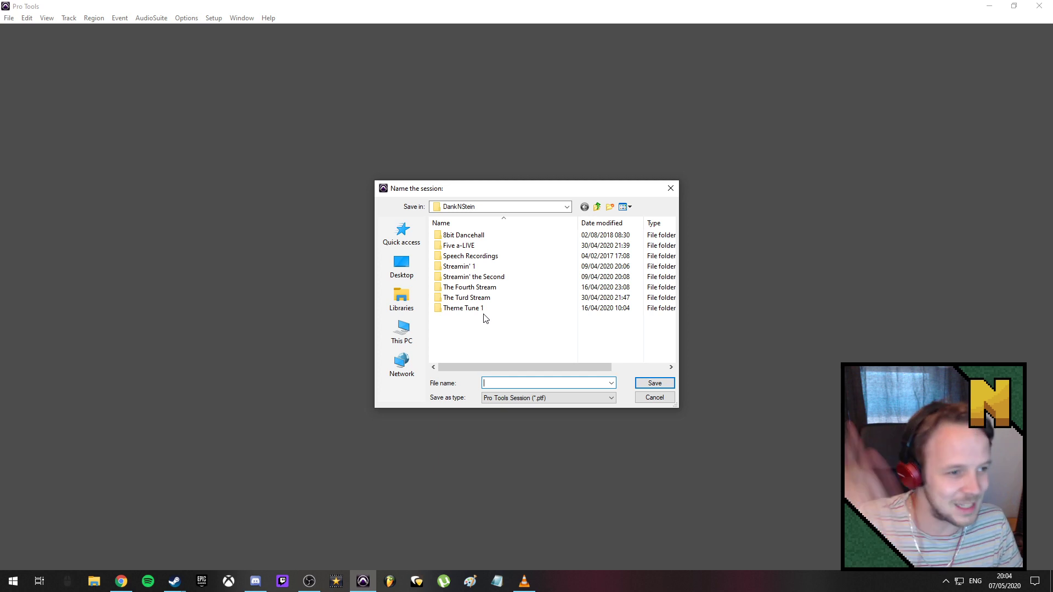
- Name the new session LUCKY NUMBER SEVEN and save it in the DankNStein folder
{"action": "type", "text": "UCK"}
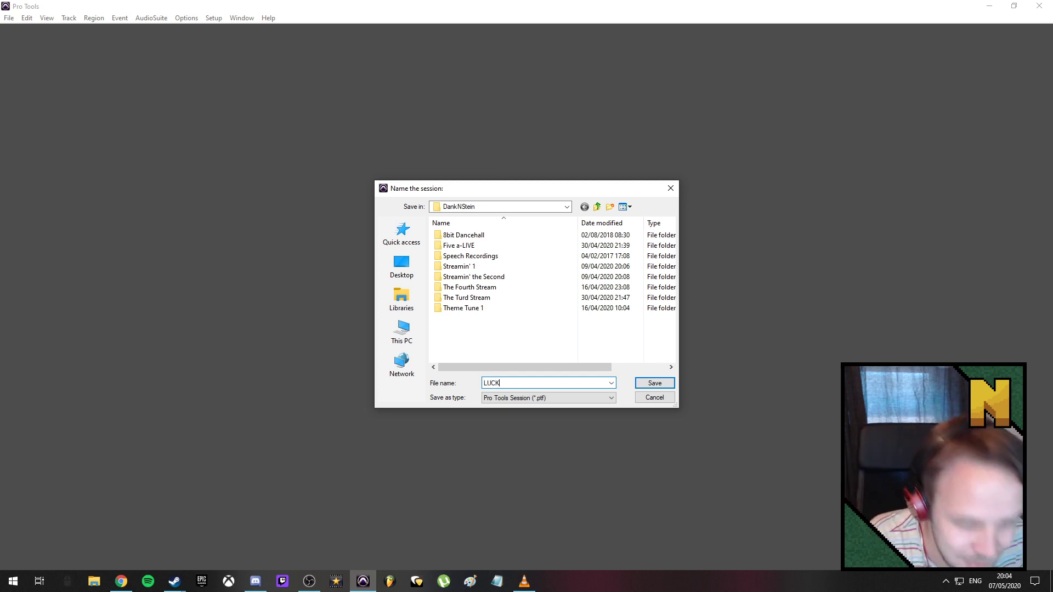
{"action": "type", "text": "Y NUMBER SEVEN"}
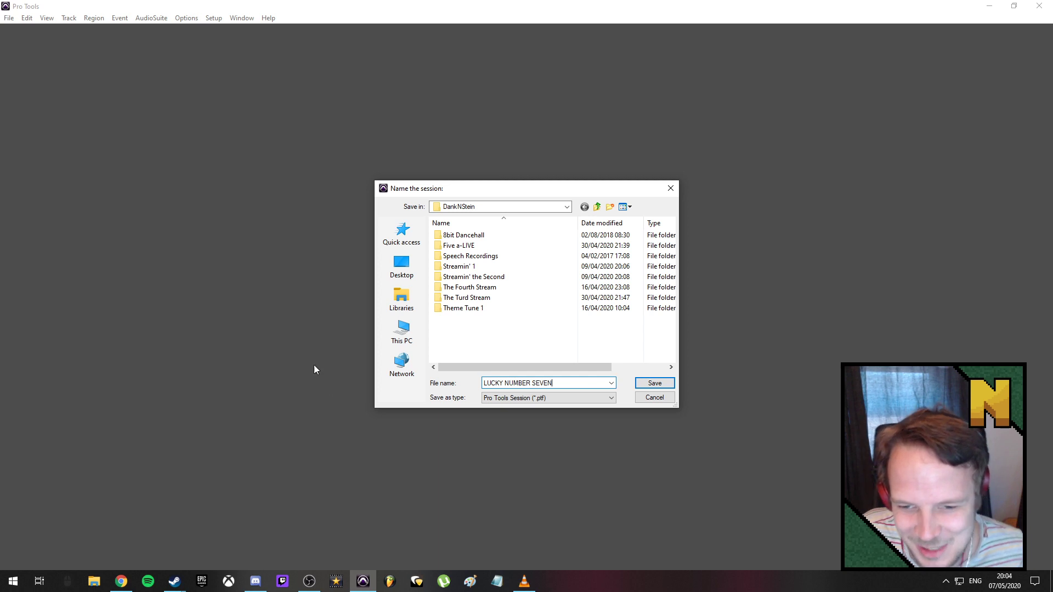
{"action": "left_click", "coordinate": [655, 383]}
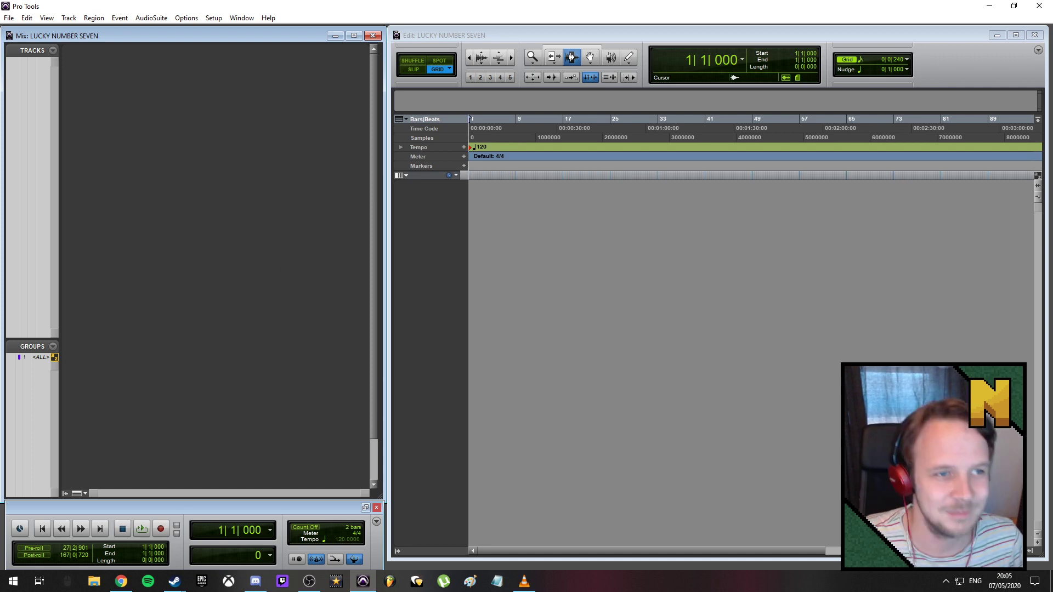
- Start creating new tracks, specifying 8 mono audio tracks and 8 stereo audio tracks
{"action": "left_click", "coordinate": [69, 17]}
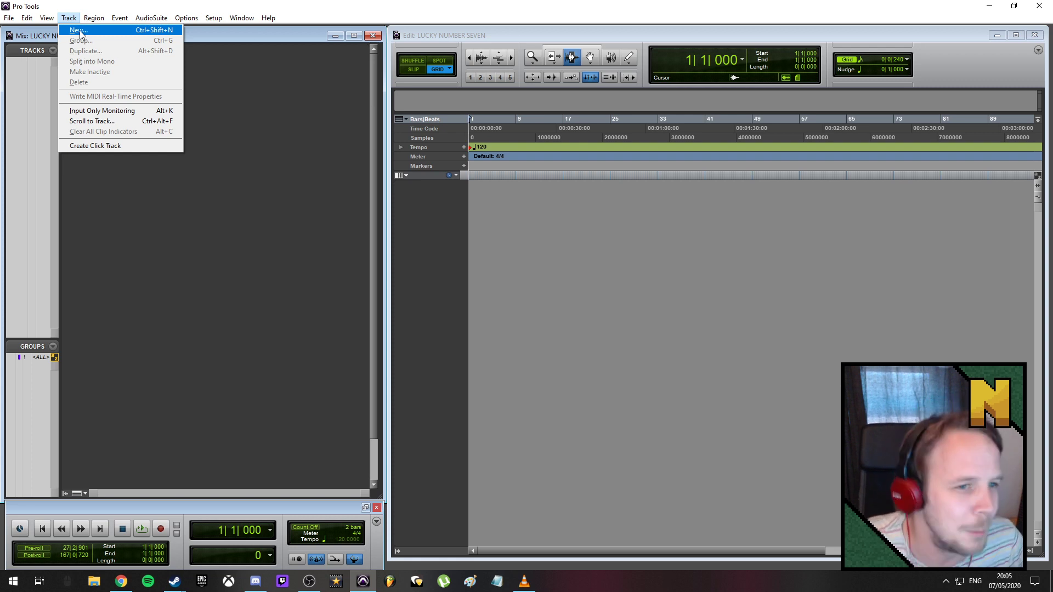
{"action": "left_click", "coordinate": [79, 31]}
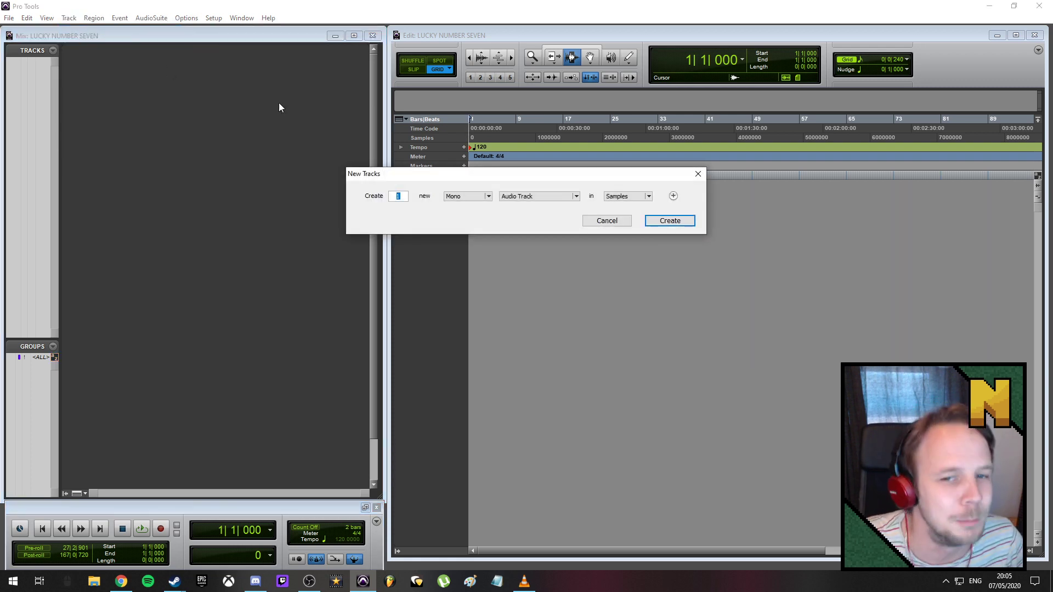
{"action": "type", "text": "8"}
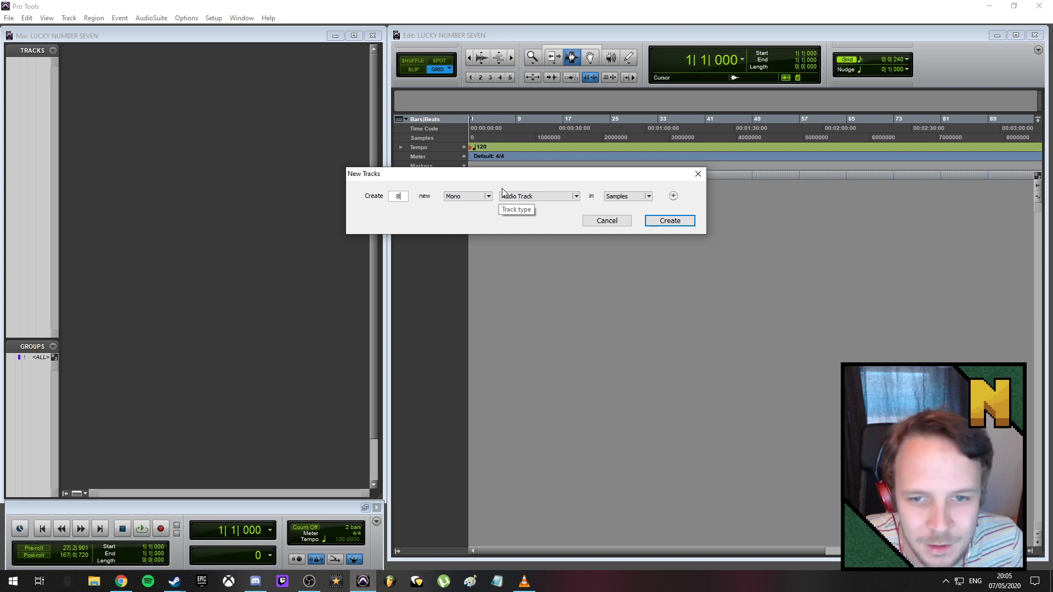
{"action": "left_click", "coordinate": [674, 196]}
{"action": "left_click", "coordinate": [473, 214]}
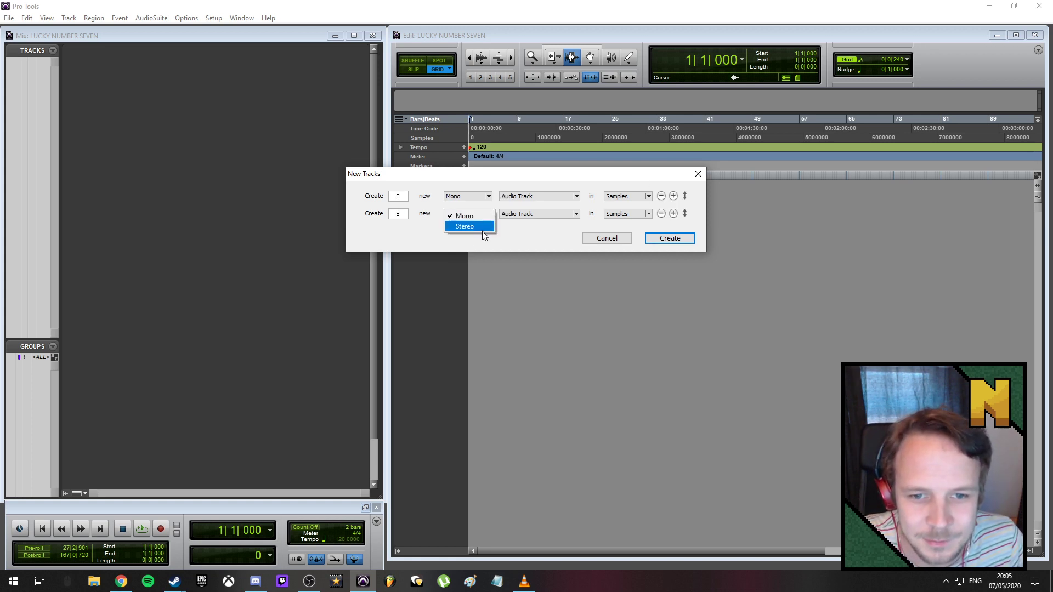
{"action": "left_click", "coordinate": [485, 229]}
- Add a third entry to the new tracks for 8 mono instrument tracks
{"action": "left_click", "coordinate": [672, 213]}
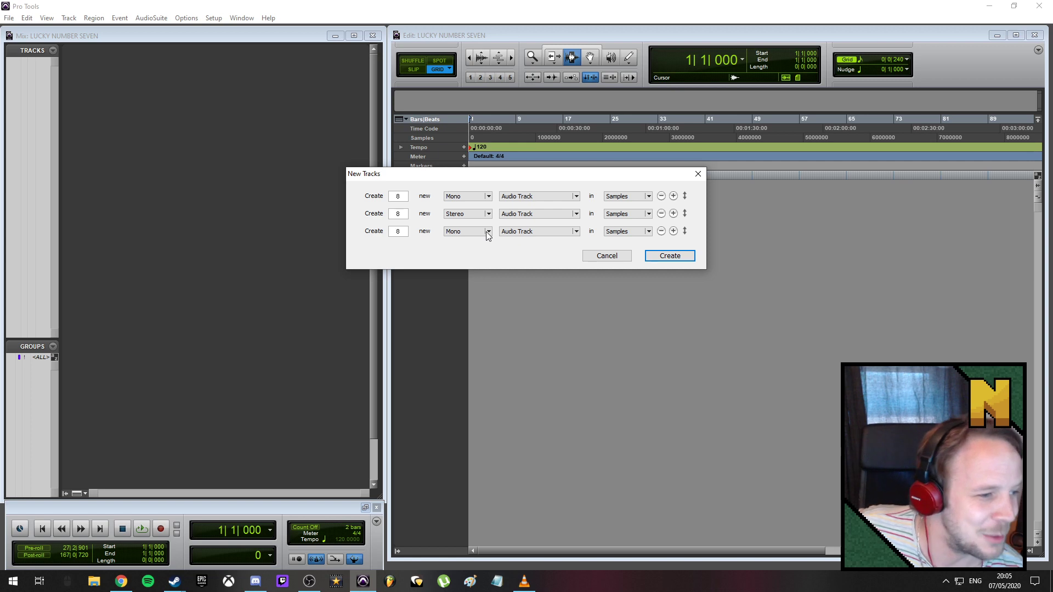
{"action": "left_click", "coordinate": [487, 232]}
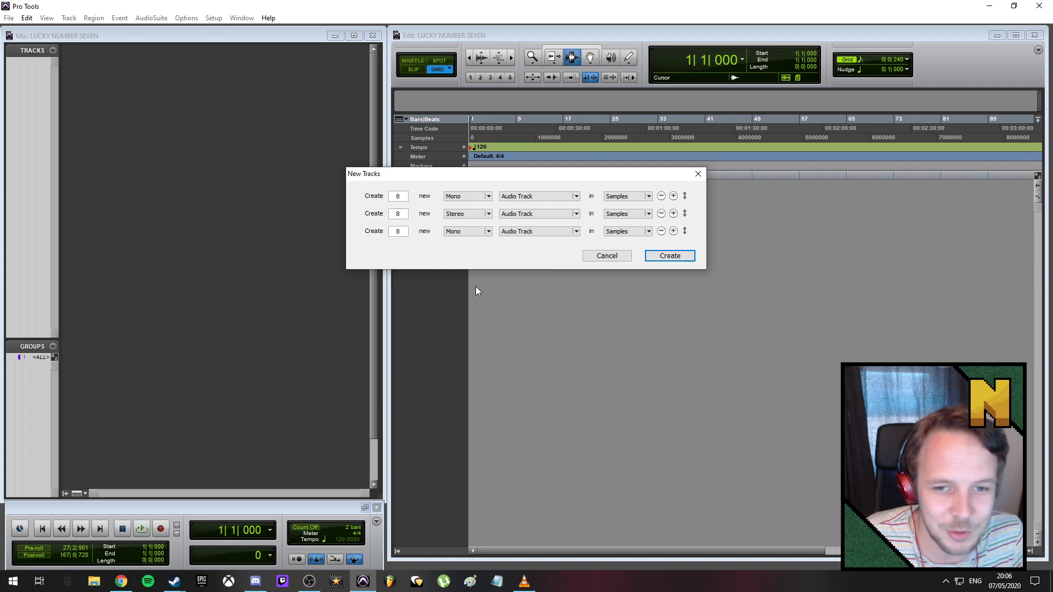
{"action": "left_click", "coordinate": [552, 230]}
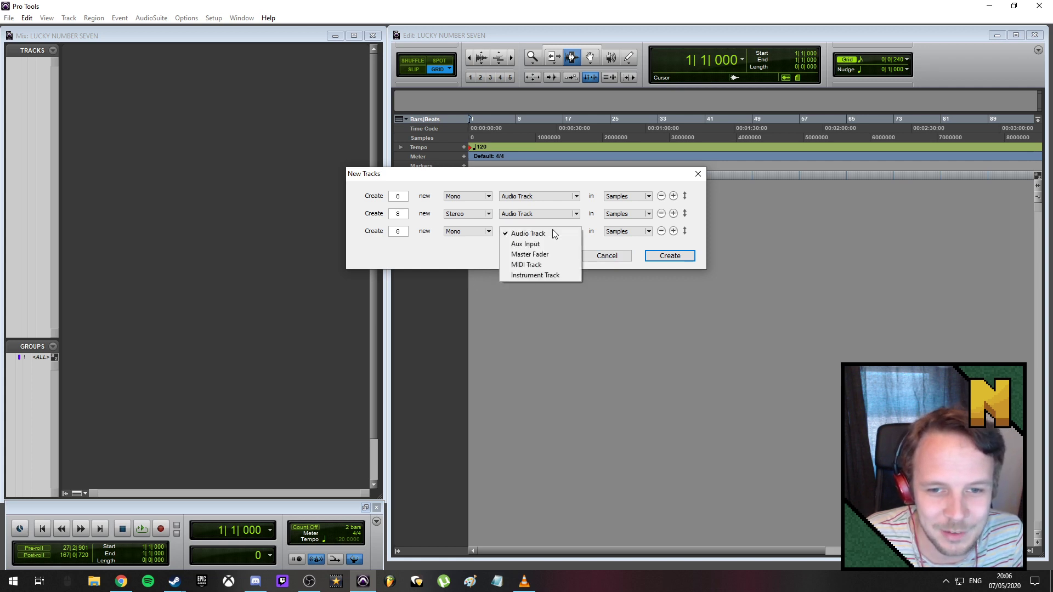
{"action": "left_click", "coordinate": [543, 276]}
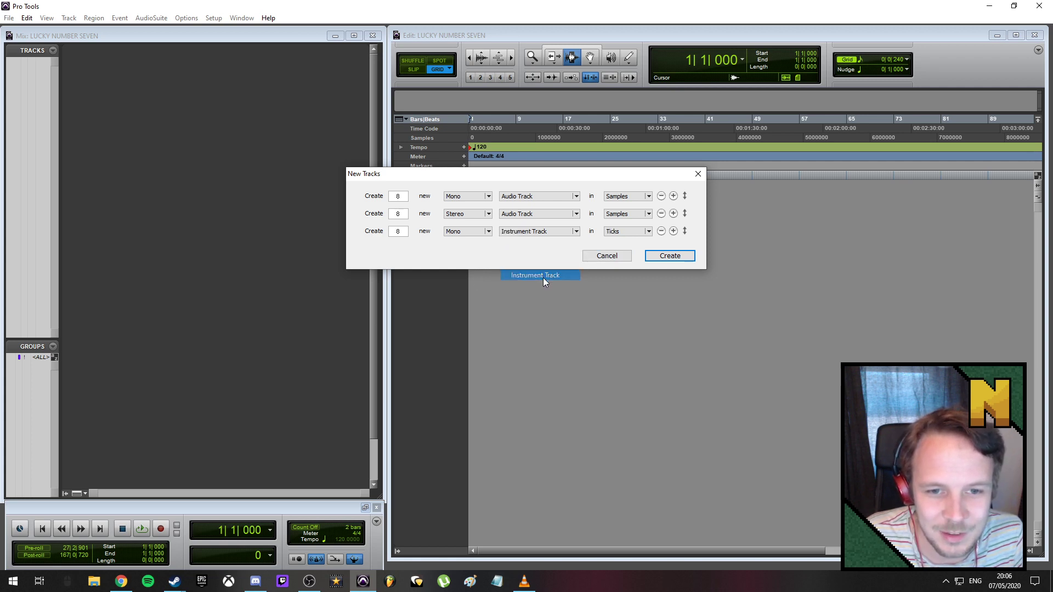
{"action": "double_click", "coordinate": [404, 235]}
{"action": "type", "text": "3"}
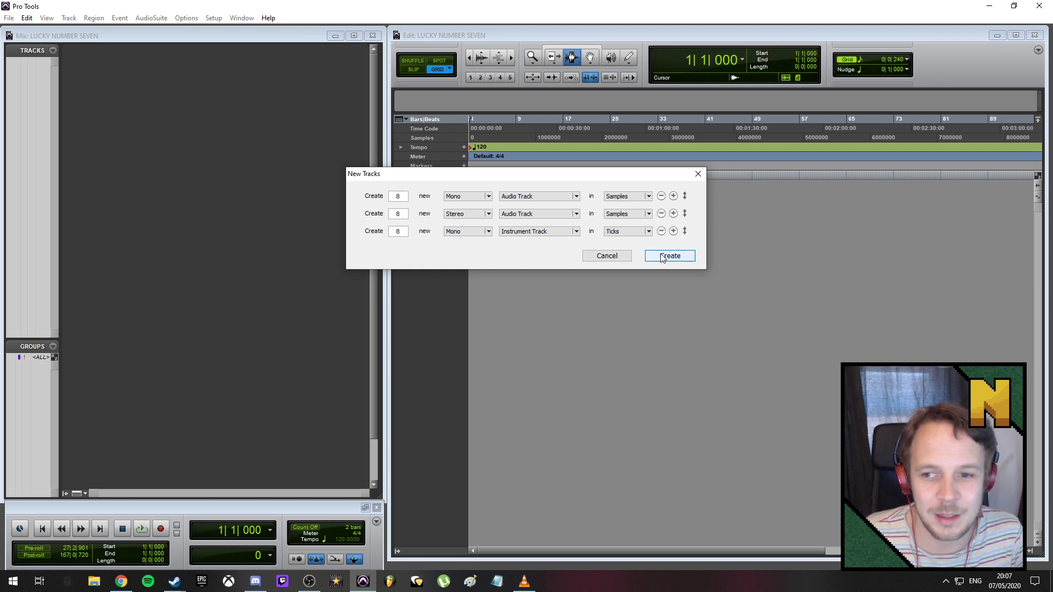
- Add one stereo master fader to the new tracks and create them all
{"action": "left_click", "coordinate": [674, 231]}
{"action": "left_click", "coordinate": [468, 250]}
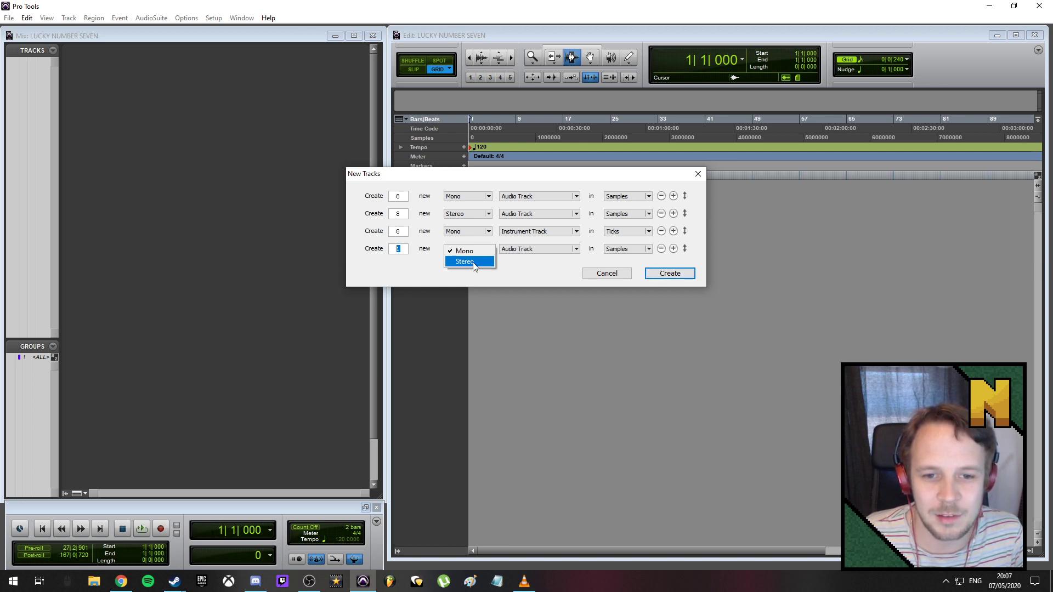
{"action": "left_click", "coordinate": [459, 264]}
{"action": "left_click", "coordinate": [538, 249]}
{"action": "left_click", "coordinate": [535, 272]}
{"action": "left_click", "coordinate": [692, 273]}
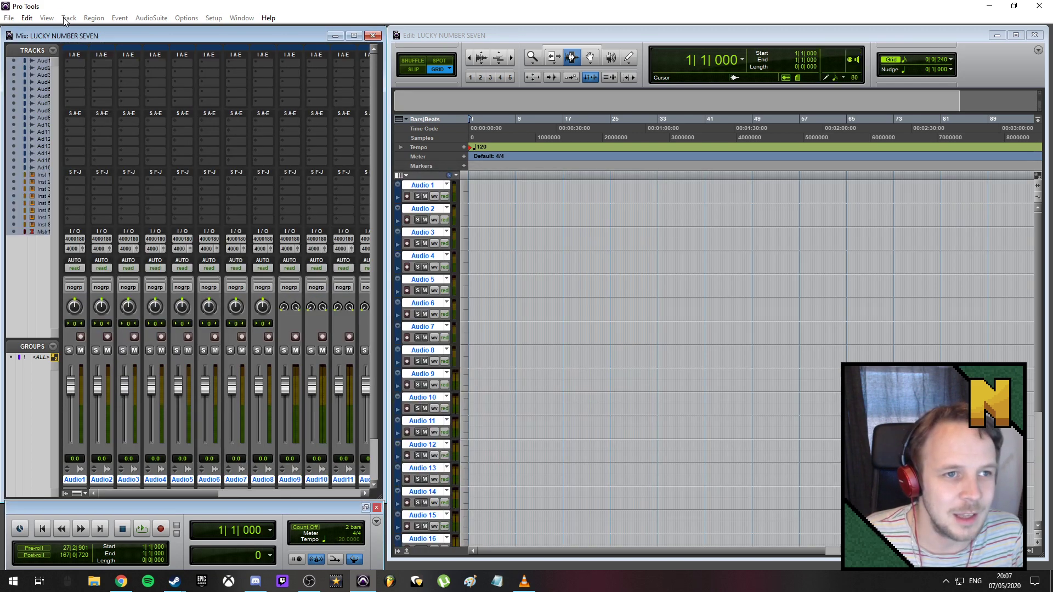
- Create a click track in the session
{"action": "left_click", "coordinate": [68, 18]}
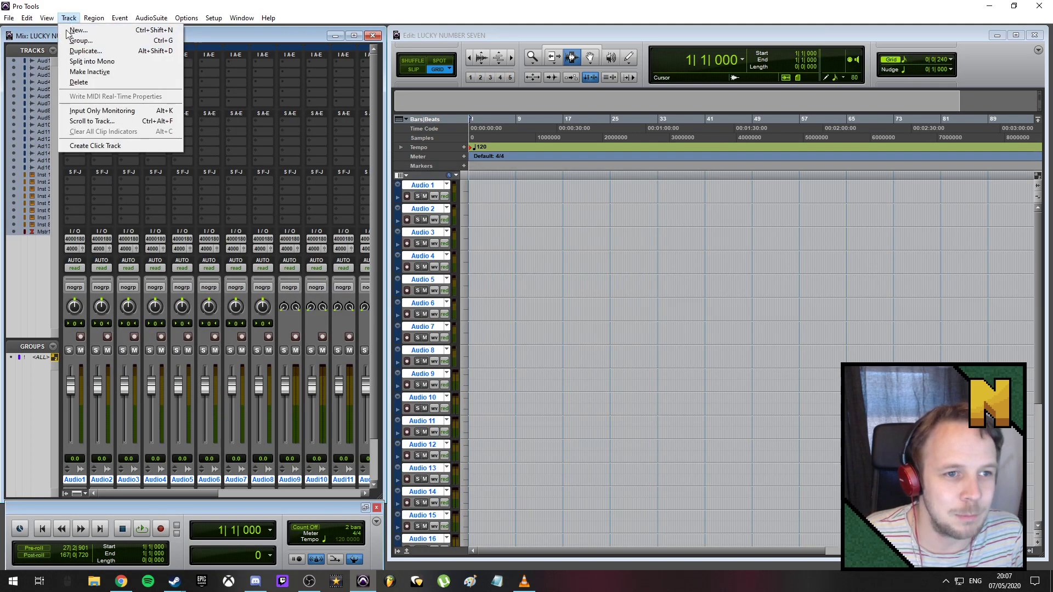
{"action": "left_click", "coordinate": [113, 144]}
{"action": "scroll", "coordinate": [521, 334], "scroll_direction": "up", "scroll_amount": 5}
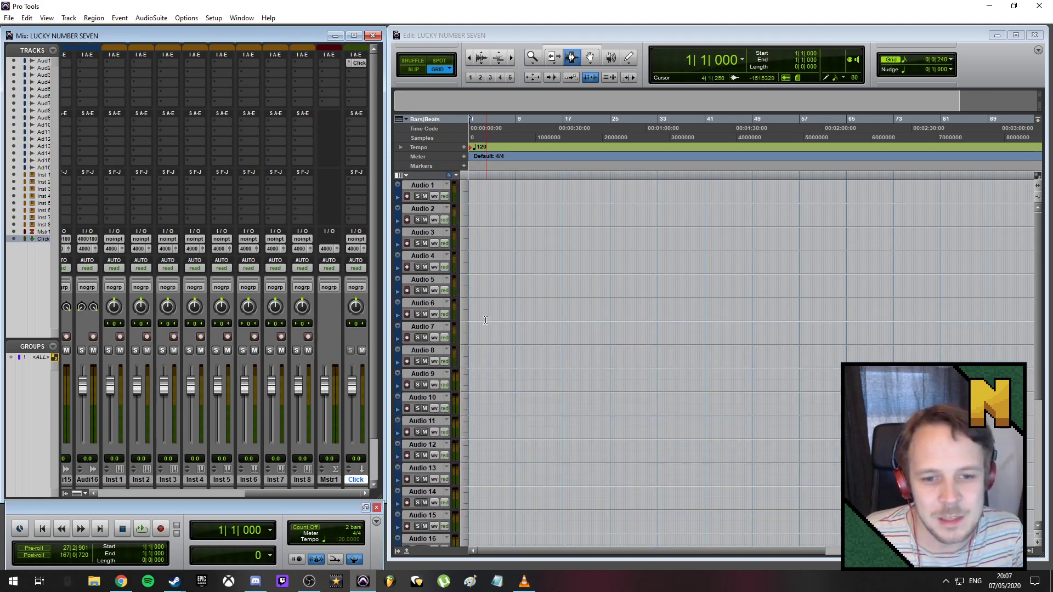
- Import the recent Funky_Drummer_Loop_99BPM audio file from File Explorer onto the Audio 9 track
{"action": "left_click", "coordinate": [1037, 538]}
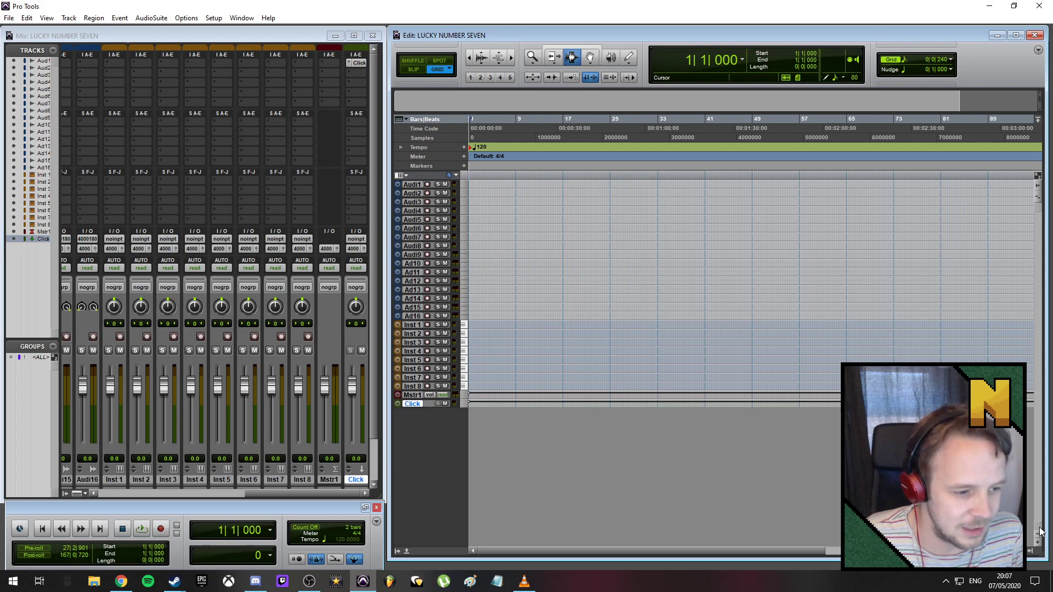
{"action": "left_click", "coordinate": [97, 583]}
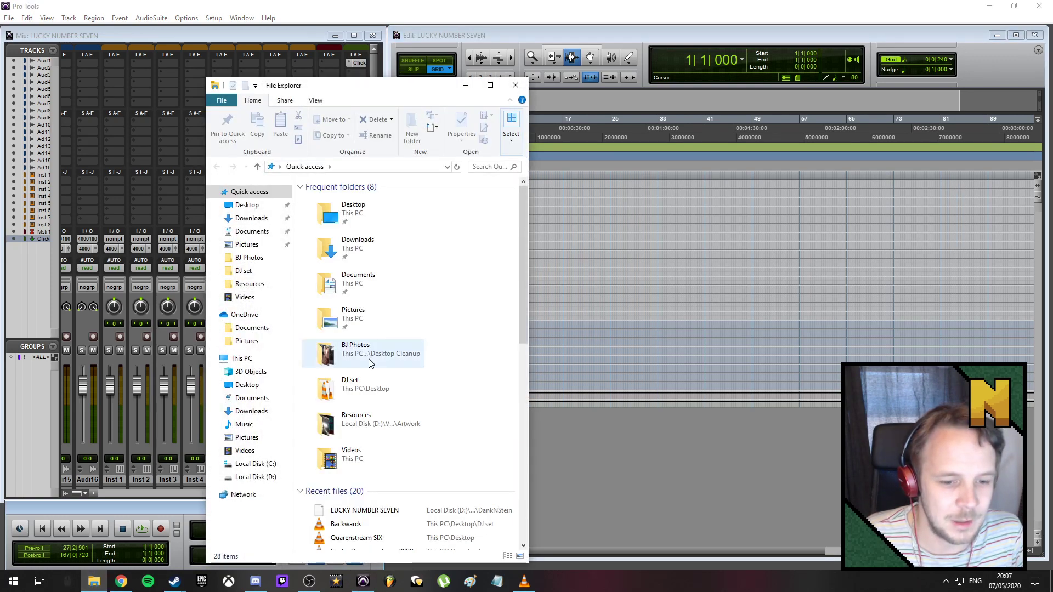
{"action": "scroll", "coordinate": [370, 366], "scroll_direction": "down", "scroll_amount": 2}
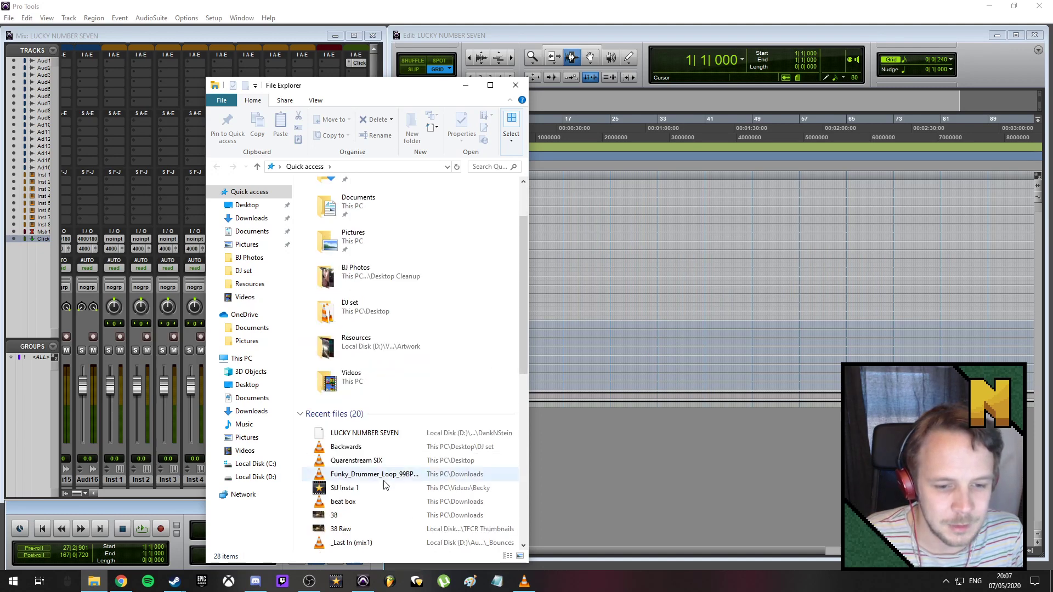
{"action": "left_click_drag", "start_coordinate": [373, 478], "coordinate": [564, 255]}
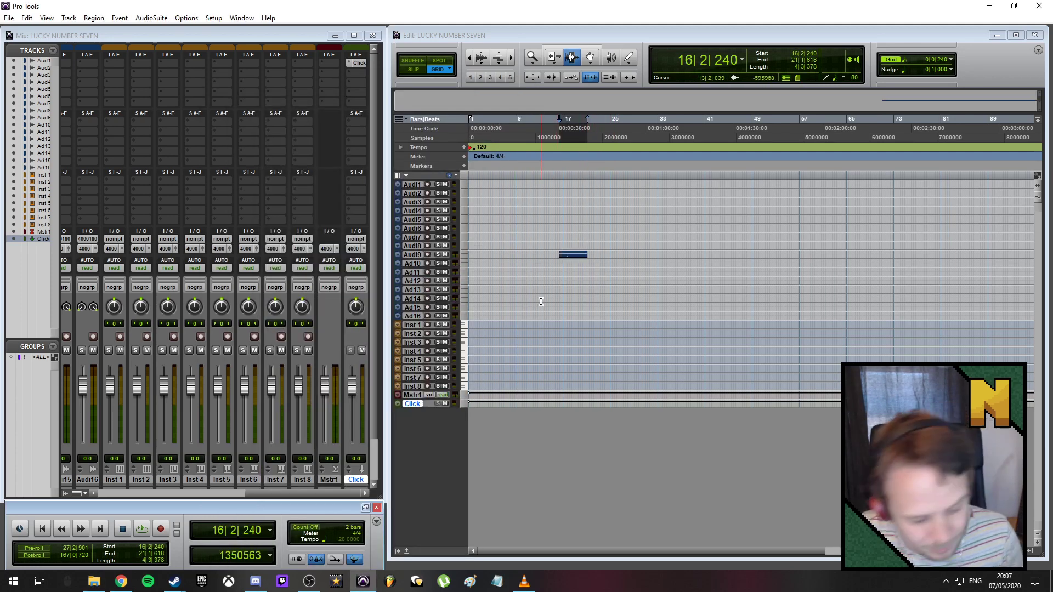
- Move the drum loop clip on Audio 9 to the session start at bar 1
{"action": "left_click", "coordinate": [565, 277]}
{"action": "scroll", "coordinate": [587, 272], "scroll_direction": "up", "scroll_amount": 2}
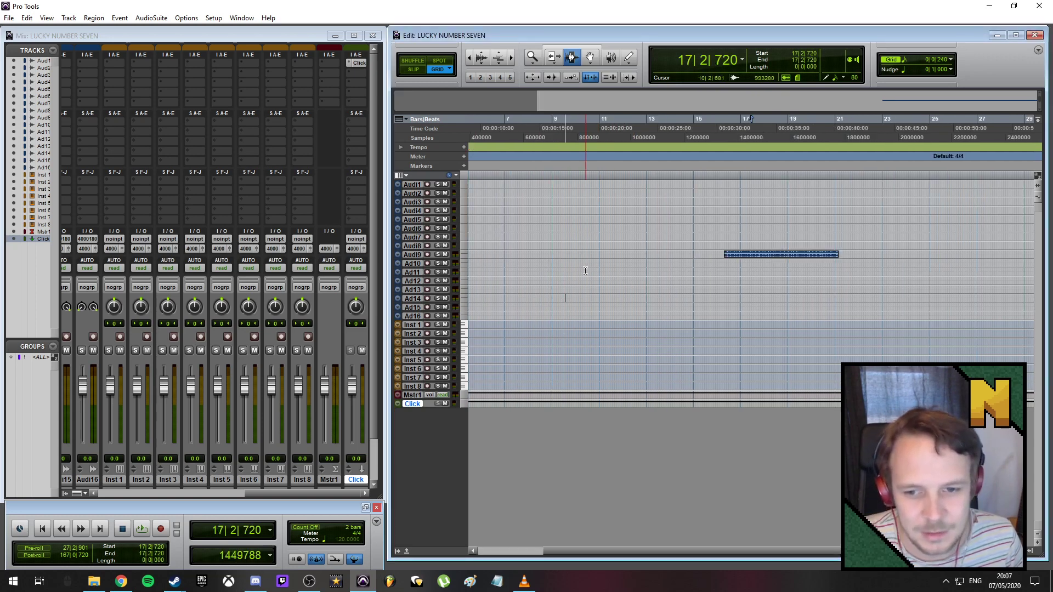
{"action": "left_click", "coordinate": [596, 54]}
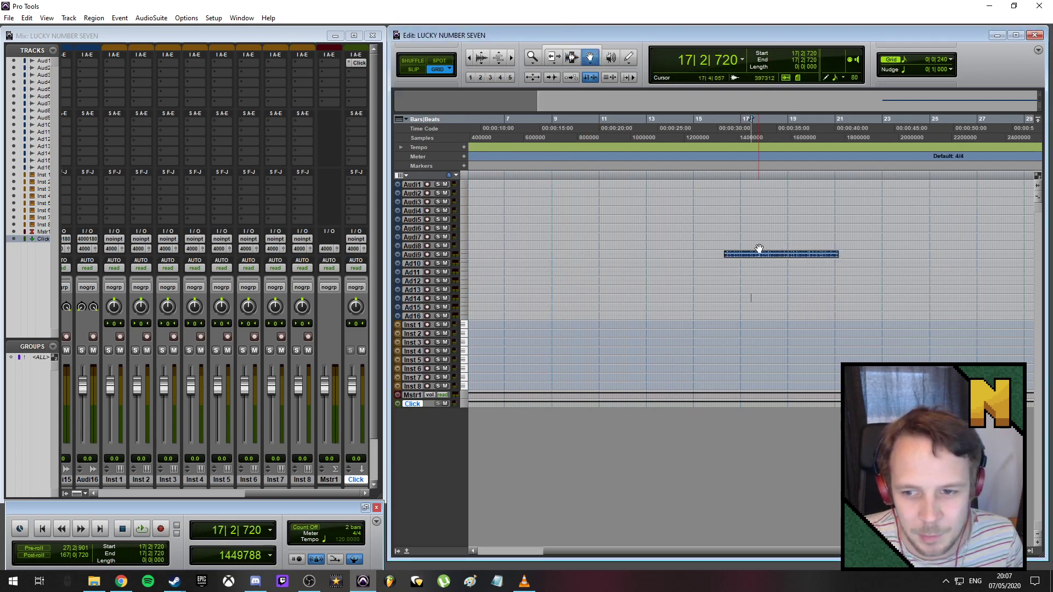
{"action": "left_click_drag", "start_coordinate": [749, 254], "coordinate": [472, 280]}
{"action": "scroll", "coordinate": [474, 283], "scroll_direction": "up", "scroll_amount": 2}
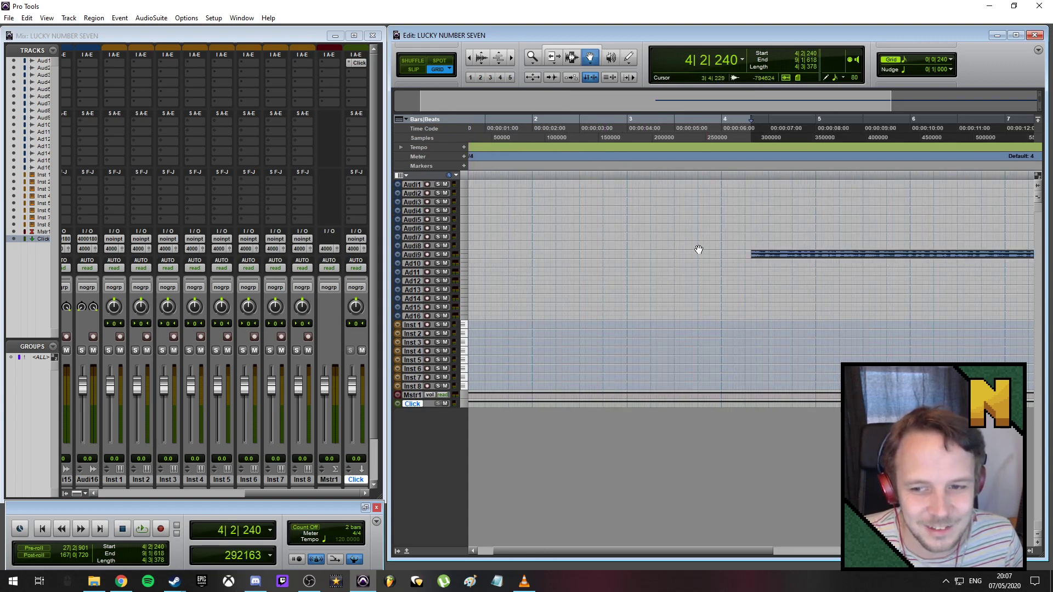
{"action": "scroll", "coordinate": [625, 298], "scroll_direction": "down", "scroll_amount": 2}
{"action": "left_click", "coordinate": [632, 255]}
{"action": "left_click_drag", "start_coordinate": [632, 256], "coordinate": [469, 255]}
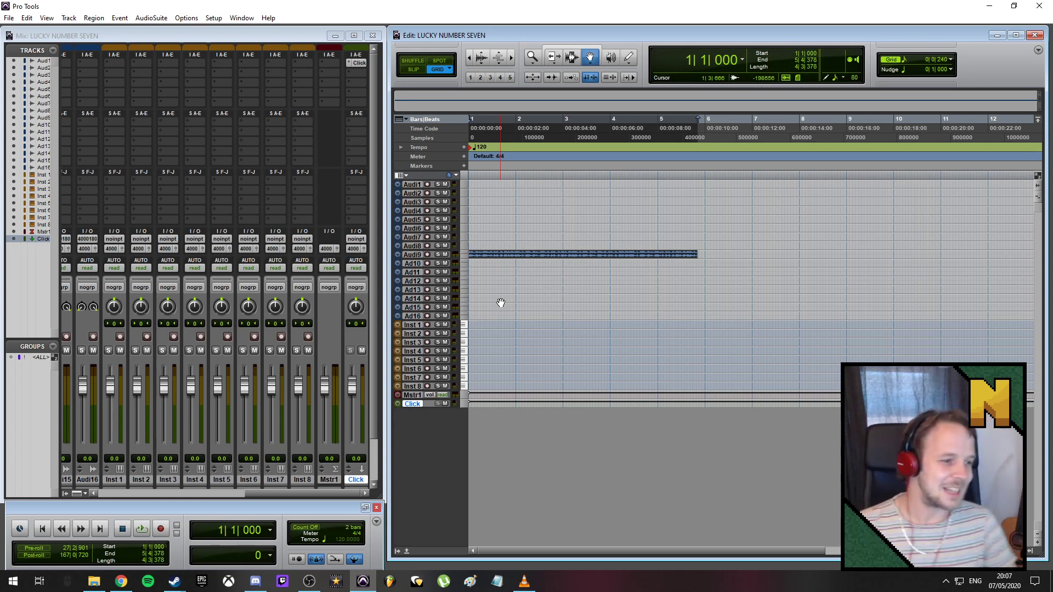
- Enlarge the track heights and play the drum loop against the click from bar 1
{"action": "left_click", "coordinate": [1038, 543]}
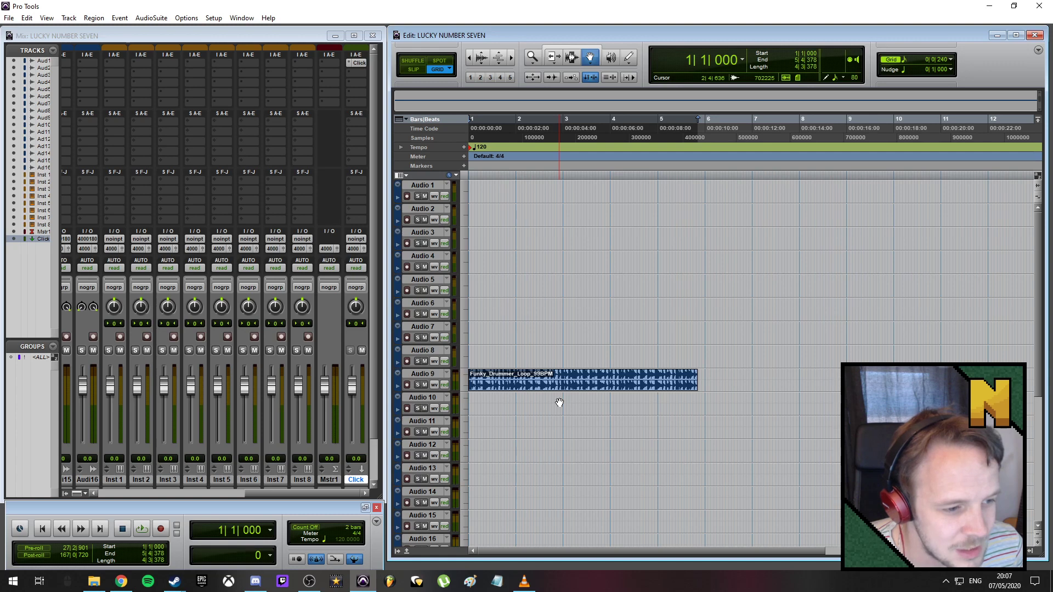
{"action": "key", "text": "ctrl+]"}
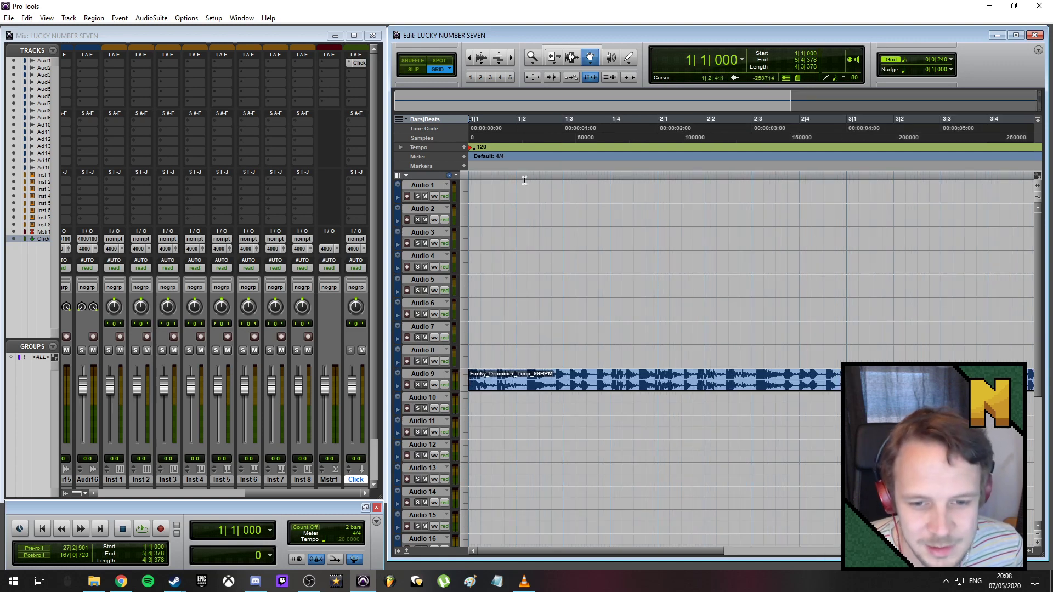
{"action": "left_click", "coordinate": [491, 118]}
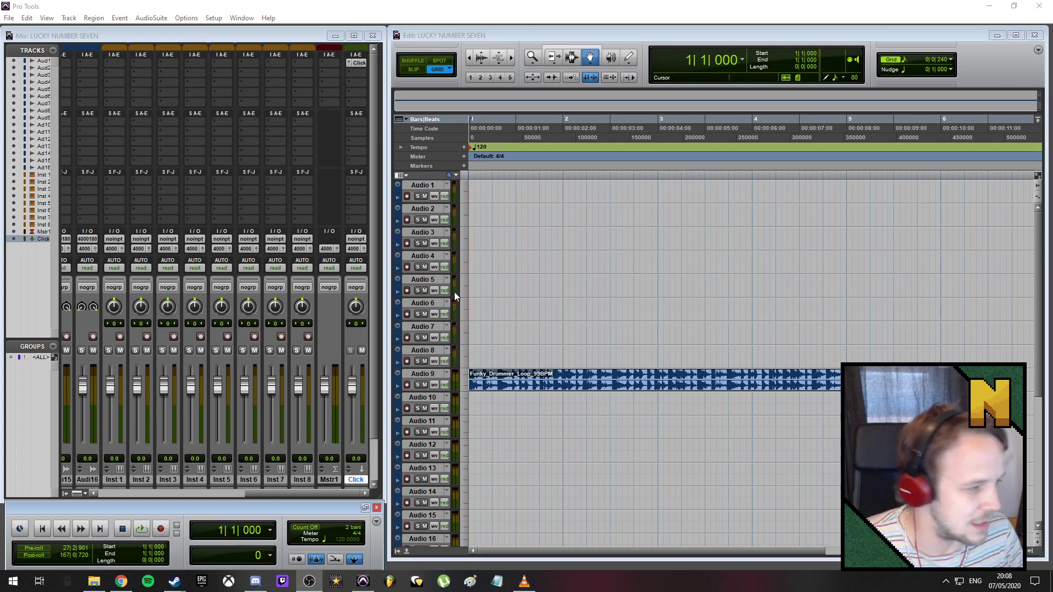
{"action": "left_click", "coordinate": [536, 264]}
{"action": "key", "text": "space"}
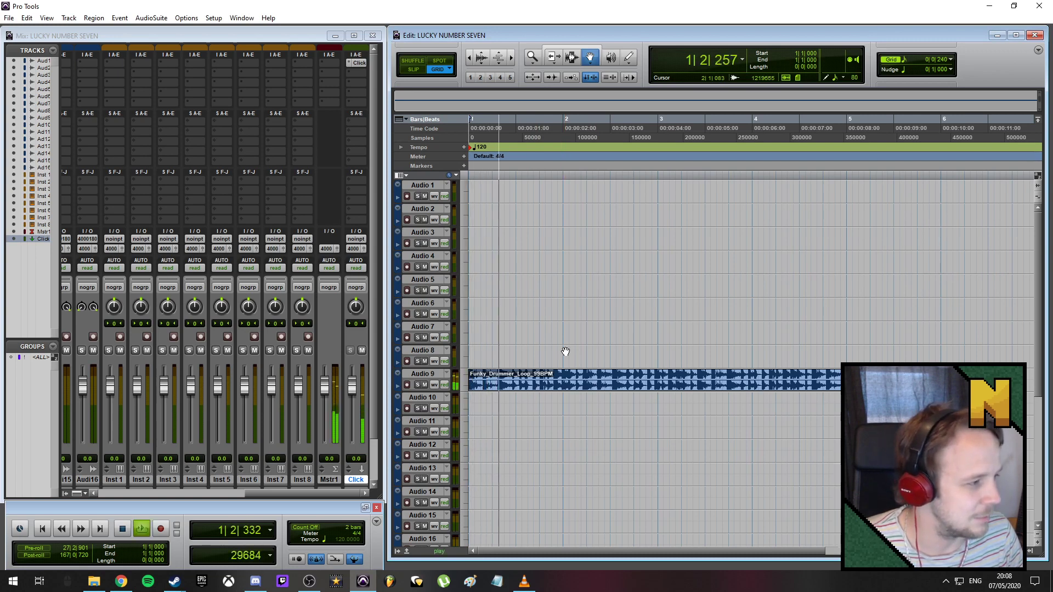
{"action": "key", "text": "space"}
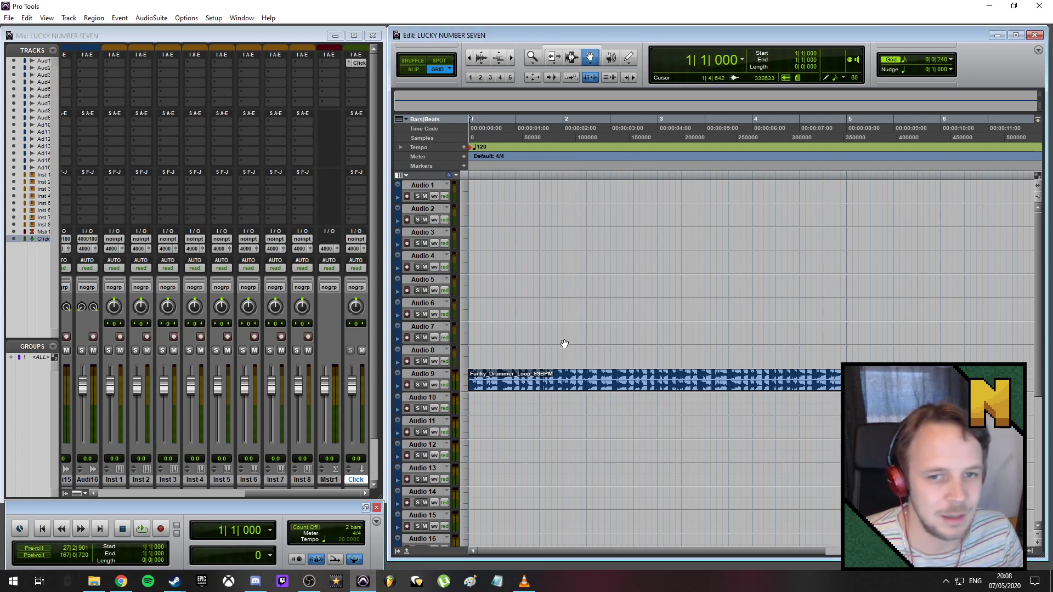
{"action": "key", "text": "space"}
{"action": "key", "text": "space"}
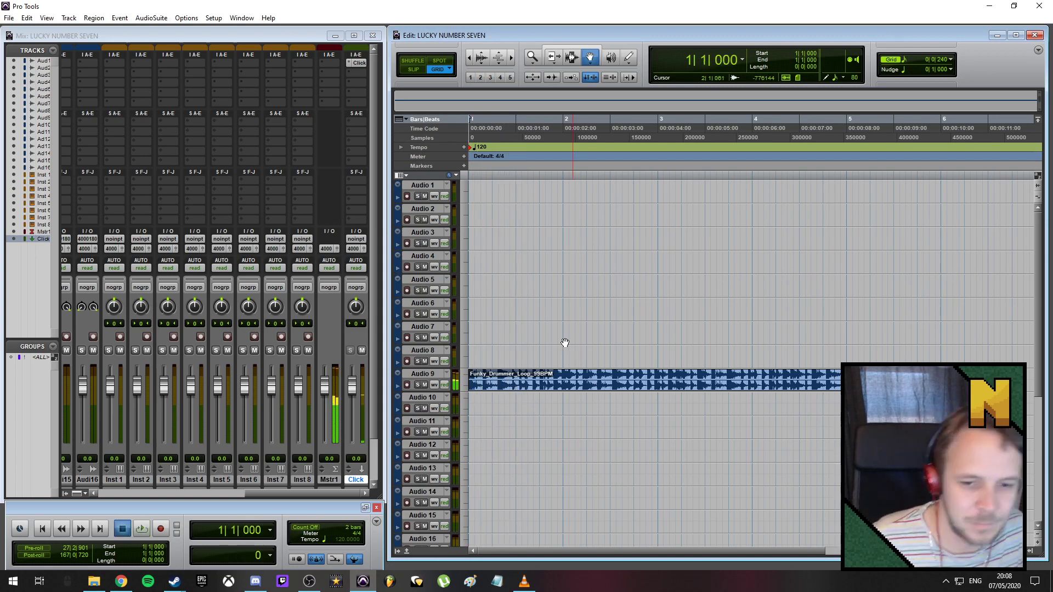
- Mute the Click track
{"action": "scroll", "coordinate": [565, 342], "scroll_direction": "down", "scroll_amount": 5}
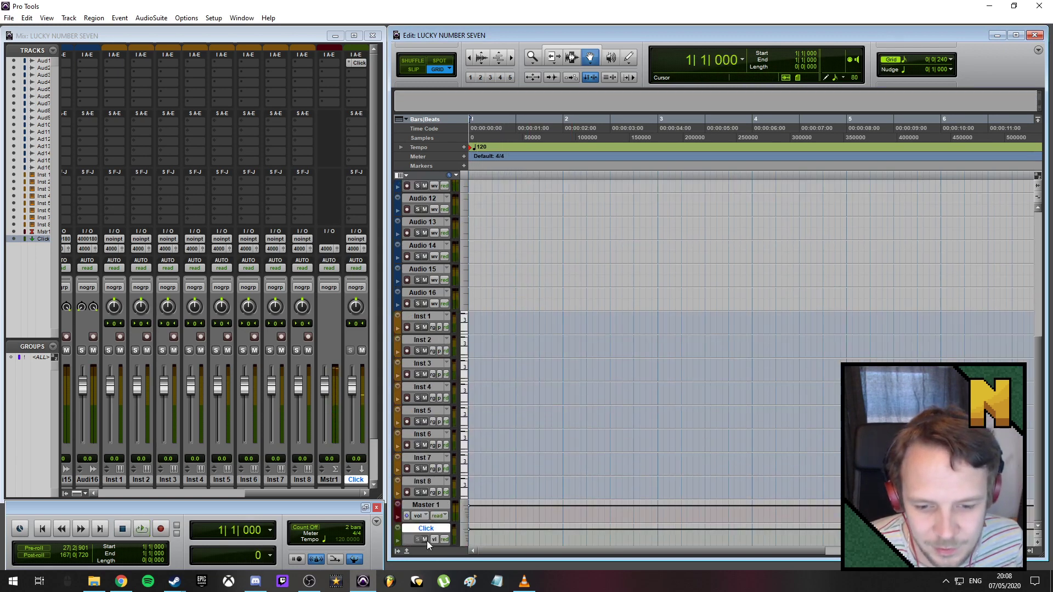
{"action": "left_click", "coordinate": [425, 539]}
{"action": "scroll", "coordinate": [557, 354], "scroll_direction": "up", "scroll_amount": 5}
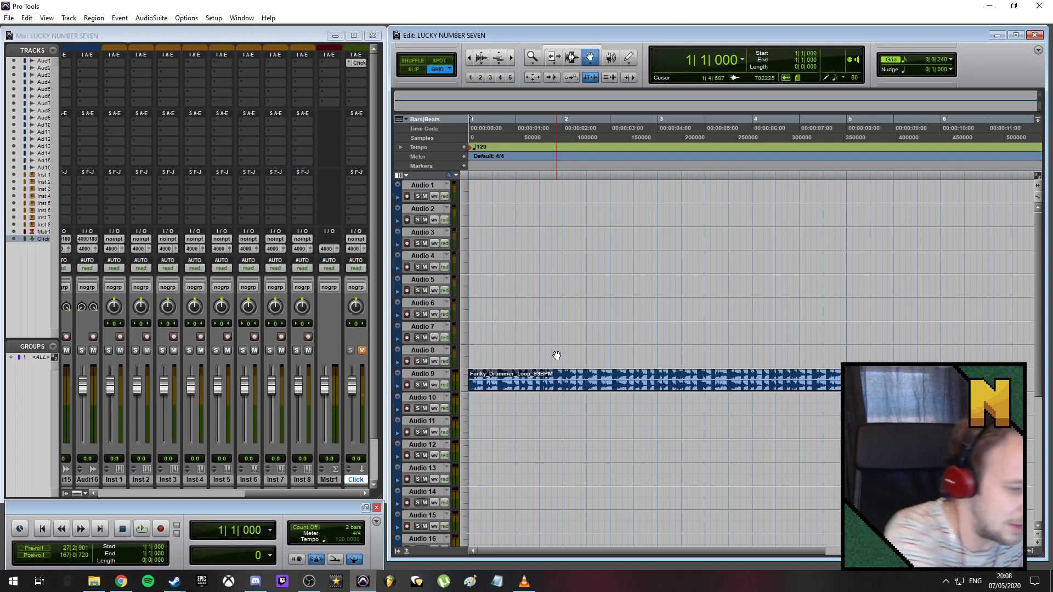
- Play the drum loop from the session start with the click muted
{"action": "key", "text": "space"}
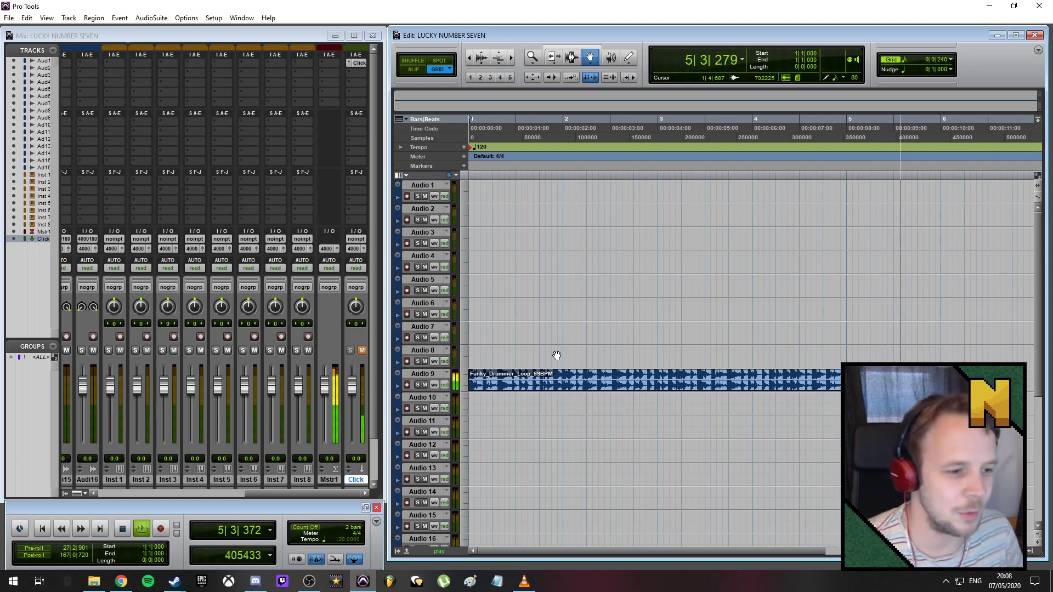
{"action": "key", "text": "space"}
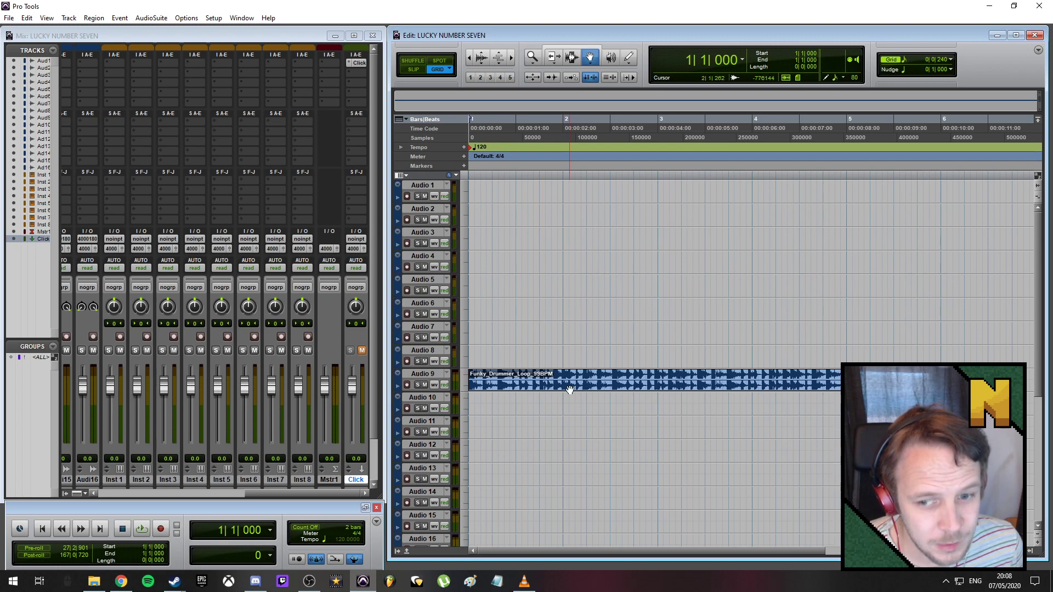
{"action": "key", "text": "space"}
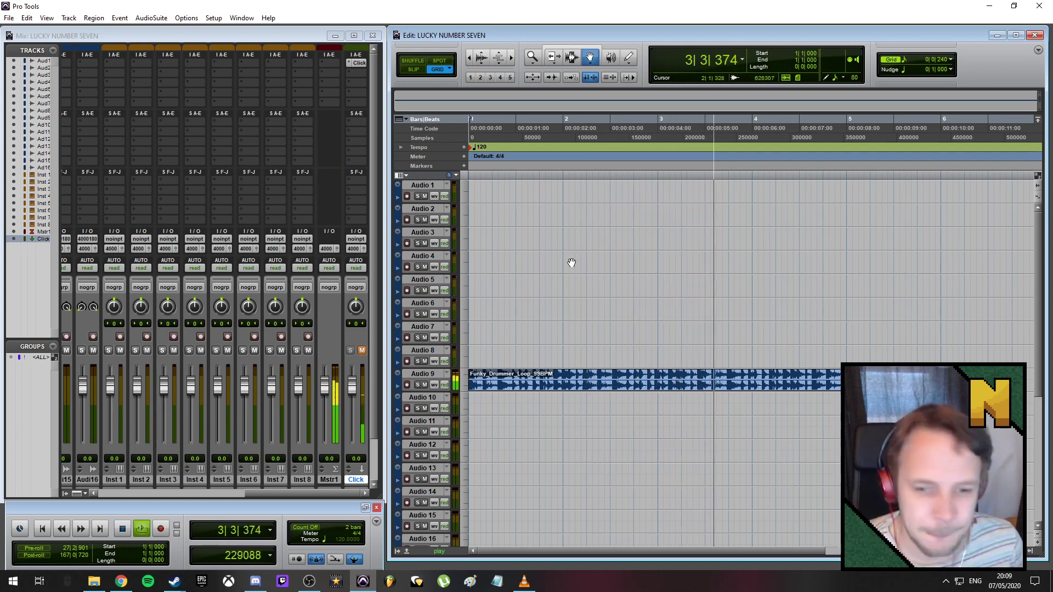
- Stop playback, duplicate the drum loop clip from Audio 9 onto Audio 10 at bar 1, and mute Audio 9
{"action": "key", "text": "space"}
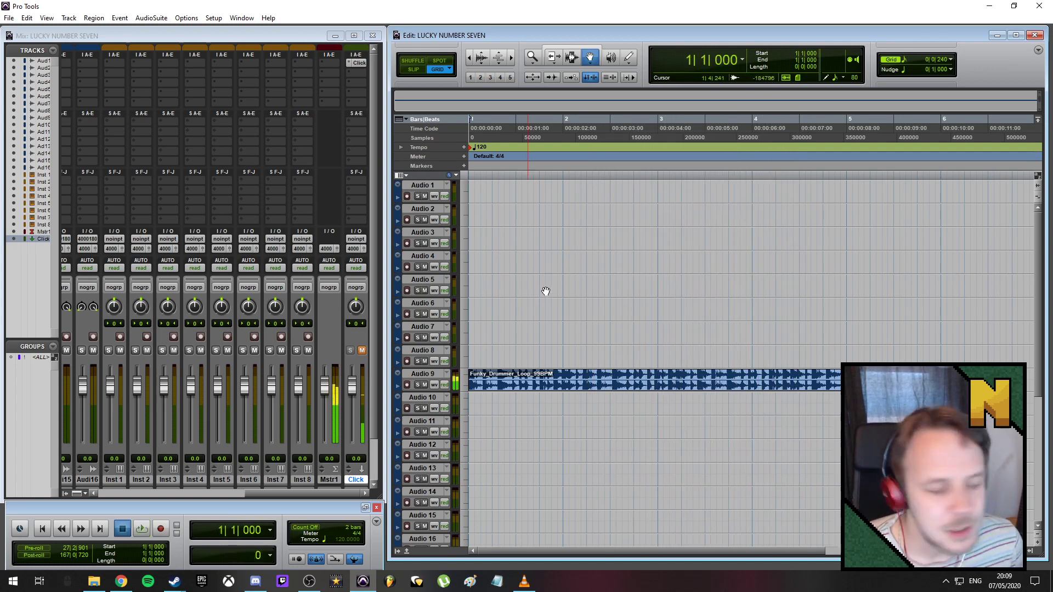
{"action": "left_click_drag", "start_coordinate": [546, 380], "coordinate": [551, 405]}
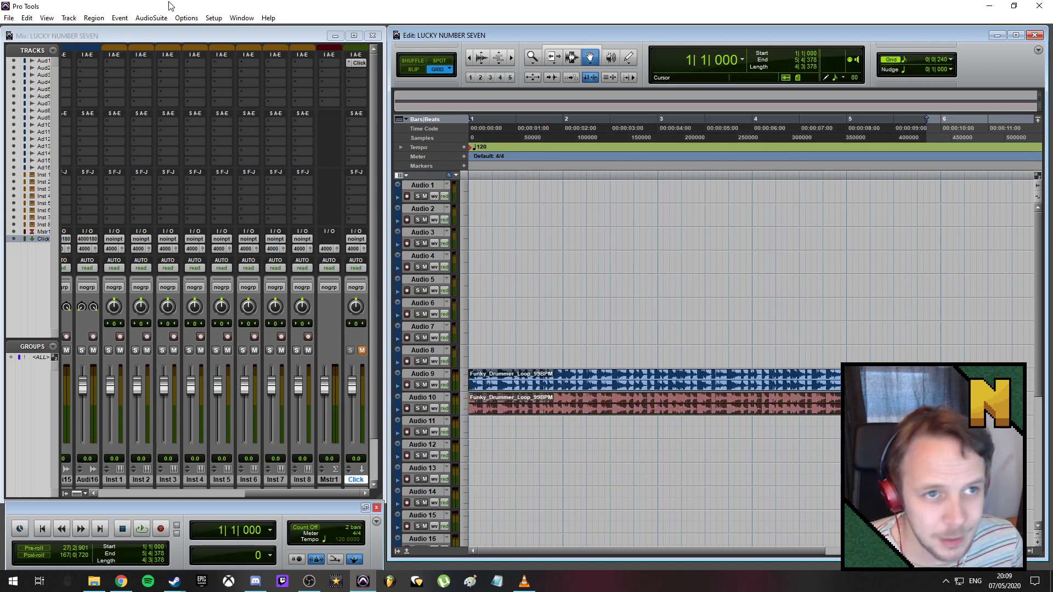
{"action": "left_click", "coordinate": [426, 384]}
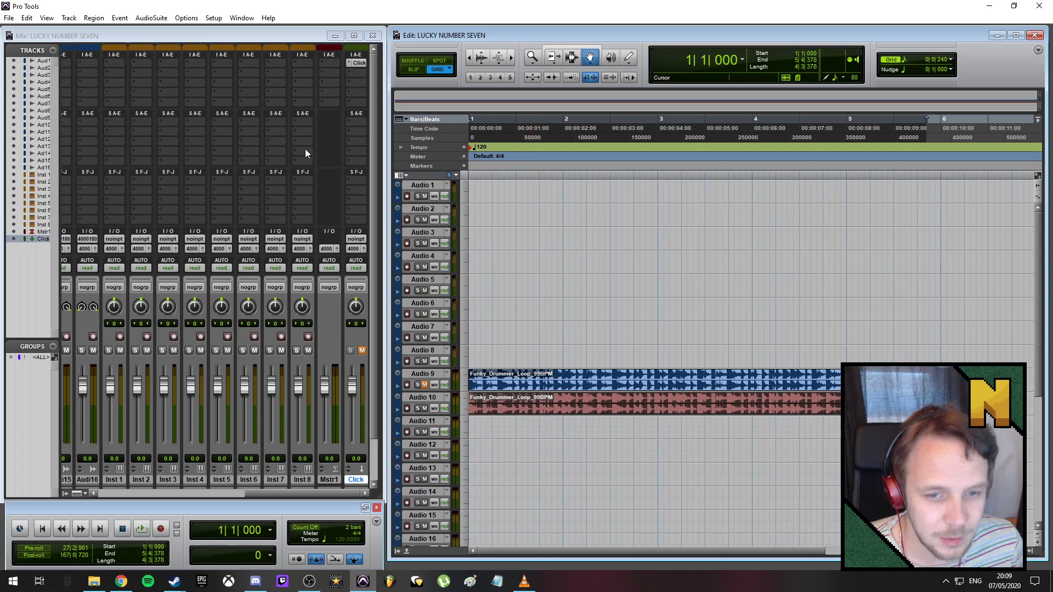
- Process the Audio 10 drum loop copy with Time Shift at 186.41% speed and play the result
{"action": "left_click", "coordinate": [145, 18]}
{"action": "mouse_move", "coordinate": [183, 103]}
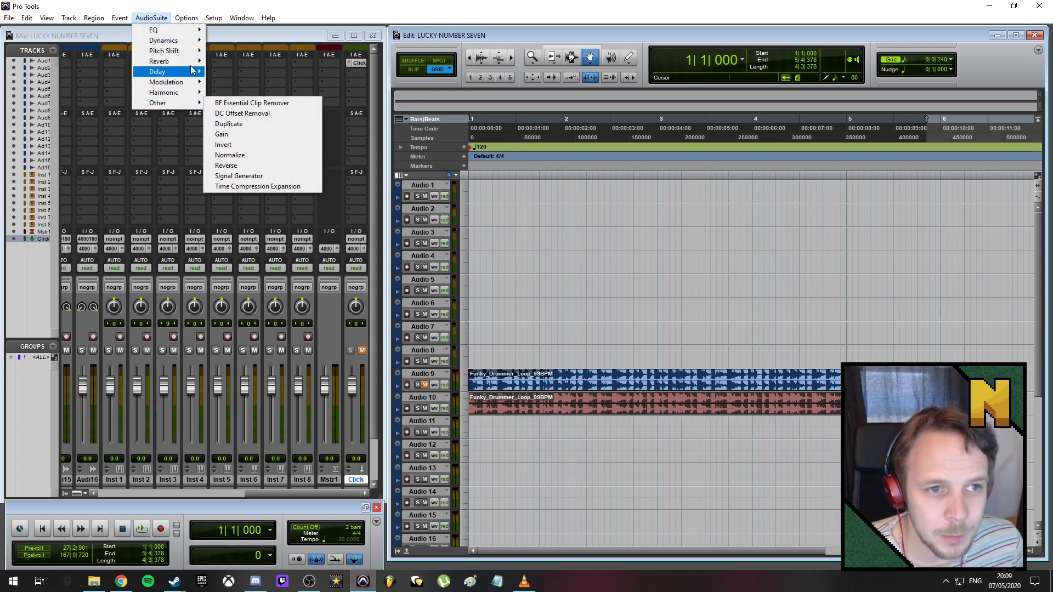
{"action": "mouse_move", "coordinate": [196, 52]}
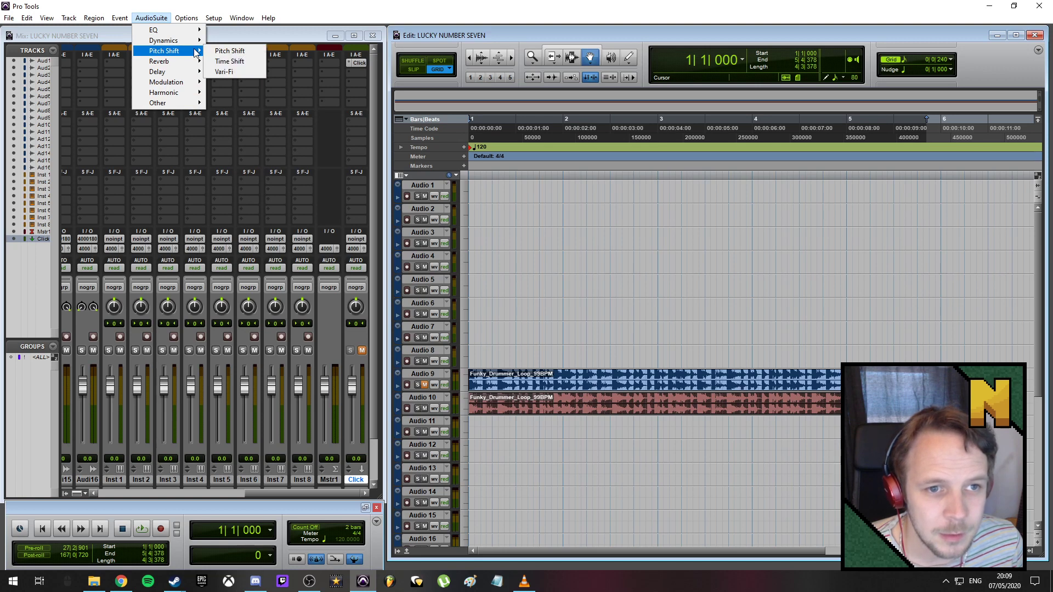
{"action": "left_click", "coordinate": [224, 62]}
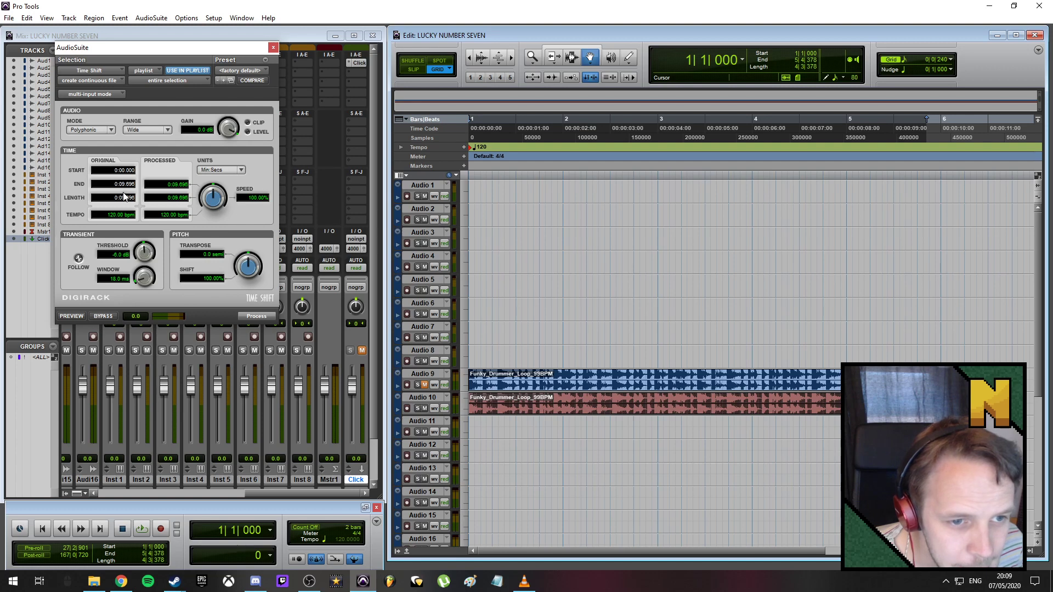
{"action": "left_click_drag", "start_coordinate": [211, 189], "coordinate": [207, 169]}
{"action": "left_click", "coordinate": [256, 316]}
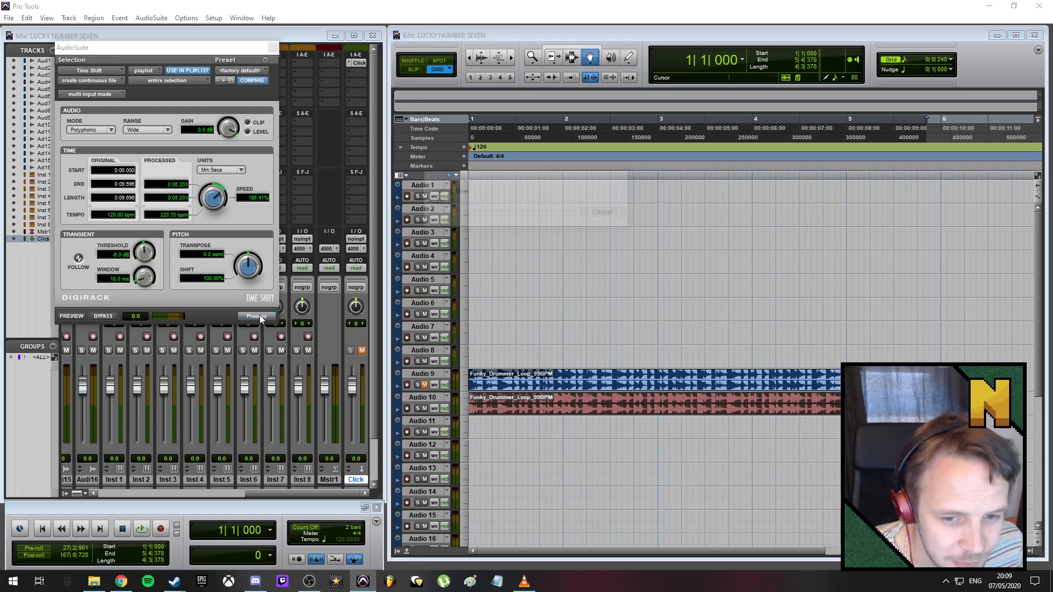
{"action": "key", "text": "space"}
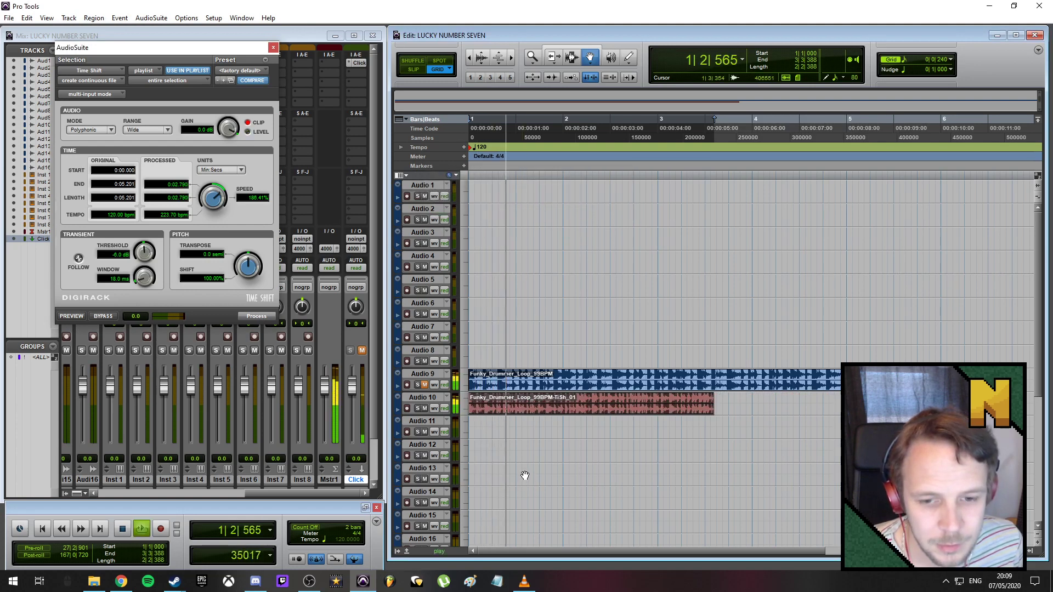
{"action": "key", "text": "space"}
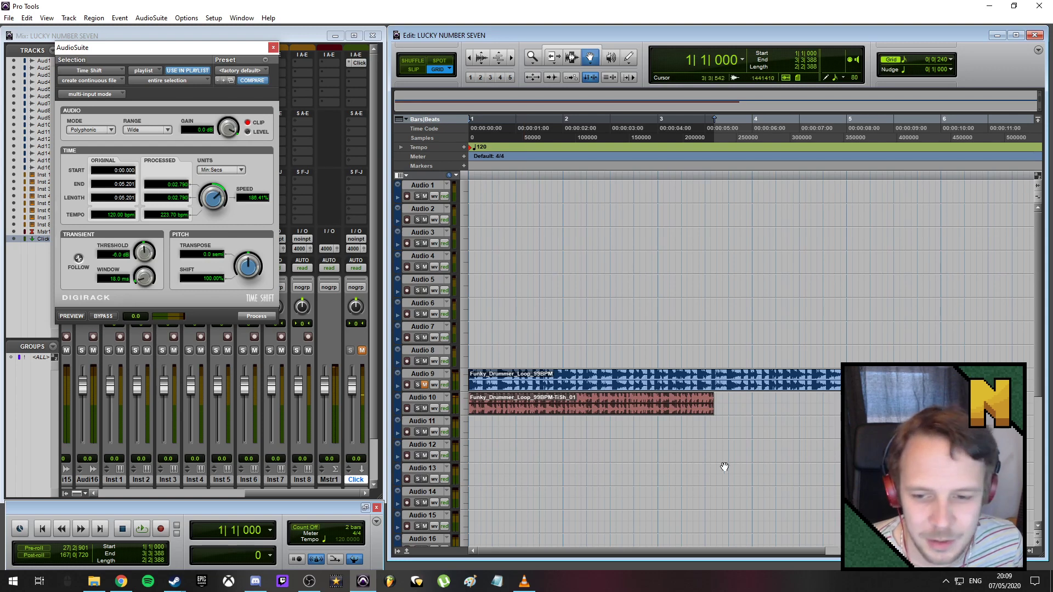
- Delete the time-shifted clip from Audio 10 and close the Time Shift window
{"action": "left_click", "coordinate": [657, 404]}
{"action": "key", "text": "Delete"}
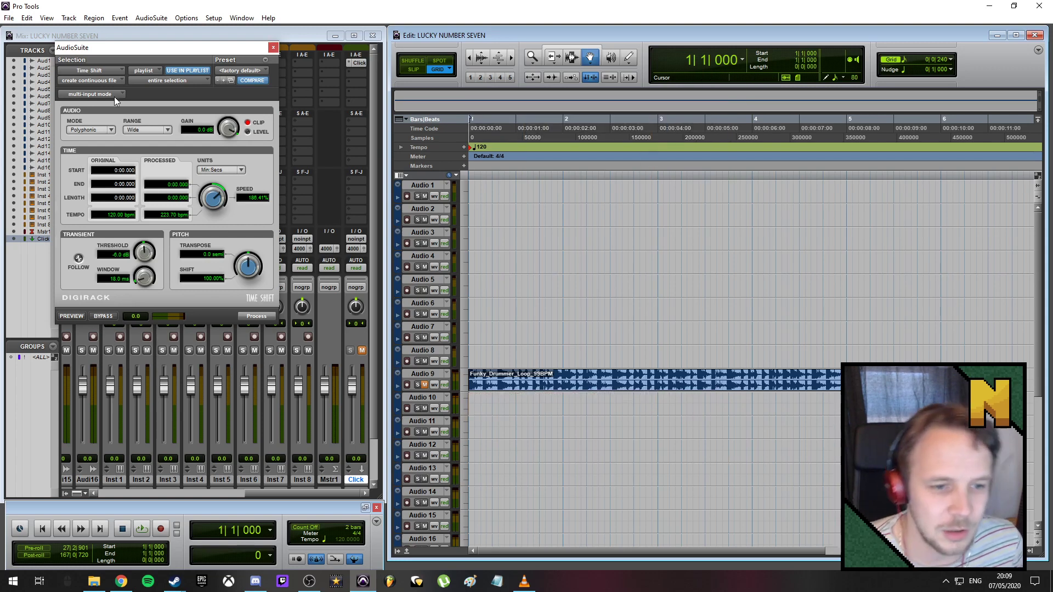
{"action": "left_click", "coordinate": [273, 48]}
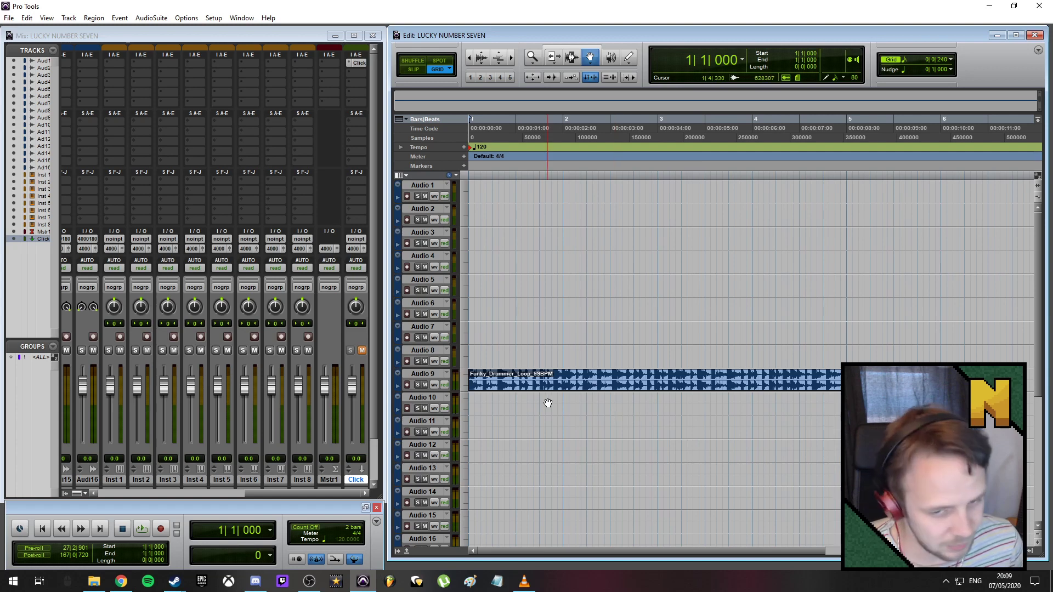
- Play the original drum loop on Audio 9 from the session start
{"action": "key", "text": "ctrl+bracketright"}
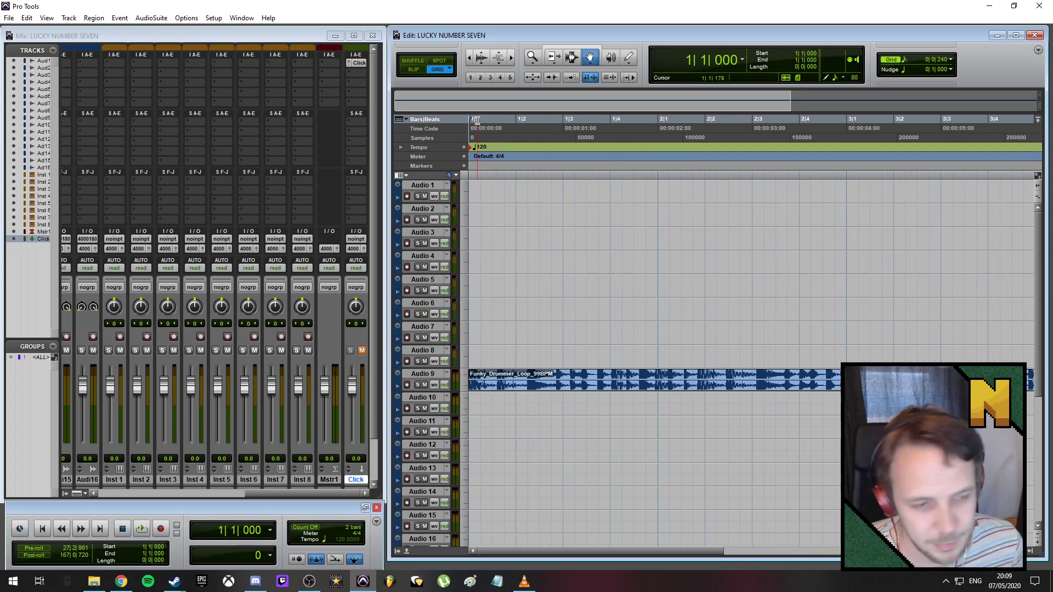
{"action": "key", "text": "space"}
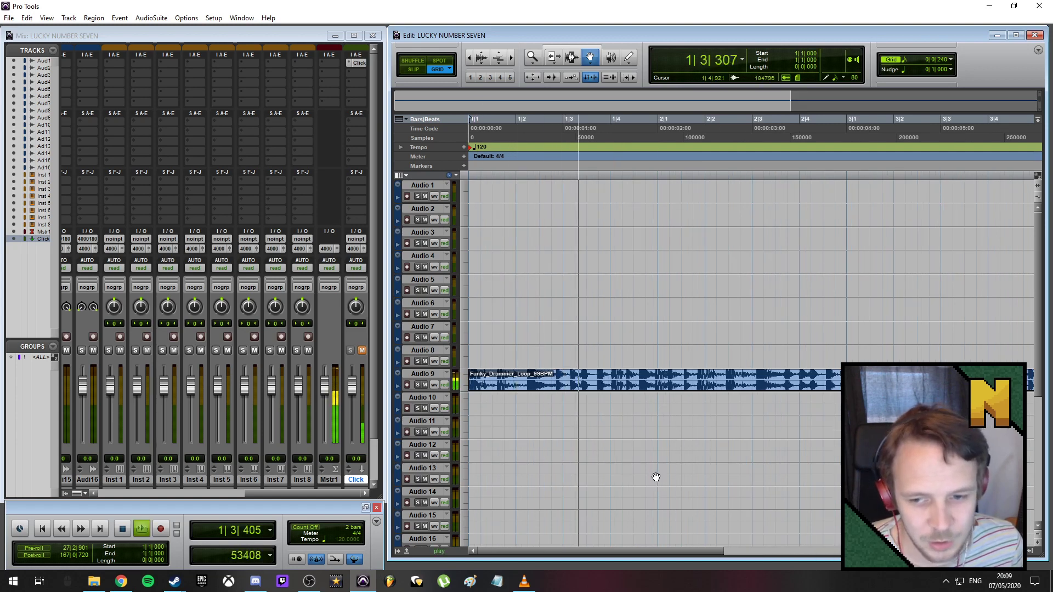
{"action": "key", "text": "space"}
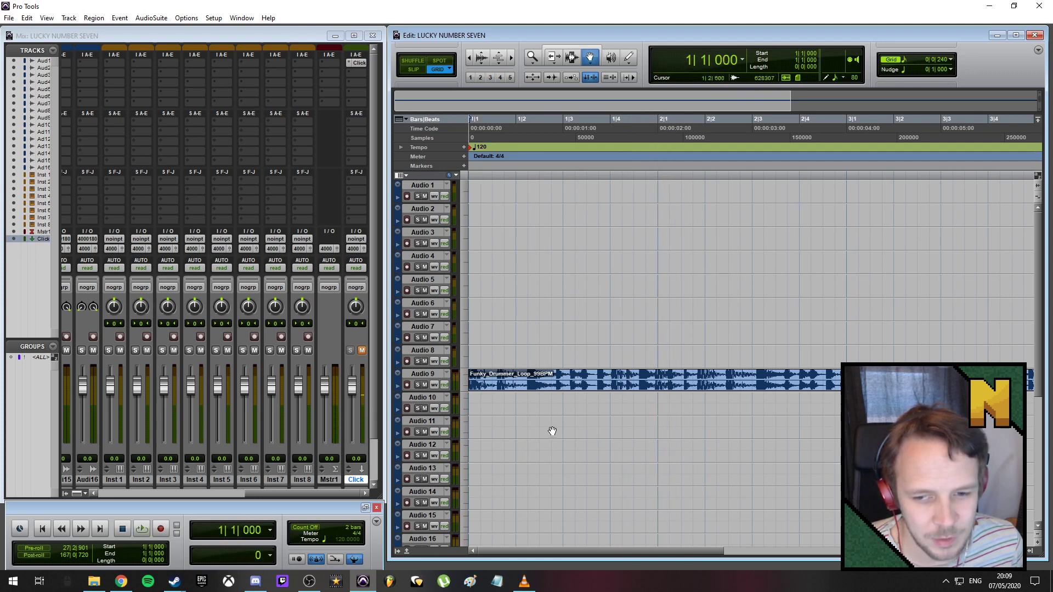
{"action": "key", "text": "space"}
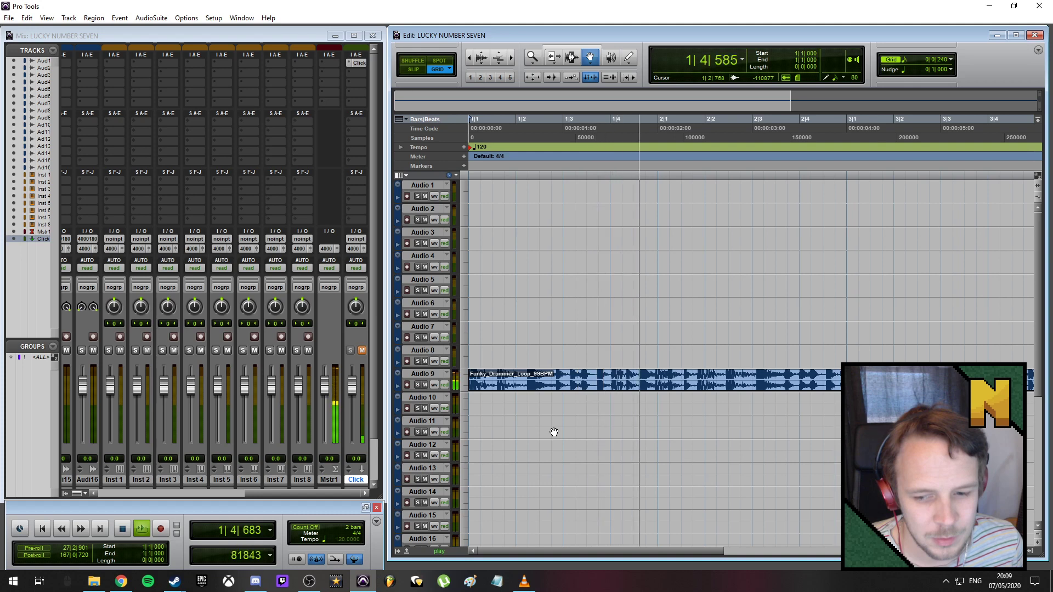
{"action": "key", "text": "space"}
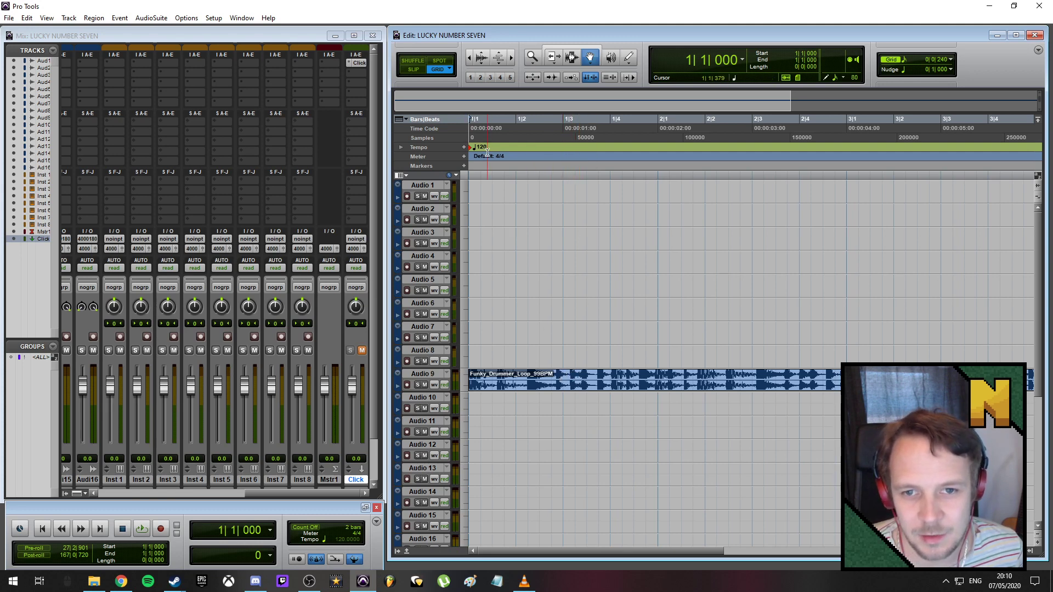
- Set the session tempo at bar 1 to 99 BPM
{"action": "double_click", "coordinate": [469, 148]}
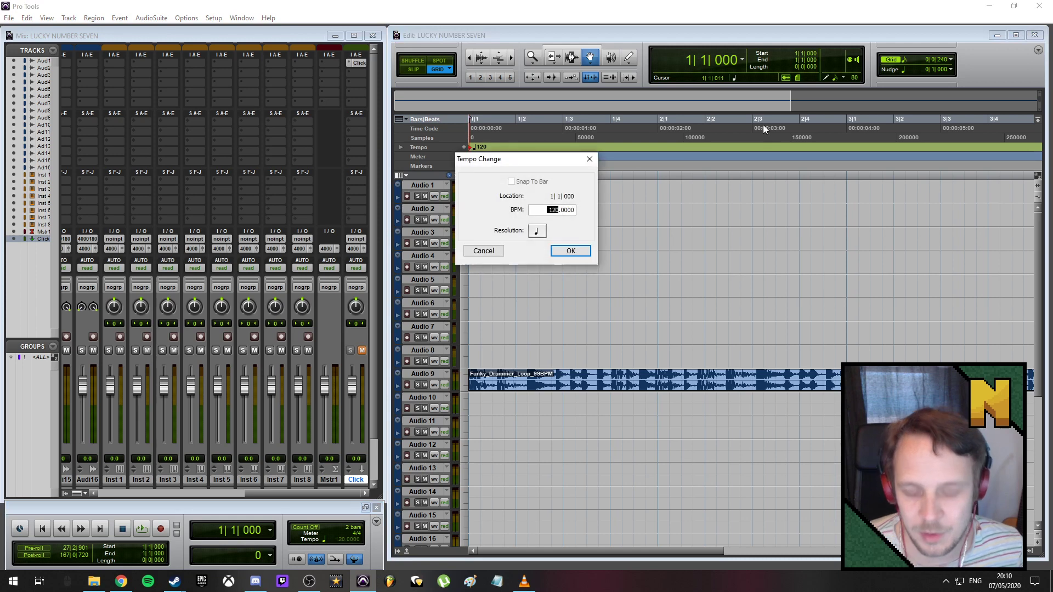
{"action": "type", "text": "99"}
{"action": "key", "text": "Return"}
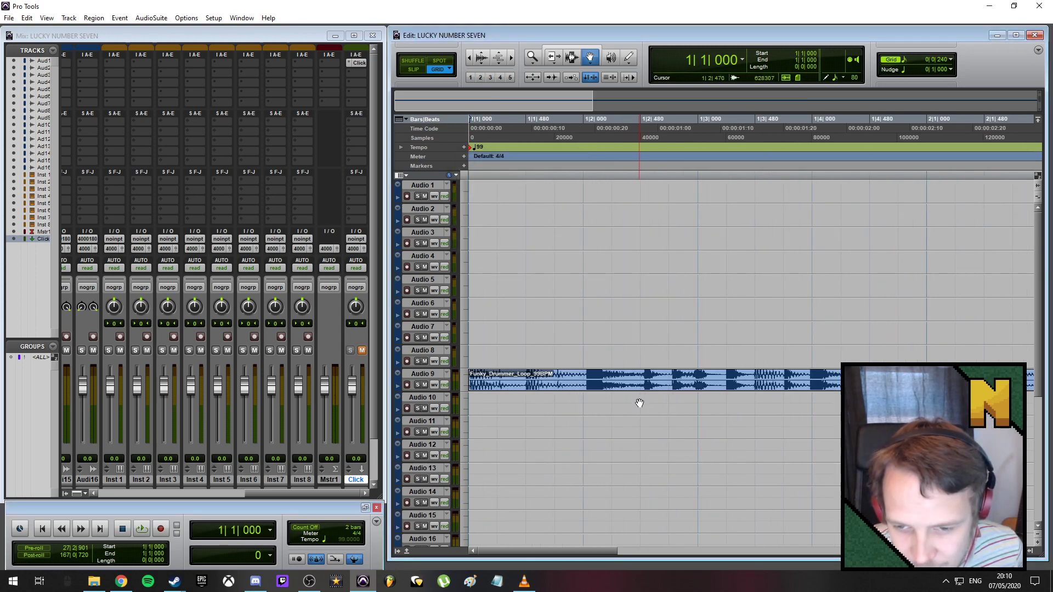
- Play the drum loop at the new tempo, briefly unmuting the Click track to check their timing
{"action": "key", "text": "space"}
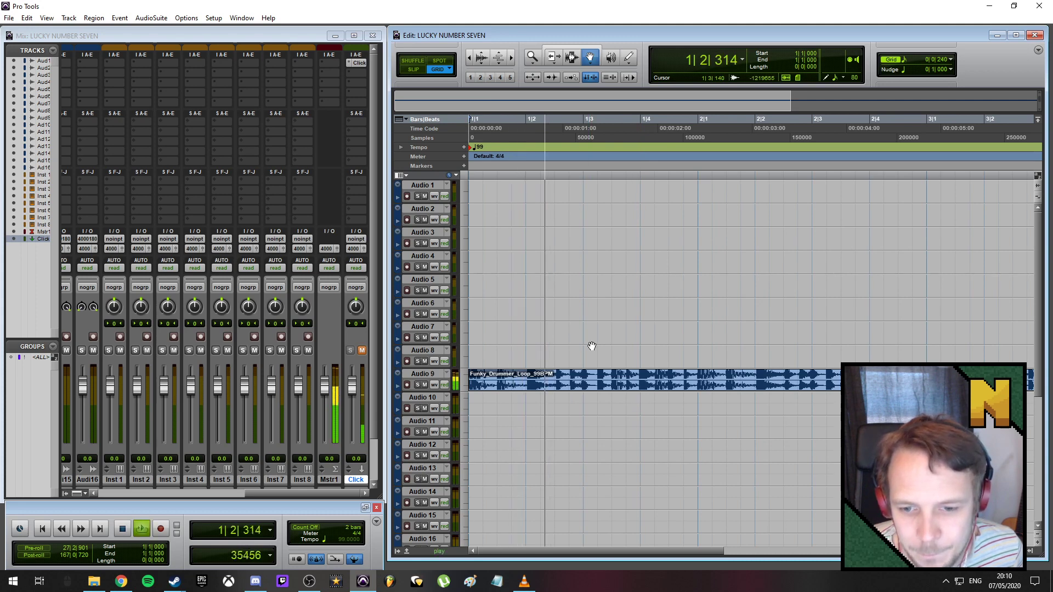
{"action": "scroll", "coordinate": [494, 464], "scroll_direction": "down", "scroll_amount": 5}
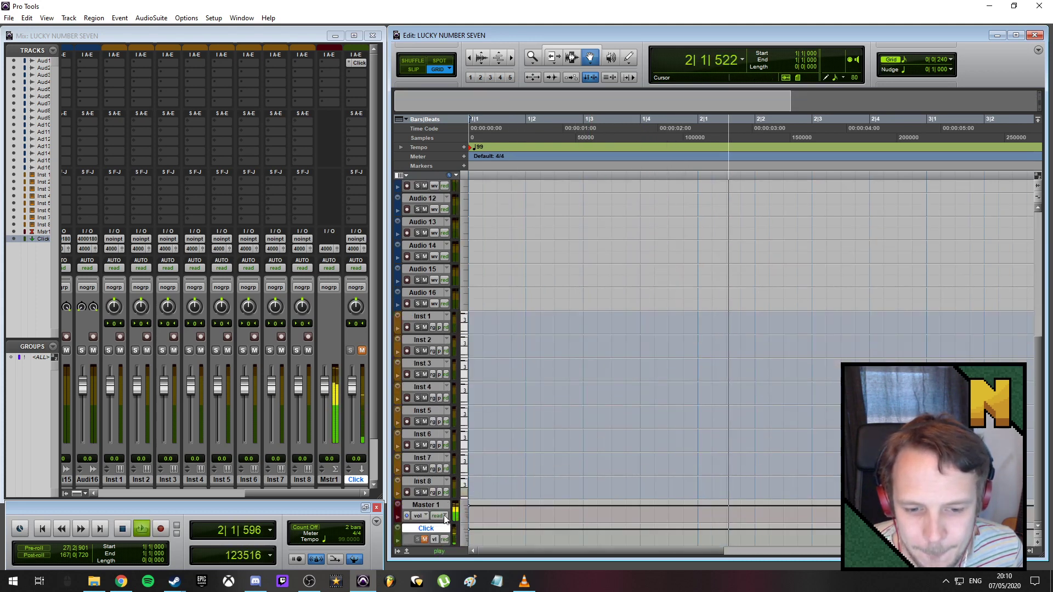
{"action": "scroll", "coordinate": [662, 426], "scroll_direction": "up", "scroll_amount": 6}
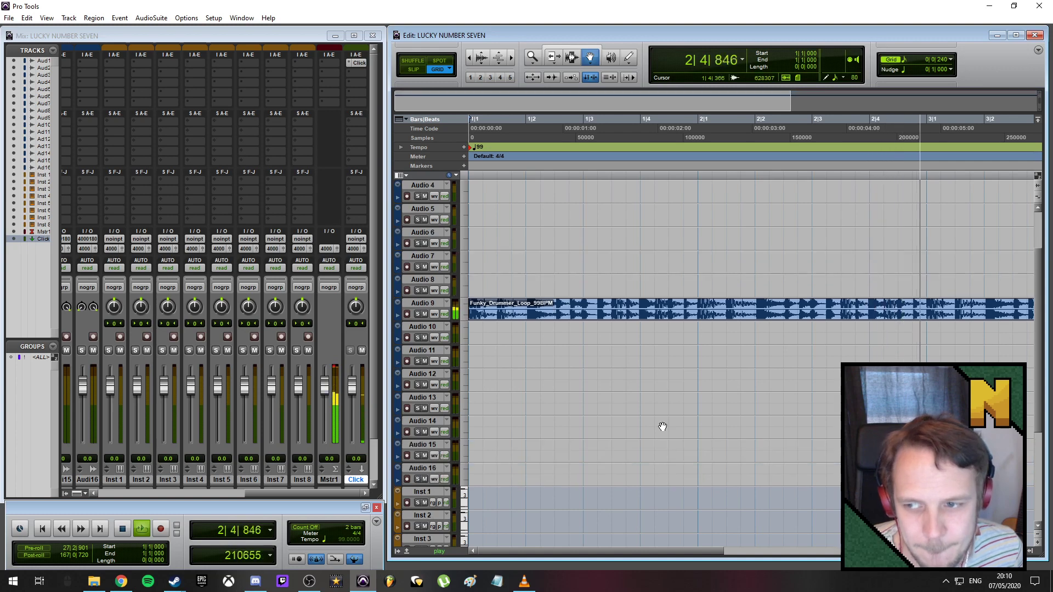
{"action": "scroll", "coordinate": [600, 435], "scroll_direction": "down", "scroll_amount": 6}
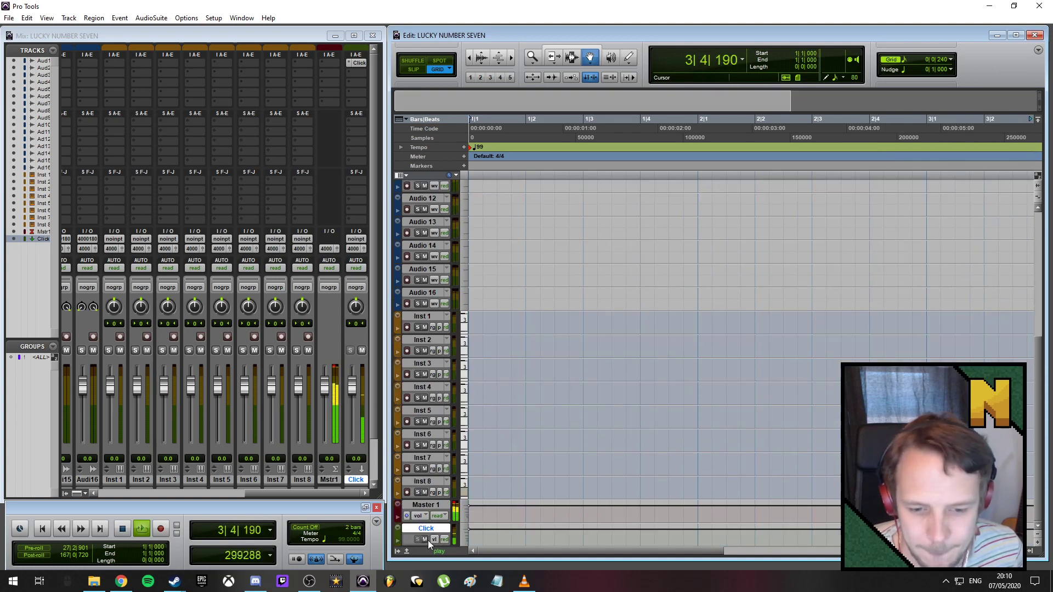
{"action": "scroll", "coordinate": [736, 396], "scroll_direction": "up", "scroll_amount": 8}
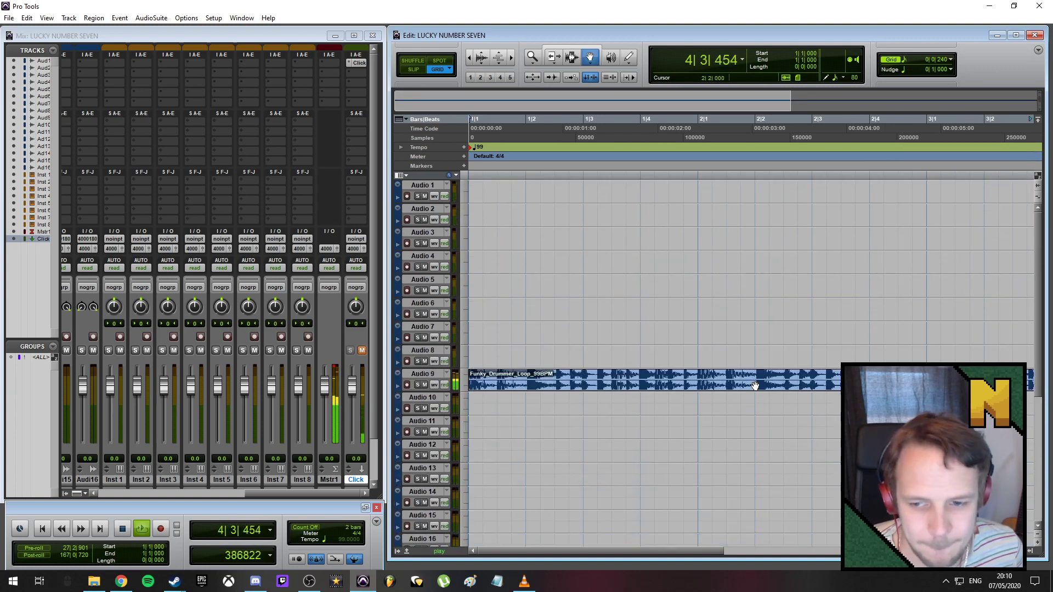
{"action": "key", "text": "space"}
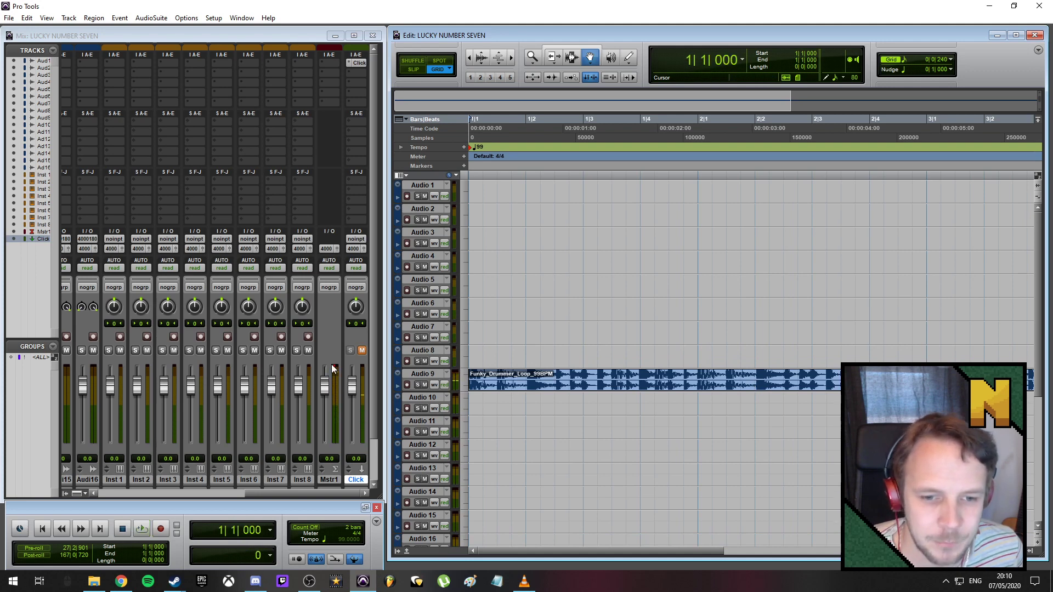
- Switch to the Selector tool and audition short passages at the start of the drum loop to find its first hit
{"action": "left_click", "coordinate": [332, 365]}
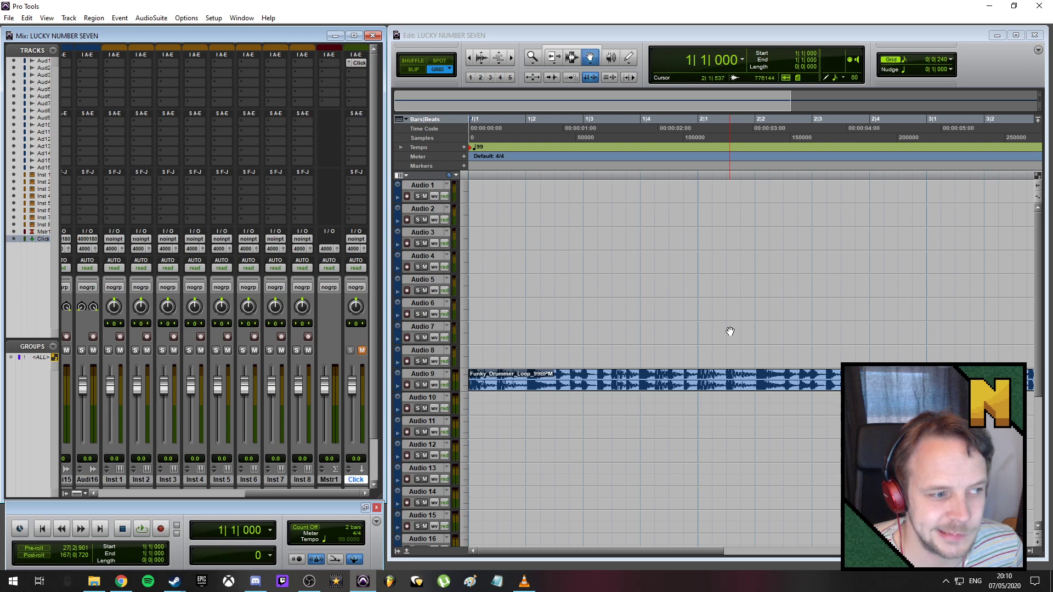
{"action": "left_click", "coordinate": [573, 53]}
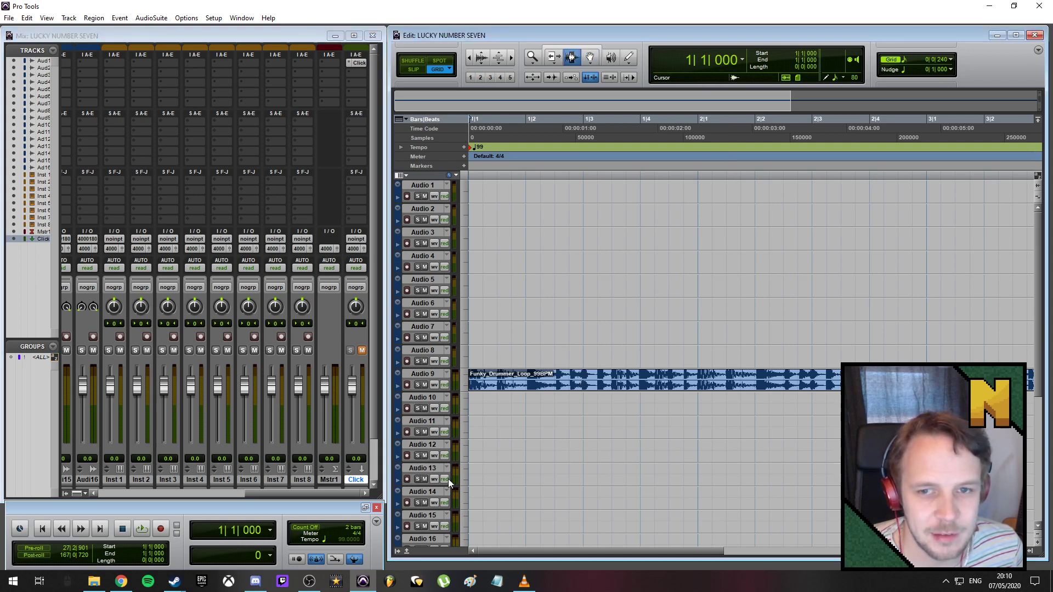
{"action": "key", "text": "space"}
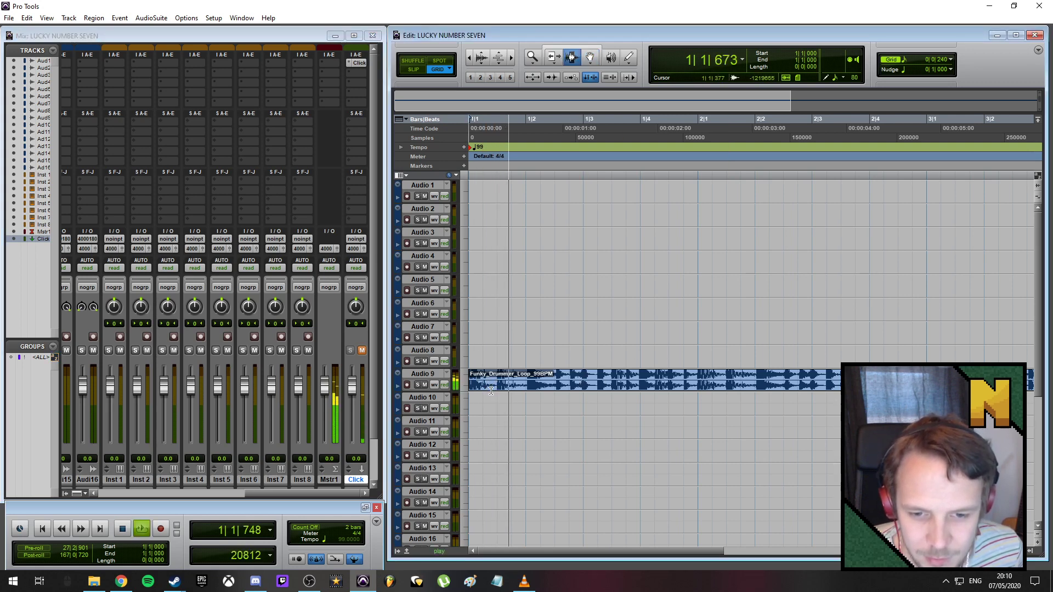
{"action": "key", "text": "space"}
{"action": "key", "text": "ctrl+bracketright"}
{"action": "key", "text": "ctrl+bracketright"}
{"action": "key", "text": "space"}
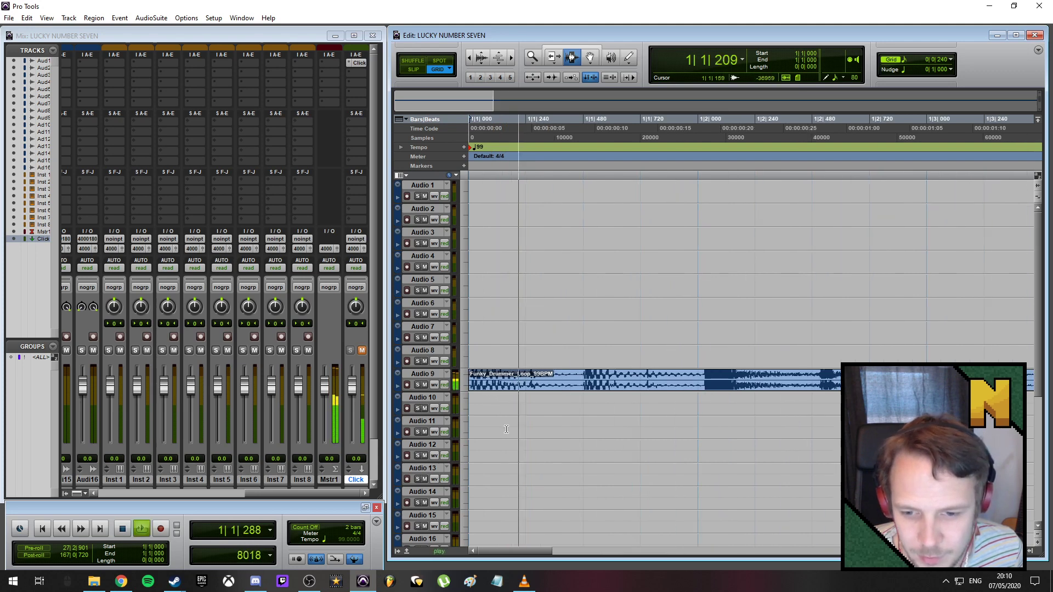
{"action": "key", "text": "space"}
{"action": "key", "text": "ctrl+bracketleft"}
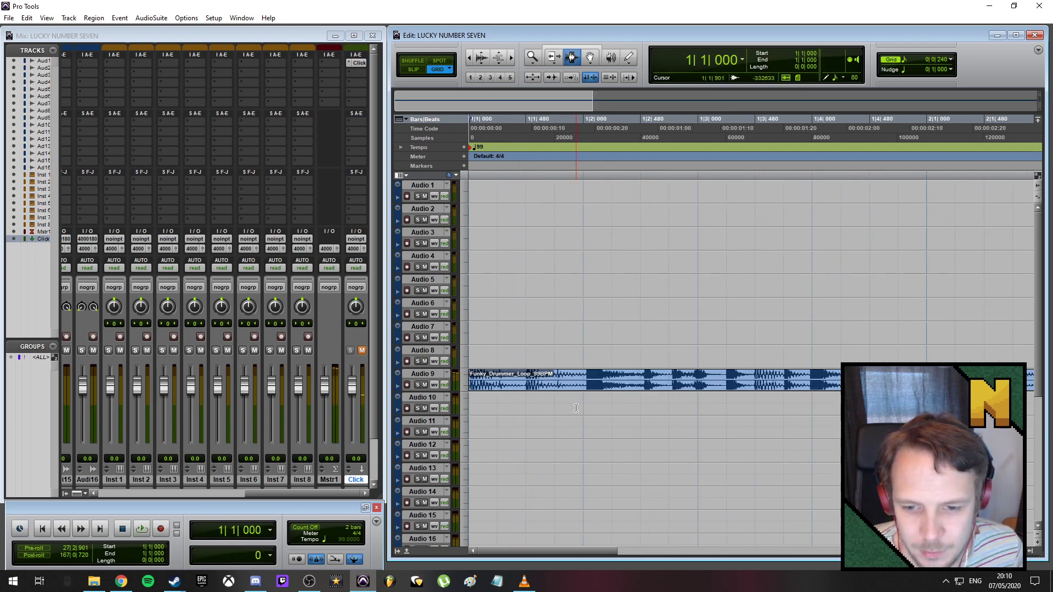
{"action": "key", "text": "space"}
{"action": "key", "text": "space"}
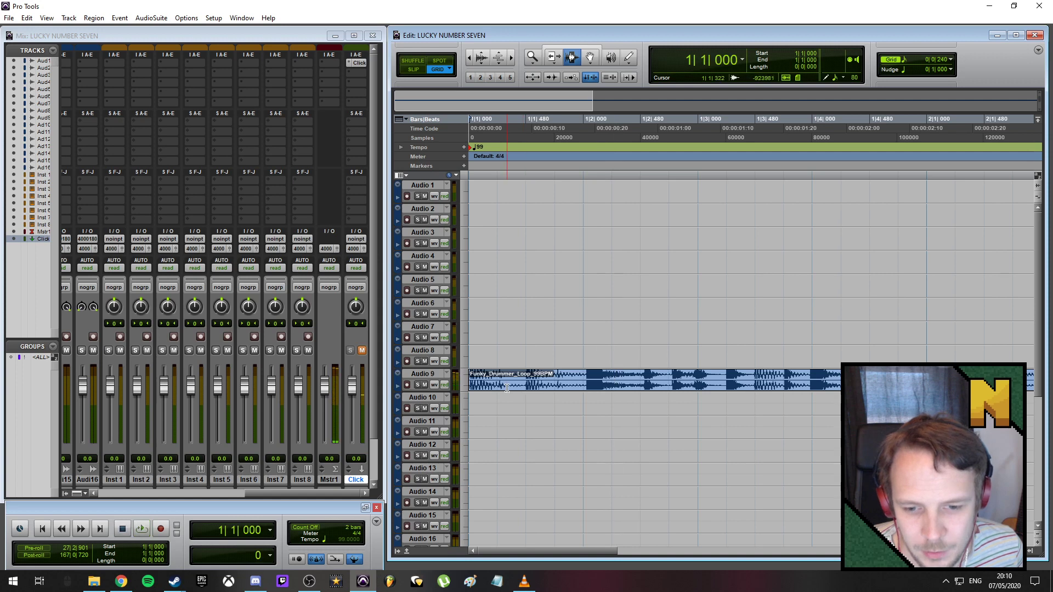
- Separate the first 240 ticks of the drum loop from Audio 9 onto Audio 10 at bar 1, with Audio 9 muted
{"action": "left_click_drag", "start_coordinate": [497, 384], "coordinate": [470, 386]}
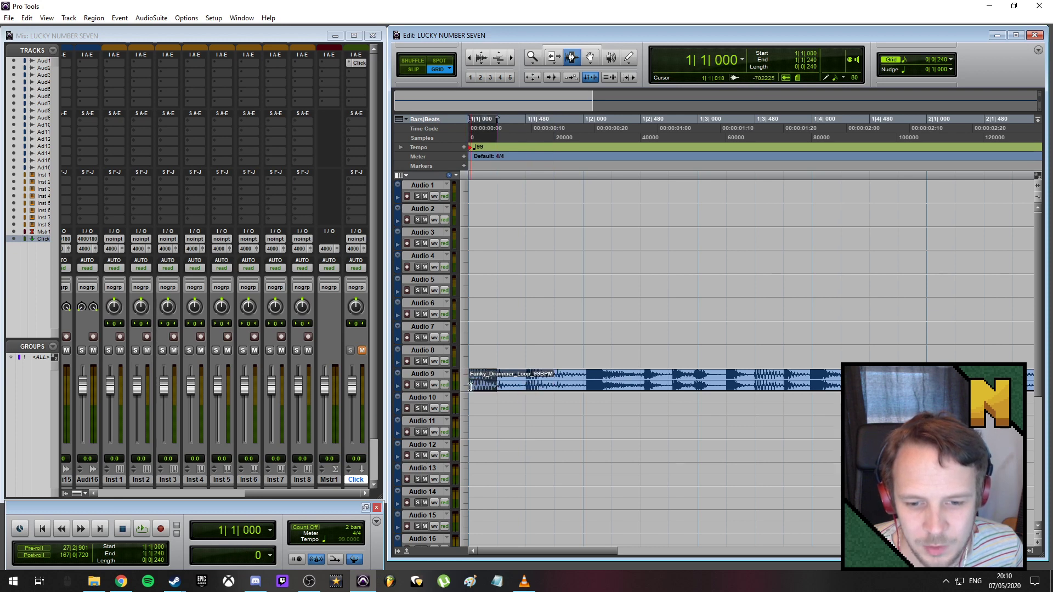
{"action": "left_click", "coordinate": [425, 385]}
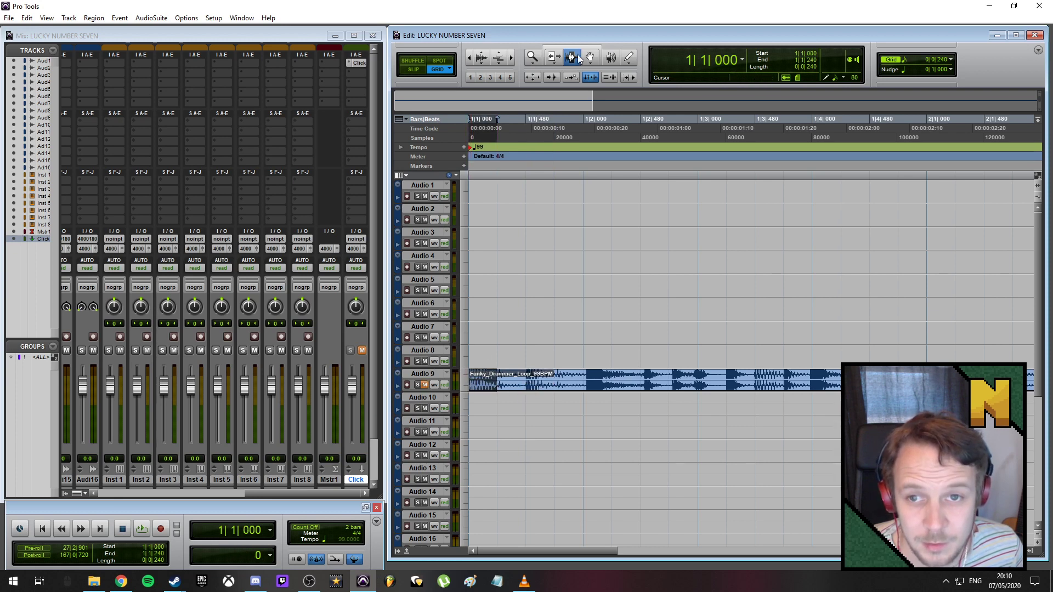
{"action": "left_click", "coordinate": [575, 57]}
{"action": "left_click", "coordinate": [617, 82]}
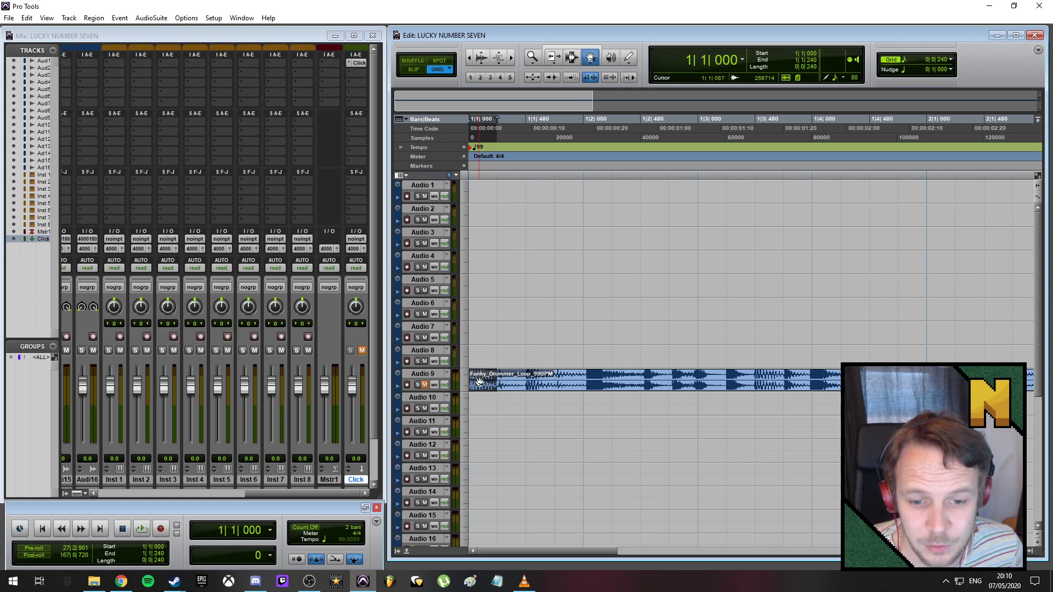
{"action": "left_click_drag", "start_coordinate": [483, 382], "coordinate": [482, 406]}
- Switch to the Selector tool and play from bar 1, with Audio 9 unmuted, to locate more matching hits in the drum loop
{"action": "key", "text": "Return"}
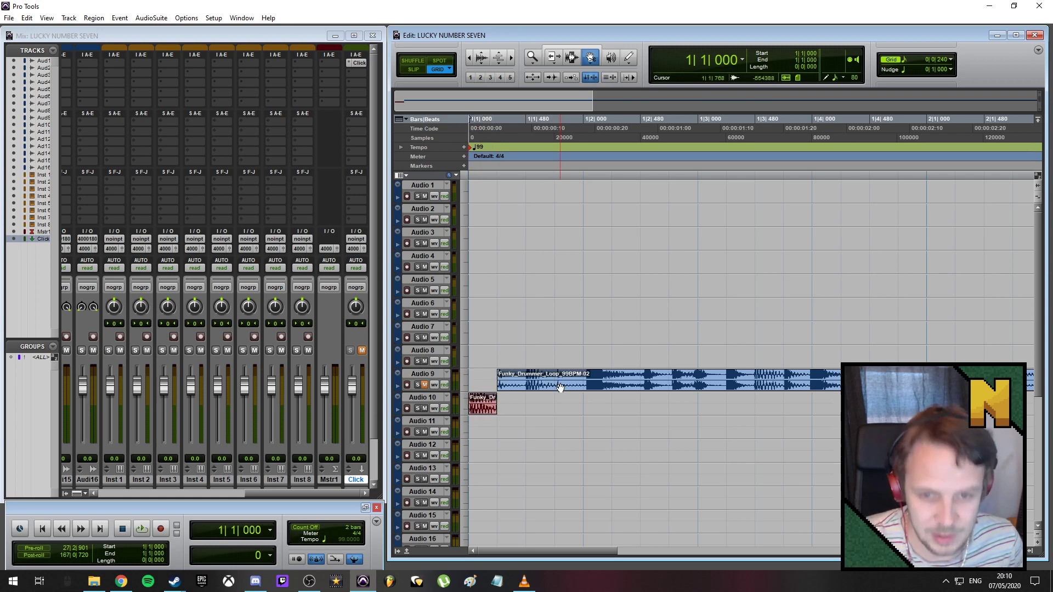
{"action": "key", "text": "space"}
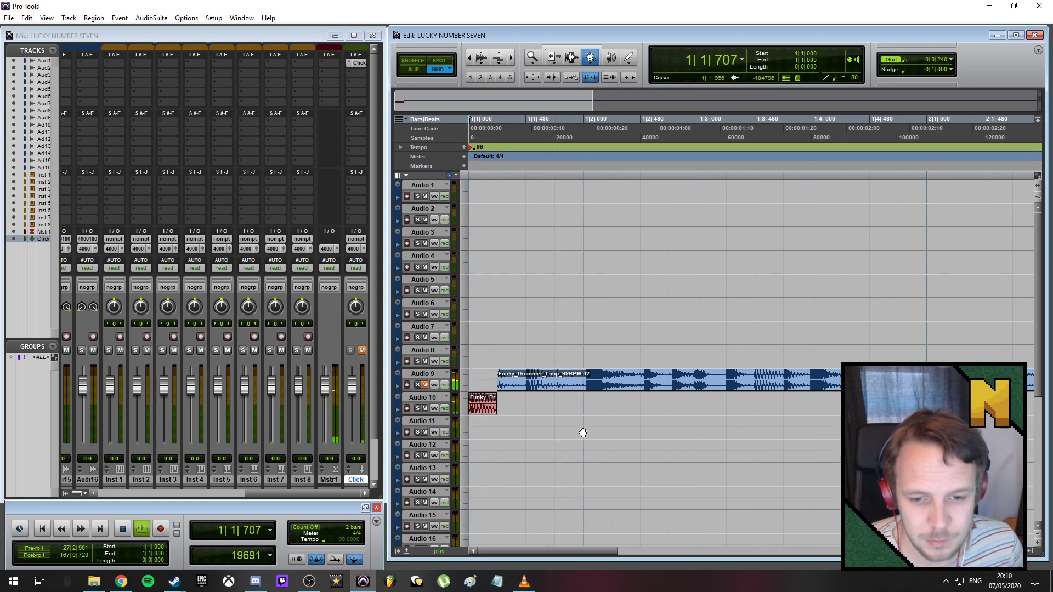
{"action": "key", "text": "space"}
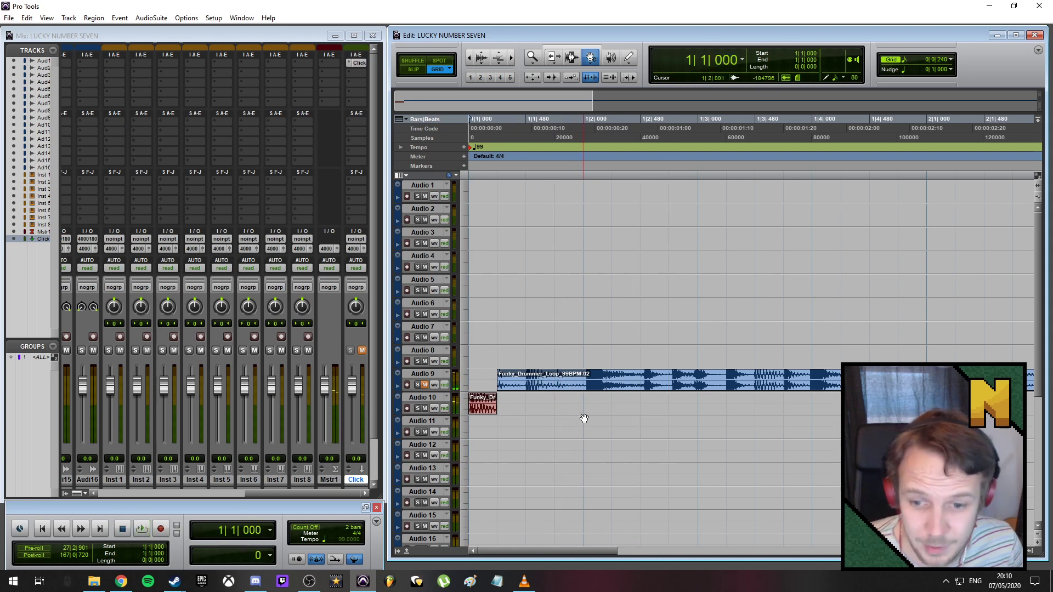
{"action": "left_click", "coordinate": [572, 57]}
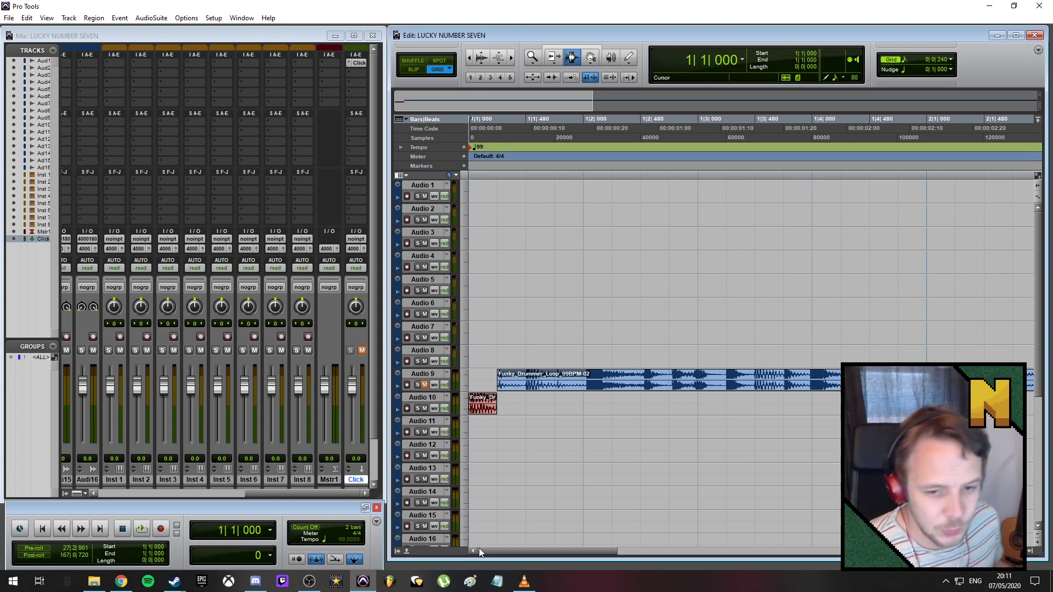
{"action": "key", "text": "space"}
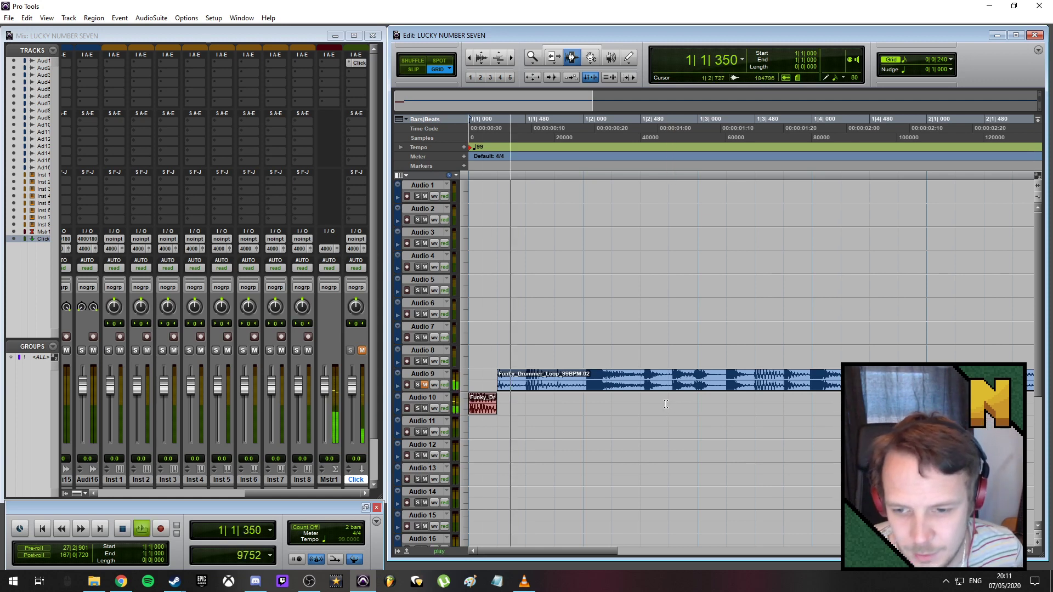
{"action": "key", "text": "space"}
{"action": "key", "text": "space"}
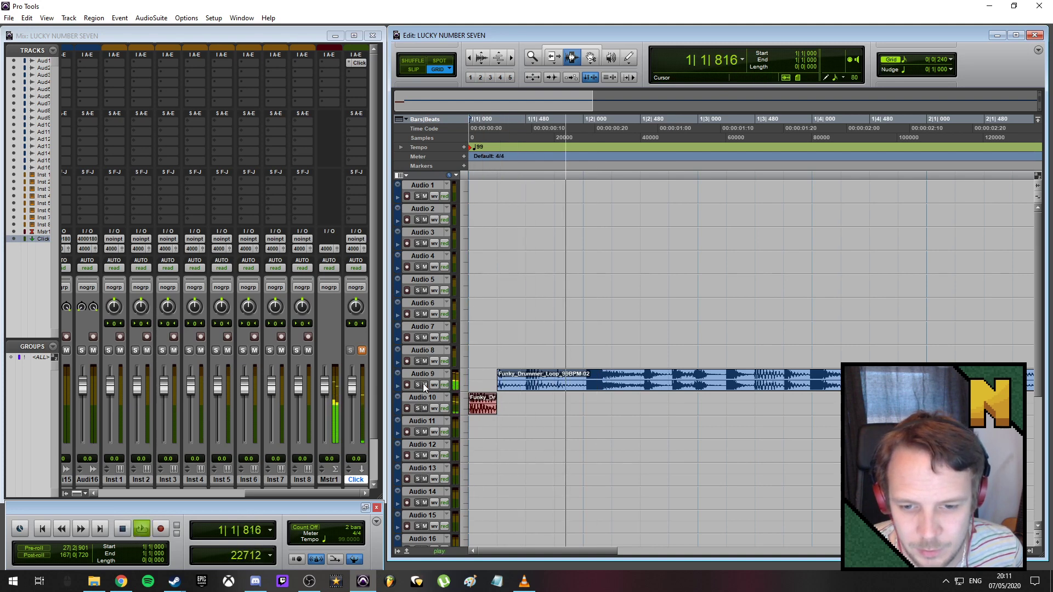
{"action": "key", "text": "space"}
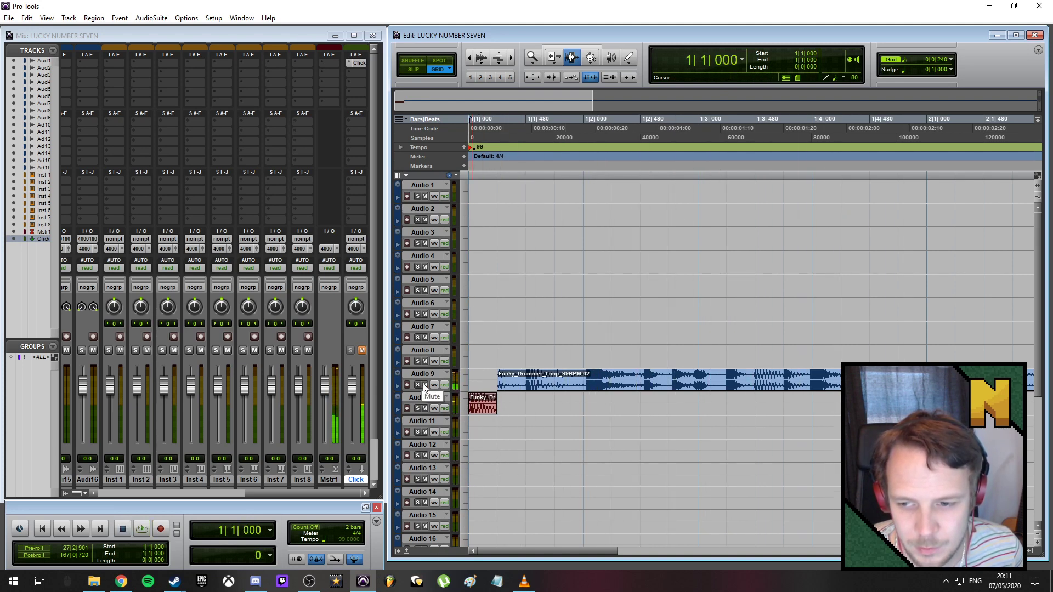
{"action": "key", "text": "space"}
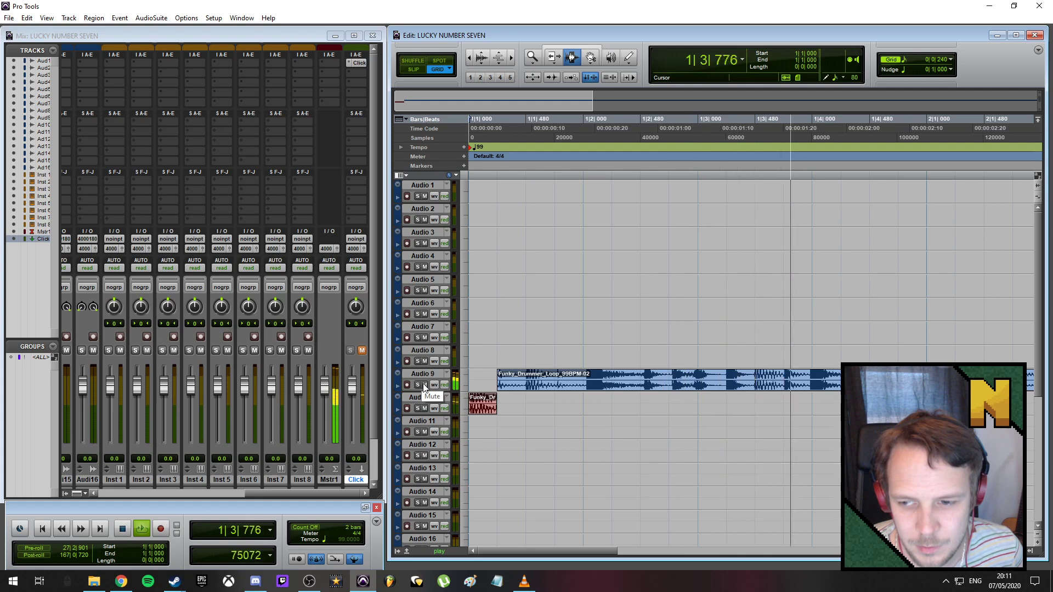
{"action": "key", "text": "space"}
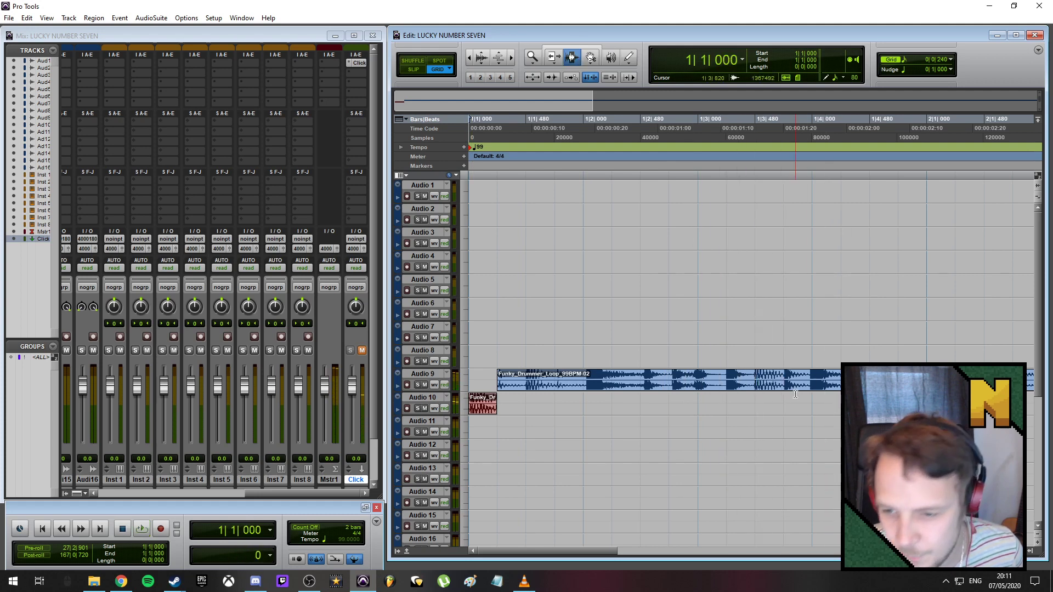
- Separate the 240-tick slices starting at 1|3|720 and 1|2|000 from Audio 9 and move them straight down onto Audio 10
{"action": "left_click_drag", "start_coordinate": [785, 382], "coordinate": [806, 382]}
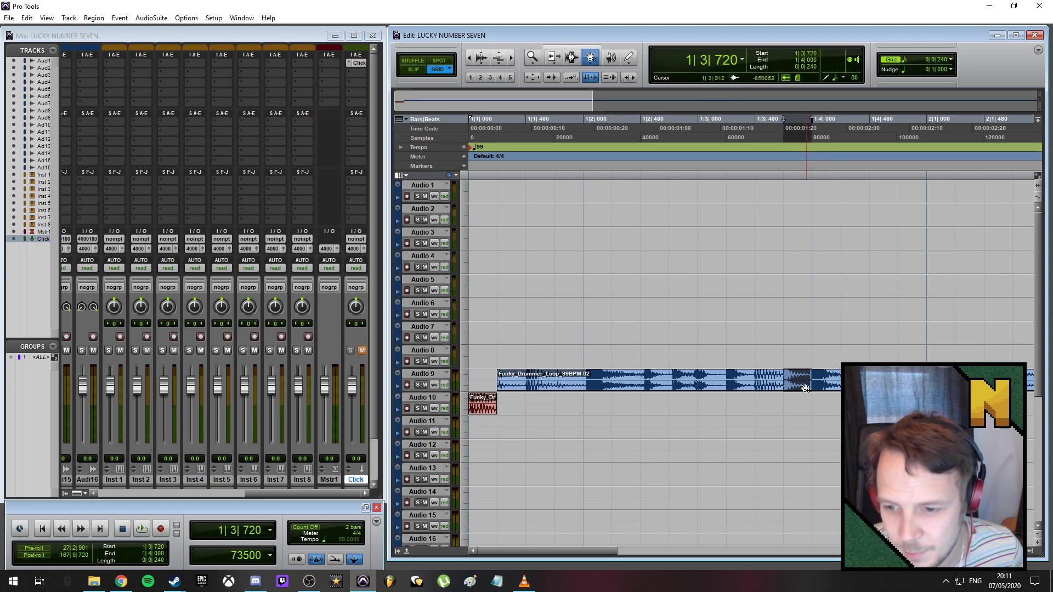
{"action": "left_click_drag", "start_coordinate": [799, 405], "coordinate": [799, 405]}
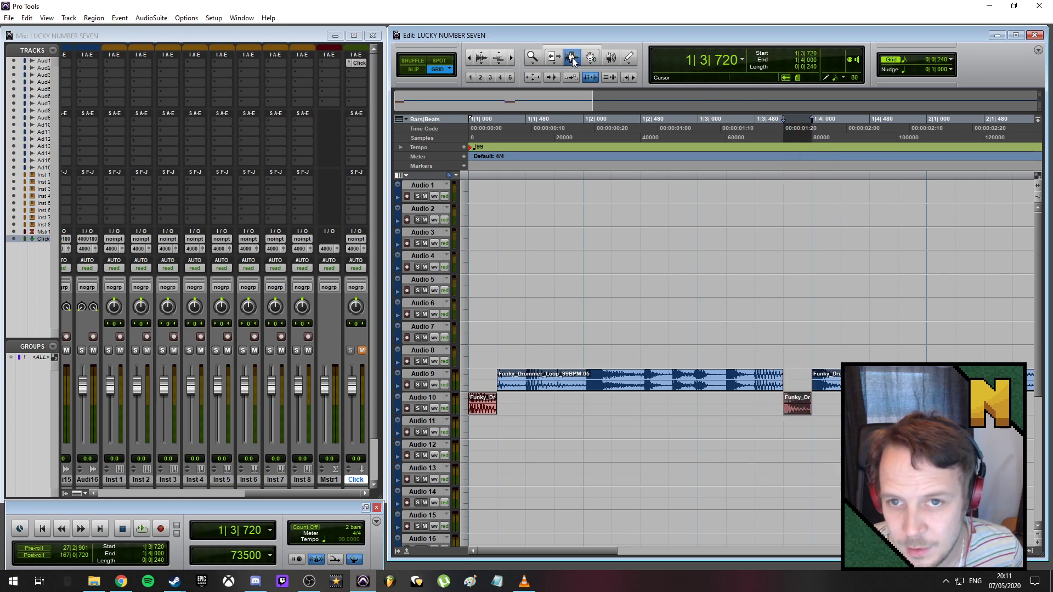
{"action": "left_click_drag", "start_coordinate": [581, 380], "coordinate": [610, 378]}
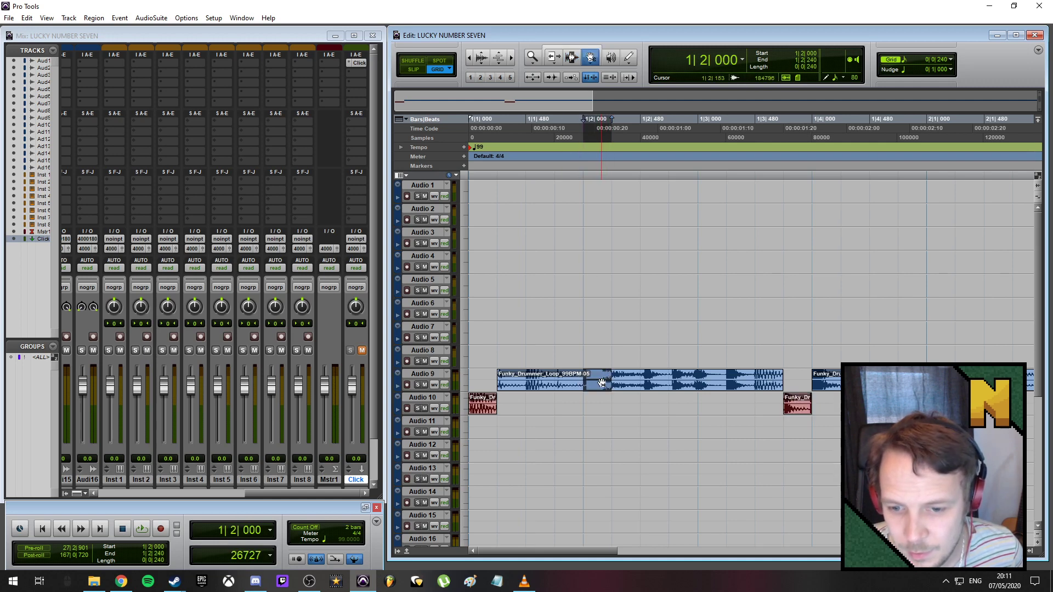
{"action": "left_click_drag", "start_coordinate": [600, 404], "coordinate": [600, 405]}
- Mute Audio 9 and play from bar 1 to hear the Audio 10 slices on their own
{"action": "left_click", "coordinate": [426, 386]}
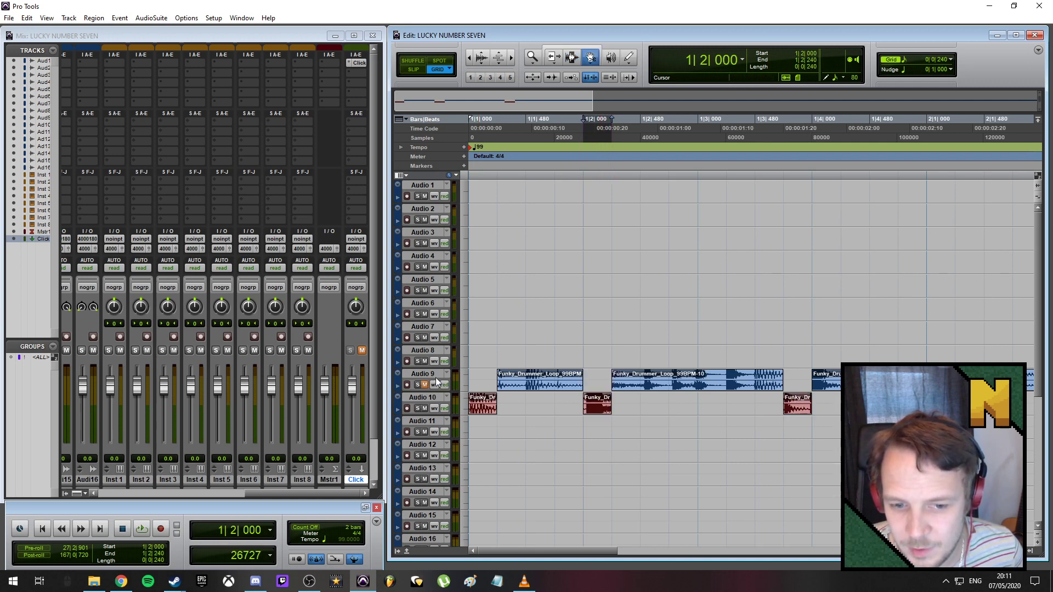
{"action": "key", "text": "Return"}
{"action": "key", "text": "space"}
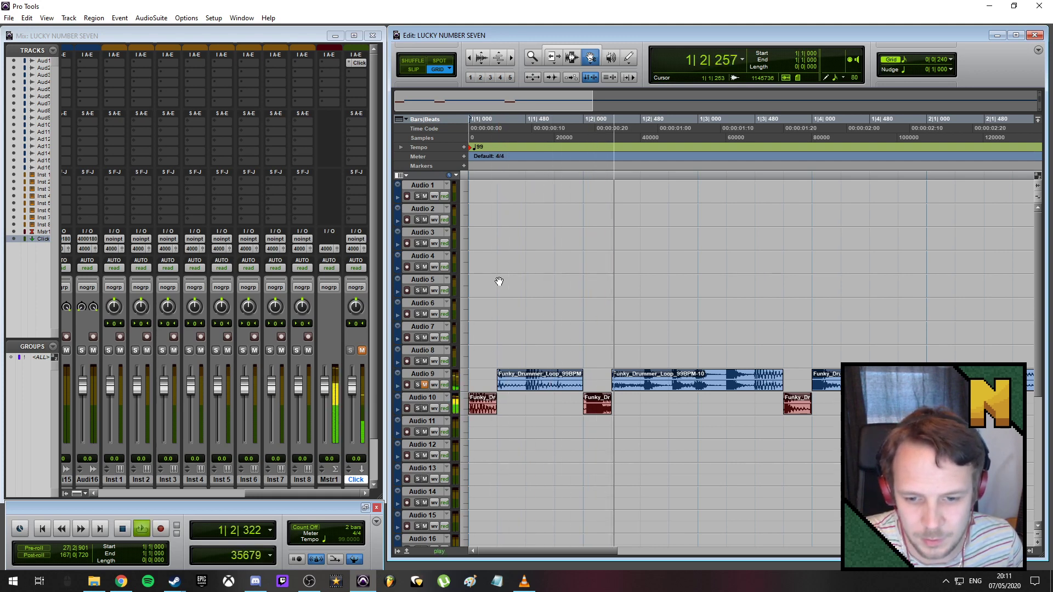
{"action": "key", "text": "space"}
{"action": "key", "text": "space"}
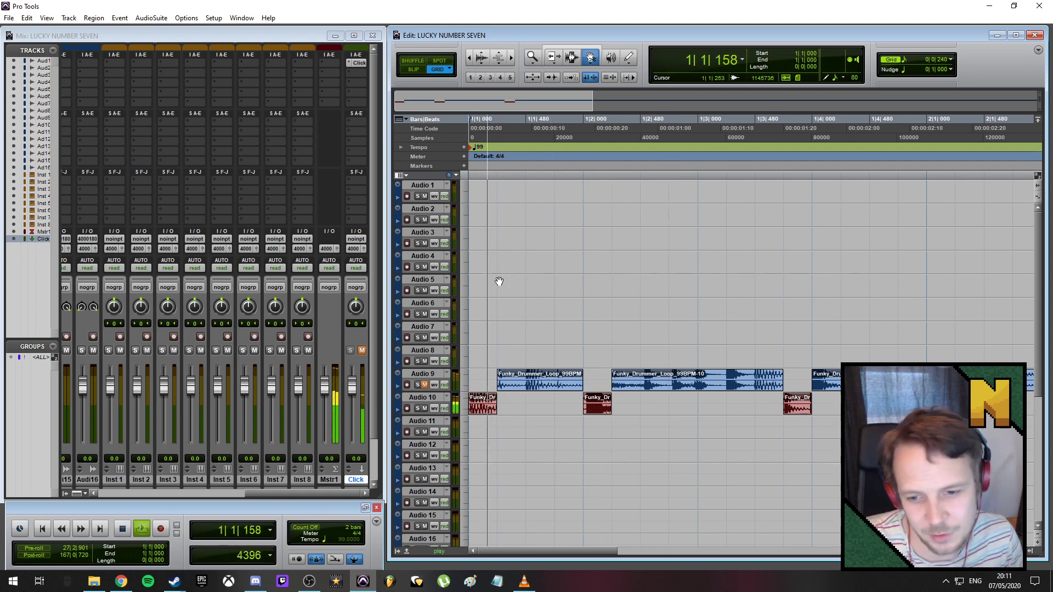
{"action": "key", "text": "space"}
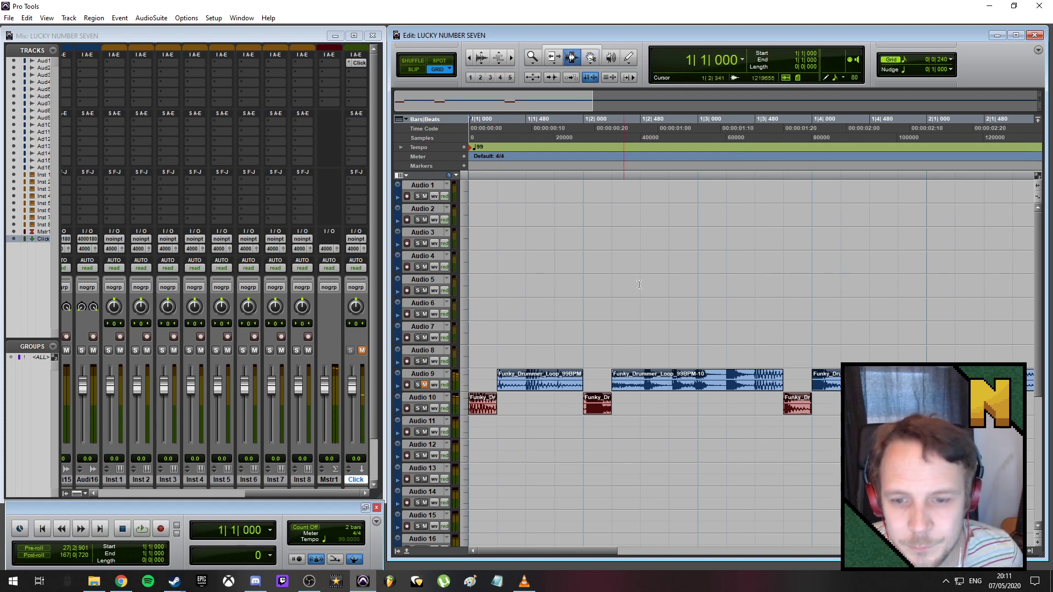
- Unmute Audio 9 and play the loop from 1|3|240 and from bar 1 to listen for the next hit
{"action": "left_click", "coordinate": [723, 120]}
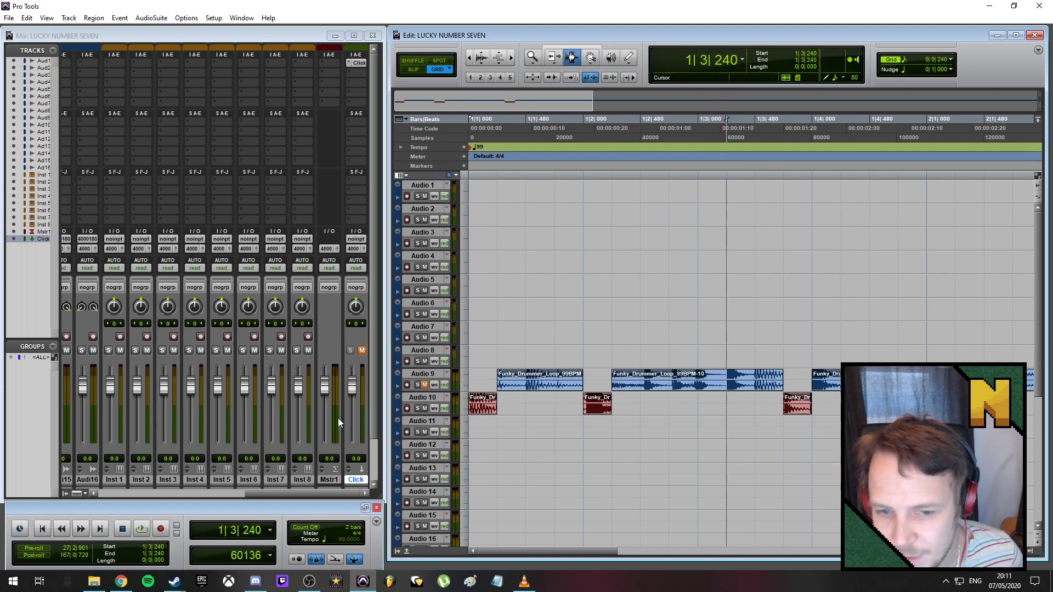
{"action": "left_click", "coordinate": [425, 385]}
{"action": "key", "text": "space"}
{"action": "key", "text": "space"}
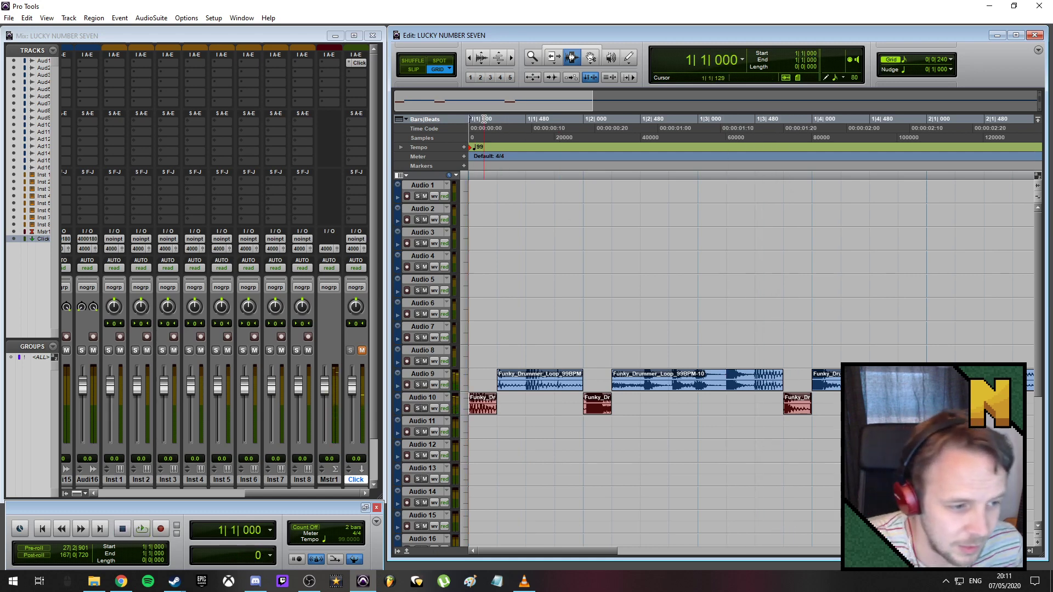
{"action": "key", "text": "space"}
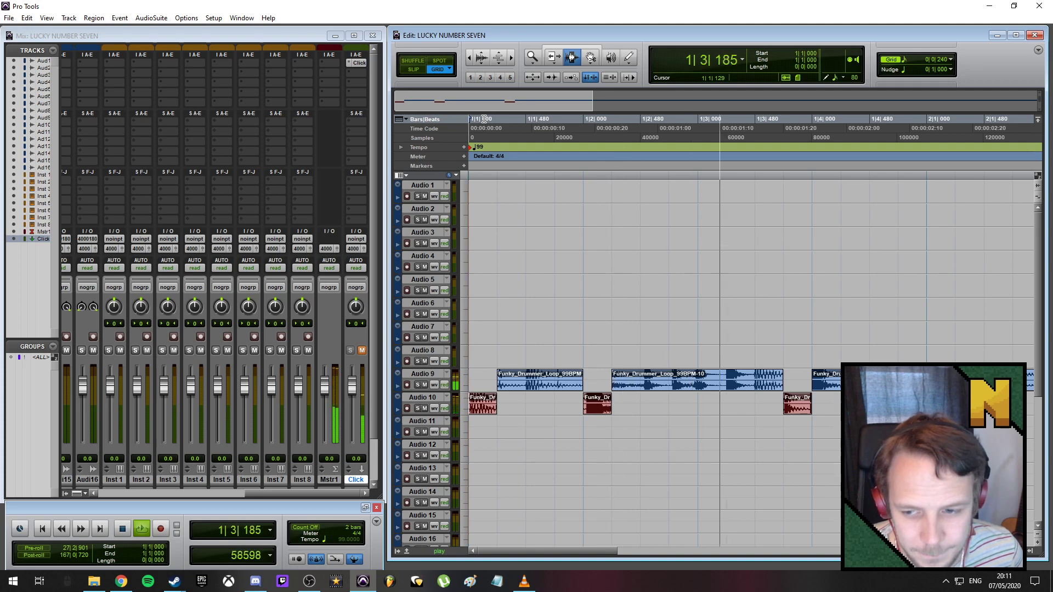
{"action": "key", "text": "space"}
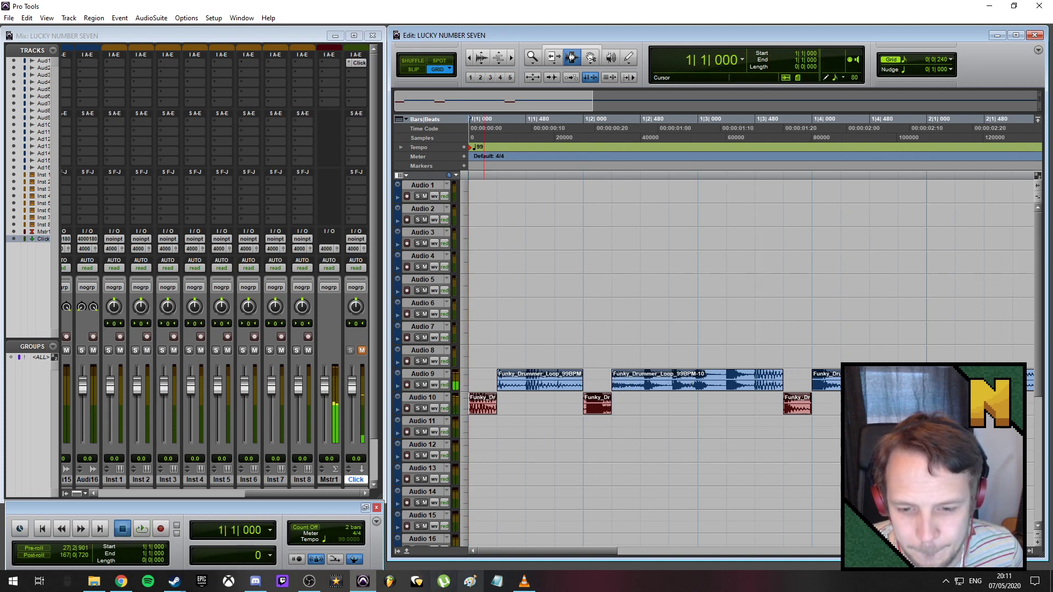
{"action": "key", "text": "space"}
{"action": "left_click_drag", "start_coordinate": [564, 551], "coordinate": [570, 551]}
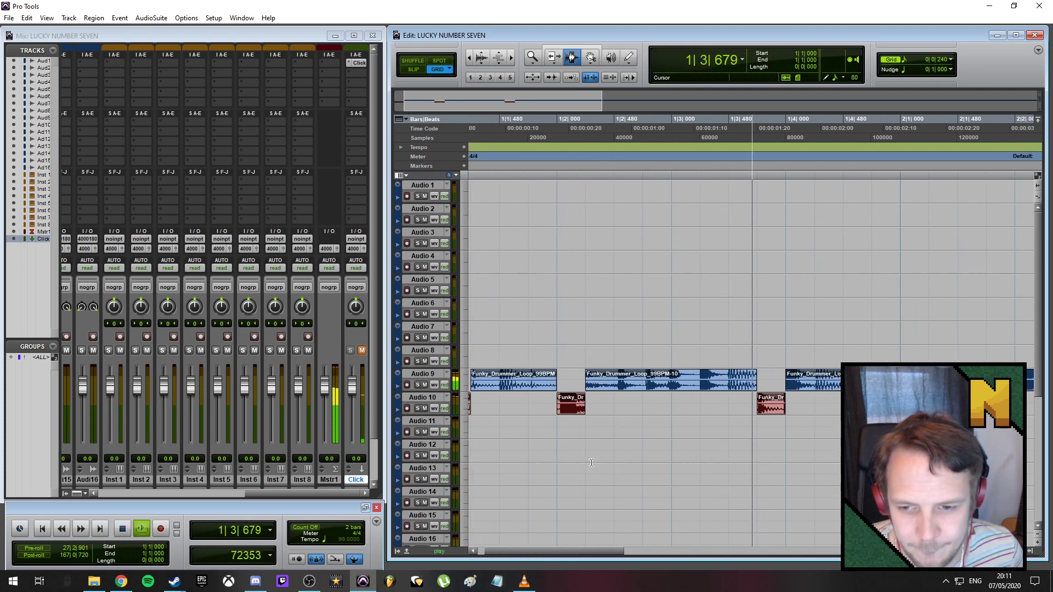
{"action": "key", "text": "space"}
- Audition the drum loop in short bursts from 1|2|720
{"action": "left_click", "coordinate": [644, 122]}
{"action": "key", "text": "space"}
{"action": "key", "text": "space"}
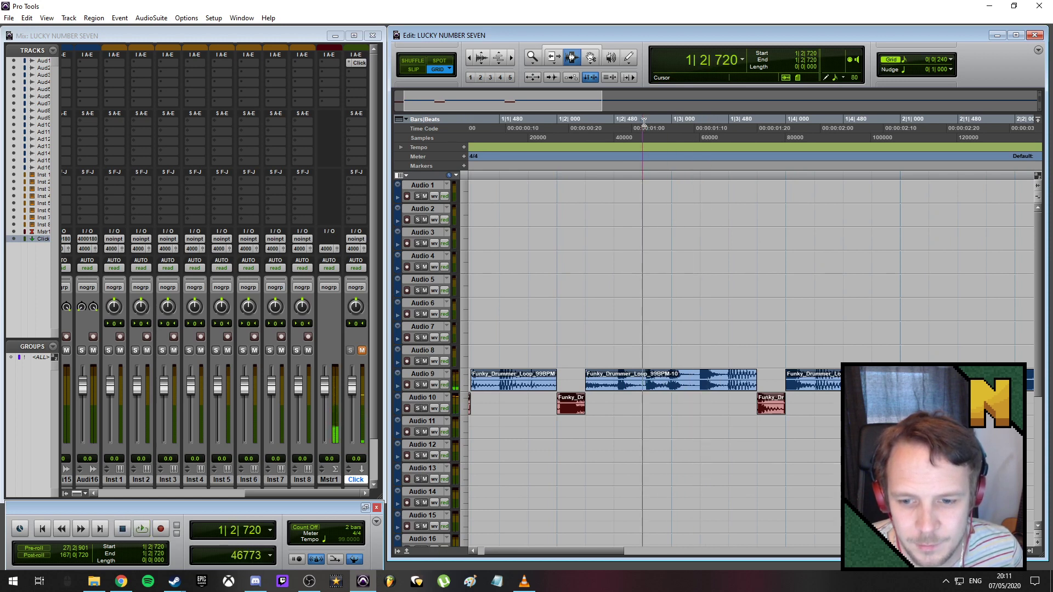
{"action": "key", "text": "space"}
{"action": "key", "text": "space"}
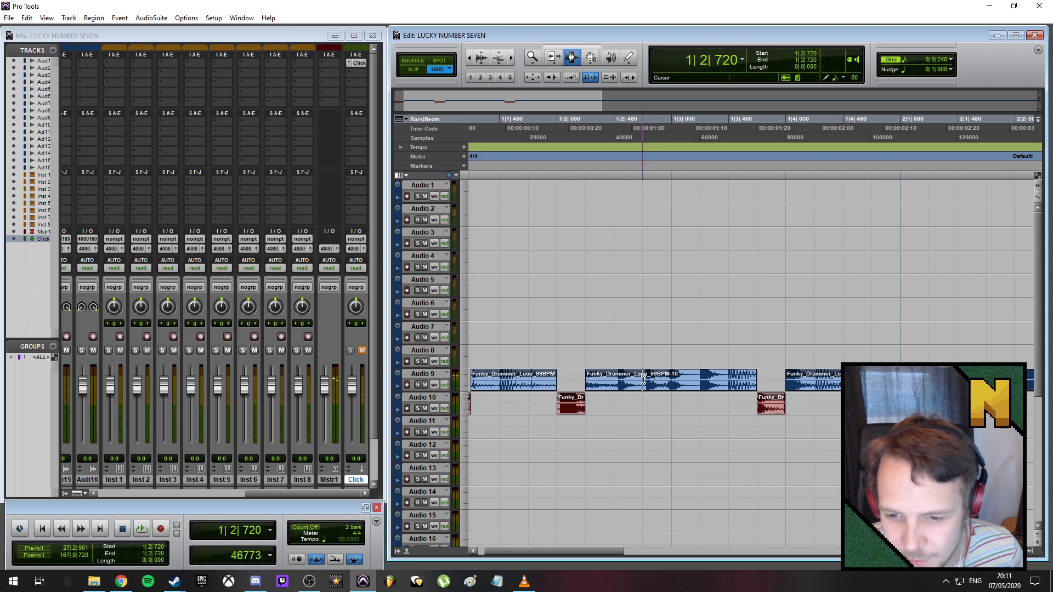
- Separate the 480-tick slice from 1|2|720 to 1|3|240 on Audio 9 and move it straight down onto Audio 10
{"action": "left_click_drag", "start_coordinate": [644, 380], "coordinate": [697, 375]}
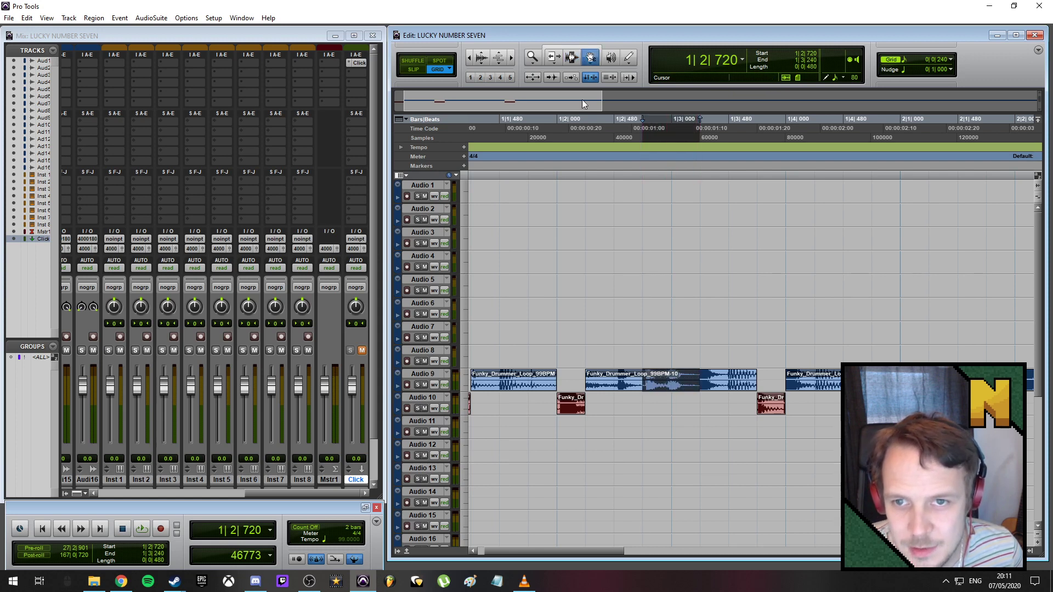
{"action": "left_click_drag", "start_coordinate": [534, 552], "coordinate": [494, 551]}
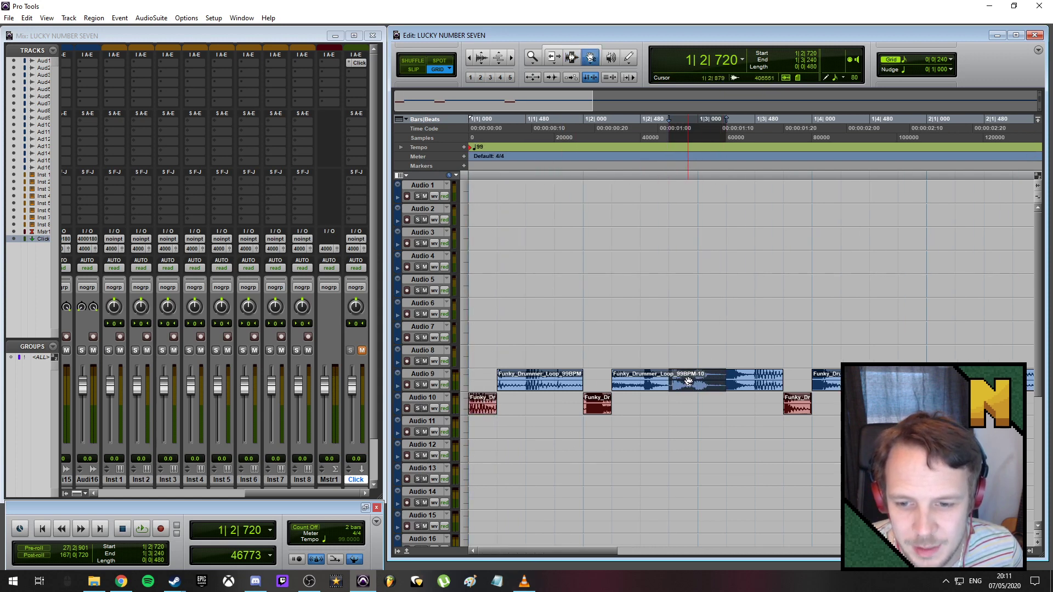
{"action": "left_click_drag", "start_coordinate": [687, 401], "coordinate": [688, 402]}
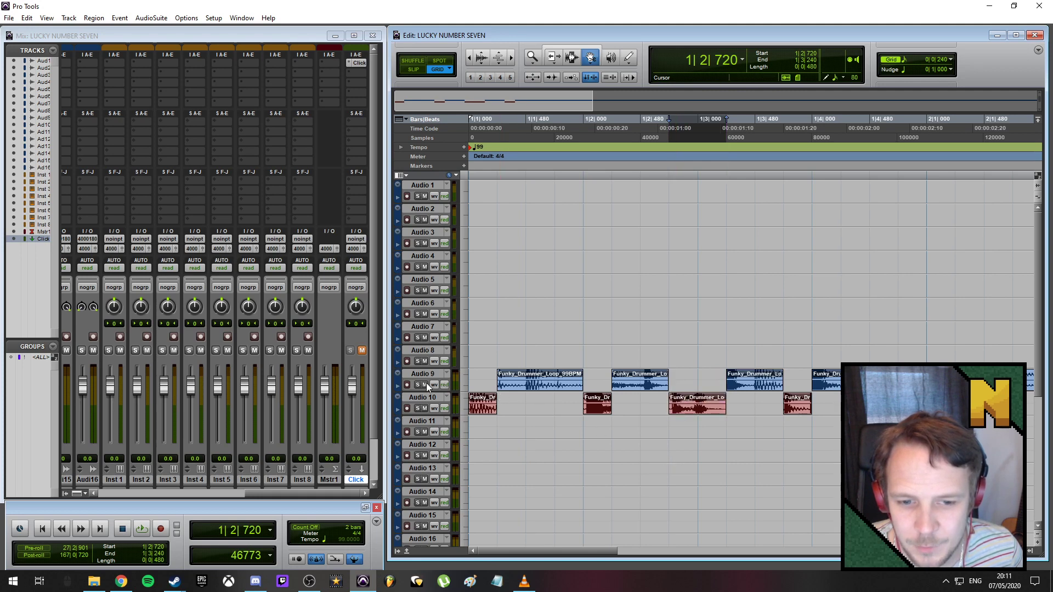
- Mute Audio 9 and audition the Audio 10 slices from bar 1 and from 1|2|720
{"action": "key", "text": "Return"}
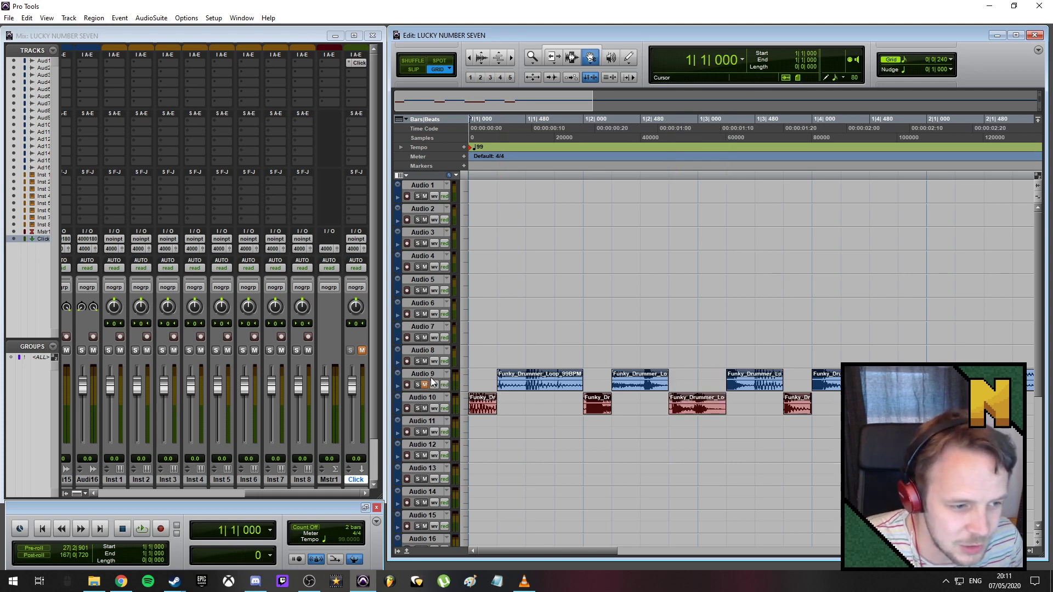
{"action": "key", "text": "space"}
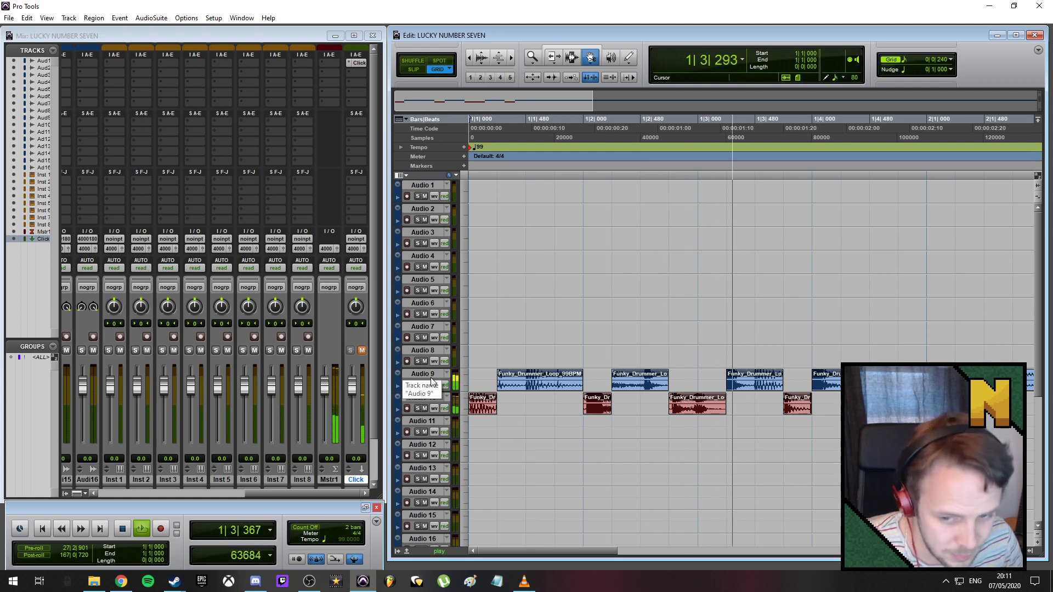
{"action": "key", "text": "space"}
{"action": "left_click", "coordinate": [424, 384]}
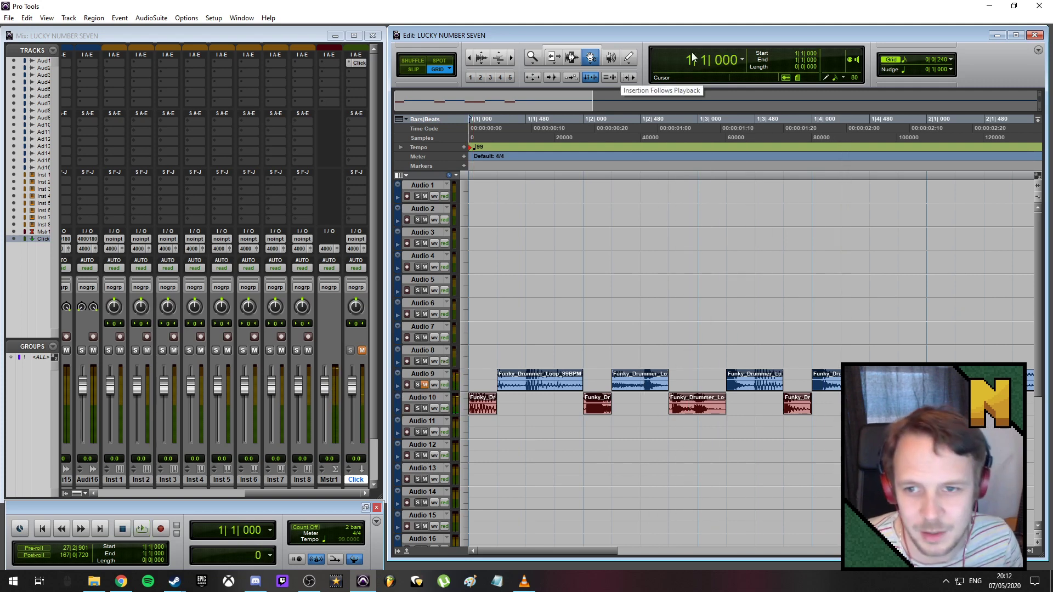
{"action": "left_click", "coordinate": [668, 122]}
{"action": "key", "text": "space"}
{"action": "key", "text": "space"}
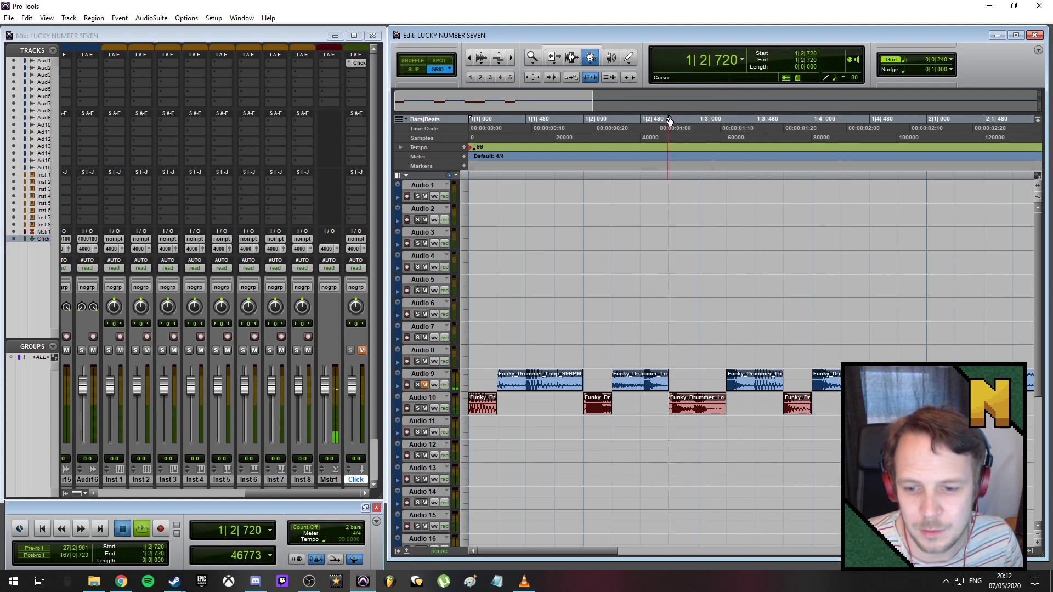
{"action": "key", "text": "space"}
{"action": "key", "text": "space"}
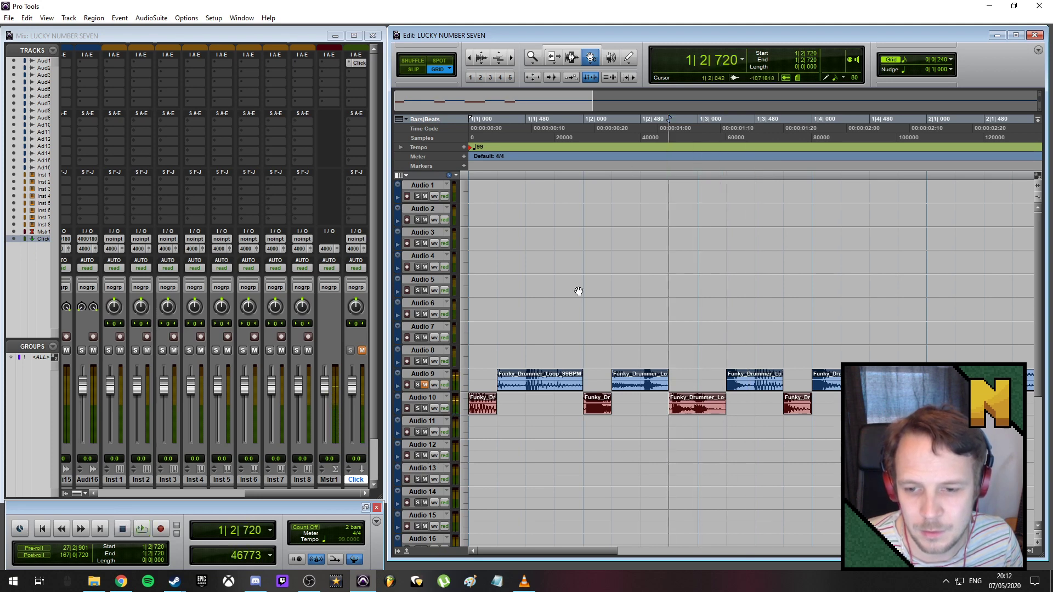
- Separate the 240-tick slice starting at 1|1|720 from Audio 9 and move it straight down onto Audio 11
{"action": "left_click", "coordinate": [572, 57]}
{"action": "left_click_drag", "start_coordinate": [555, 384], "coordinate": [583, 382]}
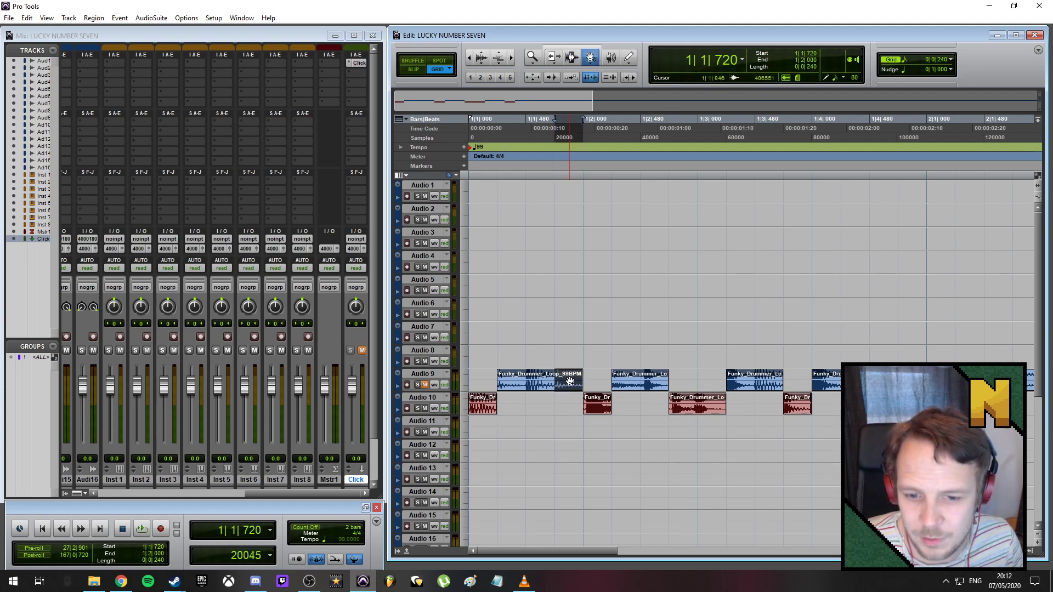
{"action": "left_click_drag", "start_coordinate": [575, 431], "coordinate": [574, 432]}
{"action": "left_click", "coordinate": [535, 439]}
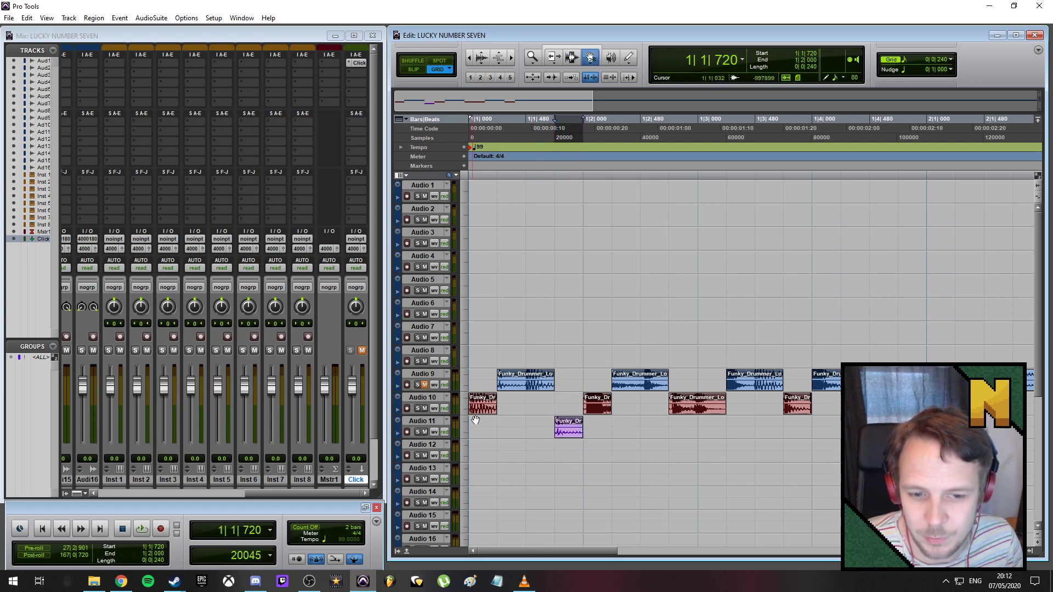
- Play from bar 1 to check the slices on Audio 10 and Audio 11 together
{"action": "key", "text": "Return"}
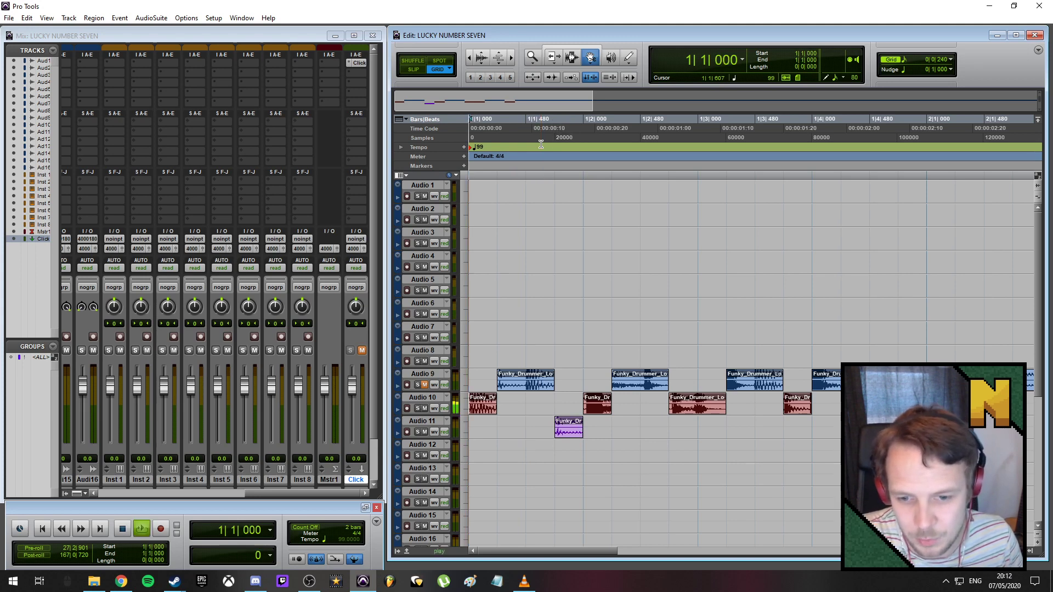
{"action": "key", "text": "space"}
{"action": "key", "text": "space"}
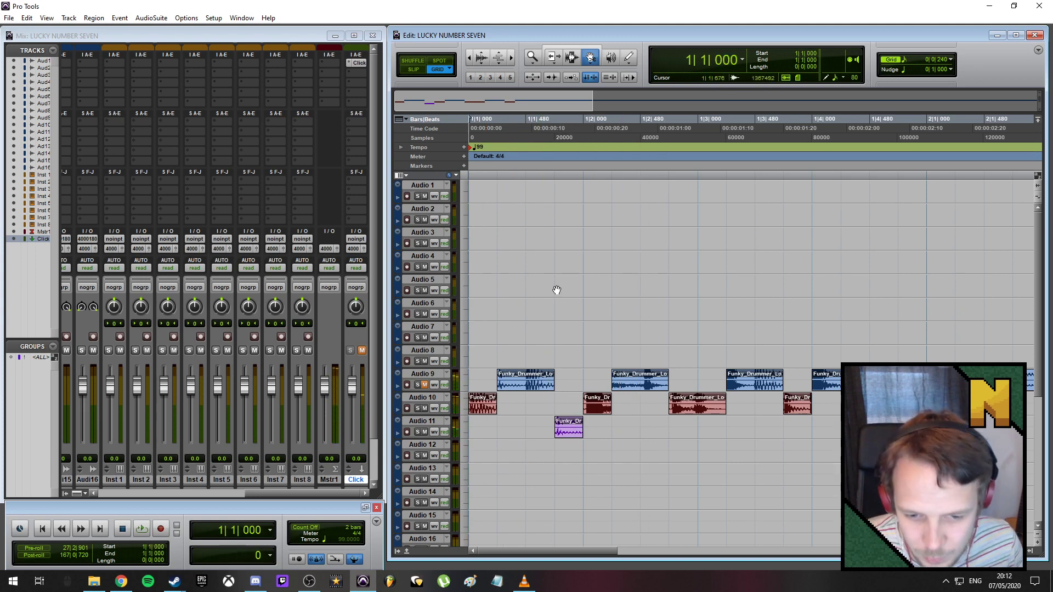
- Audition the Audio 11 slice with Audio 10 muted, and delete that slice from Audio 11
{"action": "key", "text": "space"}
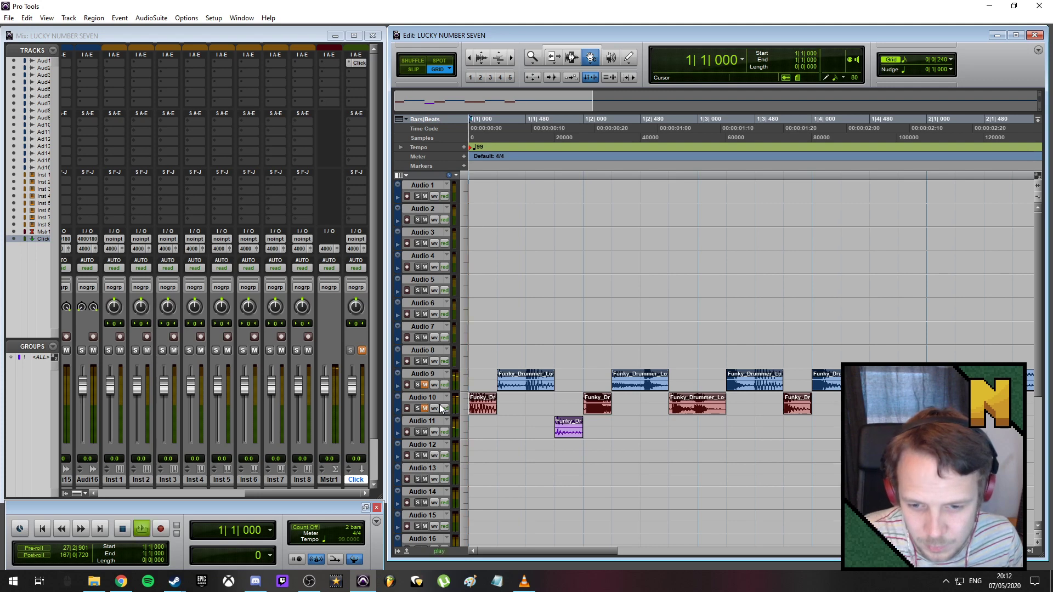
{"action": "key", "text": "space"}
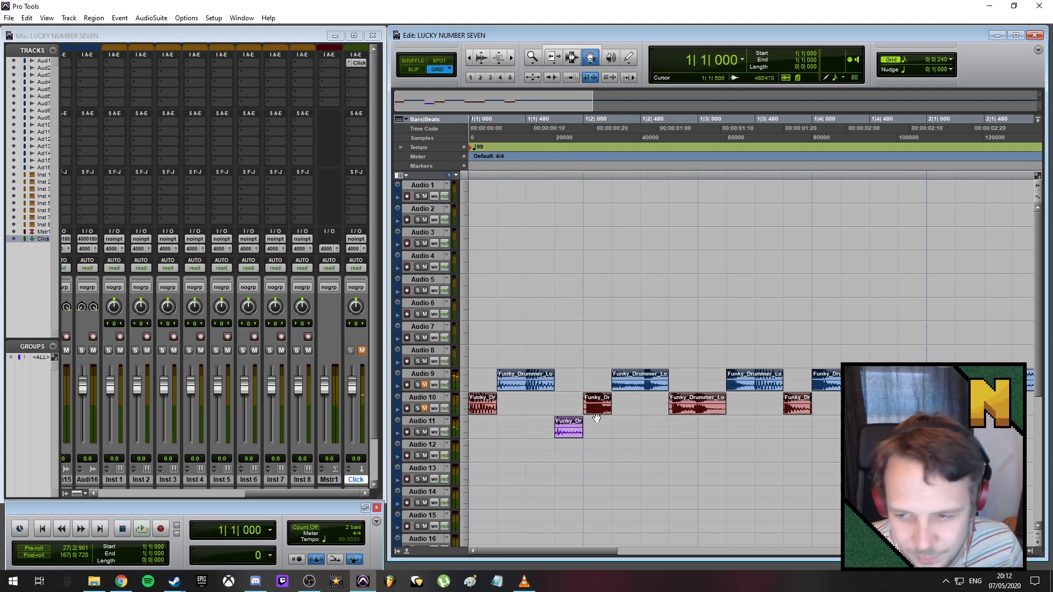
{"action": "left_click", "coordinate": [566, 431]}
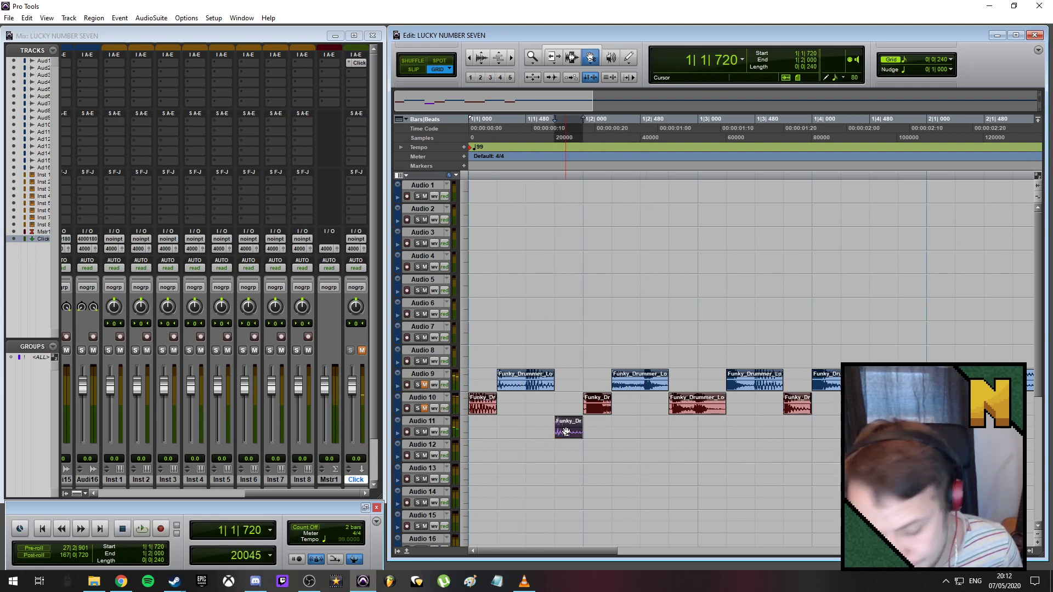
{"action": "key", "text": "Delete"}
- Unmute Audio 9 and audition the remaining loop from 1|4|720
{"action": "key", "text": "r"}
{"action": "key", "text": "r"}
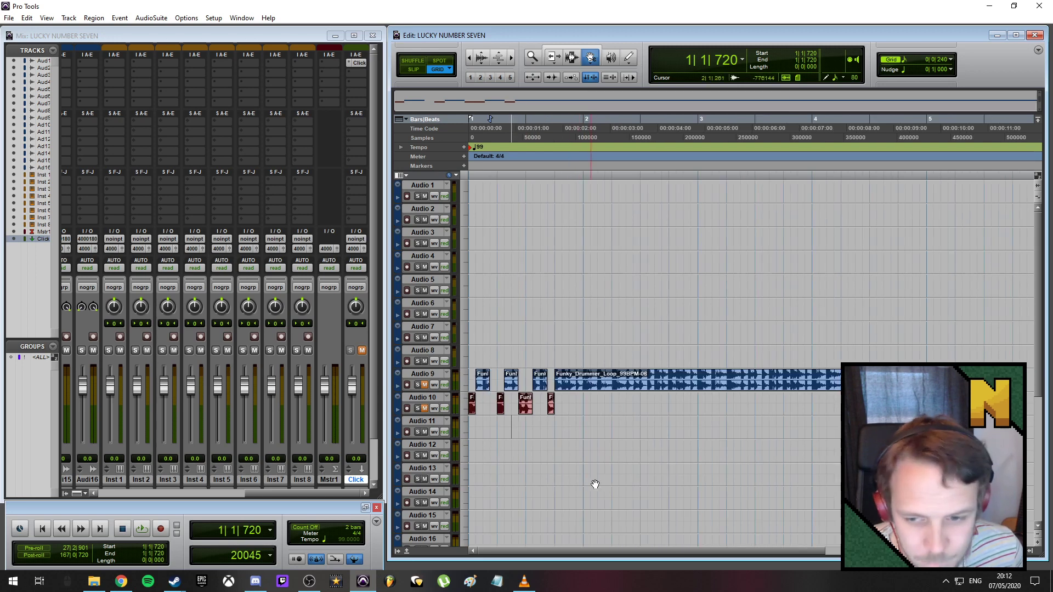
{"action": "key", "text": "t"}
{"action": "key", "text": "t"}
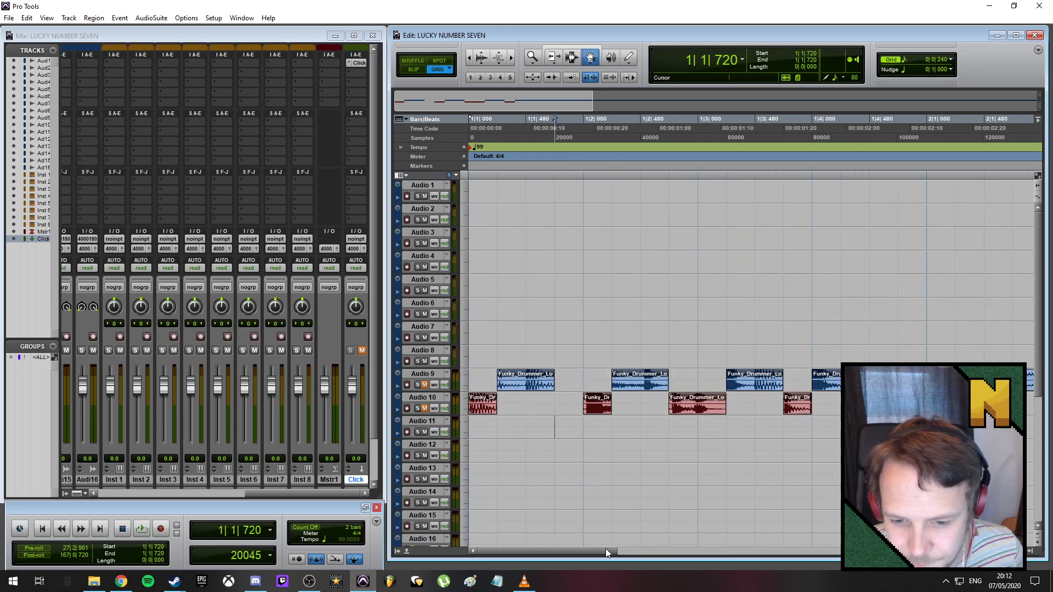
{"action": "left_click_drag", "start_coordinate": [605, 549], "coordinate": [640, 550]}
{"action": "left_click", "coordinate": [758, 120]}
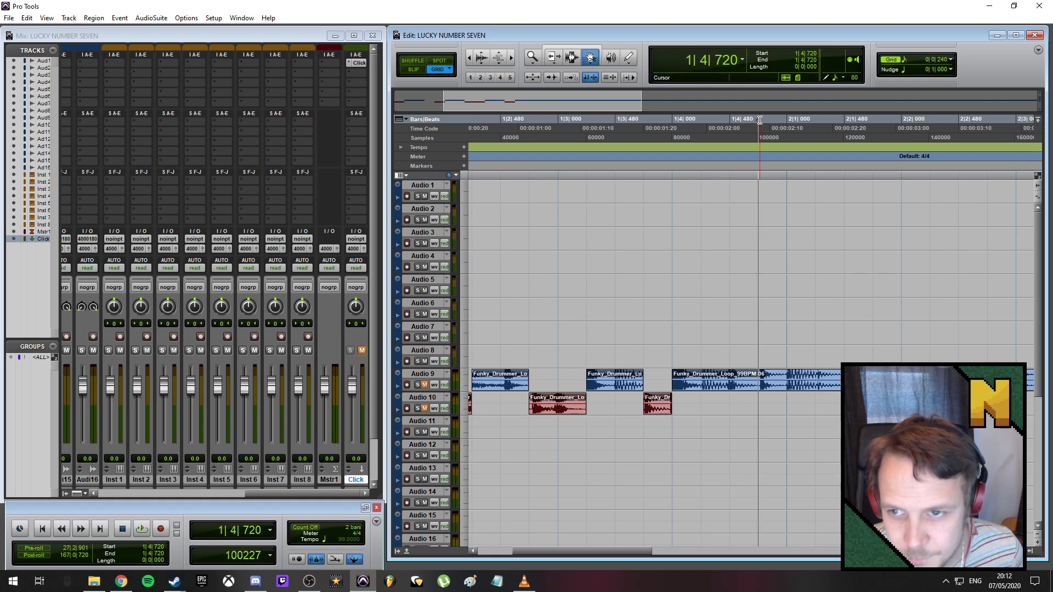
{"action": "key", "text": "space"}
{"action": "key", "text": "space"}
{"action": "left_click", "coordinate": [425, 385]}
{"action": "key", "text": "space"}
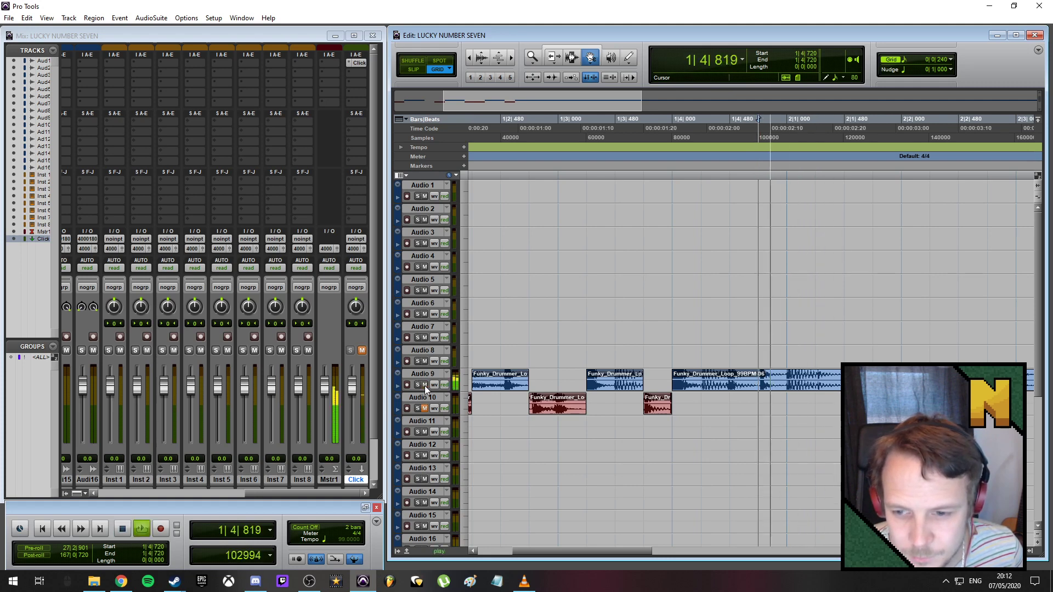
{"action": "key", "text": "space"}
{"action": "key", "text": "space"}
{"action": "key", "text": "space"}
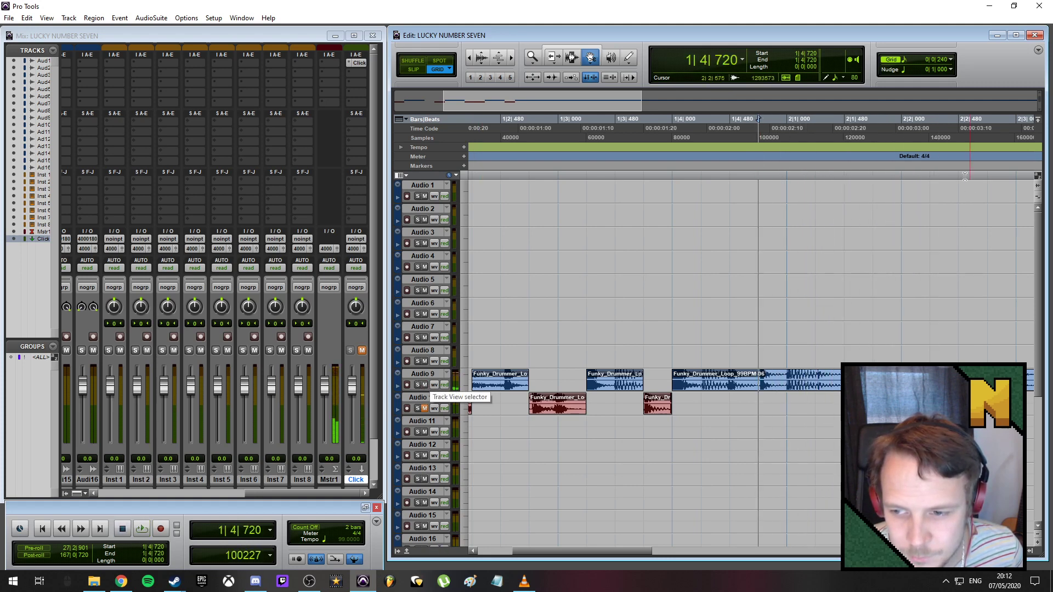
- Audition the Audio 9 loop from several points in bar 2, including 2|1|720 and 2|3|000
{"action": "left_click", "coordinate": [876, 119]}
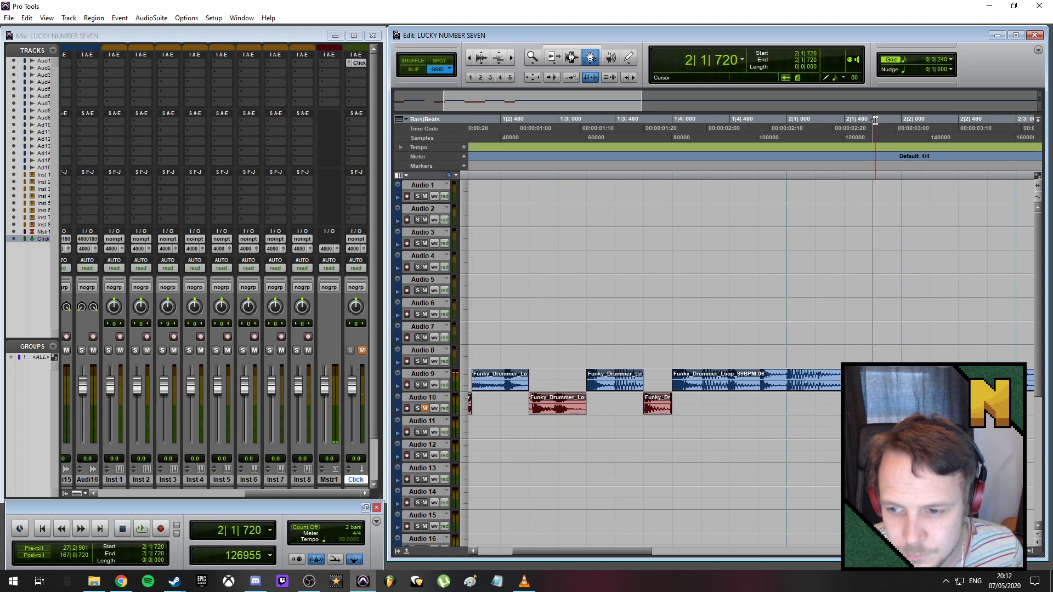
{"action": "key", "text": "space"}
{"action": "key", "text": "space"}
{"action": "left_click_drag", "start_coordinate": [624, 551], "coordinate": [694, 549]}
{"action": "key", "text": "space"}
{"action": "key", "text": "space"}
{"action": "left_click", "coordinate": [791, 135]}
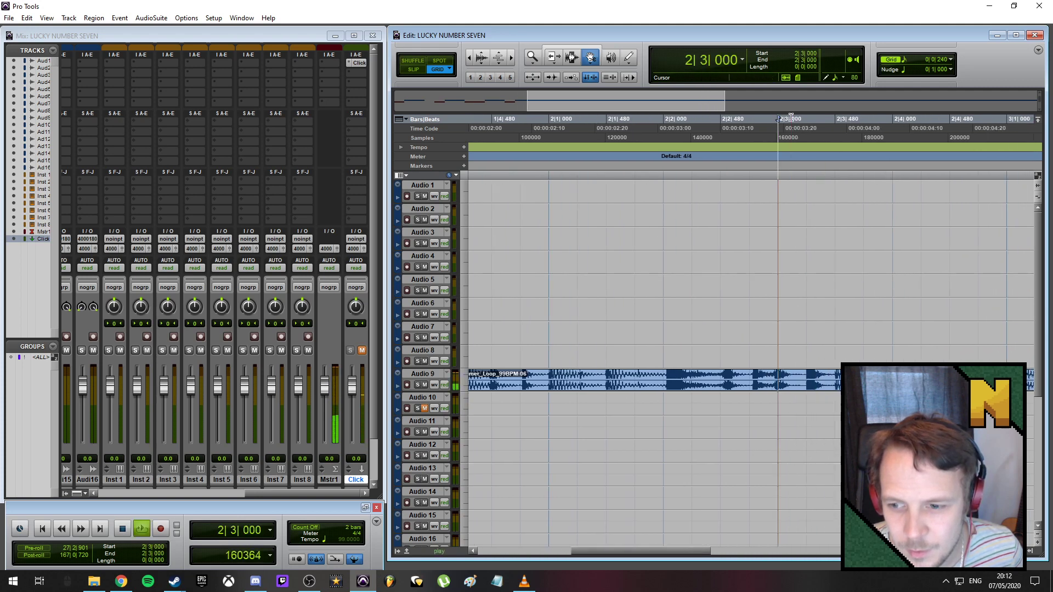
{"action": "key", "text": "space"}
{"action": "key", "text": "space"}
{"action": "left_click", "coordinate": [895, 119]}
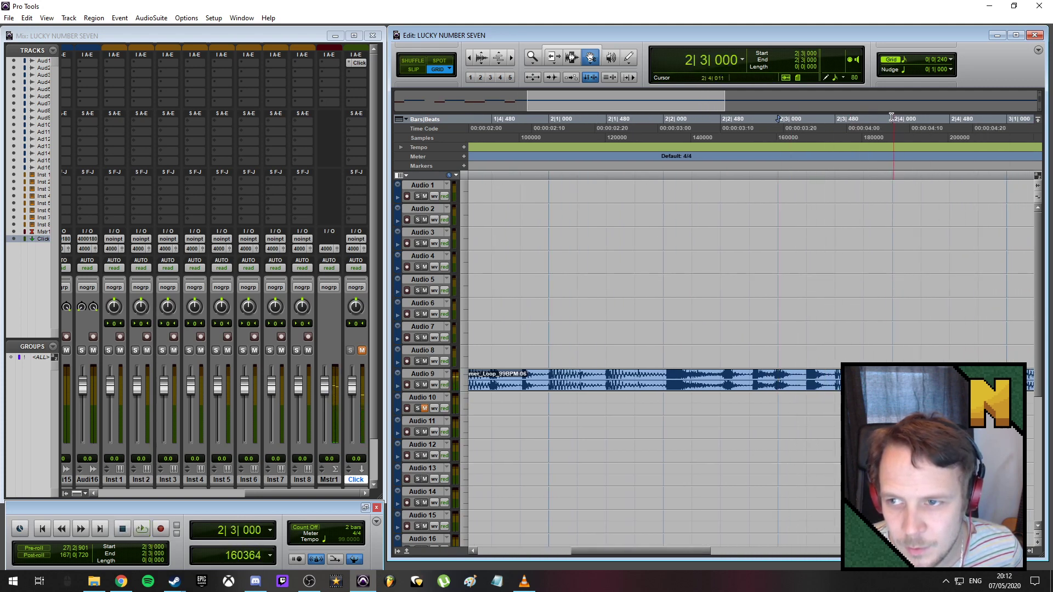
{"action": "key", "text": "space"}
{"action": "key", "text": "space"}
- Replay the Audio 9 loop repeatedly from 2|4|240 to judge the hits leading up to bar 3
{"action": "left_click", "coordinate": [921, 122]}
{"action": "key", "text": "space"}
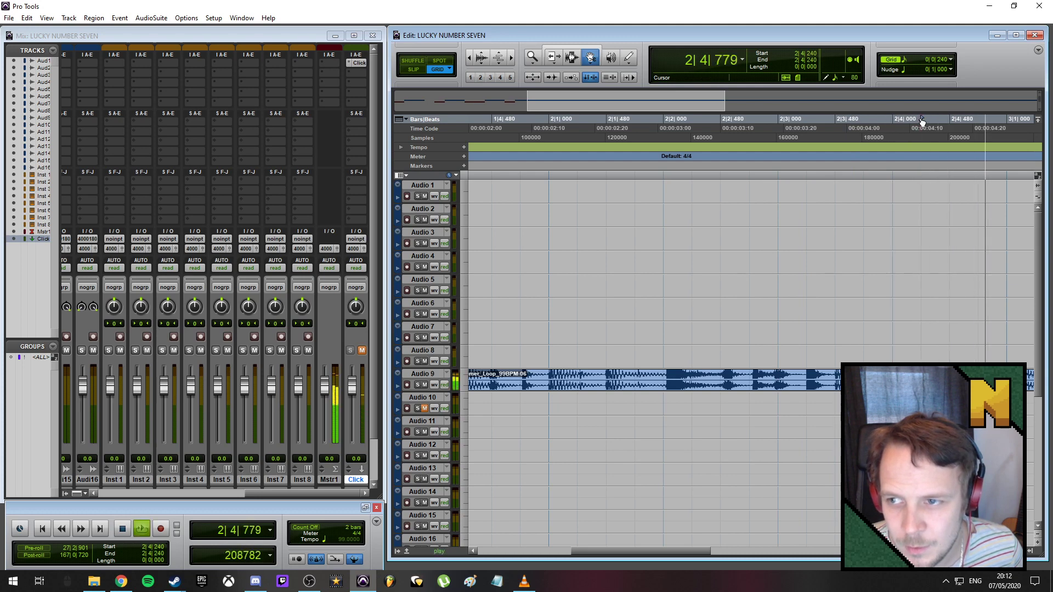
{"action": "key", "text": "space"}
{"action": "key", "text": "space"}
{"action": "key", "text": "space"}
{"action": "key", "text": "space"}
{"action": "key", "text": "space"}
{"action": "key", "text": "space"}
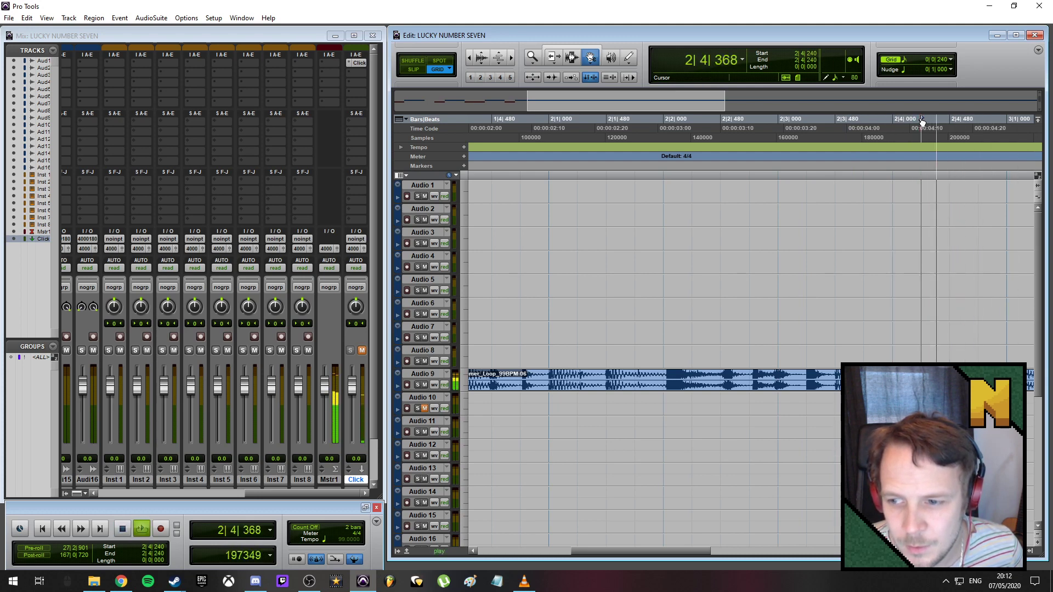
{"action": "key", "text": "space"}
{"action": "key", "text": "space"}
{"action": "key", "text": "space"}
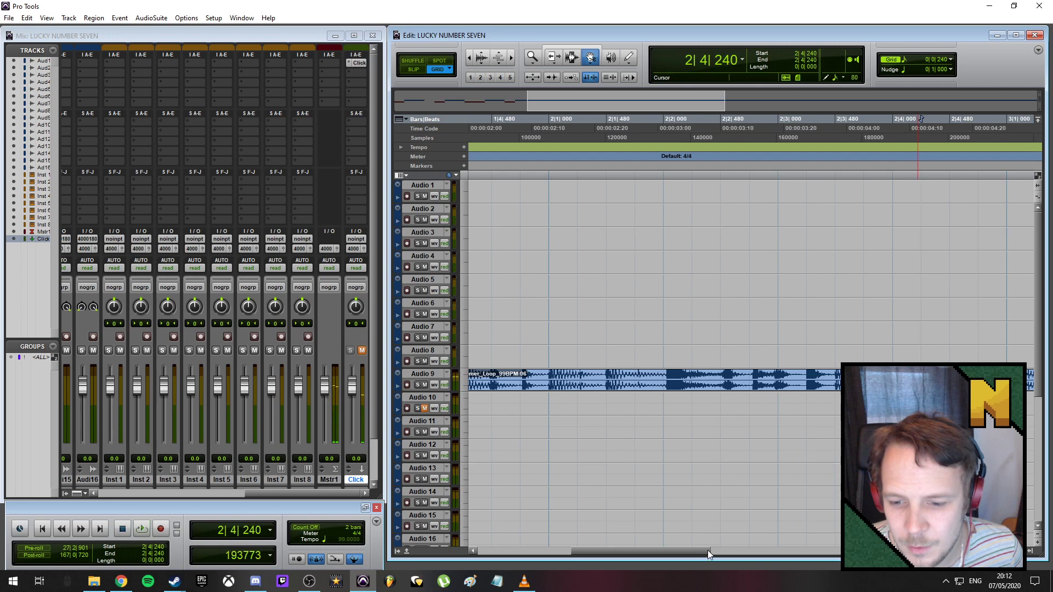
{"action": "left_click_drag", "start_coordinate": [706, 553], "coordinate": [784, 534]}
{"action": "key", "text": "space"}
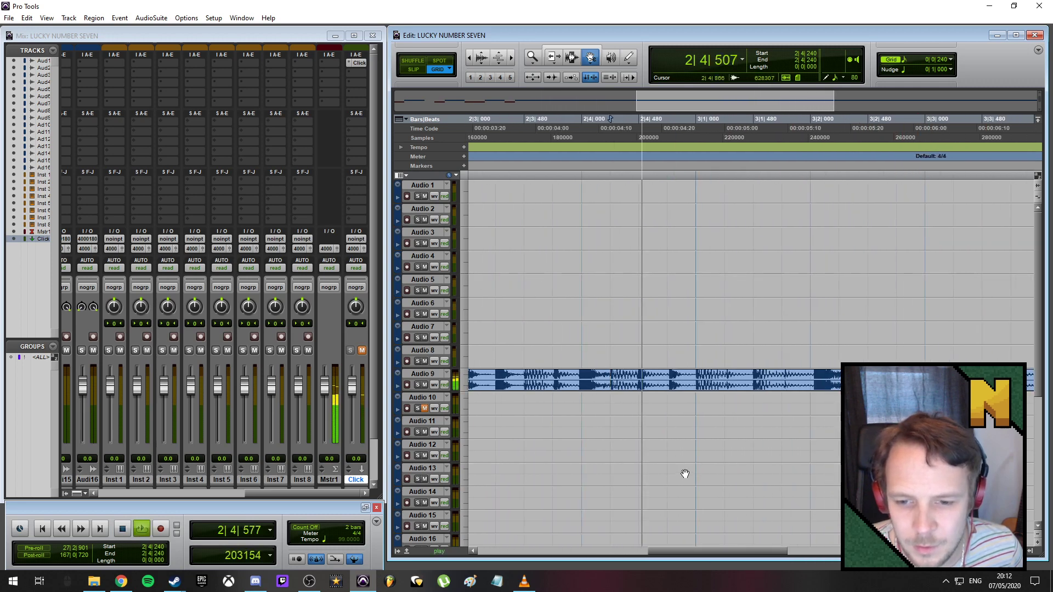
{"action": "key", "text": "space"}
- Separate the 720-tick slice from 2|4|240 to 3|1|000 on Audio 9 and move it onto Audio 10 at 2|4|000
{"action": "left_click", "coordinate": [573, 58]}
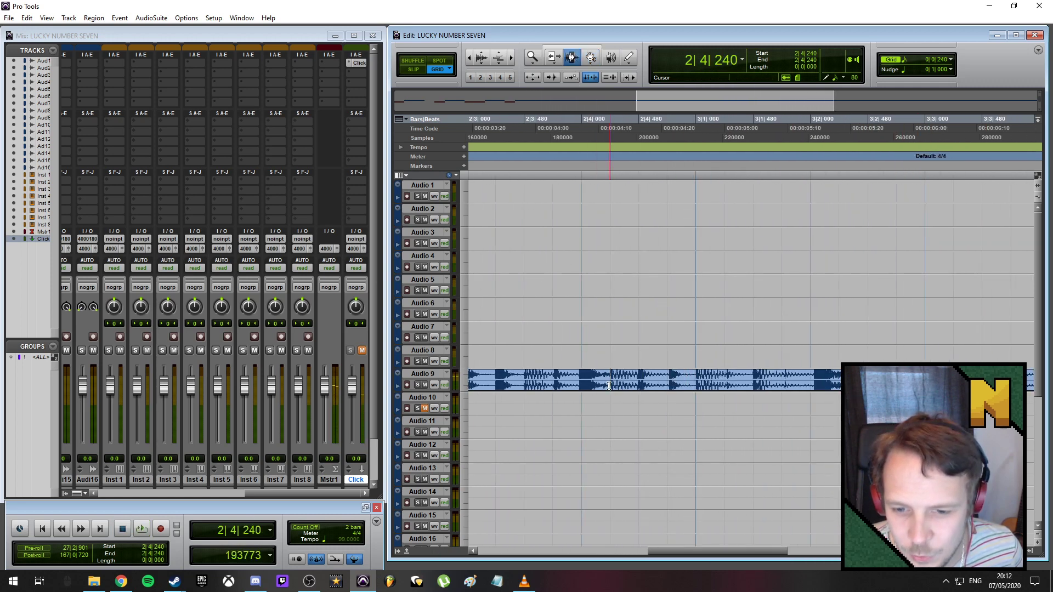
{"action": "left_click_drag", "start_coordinate": [612, 390], "coordinate": [690, 371]}
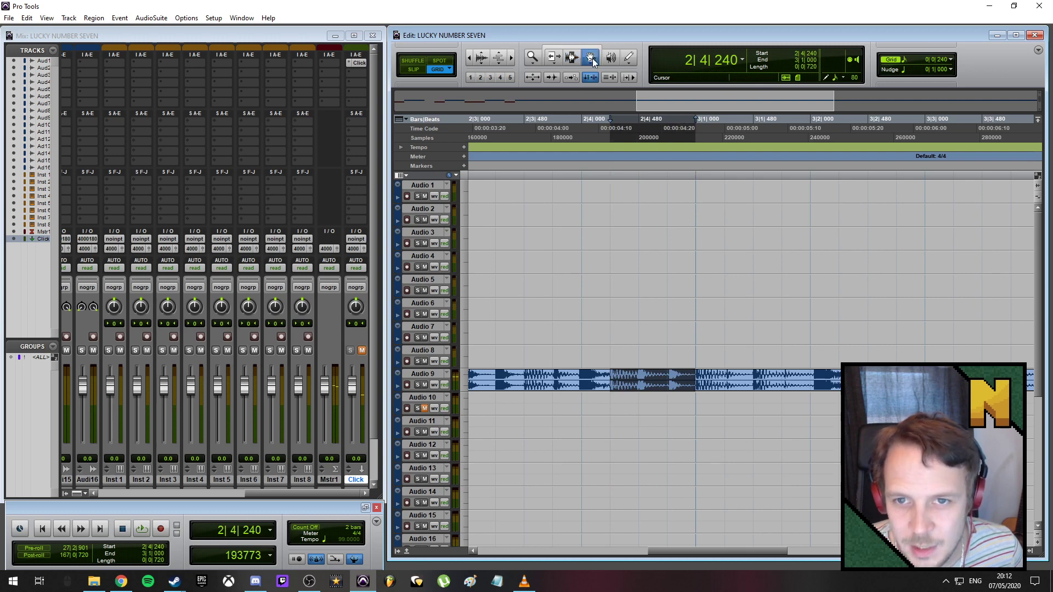
{"action": "left_click_drag", "start_coordinate": [621, 409], "coordinate": [621, 409]}
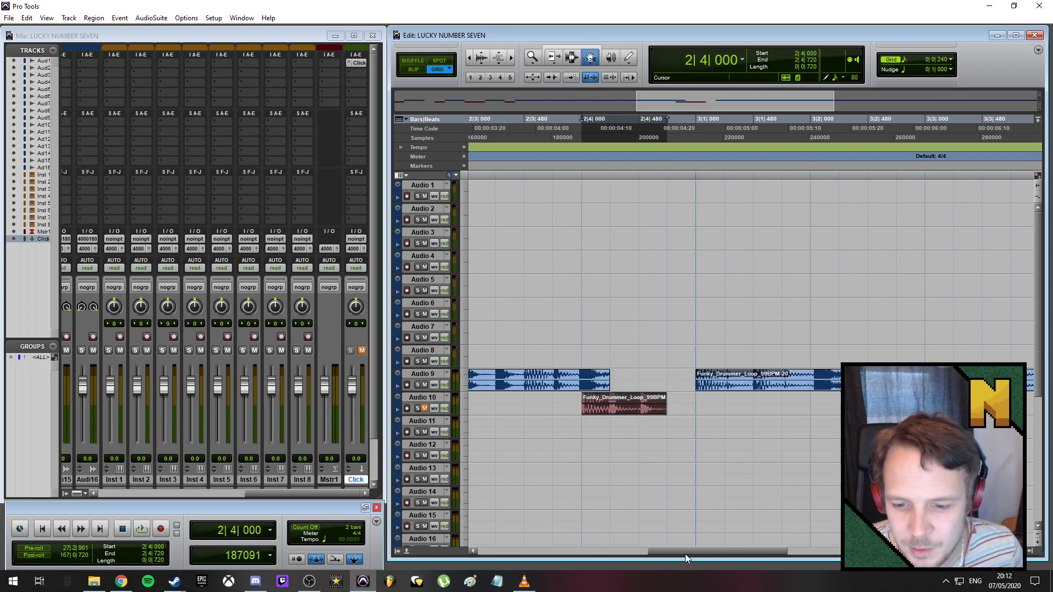
- Delete all remaining loop clips on Audio 9, from 1|1|240 through 5|1|000
{"action": "left_click_drag", "start_coordinate": [685, 553], "coordinate": [669, 552]}
{"action": "scroll", "coordinate": [638, 462], "scroll_direction": "down", "scroll_amount": 5}
{"action": "scroll", "coordinate": [636, 459], "scroll_direction": "up", "scroll_amount": 3}
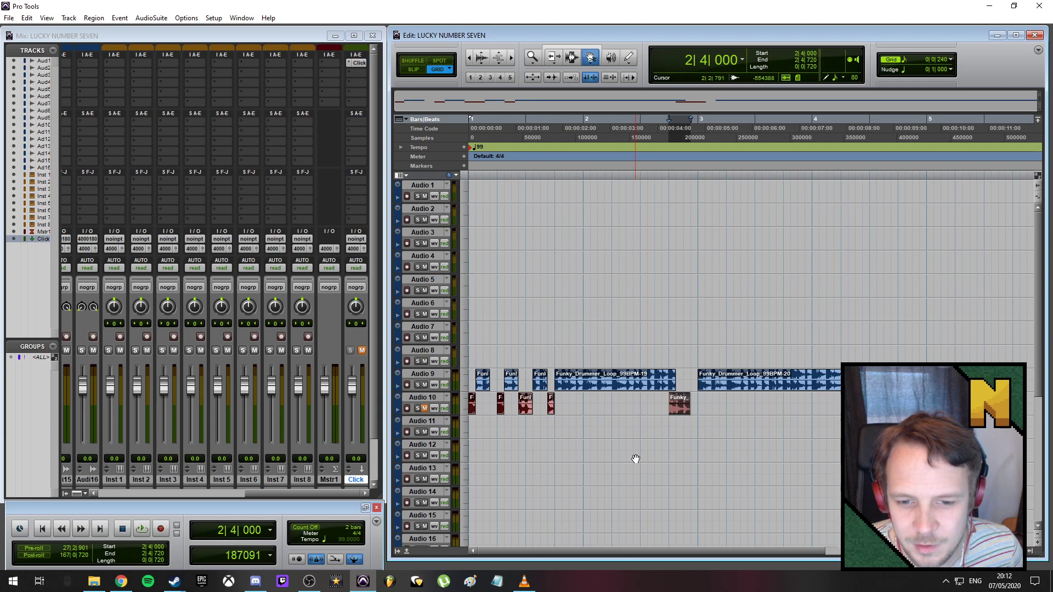
{"action": "left_click", "coordinate": [774, 371]}
{"action": "left_click", "coordinate": [483, 376], "text": "shift"}
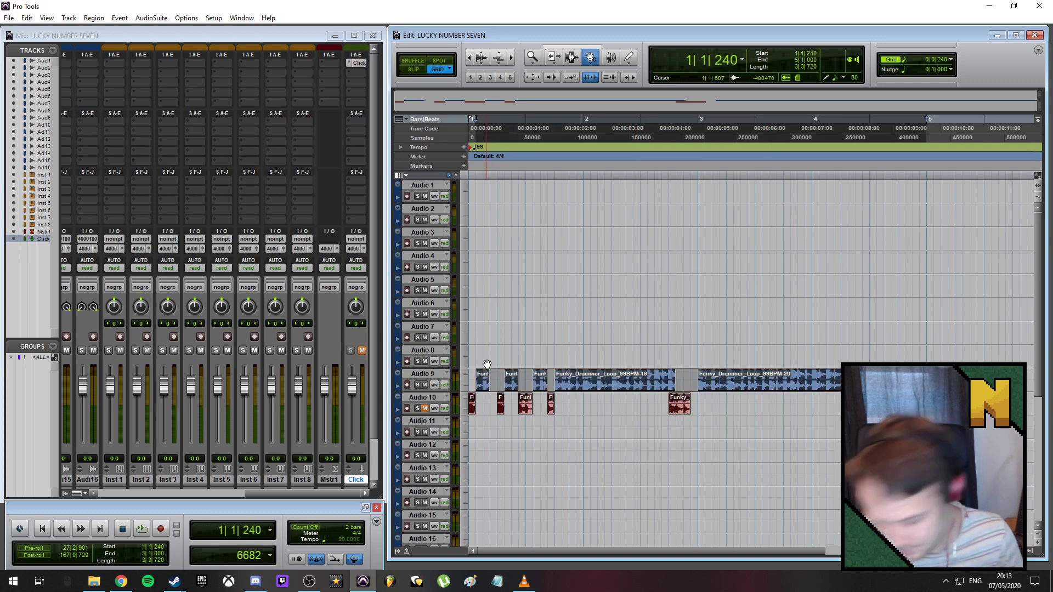
{"action": "key", "text": "Delete"}
{"action": "scroll", "coordinate": [581, 492], "scroll_direction": "up", "scroll_amount": 3}
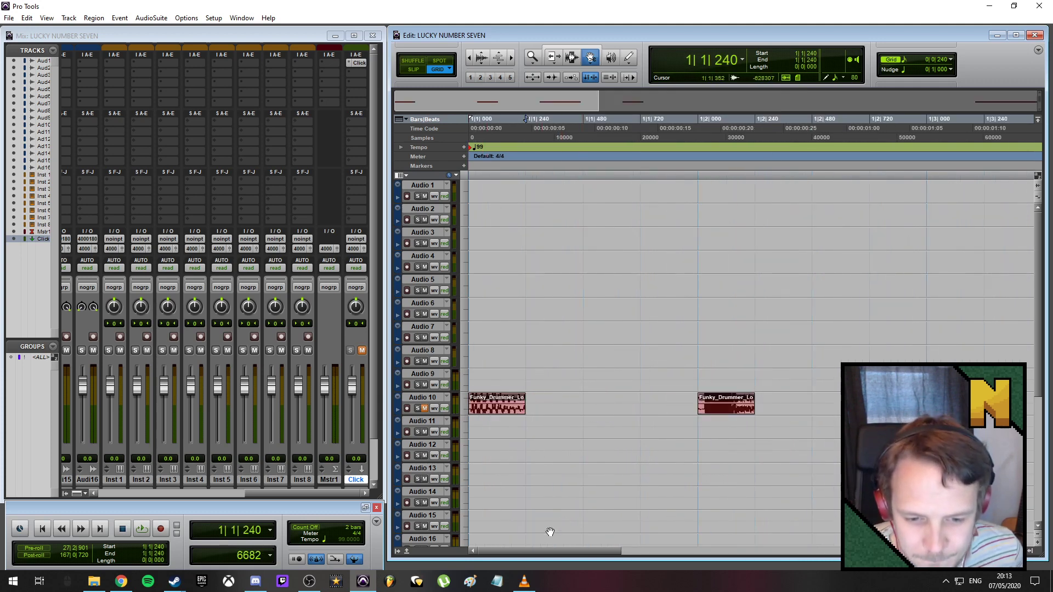
{"action": "scroll", "coordinate": [484, 444], "scroll_direction": "down", "scroll_amount": 1}
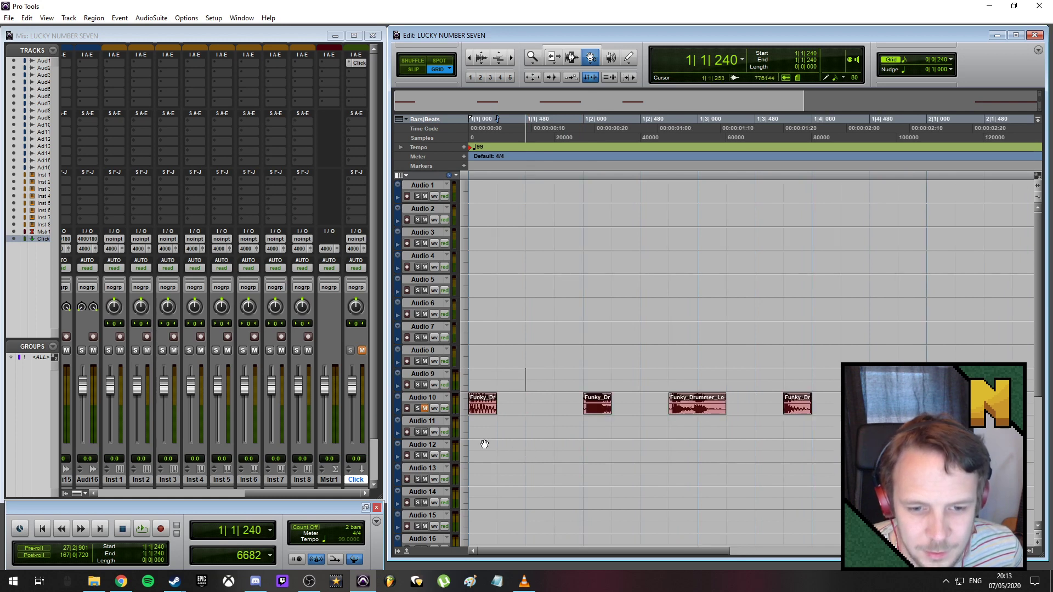
- Unmute Audio 10 and move its 720-tick slice from bar 2 to 1|4|240
{"action": "left_click", "coordinate": [425, 408]}
{"action": "key", "text": "Return"}
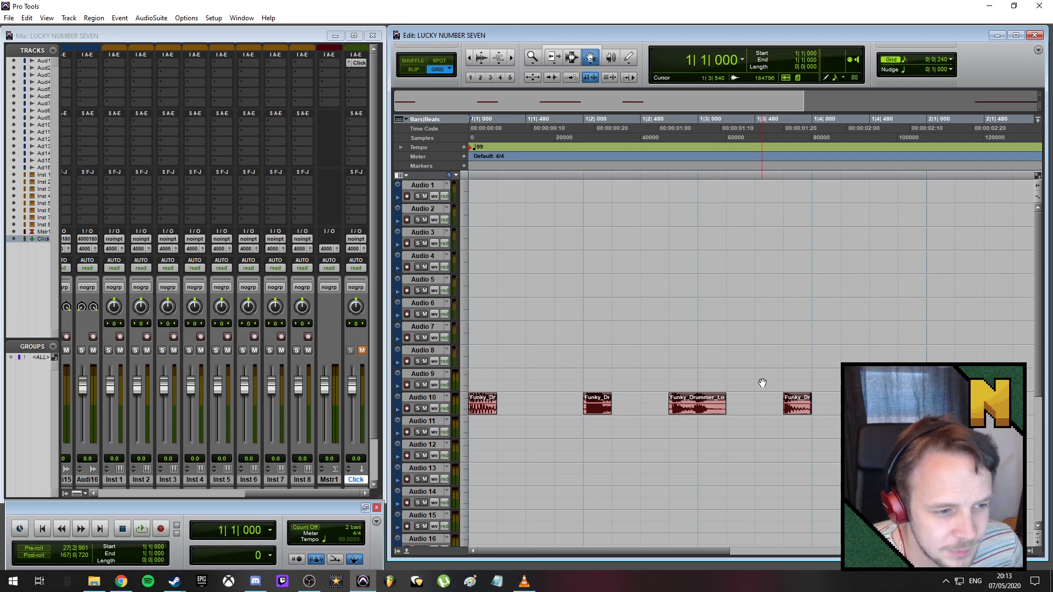
{"action": "scroll", "coordinate": [636, 490], "scroll_direction": "down", "scroll_amount": 1}
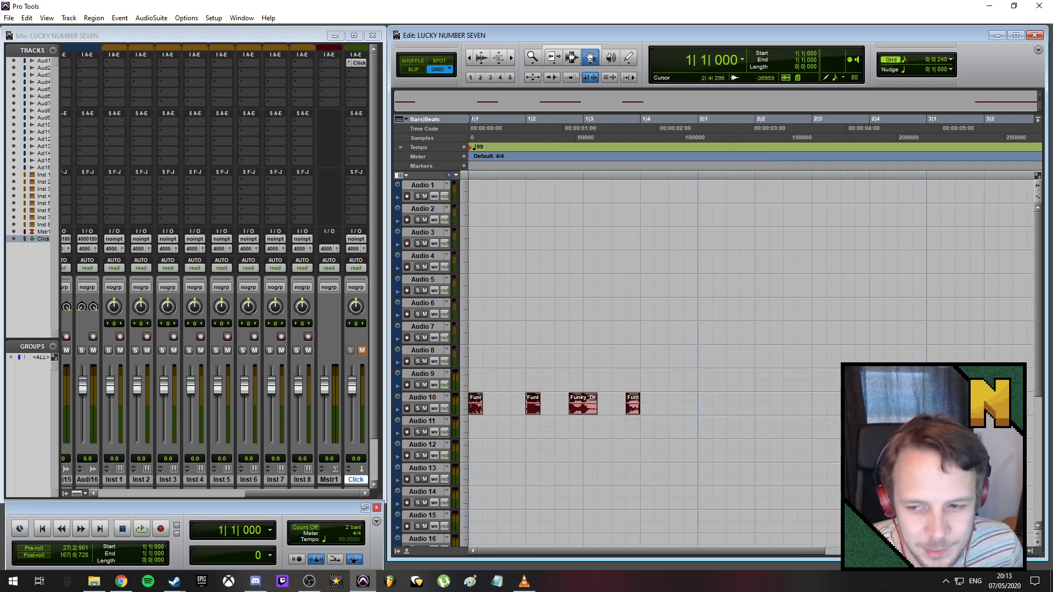
{"action": "left_click_drag", "start_coordinate": [889, 409], "coordinate": [670, 408]}
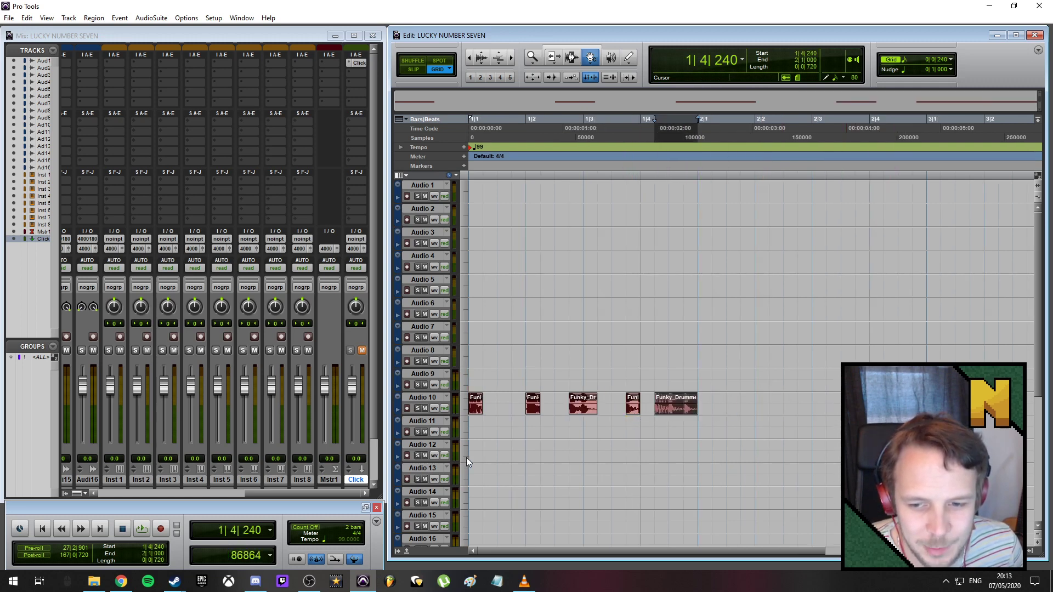
- Play the rearranged Audio 10 slices from bar 1
{"action": "scroll", "coordinate": [529, 458], "scroll_direction": "up", "scroll_amount": 1}
{"action": "key", "text": "Return"}
{"action": "key", "text": "space"}
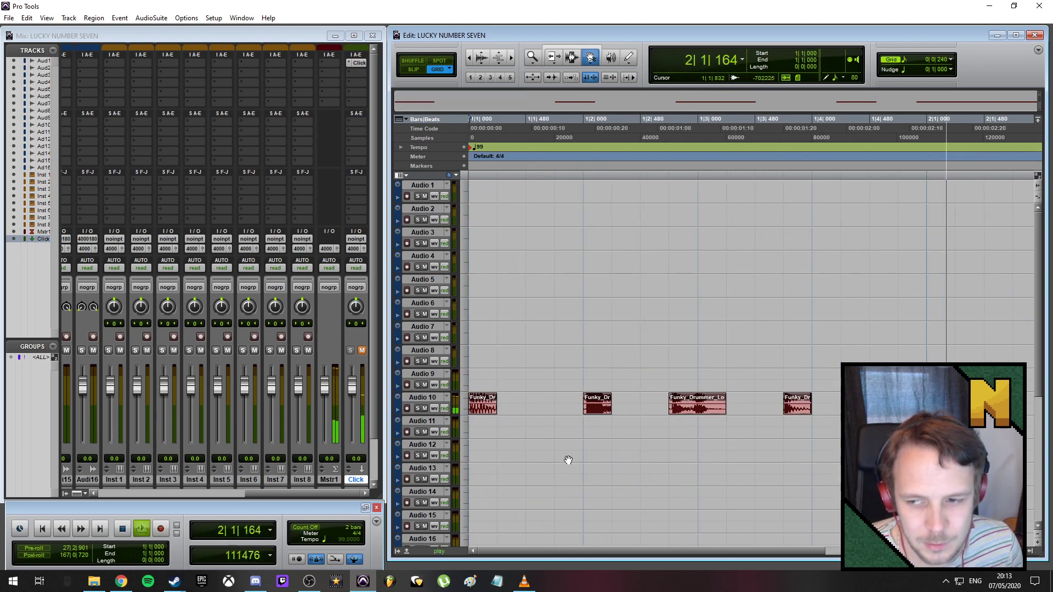
{"action": "key", "text": "space"}
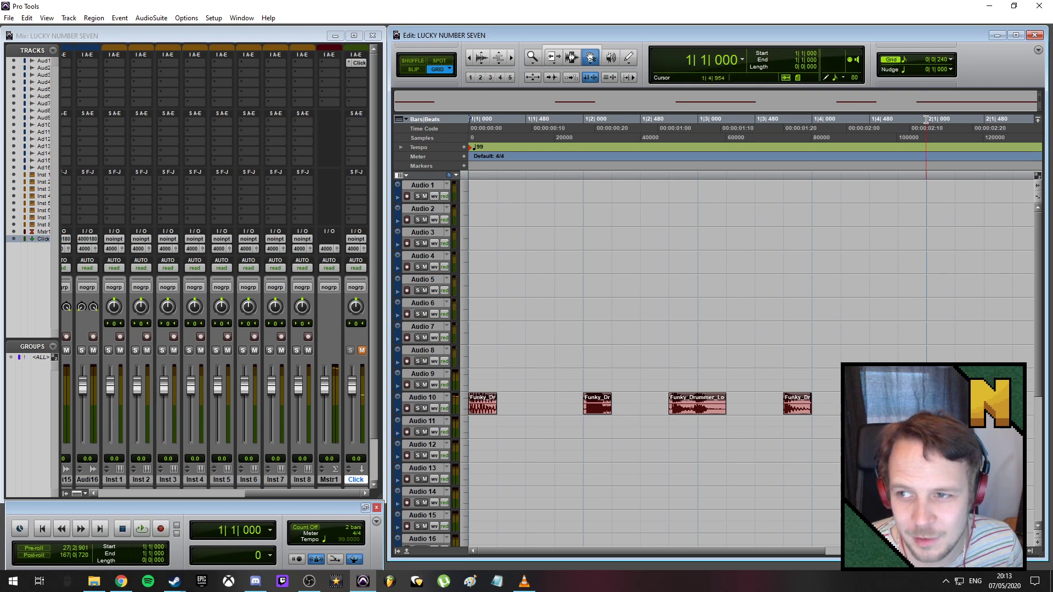
- Select bar 1 from 1|1|000 to 2|1|000 across the tracks, loop its playback and bring Audio 10 into view in the mixer
{"action": "left_click_drag", "start_coordinate": [926, 120], "coordinate": [467, 324]}
{"action": "key", "text": "space"}
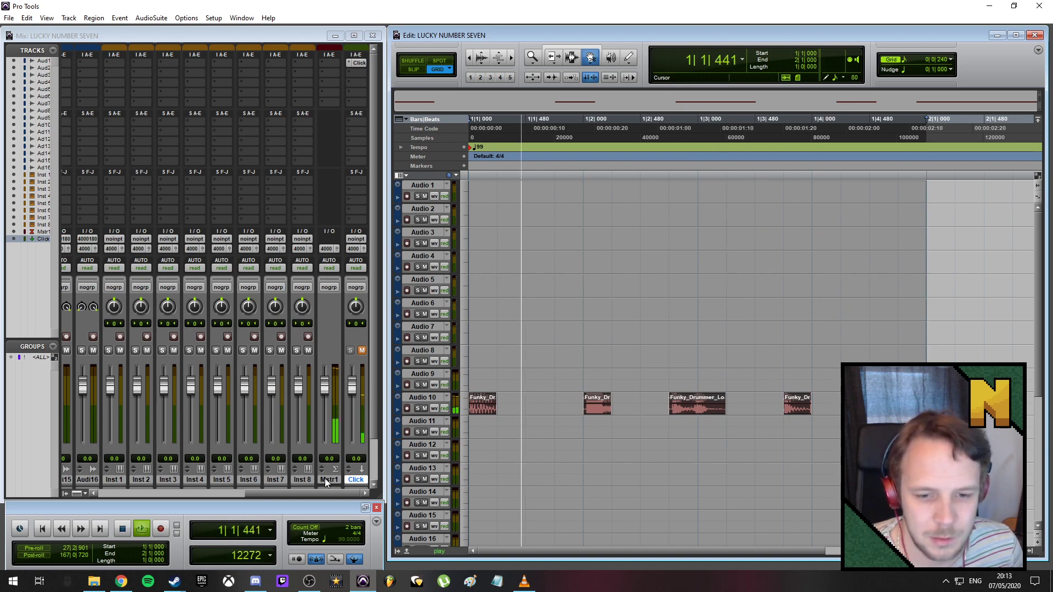
{"action": "left_click_drag", "start_coordinate": [314, 494], "coordinate": [222, 494]}
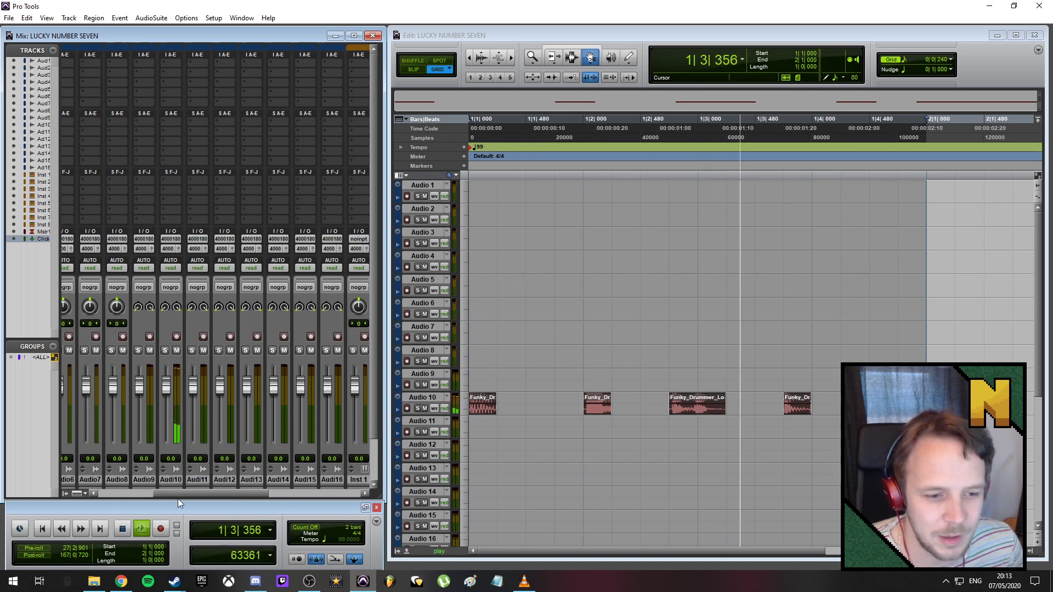
{"action": "left_click_drag", "start_coordinate": [176, 495], "coordinate": [172, 475]}
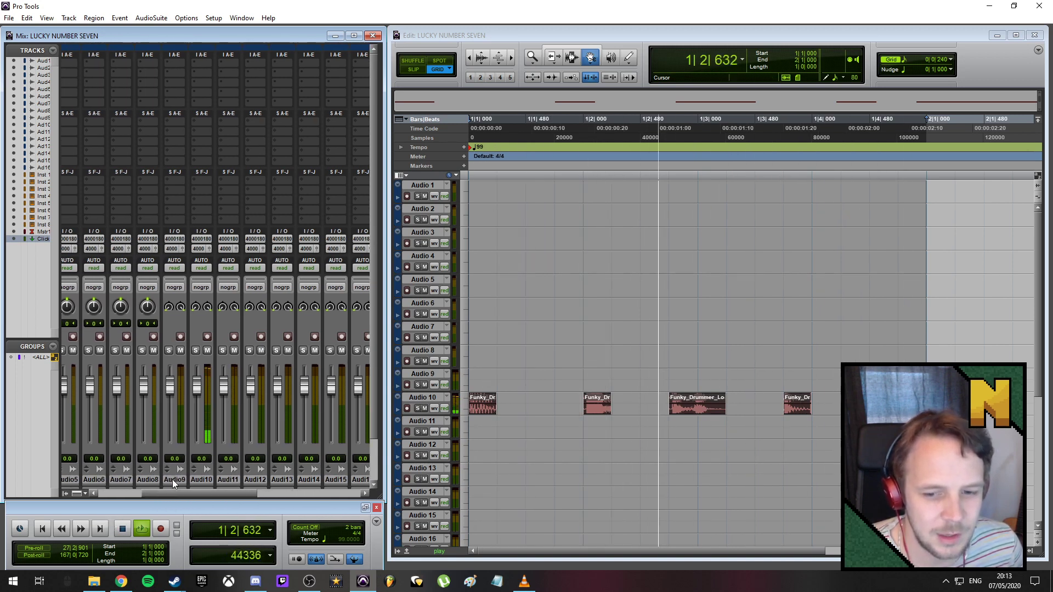
- Try a tempo of 120 BPM at 1|1|000 and listen to the looped slices
{"action": "left_click", "coordinate": [472, 150]}
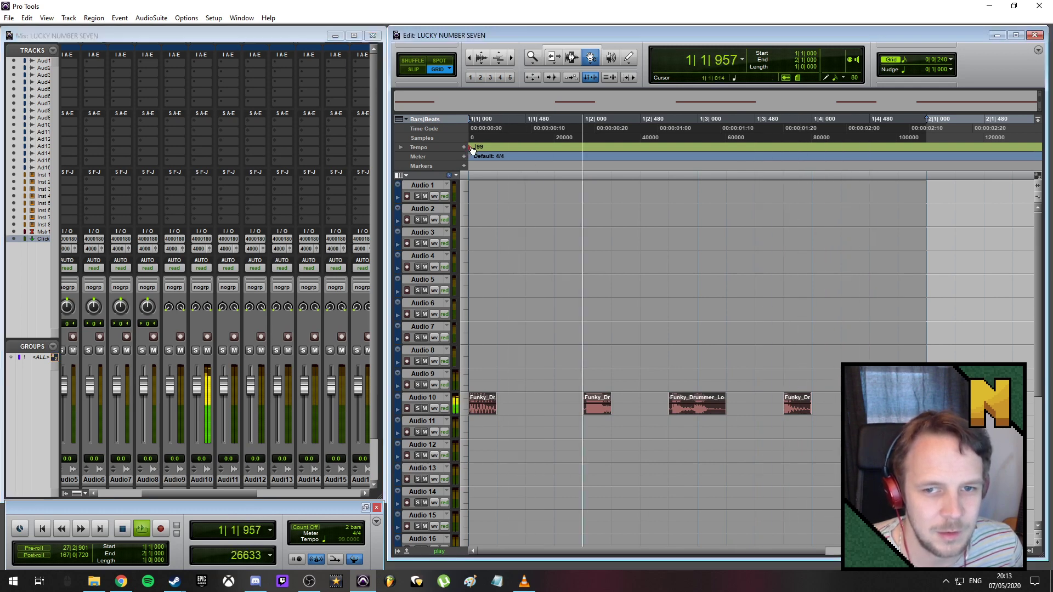
{"action": "double_click", "coordinate": [472, 149]}
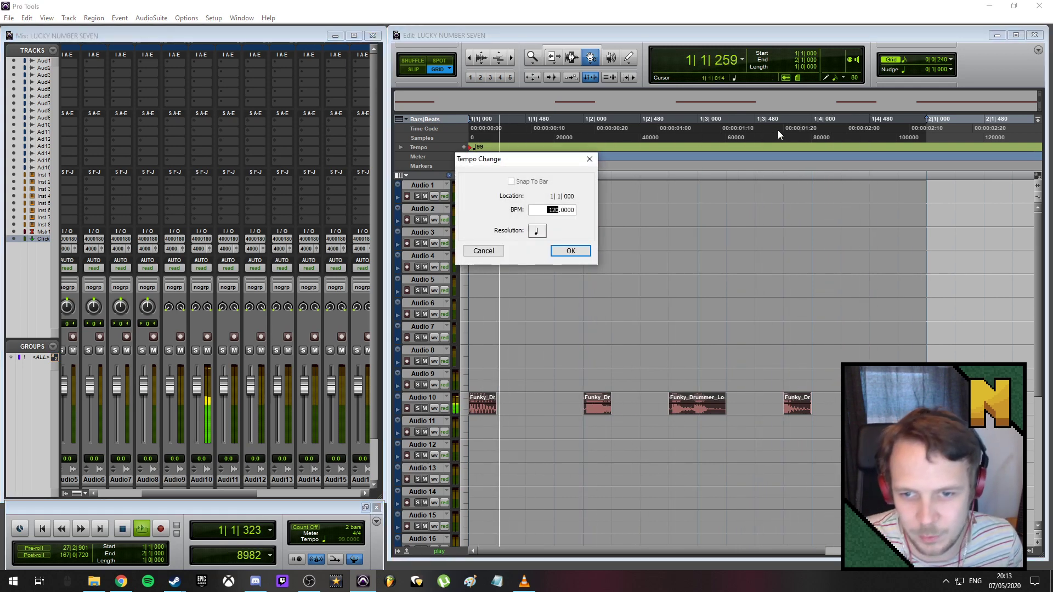
{"action": "key", "text": "Return"}
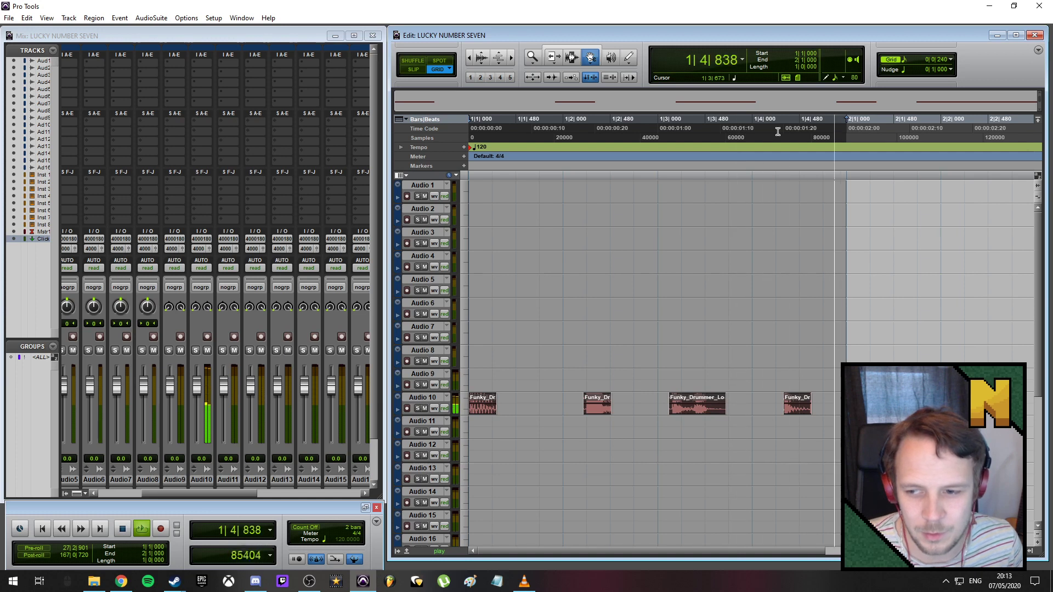
{"action": "key", "text": "space"}
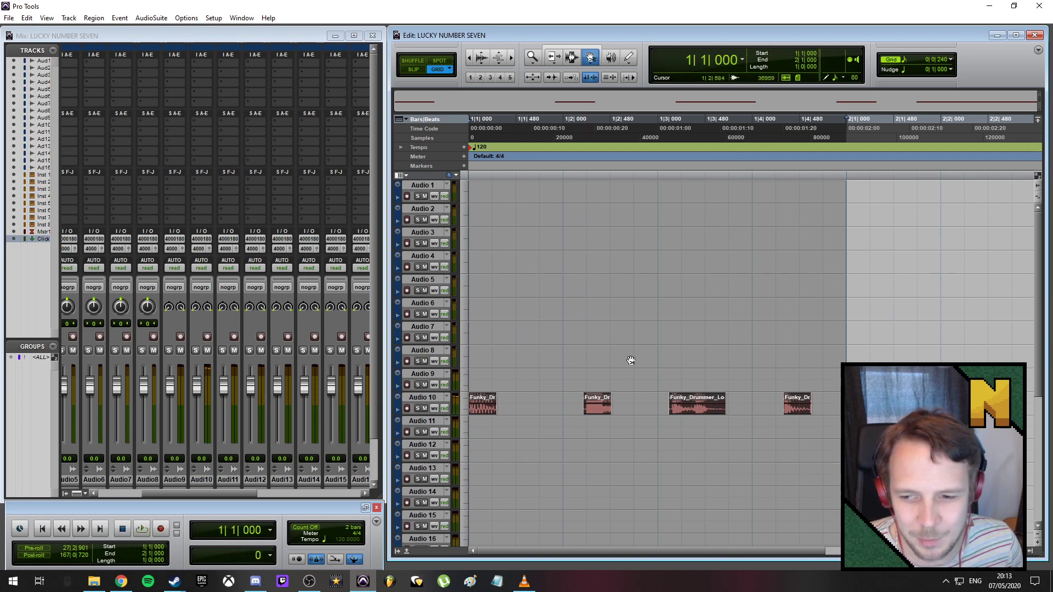
- Set the tempo at 1|1|000 to 99 BPM and clear the bar selection across the tracks
{"action": "double_click", "coordinate": [471, 149]}
{"action": "type", "text": "99"}
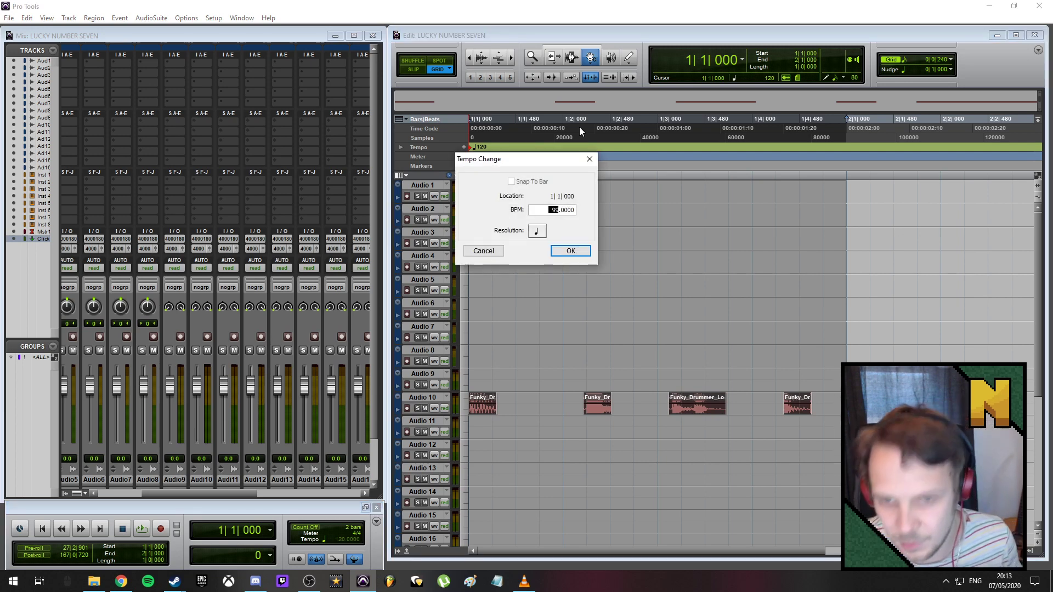
{"action": "key", "text": "Return"}
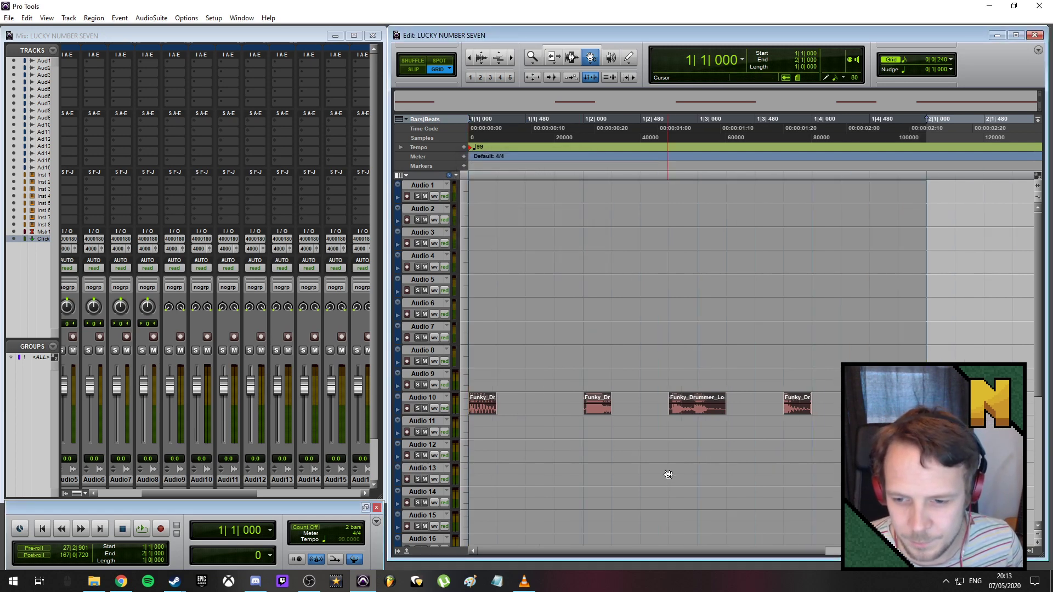
{"action": "left_click", "coordinate": [987, 307]}
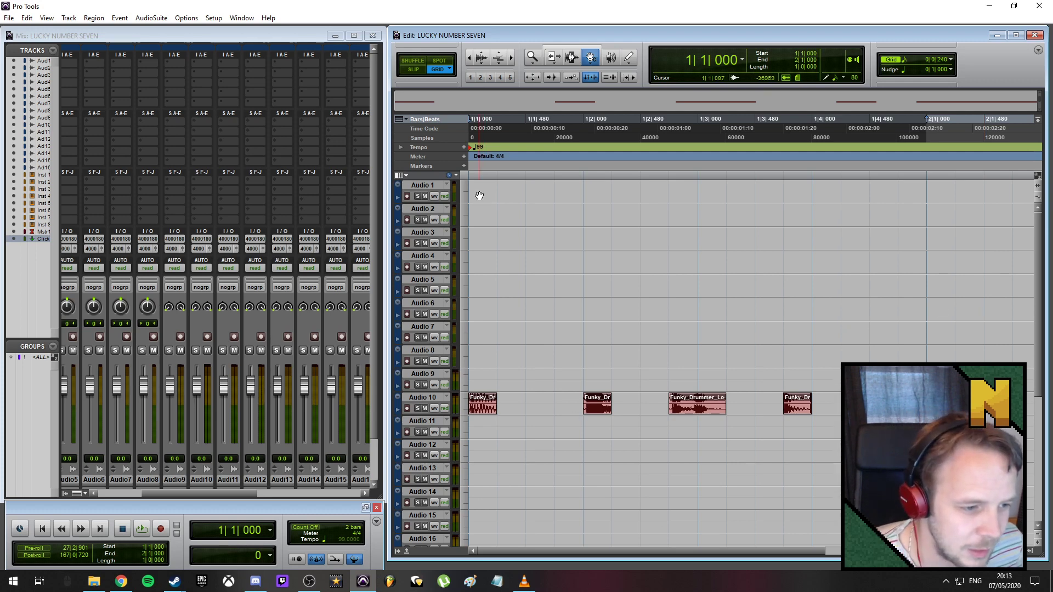
- Insert a stereo multichannel Medium Delay II on the first insert slot of Audio 10
{"action": "left_click", "coordinate": [426, 400]}
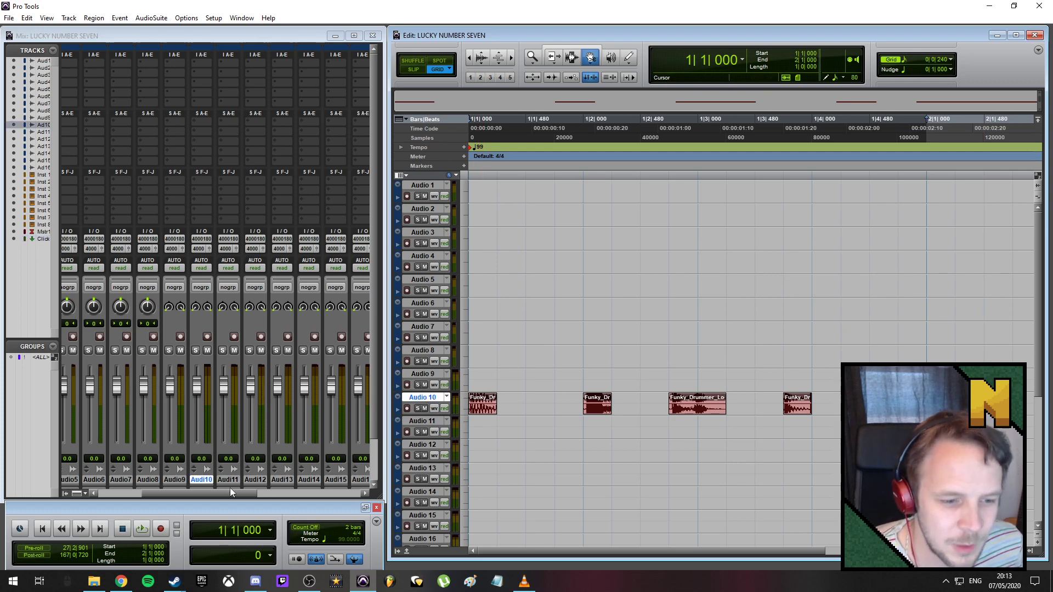
{"action": "left_click", "coordinate": [202, 65]}
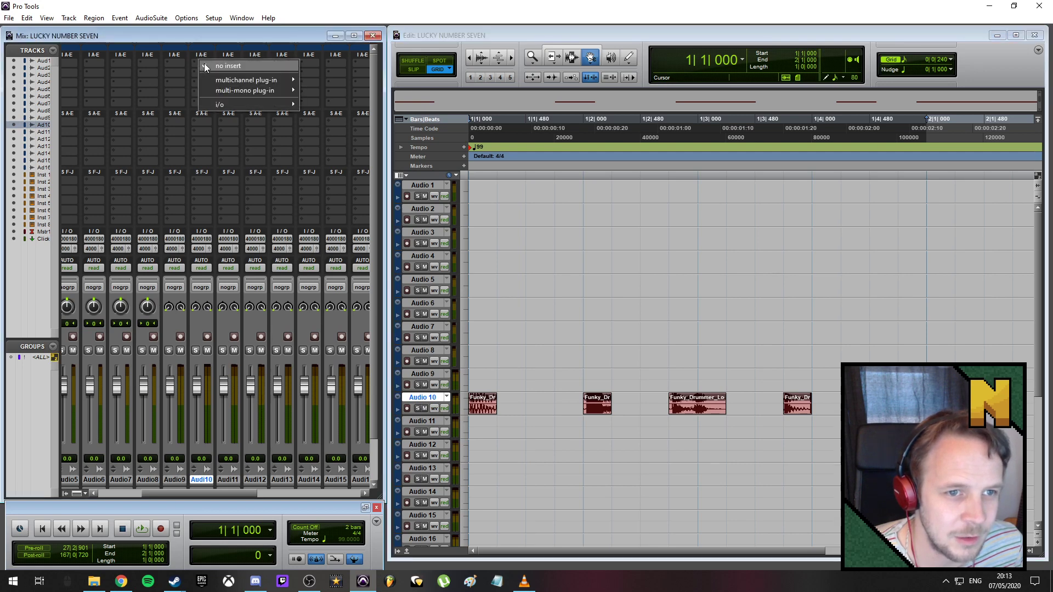
{"action": "left_click", "coordinate": [201, 29]}
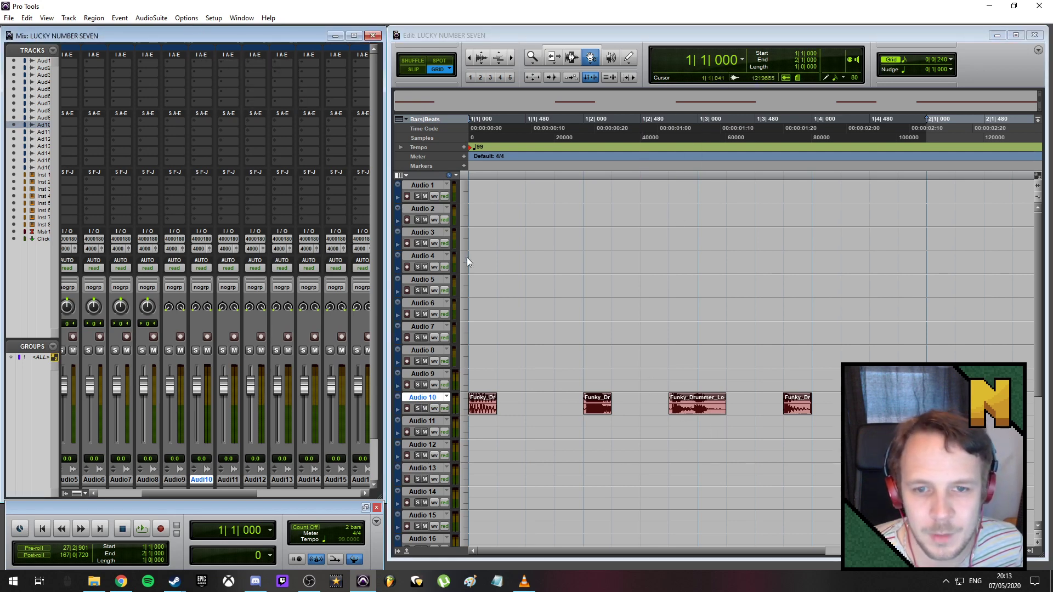
{"action": "left_click", "coordinate": [206, 63]}
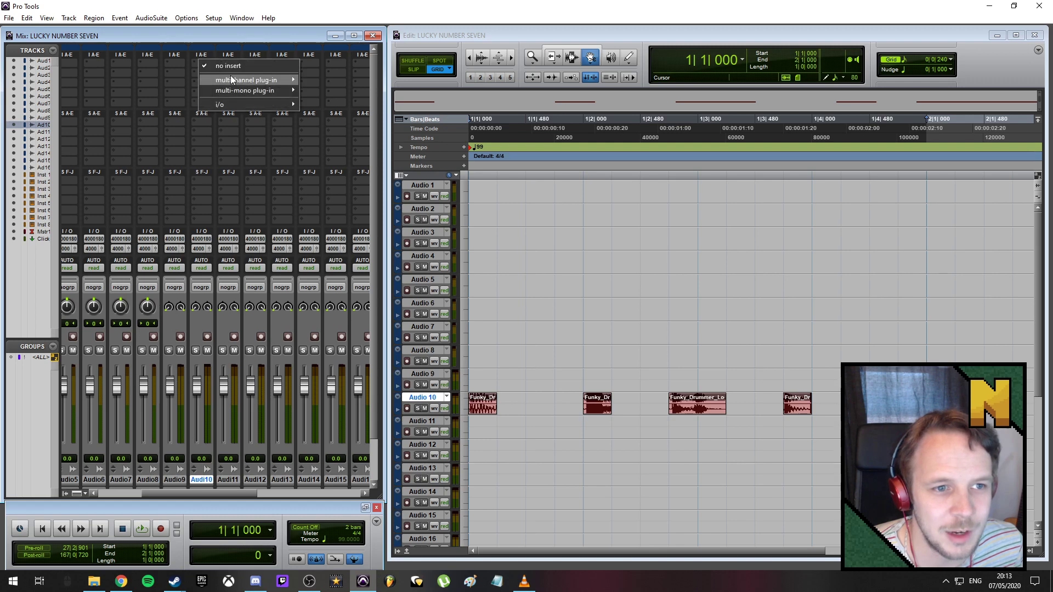
{"action": "mouse_move", "coordinate": [259, 79]}
{"action": "mouse_move", "coordinate": [347, 121]}
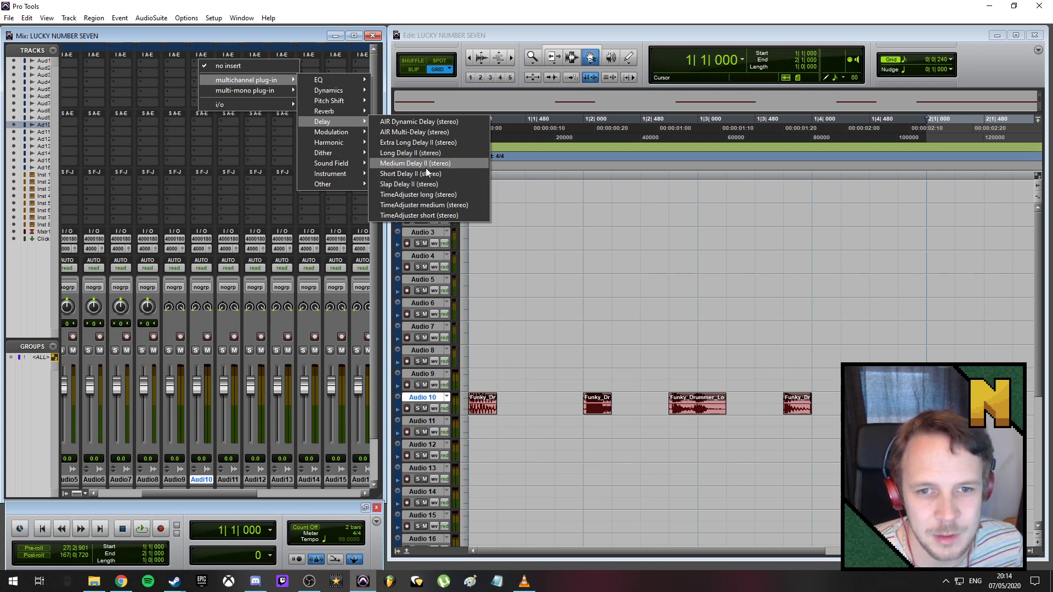
{"action": "left_click", "coordinate": [423, 164]}
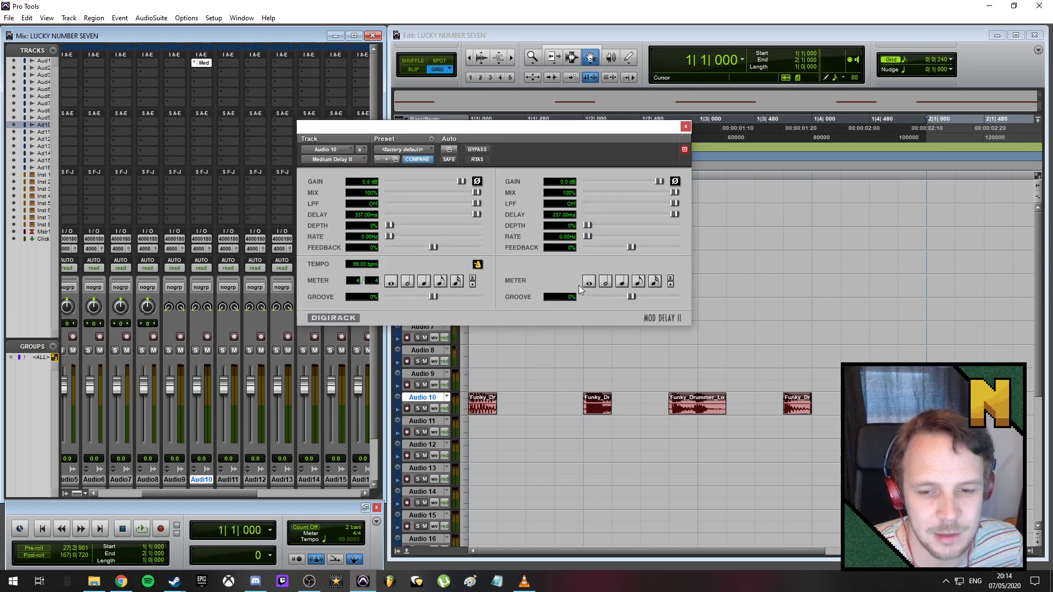
- Load the 16th Dly [Med Dly] preset from the Dly 16th Note group in the delay
{"action": "left_click", "coordinate": [431, 150]}
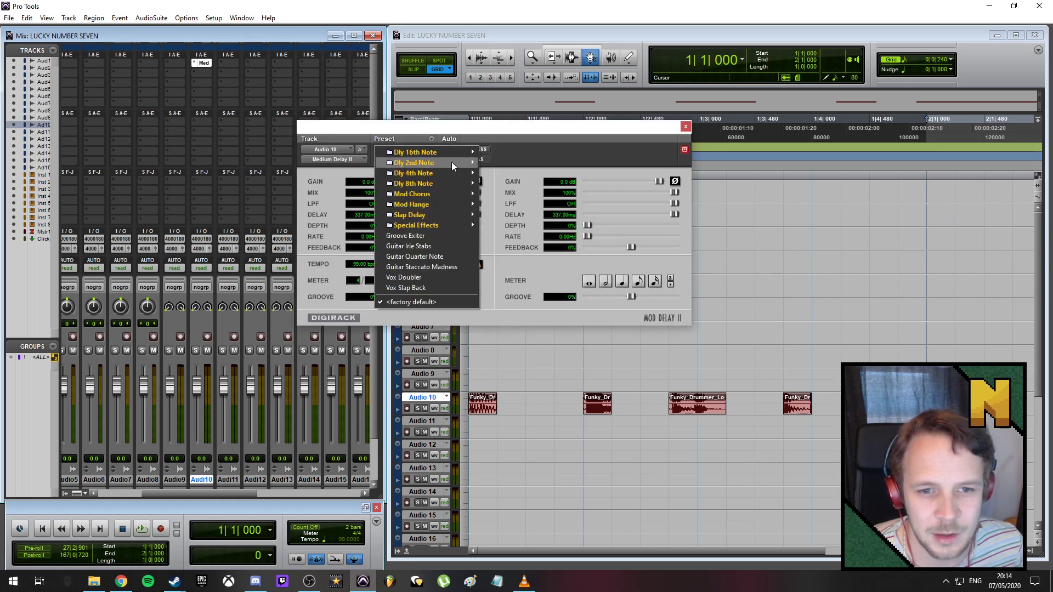
{"action": "mouse_move", "coordinate": [448, 156]}
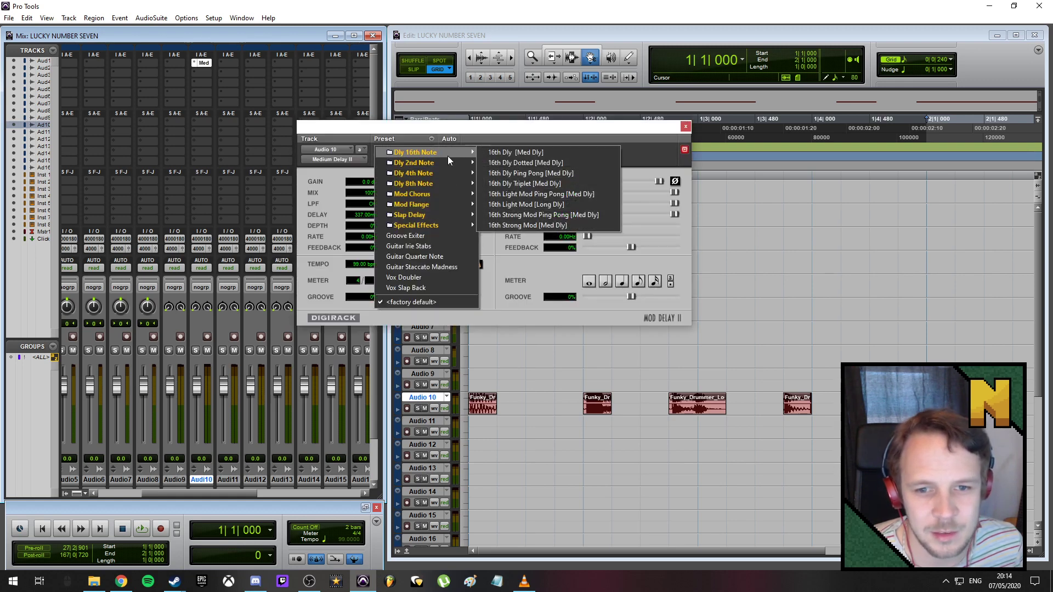
{"action": "left_click", "coordinate": [538, 153]}
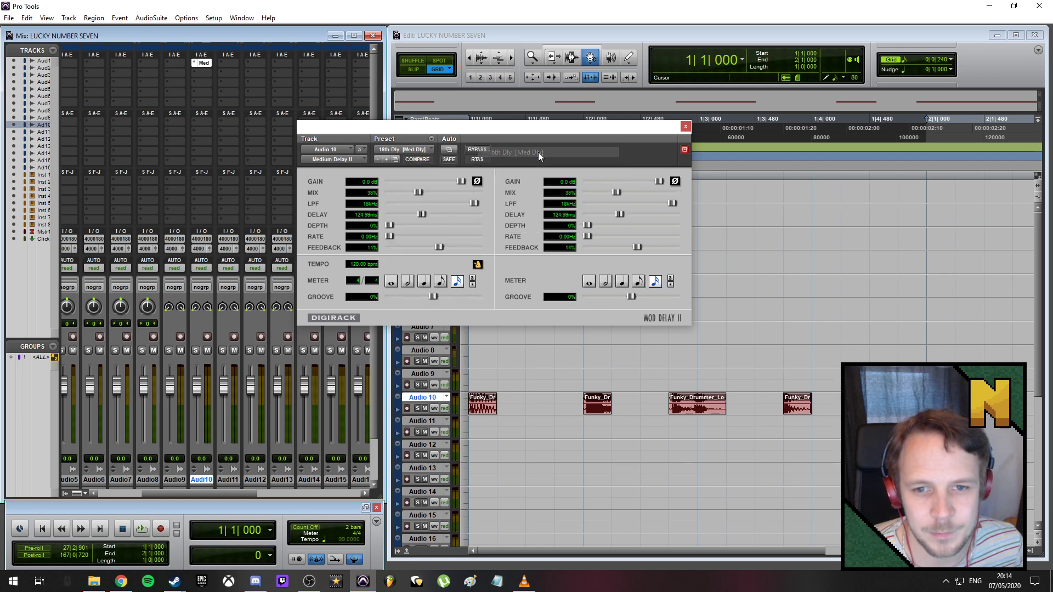
- While the loop plays, raise the delay's feedback to 28% on the first channel and 38% on the second, and close the plug-in
{"action": "key", "text": "space"}
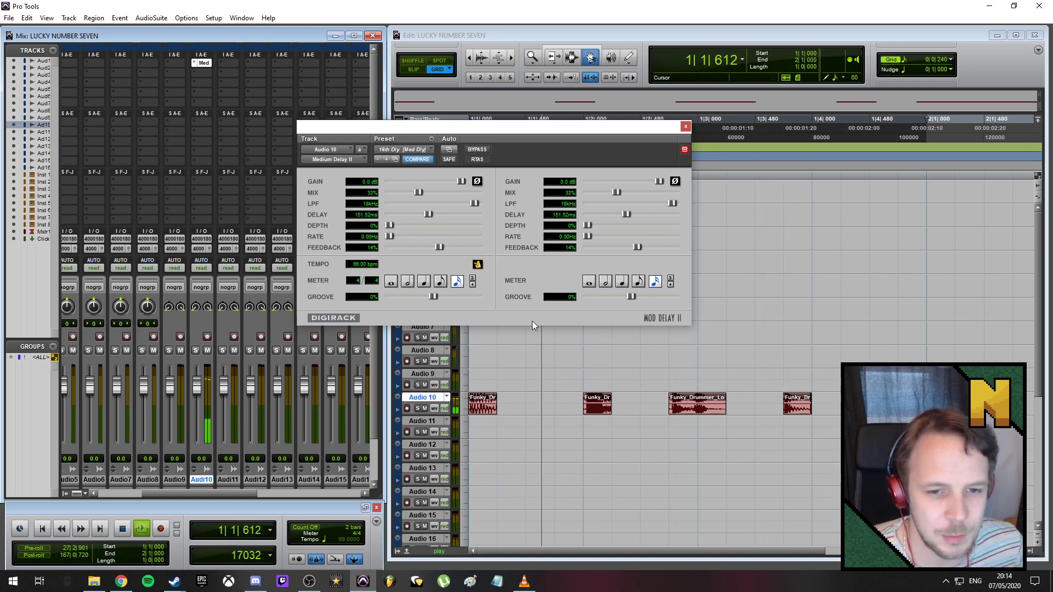
{"action": "left_click_drag", "start_coordinate": [439, 248], "coordinate": [445, 248]}
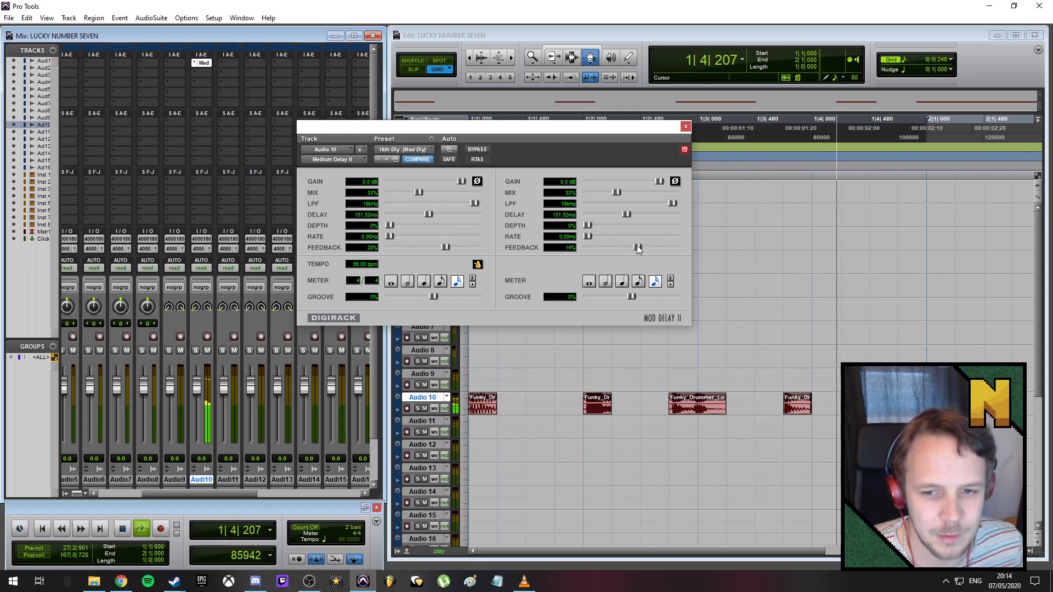
{"action": "left_click_drag", "start_coordinate": [637, 247], "coordinate": [652, 245]}
{"action": "left_click_drag", "start_coordinate": [649, 245], "coordinate": [644, 246]}
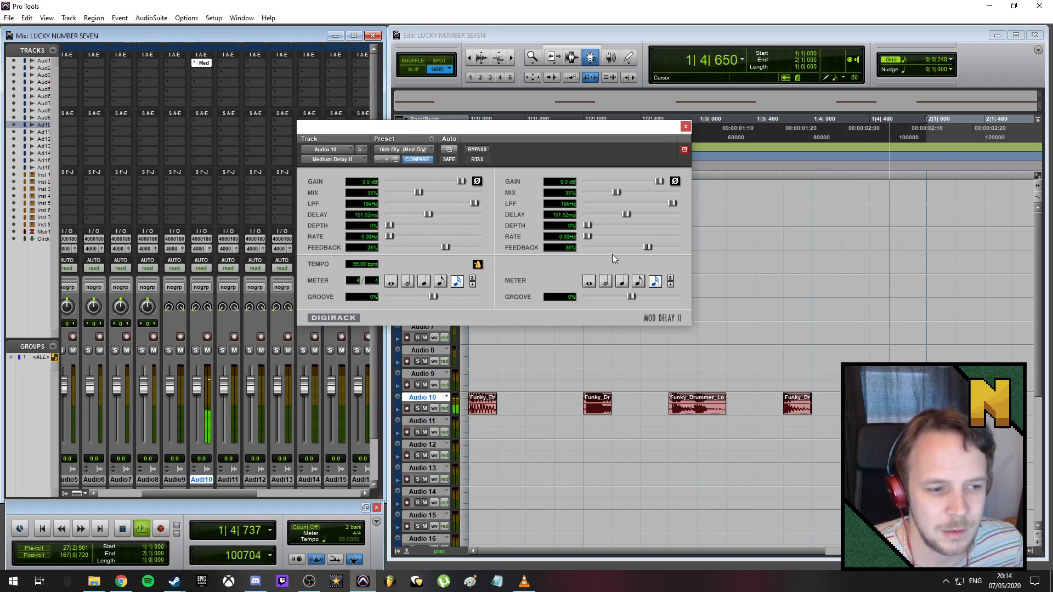
{"action": "key", "text": "space"}
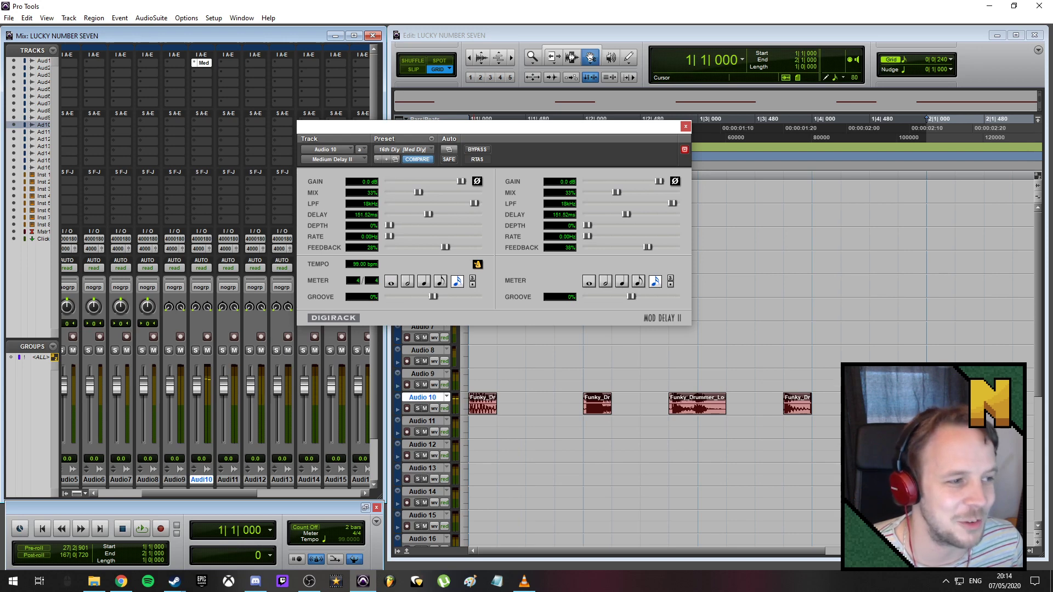
{"action": "left_click", "coordinate": [686, 127]}
- Enlarge the track height of Audio 10 so the first slice's waveform can be edited in detail
{"action": "left_click", "coordinate": [487, 469]}
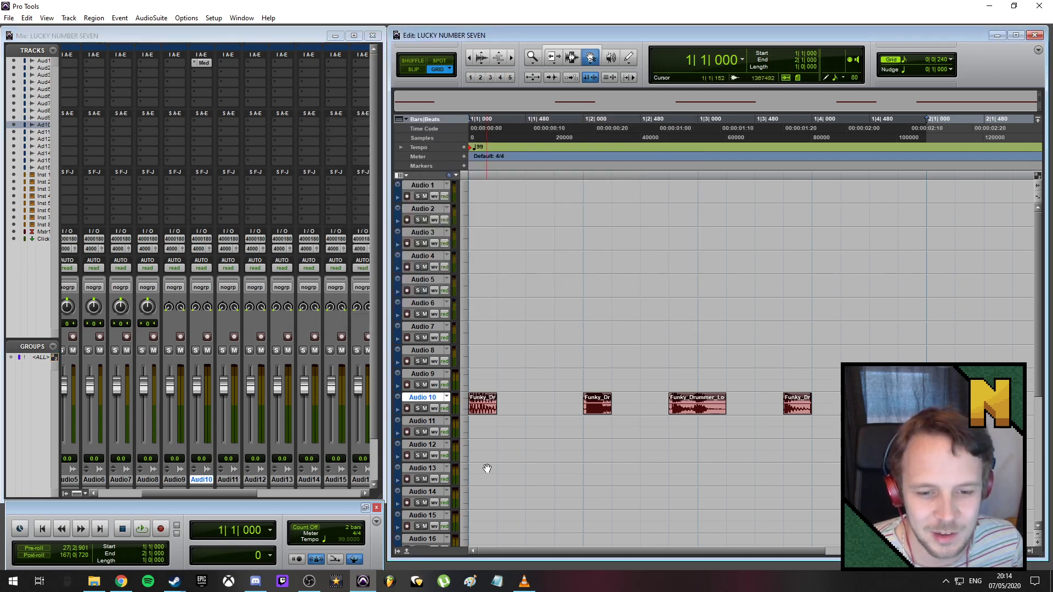
{"action": "scroll", "coordinate": [517, 404], "scroll_direction": "up", "scroll_amount": 5}
{"action": "scroll", "coordinate": [518, 419], "scroll_direction": "up", "scroll_amount": 2}
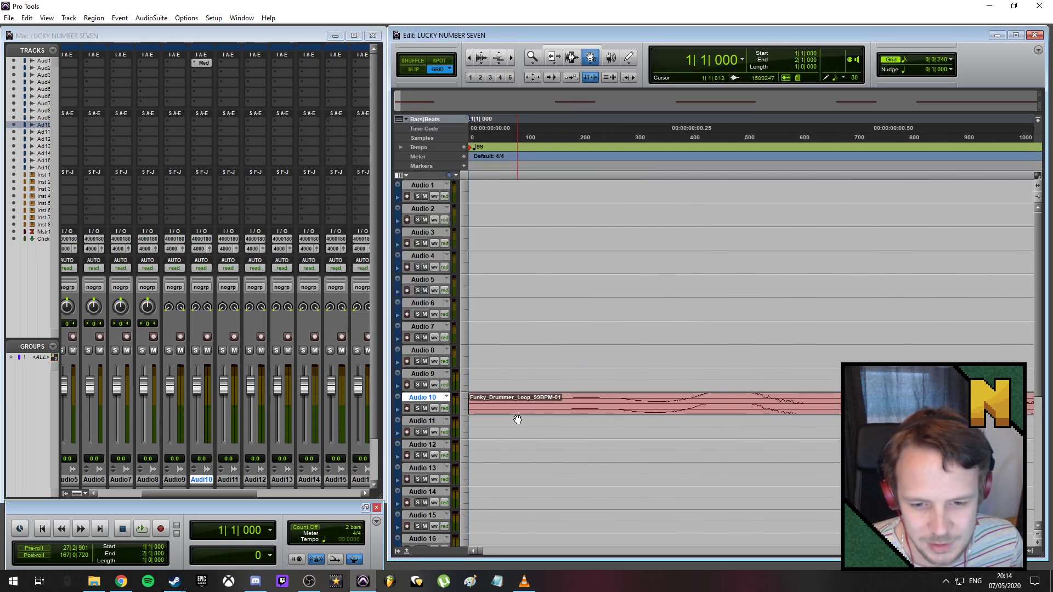
{"action": "scroll", "coordinate": [518, 420], "scroll_direction": "down", "scroll_amount": 1}
{"action": "right_click", "coordinate": [397, 398]}
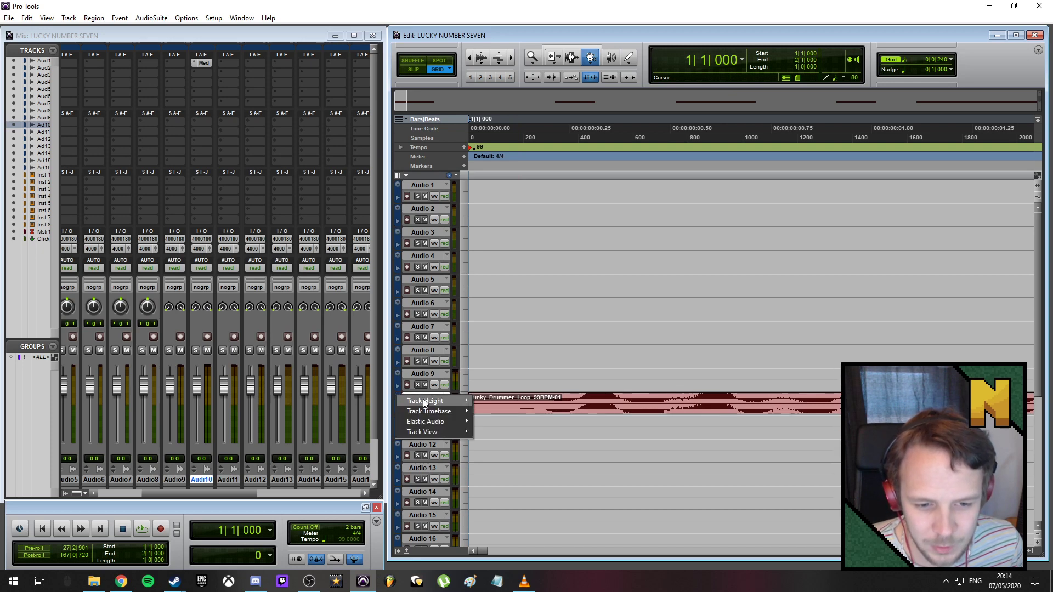
{"action": "mouse_move", "coordinate": [423, 400]}
{"action": "left_click", "coordinate": [499, 453]}
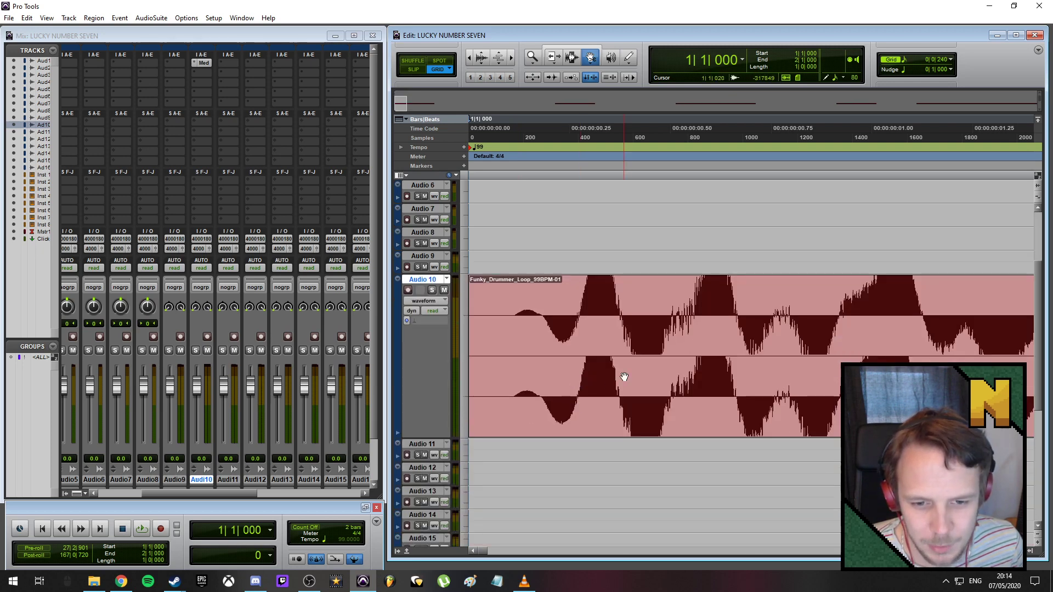
{"action": "scroll", "coordinate": [624, 376], "scroll_direction": "down", "scroll_amount": 1}
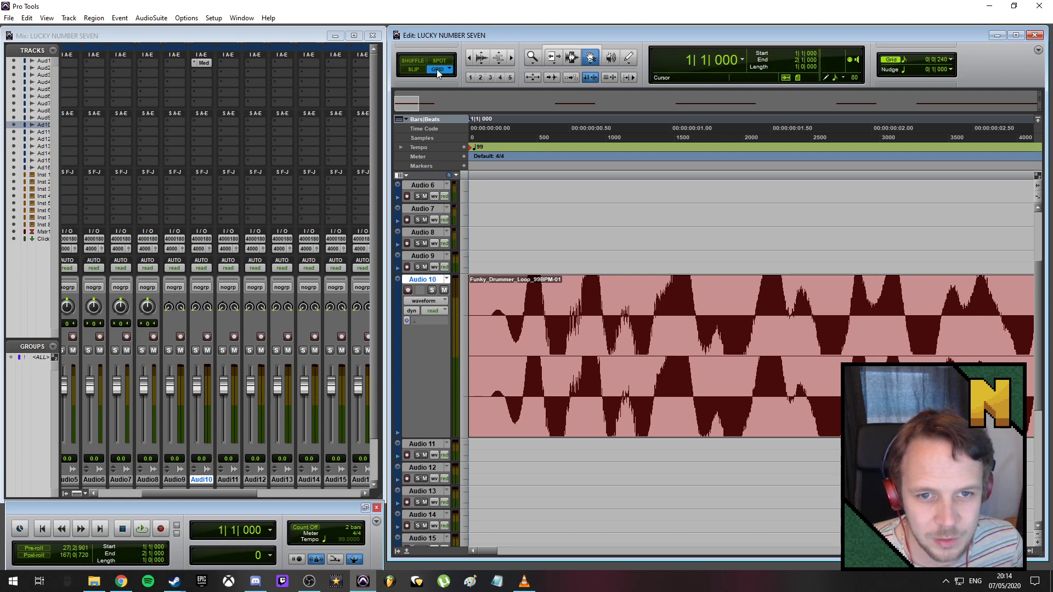
- In Slip mode, select and delete about 145 samples of silence at the start of Audio 10's first slice
{"action": "left_click", "coordinate": [419, 71]}
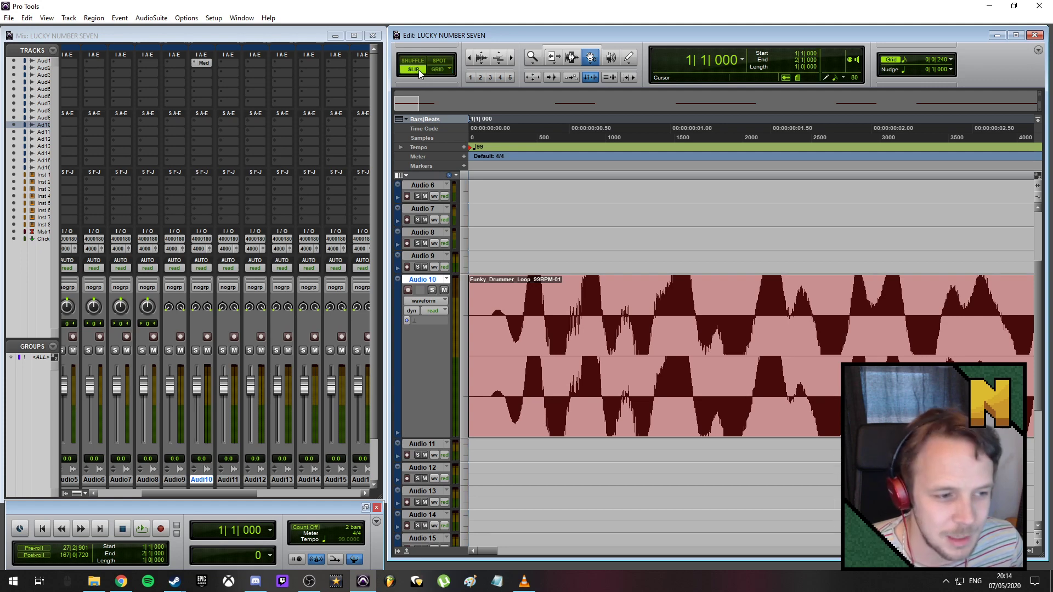
{"action": "left_click", "coordinate": [488, 331]}
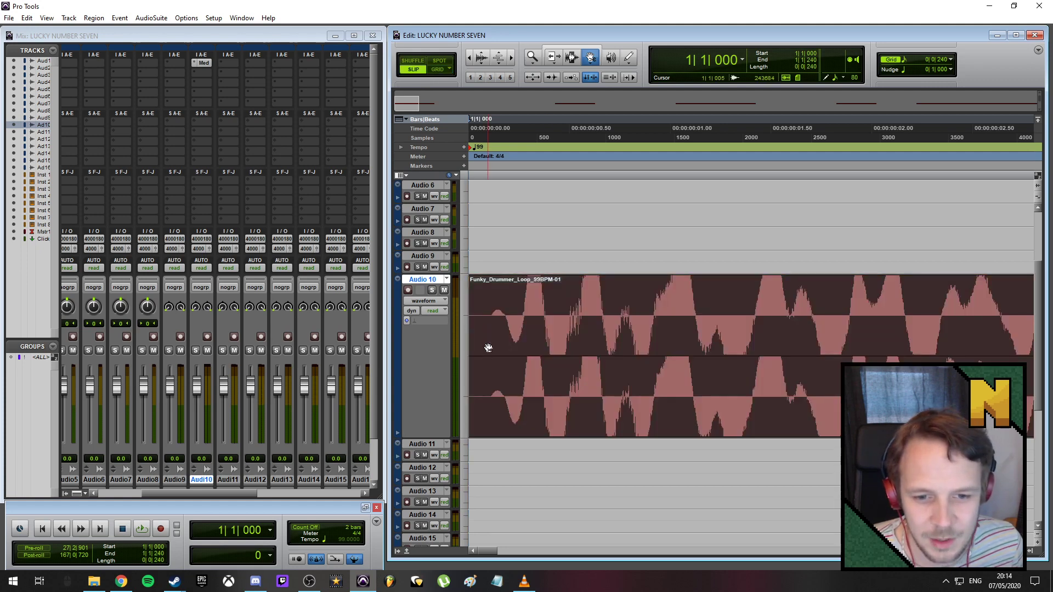
{"action": "scroll", "coordinate": [490, 347], "scroll_direction": "up", "scroll_amount": 2}
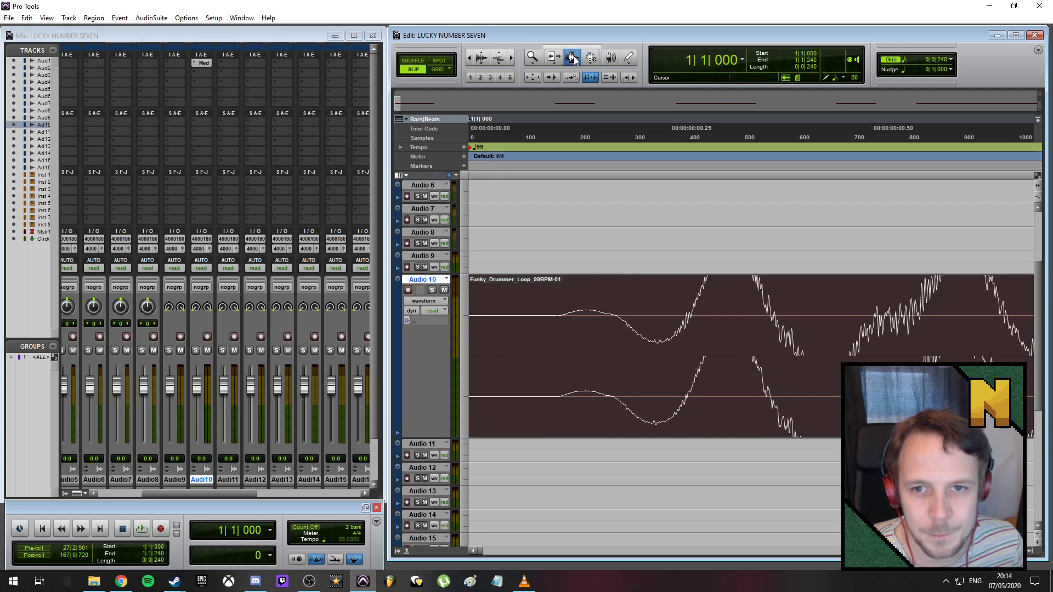
{"action": "left_click", "coordinate": [527, 236]}
{"action": "left_click_drag", "start_coordinate": [549, 317], "coordinate": [400, 318]}
{"action": "key", "text": "Delete"}
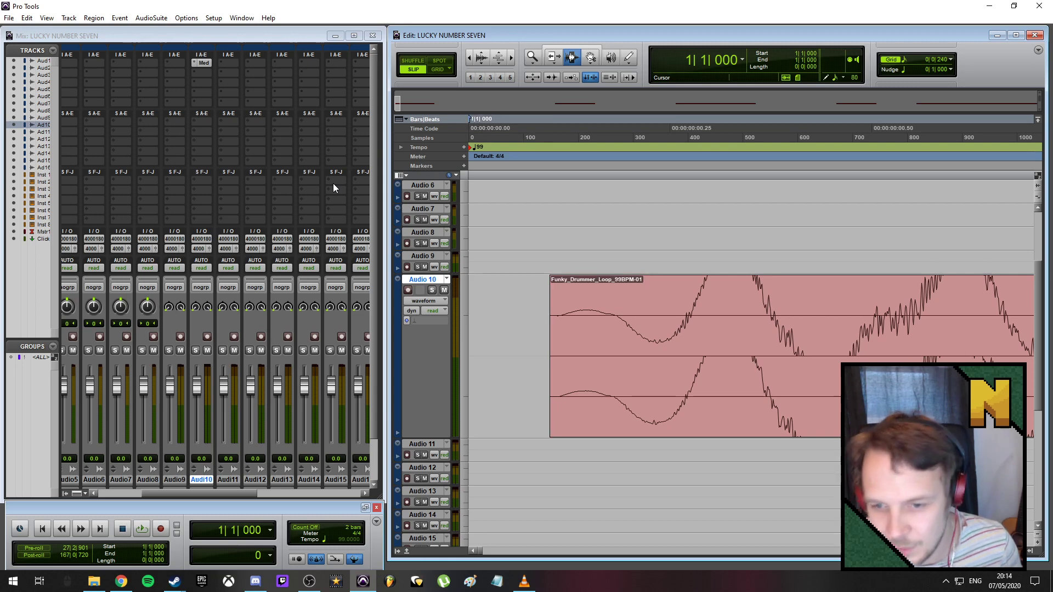
- Move the trimmed first slice on Audio 10 back to start at 1|1|000 with the Grabber tool
{"action": "scroll", "coordinate": [589, 313], "scroll_direction": "up", "scroll_amount": 2}
{"action": "key", "text": "t"}
{"action": "key", "text": "r"}
{"action": "key", "text": "r"}
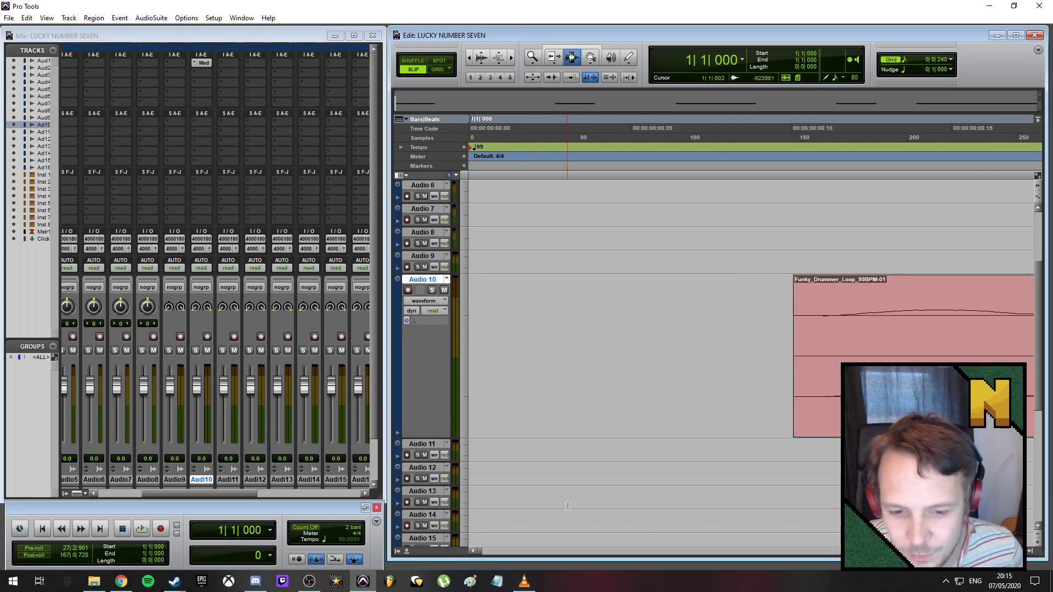
{"action": "key", "text": "r"}
{"action": "key", "text": "r"}
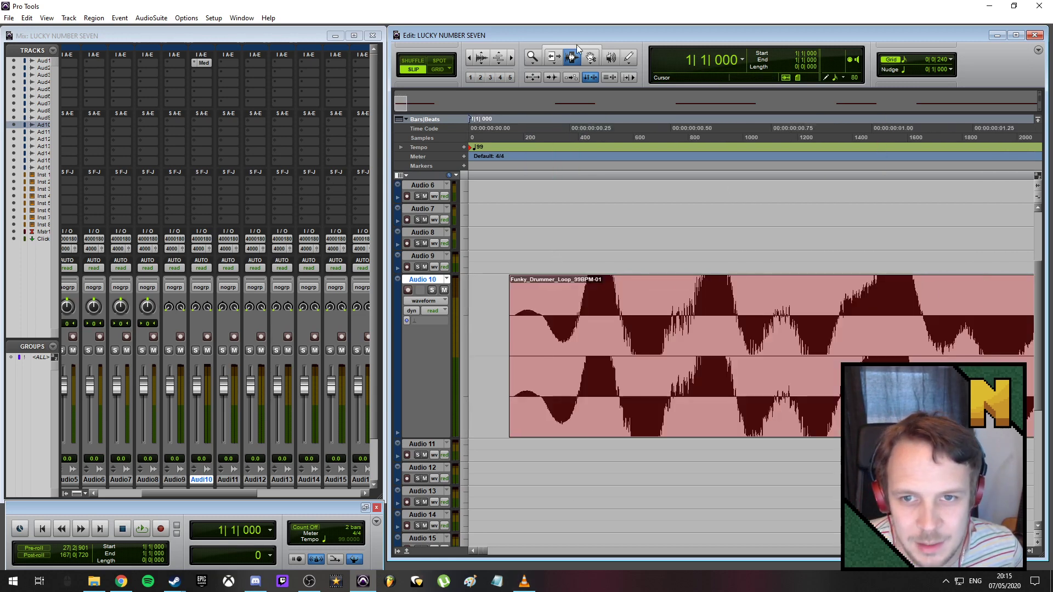
{"action": "left_click", "coordinate": [594, 58]}
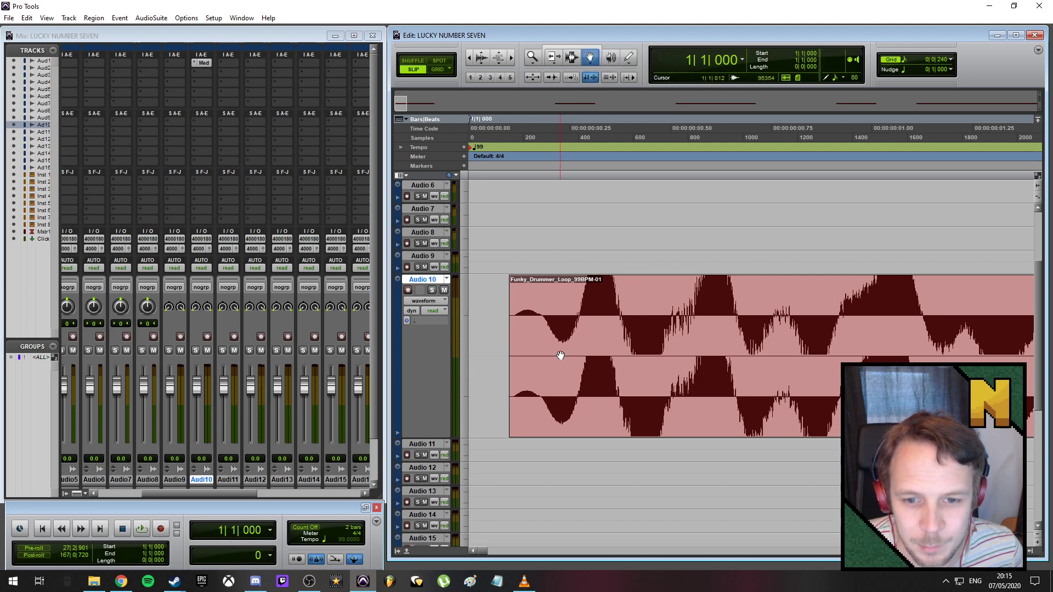
{"action": "left_click_drag", "start_coordinate": [560, 353], "coordinate": [513, 332]}
- Examine how the first slice's waveform begins at 1|1|000, both at sample level and across its length
{"action": "key", "text": "t"}
{"action": "key", "text": "t"}
{"action": "key", "text": "t"}
{"action": "key", "text": "t"}
{"action": "key", "text": "t"}
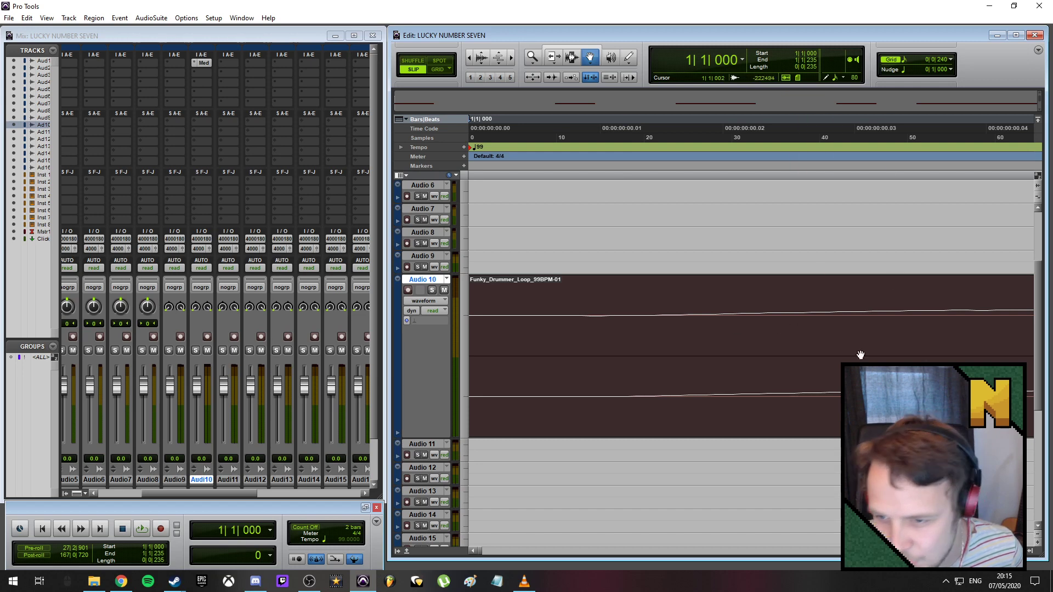
{"action": "key", "text": "r"}
{"action": "key", "text": "r"}
{"action": "key", "text": "r"}
{"action": "key", "text": "r"}
{"action": "key", "text": "r"}
{"action": "key", "text": "r"}
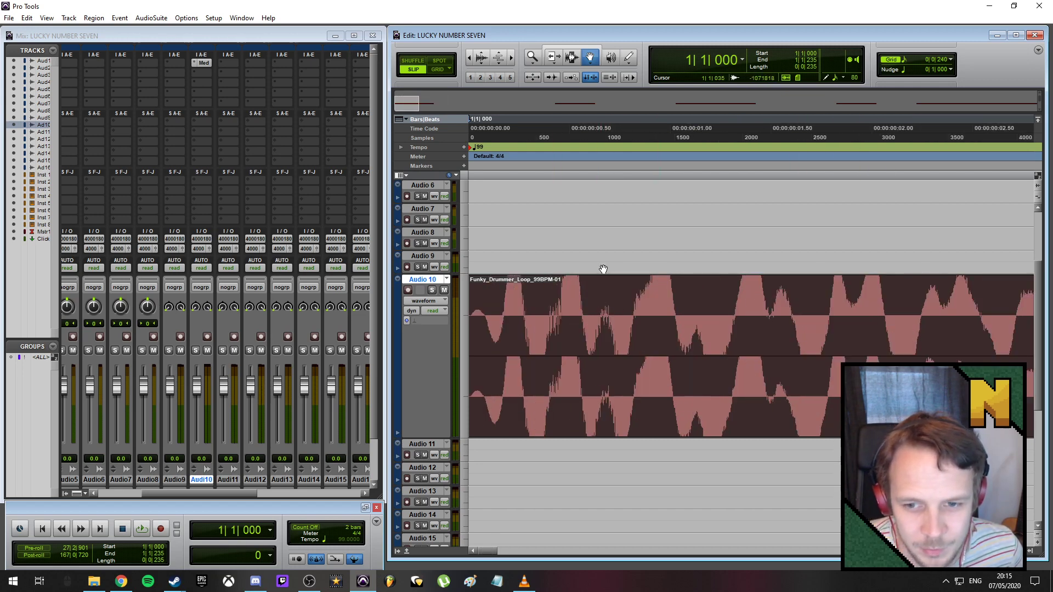
{"action": "key", "text": "r"}
{"action": "key", "text": "r"}
{"action": "key", "text": "r"}
{"action": "key", "text": "t"}
{"action": "key", "text": "t"}
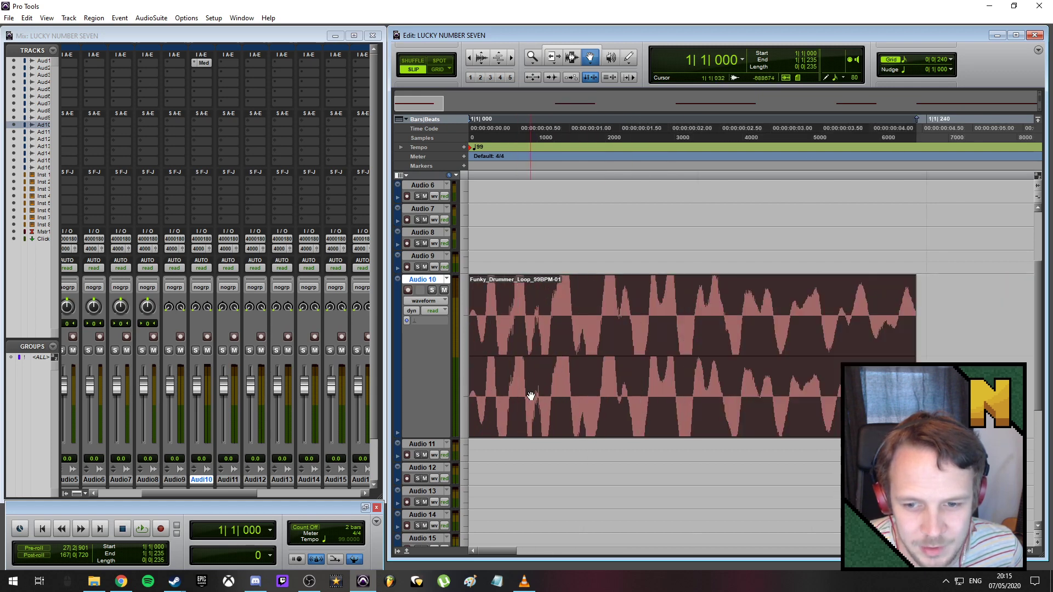
{"action": "key", "text": "t"}
{"action": "key", "text": "t"}
{"action": "key", "text": "t"}
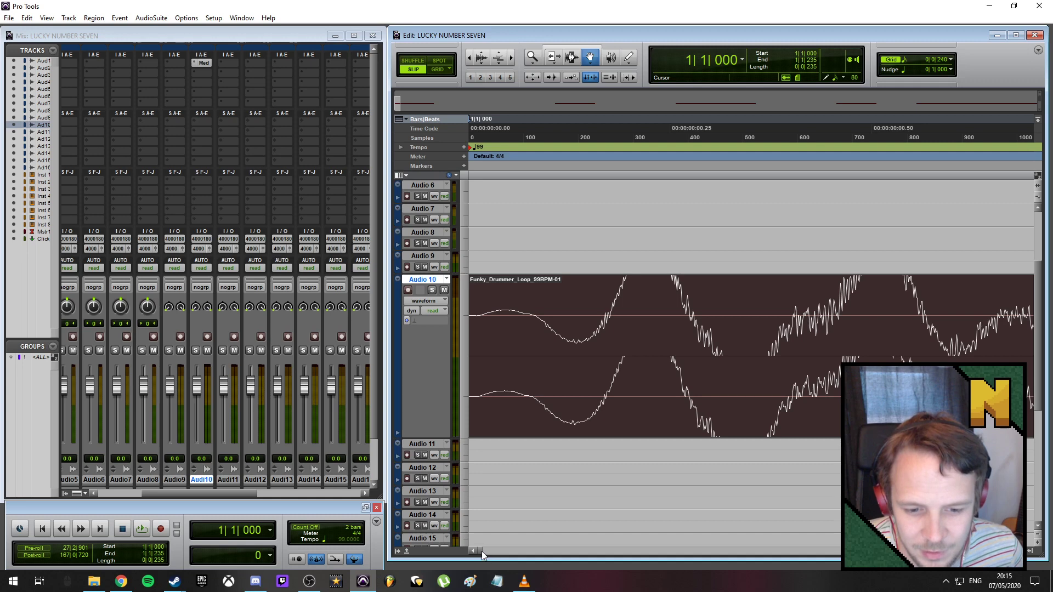
- Trim the tail end of Audio 10's first slice at sample level with the Trim tool
{"action": "key", "text": "r"}
{"action": "key", "text": "r"}
{"action": "key", "text": "r"}
{"action": "key", "text": "r"}
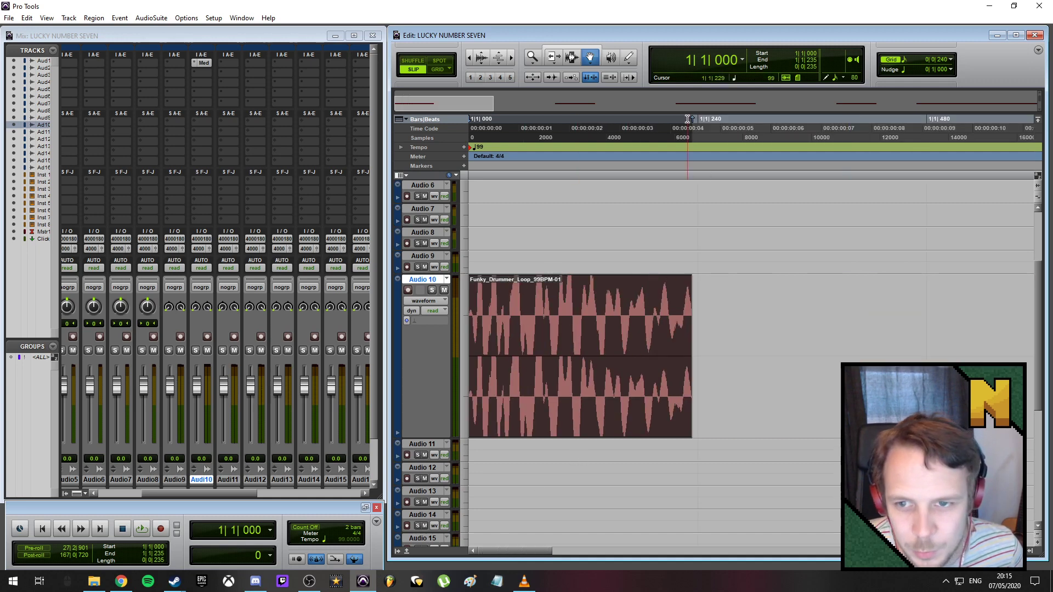
{"action": "left_click", "coordinate": [688, 120]}
{"action": "key", "text": "t"}
{"action": "key", "text": "t"}
{"action": "key", "text": "t"}
{"action": "key", "text": "t"}
{"action": "key", "text": "t"}
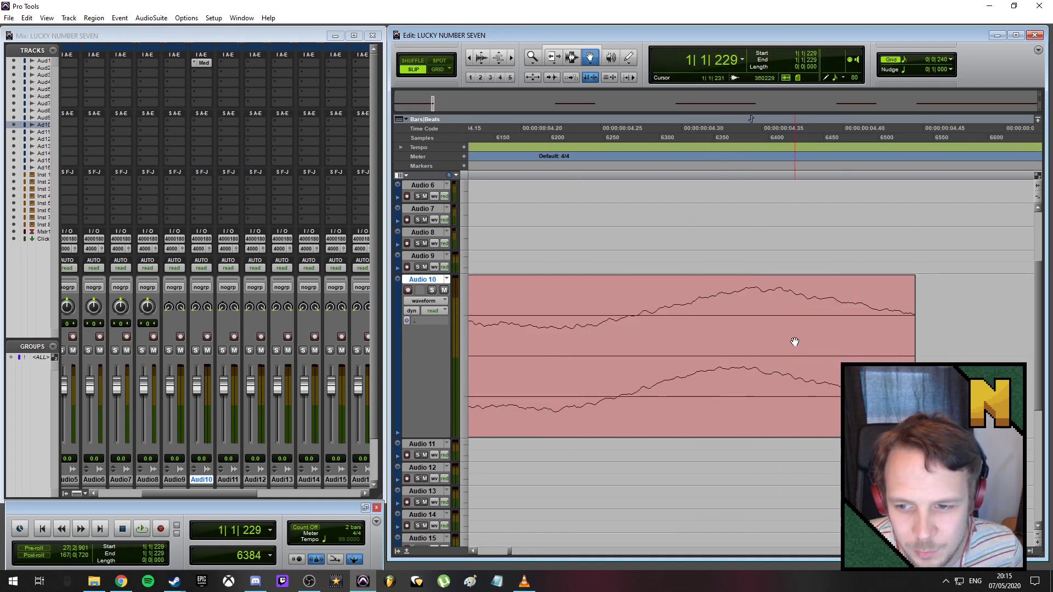
{"action": "key", "text": "alt"}
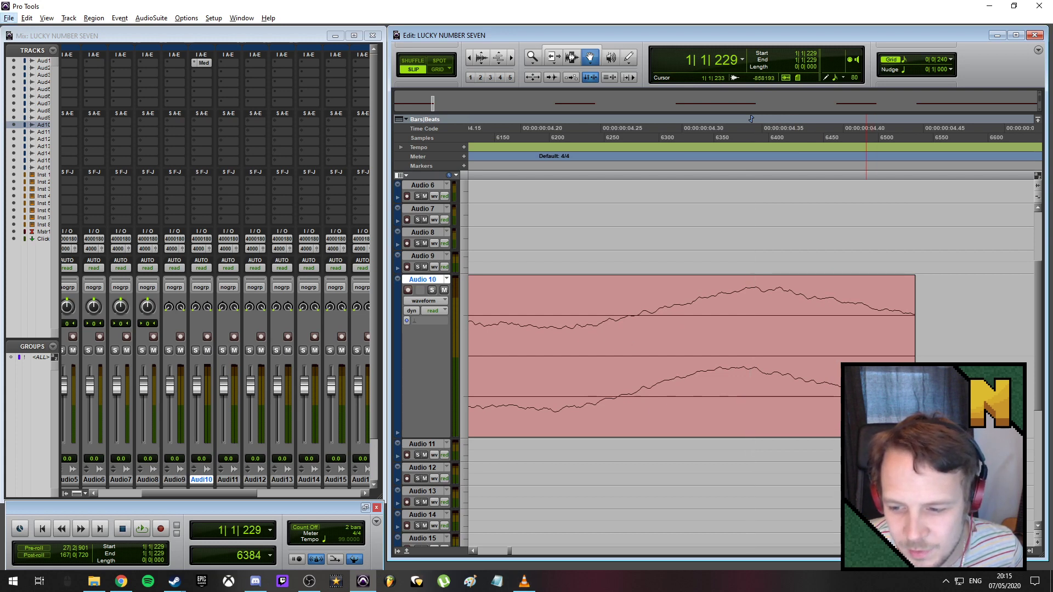
{"action": "scroll", "coordinate": [866, 390], "scroll_direction": "right", "scroll_amount": 3}
{"action": "scroll", "coordinate": [794, 390], "scroll_direction": "up", "scroll_amount": 1}
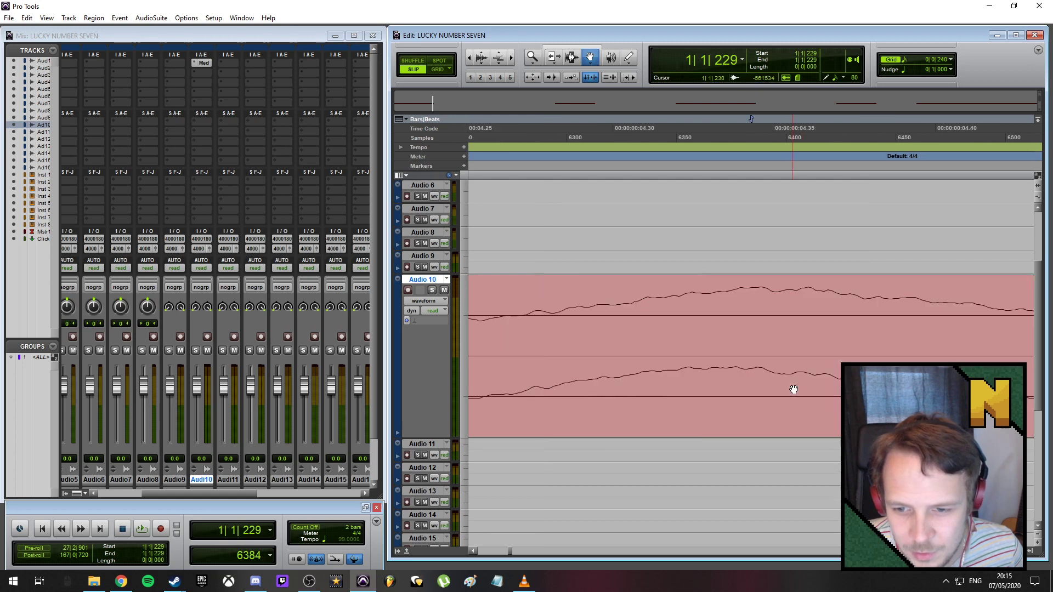
{"action": "scroll", "coordinate": [794, 389], "scroll_direction": "right", "scroll_amount": 2}
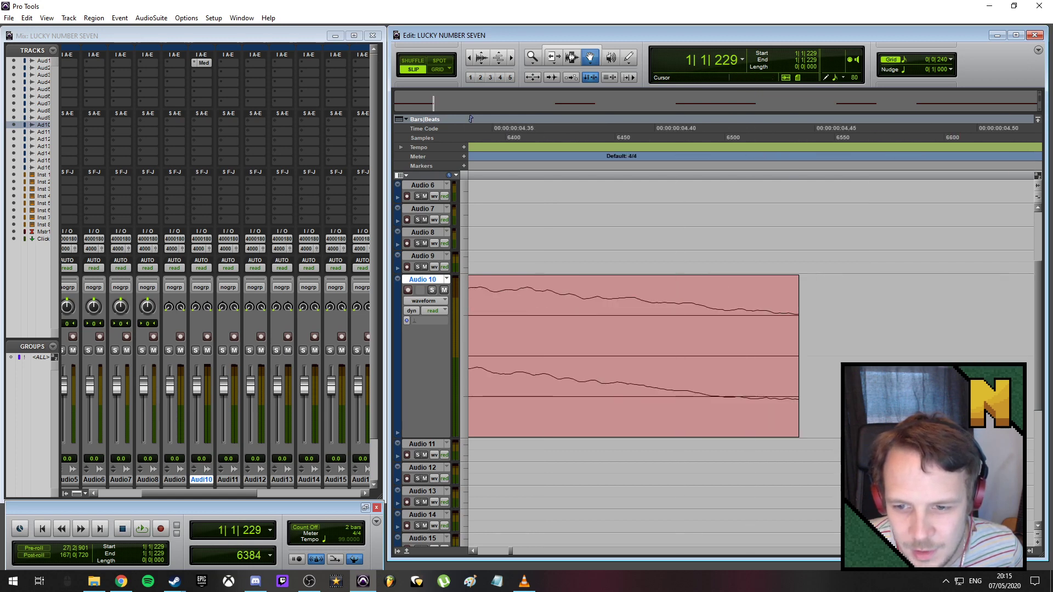
{"action": "scroll", "coordinate": [794, 389], "scroll_direction": "right", "scroll_amount": 2}
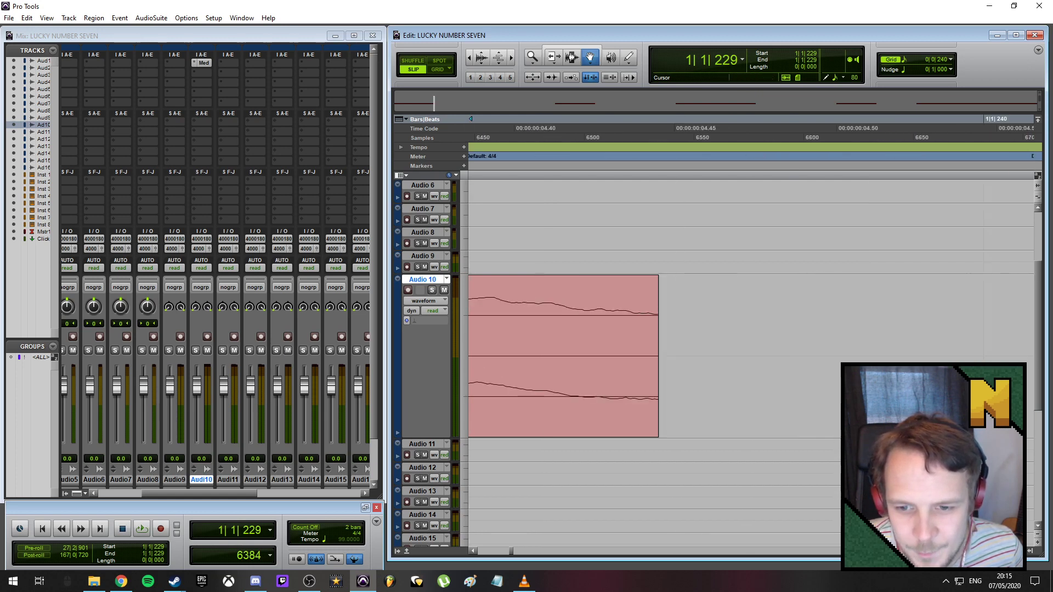
{"action": "left_click", "coordinate": [546, 61]}
{"action": "mouse_move", "coordinate": [587, 358]}
{"action": "left_mouse_down"}
{"action": "mouse_move", "coordinate": [684, 362]}
{"action": "mouse_move", "coordinate": [528, 376]}
{"action": "mouse_move", "coordinate": [592, 373]}
{"action": "left_mouse_up"}
{"action": "scroll", "coordinate": [594, 374], "scroll_direction": "down", "scroll_amount": 8}
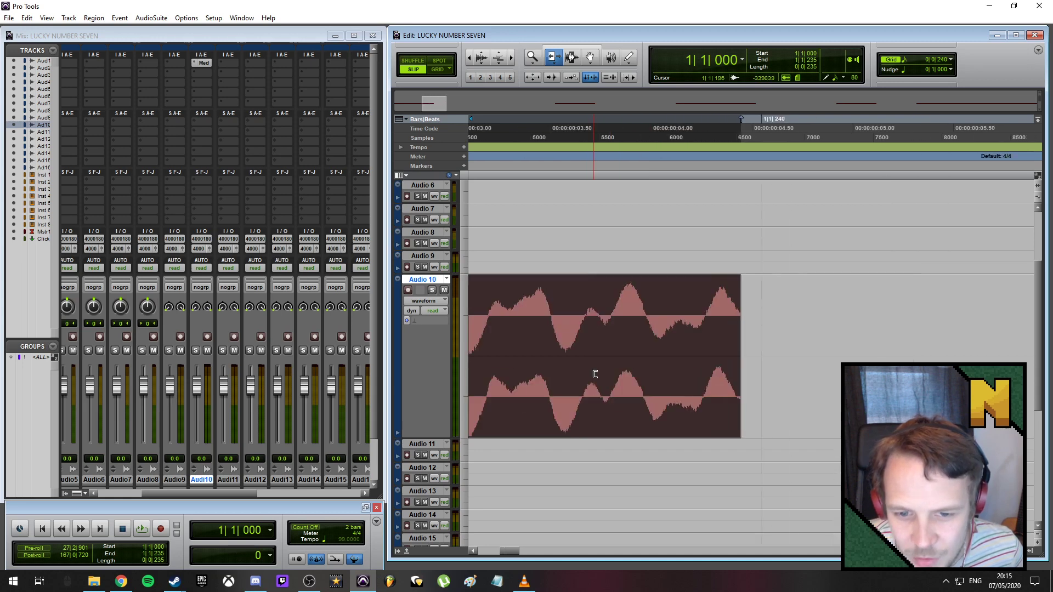
{"action": "scroll", "coordinate": [601, 378], "scroll_direction": "up", "scroll_amount": 1}
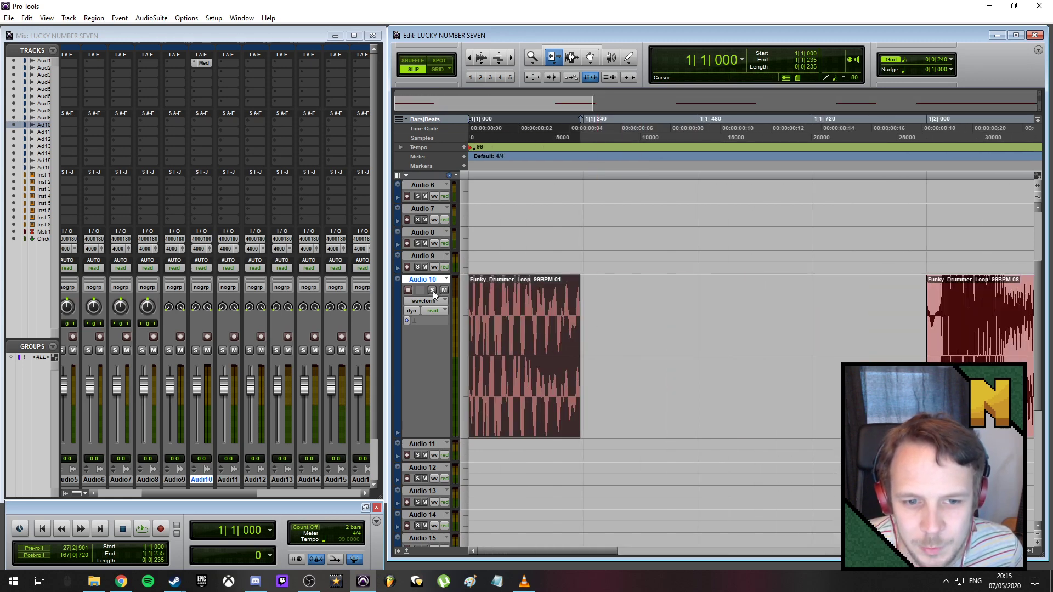
- Play Audio 10 from the session start to hear the first slice
{"action": "key", "text": "Return"}
{"action": "key", "text": "space"}
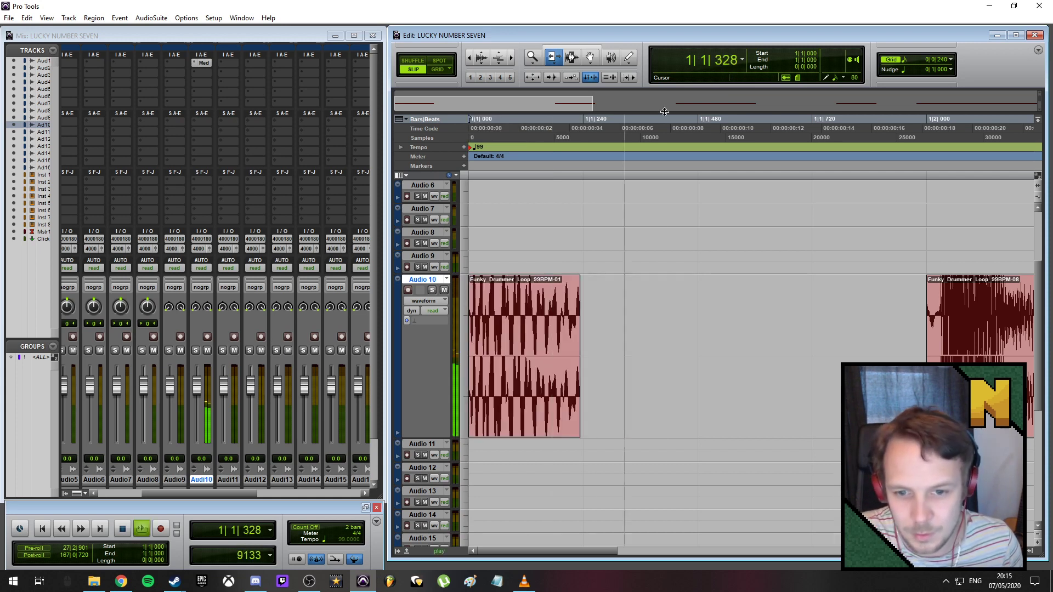
{"action": "key", "text": "space"}
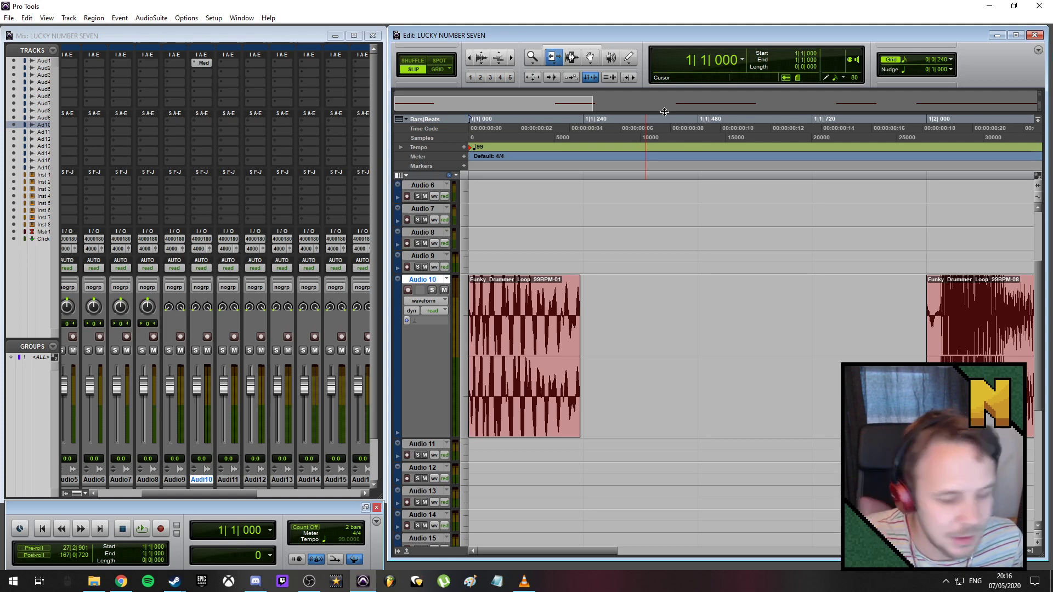
{"action": "key", "text": "space"}
{"action": "key", "text": "space"}
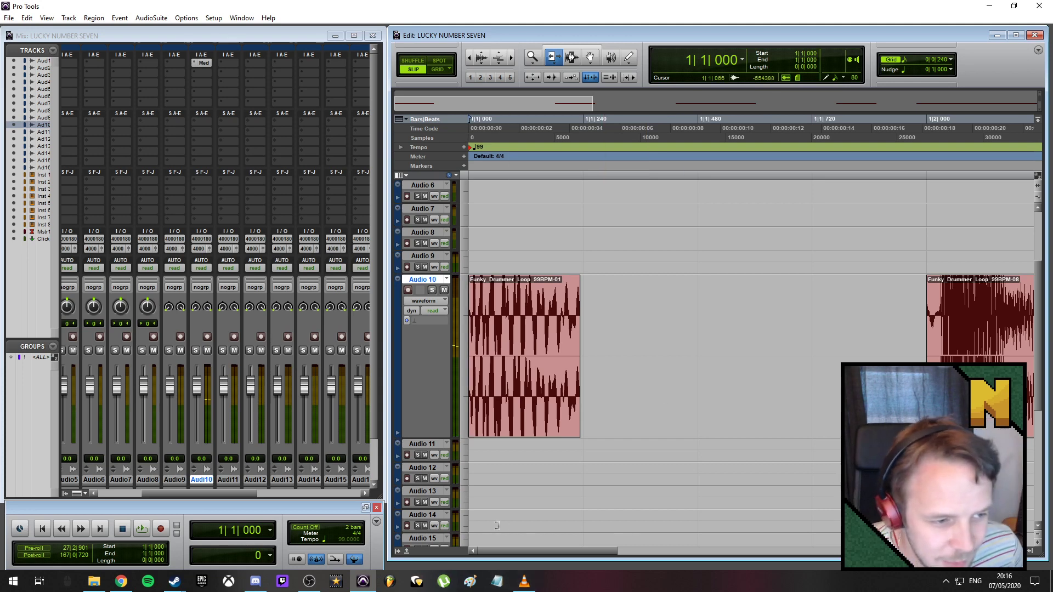
- Place the edit cursor at 1|2|027, just before the hit in Audio 10's second slice
{"action": "left_click_drag", "start_coordinate": [584, 550], "coordinate": [609, 542]}
{"action": "key", "text": "ctrl+]"}
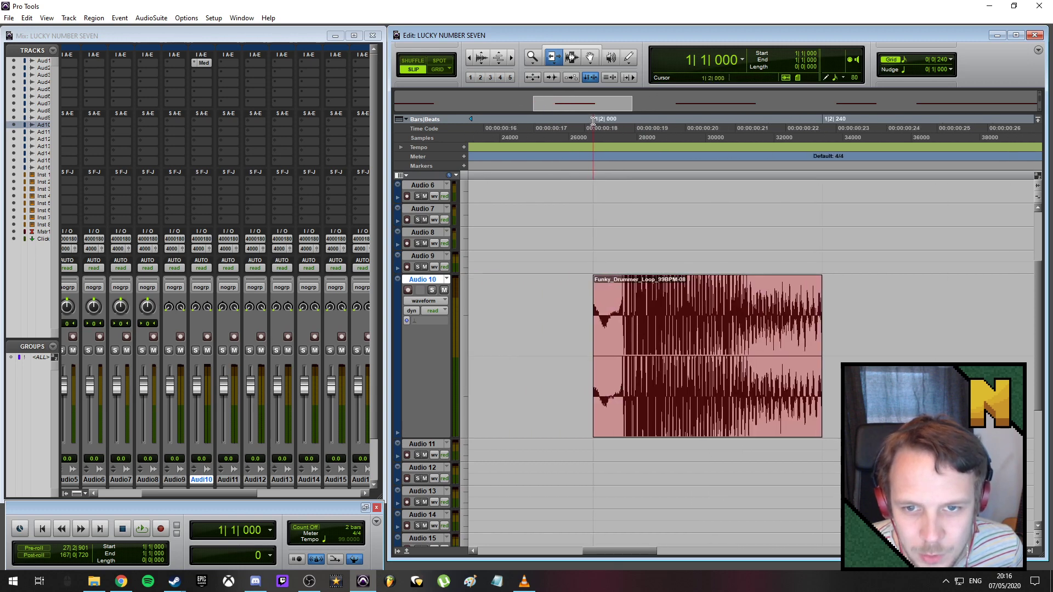
{"action": "left_click", "coordinate": [619, 119]}
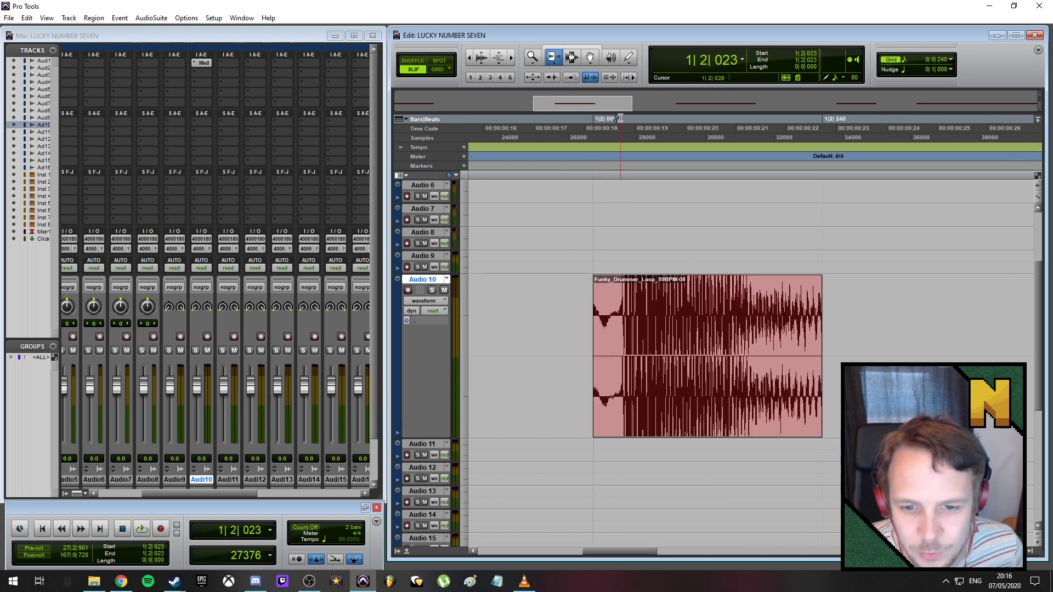
{"action": "left_click", "coordinate": [620, 120]}
{"action": "key", "text": "t"}
{"action": "key", "text": "t"}
{"action": "key", "text": "t"}
{"action": "key", "text": "t"}
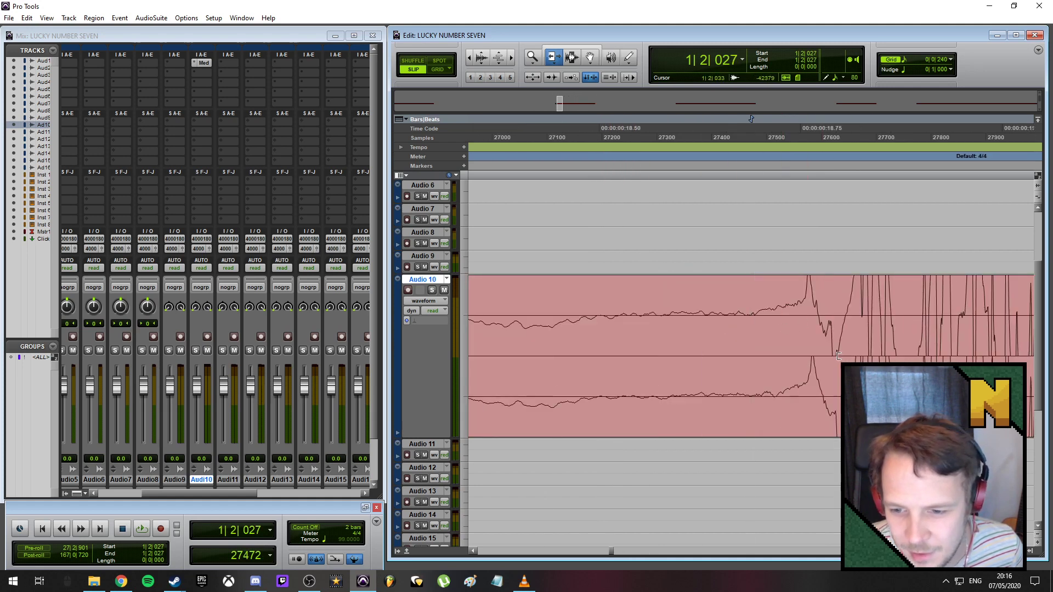
{"action": "key", "text": "t"}
{"action": "key", "text": "t"}
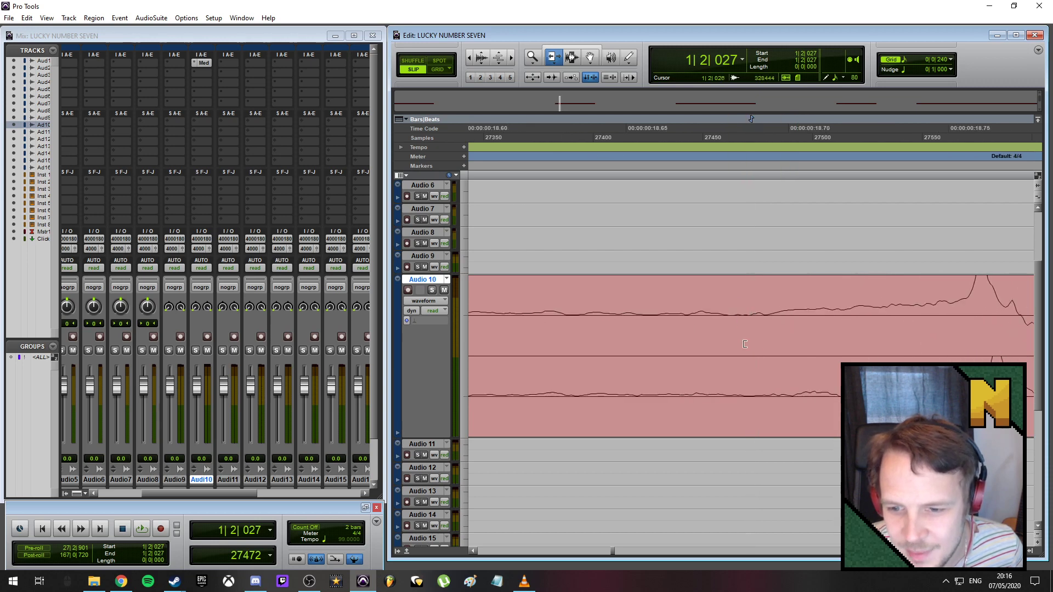
- Trim the quiet lead-in off the second slice on Audio 10 so it starts at 1|2|027
{"action": "key", "text": "r"}
{"action": "key", "text": "r"}
{"action": "key", "text": "r"}
{"action": "key", "text": "r"}
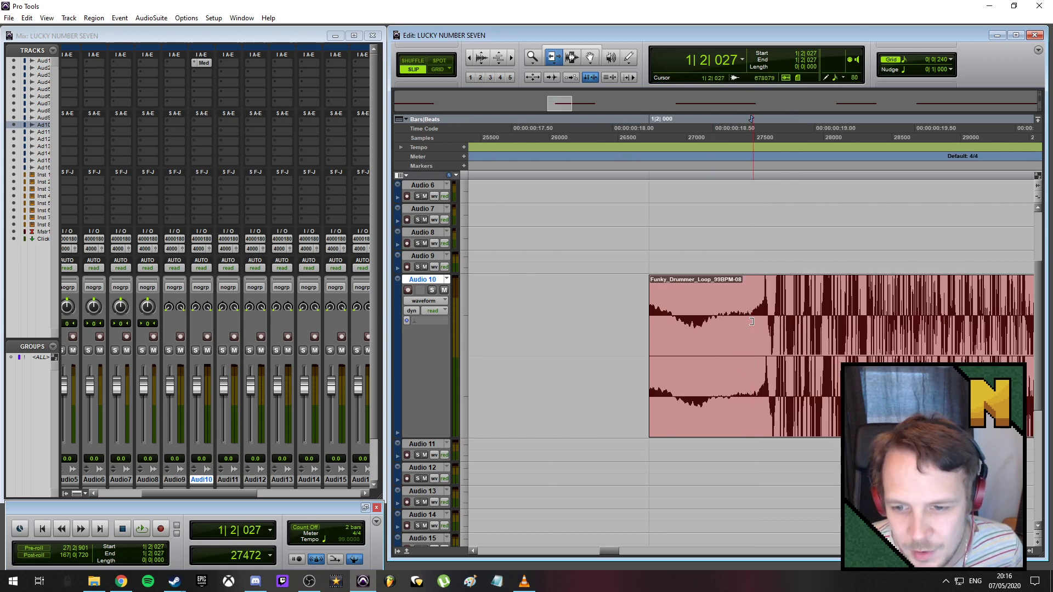
{"action": "key", "text": "t"}
{"action": "key", "text": "t"}
{"action": "key", "text": "t"}
{"action": "key", "text": "t"}
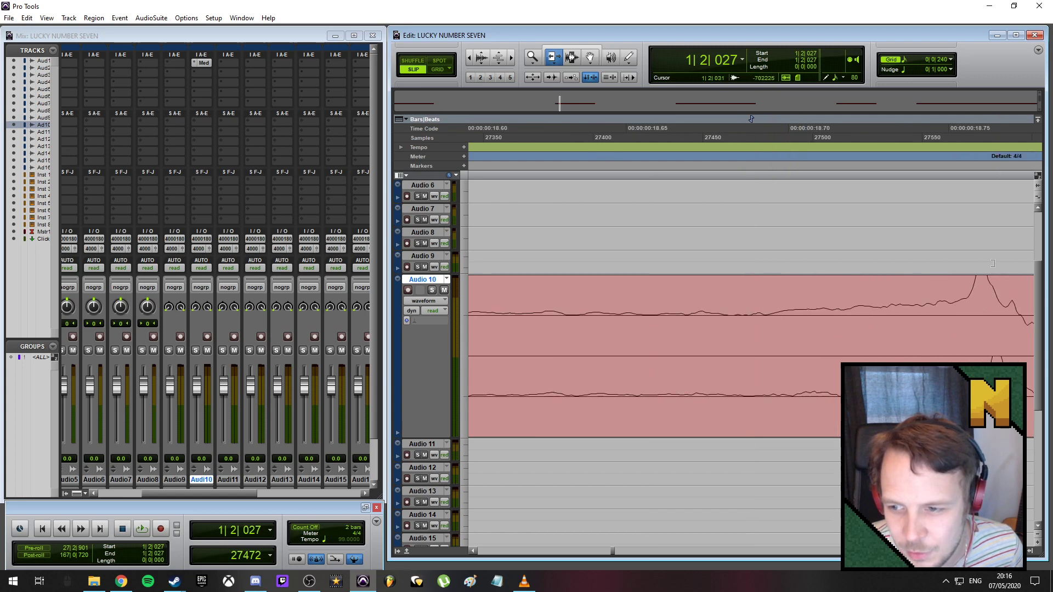
{"action": "key", "text": "r"}
{"action": "key", "text": "r"}
{"action": "key", "text": "r"}
{"action": "key", "text": "r"}
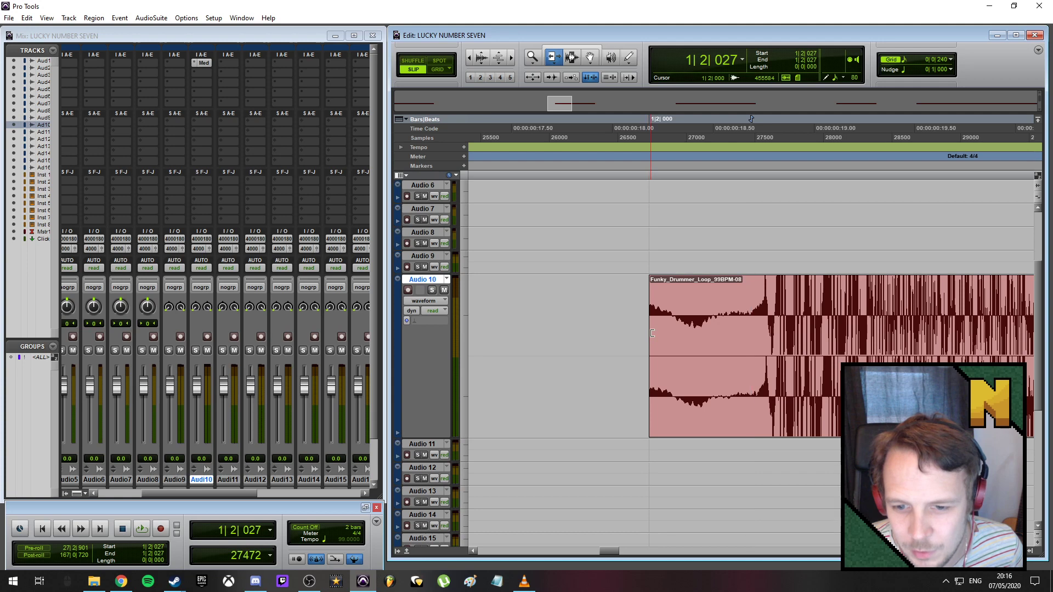
{"action": "left_click_drag", "start_coordinate": [652, 333], "coordinate": [751, 333]}
{"action": "key", "text": "t"}
{"action": "key", "text": "t"}
{"action": "key", "text": "t"}
{"action": "key", "text": "t"}
{"action": "key", "text": "t"}
{"action": "key", "text": "t"}
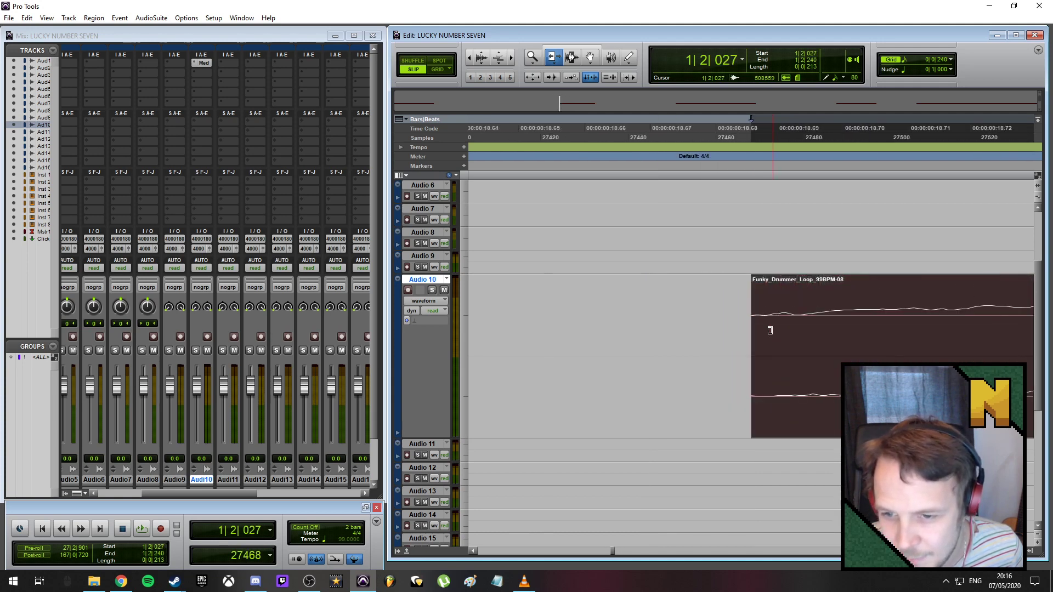
- In Grid mode, move the trimmed second slice on Audio 10 back to start at 1|2|000 with the Grabber tool
{"action": "key", "text": "r"}
{"action": "key", "text": "r"}
{"action": "key", "text": "r"}
{"action": "key", "text": "r"}
{"action": "key", "text": "r"}
{"action": "key", "text": "r"}
{"action": "key", "text": "r"}
{"action": "key", "text": "r"}
{"action": "key", "text": "r"}
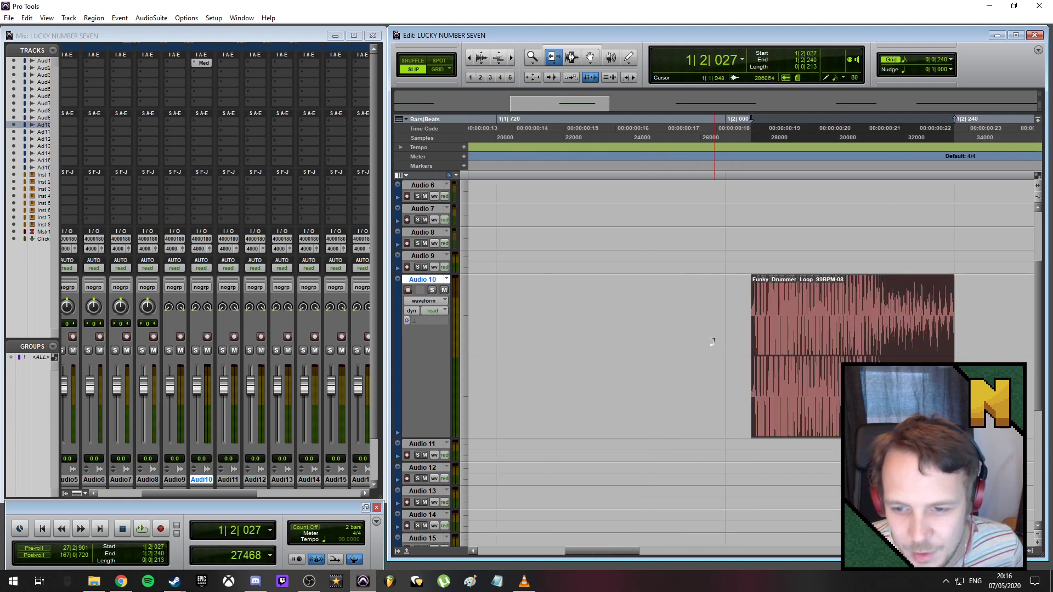
{"action": "key", "text": "r"}
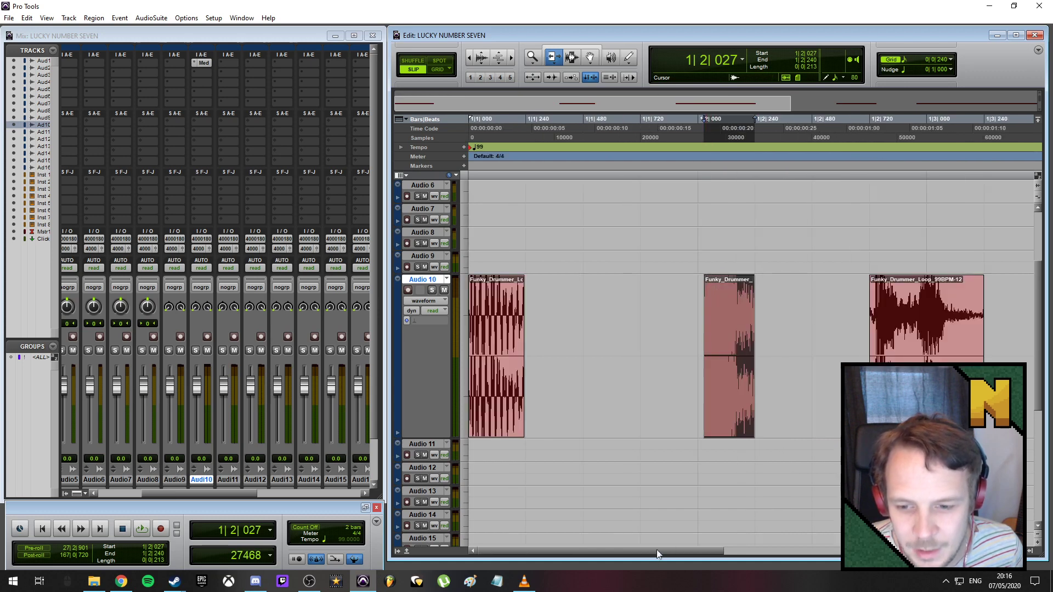
{"action": "left_click_drag", "start_coordinate": [667, 549], "coordinate": [676, 551]}
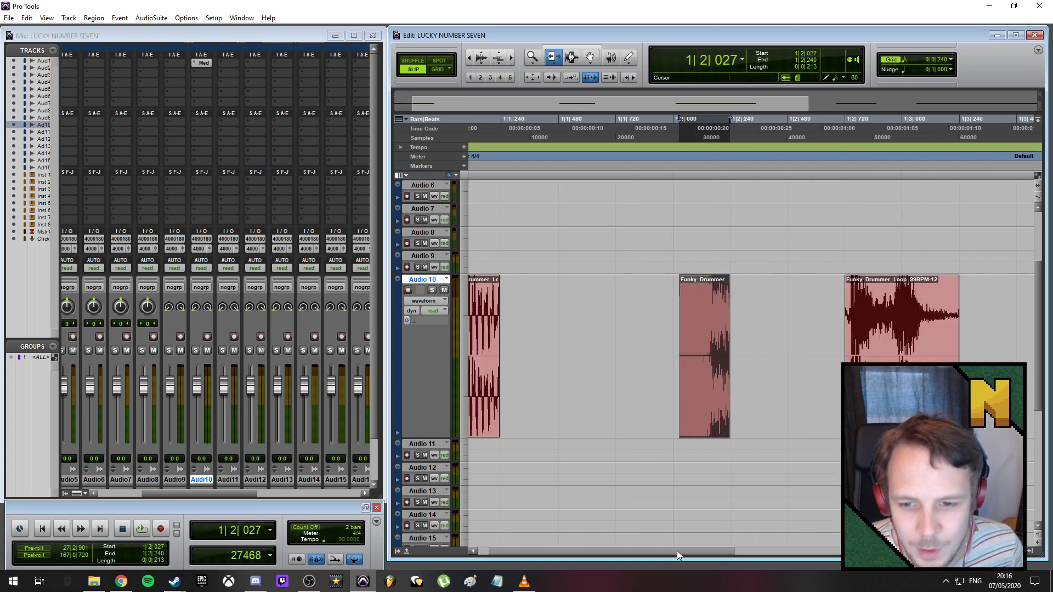
{"action": "left_click", "coordinate": [437, 70]}
{"action": "left_click", "coordinate": [590, 57]}
{"action": "left_click", "coordinate": [708, 320]}
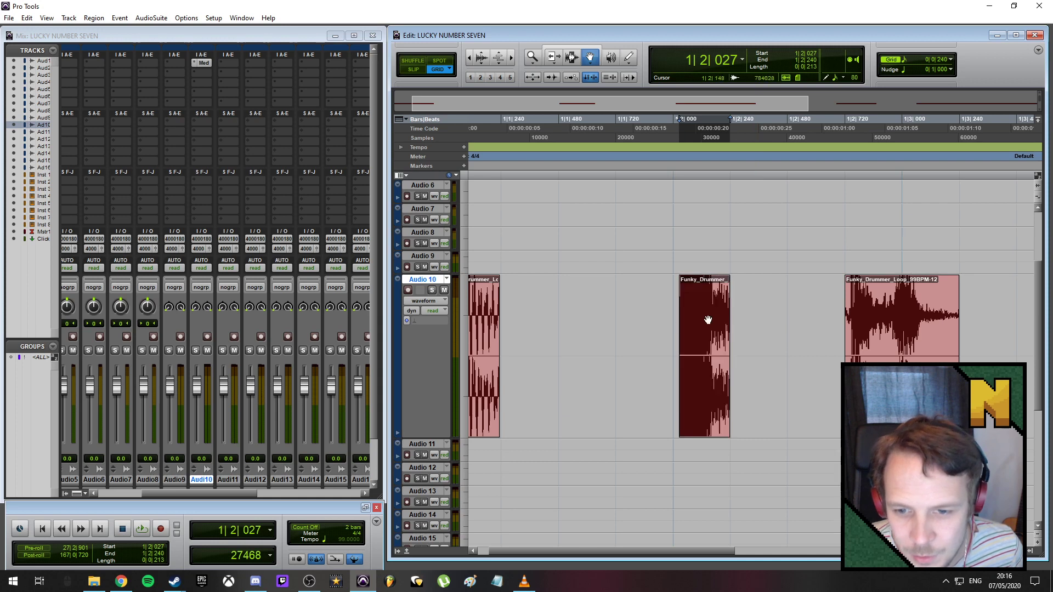
{"action": "left_click_drag", "start_coordinate": [708, 320], "coordinate": [683, 279]}
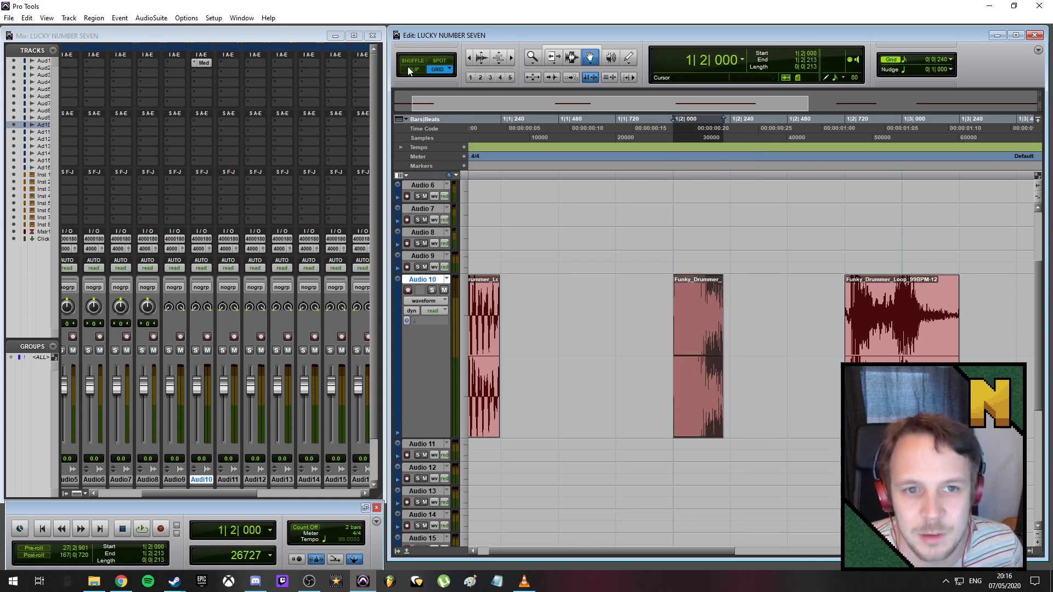
- In Slip mode, trim the end of Audio 10's second slice to a length of 0|0|212 with the Trim tool
{"action": "left_click", "coordinate": [719, 120]}
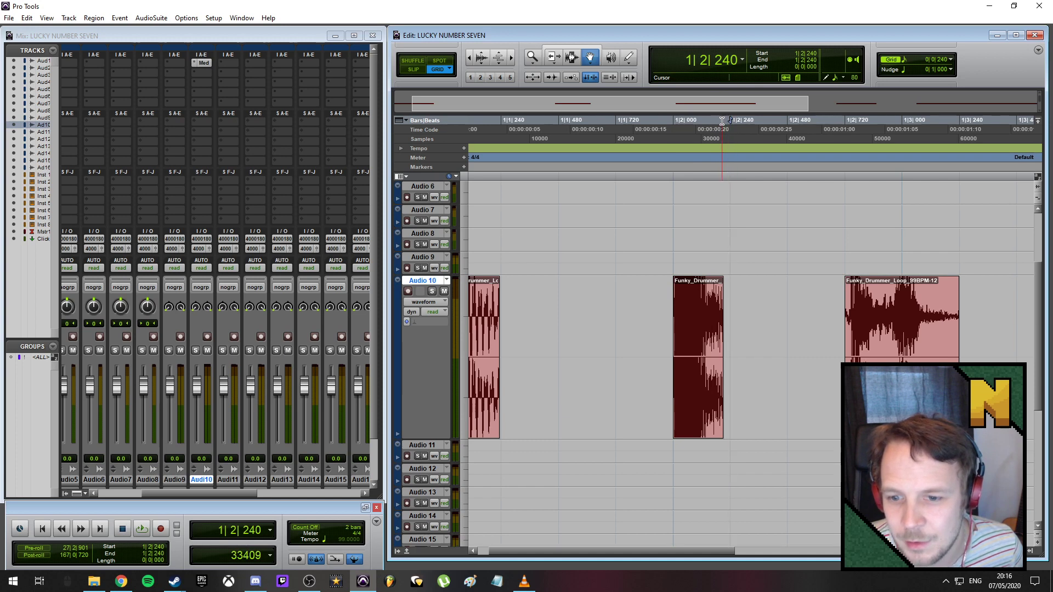
{"action": "left_click", "coordinate": [414, 70]}
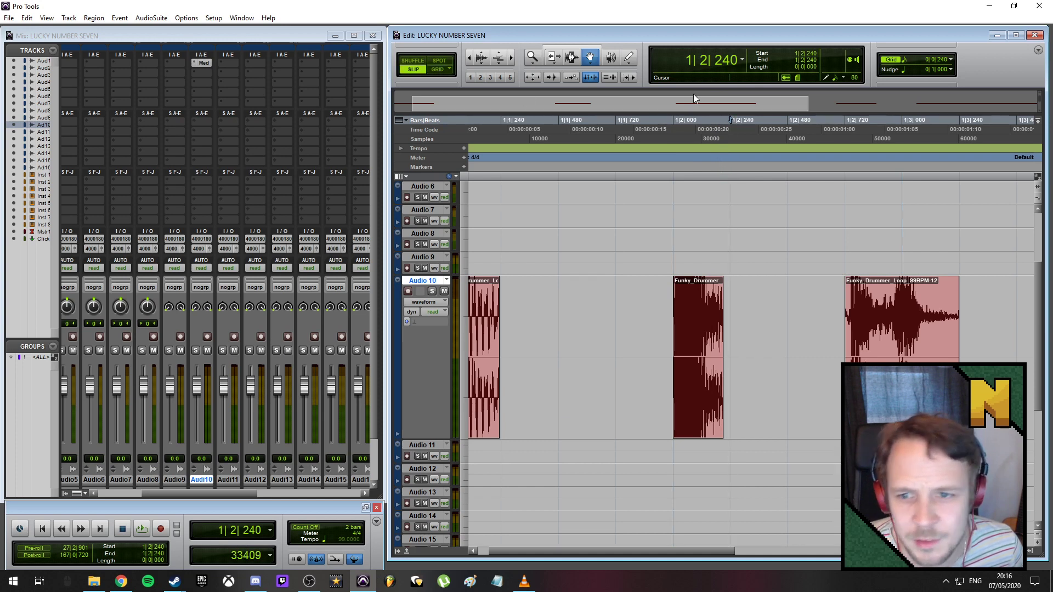
{"action": "left_click", "coordinate": [723, 120]}
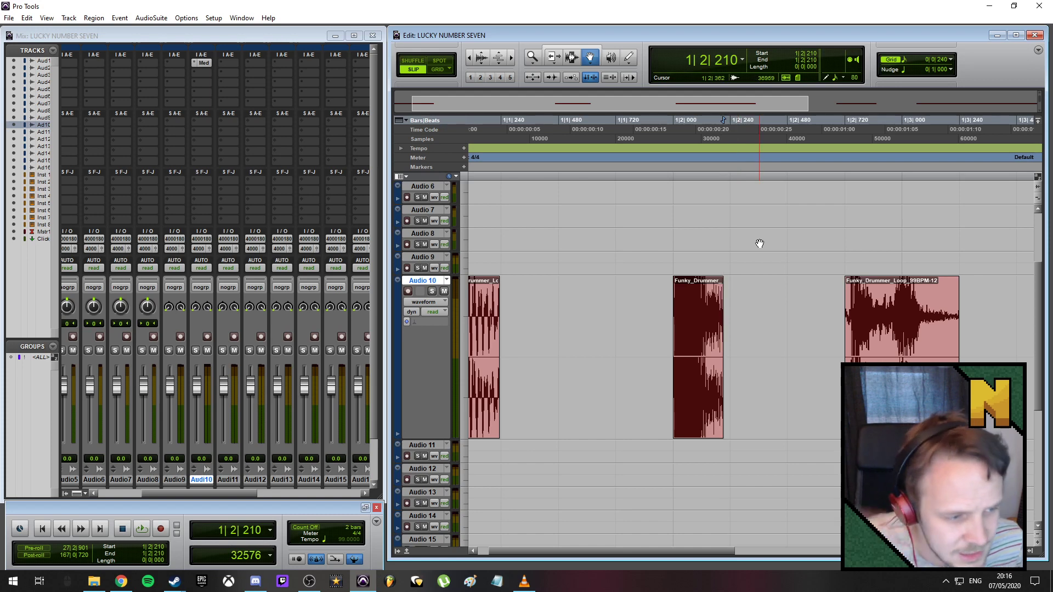
{"action": "scroll", "coordinate": [724, 437], "scroll_direction": "up", "scroll_amount": 4}
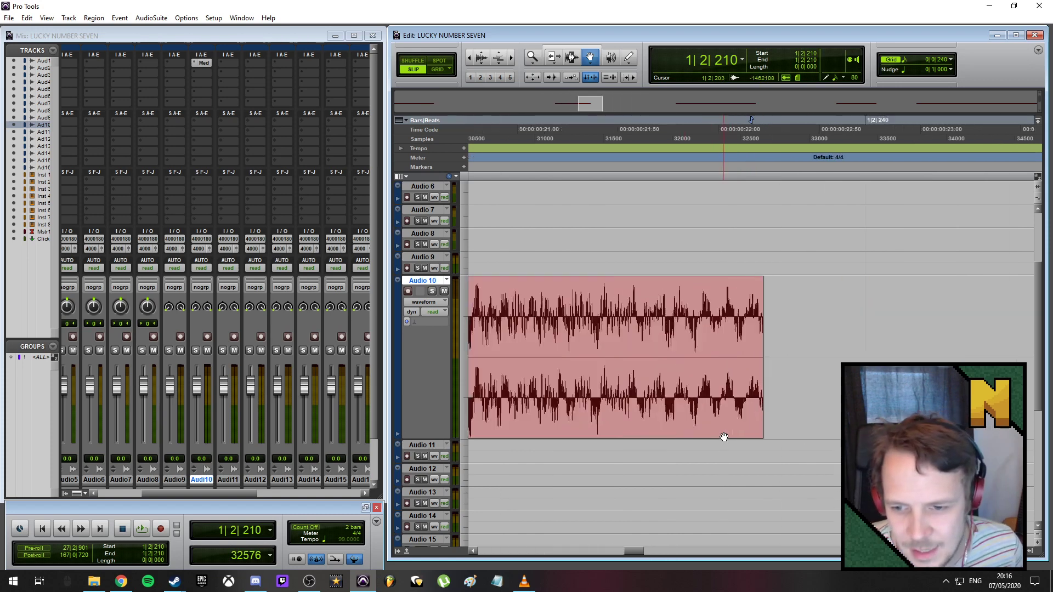
{"action": "scroll", "coordinate": [828, 431], "scroll_direction": "up", "scroll_amount": 2}
{"action": "scroll", "coordinate": [828, 431], "scroll_direction": "down", "scroll_amount": 1}
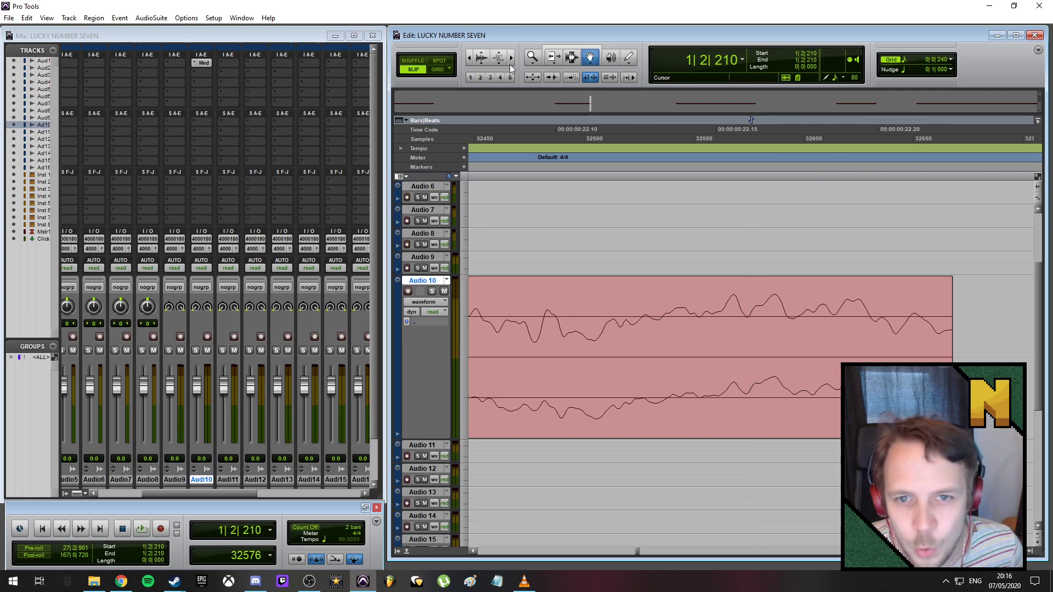
{"action": "left_click", "coordinate": [554, 58]}
{"action": "left_click", "coordinate": [945, 334]}
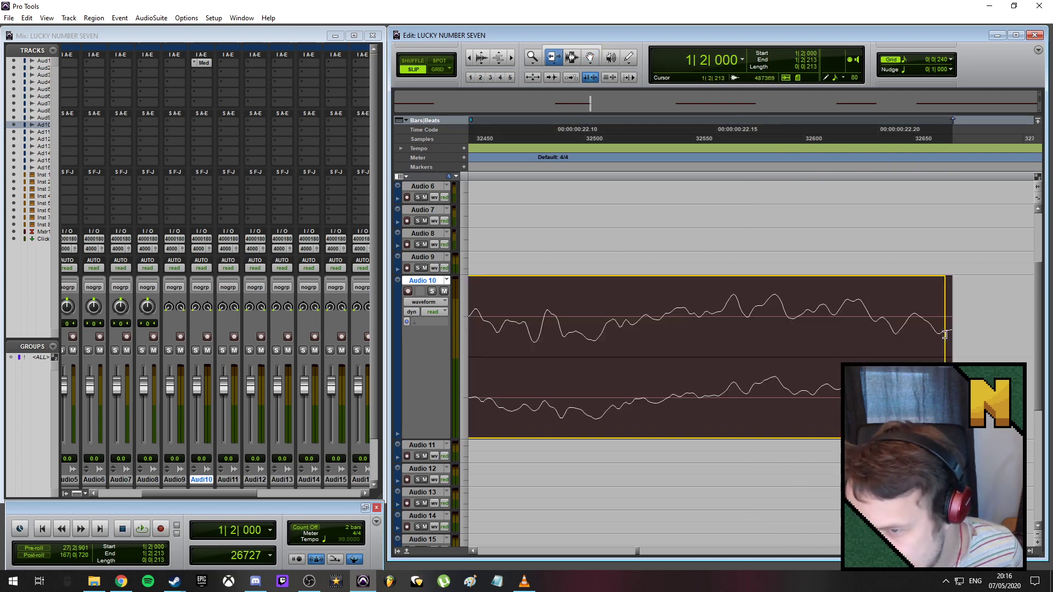
{"action": "left_click_drag", "start_coordinate": [945, 335], "coordinate": [881, 350]}
- Place the edit cursor at 1|2|749, just before the first hit in Audio 10's third slice
{"action": "key", "text": "r"}
{"action": "key", "text": "r"}
{"action": "key", "text": "r"}
{"action": "key", "text": "r"}
{"action": "key", "text": "r"}
{"action": "key", "text": "r"}
{"action": "key", "text": "r"}
{"action": "key", "text": "r"}
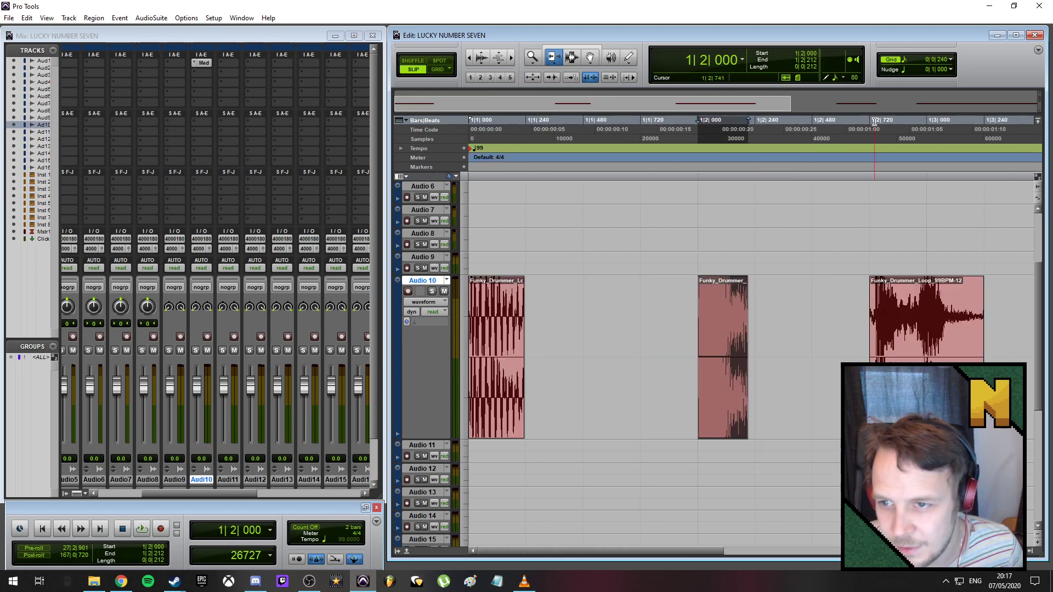
{"action": "left_click", "coordinate": [875, 120]}
{"action": "key", "text": "t"}
{"action": "key", "text": "t"}
{"action": "key", "text": "t"}
{"action": "key", "text": "t"}
{"action": "key", "text": "t"}
{"action": "key", "text": "t"}
{"action": "key", "text": "t"}
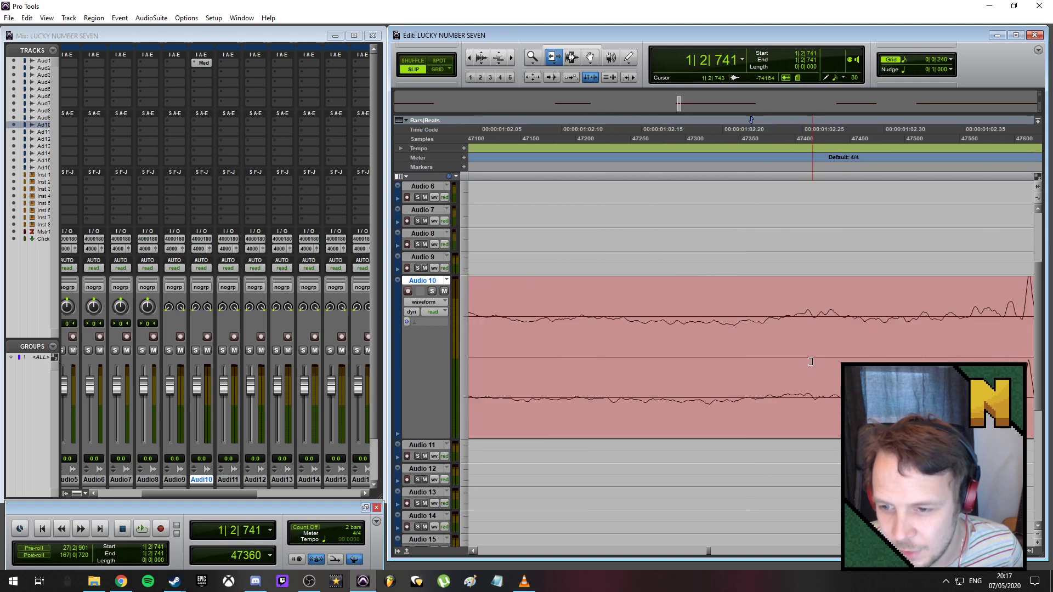
{"action": "key", "text": "r"}
{"action": "left_click", "coordinate": [868, 120]}
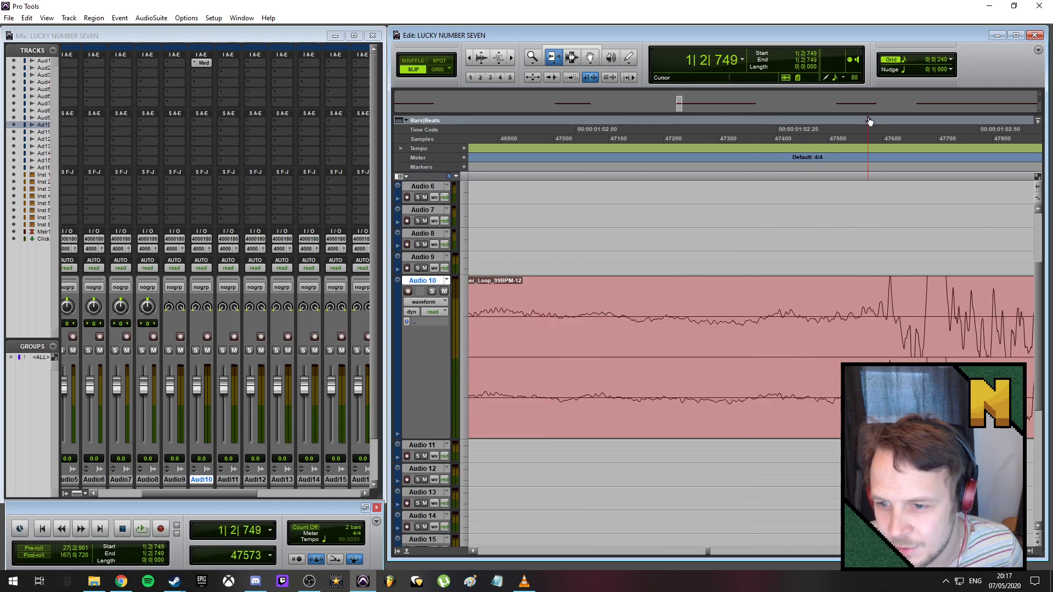
{"action": "left_click", "coordinate": [873, 121]}
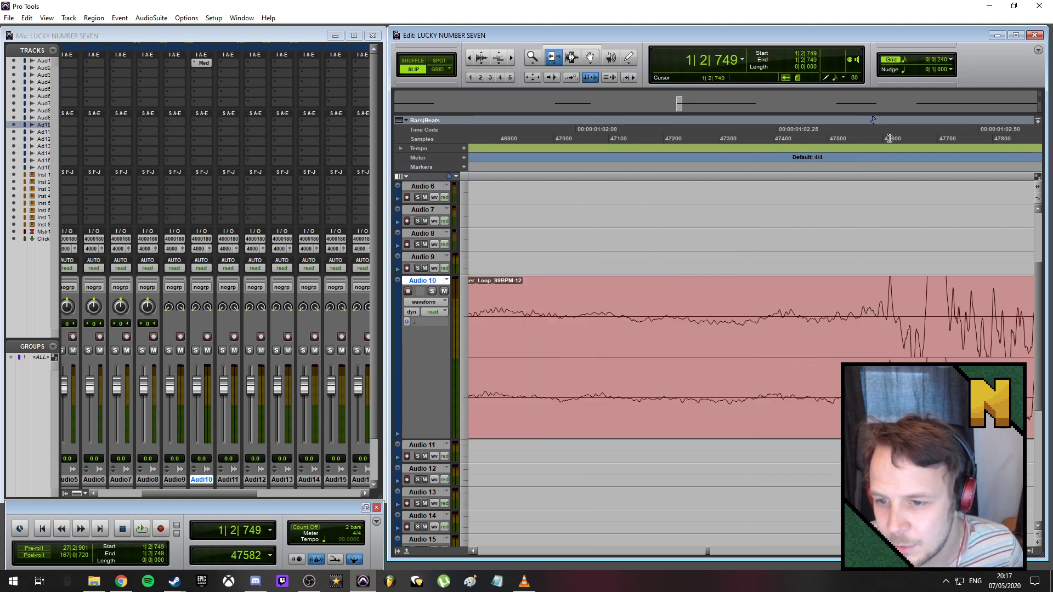
{"action": "key", "text": "t"}
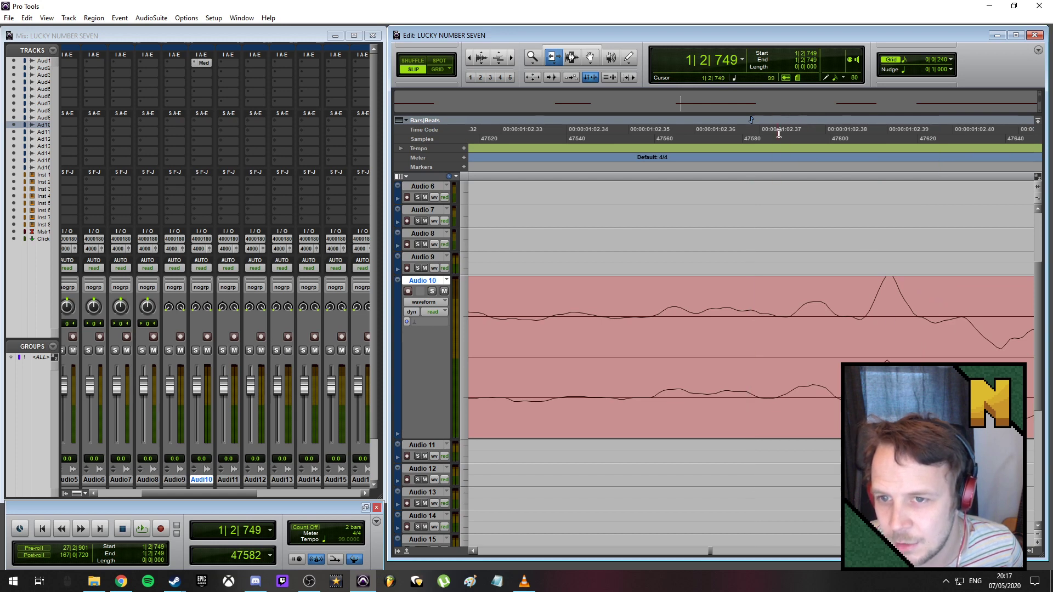
- Cut a sliver out of Audio 10's third slice at 1|2|749 and delete the lead-in before it
{"action": "left_click", "coordinate": [776, 120]}
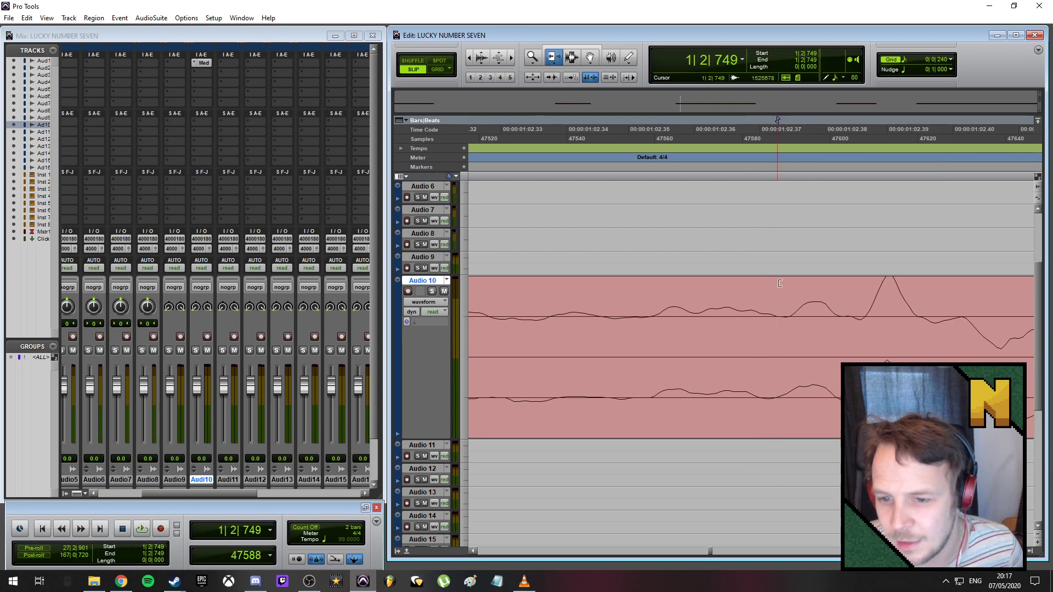
{"action": "left_click", "coordinate": [571, 58]}
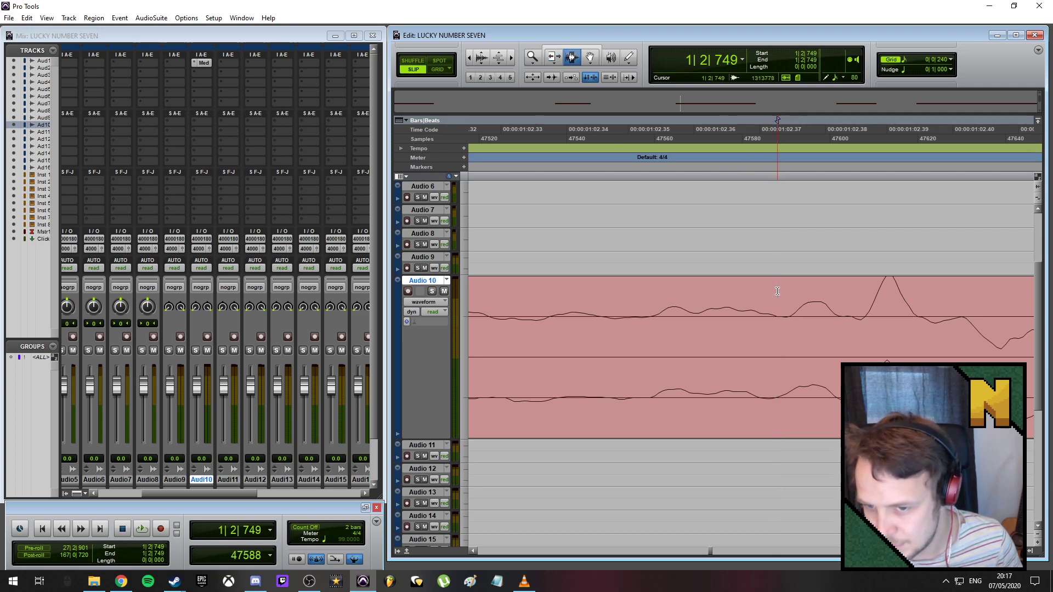
{"action": "left_click_drag", "start_coordinate": [777, 291], "coordinate": [757, 295]}
{"action": "key", "text": "BackSpace"}
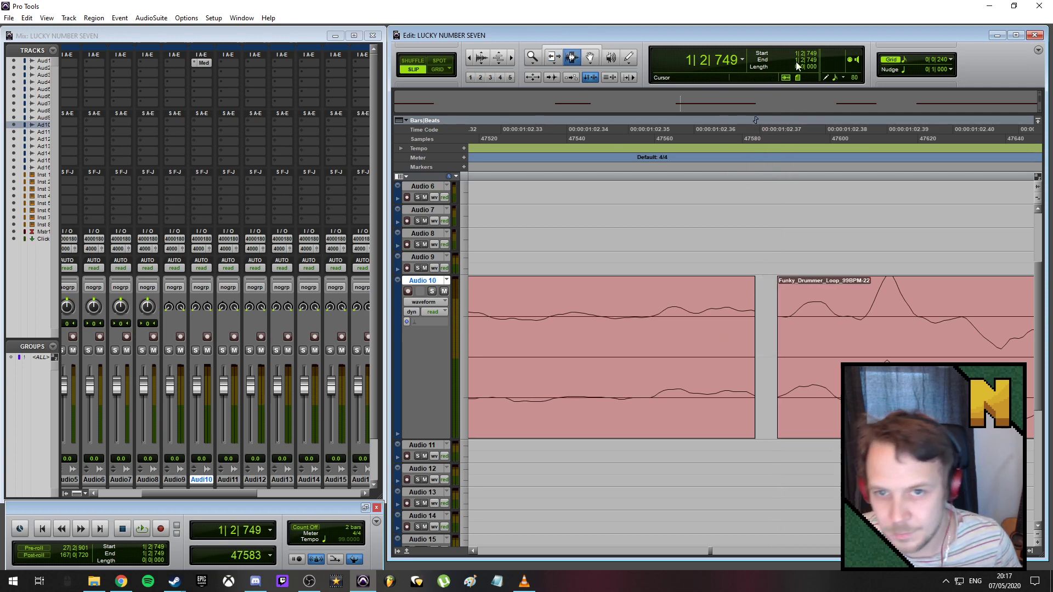
{"action": "left_click", "coordinate": [589, 57]}
{"action": "left_click", "coordinate": [637, 379]}
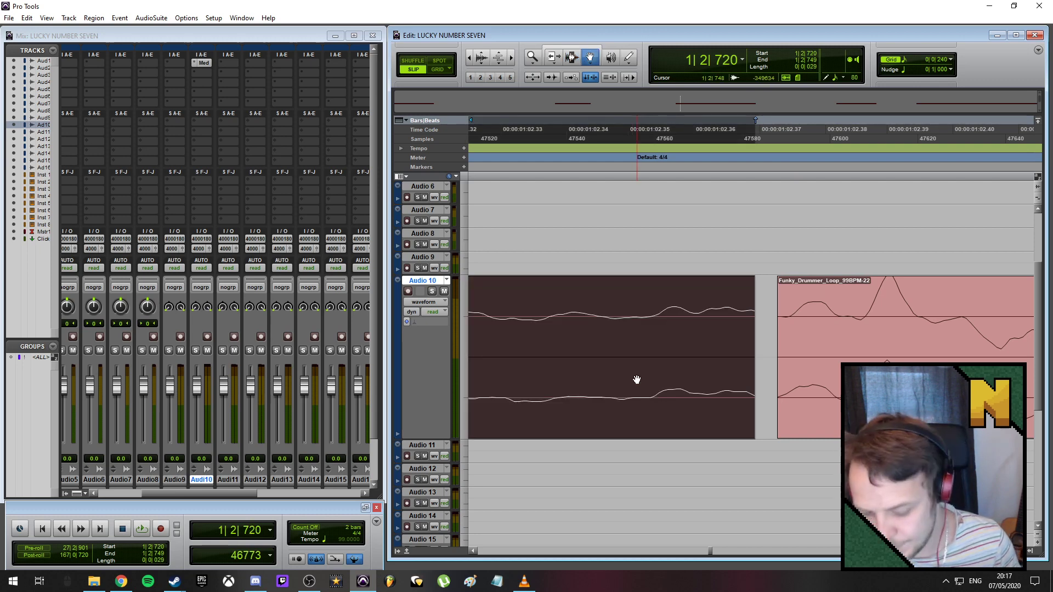
{"action": "key", "text": "Delete"}
- Trim the end of Audio 10's third slice at 1|3|240, removing the rising bit of waveform with the Selector tool
{"action": "scroll", "coordinate": [639, 379], "scroll_direction": "down", "scroll_amount": 7}
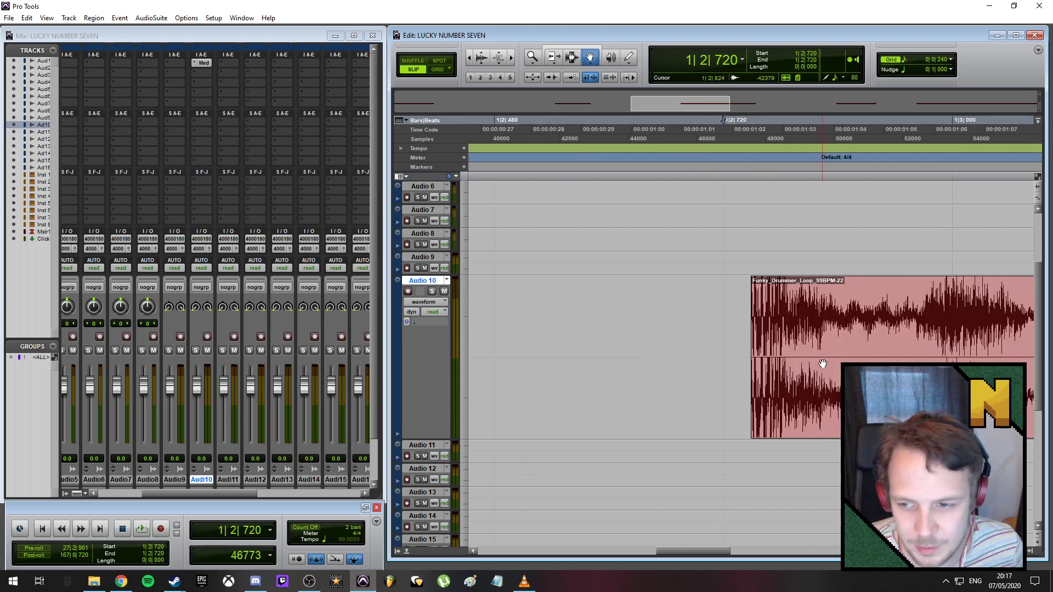
{"action": "scroll", "coordinate": [822, 364], "scroll_direction": "down", "scroll_amount": 3}
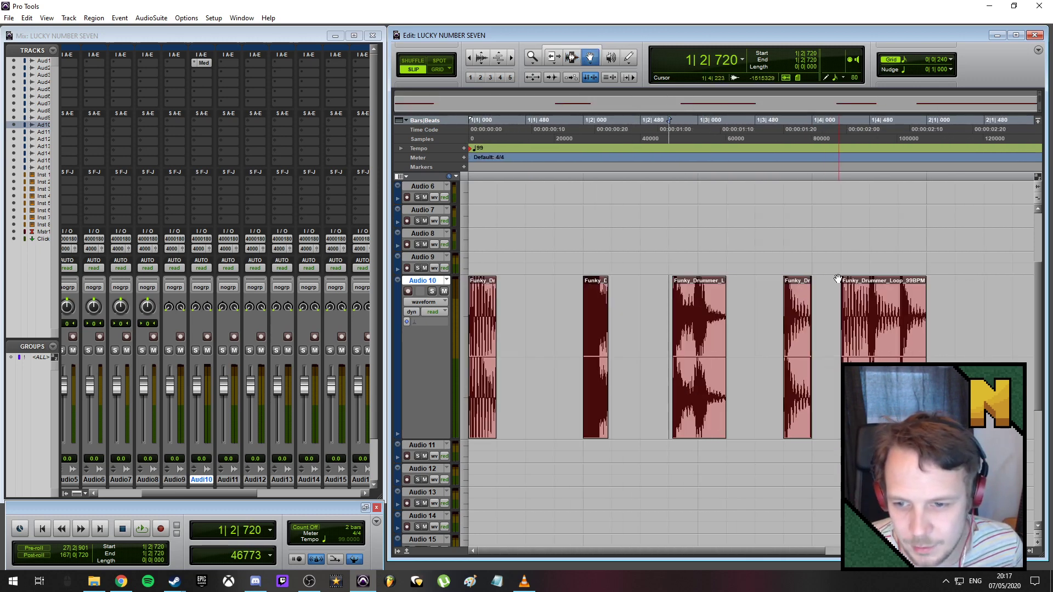
{"action": "left_click", "coordinate": [724, 120]}
{"action": "scroll", "coordinate": [757, 313], "scroll_direction": "up", "scroll_amount": 7}
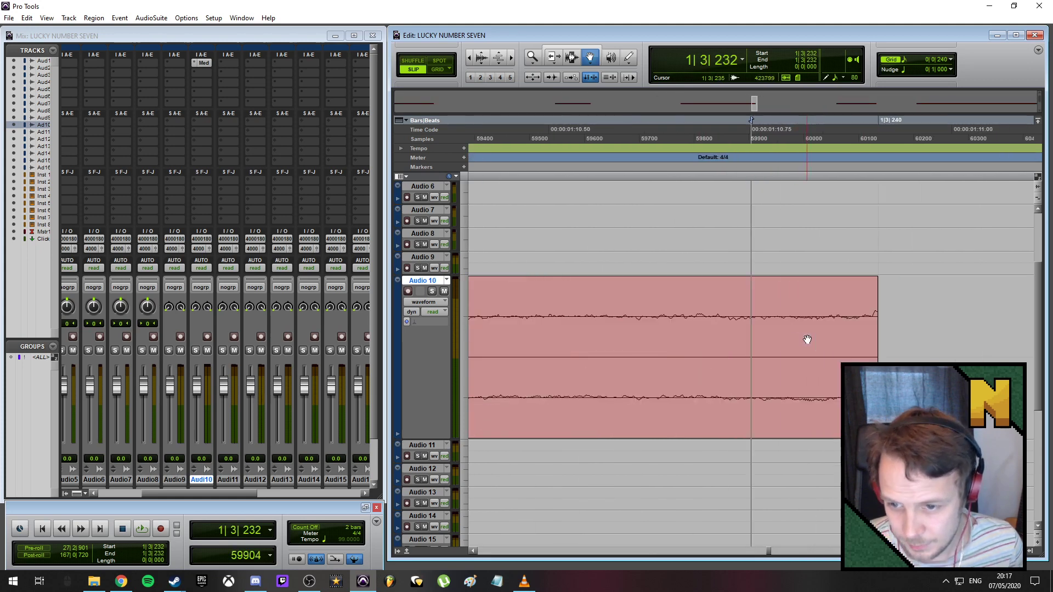
{"action": "left_click", "coordinate": [861, 122]}
{"action": "scroll", "coordinate": [866, 334], "scroll_direction": "up", "scroll_amount": 4}
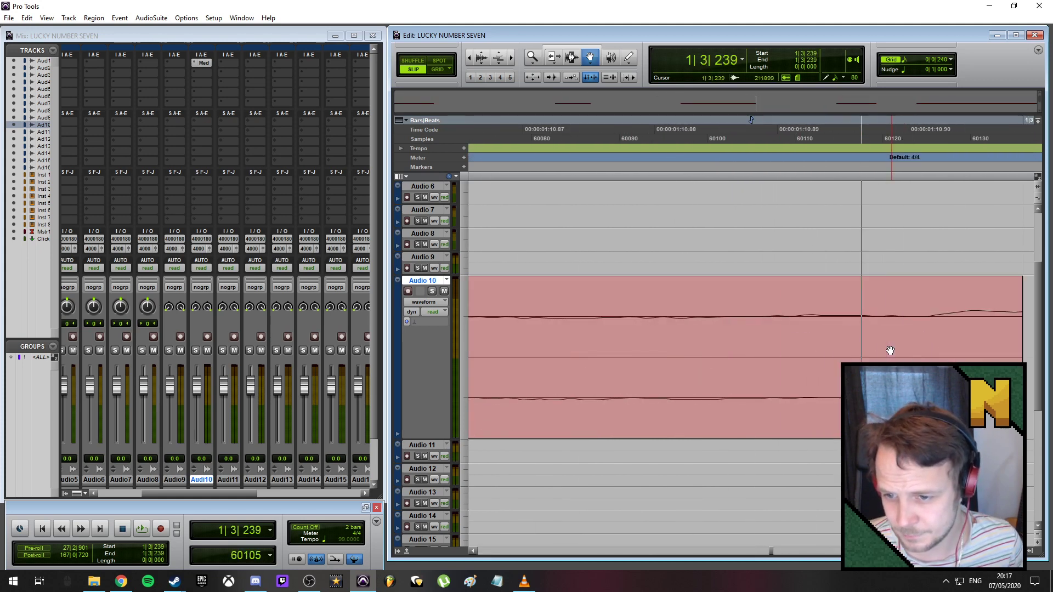
{"action": "left_click", "coordinate": [908, 121]}
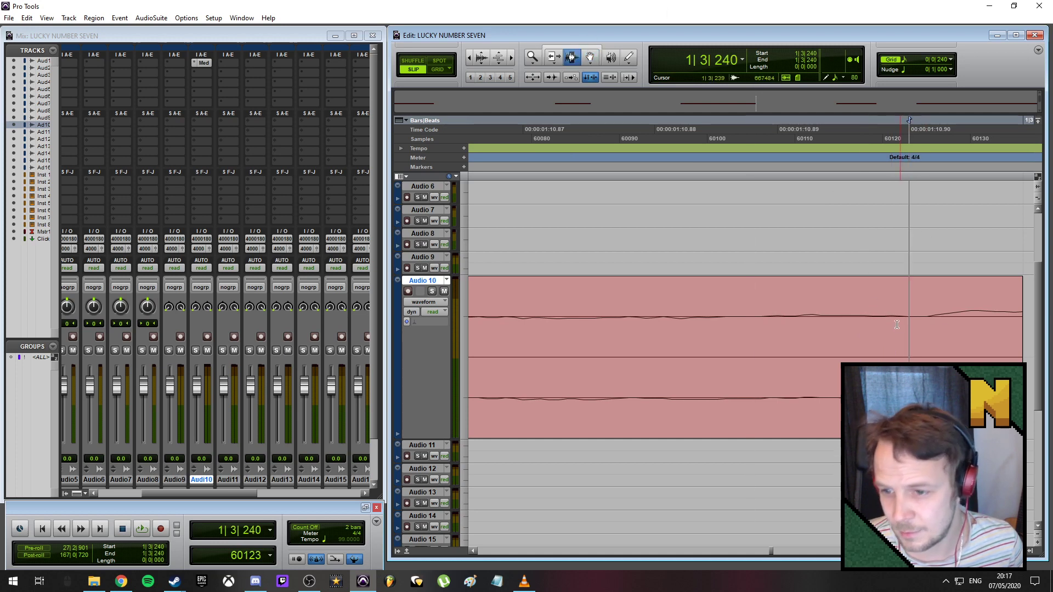
{"action": "left_click_drag", "start_coordinate": [917, 323], "coordinate": [1026, 318]}
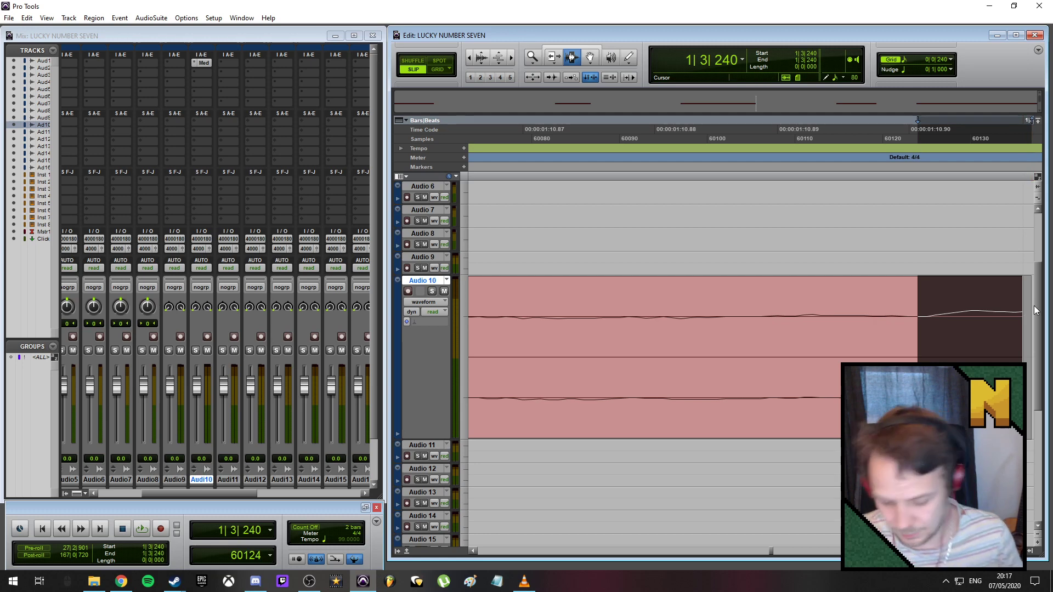
{"action": "key", "text": "Return"}
- Examine the trimmed end of Audio 10's third slice around 1|3|239
{"action": "scroll", "coordinate": [748, 371], "scroll_direction": "down", "scroll_amount": 12}
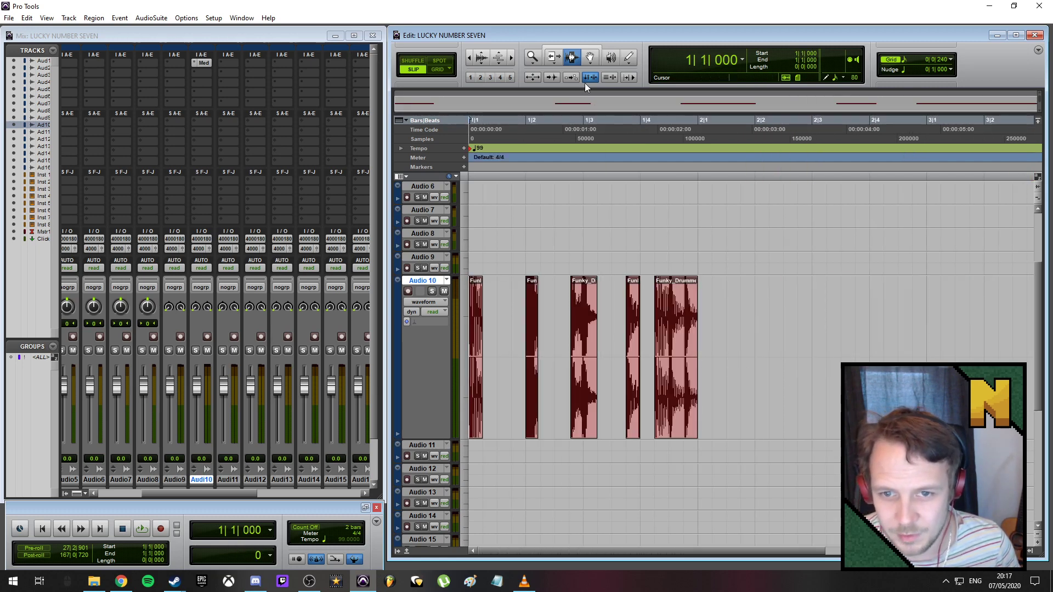
{"action": "left_click", "coordinate": [598, 356]}
{"action": "scroll", "coordinate": [694, 387], "scroll_direction": "up", "scroll_amount": 10}
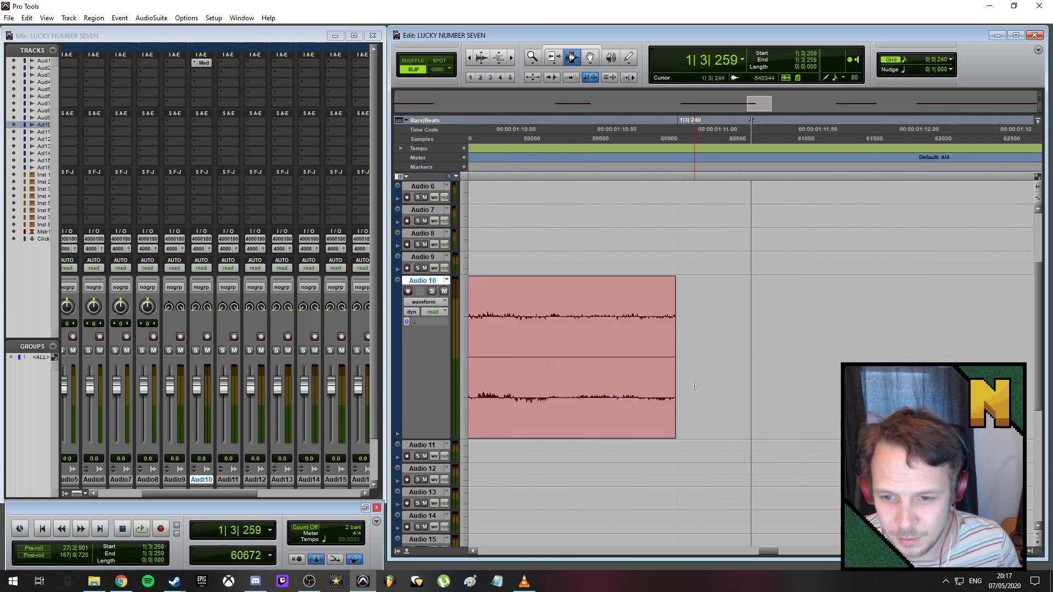
{"action": "scroll", "coordinate": [695, 387], "scroll_direction": "up", "scroll_amount": 1}
{"action": "left_click", "coordinate": [598, 223]}
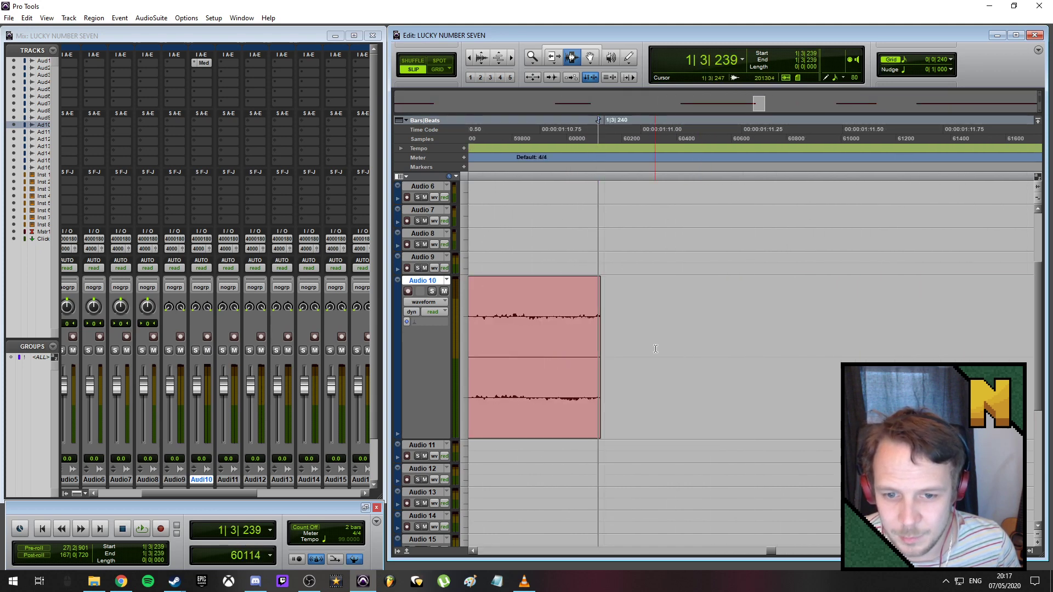
{"action": "scroll", "coordinate": [656, 349], "scroll_direction": "up", "scroll_amount": 5}
{"action": "scroll", "coordinate": [841, 365], "scroll_direction": "down", "scroll_amount": 12}
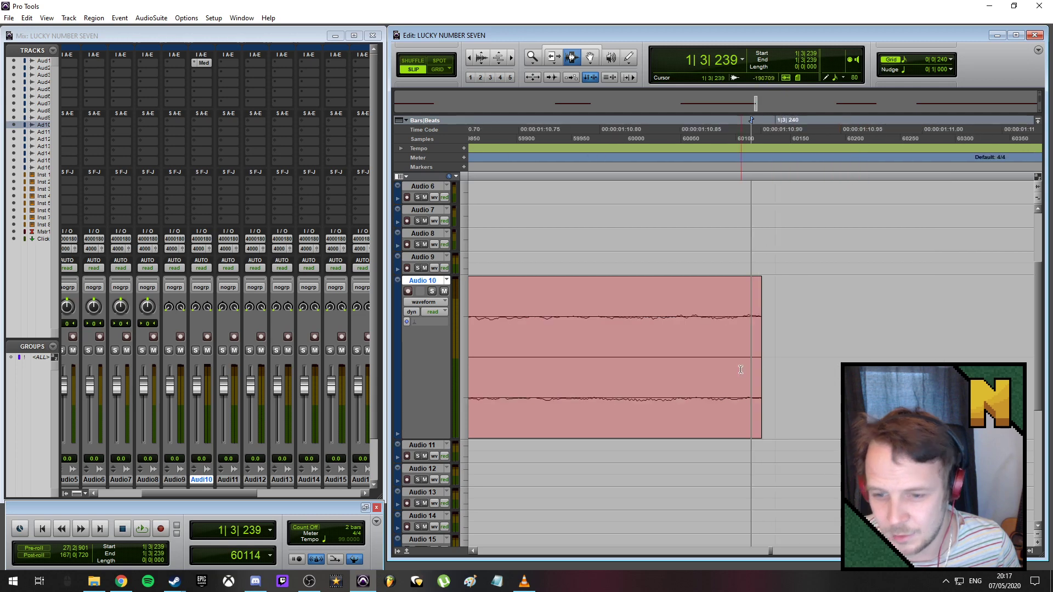
{"action": "scroll", "coordinate": [655, 340], "scroll_direction": "up", "scroll_amount": 1}
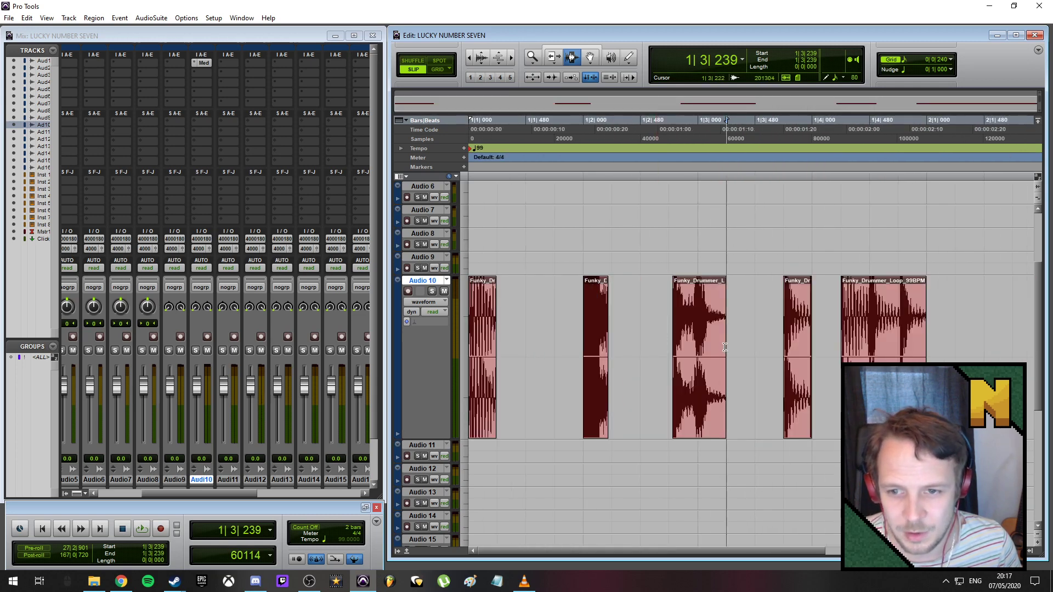
- In Grid mode, move the trimmed third slice on Audio 10 to start at 1|2|720 with the Grabber tool
{"action": "key", "text": "t"}
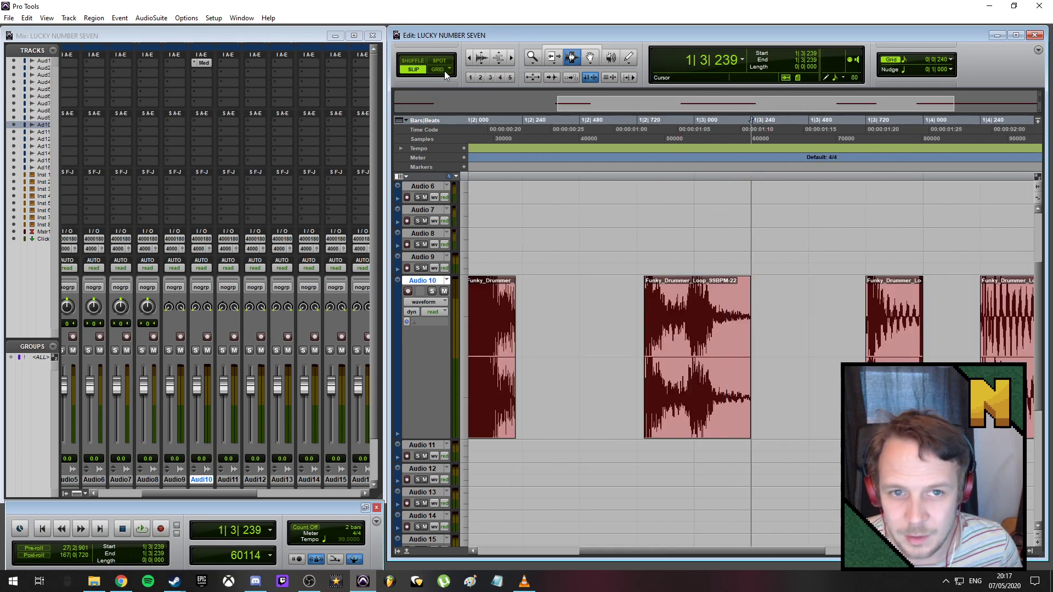
{"action": "key", "text": "F4"}
{"action": "key", "text": "F8"}
{"action": "left_click_drag", "start_coordinate": [677, 381], "coordinate": [670, 379]}
- In Slip mode, place the edit cursor at 1|3|729, just before the first hit in Audio 10's fourth slice
{"action": "left_click", "coordinate": [416, 70]}
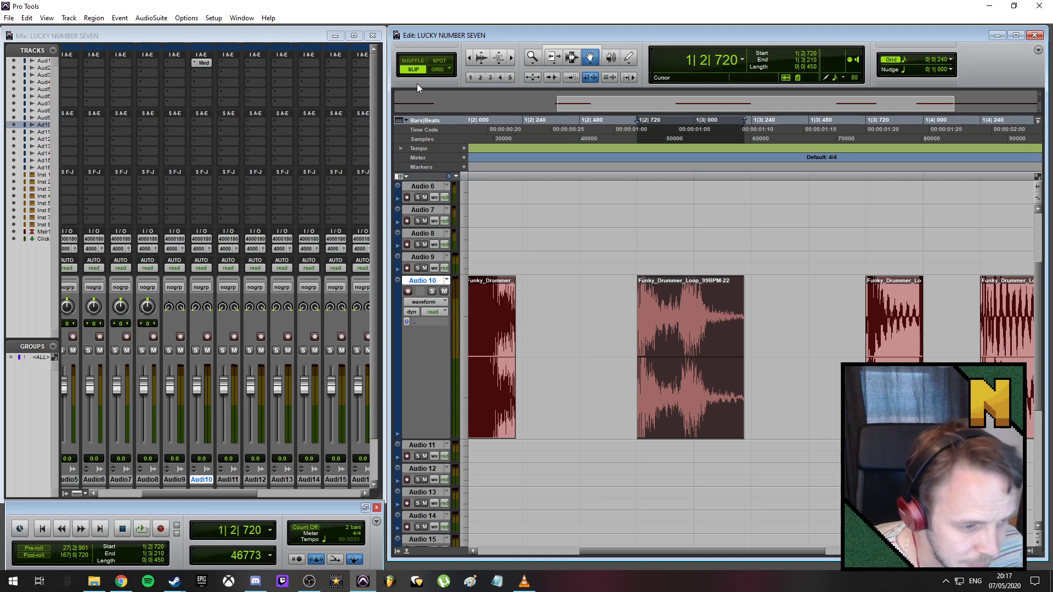
{"action": "left_click_drag", "start_coordinate": [690, 554], "coordinate": [787, 510]}
{"action": "scroll", "coordinate": [670, 334], "scroll_direction": "up", "scroll_amount": 2}
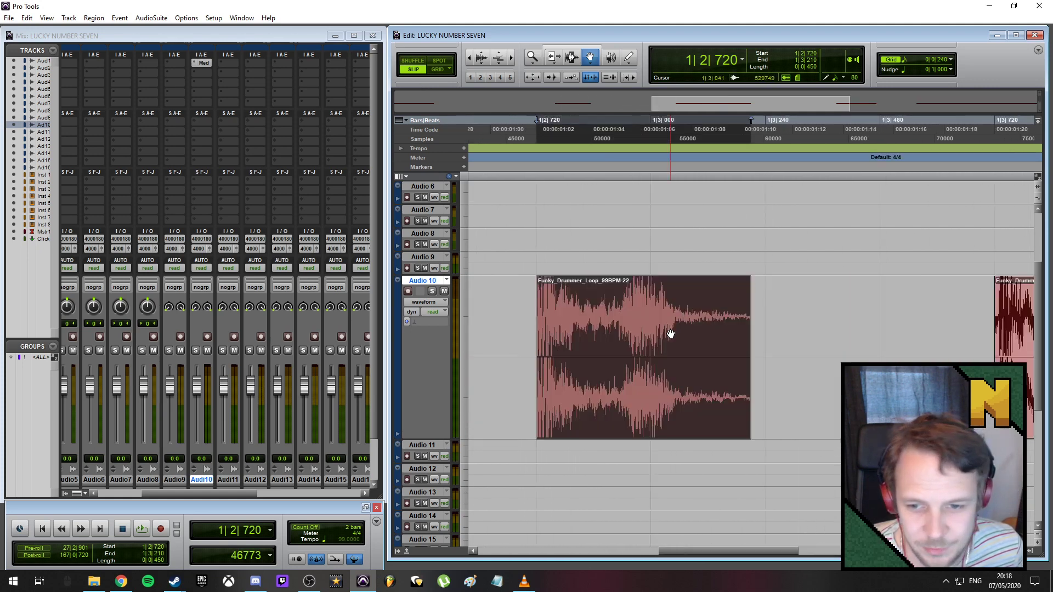
{"action": "scroll", "coordinate": [671, 341], "scroll_direction": "down", "scroll_amount": 3}
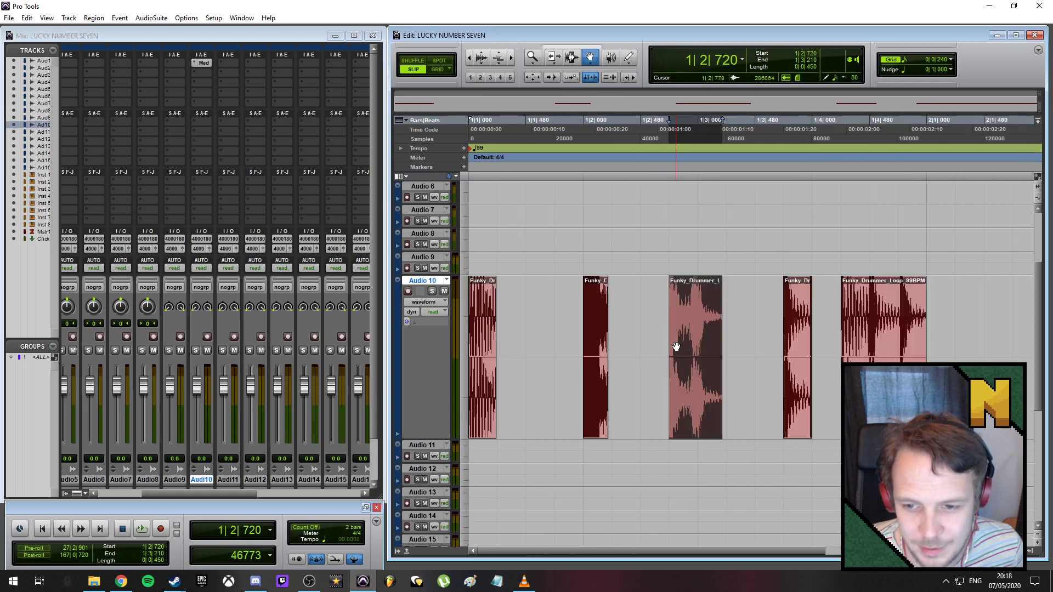
{"action": "left_click", "coordinate": [788, 124]}
{"action": "scroll", "coordinate": [761, 404], "scroll_direction": "up", "scroll_amount": 6}
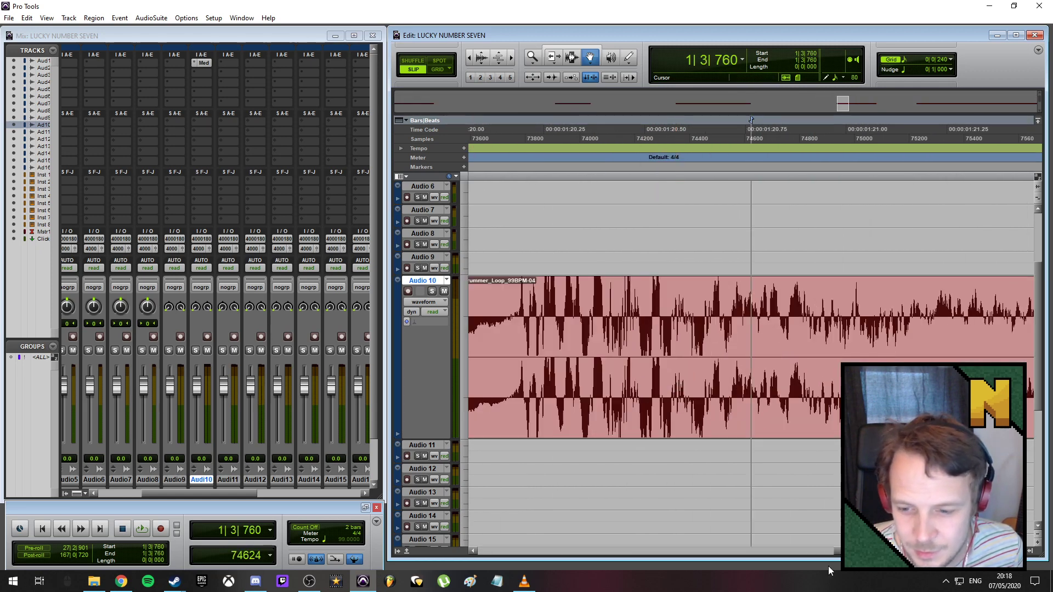
{"action": "left_click", "coordinate": [473, 551]}
{"action": "left_click", "coordinate": [473, 551]}
{"action": "left_click", "coordinate": [473, 551]}
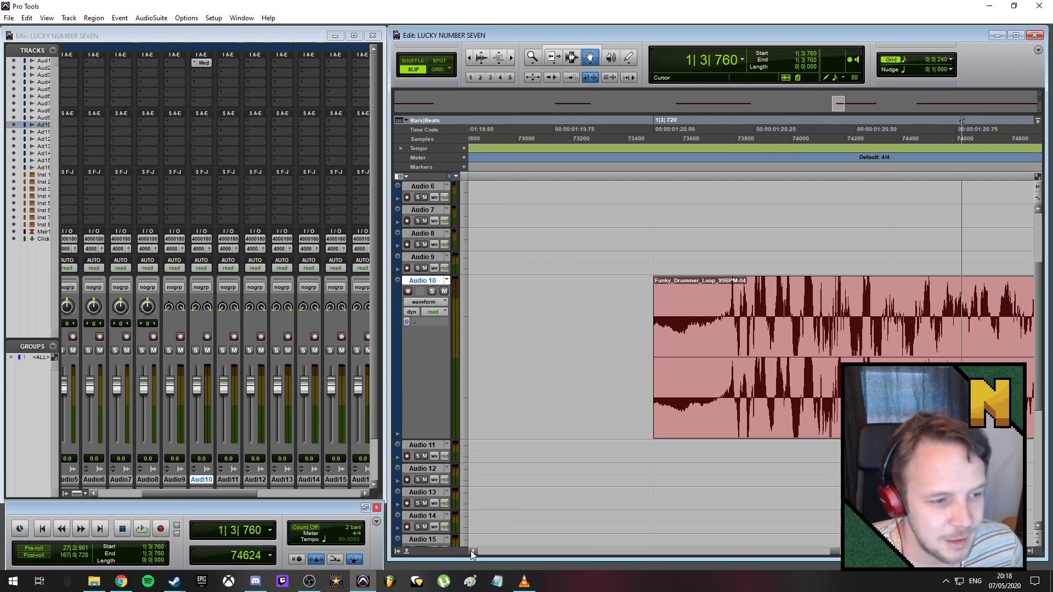
{"action": "left_click", "coordinate": [725, 120]}
{"action": "key", "text": "t"}
{"action": "key", "text": "t"}
{"action": "key", "text": "t"}
{"action": "key", "text": "t"}
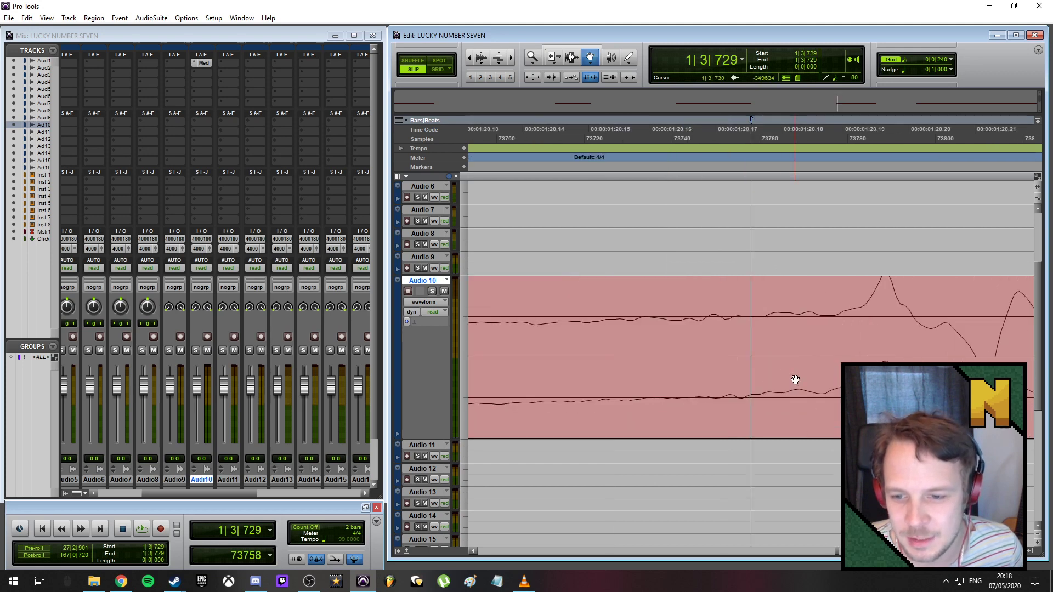
{"action": "key", "text": "t"}
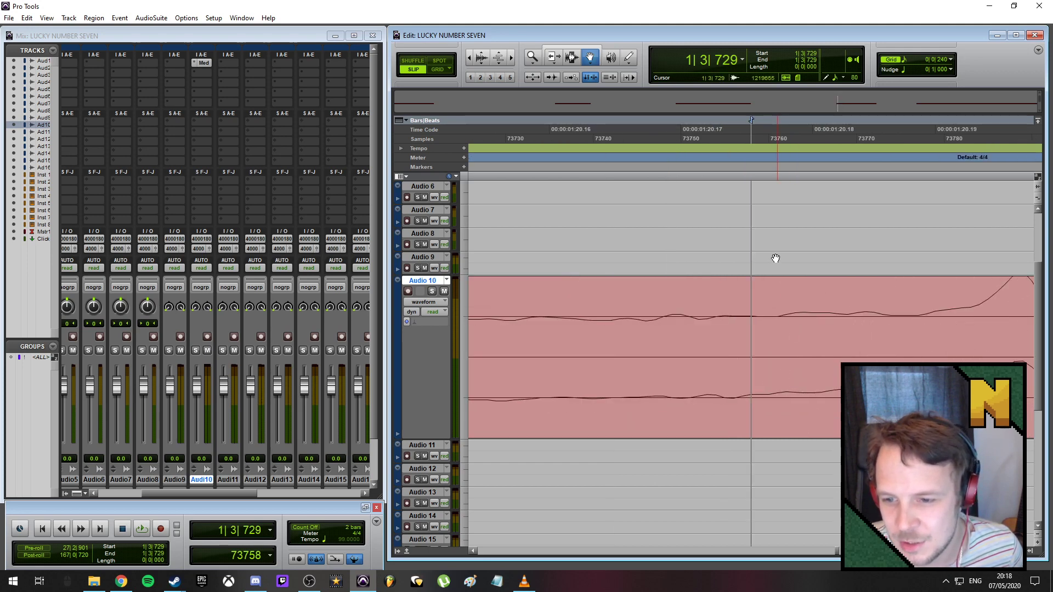
- Cut a sliver out of Audio 10's fourth slice at 1|3|729 and delete the lead-in before it
{"action": "left_click", "coordinate": [729, 120]}
{"action": "left_click_drag", "start_coordinate": [729, 121], "coordinate": [725, 120]}
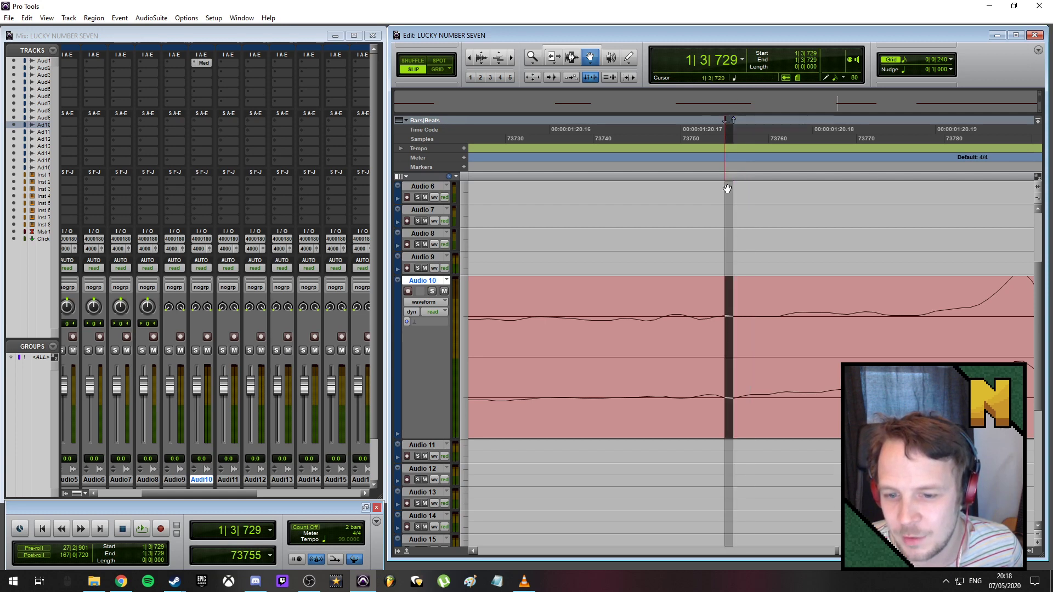
{"action": "key", "text": "Delete"}
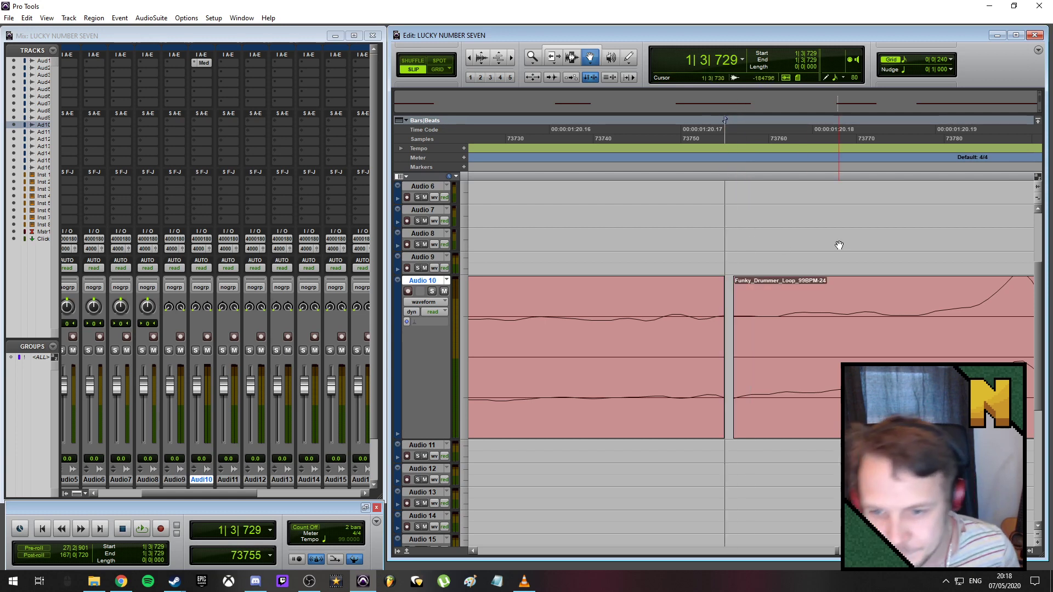
{"action": "scroll", "coordinate": [672, 332], "scroll_direction": "down", "scroll_amount": 4}
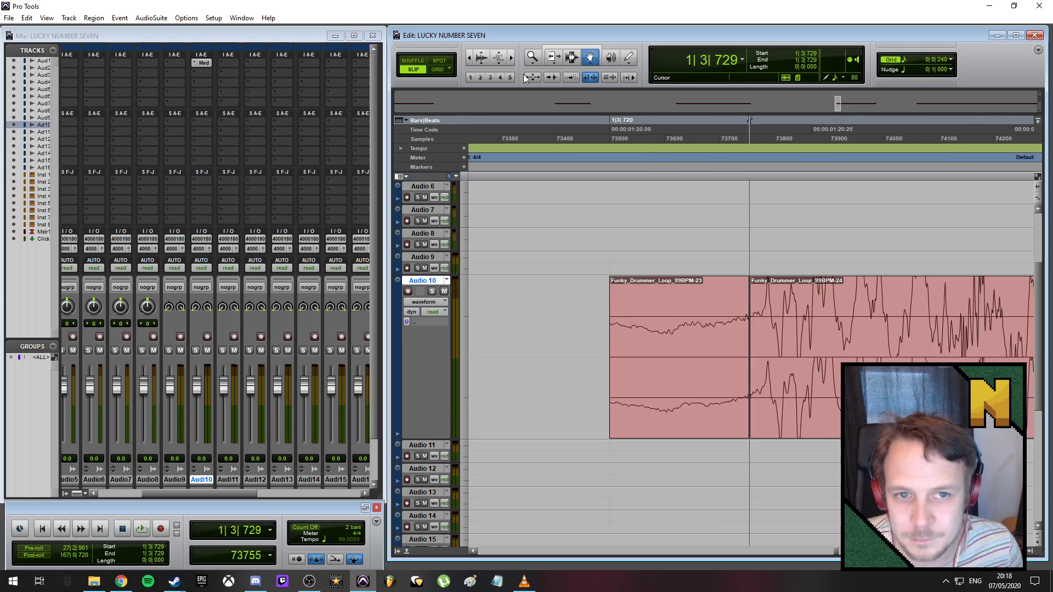
{"action": "left_click", "coordinate": [664, 404]}
{"action": "key", "text": "Delete"}
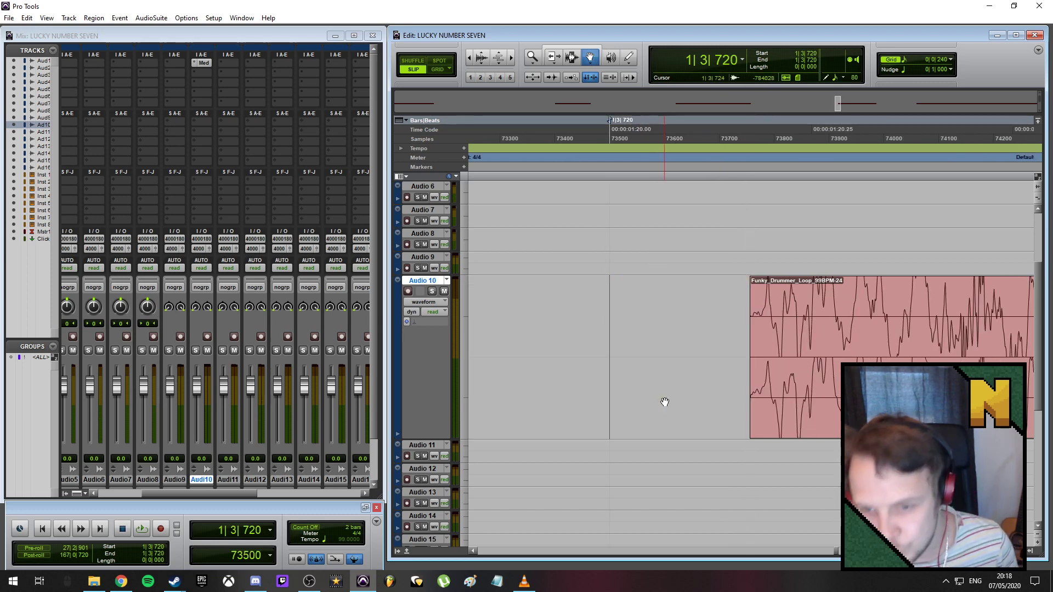
- In Grid mode, move the trimmed fourth slice on Audio 10 to start at 1|3|720
{"action": "left_click", "coordinate": [443, 70]}
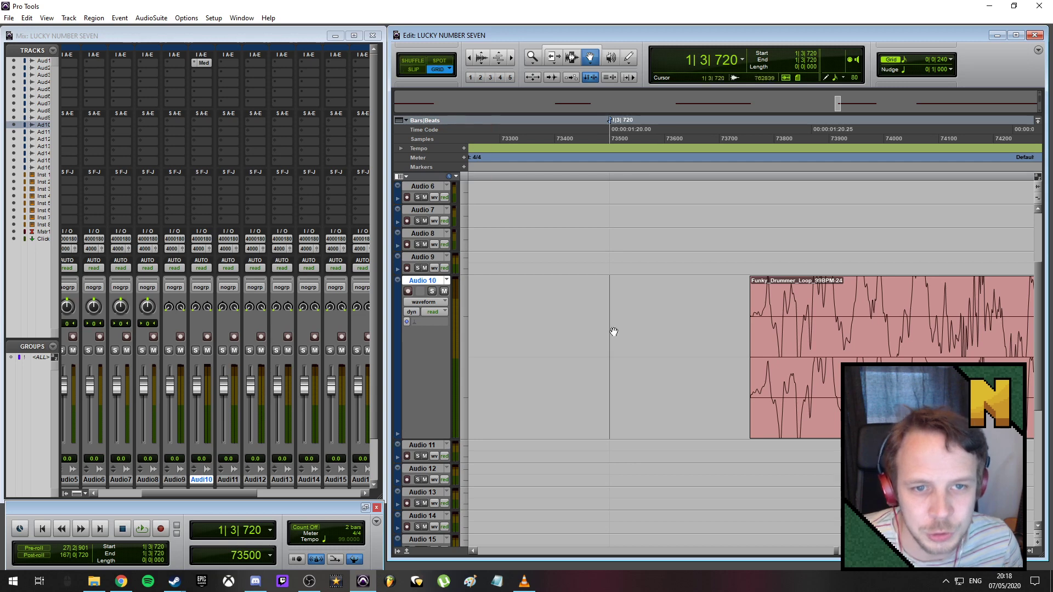
{"action": "left_click", "coordinate": [748, 338], "text": "shift"}
{"action": "left_click_drag", "start_coordinate": [703, 339], "coordinate": [703, 338]}
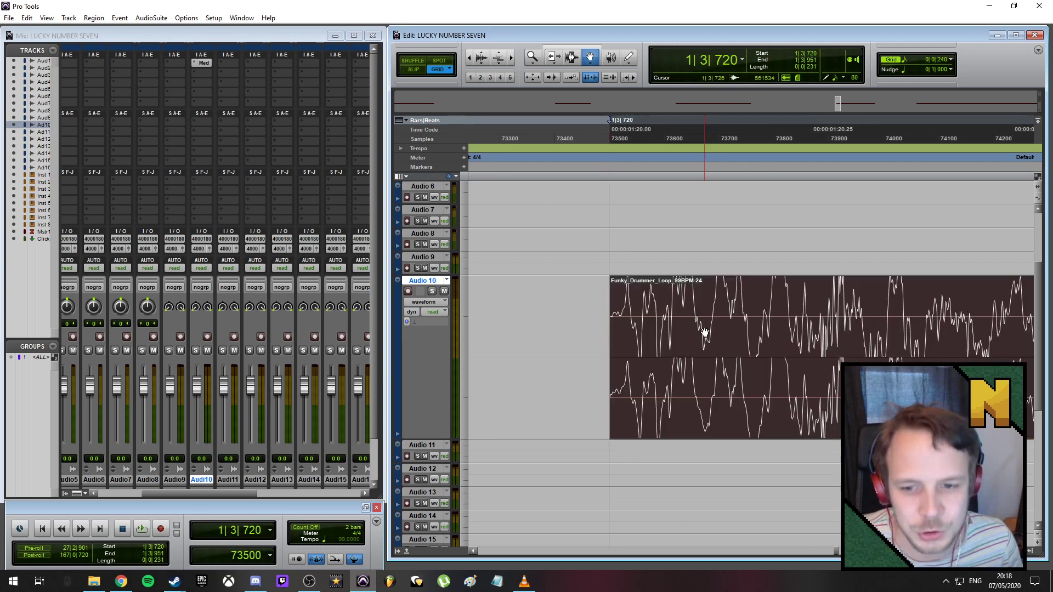
- In Slip mode, place the edit cursor at 1|3|935, just before the stray hit at the end of Audio 10's fourth slice
{"action": "scroll", "coordinate": [708, 339], "scroll_direction": "down", "scroll_amount": 5}
{"action": "left_click", "coordinate": [831, 228]}
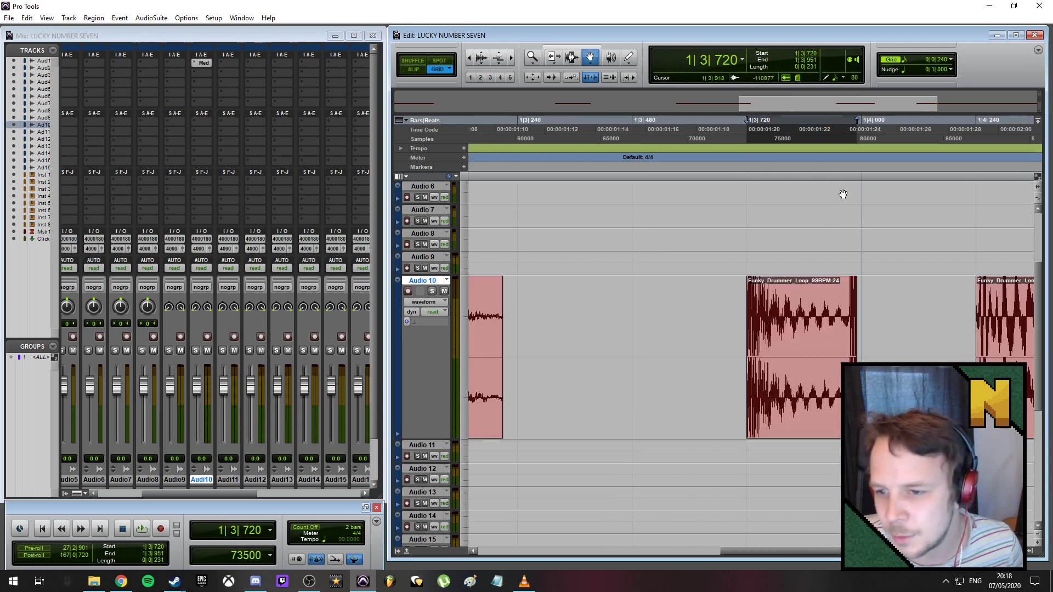
{"action": "left_click", "coordinate": [849, 121]}
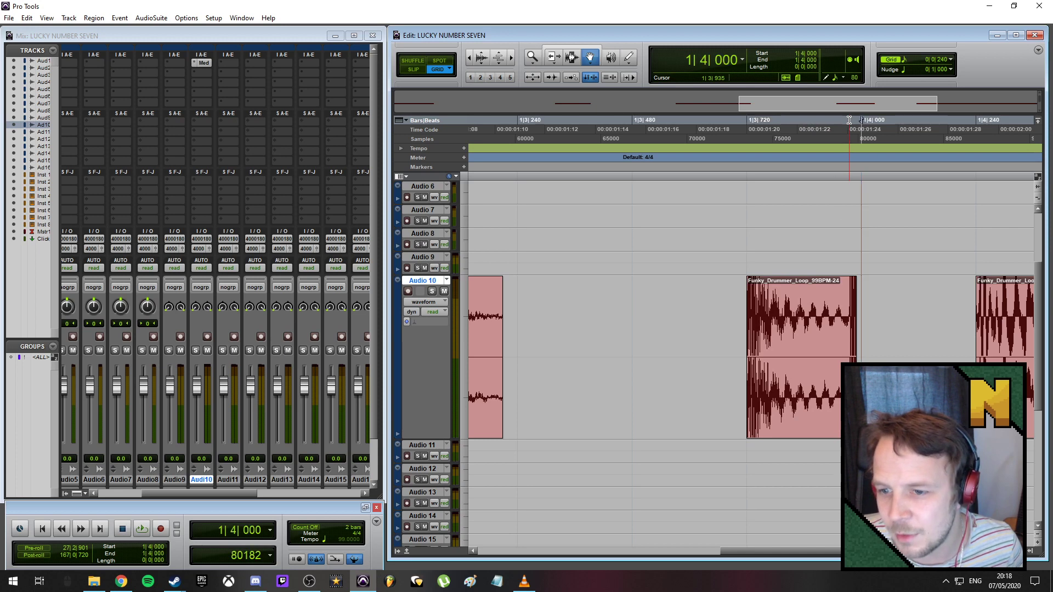
{"action": "left_click", "coordinate": [413, 70]}
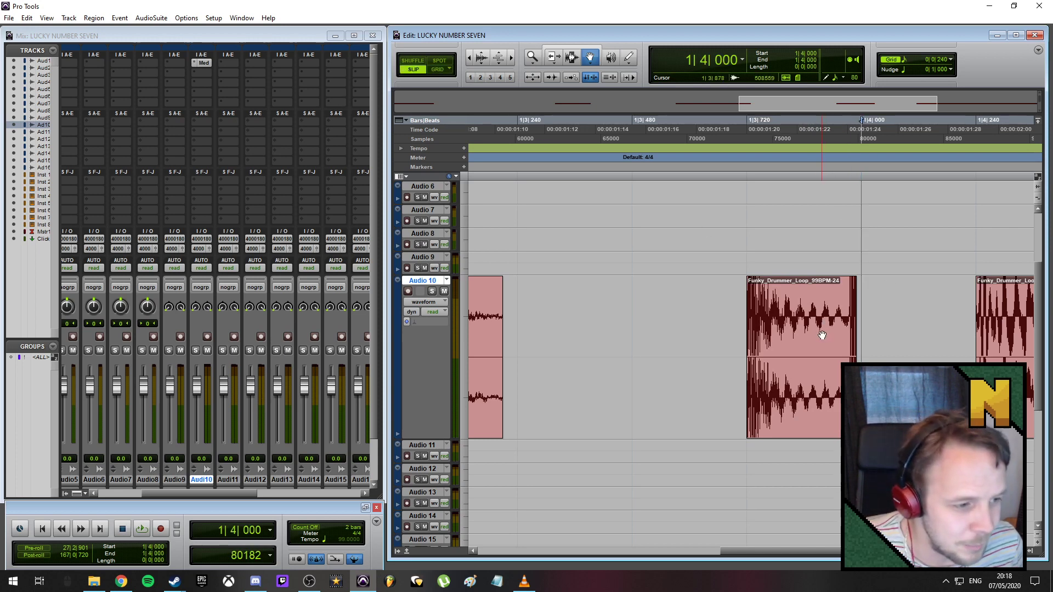
{"action": "left_click", "coordinate": [852, 120]}
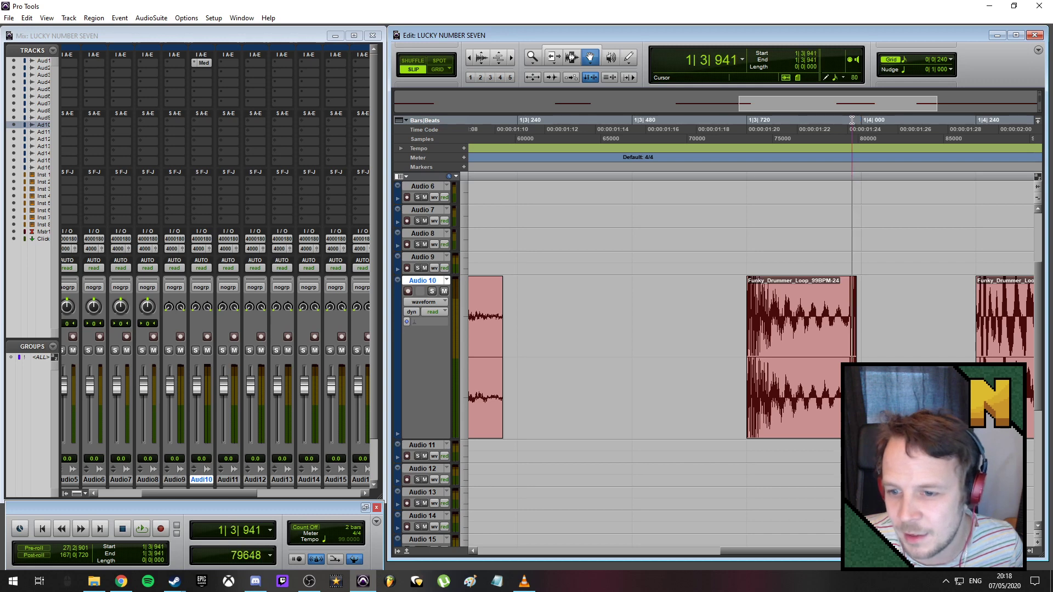
{"action": "left_click", "coordinate": [849, 120]}
{"action": "scroll", "coordinate": [900, 352], "scroll_direction": "up", "scroll_amount": 5}
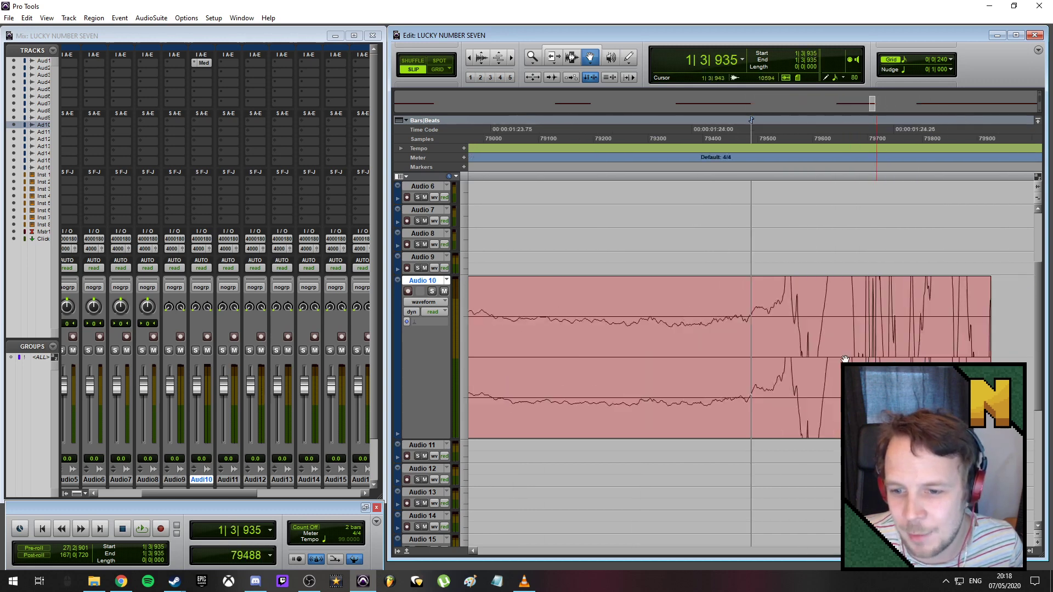
{"action": "scroll", "coordinate": [867, 352], "scroll_direction": "down", "scroll_amount": 2}
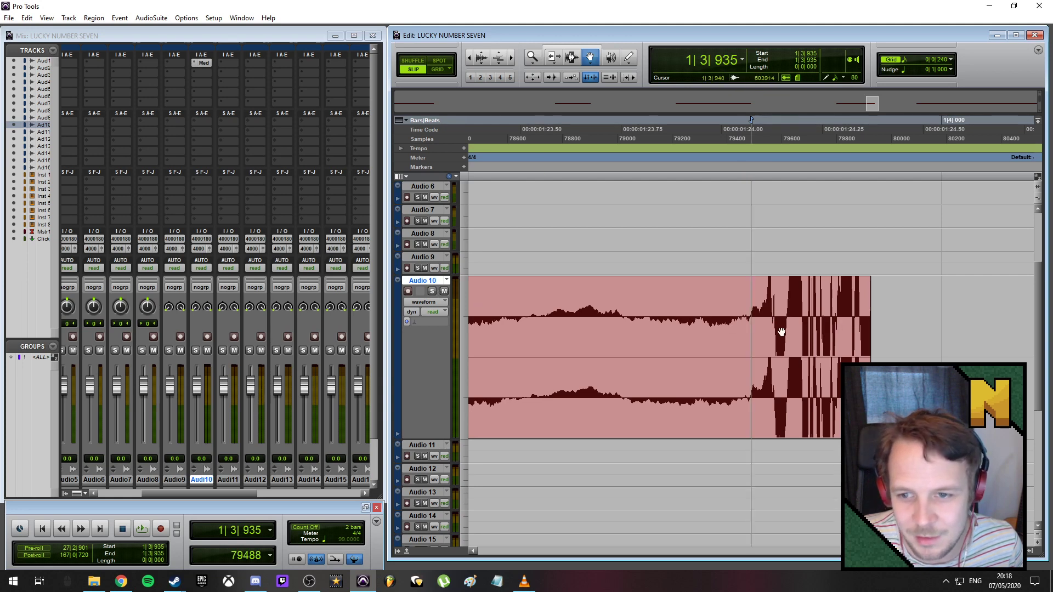
- Cut a short sliver out of Audio 10's fourth slice at 1|3|935, just before the stray end hit
{"action": "key", "text": "space"}
{"action": "key", "text": "space"}
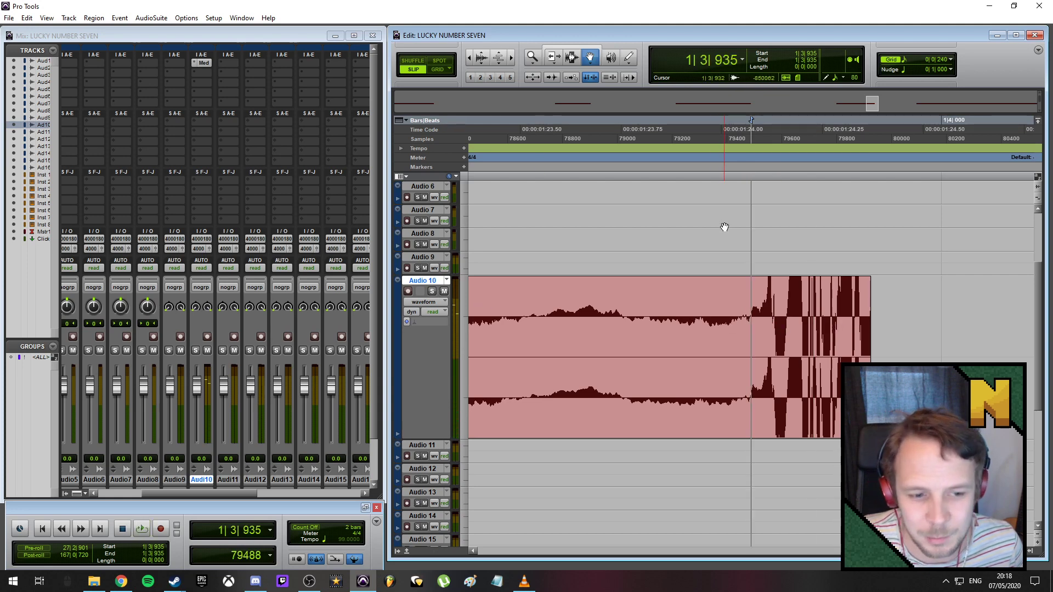
{"action": "scroll", "coordinate": [804, 269], "scroll_direction": "up", "scroll_amount": 3}
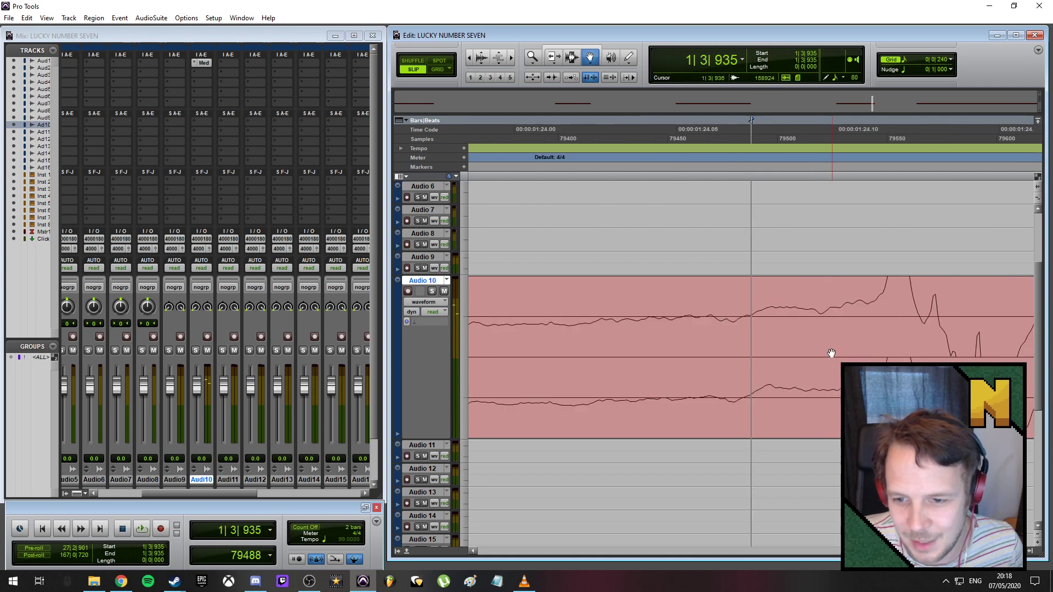
{"action": "scroll", "coordinate": [748, 345], "scroll_direction": "up", "scroll_amount": 1}
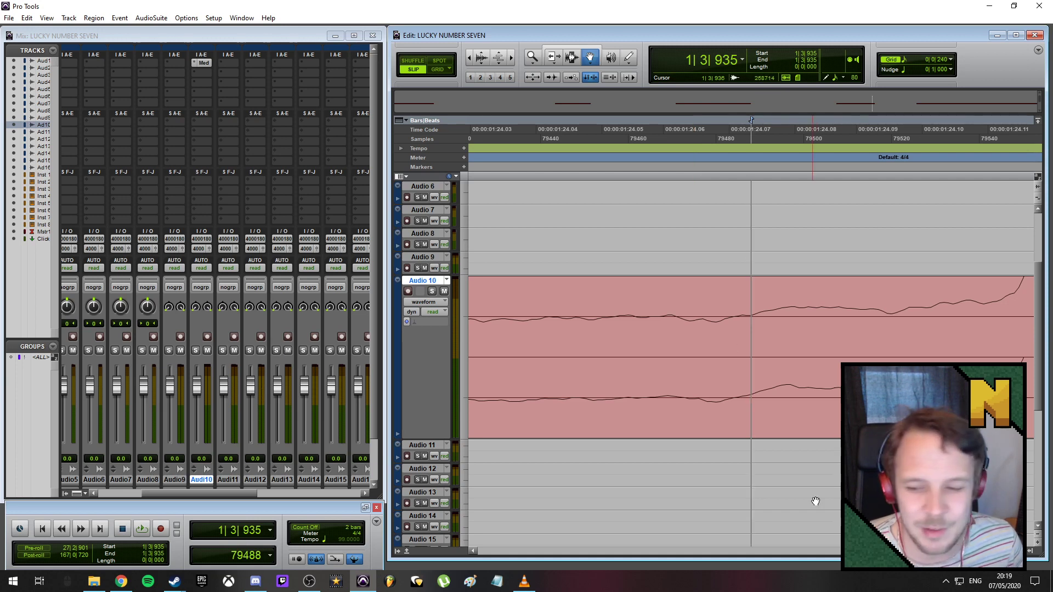
{"action": "left_click", "coordinate": [1005, 552]}
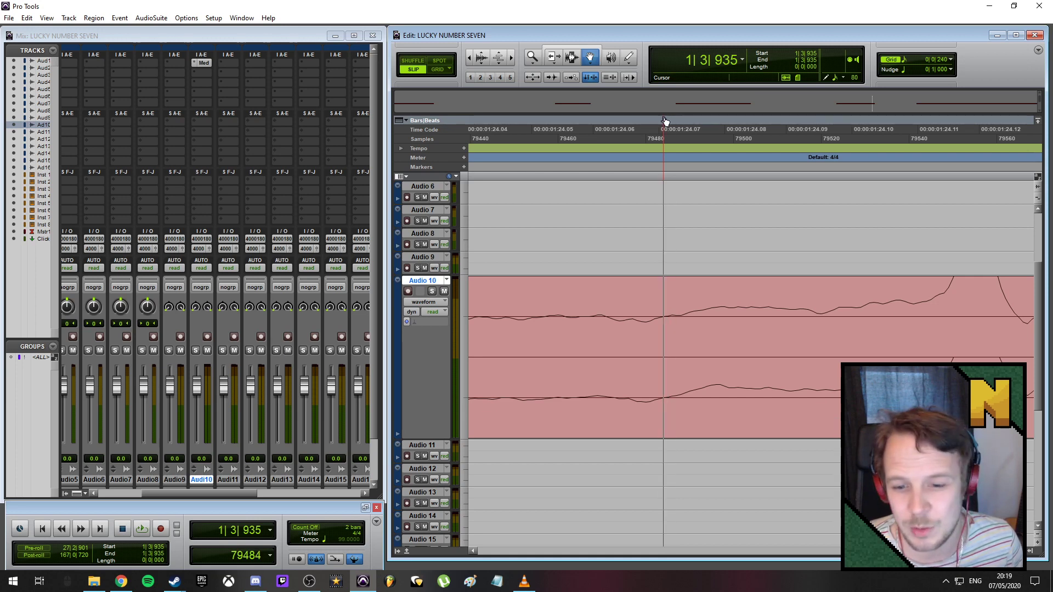
{"action": "left_click", "coordinate": [573, 56]}
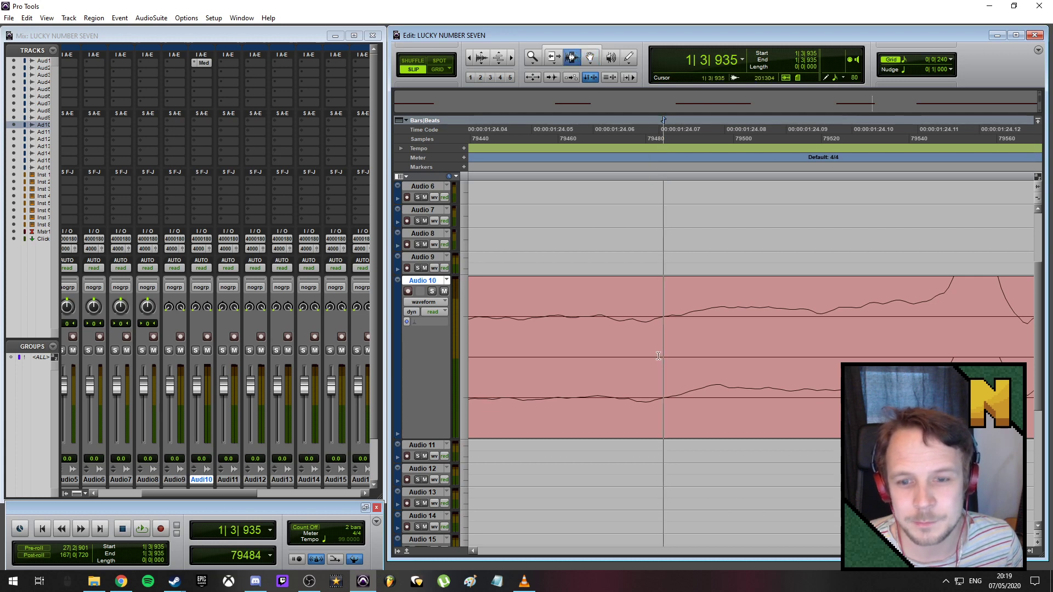
{"action": "left_click_drag", "start_coordinate": [663, 326], "coordinate": [692, 326]}
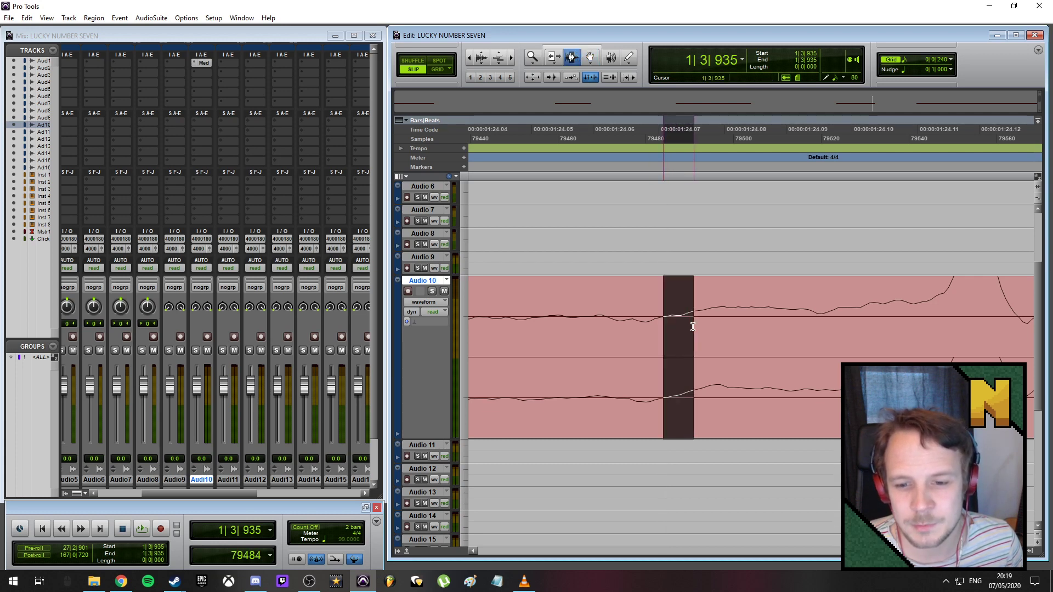
{"action": "key", "text": "Delete"}
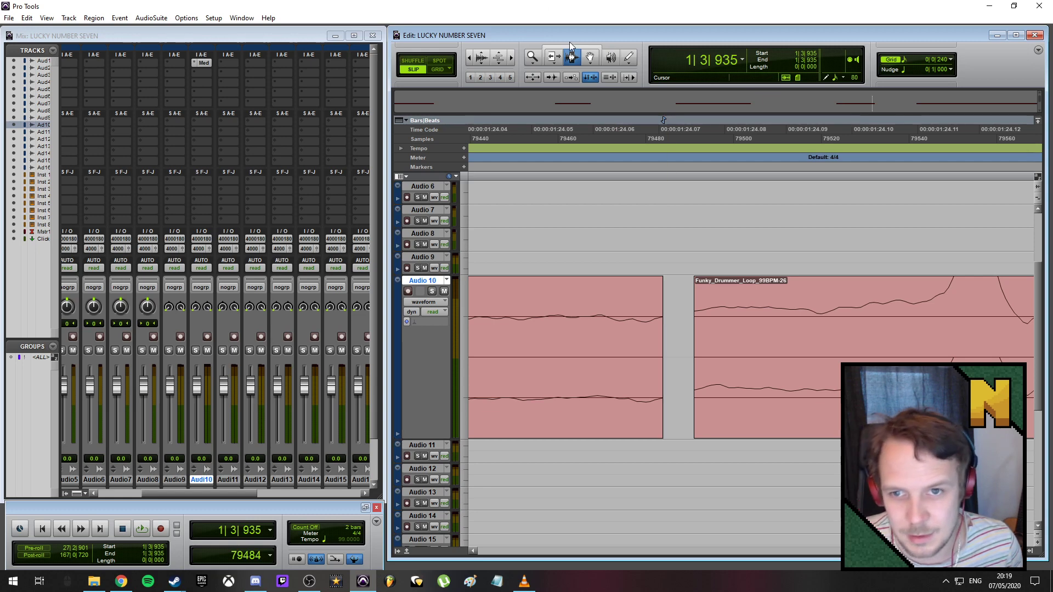
- Delete the leftover stray-hit piece at the end of Audio 10's fourth slice and check the cut edge up close
{"action": "left_click", "coordinate": [587, 59]}
{"action": "scroll", "coordinate": [741, 341], "scroll_direction": "down", "scroll_amount": 5}
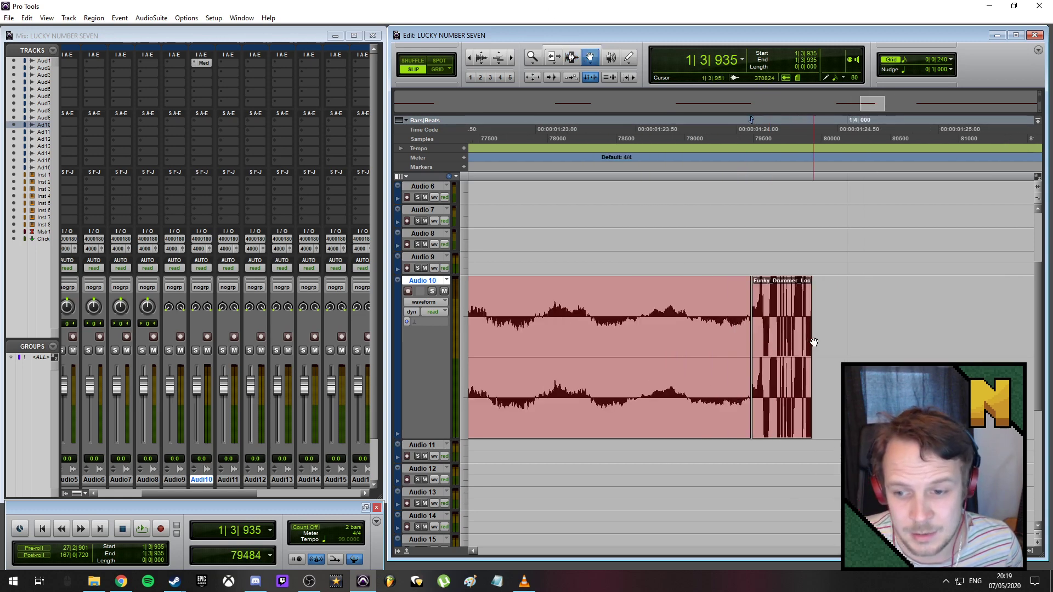
{"action": "left_click", "coordinate": [785, 343]}
{"action": "key", "text": "Delete"}
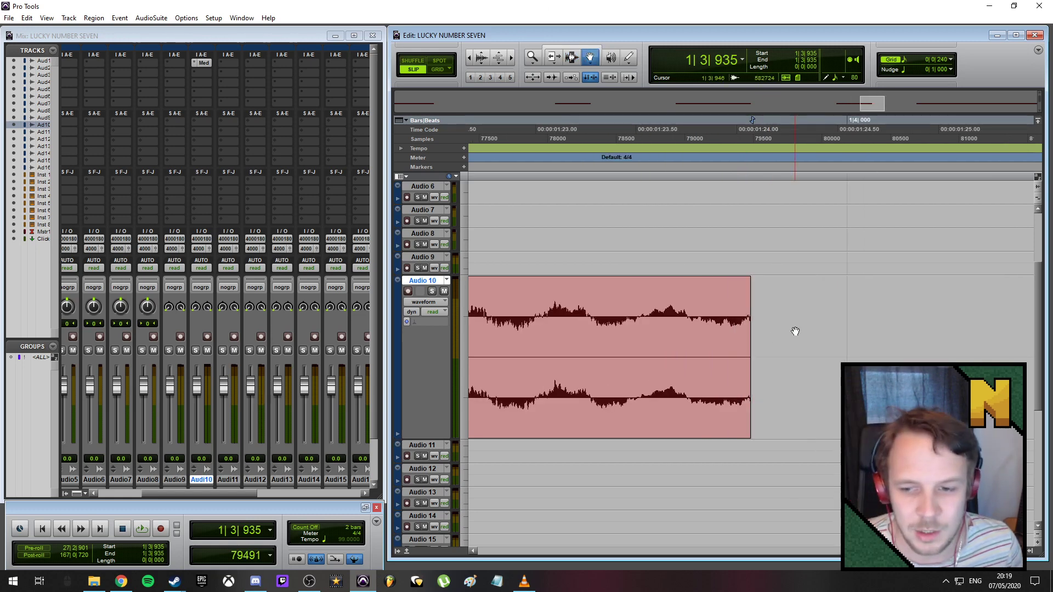
{"action": "scroll", "coordinate": [795, 331], "scroll_direction": "up", "scroll_amount": 3}
{"action": "scroll", "coordinate": [707, 353], "scroll_direction": "down", "scroll_amount": 1}
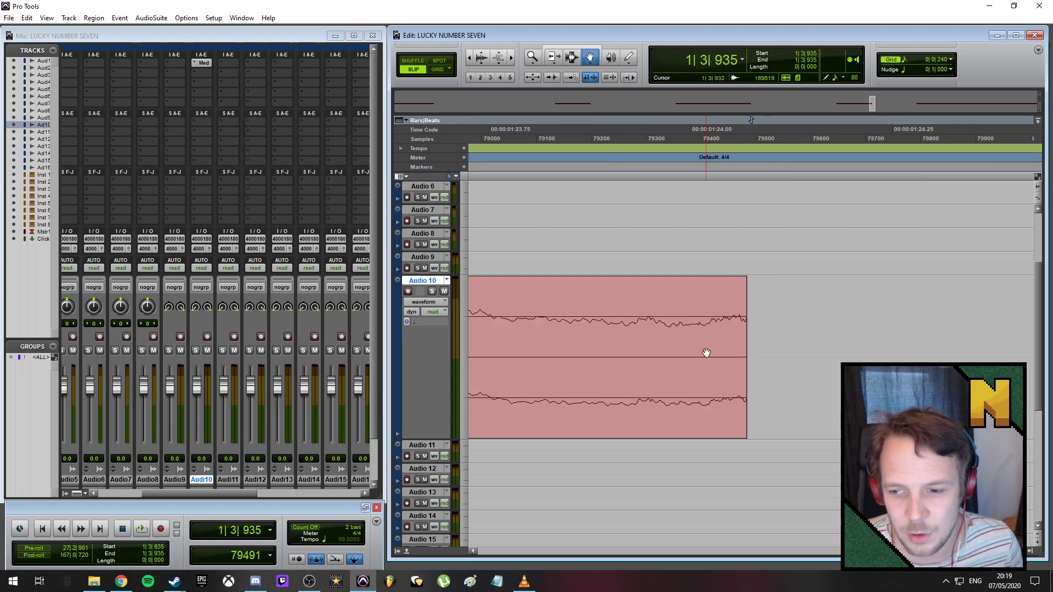
{"action": "scroll", "coordinate": [795, 364], "scroll_direction": "up", "scroll_amount": 2}
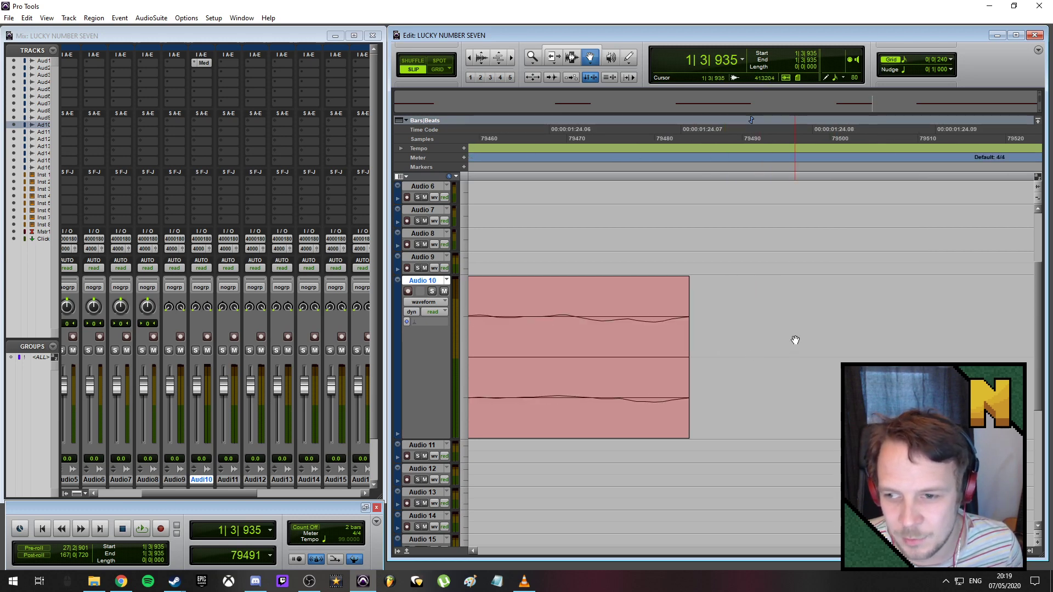
- Place the edit cursor at 1|4|240, the start of Audio 10's fifth slice
{"action": "scroll", "coordinate": [796, 340], "scroll_direction": "down", "scroll_amount": 10}
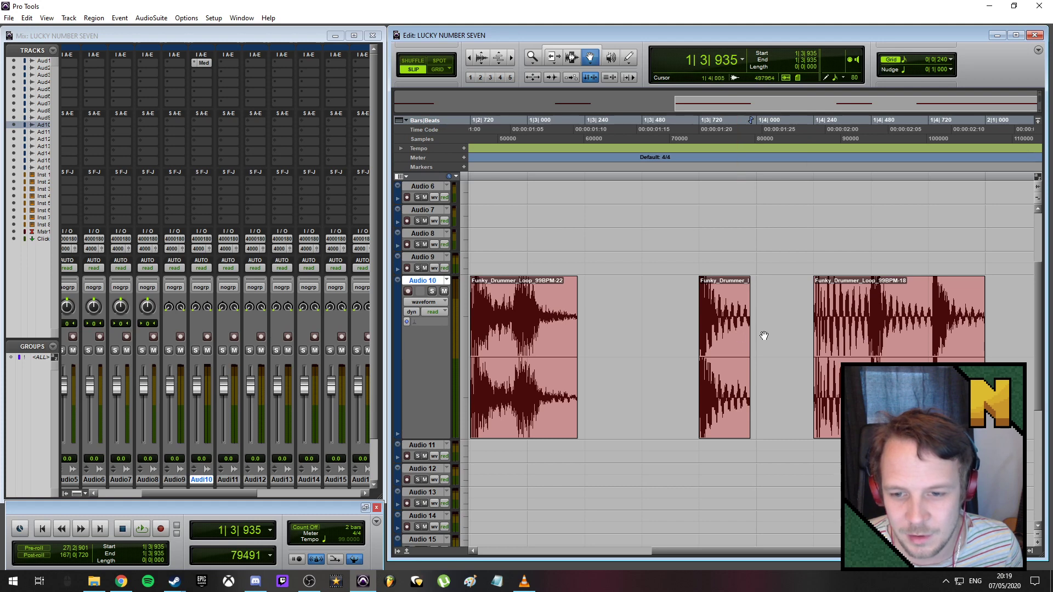
{"action": "scroll", "coordinate": [789, 336], "scroll_direction": "up", "scroll_amount": 2}
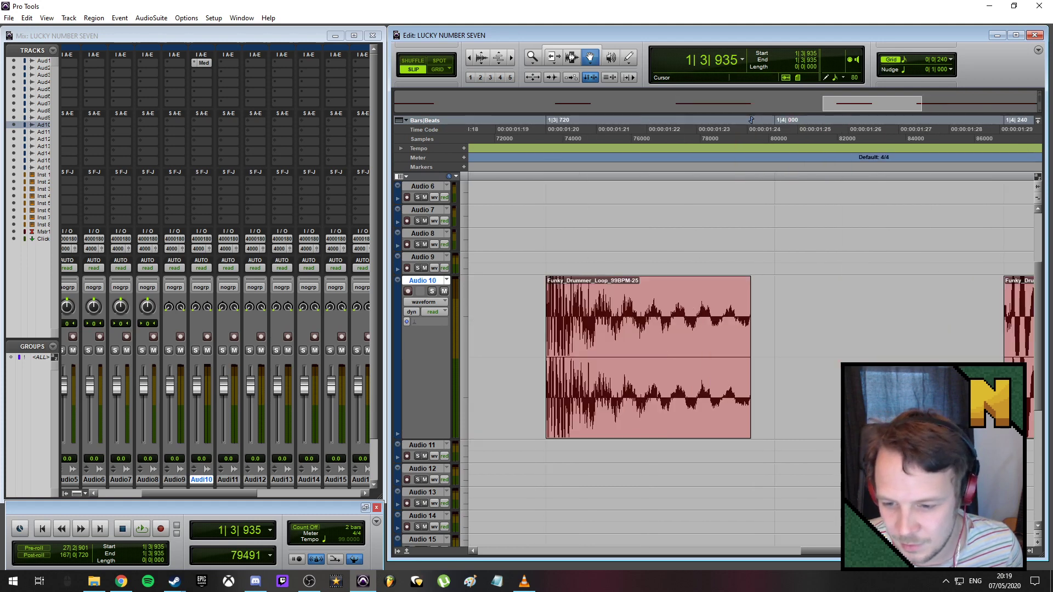
{"action": "scroll", "coordinate": [751, 120], "scroll_direction": "right", "scroll_amount": 5}
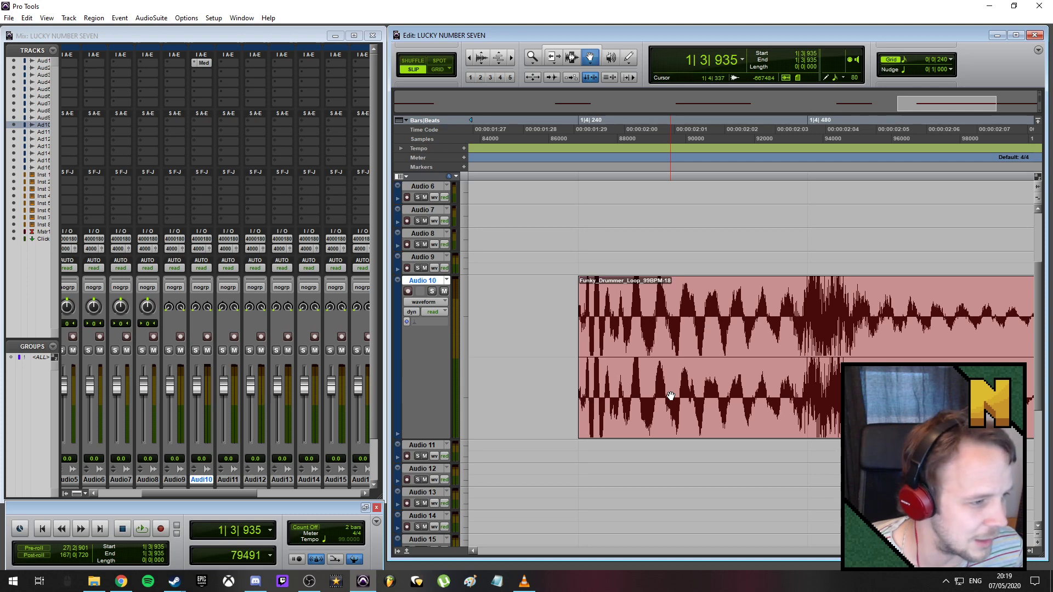
{"action": "scroll", "coordinate": [653, 397], "scroll_direction": "up", "scroll_amount": 2}
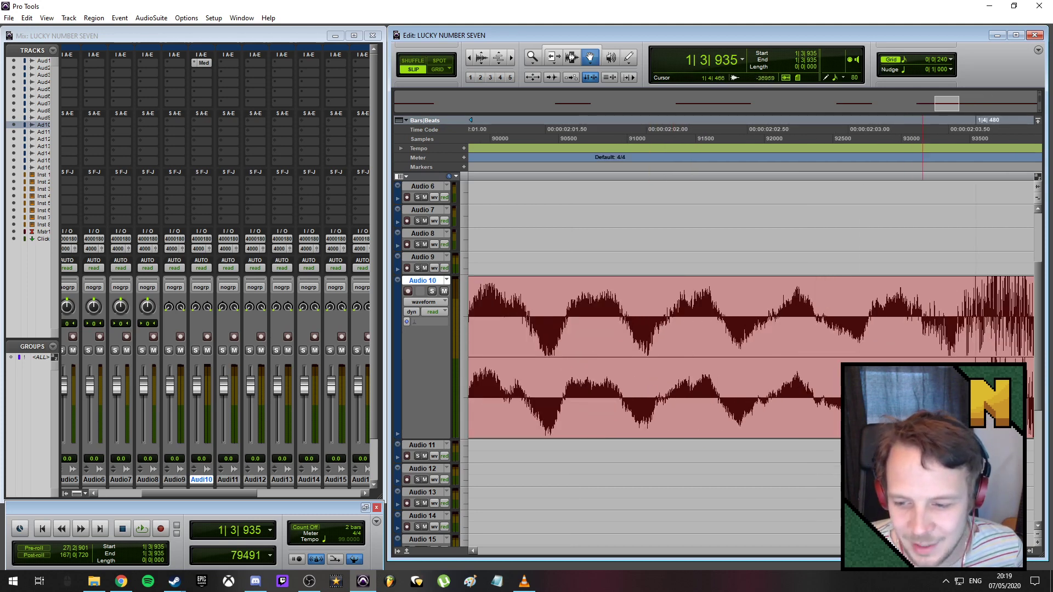
{"action": "mouse_move", "coordinate": [945, 551]}
{"action": "left_mouse_down"}
{"action": "mouse_move", "coordinate": [954, 551]}
{"action": "mouse_move", "coordinate": [885, 550]}
{"action": "mouse_move", "coordinate": [925, 551]}
{"action": "left_mouse_up"}
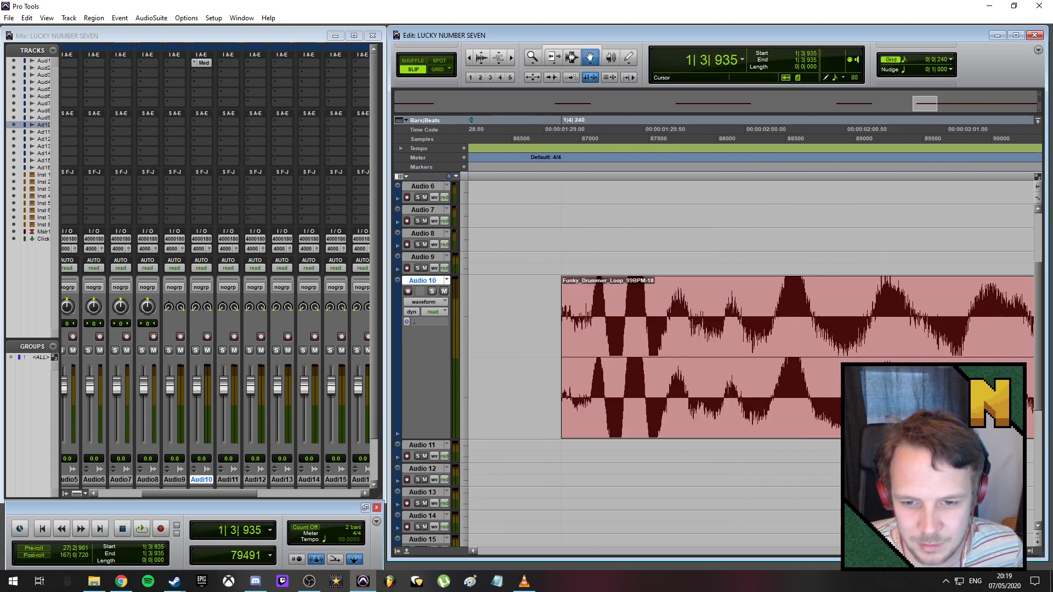
{"action": "scroll", "coordinate": [752, 373], "scroll_direction": "down", "scroll_amount": 5}
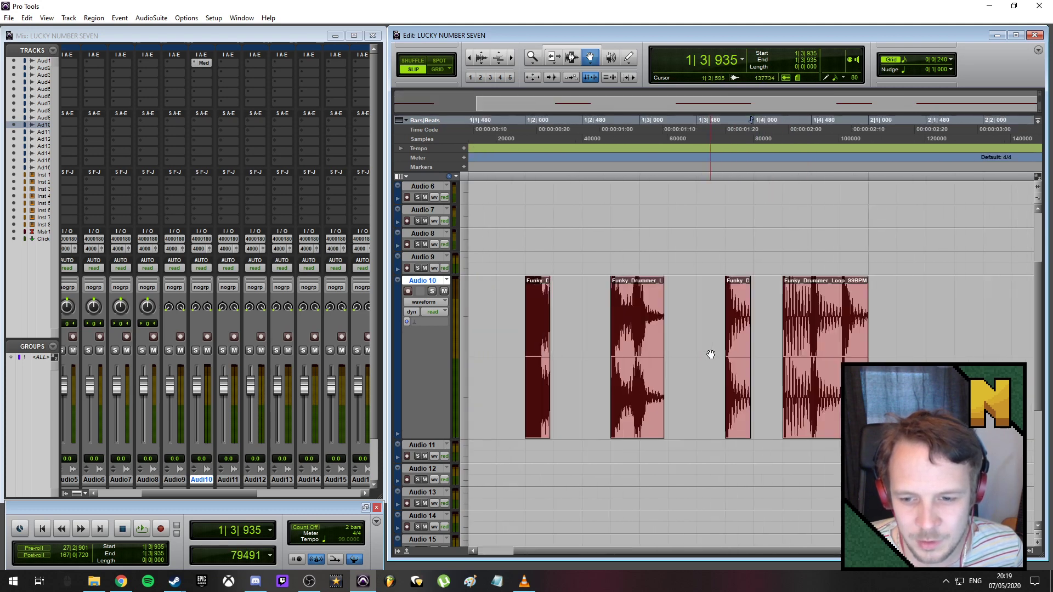
{"action": "scroll", "coordinate": [710, 354], "scroll_direction": "up", "scroll_amount": 4}
{"action": "left_click_drag", "start_coordinate": [826, 551], "coordinate": [917, 551]}
{"action": "scroll", "coordinate": [645, 301], "scroll_direction": "up", "scroll_amount": 2}
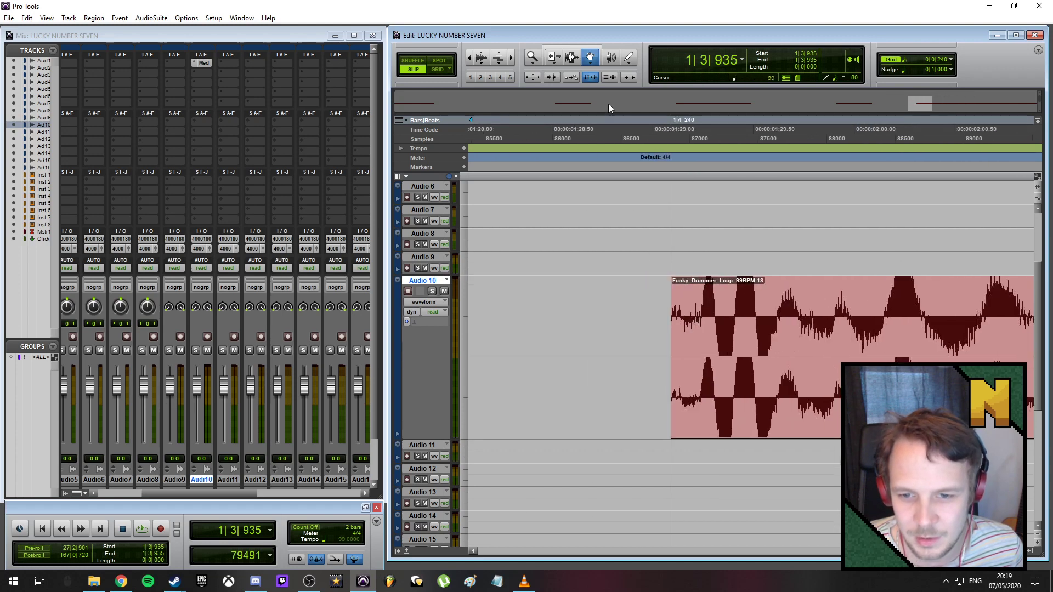
{"action": "left_click", "coordinate": [672, 120]}
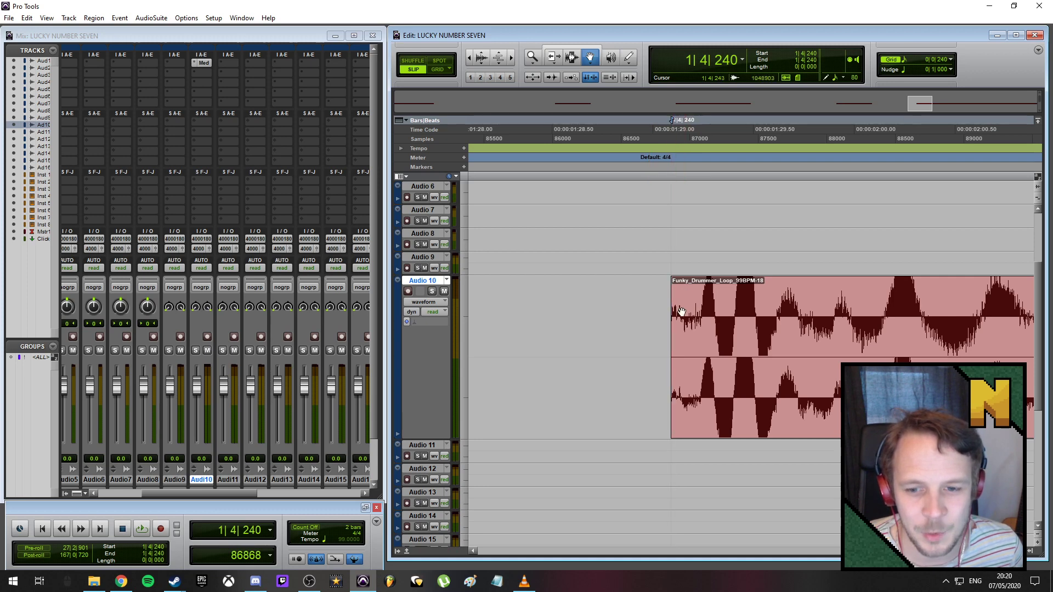
- Trim the start of Audio 10's fifth slice inward to the zero crossing at sample 86870
{"action": "scroll", "coordinate": [677, 305], "scroll_direction": "up", "scroll_amount": 3}
{"action": "scroll", "coordinate": [780, 354], "scroll_direction": "up", "scroll_amount": 3}
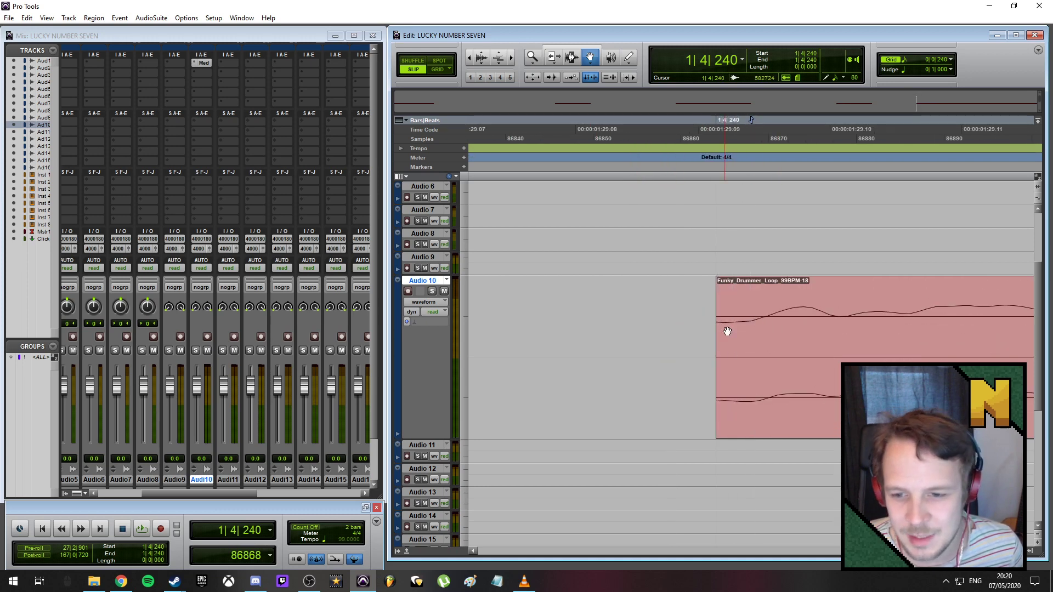
{"action": "left_click", "coordinate": [554, 58]}
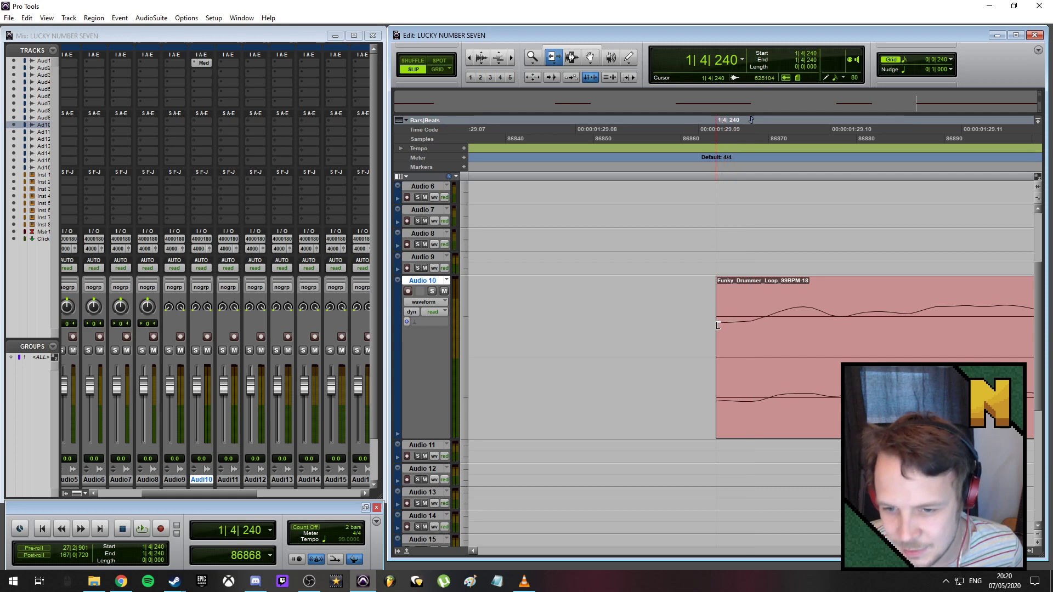
{"action": "left_click_drag", "start_coordinate": [717, 326], "coordinate": [771, 337]}
- Place the edit cursor at 1|4|954, near the end of Audio 10's fifth slice
{"action": "key", "text": "r"}
{"action": "key", "text": "r"}
{"action": "key", "text": "r"}
{"action": "key", "text": "r"}
{"action": "key", "text": "r"}
{"action": "key", "text": "r"}
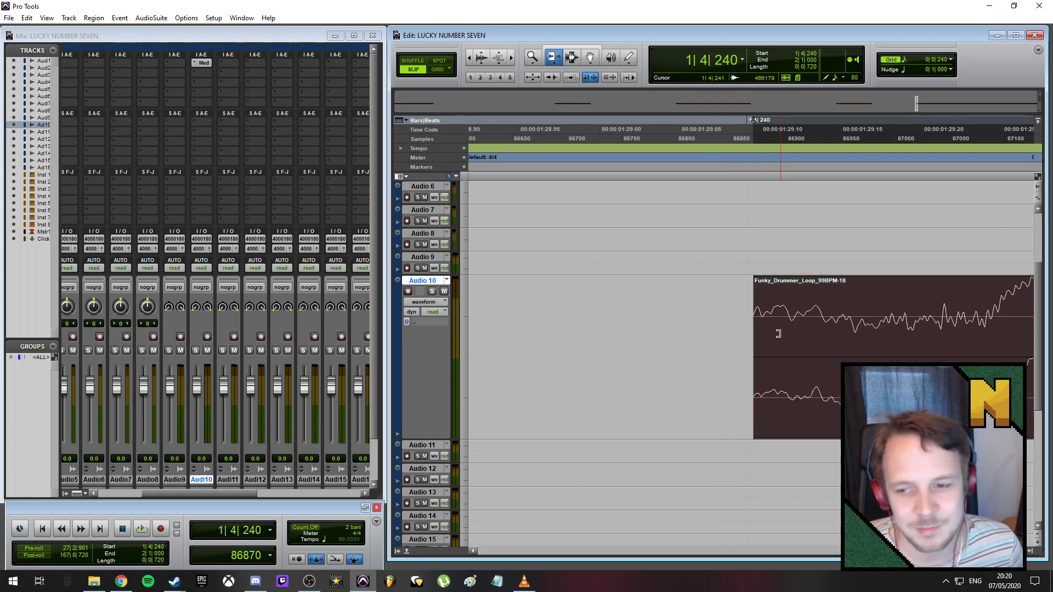
{"action": "key", "text": "r"}
{"action": "key", "text": "r"}
{"action": "key", "text": "r"}
{"action": "key", "text": "r"}
{"action": "key", "text": "r"}
{"action": "key", "text": "r"}
{"action": "key", "text": "t"}
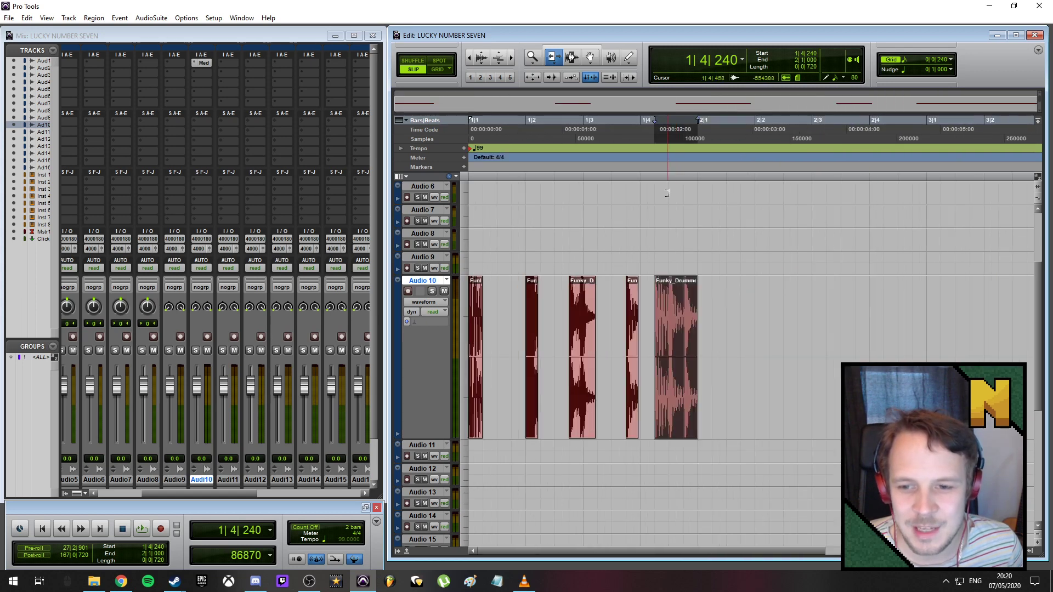
{"action": "left_click", "coordinate": [692, 122]}
{"action": "left_click", "coordinate": [698, 121]}
- Trim the end of Audio 10's fifth slice back to the zero crossing at 1|4|953
{"action": "key", "text": "t"}
{"action": "key", "text": "t"}
{"action": "key", "text": "t"}
{"action": "key", "text": "t"}
{"action": "key", "text": "t"}
{"action": "key", "text": "t"}
{"action": "key", "text": "t"}
{"action": "key", "text": "t"}
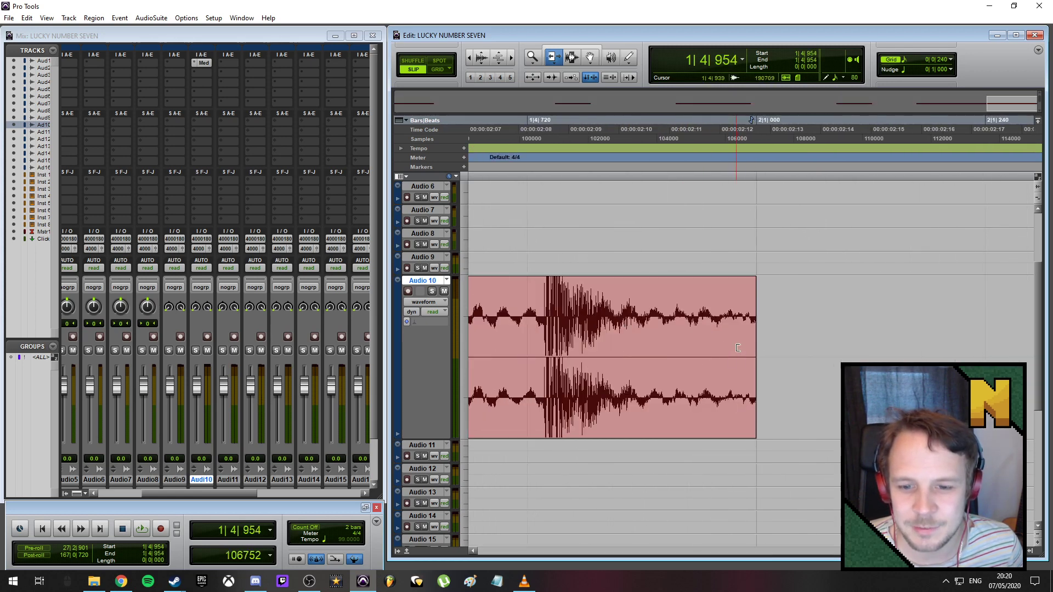
{"action": "key", "text": "t"}
{"action": "key", "text": "t"}
{"action": "key", "text": "r"}
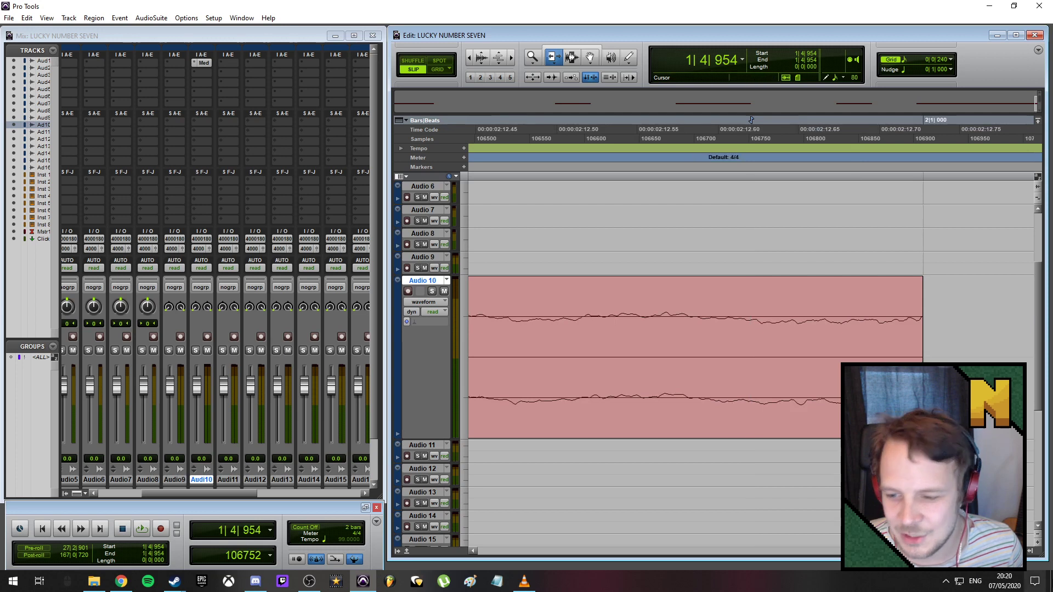
{"action": "left_click", "coordinate": [1005, 551]}
{"action": "left_click", "coordinate": [1005, 550]}
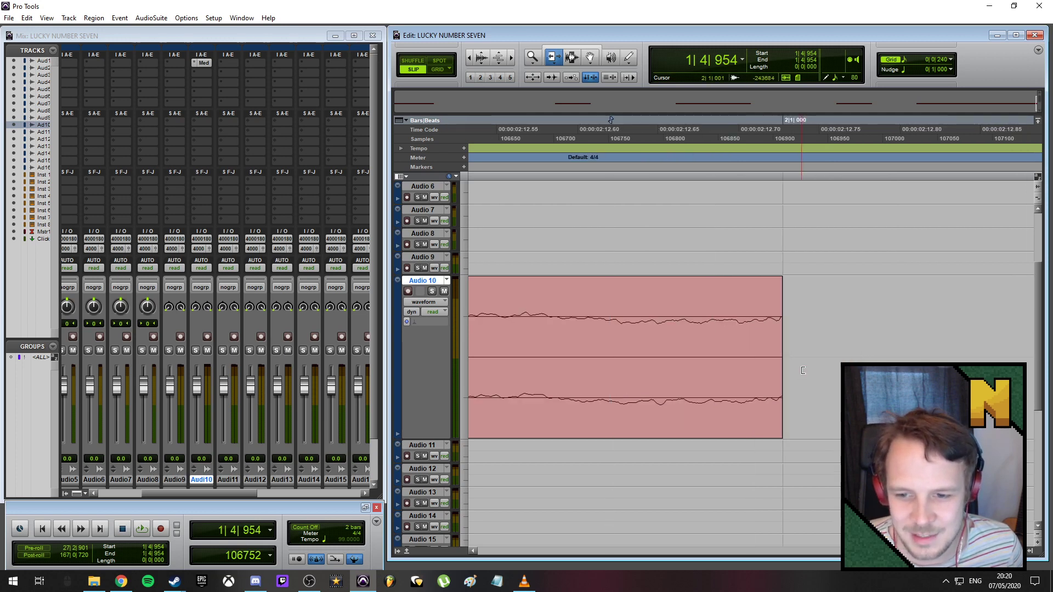
{"action": "key", "text": "t"}
{"action": "key", "text": "t"}
{"action": "key", "text": "r"}
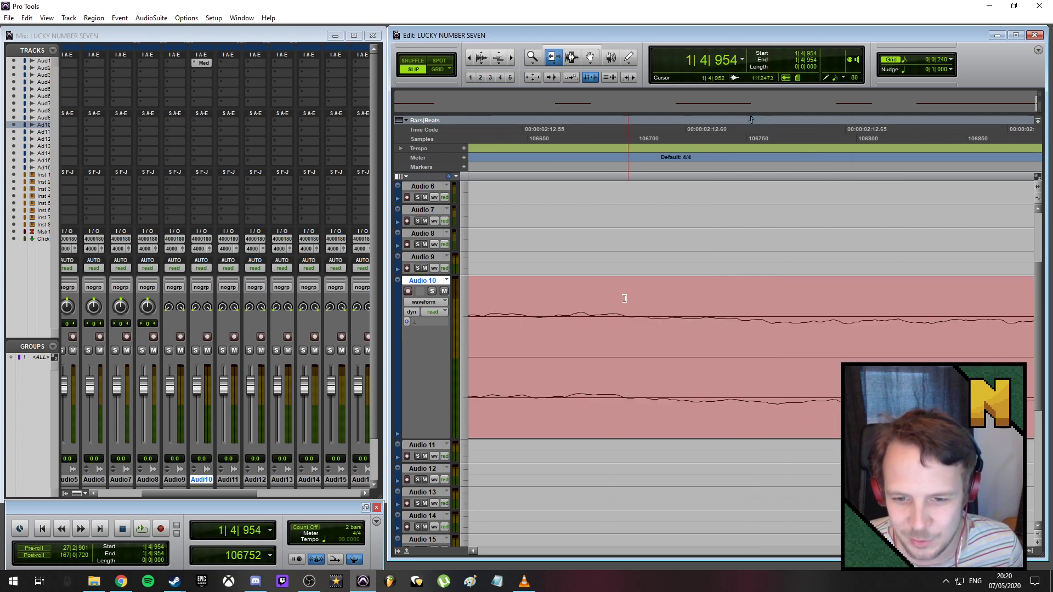
{"action": "left_click", "coordinate": [640, 316]}
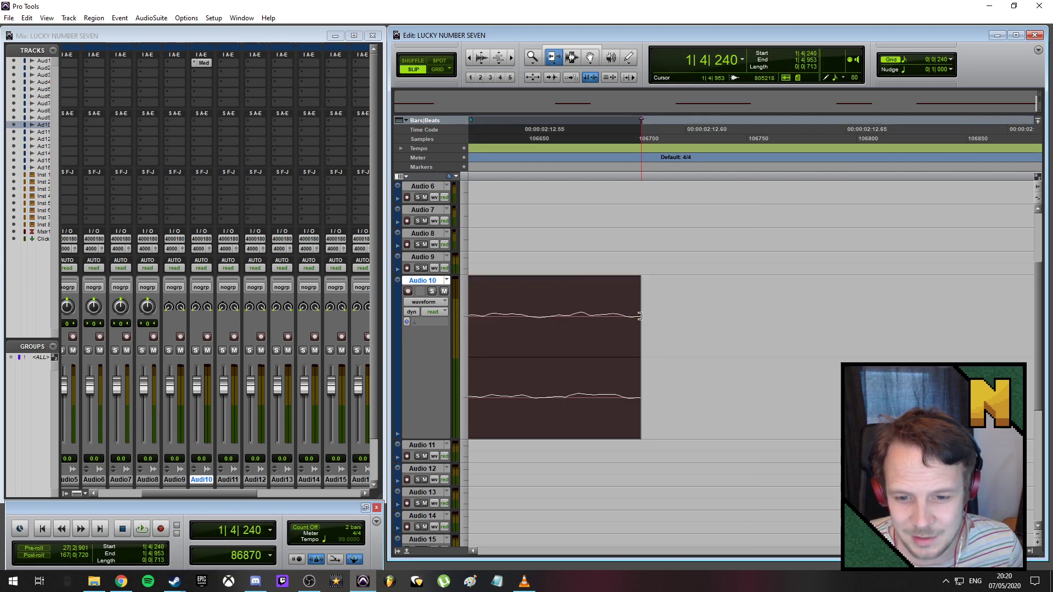
- In Grid mode, move the trimmed fifth slice on Audio 10 to start exactly at 1|4|240
{"action": "key", "text": "r"}
{"action": "key", "text": "r"}
{"action": "key", "text": "r"}
{"action": "key", "text": "r"}
{"action": "key", "text": "r"}
{"action": "key", "text": "r"}
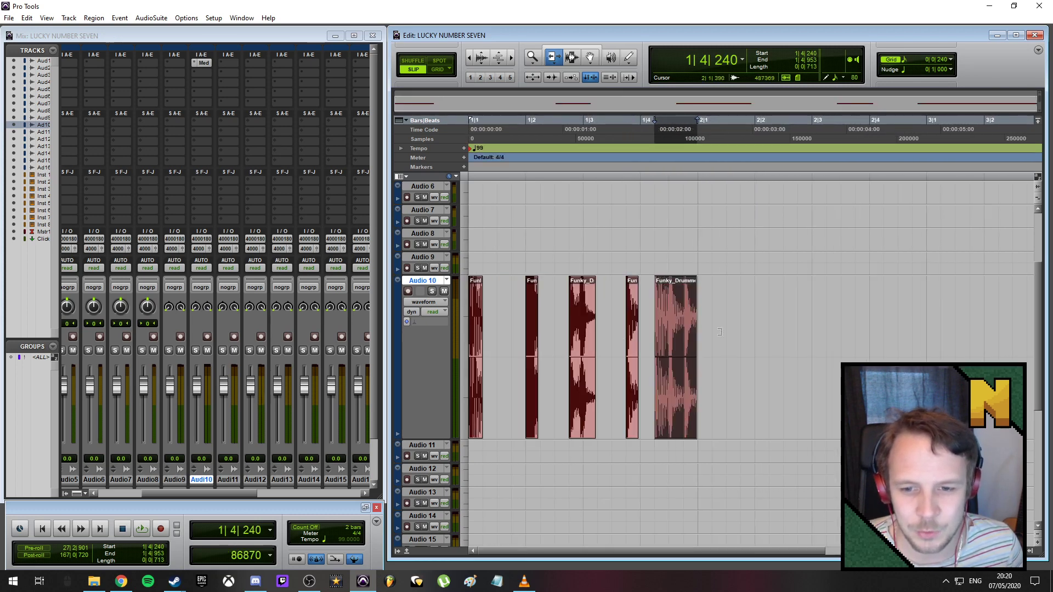
{"action": "key", "text": "t"}
{"action": "key", "text": "t"}
{"action": "key", "text": "t"}
{"action": "key", "text": "t"}
{"action": "key", "text": "t"}
{"action": "key", "text": "t"}
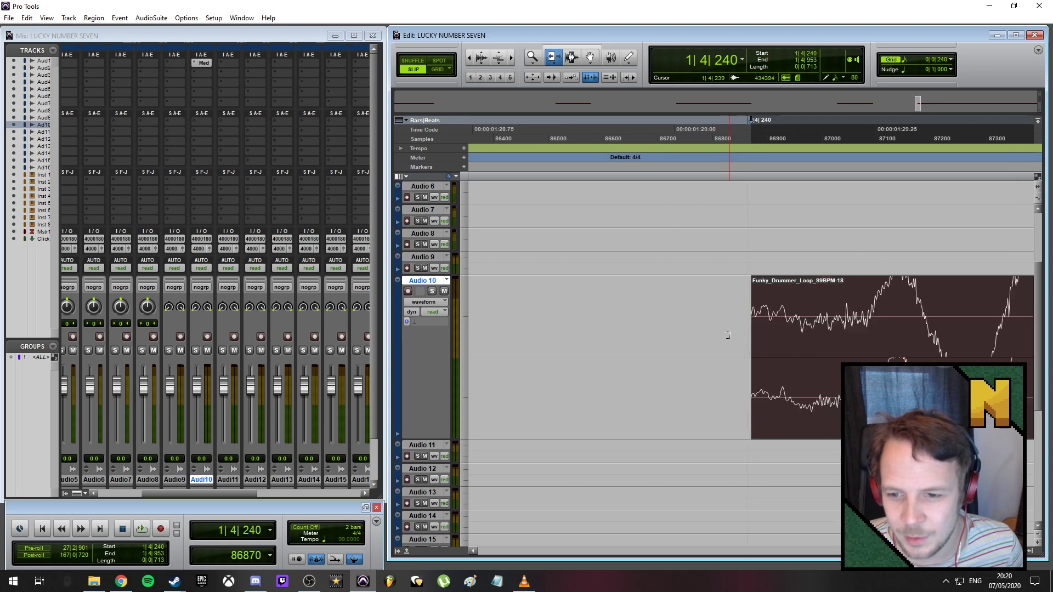
{"action": "left_click", "coordinate": [592, 59]}
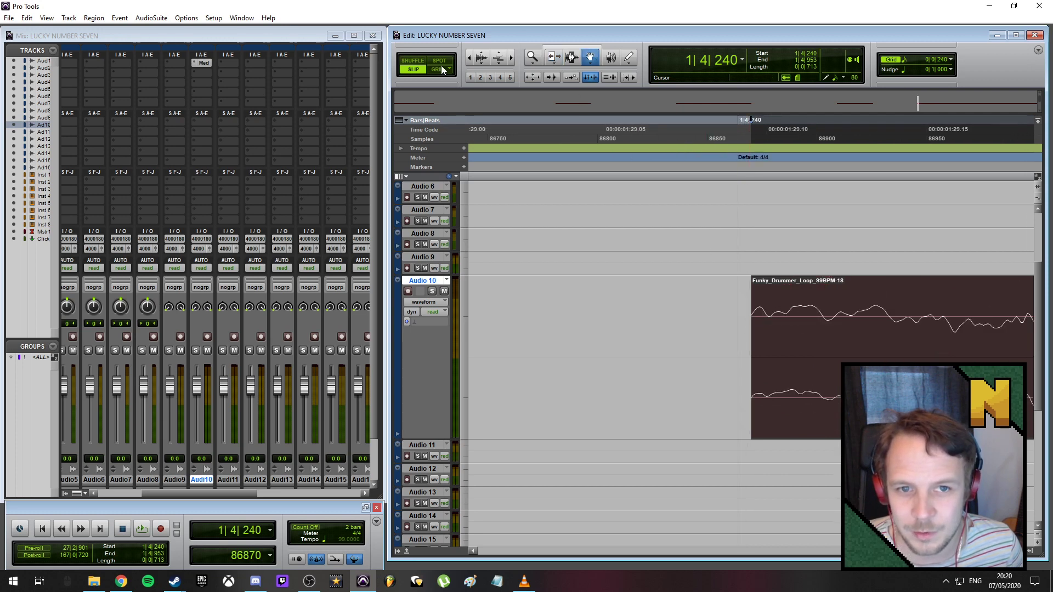
{"action": "left_click", "coordinate": [749, 331]}
{"action": "left_click", "coordinate": [772, 324]}
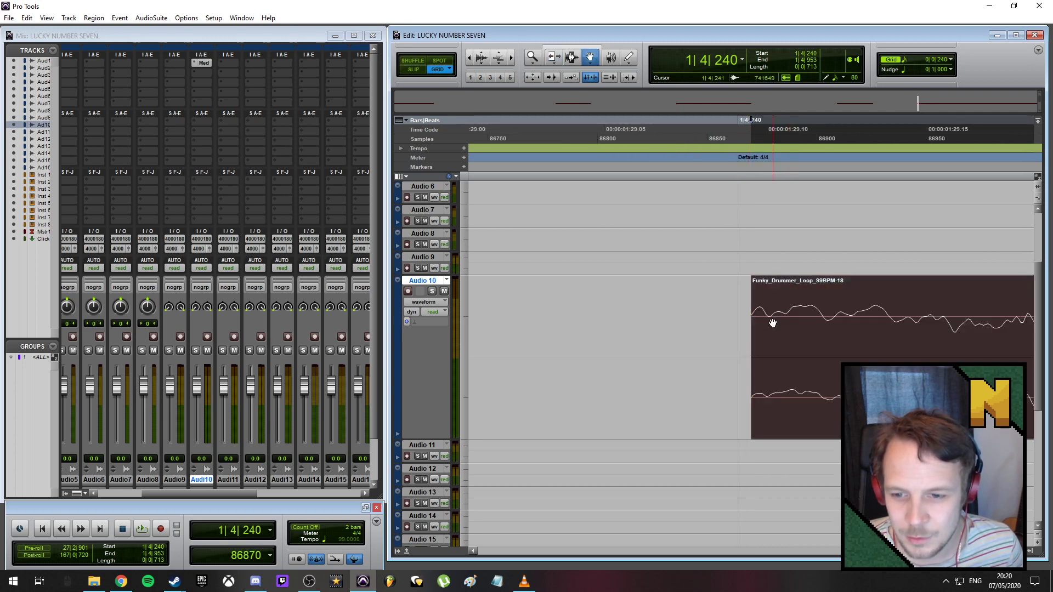
{"action": "left_click_drag", "start_coordinate": [772, 325], "coordinate": [761, 324]}
- Select the whole first bar on the timeline, from 1|1|000 to 2|1|000
{"action": "key", "text": "r"}
{"action": "key", "text": "r"}
{"action": "key", "text": "r"}
{"action": "key", "text": "r"}
{"action": "key", "text": "r"}
{"action": "key", "text": "r"}
{"action": "key", "text": "r"}
{"action": "key", "text": "r"}
{"action": "key", "text": "r"}
{"action": "key", "text": "r"}
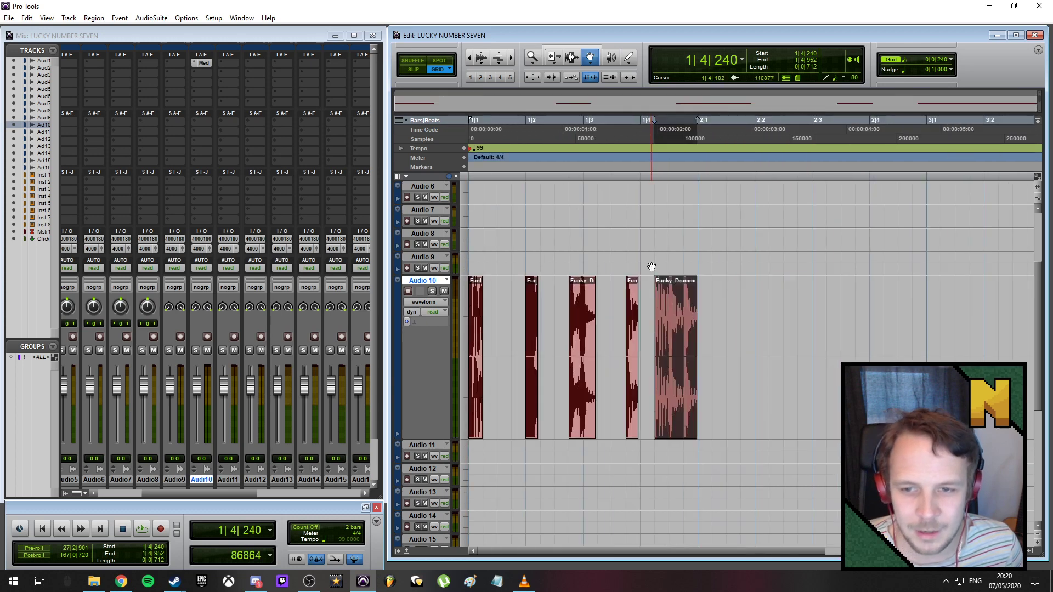
{"action": "left_click", "coordinate": [632, 120]}
{"action": "left_click_drag", "start_coordinate": [700, 121], "coordinate": [78, 121]}
- Play back the selected one-bar loop briefly and save the session
{"action": "key", "text": "space"}
{"action": "key", "text": "space"}
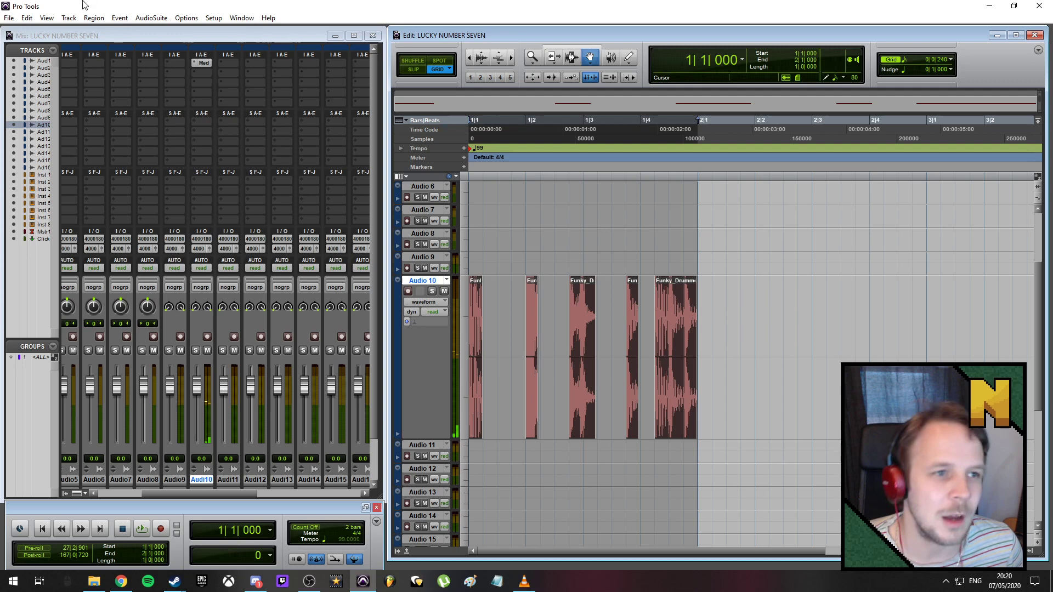
{"action": "left_click", "coordinate": [9, 19]}
{"action": "left_click", "coordinate": [20, 74]}
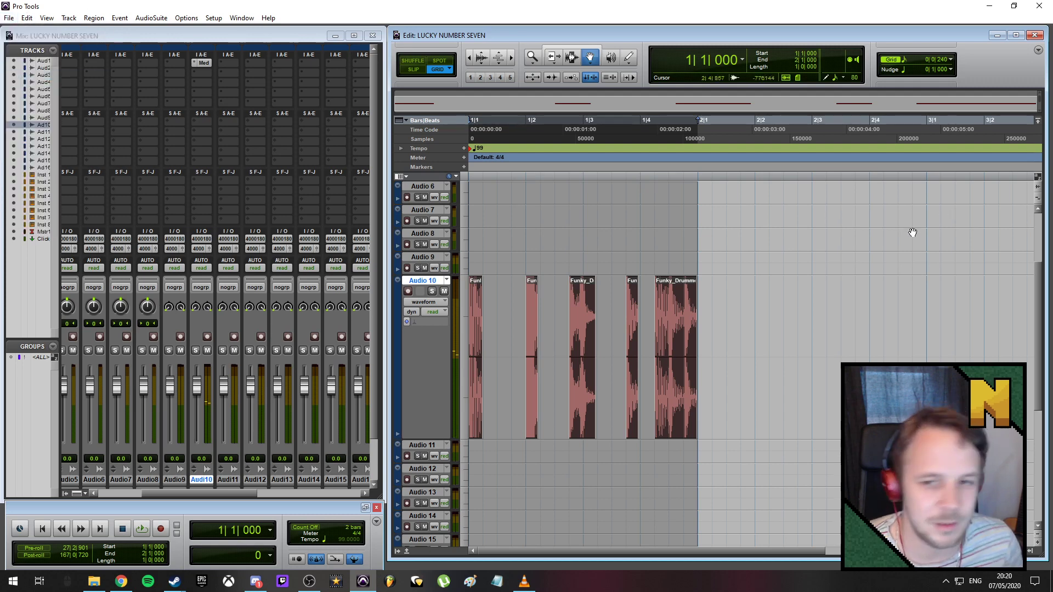
- Quit Pro Tools and save the changes to the LUCKY NUMBER SEVEN session
{"action": "left_click", "coordinate": [809, 304]}
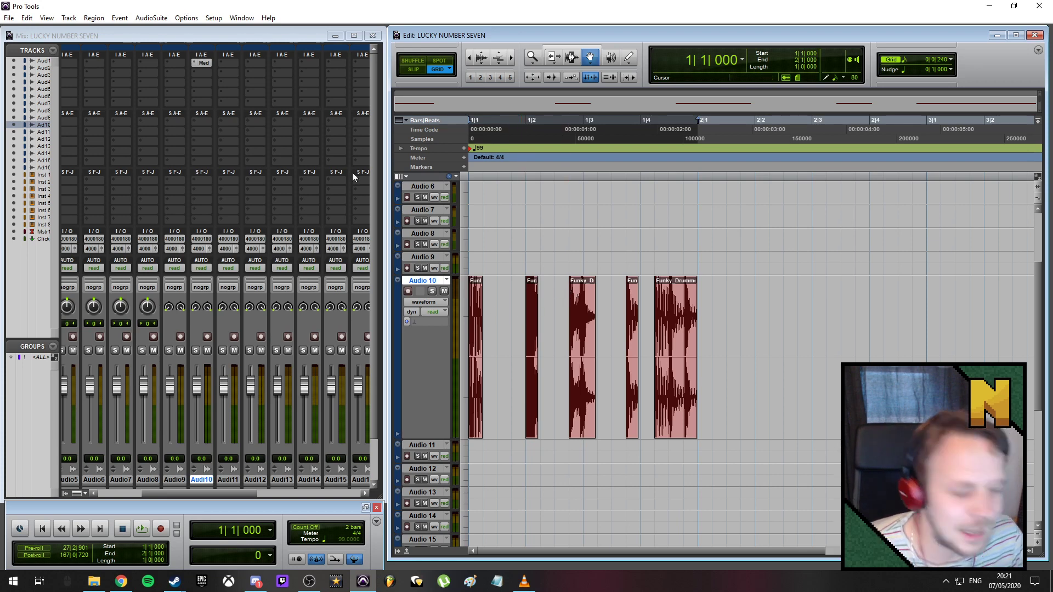
{"action": "left_click", "coordinate": [9, 18]}
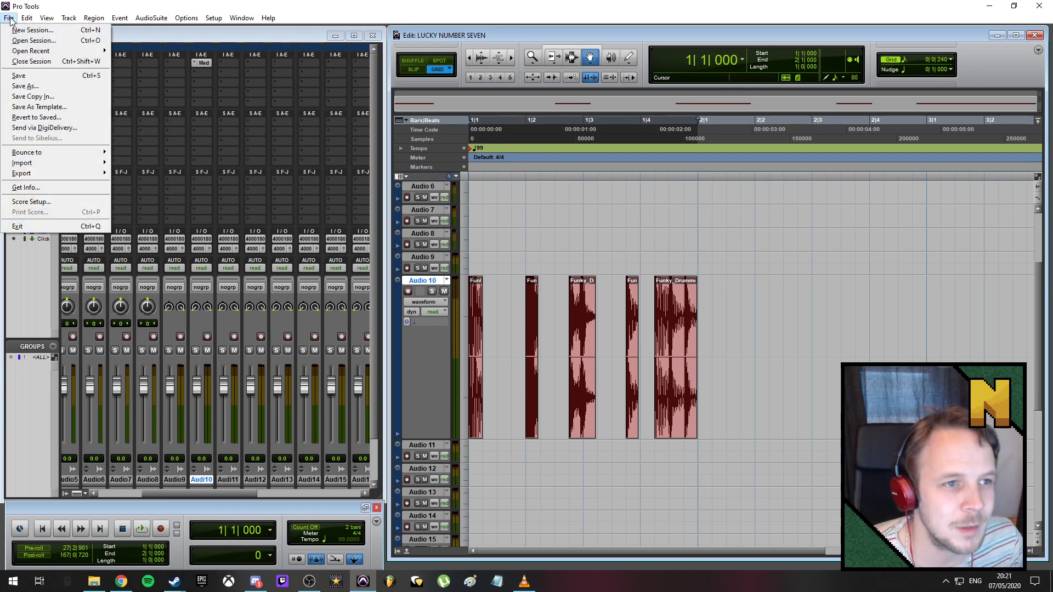
{"action": "left_click", "coordinate": [10, 21]}
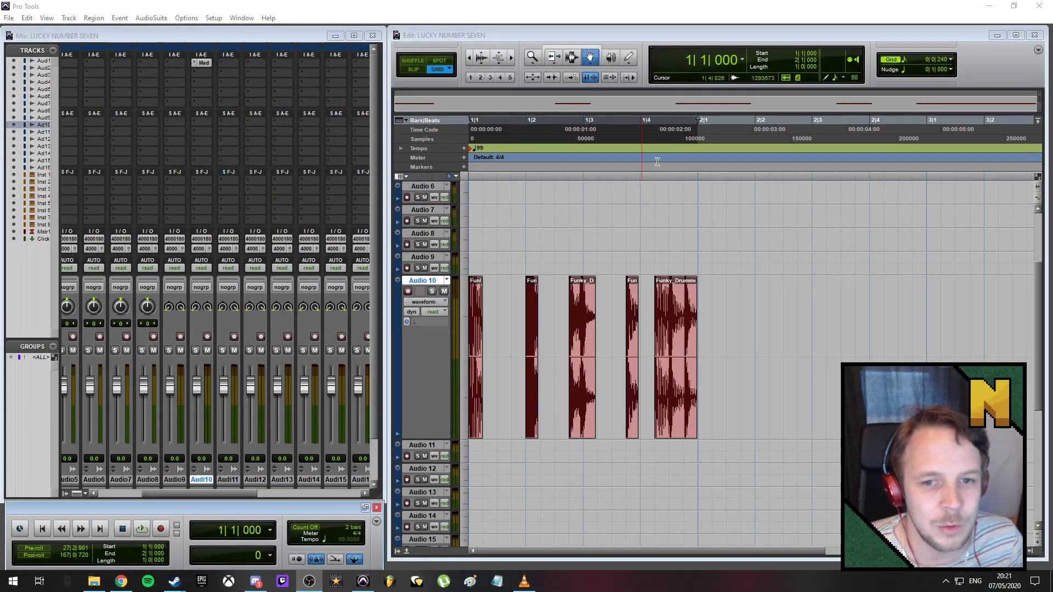
{"action": "left_click", "coordinate": [1039, 6]}
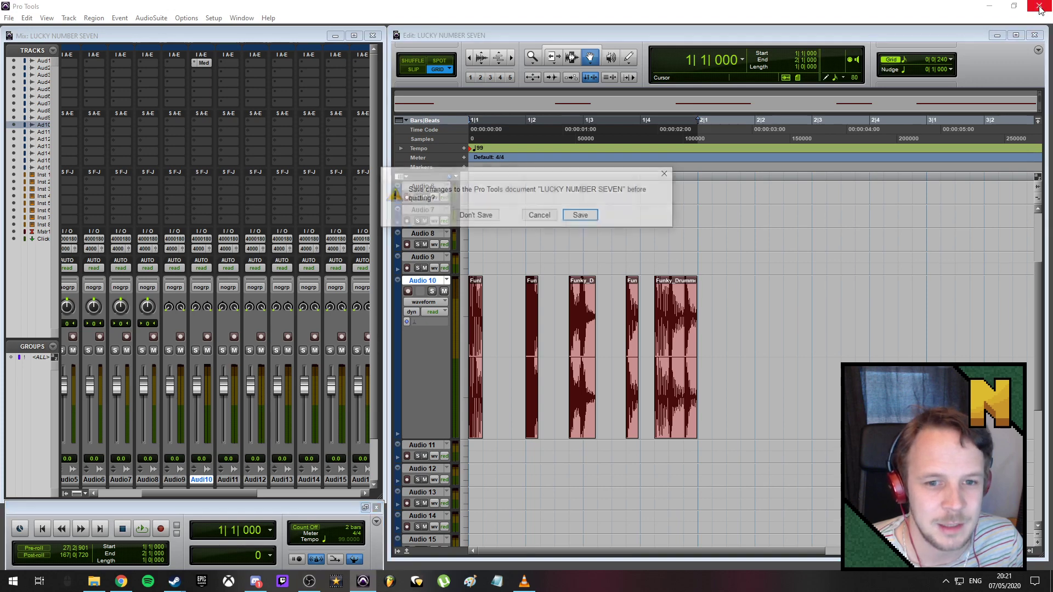
{"action": "left_click", "coordinate": [589, 216]}
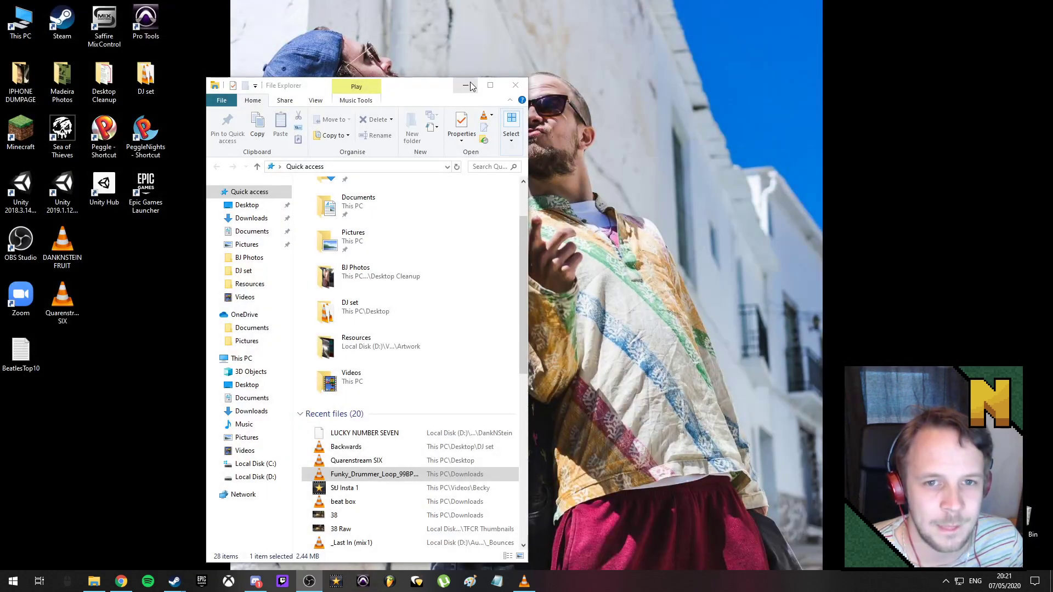
- Relaunch Pro Tools from the desktop and reopen the recent session LUCKY NUMBER SEVEN
{"action": "left_click", "coordinate": [470, 81]}
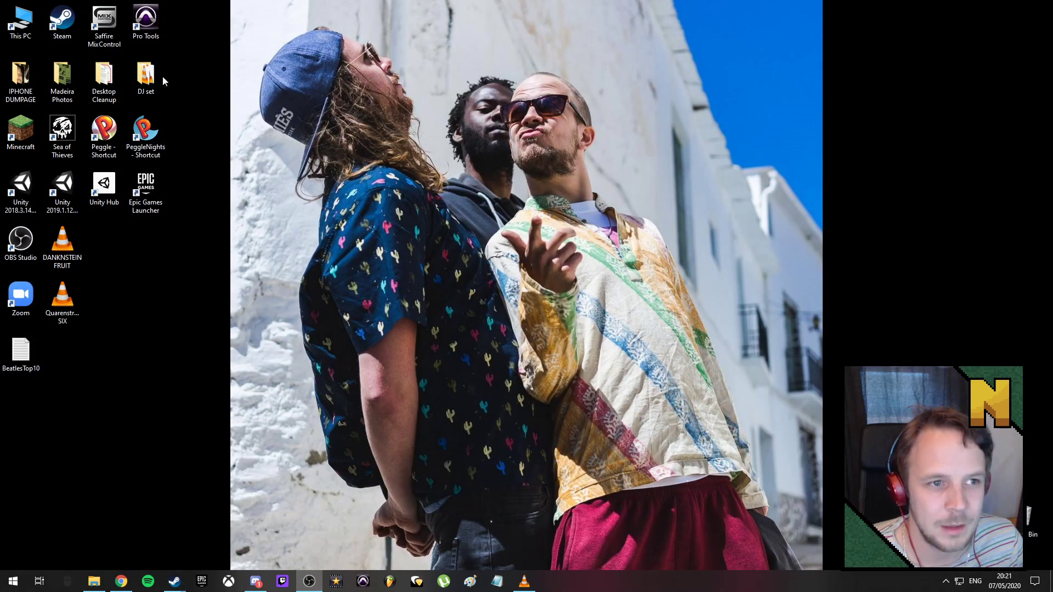
{"action": "double_click", "coordinate": [152, 19]}
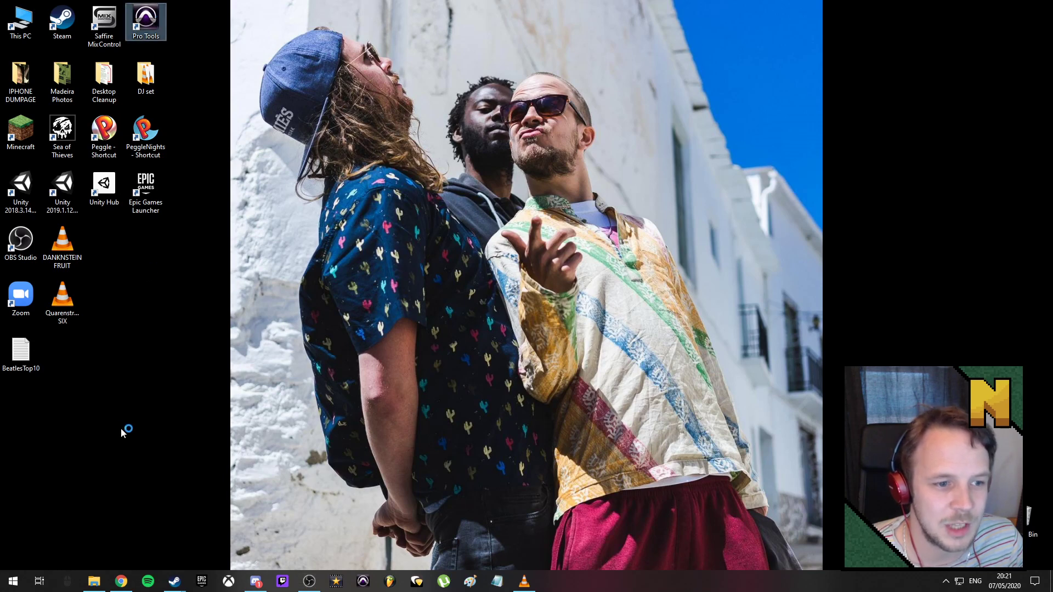
{"action": "left_click", "coordinate": [93, 581]}
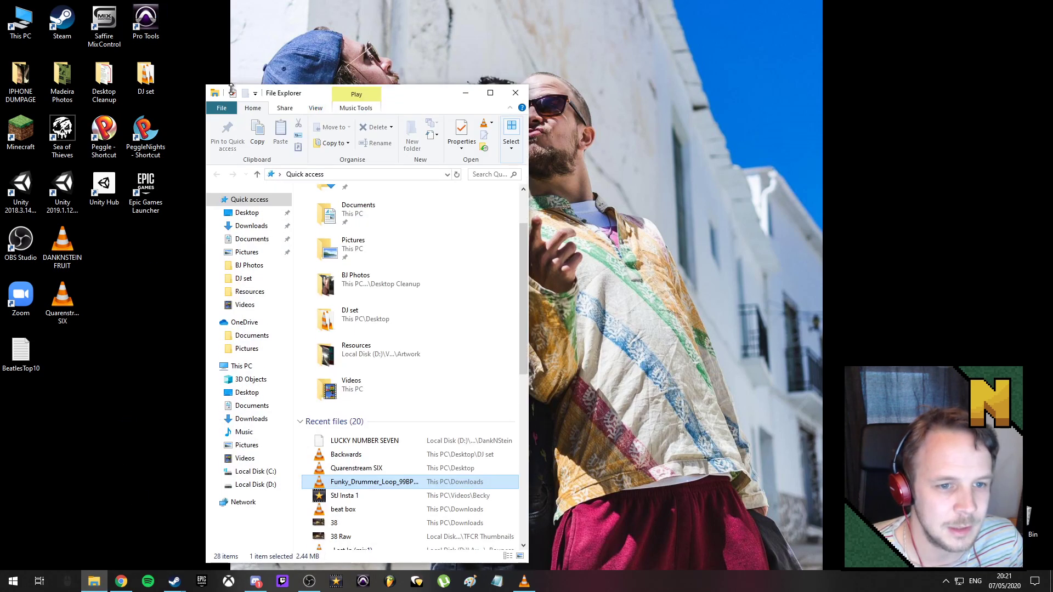
{"action": "left_click_drag", "start_coordinate": [405, 92], "coordinate": [0, 97]}
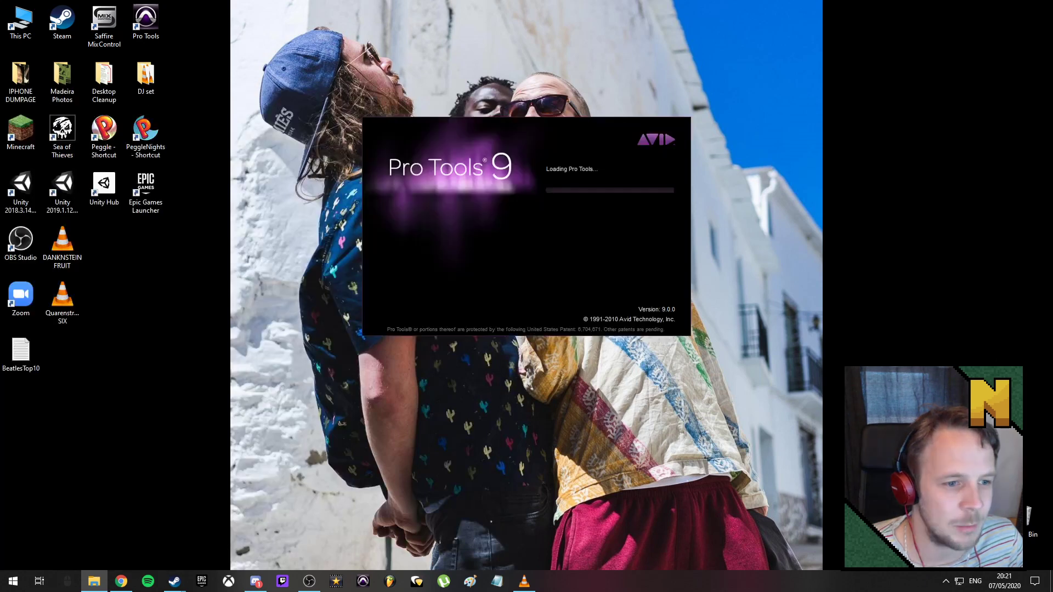
{"action": "left_click", "coordinate": [64, 308]}
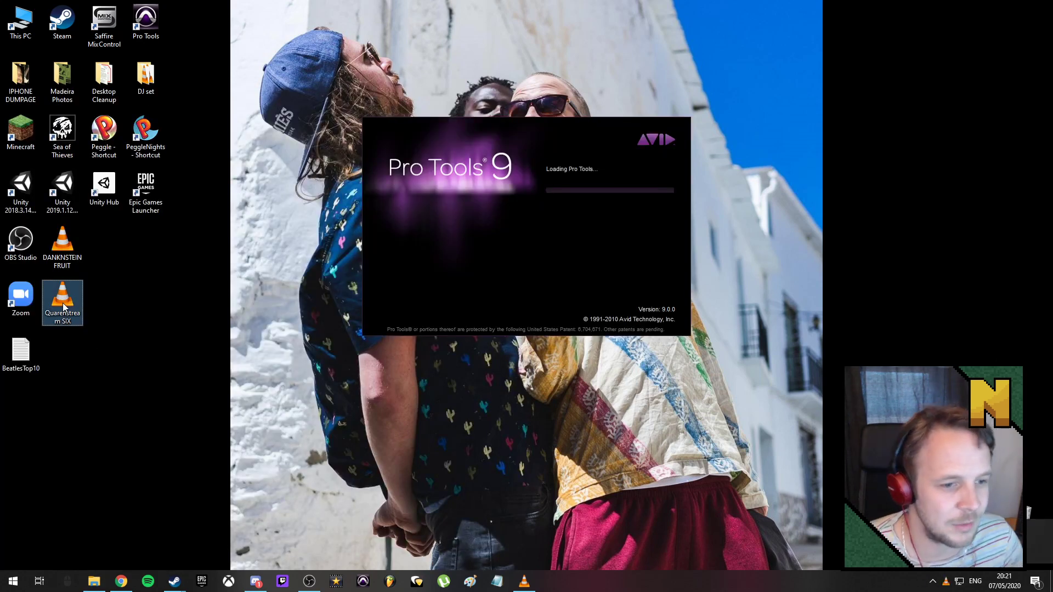
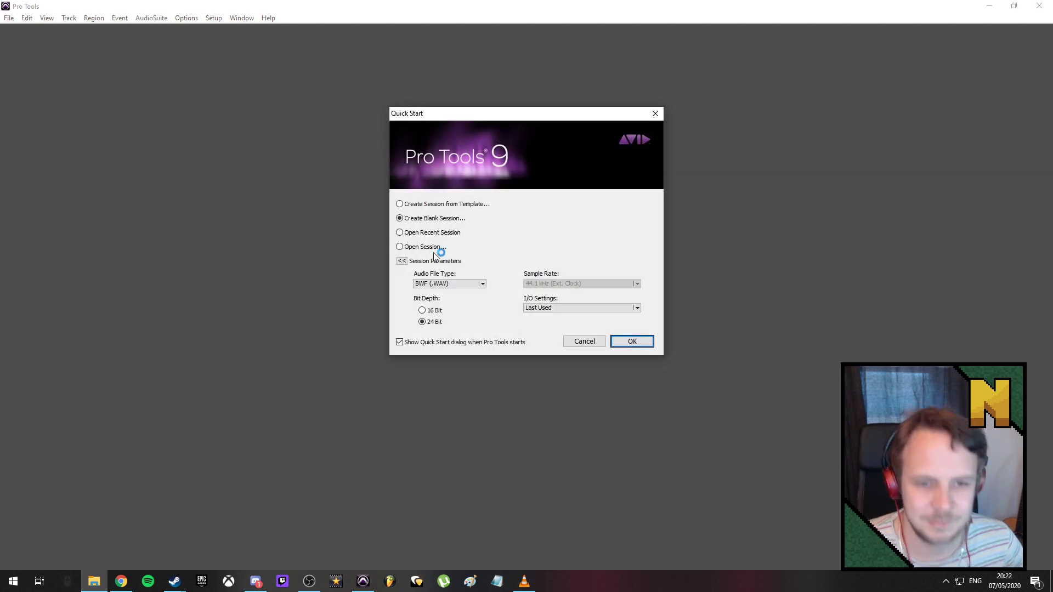
{"action": "left_click", "coordinate": [432, 233]}
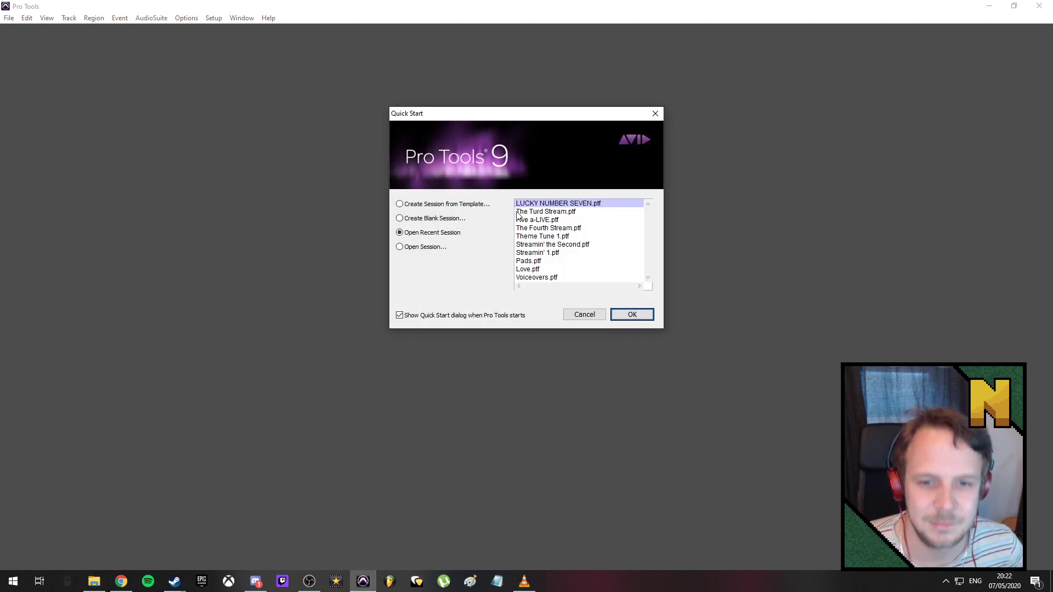
{"action": "double_click", "coordinate": [547, 204]}
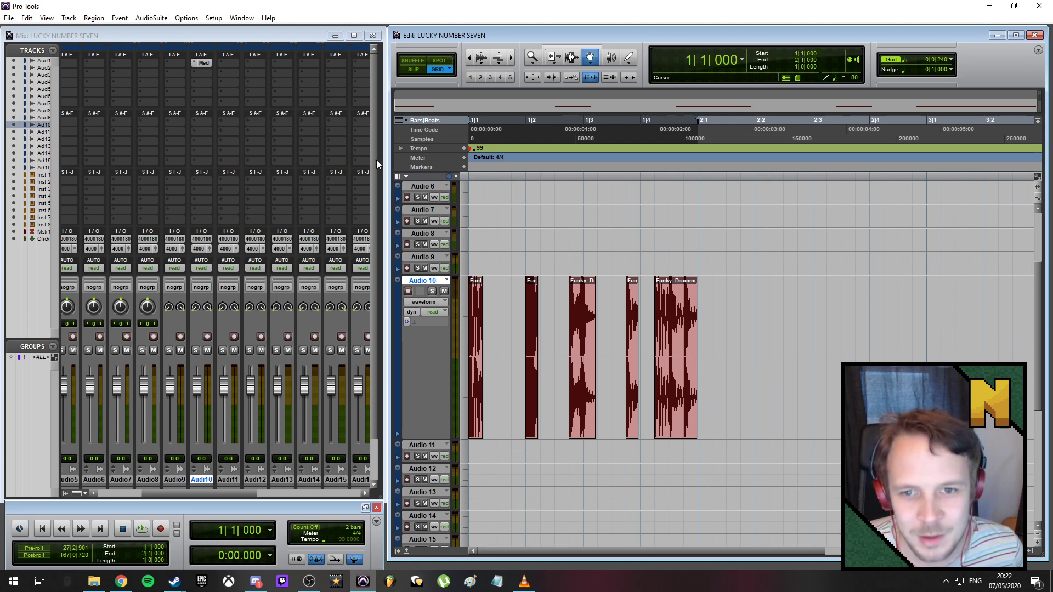
- Reselect the first bar on the timeline, from 1|1|000 to 2|1|000, and start loop playback
{"action": "left_click", "coordinate": [554, 201]}
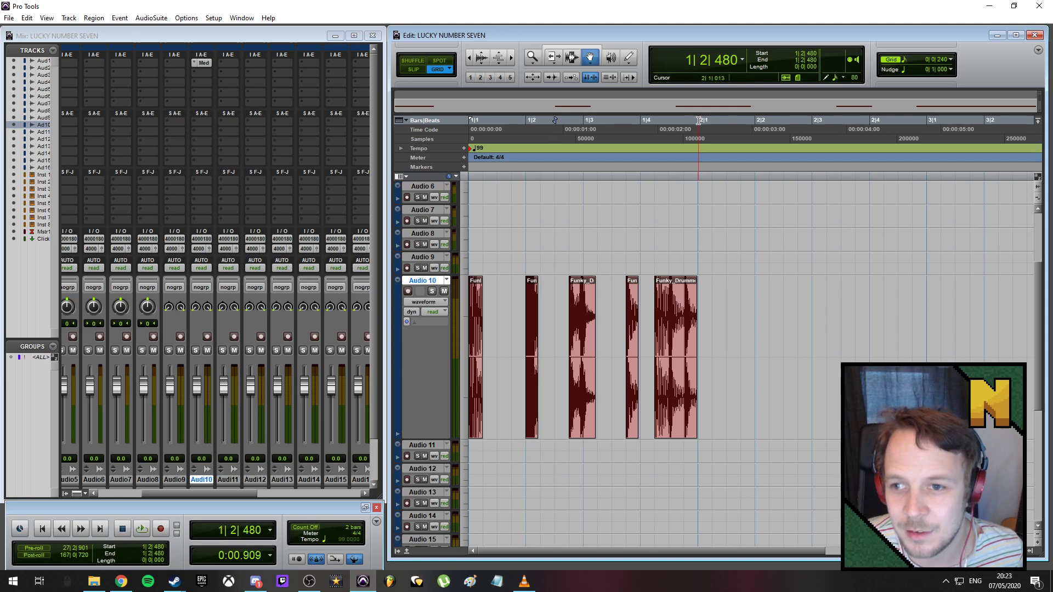
{"action": "left_click_drag", "start_coordinate": [699, 120], "coordinate": [470, 120]}
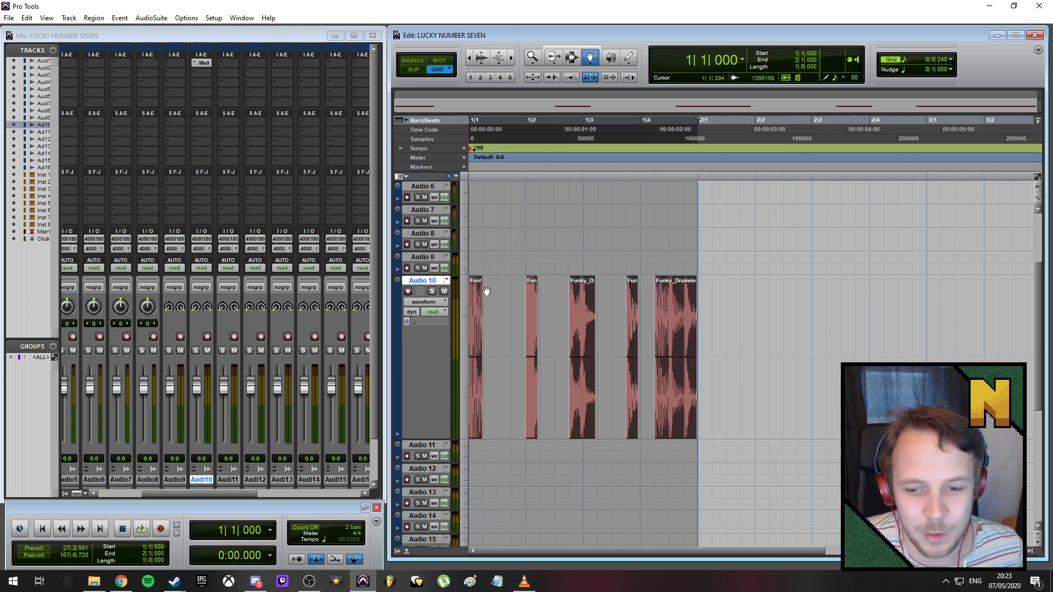
{"action": "left_click", "coordinate": [722, 404]}
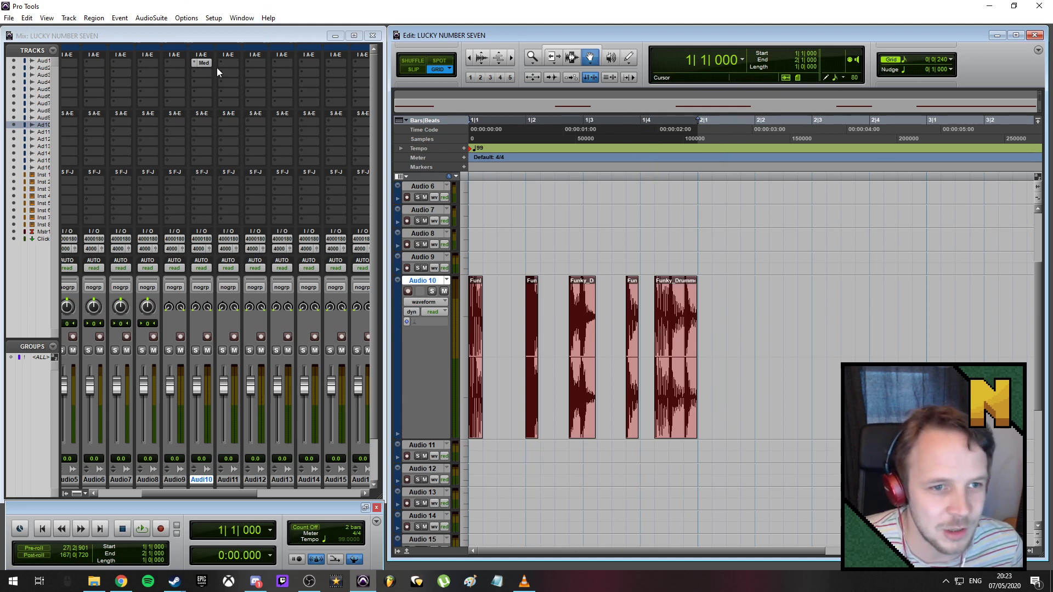
{"action": "key", "text": "space"}
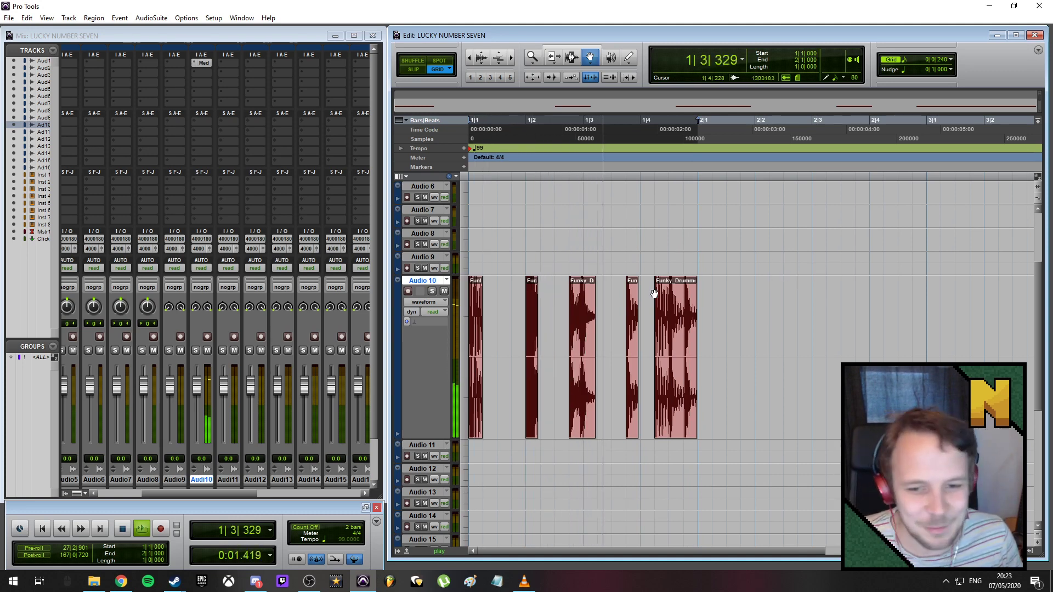
- On Audio 10's Medium Delay II insert, set both channels to eighth-note delays, lower the right channel's feedback and close the plug-in
{"action": "left_click", "coordinate": [206, 62]}
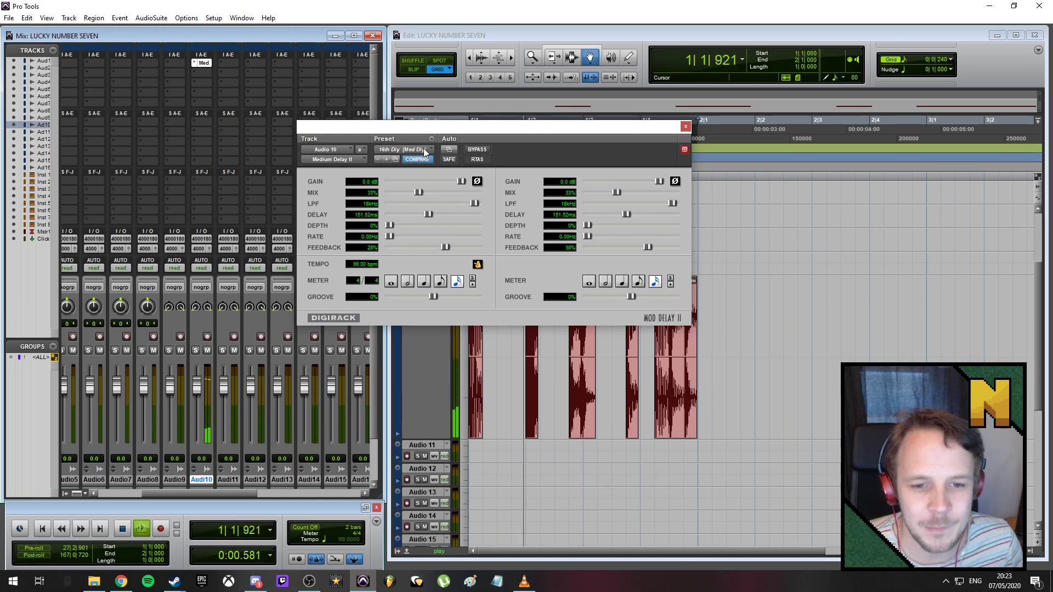
{"action": "left_click", "coordinate": [441, 281]}
{"action": "left_click", "coordinate": [639, 282]}
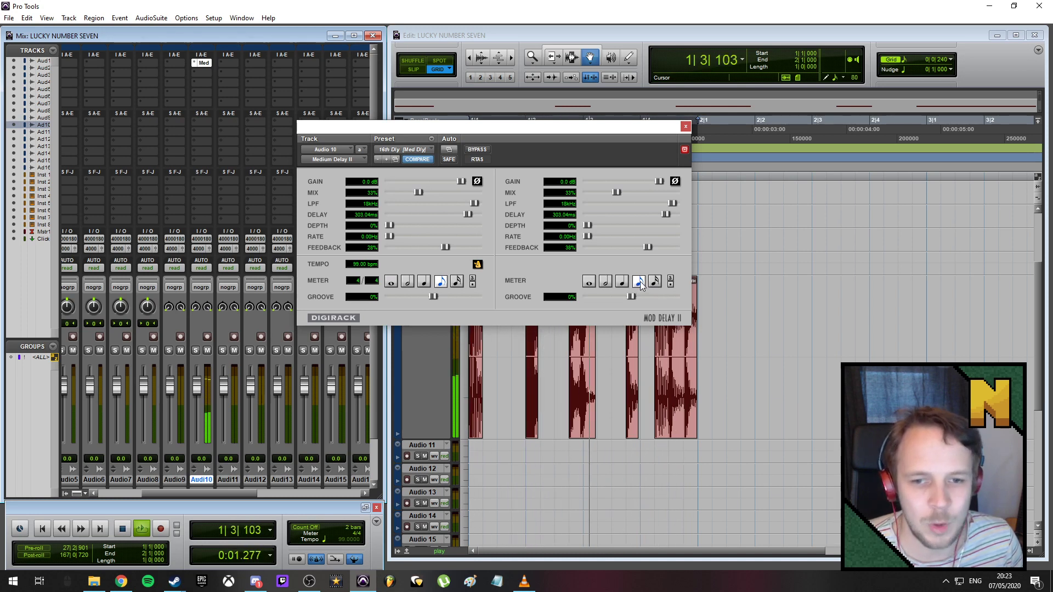
{"action": "left_click", "coordinate": [655, 282]}
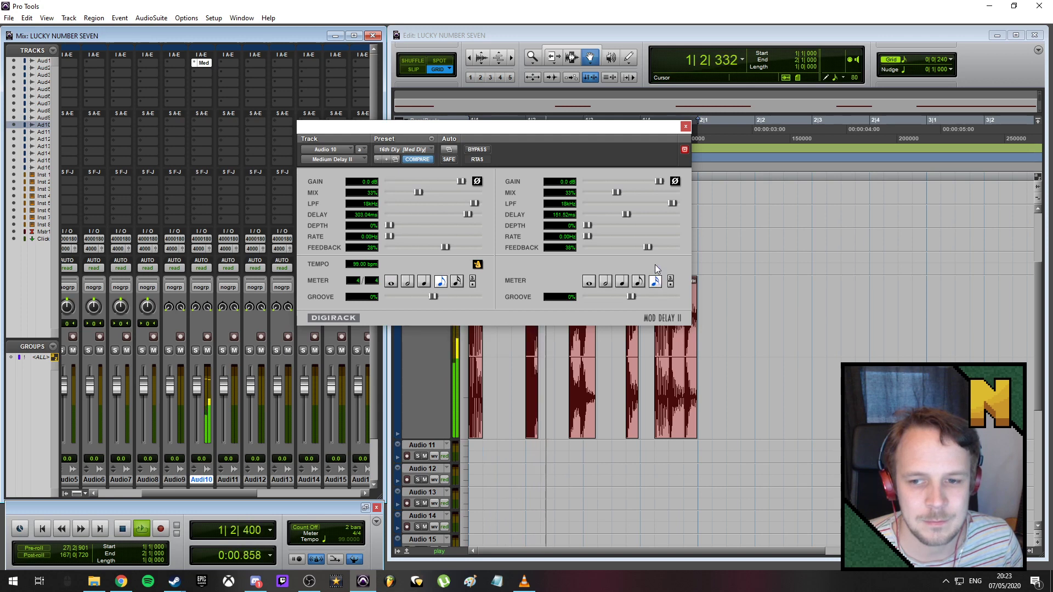
{"action": "mouse_move", "coordinate": [649, 246]}
{"action": "left_mouse_down"}
{"action": "mouse_move", "coordinate": [628, 251]}
{"action": "mouse_move", "coordinate": [639, 250]}
{"action": "left_mouse_up"}
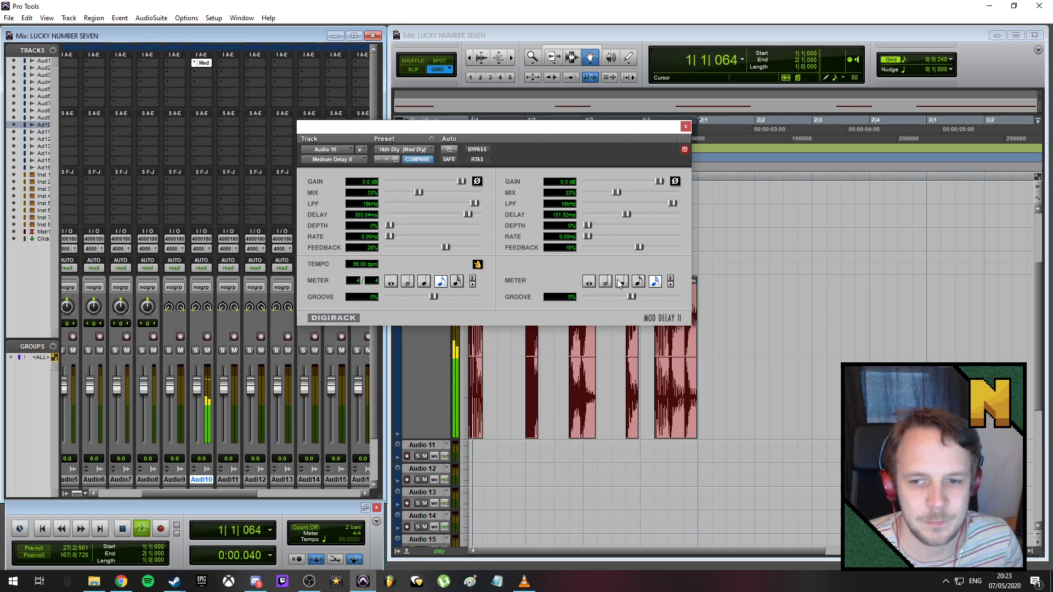
{"action": "left_click", "coordinate": [637, 281]}
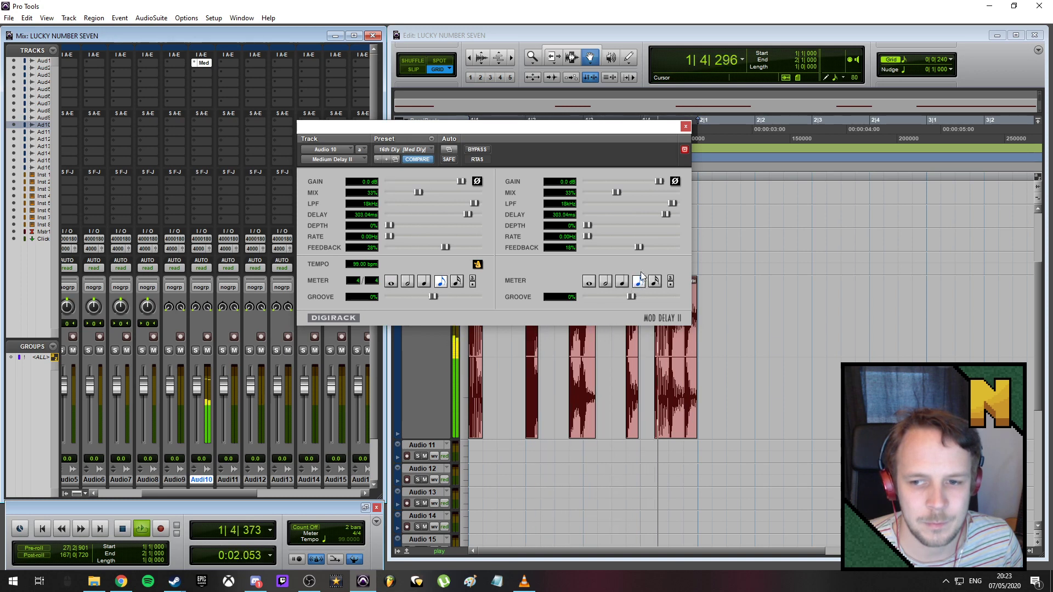
{"action": "left_click", "coordinate": [670, 281]}
{"action": "left_click", "coordinate": [671, 281]}
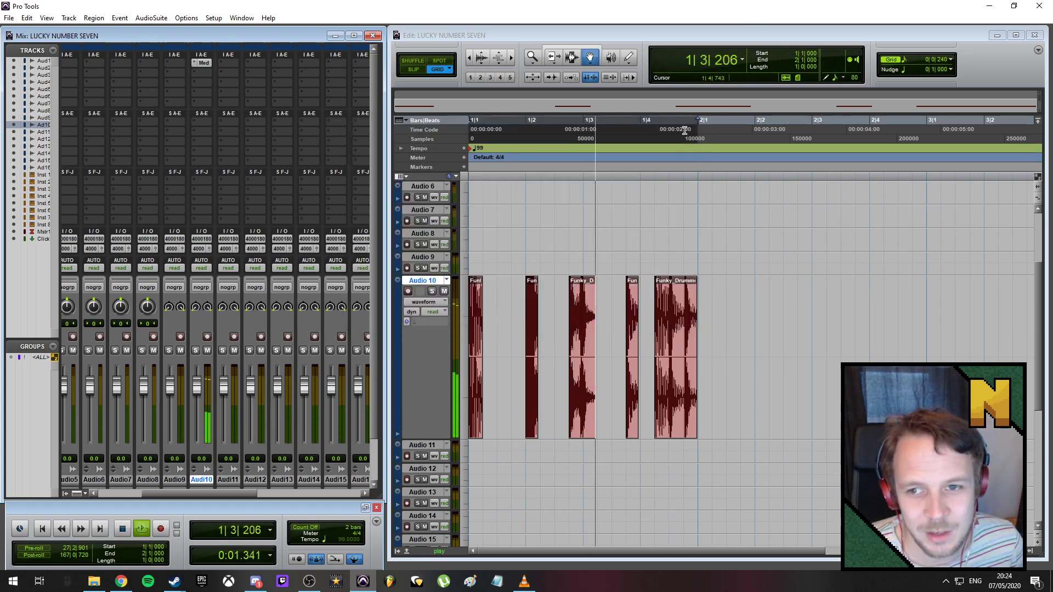
{"action": "left_click", "coordinate": [686, 127]}
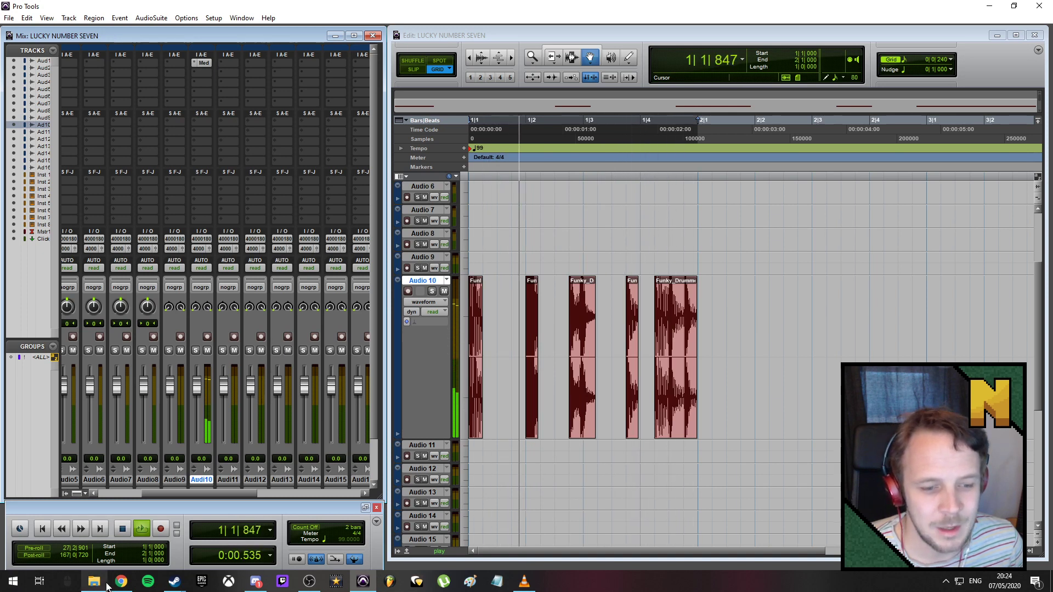
- Stop playback and select all five drum slices on Audio 10, from 1|1|000 to 1|4|952
{"action": "mouse_move", "coordinate": [103, 586]}
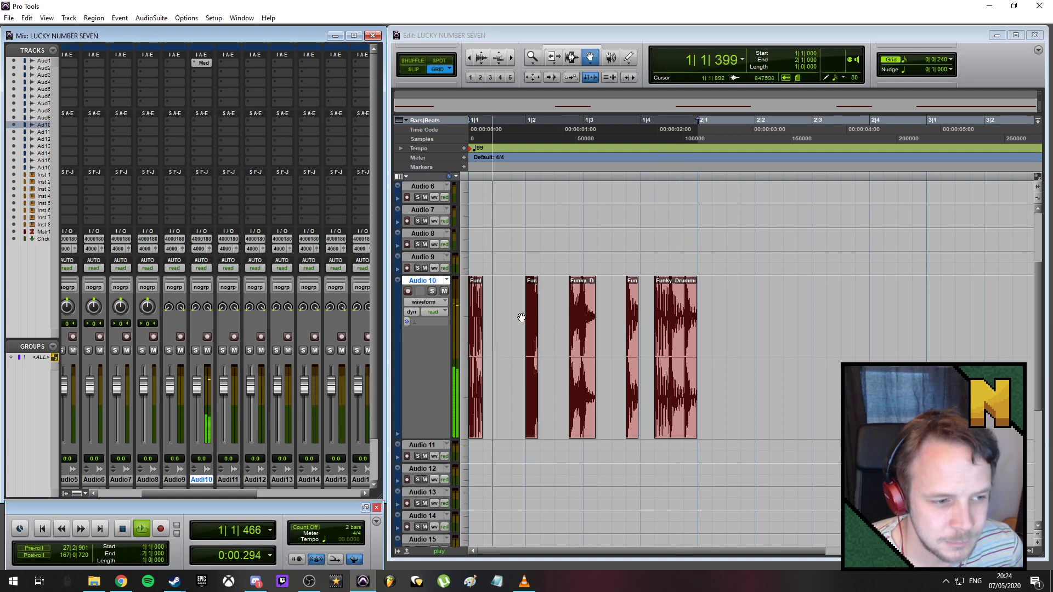
{"action": "left_click", "coordinate": [477, 344]}
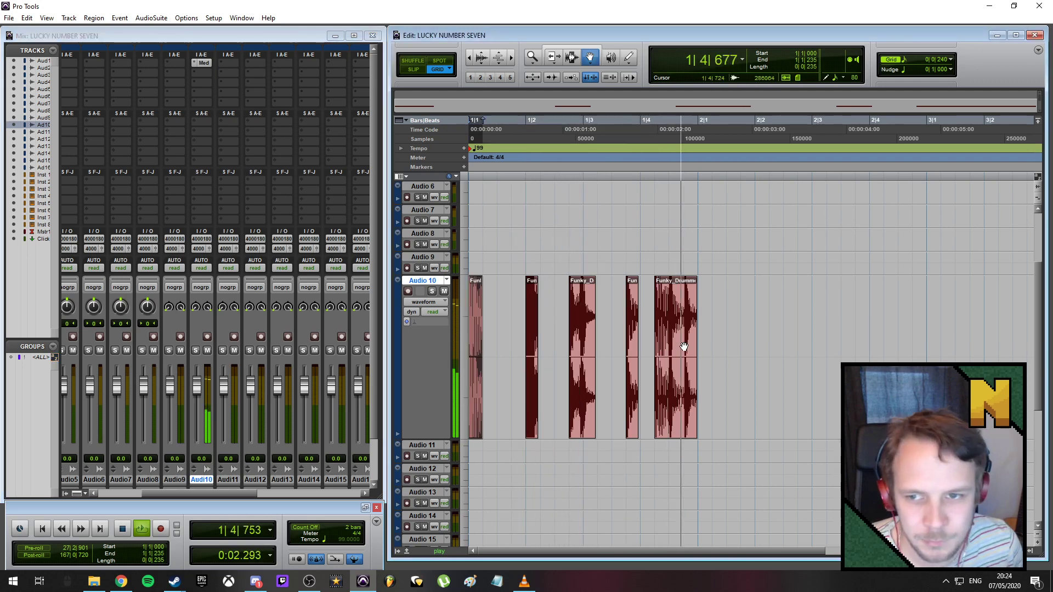
{"action": "key", "text": "space"}
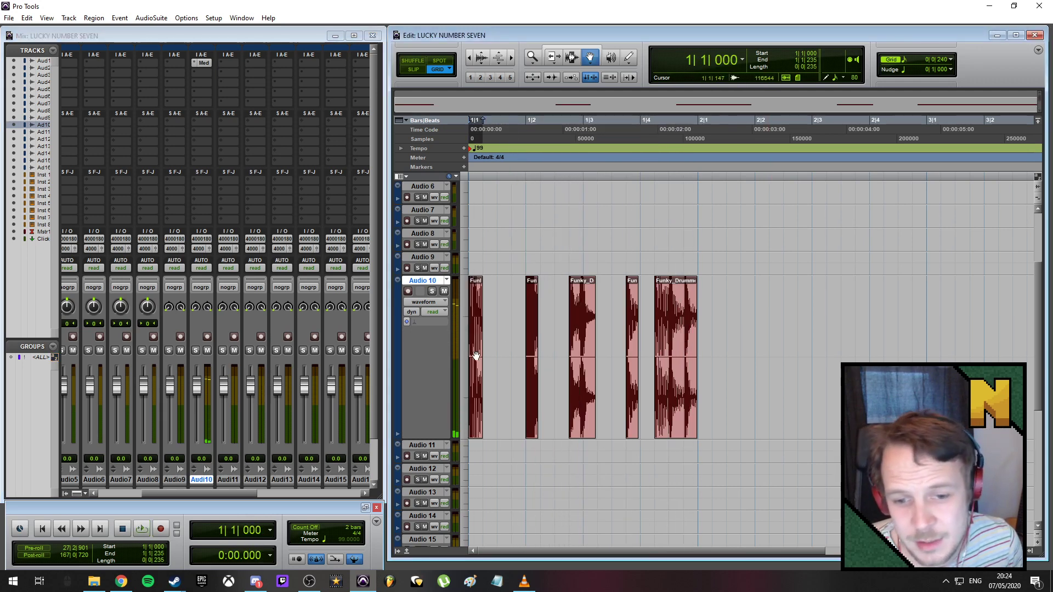
{"action": "key", "text": "ctrl+m"}
{"action": "left_click", "coordinate": [665, 357], "text": "shift"}
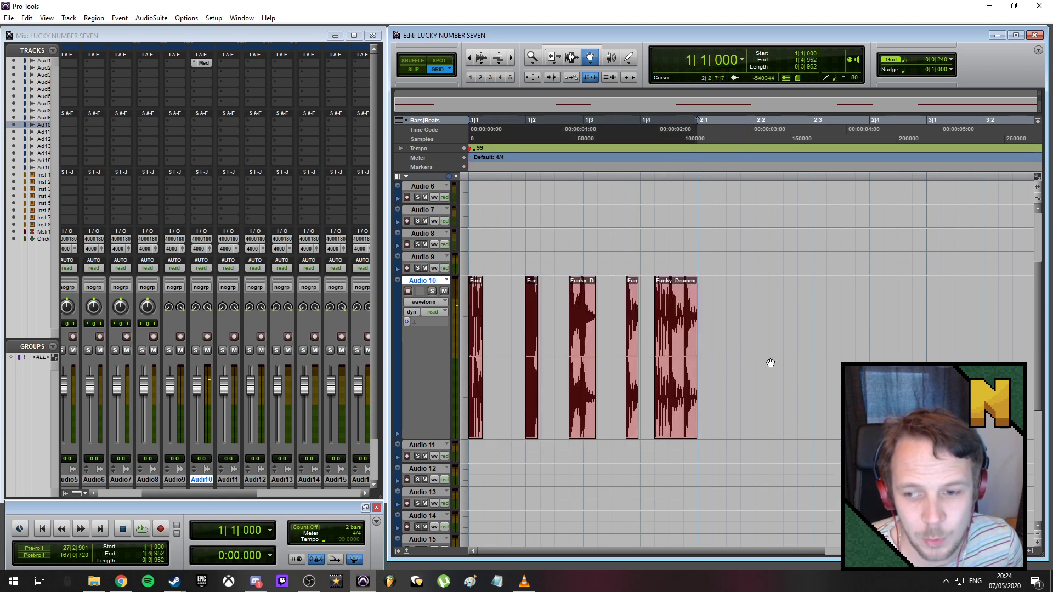
- Shrink Audio 10 to the same compact height as the other tracks and fit all tracks in the Edit window
{"action": "key", "text": "ctrl+bracketleft"}
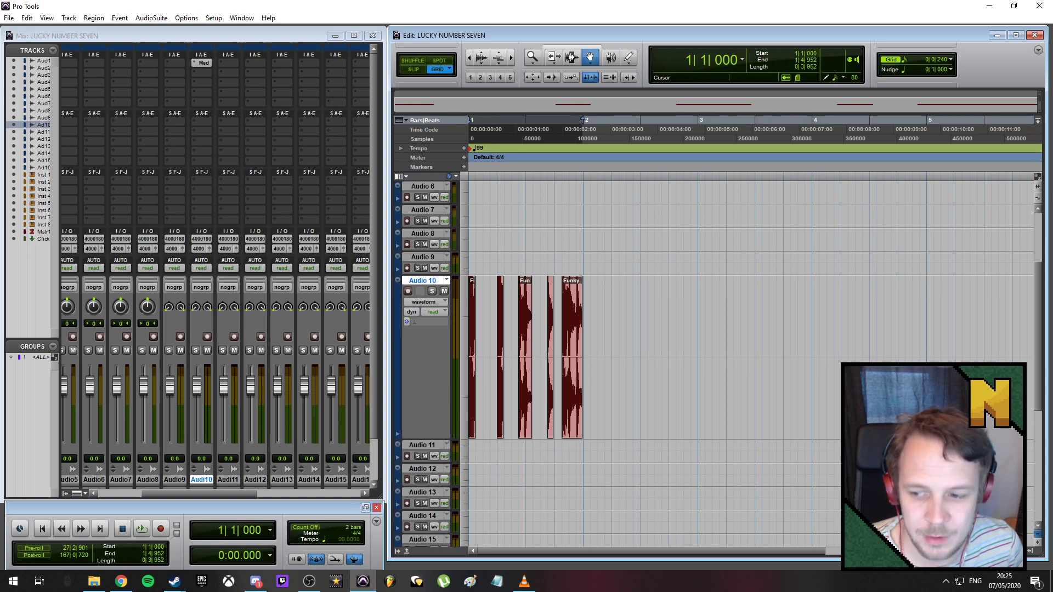
{"action": "left_click", "coordinate": [1038, 535]}
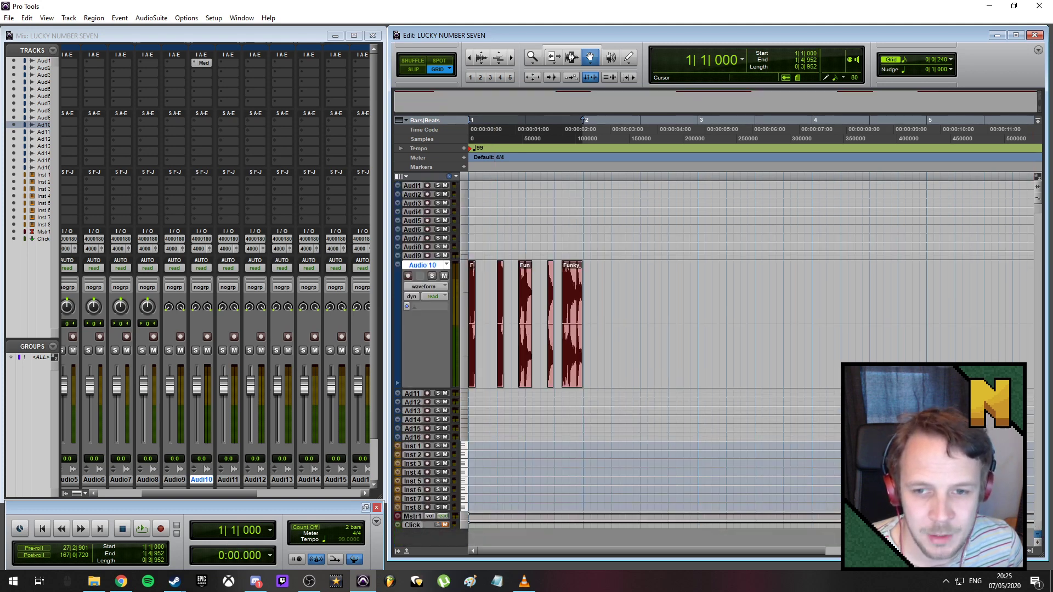
{"action": "left_click", "coordinate": [1037, 534]}
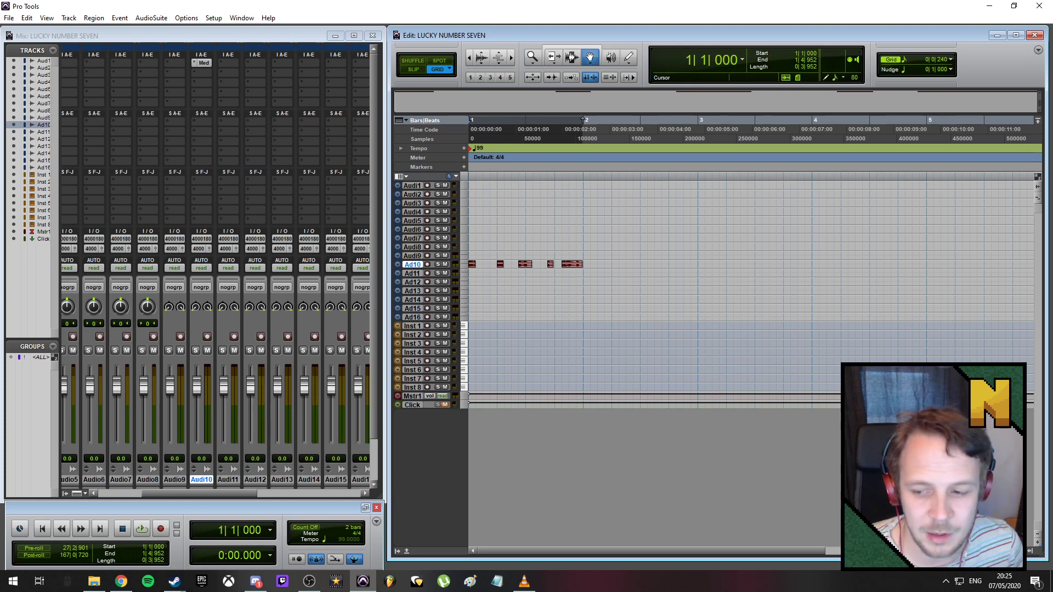
{"action": "left_click", "coordinate": [1038, 542]}
{"action": "key", "text": "ctrl+]"}
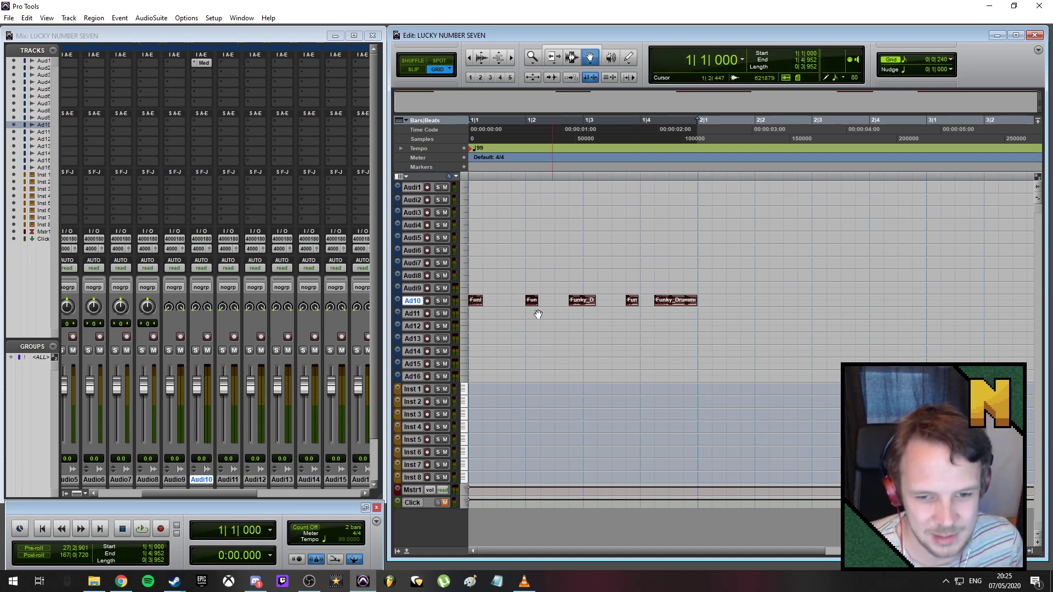
- Rename the Audio 10 track to Funky Drumma
{"action": "double_click", "coordinate": [416, 304]}
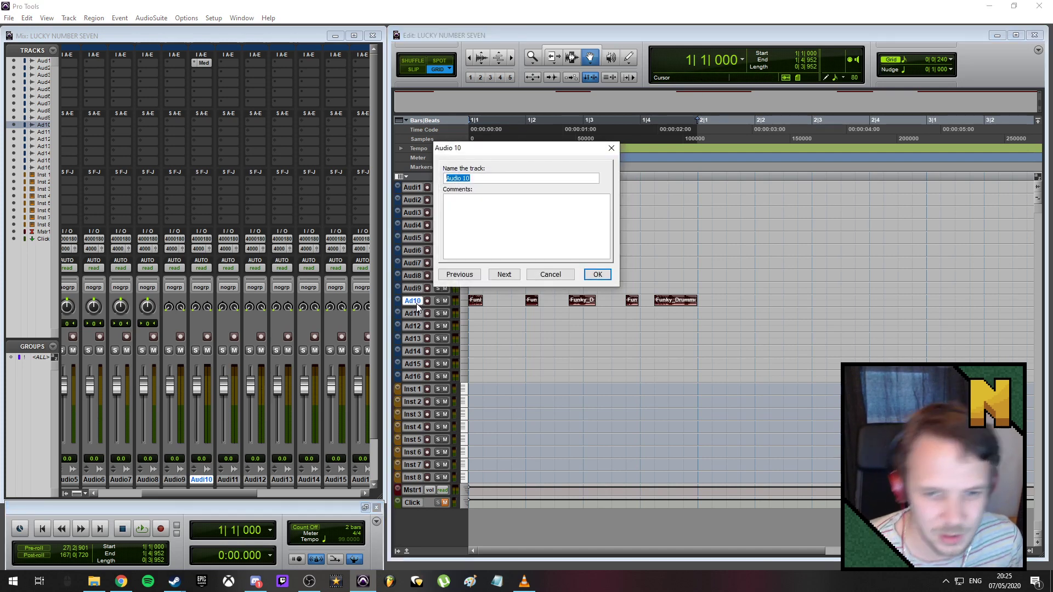
{"action": "type", "text": "Funky Drumma"}
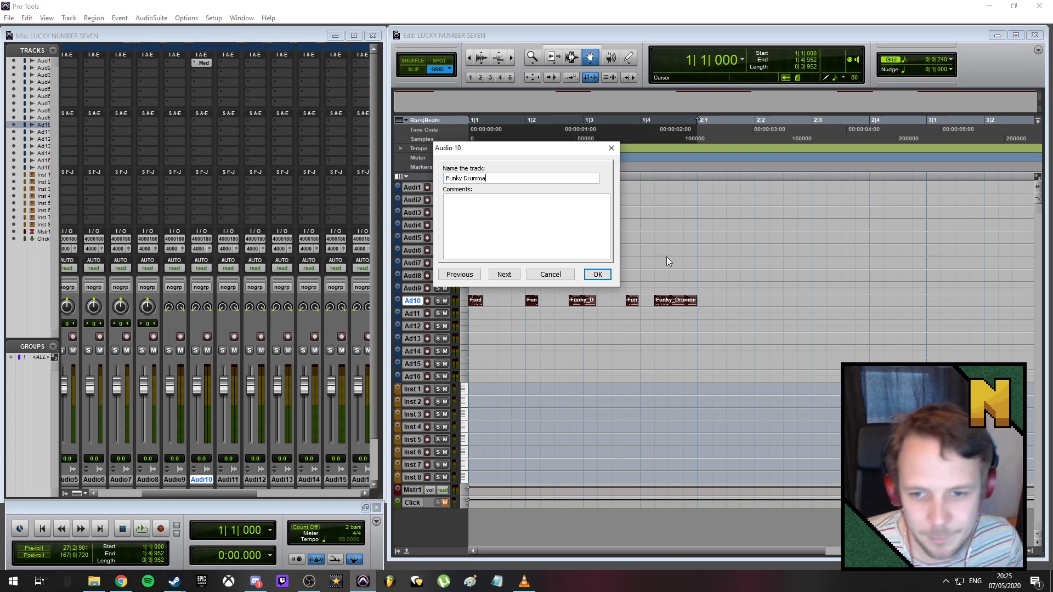
{"action": "left_click", "coordinate": [598, 275]}
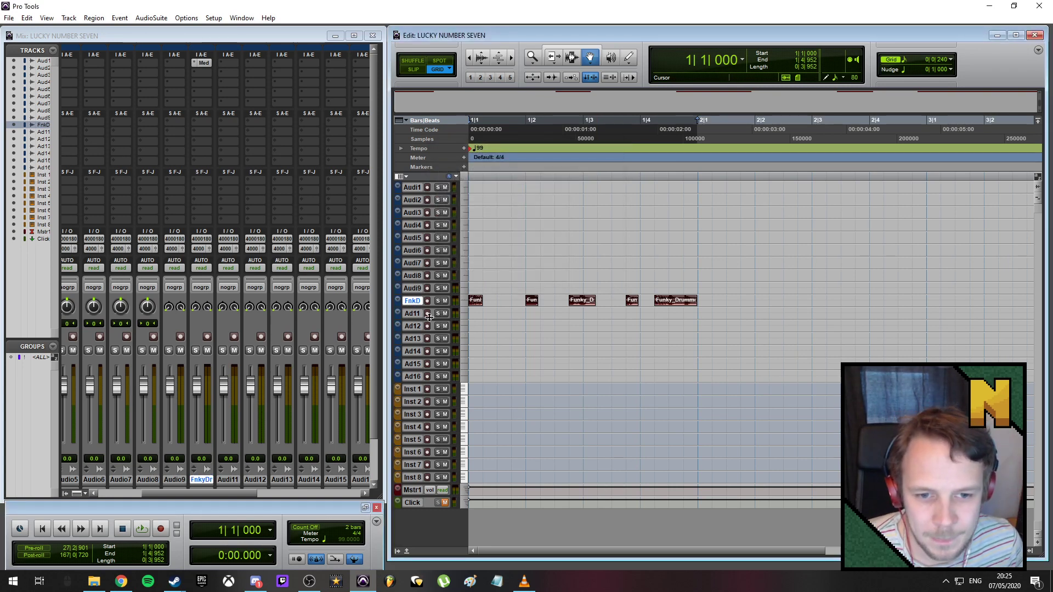
- Insert a stereo Compressor/Limiter Dyn3 on the Funky Drumma track and place it ahead of the delay
{"action": "left_click", "coordinate": [208, 78]}
{"action": "mouse_move", "coordinate": [247, 90]}
{"action": "mouse_move", "coordinate": [339, 89]}
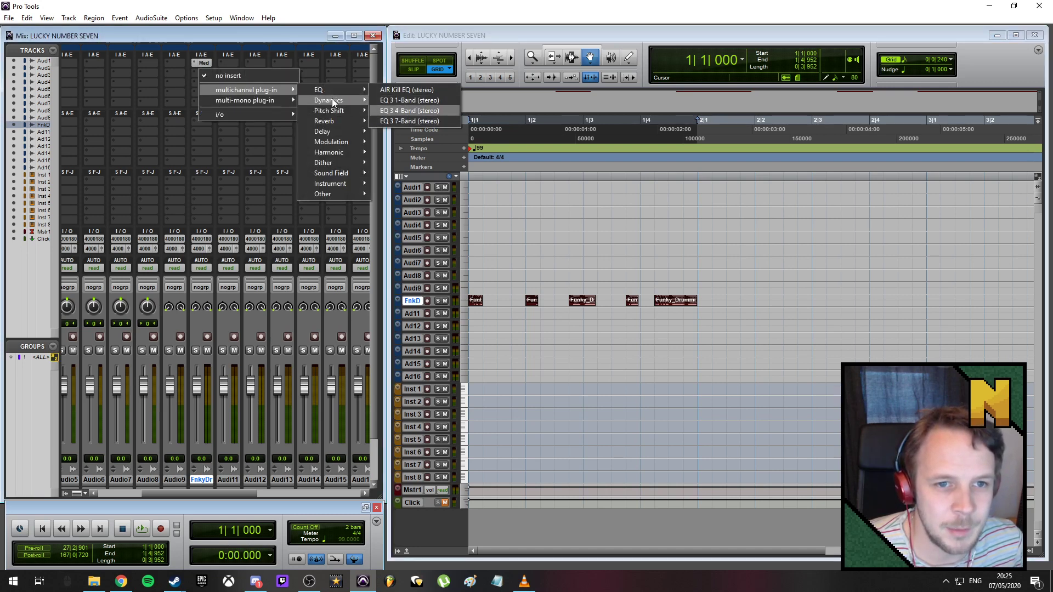
{"action": "left_click", "coordinate": [417, 109]}
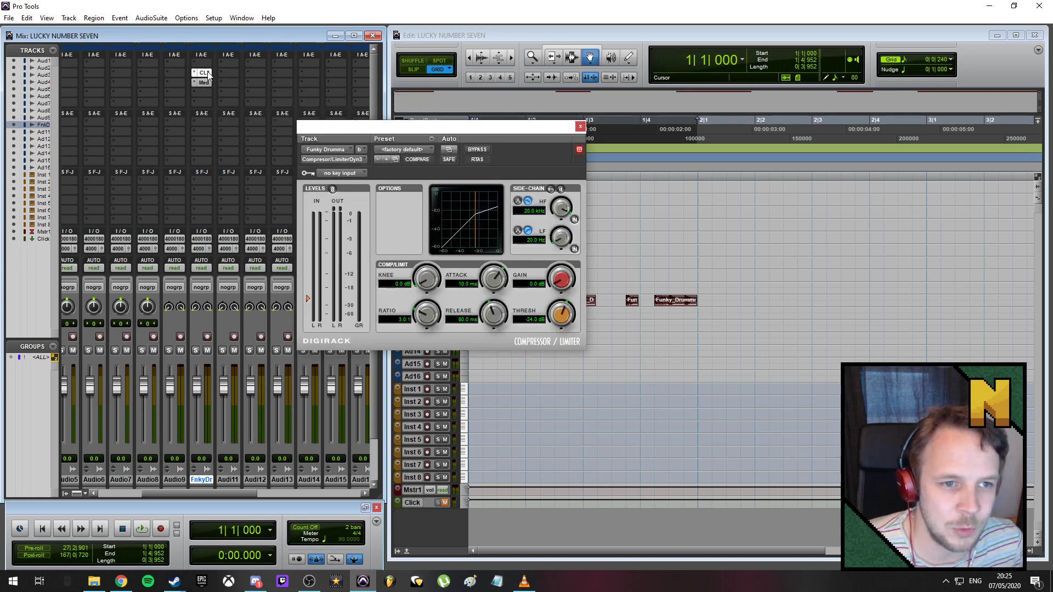
{"action": "left_click_drag", "start_coordinate": [209, 72], "coordinate": [206, 76]}
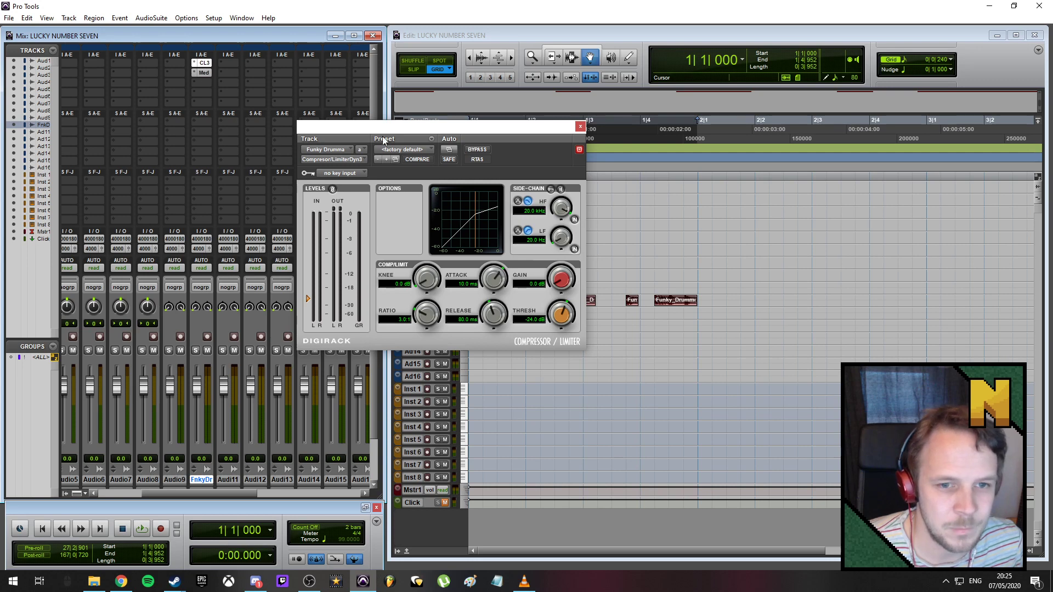
- Load the compressor's Hard Limiting preset, start loop playback and close the plug-in
{"action": "left_click", "coordinate": [406, 150]}
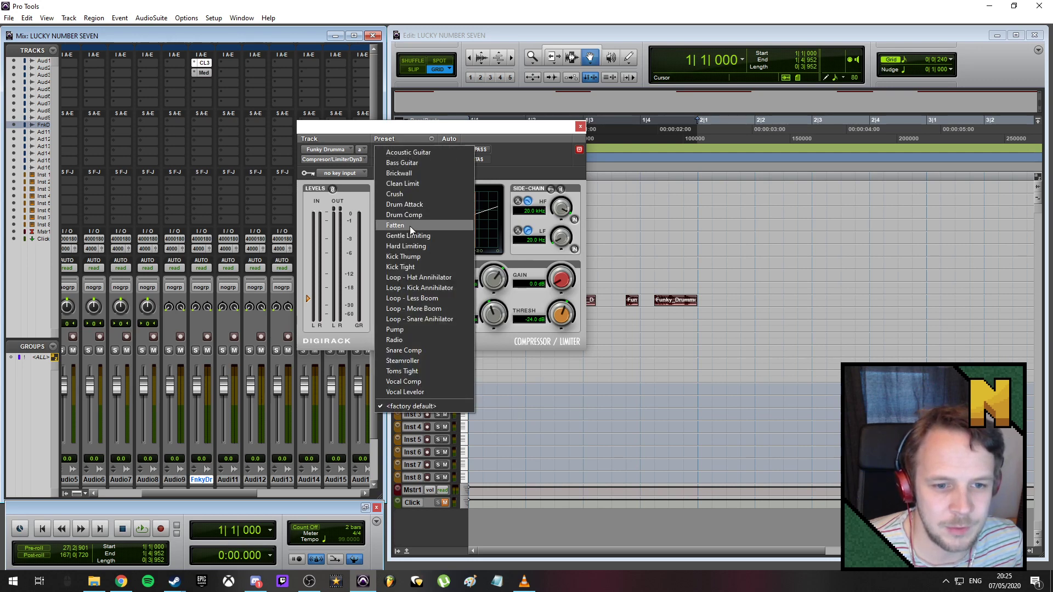
{"action": "left_click", "coordinate": [410, 245]}
{"action": "key", "text": "space"}
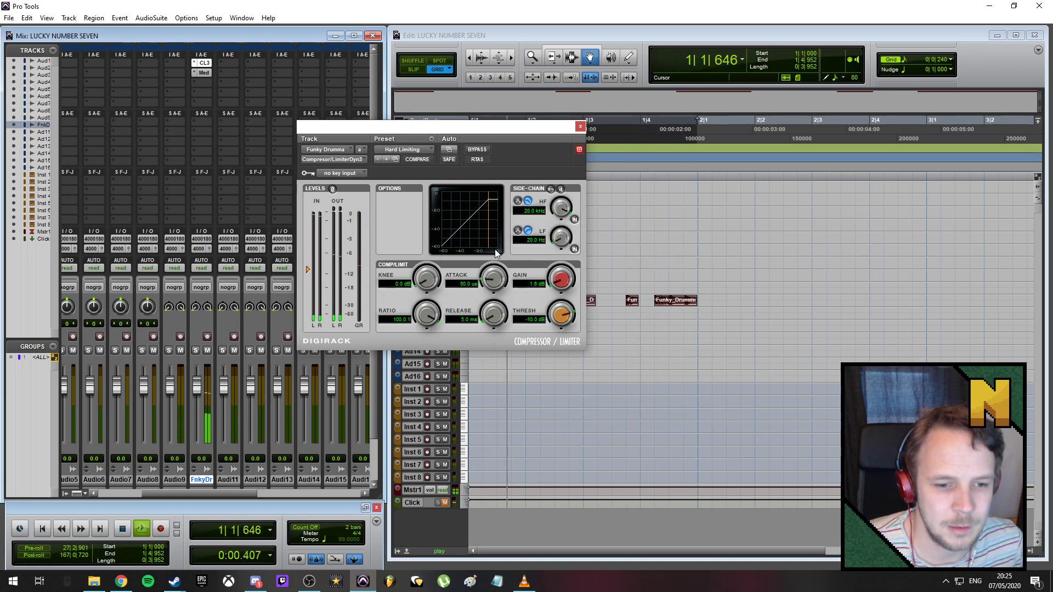
{"action": "left_click", "coordinate": [581, 127]}
- Insert a stereo D-Verb reverb after the delay on the Funky Drumma track
{"action": "left_click", "coordinate": [203, 82]}
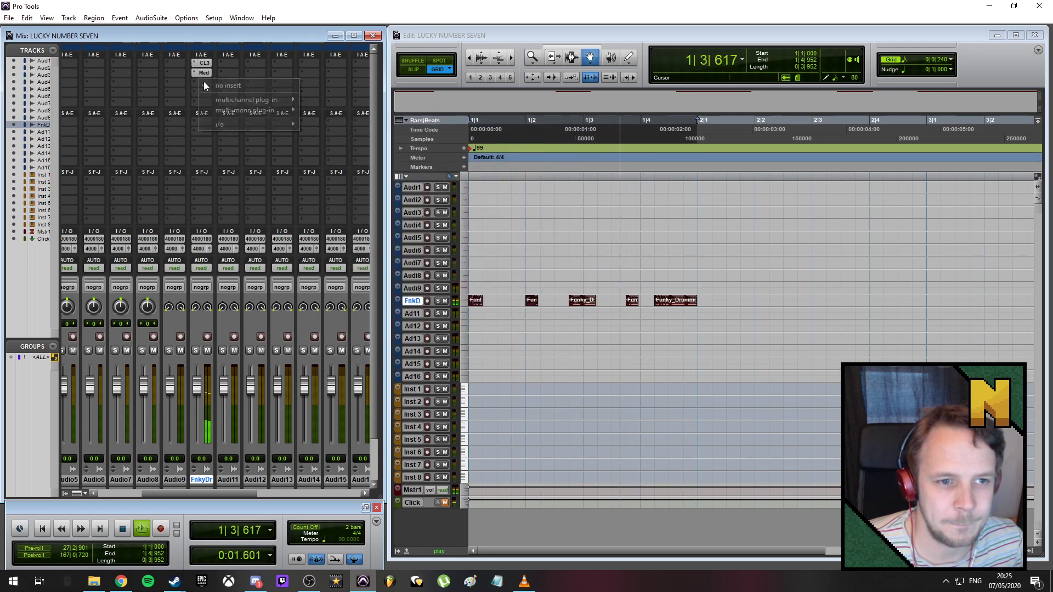
{"action": "mouse_move", "coordinate": [268, 100]}
{"action": "mouse_move", "coordinate": [340, 131]}
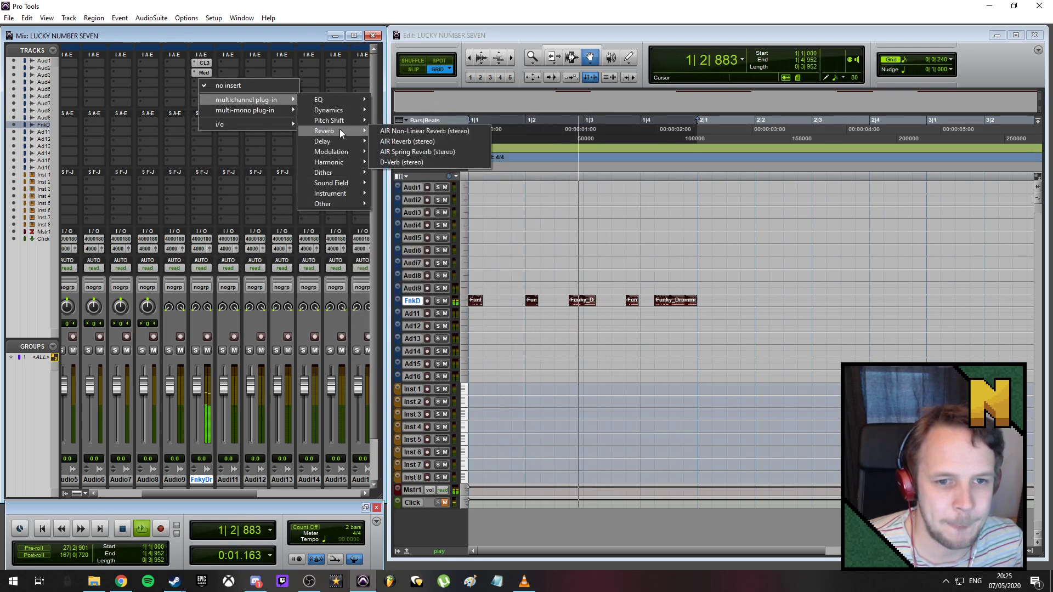
{"action": "left_click", "coordinate": [401, 161]}
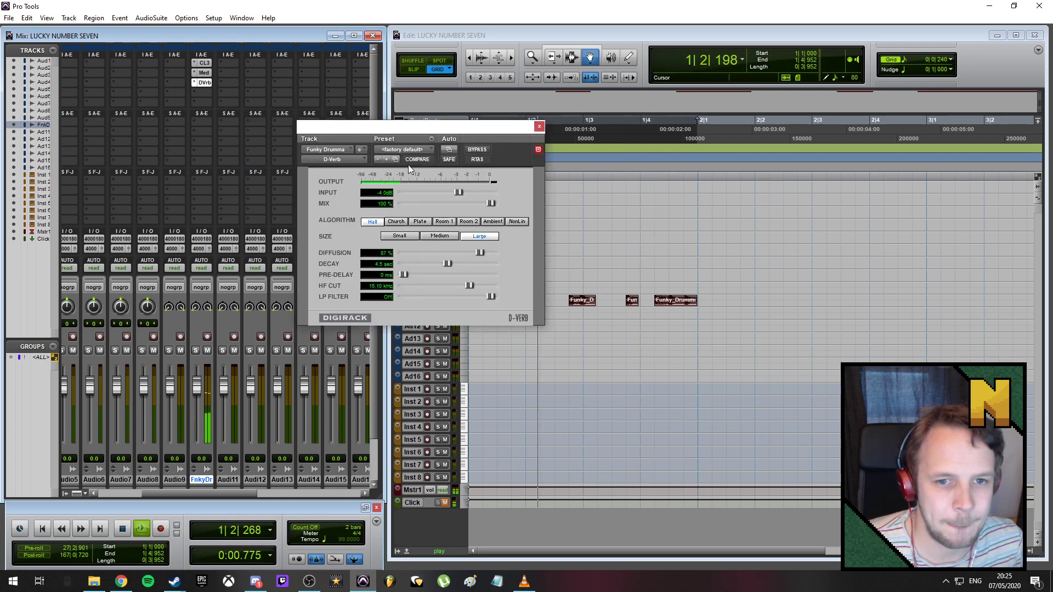
- Load D-Verb's Large Hall Bright preset, lower its mix to 50%, close the plug-in and stop playback
{"action": "left_click", "coordinate": [430, 150]}
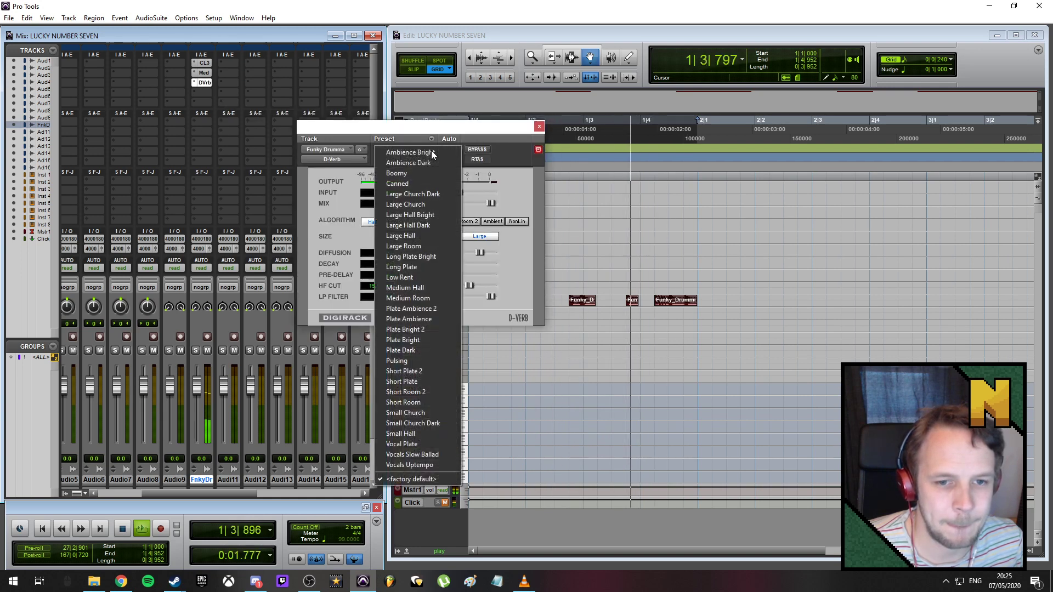
{"action": "left_click", "coordinate": [429, 216]}
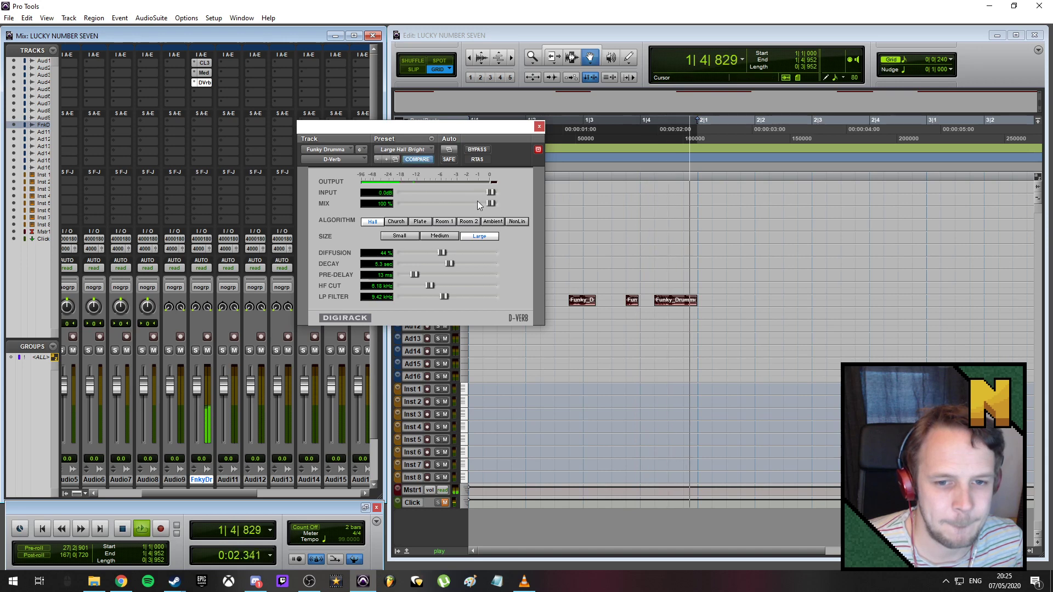
{"action": "left_click_drag", "start_coordinate": [491, 203], "coordinate": [449, 203]}
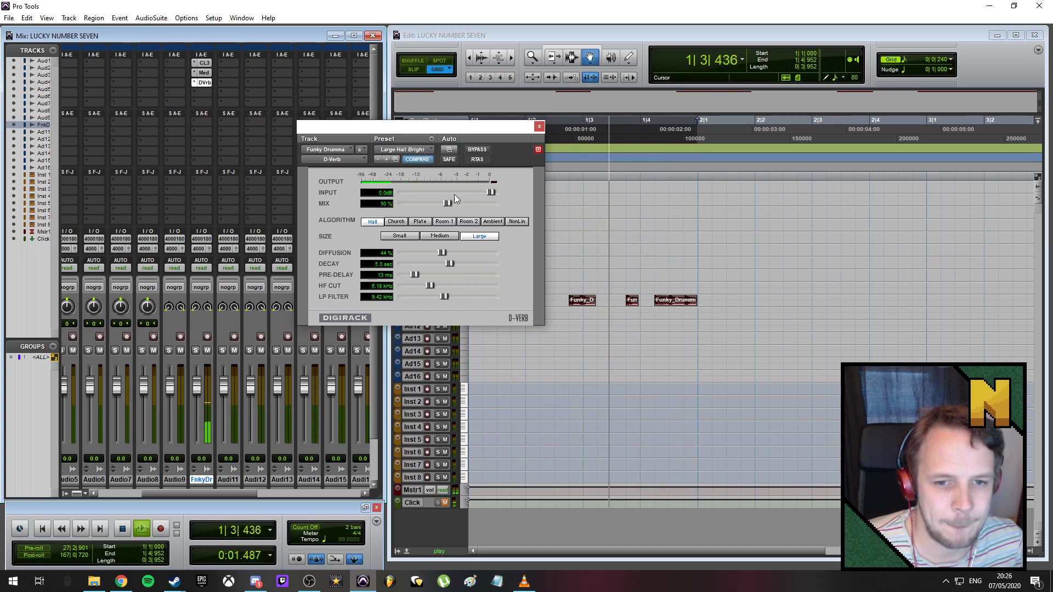
{"action": "left_click", "coordinate": [539, 126]}
{"action": "key", "text": "space"}
- Copy all five drum slices from Funky Drumma to the same position on the Audio 9 track above
{"action": "left_click", "coordinate": [477, 300]}
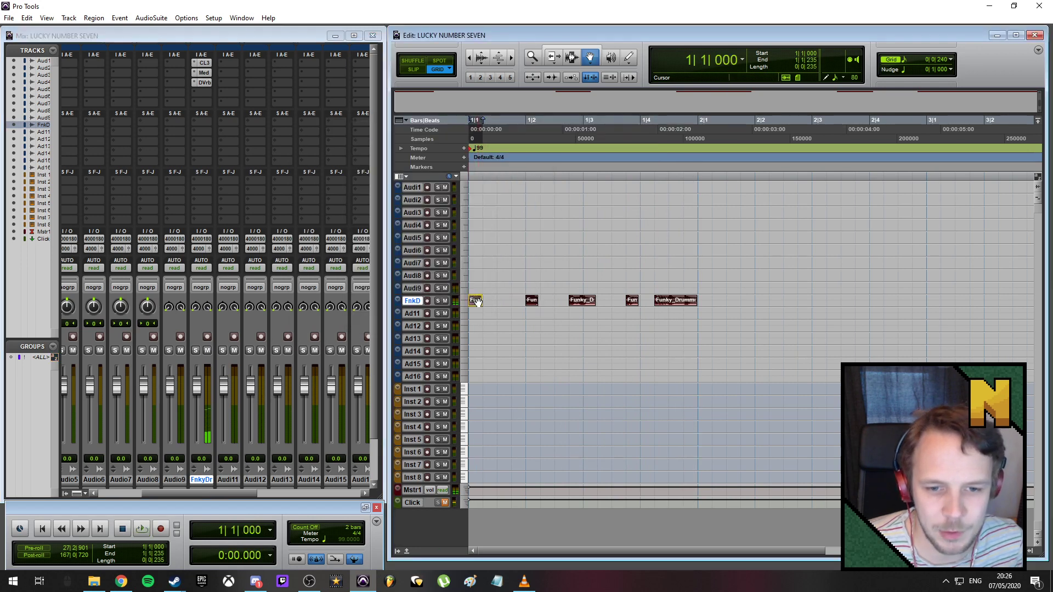
{"action": "left_click", "coordinate": [671, 299], "text": "shift"}
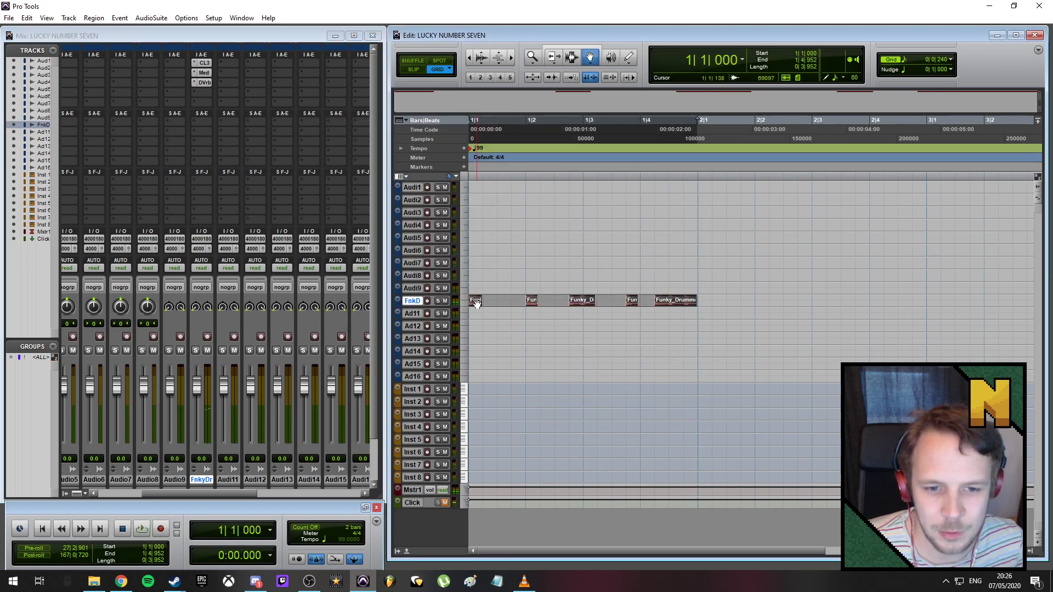
{"action": "left_click_drag", "start_coordinate": [476, 303], "coordinate": [477, 291]}
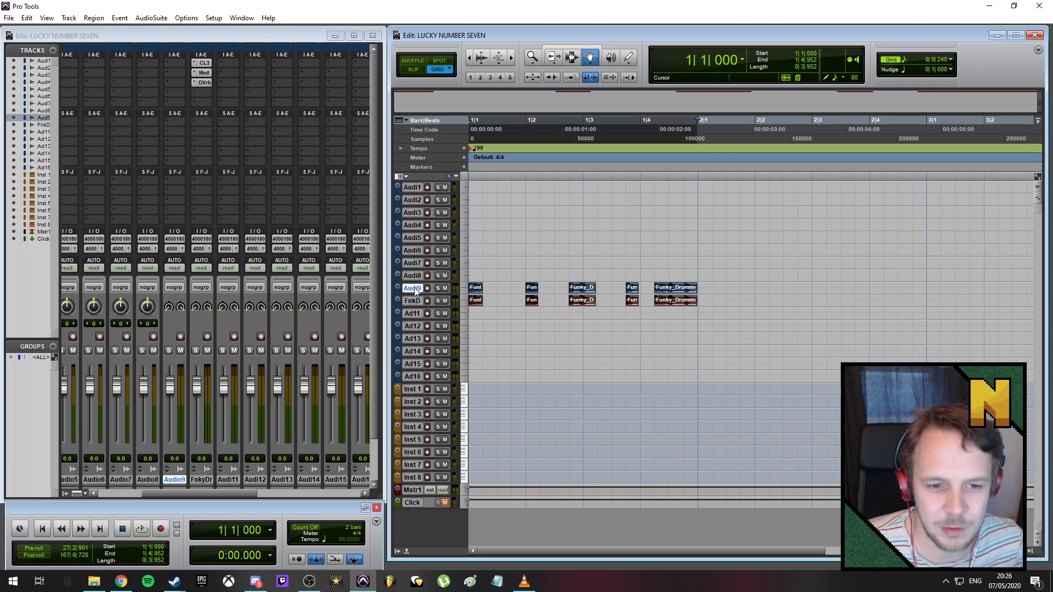
- Rename the Audio 9 track to Funky Drumma Rv
{"action": "double_click", "coordinate": [416, 289]}
{"action": "type", "text": "Funky Drumma R"}
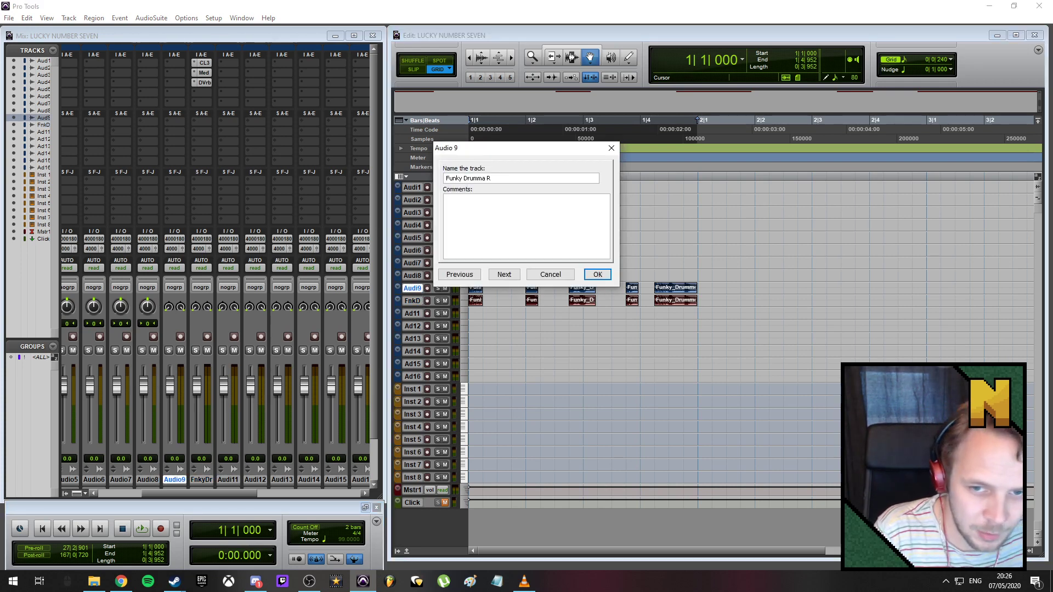
{"action": "type", "text": "v"}
{"action": "key", "text": "Return"}
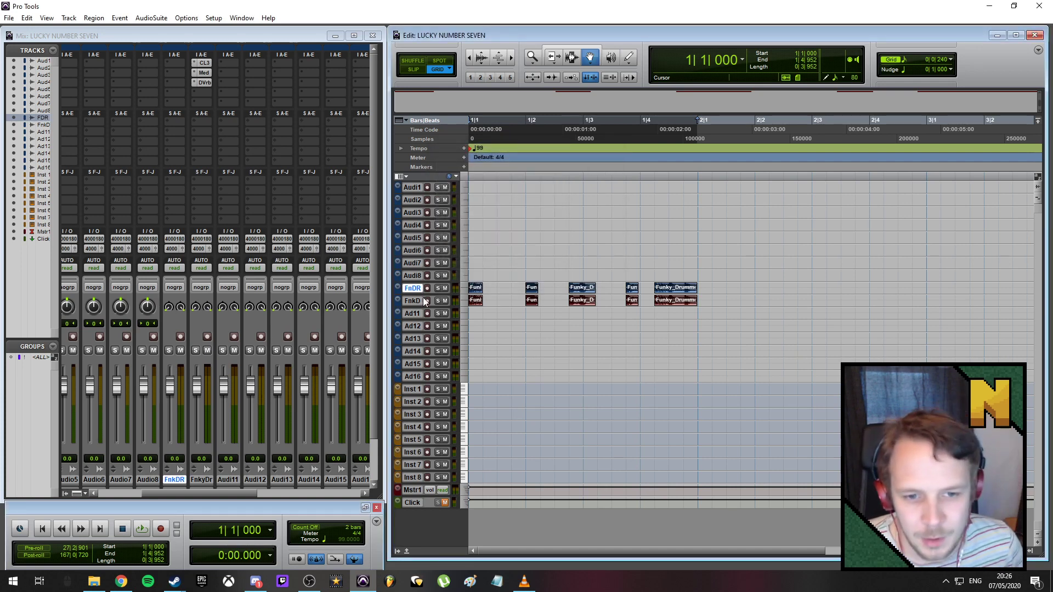
- Move the D-Verb insert from Funky Drumma to Funky Drumma Rv, copy the compressor and delay there too, and check the reverb settings
{"action": "left_click", "coordinate": [190, 80]}
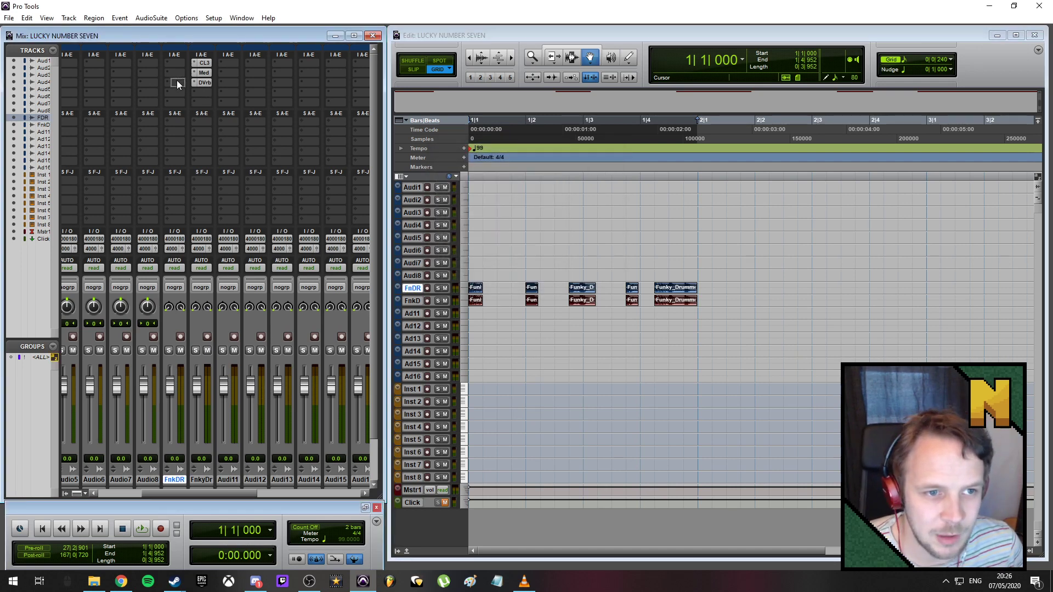
{"action": "left_click_drag", "start_coordinate": [176, 80], "coordinate": [183, 72]}
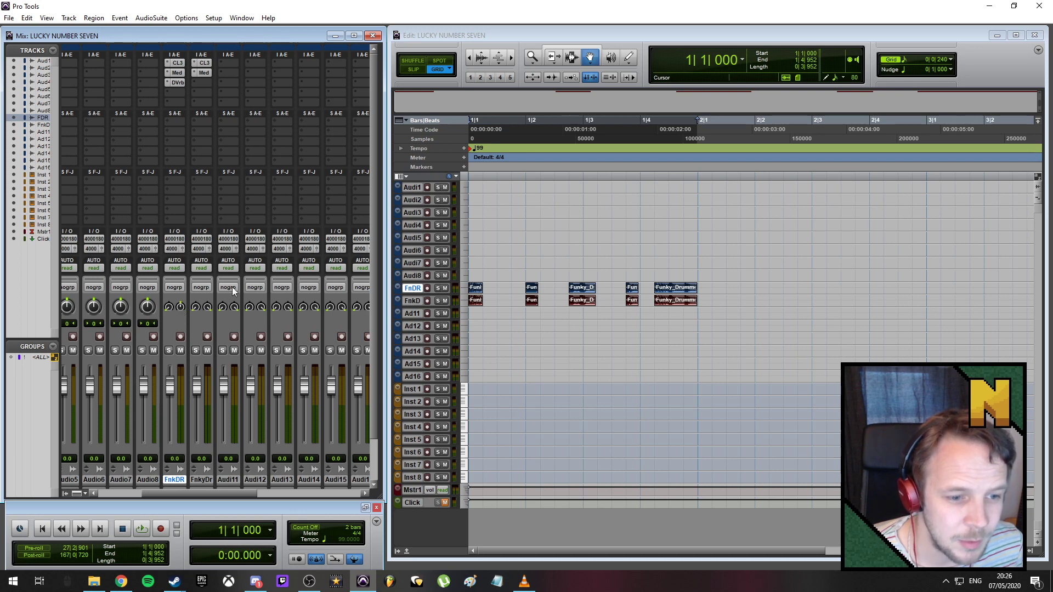
{"action": "left_click", "coordinate": [179, 82]}
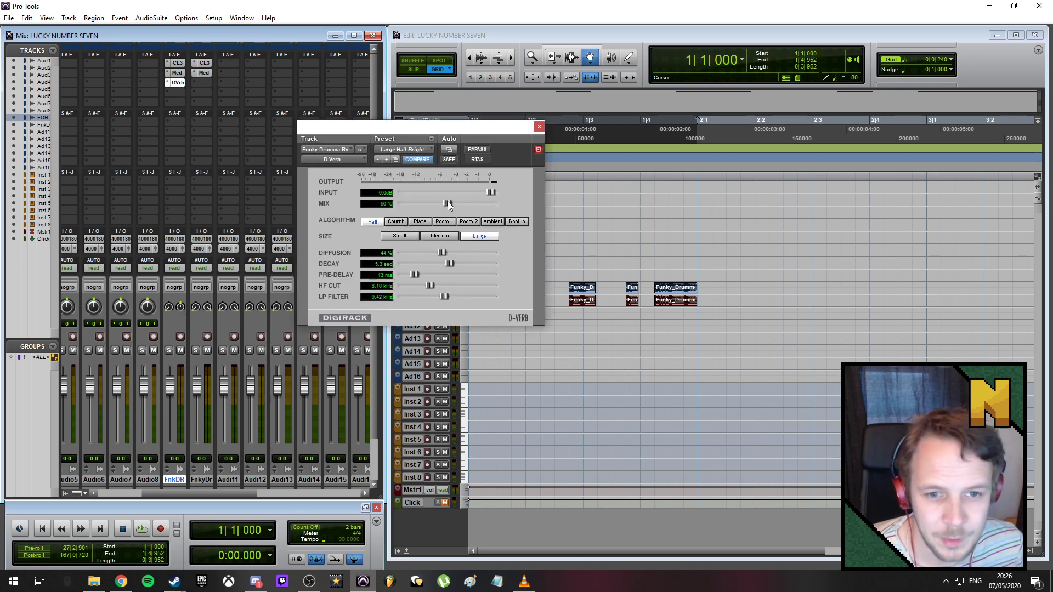
{"action": "left_click", "coordinate": [539, 127]}
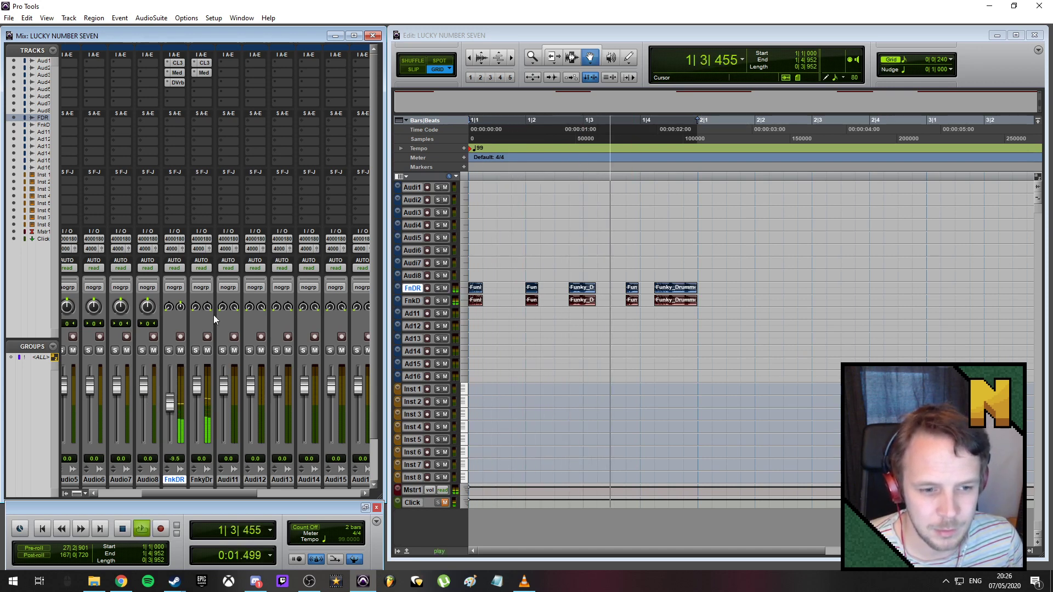
- Lower the Funky Drumma Rv fader to -12.6 dB while the loop plays, and stop playback
{"action": "left_click_drag", "start_coordinate": [171, 407], "coordinate": [174, 413]}
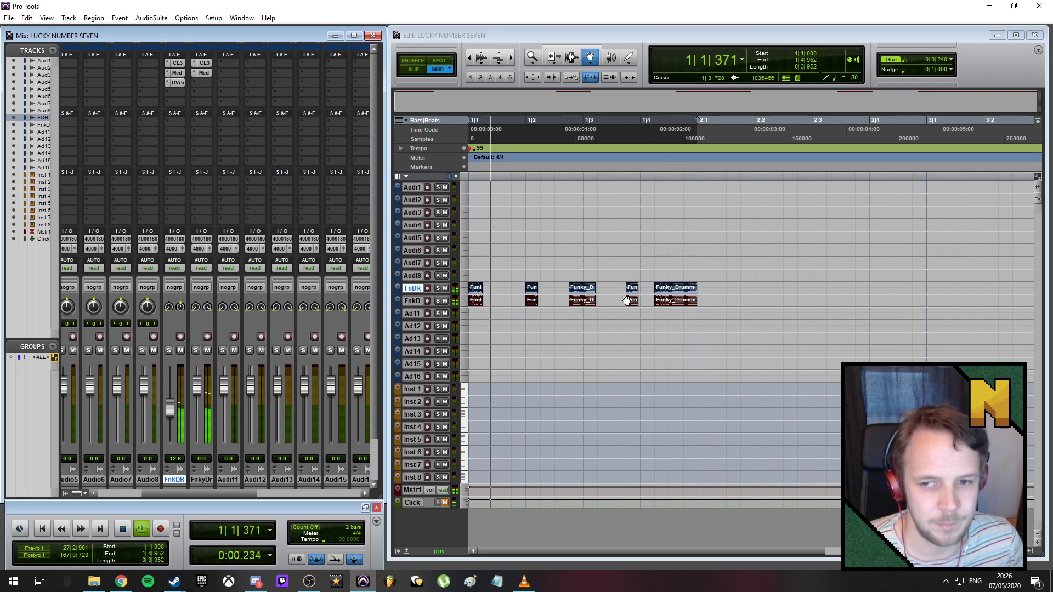
{"action": "scroll", "coordinate": [624, 305], "scroll_direction": "up", "scroll_amount": 1}
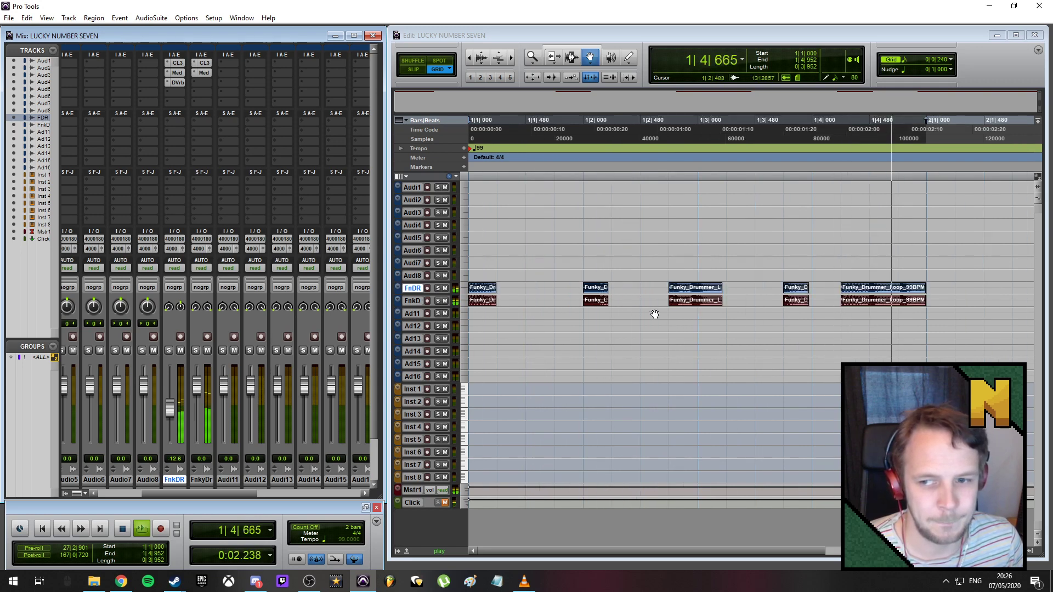
{"action": "left_click", "coordinate": [745, 324]}
{"action": "key", "text": "space"}
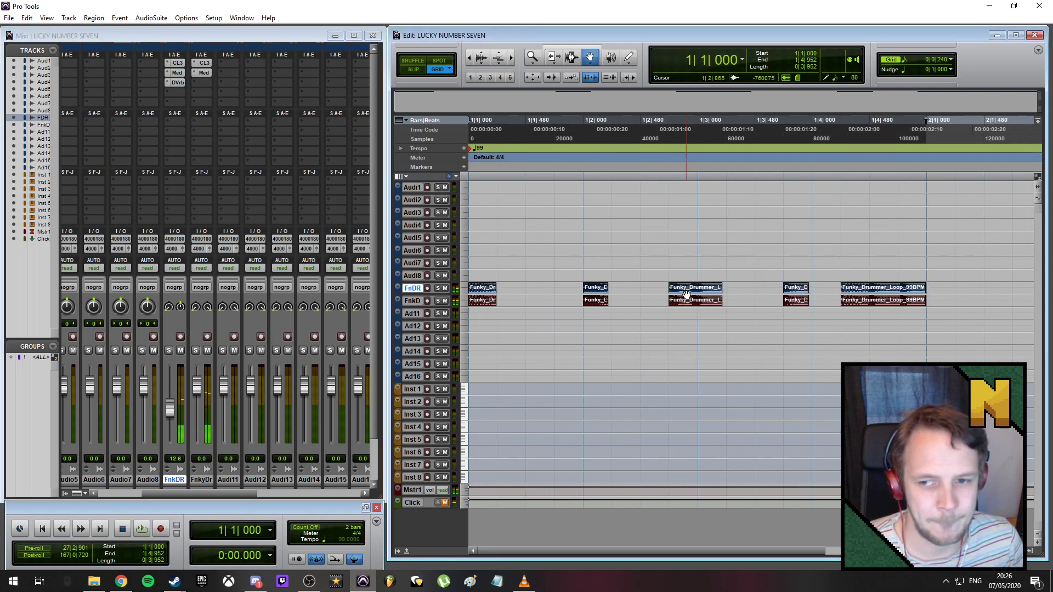
- Select the Audio 11 track and audition the layered drum loop
{"action": "left_click", "coordinate": [413, 314]}
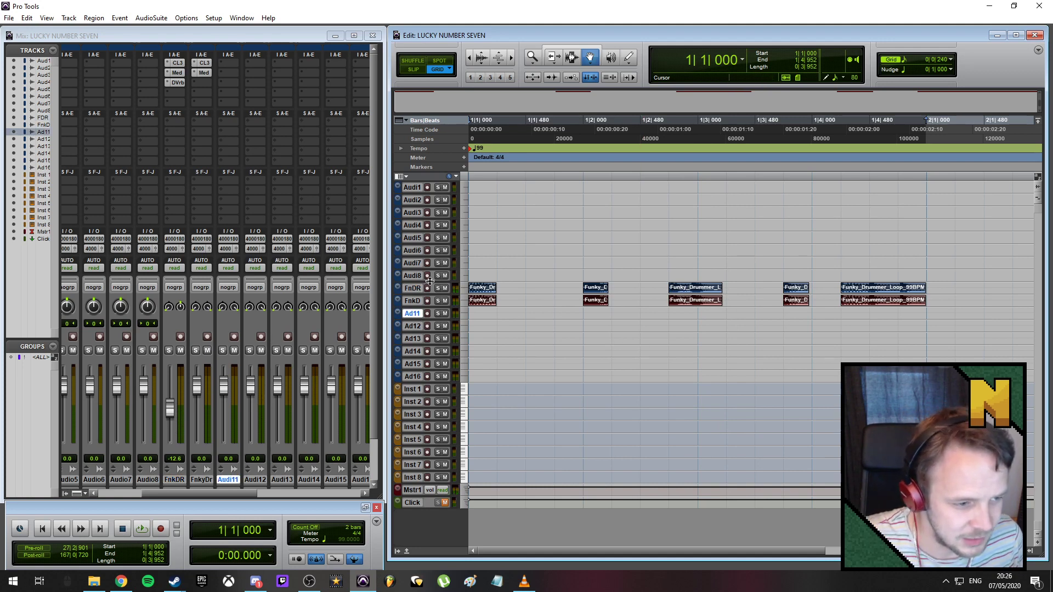
{"action": "key", "text": "space"}
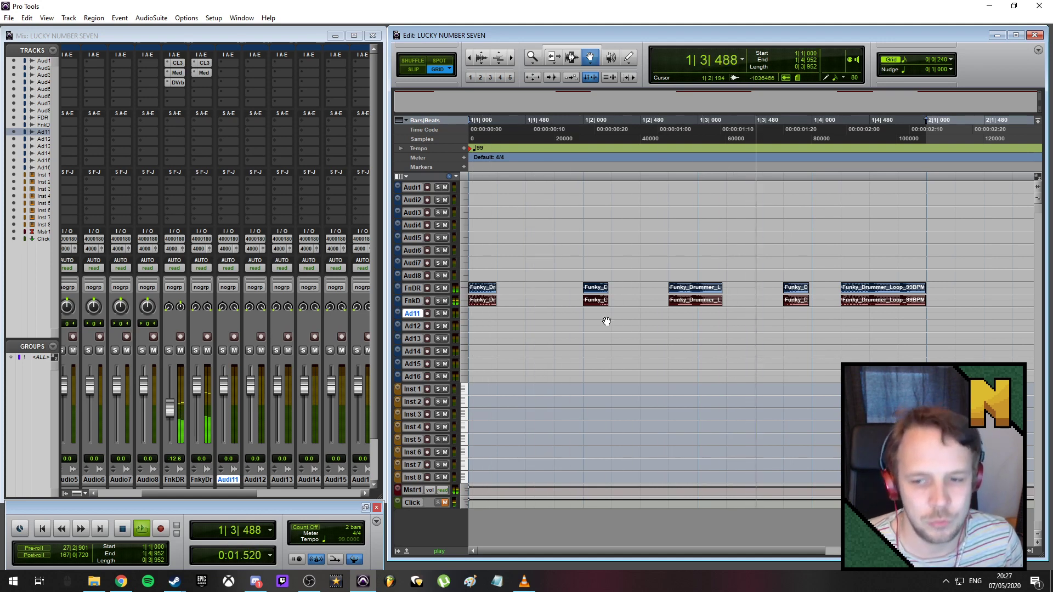
{"action": "key", "text": "space"}
- Try moving the third drum slice on both Funky Drumma tracks to 1|2|480 and audition the loop
{"action": "left_click", "coordinate": [690, 290]}
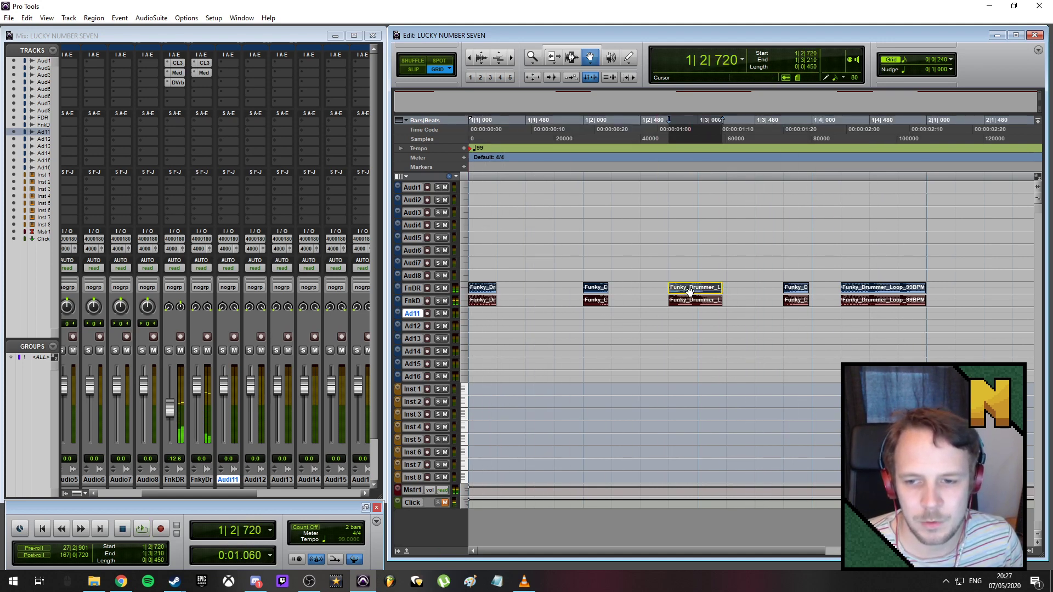
{"action": "left_click_drag", "start_coordinate": [665, 291], "coordinate": [637, 291]}
{"action": "key", "text": "space"}
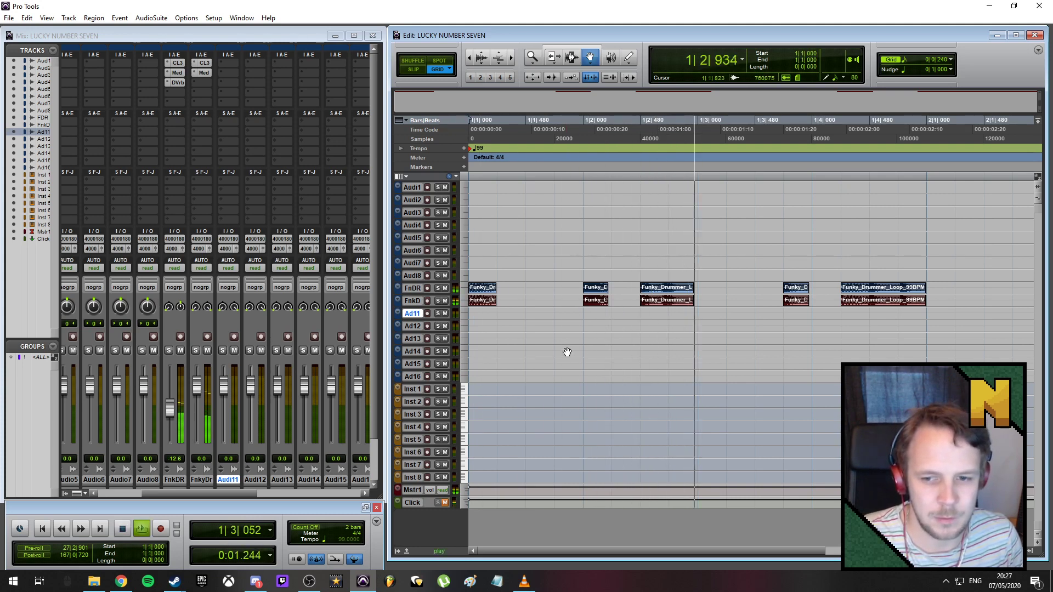
{"action": "key", "text": "space"}
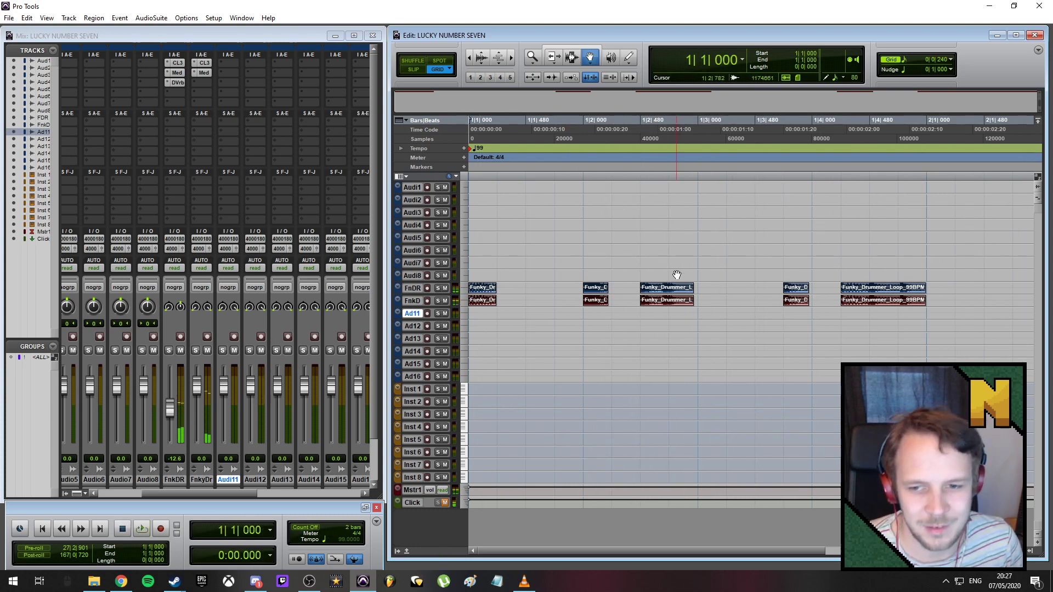
- Try moving the third drum slice on both tracks to 1|3|000, reselect the first bar and audition the loop
{"action": "left_click", "coordinate": [660, 289]}
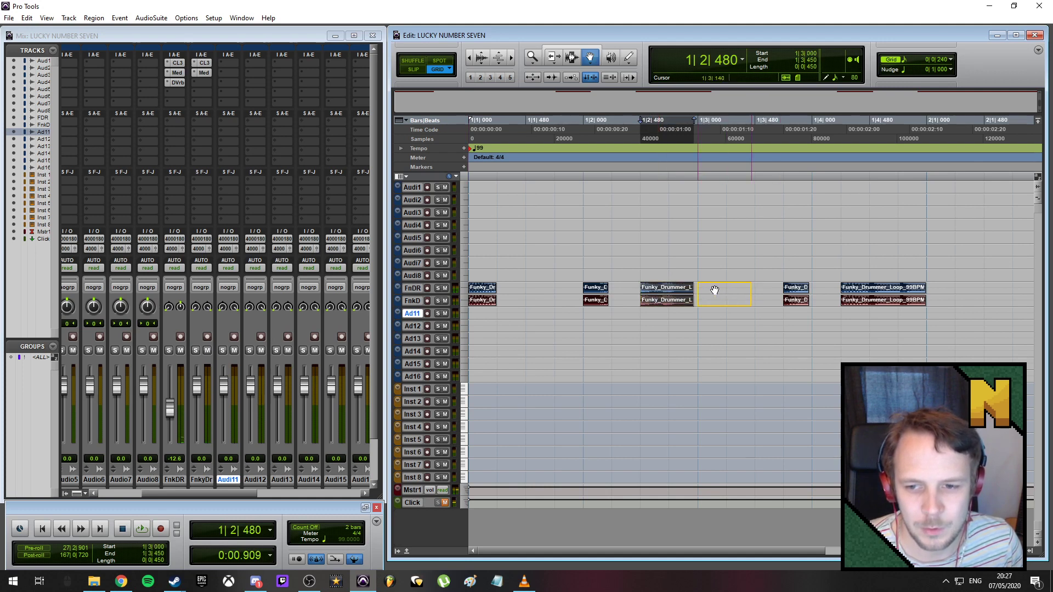
{"action": "left_click_drag", "start_coordinate": [714, 290], "coordinate": [716, 290]}
{"action": "left_click_drag", "start_coordinate": [925, 114], "coordinate": [146, 176]}
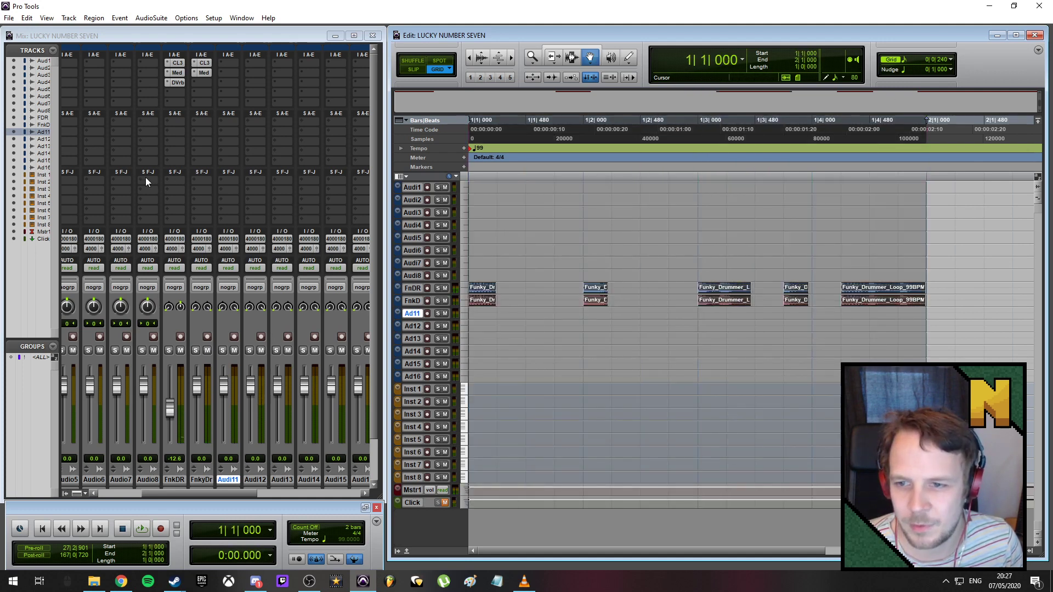
{"action": "key", "text": "space"}
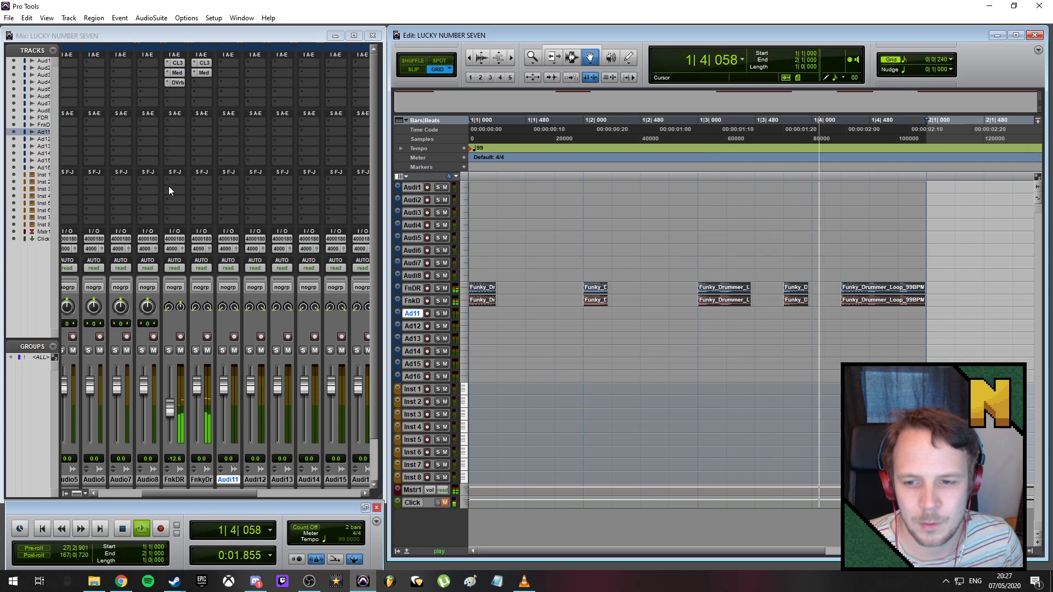
{"action": "key", "text": "space"}
- Set the grid to 0|0|120 and move the third drum slice on both tracks to 1|2|840
{"action": "left_click", "coordinate": [723, 300]}
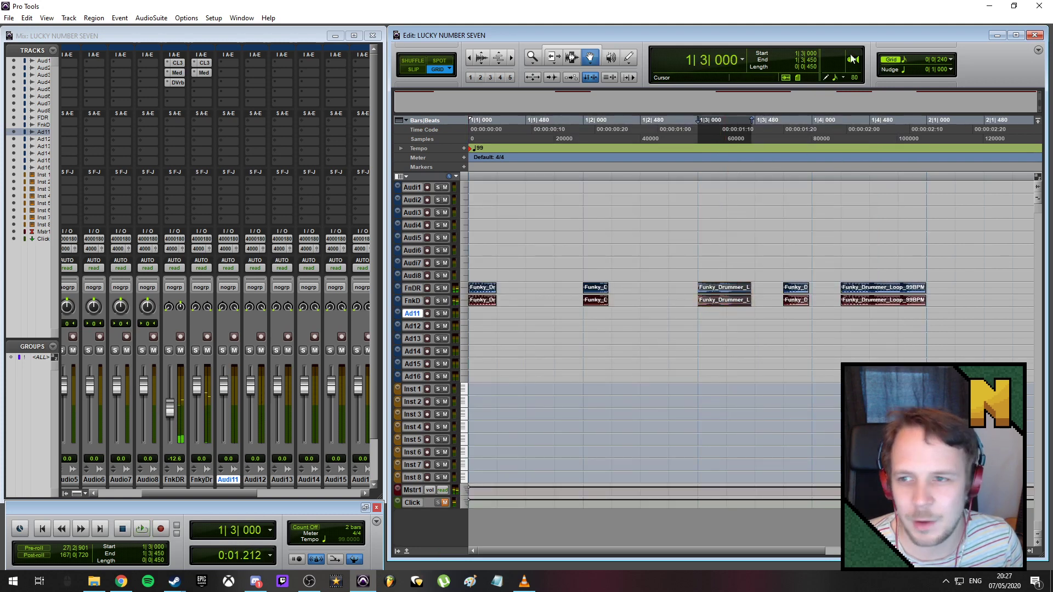
{"action": "left_click", "coordinate": [906, 60]}
{"action": "left_click", "coordinate": [939, 113]}
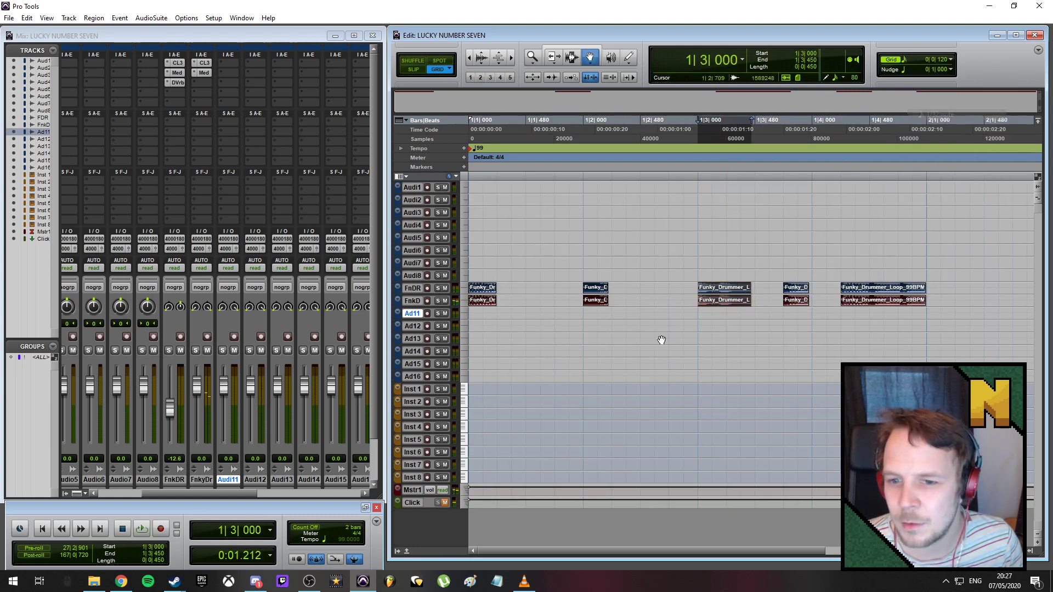
{"action": "left_click_drag", "start_coordinate": [716, 291], "coordinate": [702, 291]}
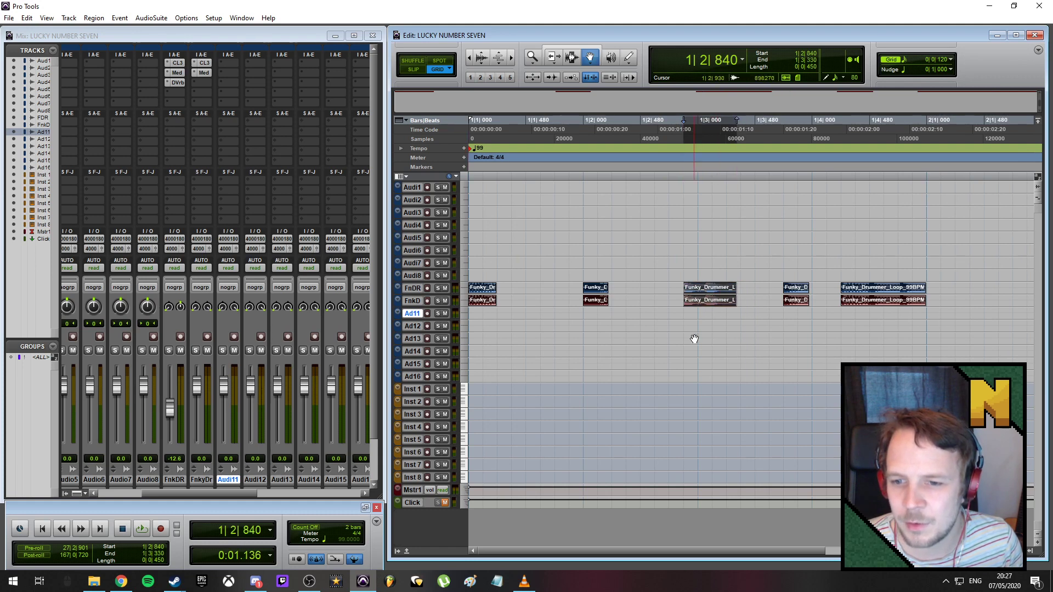
- Play the drum pattern from the session start
{"action": "key", "text": "Return"}
{"action": "key", "text": "space"}
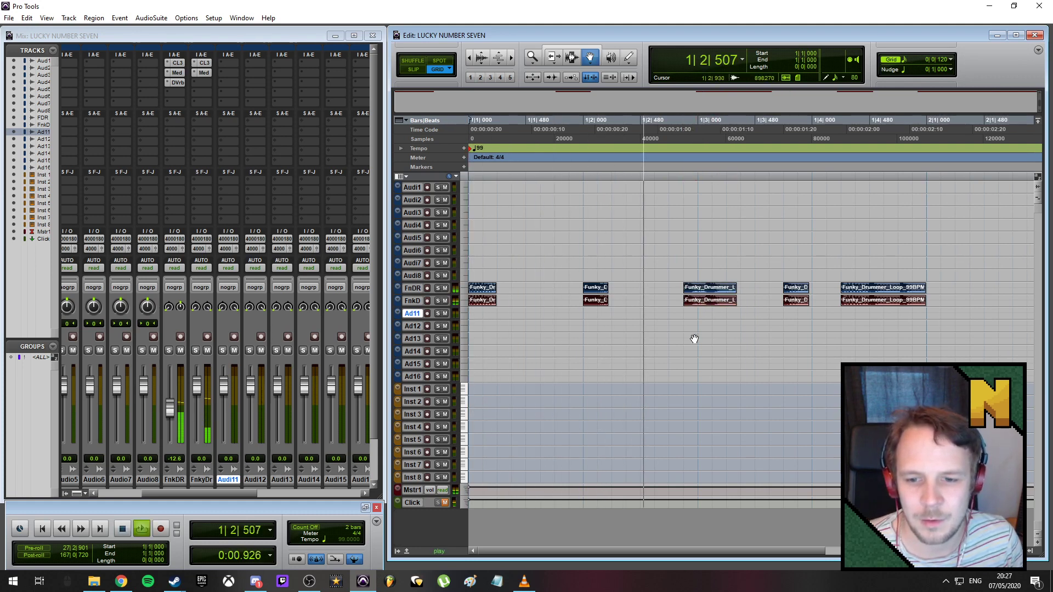
{"action": "key", "text": "space"}
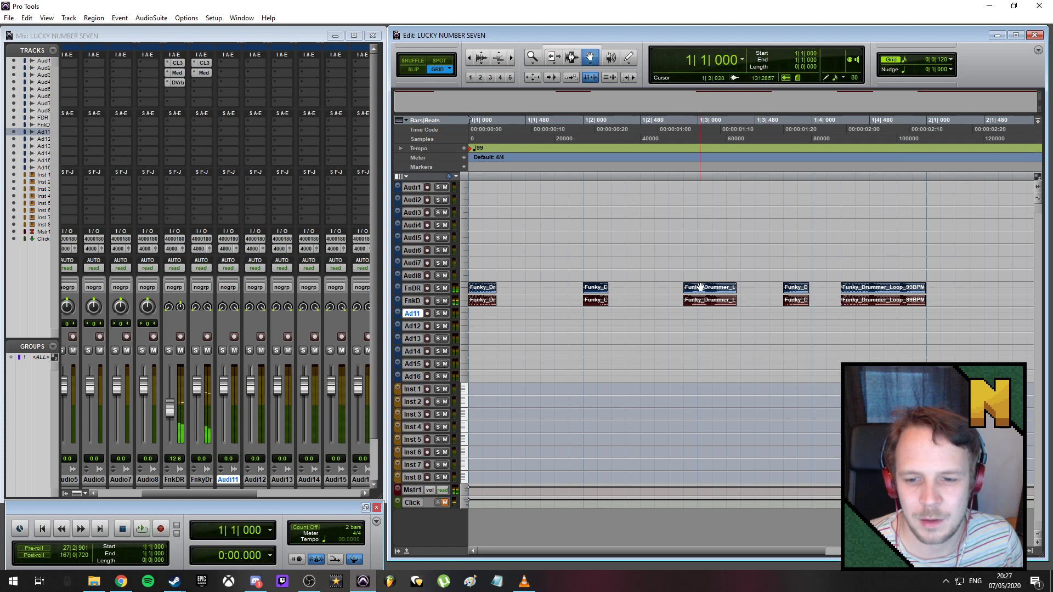
- Move the third drum slice on both Funky Drummer tracks to 1|2|720 and play the bar from the session start
{"action": "left_click", "coordinate": [705, 300]}
{"action": "left_click_drag", "start_coordinate": [694, 289], "coordinate": [679, 289]}
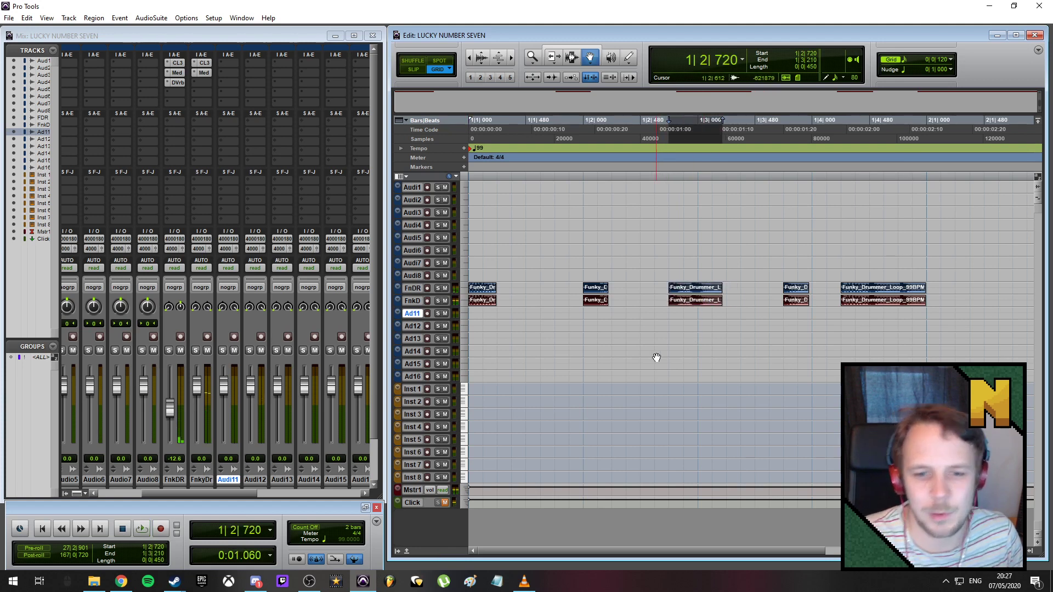
{"action": "key", "text": "Return"}
{"action": "key", "text": "space"}
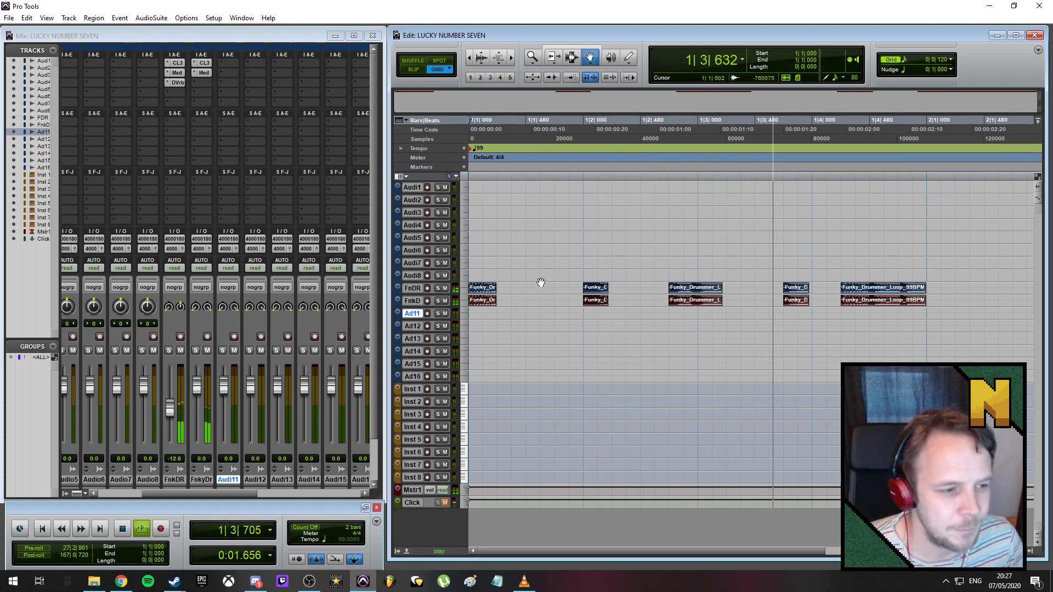
{"action": "key", "text": "space"}
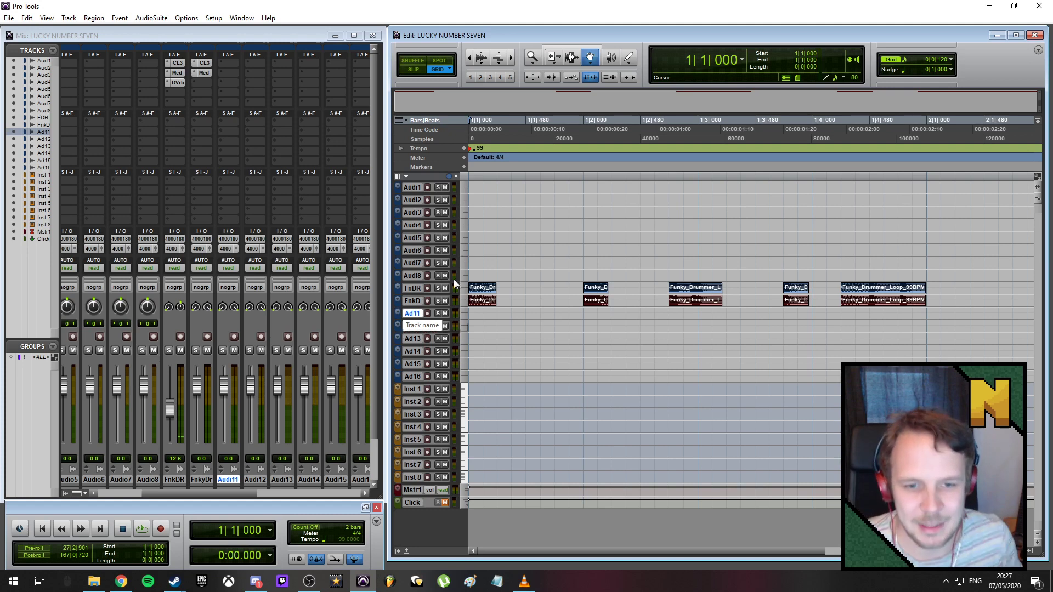
- Duplicate the full one-bar drum pattern on both Funky Drummer tracks into bar 2, starting at 2|1|000
{"action": "left_click_drag", "start_coordinate": [493, 291], "coordinate": [877, 303]}
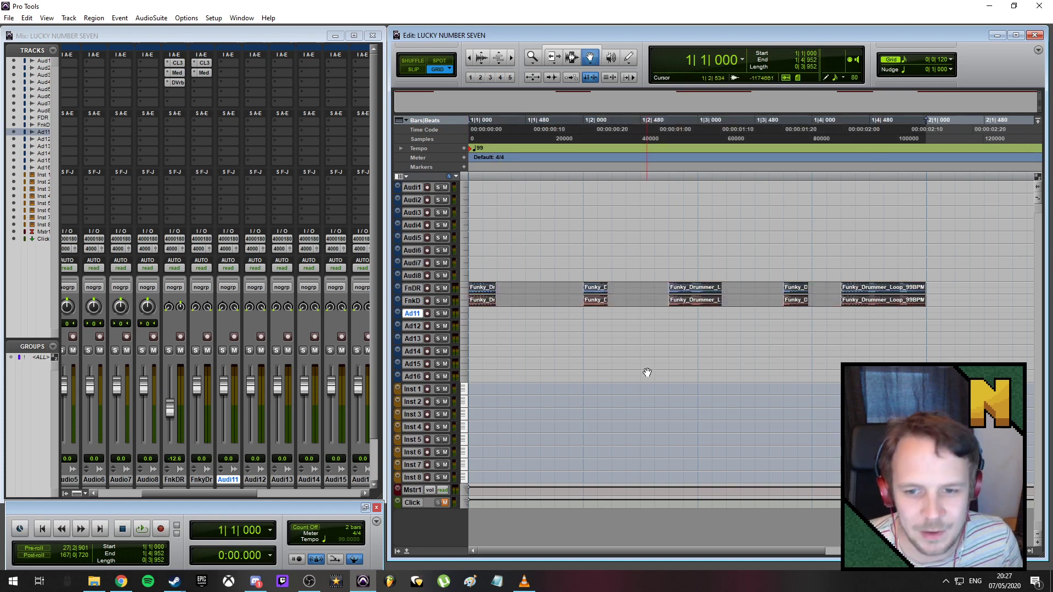
{"action": "key", "text": "r"}
{"action": "key", "text": "r"}
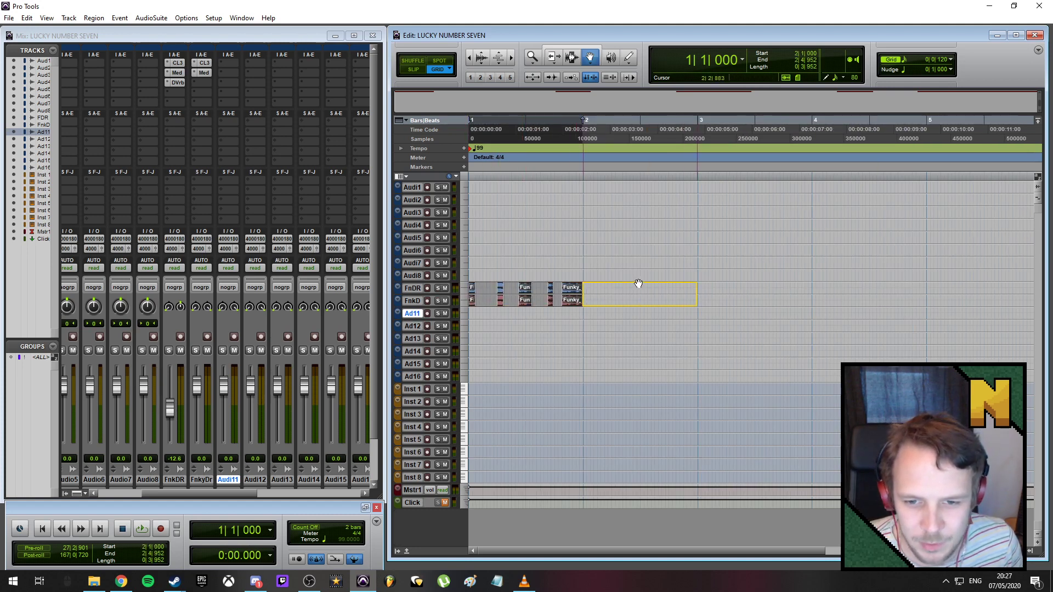
{"action": "key", "text": "ctrl+v"}
{"action": "key", "text": "t"}
{"action": "key", "text": "t"}
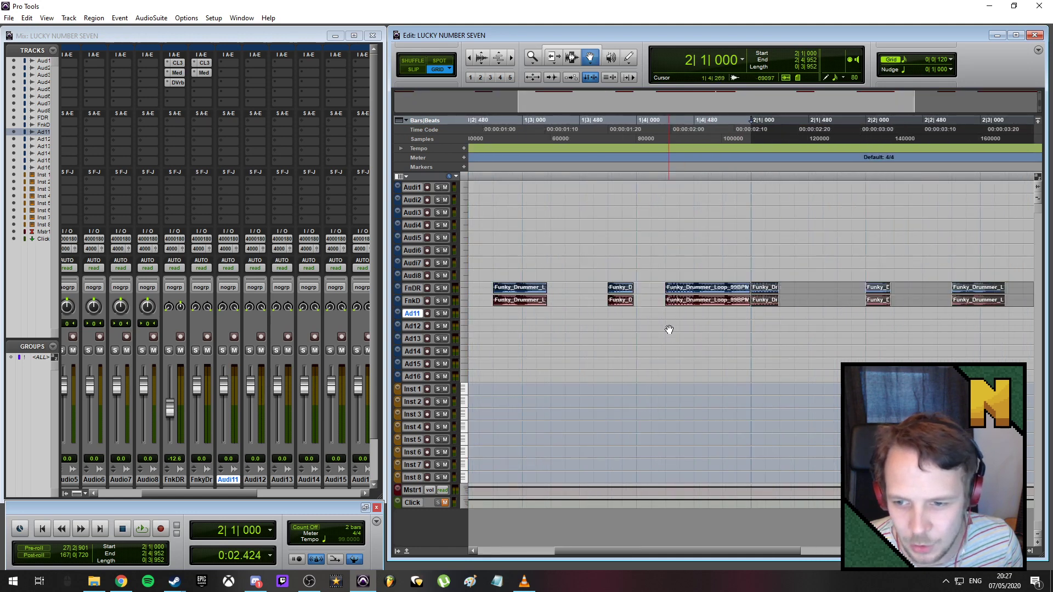
{"action": "key", "text": "r"}
{"action": "key", "text": "r"}
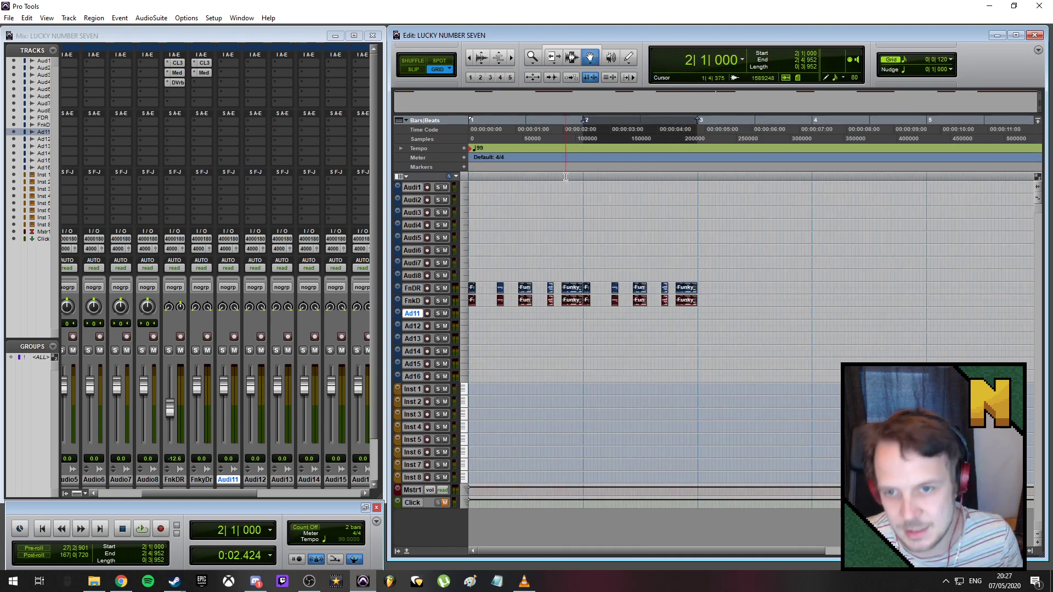
- Extend the selection start back to 1|1|000 and play the two-bar drum pattern
{"action": "left_click_drag", "start_coordinate": [586, 120], "coordinate": [470, 120]}
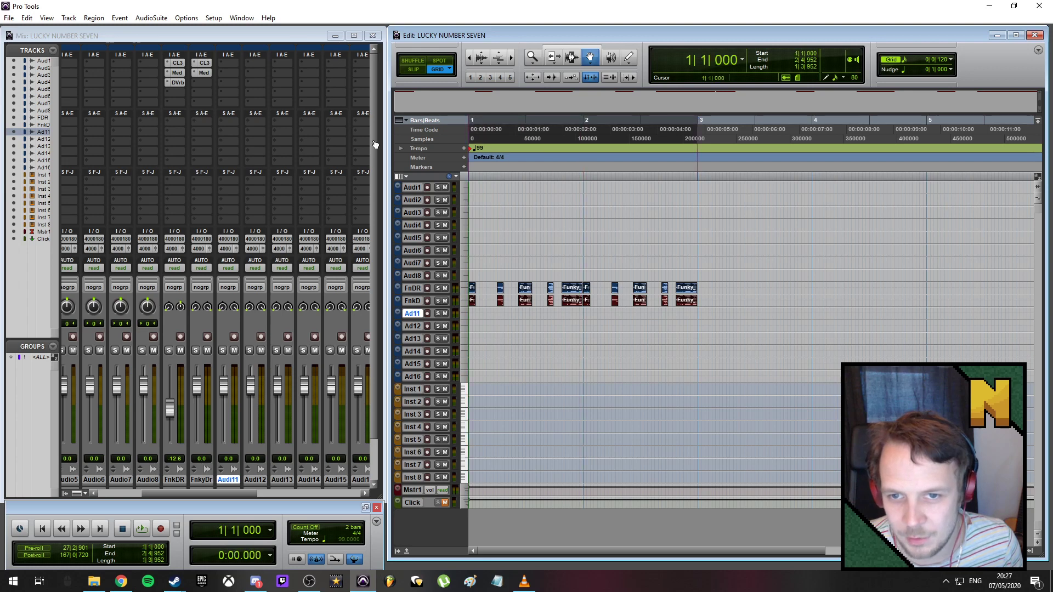
{"action": "key", "text": "space"}
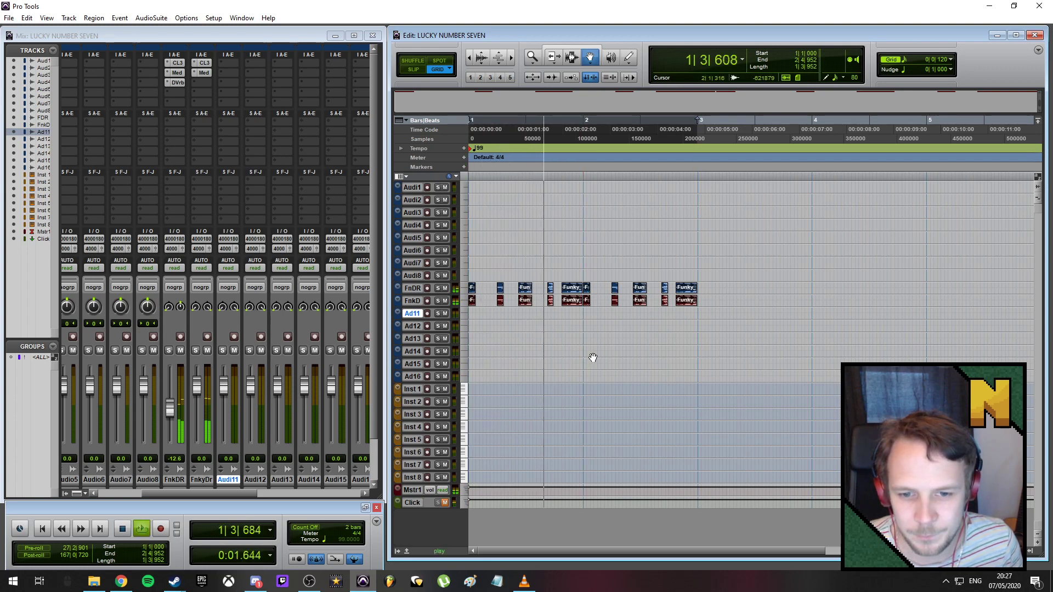
{"action": "key", "text": "space"}
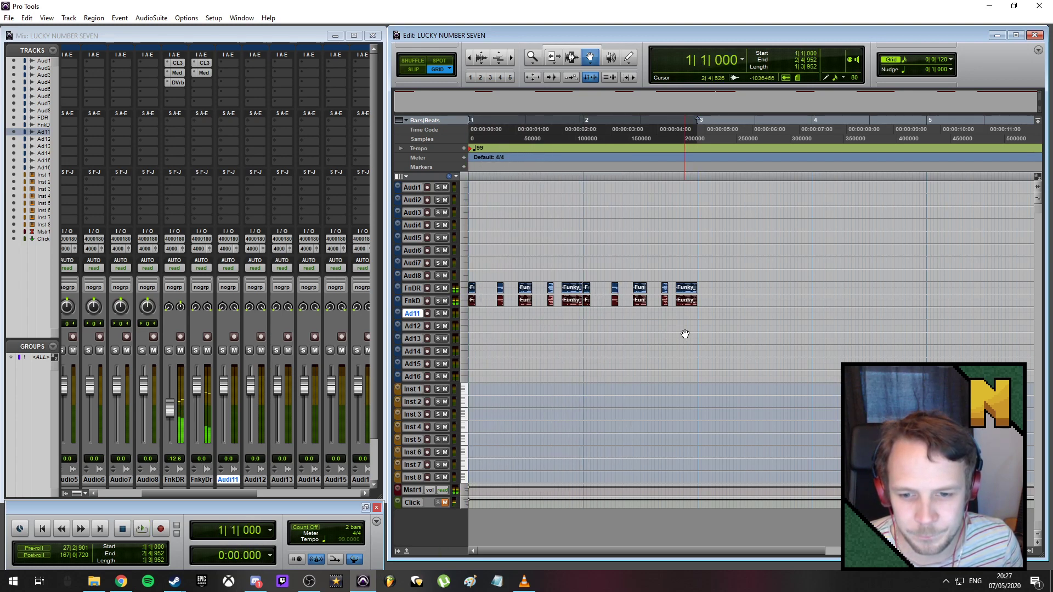
- Try a copy of bar 2's first drum slice at 2|3|000 on both tracks and play from the session start
{"action": "key", "text": "ctrl+]"}
{"action": "key", "text": "ctrl+]"}
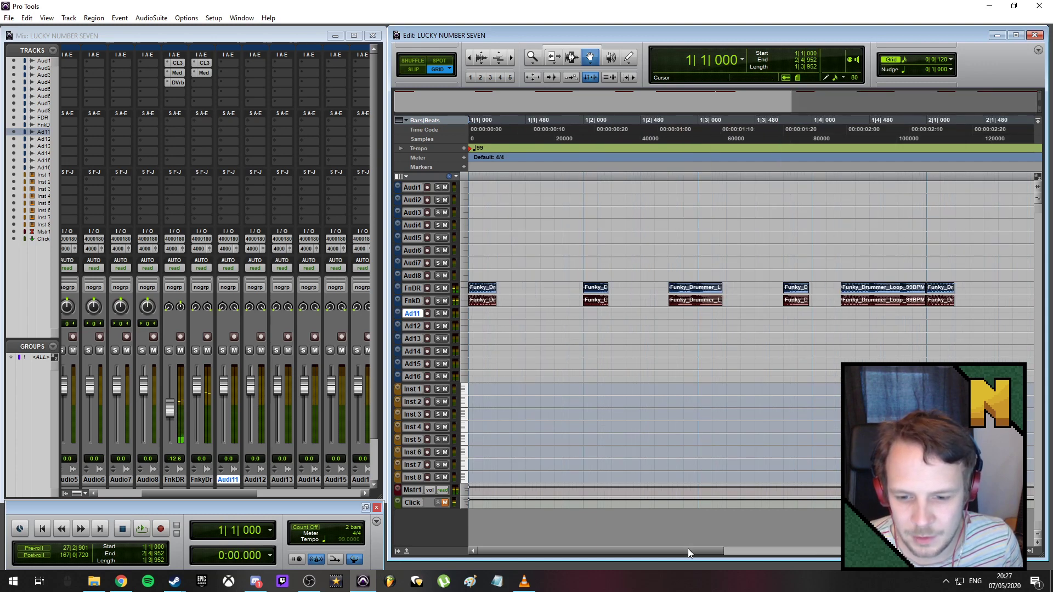
{"action": "left_click_drag", "start_coordinate": [688, 548], "coordinate": [809, 535]}
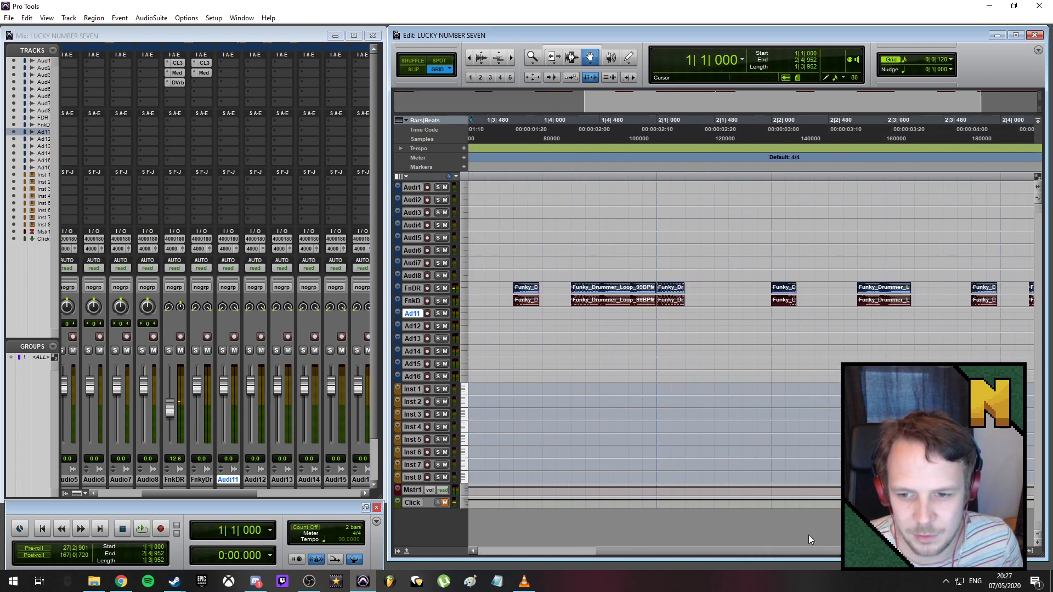
{"action": "left_click", "coordinate": [677, 295]}
{"action": "left_click", "coordinate": [894, 292]}
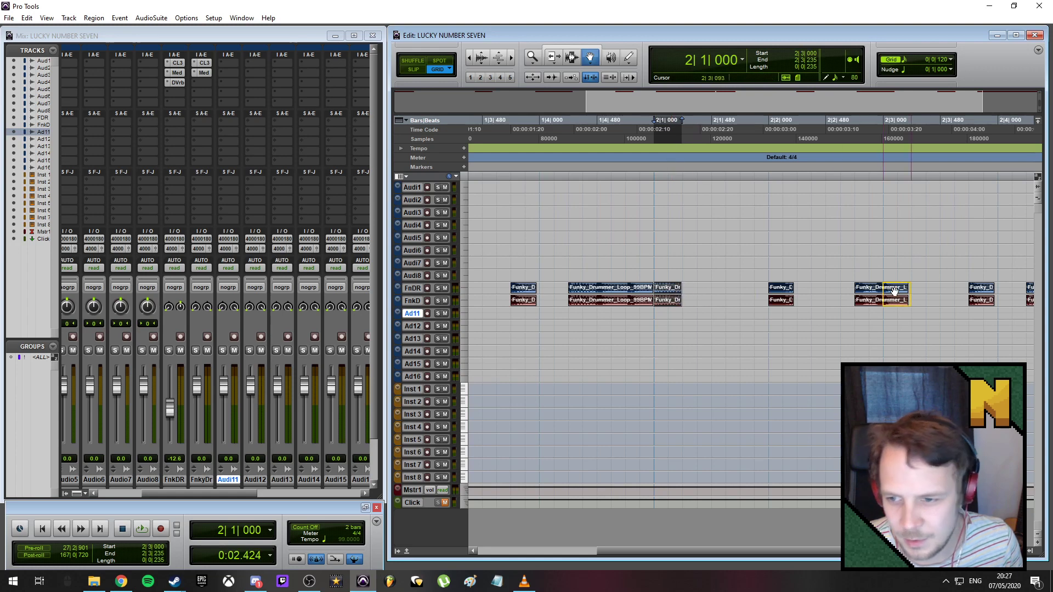
{"action": "key", "text": "ctrl+["}
{"action": "key", "text": "ctrl+["}
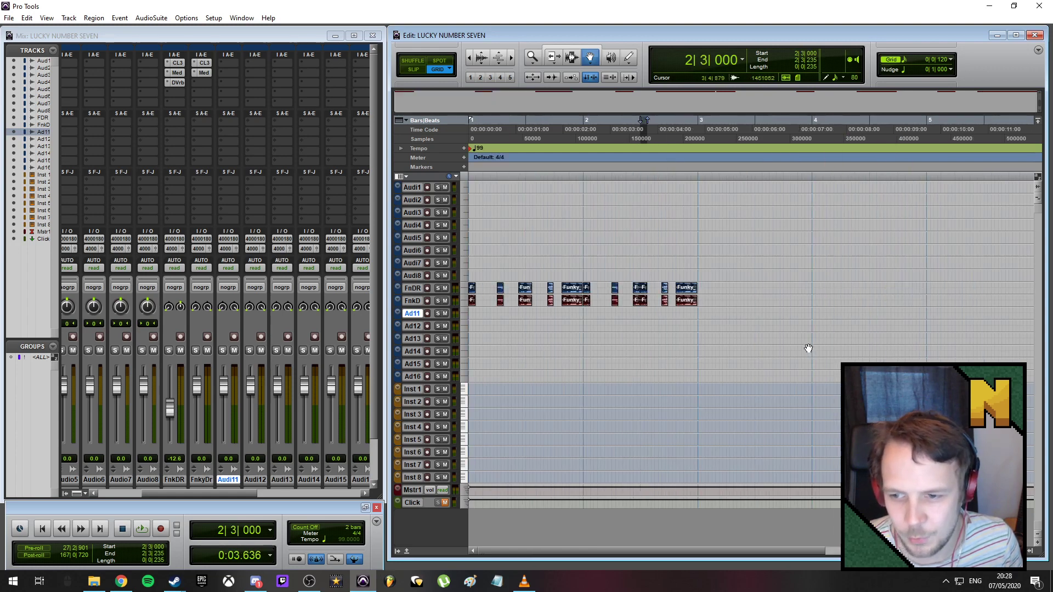
{"action": "key", "text": "Return"}
{"action": "key", "text": "space"}
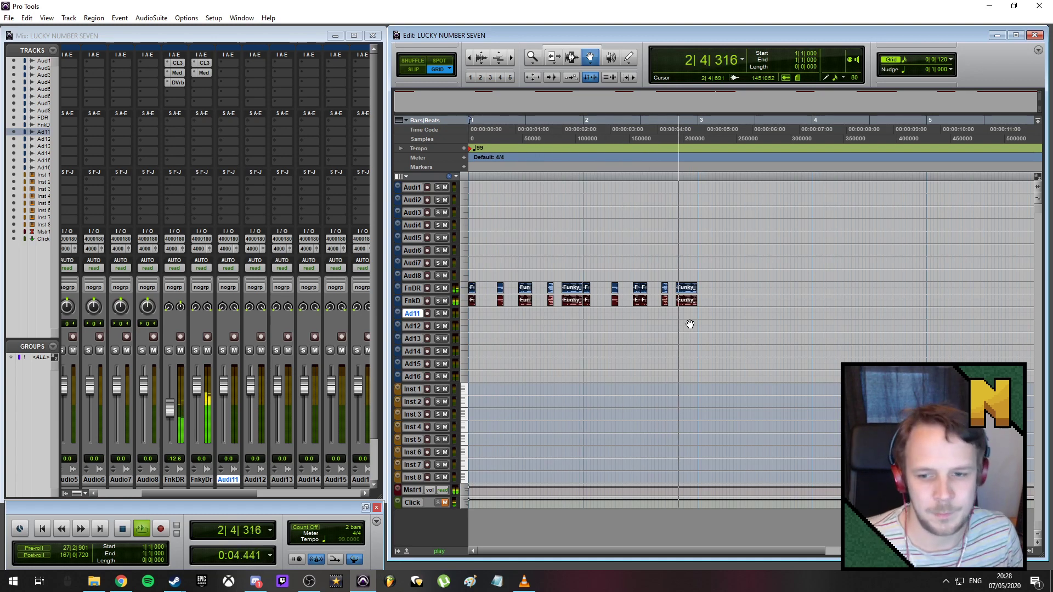
{"action": "key", "text": "space"}
- Replace the slice copy at 2|3|000 with one at 2|2|240 on both tracks and play from 2|1|000
{"action": "key", "text": "ctrl+]"}
{"action": "key", "text": "ctrl+]"}
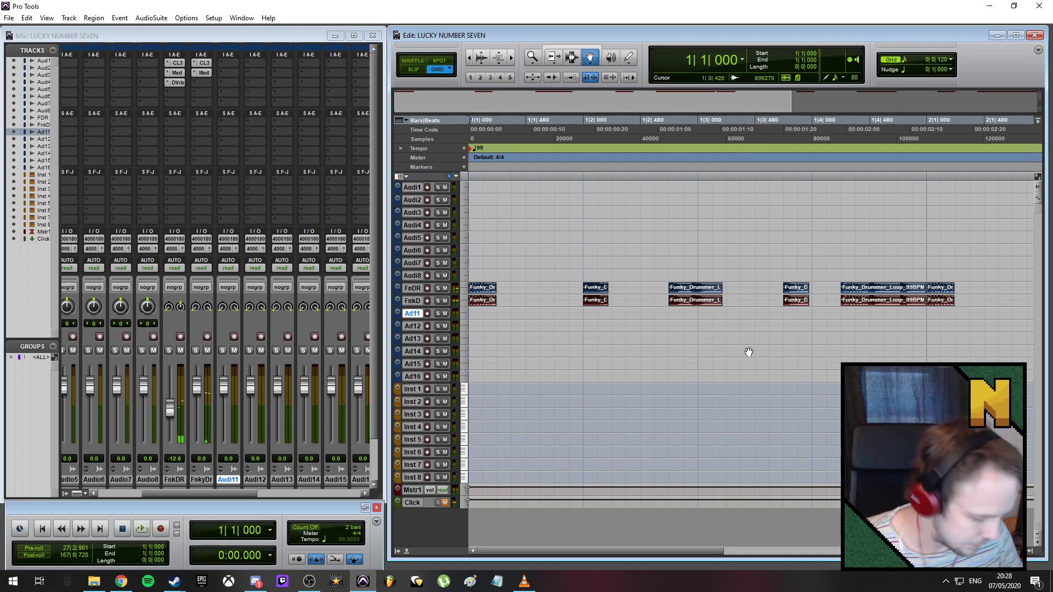
{"action": "left_click_drag", "start_coordinate": [678, 551], "coordinate": [825, 526]}
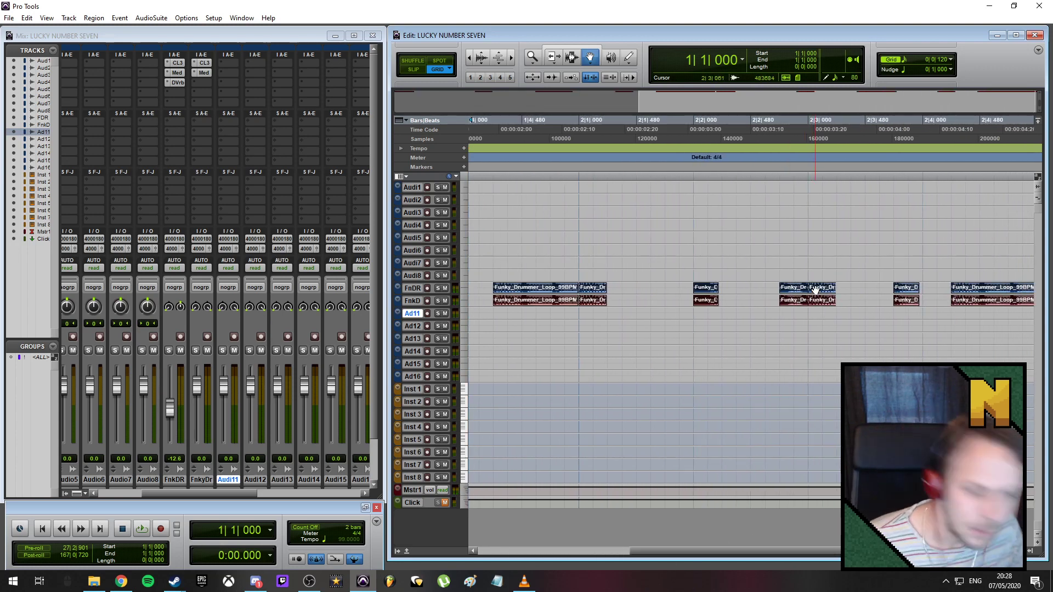
{"action": "left_click_drag", "start_coordinate": [815, 290], "coordinate": [741, 287]}
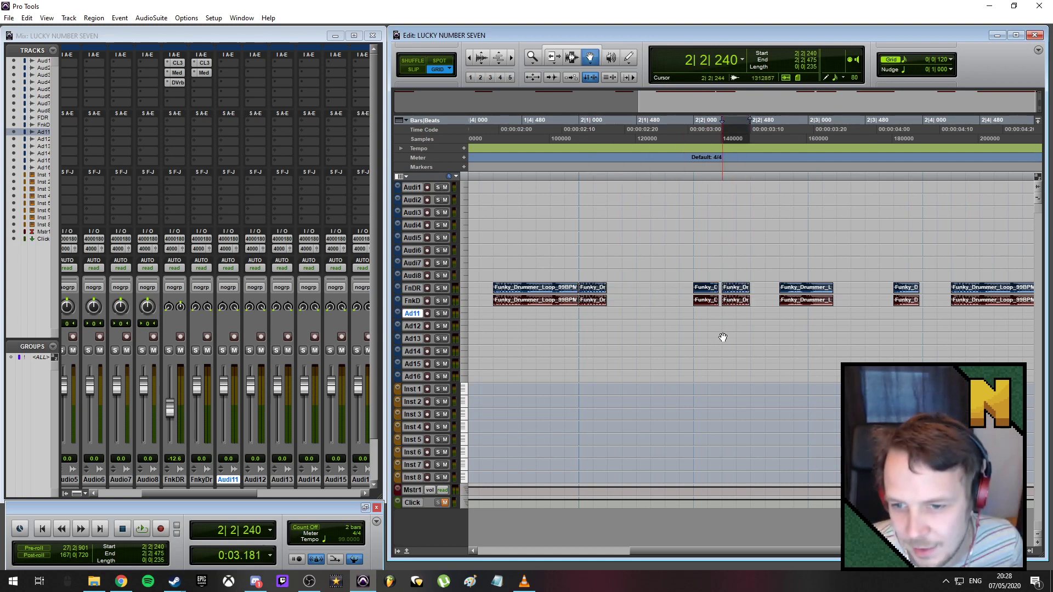
{"action": "left_click", "coordinate": [581, 119]}
{"action": "key", "text": "space"}
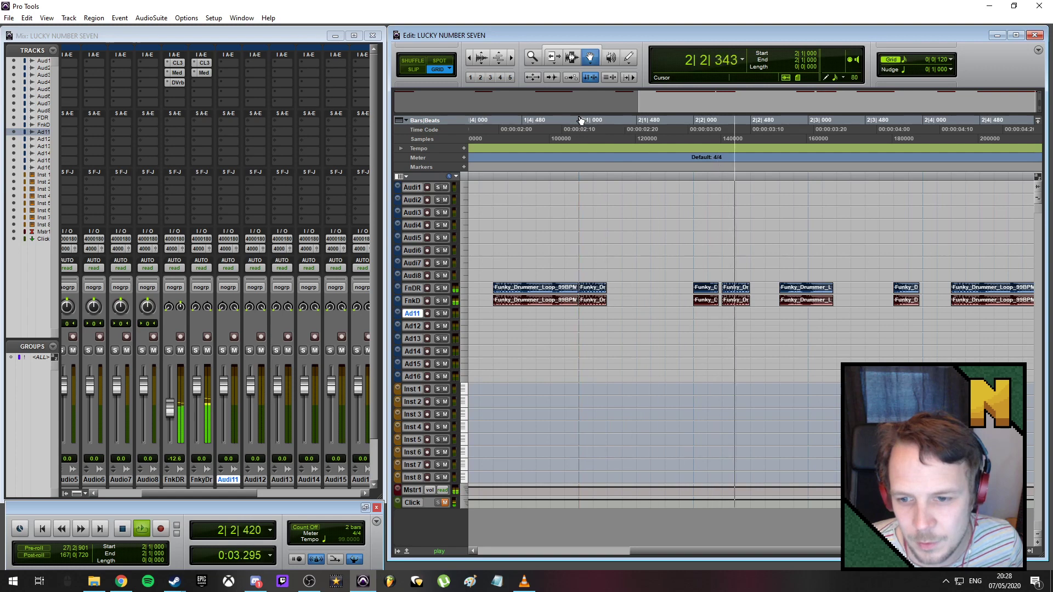
{"action": "key", "text": "space"}
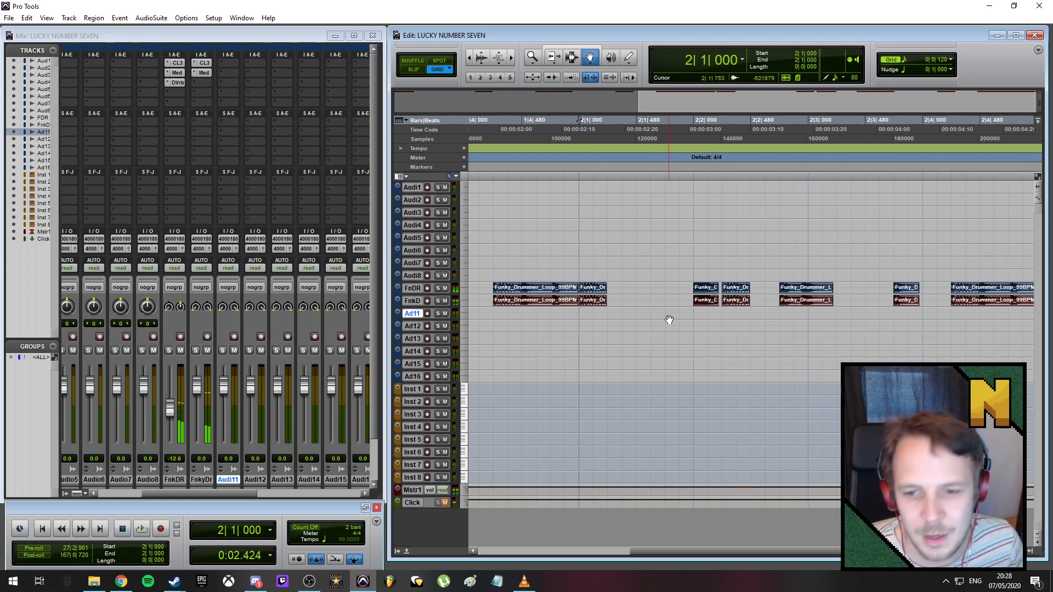
- Play the end of bar 2 from 2|3|480
{"action": "key", "text": "r"}
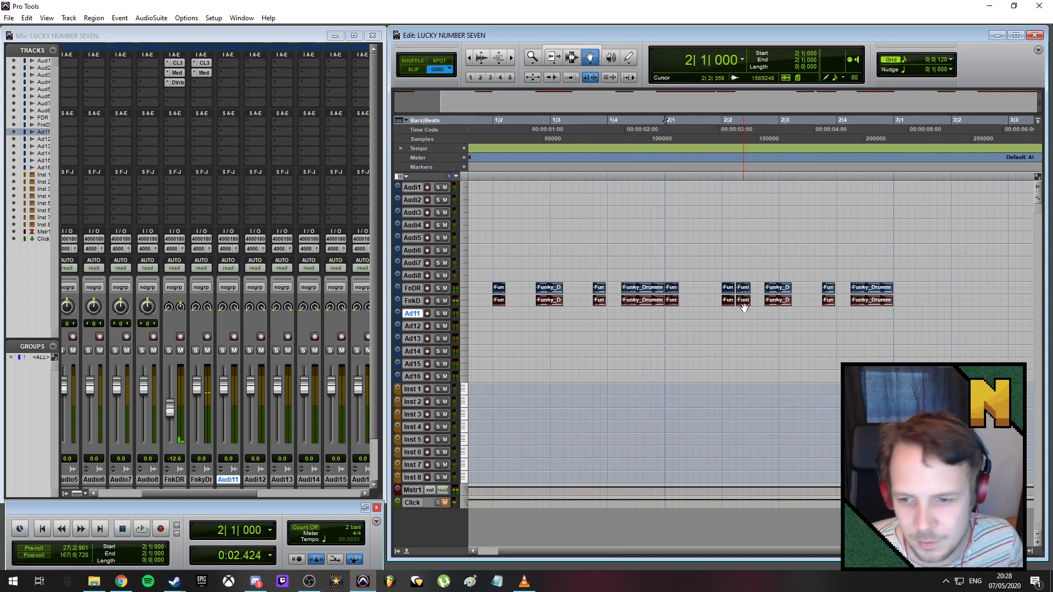
{"action": "left_click", "coordinate": [810, 124]}
{"action": "key", "text": "space"}
{"action": "key", "text": "space"}
{"action": "key", "text": "space"}
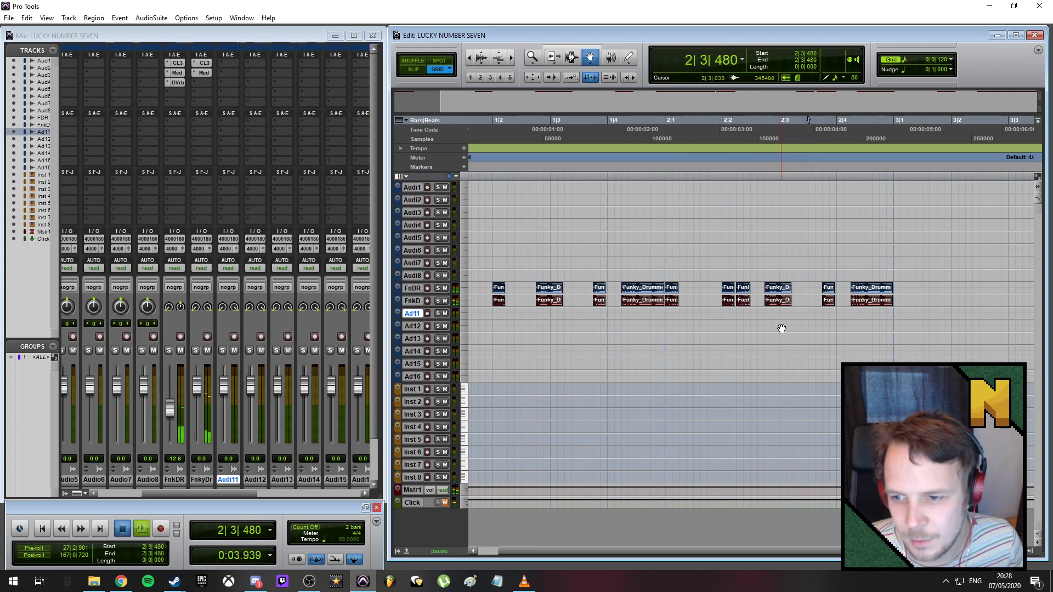
{"action": "key", "text": "space"}
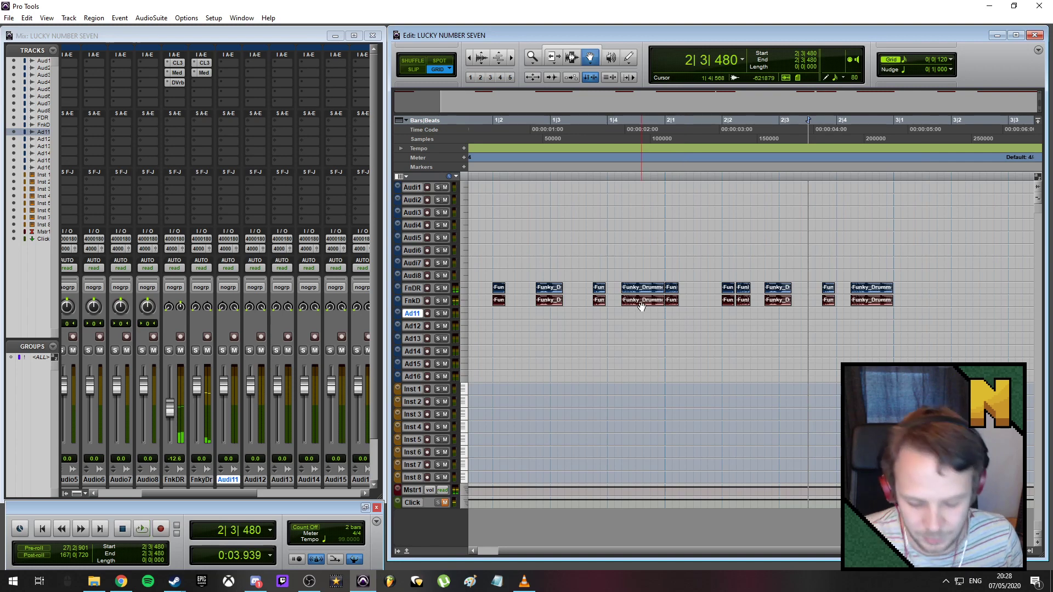
- Play both bars of the edited drum pattern from the session start
{"action": "key", "text": "Return"}
{"action": "key", "text": "space"}
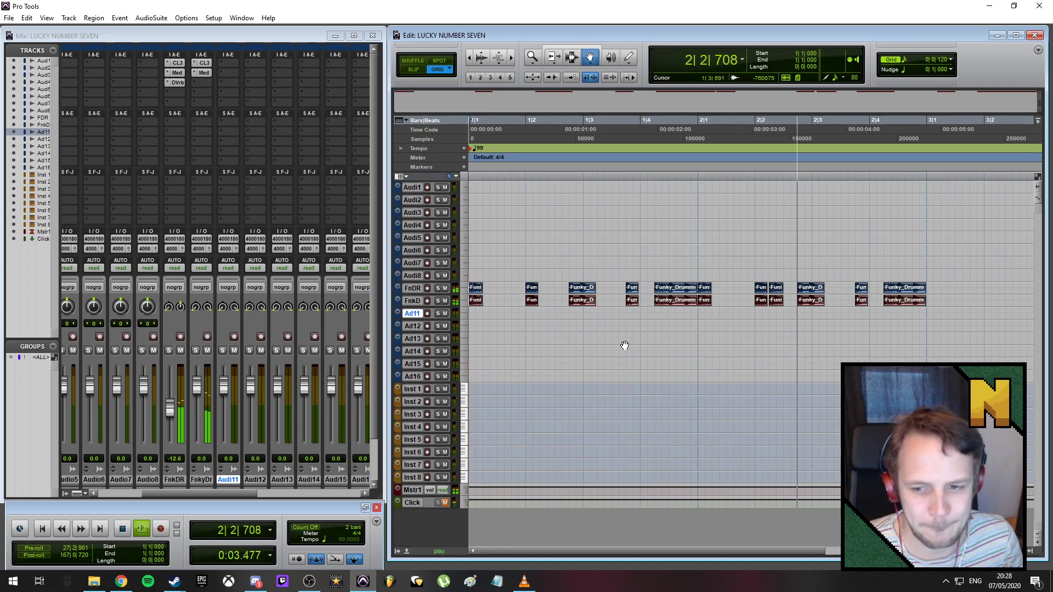
{"action": "key", "text": "space"}
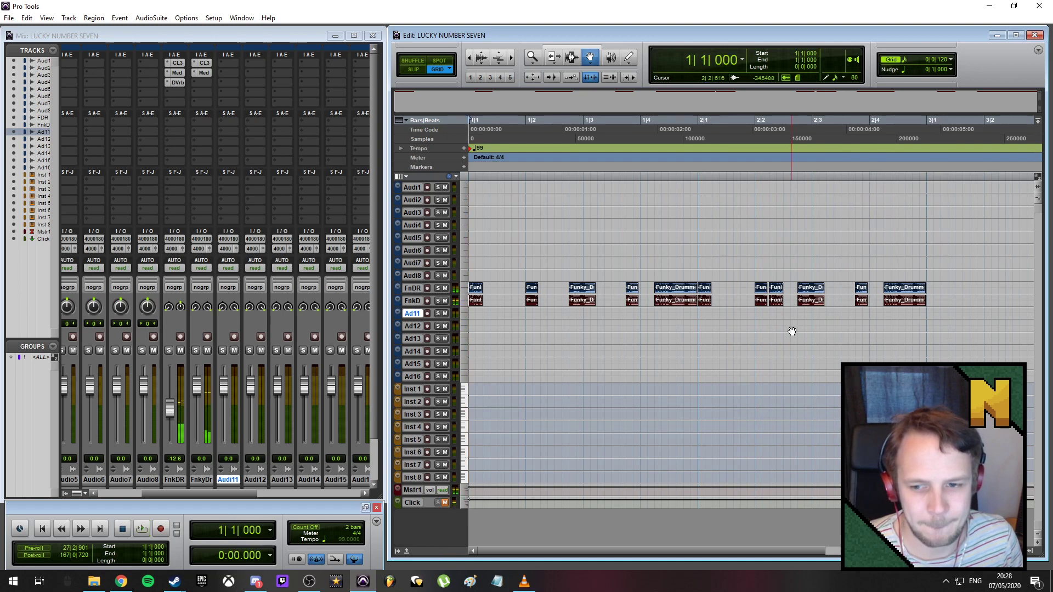
{"action": "key", "text": "ctrl+bracketright"}
{"action": "key", "text": "ctrl+bracketleft"}
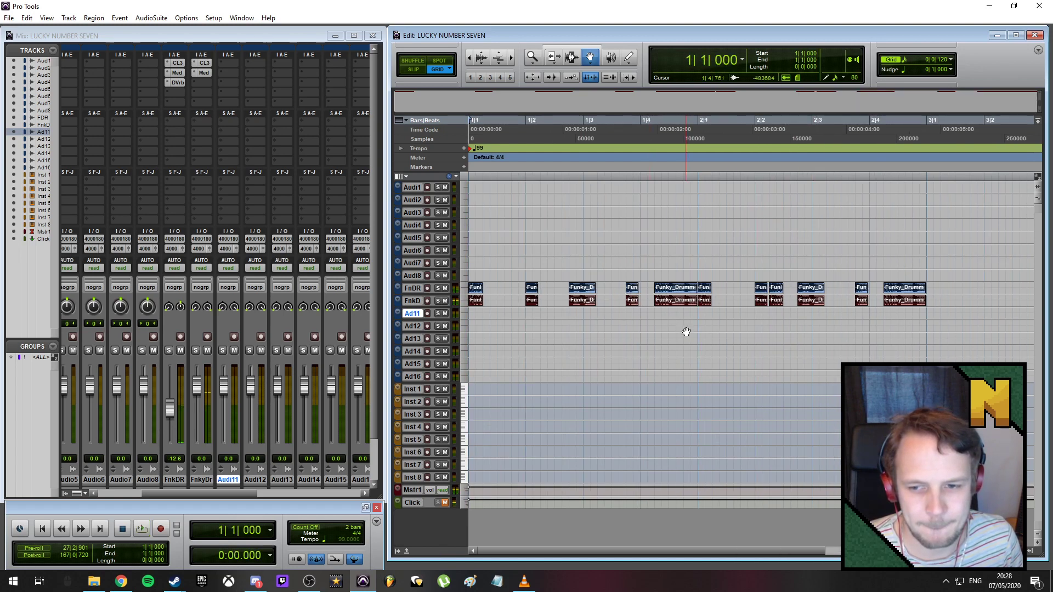
- Play the drum pattern from 1|3|720 and again from 1|1|840 into bar 2
{"action": "left_click", "coordinate": [624, 122]}
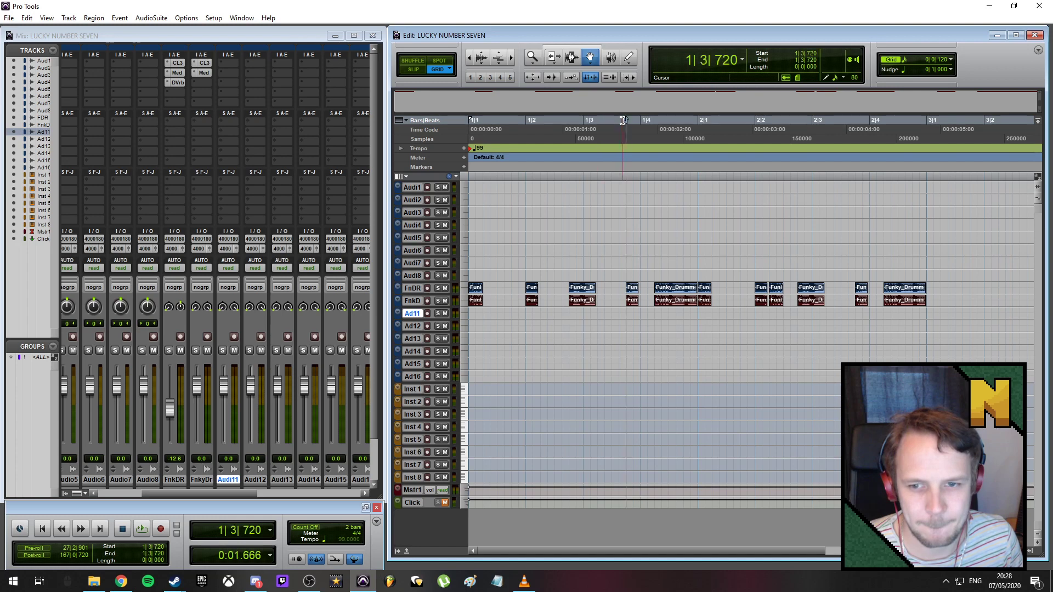
{"action": "key", "text": "space"}
{"action": "key", "text": "space"}
{"action": "left_click", "coordinate": [521, 124]}
{"action": "key", "text": "space"}
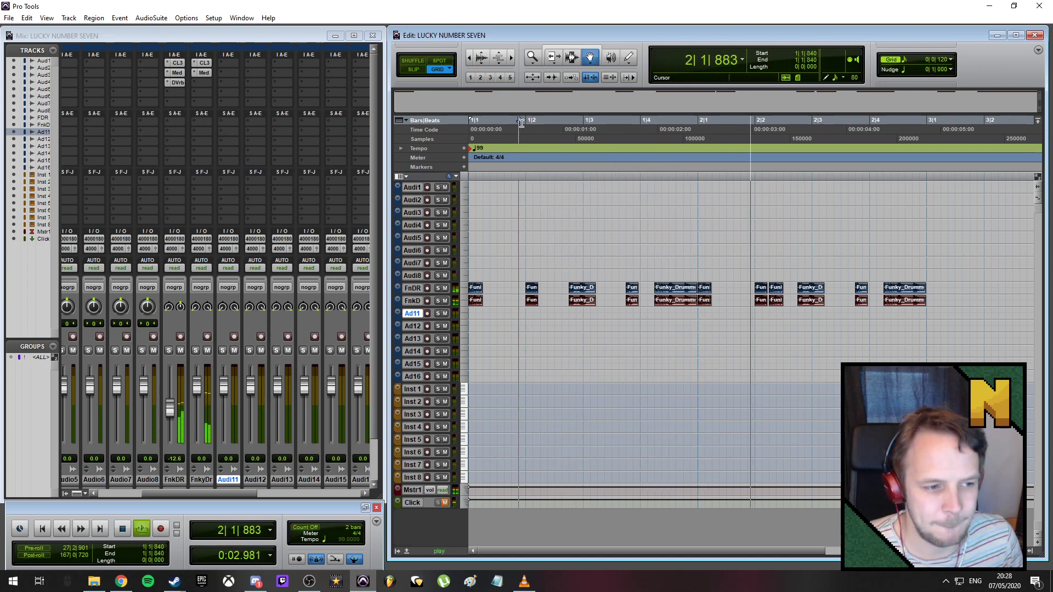
{"action": "key", "text": "space"}
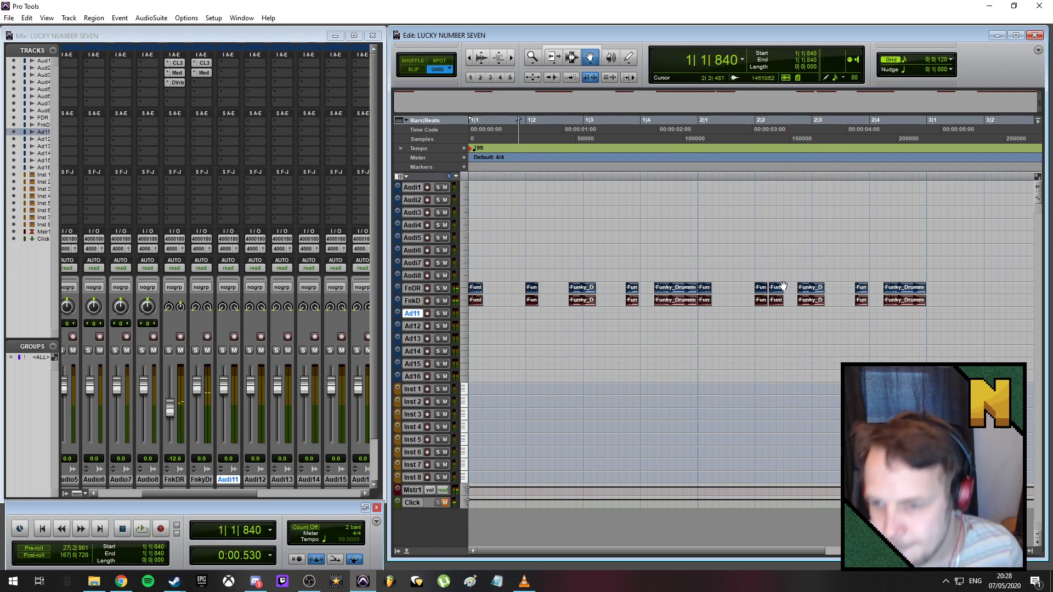
- Copy the drum slice at 2|2|240 to 2|2|480 on both tracks and play bar 2 from 2|1|000
{"action": "key", "text": "ctrl+]"}
{"action": "key", "text": "ctrl+]"}
{"action": "left_click_drag", "start_coordinate": [609, 552], "coordinate": [845, 529]}
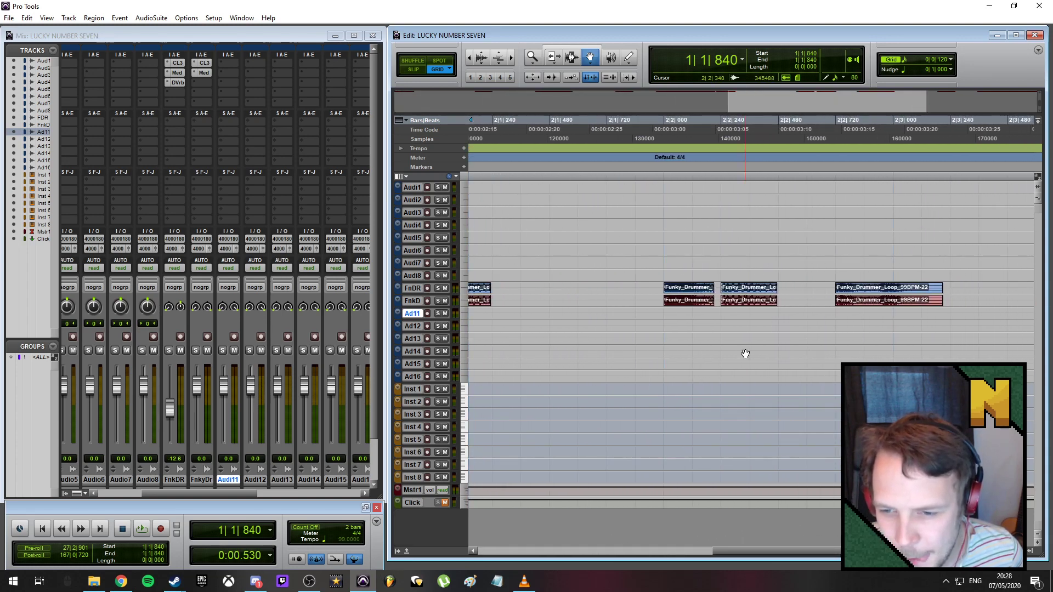
{"action": "left_click_drag", "start_coordinate": [731, 289], "coordinate": [798, 299]}
{"action": "key", "text": "ctrl+bracketleft"}
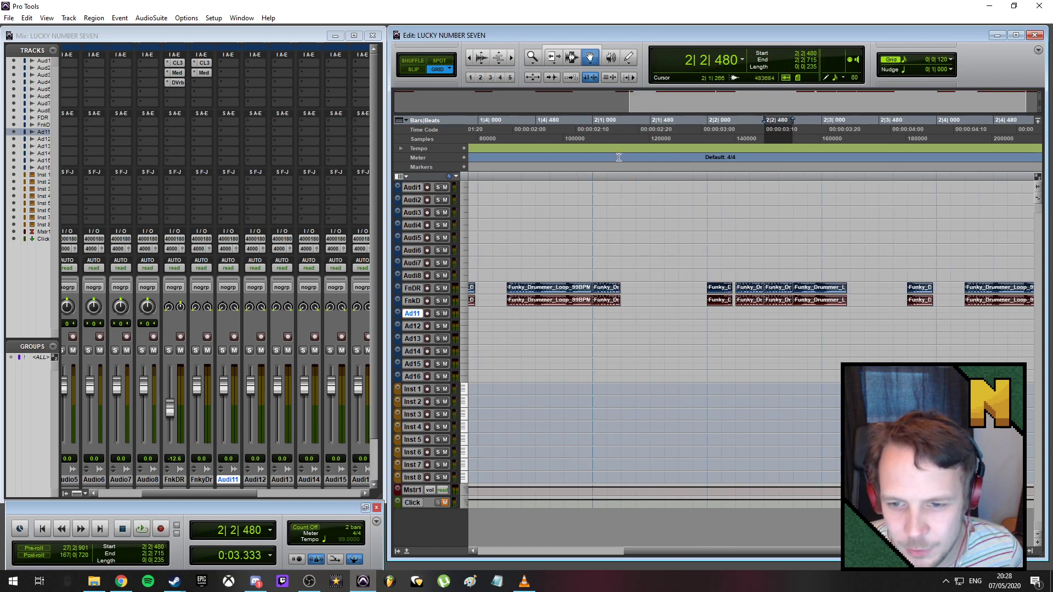
{"action": "left_click", "coordinate": [596, 121]}
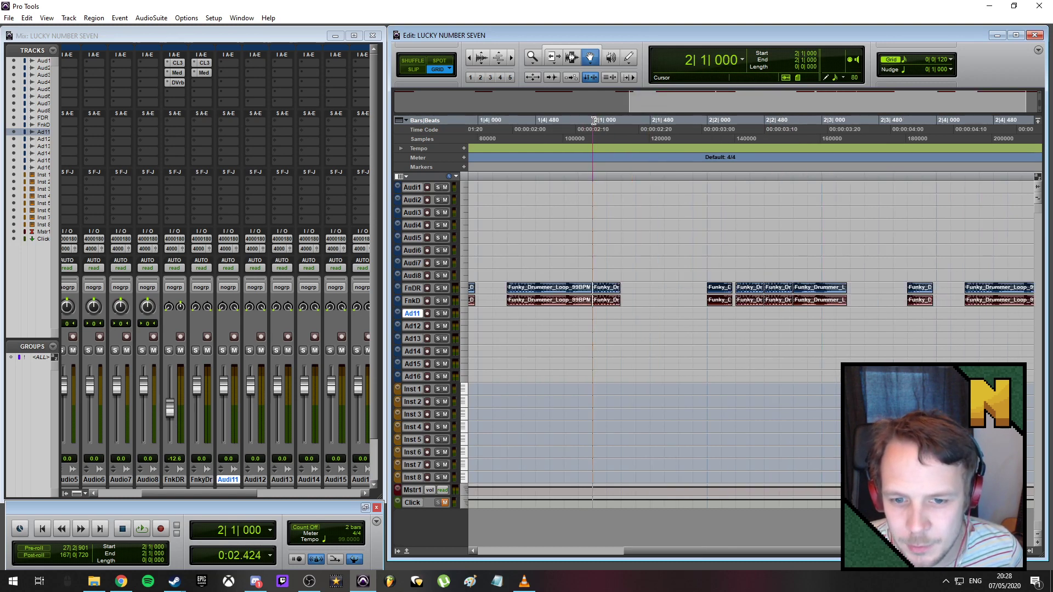
{"action": "key", "text": "space"}
{"action": "key", "text": "space"}
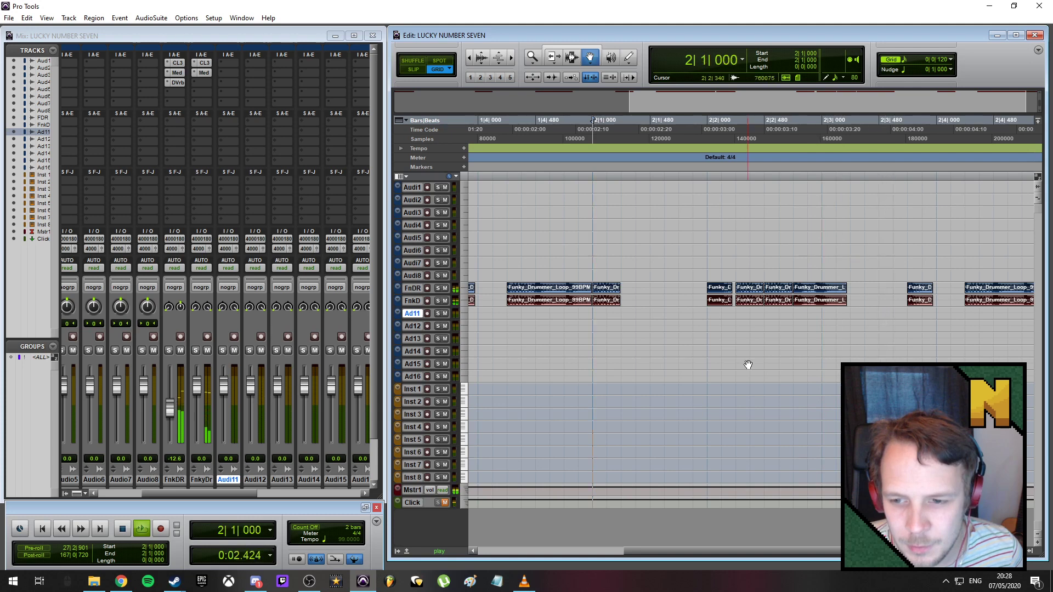
- Delete the drum slice at 2|2|480 on both tracks and play the two-bar pattern from 1|1|000 to 3|1|000
{"action": "left_click", "coordinate": [779, 287]}
{"action": "key", "text": "Delete"}
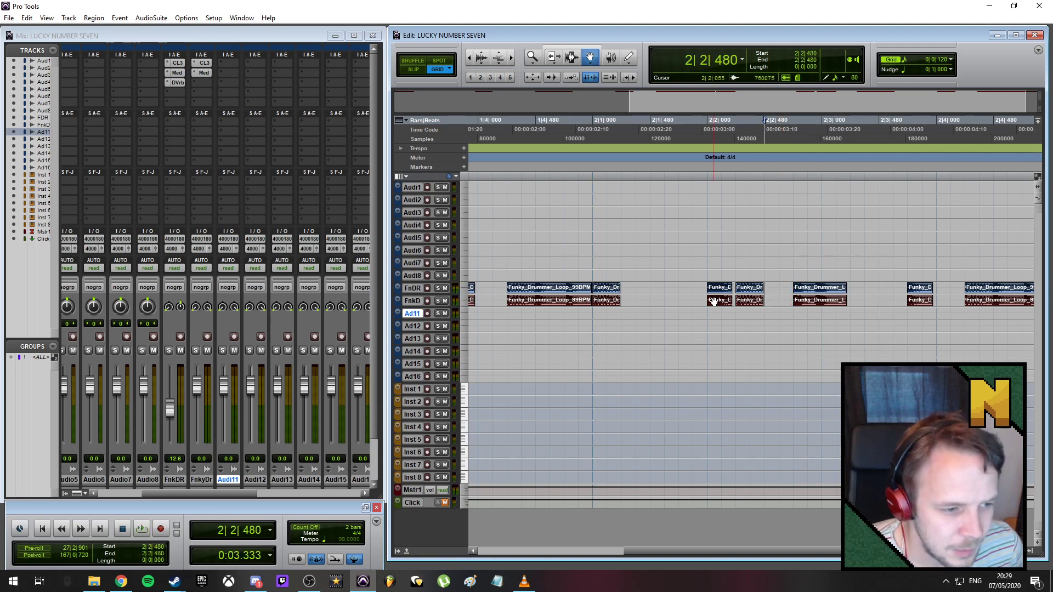
{"action": "scroll", "coordinate": [714, 302], "scroll_direction": "down", "scroll_amount": 2}
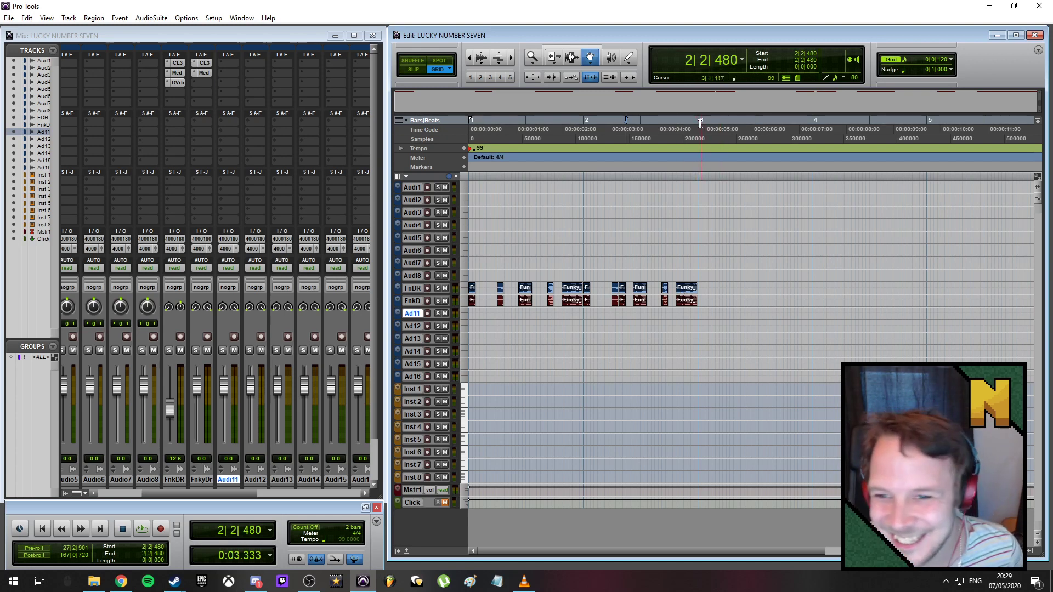
{"action": "left_click_drag", "start_coordinate": [700, 120], "coordinate": [470, 120]}
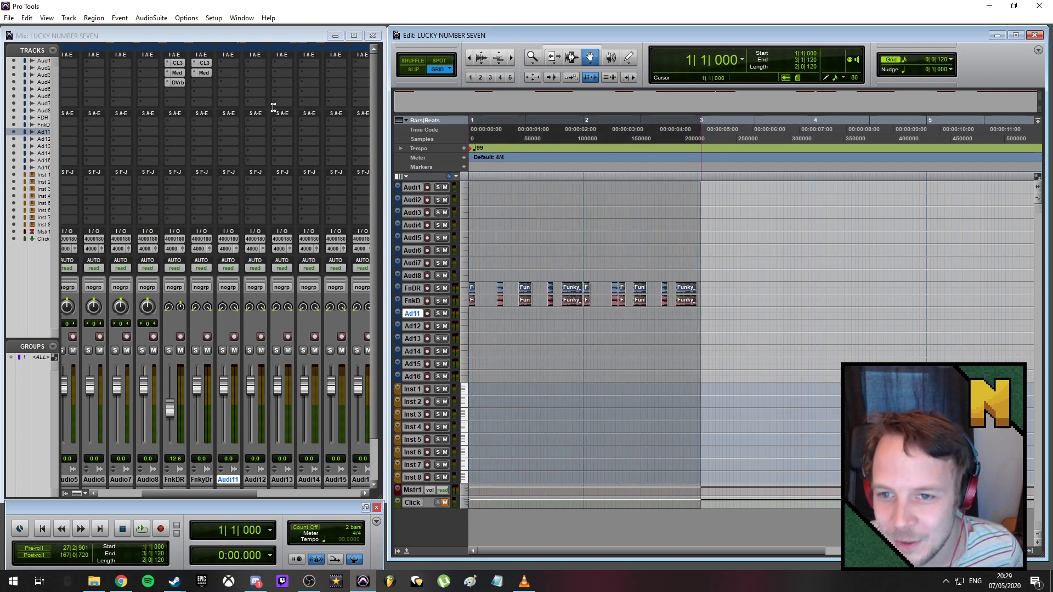
{"action": "left_click", "coordinate": [700, 121], "text": "shift"}
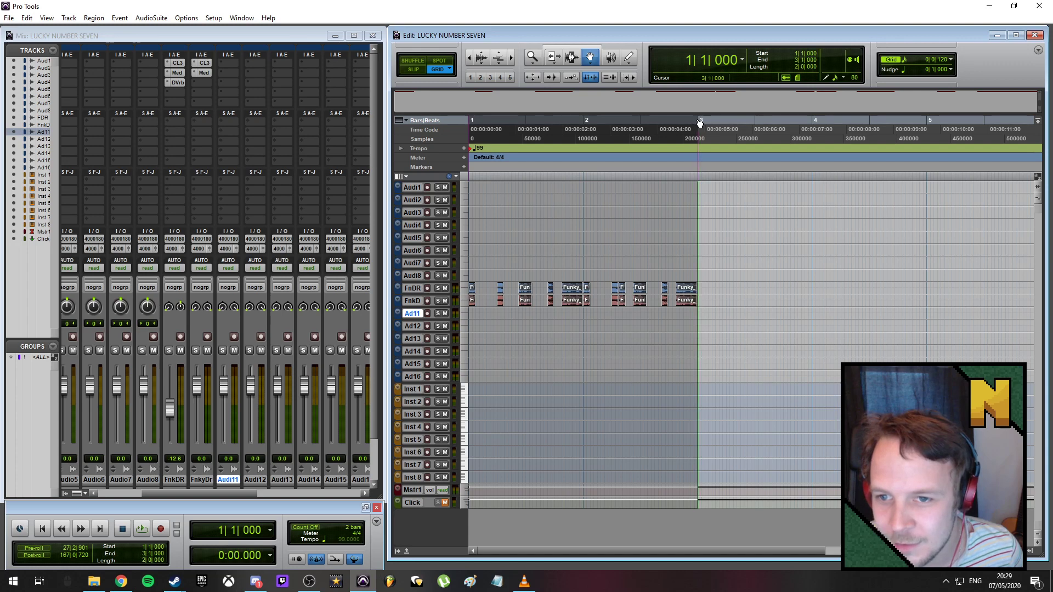
{"action": "key", "text": "space"}
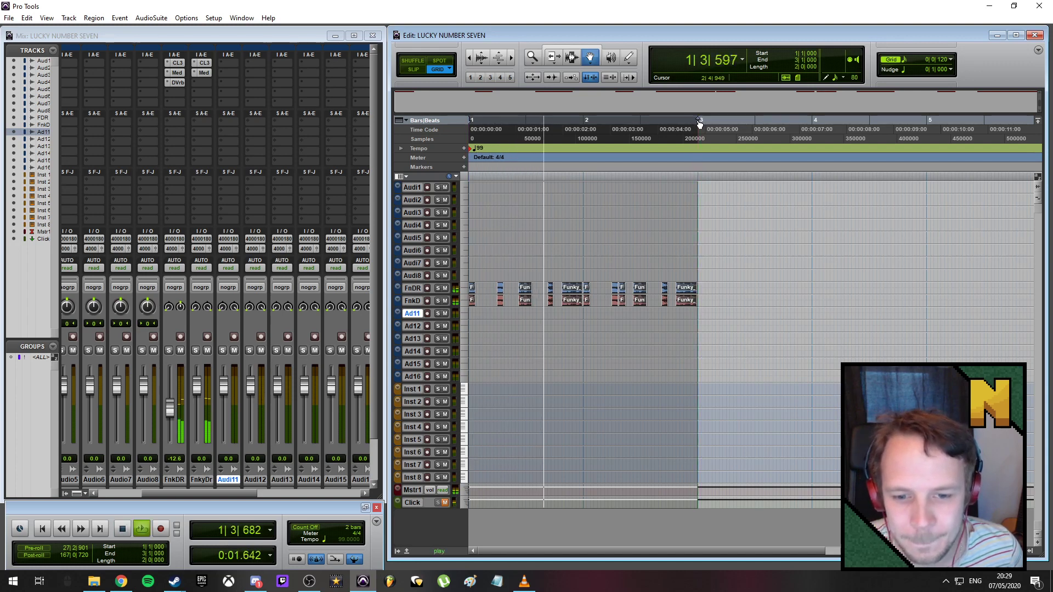
- Insert the mono Xpand2 instrument plug-in on the Inst 1 track
{"action": "left_click", "coordinate": [412, 389]}
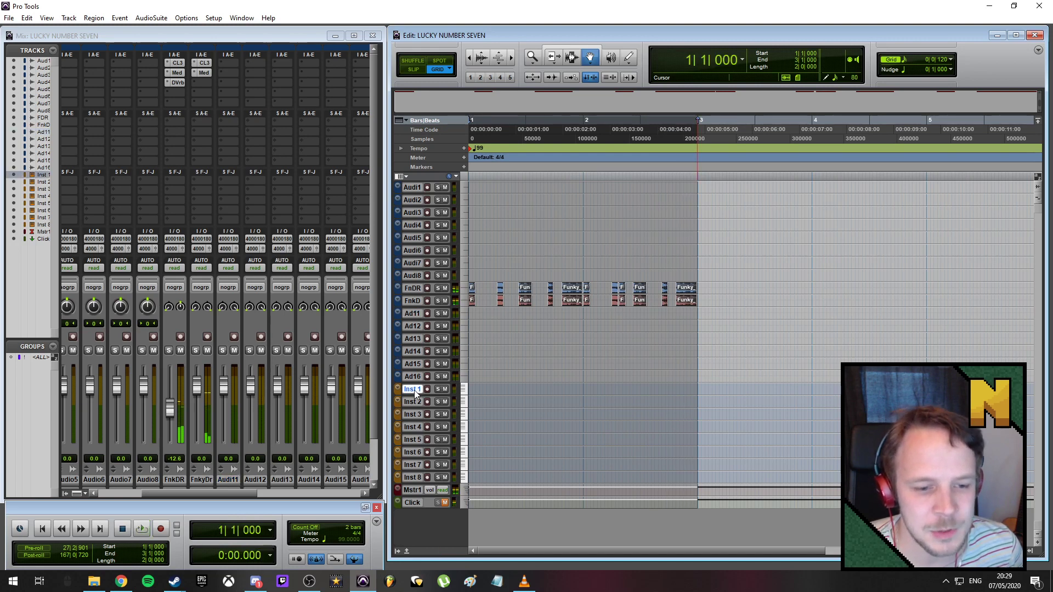
{"action": "left_click_drag", "start_coordinate": [228, 490], "coordinate": [264, 490]}
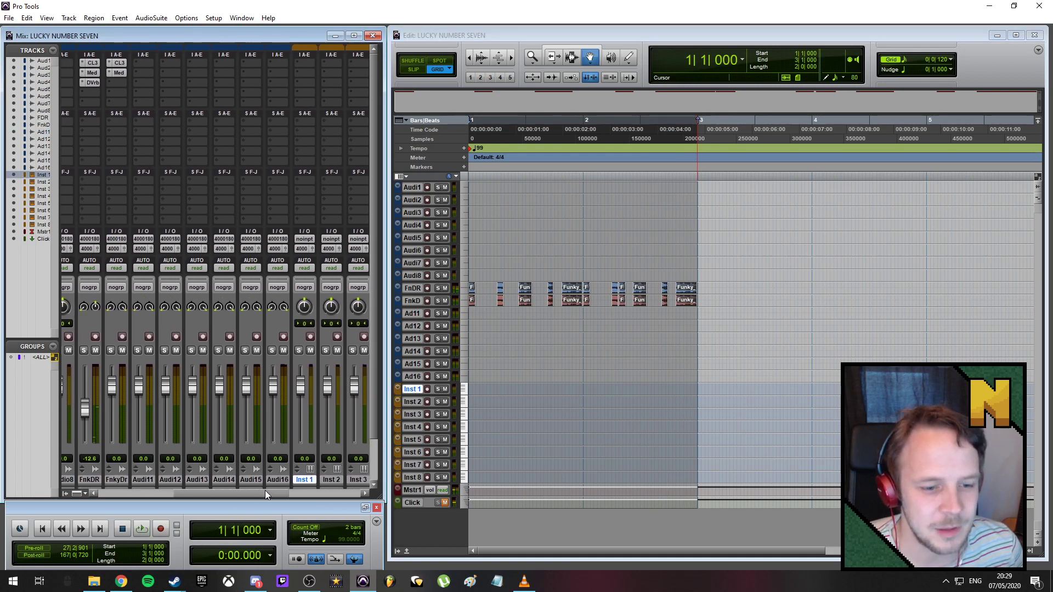
{"action": "left_click", "coordinate": [303, 74]}
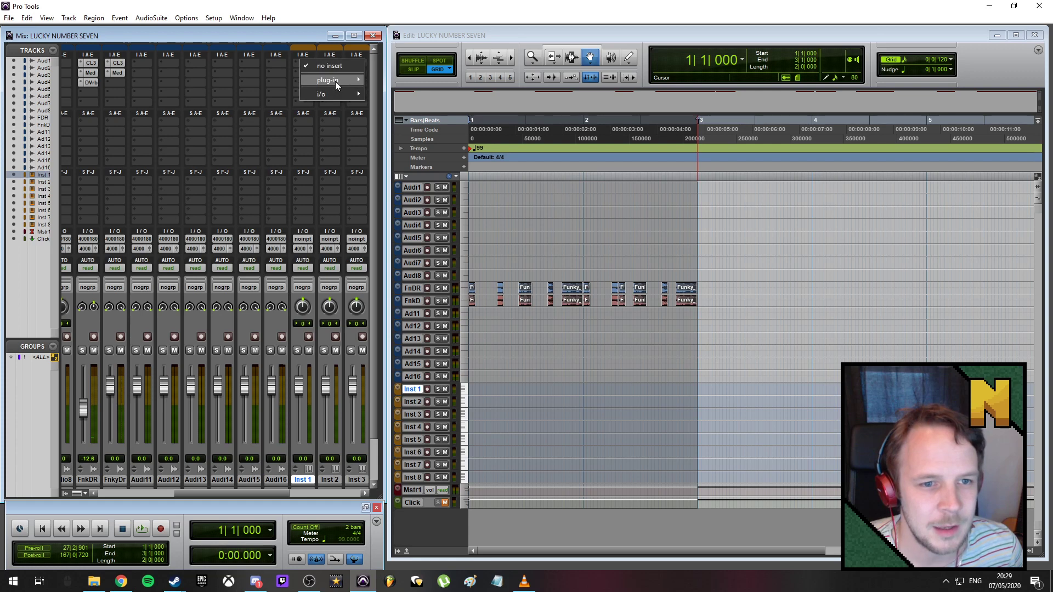
{"action": "mouse_move", "coordinate": [334, 81]}
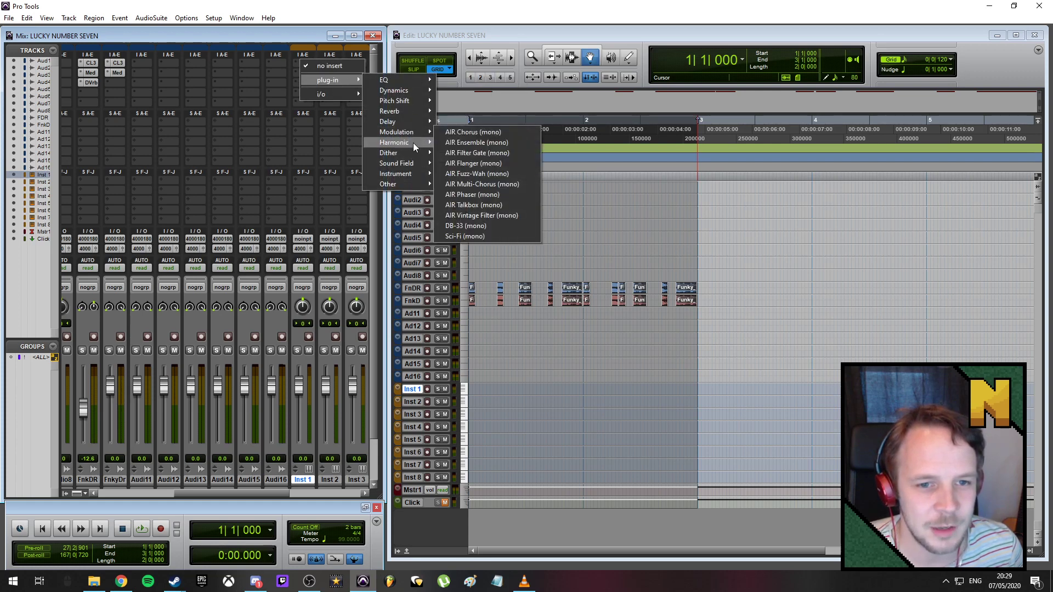
{"action": "mouse_move", "coordinate": [418, 173]}
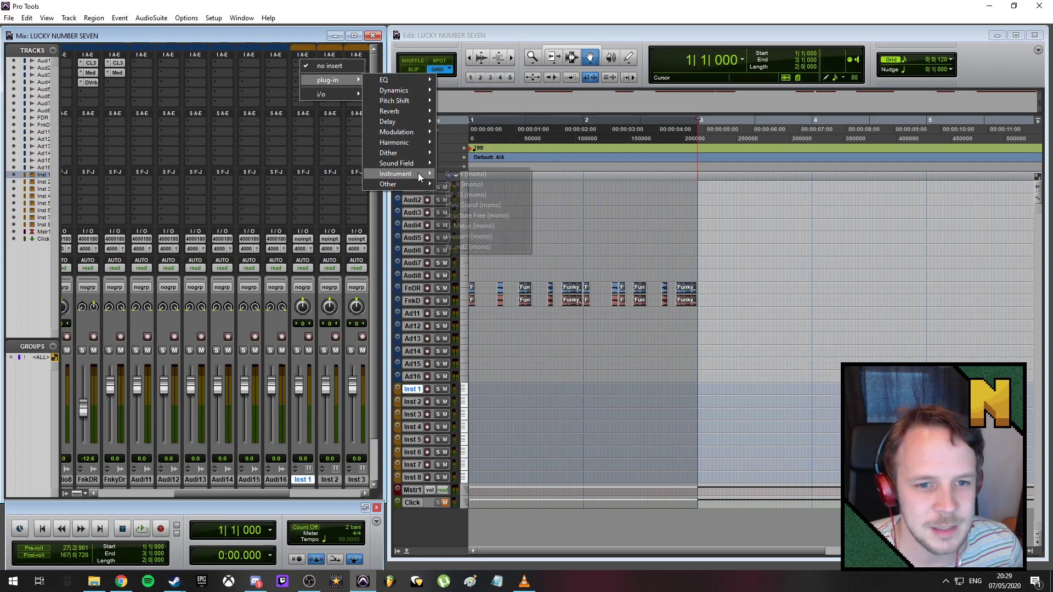
{"action": "left_click", "coordinate": [476, 246]}
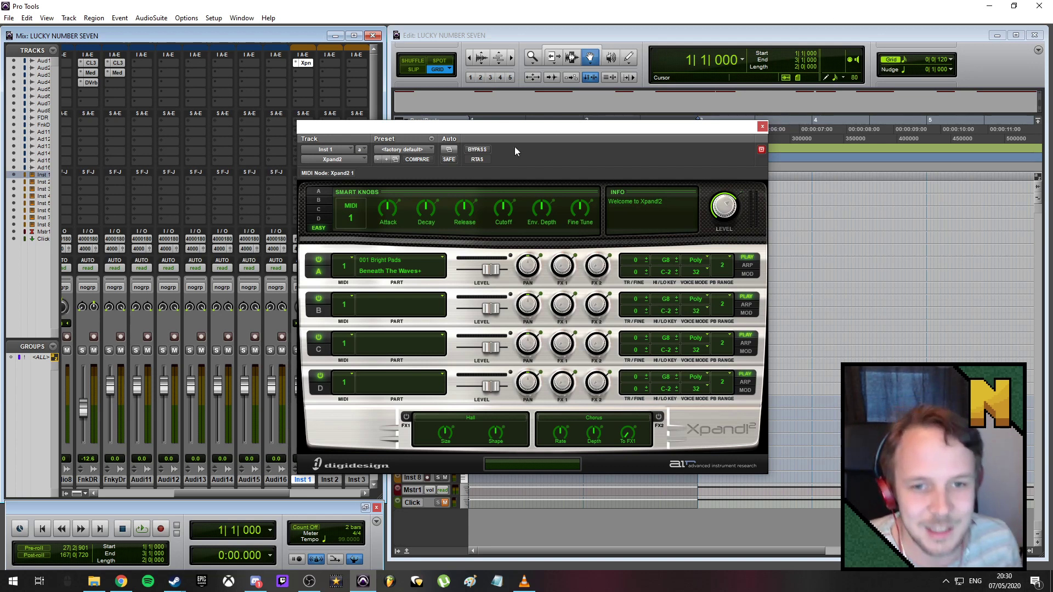
- Load the Polysynths preset +19 Thick Bright Chords in Xpand2 and close the plug-in window
{"action": "left_click", "coordinate": [433, 150]}
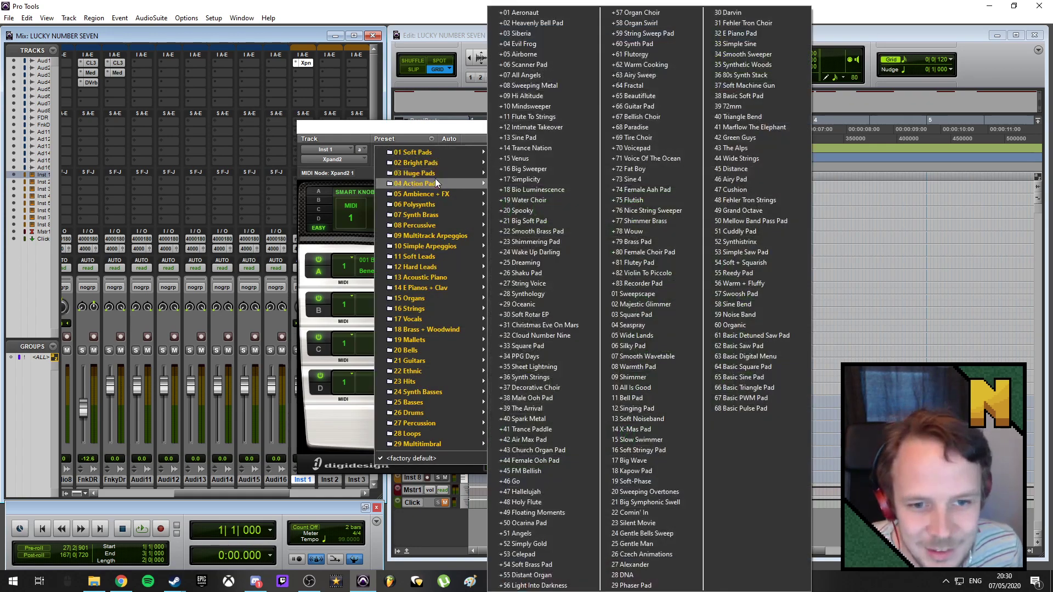
{"action": "mouse_move", "coordinate": [440, 207]}
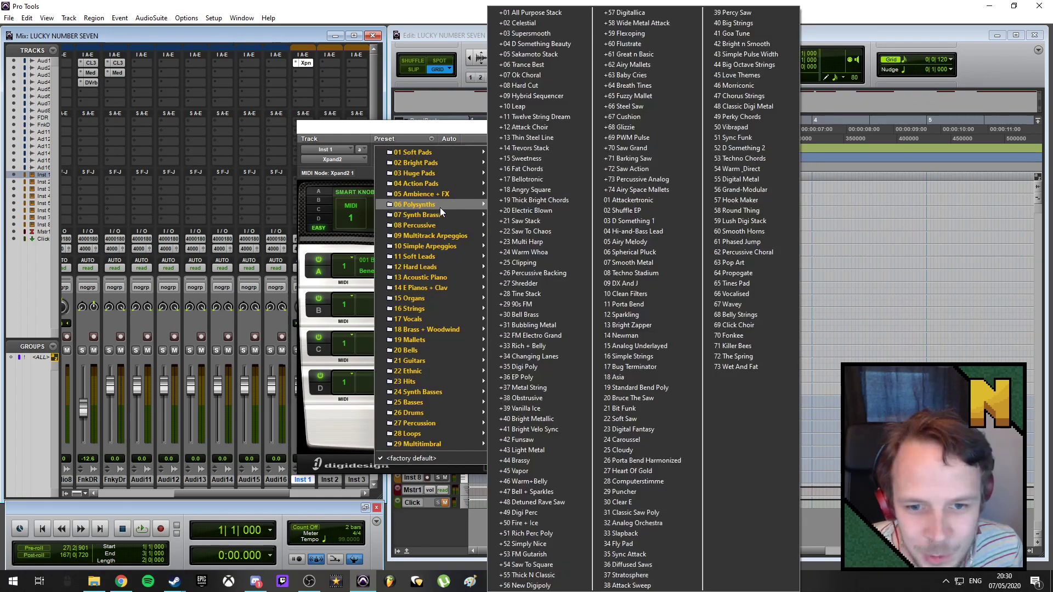
{"action": "left_click", "coordinate": [561, 201]}
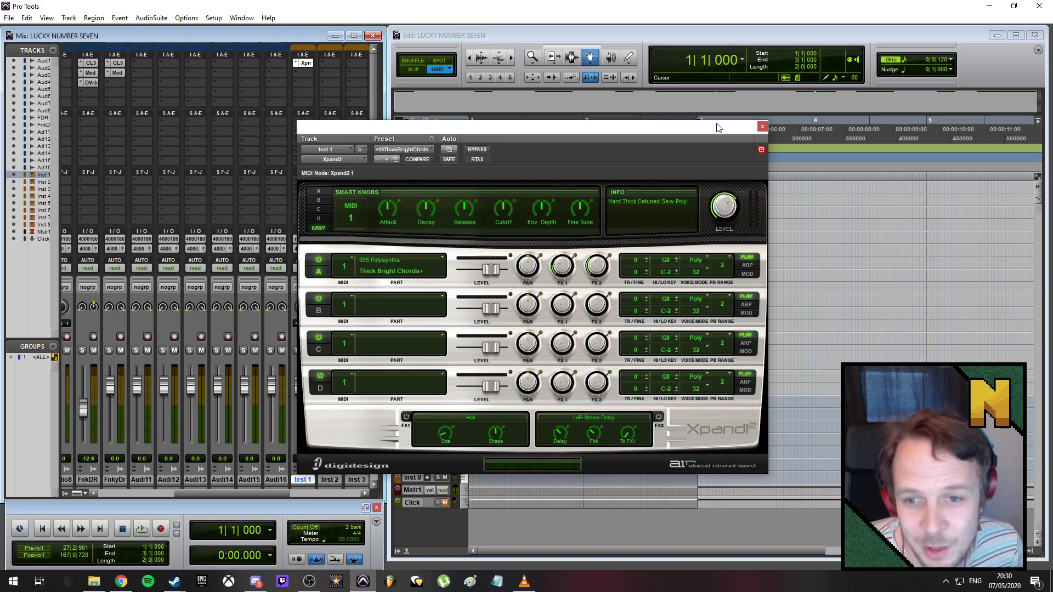
{"action": "left_click", "coordinate": [762, 126]}
- Enlarge the Inst 1 track's height and set its view to notes for drawing with the Pencil tool
{"action": "left_click", "coordinate": [531, 443]}
{"action": "left_click", "coordinate": [398, 389]}
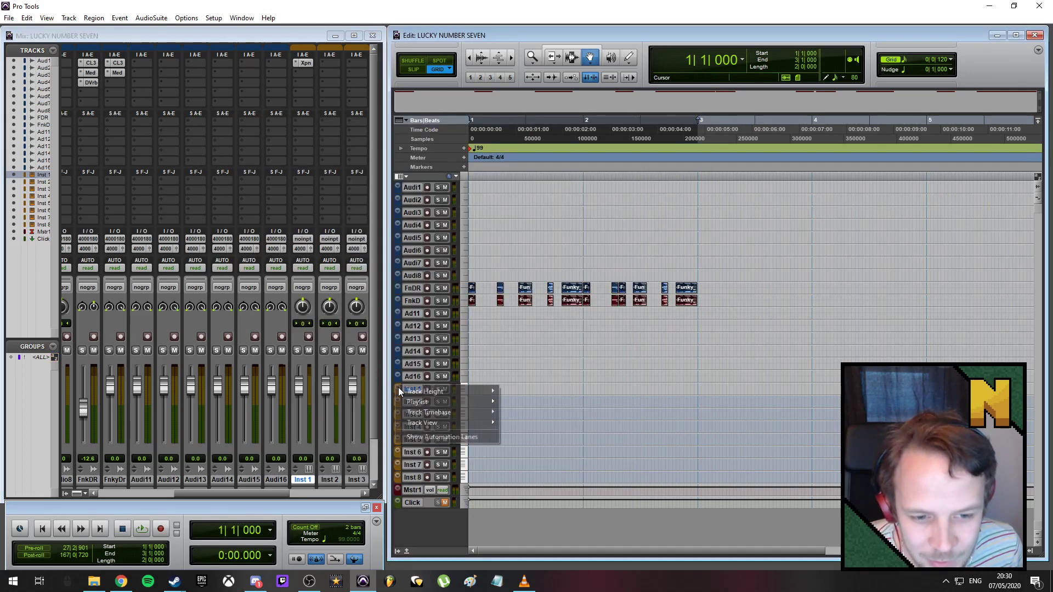
{"action": "mouse_move", "coordinate": [436, 391]}
{"action": "left_click", "coordinate": [519, 433]}
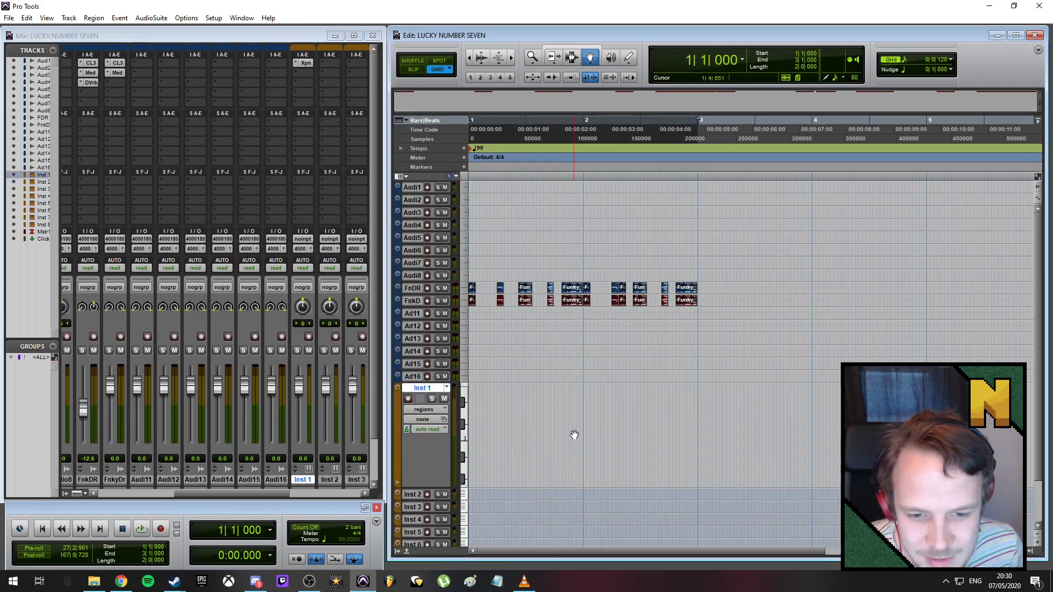
{"action": "key", "text": "ctrl+]"}
{"action": "key", "text": "ctrl+]"}
{"action": "left_click", "coordinate": [626, 56]}
{"action": "key", "text": "super+minus"}
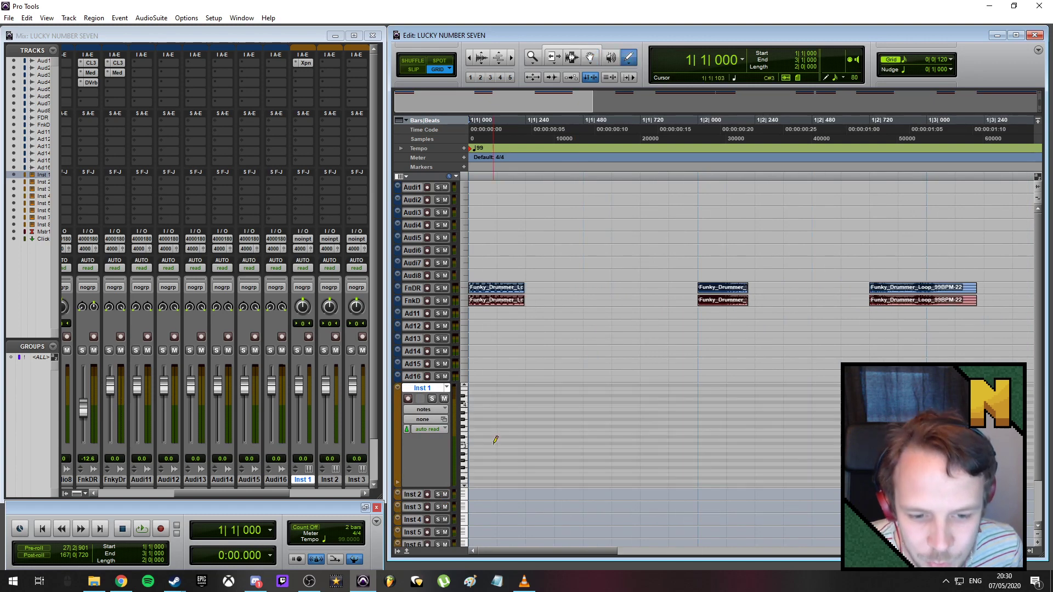
{"action": "key", "text": "ctrl+]"}
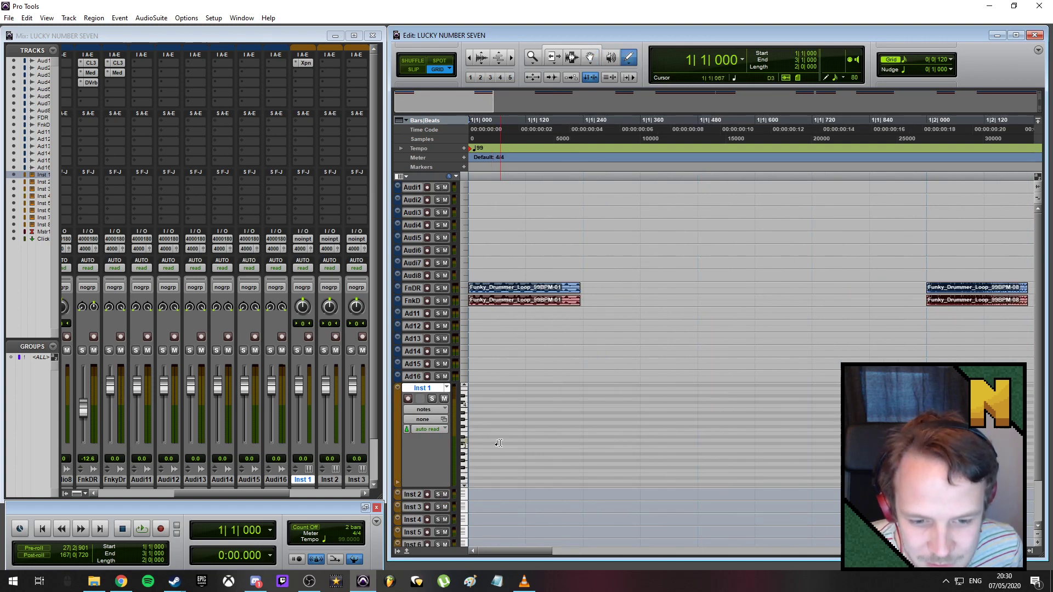
- Draw an E3 note on Inst 1 from 1|1|000 to 2|1|000 and play it with the drums
{"action": "left_click", "coordinate": [471, 433]}
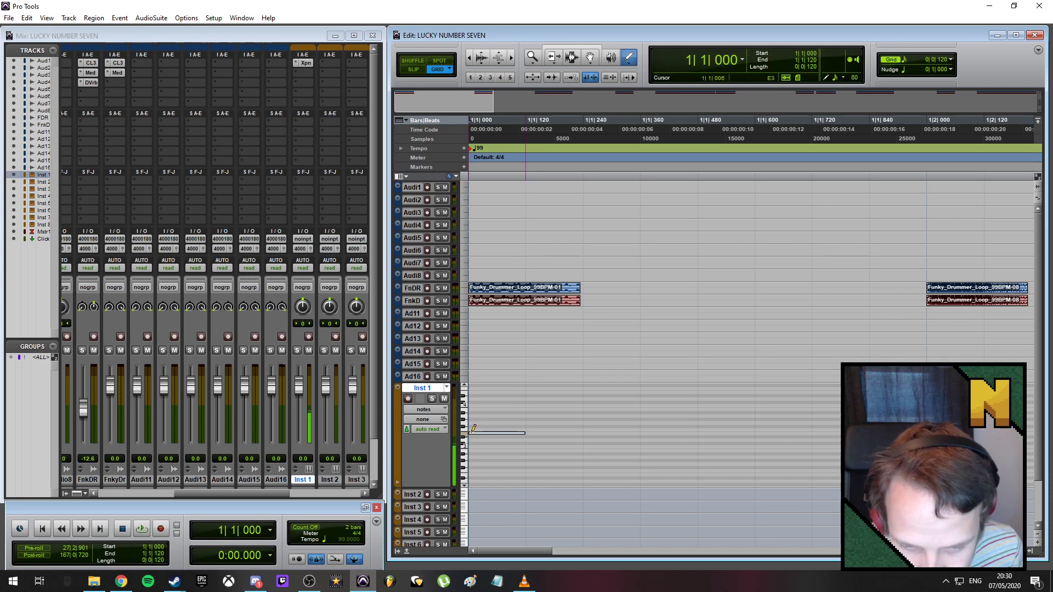
{"action": "key", "text": "ctrl+["}
{"action": "key", "text": "ctrl+["}
{"action": "key", "text": "ctrl+["}
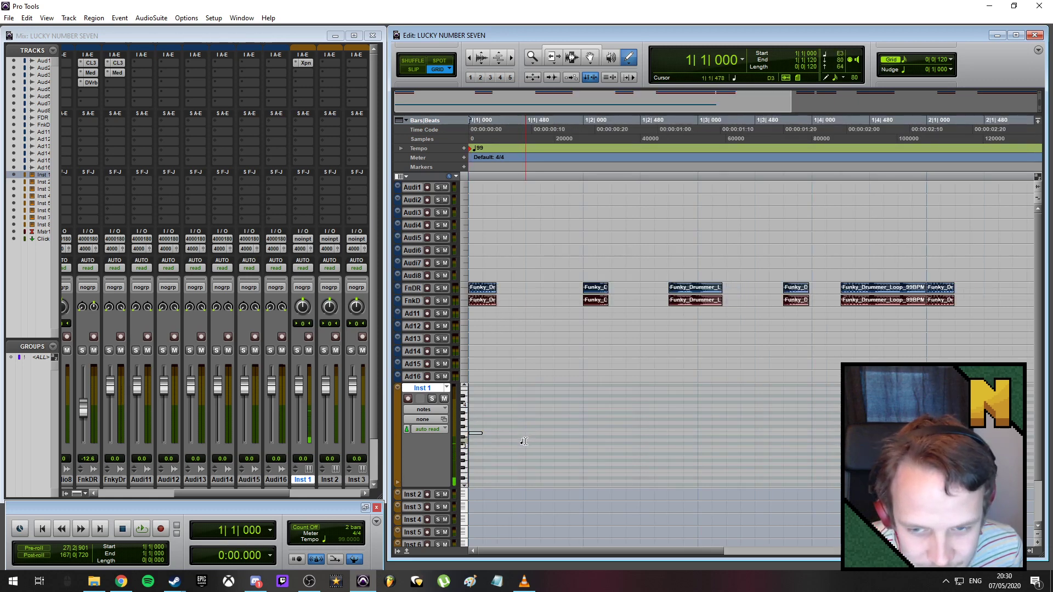
{"action": "left_click_drag", "start_coordinate": [471, 433], "coordinate": [697, 433]}
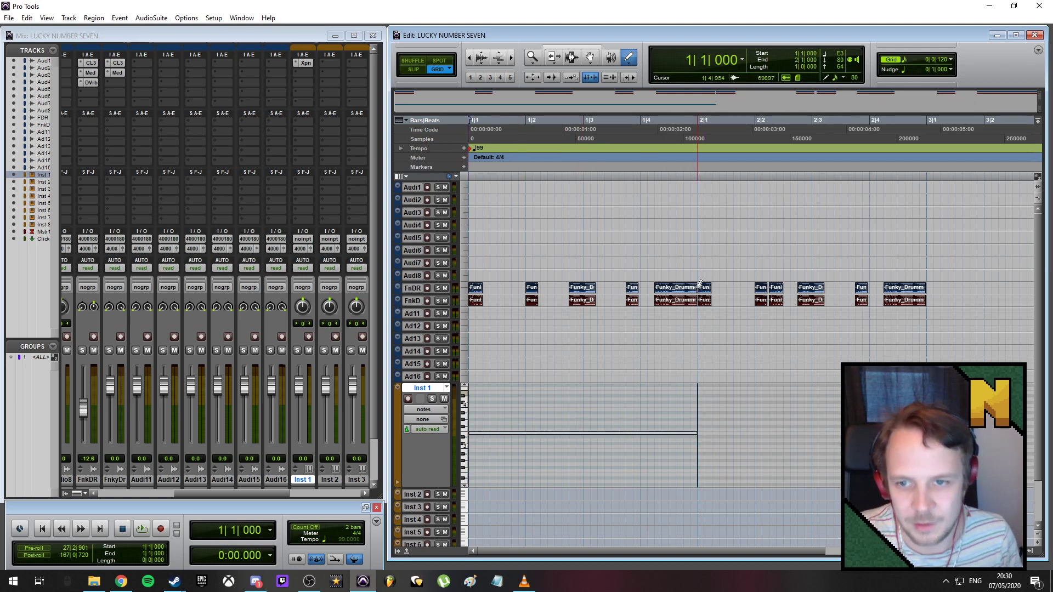
{"action": "key", "text": "space"}
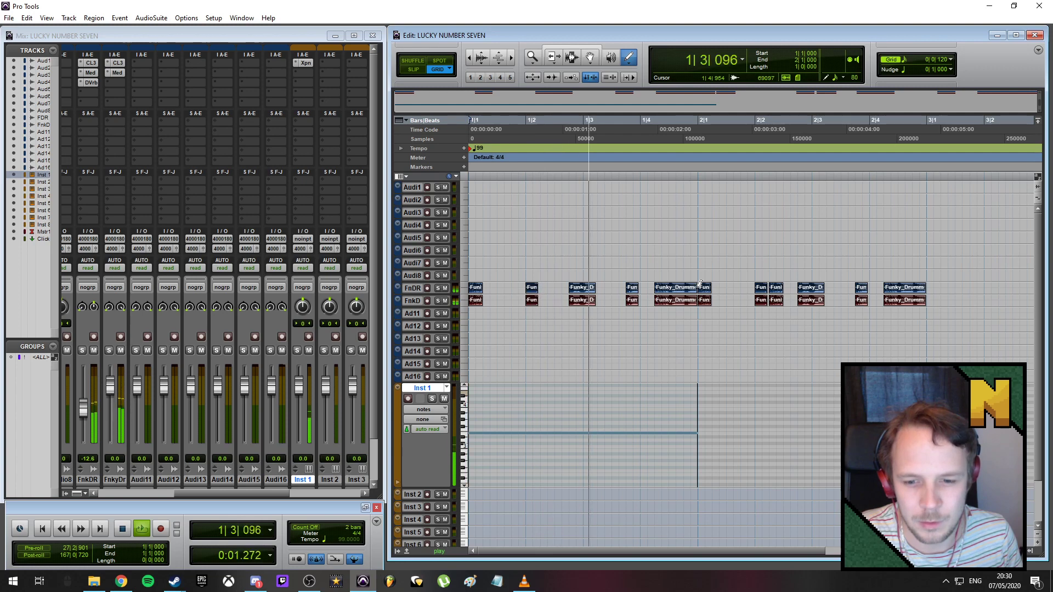
{"action": "key", "text": "space"}
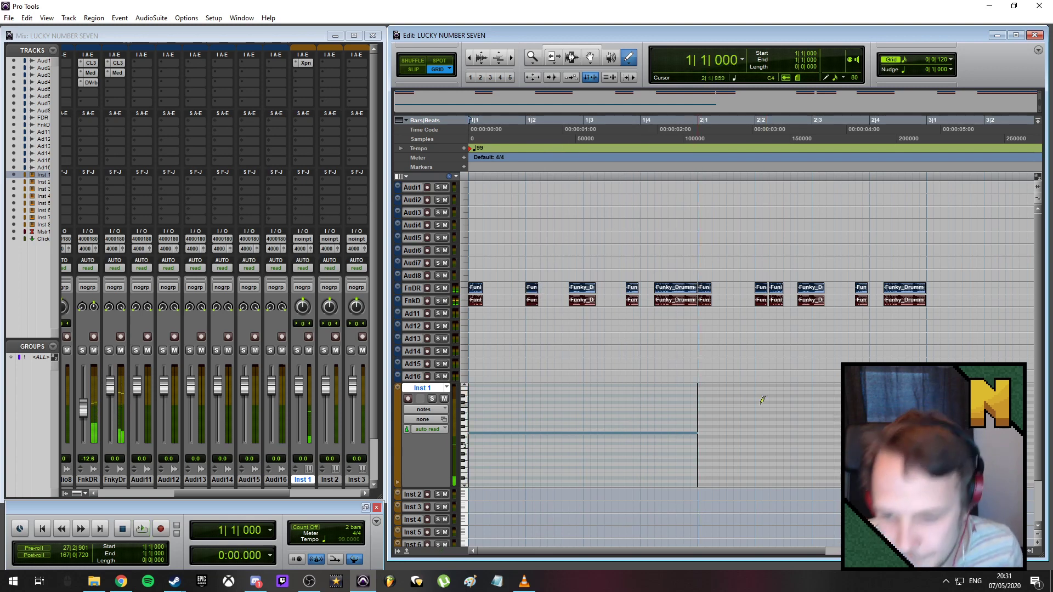
- Draw an F#3 note on Inst 1 from 2|1|000 to 3|1|000 and select both bars for playback
{"action": "left_click_drag", "start_coordinate": [698, 420], "coordinate": [928, 427]}
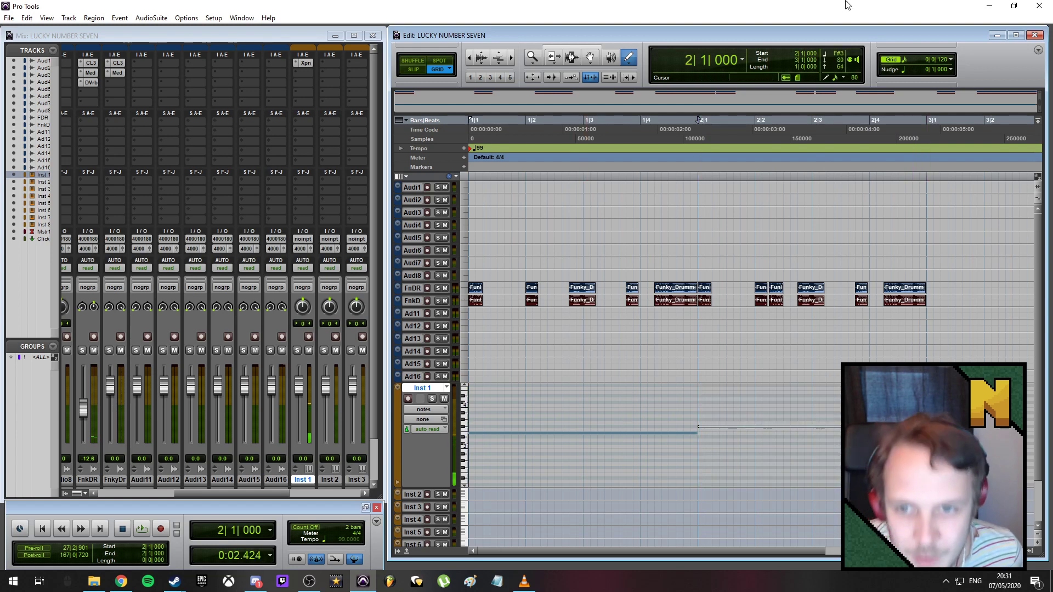
{"action": "left_click_drag", "start_coordinate": [926, 119], "coordinate": [188, 157]}
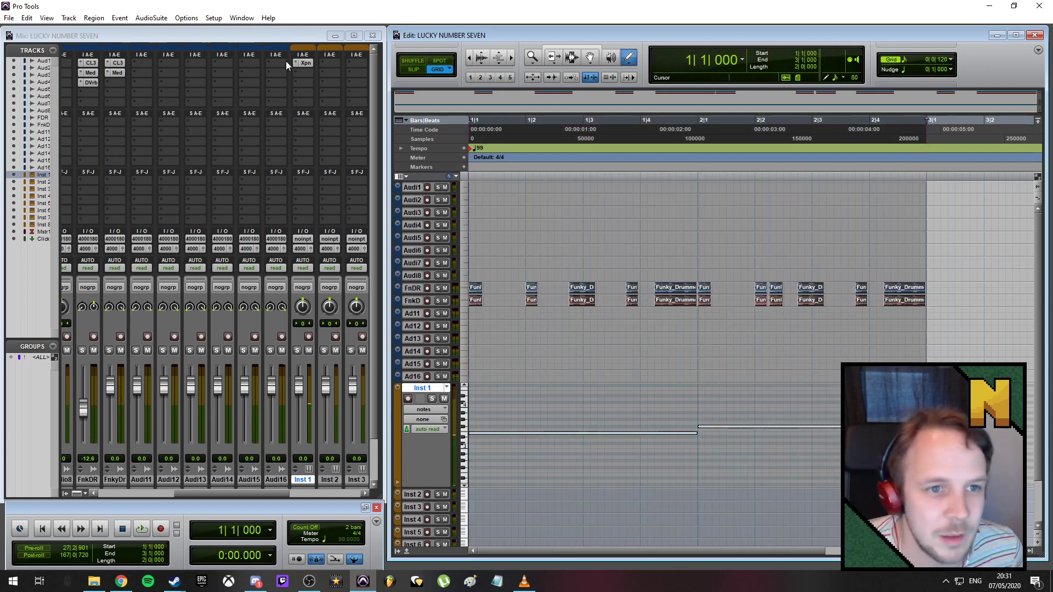
- Reopen Xpand2 on Inst 1 and load the Polysynths preset +16 Fat Chords while the two bars play
{"action": "left_click", "coordinate": [306, 64]}
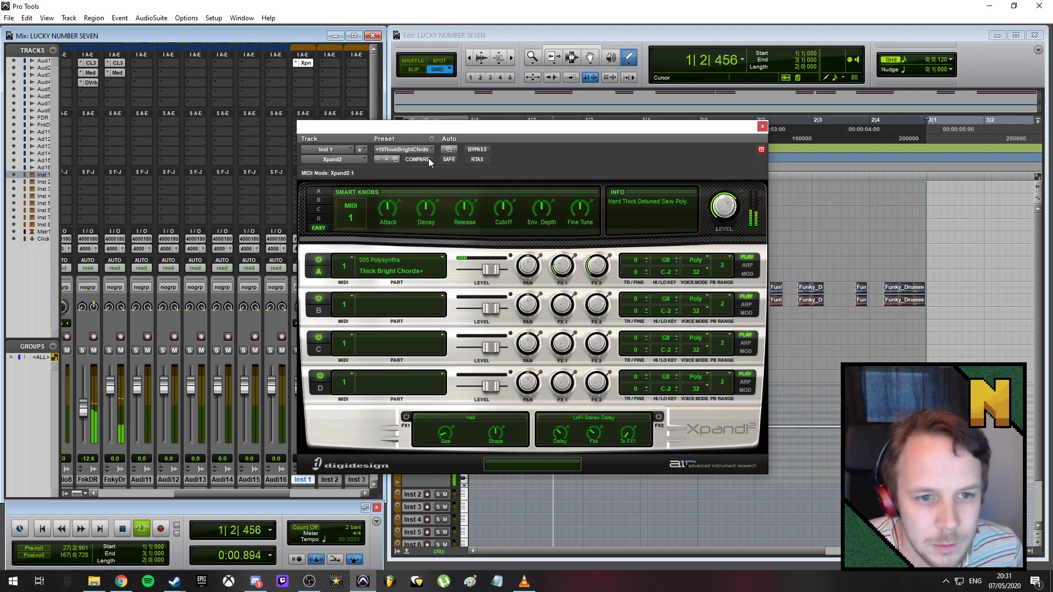
{"action": "left_click", "coordinate": [403, 149]}
{"action": "mouse_move", "coordinate": [445, 206]}
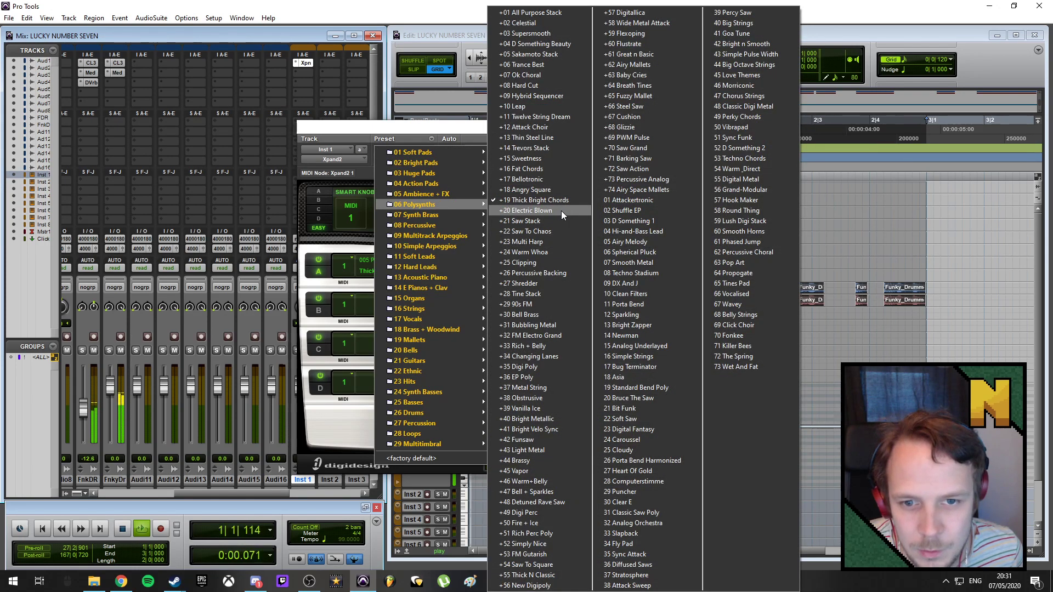
{"action": "left_click", "coordinate": [545, 170]}
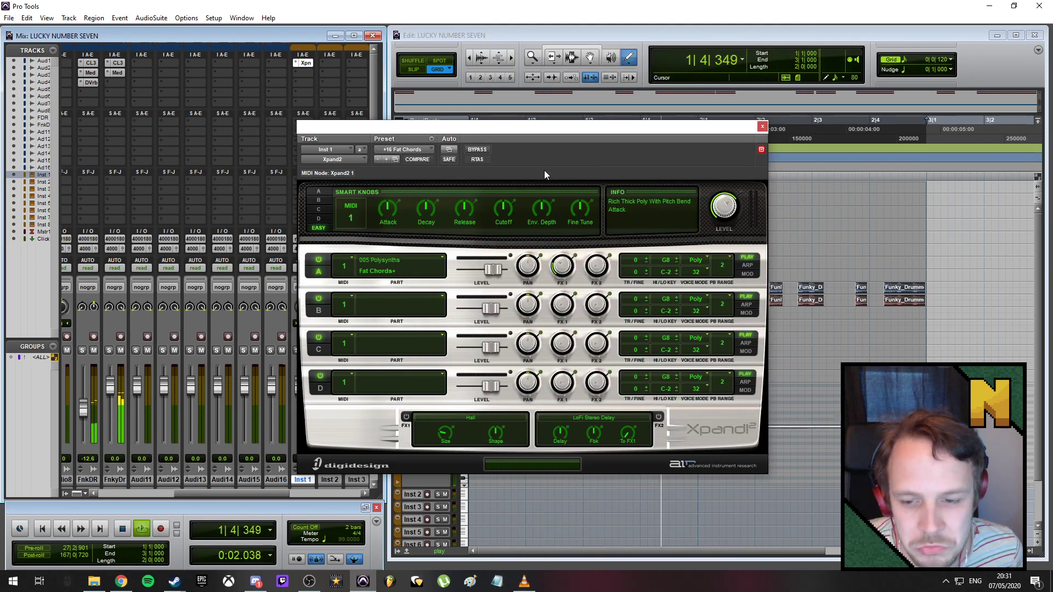
- Audition the Polysynths presets 59 Lush Digi Stack and 42 Bright n Smooth in Xpand2 during playback
{"action": "left_click", "coordinate": [419, 148]}
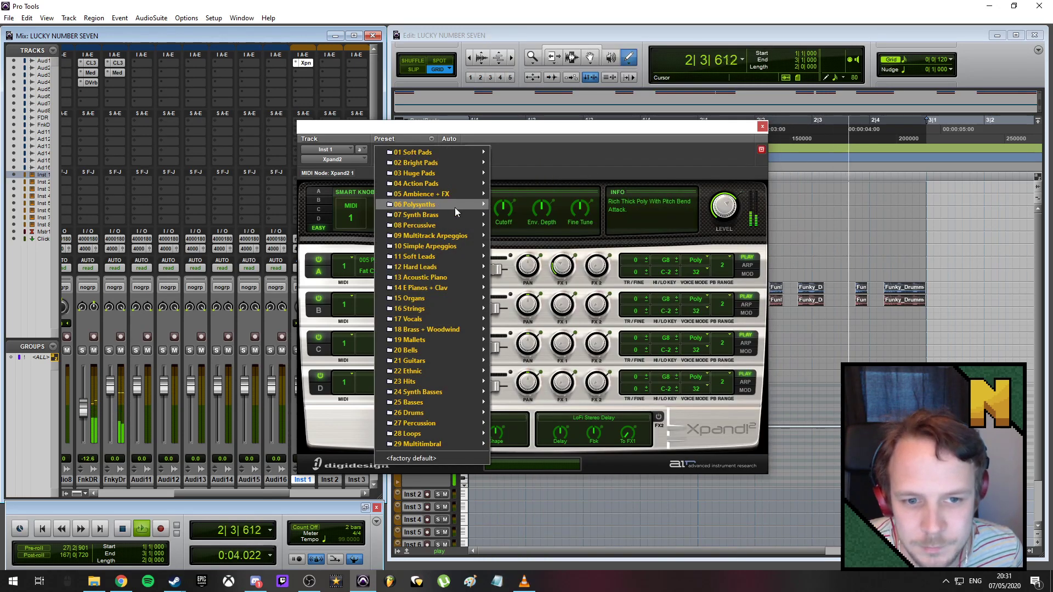
{"action": "mouse_move", "coordinate": [455, 207]}
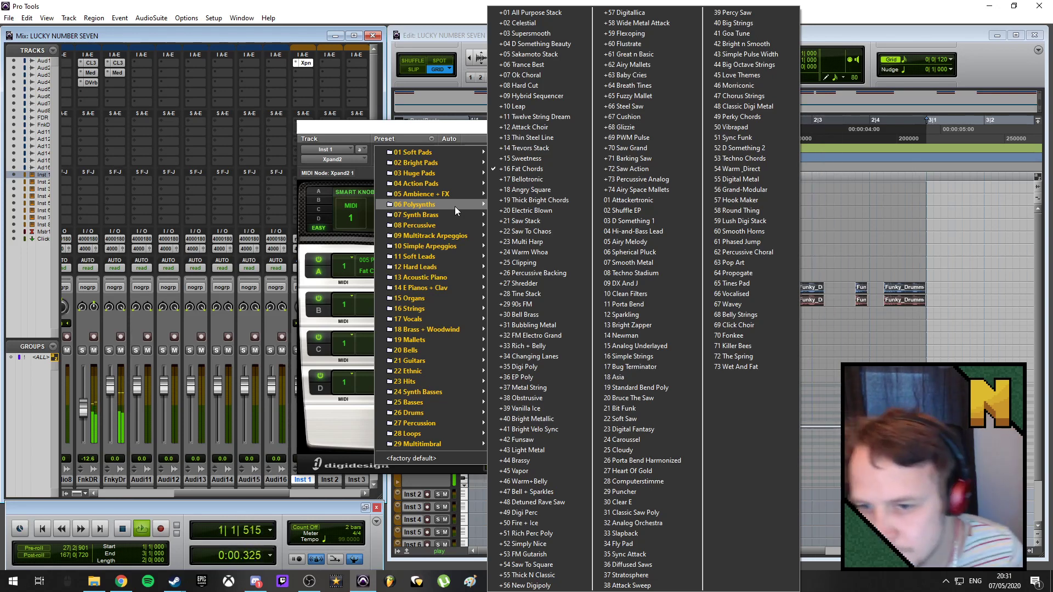
{"action": "left_click", "coordinate": [769, 222]}
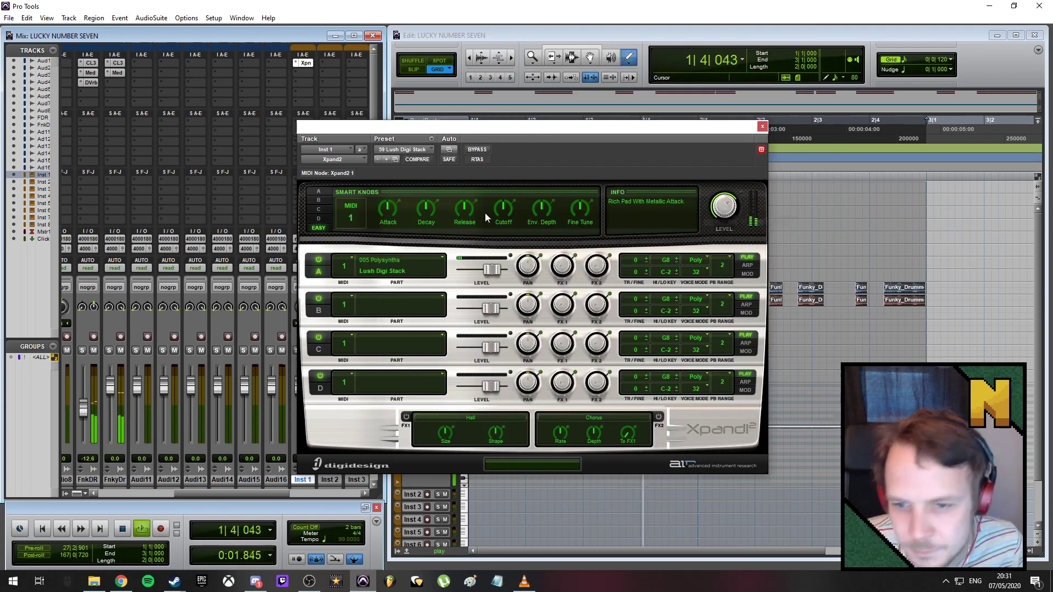
{"action": "left_click", "coordinate": [422, 154]}
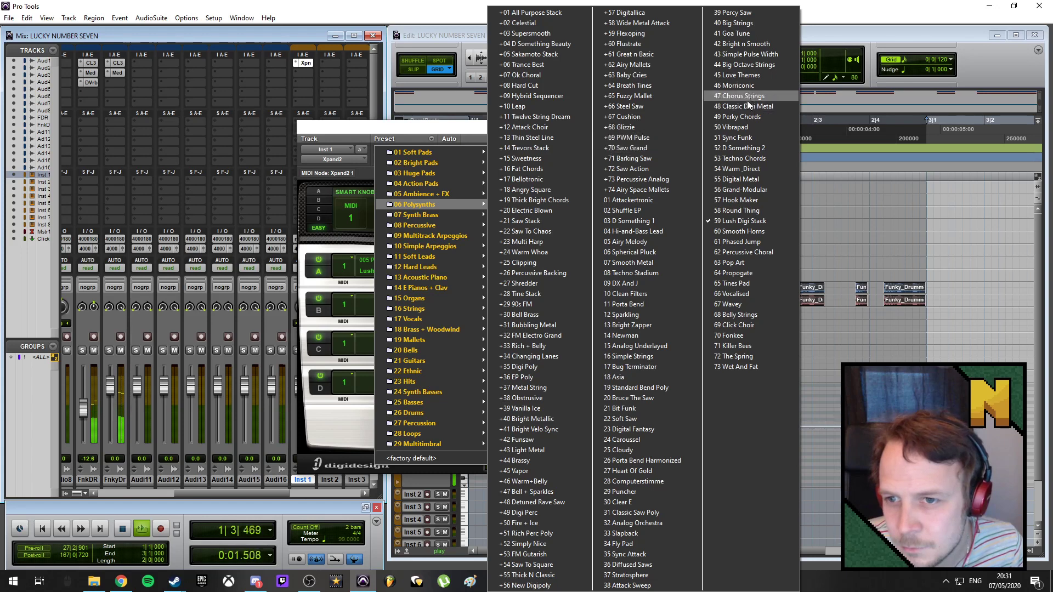
{"action": "left_click", "coordinate": [747, 44]}
- Audition the Polysynths presets 43 Simple Pulse Width and +66 Steel Saw in Xpand2 during playback
{"action": "left_click", "coordinate": [421, 152]}
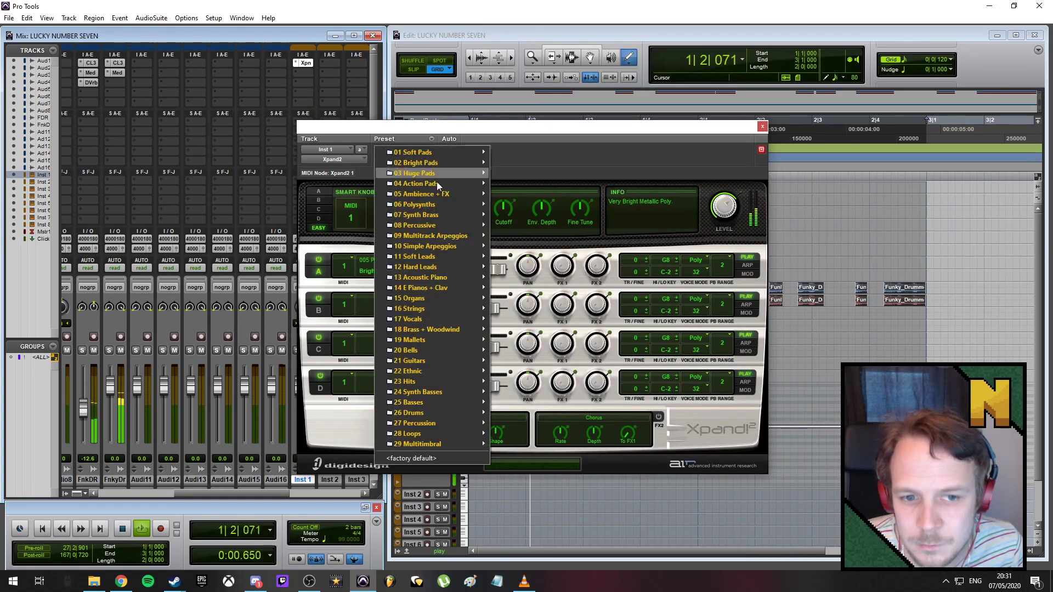
{"action": "mouse_move", "coordinate": [444, 205]}
{"action": "left_click", "coordinate": [783, 54]}
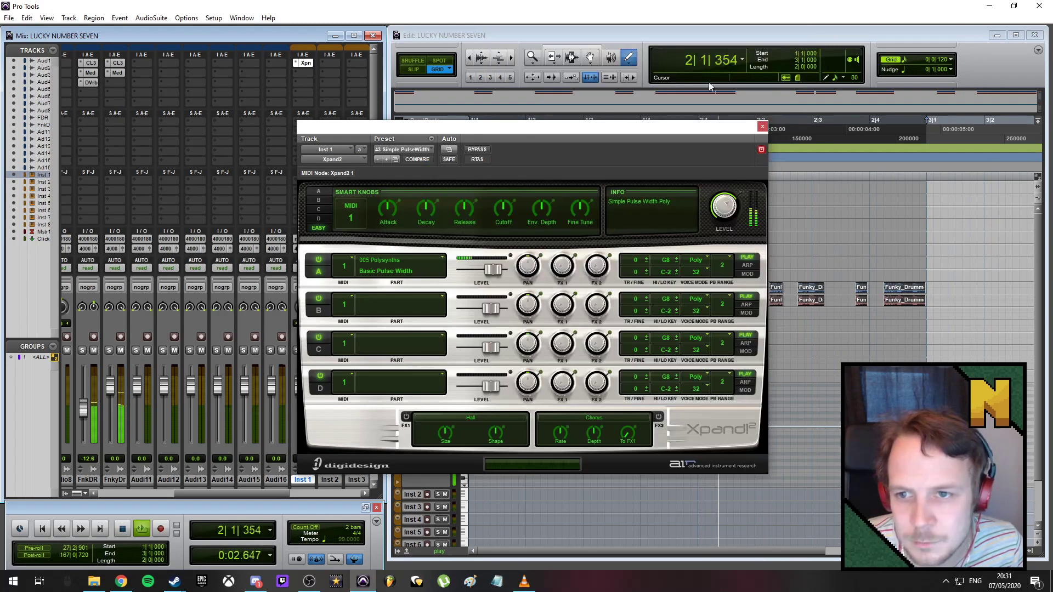
{"action": "left_click", "coordinate": [421, 151]}
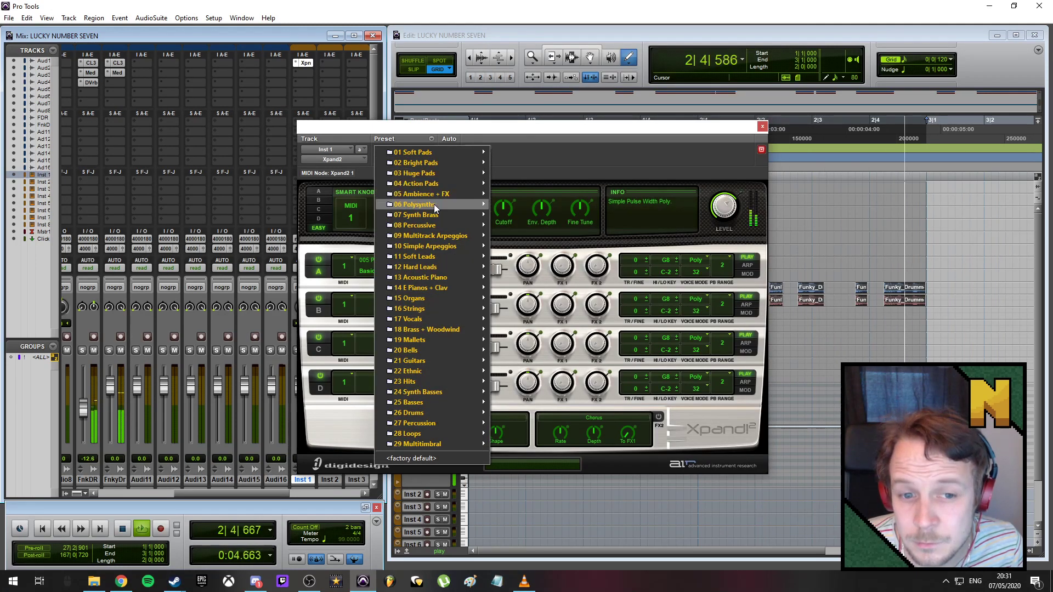
{"action": "mouse_move", "coordinate": [433, 204]}
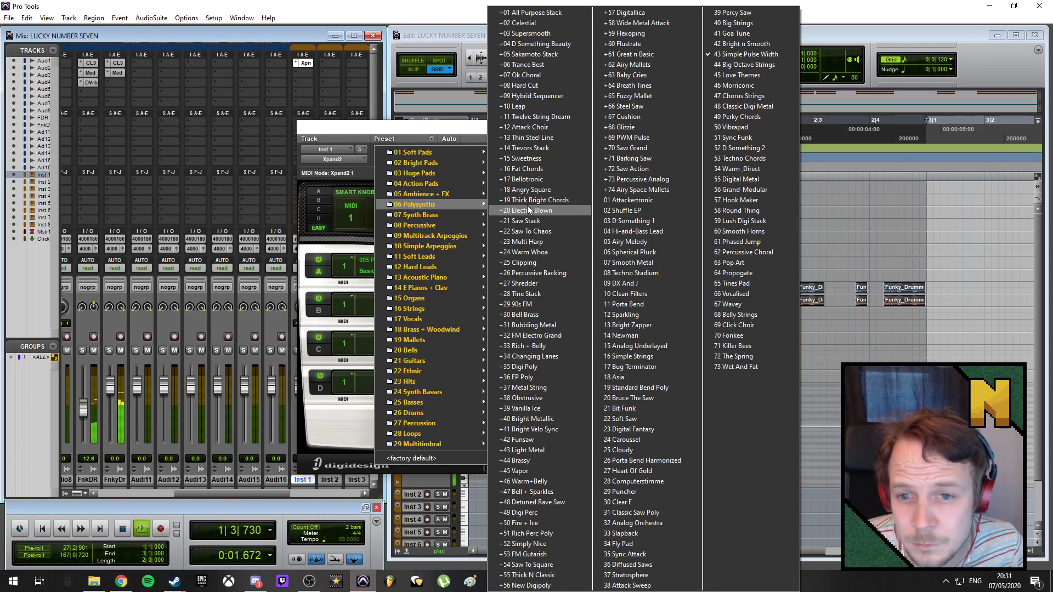
{"action": "left_click", "coordinate": [631, 106]}
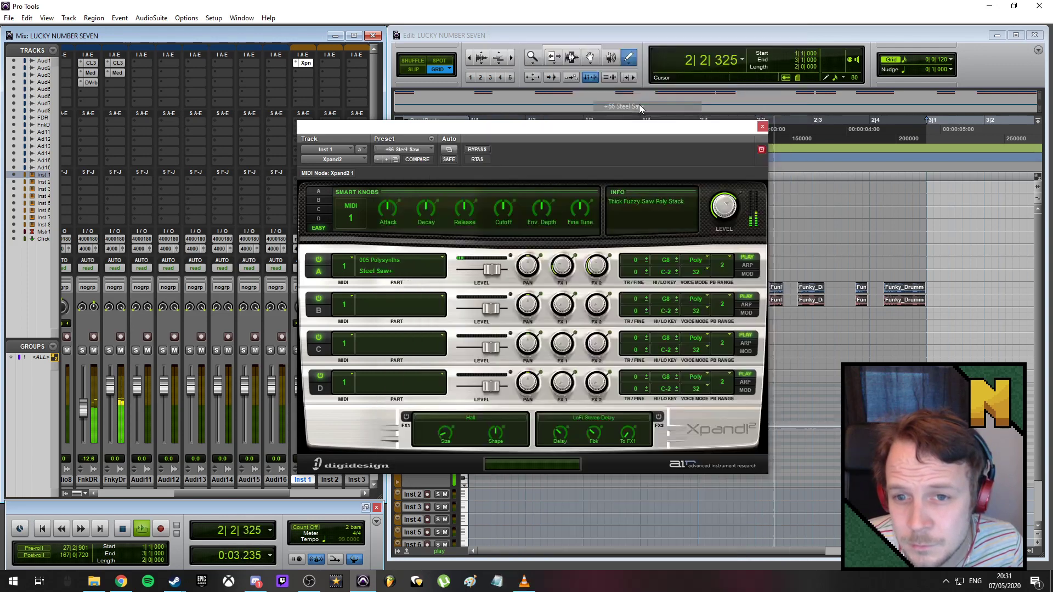
- Audition the Polysynths presets 13 Bright Zapper and +37 Metal String, stop playback and close Xpand2
{"action": "left_click", "coordinate": [404, 149]}
{"action": "mouse_move", "coordinate": [435, 208]}
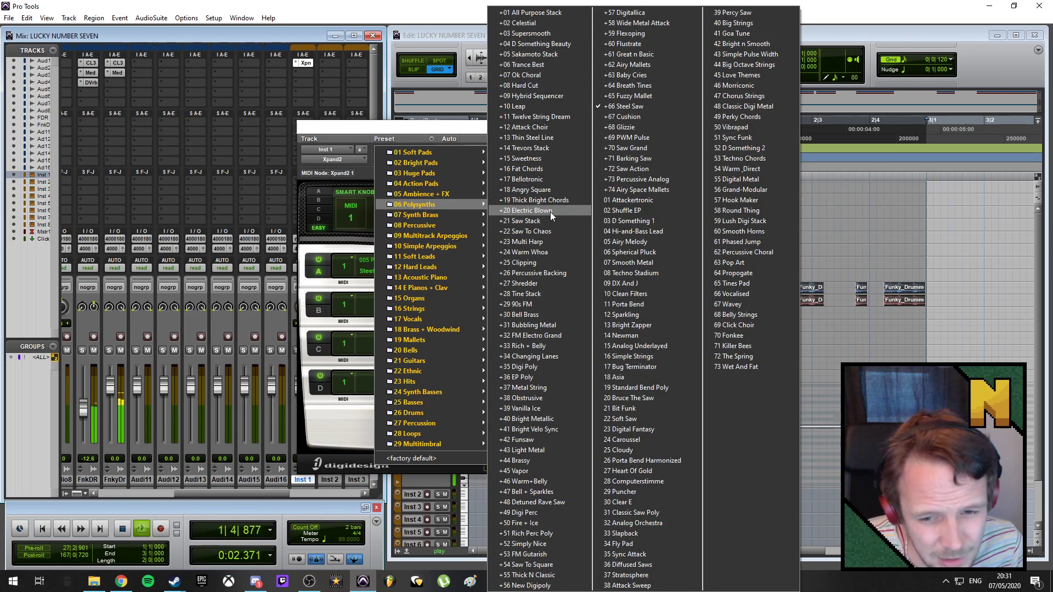
{"action": "left_click", "coordinate": [636, 326]}
{"action": "left_click", "coordinate": [421, 149]}
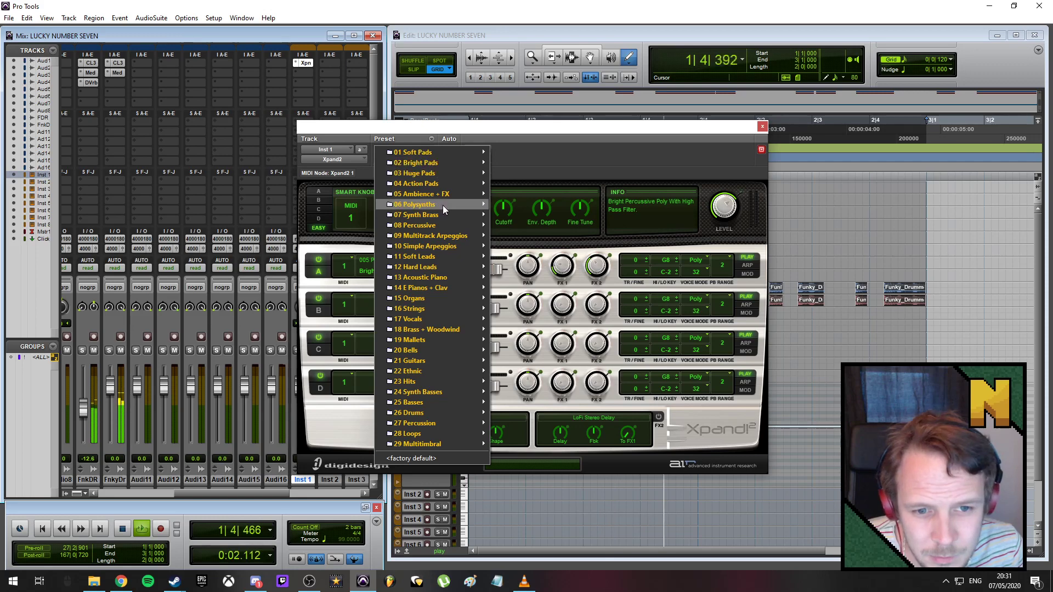
{"action": "mouse_move", "coordinate": [443, 206]}
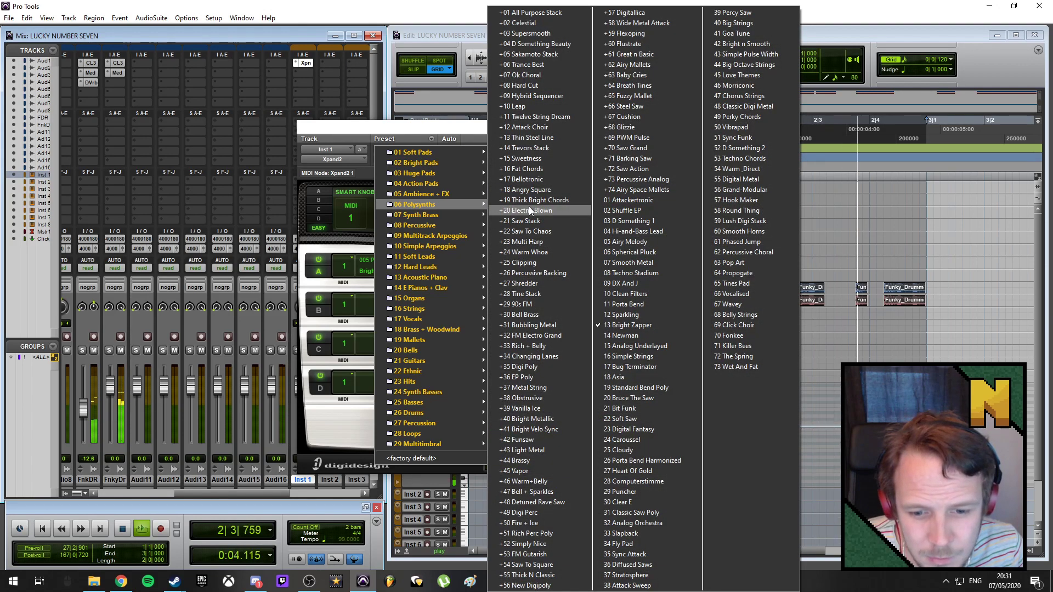
{"action": "left_click", "coordinate": [538, 388]}
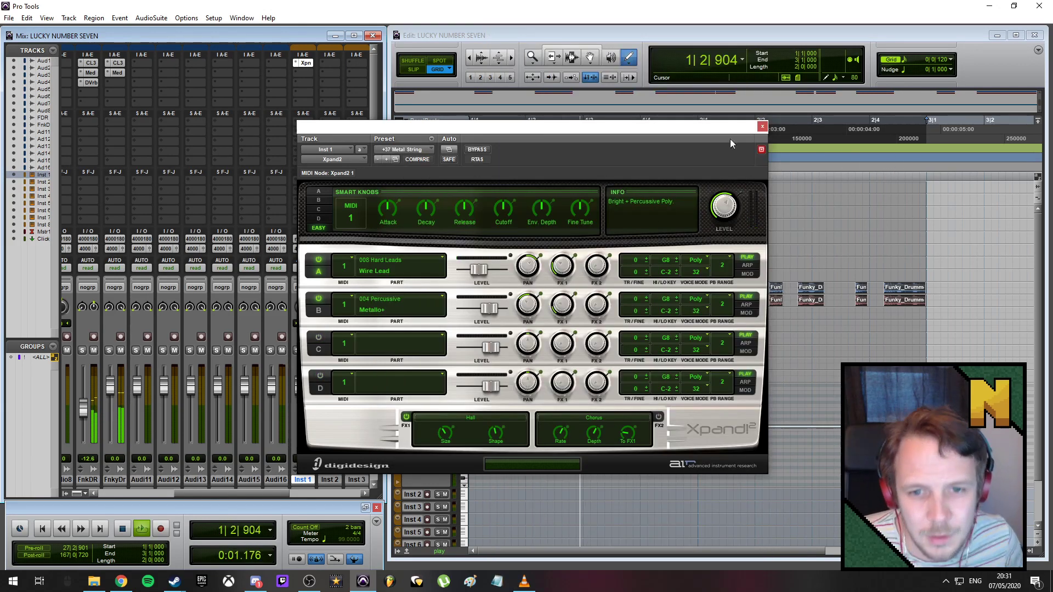
{"action": "key", "text": "space"}
{"action": "left_click", "coordinate": [761, 128]}
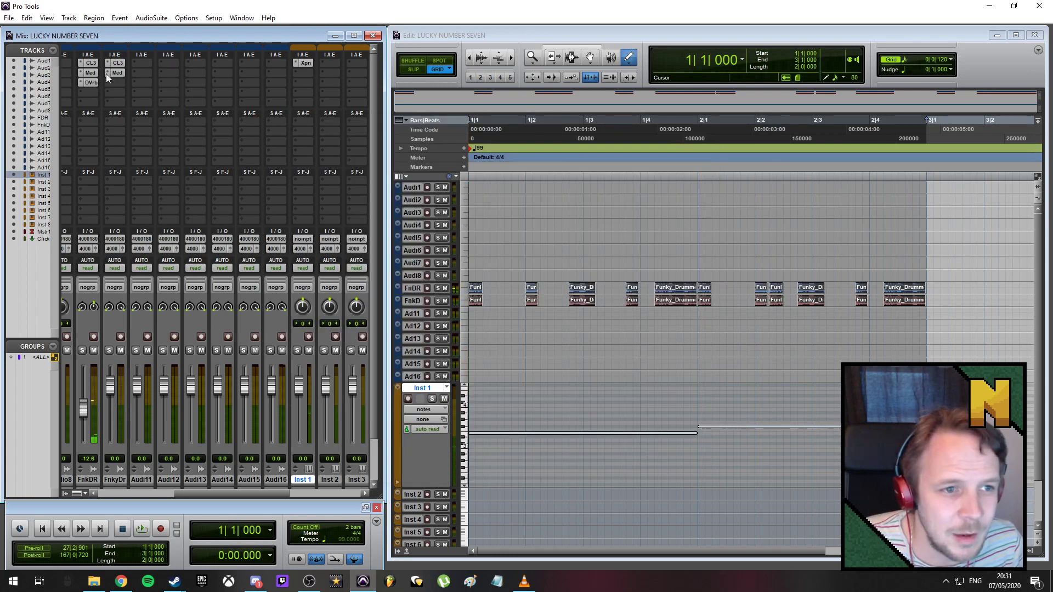
- Replace Xpand2 in the first insert of Inst 1 with the Vacuum instrument plug-in
{"action": "left_click", "coordinate": [294, 64]}
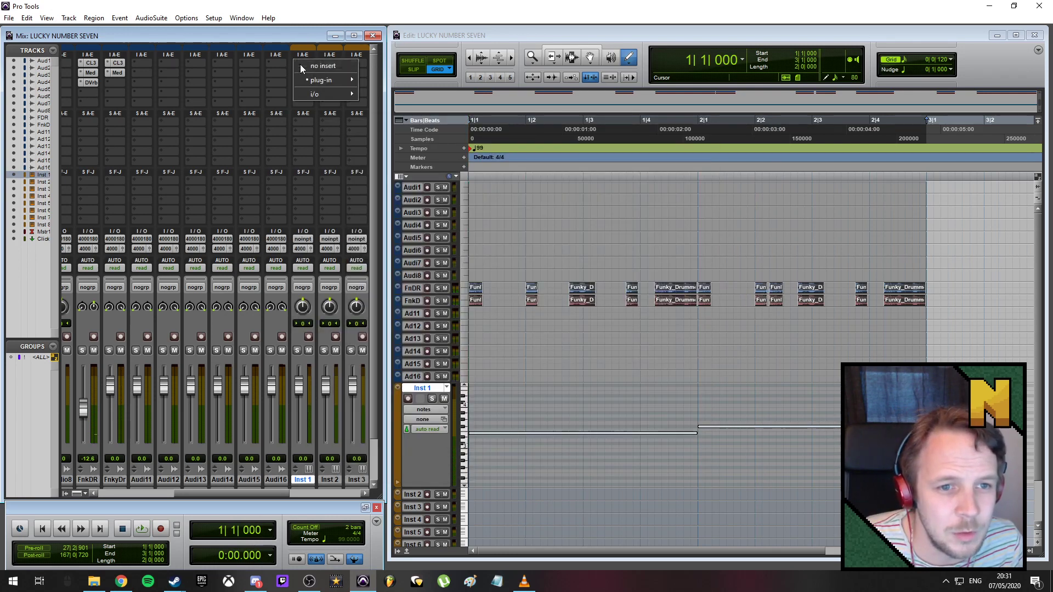
{"action": "mouse_move", "coordinate": [332, 81]}
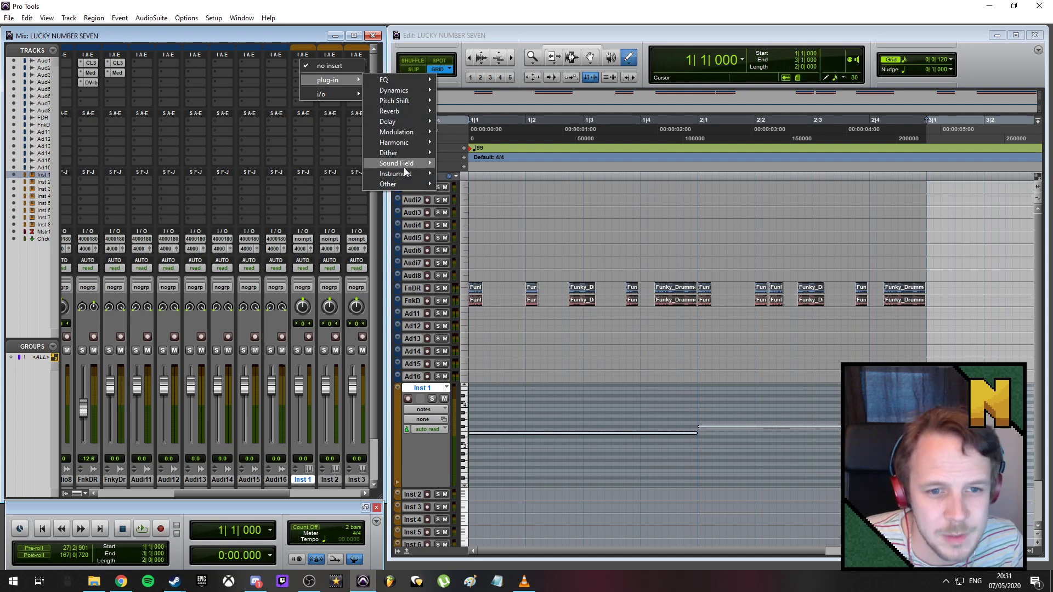
{"action": "mouse_move", "coordinate": [405, 181]}
{"action": "left_click", "coordinate": [466, 239]}
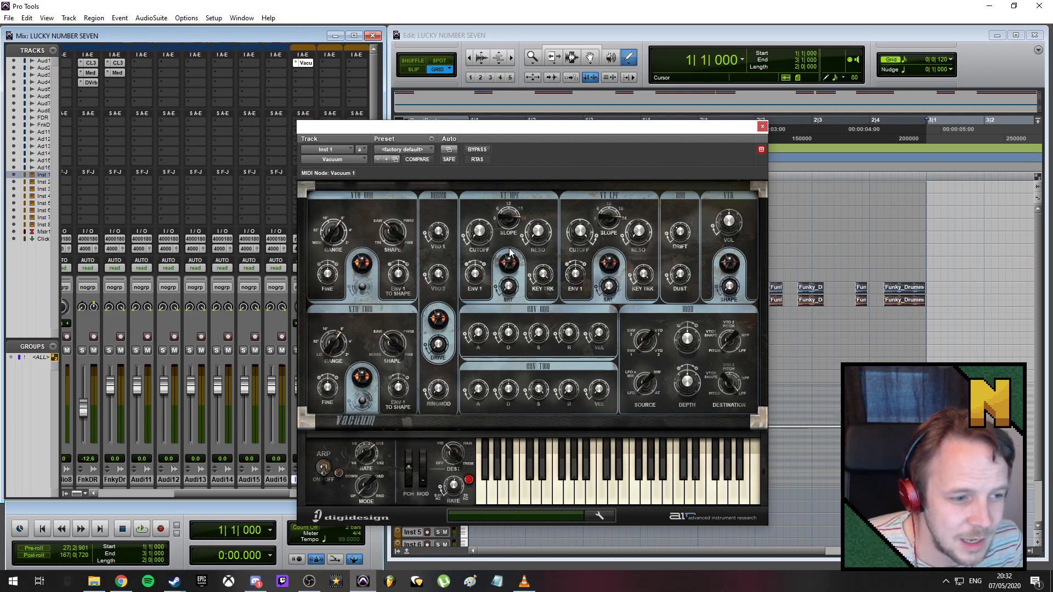
- Audition the Leads presets 09 Generic Fat and 01 Bad Ass on Vacuum's keyboard
{"action": "left_click", "coordinate": [424, 149]}
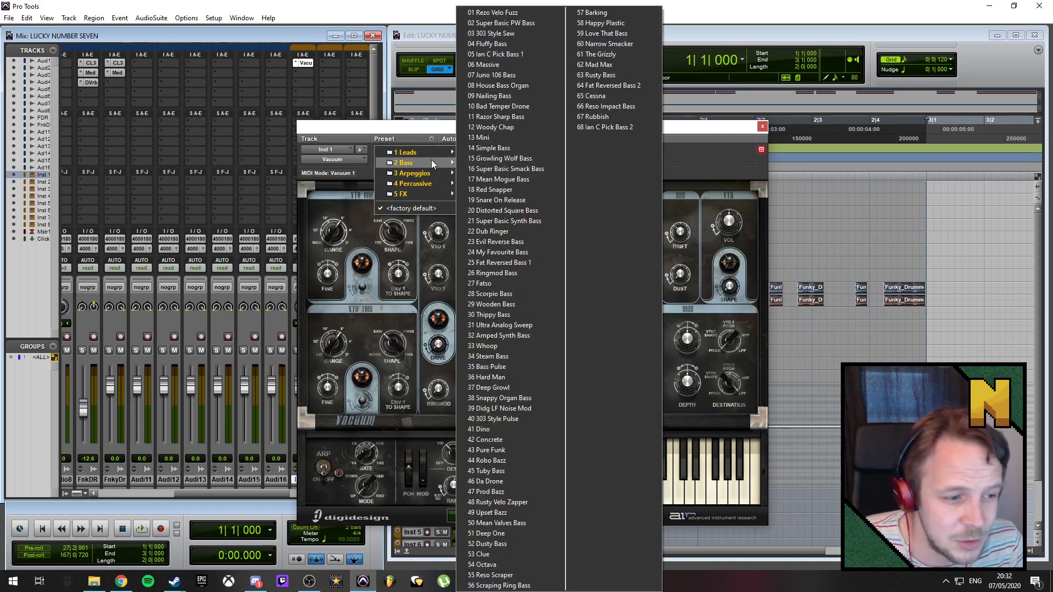
{"action": "left_click", "coordinate": [431, 160]}
{"action": "left_click", "coordinate": [427, 151]}
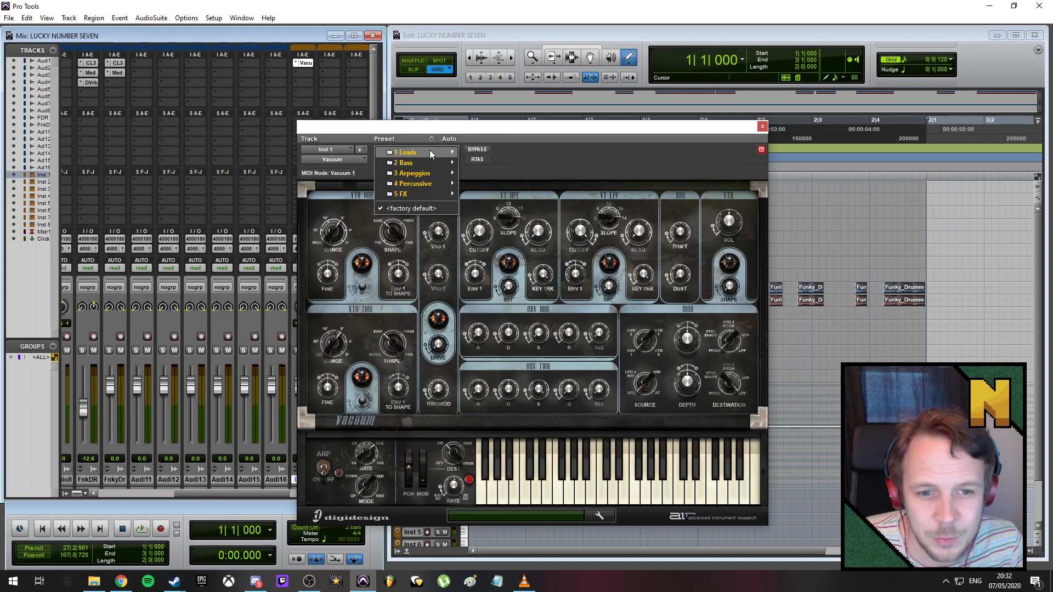
{"action": "mouse_move", "coordinate": [430, 150]}
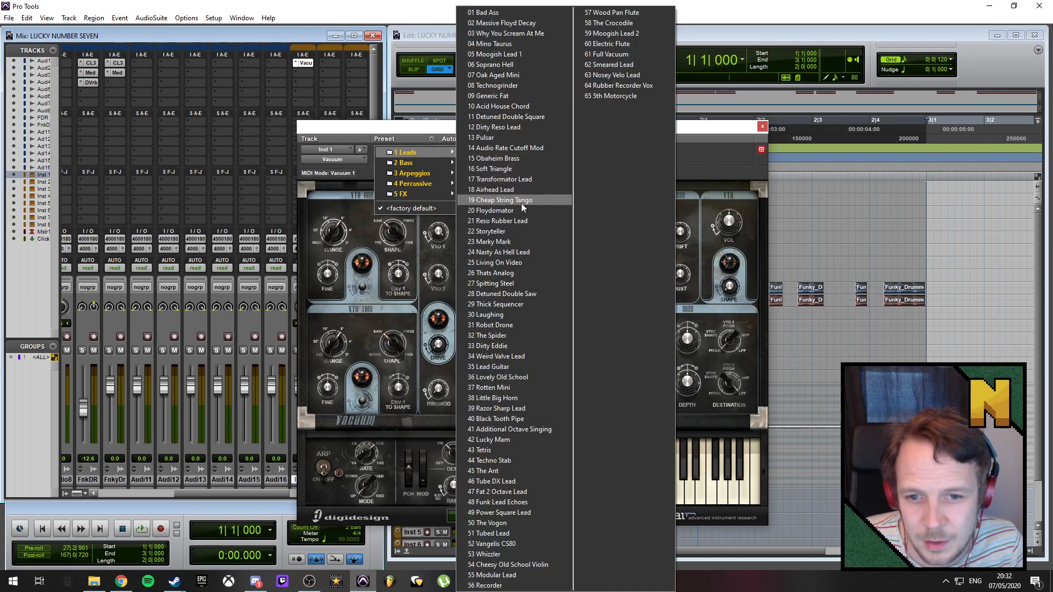
{"action": "left_click", "coordinate": [501, 96]}
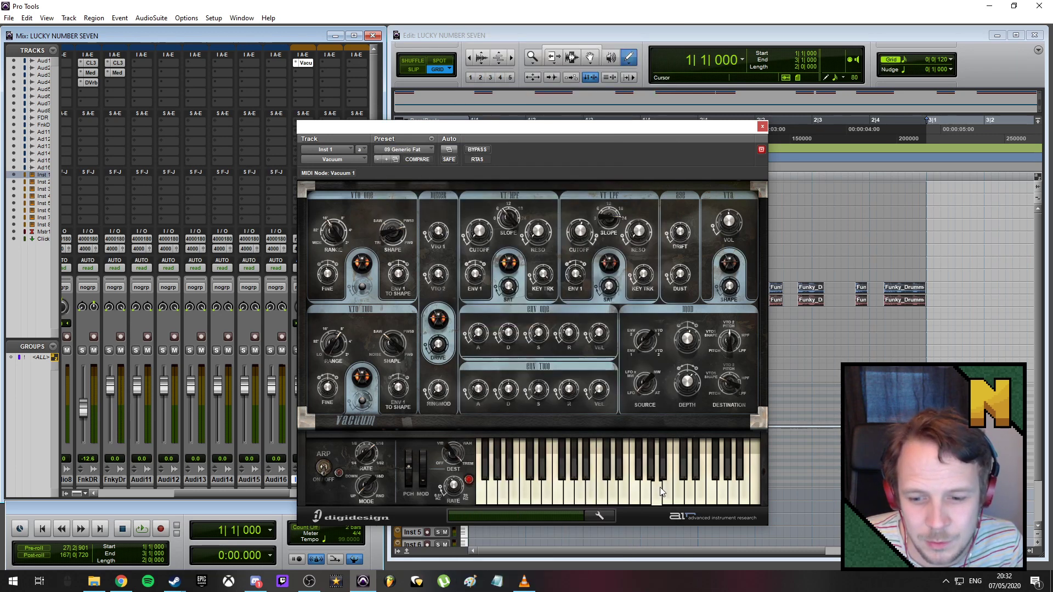
{"action": "left_click", "coordinate": [419, 150]}
{"action": "mouse_move", "coordinate": [425, 153]}
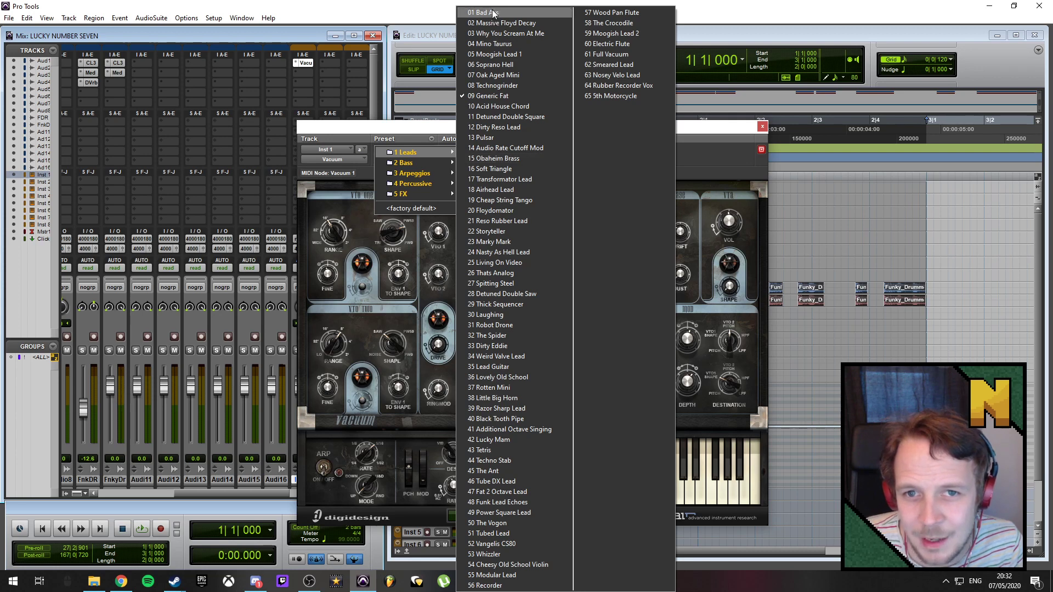
{"action": "left_click", "coordinate": [510, 12]}
{"action": "left_click", "coordinate": [762, 483]}
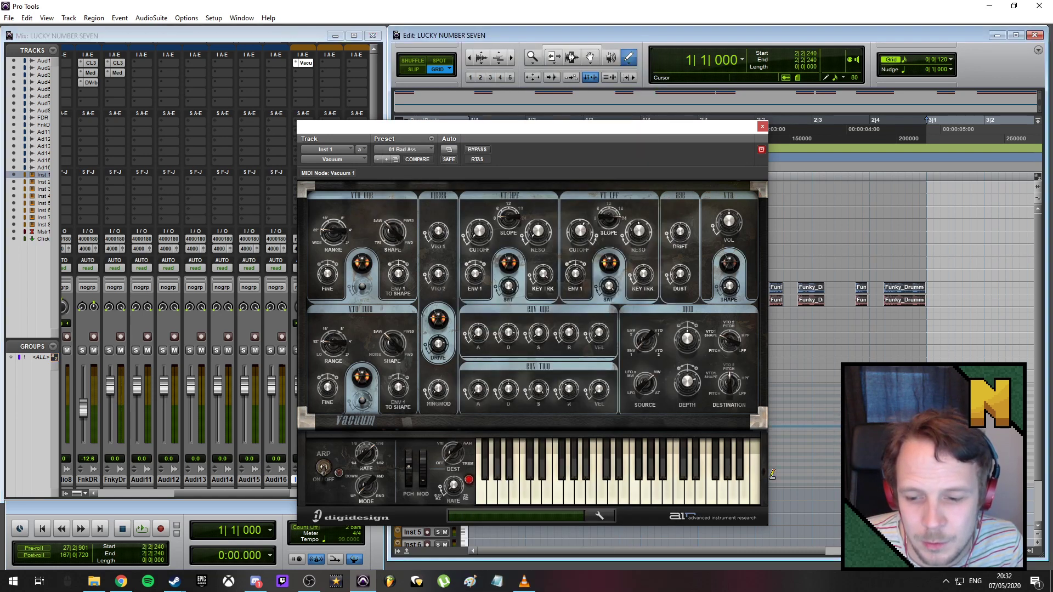
- Try the Leads preset 39 Razor Sharp Lead in Vacuum and load 43 Tetris instead
{"action": "left_click_drag", "start_coordinate": [661, 129], "coordinate": [582, 131]}
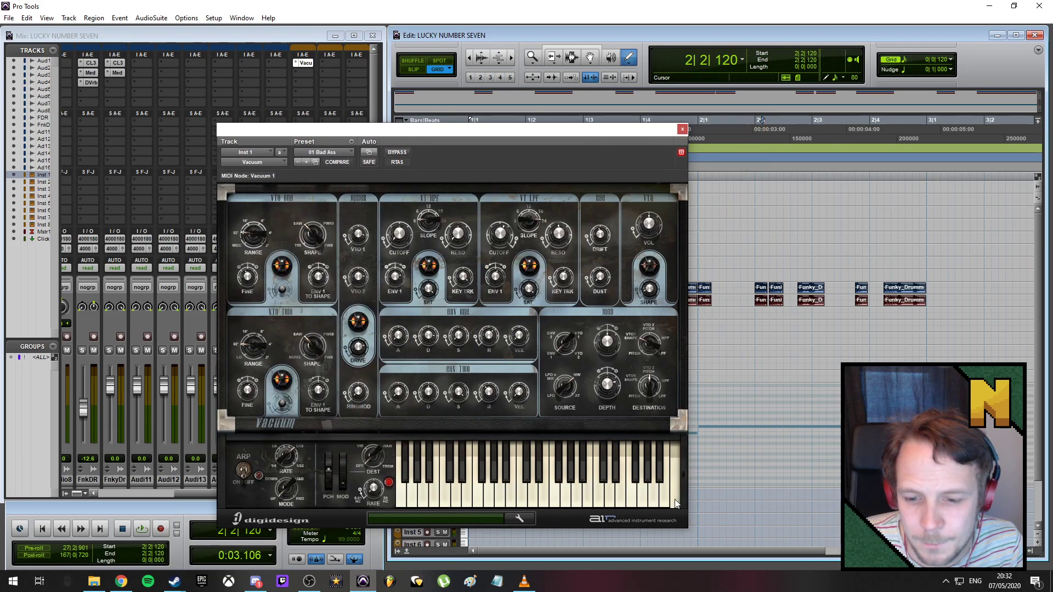
{"action": "left_click", "coordinate": [344, 152]}
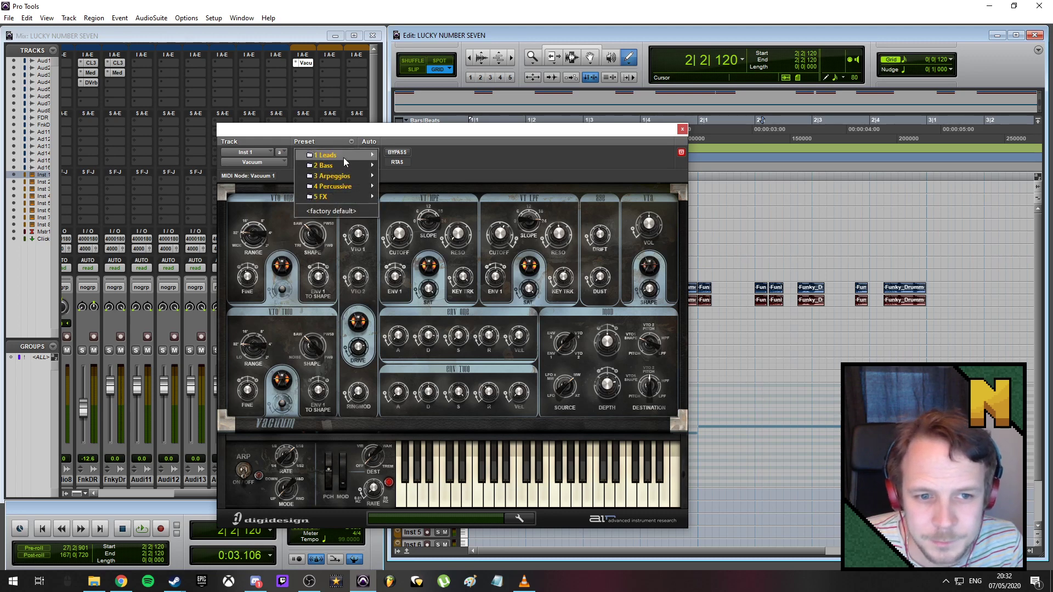
{"action": "mouse_move", "coordinate": [344, 157]}
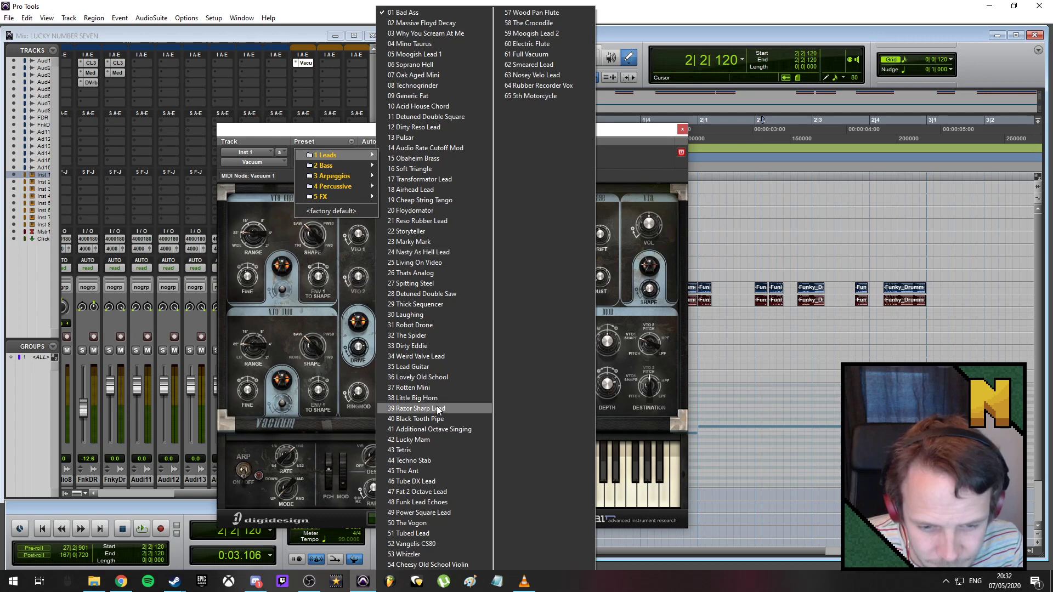
{"action": "left_click", "coordinate": [419, 409]}
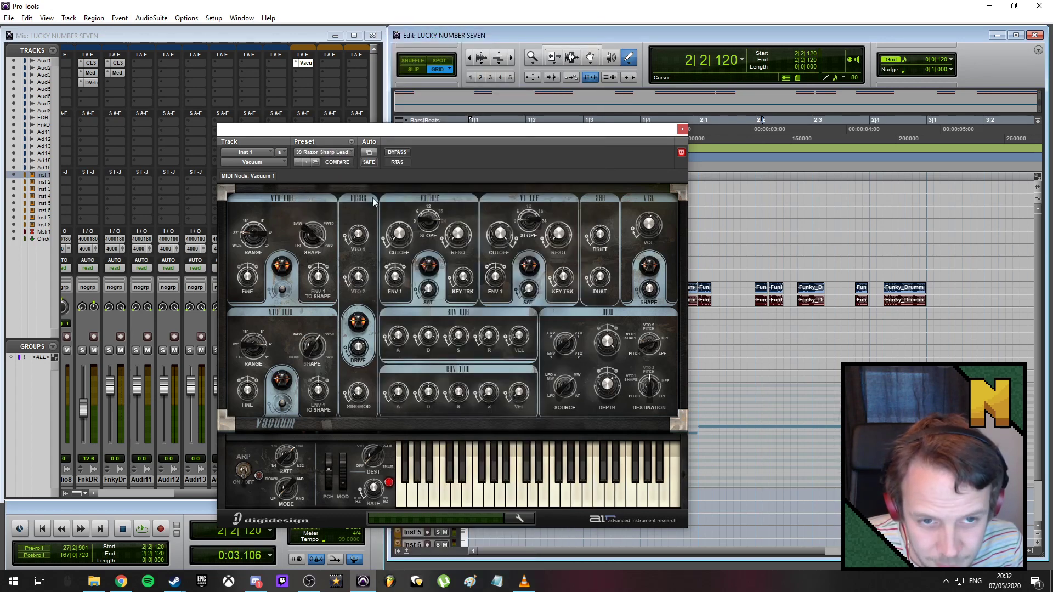
{"action": "left_click", "coordinate": [344, 152]}
{"action": "mouse_move", "coordinate": [351, 156]}
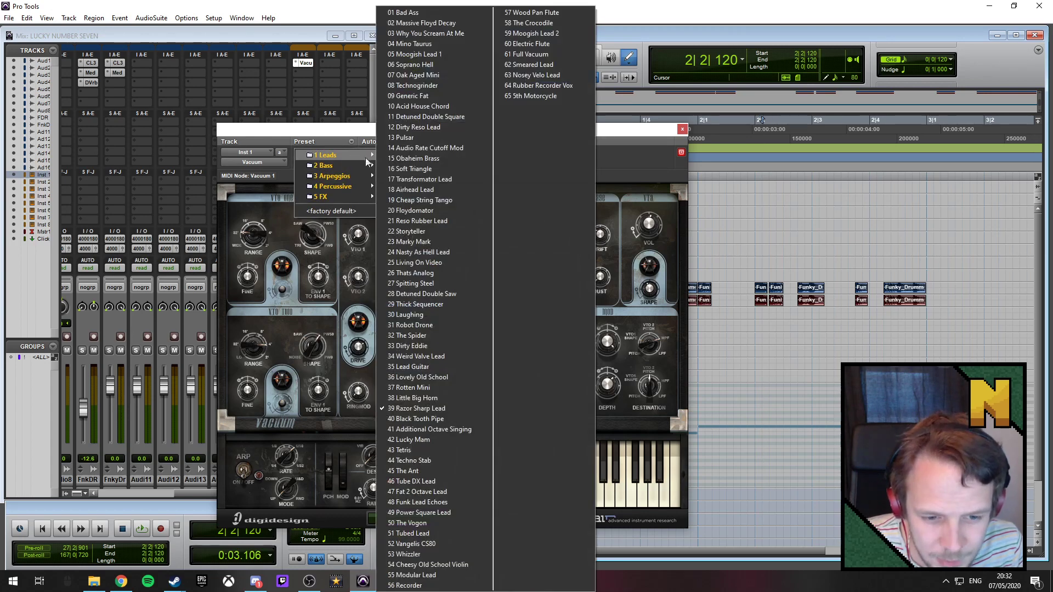
{"action": "left_click", "coordinate": [406, 451]}
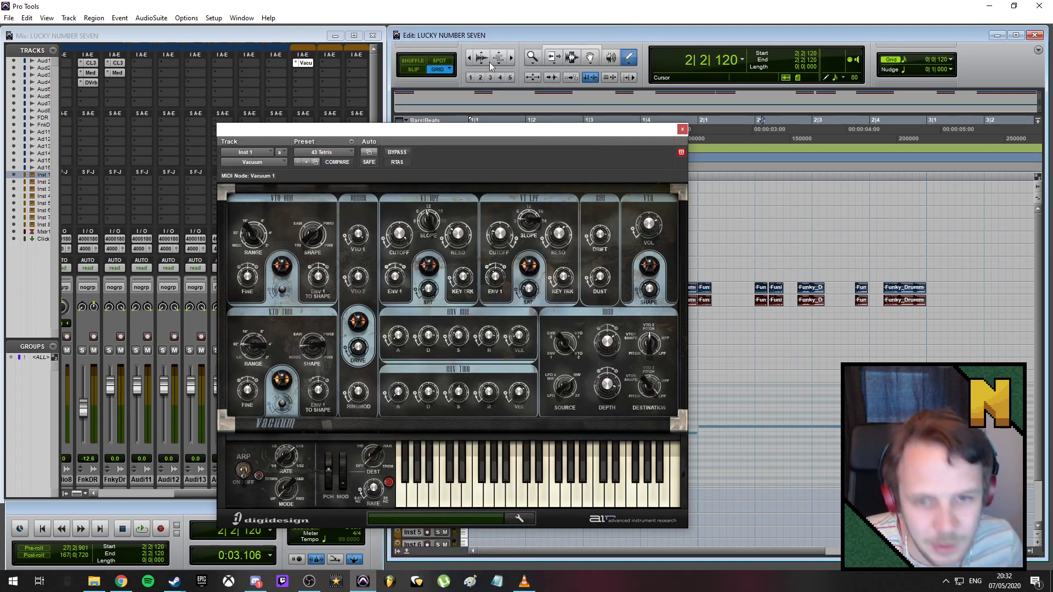
- Play the session from the start to hear the Tetris preset with the drums, and close Vacuum
{"action": "key", "text": "space"}
{"action": "key", "text": "space"}
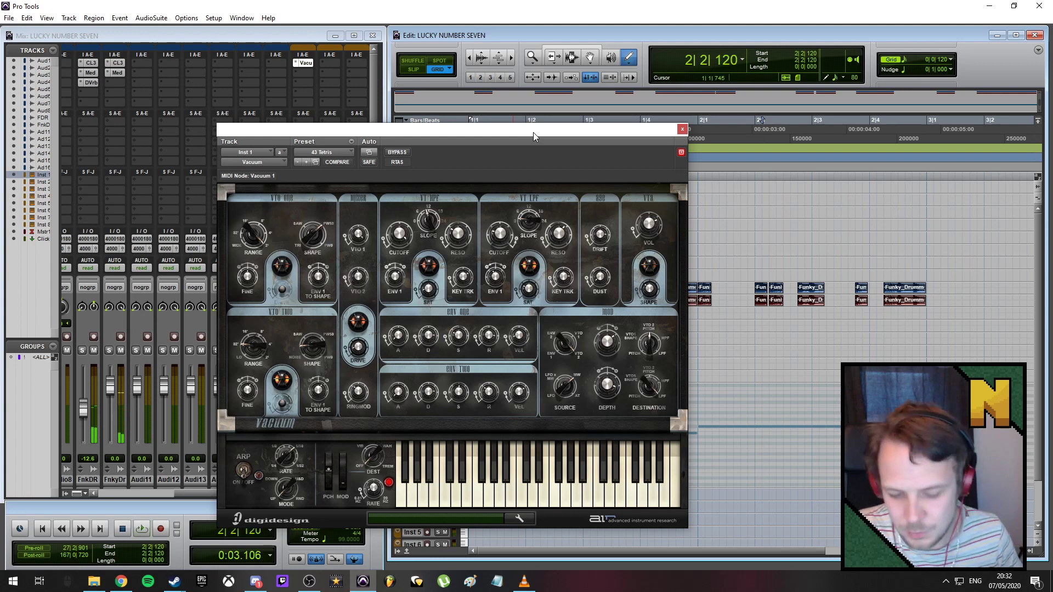
{"action": "key", "text": "Return"}
{"action": "key", "text": "space"}
{"action": "key", "text": "space"}
{"action": "left_click", "coordinate": [682, 129]}
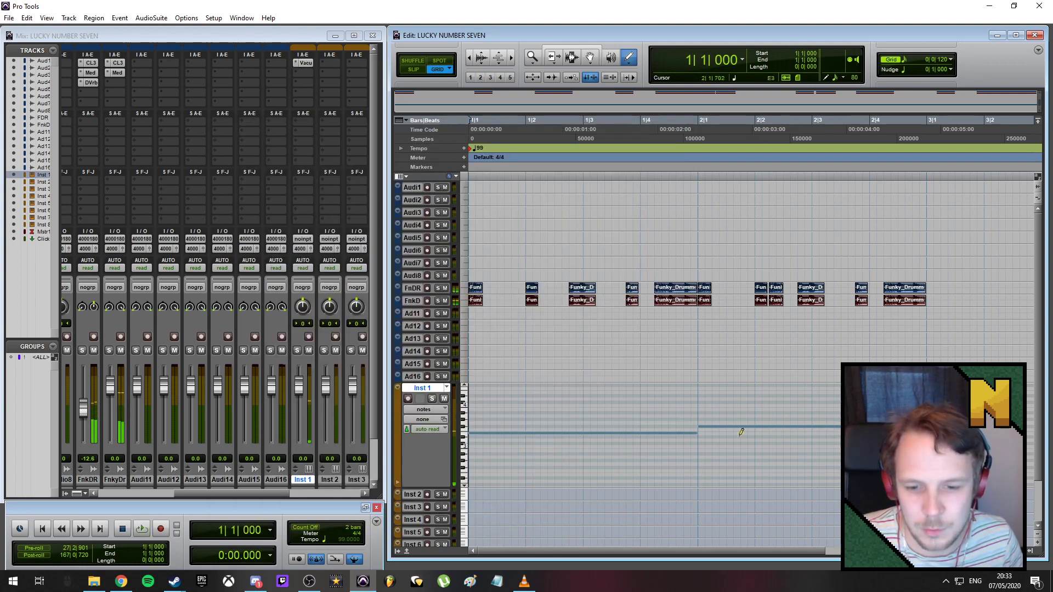
- Select both long notes on Inst 1, move them down one semitone and play them with the drums
{"action": "left_click_drag", "start_coordinate": [601, 406], "coordinate": [798, 454]}
{"action": "mouse_move", "coordinate": [504, 436]}
{"action": "left_mouse_down"}
{"action": "mouse_move", "coordinate": [504, 500]}
{"action": "mouse_move", "coordinate": [498, 442]}
{"action": "left_mouse_up"}
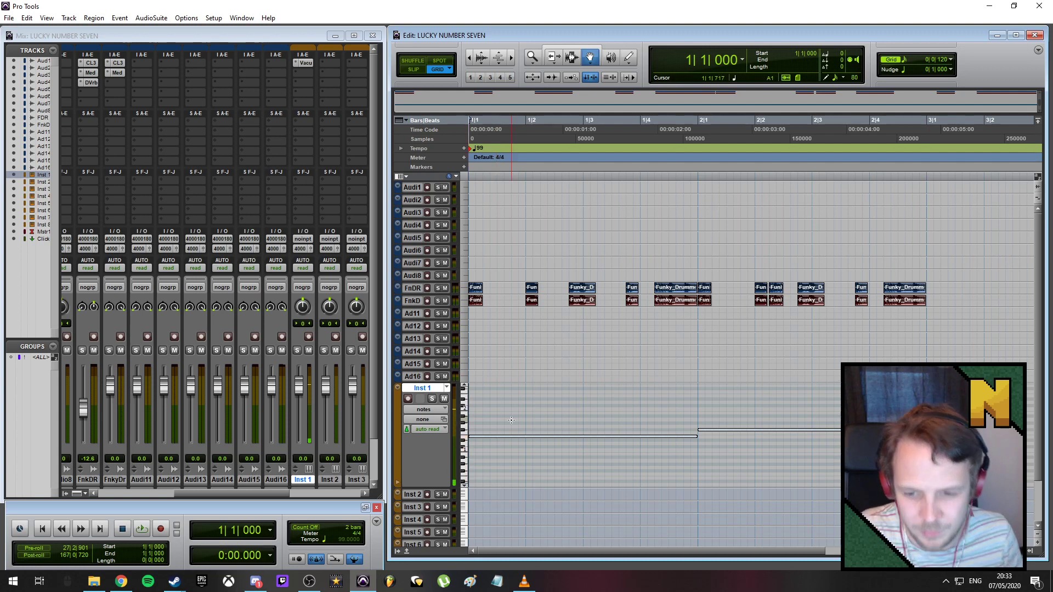
{"action": "left_click", "coordinate": [511, 420]}
{"action": "key", "text": "space"}
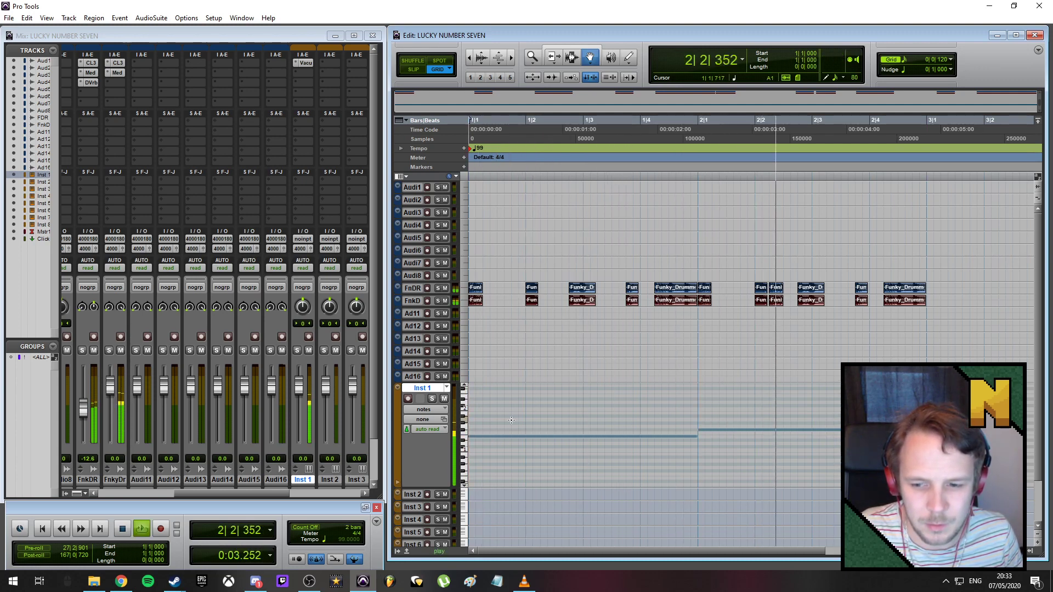
{"action": "key", "text": "space"}
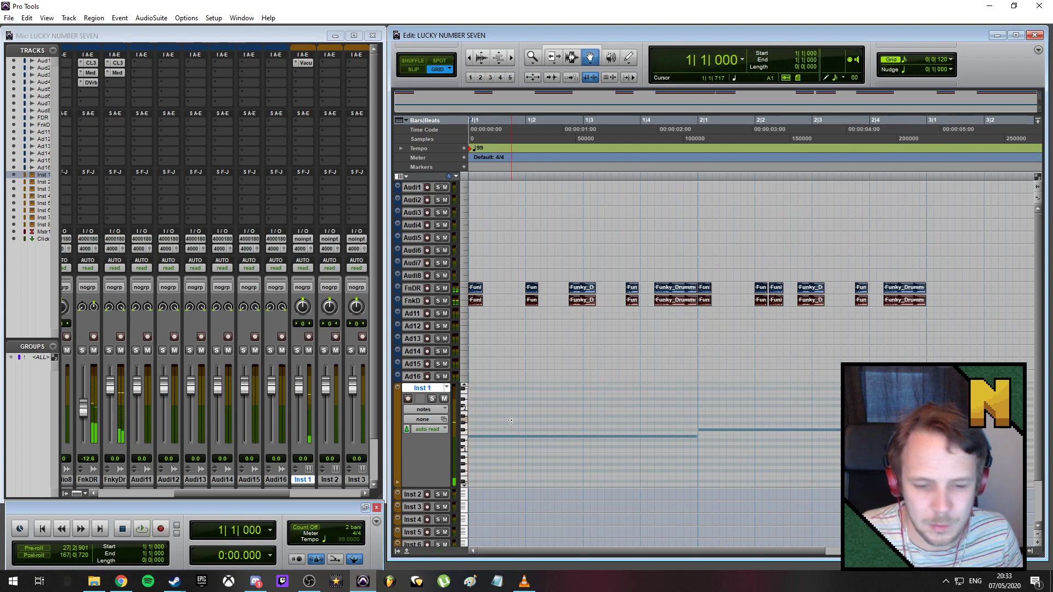
- Try a short G#1 note at 1|1|000 on Inst 1 against the drums and delete it
{"action": "key", "text": "F10"}
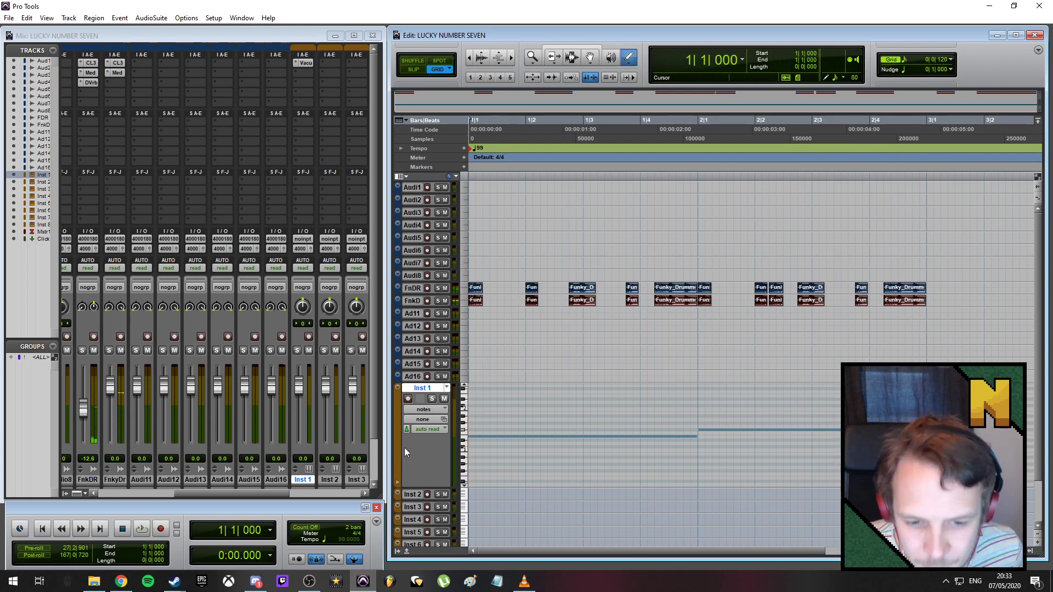
{"action": "left_click_drag", "start_coordinate": [471, 423], "coordinate": [505, 423]}
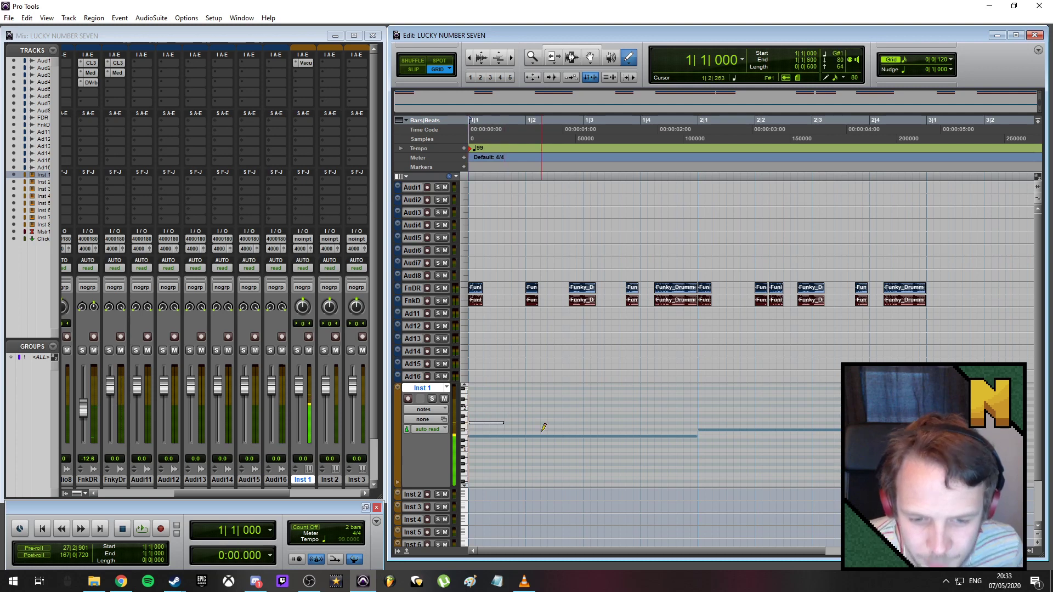
{"action": "key", "text": "space"}
{"action": "key", "text": "space"}
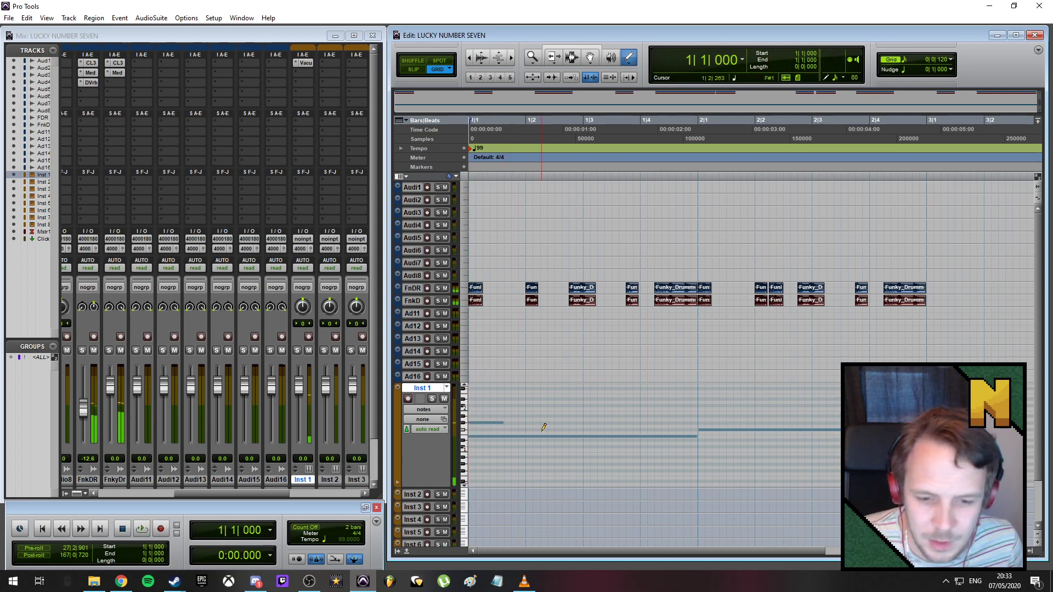
{"action": "left_click", "coordinate": [494, 424]}
{"action": "key", "text": "Delete"}
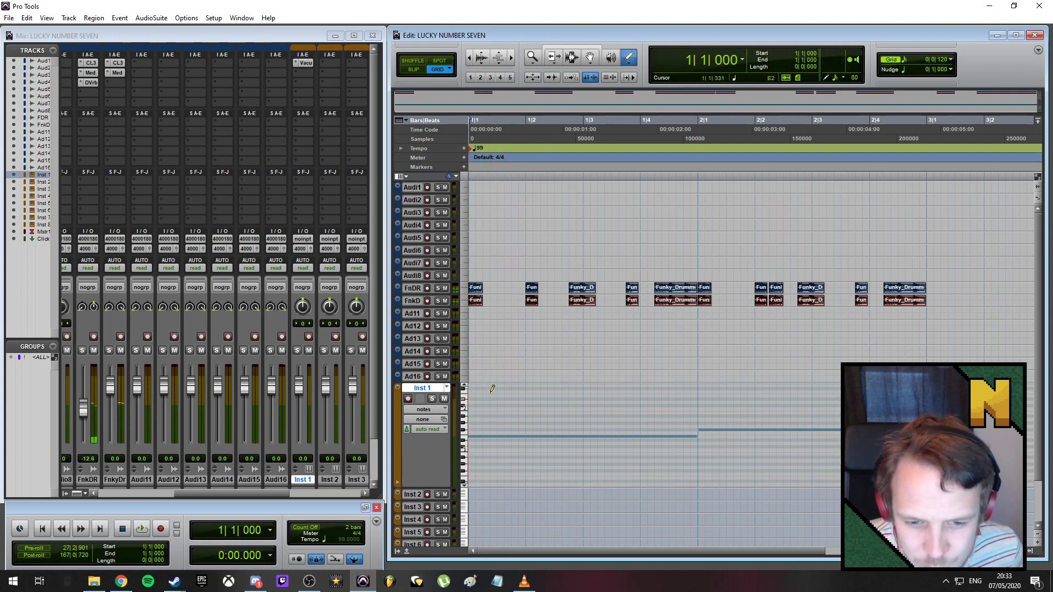
- Copy the Vacuum instrument insert from Inst 1 to Inst 2 and Inst 3
{"action": "left_click", "coordinate": [365, 493]}
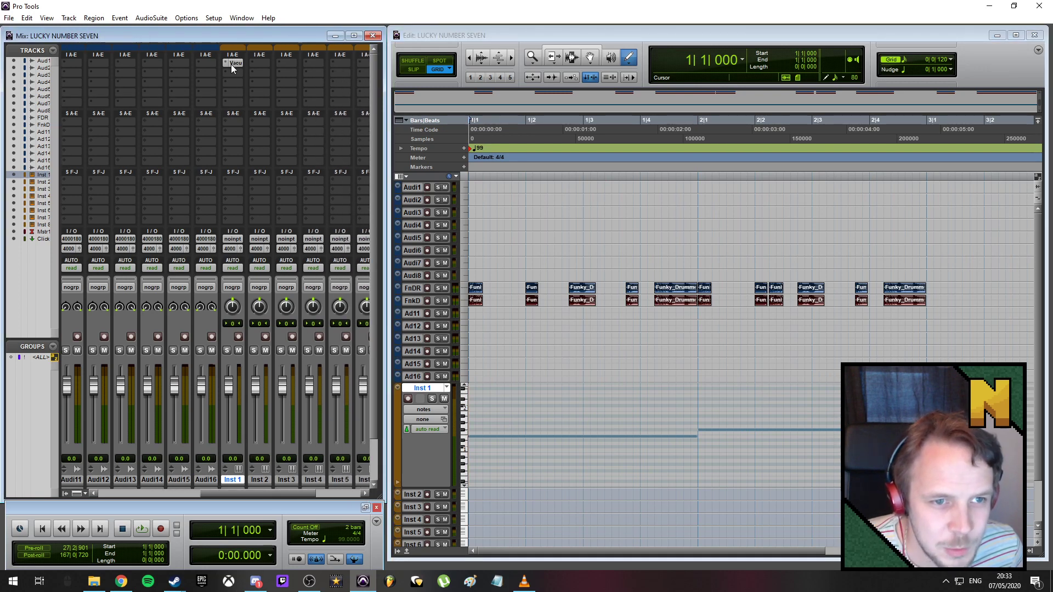
{"action": "left_click_drag", "start_coordinate": [265, 65], "coordinate": [266, 65]}
{"action": "left_click_drag", "start_coordinate": [264, 63], "coordinate": [293, 64]}
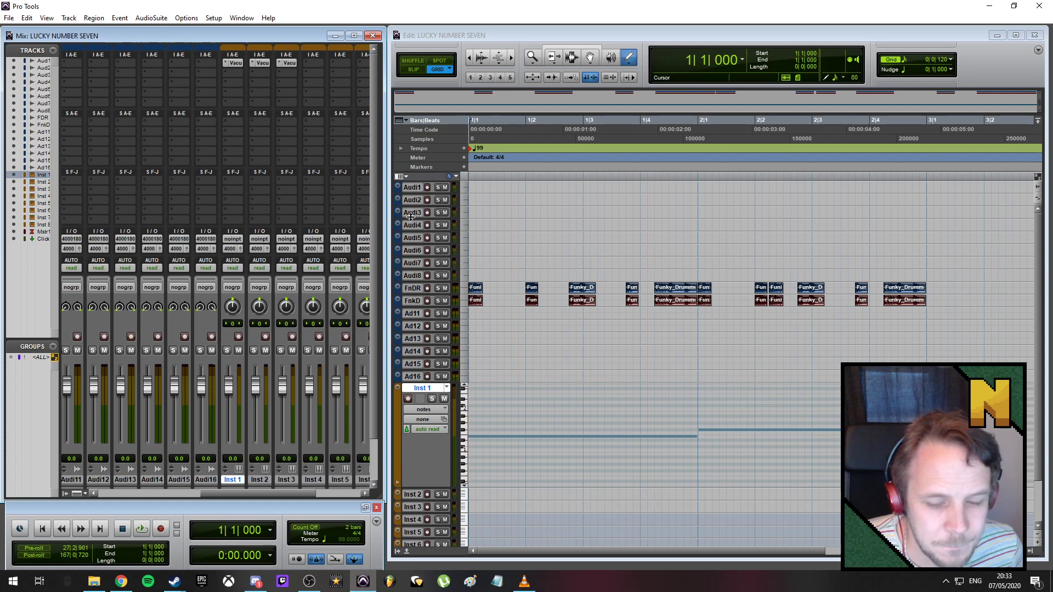
- Set the track height of Inst 2 and Inst 3 to large and show Inst 2 in notes view
{"action": "scroll", "coordinate": [601, 439], "scroll_direction": "down", "scroll_amount": 3}
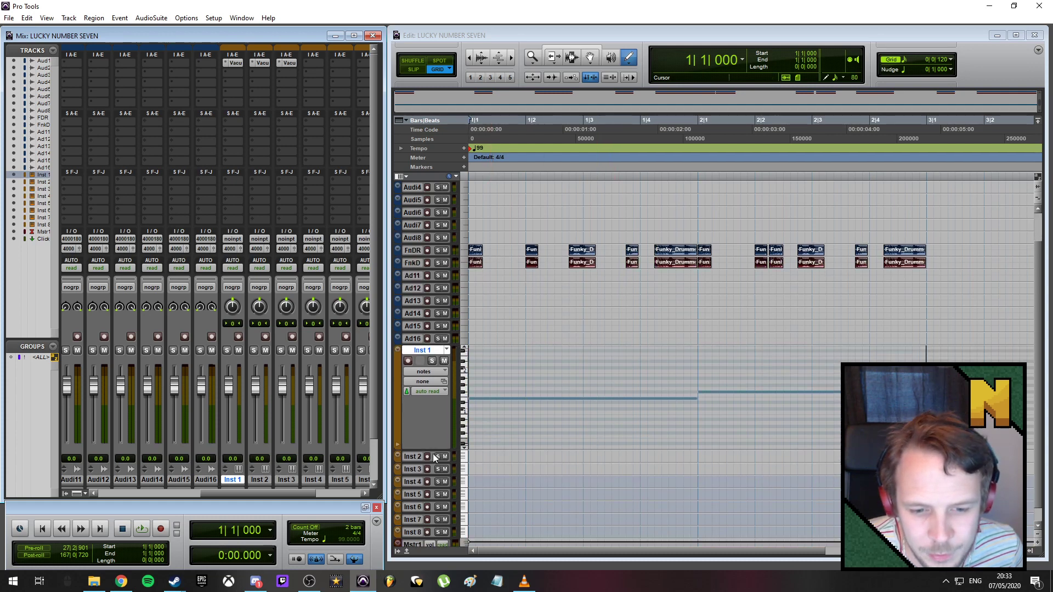
{"action": "right_click", "coordinate": [399, 456]}
{"action": "mouse_move", "coordinate": [445, 462]}
{"action": "left_click", "coordinate": [544, 500]}
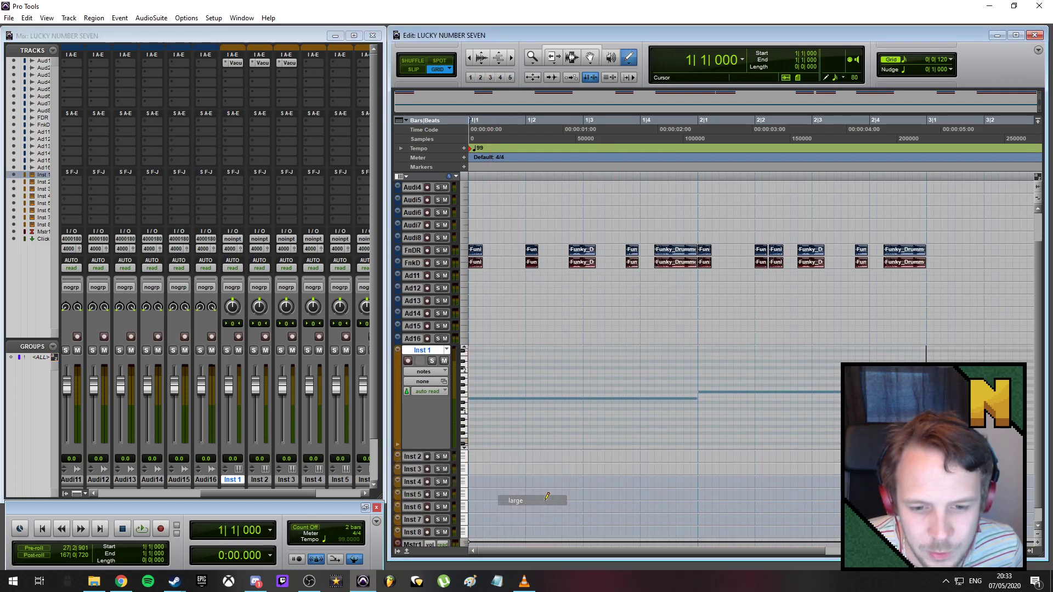
{"action": "scroll", "coordinate": [571, 395], "scroll_direction": "down", "scroll_amount": 7}
{"action": "scroll", "coordinate": [400, 450], "scroll_direction": "down", "scroll_amount": 1}
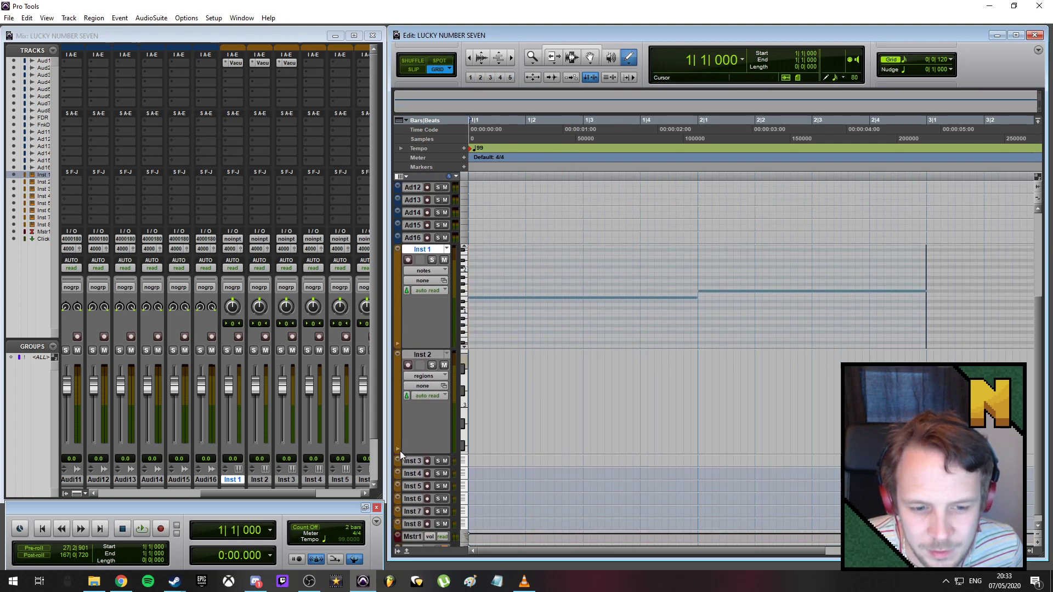
{"action": "right_click", "coordinate": [397, 461]}
{"action": "mouse_move", "coordinate": [446, 462]}
{"action": "left_click", "coordinate": [544, 501]}
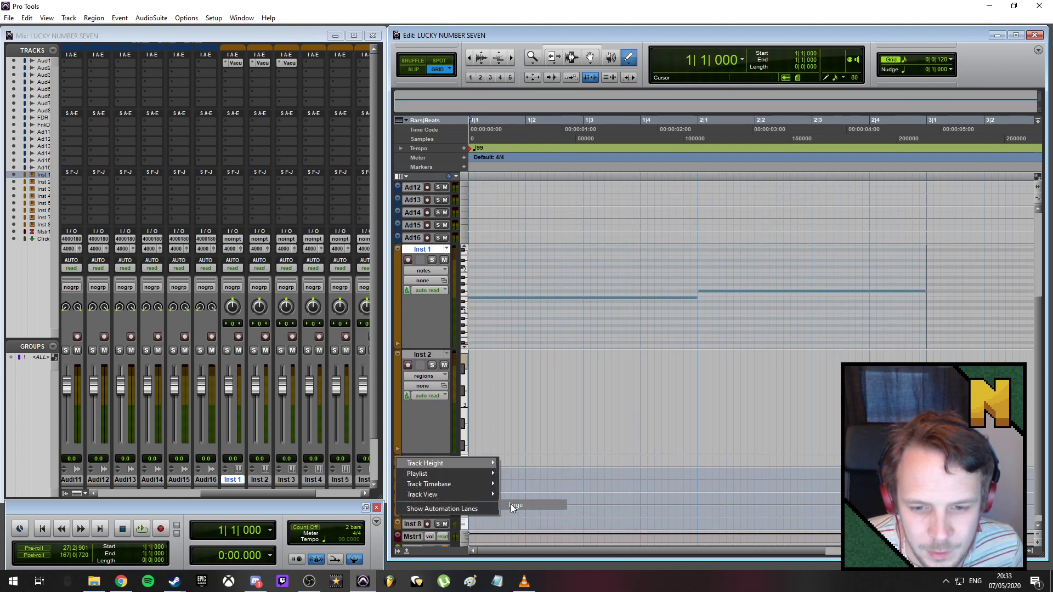
{"action": "scroll", "coordinate": [485, 404], "scroll_direction": "down", "scroll_amount": 2}
{"action": "middle_click", "coordinate": [537, 400]}
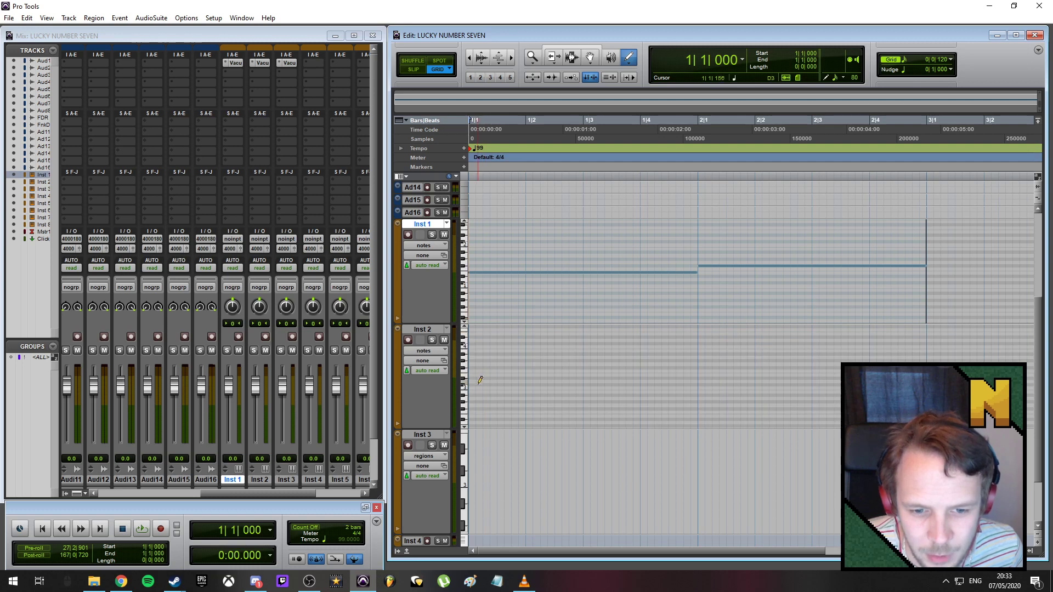
- Draw two one-bar notes on Inst 2, B1 at 1|1|000 and A1 at 2|1|000, and play them from the start
{"action": "left_click", "coordinate": [464, 427]}
{"action": "left_click", "coordinate": [464, 427]}
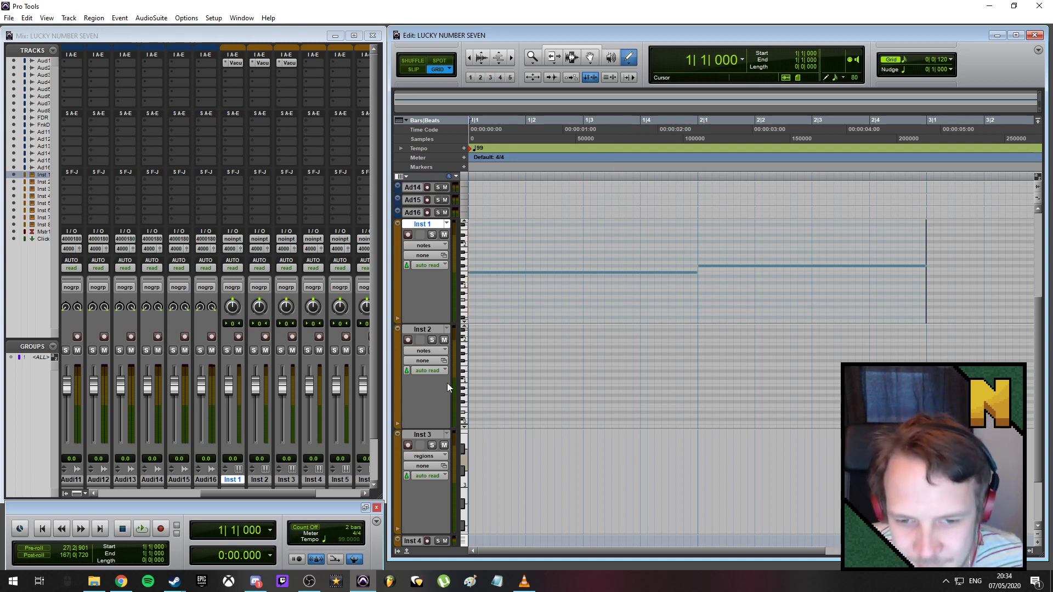
{"action": "left_click", "coordinate": [464, 327]}
{"action": "left_click", "coordinate": [465, 327]}
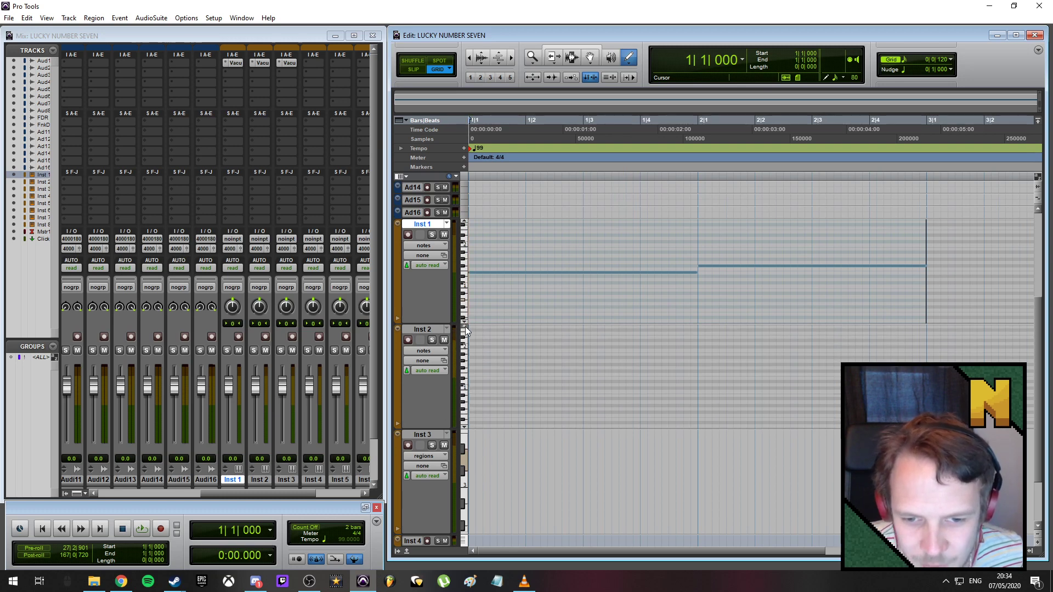
{"action": "left_click", "coordinate": [465, 327]}
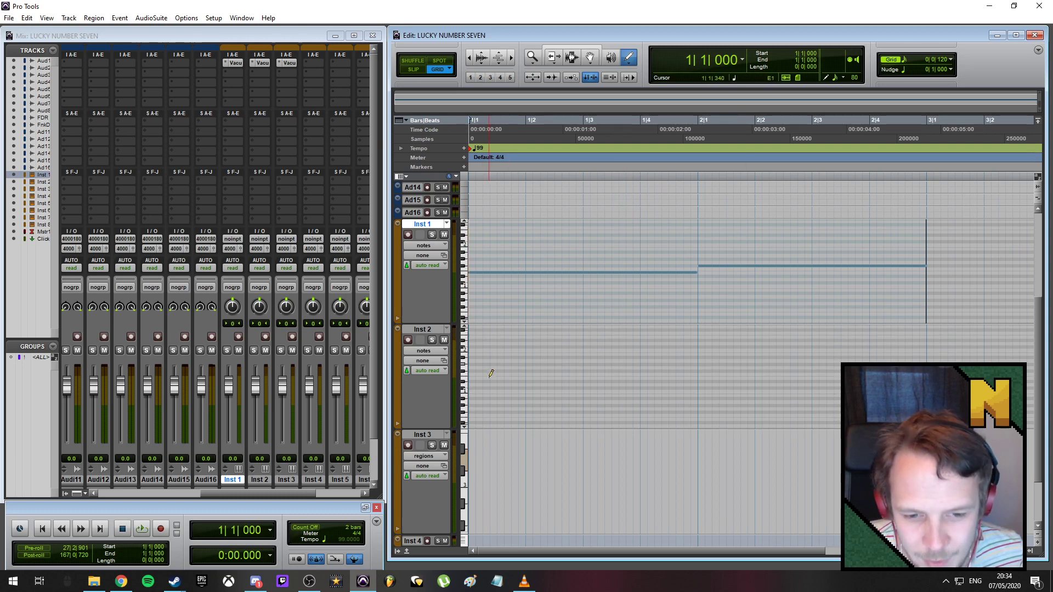
{"action": "left_click", "coordinate": [555, 277]}
{"action": "left_click", "coordinate": [730, 268]}
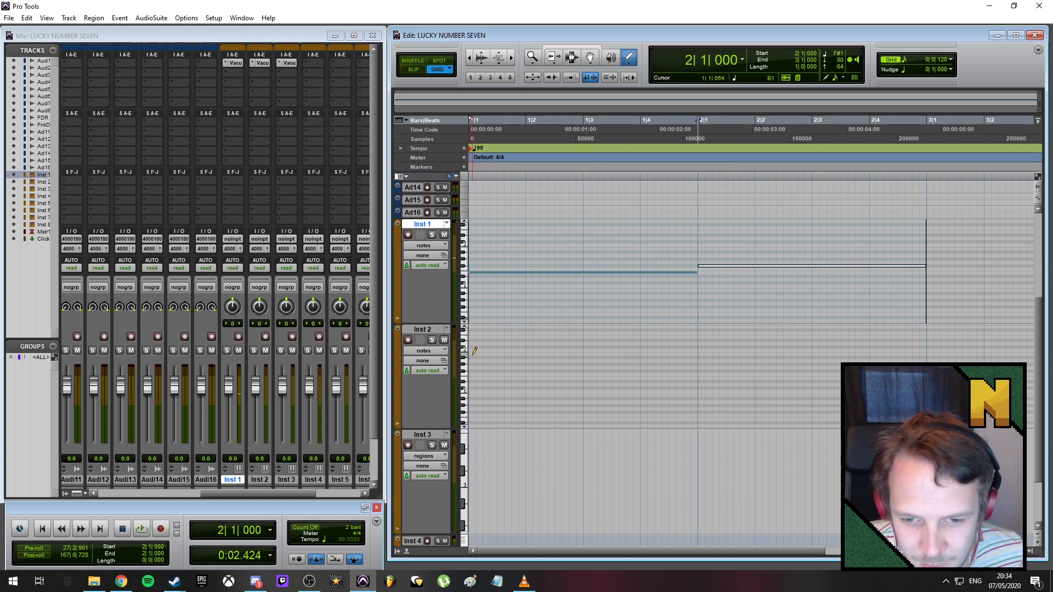
{"action": "left_click_drag", "start_coordinate": [475, 351], "coordinate": [704, 348]}
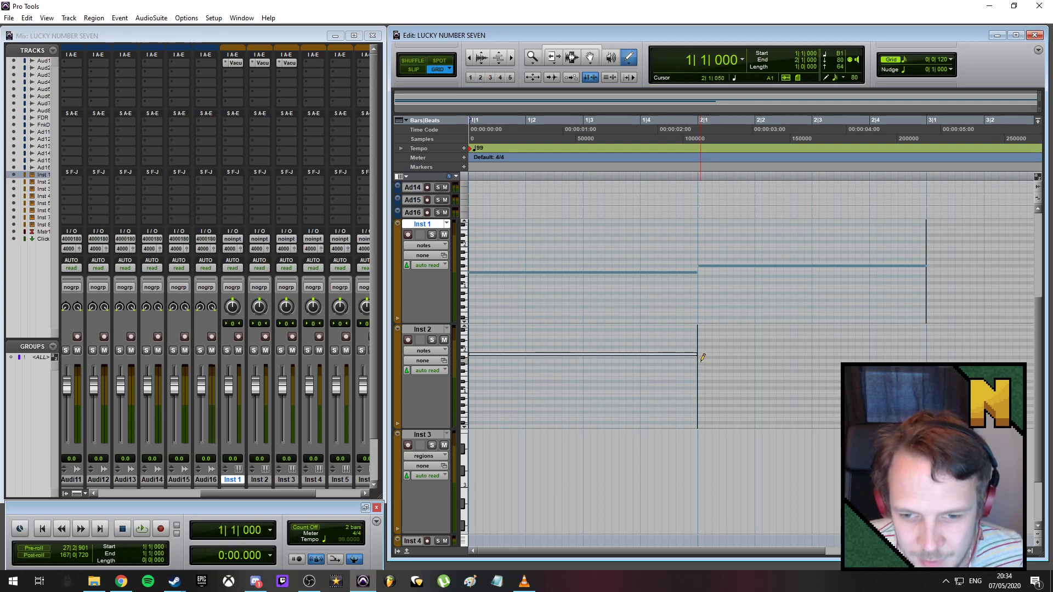
{"action": "left_click_drag", "start_coordinate": [703, 358], "coordinate": [930, 357]}
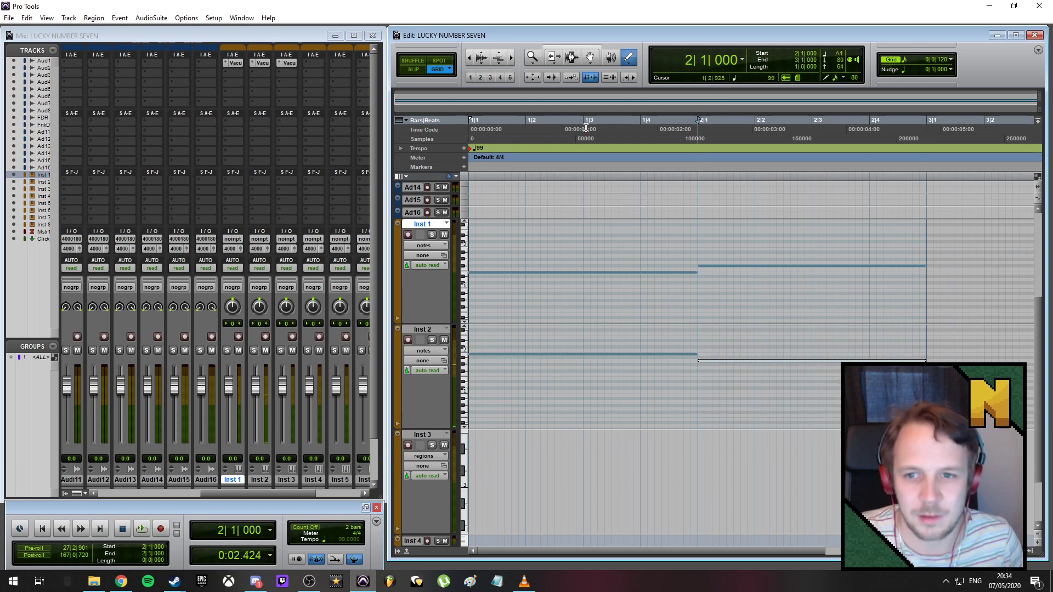
{"action": "key", "text": "Return"}
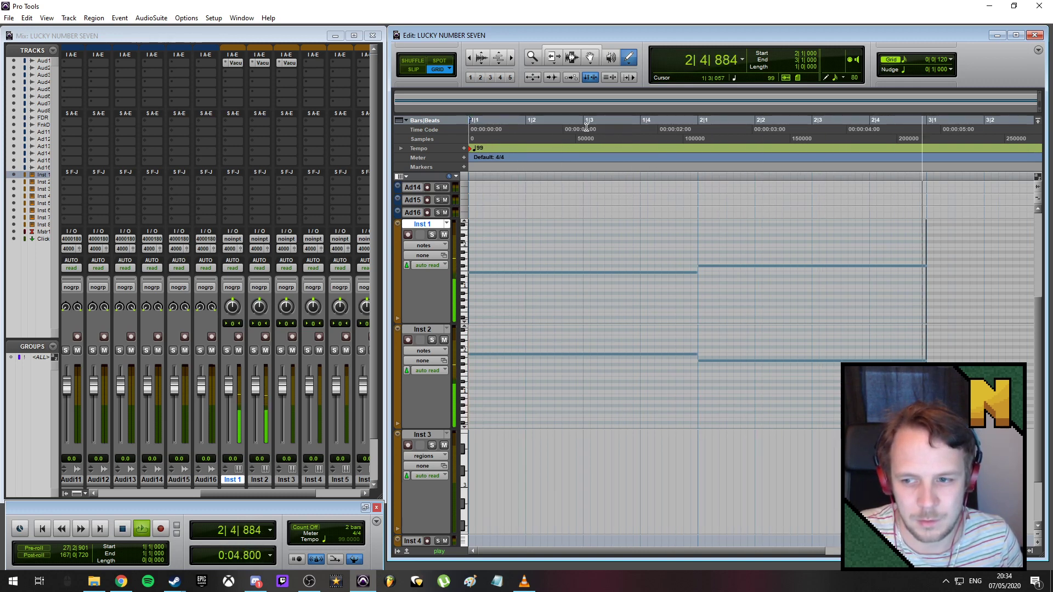
{"action": "key", "text": "space"}
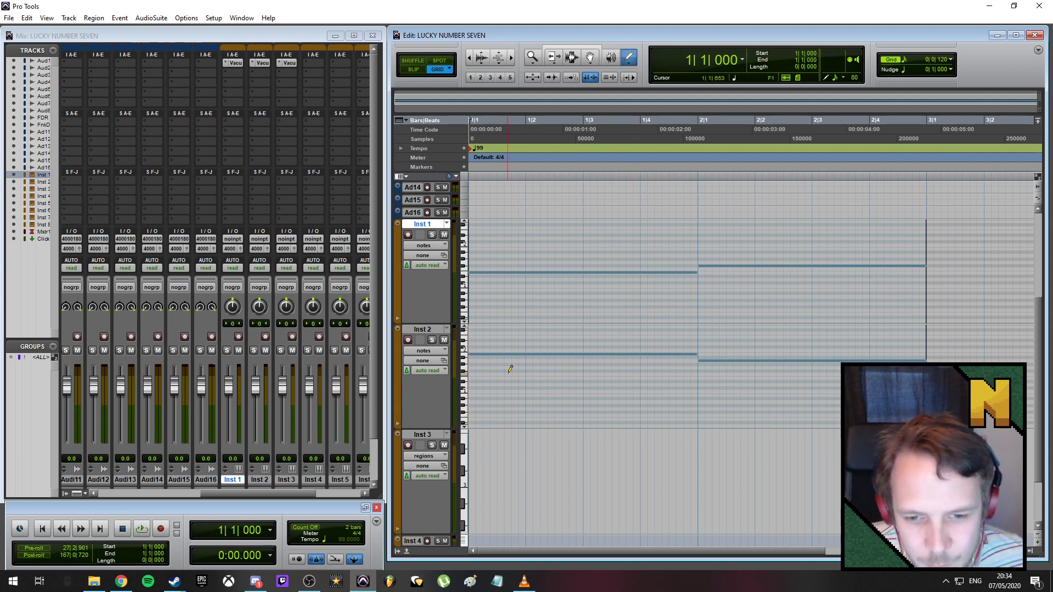
- Show Inst 3 in notes view and draw two one-bar notes, G2 at 1|1|000 and C#2 at 2|1|000
{"action": "left_click", "coordinate": [470, 471]}
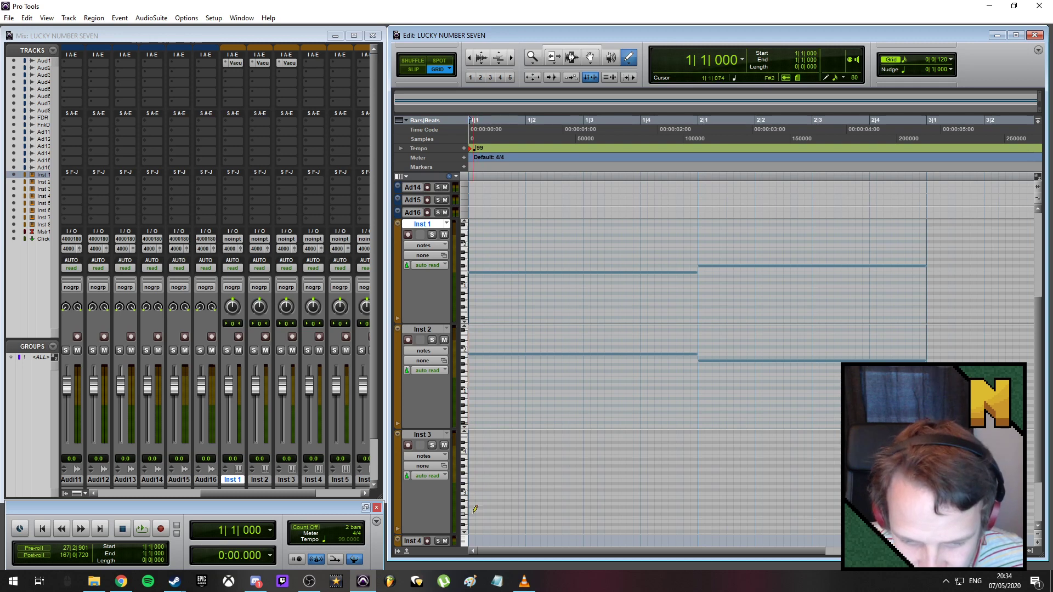
{"action": "left_click_drag", "start_coordinate": [471, 507], "coordinate": [697, 507]}
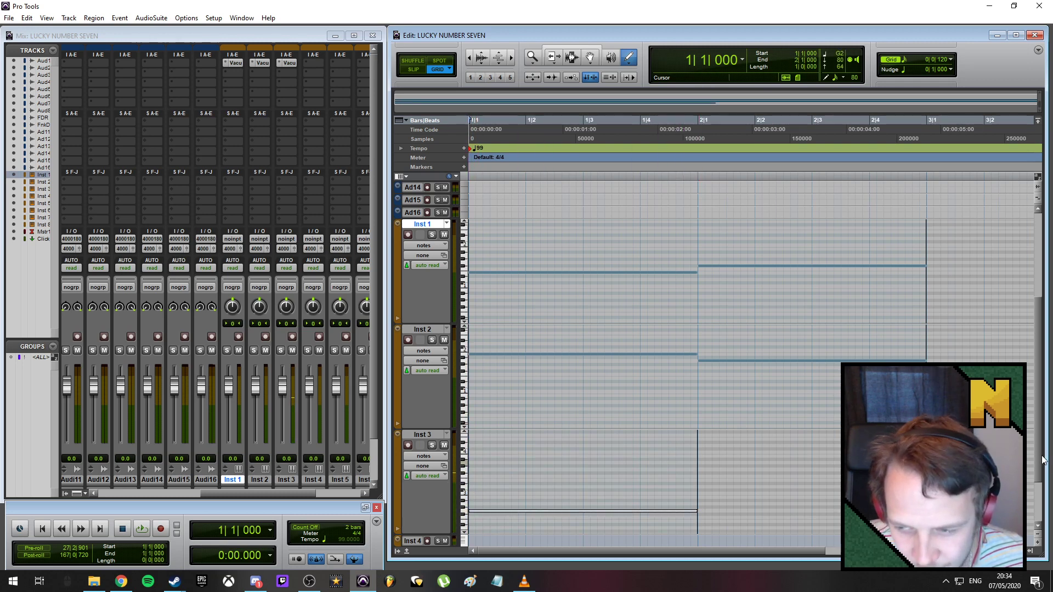
{"action": "scroll", "coordinate": [612, 296], "scroll_direction": "down", "scroll_amount": 2}
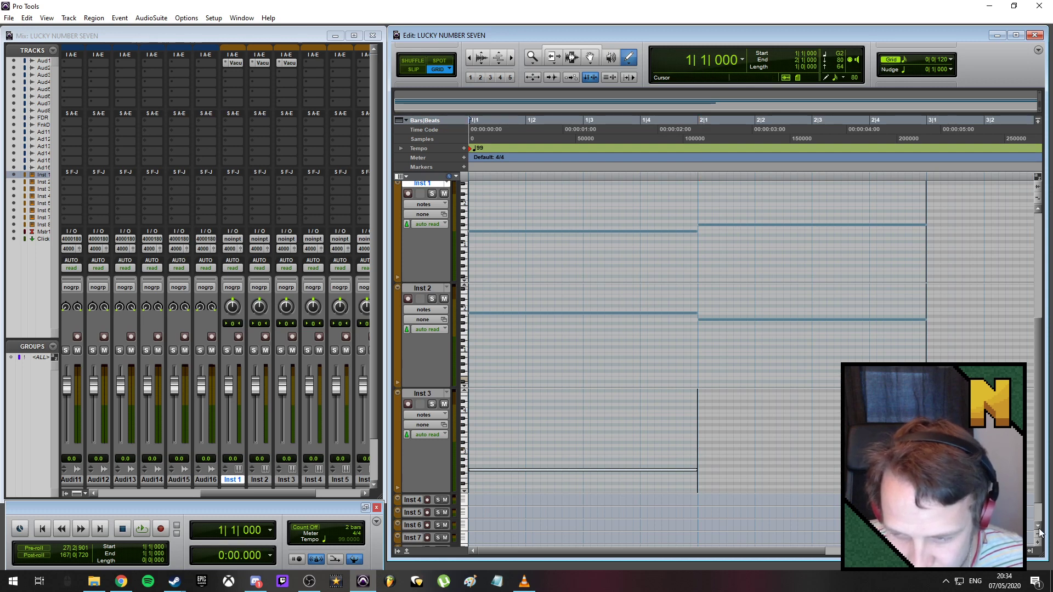
{"action": "left_click", "coordinate": [465, 492]}
{"action": "left_click", "coordinate": [465, 492]}
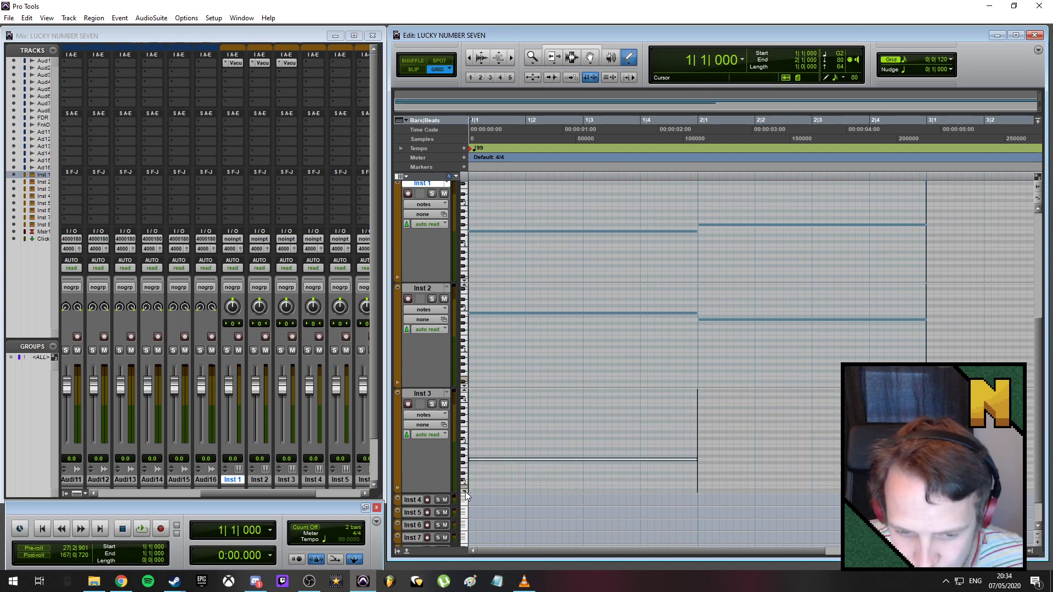
{"action": "left_click", "coordinate": [465, 493]}
{"action": "left_click", "coordinate": [707, 469]}
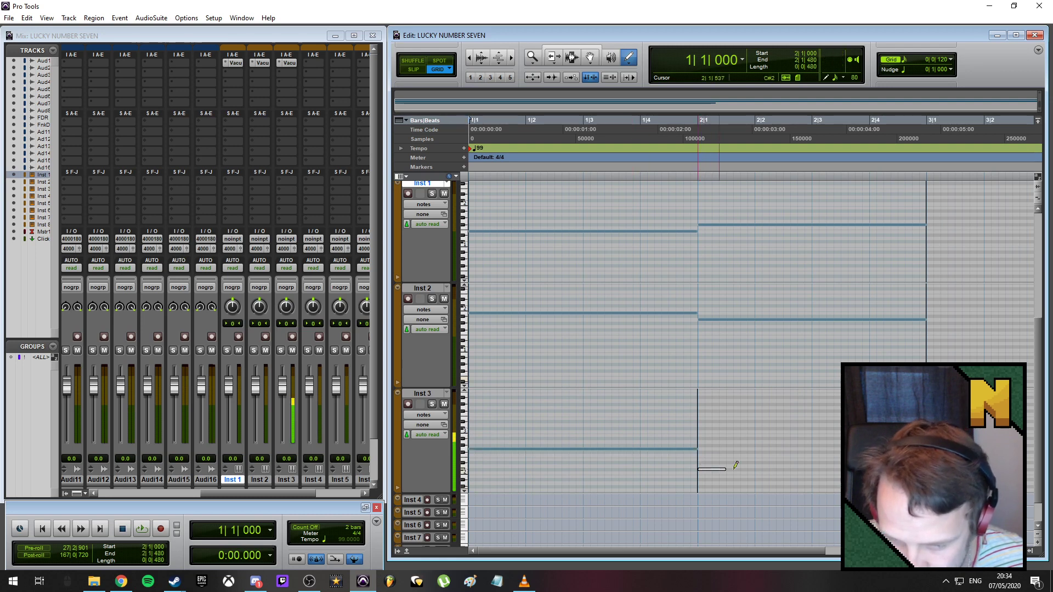
{"action": "left_click_drag", "start_coordinate": [736, 465], "coordinate": [927, 469]}
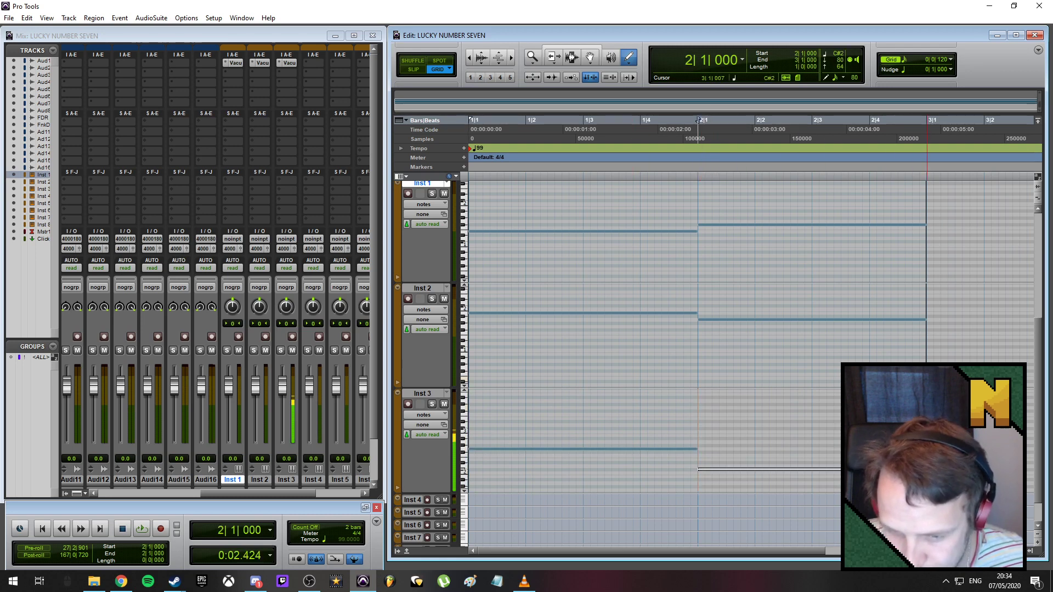
- Play the session from the start twice to hear the three synth parts with the drums
{"action": "key", "text": "Return"}
{"action": "key", "text": "space"}
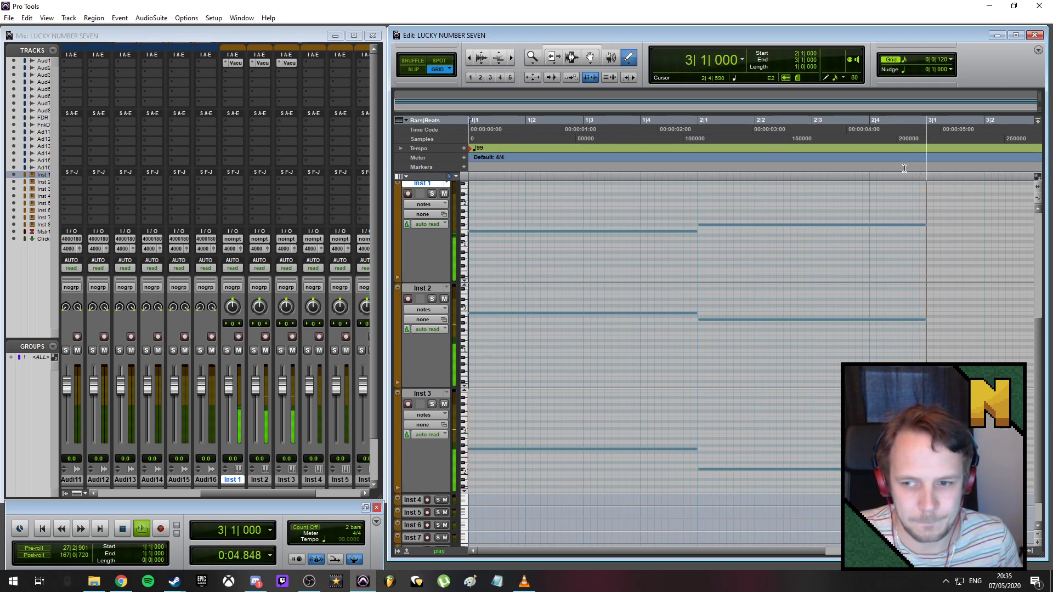
{"action": "key", "text": "space"}
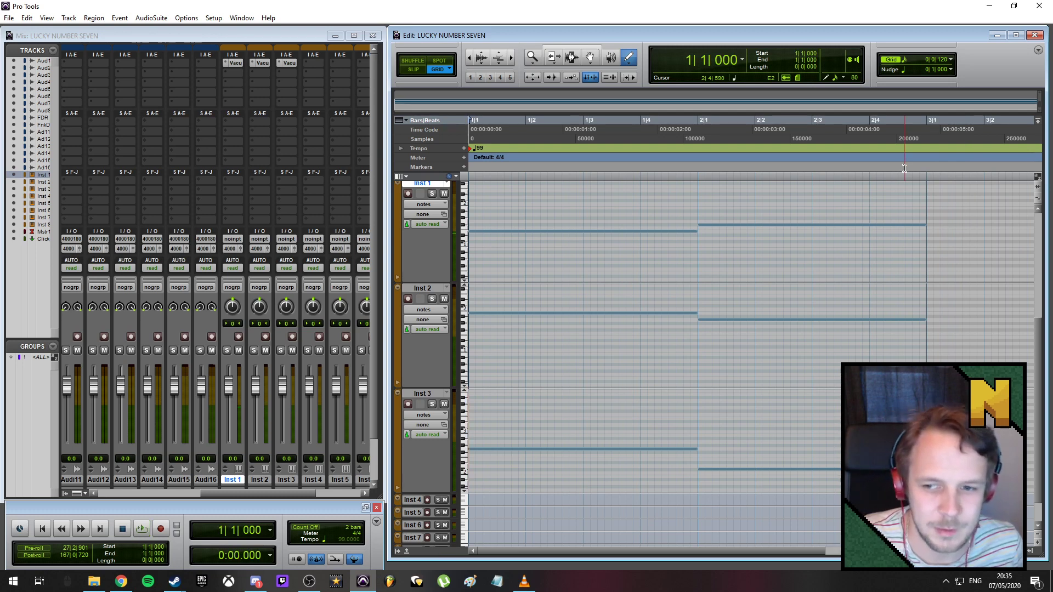
{"action": "key", "text": "space"}
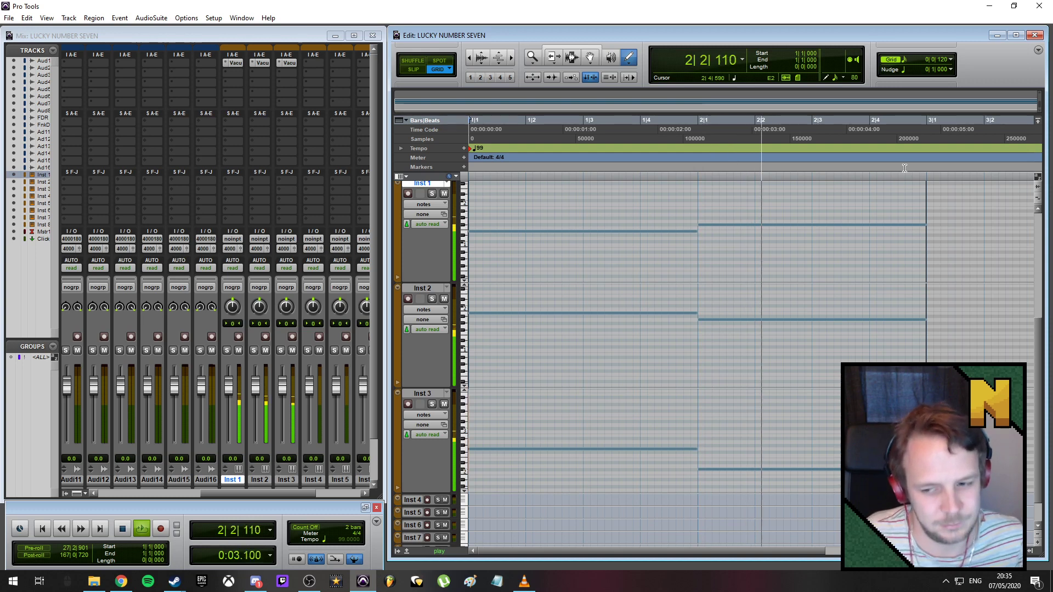
{"action": "key", "text": "space"}
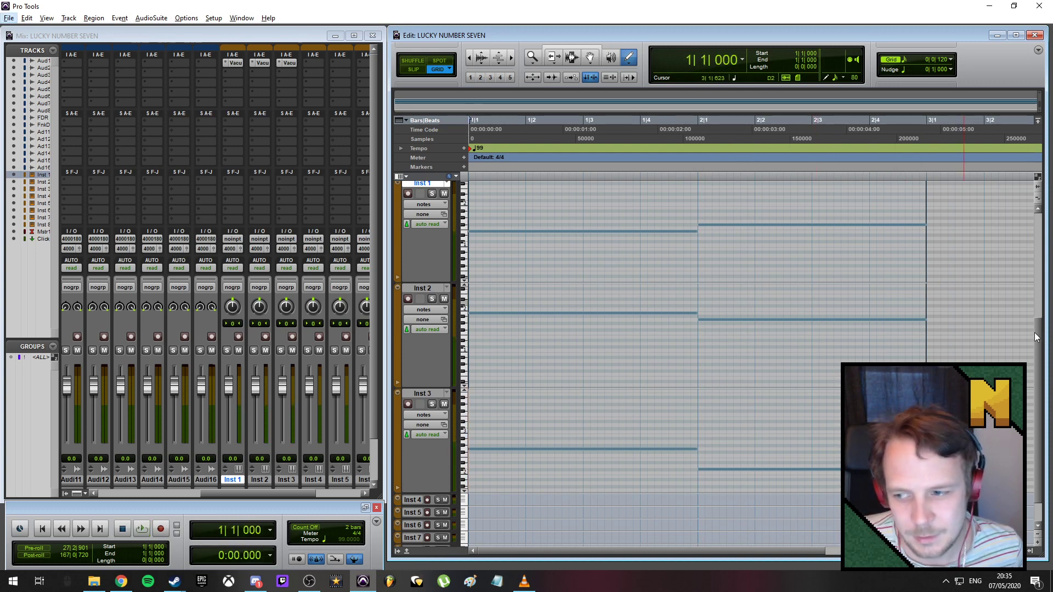
- Select both long notes on Inst 1 with the Grabber tool and copy them to 3|1|000
{"action": "mouse_move", "coordinate": [1036, 334]}
{"action": "left_mouse_down"}
{"action": "mouse_move", "coordinate": [1040, 280]}
{"action": "mouse_move", "coordinate": [1046, 325]}
{"action": "left_mouse_up"}
{"action": "key", "text": "ctrl+bracketleft"}
{"action": "key", "text": "ctrl+bracketleft"}
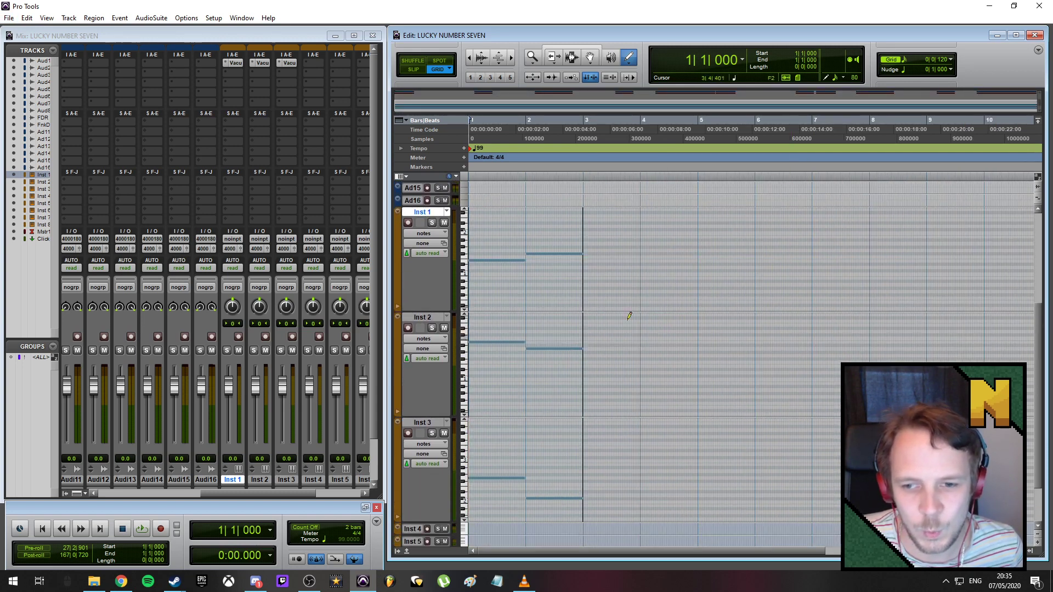
{"action": "left_click", "coordinate": [590, 58]}
{"action": "left_click_drag", "start_coordinate": [502, 227], "coordinate": [560, 255]}
{"action": "left_click", "coordinate": [465, 211]}
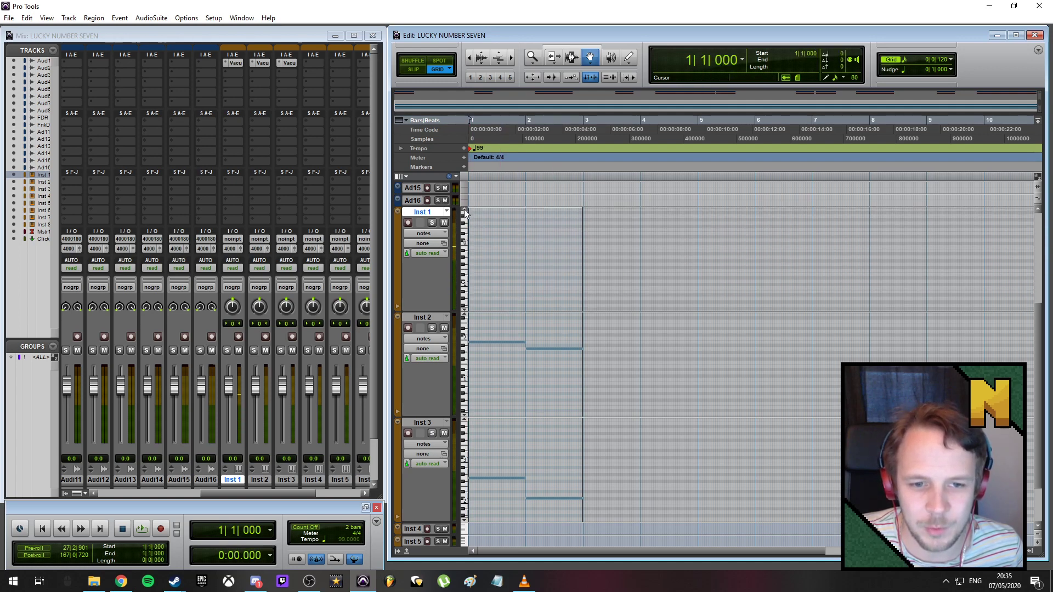
{"action": "left_click", "coordinate": [465, 211]}
{"action": "left_click", "coordinate": [464, 211]}
{"action": "left_click", "coordinate": [464, 211]}
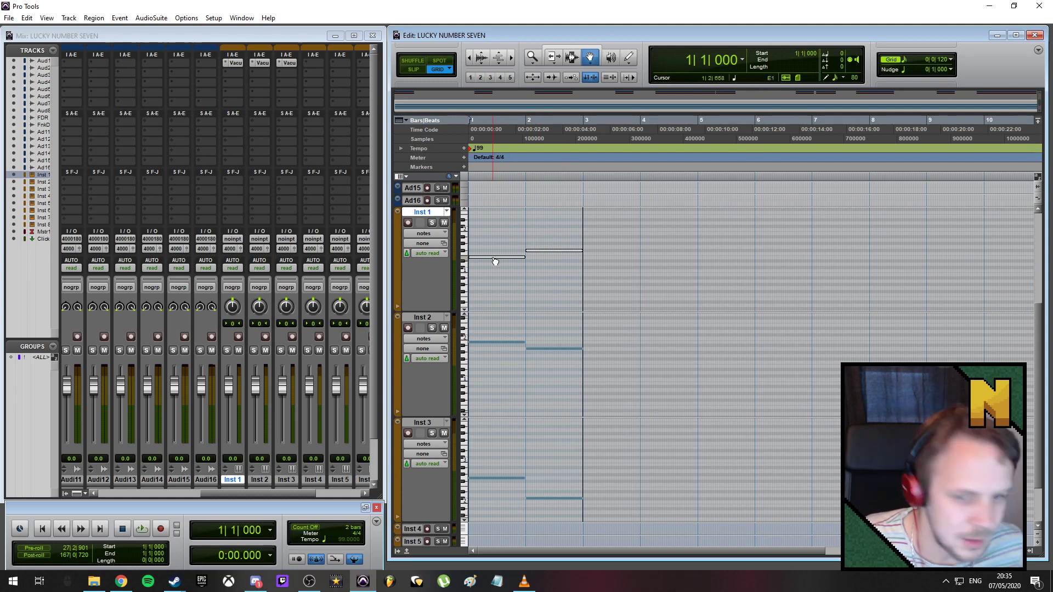
{"action": "left_click_drag", "start_coordinate": [495, 261], "coordinate": [609, 259]}
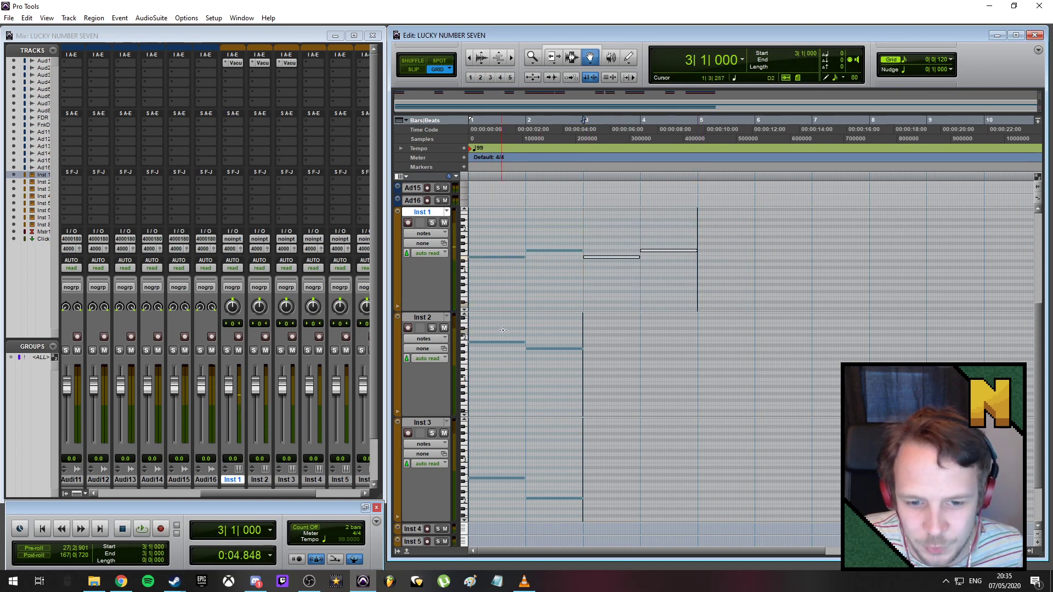
- Copy the two-note patterns on Inst 2 and Inst 3 to 3|1|000
{"action": "left_click_drag", "start_coordinate": [503, 331], "coordinate": [607, 345]}
{"action": "left_click_drag", "start_coordinate": [494, 453], "coordinate": [562, 507]}
{"action": "left_click_drag", "start_coordinate": [499, 480], "coordinate": [613, 480]}
- Select the two bars of Funky Drummer slices on both drum tracks and copy them to 3|1|000
{"action": "scroll", "coordinate": [663, 348], "scroll_direction": "up", "scroll_amount": 5}
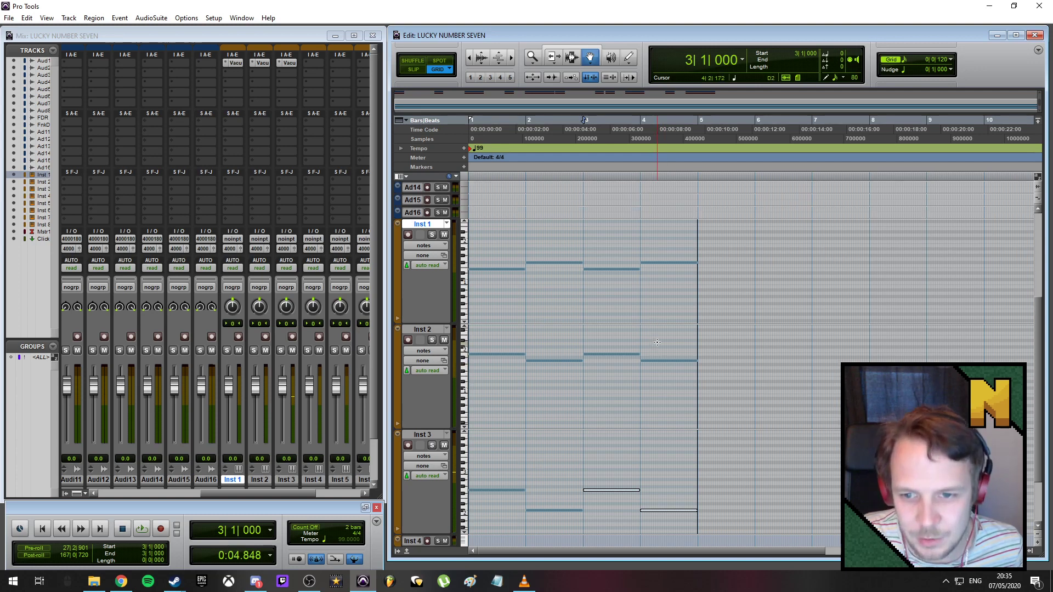
{"action": "scroll", "coordinate": [631, 329], "scroll_direction": "up", "scroll_amount": 3}
{"action": "left_click", "coordinate": [578, 288]}
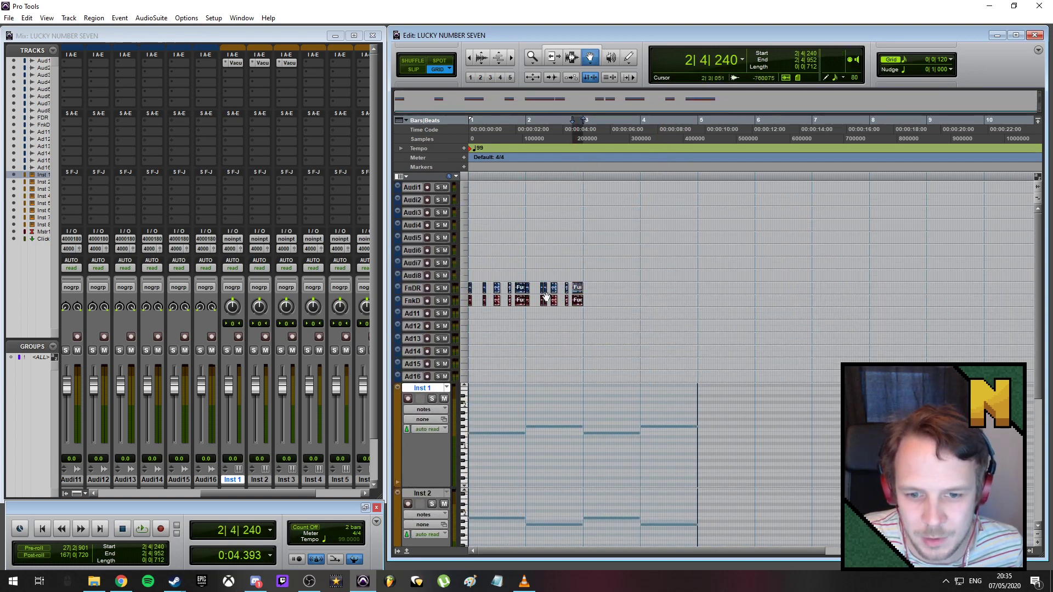
{"action": "left_click", "coordinate": [470, 305], "text": "shift"}
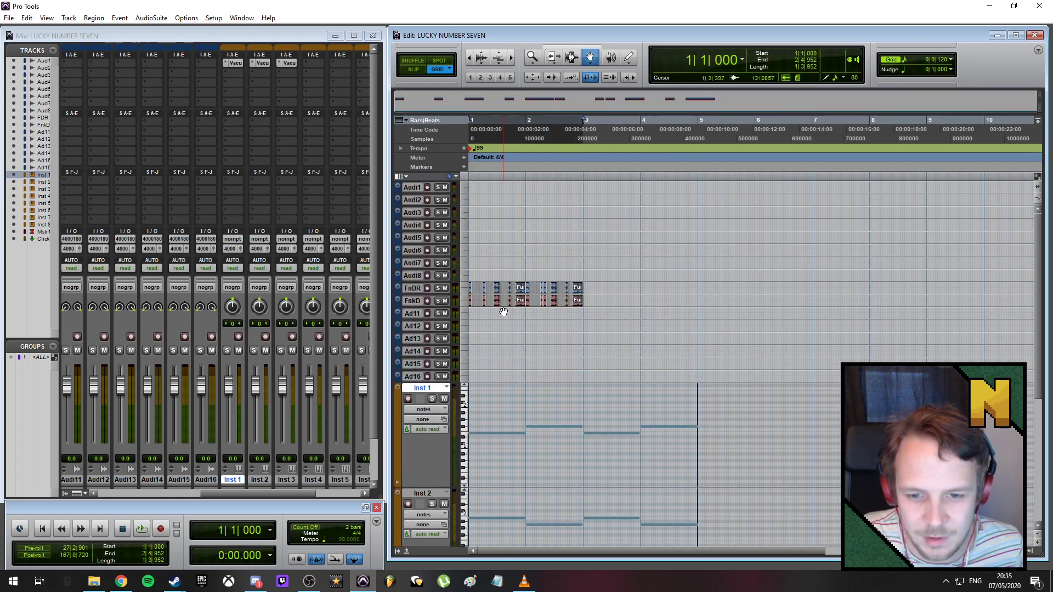
{"action": "key", "text": "t"}
{"action": "left_click_drag", "start_coordinate": [472, 300], "coordinate": [701, 295]}
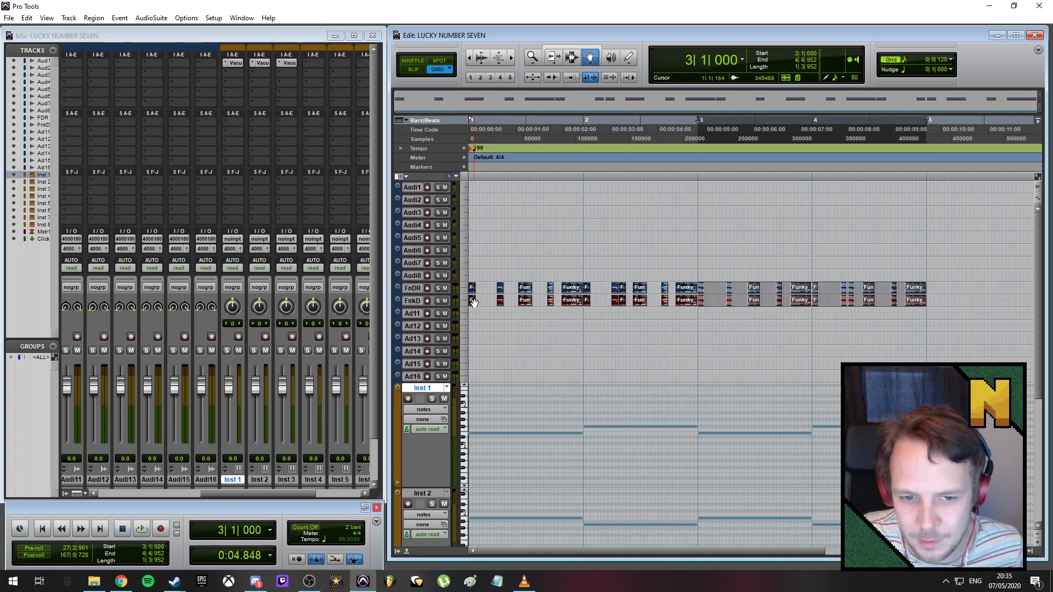
- Extend the selection to all four bars of drum slices and copy them to 5|1|000
{"action": "left_click", "coordinate": [473, 304], "text": "shift"}
{"action": "left_click_drag", "start_coordinate": [472, 303], "coordinate": [929, 299]}
{"action": "key", "text": "ctrl+["}
{"action": "key", "text": "ctrl+["}
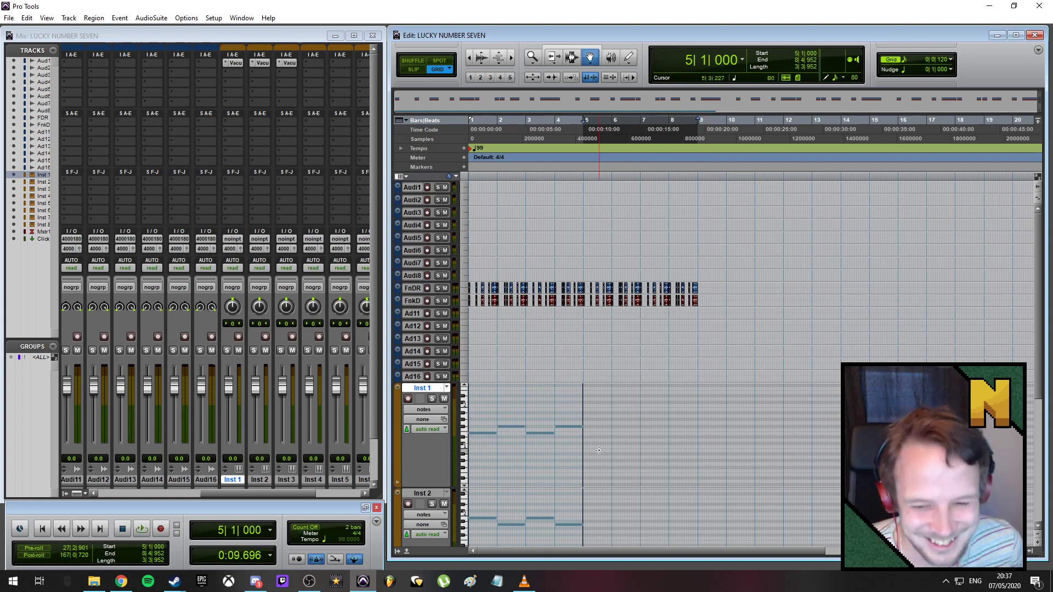
{"action": "scroll", "coordinate": [599, 462], "scroll_direction": "up", "scroll_amount": 2}
{"action": "scroll", "coordinate": [667, 462], "scroll_direction": "down", "scroll_amount": 1}
{"action": "scroll", "coordinate": [667, 462], "scroll_direction": "down", "scroll_amount": 10}
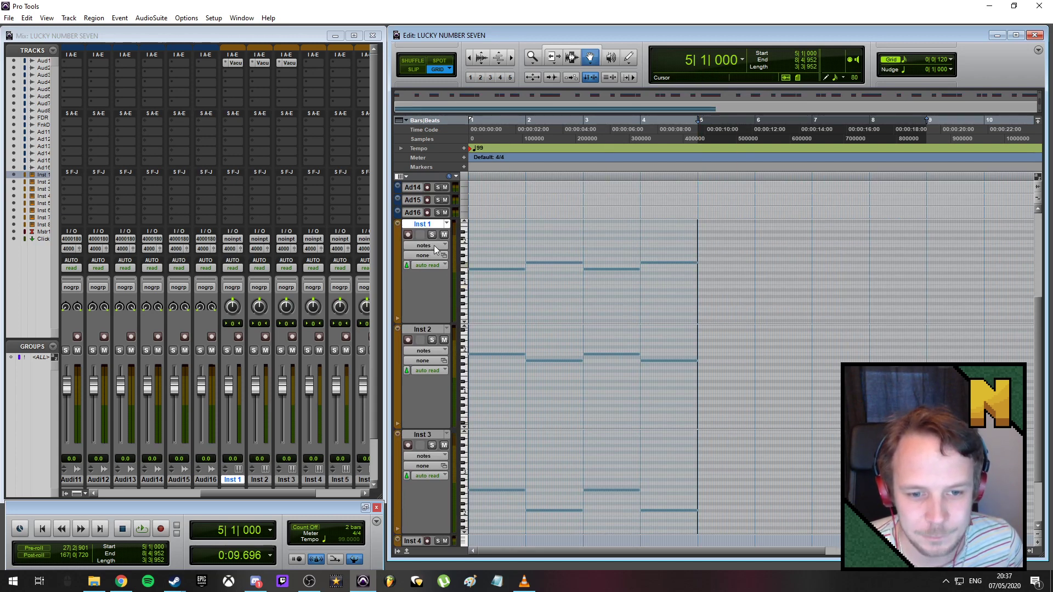
- Set the track height of Inst 1, Inst 2 and Inst 3 to medium
{"action": "left_click", "coordinate": [400, 224]}
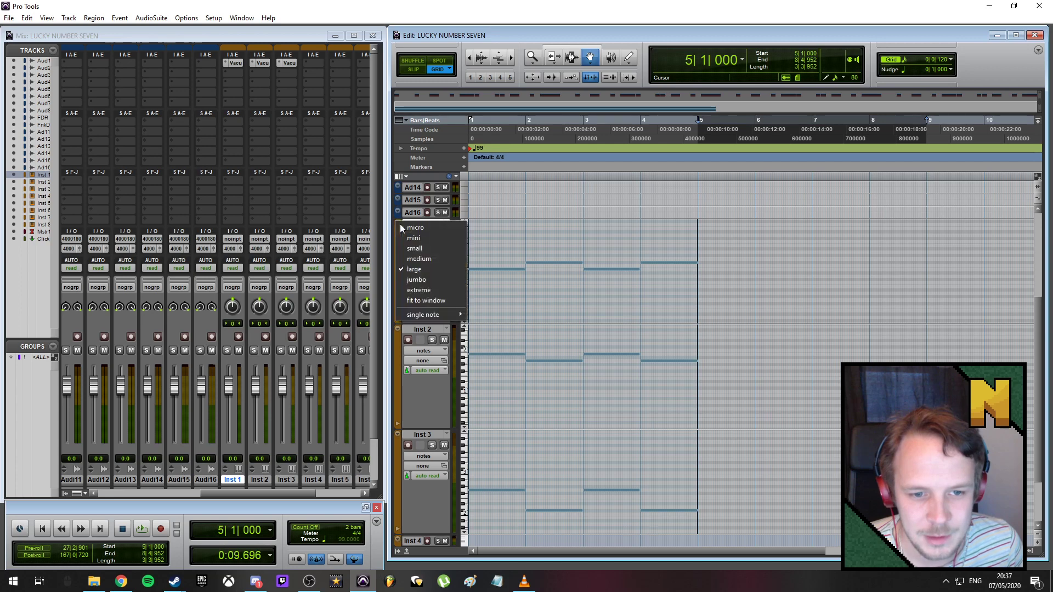
{"action": "left_click", "coordinate": [425, 258]}
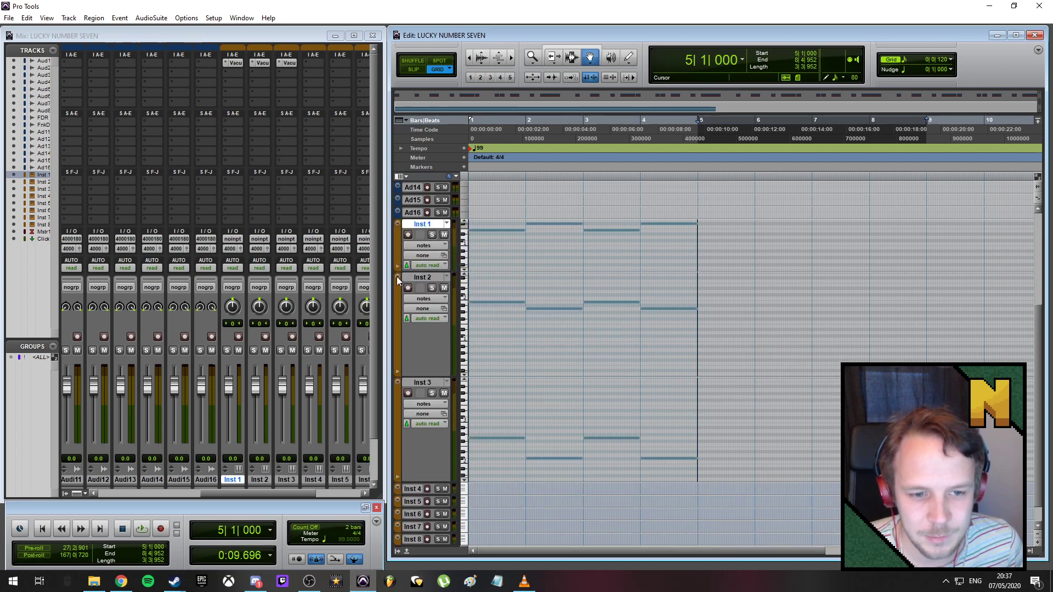
{"action": "left_click", "coordinate": [395, 349]}
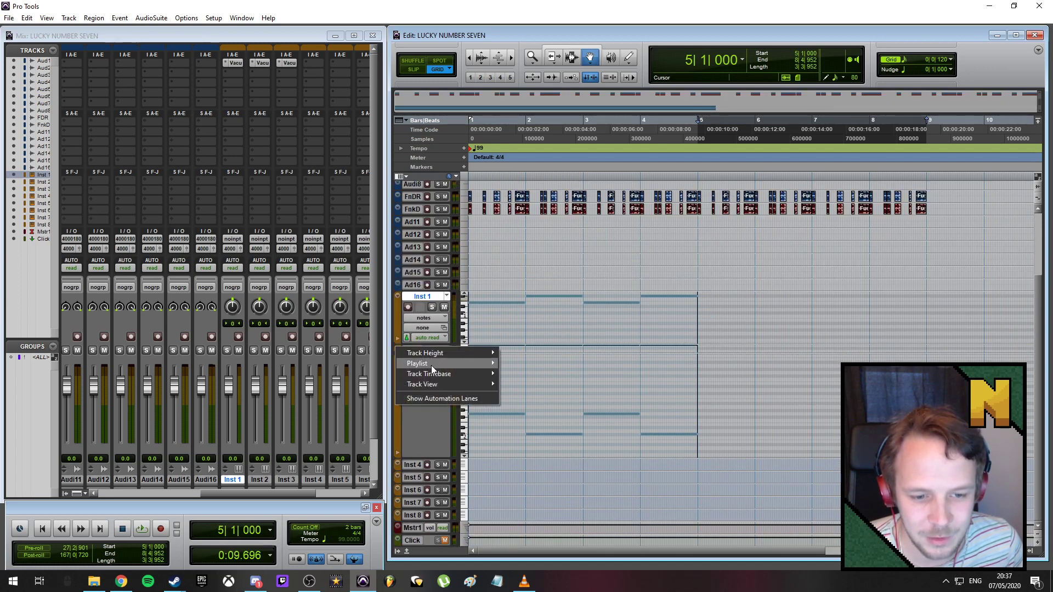
{"action": "mouse_move", "coordinate": [480, 352]}
{"action": "left_click", "coordinate": [537, 384]}
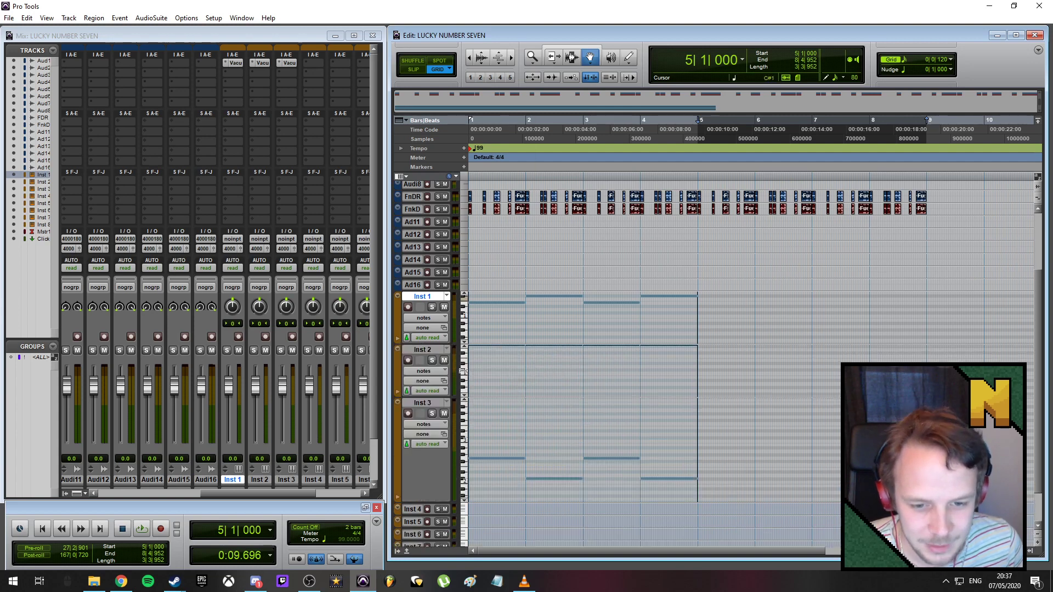
{"action": "left_click", "coordinate": [397, 403]}
{"action": "left_click", "coordinate": [419, 438]}
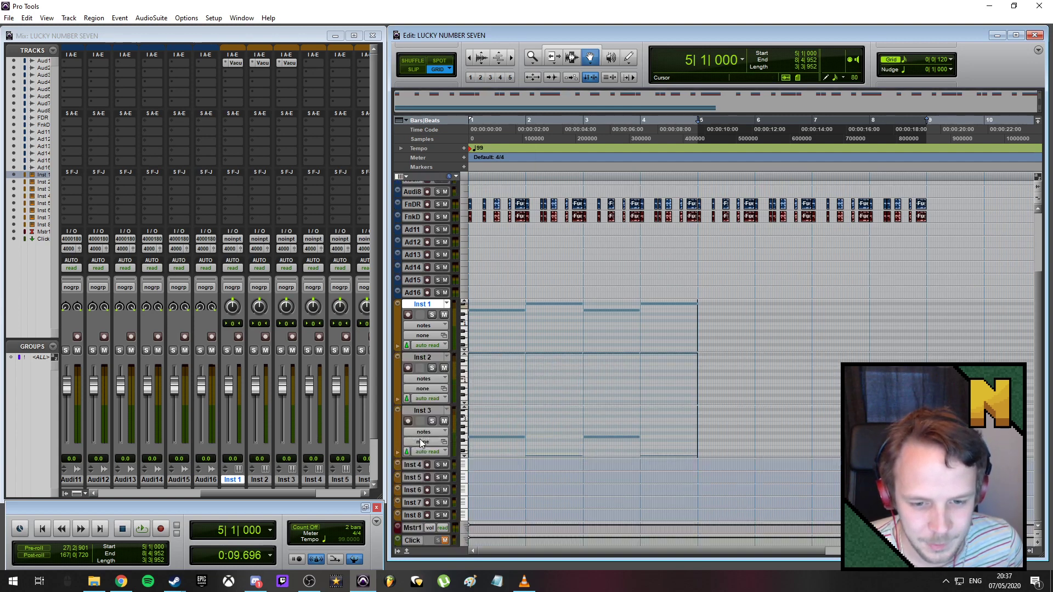
- Shift the displayed pitch range on Inst 3, Inst 2 and Inst 1 so their notes sit well inside the lanes
{"action": "left_click", "coordinate": [464, 456]}
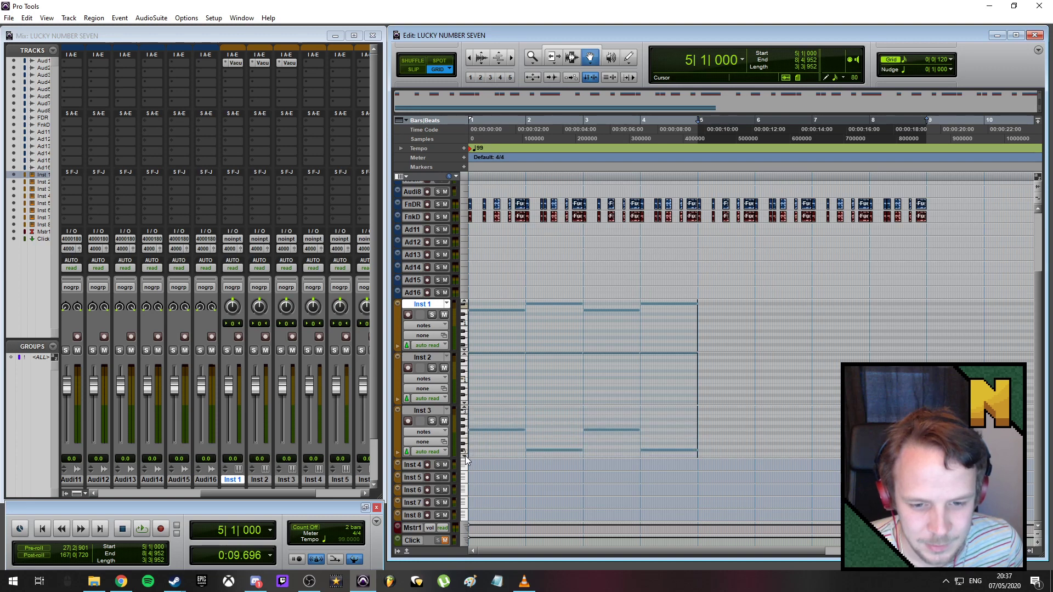
{"action": "left_click", "coordinate": [464, 357]}
{"action": "left_click", "coordinate": [465, 357]}
{"action": "left_click", "coordinate": [464, 357]}
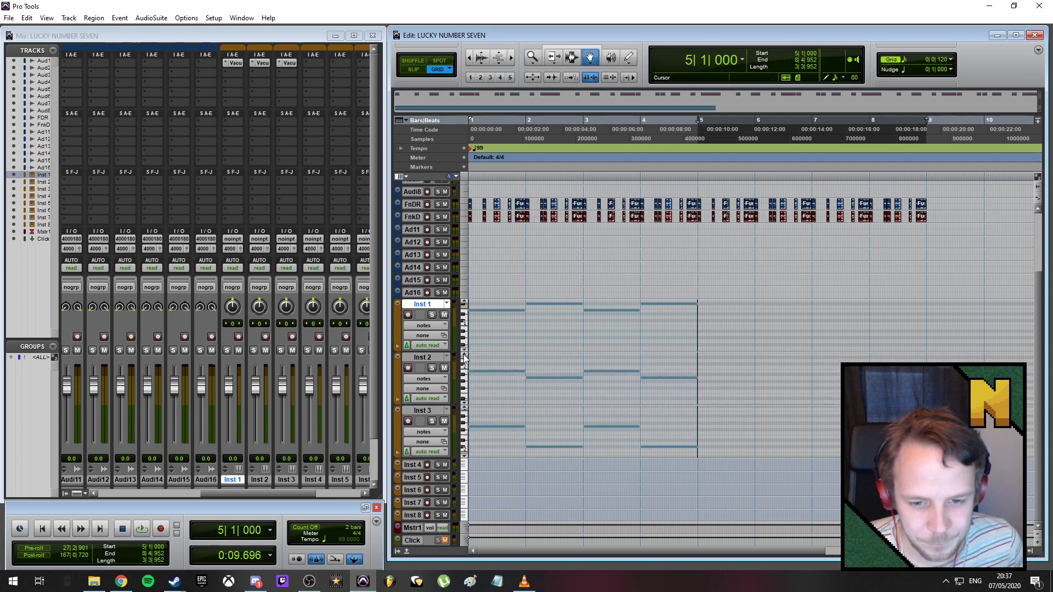
{"action": "left_click", "coordinate": [465, 357]}
{"action": "left_click", "coordinate": [464, 301]}
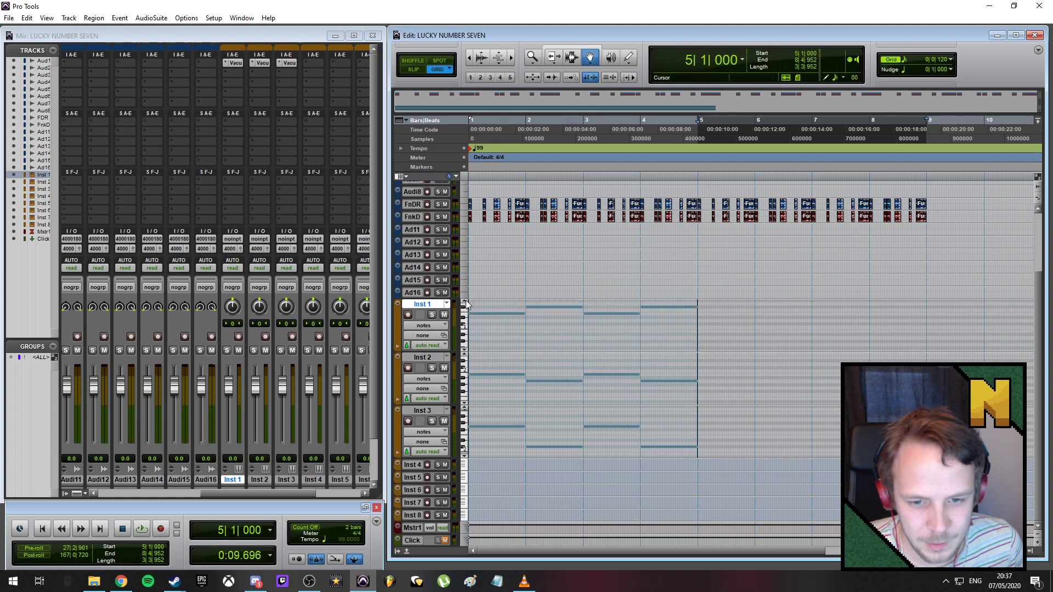
{"action": "left_click", "coordinate": [465, 302]}
{"action": "left_click", "coordinate": [464, 301]}
- Set Inst 4 to medium height and copy the Vacuum instrument insert from Inst 3 onto it
{"action": "left_click", "coordinate": [415, 465]}
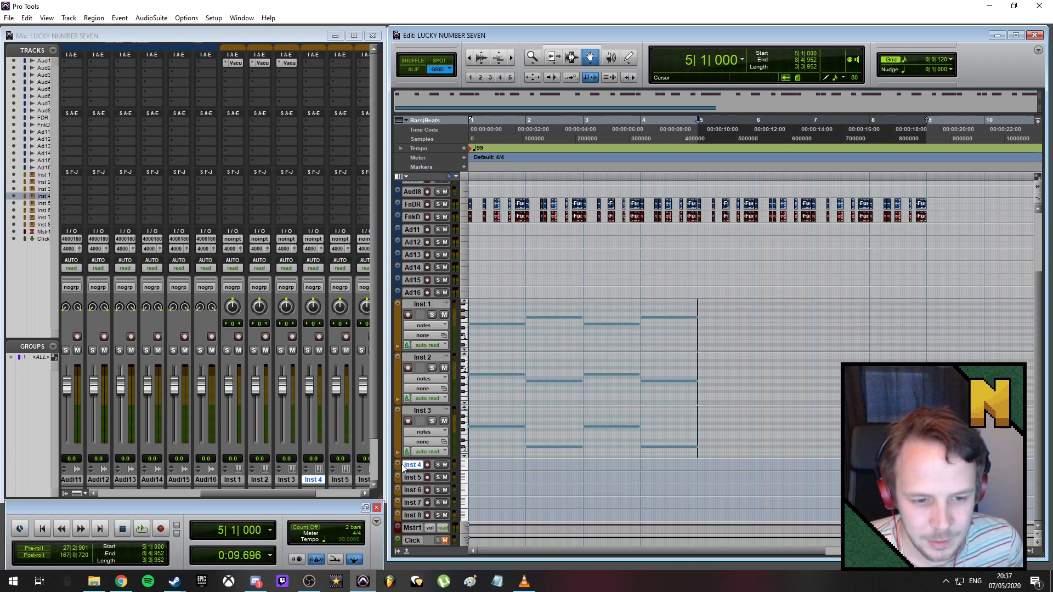
{"action": "left_click", "coordinate": [397, 465]}
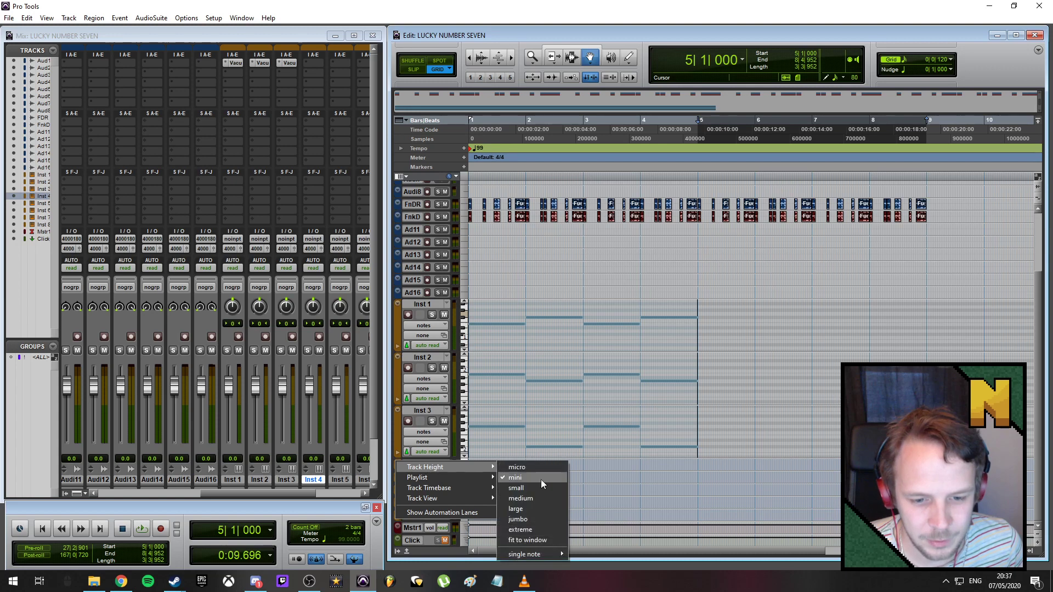
{"action": "left_click", "coordinate": [552, 500]}
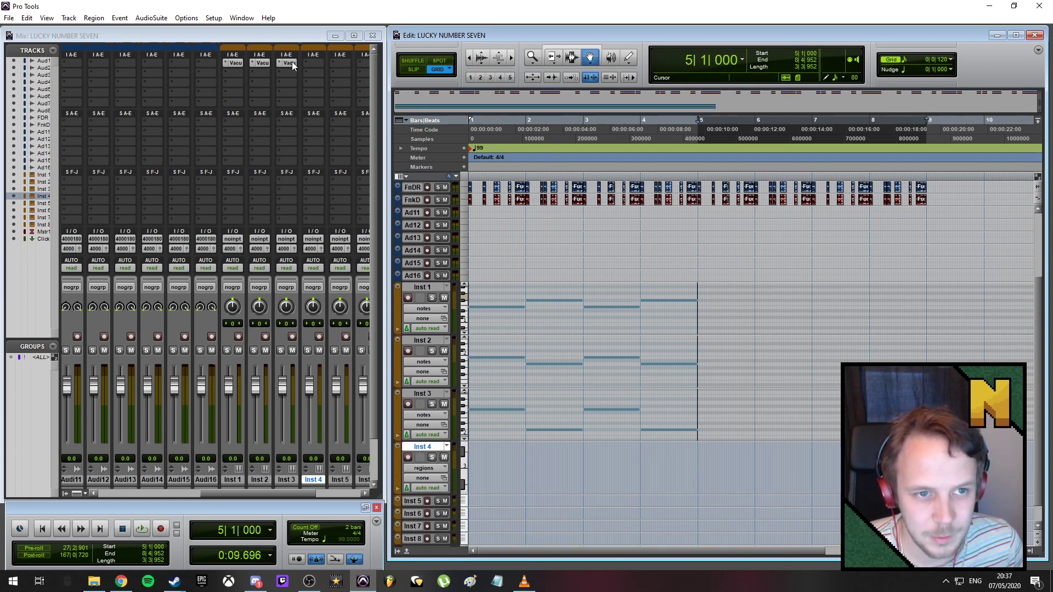
{"action": "left_click_drag", "start_coordinate": [292, 64], "coordinate": [316, 60]}
- Audition the beat from the start and lower the volume of Inst 1 through Inst 4 to -5.5 dB each
{"action": "scroll", "coordinate": [285, 321], "scroll_direction": "down", "scroll_amount": 1}
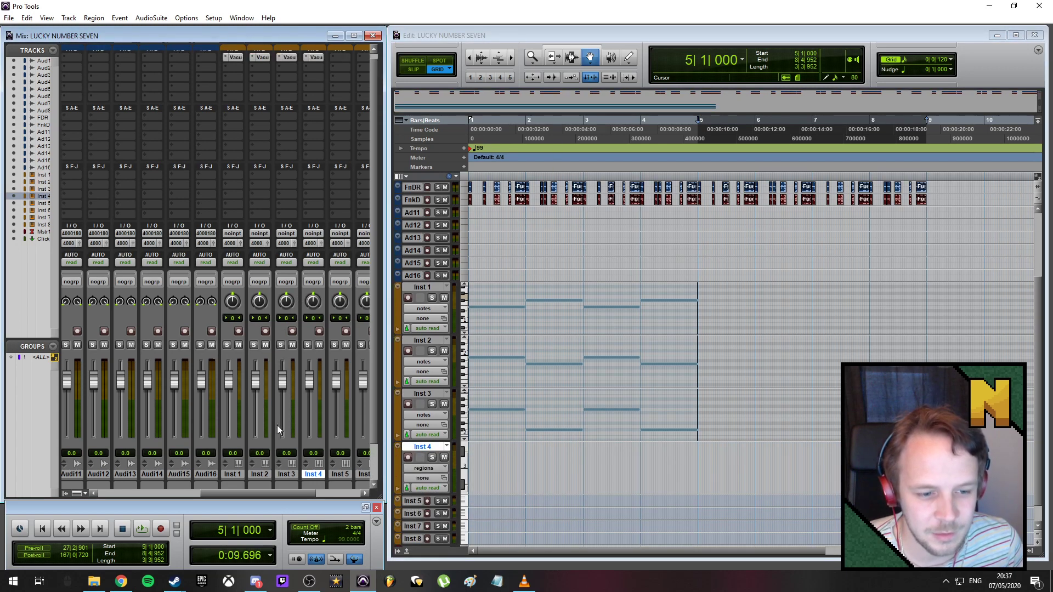
{"action": "scroll", "coordinate": [278, 443], "scroll_direction": "down", "scroll_amount": 1}
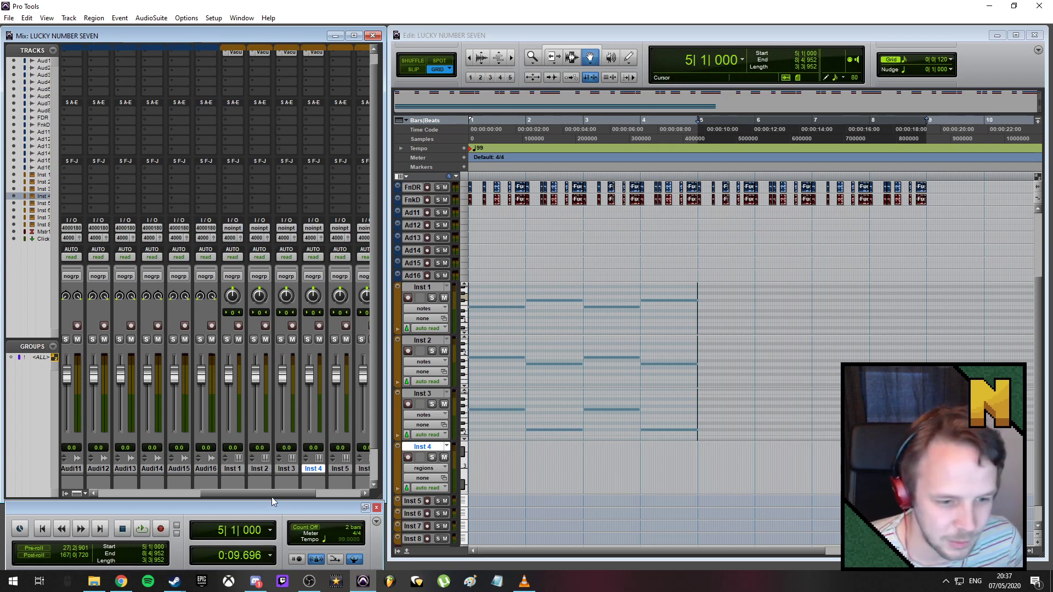
{"action": "left_click_drag", "start_coordinate": [273, 493], "coordinate": [367, 460]}
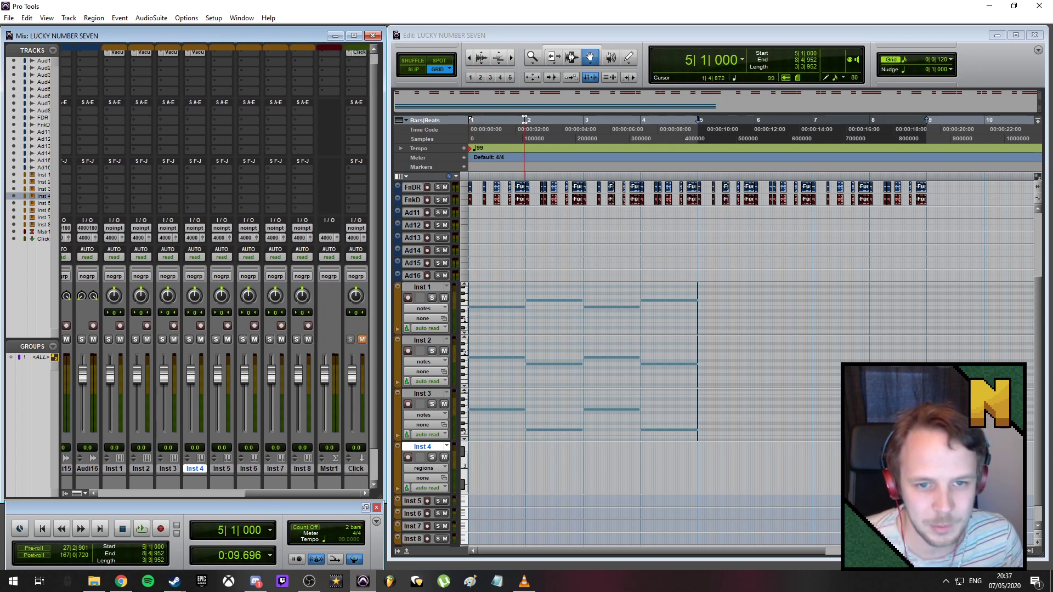
{"action": "key", "text": "Return"}
{"action": "key", "text": "space"}
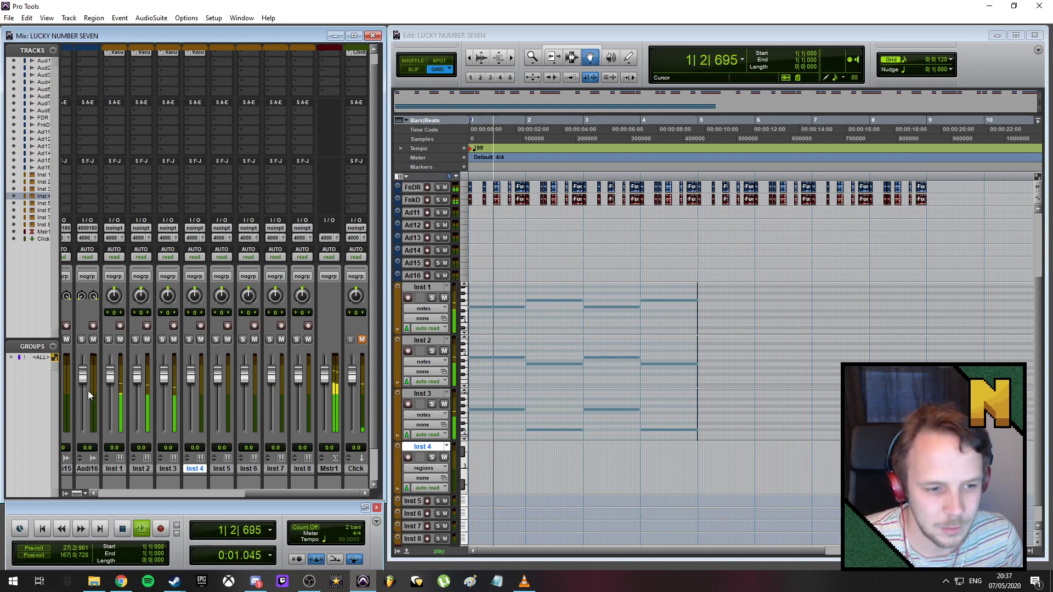
{"action": "key", "text": "space"}
{"action": "left_click_drag", "start_coordinate": [110, 376], "coordinate": [112, 384]}
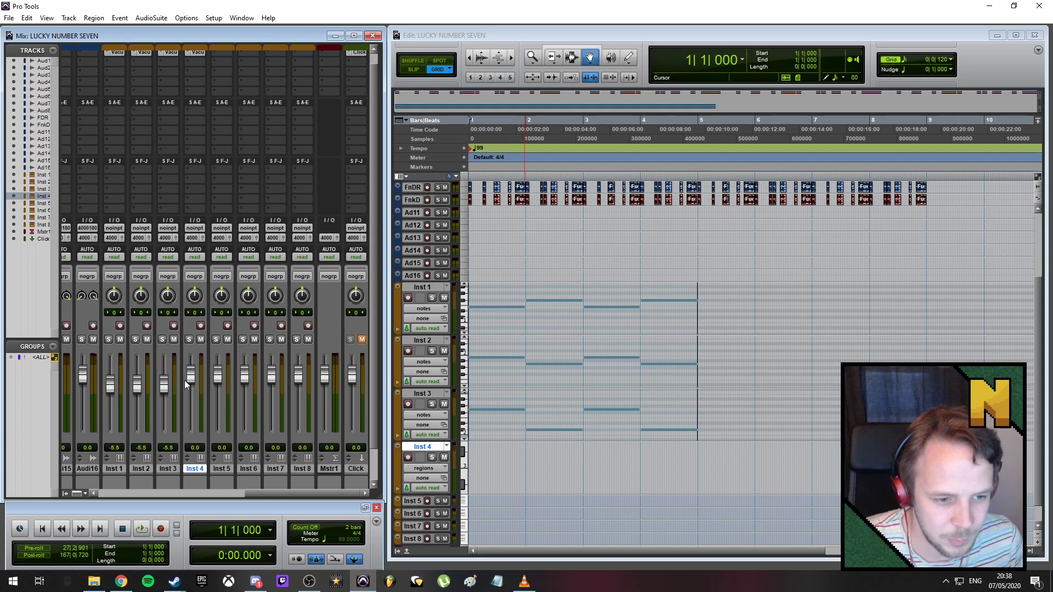
{"action": "left_click_drag", "start_coordinate": [191, 378], "coordinate": [192, 386]}
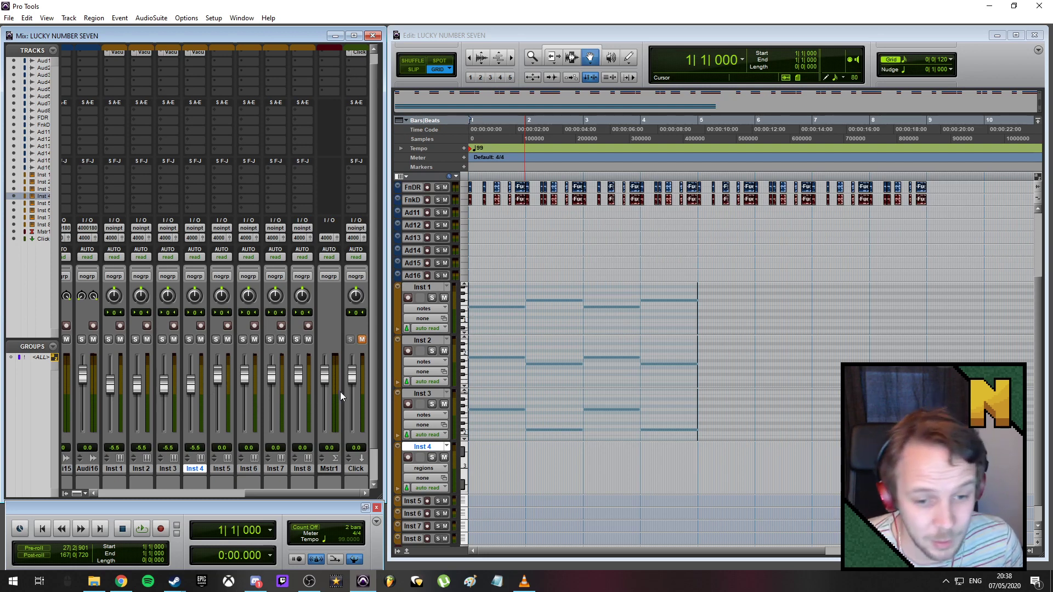
- Lower the drum track volumes during playback, setting FnkDR to -14.5 dB and FnkyDr to -4.3 dB
{"action": "left_click_drag", "start_coordinate": [318, 496], "coordinate": [205, 500]}
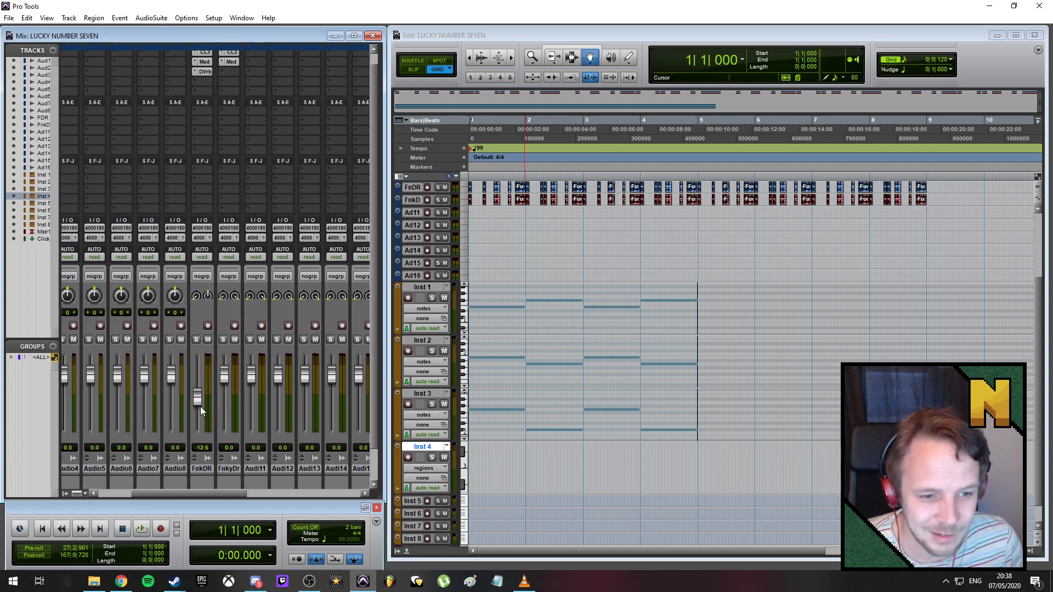
{"action": "key", "text": "space"}
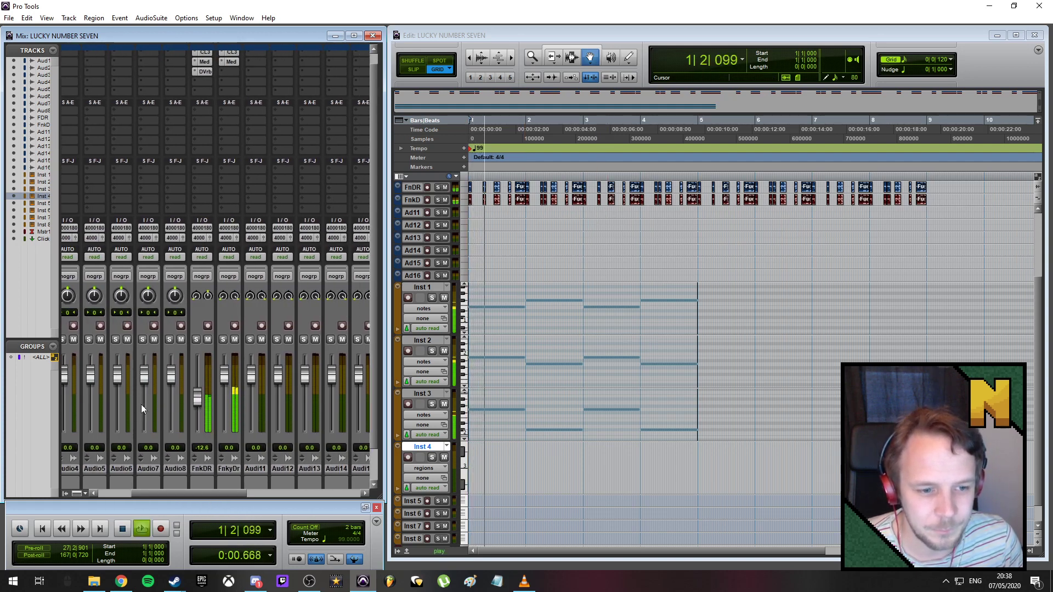
{"action": "left_click_drag", "start_coordinate": [225, 376], "coordinate": [202, 406]}
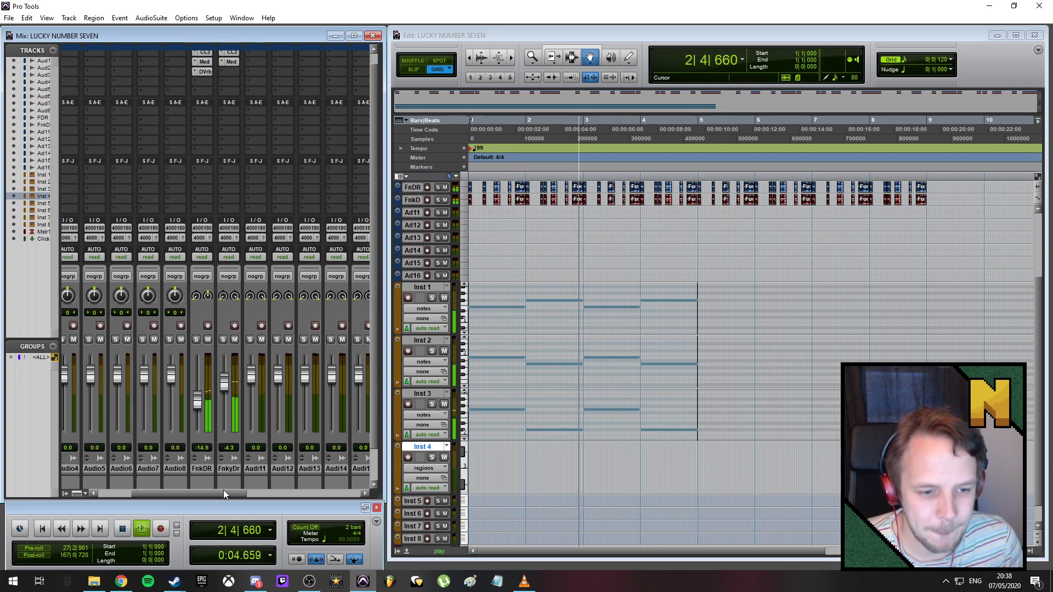
{"action": "left_click_drag", "start_coordinate": [222, 489], "coordinate": [344, 494]}
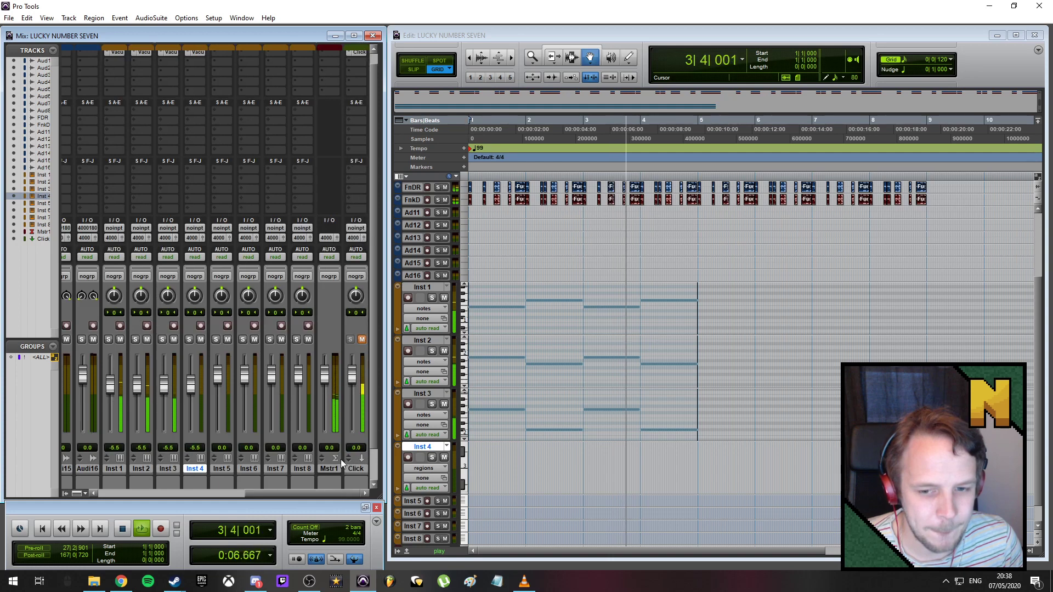
{"action": "key", "text": "space"}
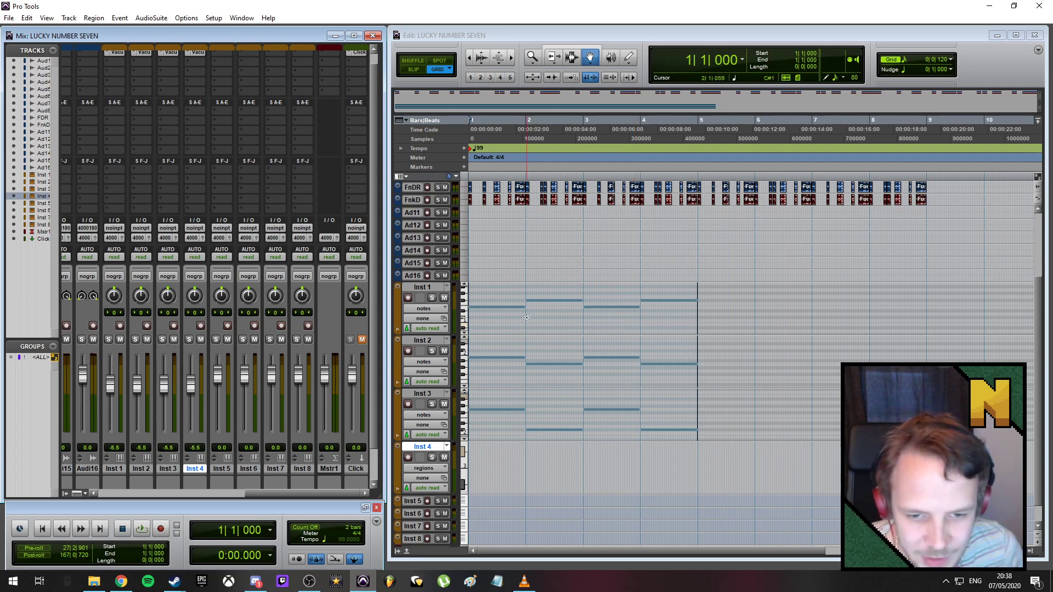
- Show Inst 4 in notes view, draw a D3 note across bar 1 with the Pencil tool, and audition it
{"action": "left_click", "coordinate": [630, 57]}
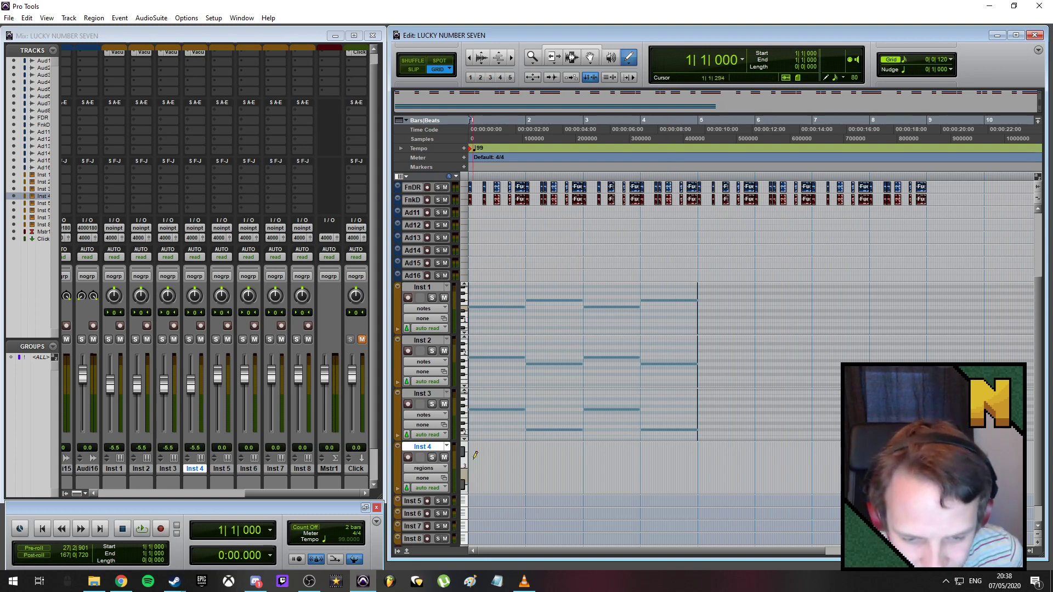
{"action": "key", "text": "minus"}
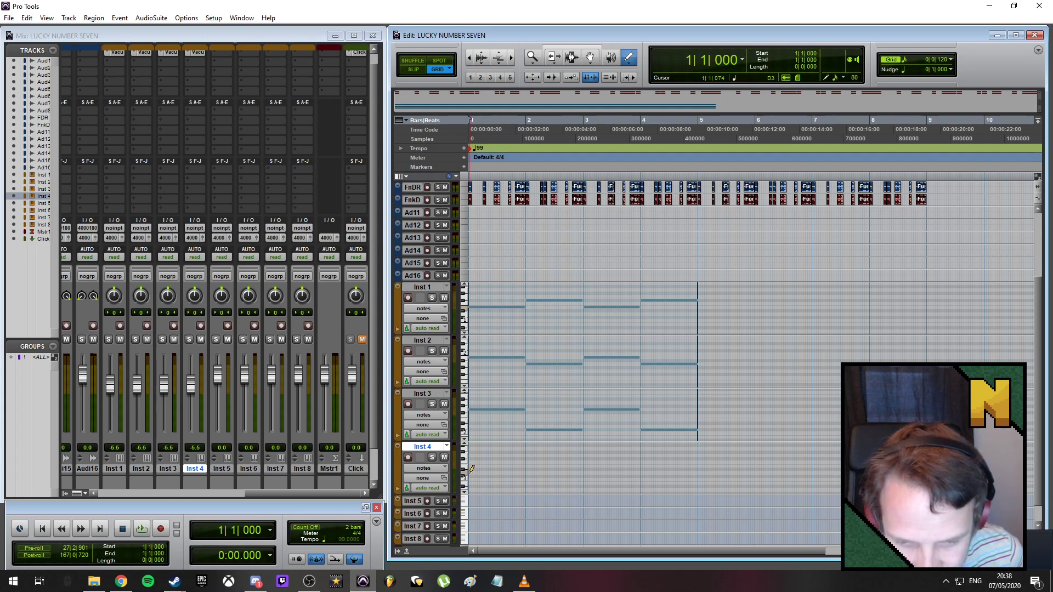
{"action": "left_click_drag", "start_coordinate": [472, 470], "coordinate": [528, 470]}
{"action": "key", "text": "ctrl+bracketright"}
{"action": "key", "text": "ctrl+bracketright"}
{"action": "key", "text": "space"}
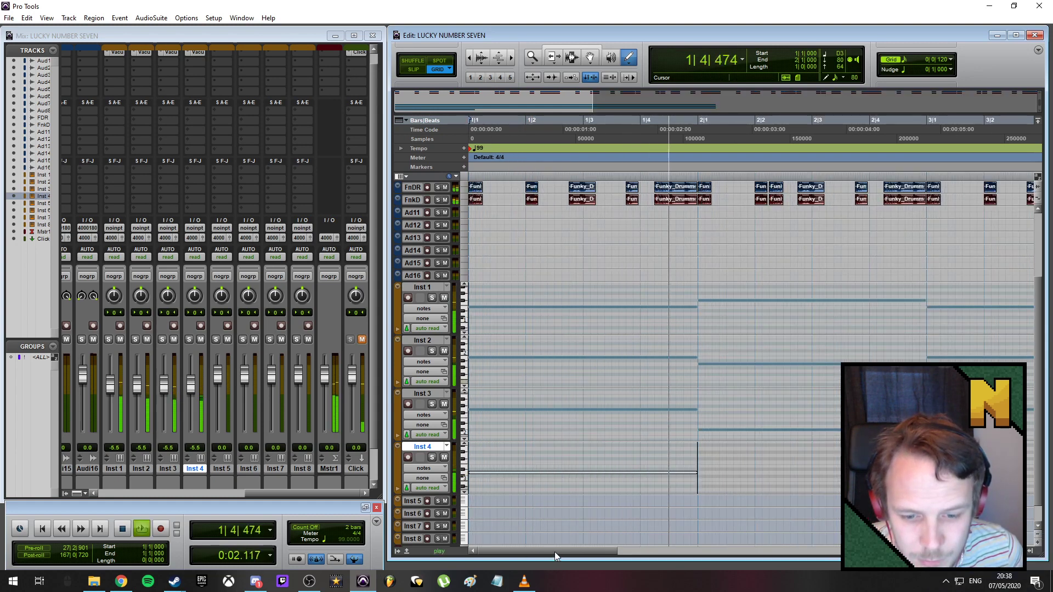
{"action": "left_click_drag", "start_coordinate": [554, 552], "coordinate": [569, 549]}
{"action": "key", "text": "space"}
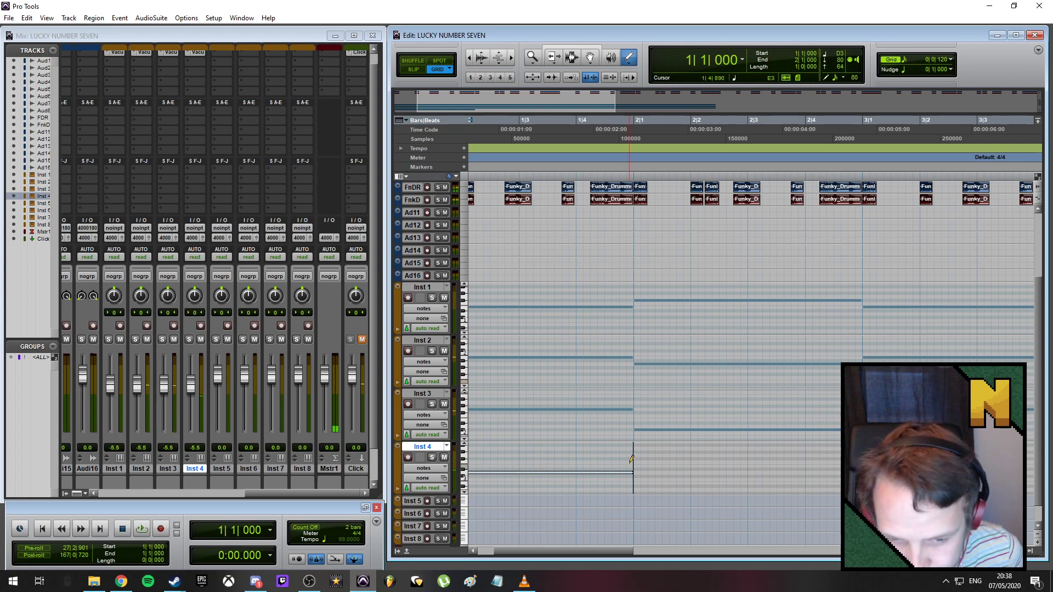
- Try an E3 note across bar 2 on Inst 4, play it back, and delete it
{"action": "left_click_drag", "start_coordinate": [635, 465], "coordinate": [841, 466]}
{"action": "key", "text": "Return"}
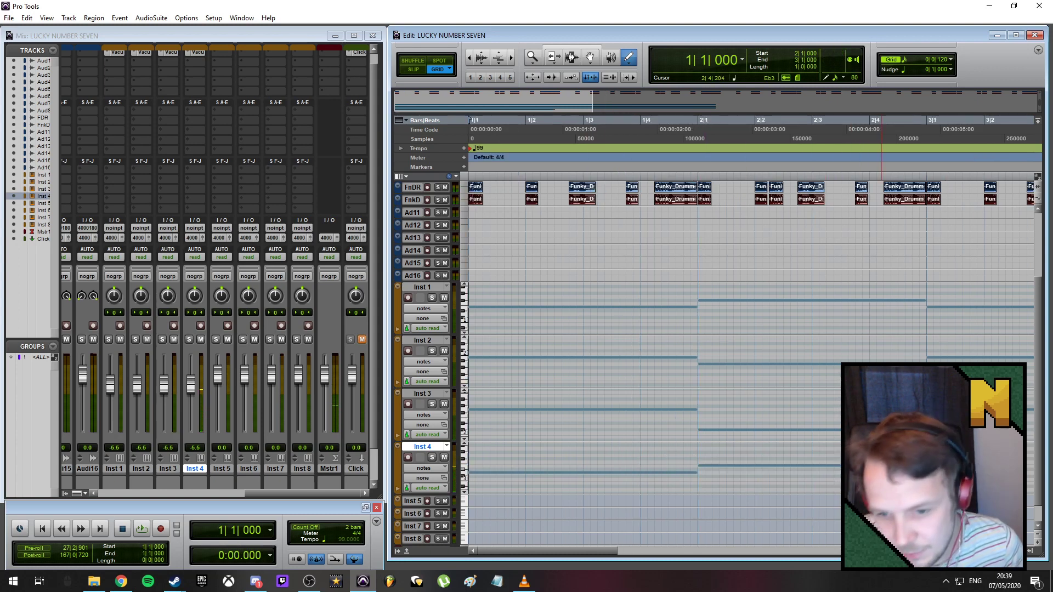
{"action": "key", "text": "space"}
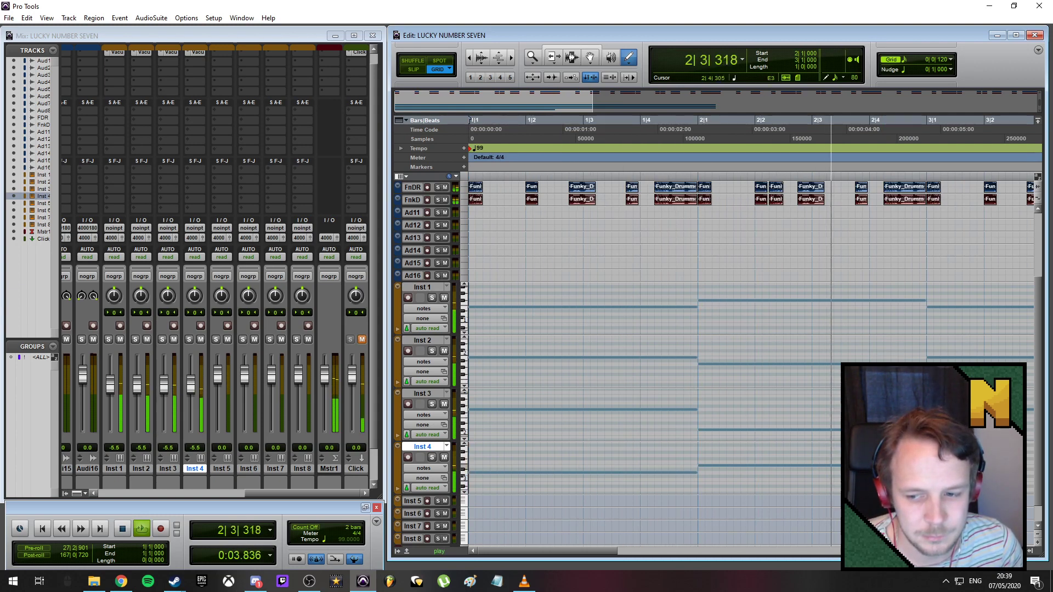
{"action": "key", "text": "space"}
{"action": "left_click", "coordinate": [725, 466]}
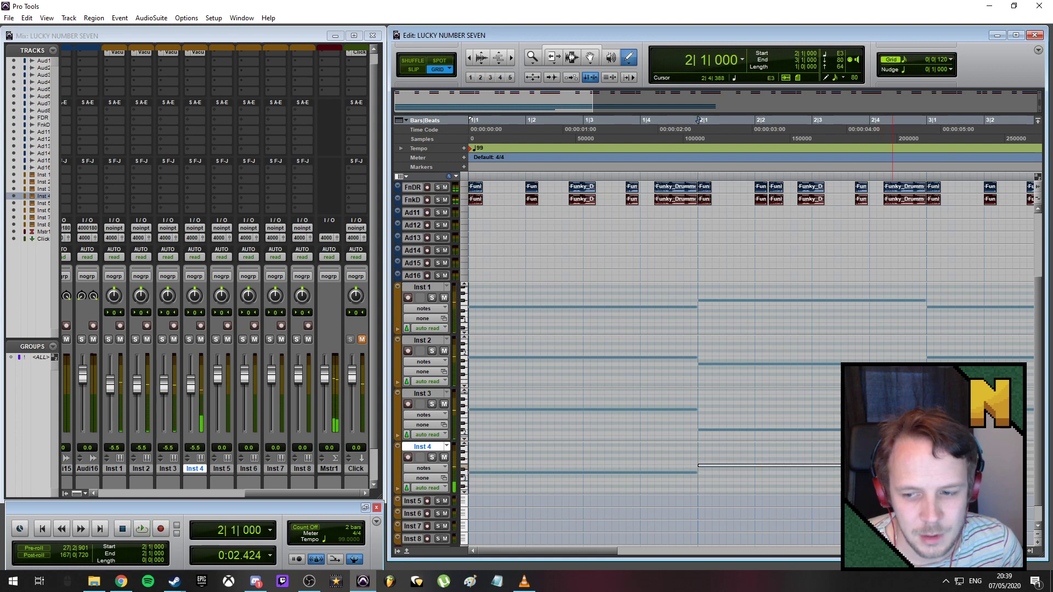
{"action": "double_click", "coordinate": [724, 467]}
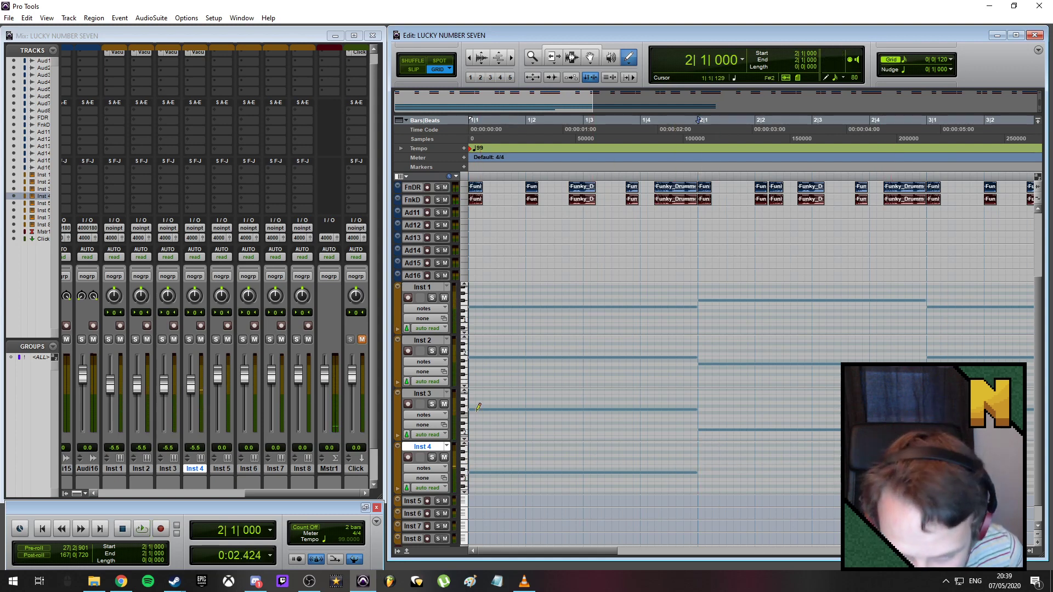
- Raise the bar 2 and bar 4 notes on Inst 3 to E2
{"action": "left_click", "coordinate": [724, 425]}
{"action": "left_click_drag", "start_coordinate": [725, 426], "coordinate": [723, 423]}
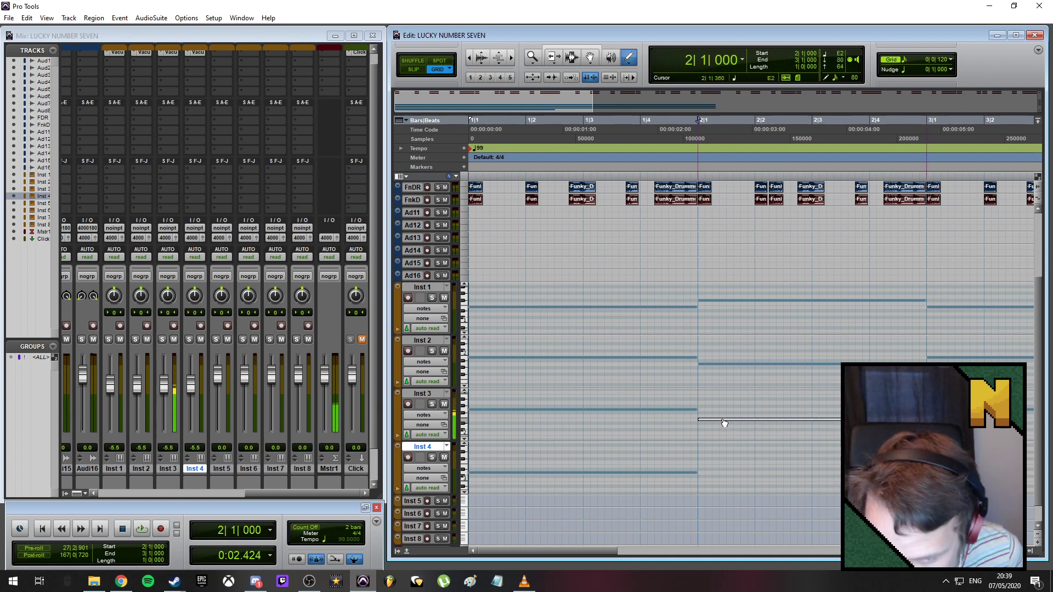
{"action": "left_click_drag", "start_coordinate": [591, 550], "coordinate": [662, 550]}
{"action": "left_click", "coordinate": [872, 120]}
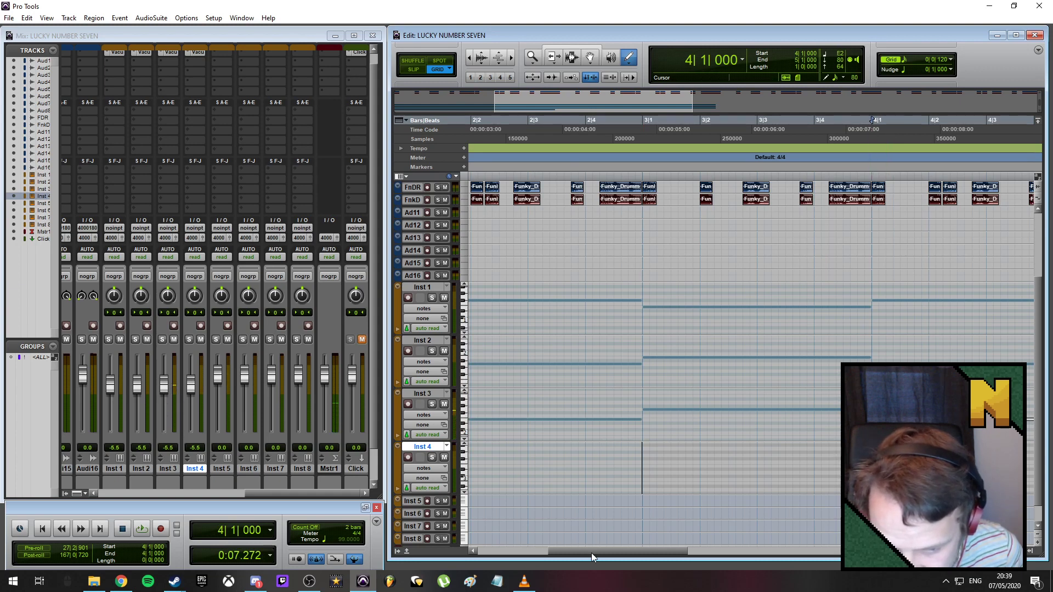
- Draw one-bar notes on Inst 4: C#3 in bar 2, D3 in bar 3 and C#3 in bar 4
{"action": "left_click_drag", "start_coordinate": [591, 553], "coordinate": [517, 551]}
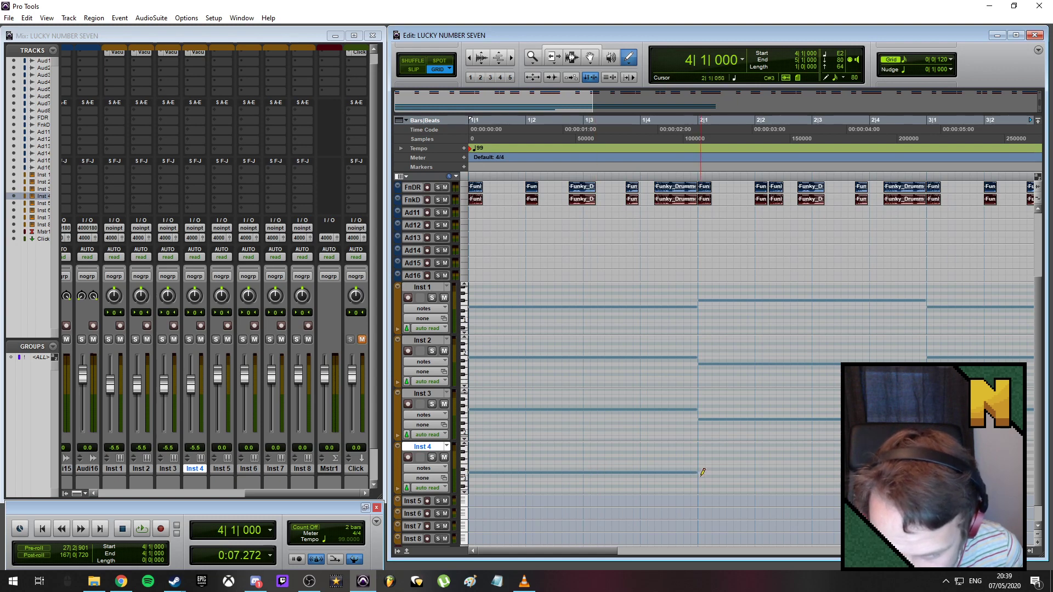
{"action": "left_click_drag", "start_coordinate": [700, 479], "coordinate": [927, 476]}
{"action": "left_click_drag", "start_coordinate": [558, 552], "coordinate": [658, 544]}
{"action": "left_click_drag", "start_coordinate": [546, 472], "coordinate": [1002, 476]}
{"action": "key", "text": "ctrl+["}
{"action": "key", "text": "ctrl+["}
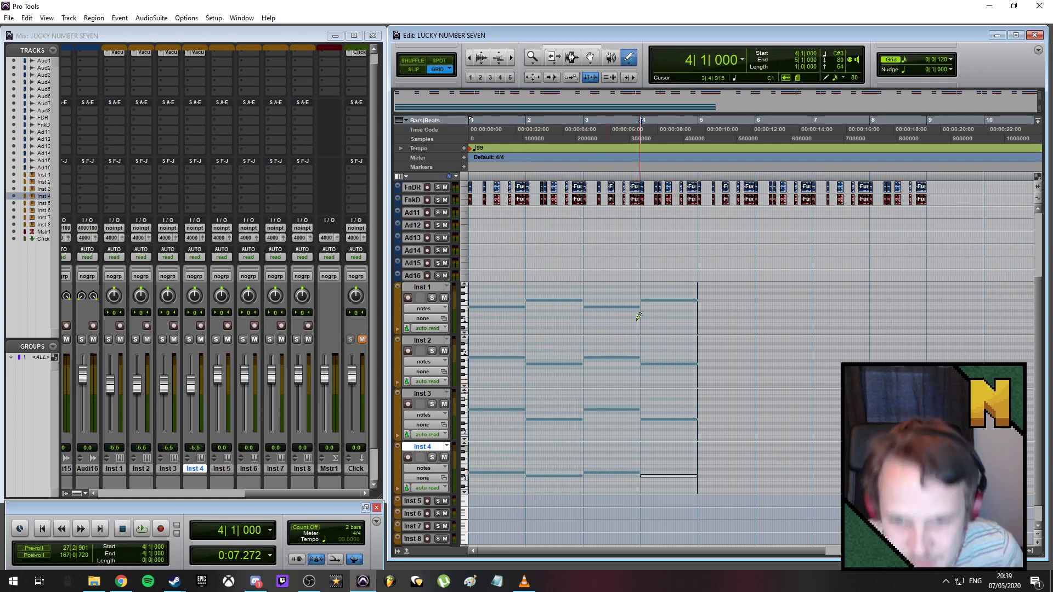
{"action": "left_click", "coordinate": [483, 120]}
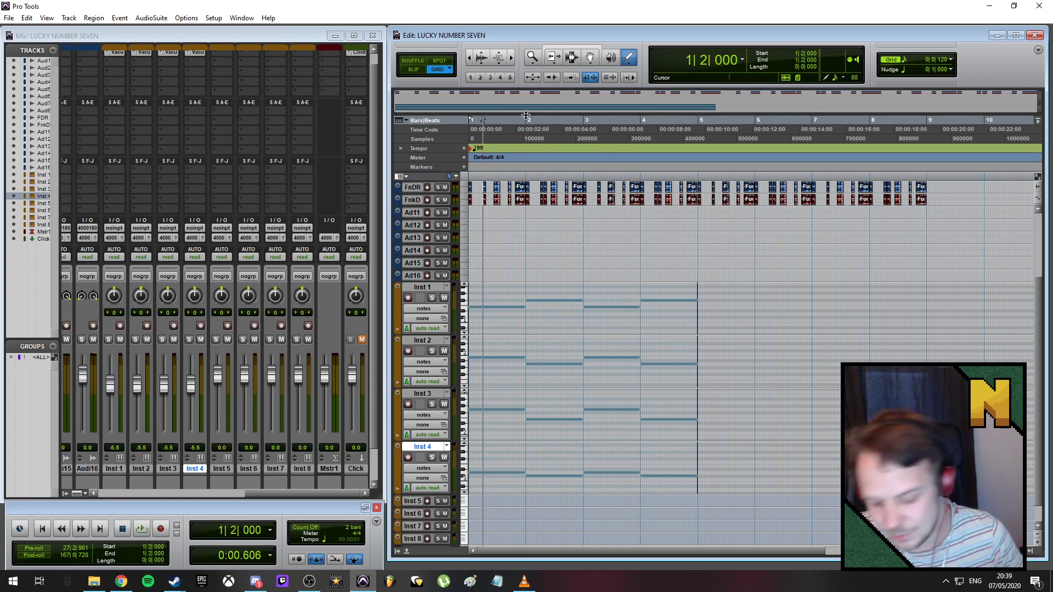
- Play back the four layered synth parts with the drums from the start of the song
{"action": "key", "text": "Return"}
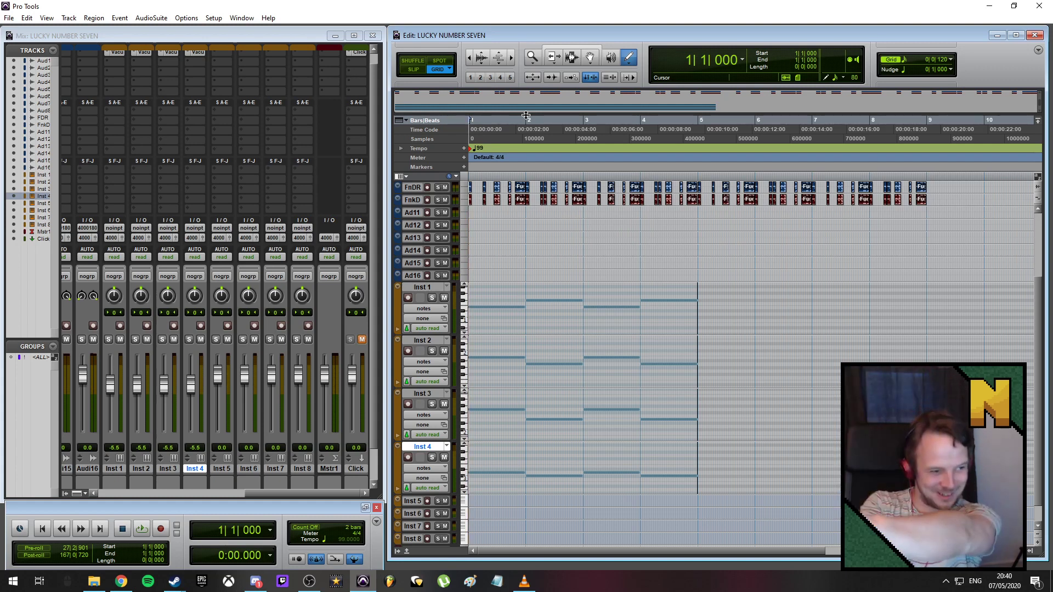
{"action": "key", "text": "space"}
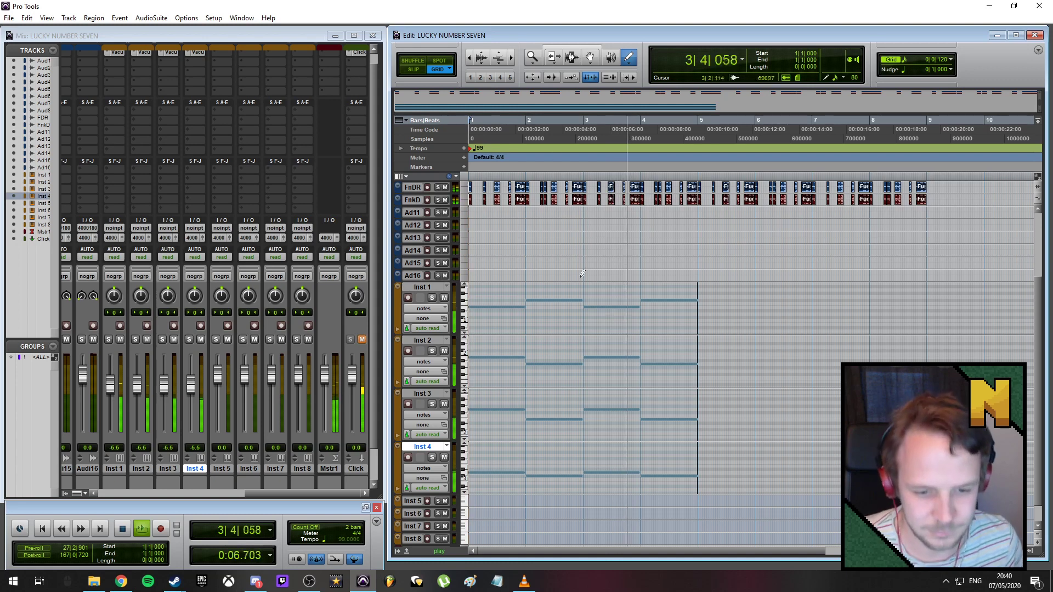
{"action": "key", "text": "space"}
- Select all four notes on Inst 4 with the Grabber tool and move them down one octave
{"action": "left_click", "coordinate": [466, 491]}
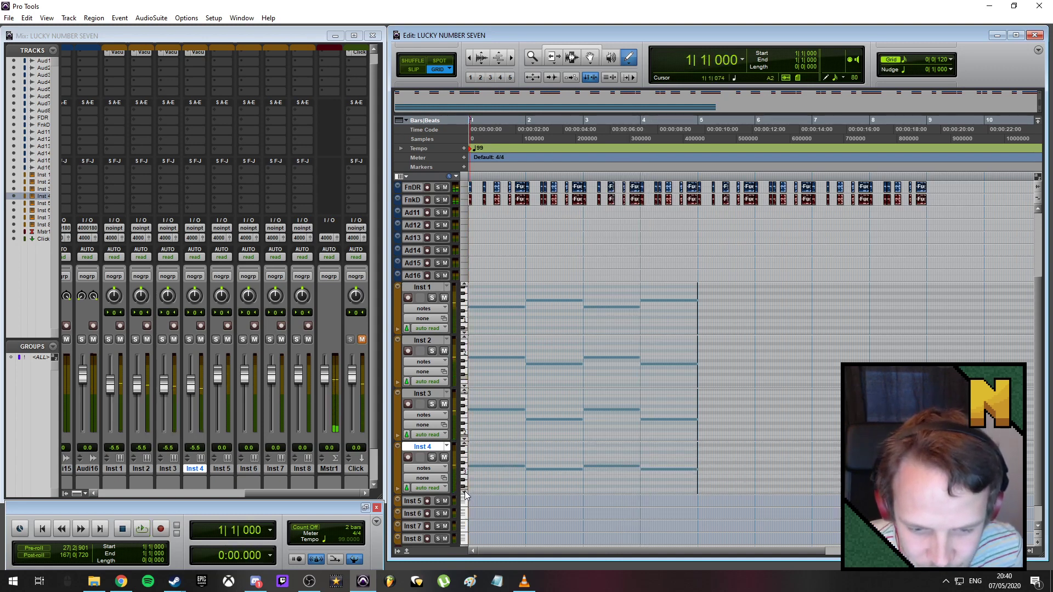
{"action": "key", "text": "F8"}
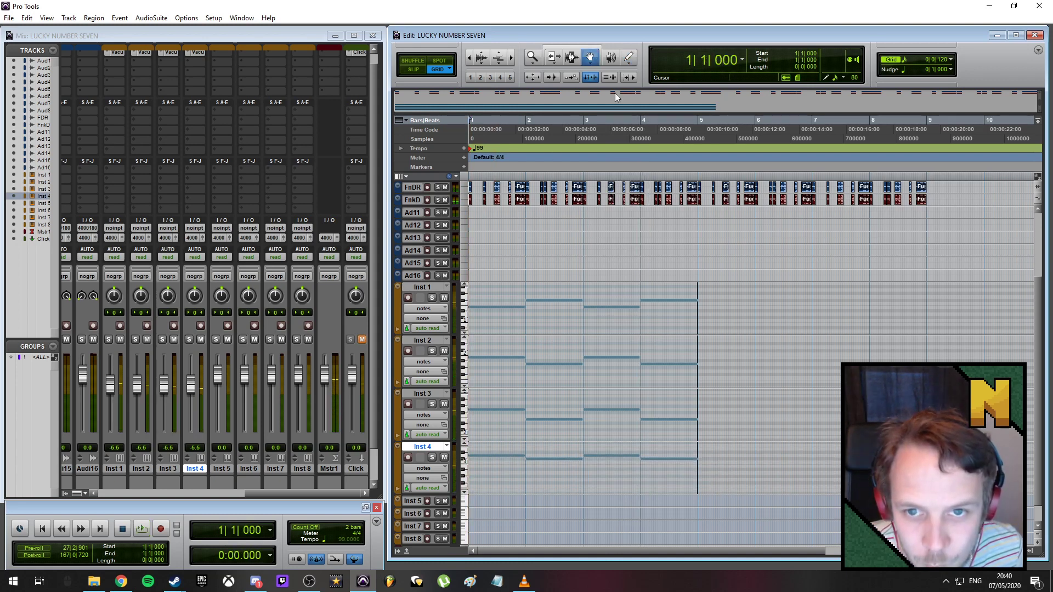
{"action": "left_click_drag", "start_coordinate": [484, 448], "coordinate": [691, 474]}
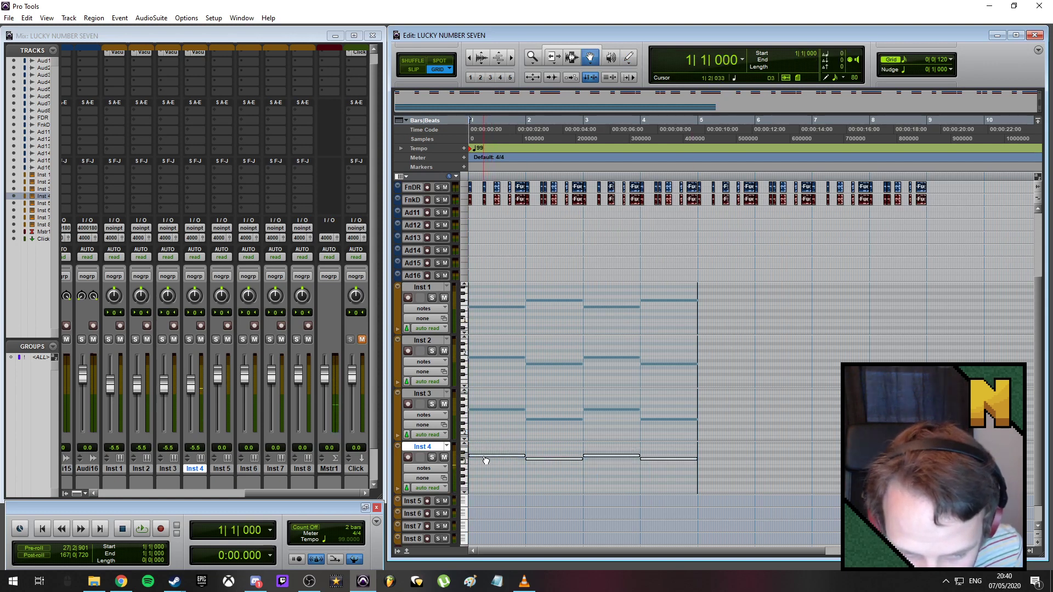
{"action": "left_click", "coordinate": [465, 495]}
{"action": "left_click", "coordinate": [466, 495]}
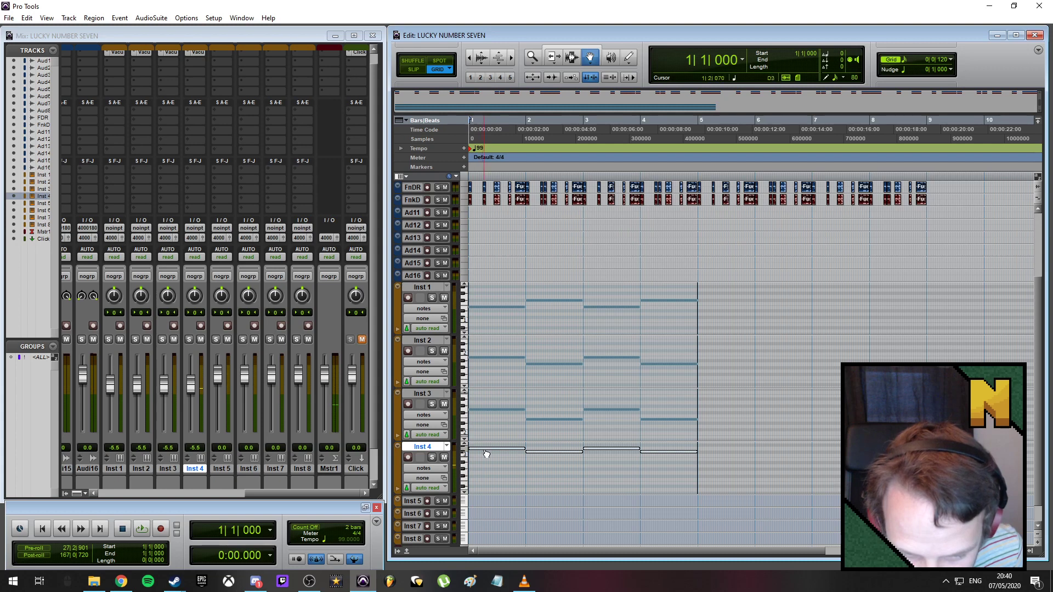
{"action": "left_click_drag", "start_coordinate": [487, 452], "coordinate": [487, 491]}
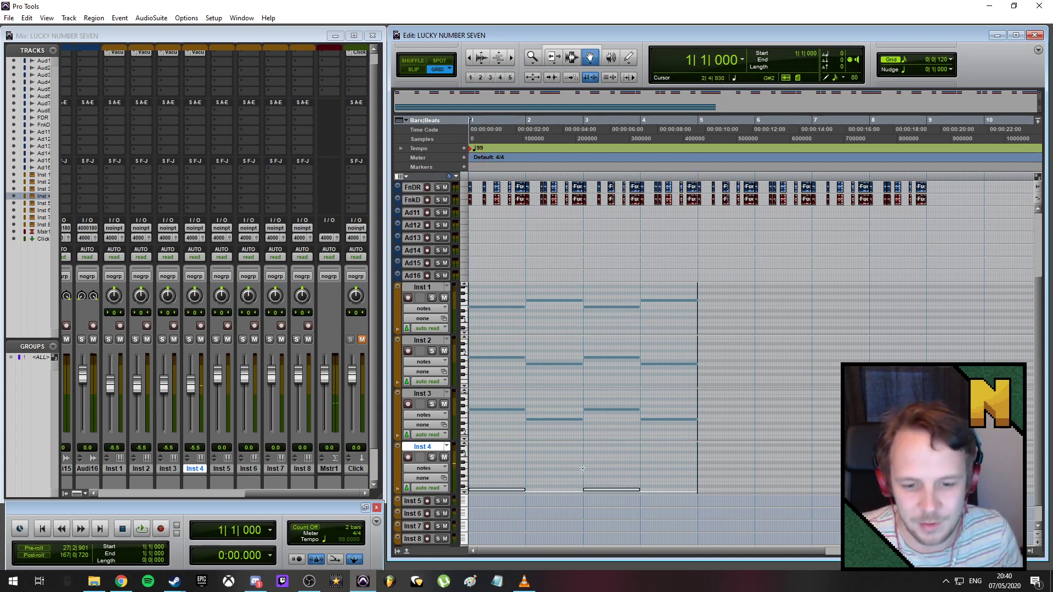
{"action": "left_click", "coordinate": [465, 495]}
{"action": "left_click", "coordinate": [465, 494]}
{"action": "left_click", "coordinate": [465, 495]}
{"action": "left_click", "coordinate": [465, 494]}
{"action": "left_click", "coordinate": [465, 494]}
{"action": "left_click", "coordinate": [466, 494]}
{"action": "left_click", "coordinate": [465, 495]}
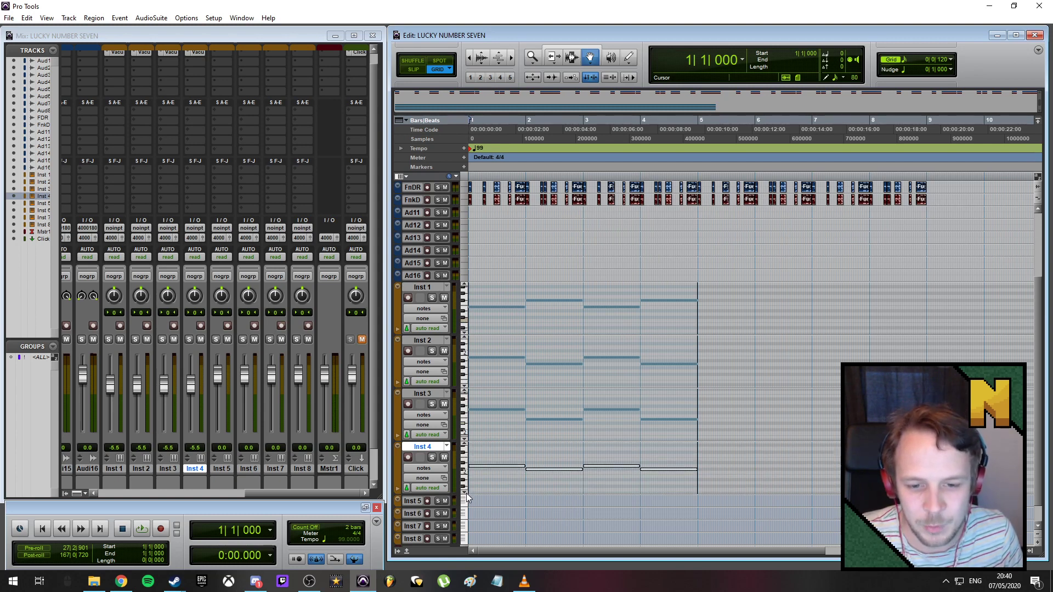
- Audition the four-bar loop with the lowered Inst 4 part from bar 1
{"action": "left_click", "coordinate": [617, 298]}
{"action": "key", "text": "space"}
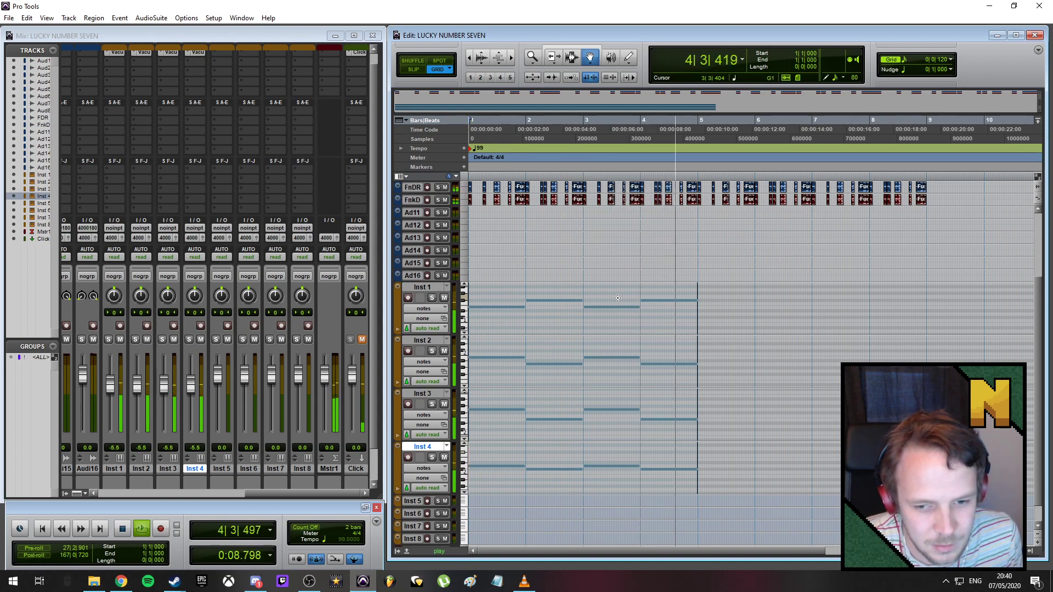
{"action": "key", "text": "space"}
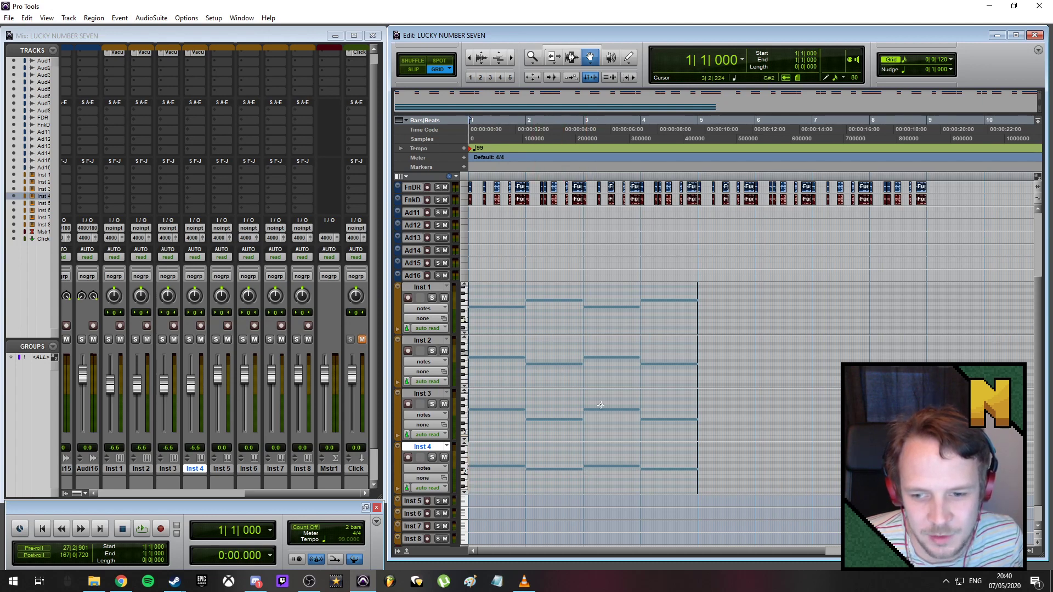
{"action": "key", "text": "space"}
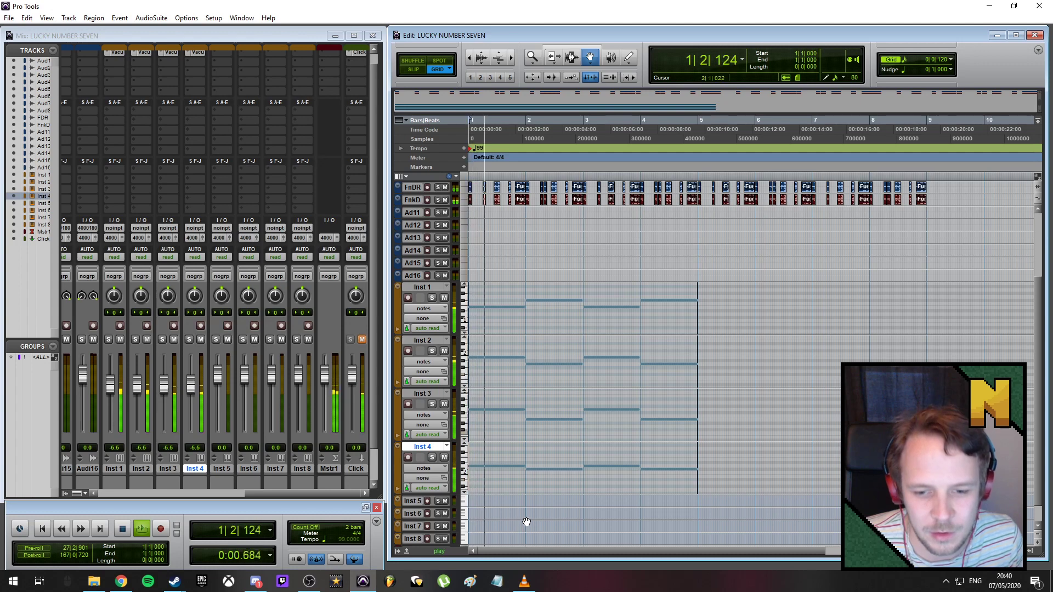
{"action": "key", "text": "space"}
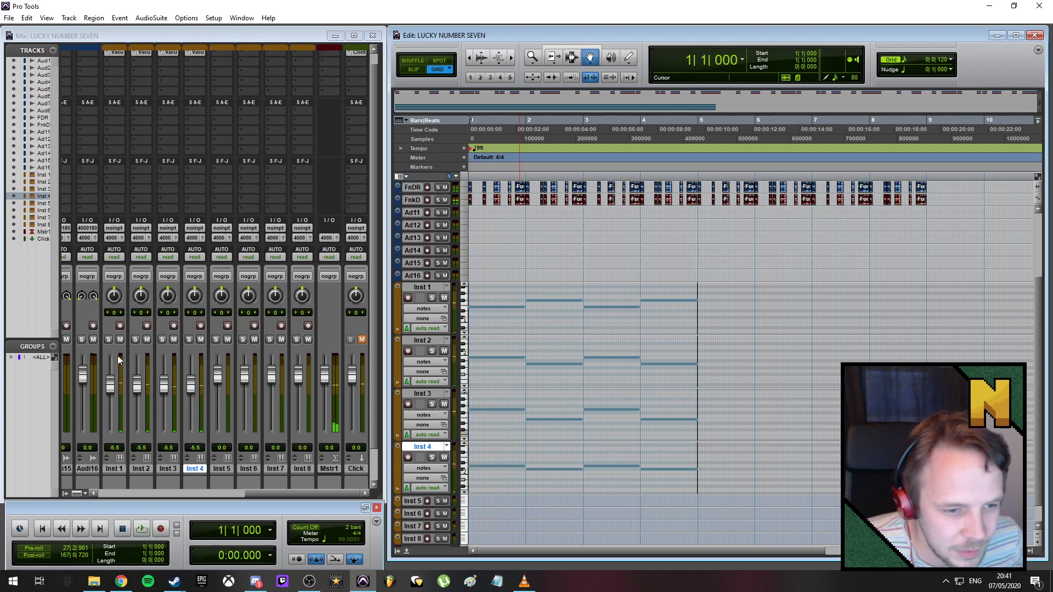
- Keep Inst 1 panned centre and pan Inst 2 to 40 left, Inst 3 to 24 right and Inst 4 to 63 right
{"action": "left_click", "coordinate": [116, 309]}
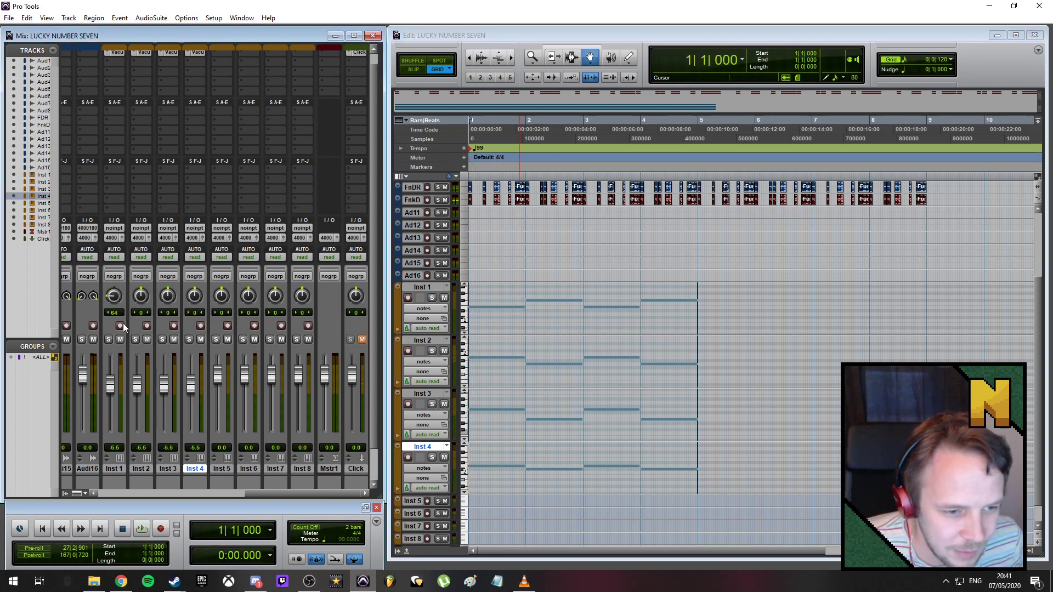
{"action": "left_click", "coordinate": [114, 296], "text": "alt"}
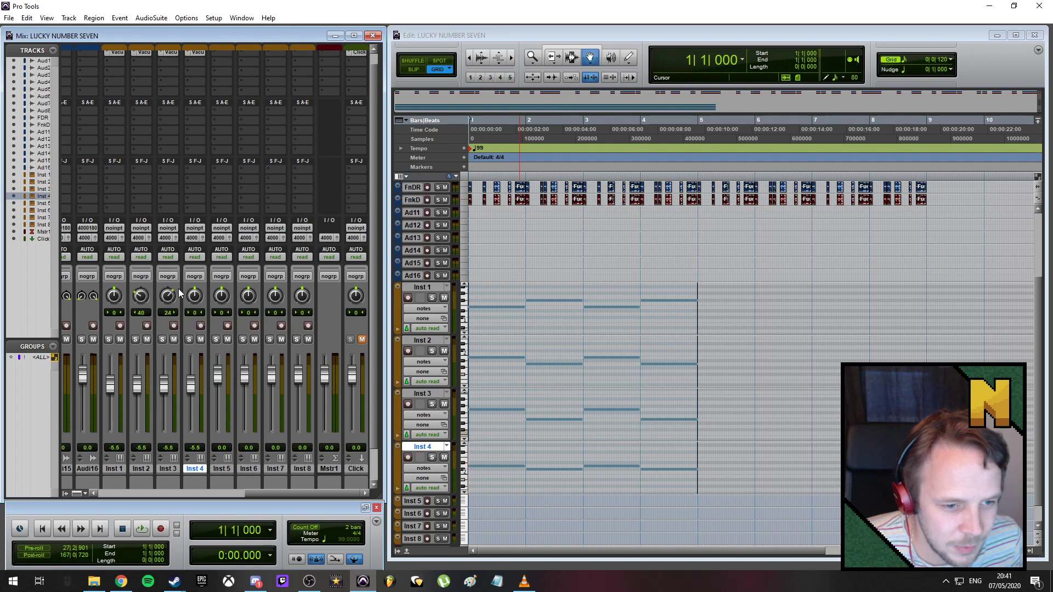
{"action": "left_click_drag", "start_coordinate": [197, 301], "coordinate": [198, 274]}
- Adjust the panning during playback to 60 left on Inst 2 and 25 right on Inst 3
{"action": "key", "text": "space"}
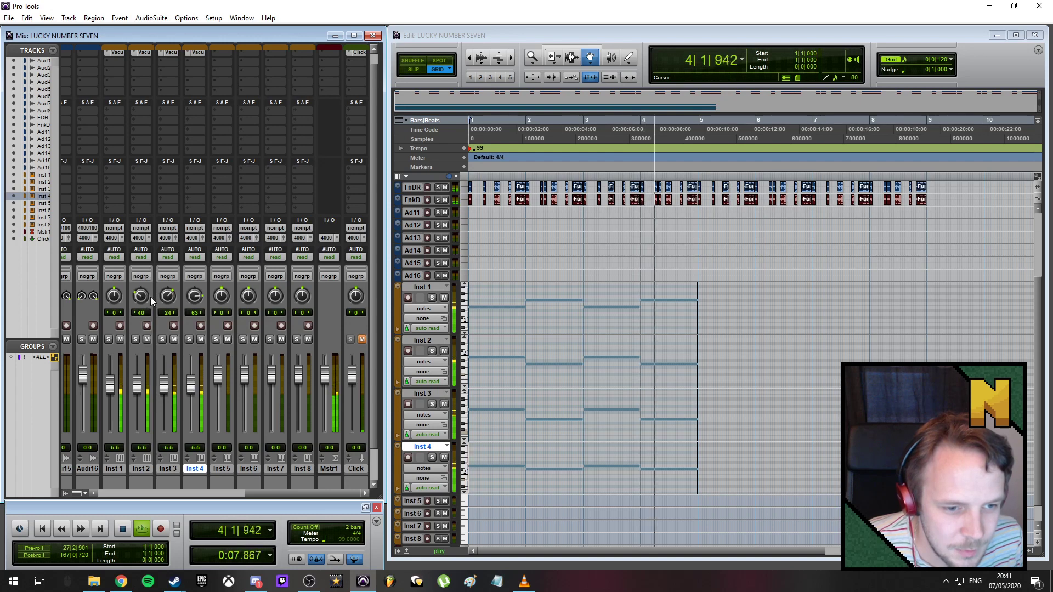
{"action": "mouse_move", "coordinate": [141, 300]}
{"action": "left_mouse_down"}
{"action": "mouse_move", "coordinate": [145, 312]}
{"action": "mouse_move", "coordinate": [166, 300]}
{"action": "mouse_move", "coordinate": [142, 298]}
{"action": "left_mouse_up"}
{"action": "key", "text": "space"}
{"action": "key", "text": "space"}
{"action": "left_click_drag", "start_coordinate": [170, 302], "coordinate": [171, 299]}
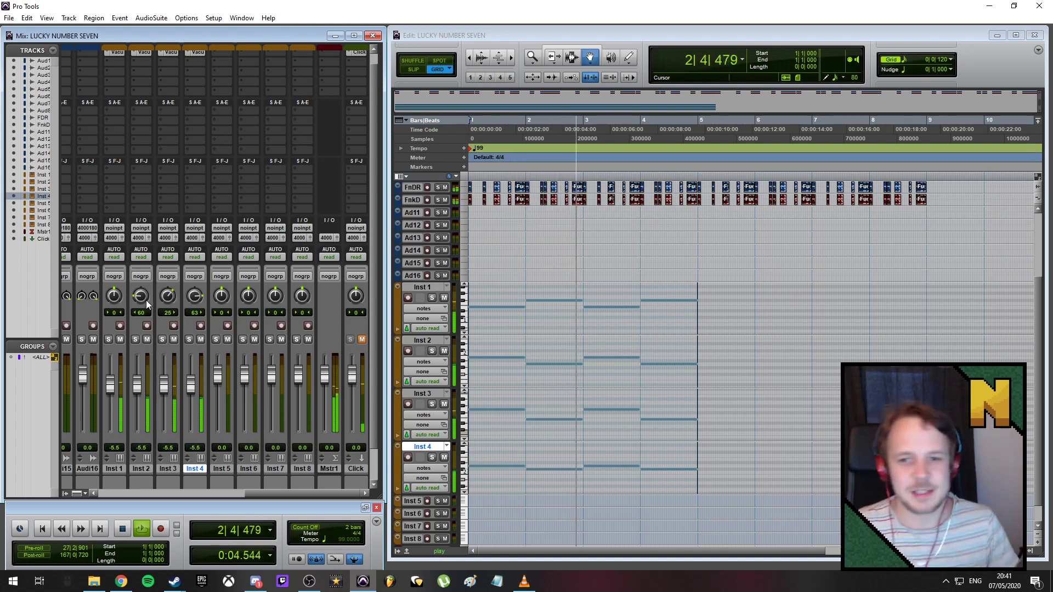
{"action": "key", "text": "space"}
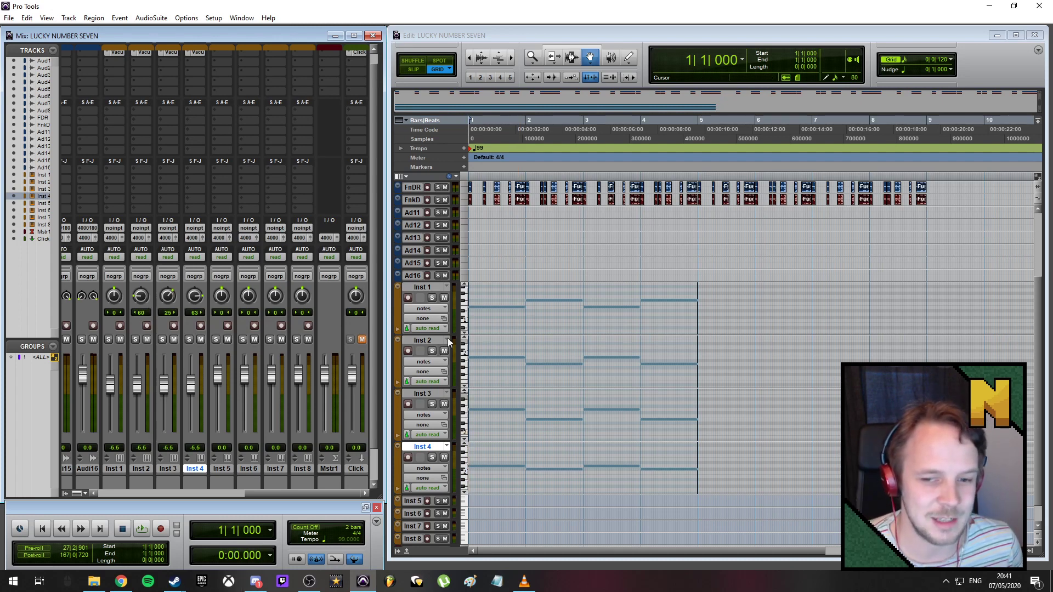
- Draw a one-bar G1 note on Inst 1 with the Pencil tool and align its start to bar 5
{"action": "scroll", "coordinate": [196, 116], "scroll_direction": "up", "scroll_amount": 1}
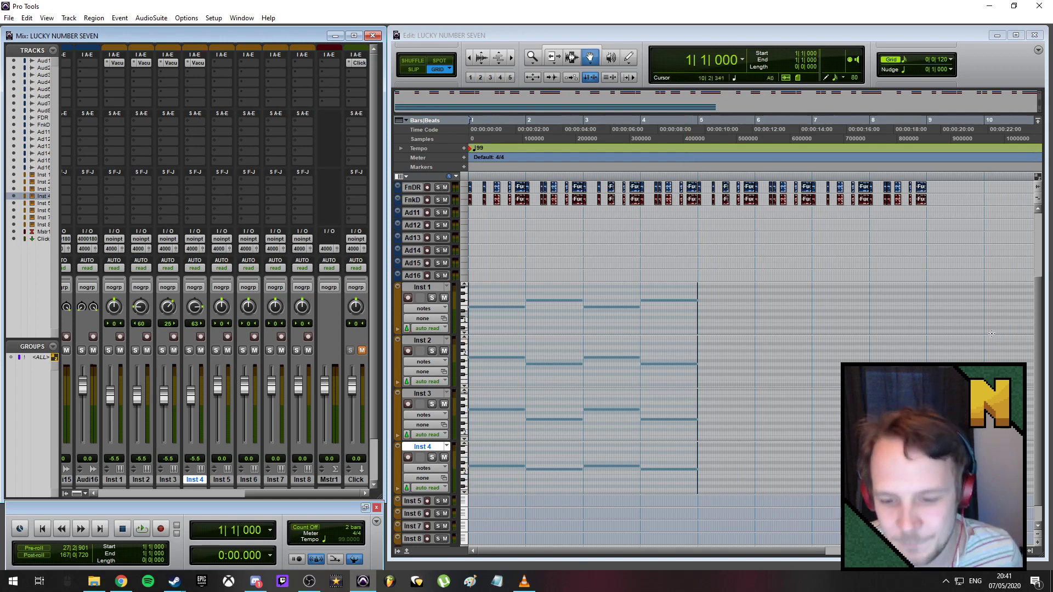
{"action": "left_click", "coordinate": [800, 549]}
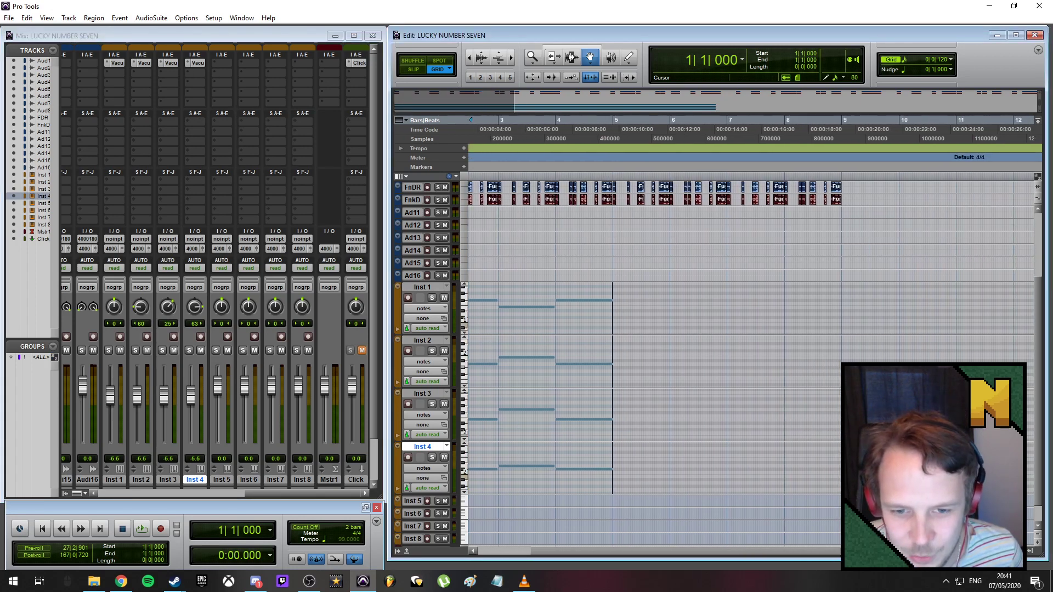
{"action": "left_click", "coordinate": [628, 59]}
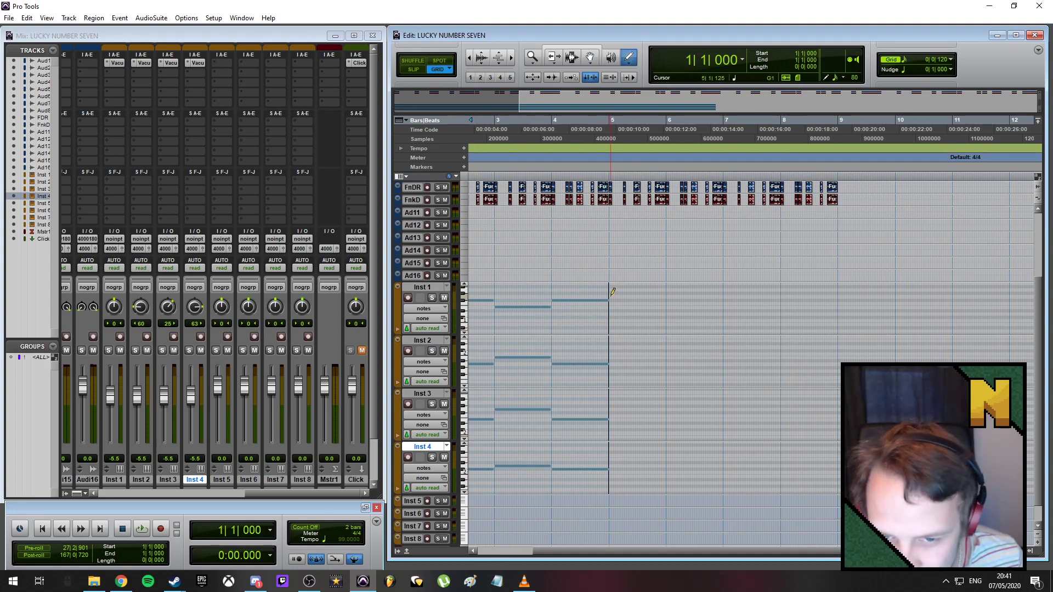
{"action": "left_click_drag", "start_coordinate": [611, 297], "coordinate": [668, 297]}
{"action": "key", "text": "t"}
{"action": "key", "text": "t"}
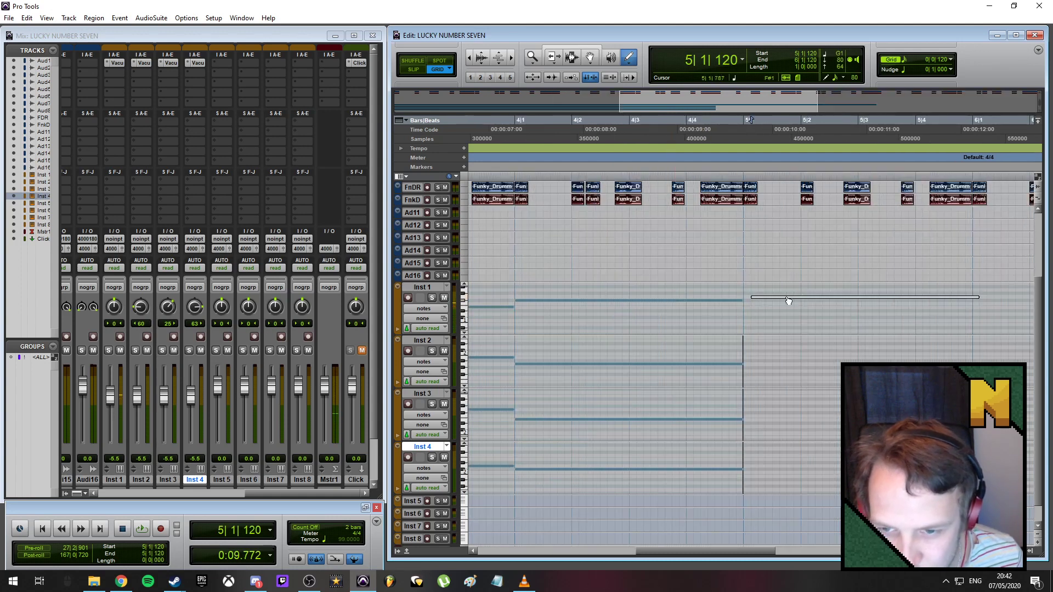
{"action": "left_click_drag", "start_coordinate": [777, 299], "coordinate": [770, 299]}
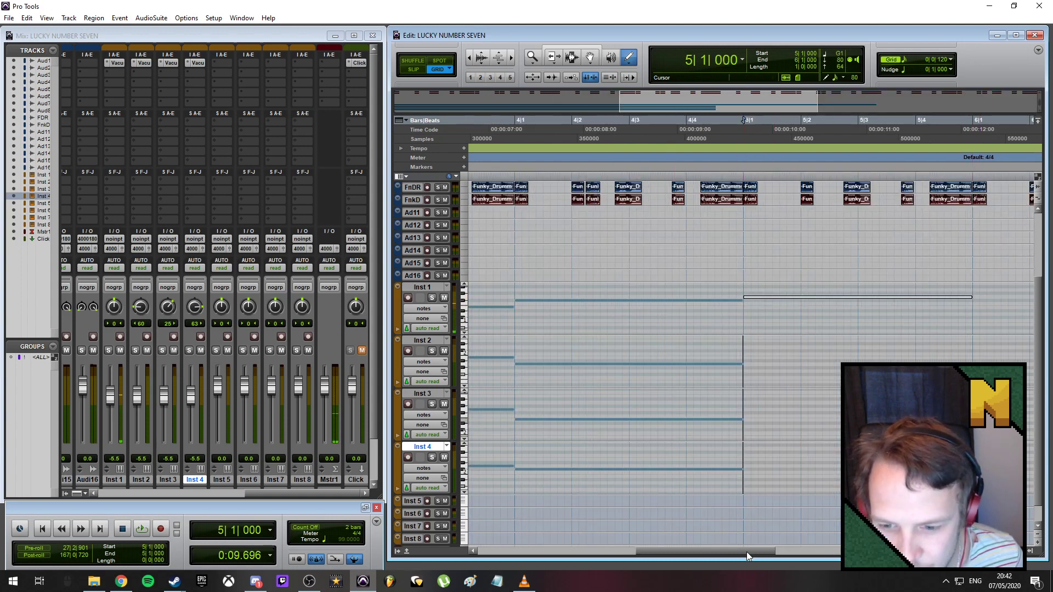
- Draw a one-bar A0 note across bar 6 on Inst 1
{"action": "left_click_drag", "start_coordinate": [747, 551], "coordinate": [817, 539]}
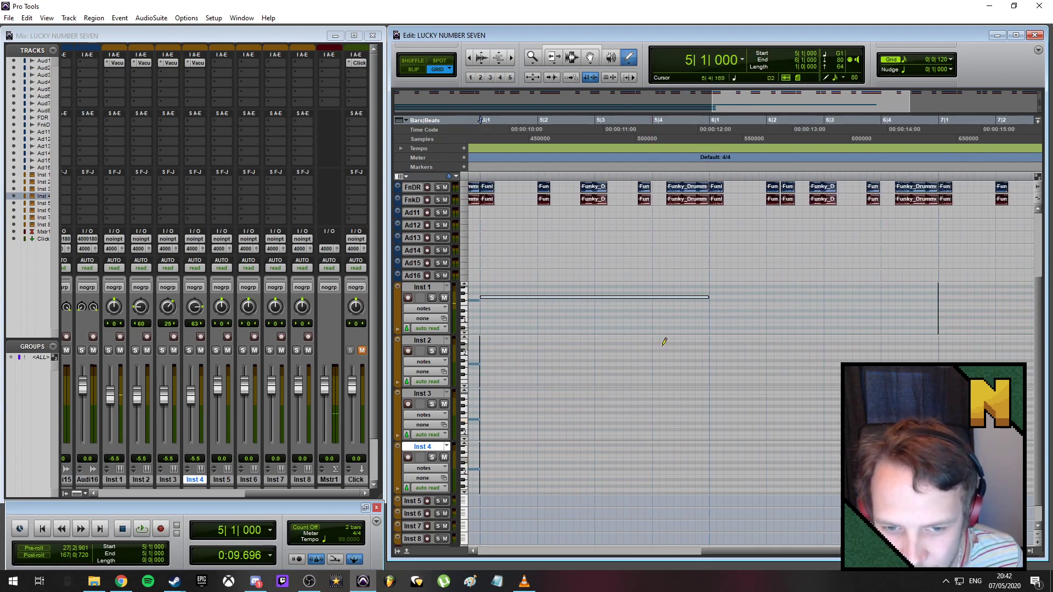
{"action": "left_click", "coordinate": [464, 334]}
{"action": "left_click", "coordinate": [464, 333]}
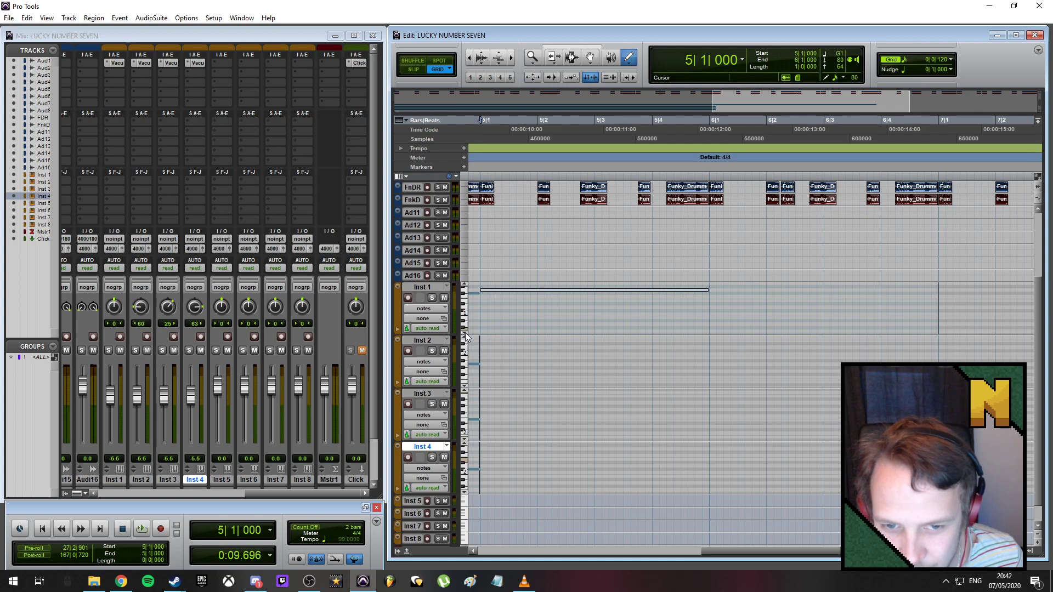
{"action": "left_click", "coordinate": [713, 321]}
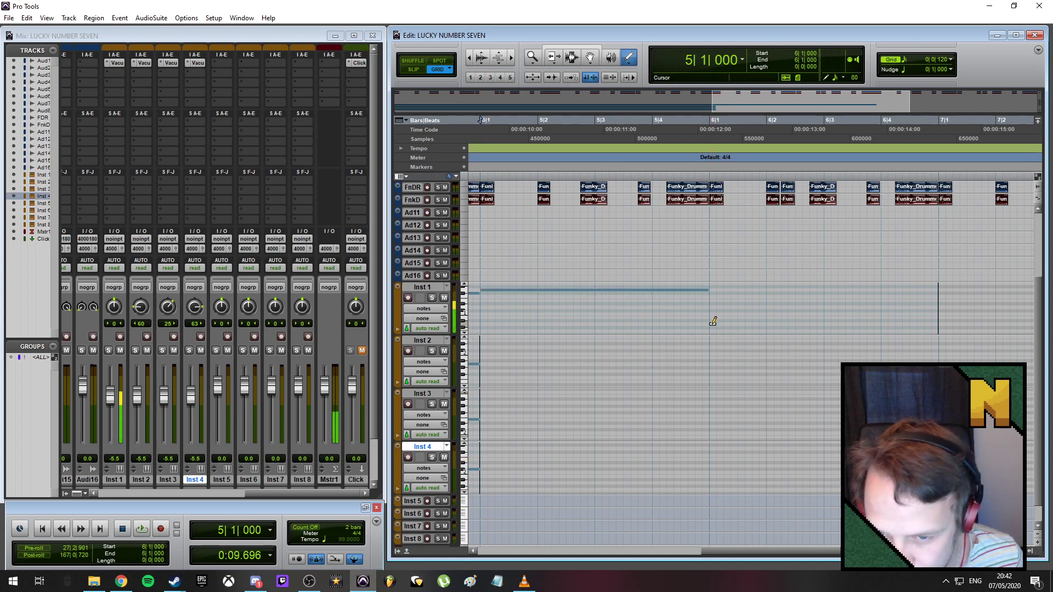
{"action": "left_click_drag", "start_coordinate": [713, 321], "coordinate": [939, 320]}
- Continue the Inst 1 part with one-bar notes, C1 in bar 7 and D1 in bar 8
{"action": "scroll", "coordinate": [940, 320], "scroll_direction": "right", "scroll_amount": 7}
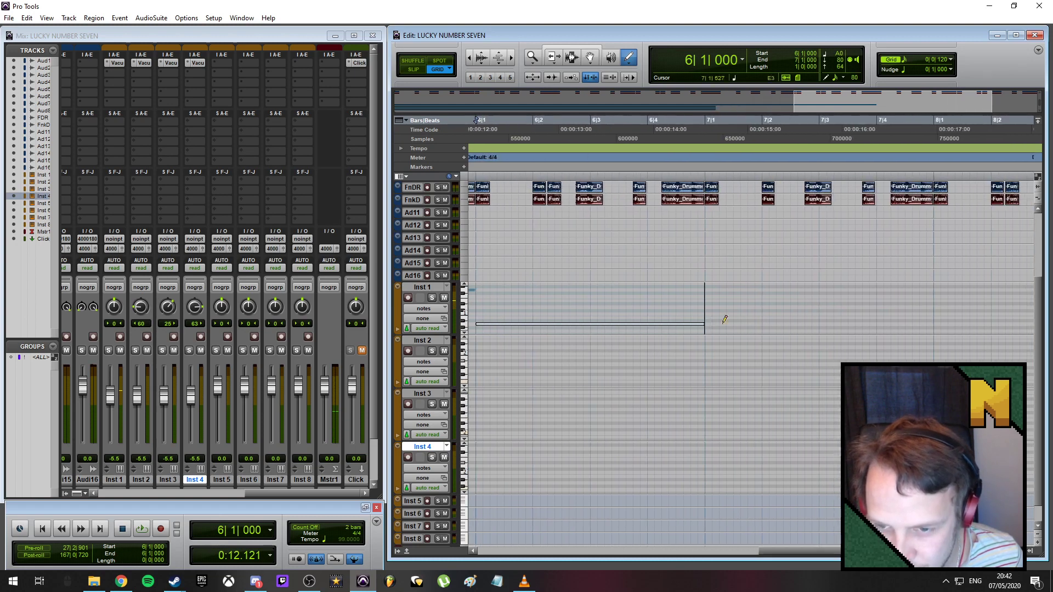
{"action": "left_click_drag", "start_coordinate": [707, 311], "coordinate": [939, 310]}
{"action": "scroll", "coordinate": [939, 310], "scroll_direction": "right", "scroll_amount": 7}
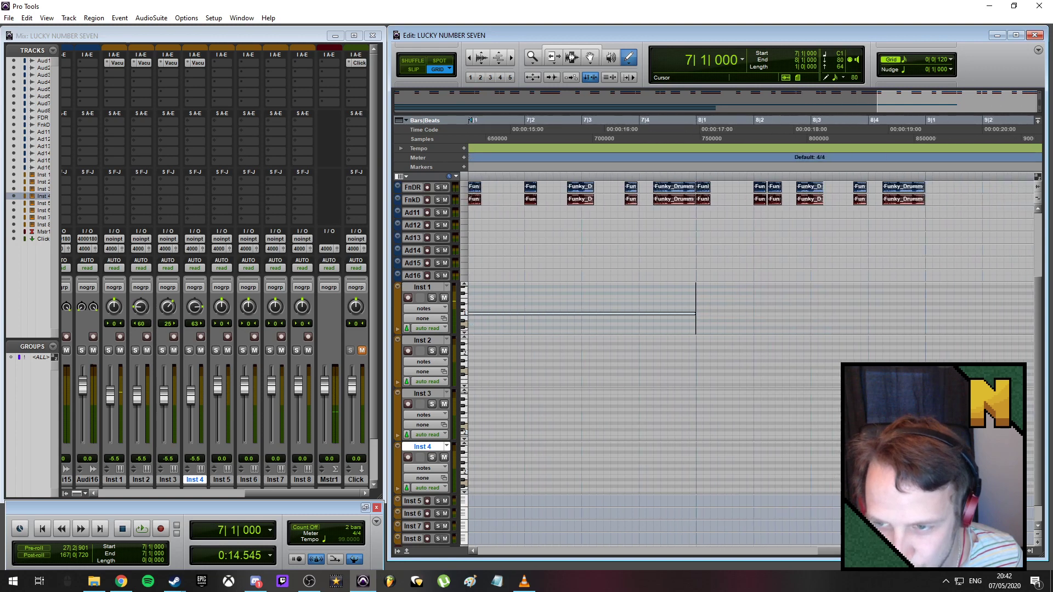
{"action": "scroll", "coordinate": [738, 332], "scroll_direction": "right", "scroll_amount": 1}
{"action": "left_click_drag", "start_coordinate": [679, 304], "coordinate": [908, 301]}
{"action": "key", "text": "ctrl+["}
{"action": "key", "text": "ctrl+["}
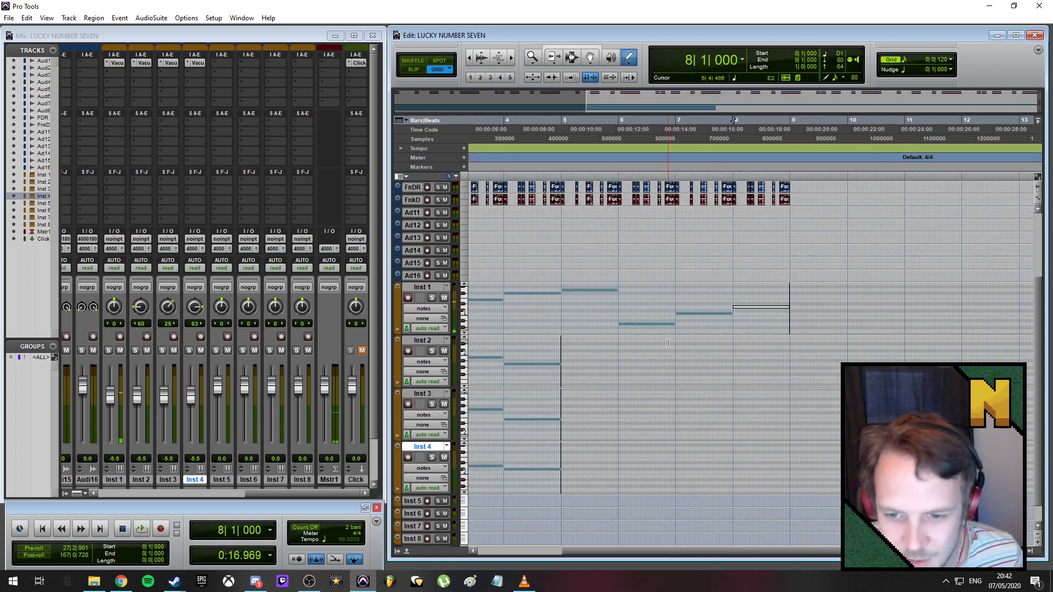
- Draw one-bar notes across bar 5 on the other synths: B1 on Inst 2, F#2 on Inst 3 and D2 on Inst 4
{"action": "left_click_drag", "start_coordinate": [718, 552], "coordinate": [647, 549]}
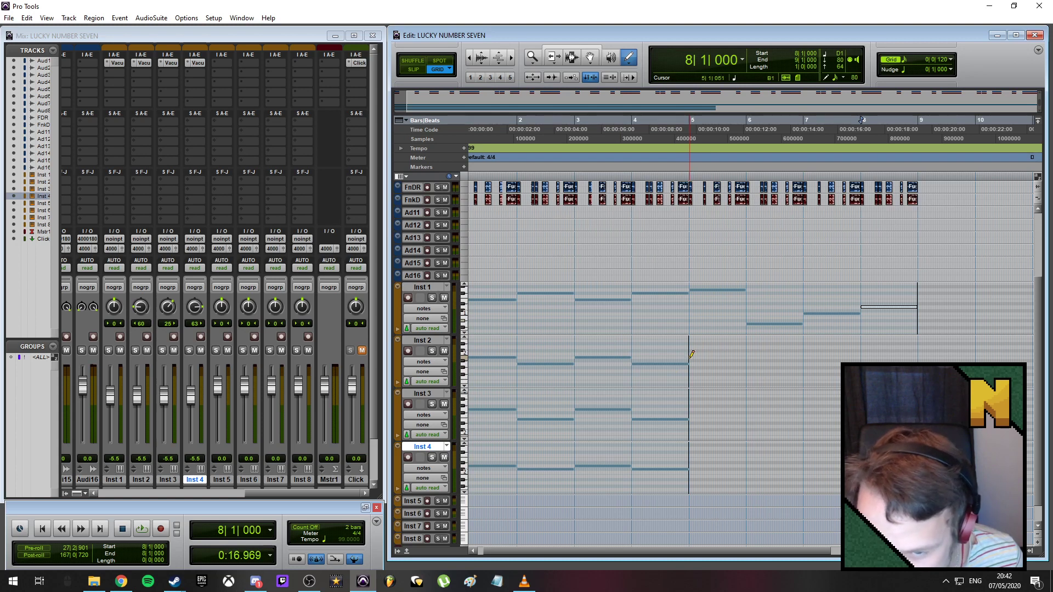
{"action": "left_click_drag", "start_coordinate": [690, 356], "coordinate": [746, 356]}
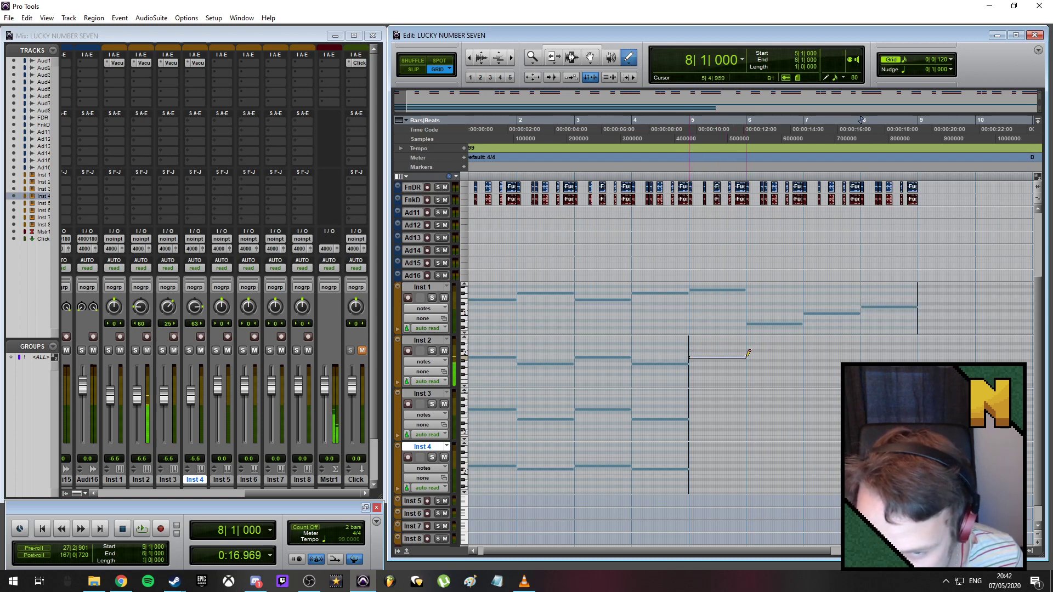
{"action": "key", "text": "ctrl+]"}
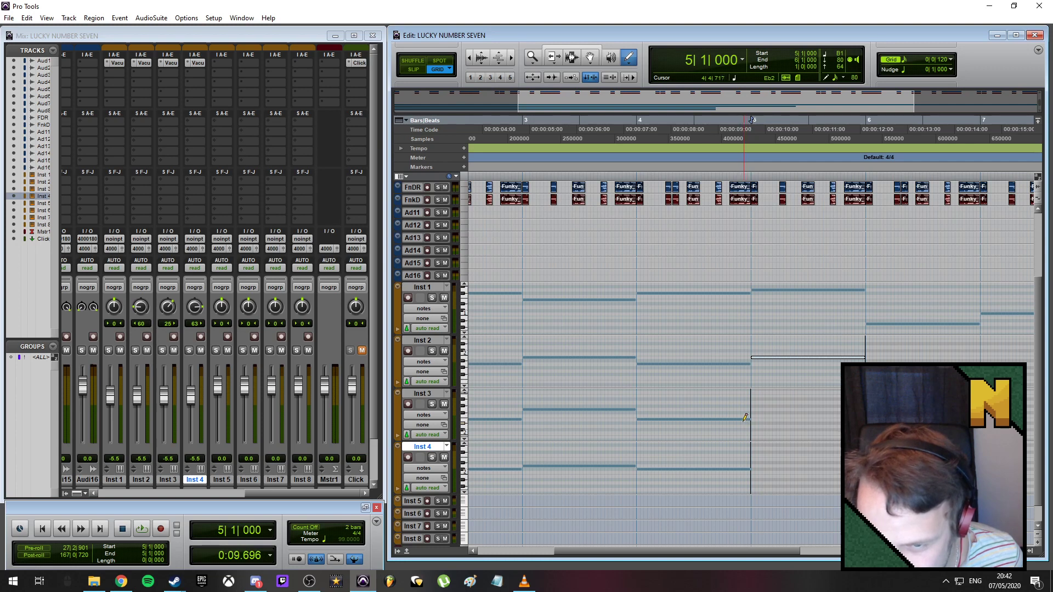
{"action": "left_click_drag", "start_coordinate": [751, 409], "coordinate": [866, 413]}
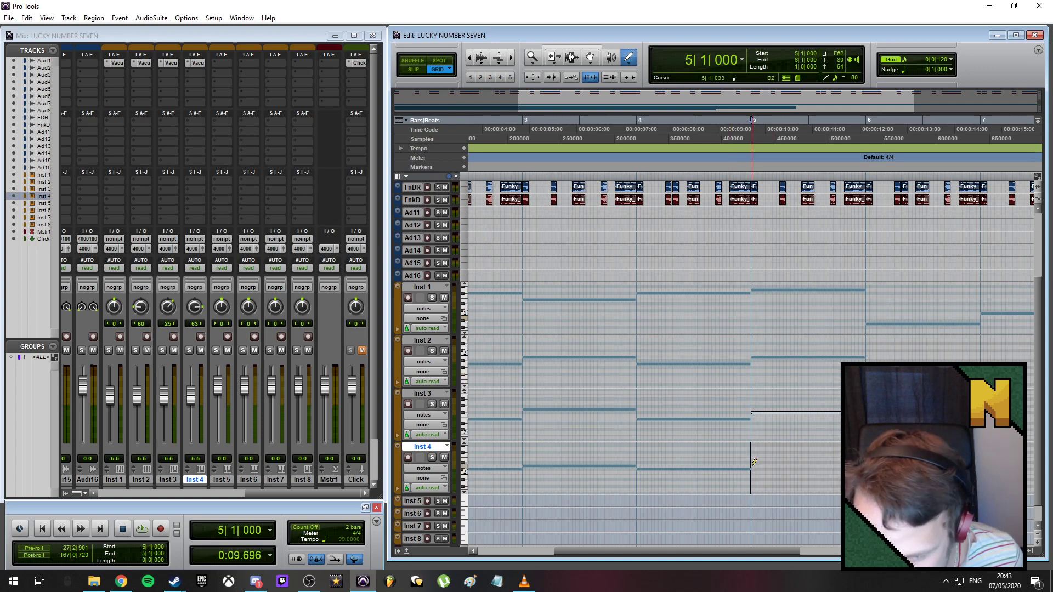
{"action": "left_click_drag", "start_coordinate": [754, 463], "coordinate": [866, 466]}
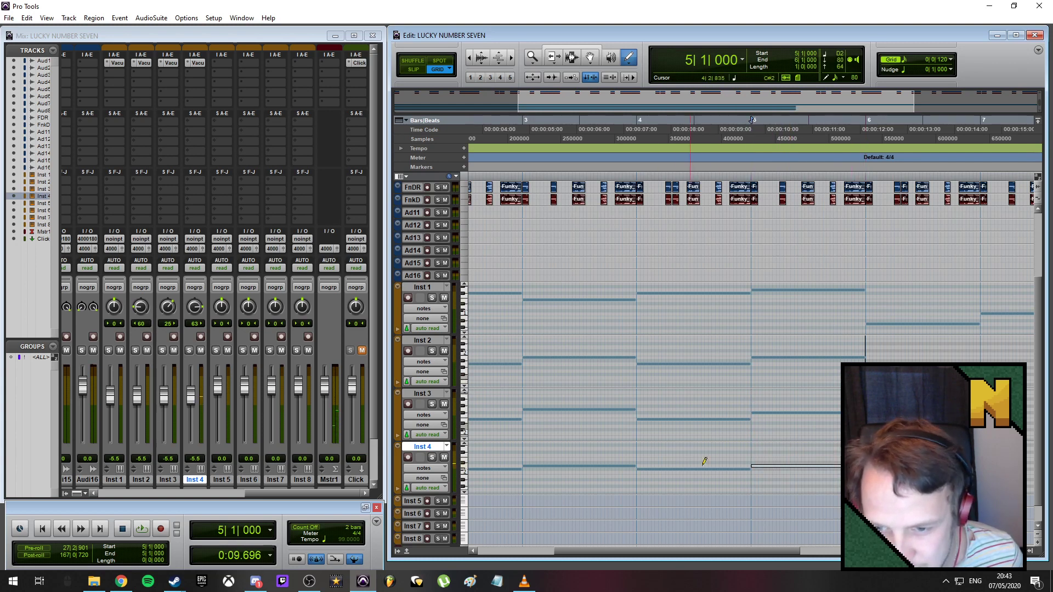
- Play the arrangement from the beginning through the new bar 5 chord
{"action": "left_click", "coordinate": [630, 119]}
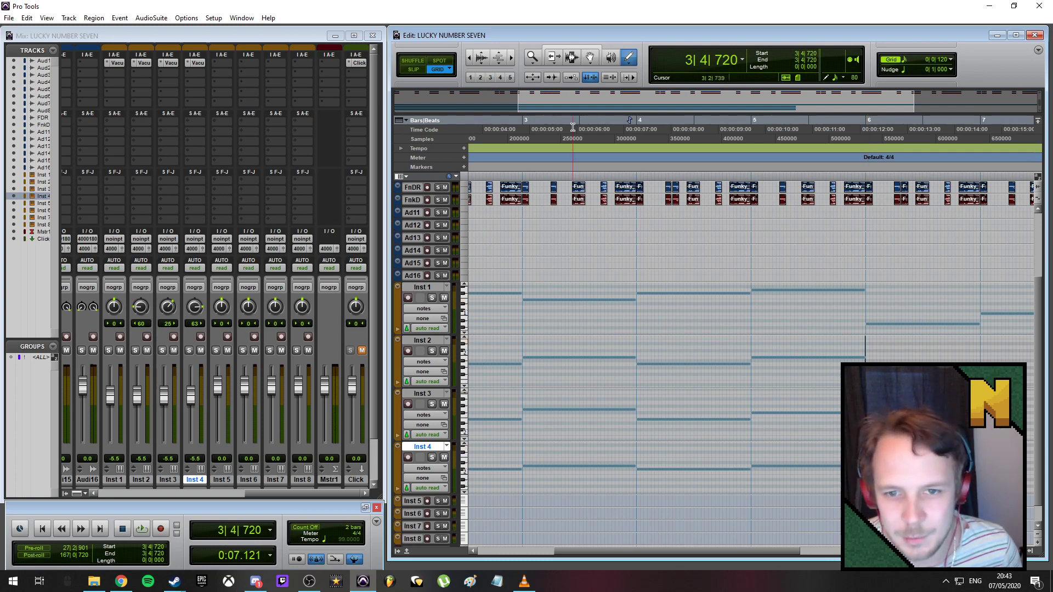
{"action": "left_click", "coordinate": [519, 120]}
{"action": "key", "text": "Return"}
{"action": "key", "text": "space"}
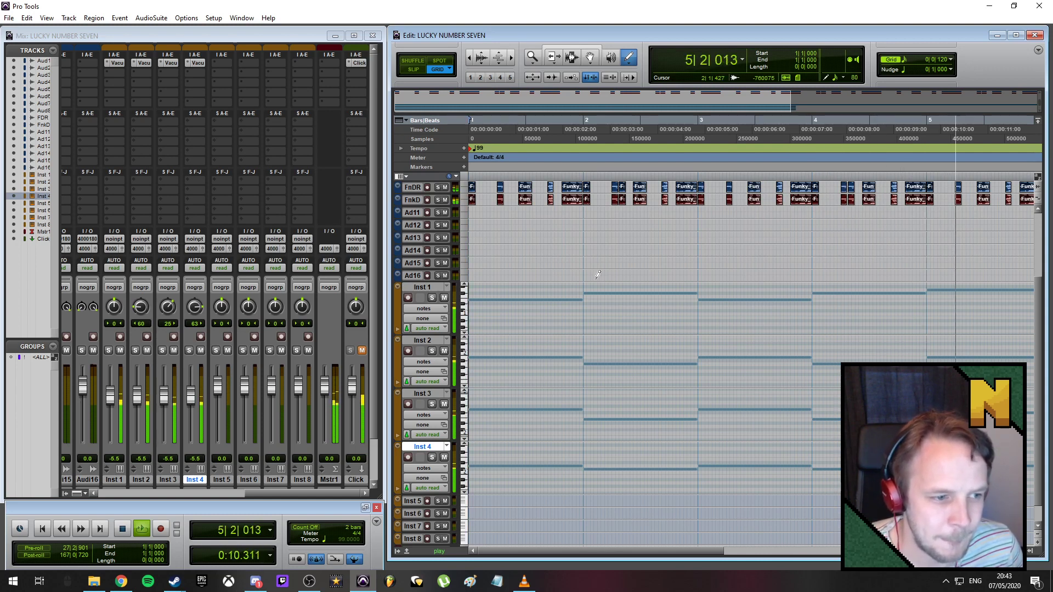
- Replay the arrangement from the beginning to judge the bar 5 chord against the first four bars
{"action": "key", "text": "ctrl+bracketleft"}
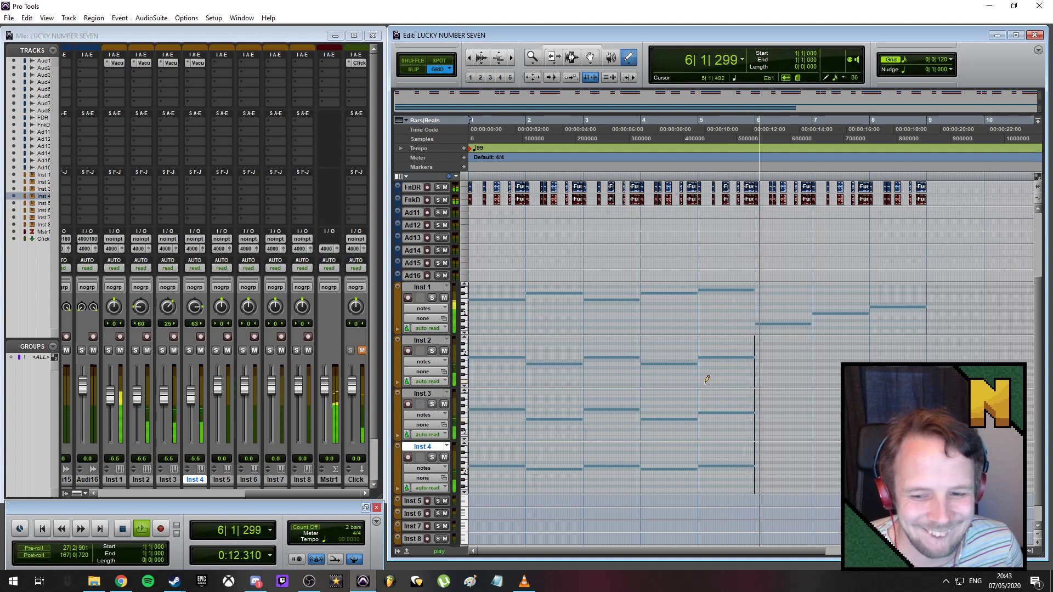
{"action": "key", "text": "space"}
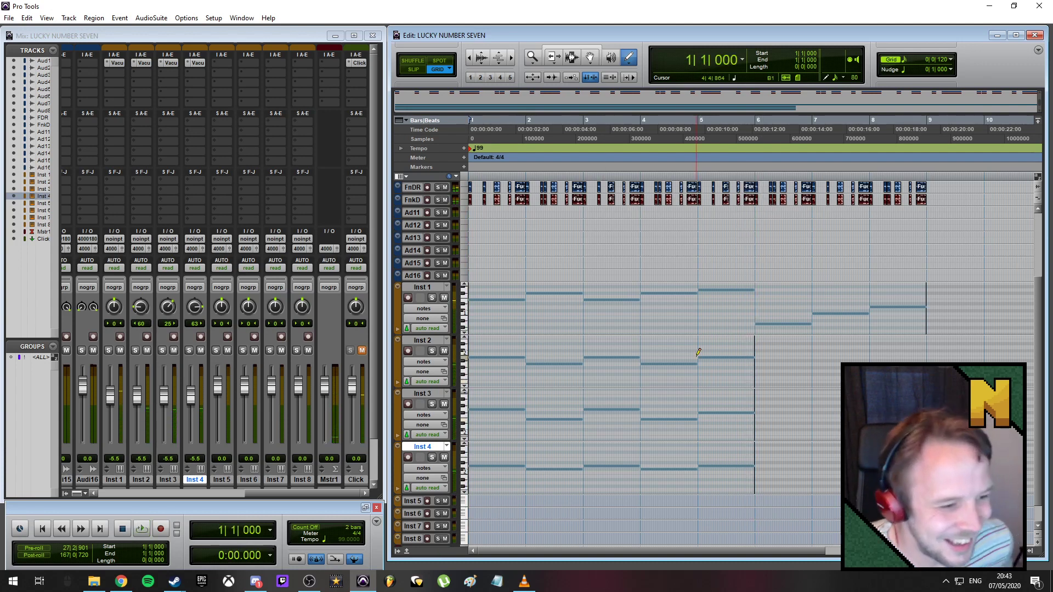
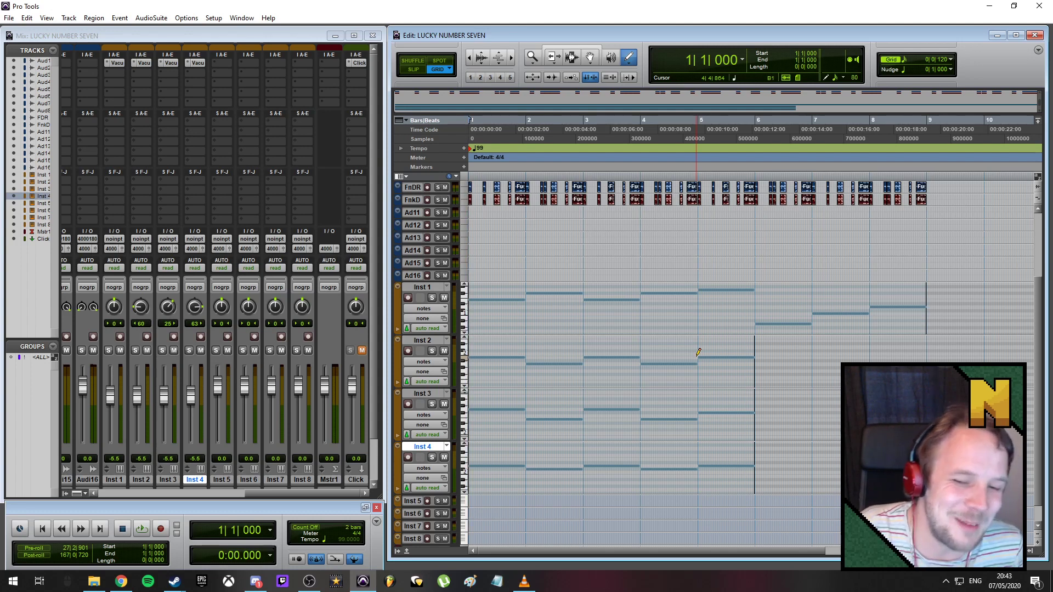
{"action": "key", "text": "space"}
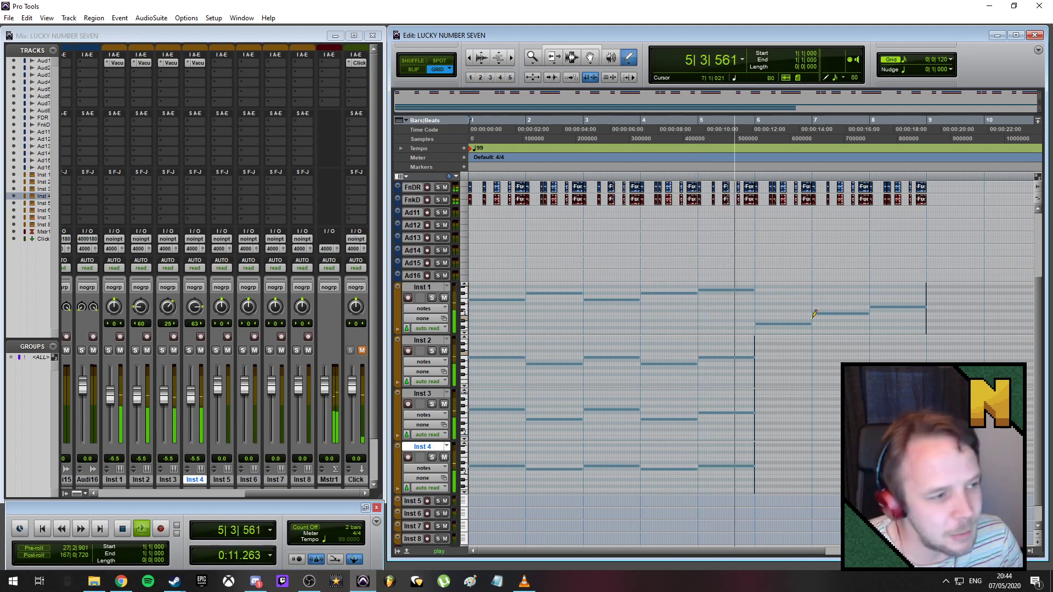
{"action": "key", "text": "space"}
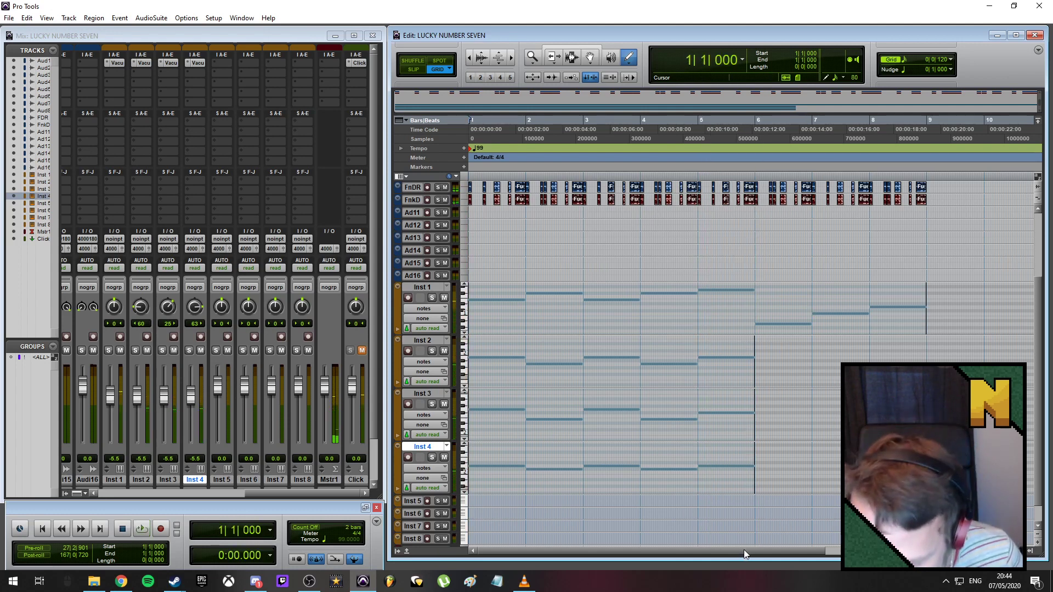
{"action": "left_click_drag", "start_coordinate": [744, 549], "coordinate": [768, 548]}
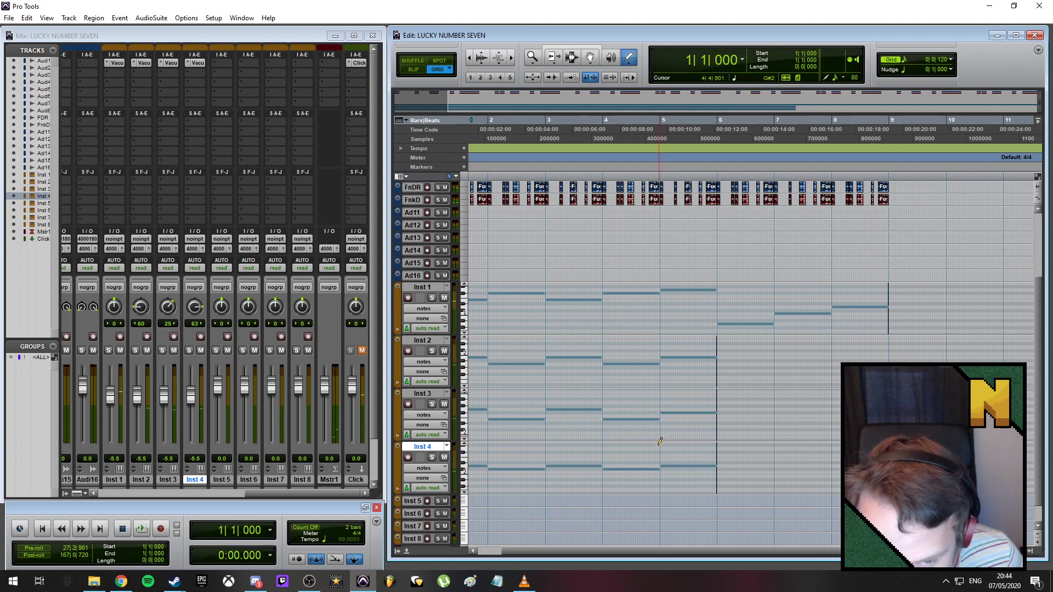
{"action": "left_click", "coordinate": [675, 360]}
{"action": "left_click_drag", "start_coordinate": [674, 363], "coordinate": [676, 378]}
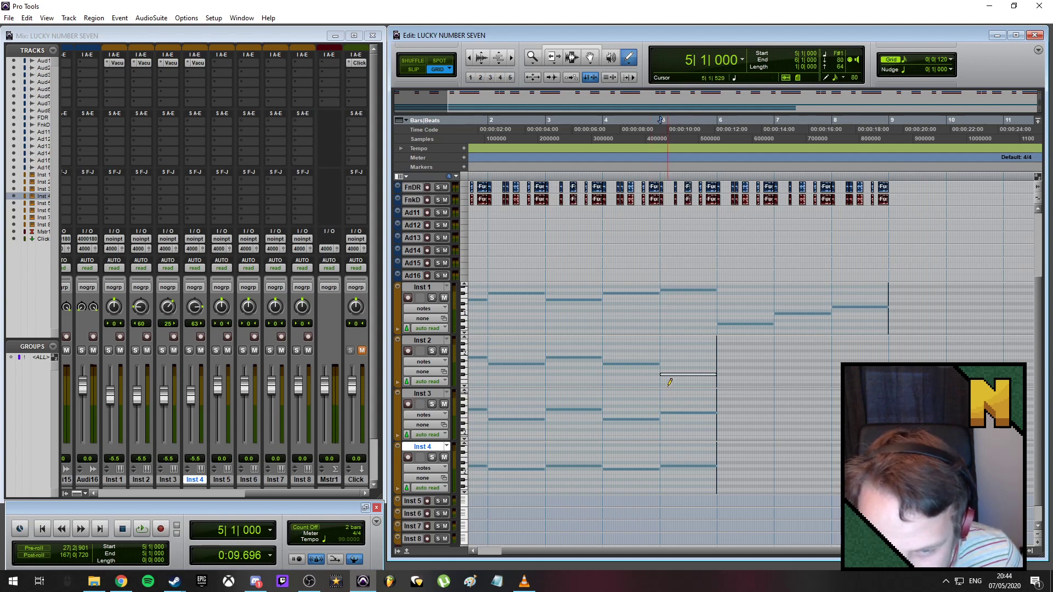
{"action": "left_click_drag", "start_coordinate": [672, 376], "coordinate": [671, 359]}
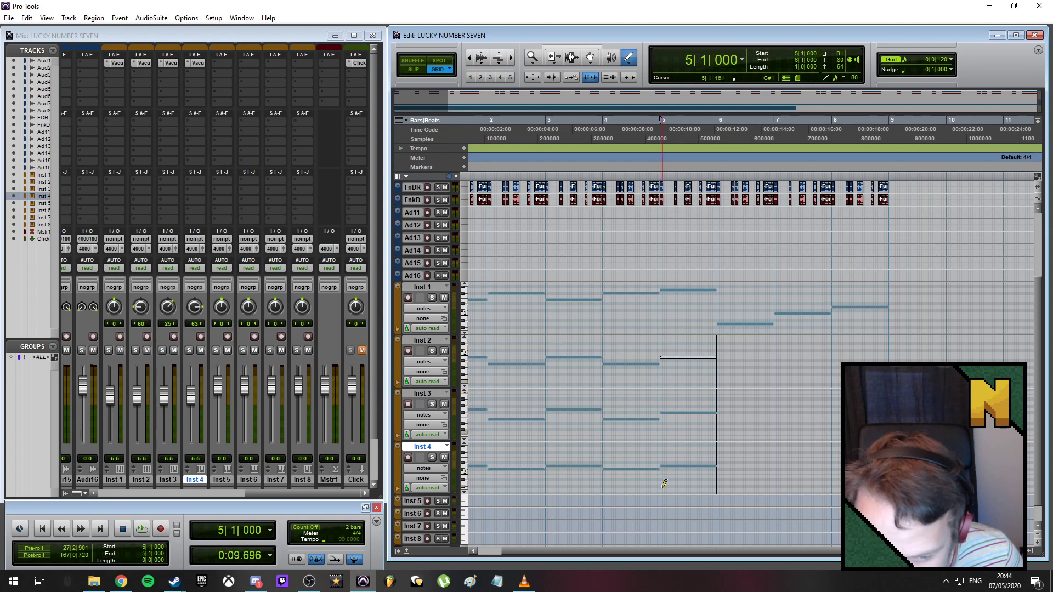
- Revoice the bar 5 chord with B1 on Inst 4 and D2 on Inst 2, and play it from late in bar 3
{"action": "left_click_drag", "start_coordinate": [670, 471], "coordinate": [672, 479]}
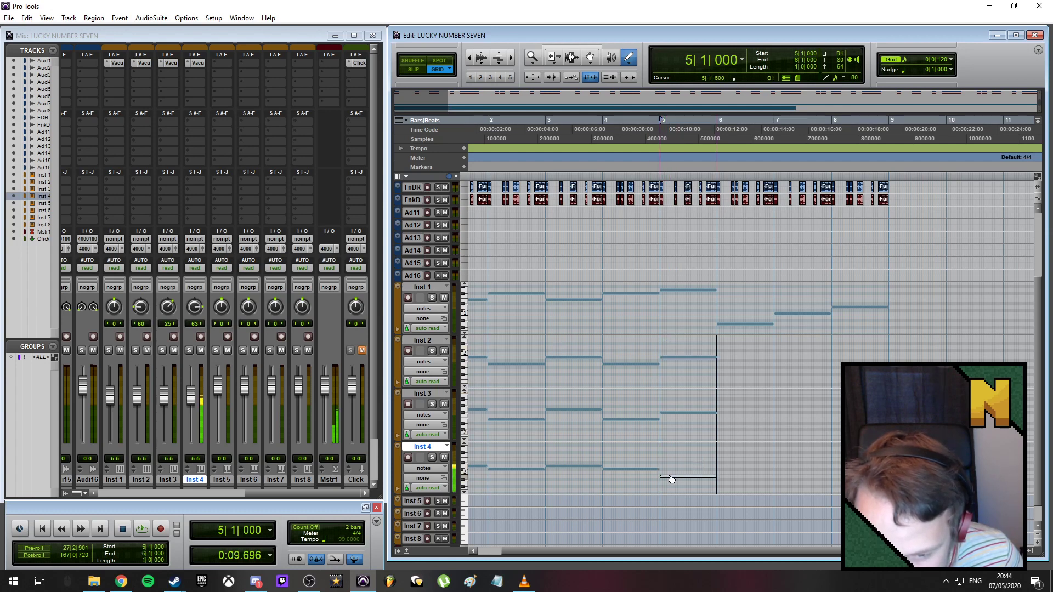
{"action": "left_click_drag", "start_coordinate": [670, 361], "coordinate": [670, 353]}
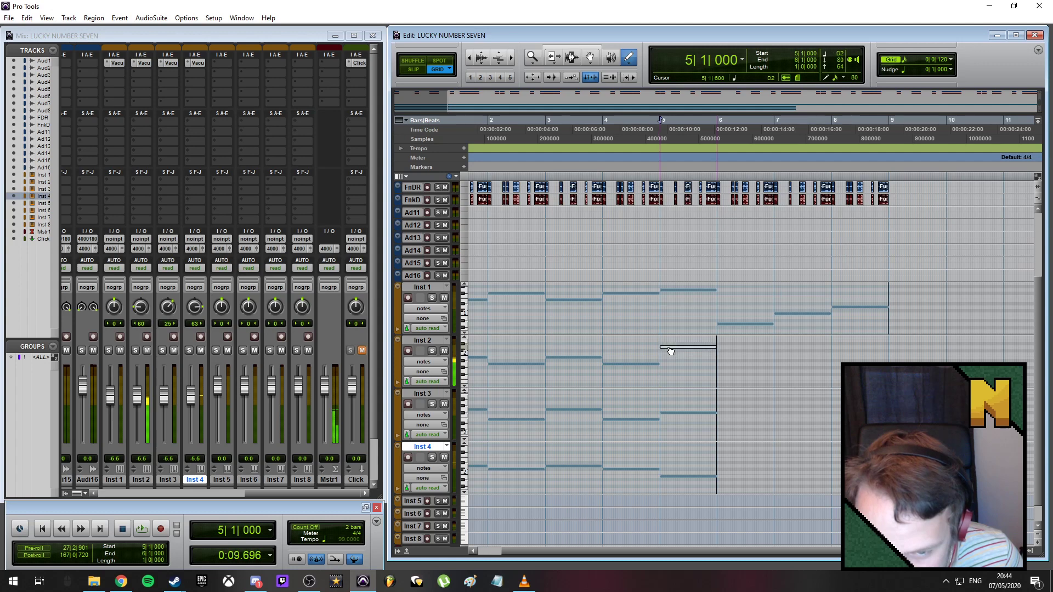
{"action": "left_click", "coordinate": [597, 121]}
{"action": "key", "text": "space"}
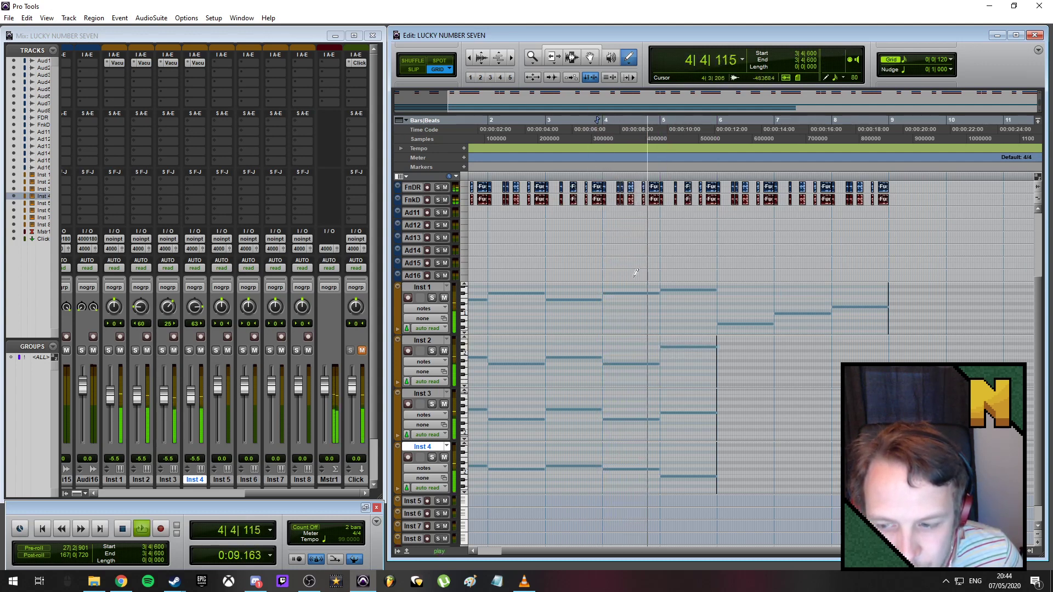
{"action": "key", "text": "space"}
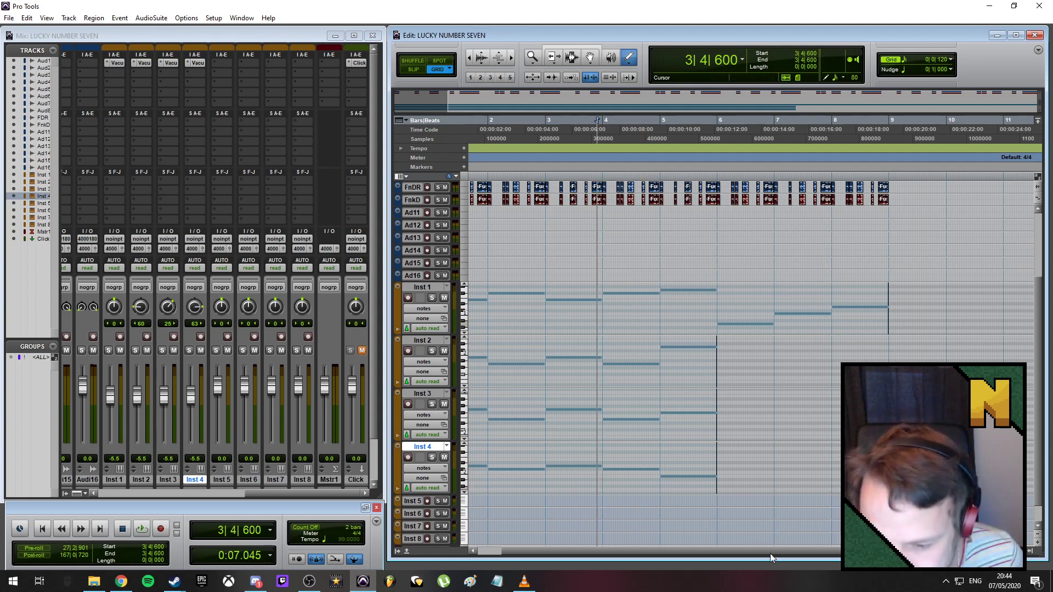
- Play from the start of bar 5 into bar 6 to hear how the revoiced chord leads on
{"action": "scroll", "coordinate": [785, 549], "scroll_direction": "right", "scroll_amount": 2}
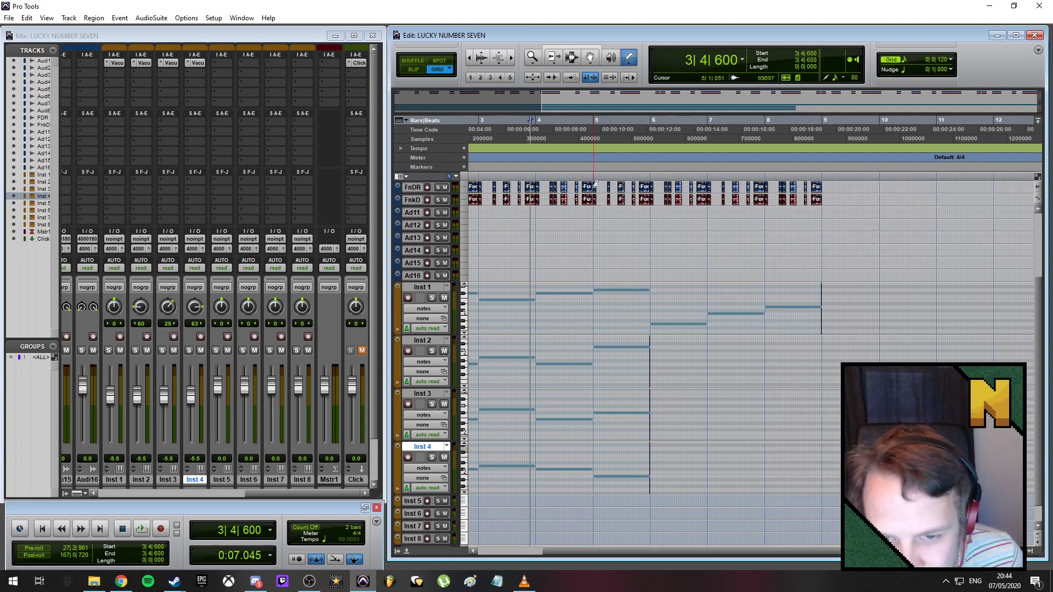
{"action": "left_click", "coordinate": [621, 290]}
{"action": "key", "text": "space"}
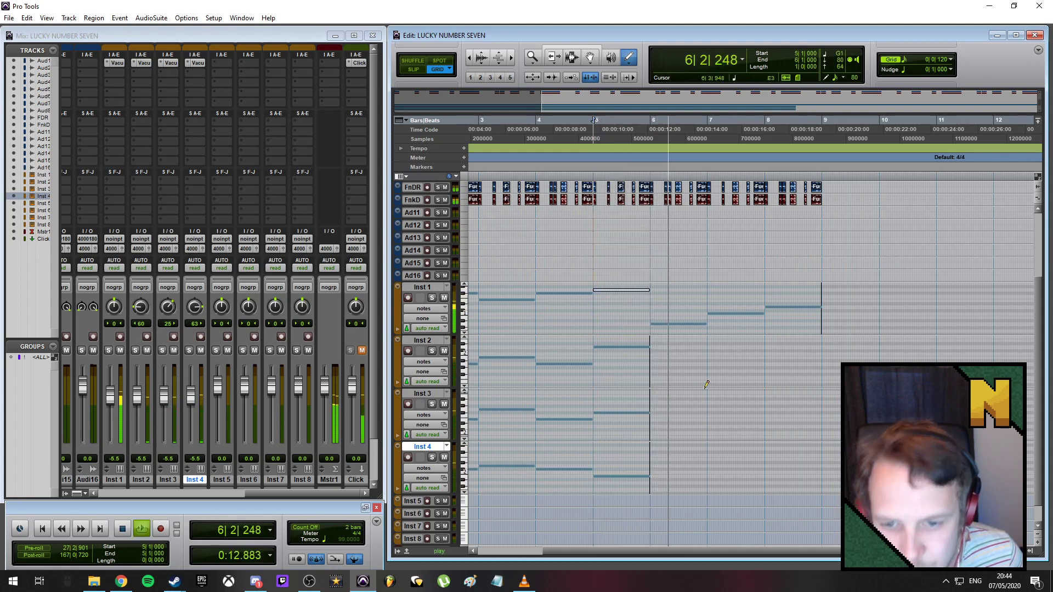
{"action": "key", "text": "space"}
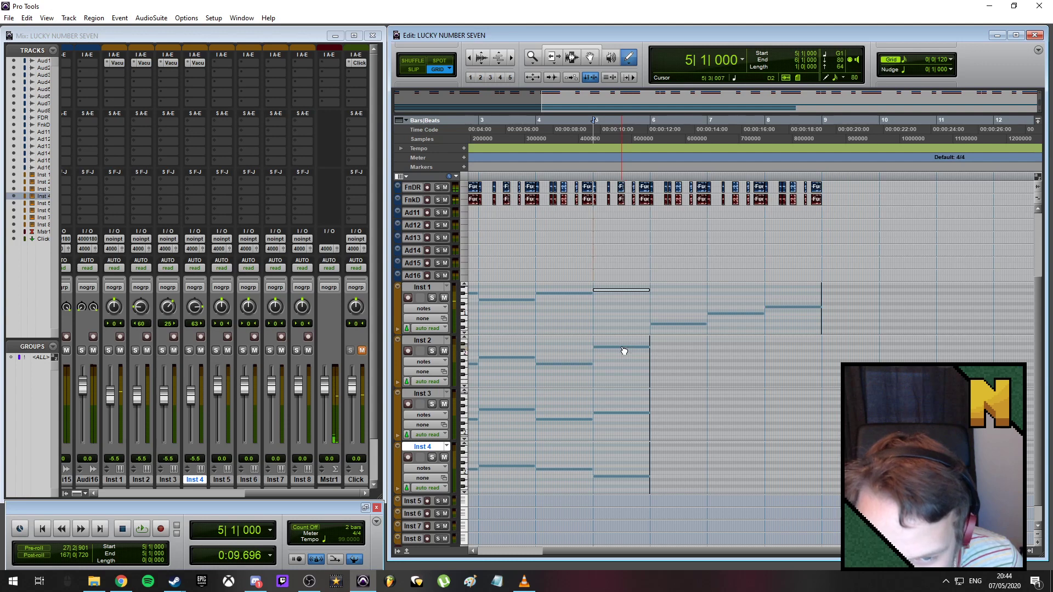
- Draw one-bar notes across bar 6 on the upper synths: C2 on Inst 2, G2 on Inst 3 and B1 on Inst 4
{"action": "left_click", "coordinate": [653, 353]}
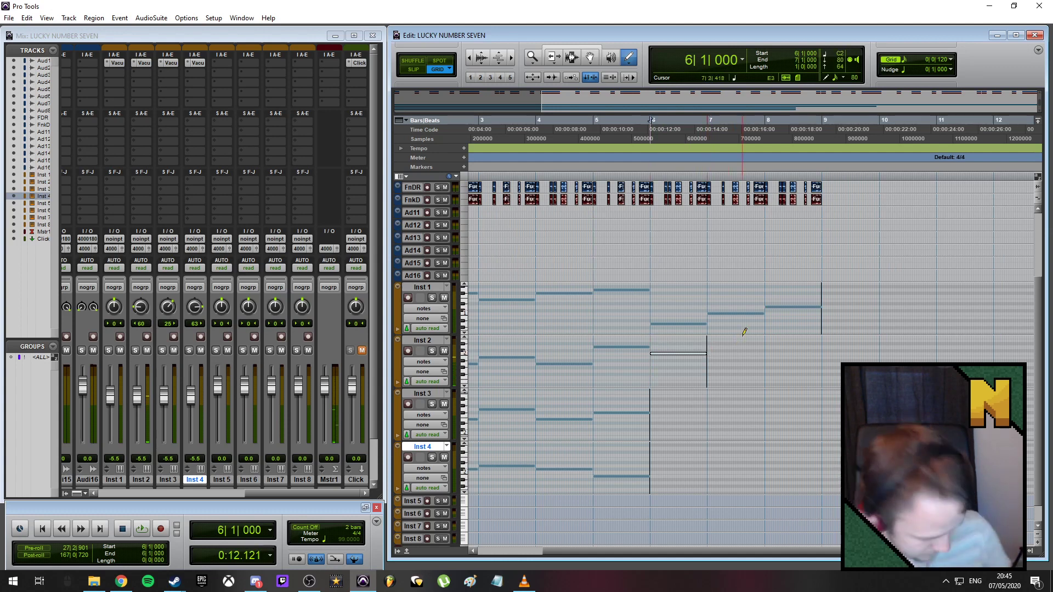
{"action": "key", "text": "ctrl+]"}
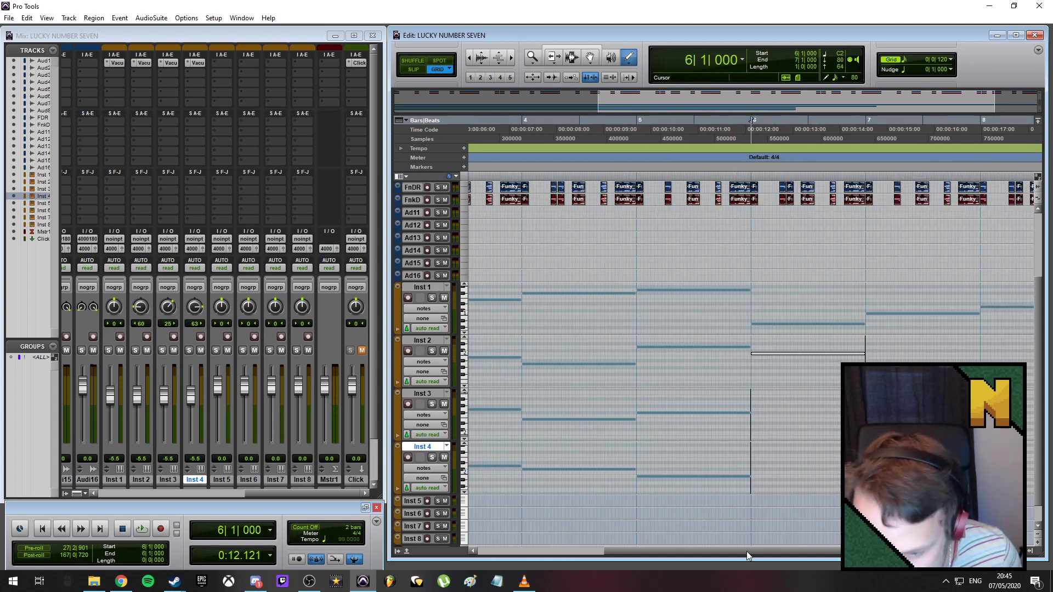
{"action": "scroll", "coordinate": [745, 551], "scroll_direction": "right", "scroll_amount": 3}
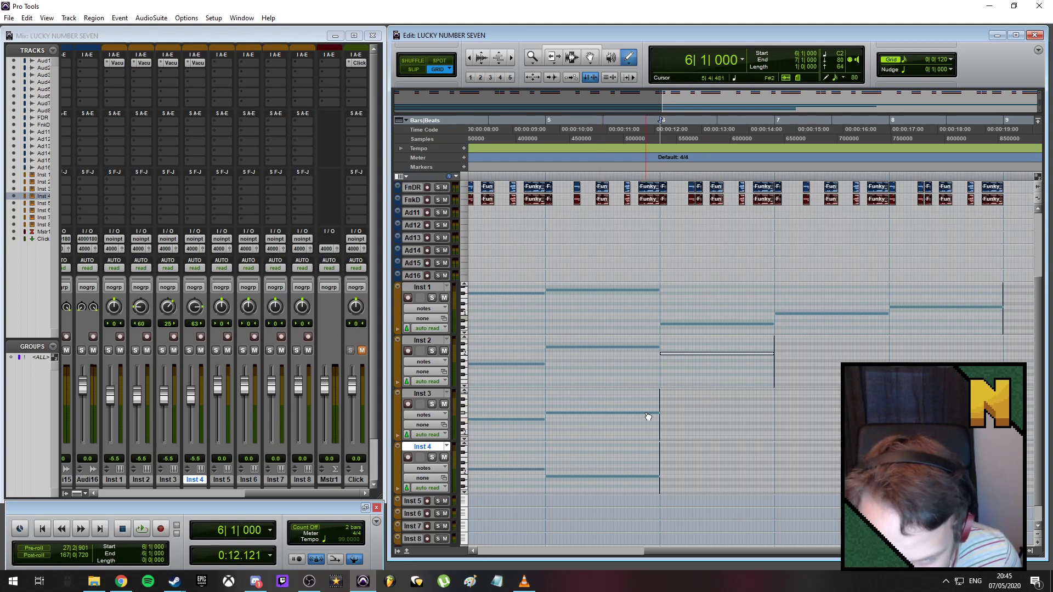
{"action": "left_click_drag", "start_coordinate": [662, 409], "coordinate": [776, 409]}
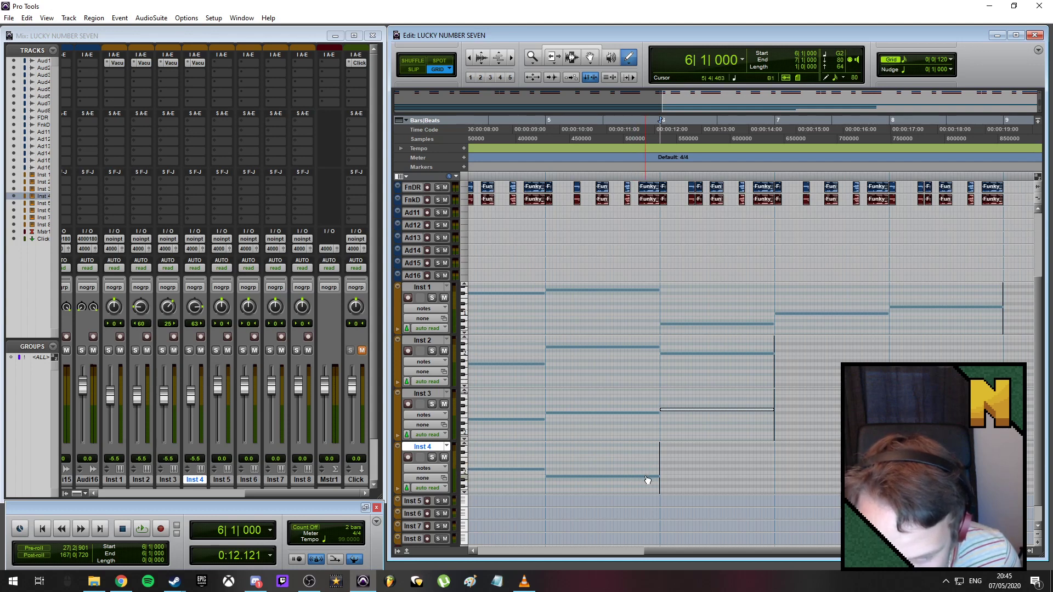
{"action": "left_click_drag", "start_coordinate": [664, 472], "coordinate": [778, 473]}
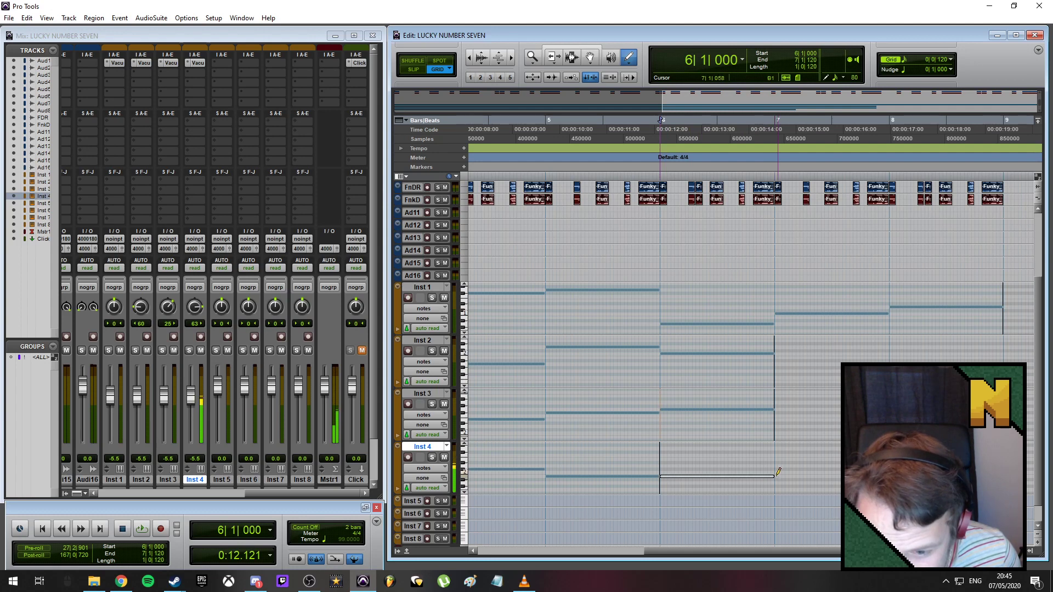
- Play from the end of bar 4 into the new bar 6 chord
{"action": "left_click", "coordinate": [540, 123]}
{"action": "key", "text": "space"}
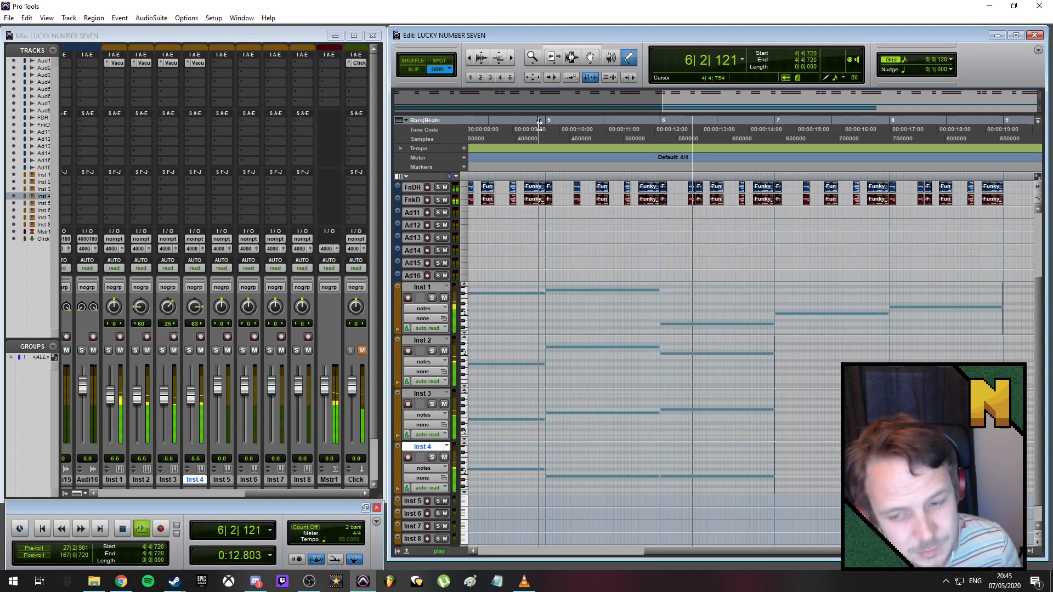
{"action": "key", "text": "space"}
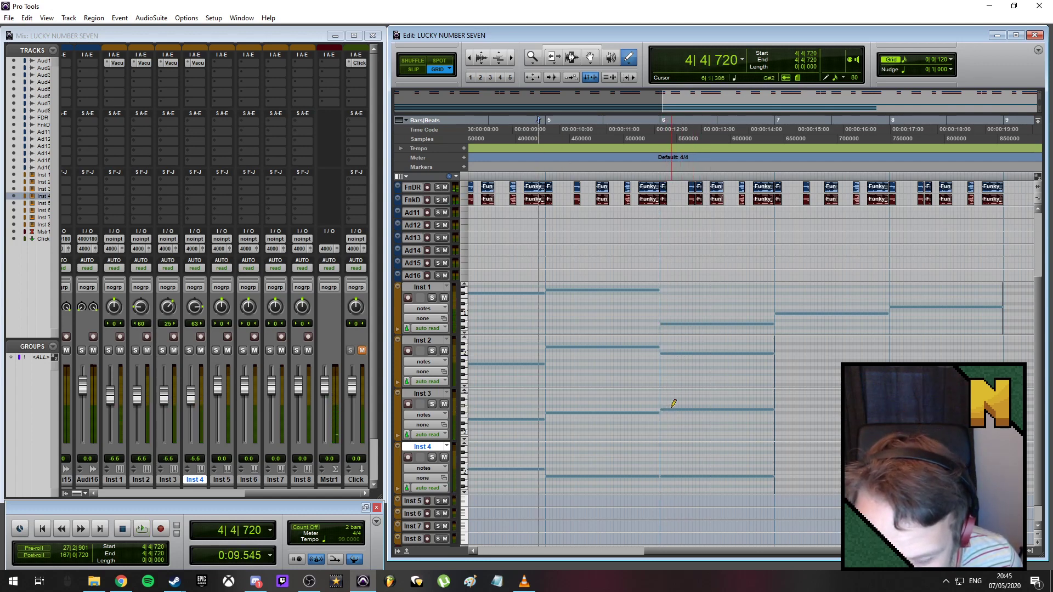
- Try the bar 6 note on Inst 3 at E2 and audition it from the end of bar 4
{"action": "left_click_drag", "start_coordinate": [676, 411], "coordinate": [675, 424]}
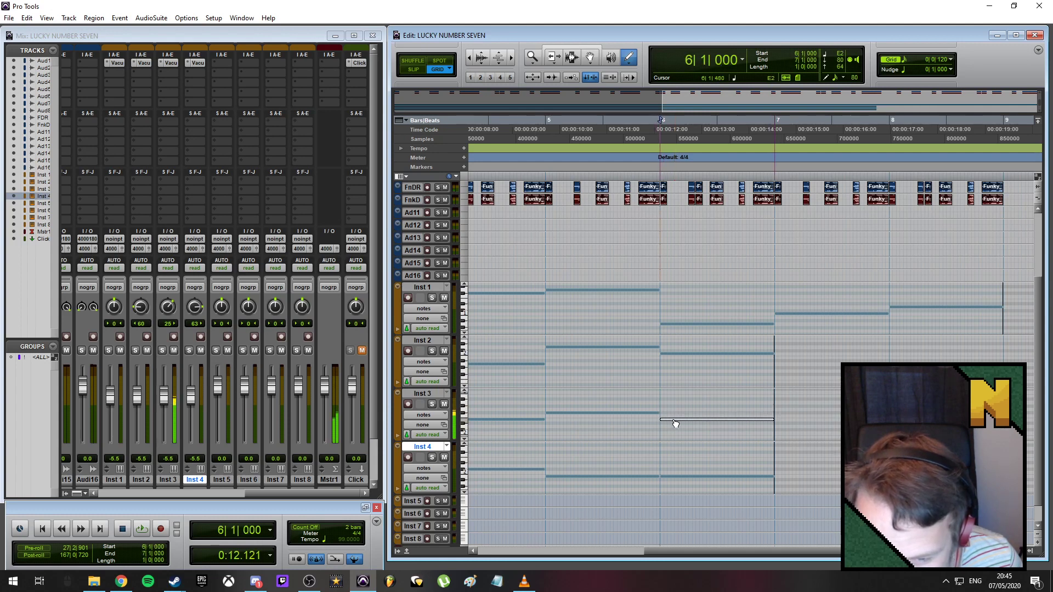
{"action": "left_click", "coordinate": [537, 118]}
{"action": "key", "text": "space"}
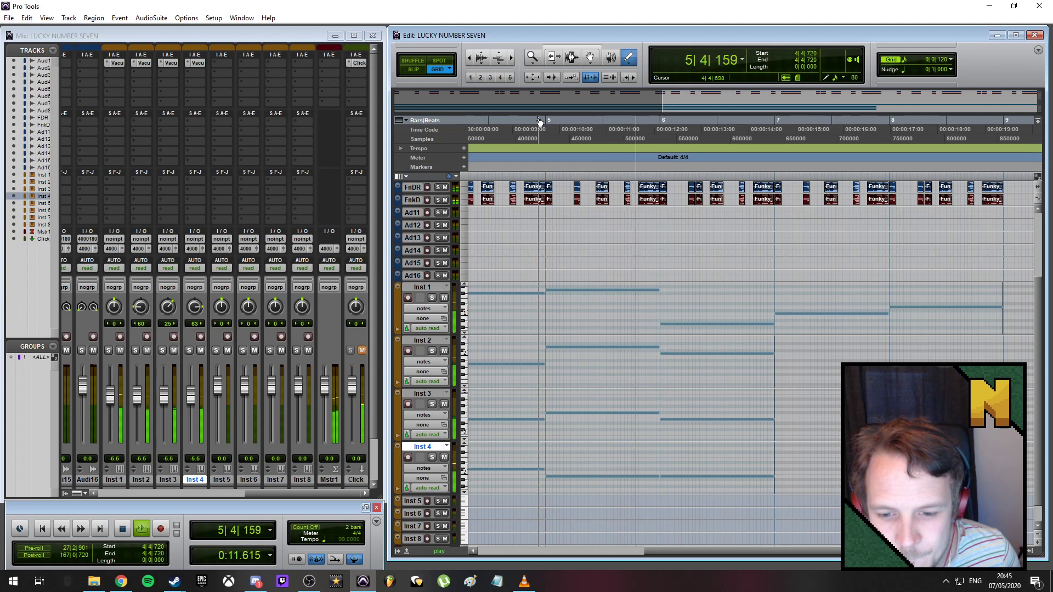
{"action": "key", "text": "space"}
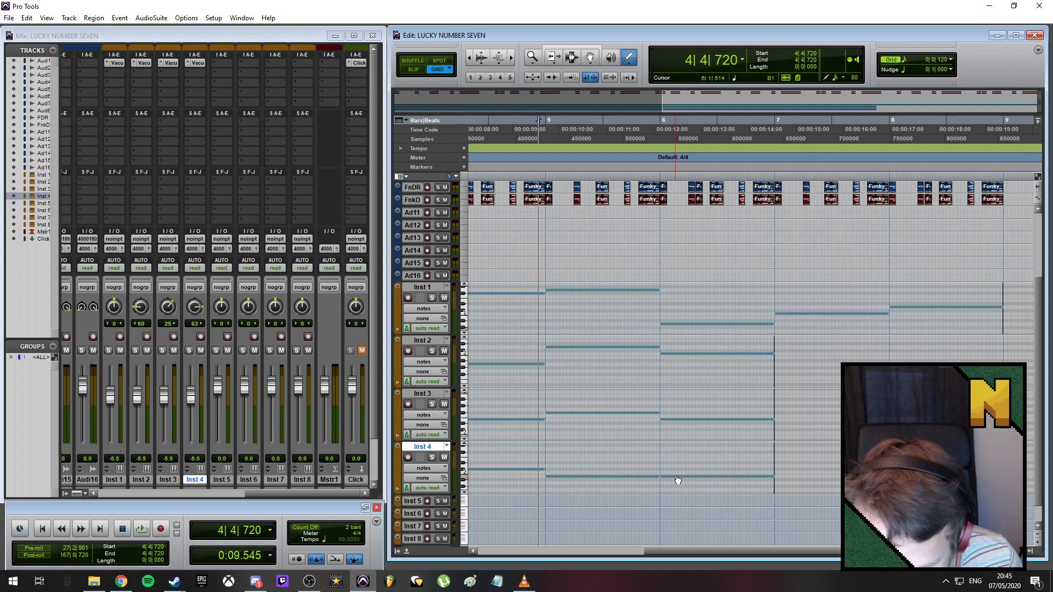
- Move the bar 6 notes to E2 on Inst 4 and G2 on Inst 3, and audition the chord from late in bar 4
{"action": "left_click_drag", "start_coordinate": [678, 480], "coordinate": [678, 463]}
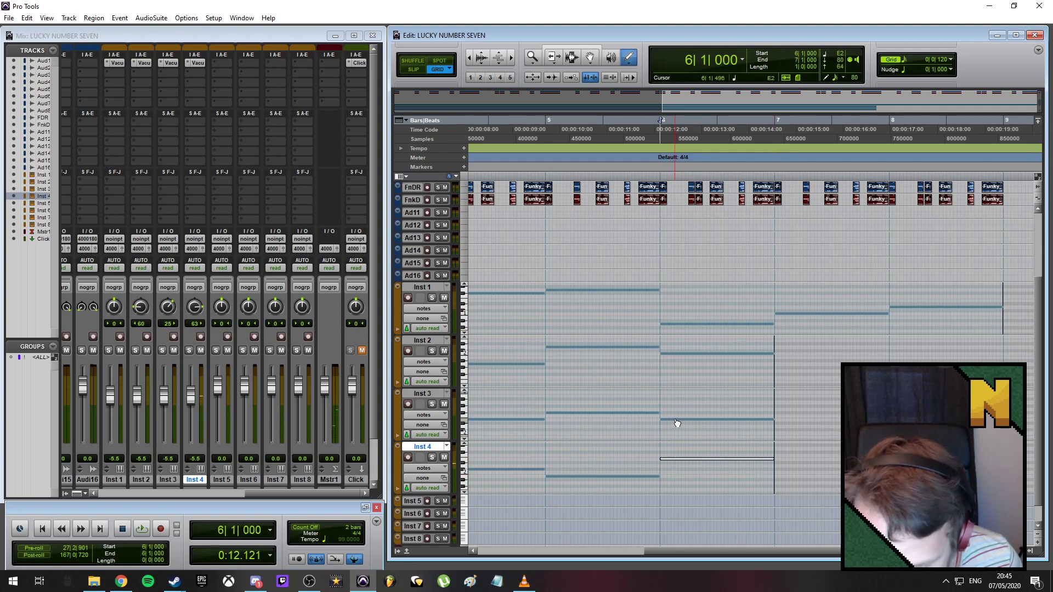
{"action": "left_click_drag", "start_coordinate": [678, 423], "coordinate": [678, 414]}
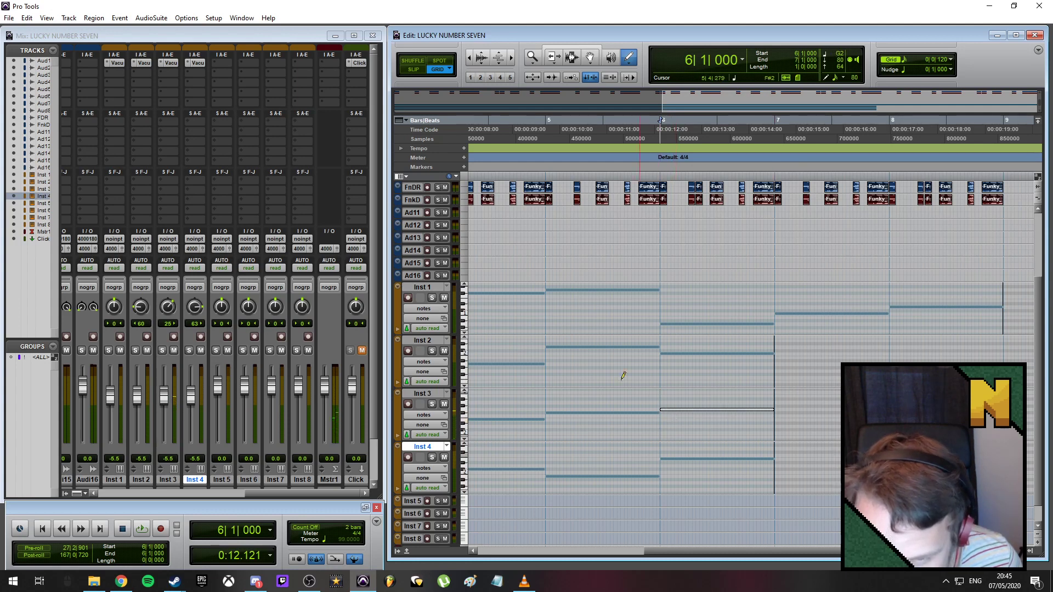
{"action": "left_click", "coordinate": [535, 121]}
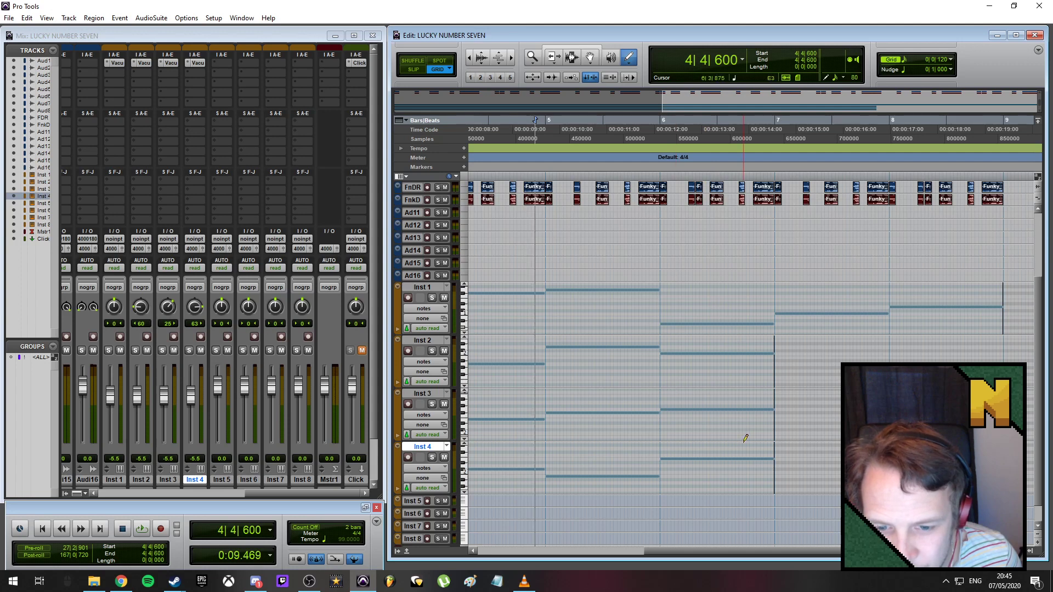
{"action": "key", "text": "space"}
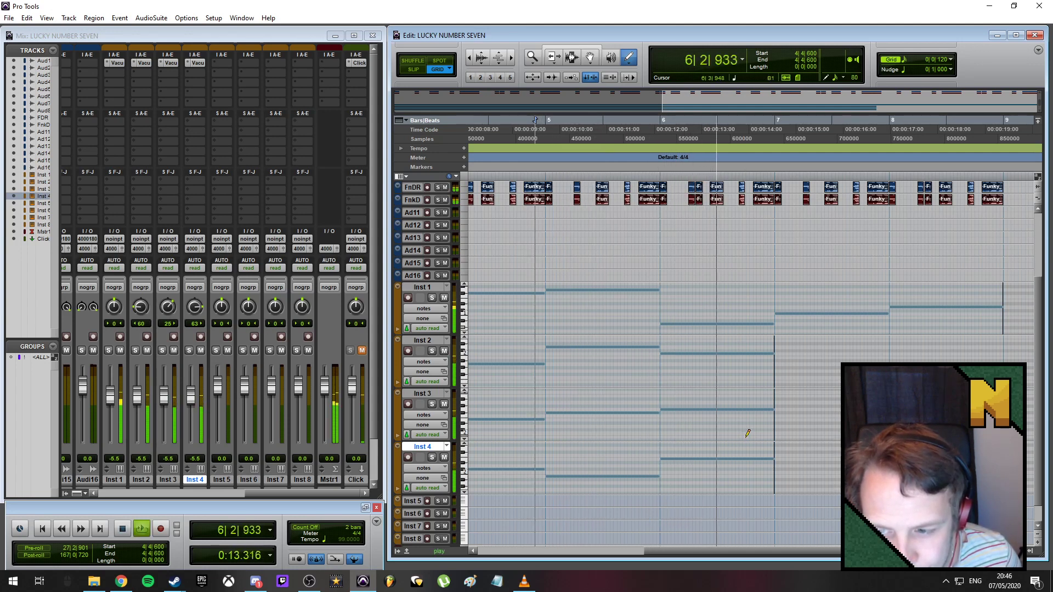
{"action": "key", "text": "space"}
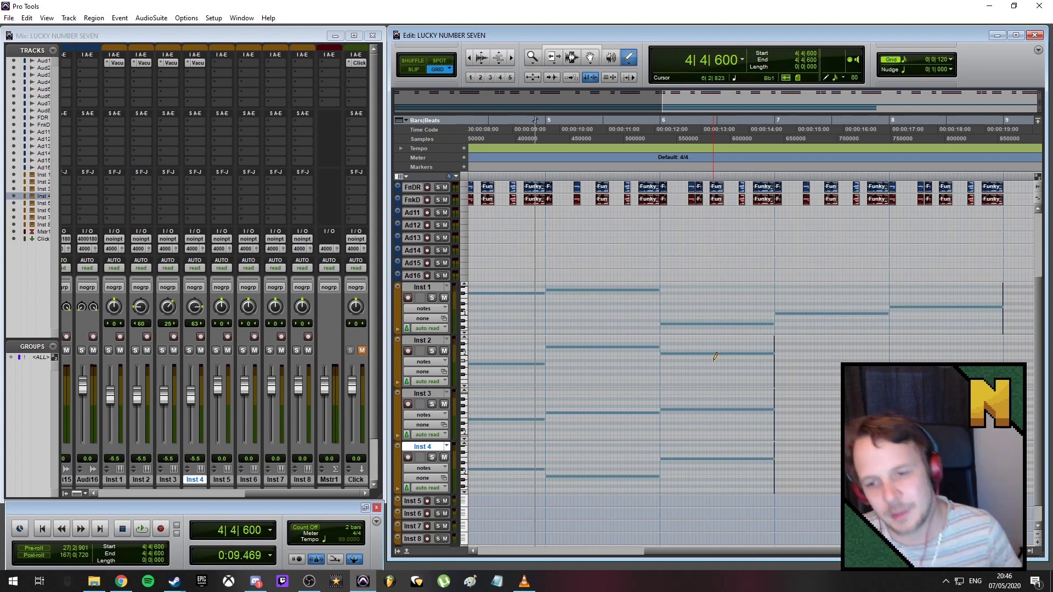
{"action": "key", "text": "space"}
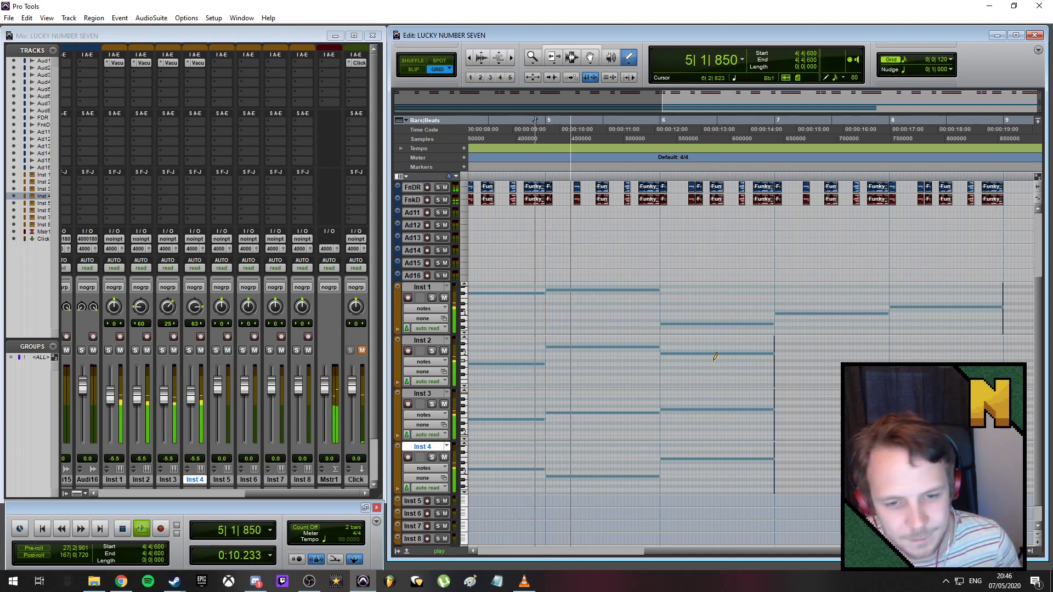
{"action": "key", "text": "space"}
- Raise the bar 6 notes to B0 on Inst 1 and D2 on Inst 2, undoing the stray short note on Inst 1
{"action": "left_click", "coordinate": [683, 321]}
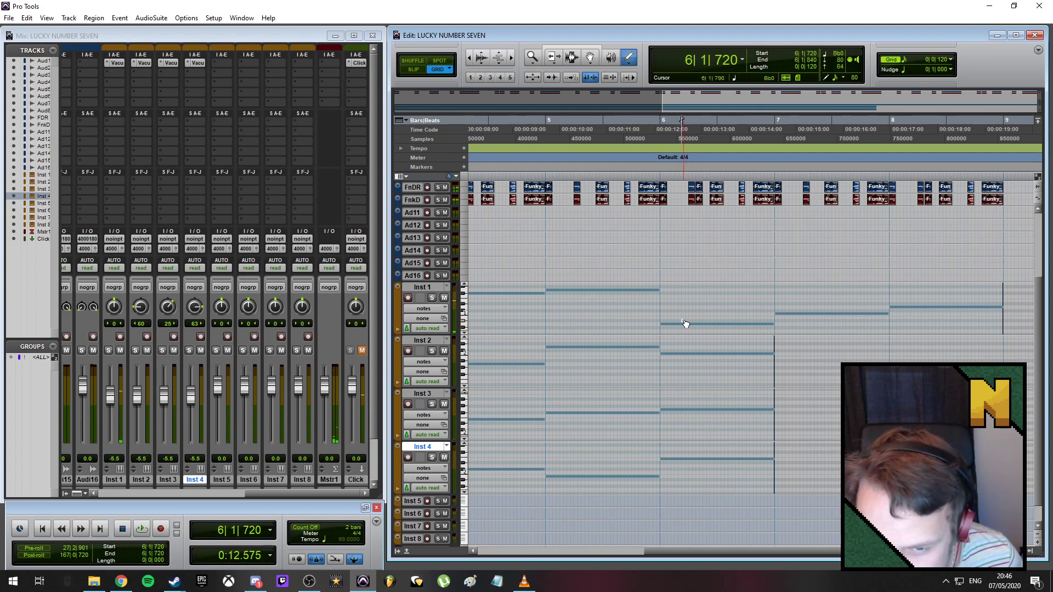
{"action": "key", "text": "ctrl+z"}
{"action": "left_click_drag", "start_coordinate": [686, 324], "coordinate": [686, 318]}
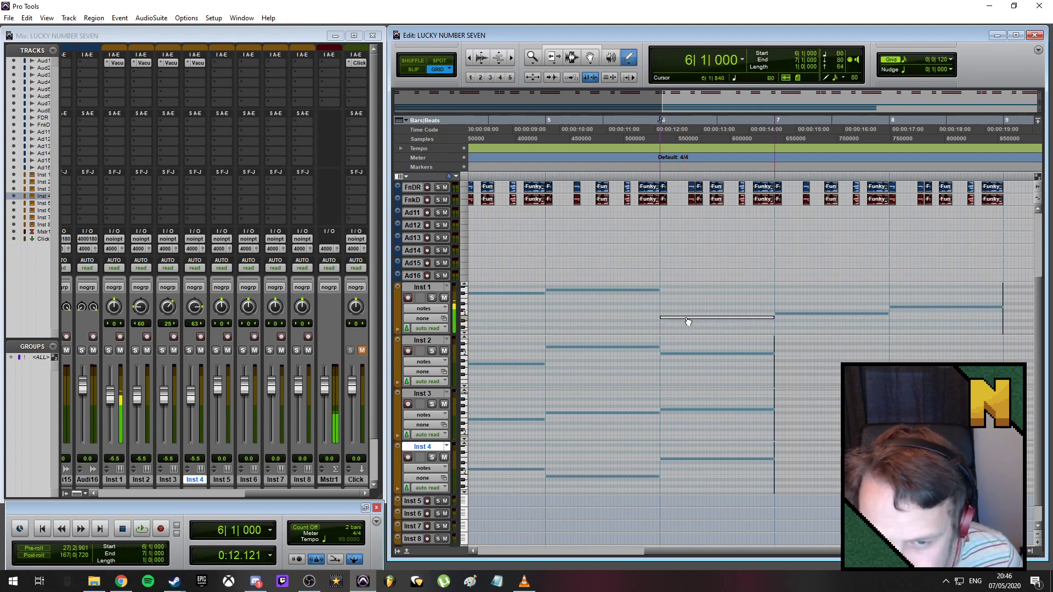
{"action": "left_click", "coordinate": [674, 358]}
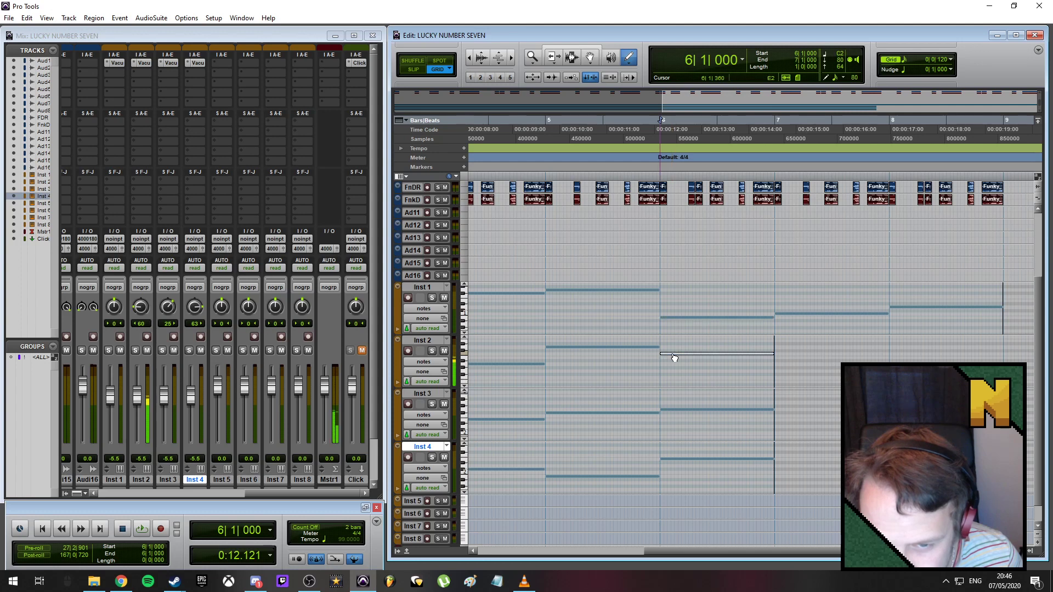
{"action": "left_click_drag", "start_coordinate": [675, 357], "coordinate": [677, 350]}
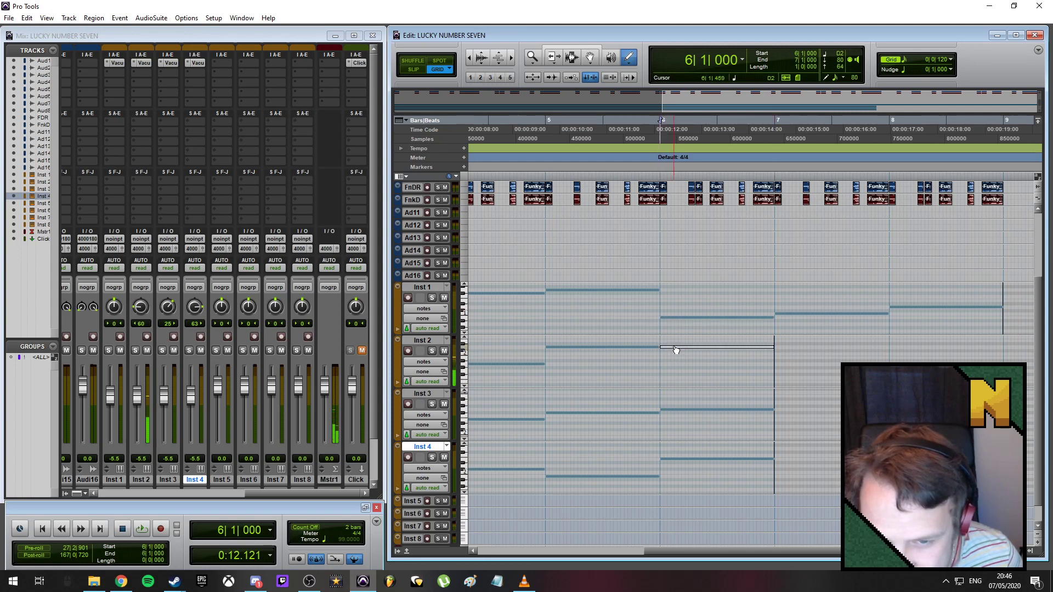
- Lower the bar 6 notes to F#2 on Inst 3 and A1 on Inst 4, and audition the Inst 1 note
{"action": "left_click_drag", "start_coordinate": [678, 415], "coordinate": [679, 418]}
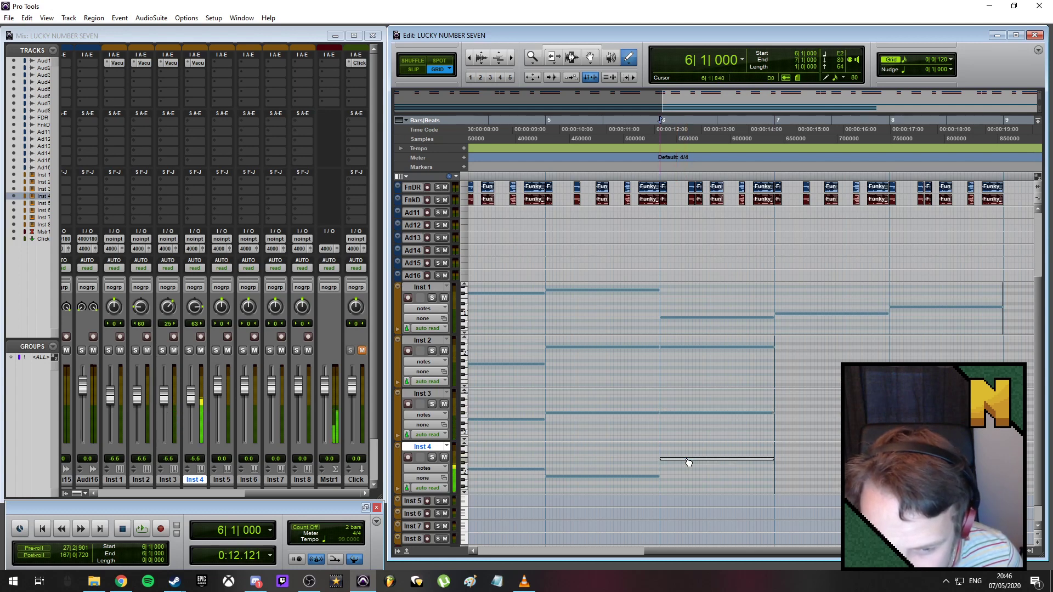
{"action": "left_click_drag", "start_coordinate": [688, 463], "coordinate": [689, 487]}
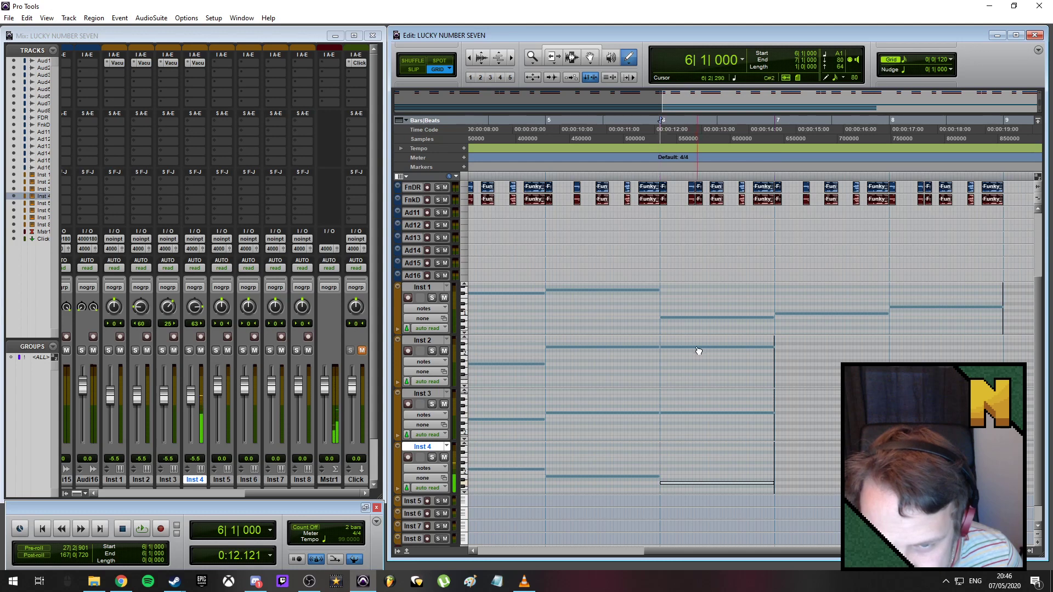
{"action": "left_click", "coordinate": [690, 320]}
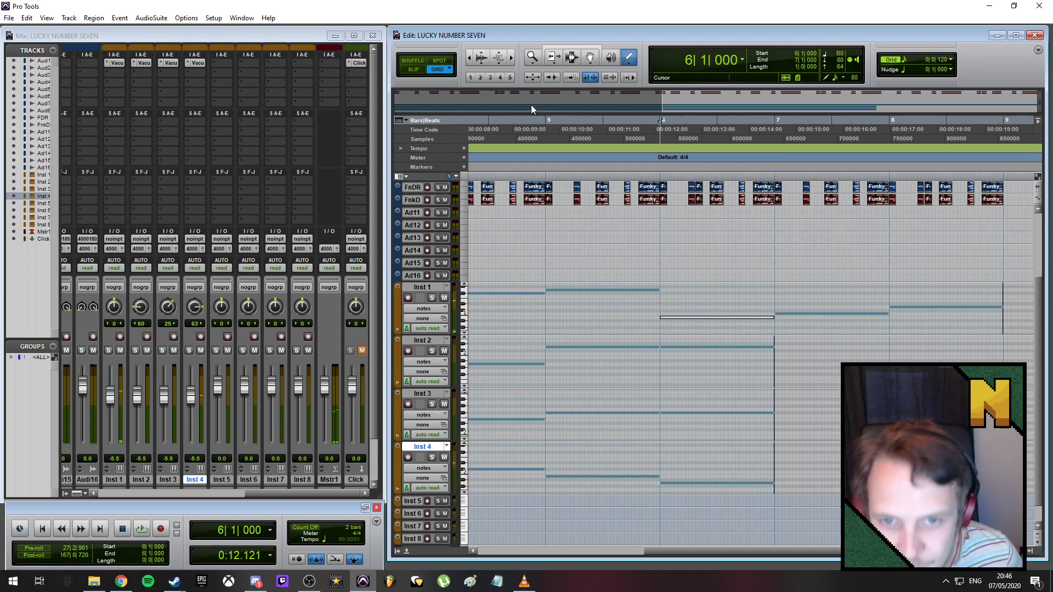
- Play the bar 5 and bar 6 chords repeatedly from the last beat of bar 4
{"action": "left_click", "coordinate": [539, 121]}
{"action": "key", "text": "space"}
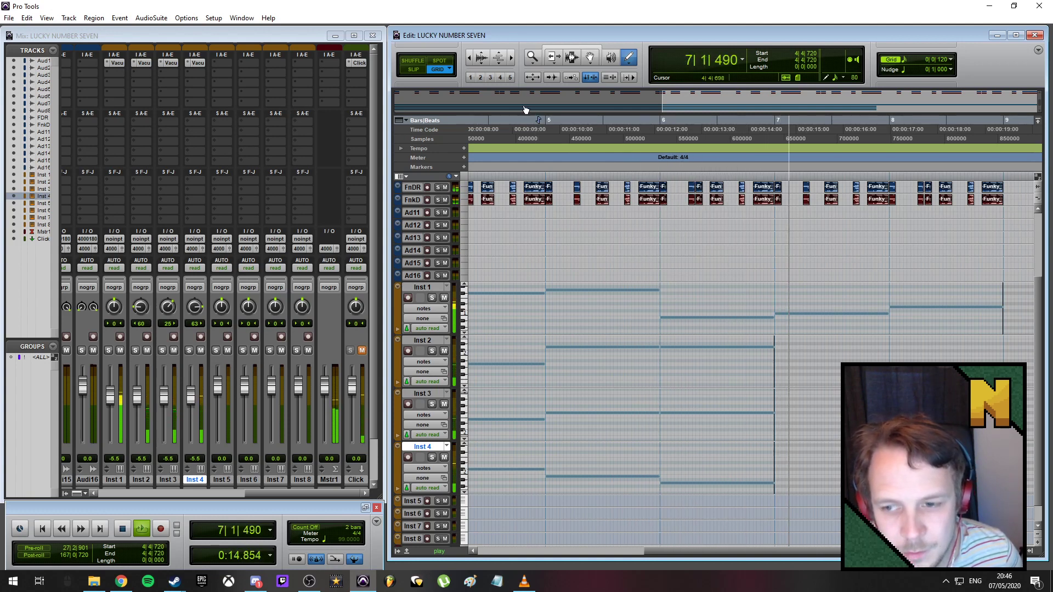
{"action": "key", "text": "space"}
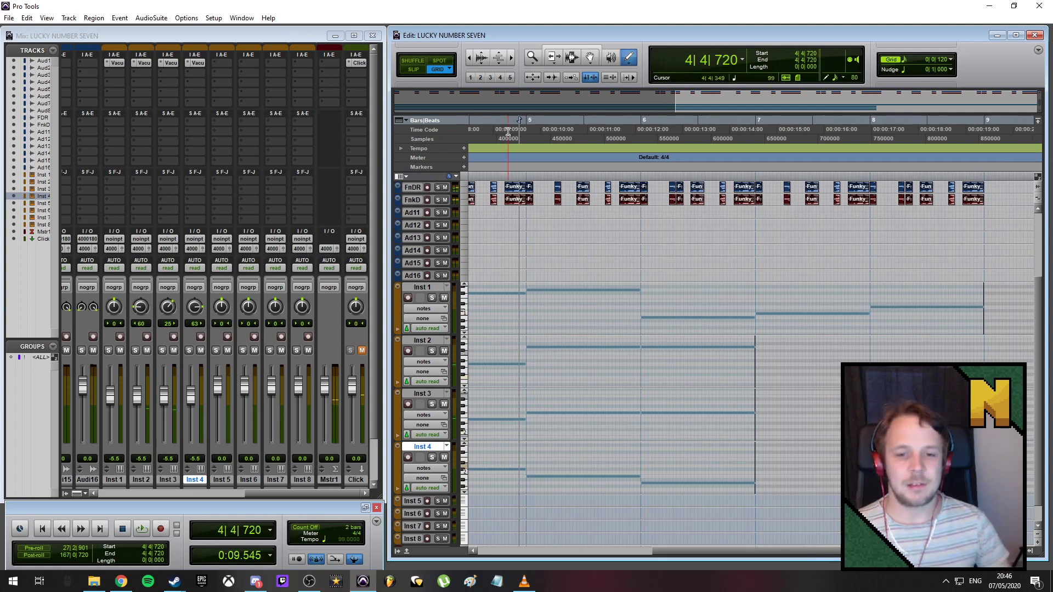
{"action": "key", "text": "space"}
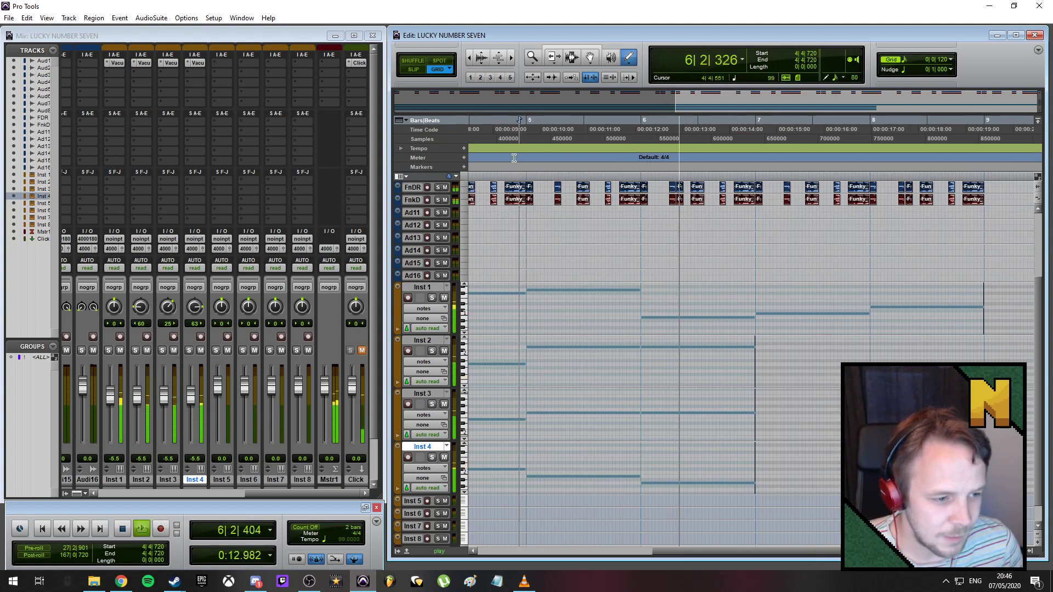
{"action": "key", "text": "space"}
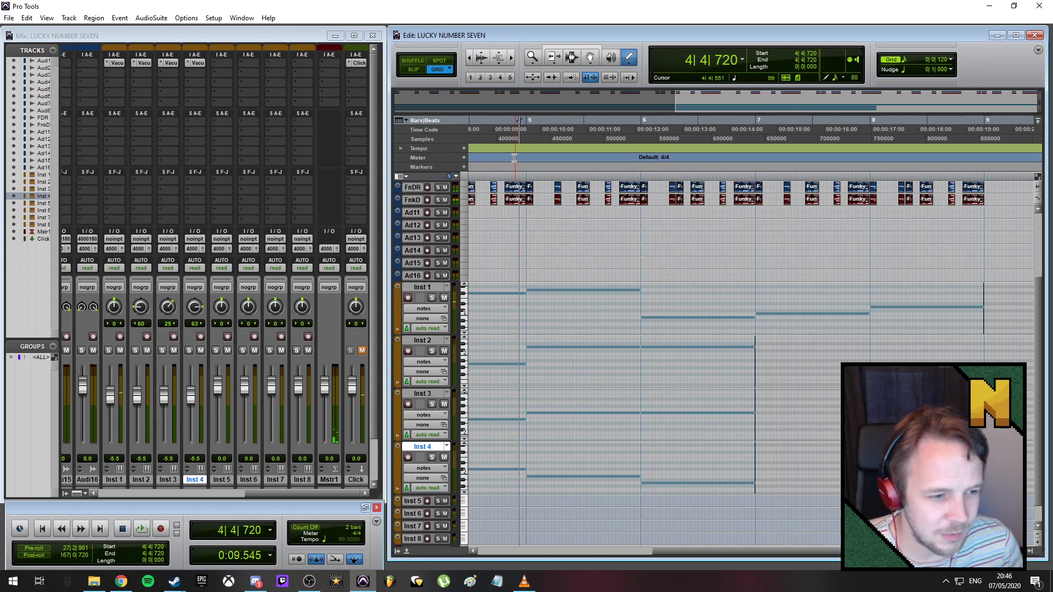
{"action": "key", "text": "space"}
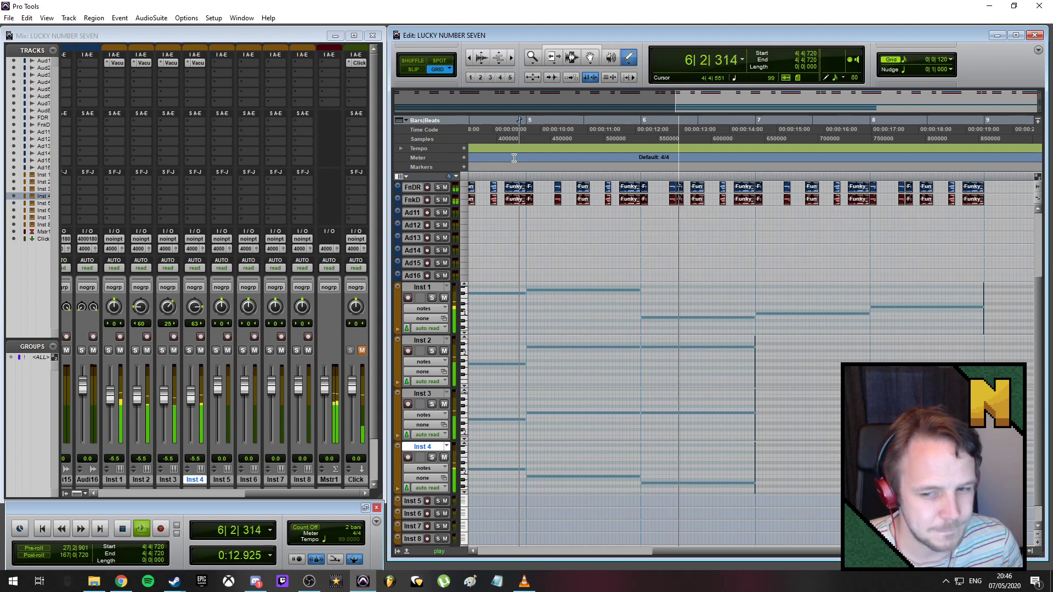
{"action": "key", "text": "space"}
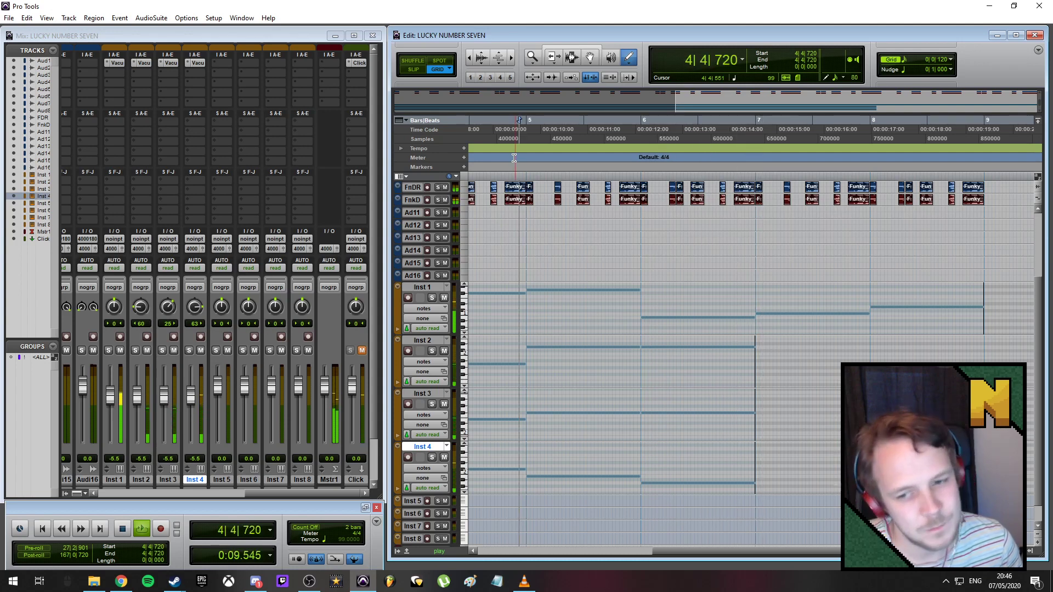
- Audition the bar 5 note on Inst 1 and play the chord change from just before bar 5
{"action": "left_click", "coordinate": [553, 292]}
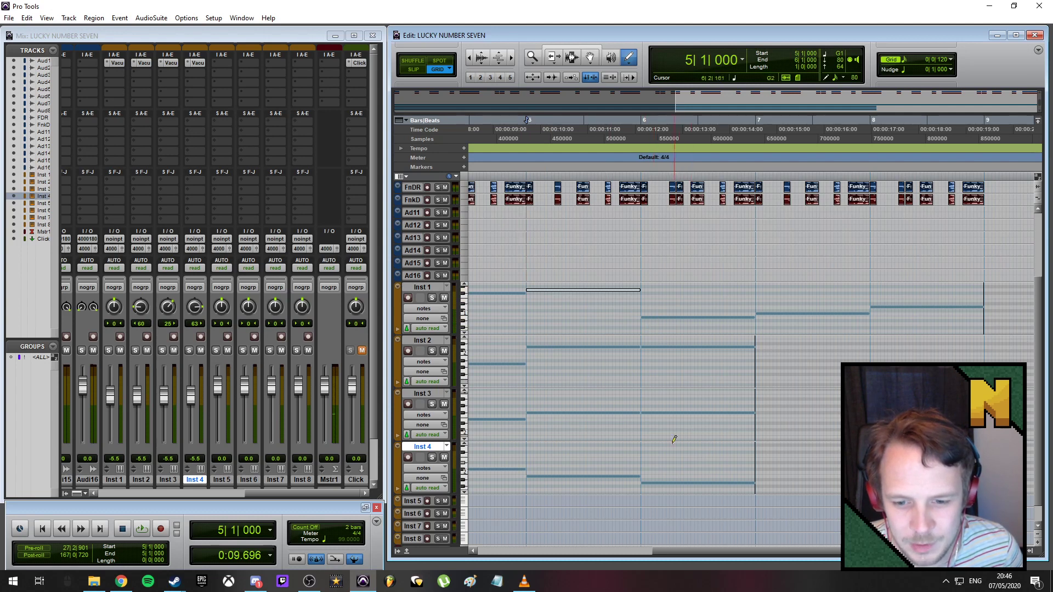
{"action": "left_click", "coordinate": [524, 124]}
{"action": "key", "text": "space"}
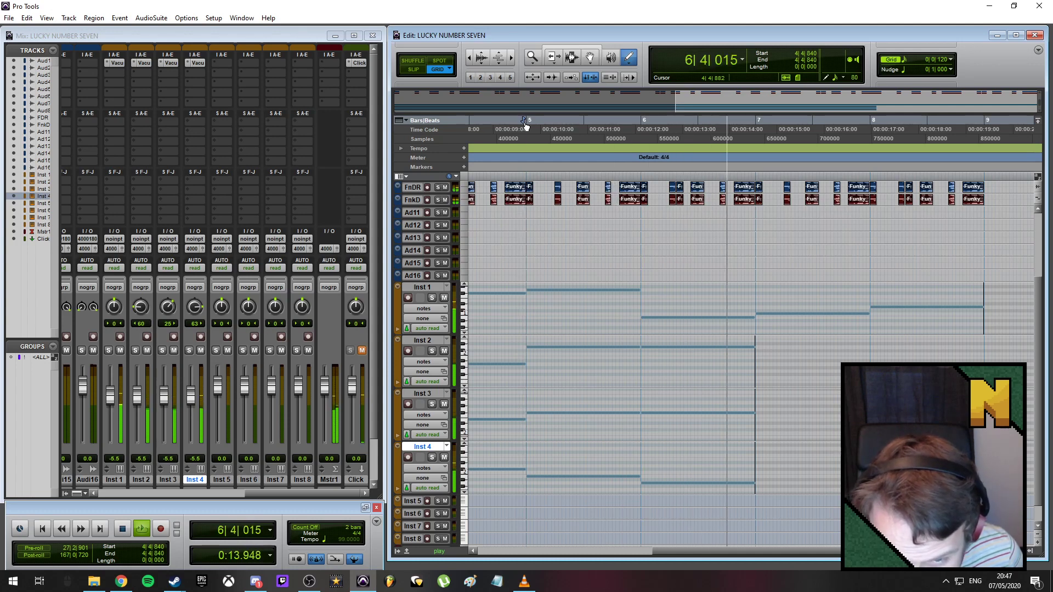
{"action": "key", "text": "space"}
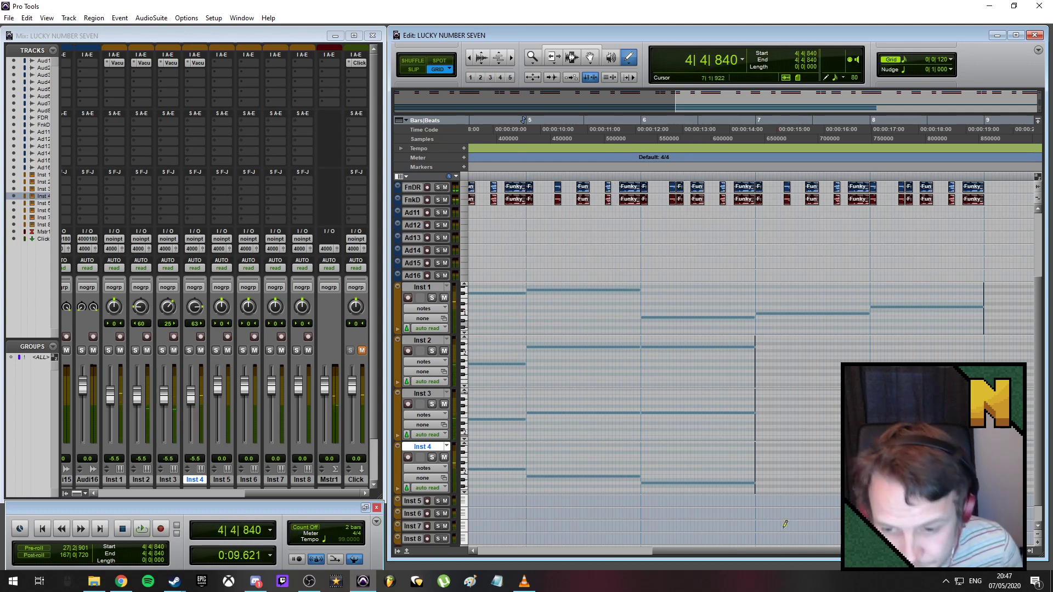
- Draw full-bar notes in bar 7: B1 on Inst 2, E2 on Inst 3 and G1 on Inst 4
{"action": "left_click_drag", "start_coordinate": [792, 552], "coordinate": [832, 549]}
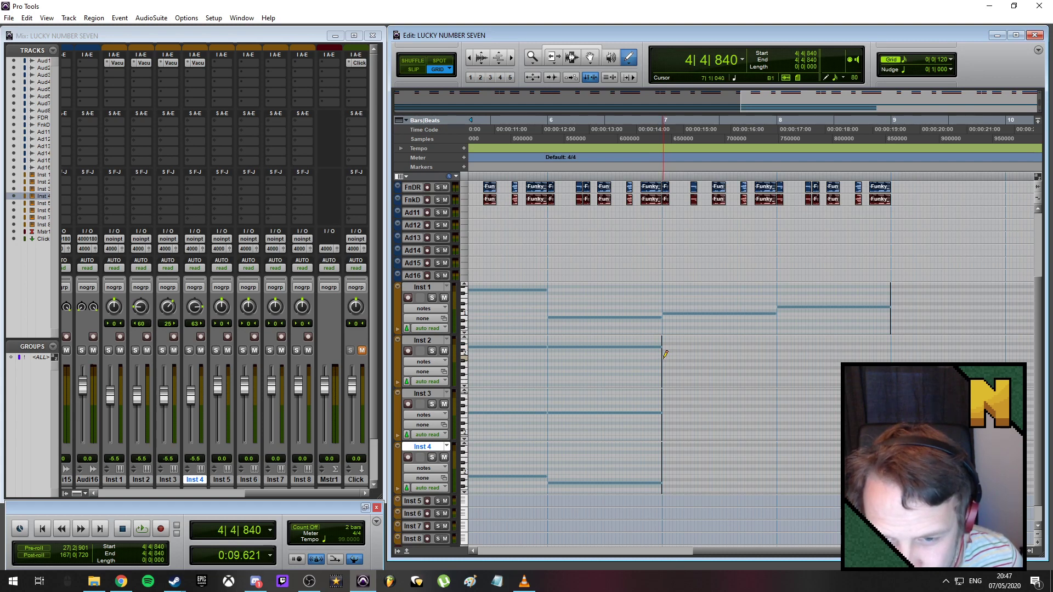
{"action": "left_click_drag", "start_coordinate": [664, 356], "coordinate": [779, 357]}
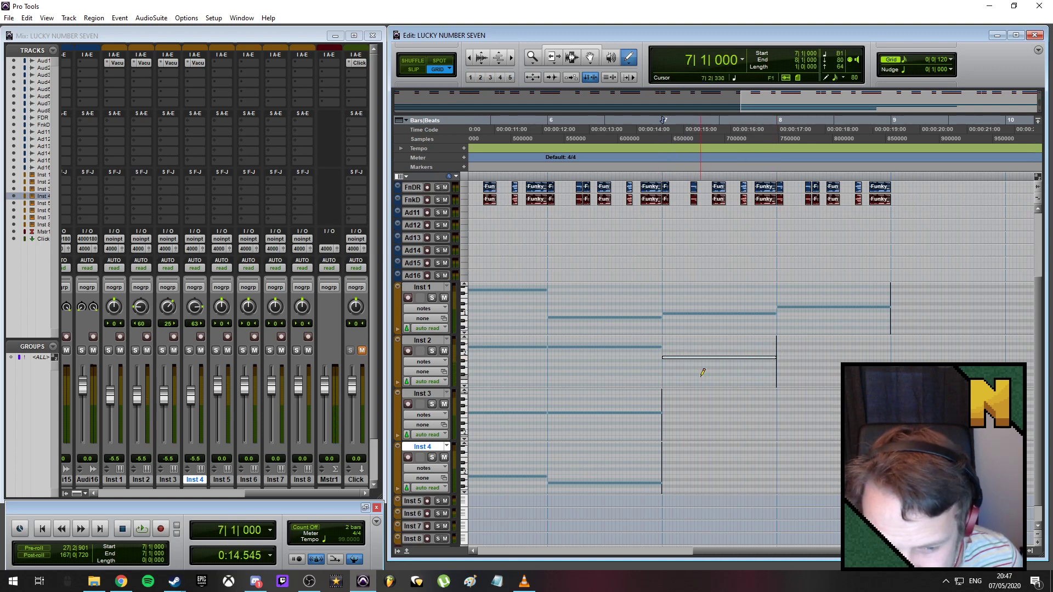
{"action": "left_click_drag", "start_coordinate": [664, 476], "coordinate": [774, 476]}
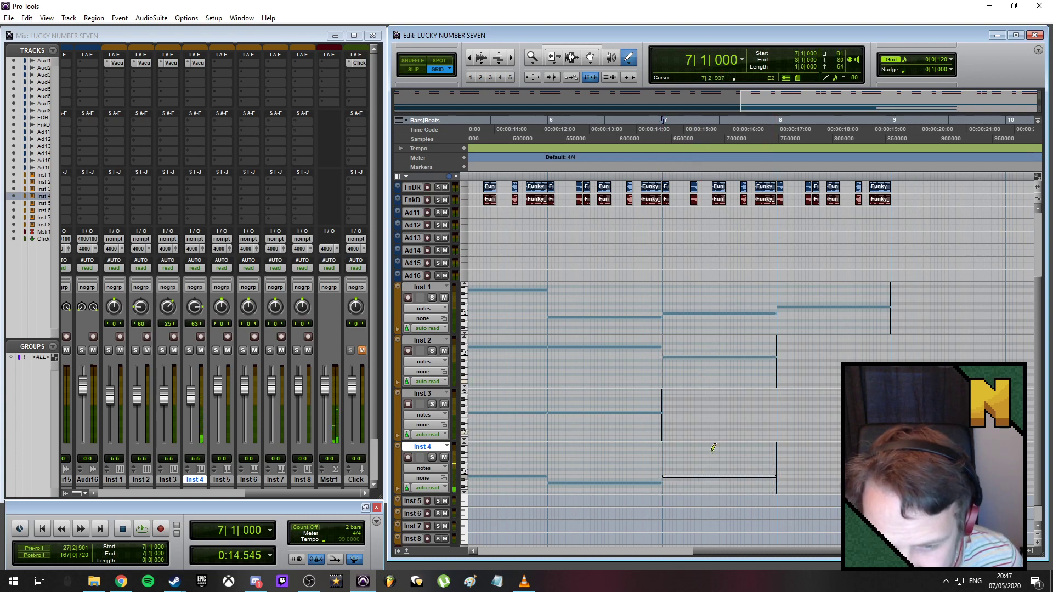
{"action": "mouse_move", "coordinate": [676, 362]}
{"action": "left_mouse_down"}
{"action": "mouse_move", "coordinate": [679, 343]}
{"action": "mouse_move", "coordinate": [677, 361]}
{"action": "left_mouse_up"}
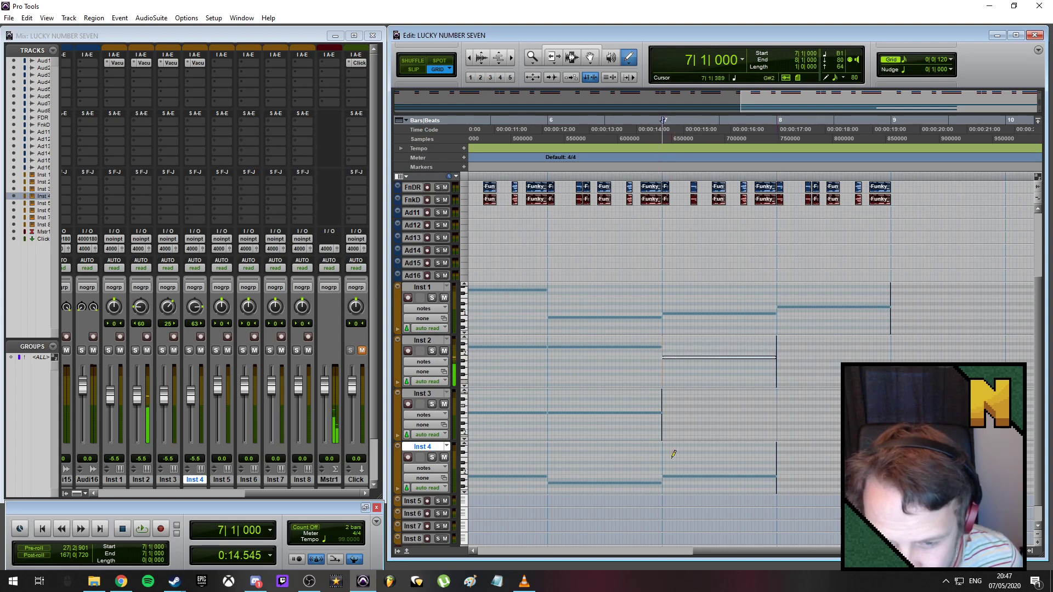
{"action": "left_click_drag", "start_coordinate": [676, 480], "coordinate": [676, 492]}
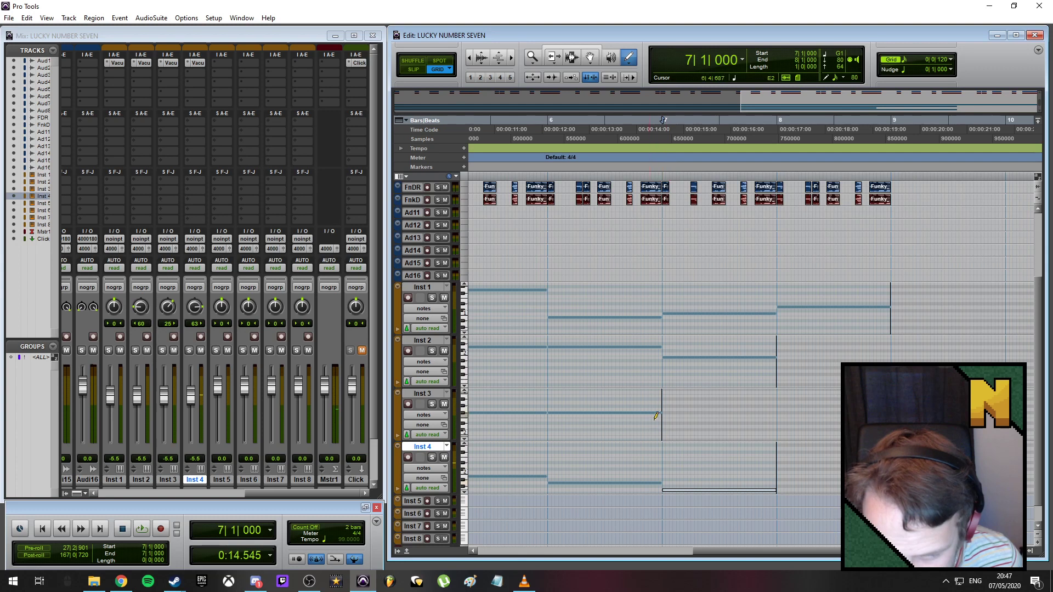
{"action": "left_click_drag", "start_coordinate": [665, 417], "coordinate": [777, 418]}
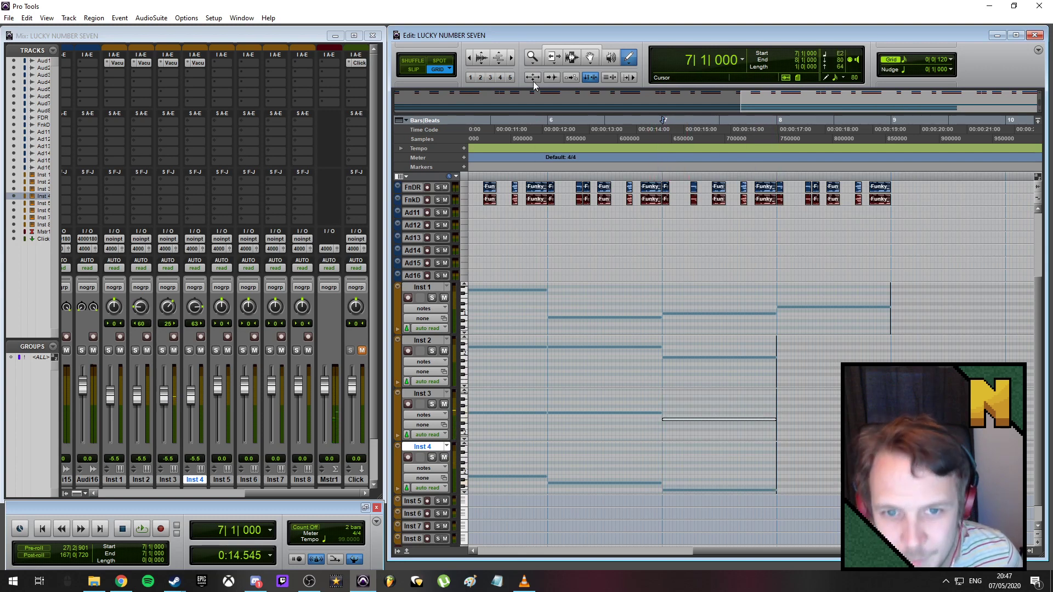
- Play the new bar 7 chord in context from the last beat of bar 5
{"action": "left_click", "coordinate": [534, 123]}
{"action": "key", "text": "space"}
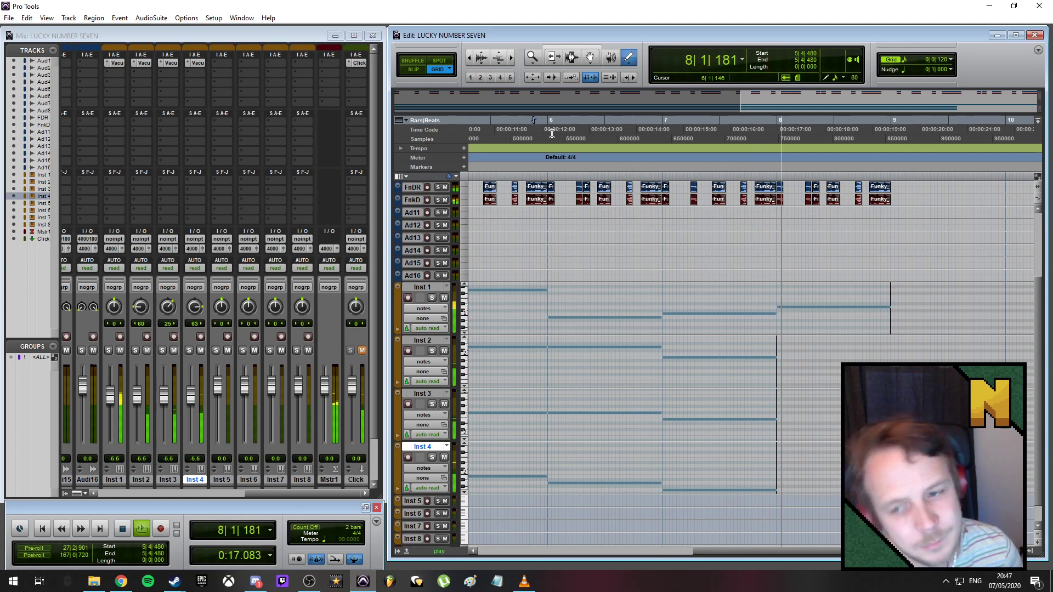
{"action": "key", "text": "space"}
- Draw full-bar notes in bar 8: C2 on Inst 4, F#2 on Inst 3 and A1 on Inst 2
{"action": "scroll", "coordinate": [1036, 488], "scroll_direction": "down", "scroll_amount": 1}
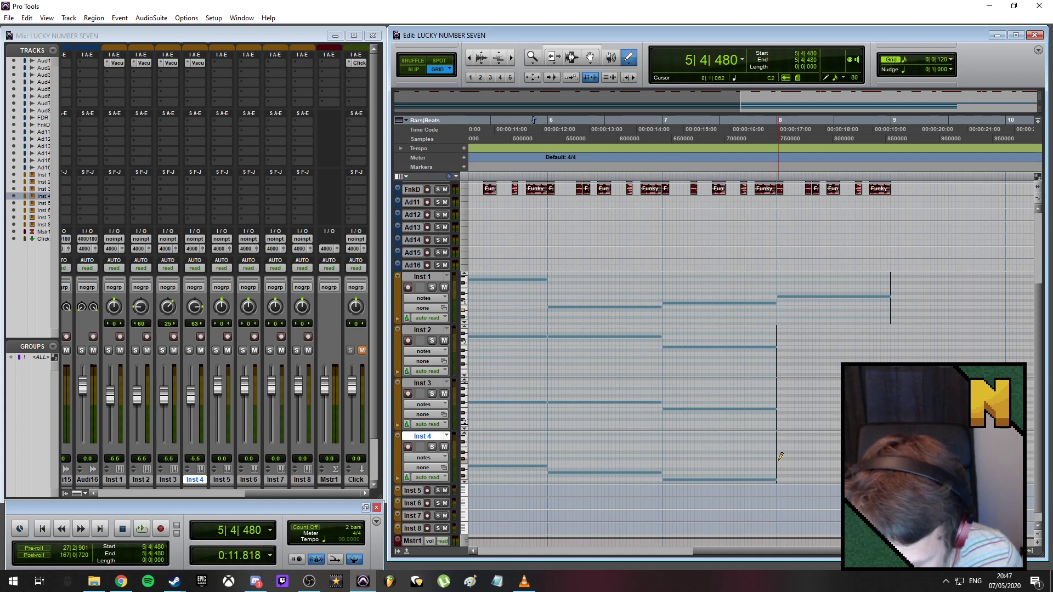
{"action": "mouse_move", "coordinate": [778, 457]}
{"action": "left_mouse_down"}
{"action": "mouse_move", "coordinate": [890, 460]}
{"action": "mouse_move", "coordinate": [890, 473]}
{"action": "mouse_move", "coordinate": [890, 462]}
{"action": "left_mouse_up"}
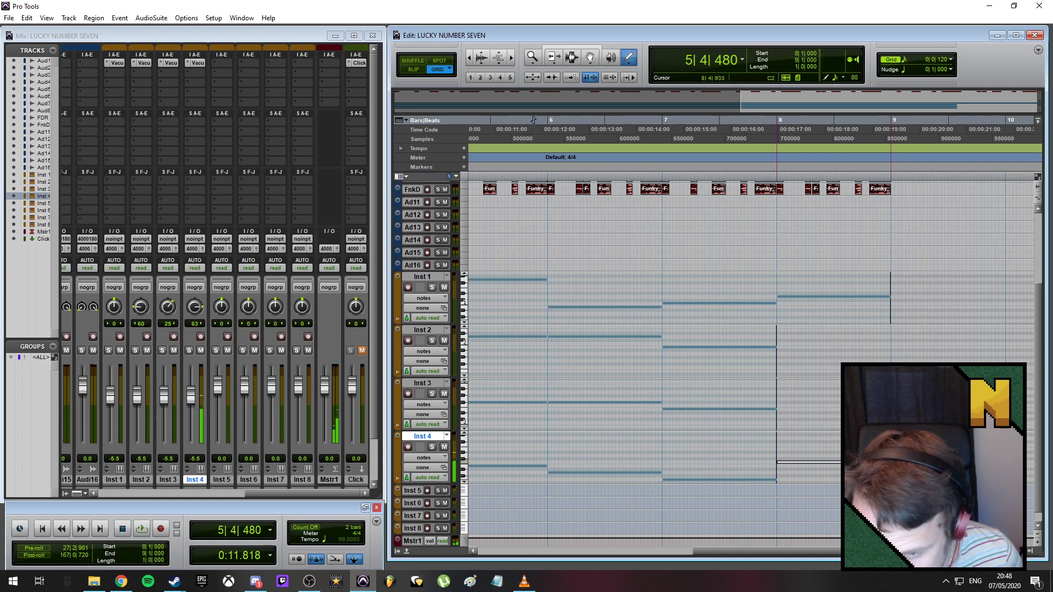
{"action": "left_click", "coordinate": [778, 119]}
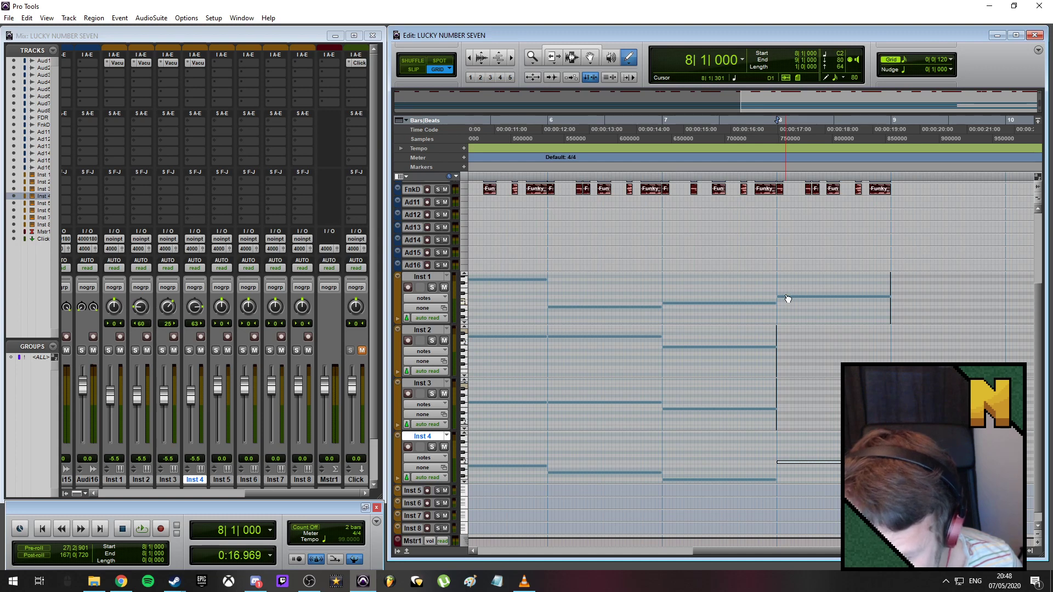
{"action": "left_click", "coordinate": [779, 399]}
{"action": "left_click_drag", "start_coordinate": [779, 399], "coordinate": [889, 403]}
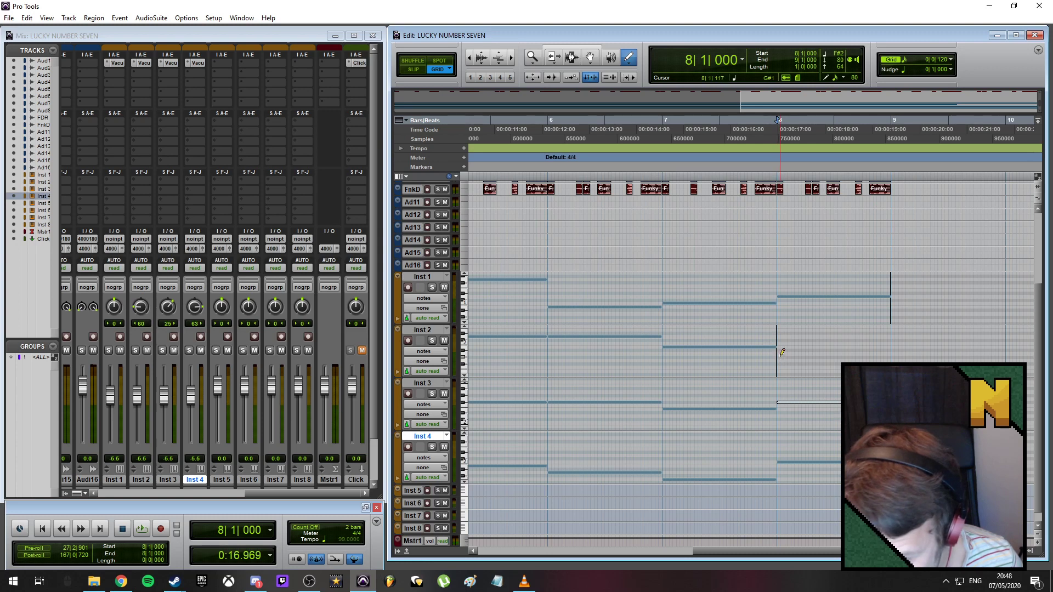
{"action": "left_click_drag", "start_coordinate": [779, 353], "coordinate": [891, 354]}
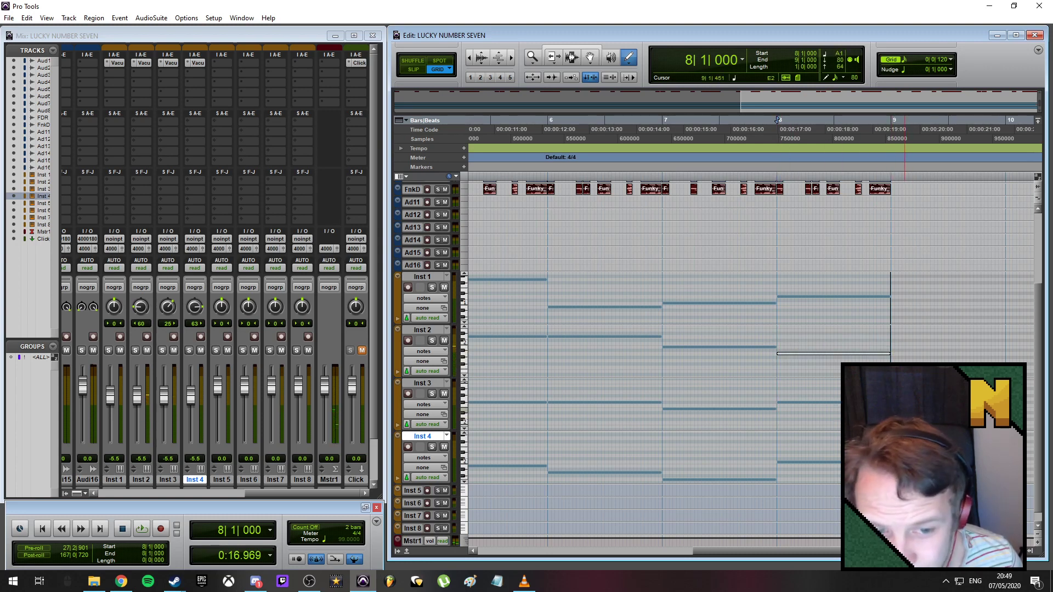
- Play the bar 7 and bar 8 chords from the last beat of bar 6
{"action": "left_click", "coordinate": [652, 120]}
{"action": "key", "text": "space"}
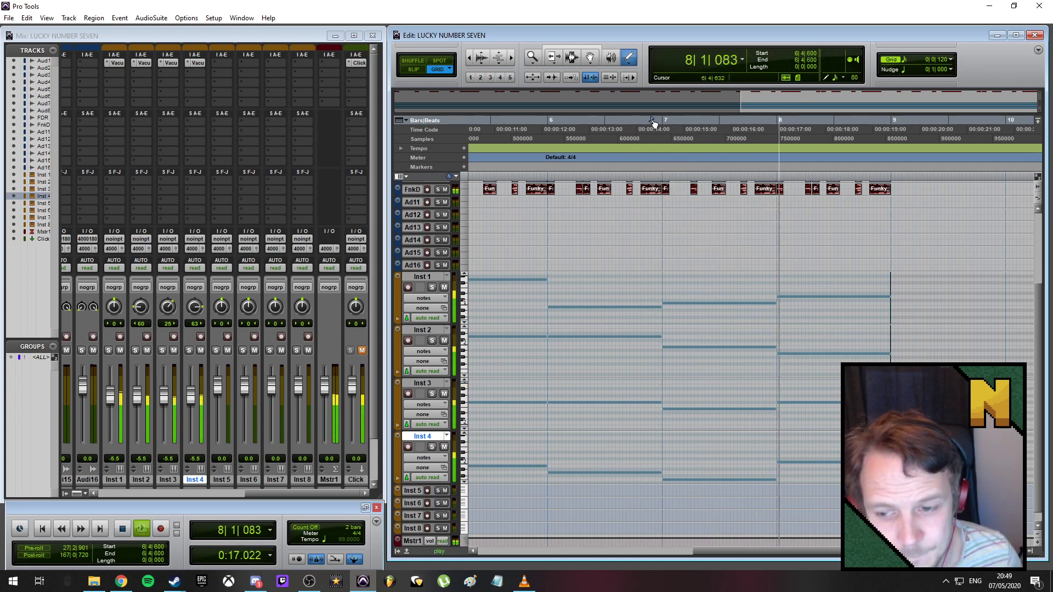
{"action": "scroll", "coordinate": [639, 166], "scroll_direction": "down", "scroll_amount": 4}
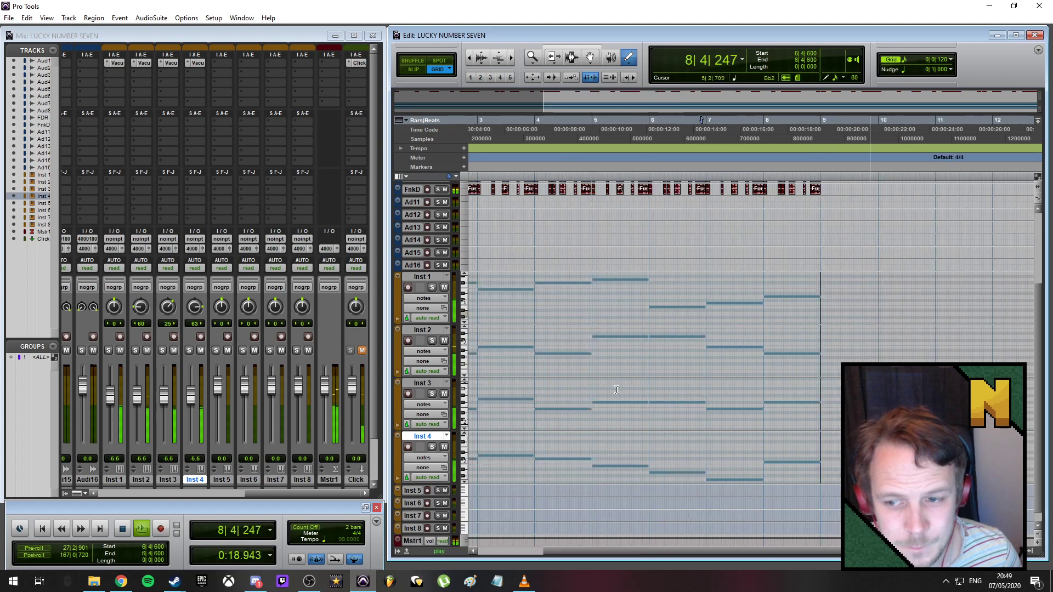
{"action": "scroll", "coordinate": [639, 166], "scroll_direction": "up", "scroll_amount": 1}
{"action": "key", "text": "space"}
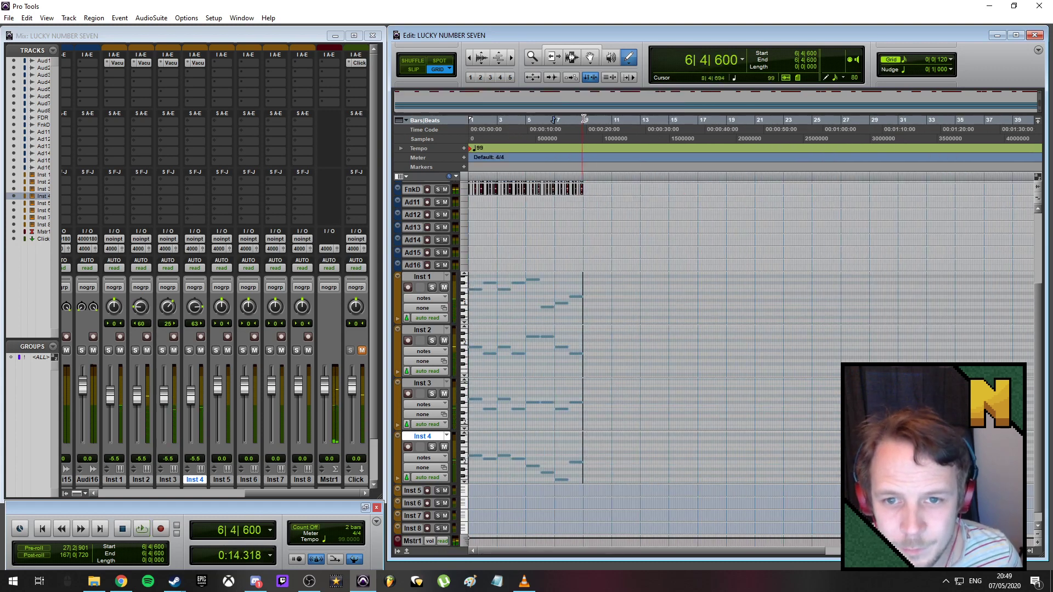
- Select the eight bars from the start of bar 1 to bar 9 and play the progression from the beginning
{"action": "left_click_drag", "start_coordinate": [584, 119], "coordinate": [469, 119]}
{"action": "scroll", "coordinate": [644, 174], "scroll_direction": "up", "scroll_amount": 2}
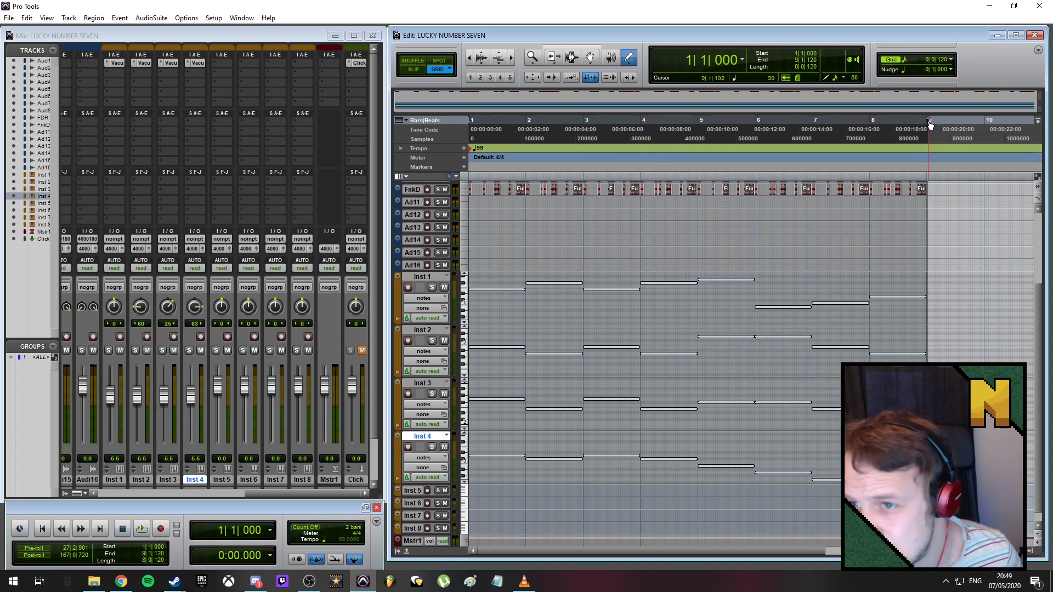
{"action": "left_click_drag", "start_coordinate": [929, 120], "coordinate": [927, 120]}
{"action": "scroll", "coordinate": [727, 241], "scroll_direction": "down", "scroll_amount": 1}
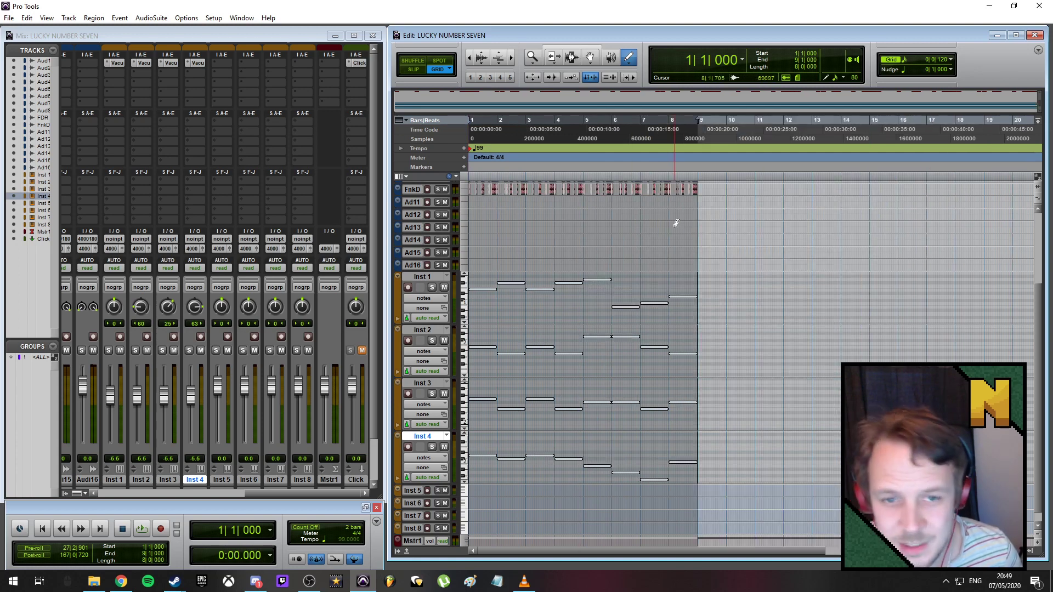
{"action": "key", "text": "space"}
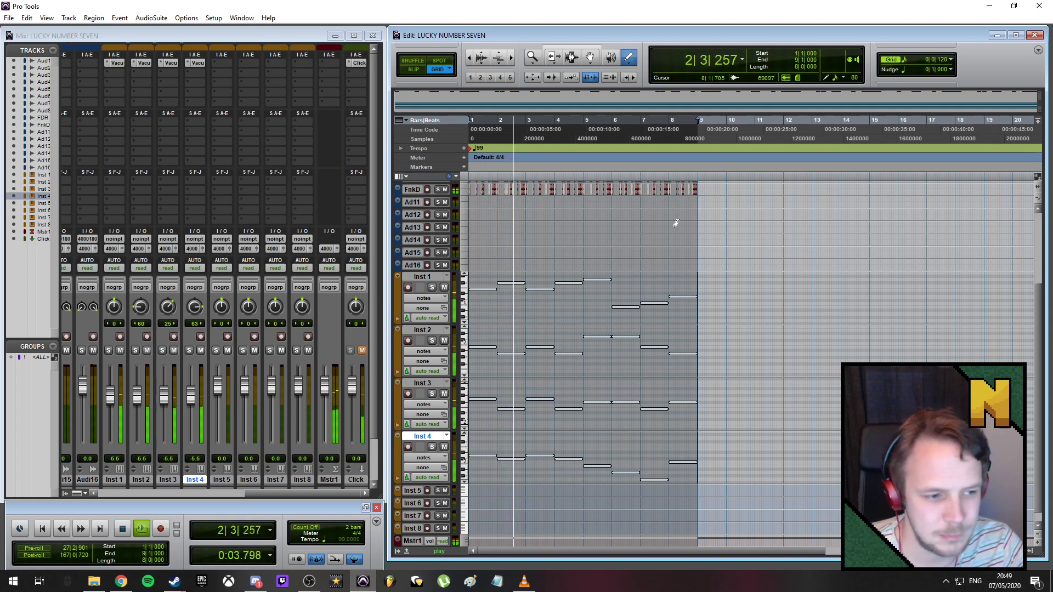
{"action": "key", "text": "space"}
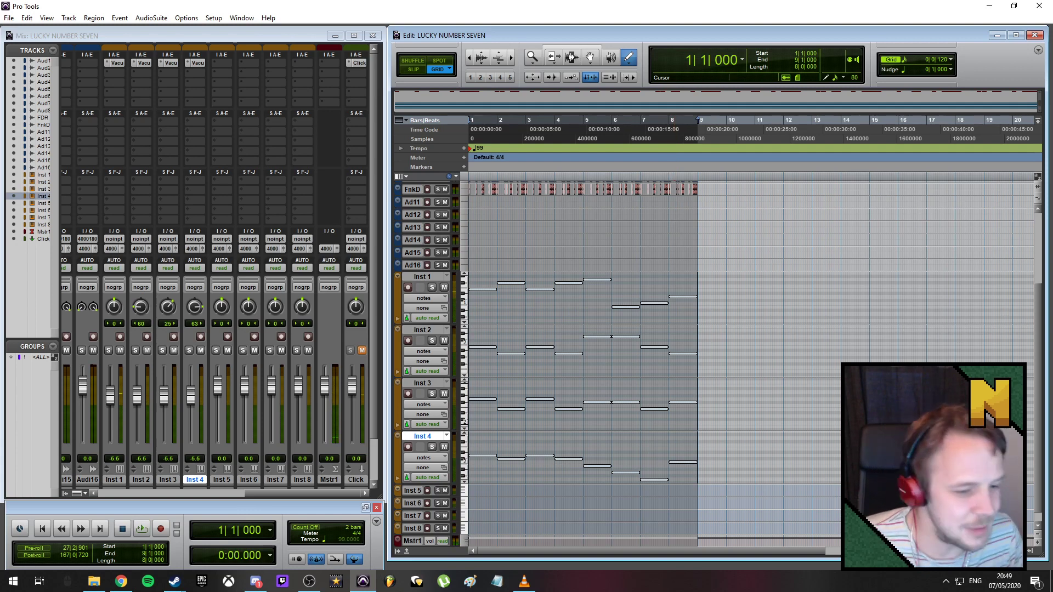
- Return to the Edit window and replay the opening bars of the eight-bar selection
{"action": "left_click", "coordinate": [92, 584]}
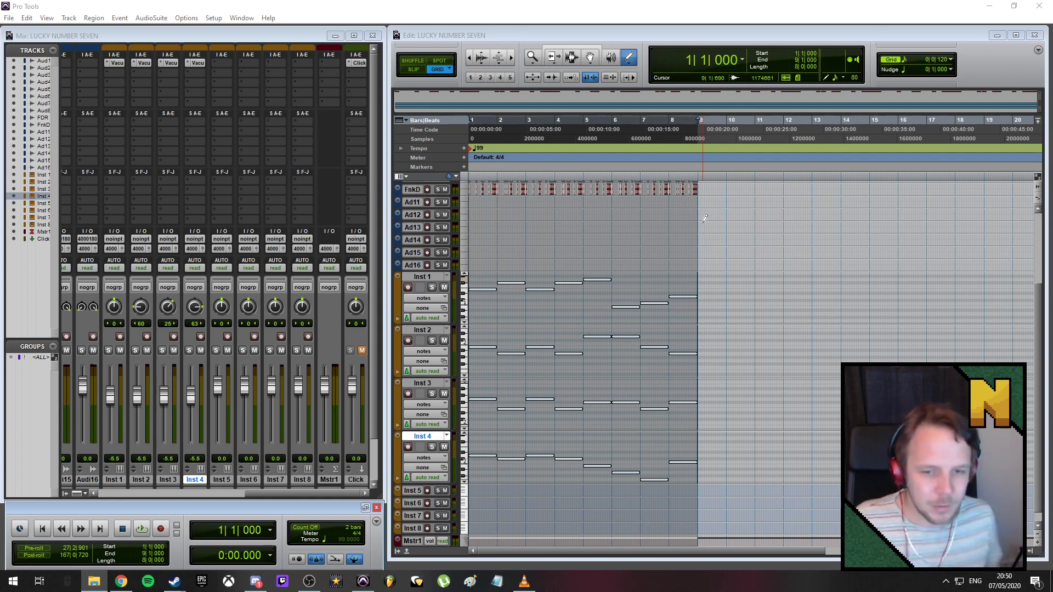
{"action": "left_click", "coordinate": [439, 35]}
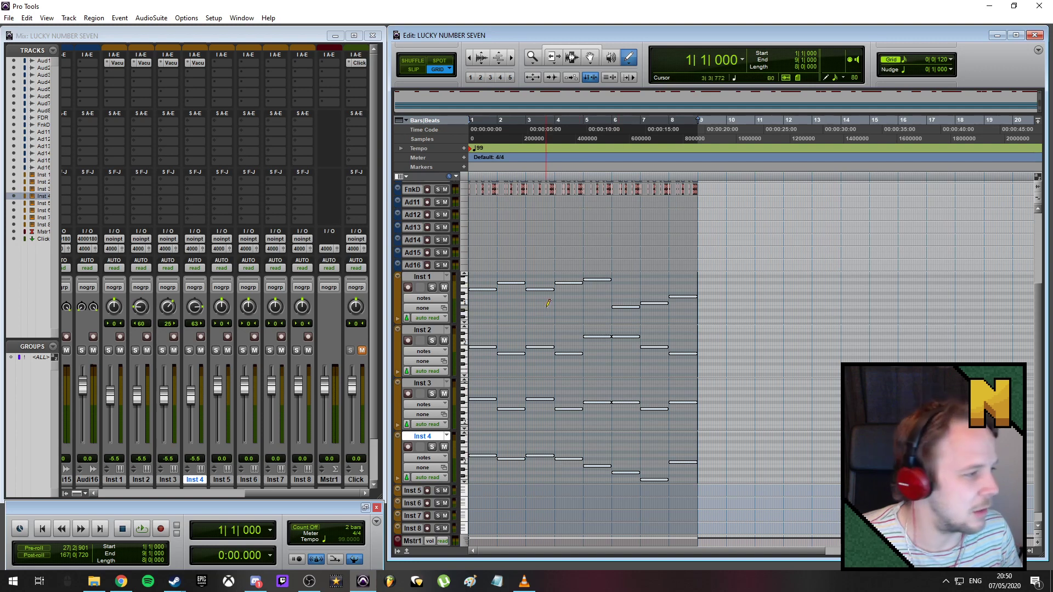
{"action": "key", "text": "space"}
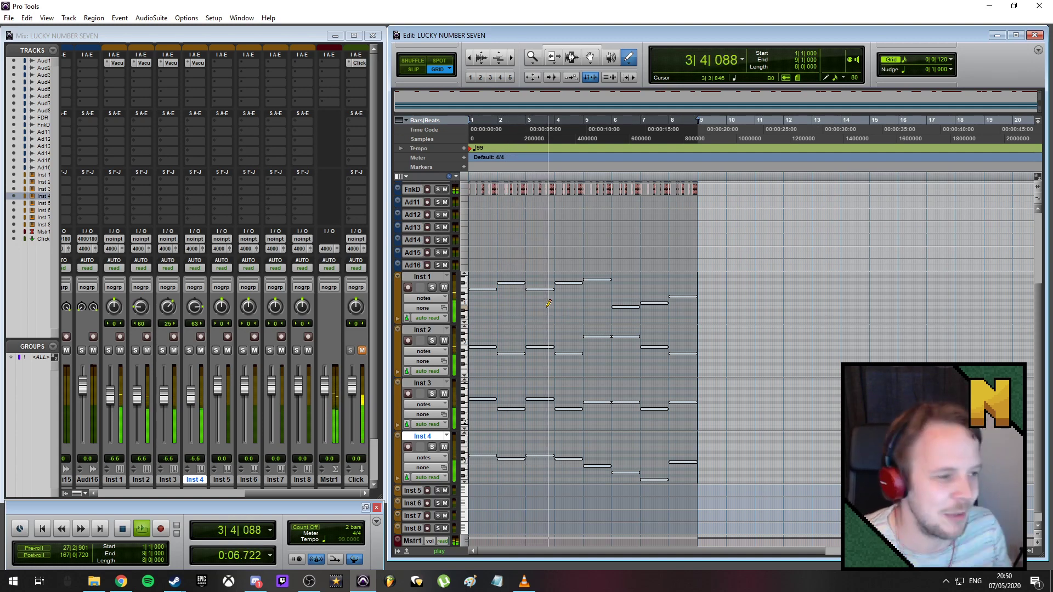
{"action": "key", "text": "space"}
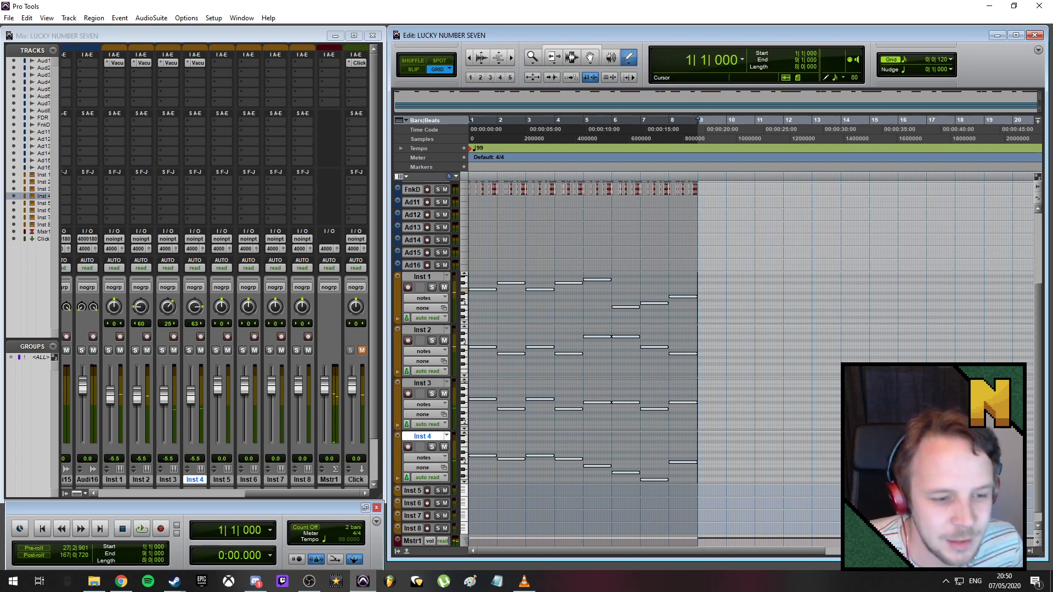
- Insert the mono Vacuum instrument plug-in on the Inst 5 track
{"action": "left_click", "coordinate": [412, 491]}
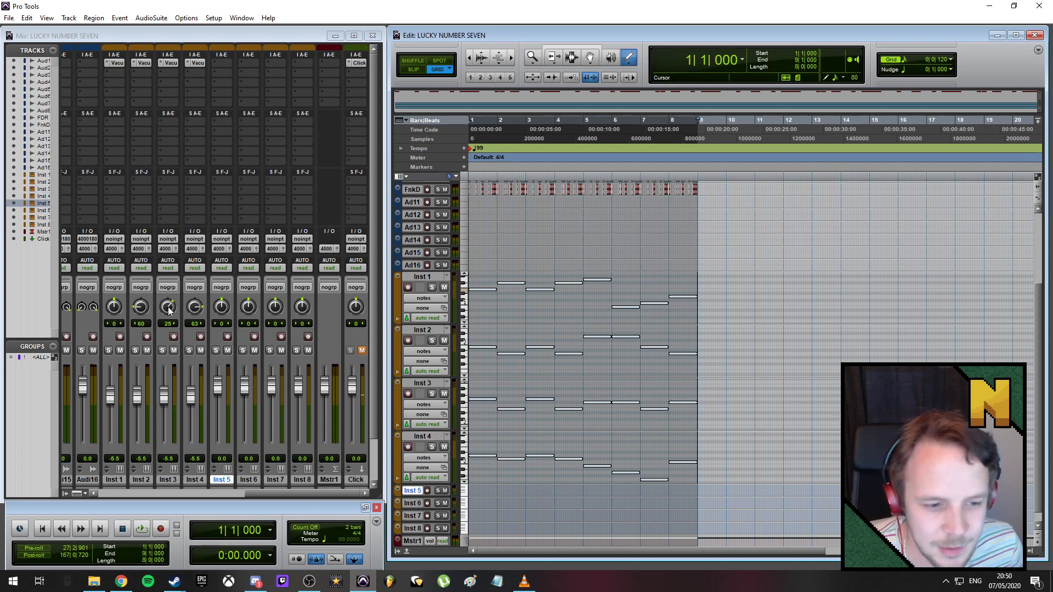
{"action": "left_click", "coordinate": [231, 64]}
{"action": "mouse_move", "coordinate": [245, 80]}
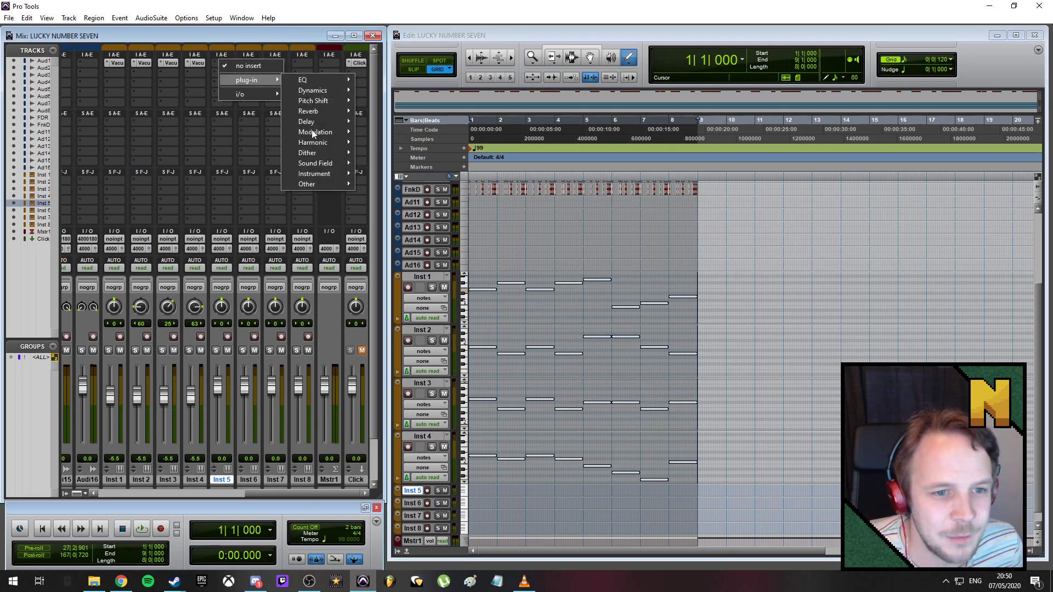
{"action": "mouse_move", "coordinate": [327, 173]}
{"action": "left_click", "coordinate": [422, 226]}
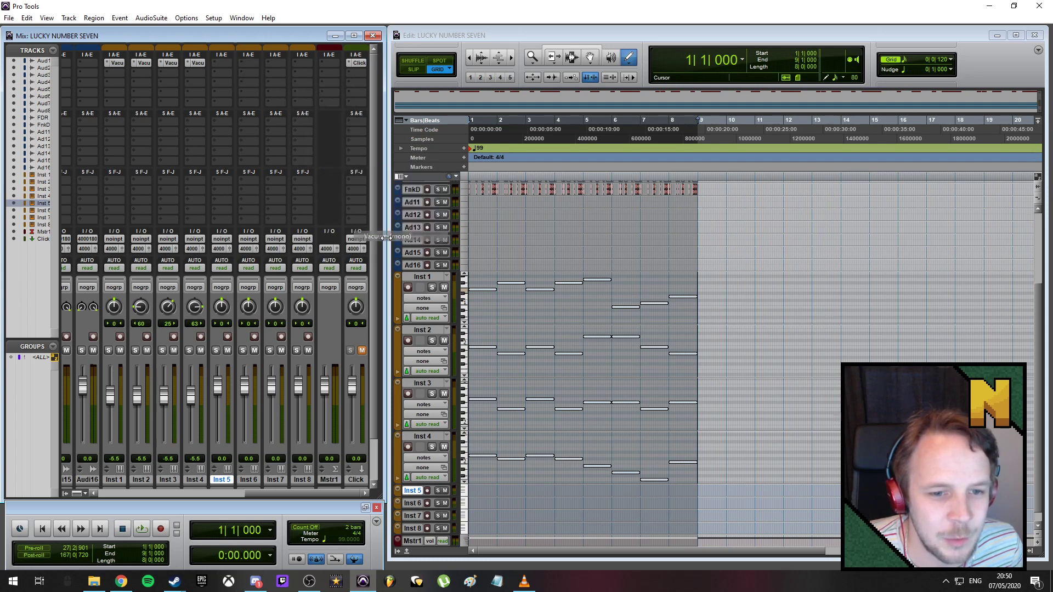
- Load the bass preset 14 Simple Bass in Inst 5's Vacuum, audition it on the virtual keyboard and close the plug-in window
{"action": "left_click", "coordinate": [329, 153]}
{"action": "mouse_move", "coordinate": [344, 165]}
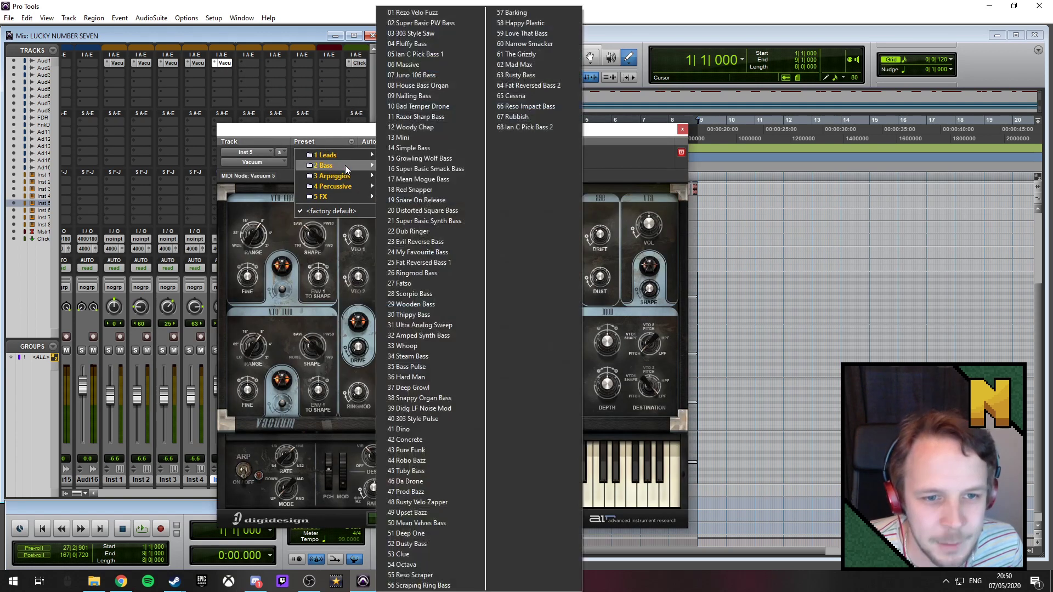
{"action": "left_click", "coordinate": [409, 148]}
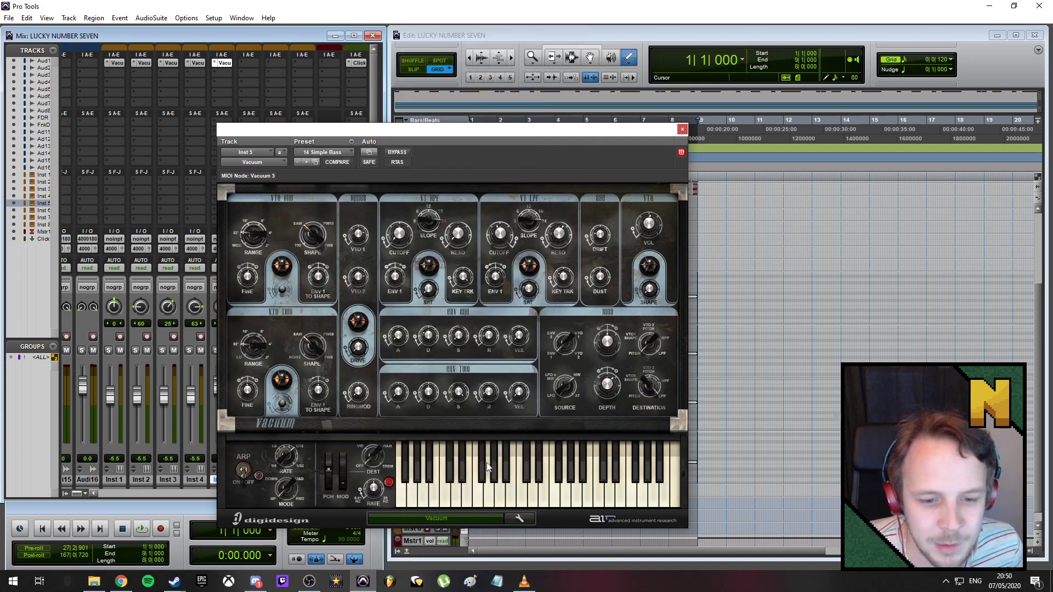
{"action": "left_click_drag", "start_coordinate": [489, 501], "coordinate": [583, 493]}
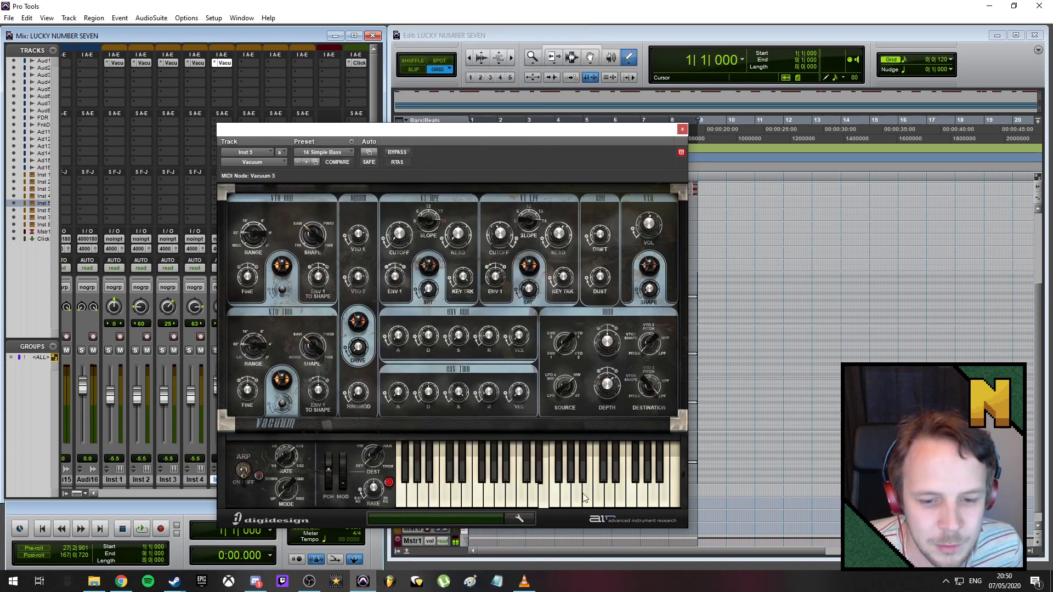
{"action": "left_click", "coordinate": [682, 130]}
- Enlarge the height of the Inst 5 track in the Edit window
{"action": "scroll", "coordinate": [420, 478], "scroll_direction": "down", "scroll_amount": 1}
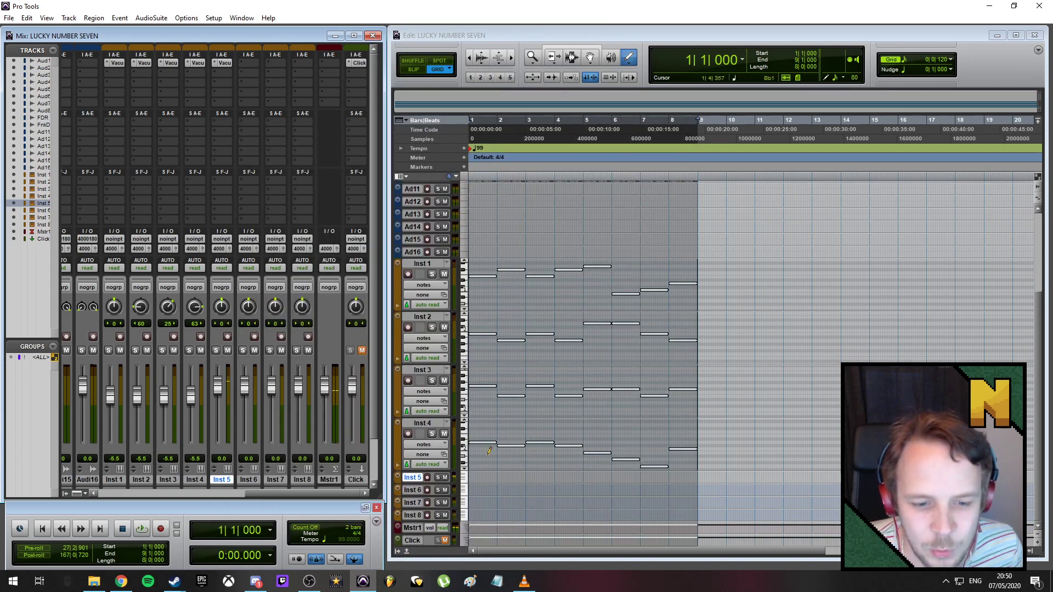
{"action": "left_click", "coordinate": [399, 477]}
{"action": "mouse_move", "coordinate": [436, 476]}
{"action": "left_click", "coordinate": [517, 522]}
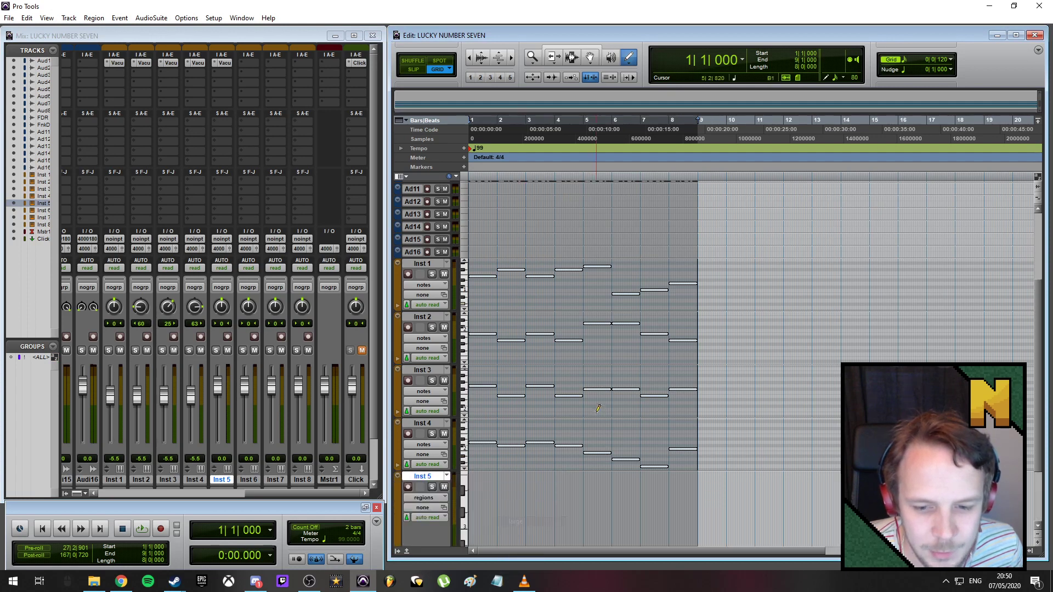
{"action": "scroll", "coordinate": [598, 408], "scroll_direction": "down", "scroll_amount": 3}
{"action": "scroll", "coordinate": [598, 409], "scroll_direction": "up", "scroll_amount": 1}
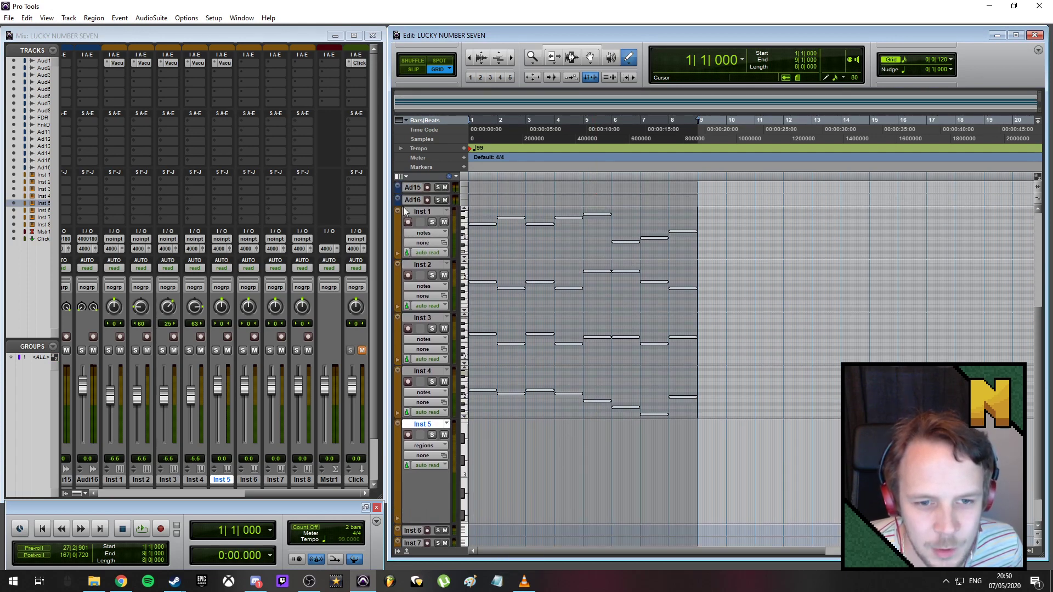
- Switch the Inst 1, Inst 2, Inst 3 and Inst 4 tracks from notes to regions view
{"action": "left_click", "coordinate": [437, 234]}
{"action": "left_click", "coordinate": [433, 246]}
{"action": "left_click", "coordinate": [433, 286]}
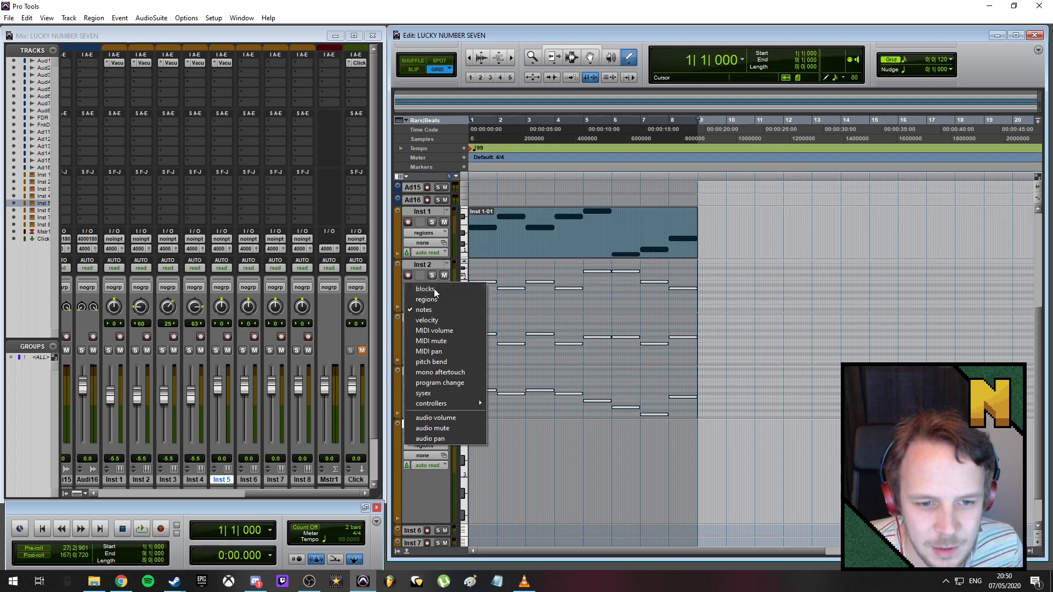
{"action": "left_click", "coordinate": [437, 300]}
{"action": "left_click", "coordinate": [432, 341]}
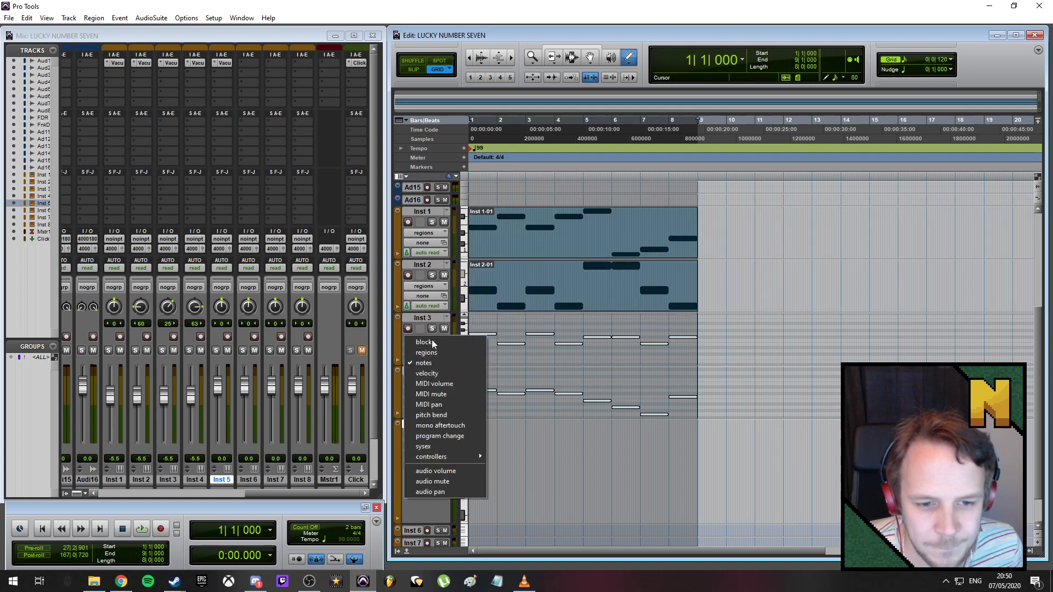
{"action": "left_click", "coordinate": [433, 351]}
{"action": "left_click", "coordinate": [432, 392]}
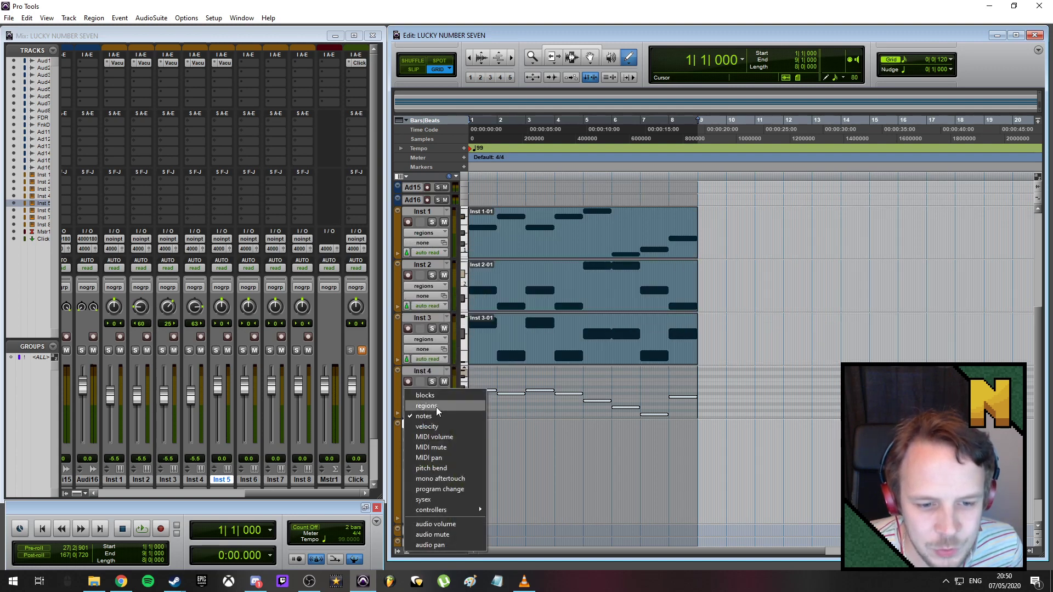
{"action": "left_click", "coordinate": [436, 407]}
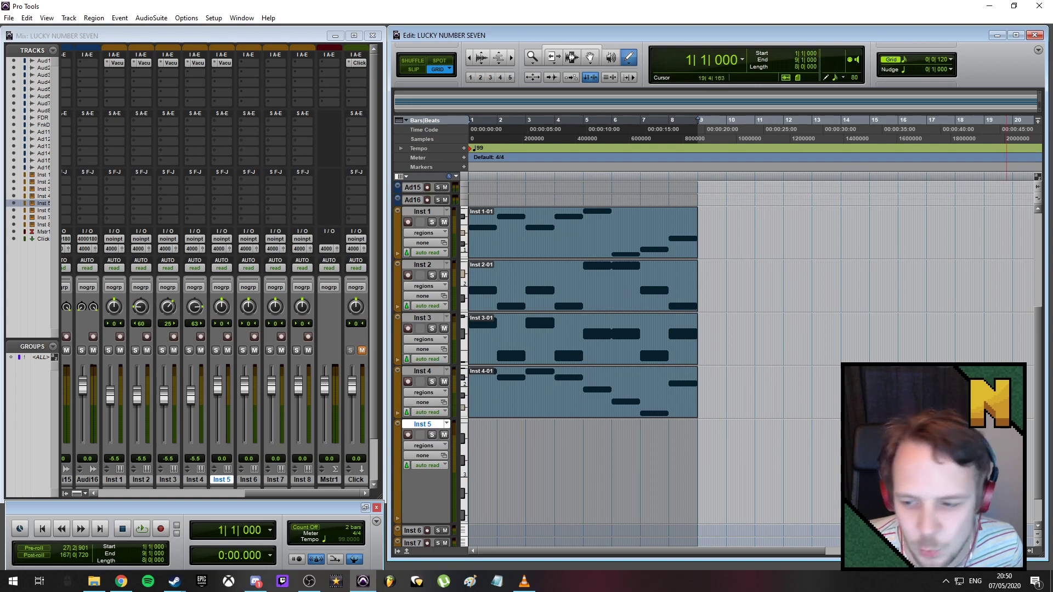
- Reduce the height of all tracks until the complete track list, including Inst 5, is compact enough for the Edit window
{"action": "left_click", "coordinate": [1039, 536]}
{"action": "left_click", "coordinate": [1039, 536]}
{"action": "left_click", "coordinate": [1039, 535]}
{"action": "left_click", "coordinate": [1039, 536]}
{"action": "left_click", "coordinate": [1039, 536]}
{"action": "left_click", "coordinate": [1040, 536]}
{"action": "left_click", "coordinate": [1040, 536]}
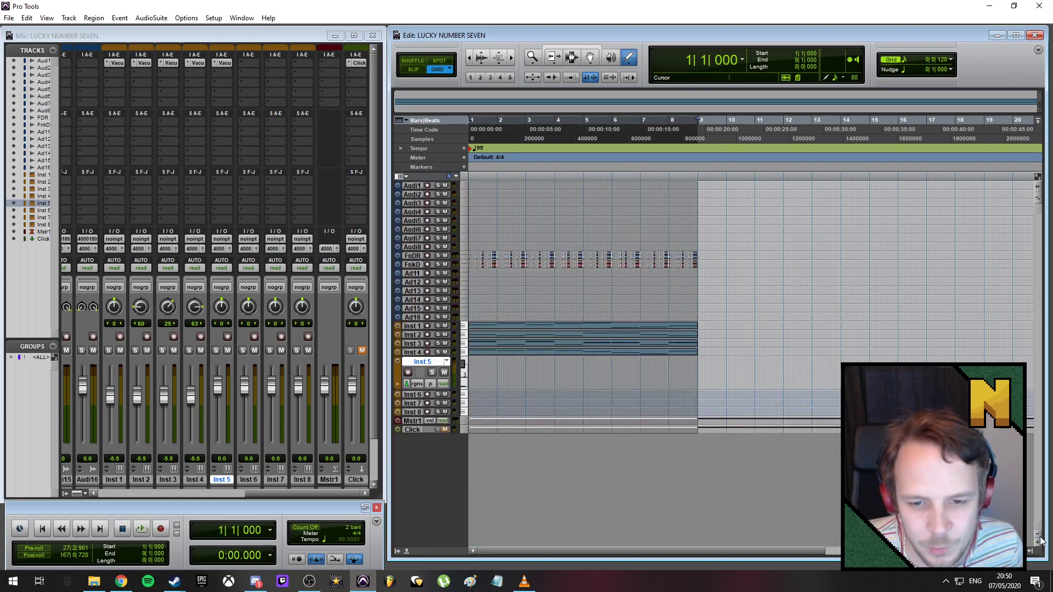
{"action": "left_click", "coordinate": [1039, 541]}
{"action": "left_click", "coordinate": [1039, 535]}
{"action": "left_click", "coordinate": [1039, 535]}
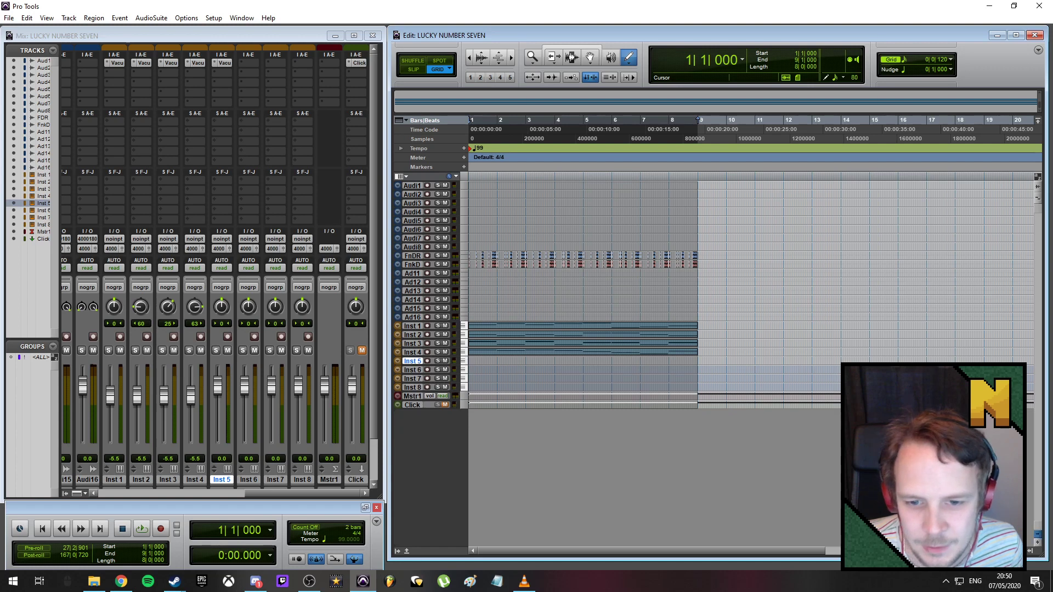
- Rename tracks Inst 1 to Inst 4 as Pad1, Pad2, Pad3 and Pad4, and Inst 5 as Bass
{"action": "left_click", "coordinate": [413, 326]}
{"action": "double_click", "coordinate": [413, 327]}
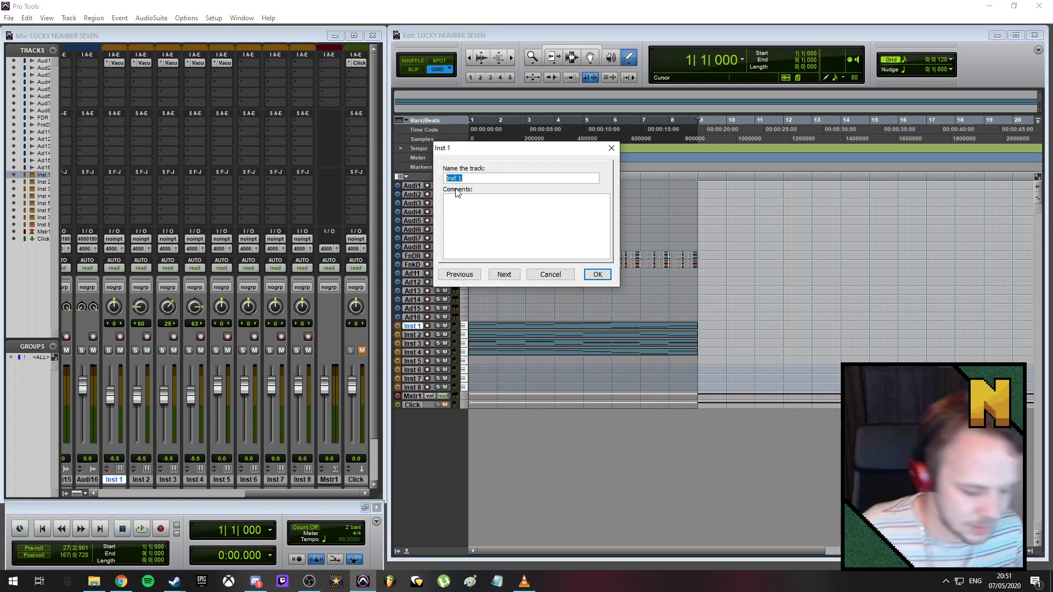
{"action": "type", "text": "Pad1"}
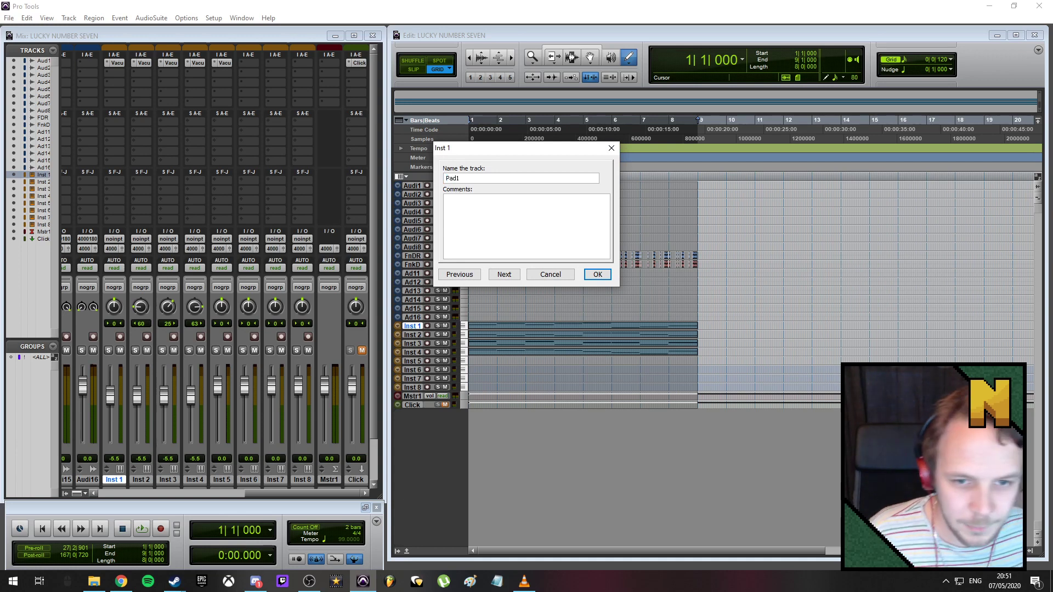
{"action": "left_click", "coordinate": [504, 274]}
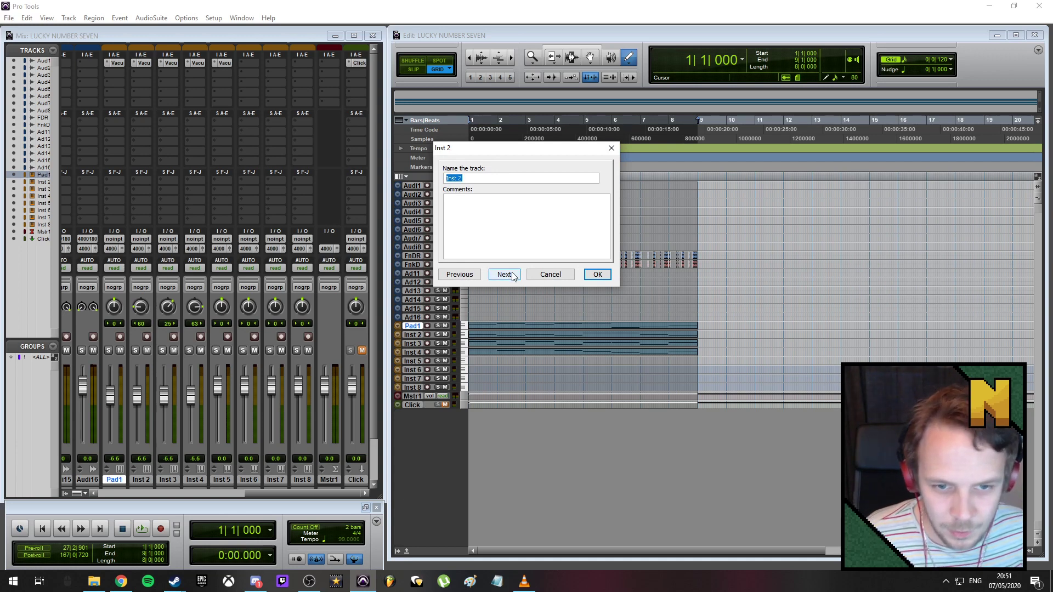
{"action": "type", "text": "Pad2"}
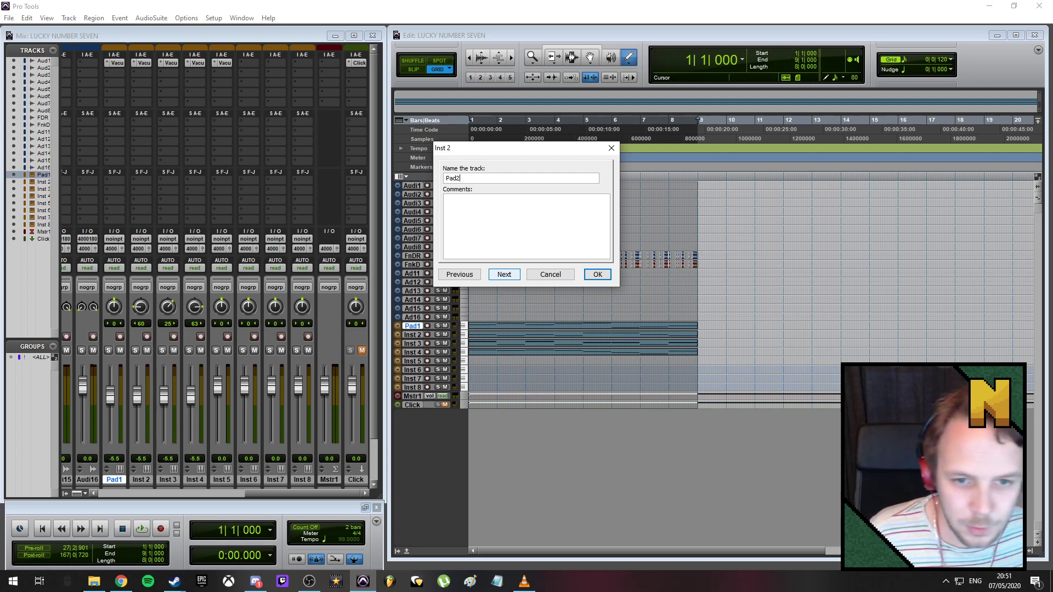
{"action": "left_click", "coordinate": [504, 274]}
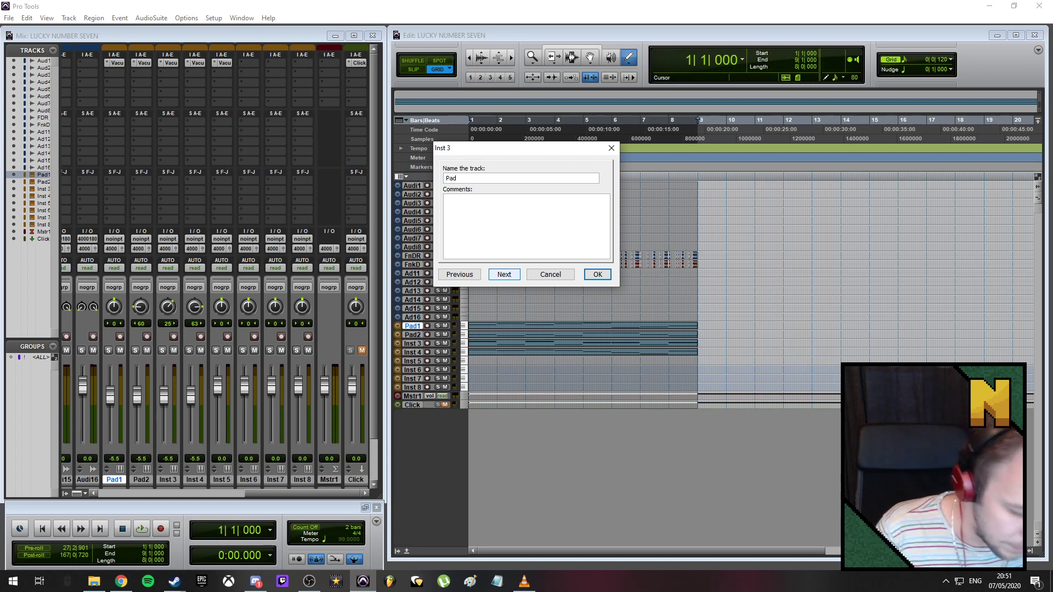
{"action": "type", "text": "Pad3"}
{"action": "left_click", "coordinate": [509, 275]}
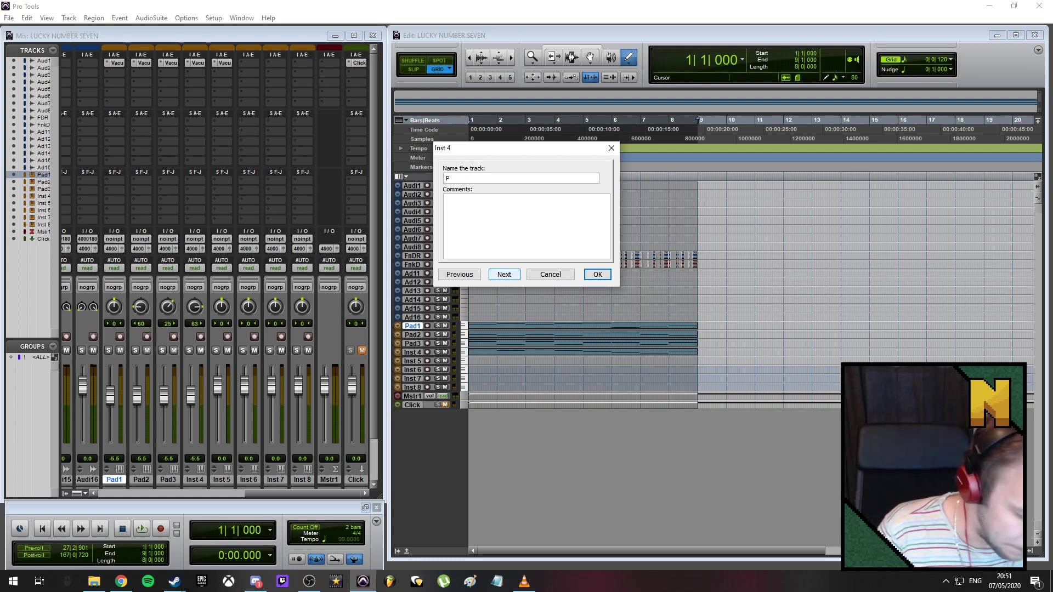
{"action": "type", "text": "Pad4"}
{"action": "left_click", "coordinate": [509, 275]}
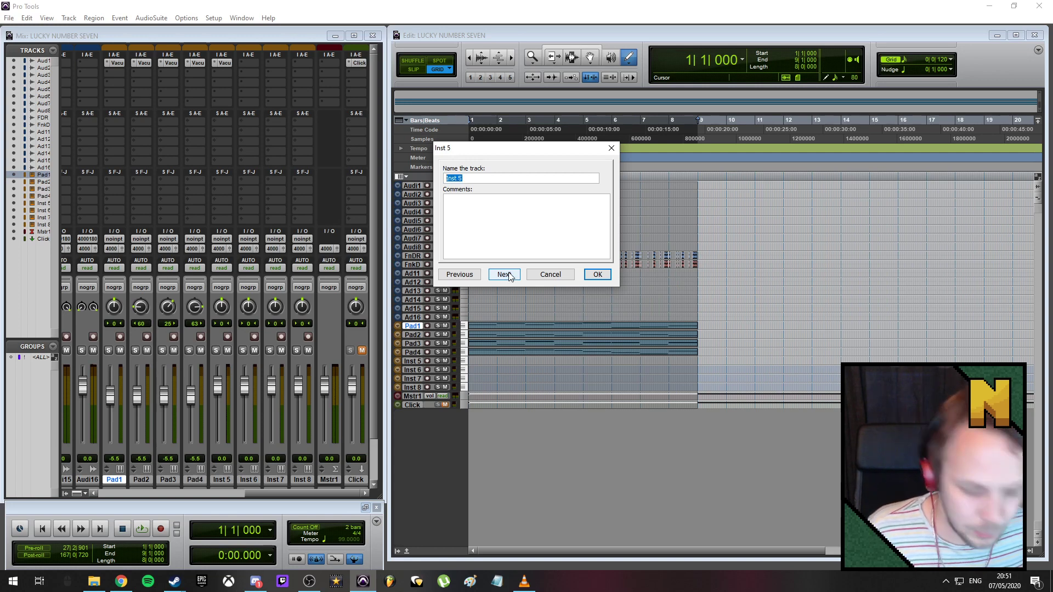
{"action": "key", "text": "Return"}
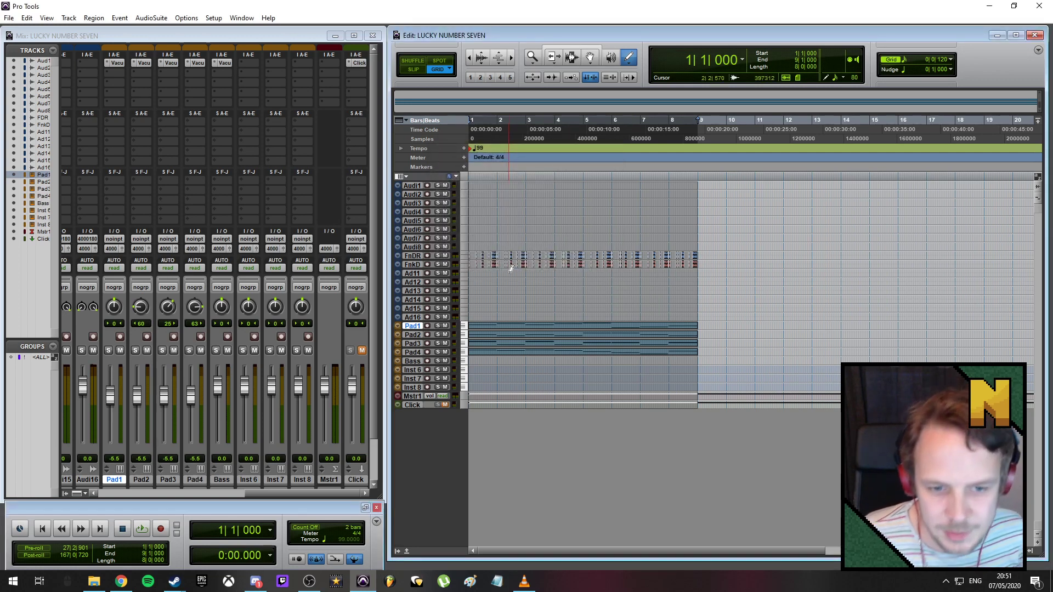
- Move the two Funky Drummer tracks above Audi1 and place Pad1 to Pad4 and Bass directly beneath them
{"action": "left_click_drag", "start_coordinate": [414, 256], "coordinate": [412, 186]}
{"action": "left_click", "coordinate": [413, 329]}
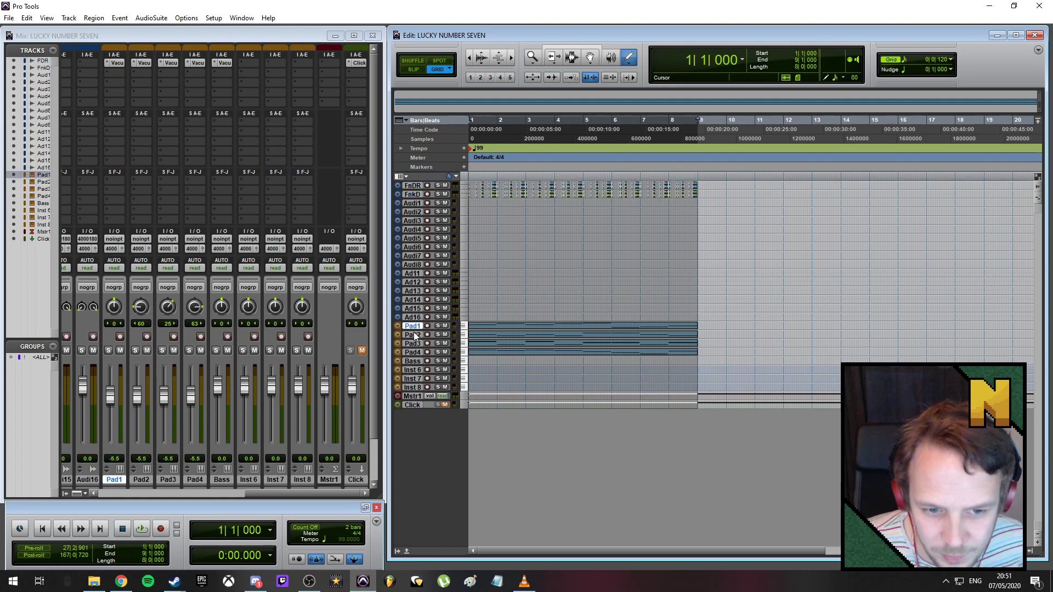
{"action": "left_click", "coordinate": [413, 361], "text": "shift"}
{"action": "left_click_drag", "start_coordinate": [413, 361], "coordinate": [415, 215]}
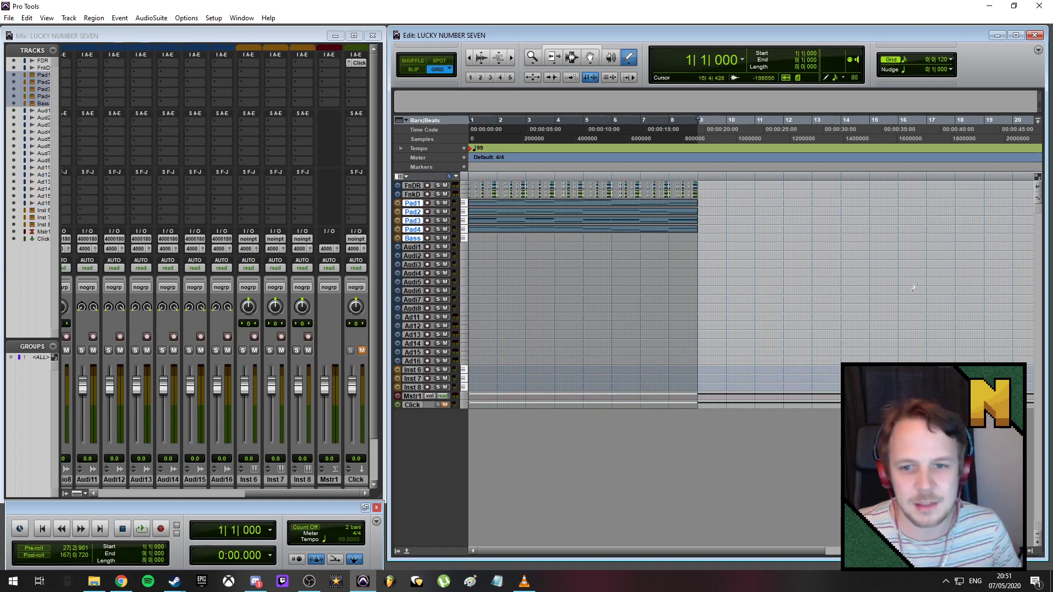
- Increase the Bass track's height to make room for note editing
{"action": "left_click", "coordinate": [400, 239]}
{"action": "mouse_move", "coordinate": [439, 242]}
{"action": "left_click", "coordinate": [531, 288]}
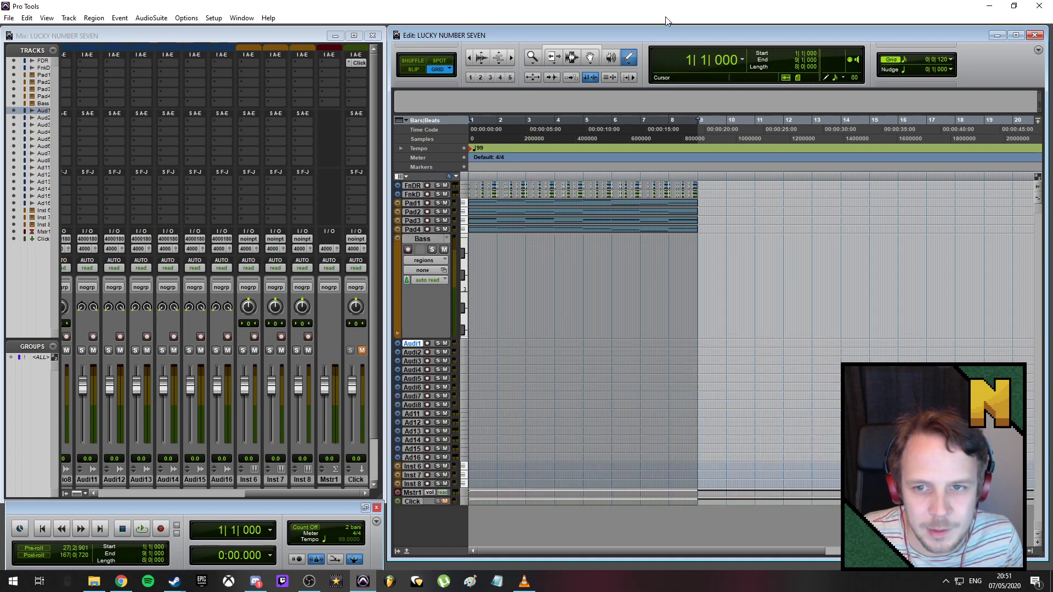
- Return to the session start, choose the Pencil tool and switch the Bass track to notes view
{"action": "left_click", "coordinate": [590, 57]}
{"action": "key", "text": "ctrl+bracketright"}
{"action": "key", "text": "ctrl+bracketright"}
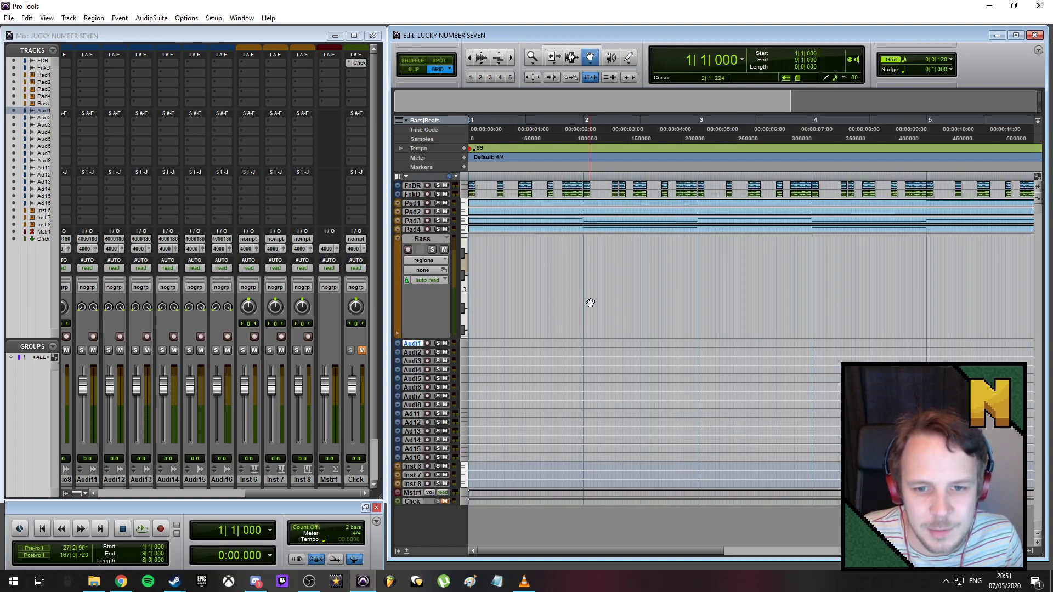
{"action": "left_click", "coordinate": [506, 121]}
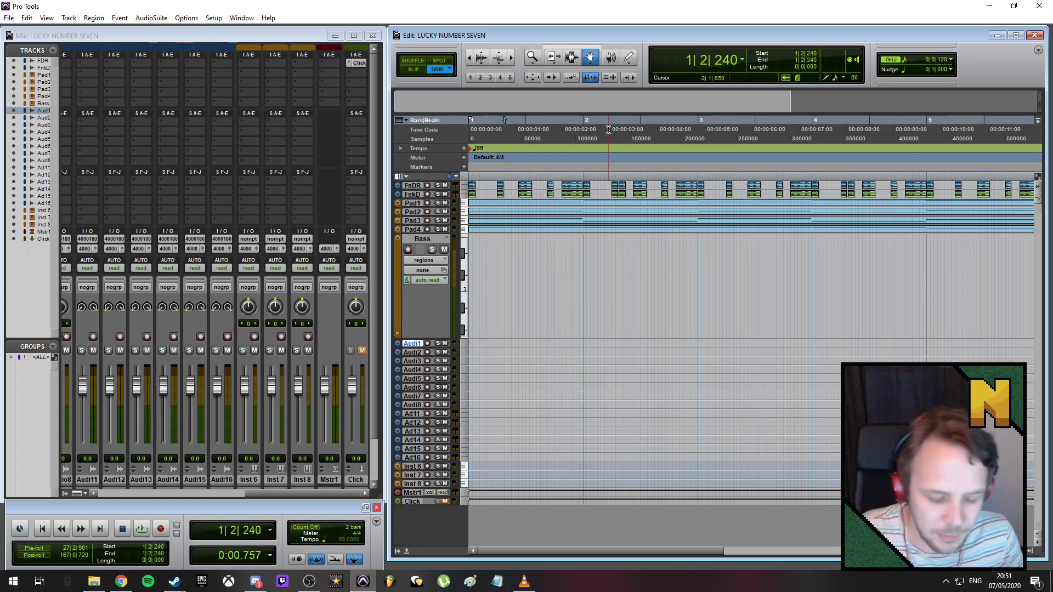
{"action": "key", "text": "Return"}
{"action": "key", "text": "ctrl+bracketright"}
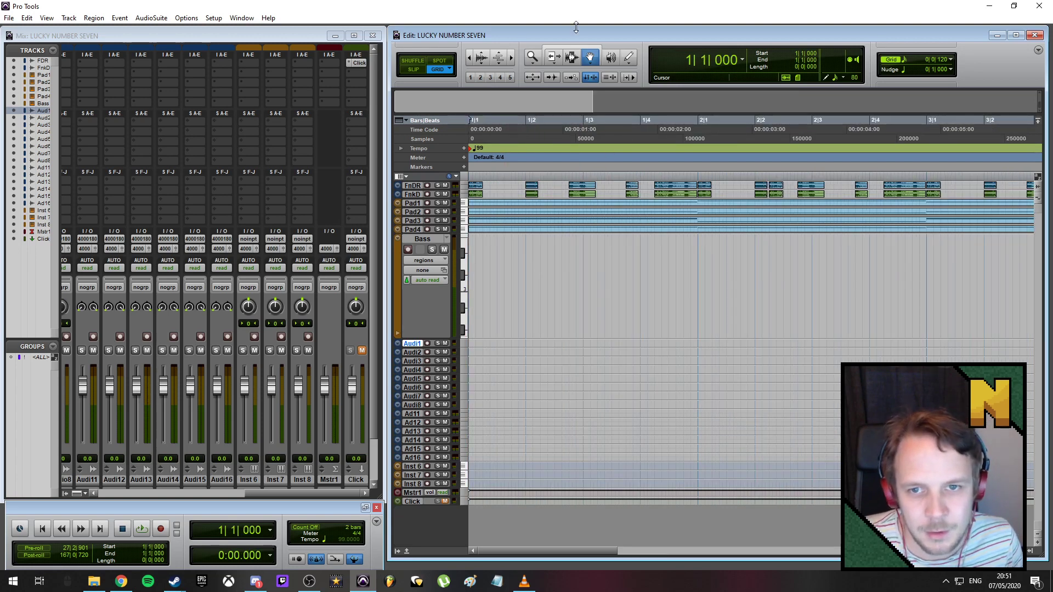
{"action": "left_click", "coordinate": [628, 60]}
{"action": "key", "text": "ctrl+bracketright"}
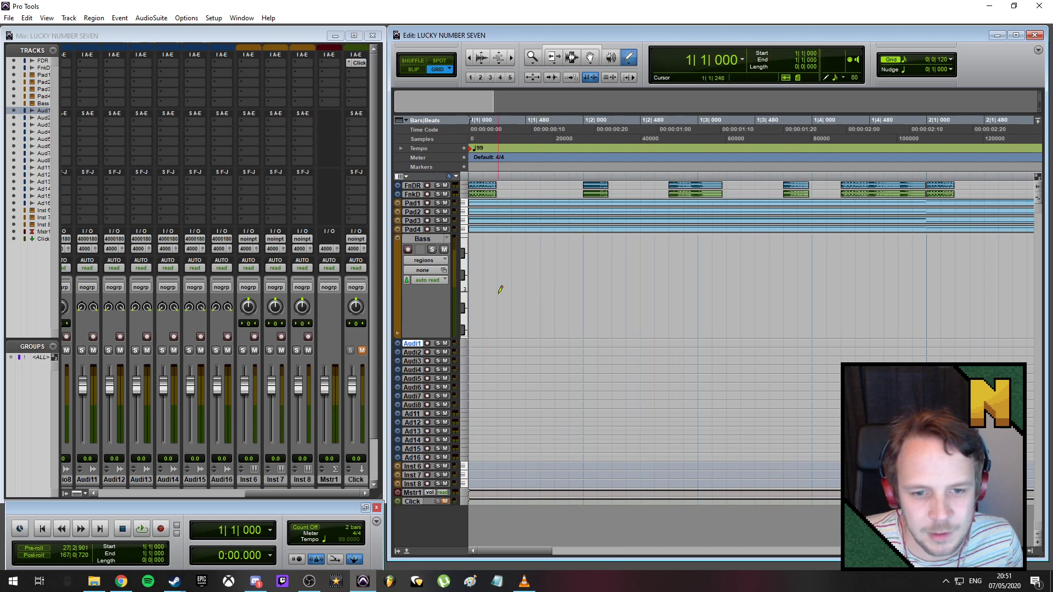
{"action": "left_click", "coordinate": [418, 260]}
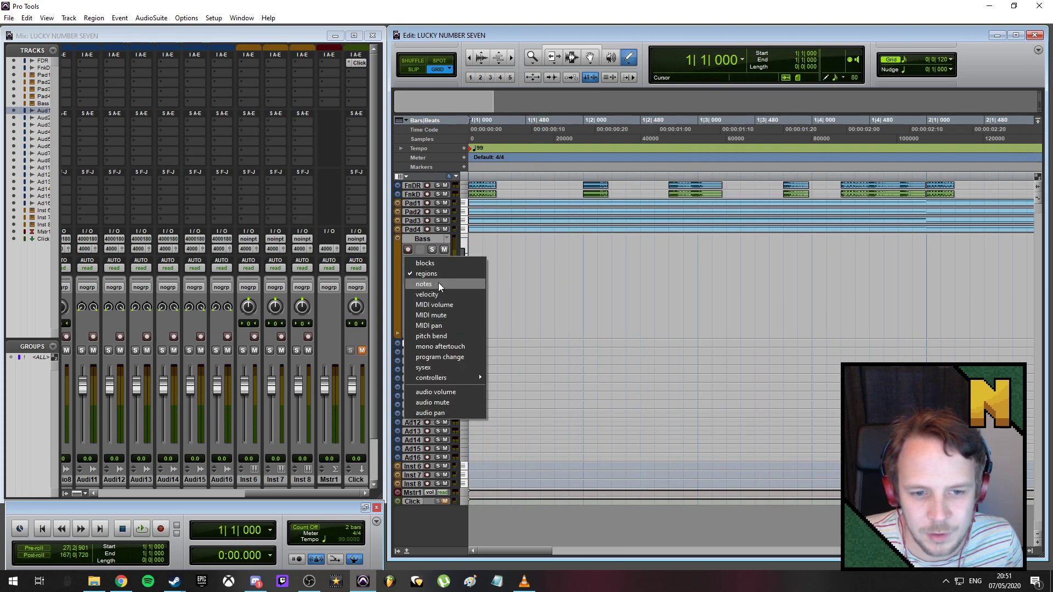
{"action": "left_click", "coordinate": [438, 282]}
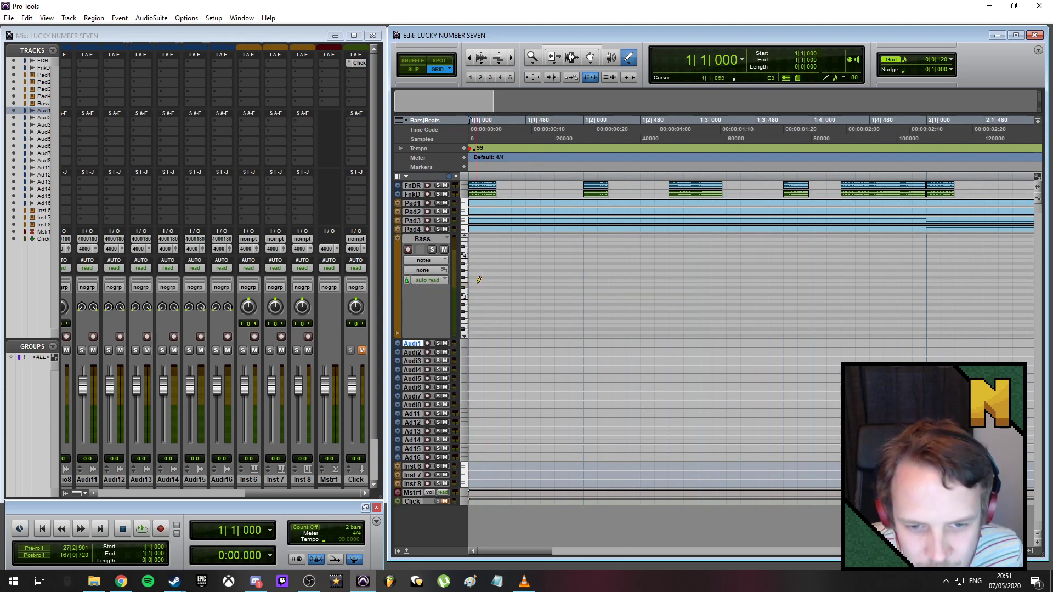
- Draw an E2 note at 1|1|000 on the Bass track, play it back and lengthen it to 0|0|240
{"action": "left_click", "coordinate": [475, 284]}
{"action": "left_click_drag", "start_coordinate": [478, 286], "coordinate": [478, 327]}
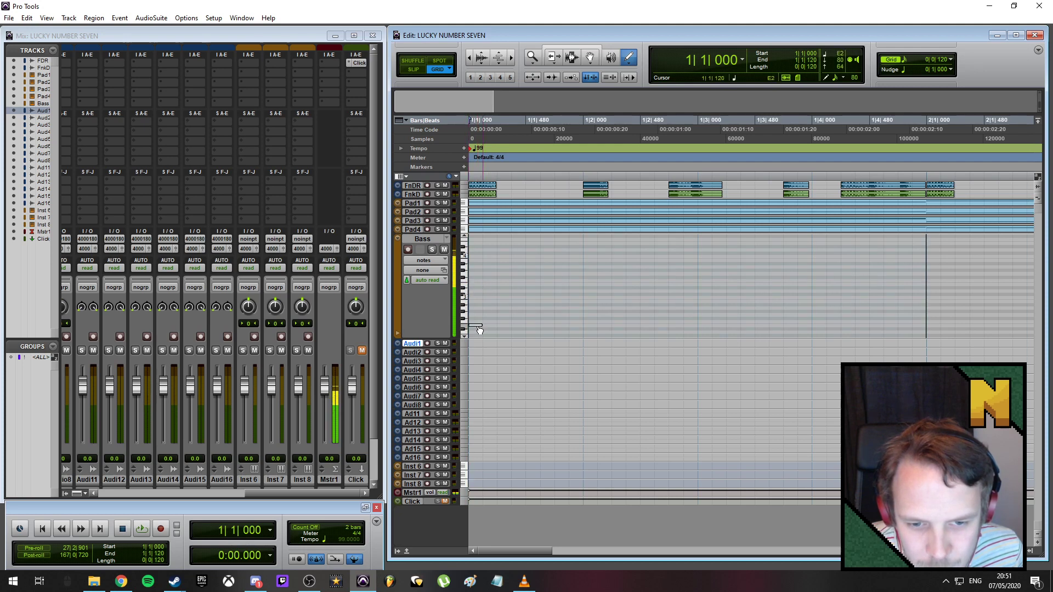
{"action": "key", "text": "space"}
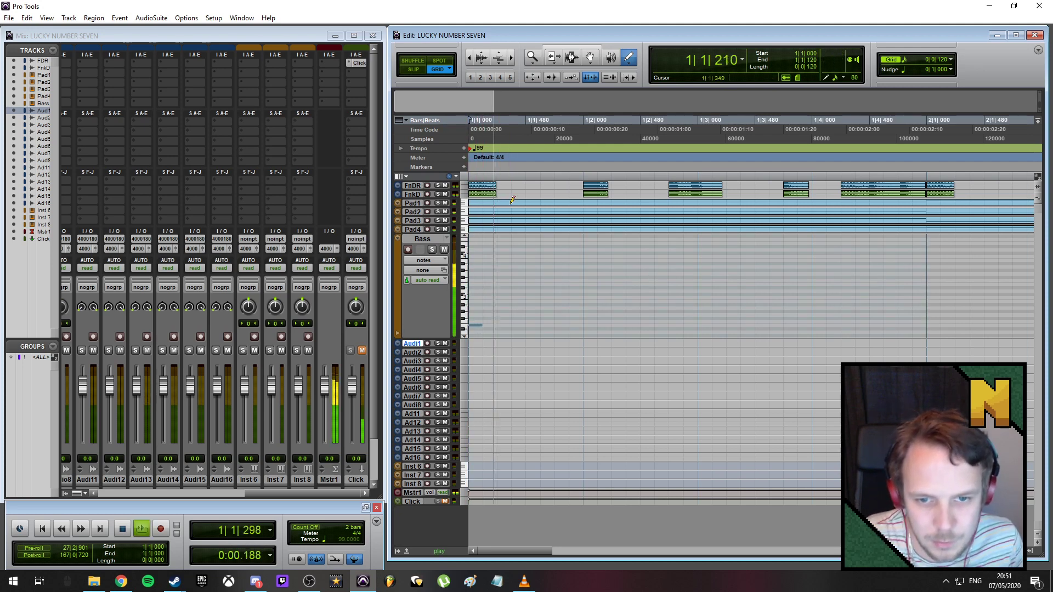
{"action": "key", "text": "space"}
{"action": "left_click", "coordinate": [477, 324]}
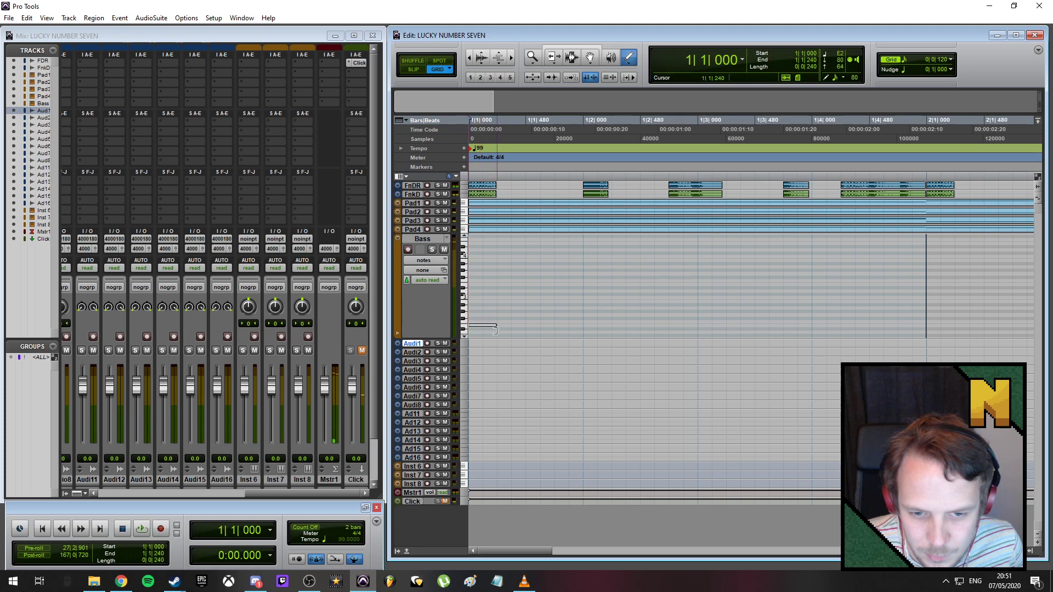
- Lengthen the E2 note at 1|1|000 on the Bass track to 0|0|480 and play it back
{"action": "key", "text": "space"}
{"action": "key", "text": "space"}
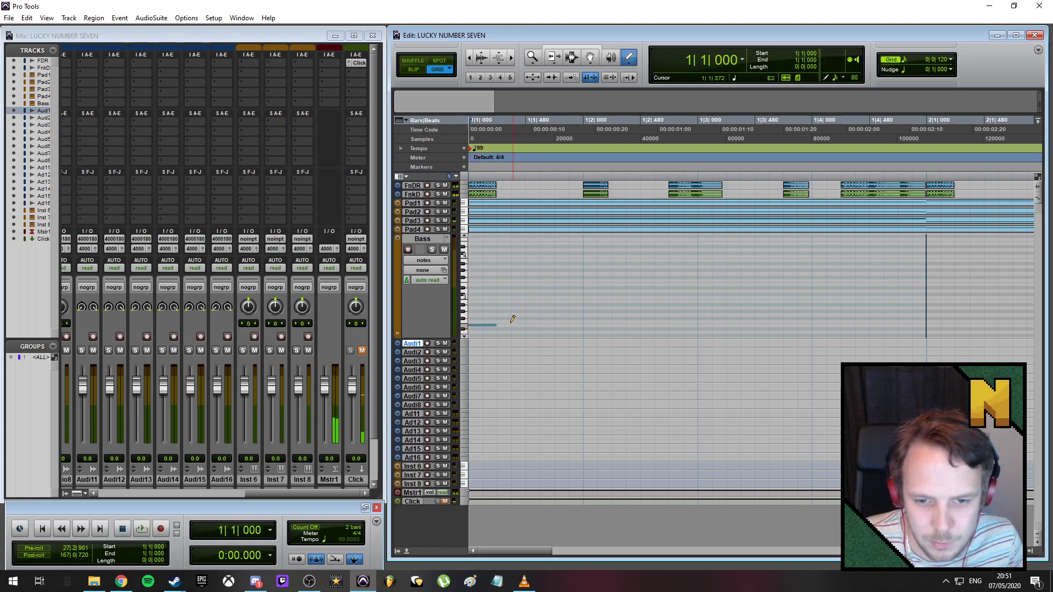
{"action": "left_click_drag", "start_coordinate": [494, 325], "coordinate": [530, 335]}
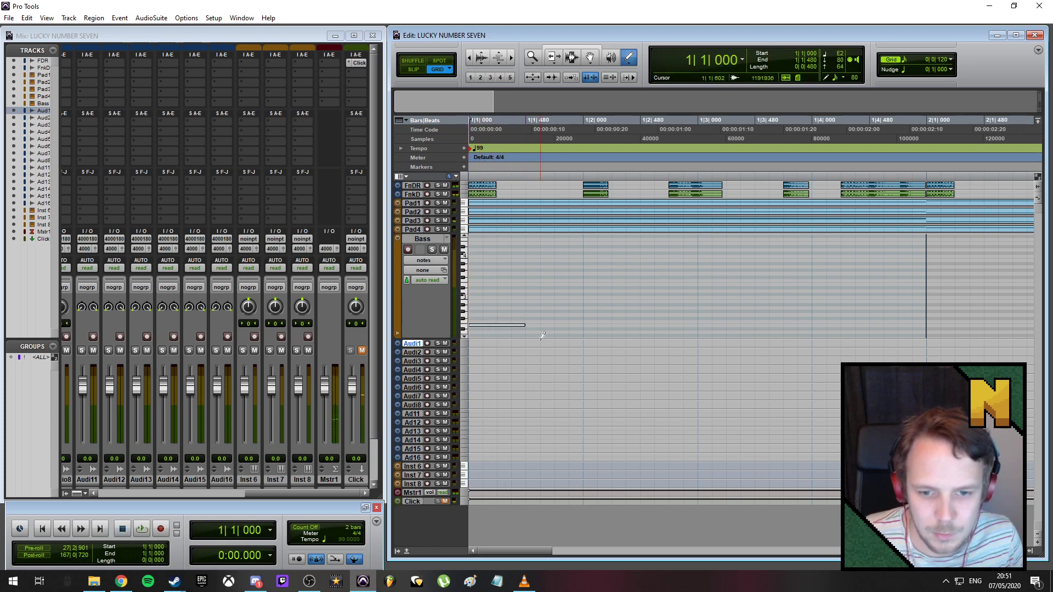
{"action": "key", "text": "space"}
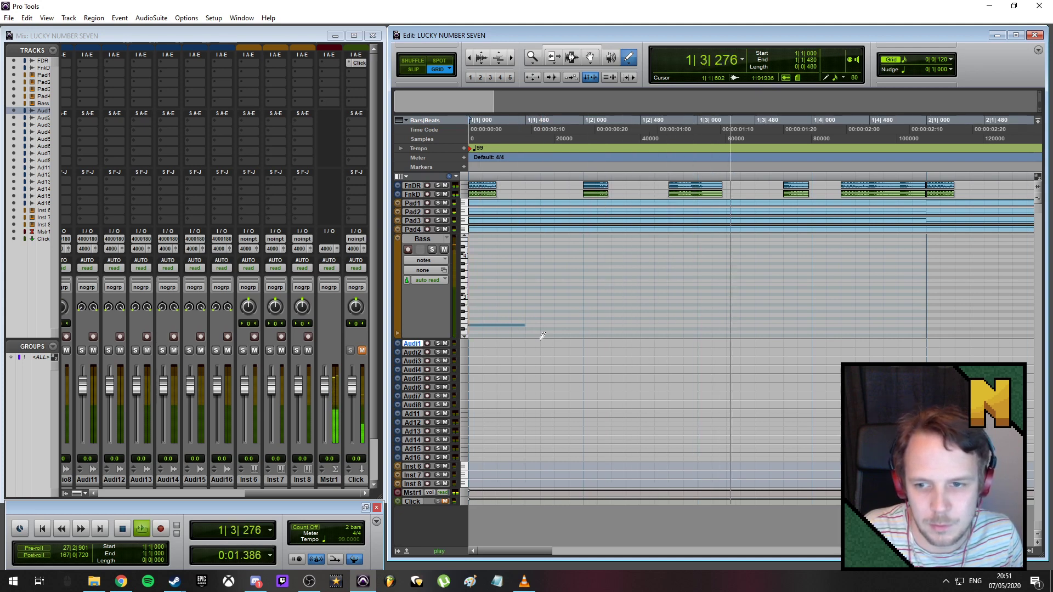
{"action": "key", "text": "space"}
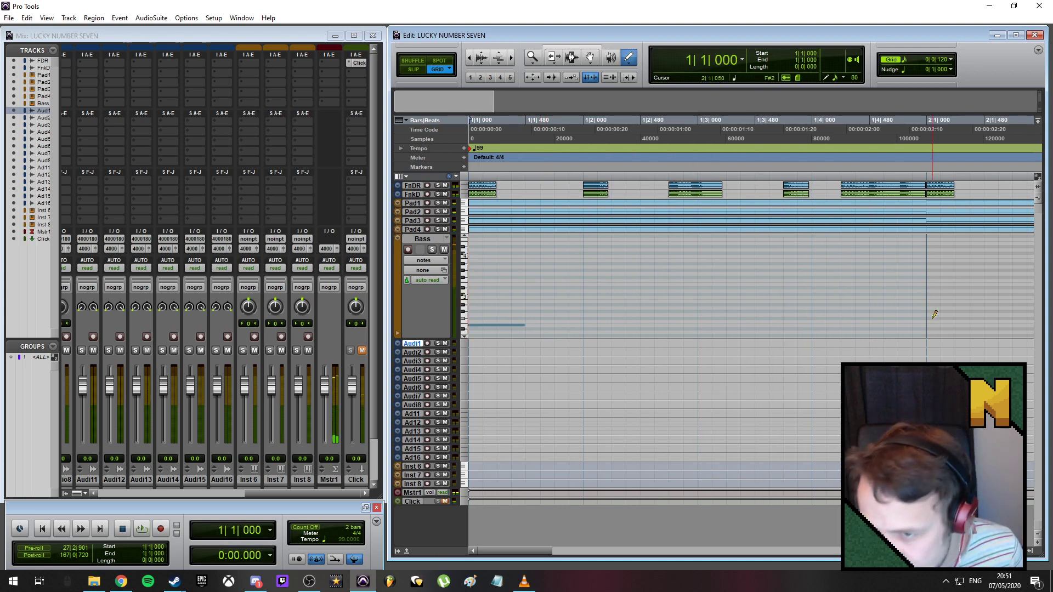
- Draw an F#2 note of length 0|0|480 at 2|1|000 on the Bass track and play both bars from the session start
{"action": "left_click_drag", "start_coordinate": [932, 319], "coordinate": [984, 319]}
{"action": "key", "text": "Return"}
{"action": "key", "text": "space"}
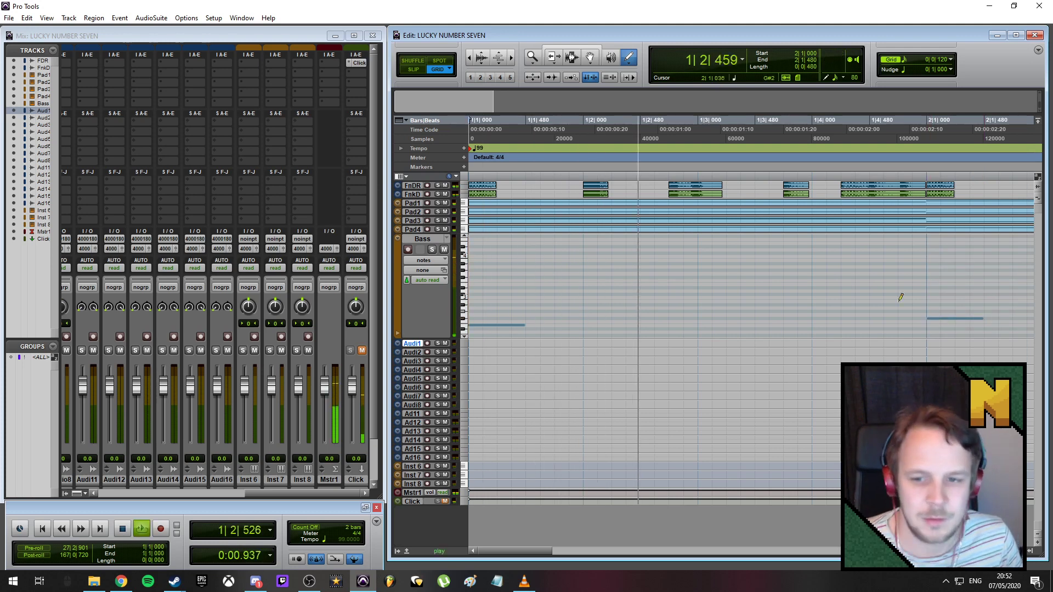
{"action": "key", "text": "r"}
{"action": "key", "text": "r"}
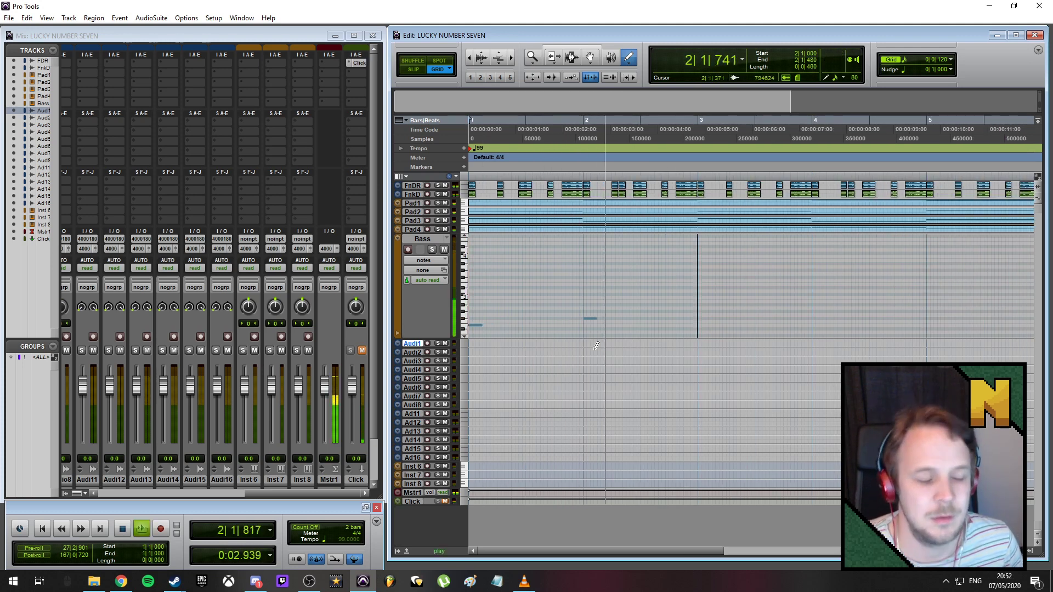
{"action": "key", "text": "space"}
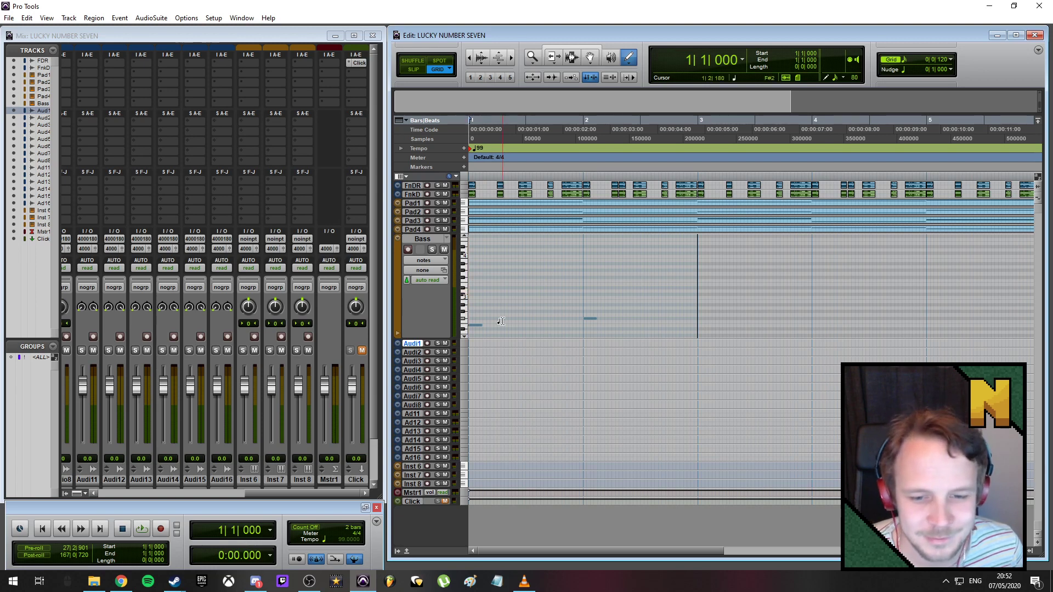
- Audition the first bar, draw a B2 note of length 0|0|240 at 1|2|720 on the Bass track and play it back
{"action": "key", "text": "ctrl+bracketright"}
{"action": "key", "text": "ctrl+bracketright"}
{"action": "key", "text": "space"}
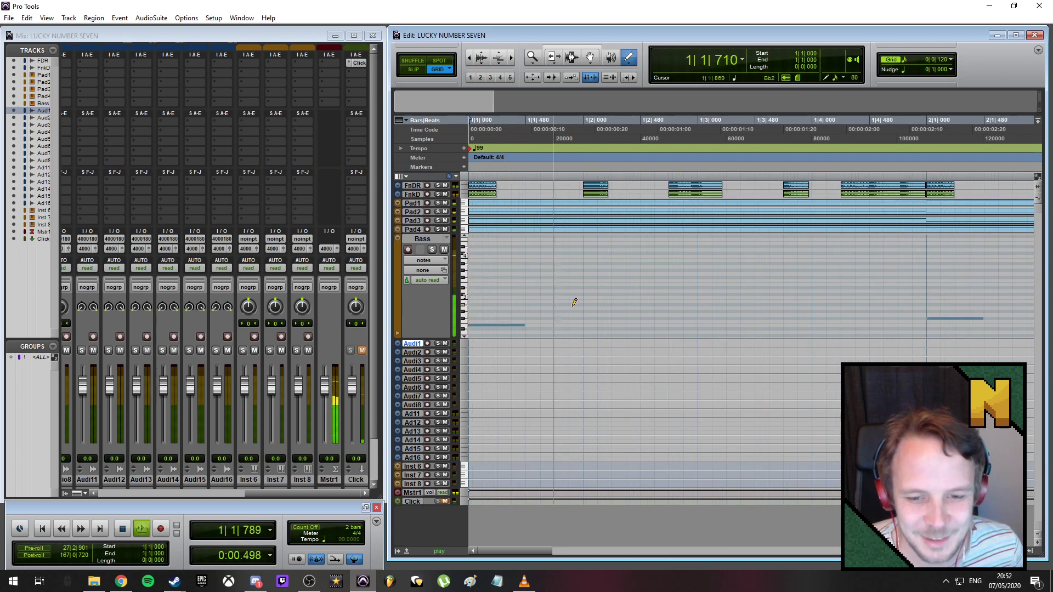
{"action": "key", "text": "space"}
{"action": "key", "text": "space"}
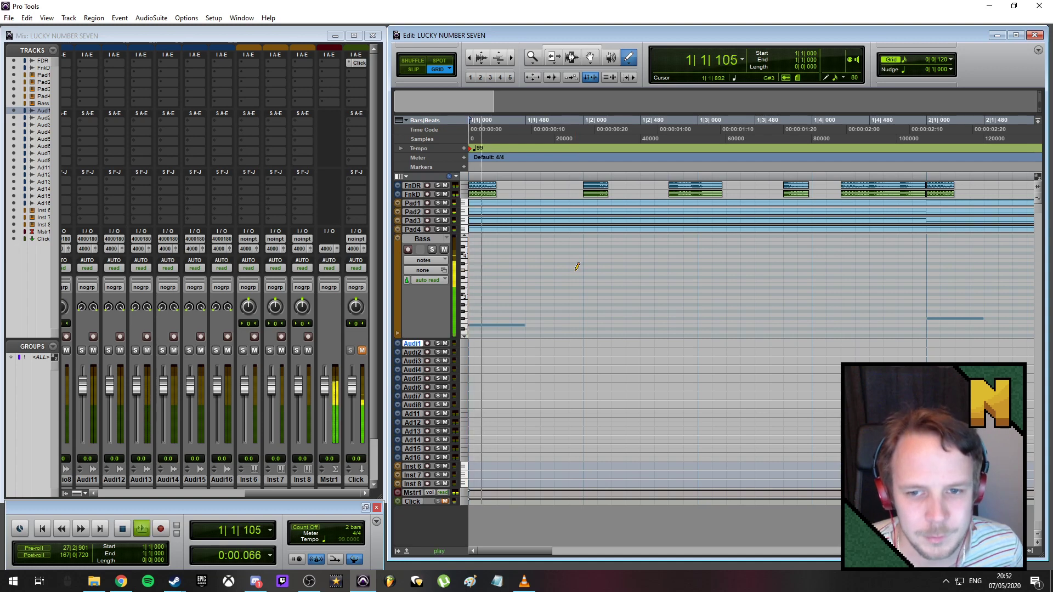
{"action": "key", "text": "space"}
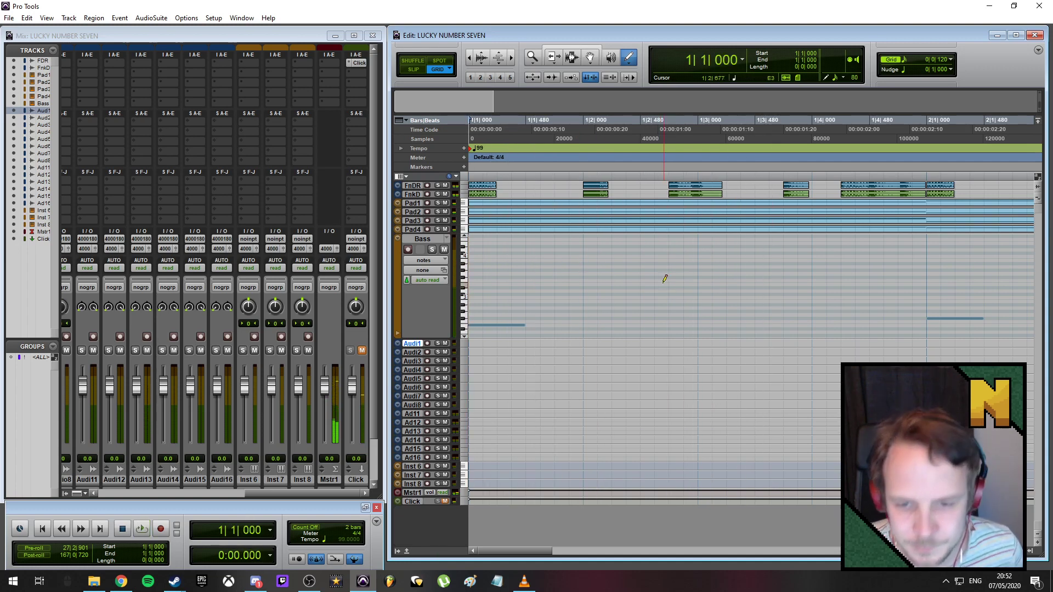
{"action": "left_click_drag", "start_coordinate": [668, 300], "coordinate": [698, 301]}
{"action": "key", "text": "space"}
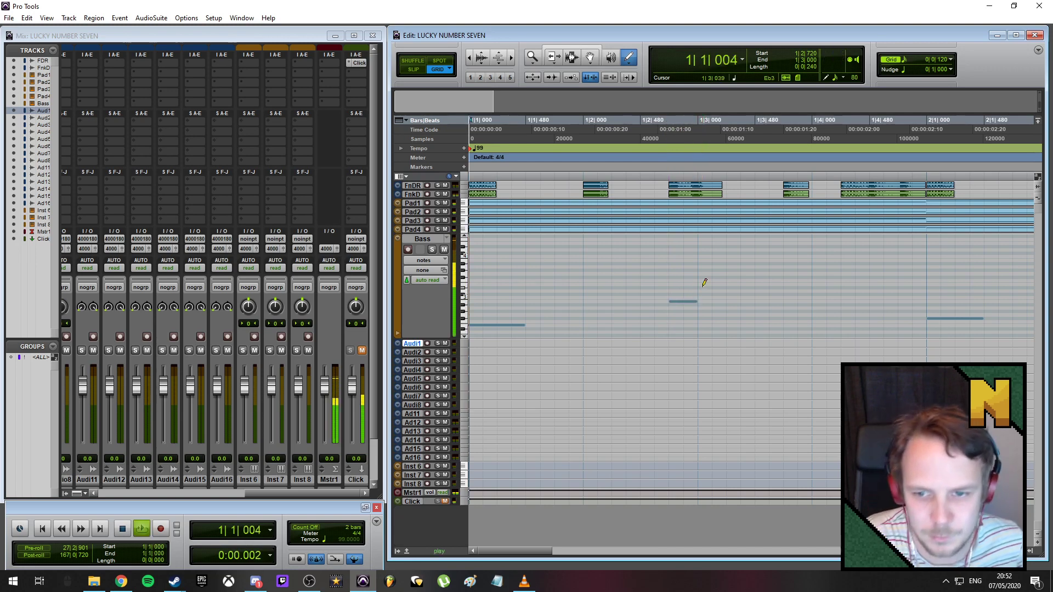
{"action": "key", "text": "space"}
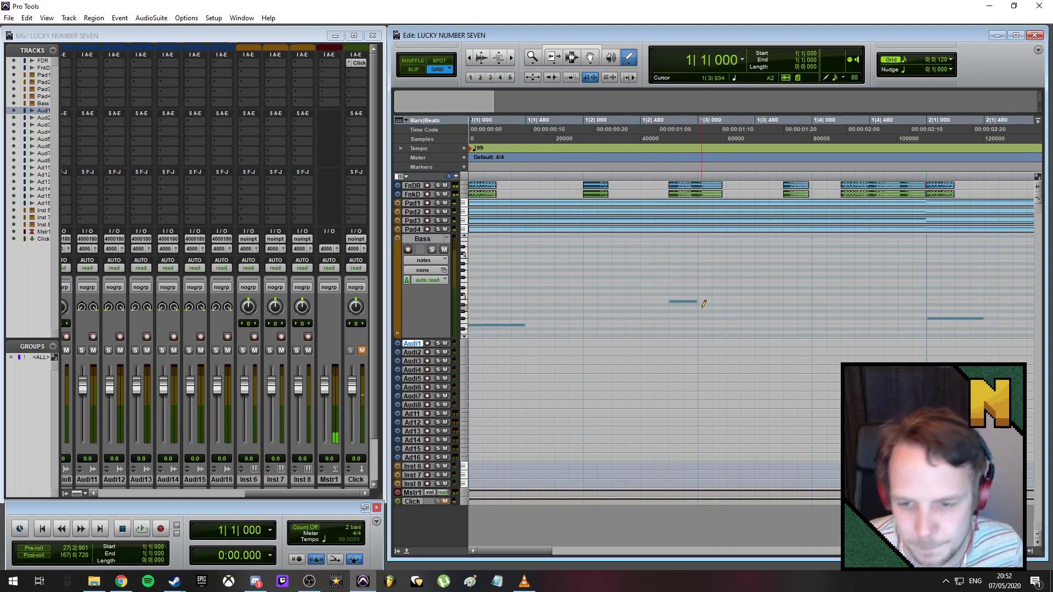
- Add 0|0|240 Bass notes A2 at 1|3|000 and B2 at 1|3|240, and play the phrase back
{"action": "left_click_drag", "start_coordinate": [701, 306], "coordinate": [752, 301]}
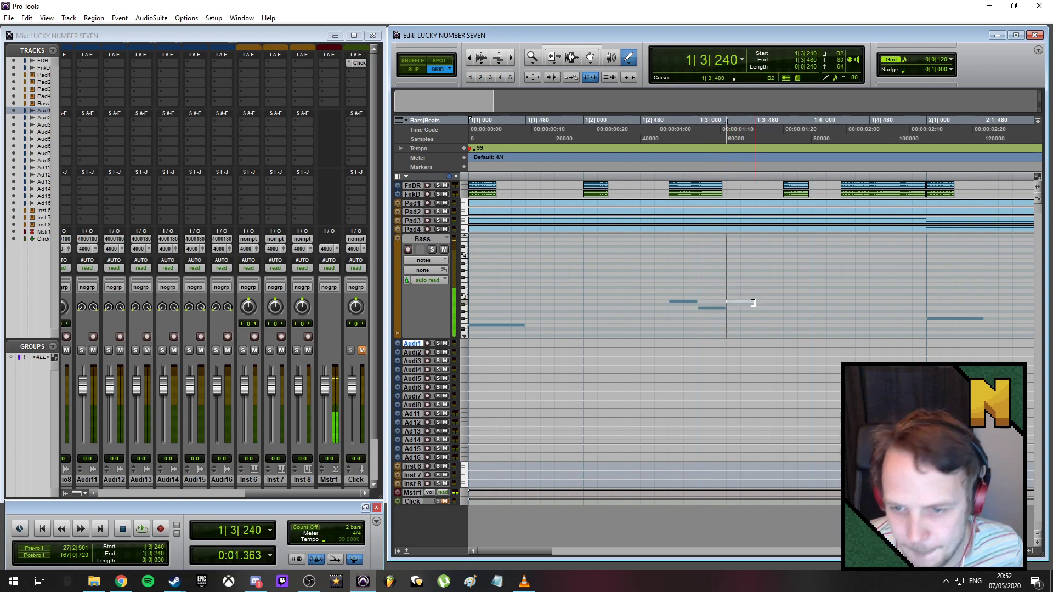
{"action": "key", "text": "space"}
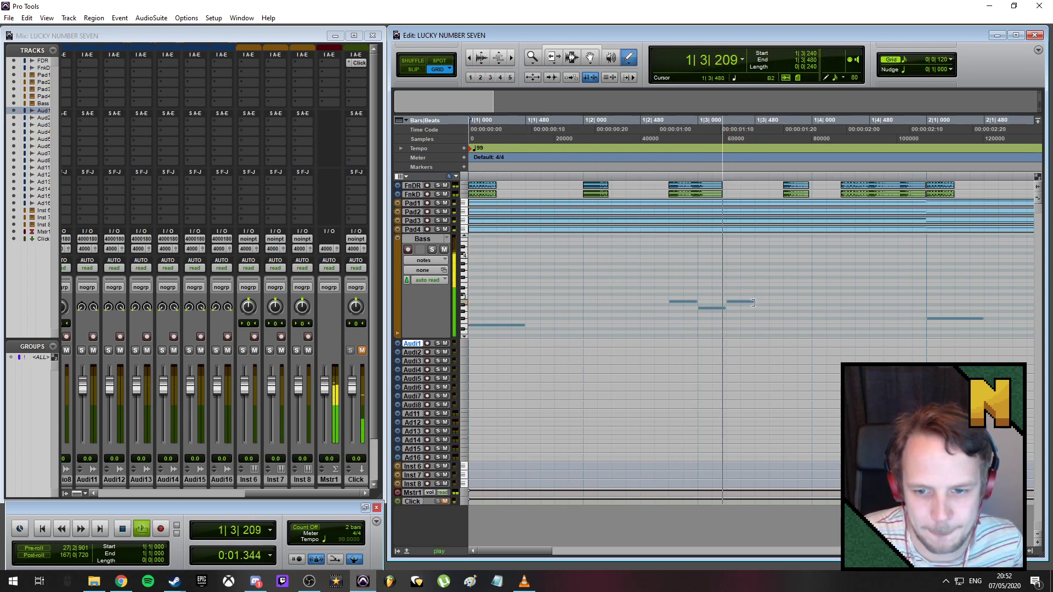
{"action": "key", "text": "space"}
- Move the three-note B2, A2, B2 group earlier with the Grabber so it starts at 1|2|480, and play it from the session start
{"action": "left_click", "coordinate": [590, 57]}
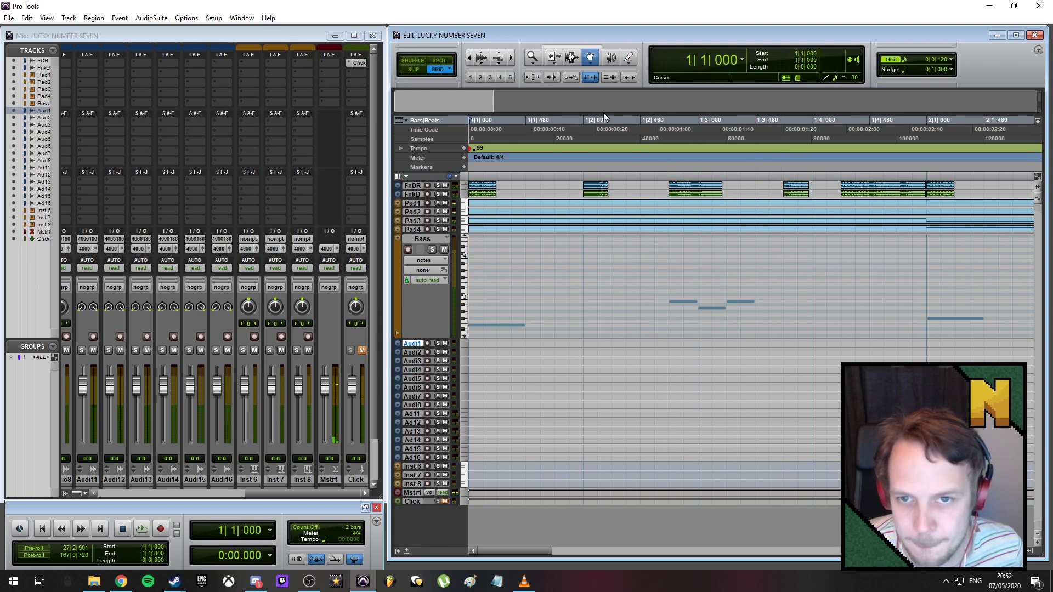
{"action": "left_click_drag", "start_coordinate": [670, 286], "coordinate": [763, 313]}
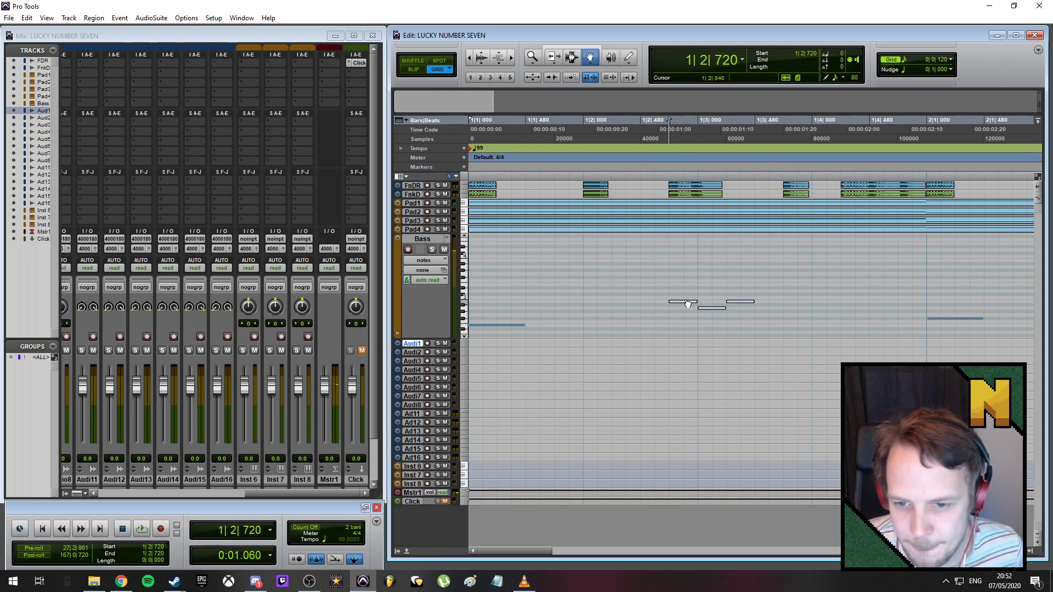
{"action": "left_click_drag", "start_coordinate": [687, 304], "coordinate": [652, 303]}
{"action": "key", "text": "space"}
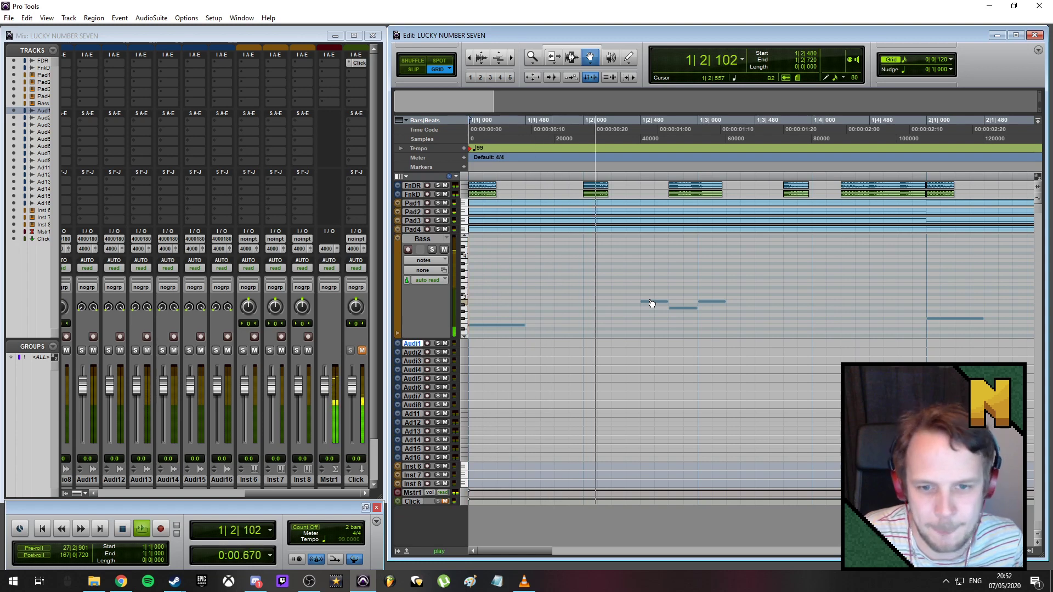
{"action": "key", "text": "space"}
{"action": "key", "text": "Return"}
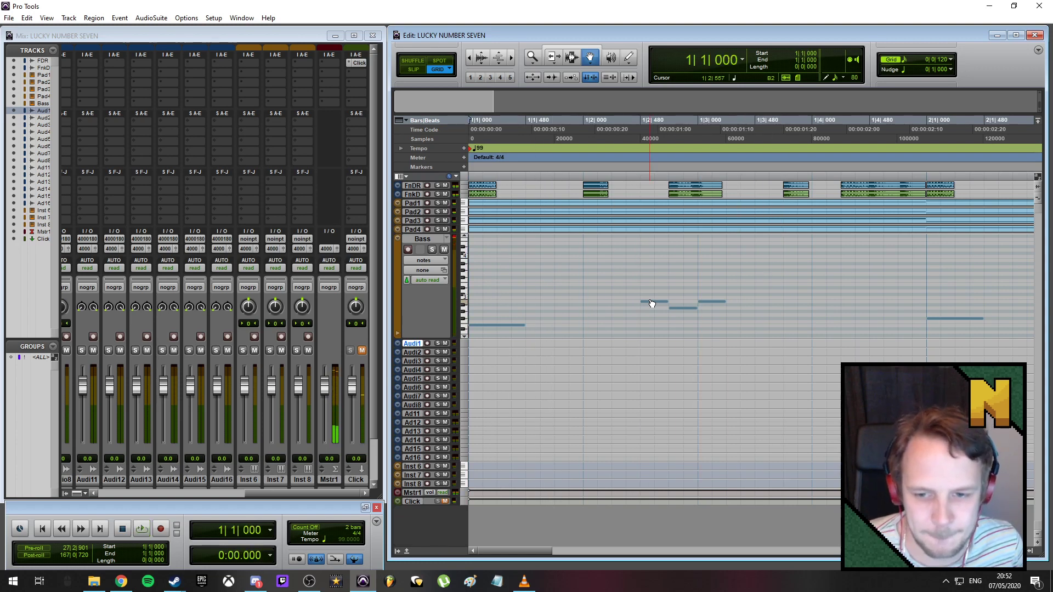
{"action": "left_click", "coordinate": [697, 289]}
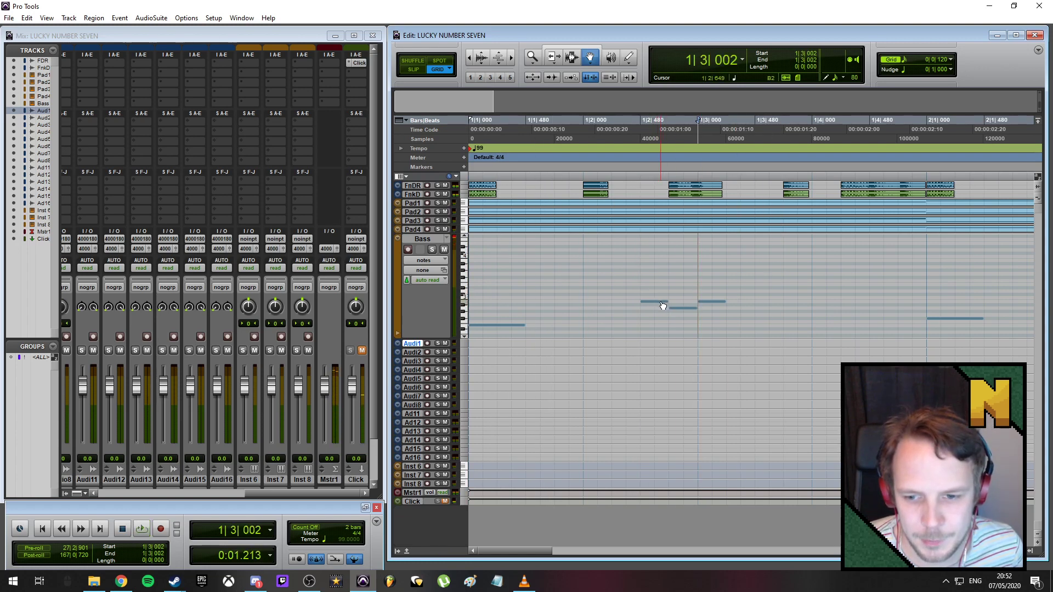
{"action": "key", "text": "Return"}
{"action": "key", "text": "space"}
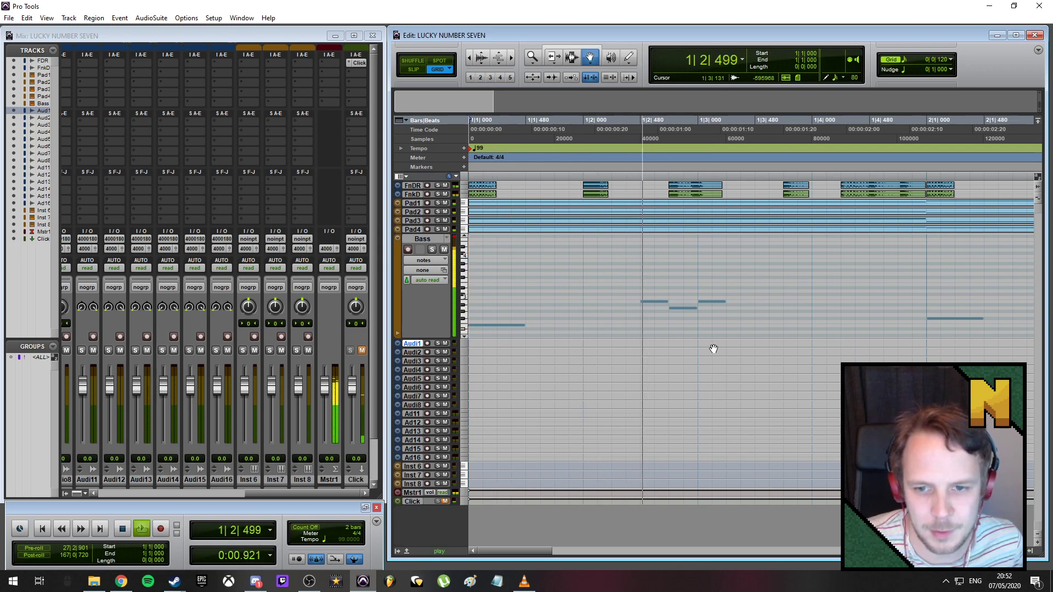
{"action": "key", "text": "space"}
- Draw a B2 note of length 0|0|120 at 1|2|240 on the Bass track and audition the phrase from the session start
{"action": "left_click", "coordinate": [613, 297]}
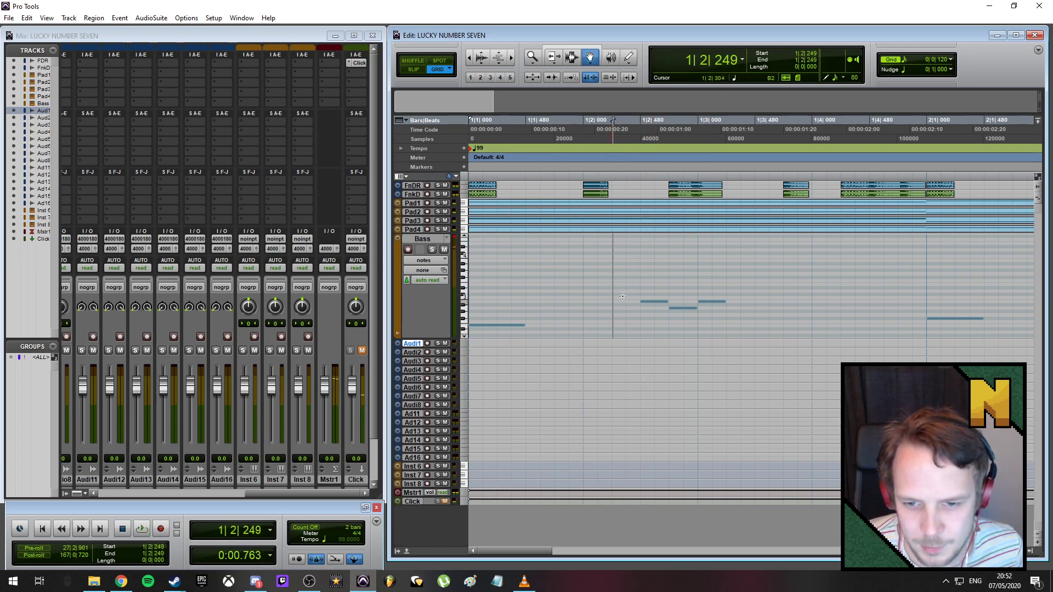
{"action": "left_click", "coordinate": [629, 57]}
{"action": "left_click", "coordinate": [618, 301]}
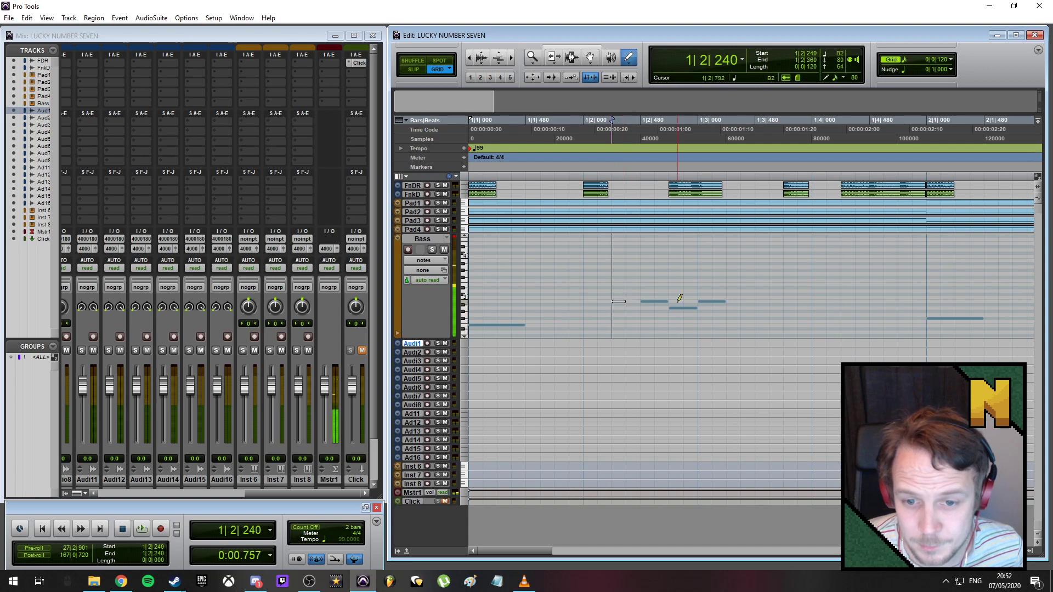
{"action": "key", "text": "Return"}
{"action": "key", "text": "space"}
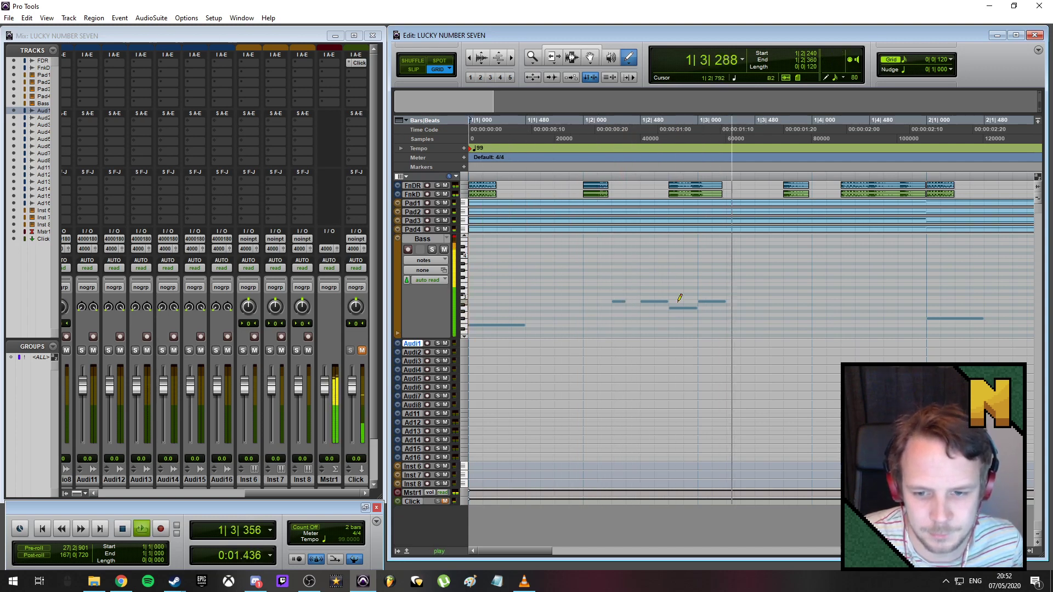
{"action": "key", "text": "space"}
{"action": "key", "text": "space"}
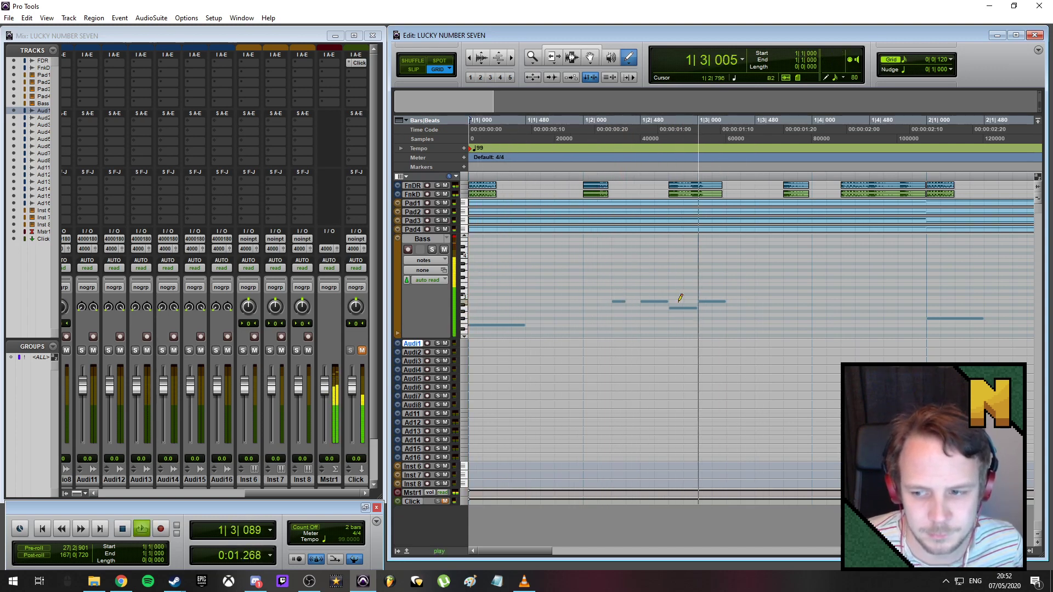
{"action": "key", "text": "space"}
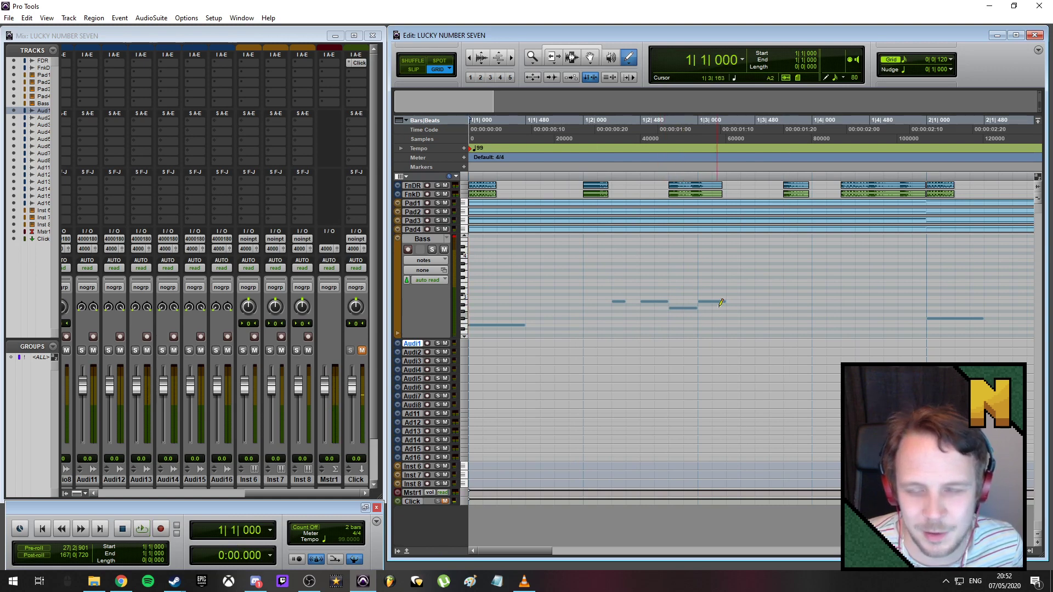
{"action": "left_click", "coordinate": [905, 59]}
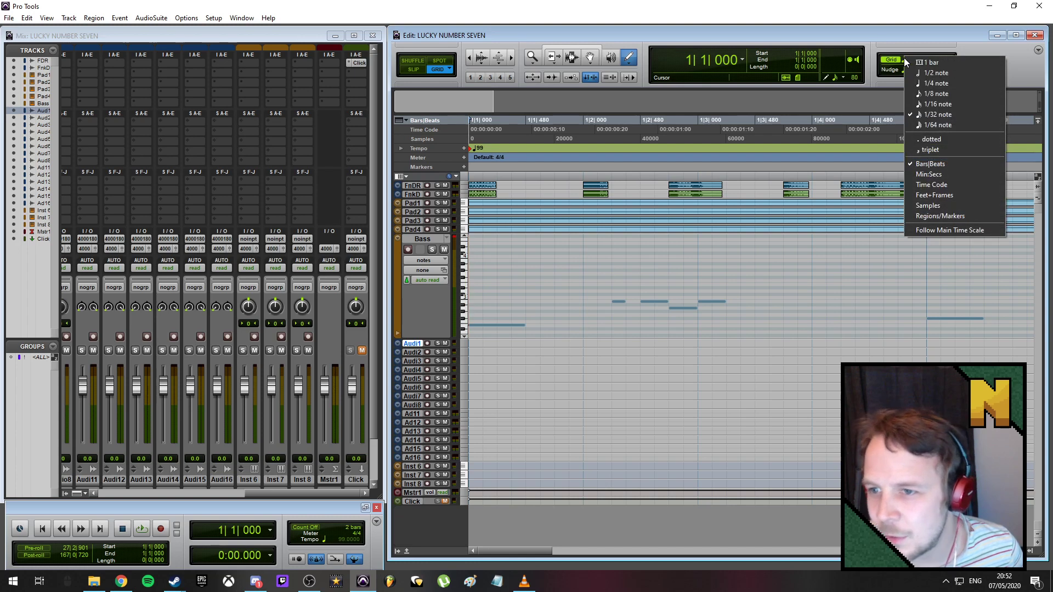
{"action": "left_click", "coordinate": [938, 140]}
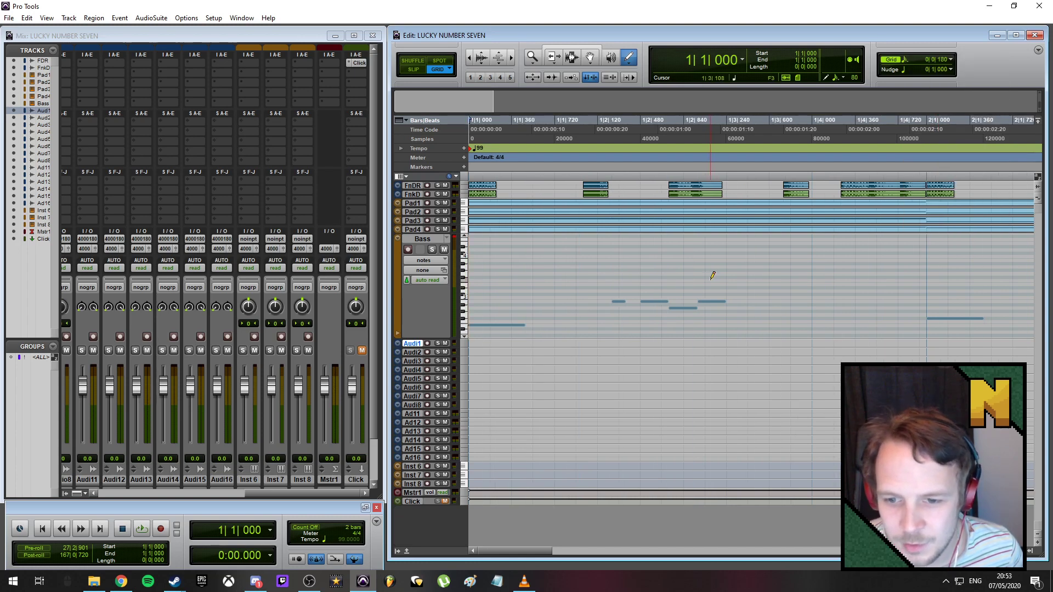
{"action": "left_click", "coordinate": [906, 58]}
{"action": "left_click", "coordinate": [944, 148]}
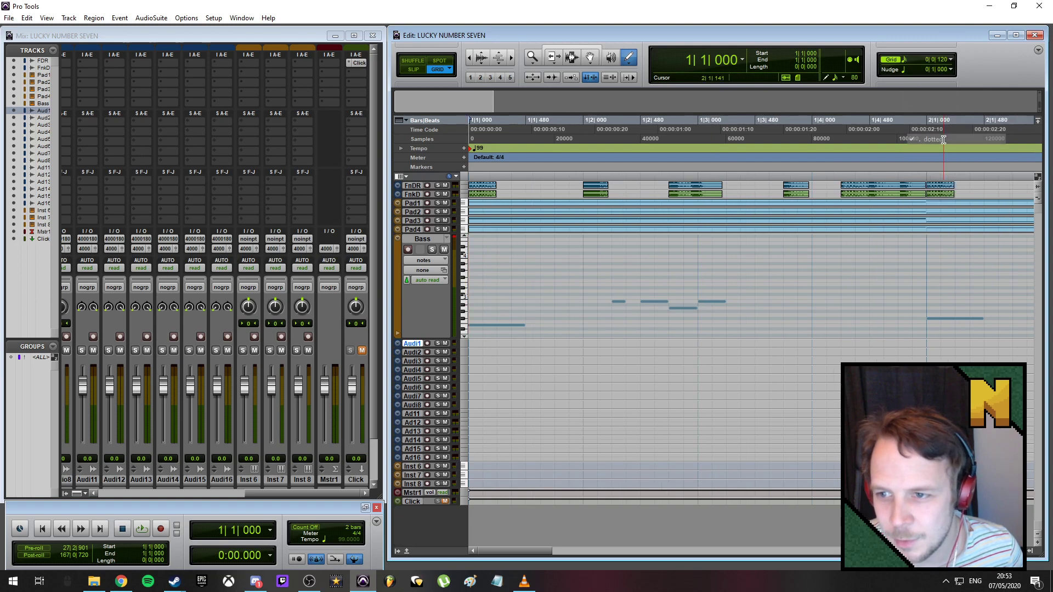
- Play the Bass phrase with the drums and pads from the session start to judge its timing
{"action": "key", "text": "space"}
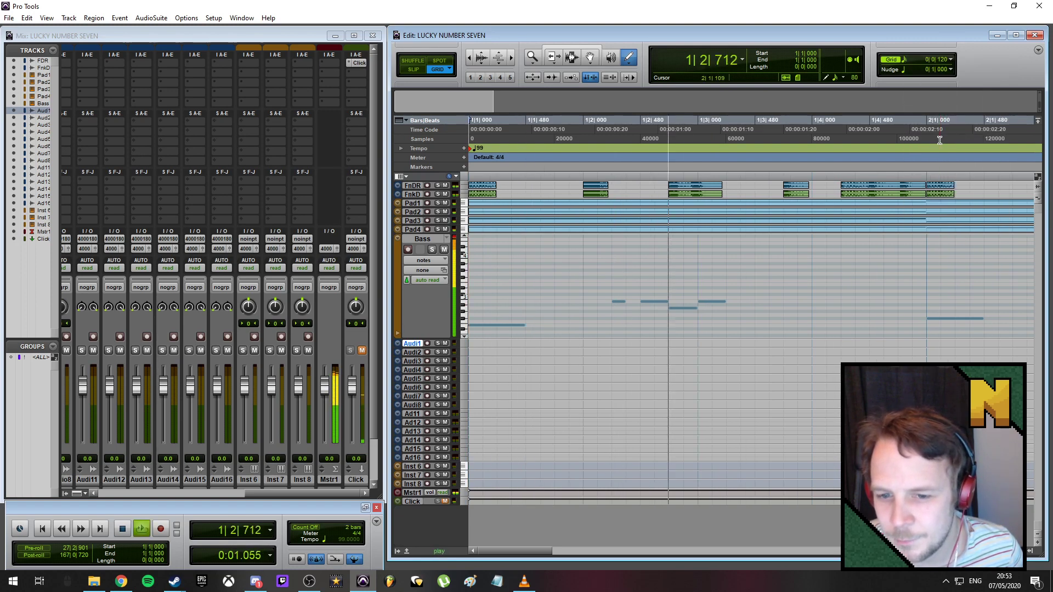
{"action": "key", "text": "space"}
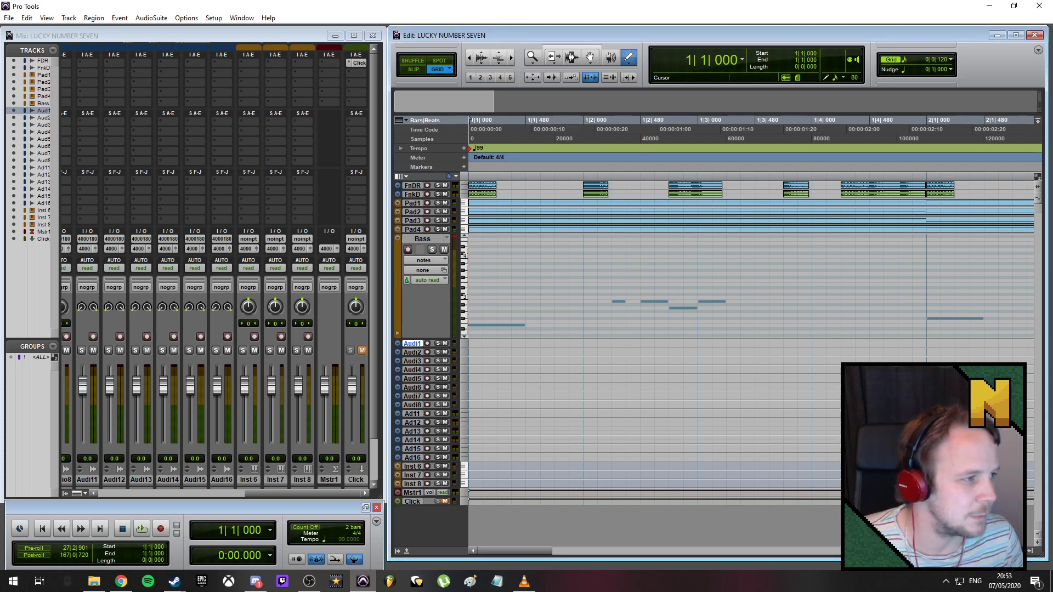
{"action": "key", "text": "space"}
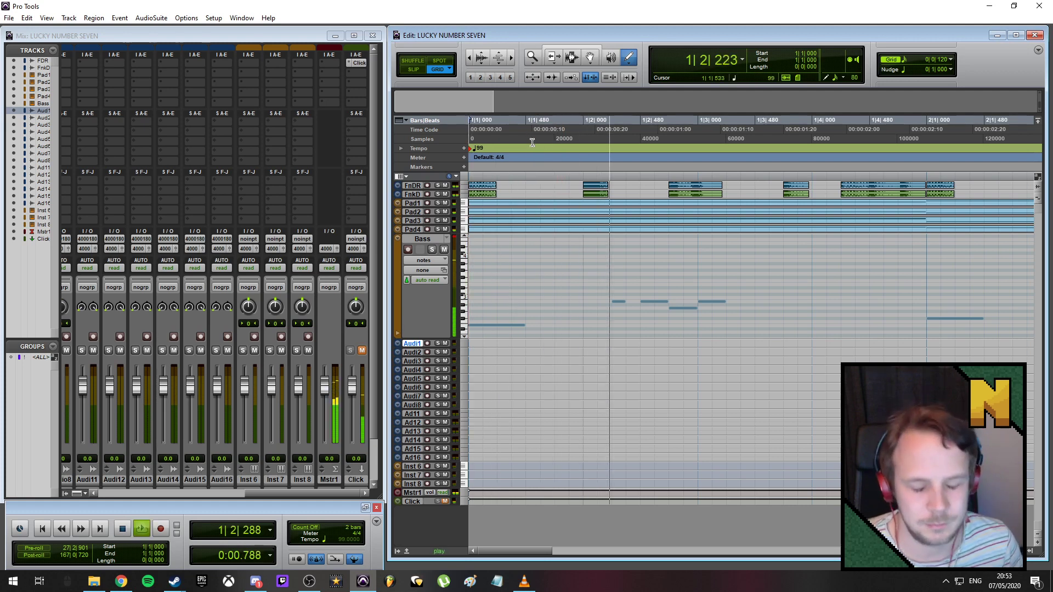
- Draw a bass note from 1|3|720 to 1|4|000 on the Bass track and play the line from the start
{"action": "key", "text": "space"}
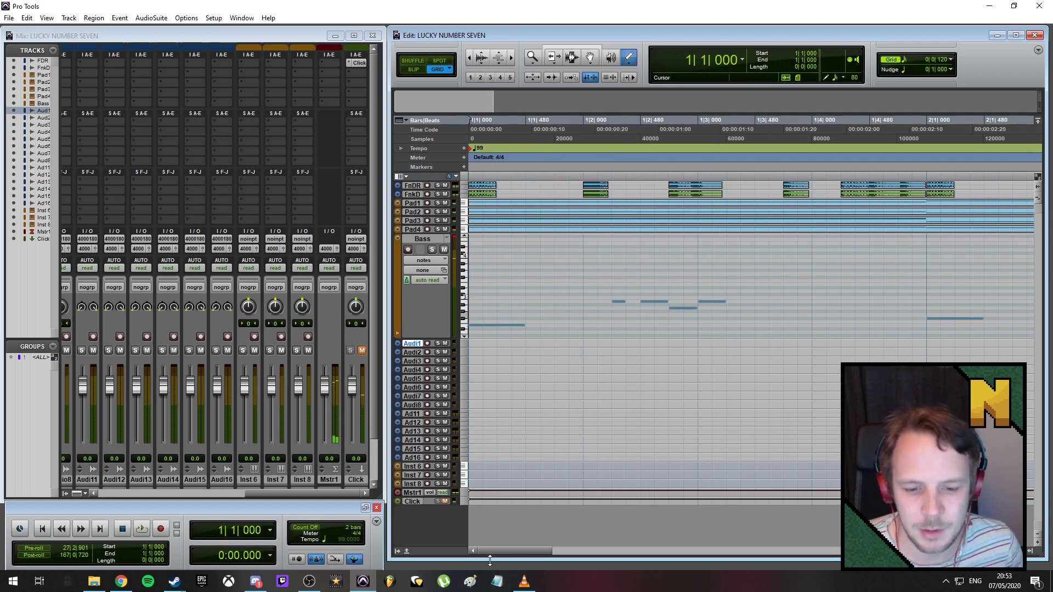
{"action": "left_click_drag", "start_coordinate": [507, 553], "coordinate": [525, 549]}
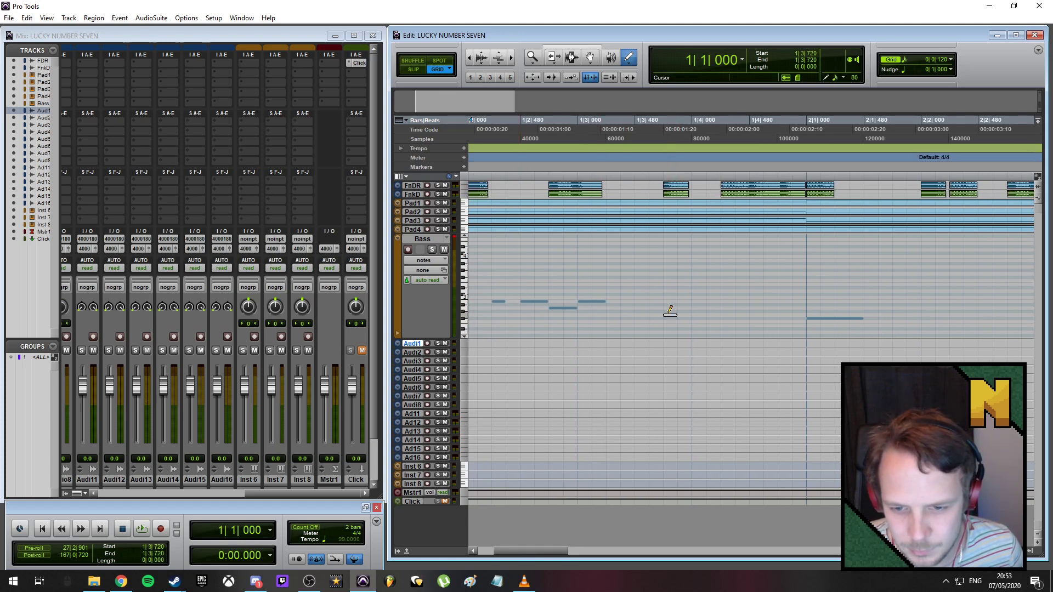
{"action": "left_click_drag", "start_coordinate": [668, 314], "coordinate": [695, 317]}
{"action": "key", "text": "space"}
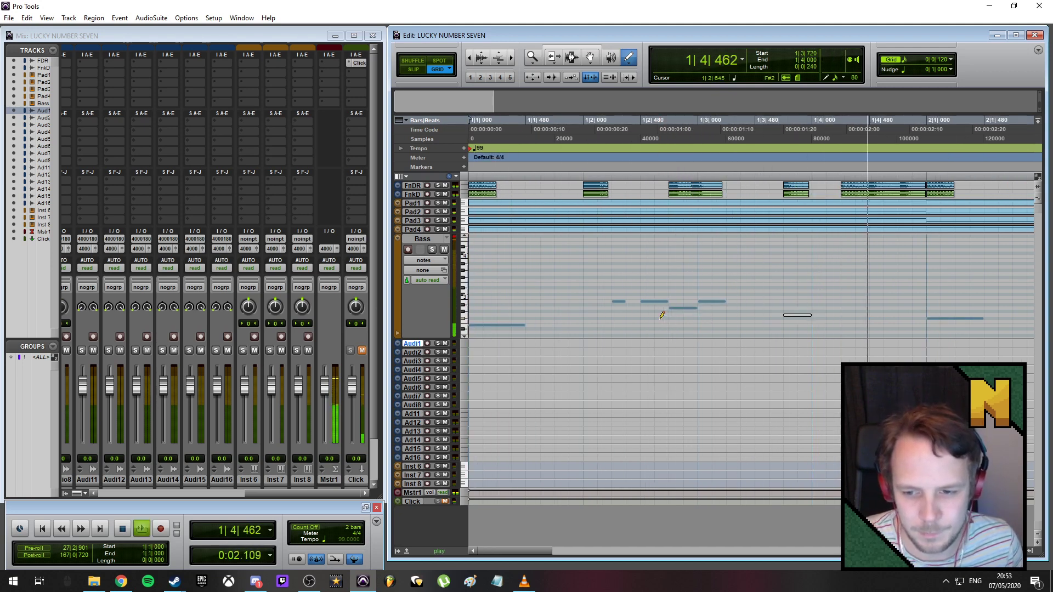
{"action": "key", "text": "space"}
{"action": "key", "text": "Return"}
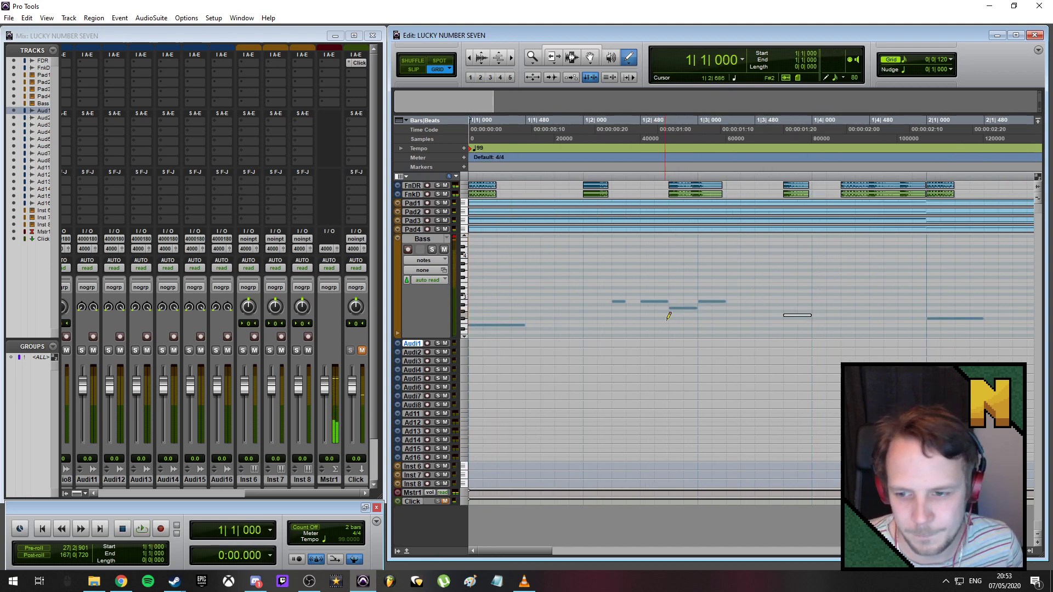
- Add a 120-tick bass note at 1|4|240 and an A2 note from 1|4|480 to 2|1|000, and play the line back
{"action": "left_click", "coordinate": [848, 314]}
{"action": "left_click_drag", "start_coordinate": [872, 308], "coordinate": [925, 309]}
{"action": "key", "text": "Return"}
{"action": "key", "text": "space"}
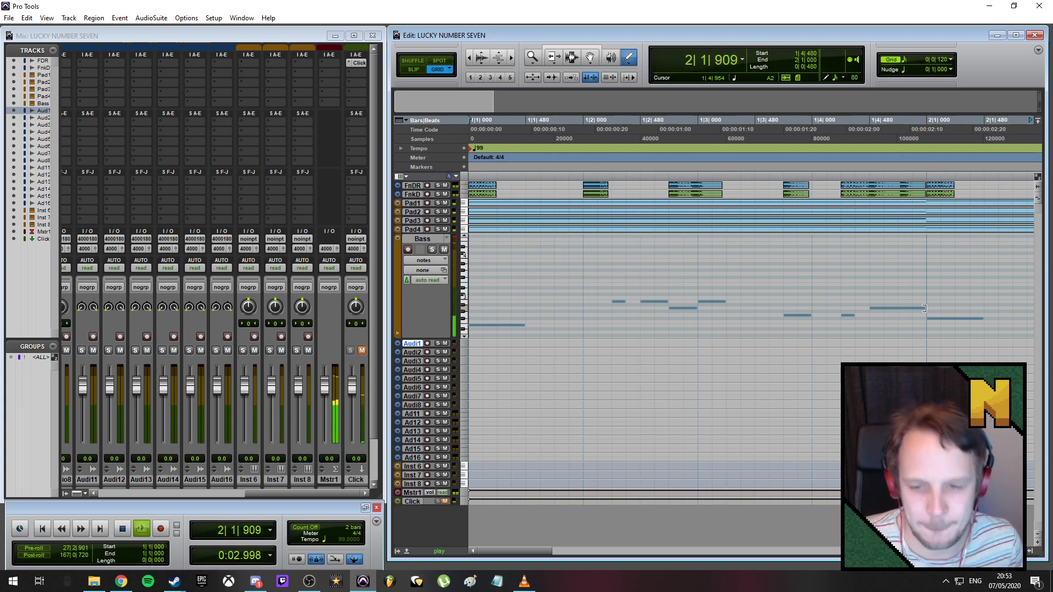
{"action": "key", "text": "space"}
{"action": "key", "text": "ctrl+bracketleft"}
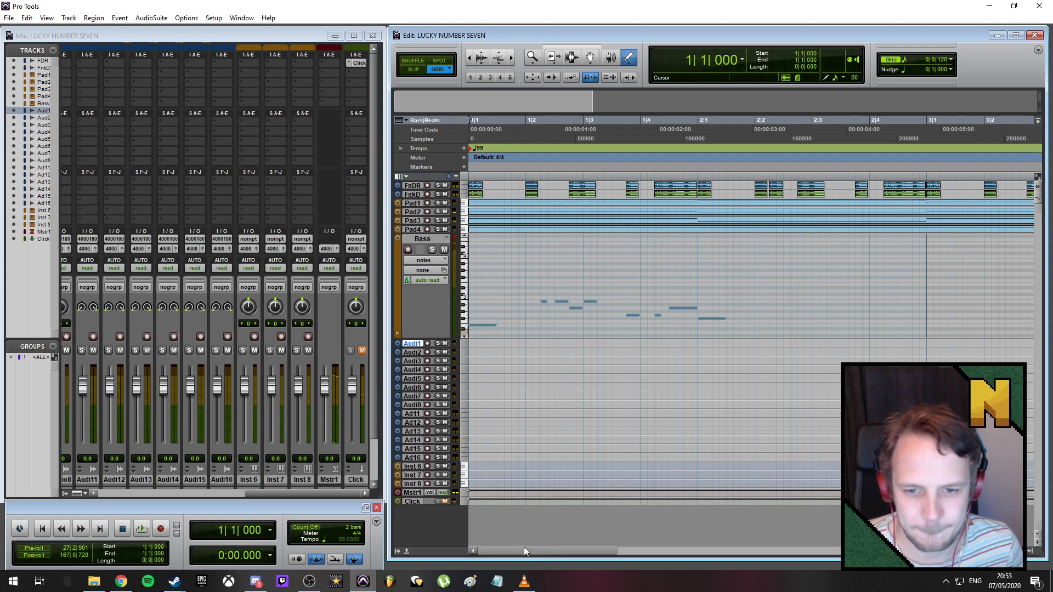
{"action": "key", "text": "space"}
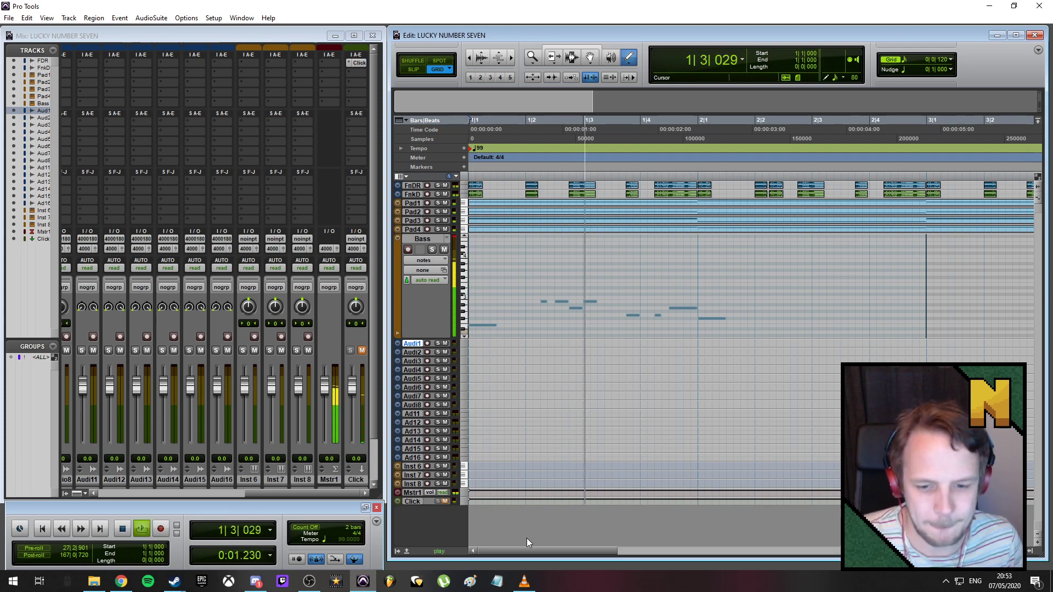
{"action": "key", "text": "space"}
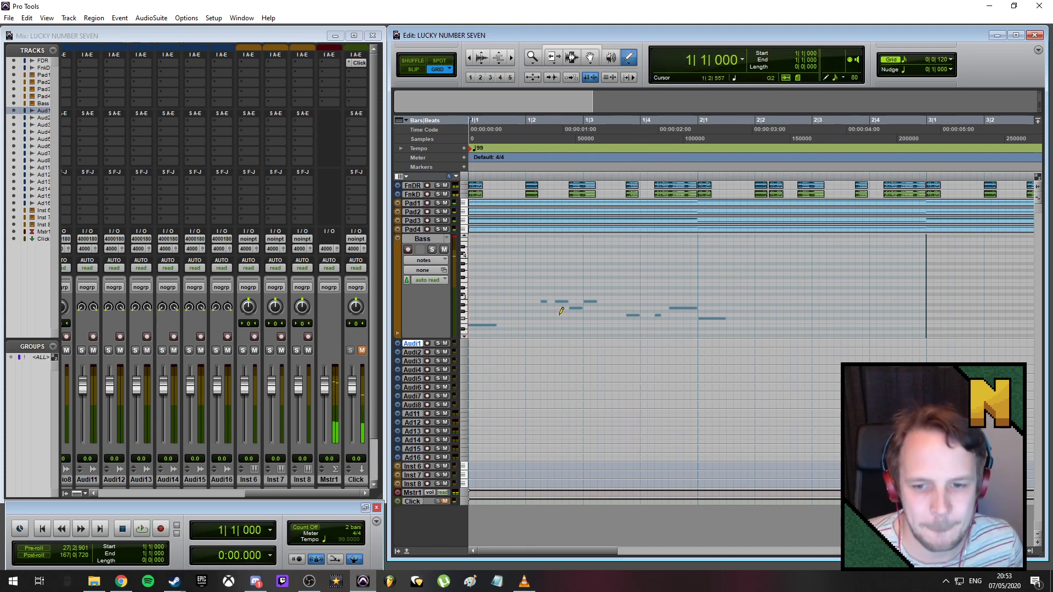
- Try the bass line without the short note at 1|2|240 and with the A2 note at 1|2|720 shortened to 120 ticks
{"action": "key", "text": "ctrl+bracketright"}
{"action": "key", "text": "space"}
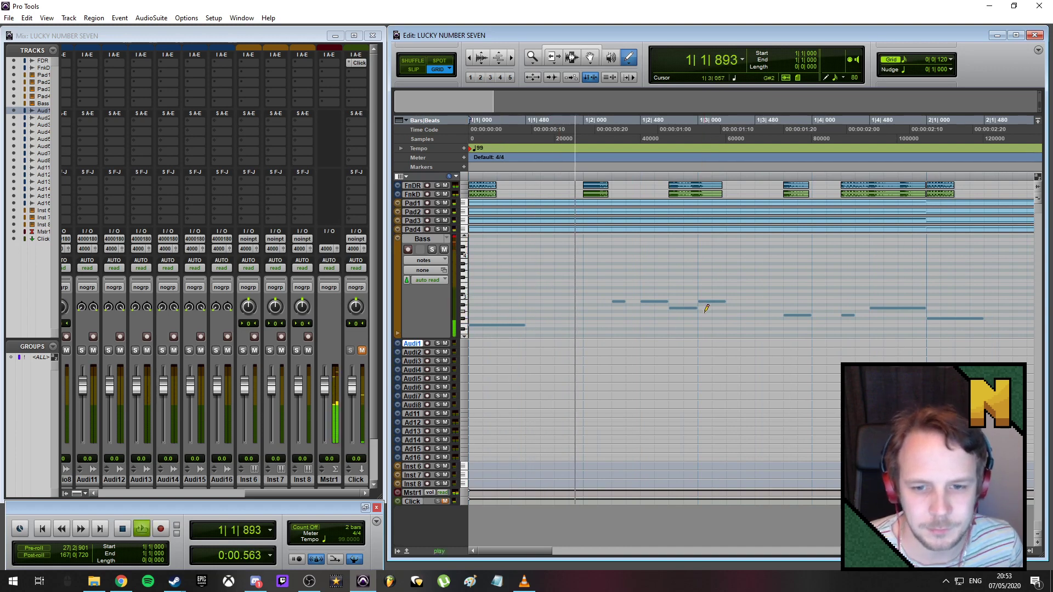
{"action": "key", "text": "space"}
{"action": "double_click", "coordinate": [620, 302]}
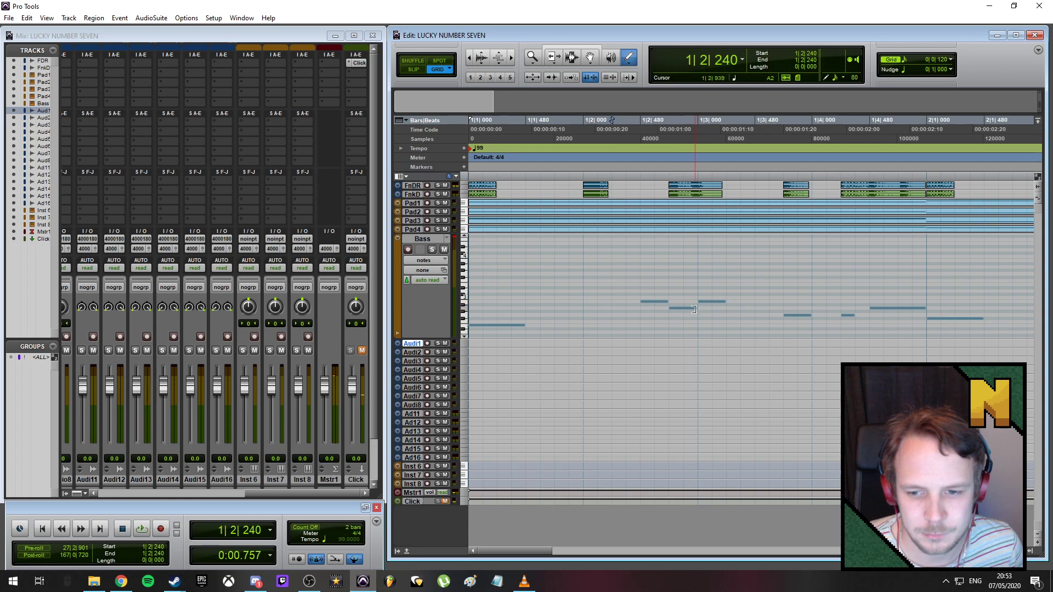
{"action": "left_click_drag", "start_coordinate": [701, 307], "coordinate": [683, 308]}
{"action": "key", "text": "space"}
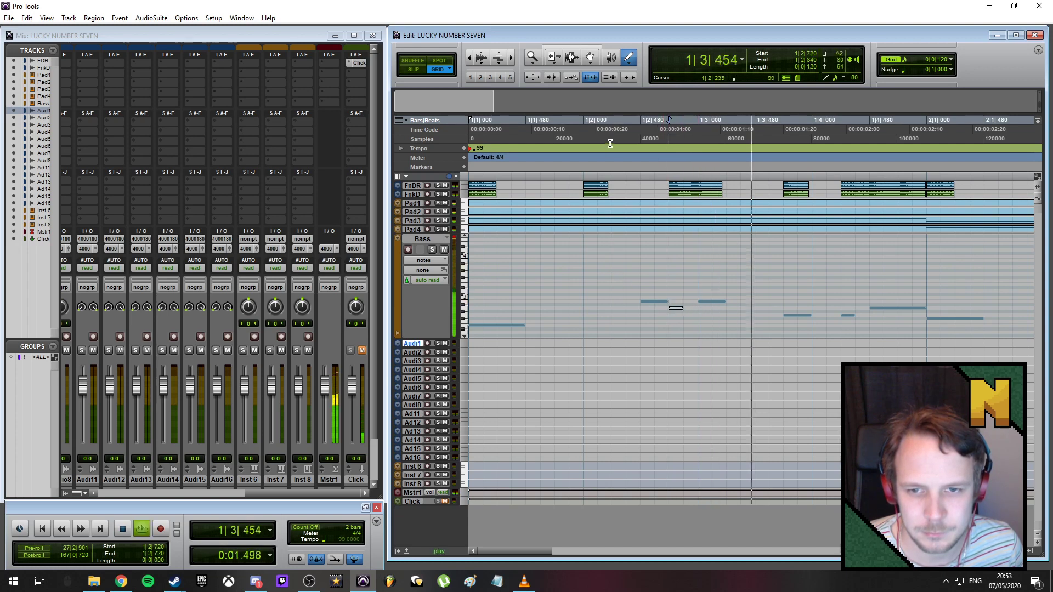
{"action": "left_click", "coordinate": [570, 139]}
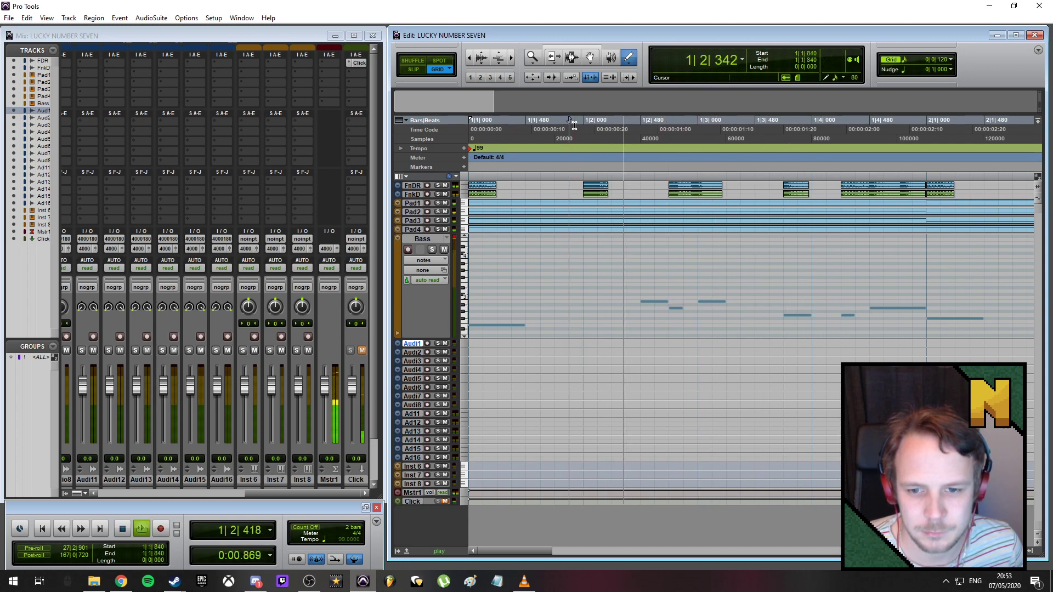
- Redraw the short B2 note at 1|2|240 on the Bass track and return playback to the start
{"action": "left_click", "coordinate": [619, 302]}
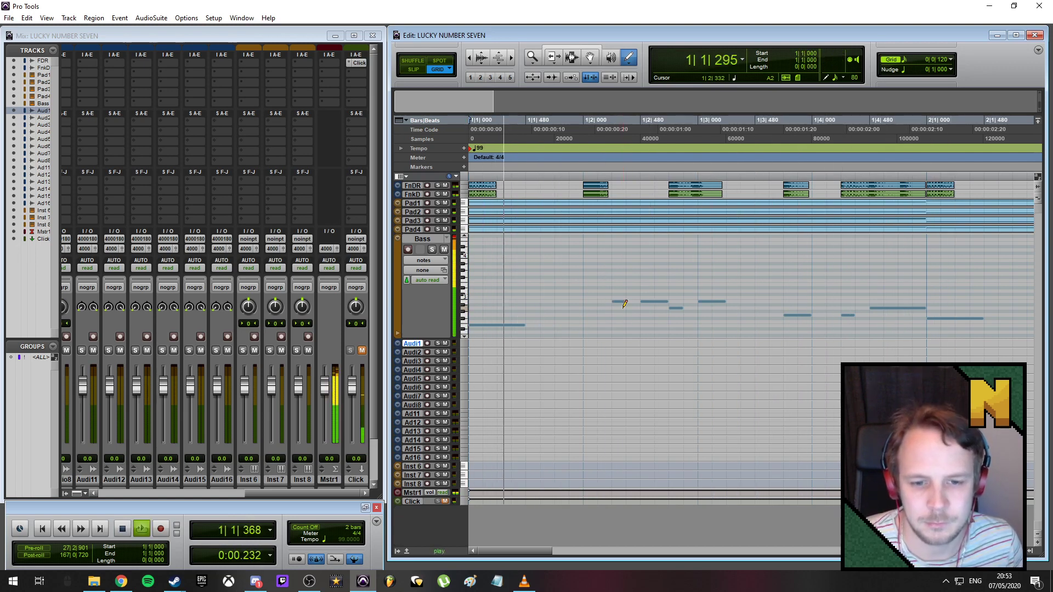
{"action": "key", "text": "space"}
{"action": "key", "text": "Return"}
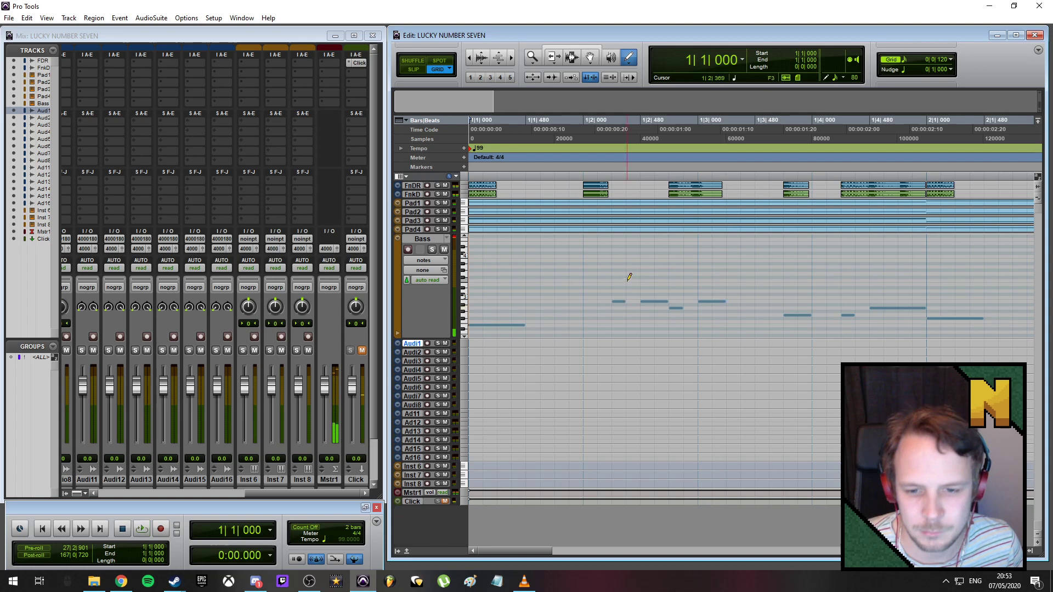
- Shorten the B2 notes at 1|2|480 and 1|3|000 to 120 ticks, extend the A2 note between them to 1|3|000, and audition the line
{"action": "left_click", "coordinate": [662, 302]}
{"action": "left_click_drag", "start_coordinate": [679, 308], "coordinate": [712, 301]}
{"action": "key", "text": "Return"}
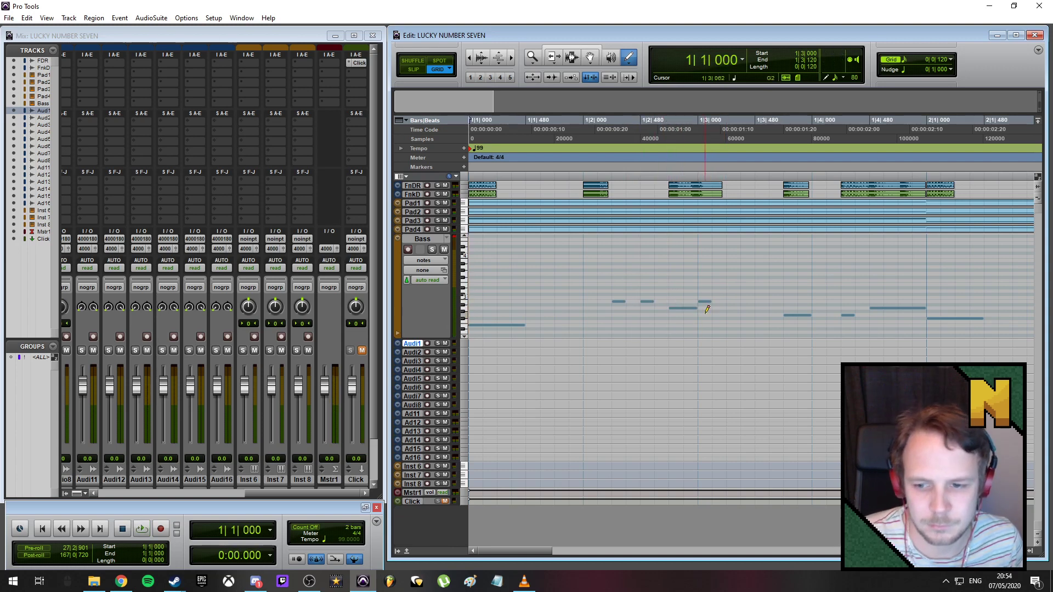
{"action": "key", "text": "space"}
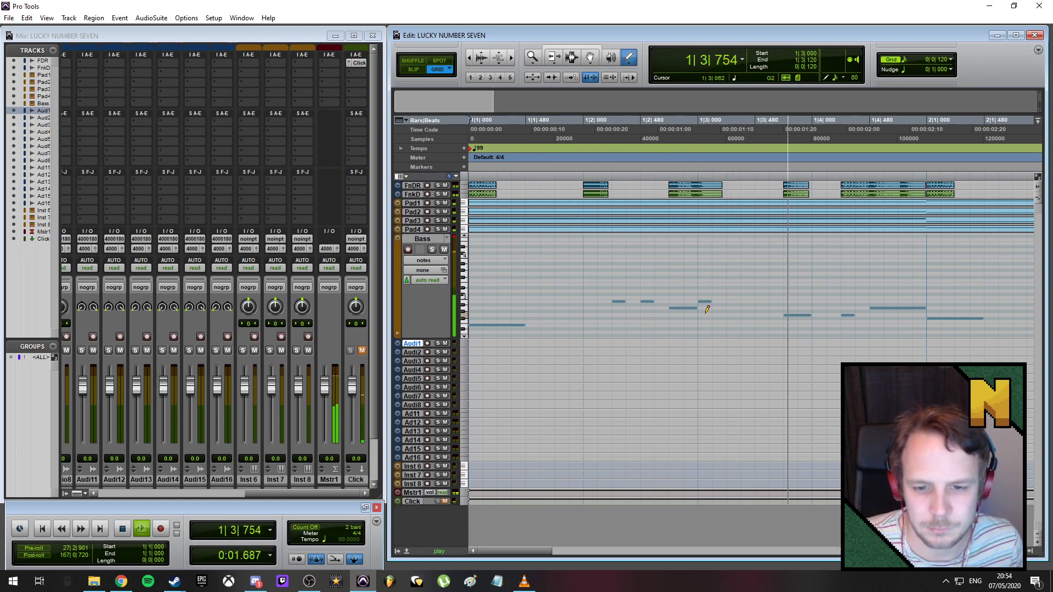
{"action": "key", "text": "space"}
- Lengthen the B2 note at 1|2|480 to 240 ticks and play the bass line from the start
{"action": "left_click_drag", "start_coordinate": [649, 300], "coordinate": [664, 301]}
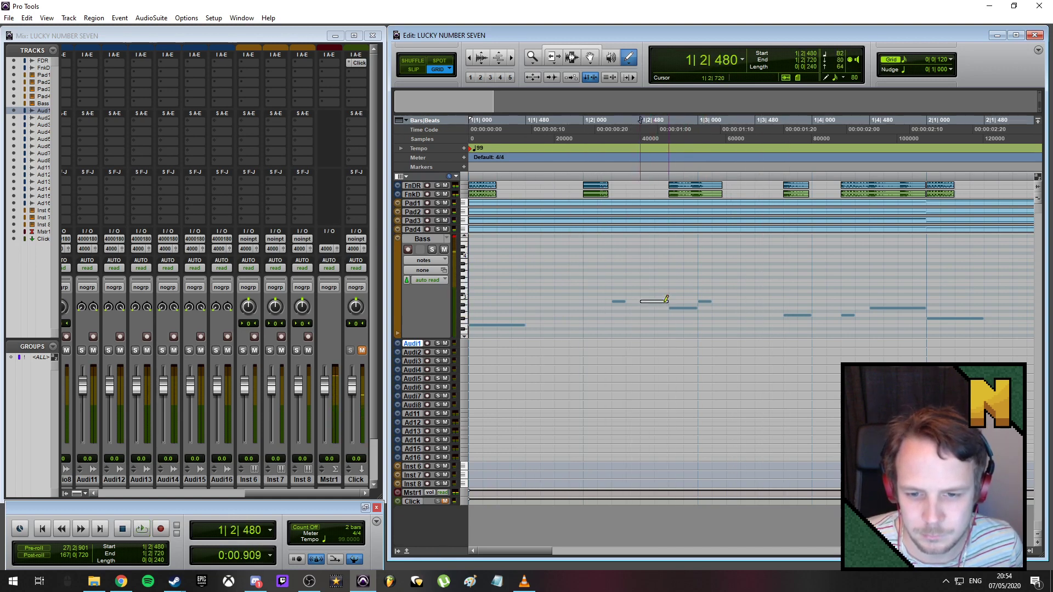
{"action": "key", "text": "space"}
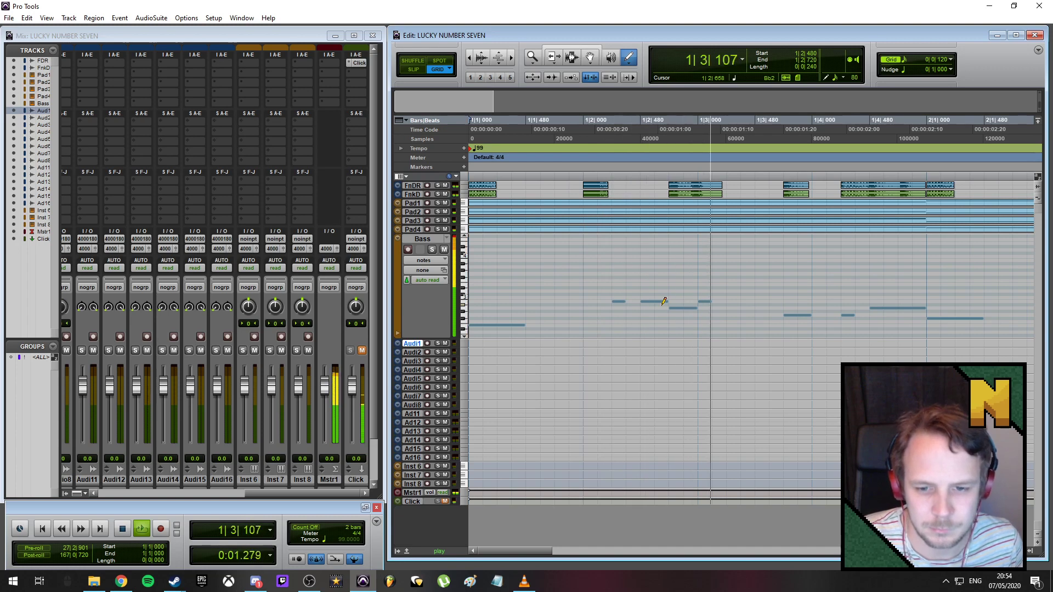
{"action": "key", "text": "Return"}
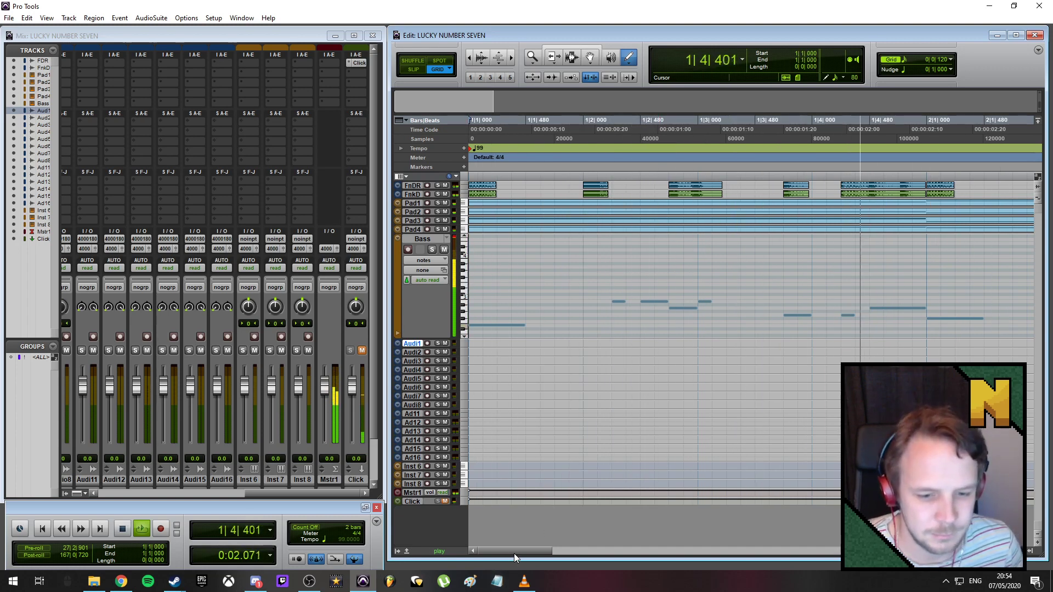
- Draw an F#2 bass note from 2|1|480 to 2|2|000 and play the line from the start
{"action": "key", "text": "space"}
{"action": "left_click_drag", "start_coordinate": [587, 548], "coordinate": [565, 529]}
{"action": "left_click_drag", "start_coordinate": [610, 316], "coordinate": [661, 316]}
{"action": "key", "text": "Return"}
{"action": "key", "text": "space"}
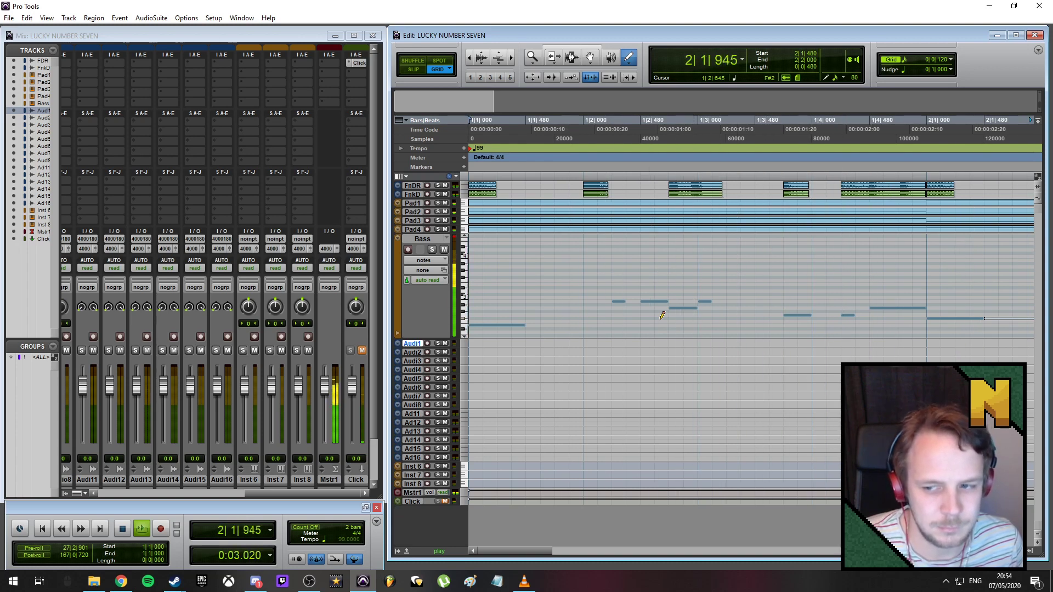
{"action": "key", "text": "space"}
- Add an F#2 bass note from 2|2|000 to 2|2|240 and audition the passage from 1|4|840
{"action": "left_click_drag", "start_coordinate": [547, 549], "coordinate": [604, 549]}
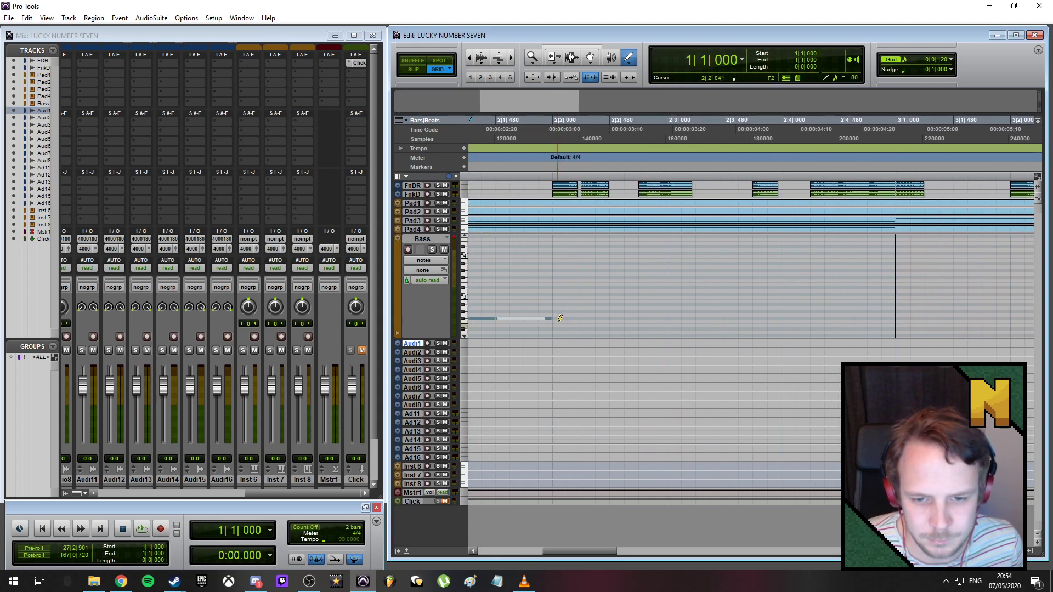
{"action": "left_click_drag", "start_coordinate": [565, 318], "coordinate": [583, 317]}
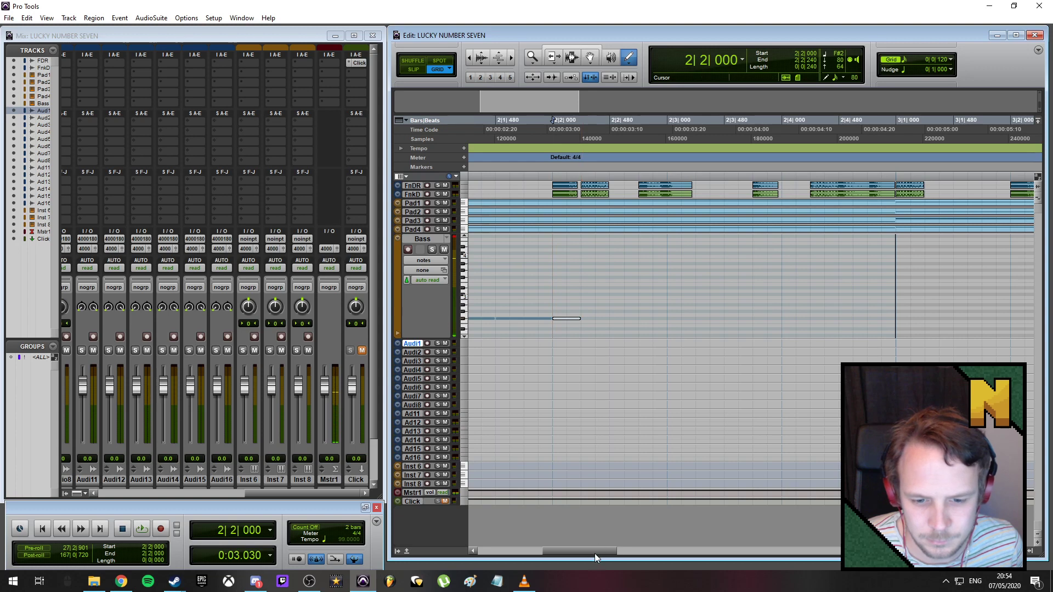
{"action": "left_click_drag", "start_coordinate": [595, 554], "coordinate": [587, 551]}
{"action": "left_click", "coordinate": [487, 125]}
{"action": "key", "text": "space"}
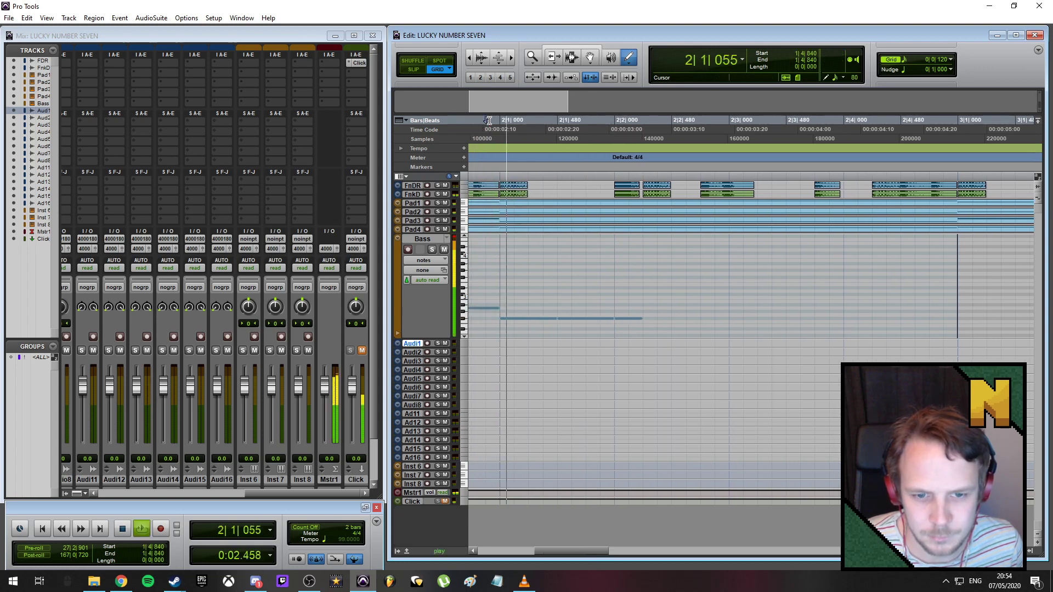
{"action": "key", "text": "space"}
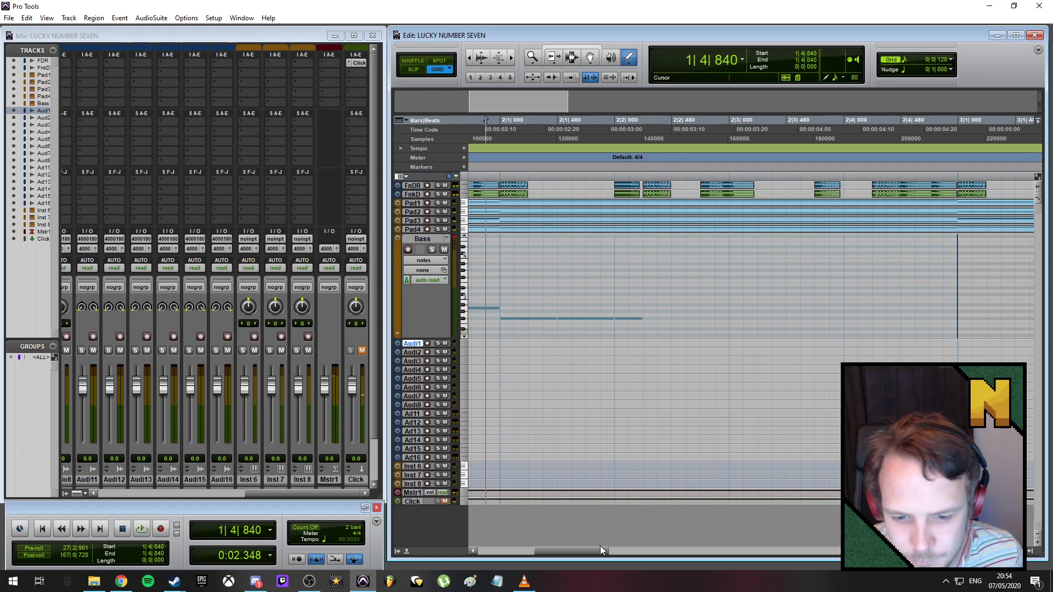
- Draw B2 notes at 2|2|240, 2|2|480 and 2|3|000 and an A2 note at 2|2|720, repeating the bar 1 riff, and play it back
{"action": "key", "text": "ctrl+["}
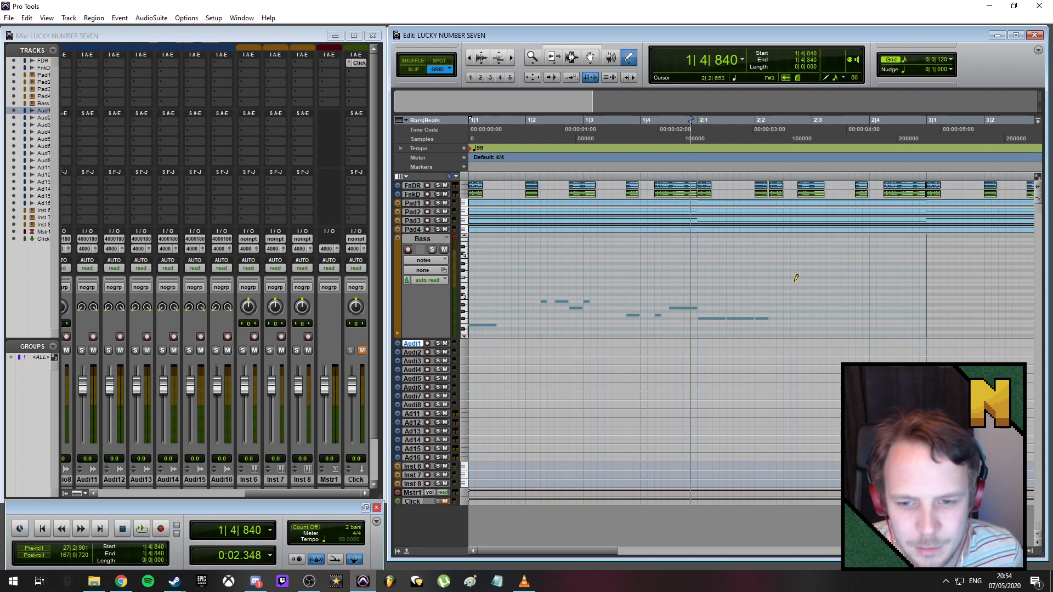
{"action": "left_click", "coordinate": [772, 301]}
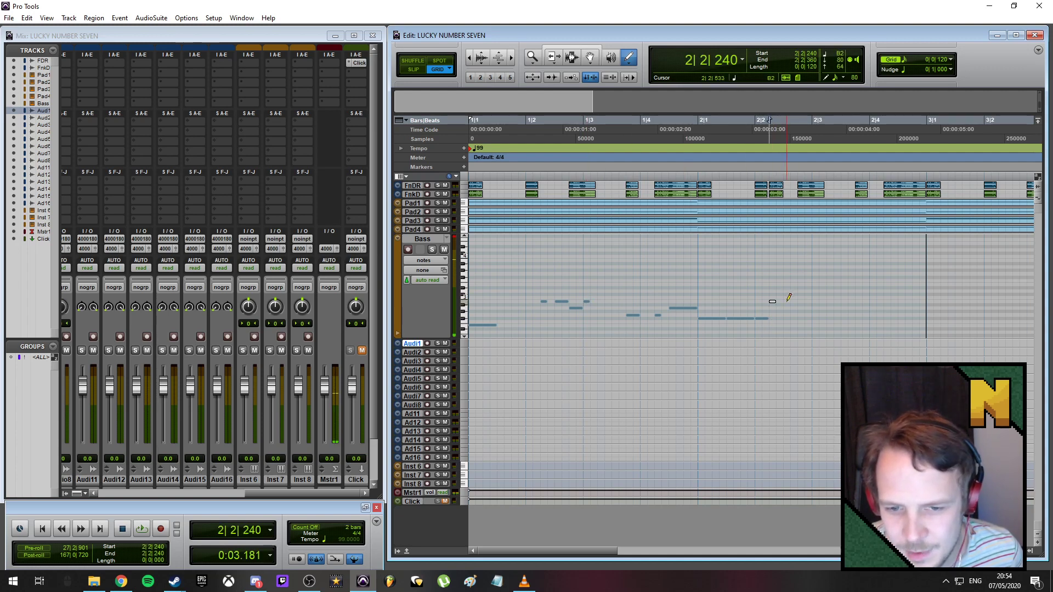
{"action": "left_click", "coordinate": [788, 302]}
{"action": "left_click", "coordinate": [802, 308]}
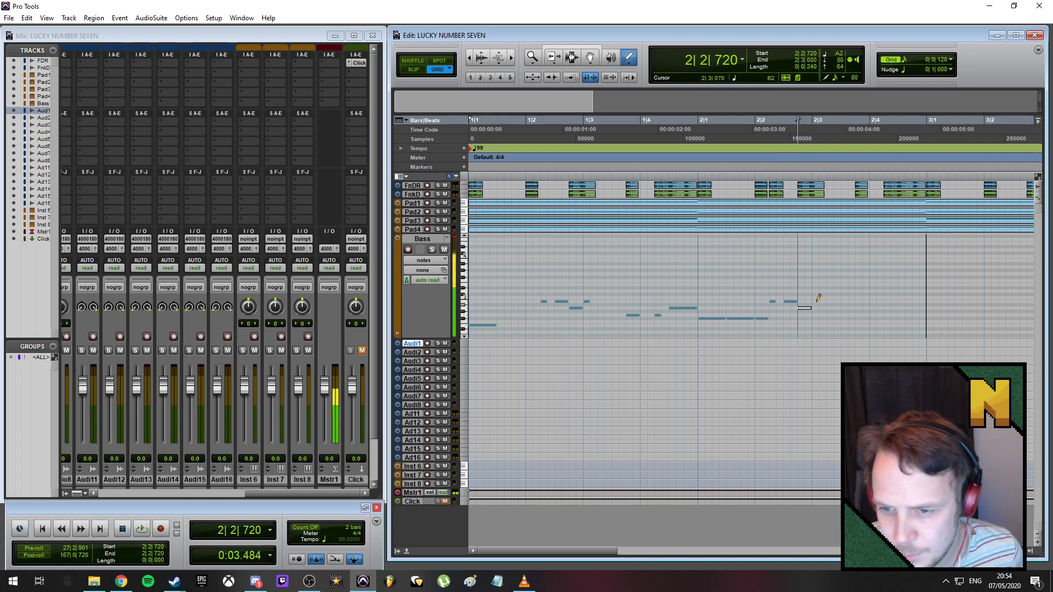
{"action": "left_click", "coordinate": [816, 298]}
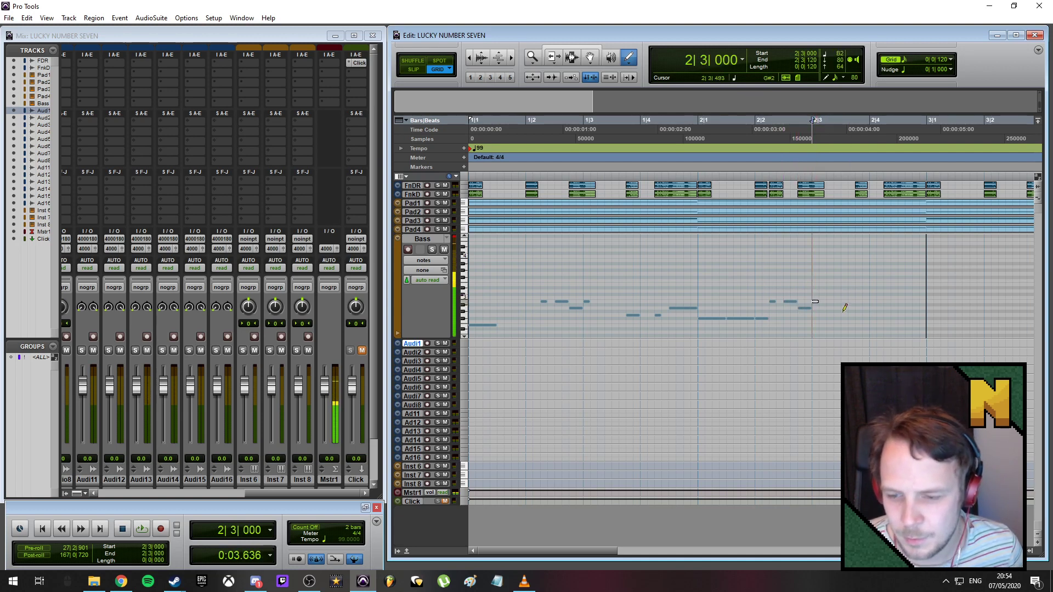
{"action": "key", "text": "Return"}
{"action": "key", "text": "space"}
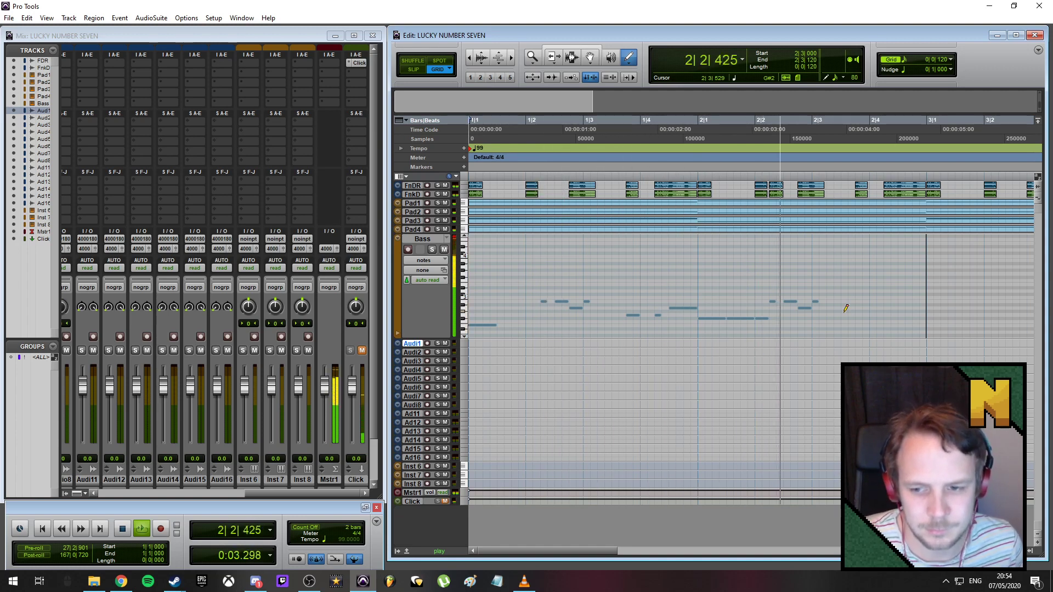
{"action": "key", "text": "space"}
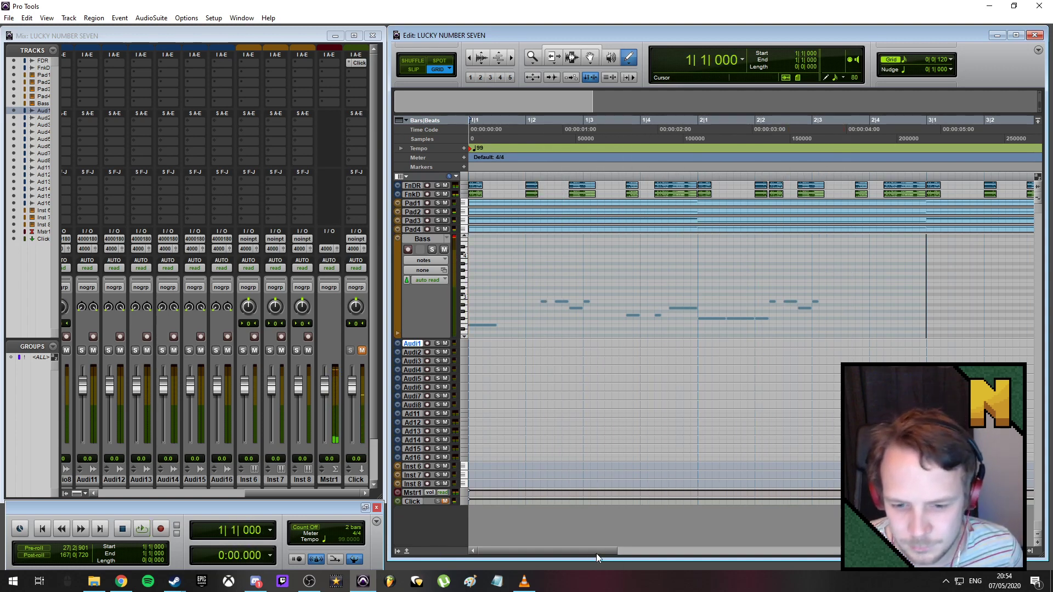
- Draw an E3 bass note from 2|3|720 to 2|4|000 and play the line from the start
{"action": "left_click_drag", "start_coordinate": [597, 553], "coordinate": [624, 548]}
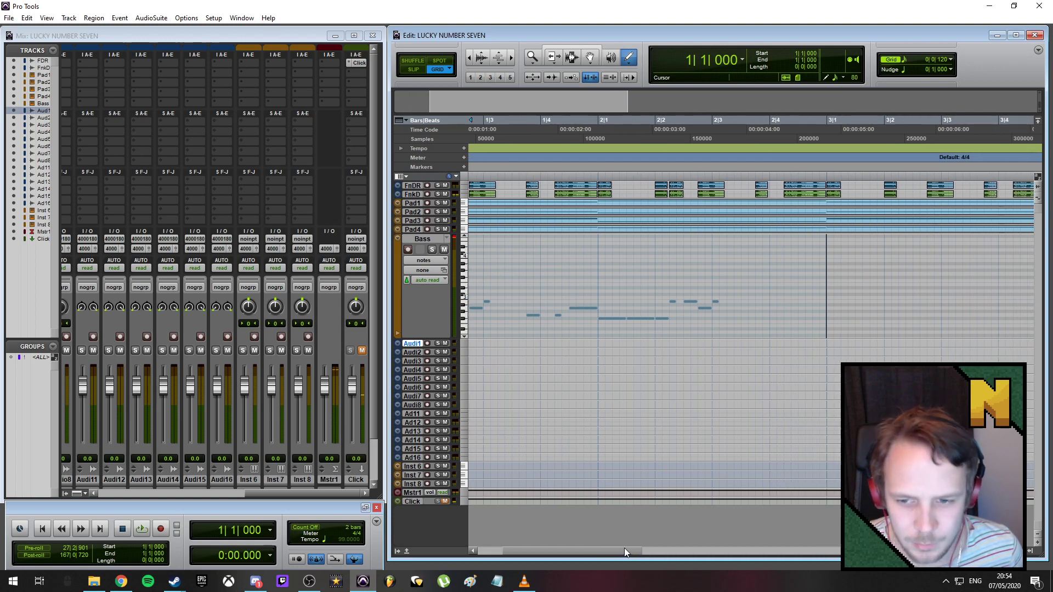
{"action": "left_click", "coordinate": [762, 287]}
{"action": "left_click_drag", "start_coordinate": [770, 284], "coordinate": [771, 284]}
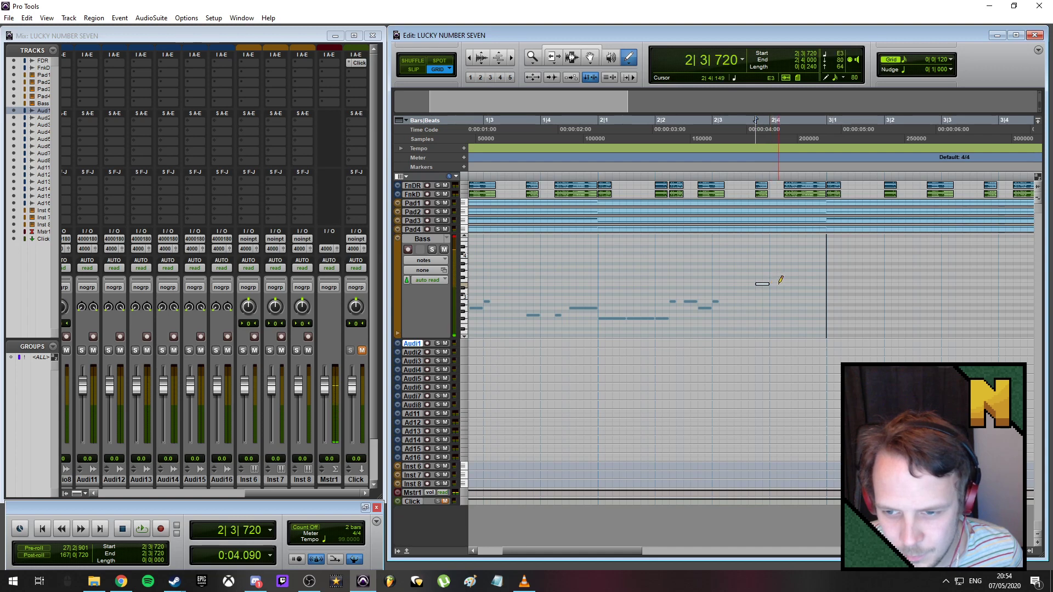
{"action": "key", "text": "Return"}
{"action": "key", "text": "space"}
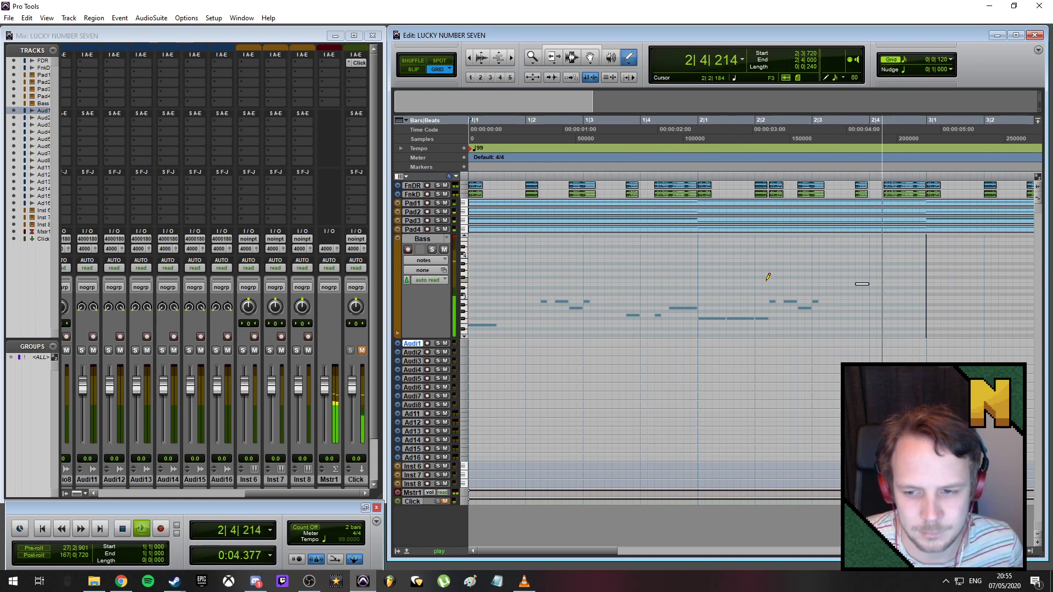
{"action": "key", "text": "space"}
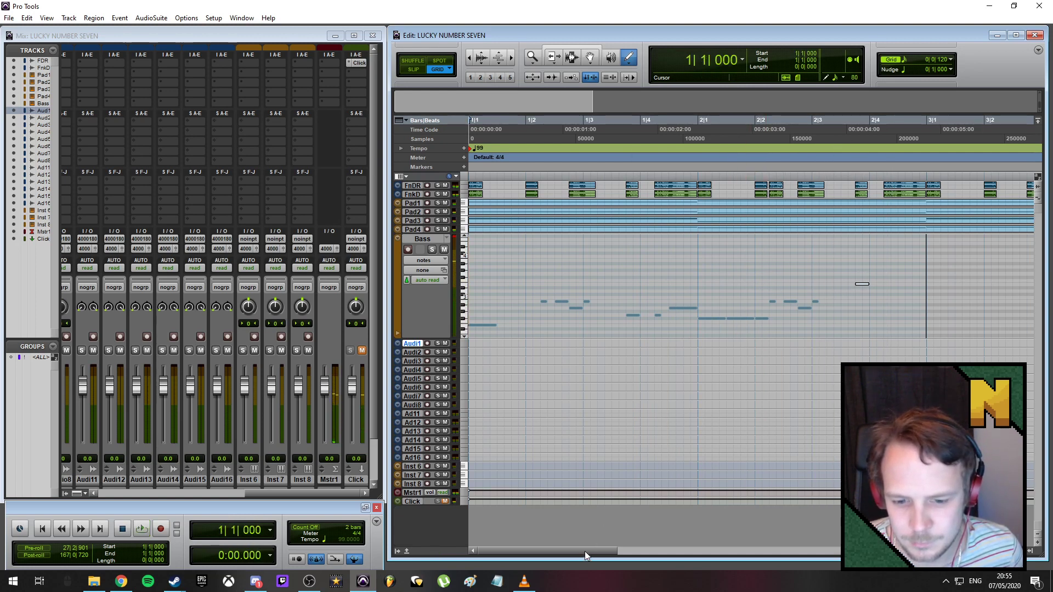
- Draw bass notes D3 from 2|4|240 to 2|4|360, G2 from 2|4|480 to 2|4|720 and F#2 from 2|4|720 to 3|1|000
{"action": "left_click_drag", "start_coordinate": [585, 551], "coordinate": [639, 546]}
{"action": "left_click", "coordinate": [645, 285]}
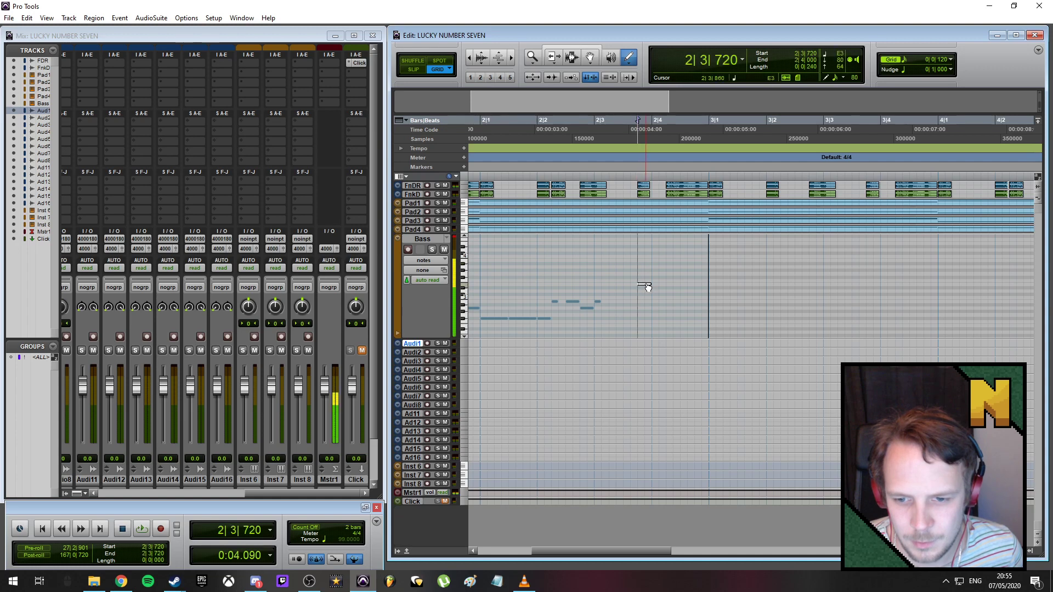
{"action": "left_click_drag", "start_coordinate": [584, 553], "coordinate": [541, 551]}
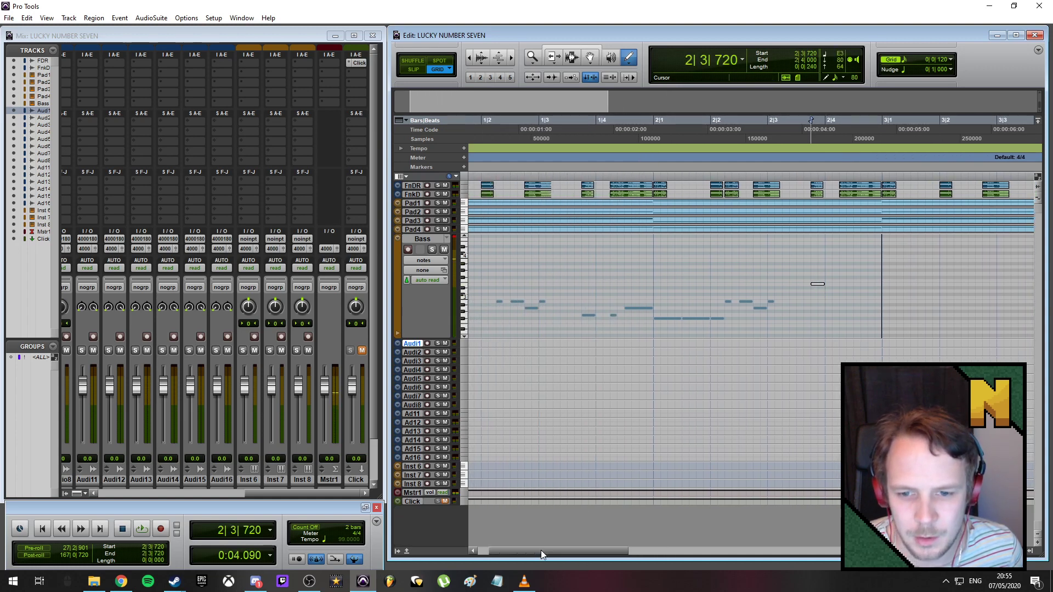
{"action": "left_click", "coordinate": [843, 292]}
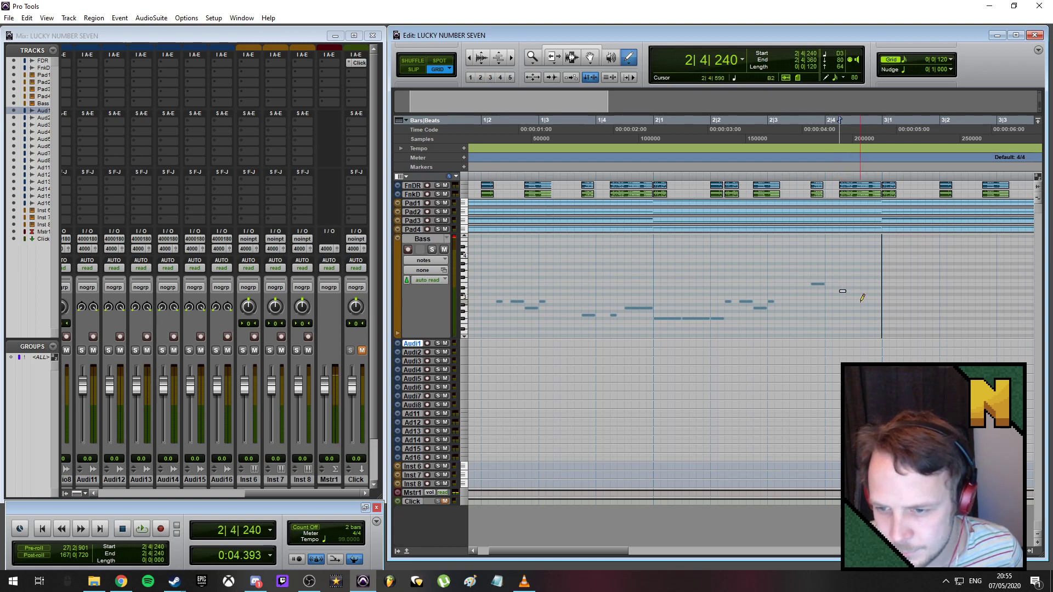
{"action": "left_click", "coordinate": [856, 301]}
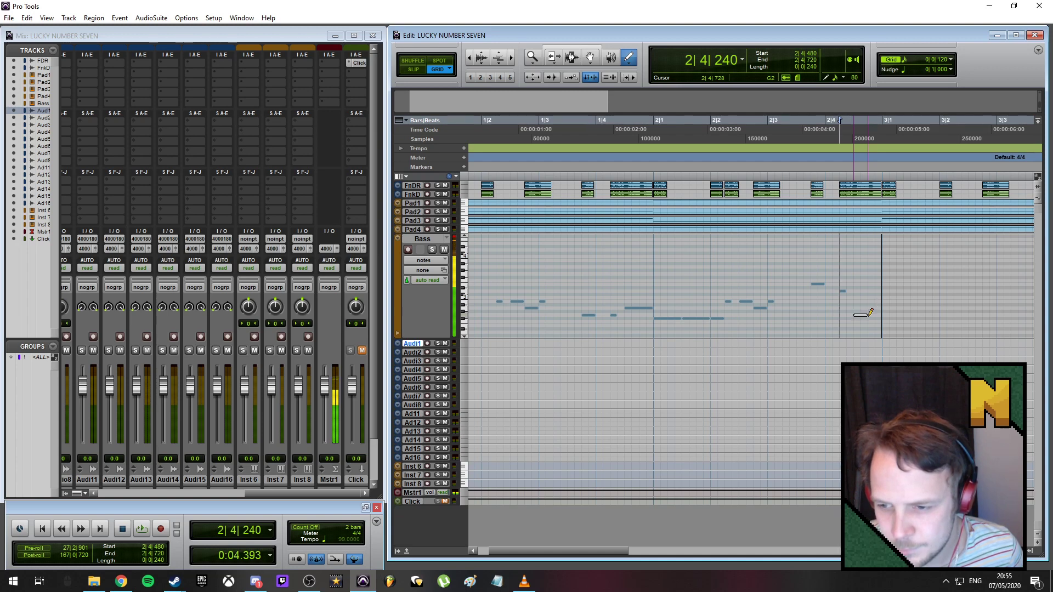
{"action": "left_click", "coordinate": [869, 319]}
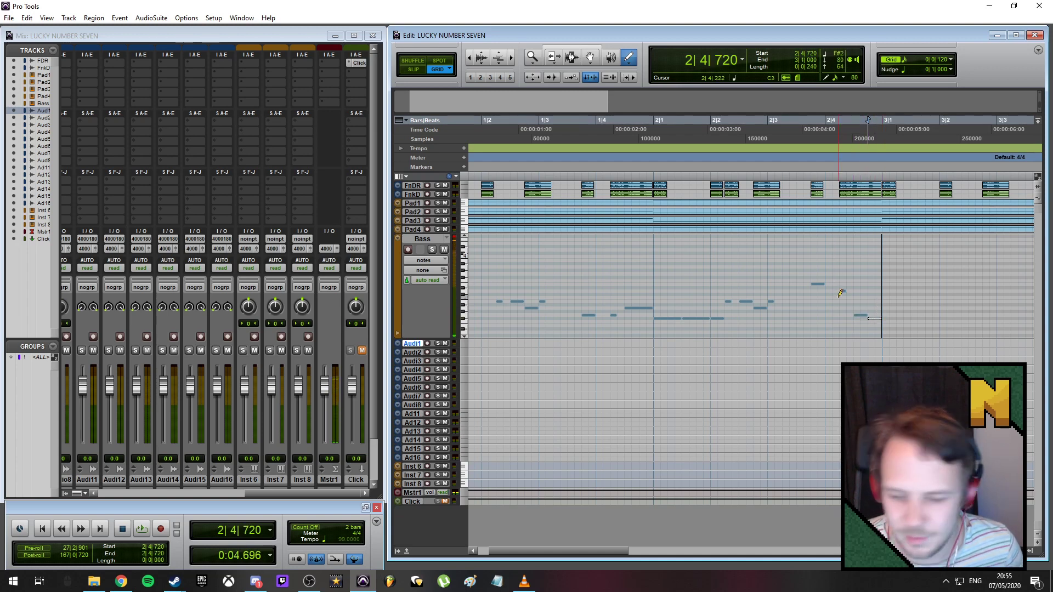
- Play the line from the start, then try G#2 for the note at 2|4|480 and return it to G2
{"action": "key", "text": "Return"}
{"action": "key", "text": "space"}
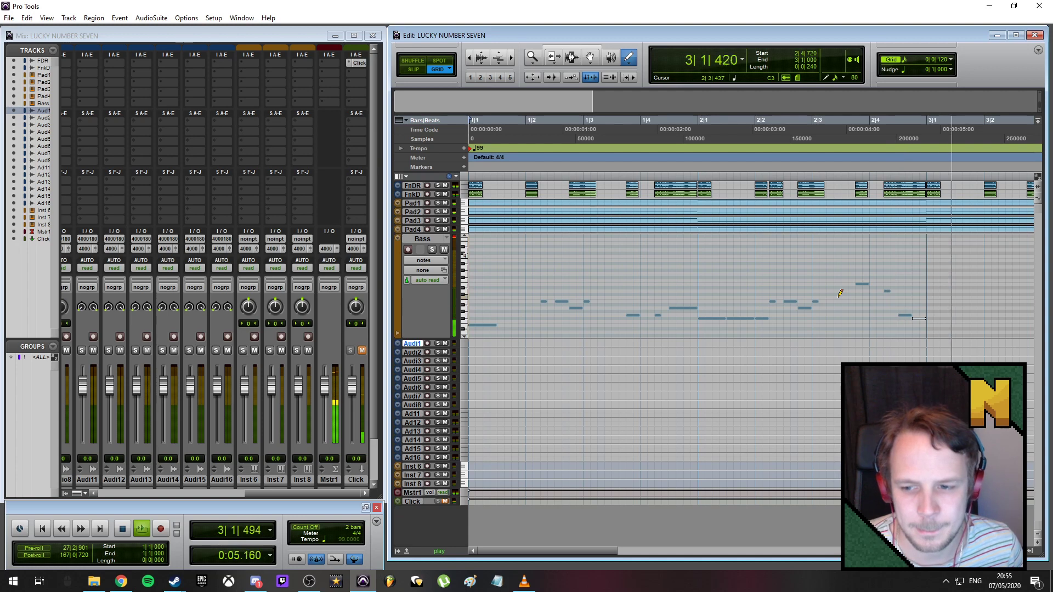
{"action": "key", "text": "space"}
{"action": "left_click", "coordinate": [905, 312]}
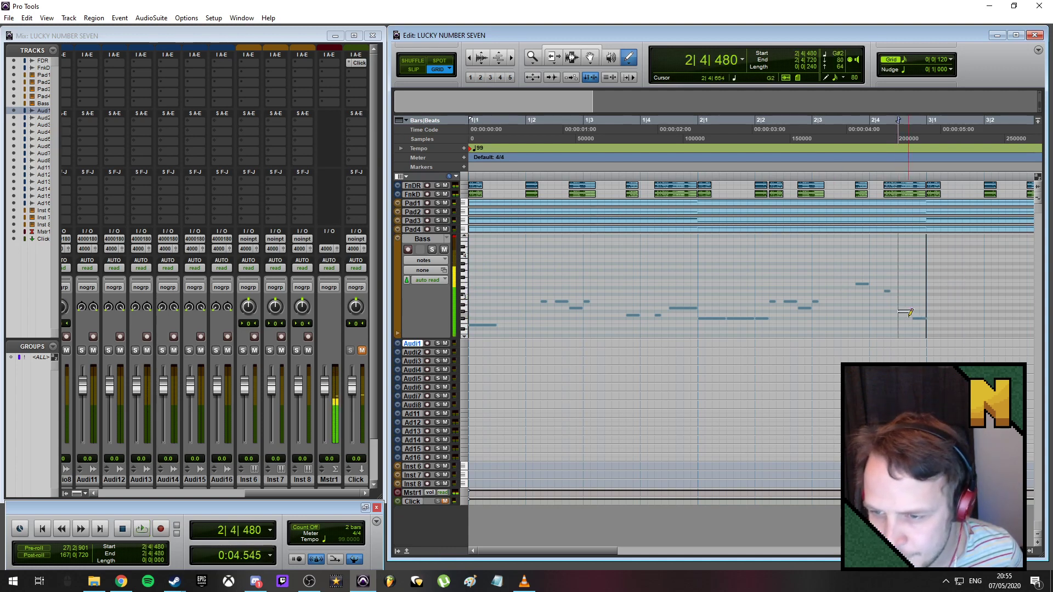
{"action": "left_click_drag", "start_coordinate": [908, 316], "coordinate": [908, 322]}
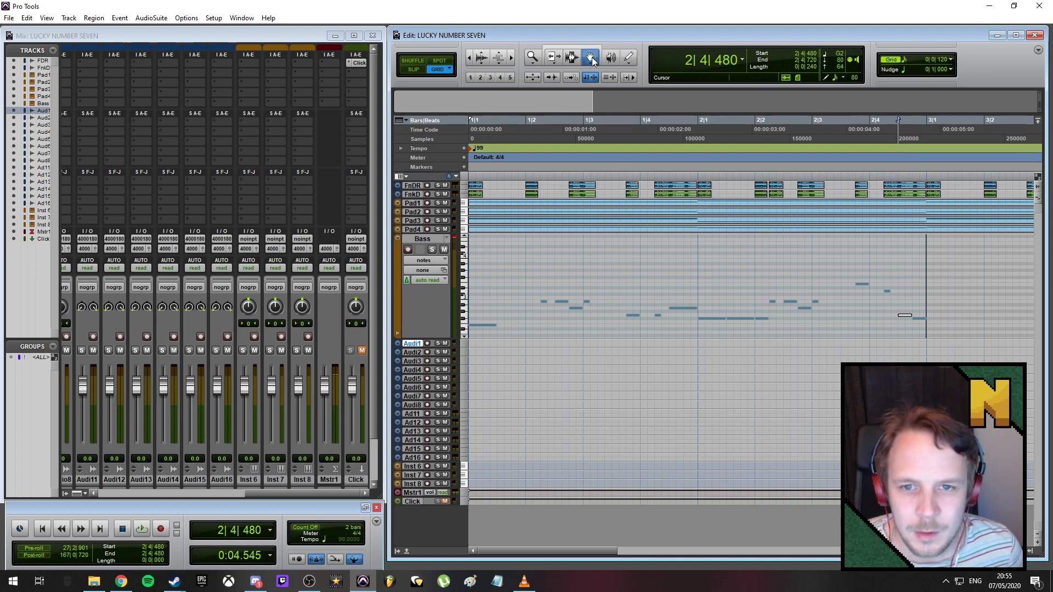
- Repeat the two-bar bass line in bars 3 and 4 and play it from the start
{"action": "left_click_drag", "start_coordinate": [926, 268], "coordinate": [944, 329]}
{"action": "key", "text": "r"}
{"action": "key", "text": "Return"}
{"action": "key", "text": "space"}
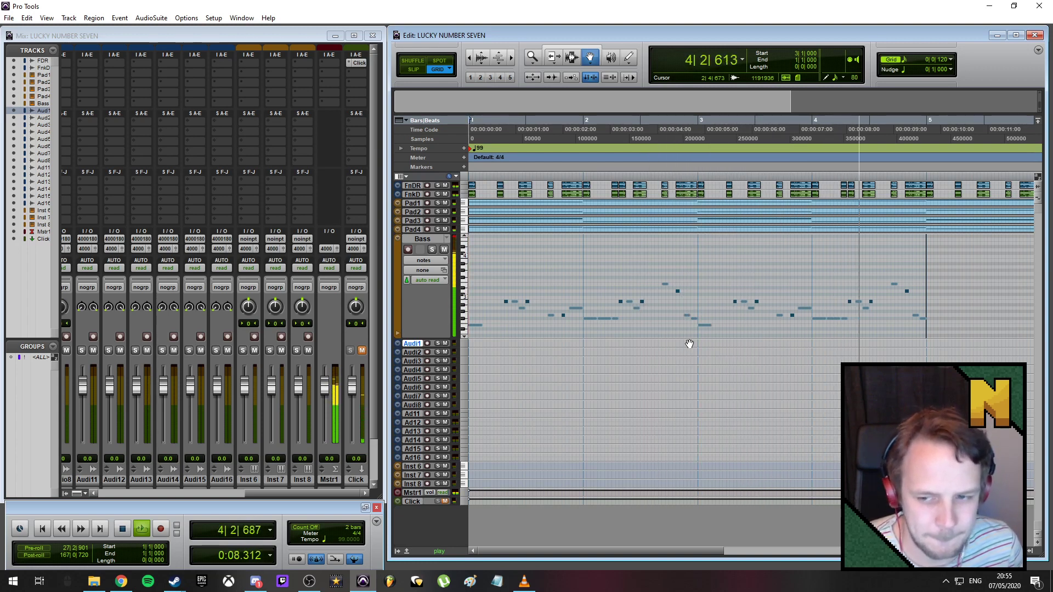
{"action": "key", "text": "space"}
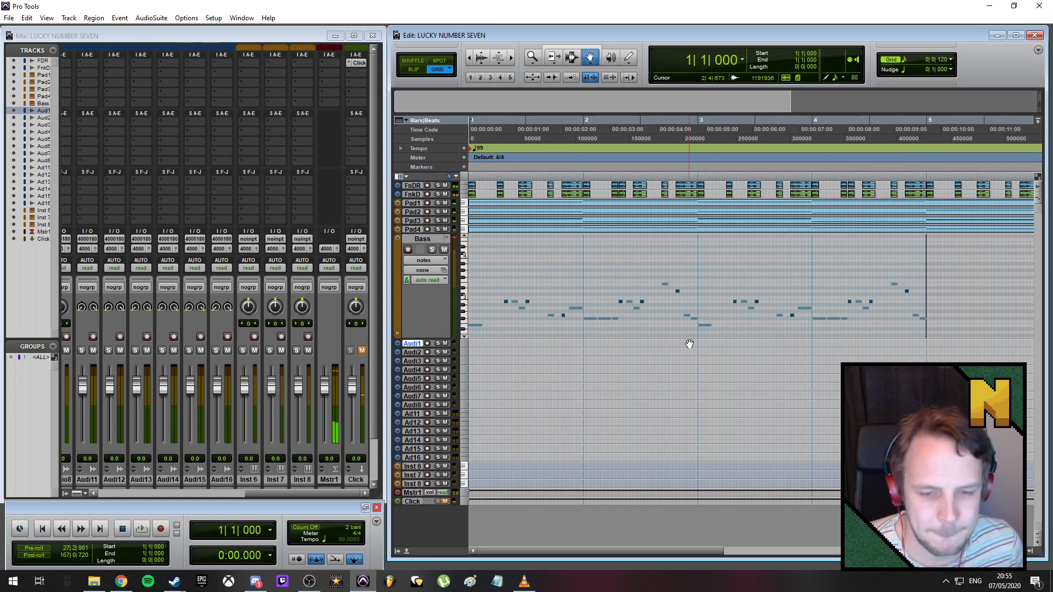
- Lower the E3 bass note at 4|3|720 to C#2
{"action": "left_click_drag", "start_coordinate": [670, 552], "coordinate": [763, 546]}
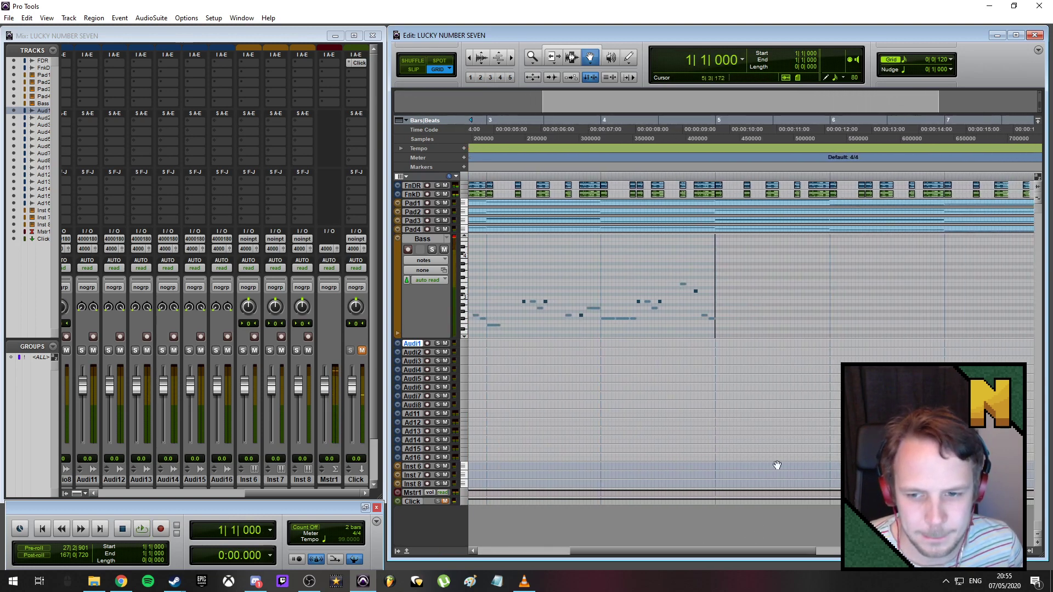
{"action": "key", "text": "t"}
{"action": "left_click", "coordinate": [646, 300]}
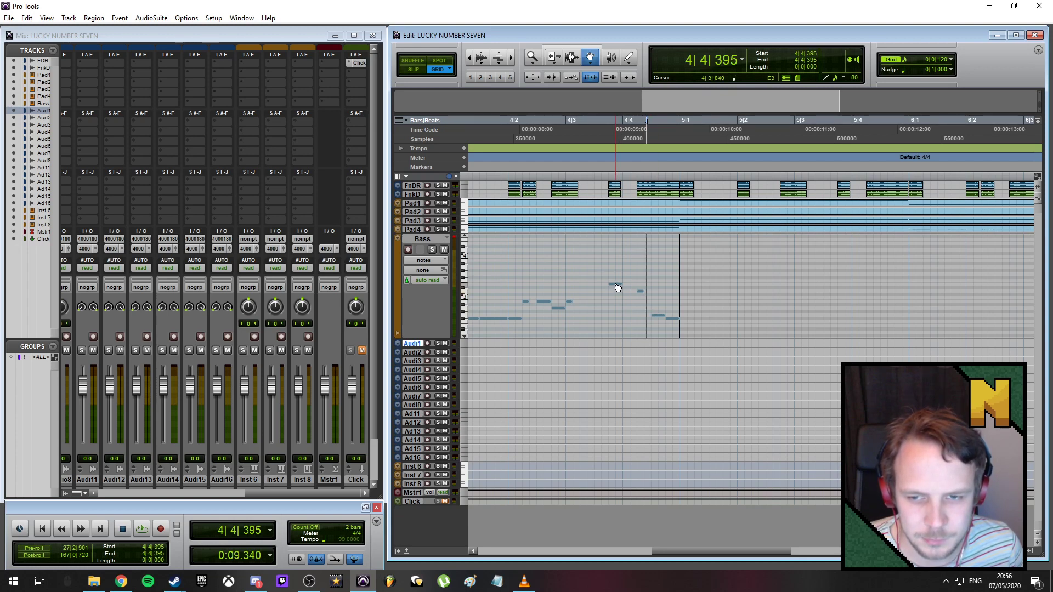
{"action": "left_click", "coordinate": [629, 58]}
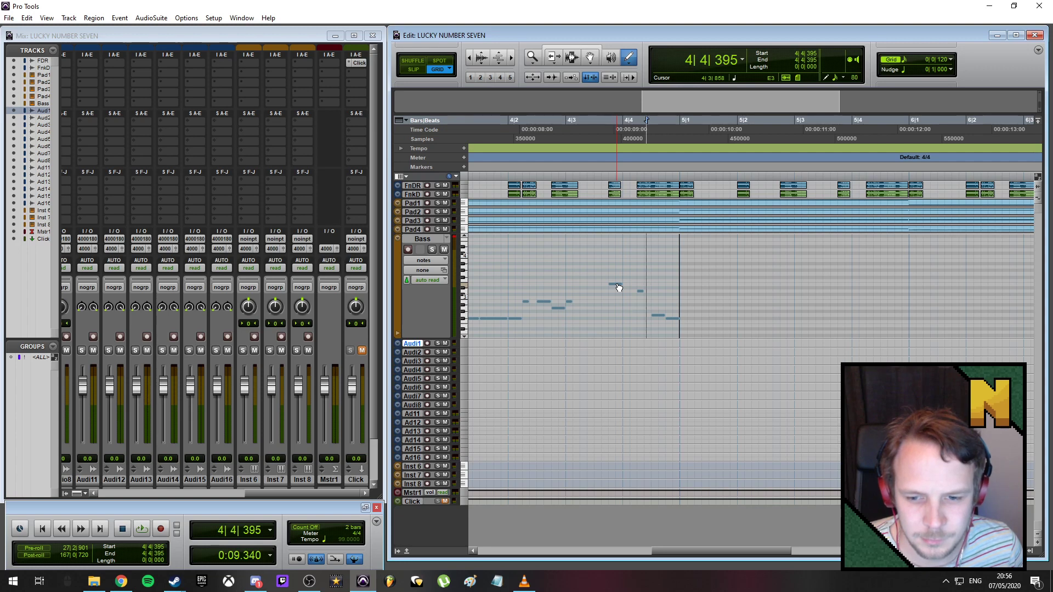
{"action": "left_click", "coordinate": [464, 337]}
{"action": "left_click", "coordinate": [465, 337]}
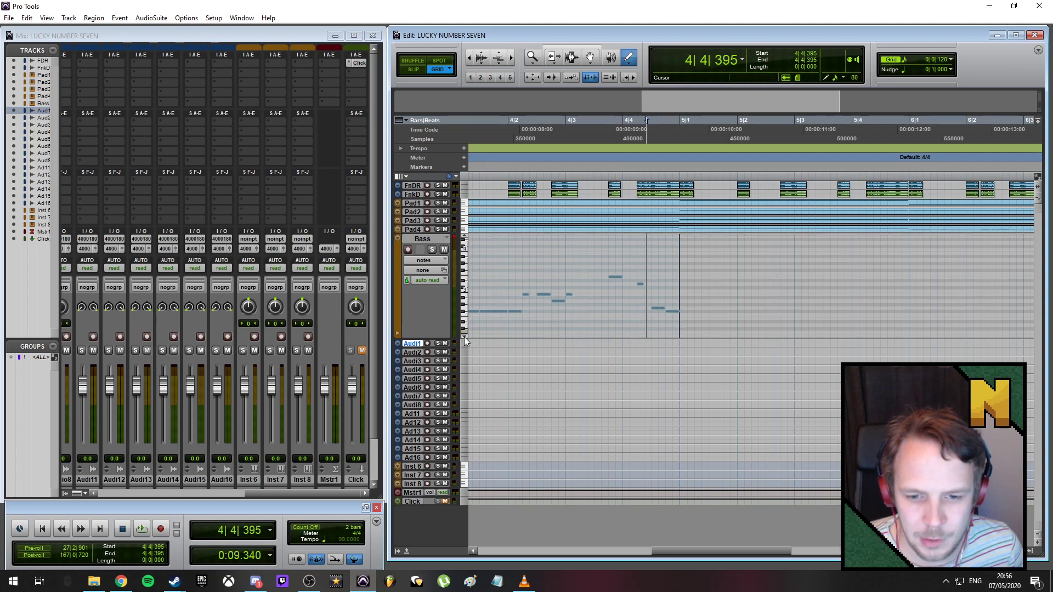
{"action": "left_click", "coordinate": [464, 337]}
{"action": "left_click", "coordinate": [615, 274]}
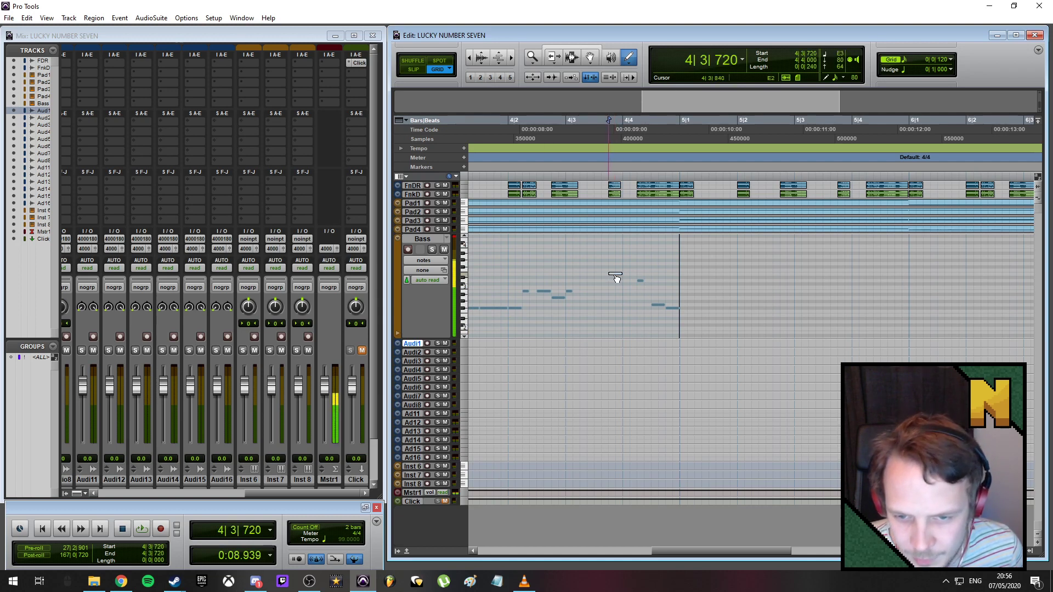
{"action": "left_click_drag", "start_coordinate": [616, 284], "coordinate": [617, 308]}
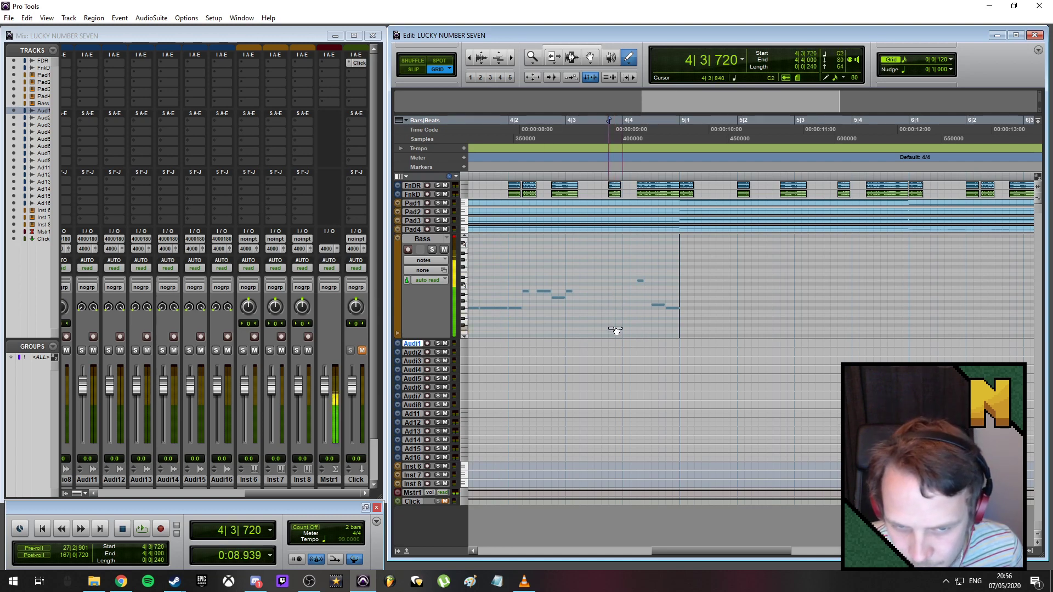
{"action": "left_click_drag", "start_coordinate": [616, 329], "coordinate": [617, 330]}
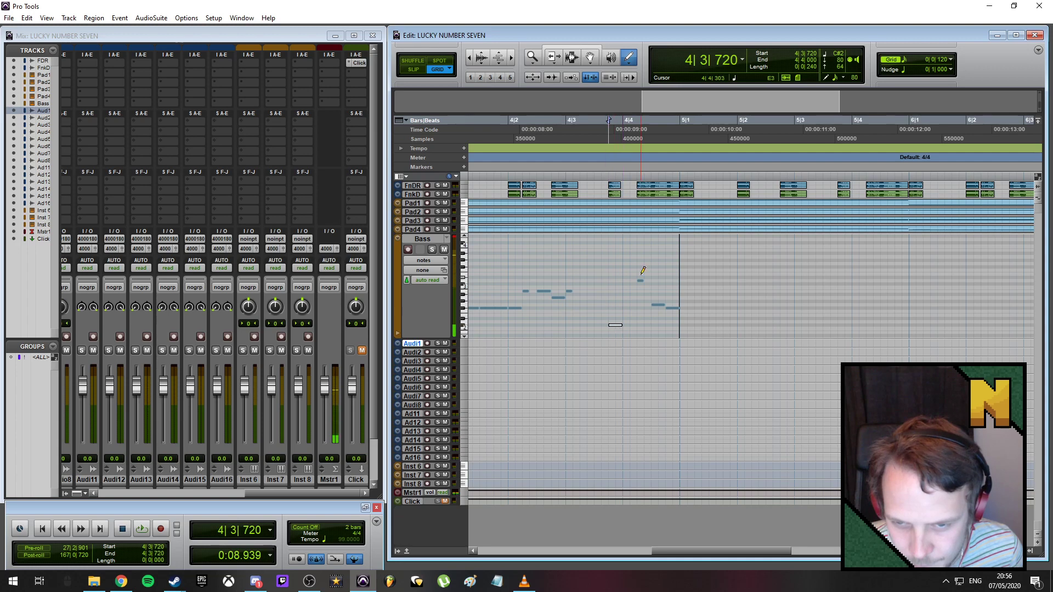
- Lower the bass notes at 4|4|240 to Eb2 and 4|4|480 to E2, and audition the ending from 4|2|000
{"action": "left_click", "coordinate": [642, 308]}
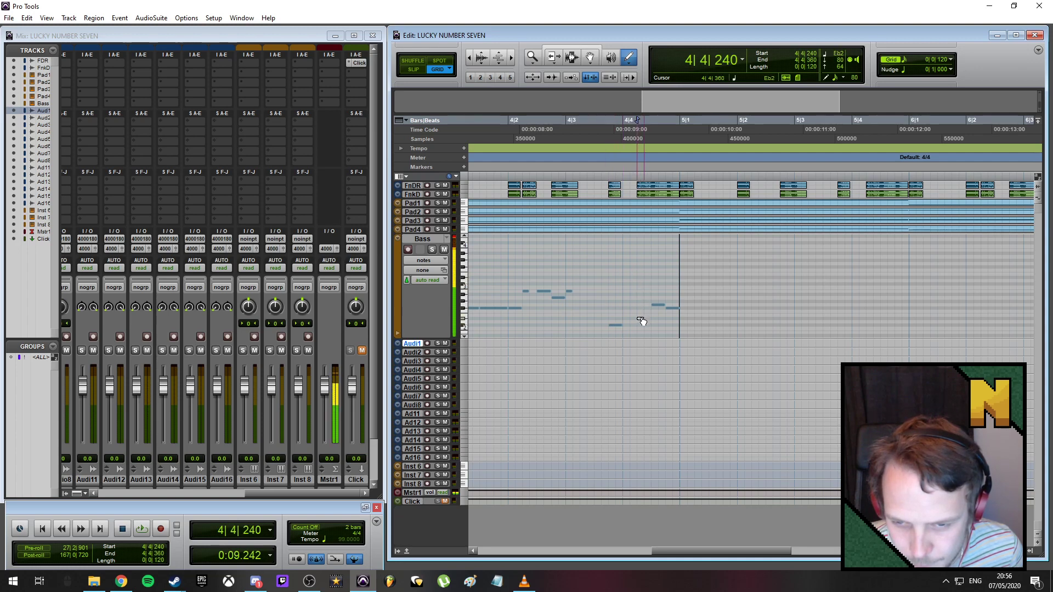
{"action": "left_click_drag", "start_coordinate": [643, 321], "coordinate": [659, 318]}
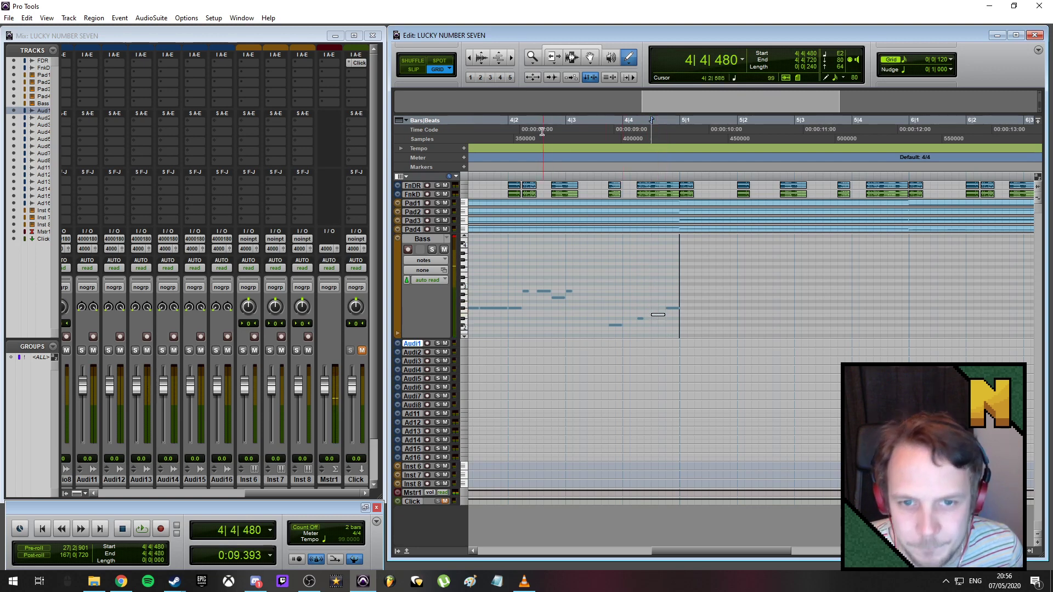
{"action": "left_click", "coordinate": [507, 125]}
{"action": "key", "text": "space"}
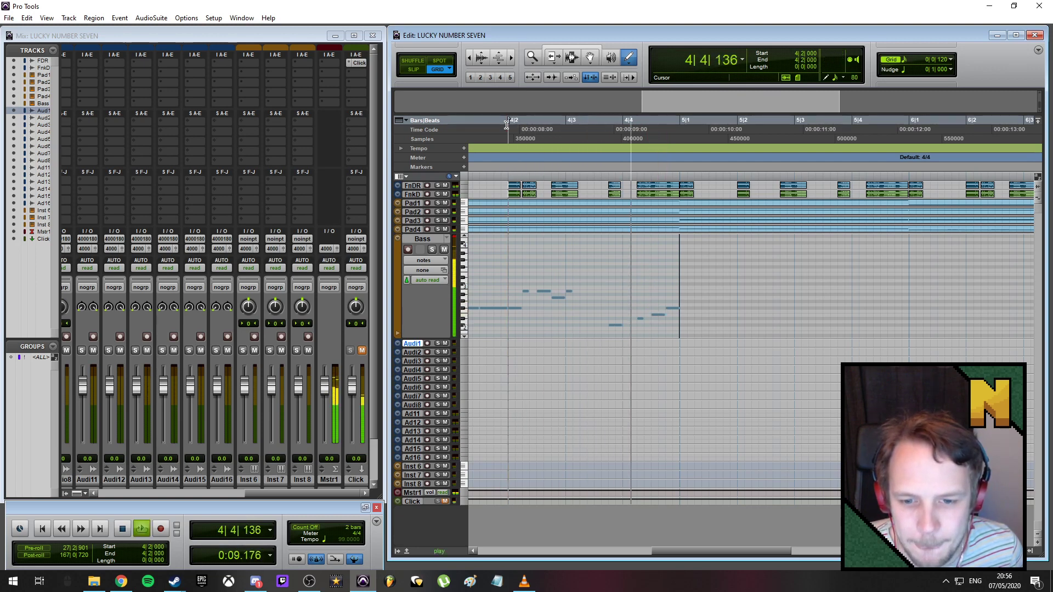
{"action": "key", "text": "space"}
{"action": "key", "text": "space"}
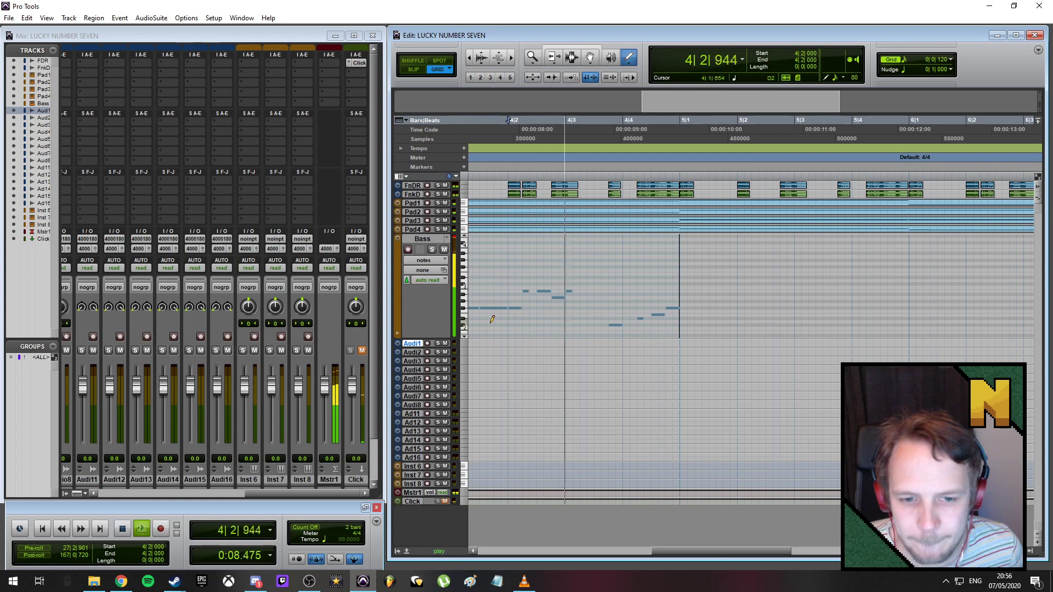
{"action": "key", "text": "space"}
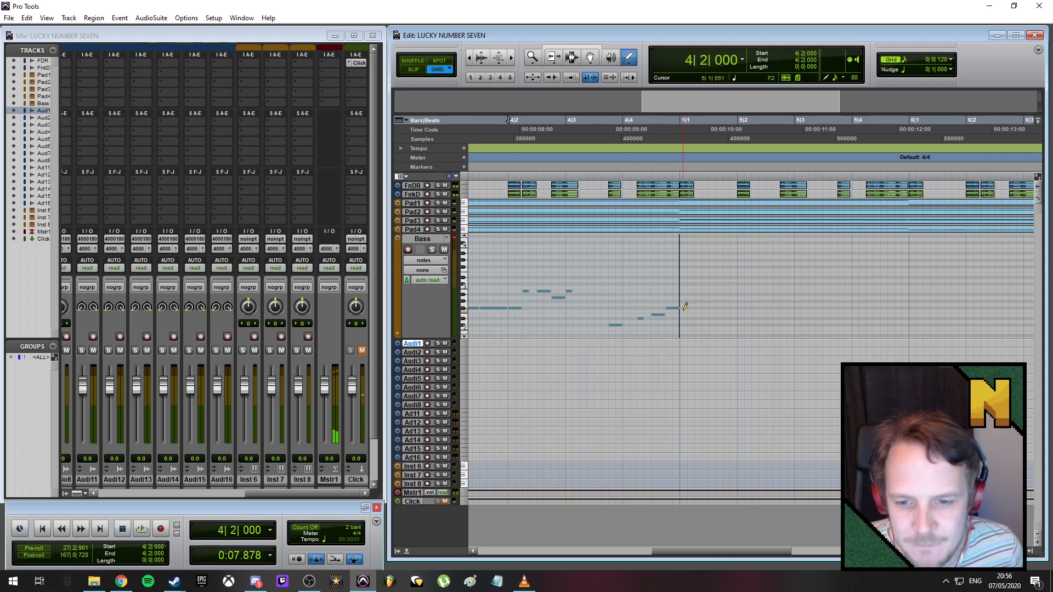
- Draw a G2 bass note from 5|1|000 to 5|1|480 and play the line from the start
{"action": "left_click", "coordinate": [683, 304]}
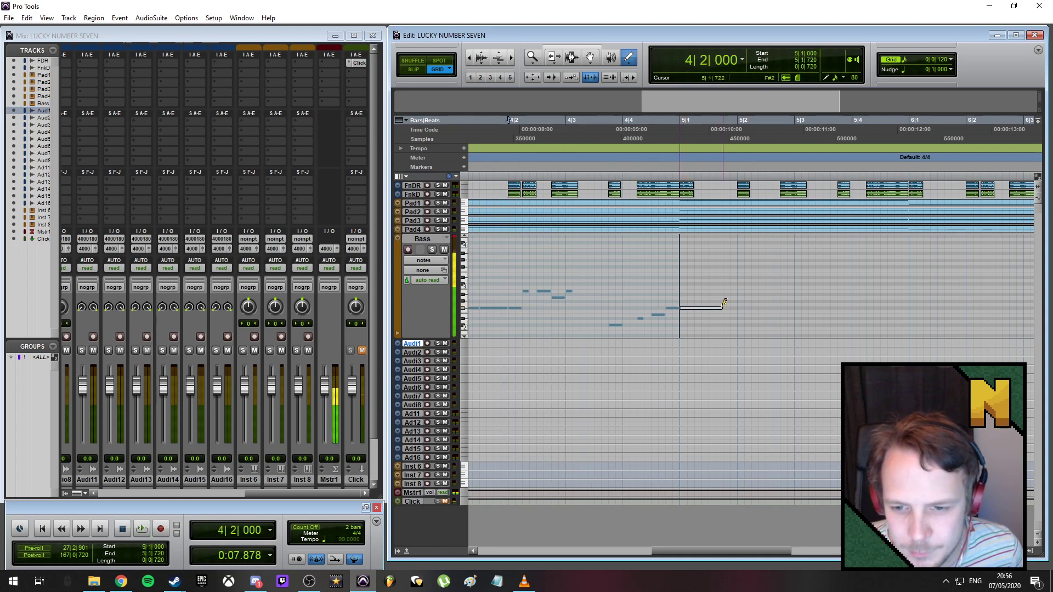
{"action": "key", "text": "r"}
{"action": "key", "text": "r"}
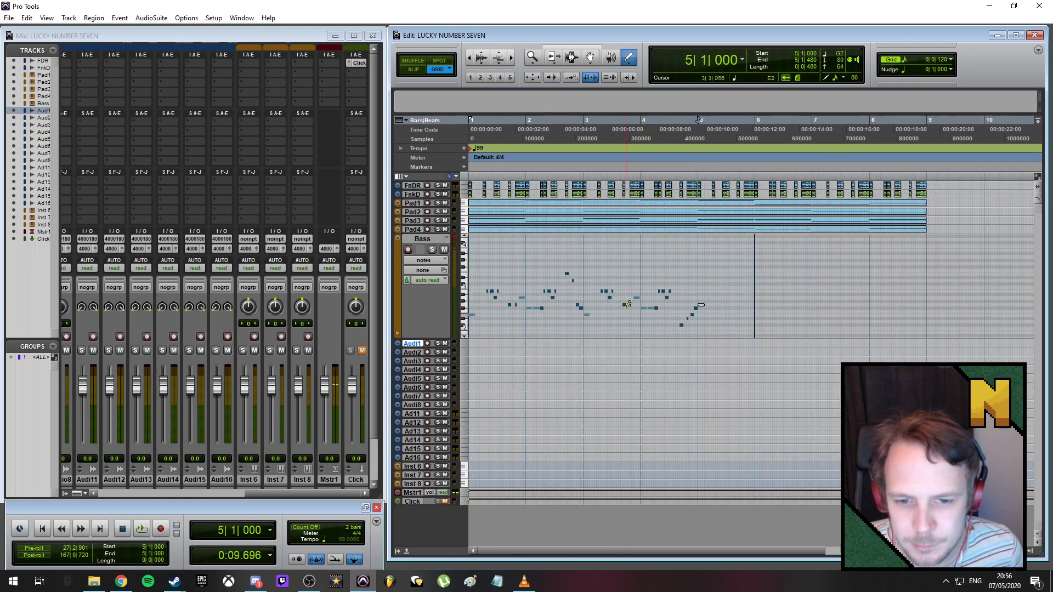
{"action": "key", "text": "Return"}
{"action": "key", "text": "space"}
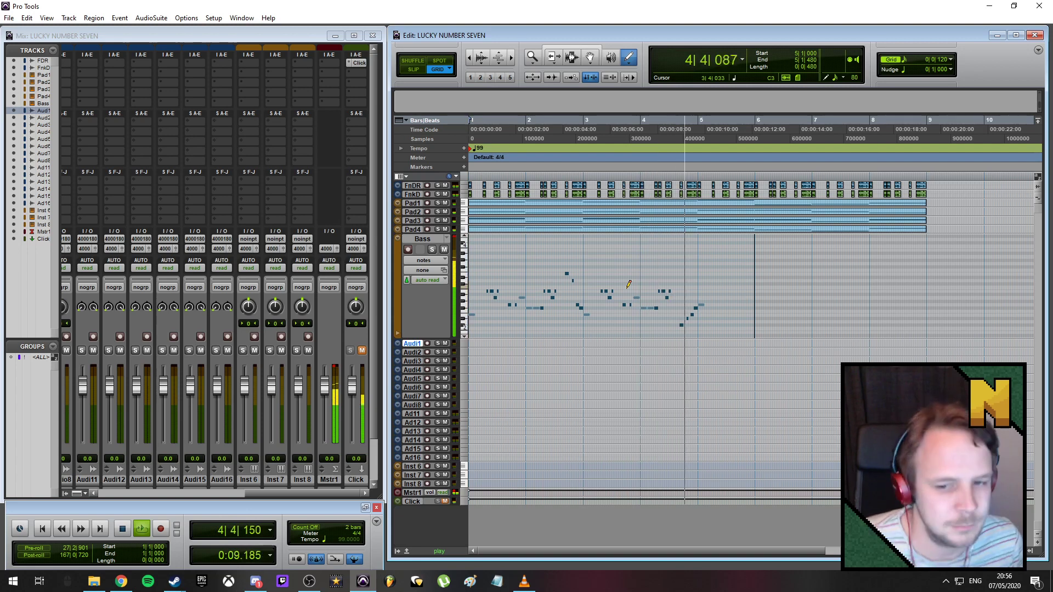
{"action": "key", "text": "space"}
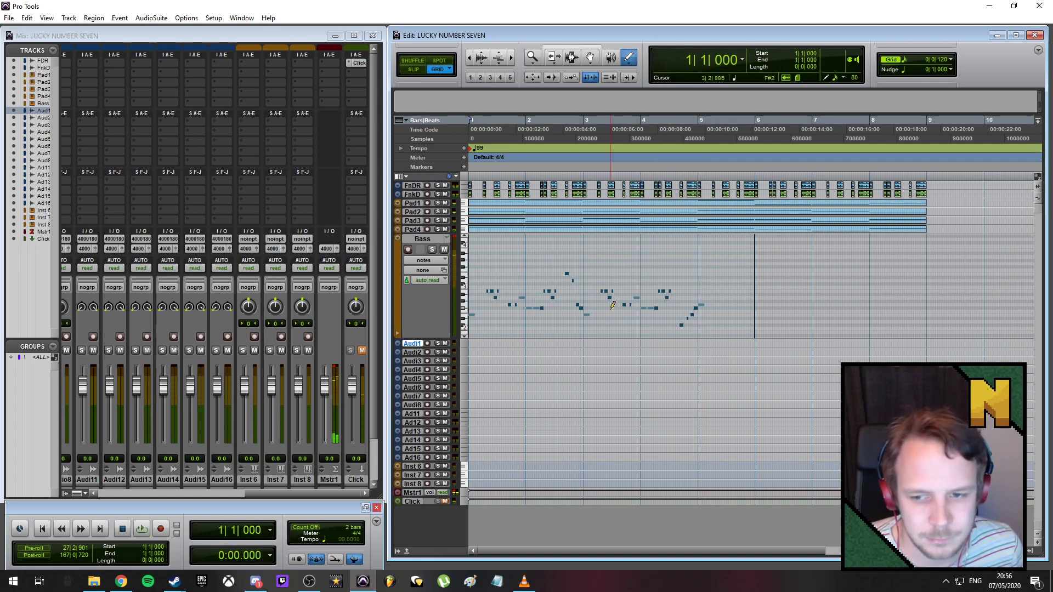
- Delete the F#2 bass notes at 2|2|000 and 4|2|000 while playing the line from the start
{"action": "key", "text": "ctrl+bracketright"}
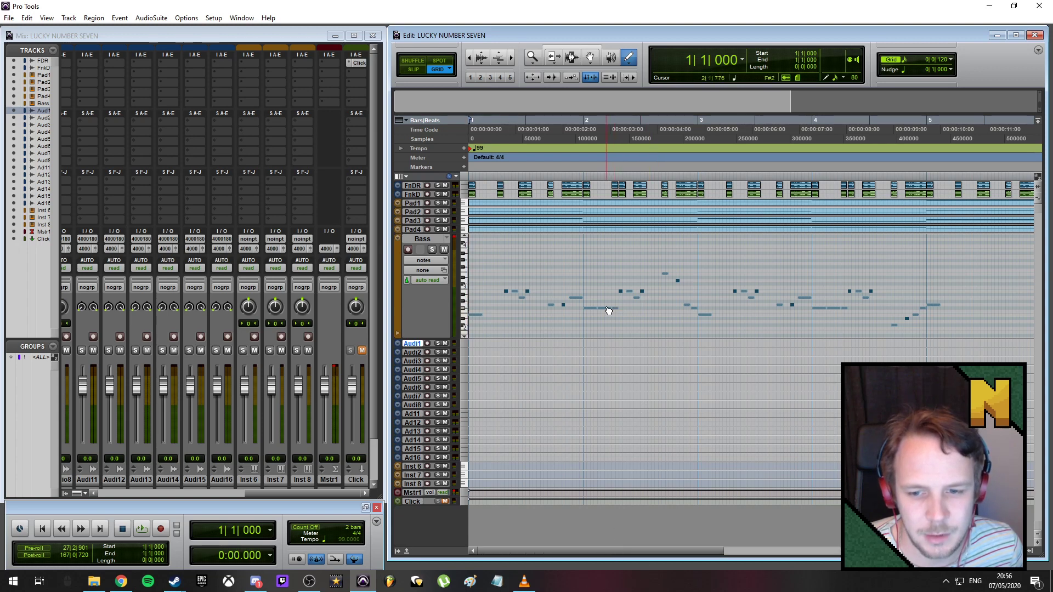
{"action": "key", "text": "space"}
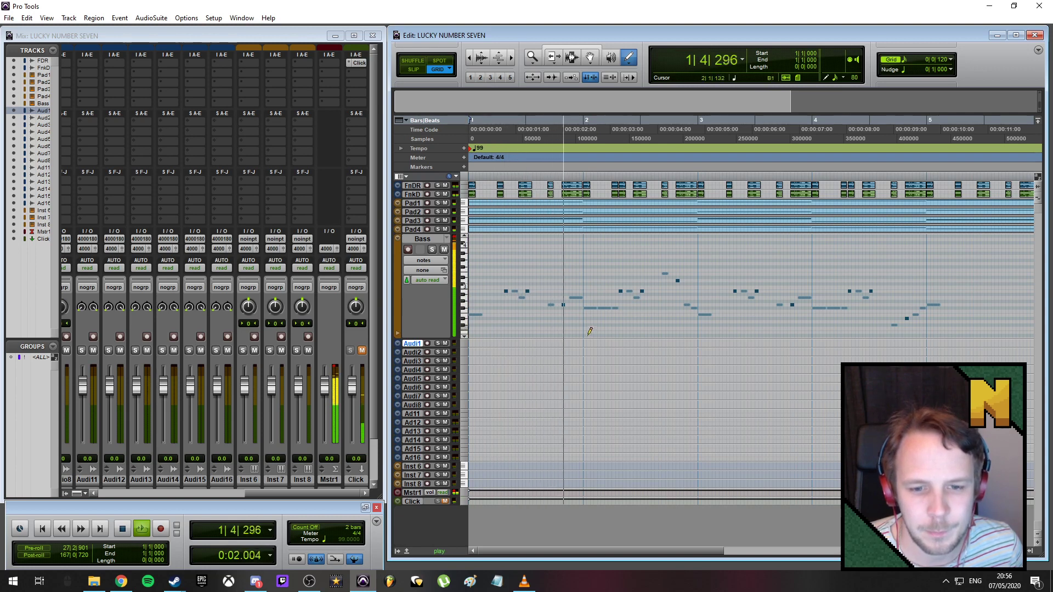
{"action": "key", "text": "space"}
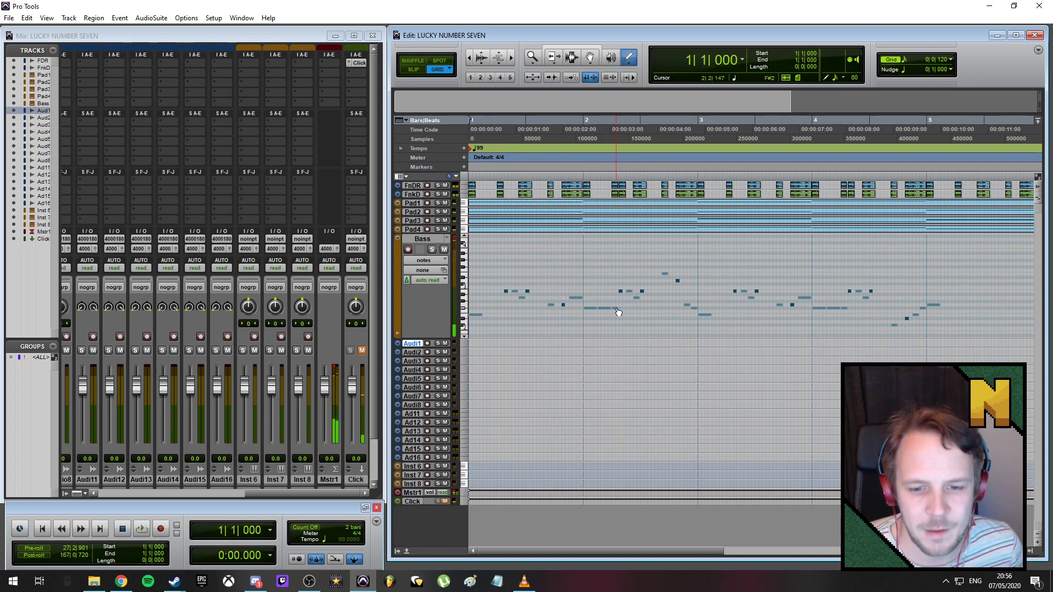
{"action": "left_click", "coordinate": [618, 305]}
{"action": "key", "text": "space"}
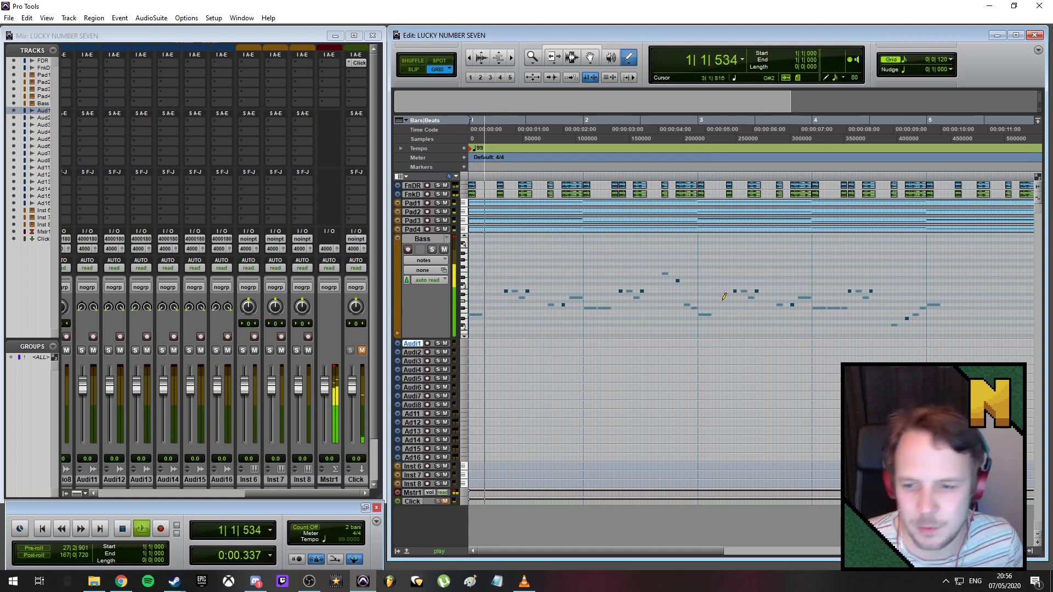
{"action": "left_click", "coordinate": [844, 311]}
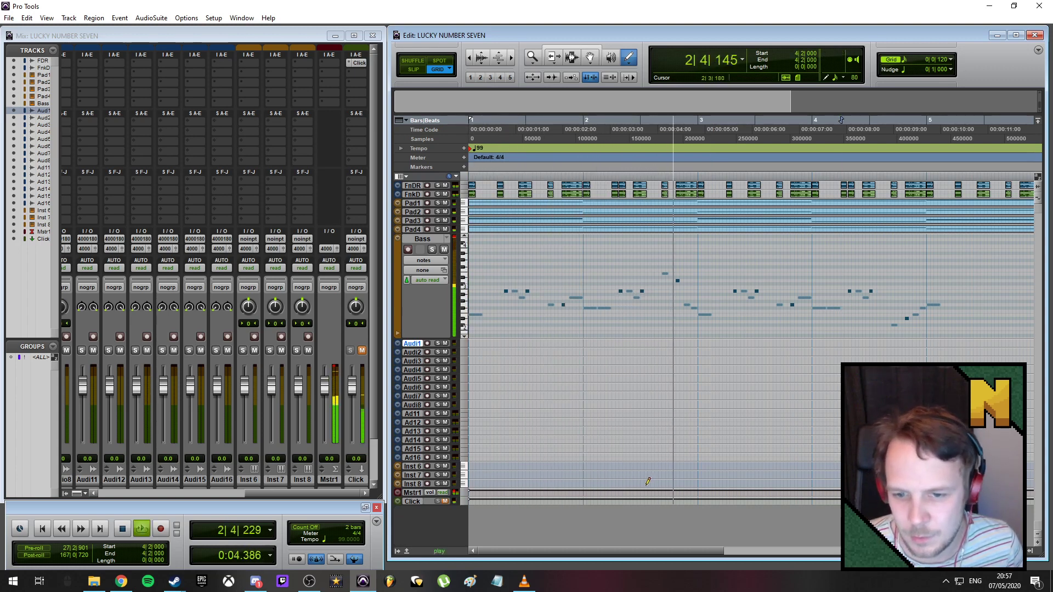
{"action": "left_click_drag", "start_coordinate": [669, 551], "coordinate": [780, 547]}
{"action": "key", "text": "space"}
- Extend the G2 bass note at 5|1|000 to 5|2|000 and audition the passage from 4|3|480
{"action": "key", "text": "t"}
{"action": "left_click_drag", "start_coordinate": [705, 553], "coordinate": [780, 547]}
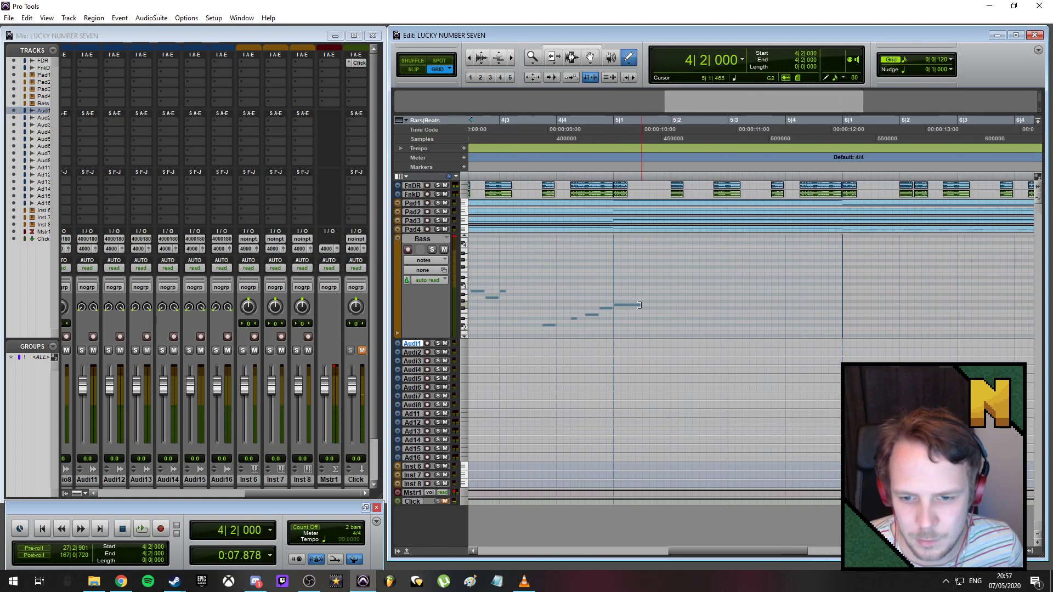
{"action": "left_click_drag", "start_coordinate": [640, 305], "coordinate": [664, 310]}
{"action": "left_click", "coordinate": [531, 123]}
{"action": "key", "text": "space"}
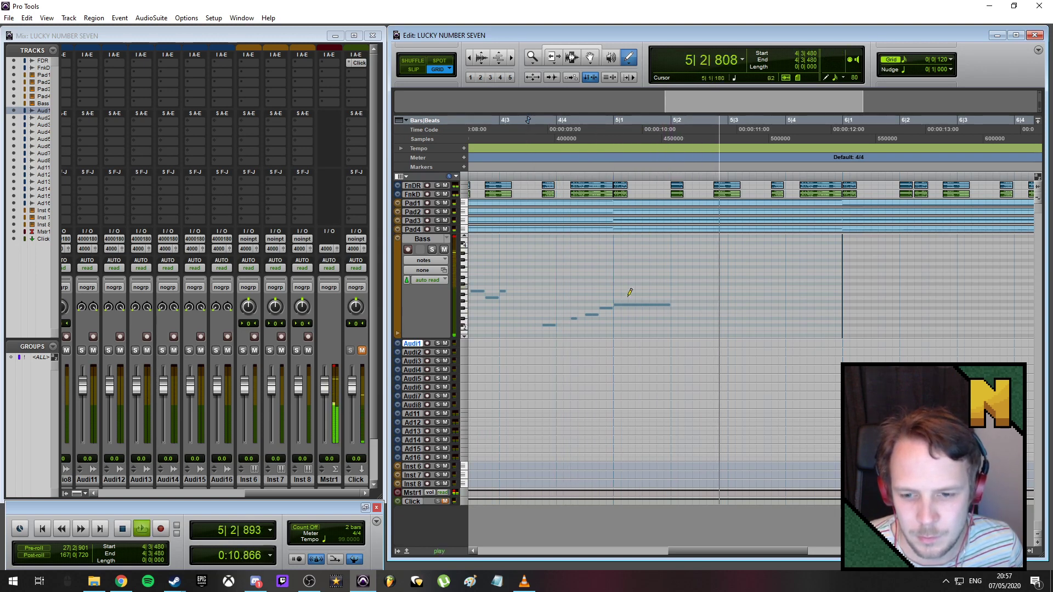
{"action": "key", "text": "space"}
- Set the G2 bass note at 5|1|000 to end at 5|1|720 and draw an A2 note from there to 5|2|000
{"action": "left_click_drag", "start_coordinate": [669, 305], "coordinate": [656, 310]}
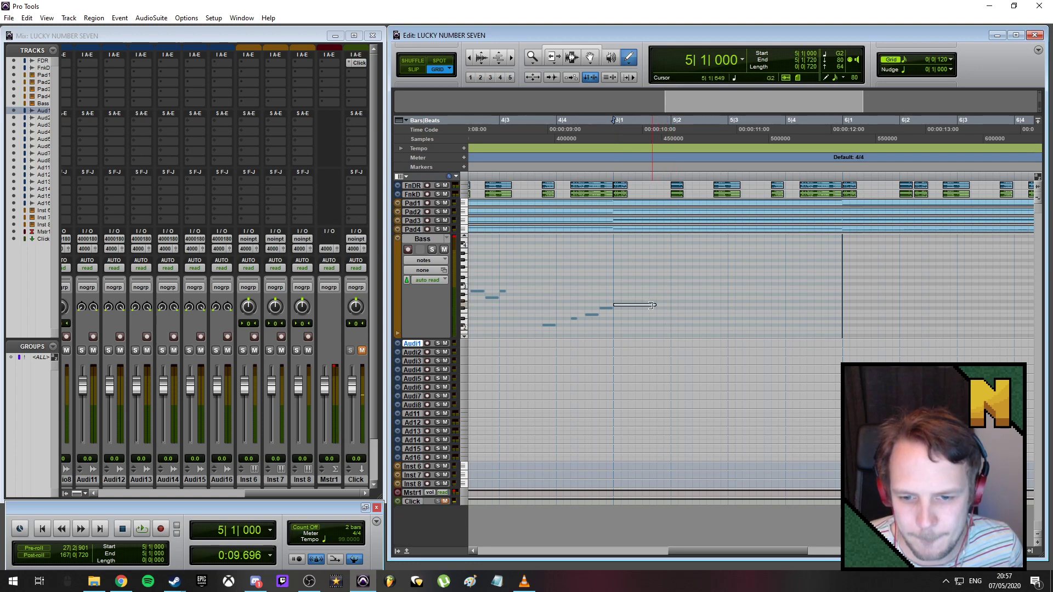
{"action": "left_click", "coordinate": [661, 297]}
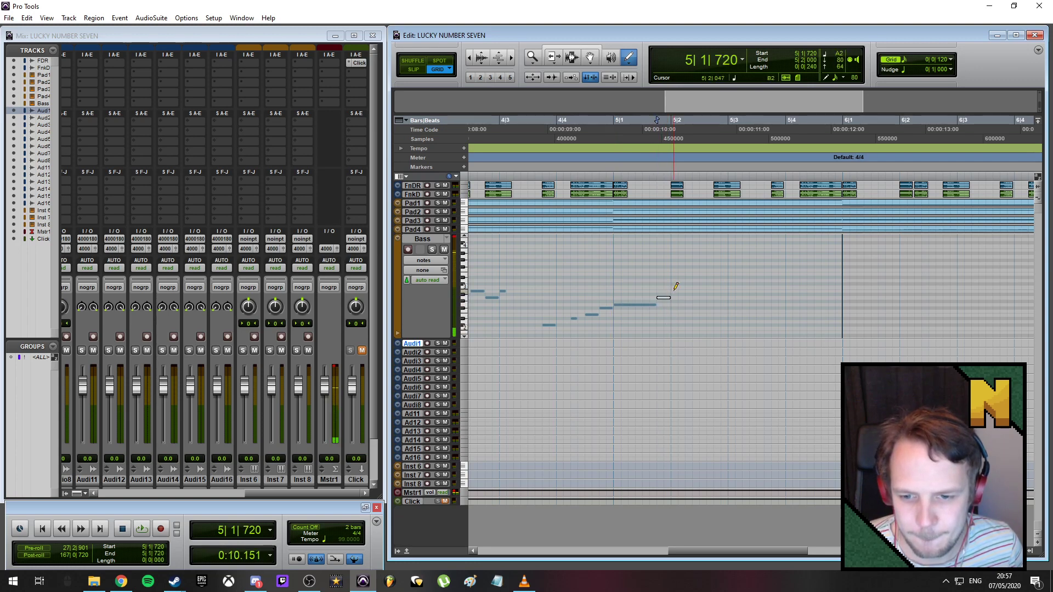
- Draw a B2 bass note from 5|2|000 to 5|2|480 and audition the passage from 4|3|480
{"action": "left_click_drag", "start_coordinate": [671, 290], "coordinate": [706, 288]}
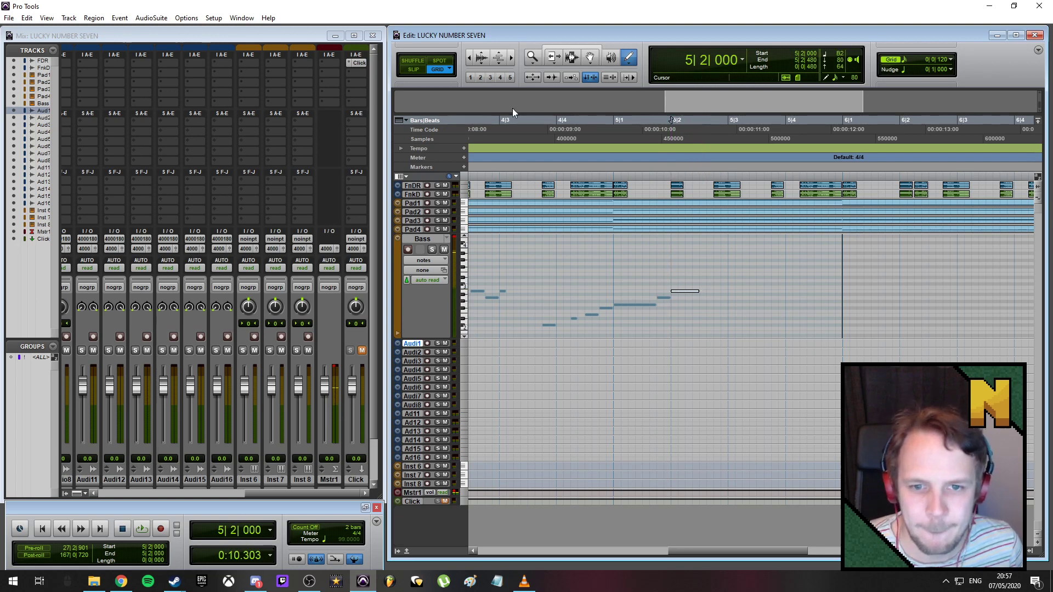
{"action": "left_click", "coordinate": [530, 120]}
{"action": "key", "text": "space"}
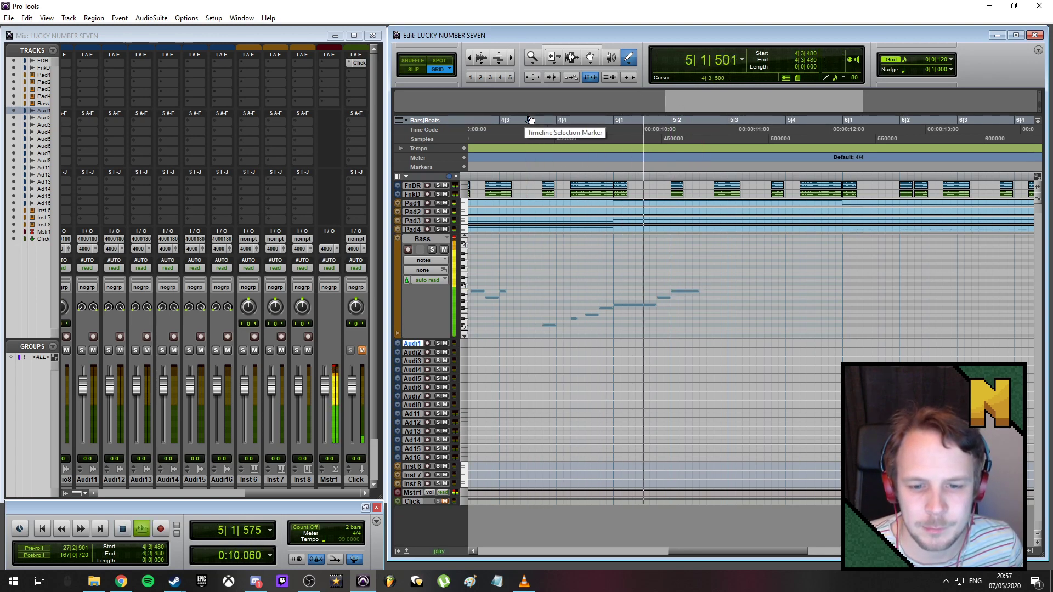
{"action": "key", "text": "space"}
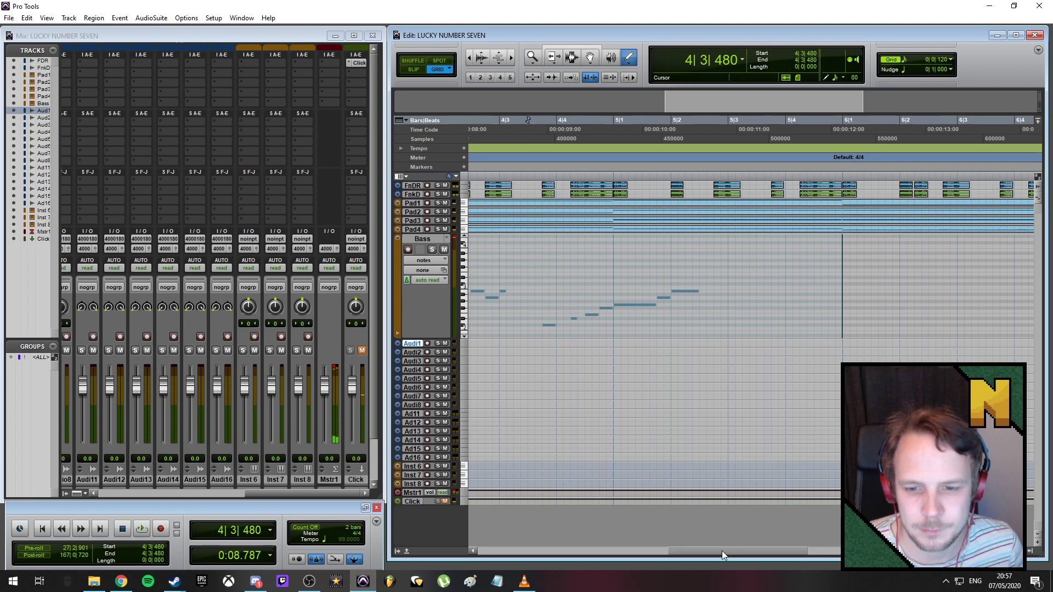
{"action": "mouse_move", "coordinate": [722, 550]}
{"action": "left_mouse_down"}
{"action": "mouse_move", "coordinate": [499, 568]}
{"action": "mouse_move", "coordinate": [708, 544]}
{"action": "left_mouse_up"}
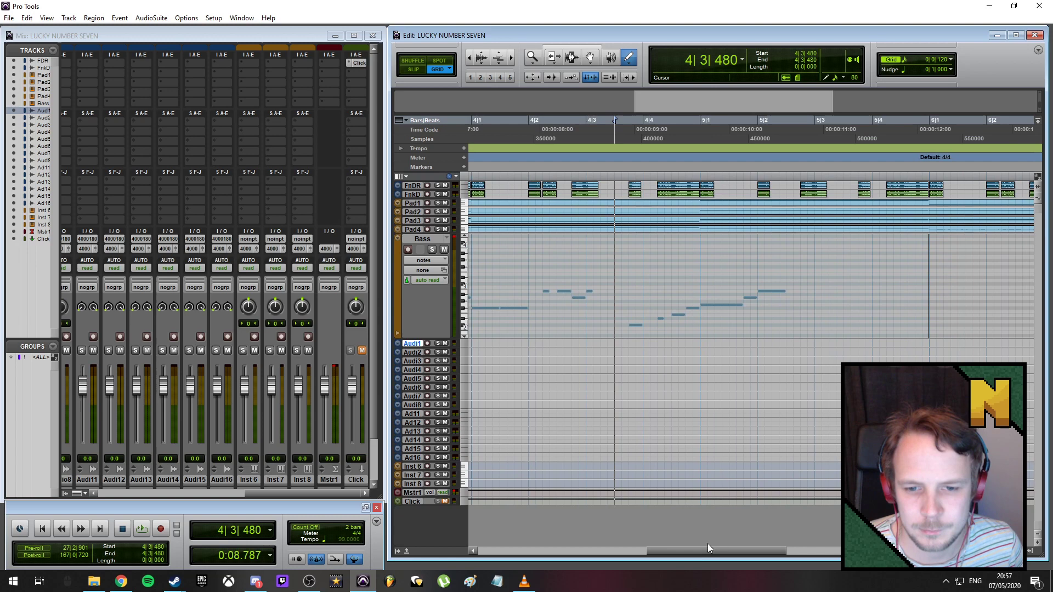
- Shorten the B2 note at 5|2|000 to 5|2|240 and add B2 notes at 5|2|240, 5|2|480 and 5|3|000 with an A2 at 5|2|720
{"action": "left_click", "coordinate": [779, 292]}
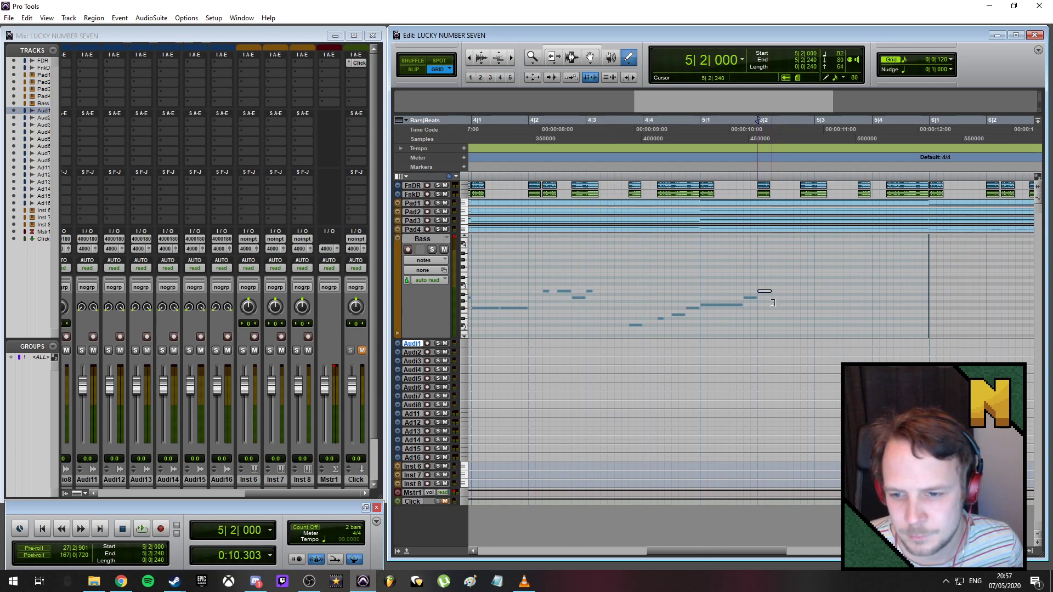
{"action": "left_click", "coordinate": [775, 291]}
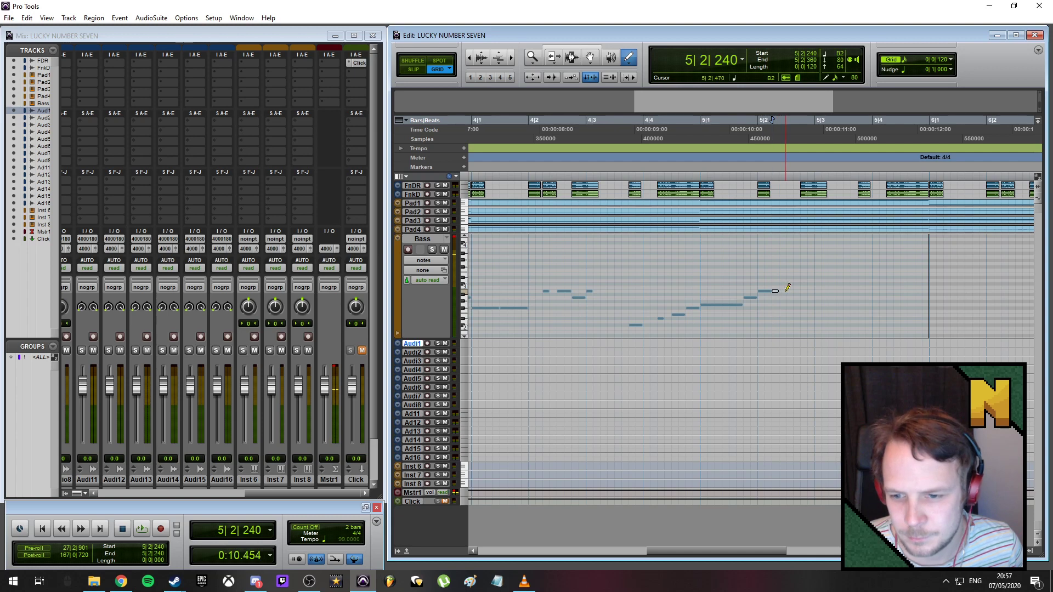
{"action": "left_click_drag", "start_coordinate": [788, 292], "coordinate": [811, 300]}
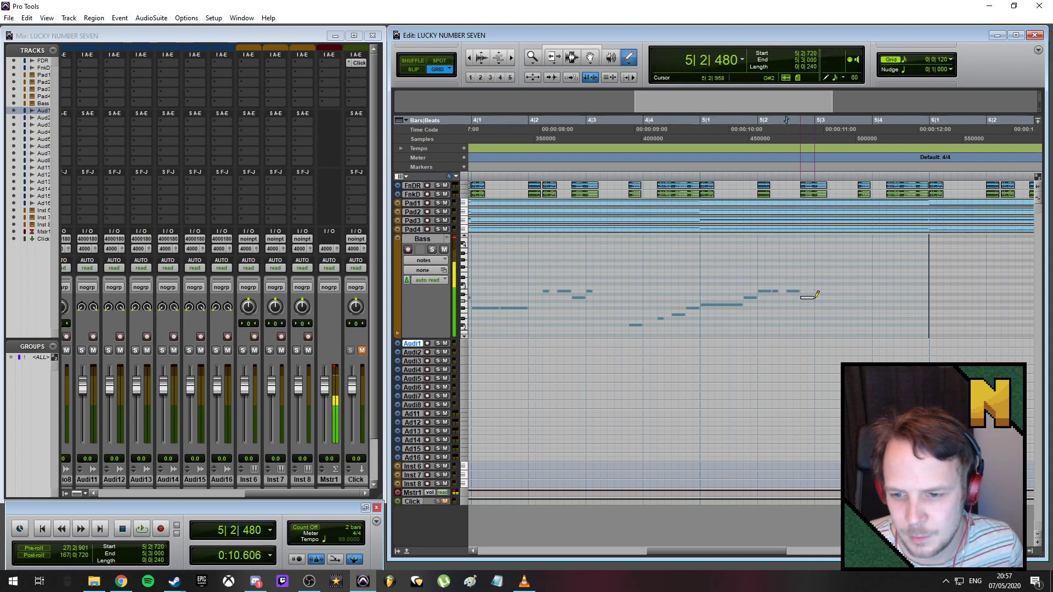
{"action": "left_click", "coordinate": [816, 291]}
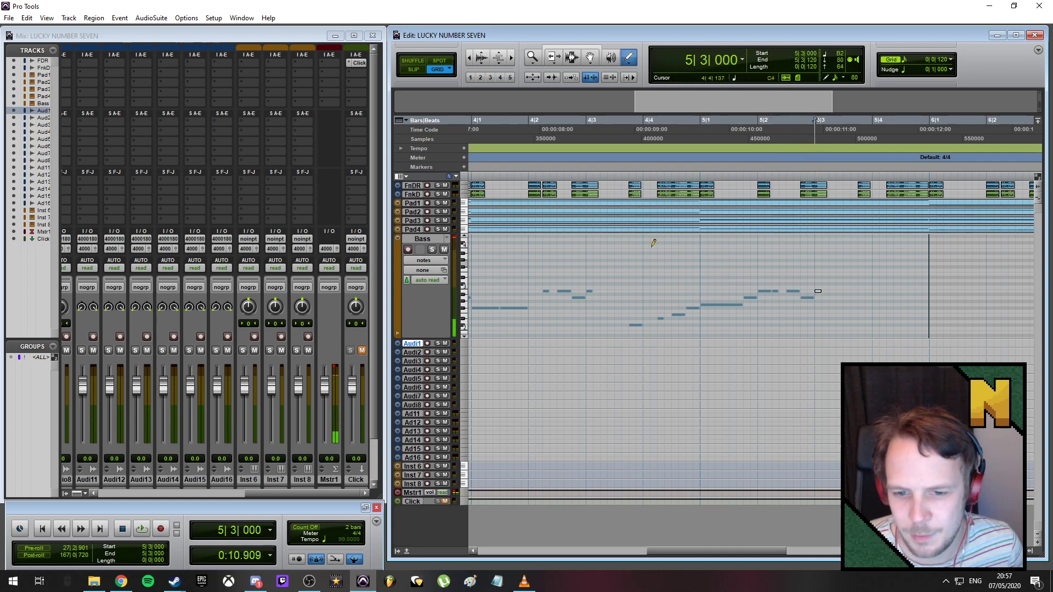
- Audition the bass line with the backing tracks from 4|3|600
{"action": "left_click", "coordinate": [620, 130]}
{"action": "key", "text": "space"}
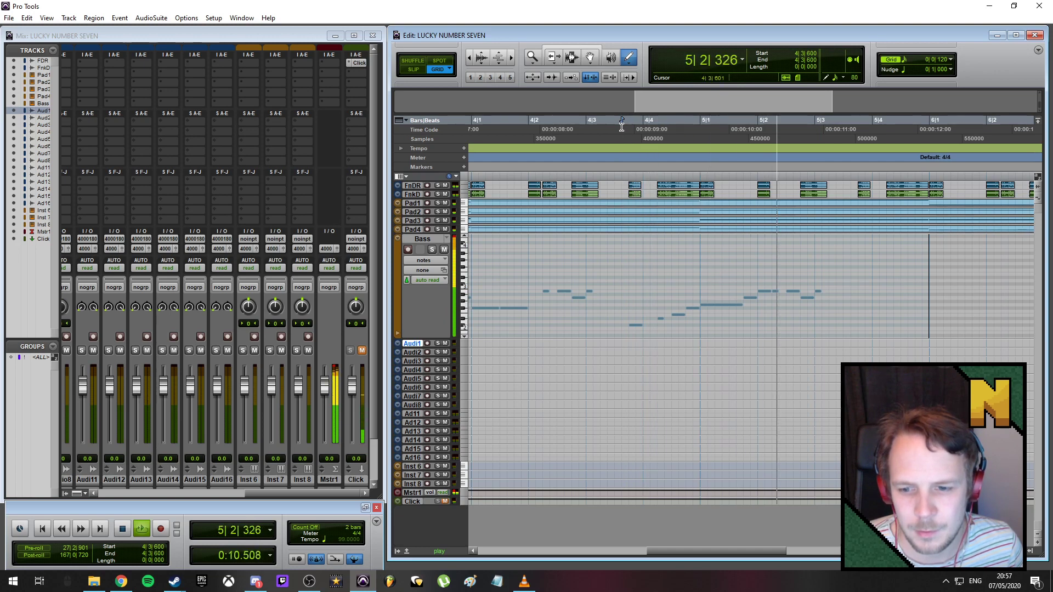
{"action": "key", "text": "space"}
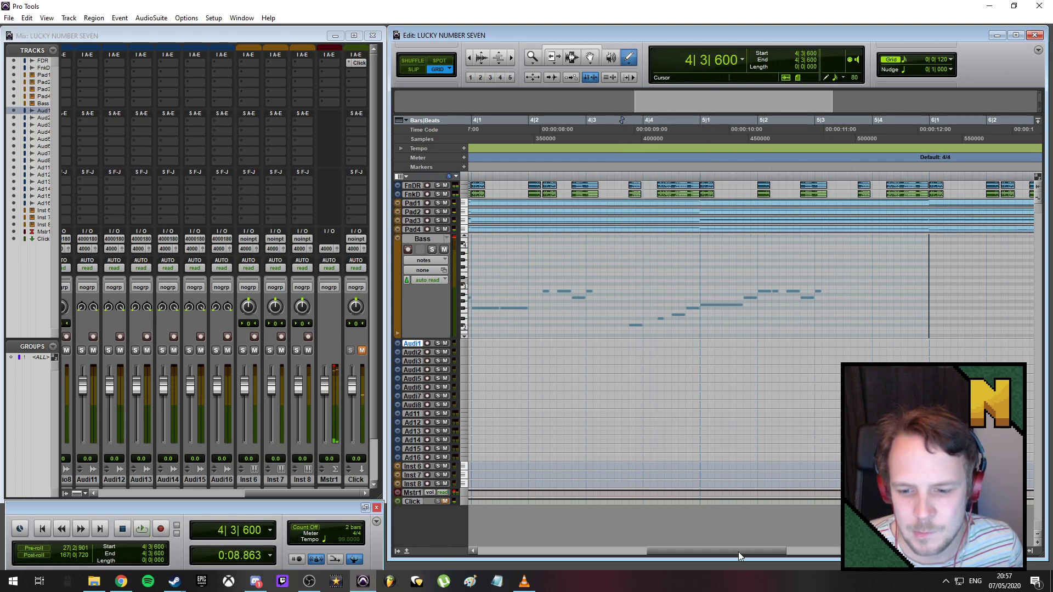
{"action": "left_click_drag", "start_coordinate": [738, 551], "coordinate": [750, 550]}
{"action": "left_click_drag", "start_coordinate": [744, 549], "coordinate": [774, 533]}
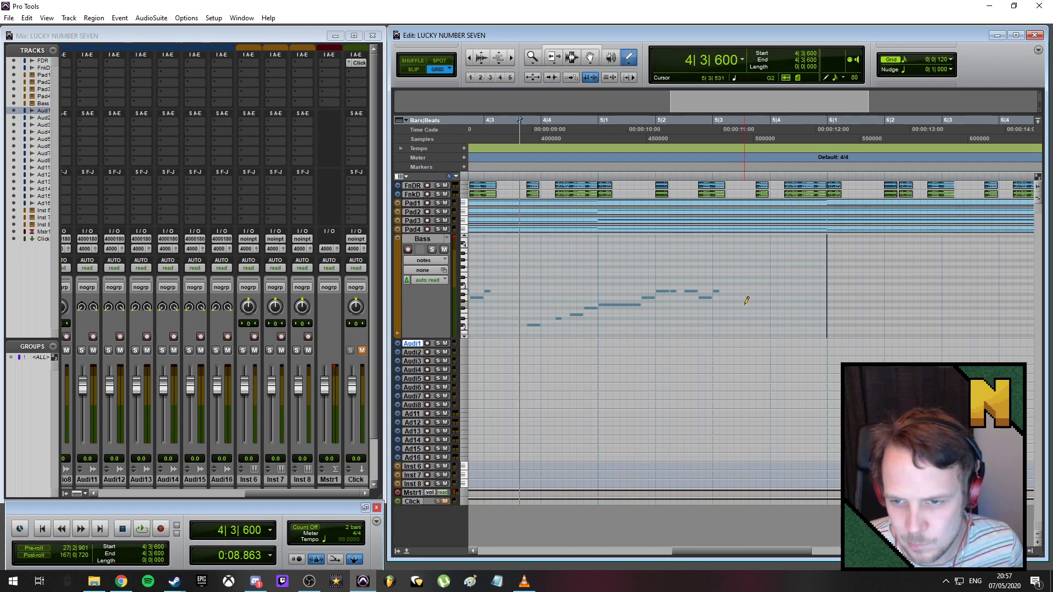
{"action": "key", "text": "space"}
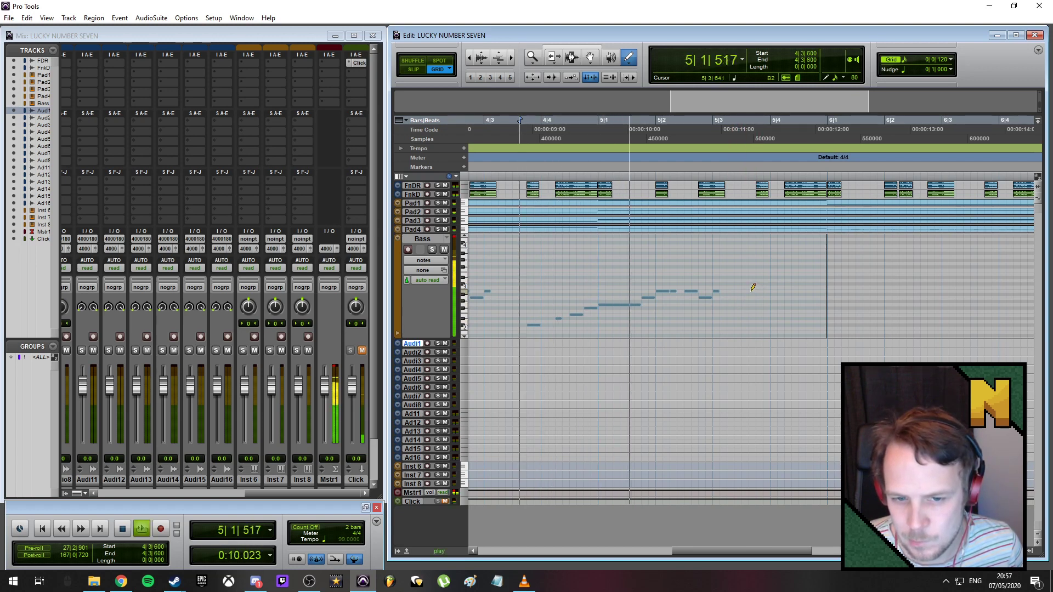
{"action": "key", "text": "space"}
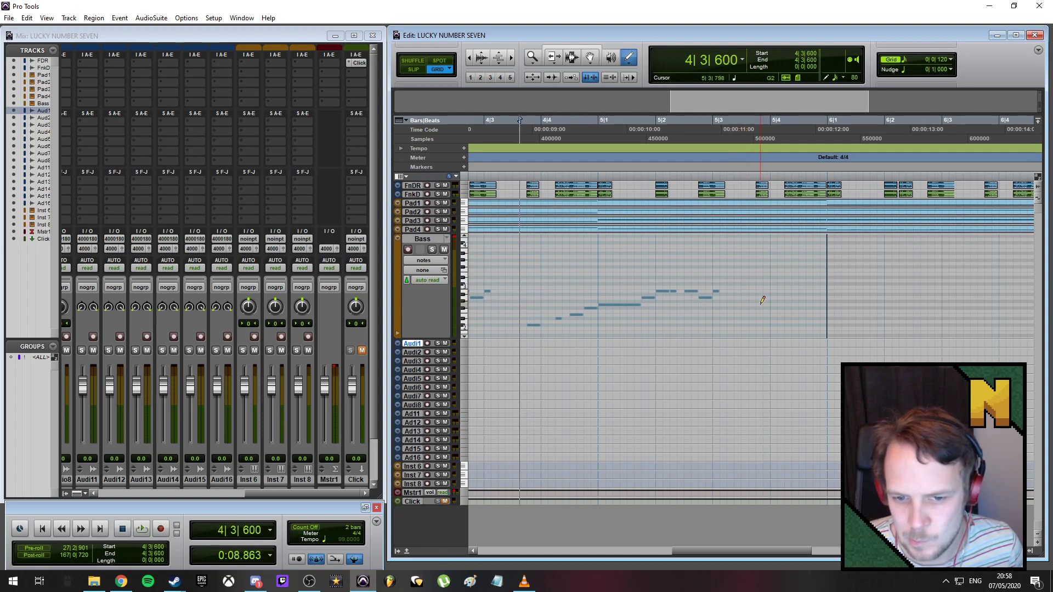
- Draw G2 notes from 5|3|720 to 5|4|000 and 5|4|240 to 5|4|360, an A2 from 5|4|480 to 6|1|000 and a B2 until 6|1|480
{"action": "left_click", "coordinate": [761, 304]}
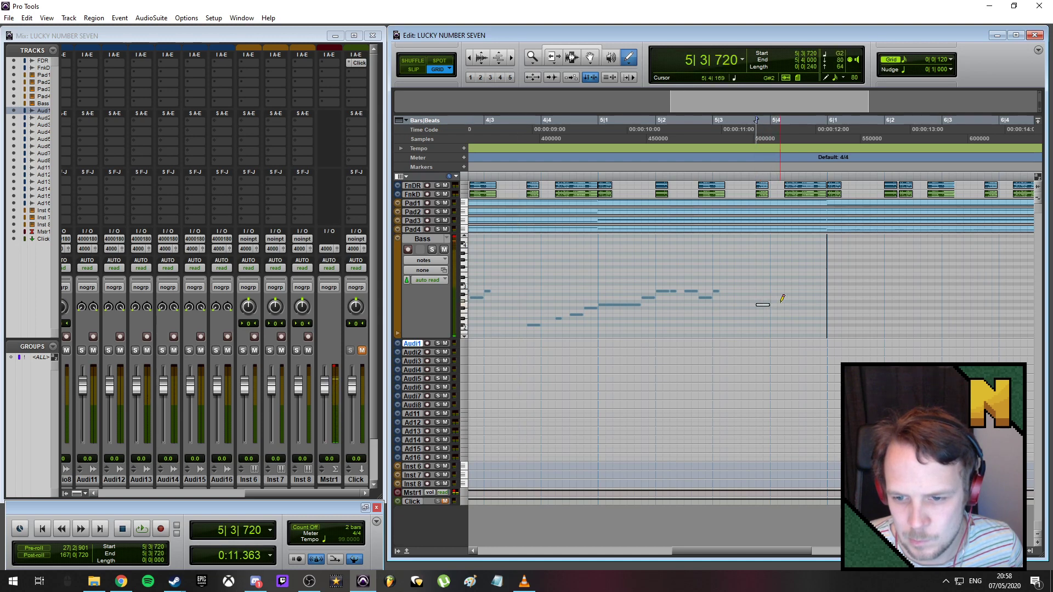
{"action": "left_click", "coordinate": [789, 306]}
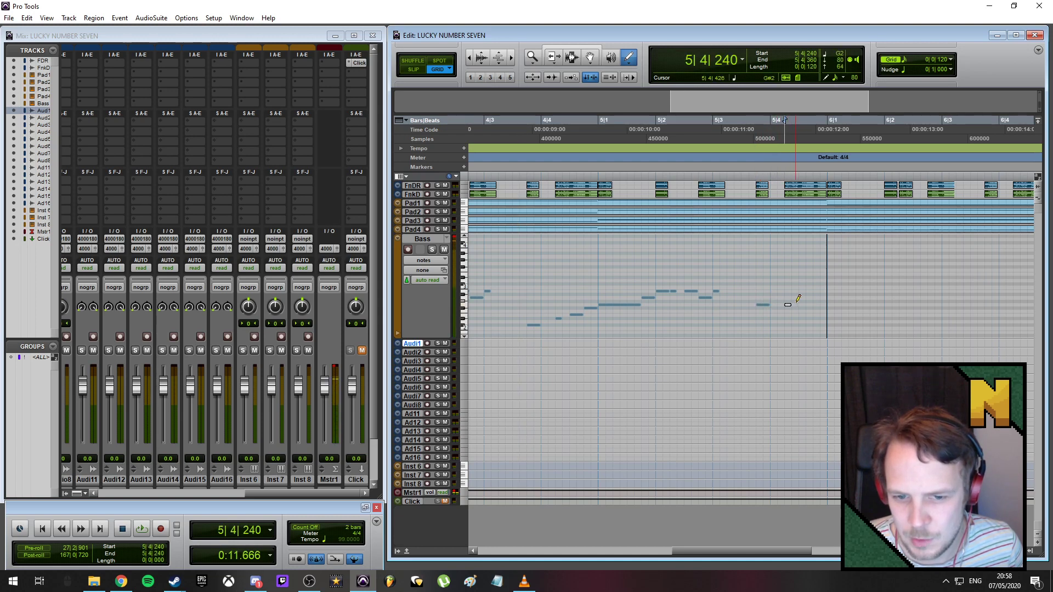
{"action": "left_click_drag", "start_coordinate": [804, 303], "coordinate": [826, 304]}
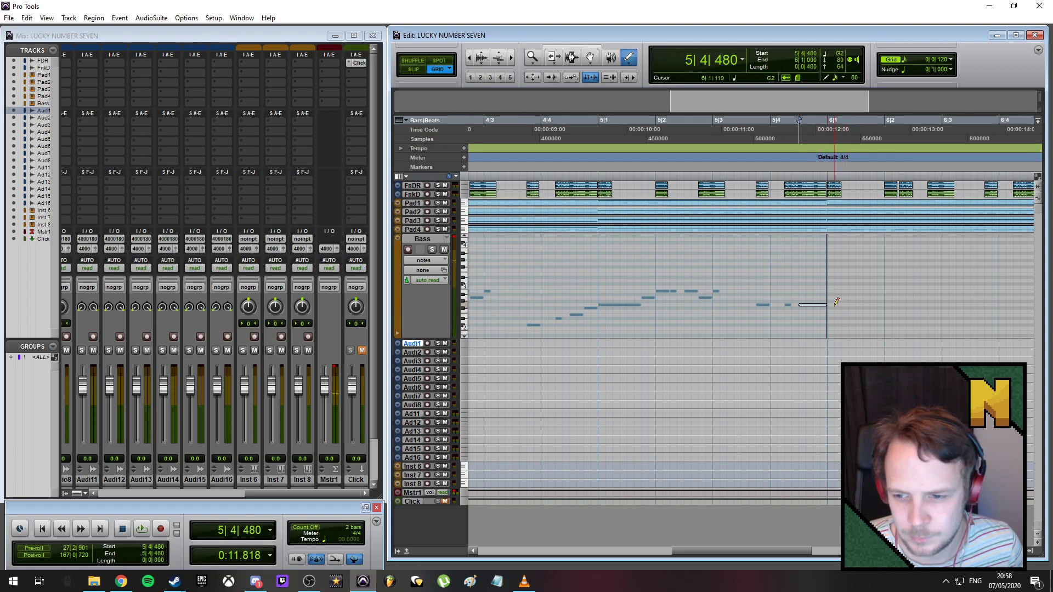
{"action": "left_click_drag", "start_coordinate": [819, 309], "coordinate": [851, 291]}
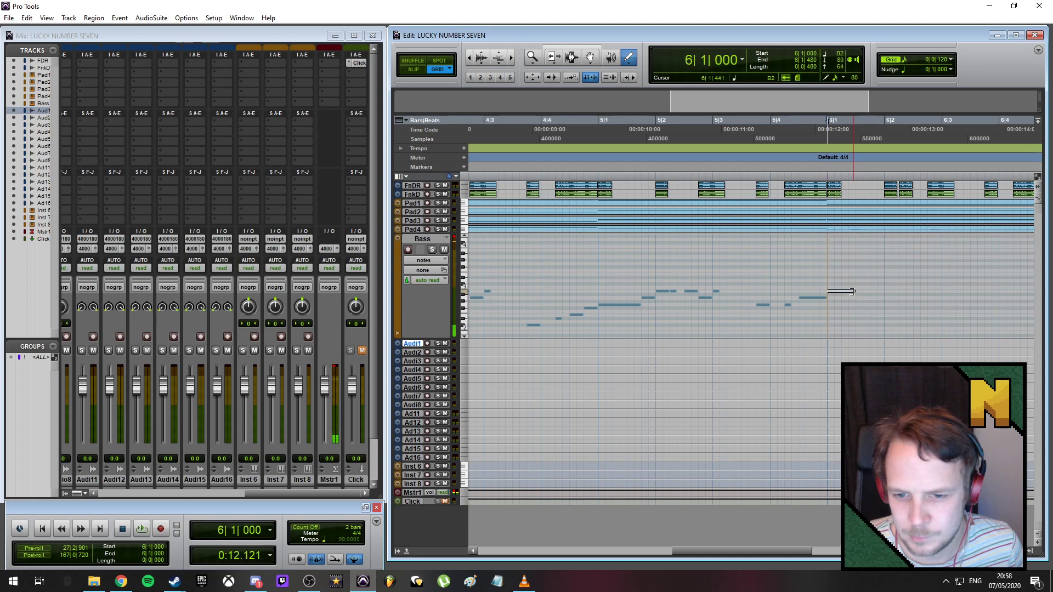
- Draw short B2 bass notes at 6|2|240, 6|2|480 and 6|3|000 with an A2 from 6|2|720 to 6|3|000
{"action": "left_click", "coordinate": [902, 291]}
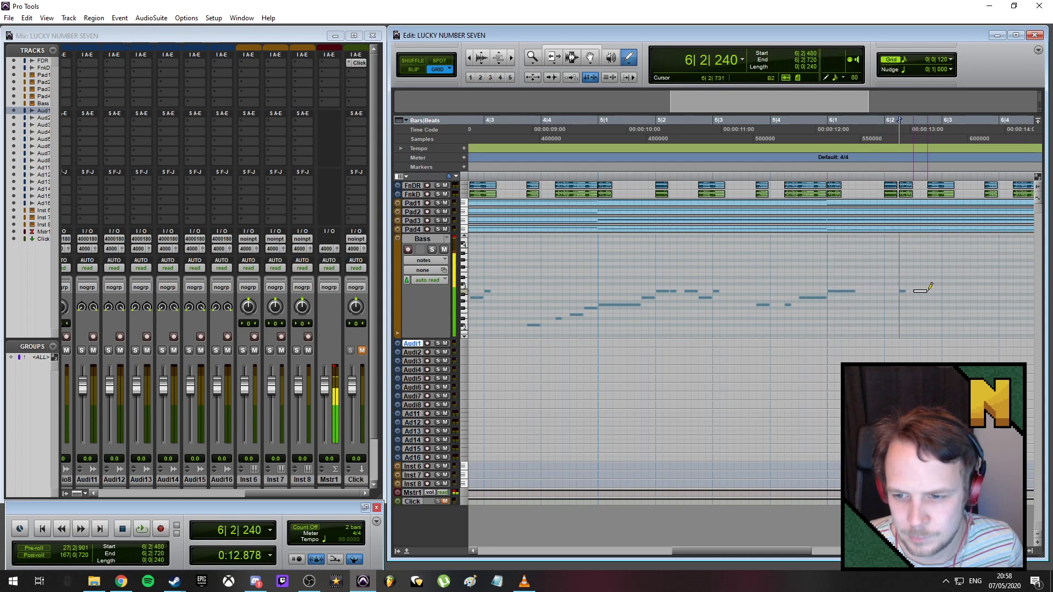
{"action": "left_click_drag", "start_coordinate": [916, 290], "coordinate": [932, 291]}
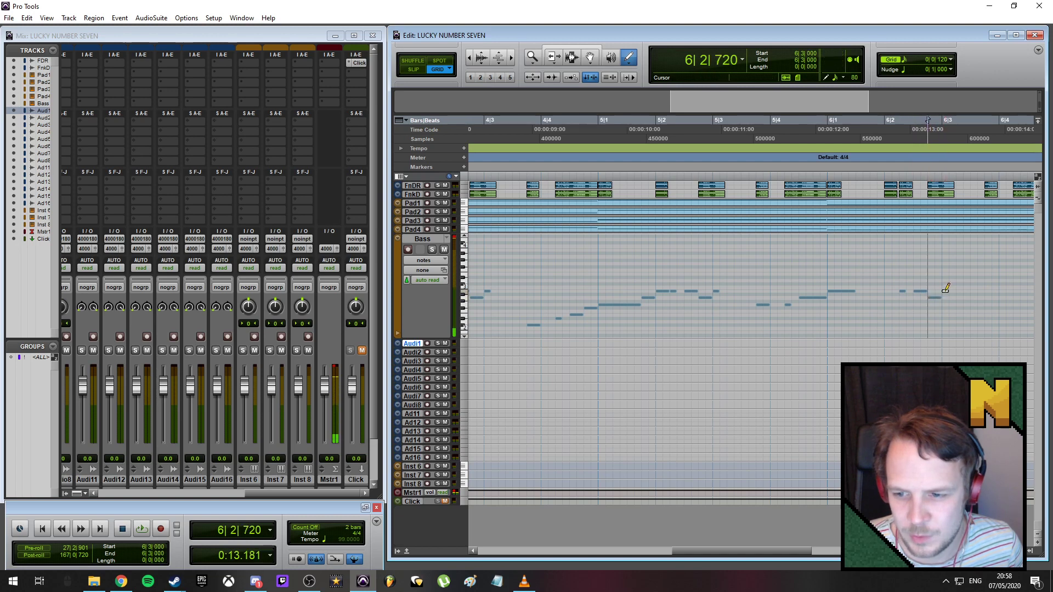
{"action": "left_click", "coordinate": [944, 291]}
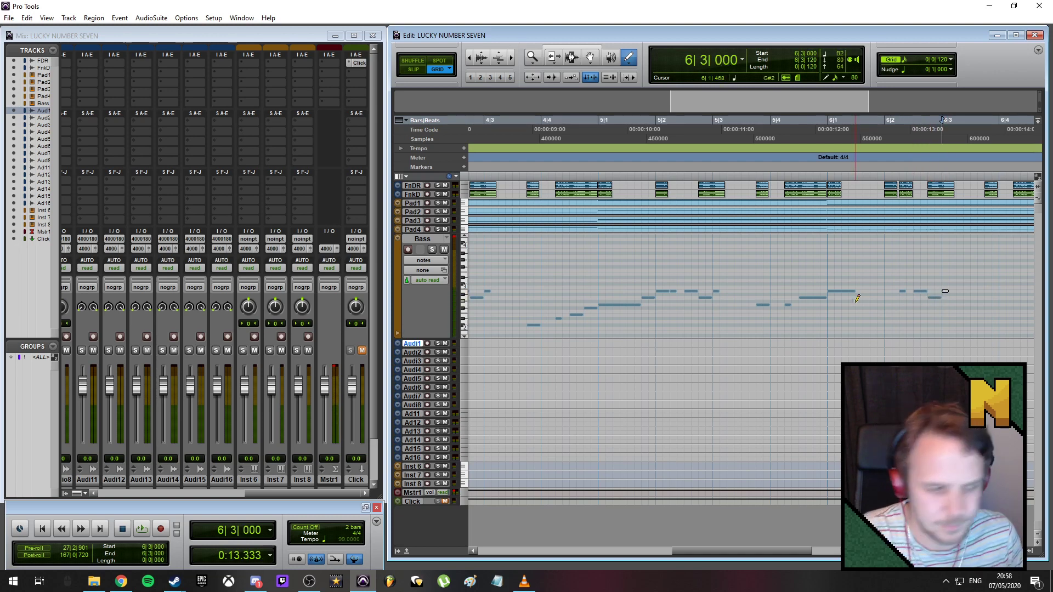
- Play the whole bass line from the start through bar 6
{"action": "key", "text": "Return"}
{"action": "key", "text": "space"}
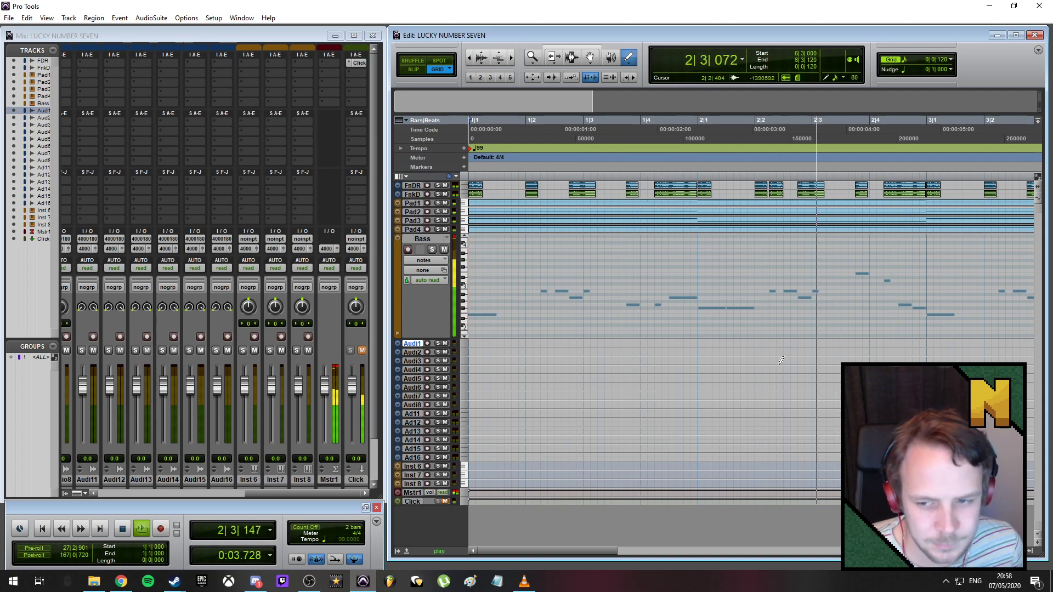
{"action": "key", "text": "r"}
{"action": "key", "text": "r"}
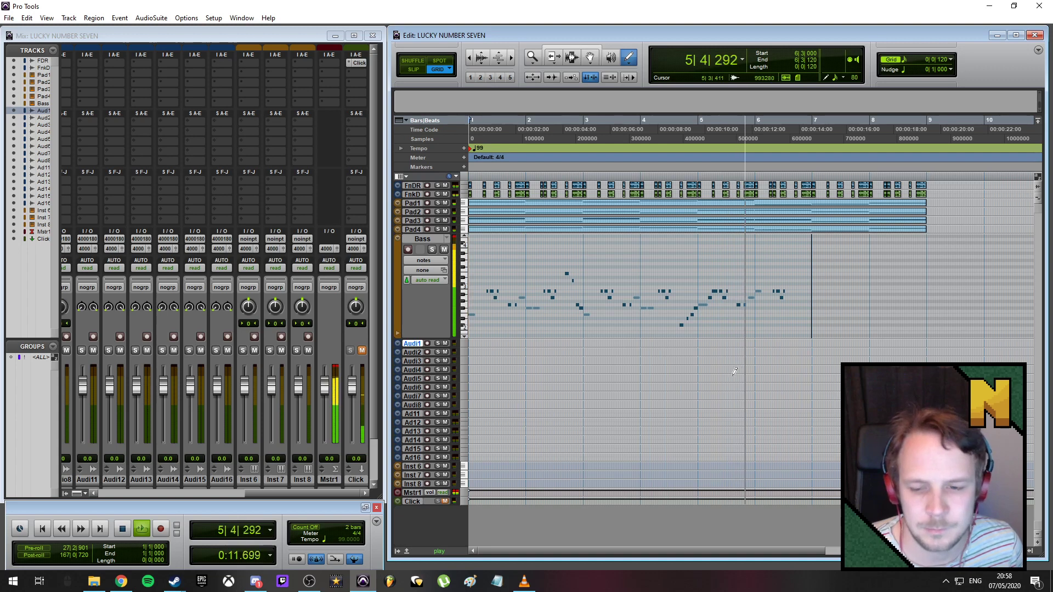
{"action": "scroll", "coordinate": [787, 298], "scroll_direction": "up", "scroll_amount": 1}
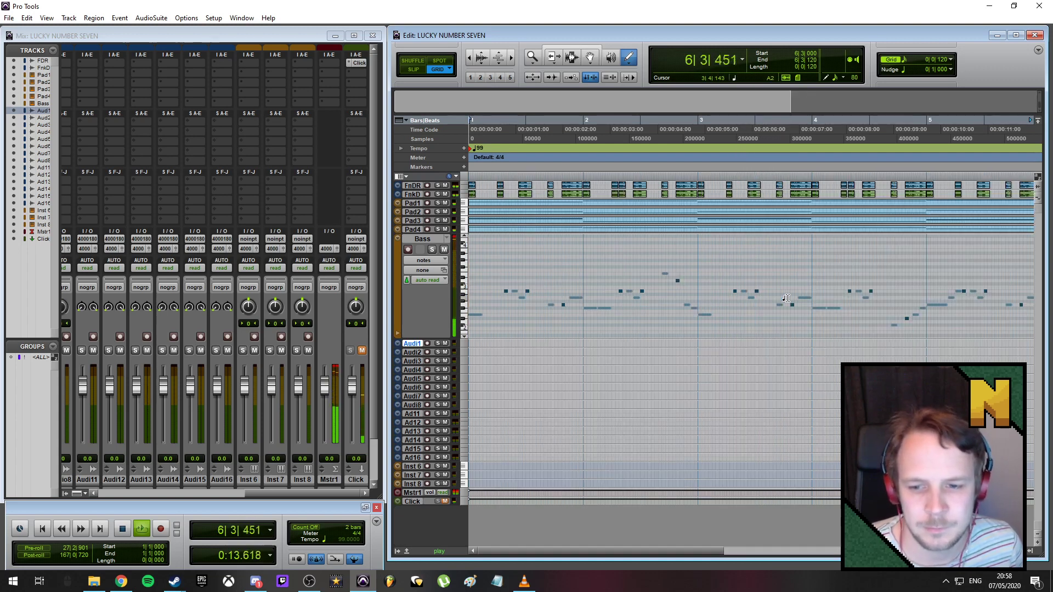
{"action": "key", "text": "space"}
{"action": "left_click_drag", "start_coordinate": [628, 551], "coordinate": [745, 550]}
{"action": "scroll", "coordinate": [682, 335], "scroll_direction": "up", "scroll_amount": 1}
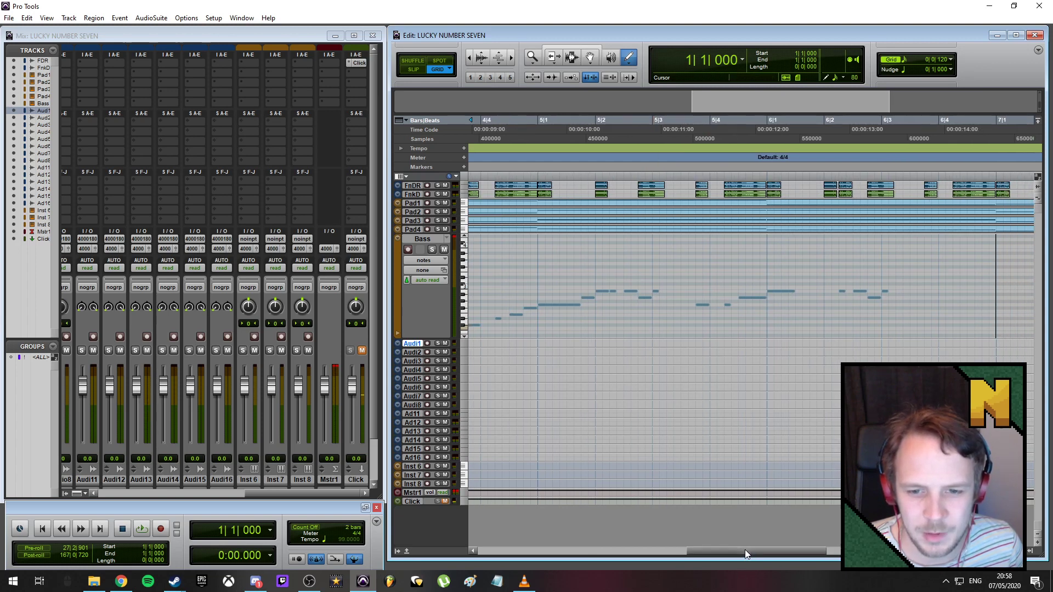
- Delete the bass notes between 5|1|720 and 5|3|120 and those between 6|2|240 and 6|3|120
{"action": "left_click_drag", "start_coordinate": [592, 280], "coordinate": [671, 319]}
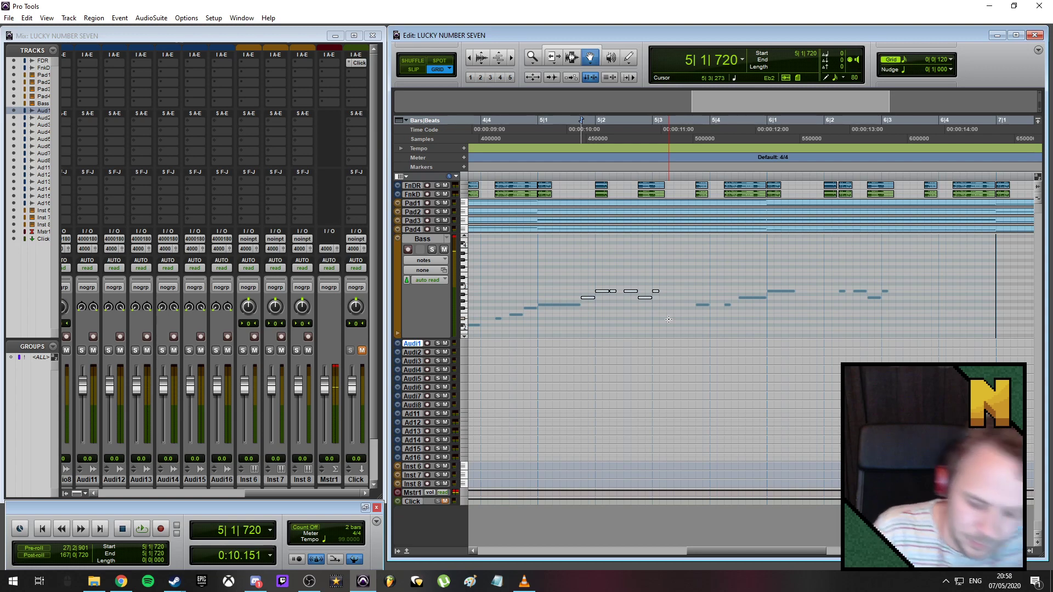
{"action": "key", "text": "Delete"}
{"action": "left_click_drag", "start_coordinate": [840, 267], "coordinate": [896, 308]}
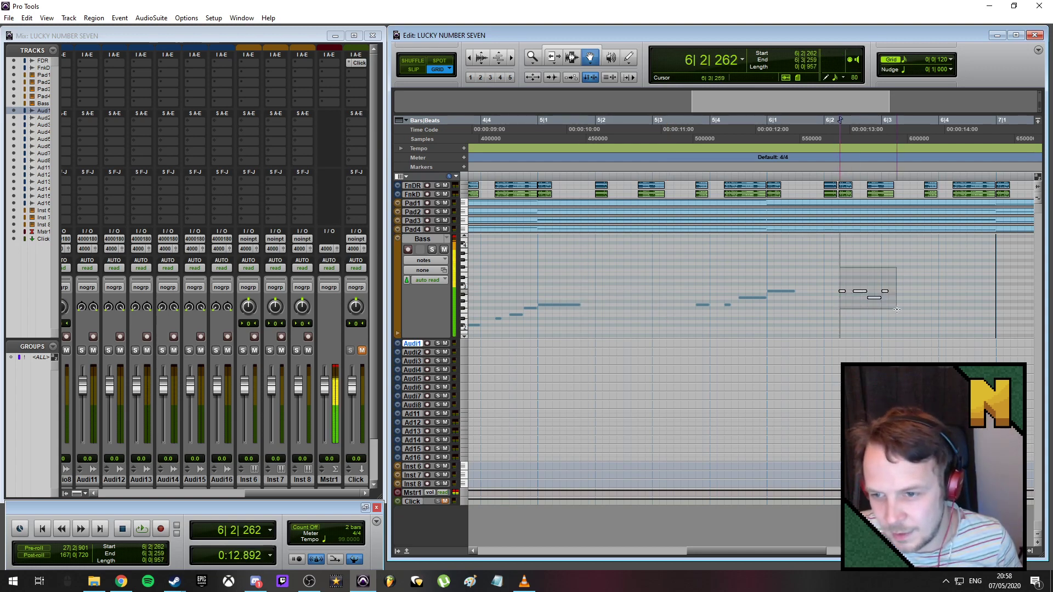
{"action": "key", "text": "Delete"}
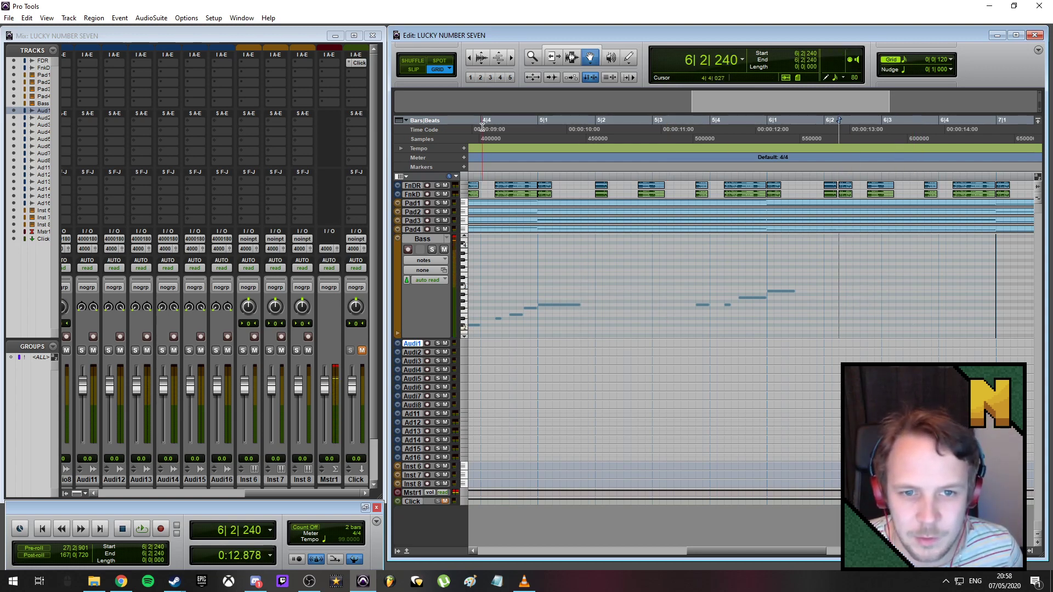
- Audition the passage from 4|4|000 and extend the B2 bass note at 6|1|000 to 6|1|720
{"action": "left_click", "coordinate": [482, 127]}
{"action": "key", "text": "space"}
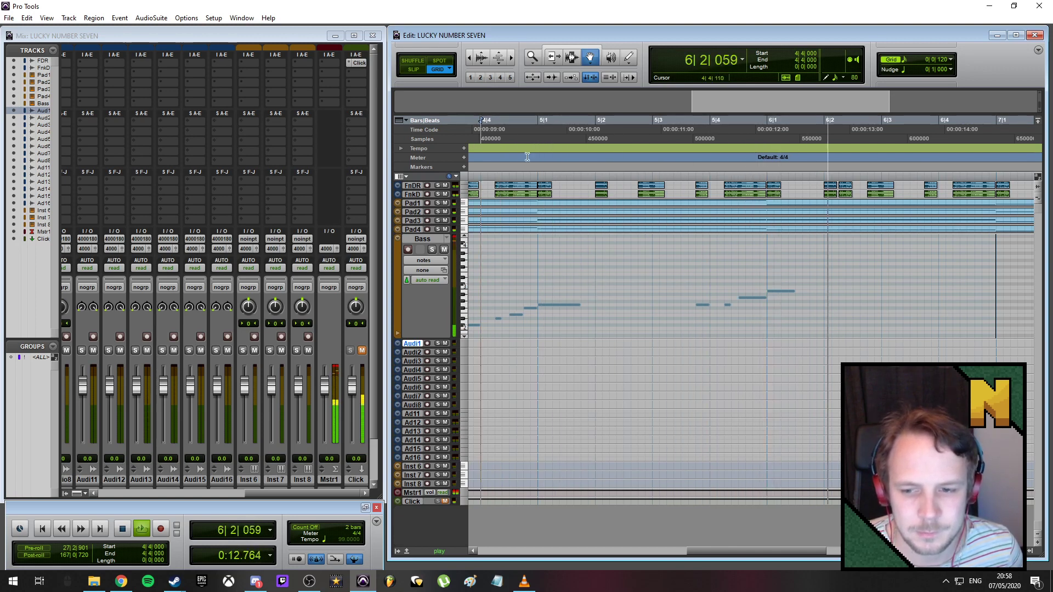
{"action": "key", "text": "space"}
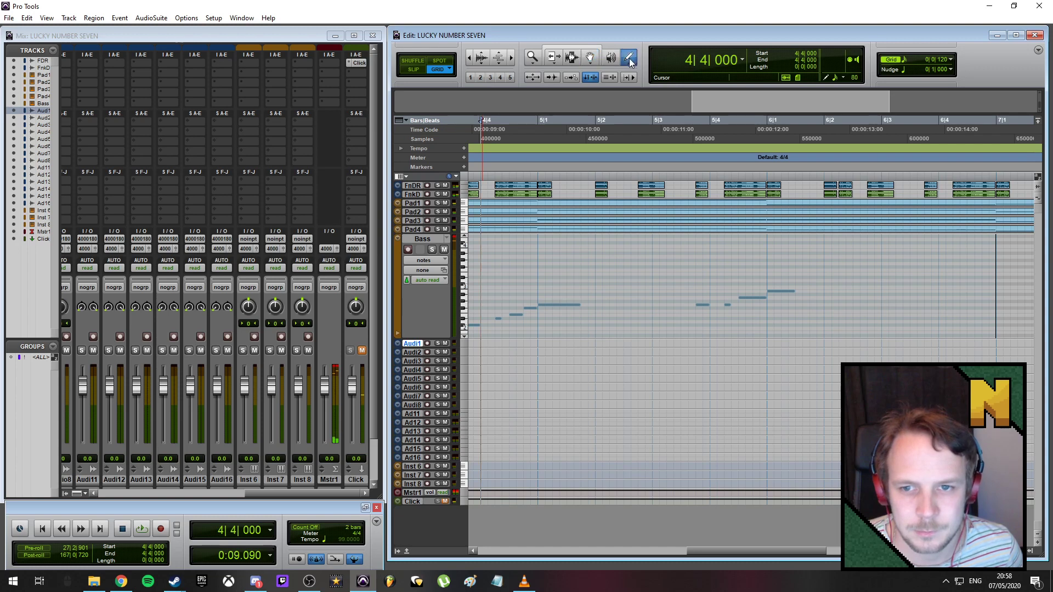
{"action": "left_click_drag", "start_coordinate": [795, 291], "coordinate": [810, 292]}
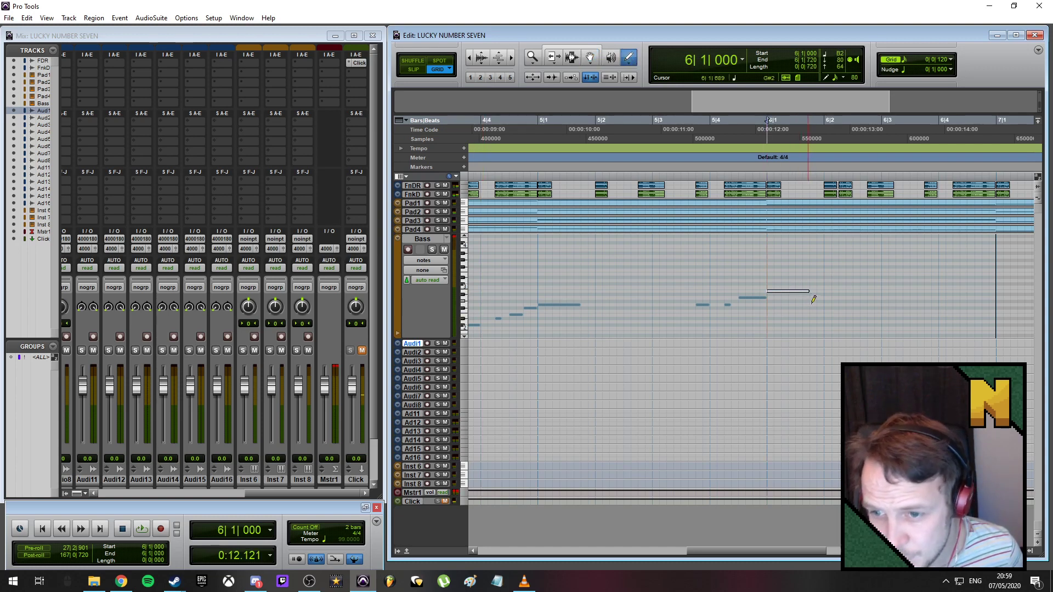
- Draw a G2 from 6|3|720 to 6|4|000, an A2 from 6|4|240 to 6|4|360, a B2 from 6|4|480 to 7|1|000 and a C3 until 7|1|720
{"action": "left_click_drag", "start_coordinate": [773, 552], "coordinate": [812, 547]}
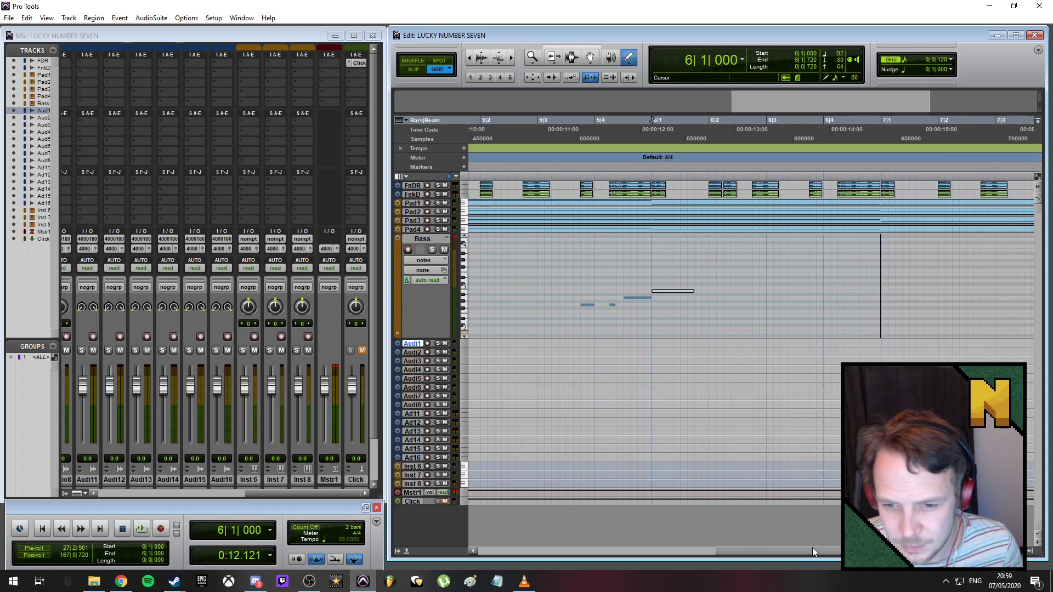
{"action": "left_click", "coordinate": [813, 303]}
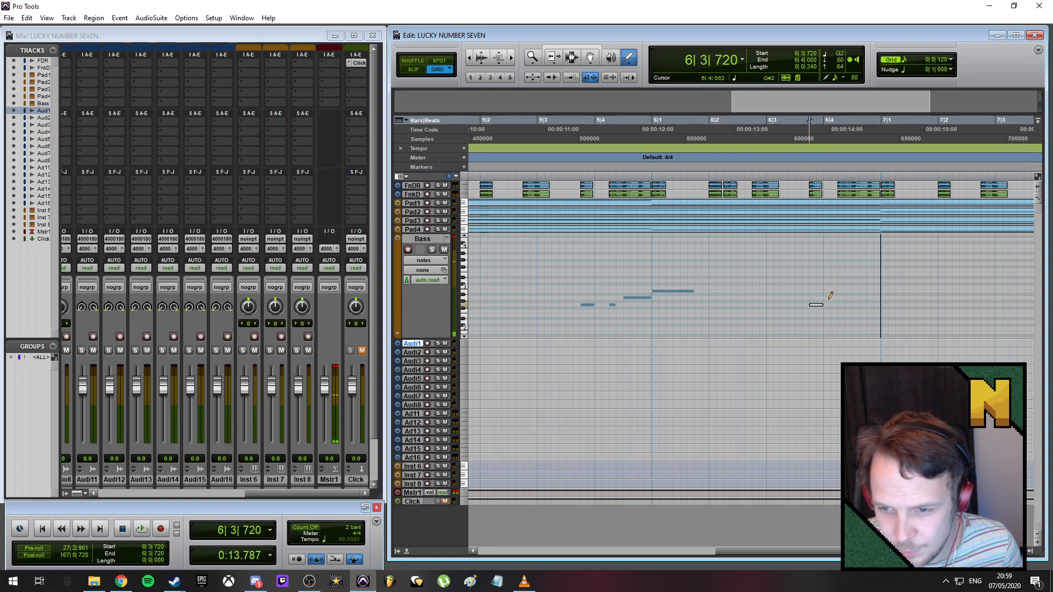
{"action": "left_click", "coordinate": [842, 301]}
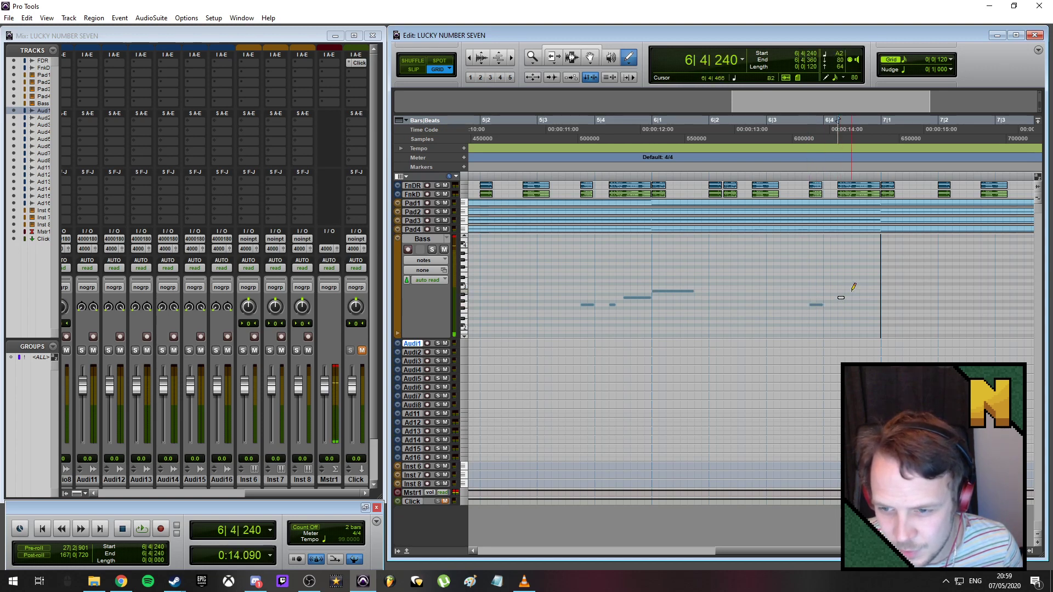
{"action": "left_click_drag", "start_coordinate": [853, 287], "coordinate": [893, 286]}
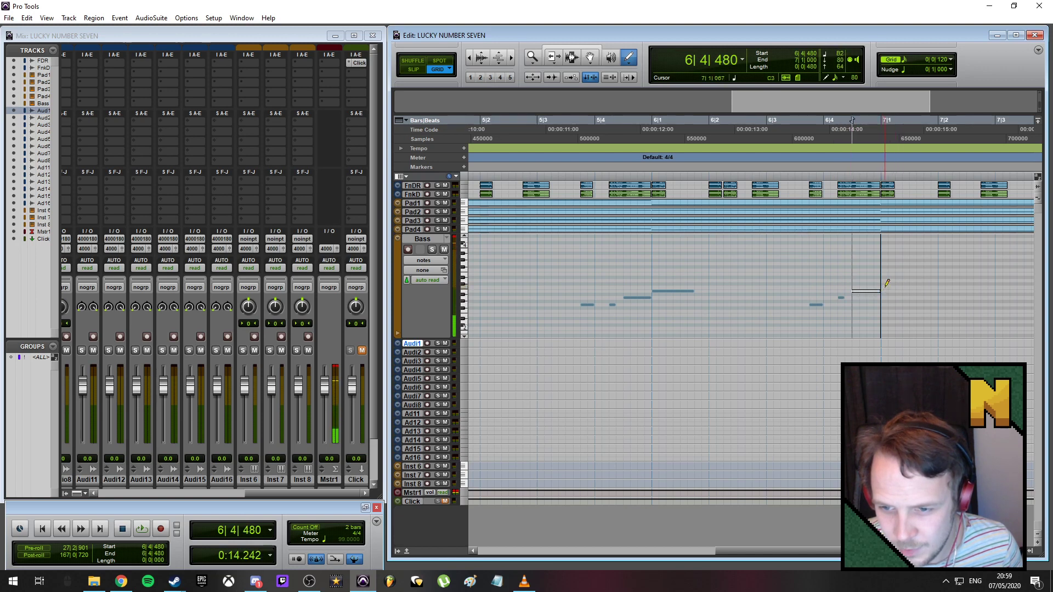
{"action": "left_click_drag", "start_coordinate": [923, 287], "coordinate": [923, 287]}
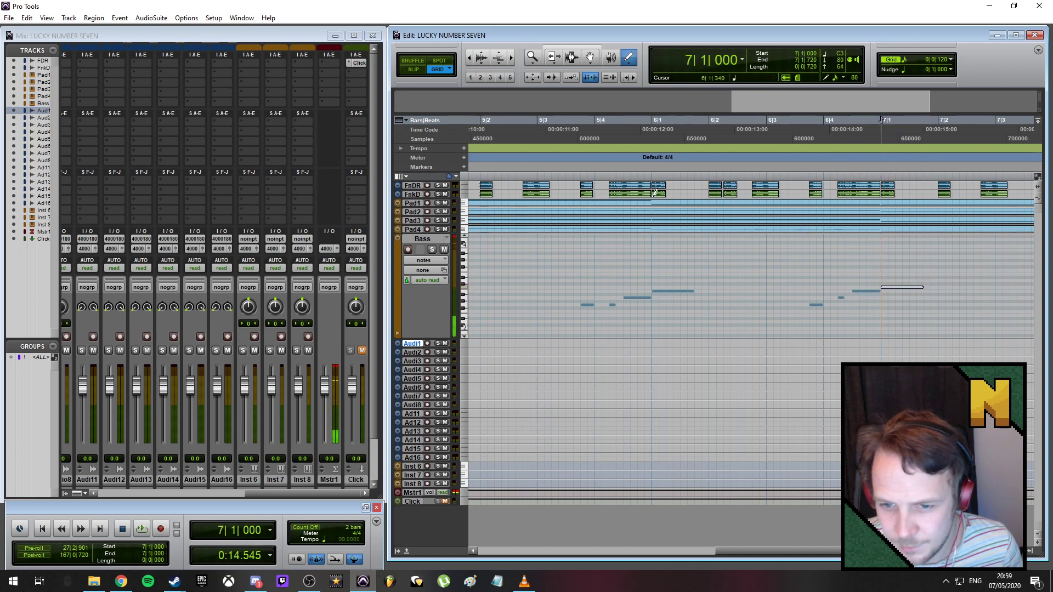
- Audition the passage from 5|3|480, raise the bass note at 6|3|720 to A2 and play it again from 5|3|240
{"action": "left_click", "coordinate": [569, 132]}
{"action": "key", "text": "space"}
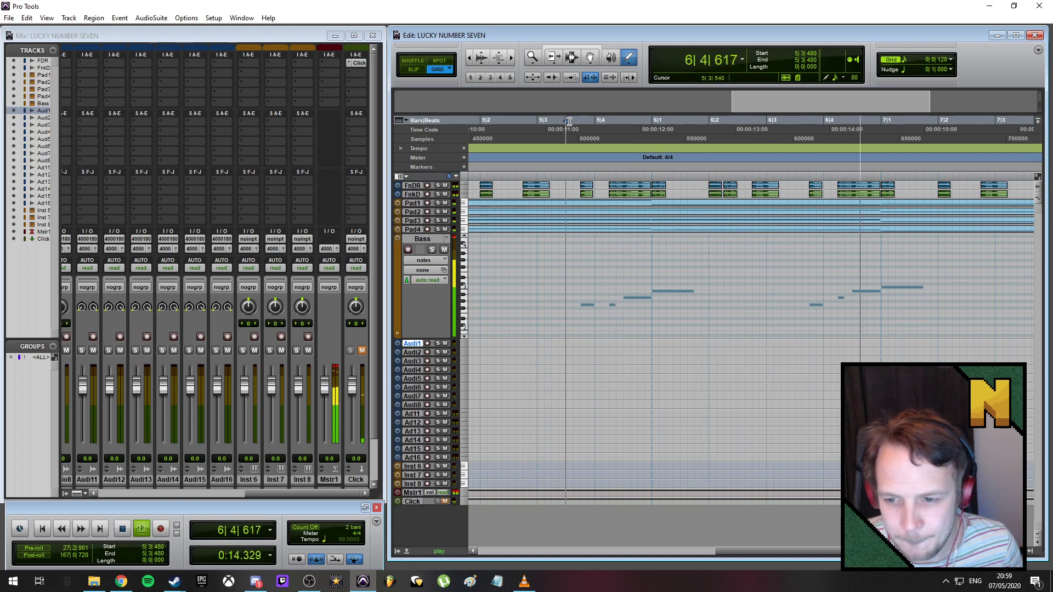
{"action": "key", "text": "space"}
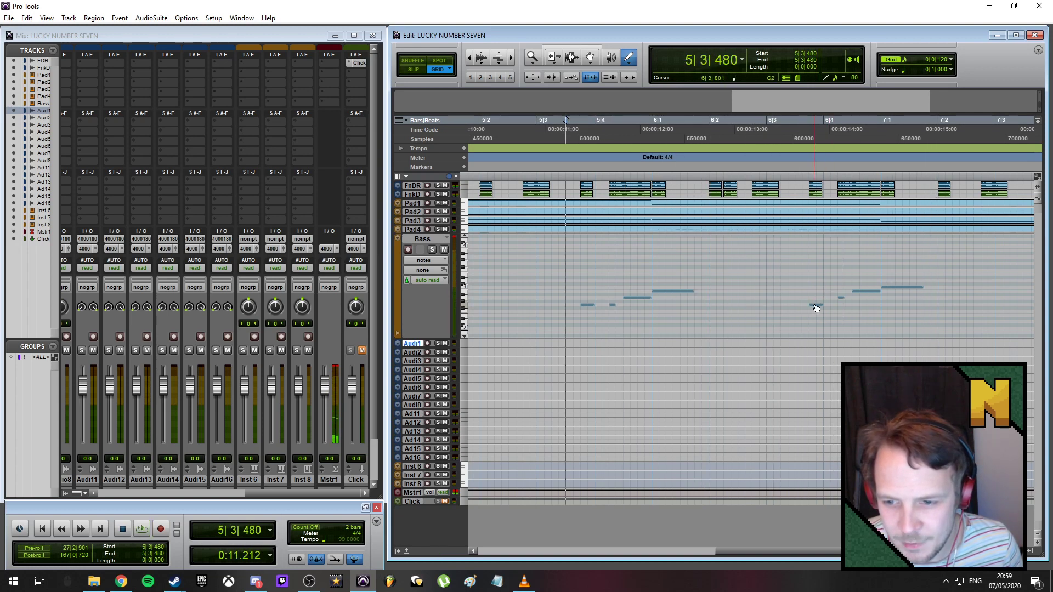
{"action": "left_click_drag", "start_coordinate": [816, 309], "coordinate": [816, 304]}
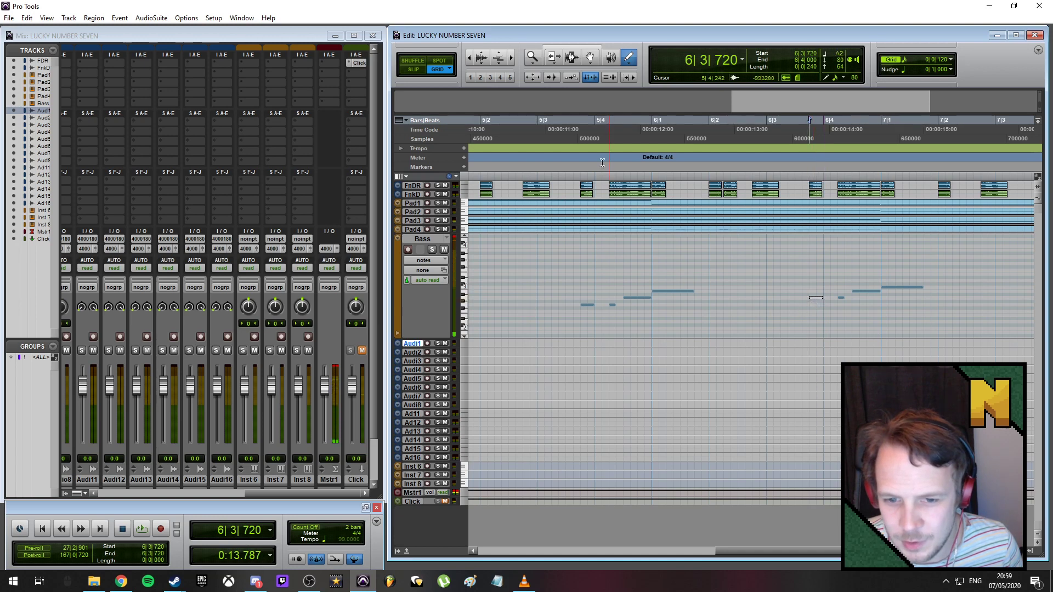
{"action": "left_click", "coordinate": [549, 124]}
{"action": "key", "text": "space"}
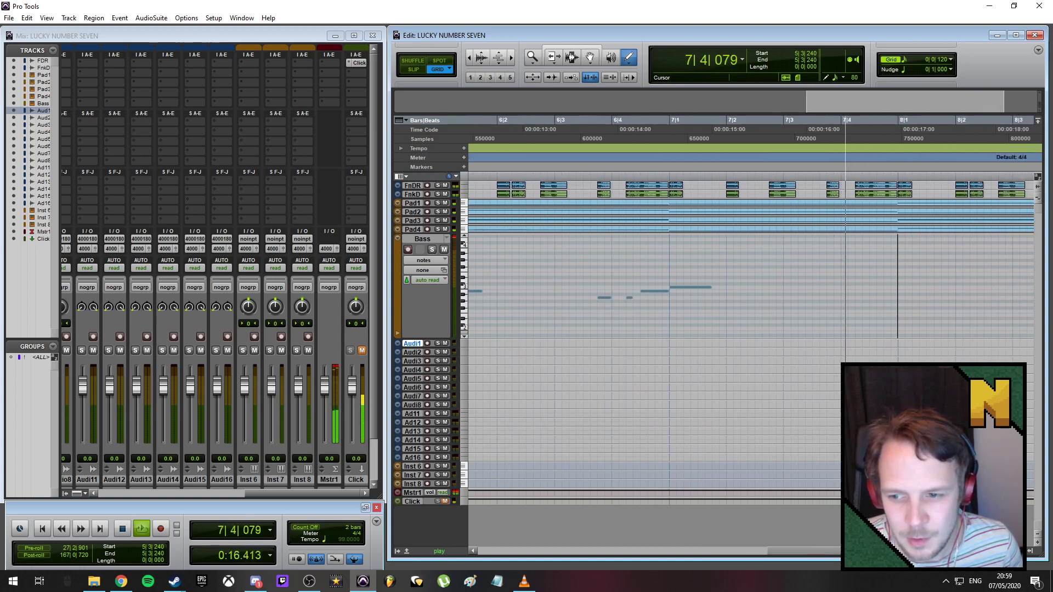
{"action": "key", "text": "space"}
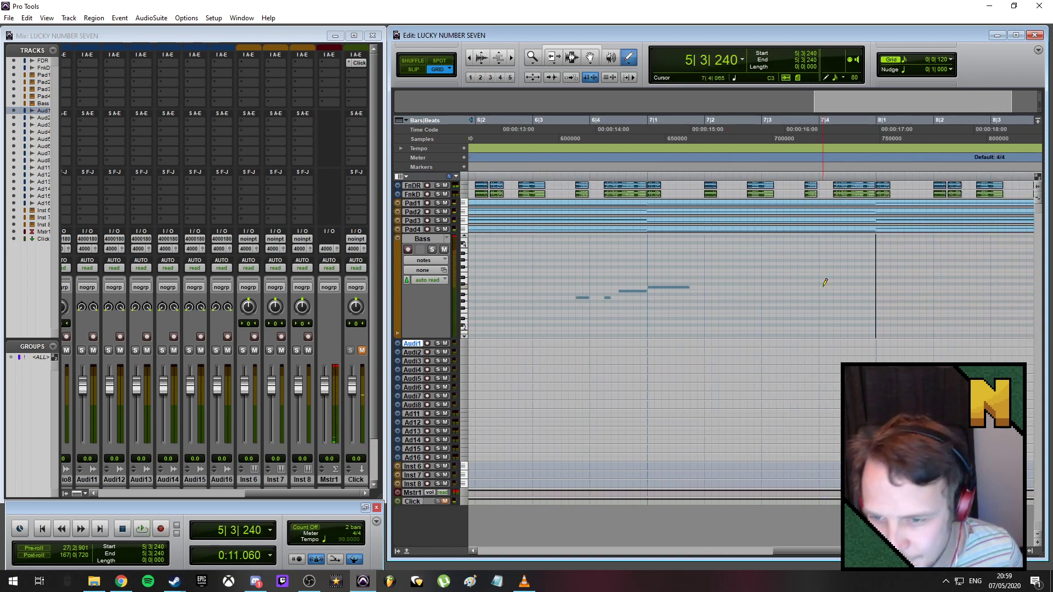
- Draw a B2 from 7|3|720 to 7|4|000, a short B2 at 7|4|240, a C3 from 7|4|480 to 8|1|000 and a D3 until 8|1|720
{"action": "left_click", "coordinate": [808, 291]}
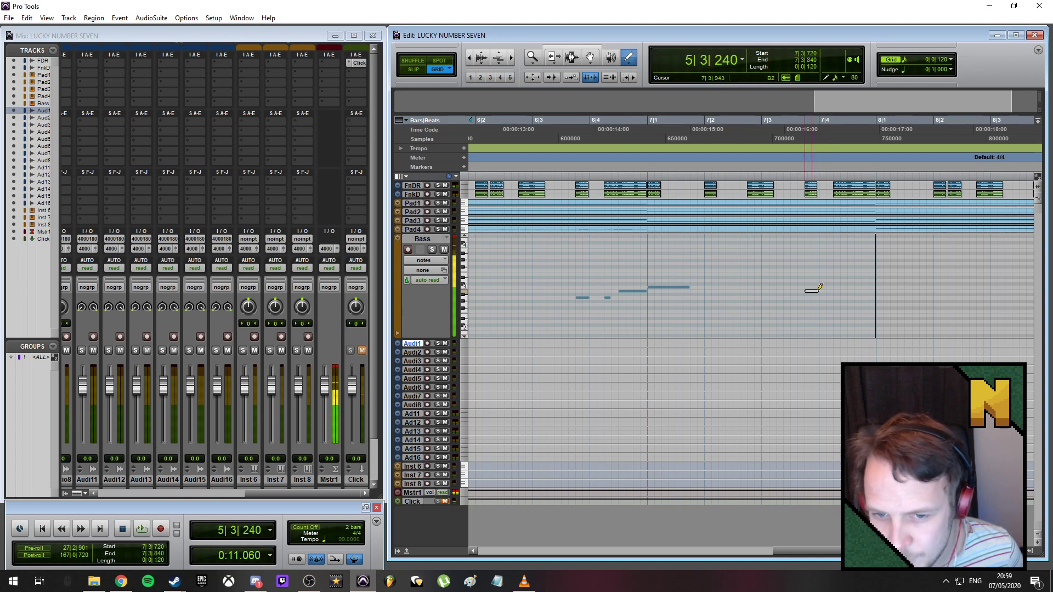
{"action": "left_click_drag", "start_coordinate": [816, 291], "coordinate": [921, 279]}
{"action": "left_click", "coordinate": [835, 291]}
- Draw a descending run of 0|0|240 bass notes from 8|4|000 to 9|1|000: B2, A2, G2 and F#2
{"action": "key", "text": "ctrl+["}
{"action": "key", "text": "ctrl+["}
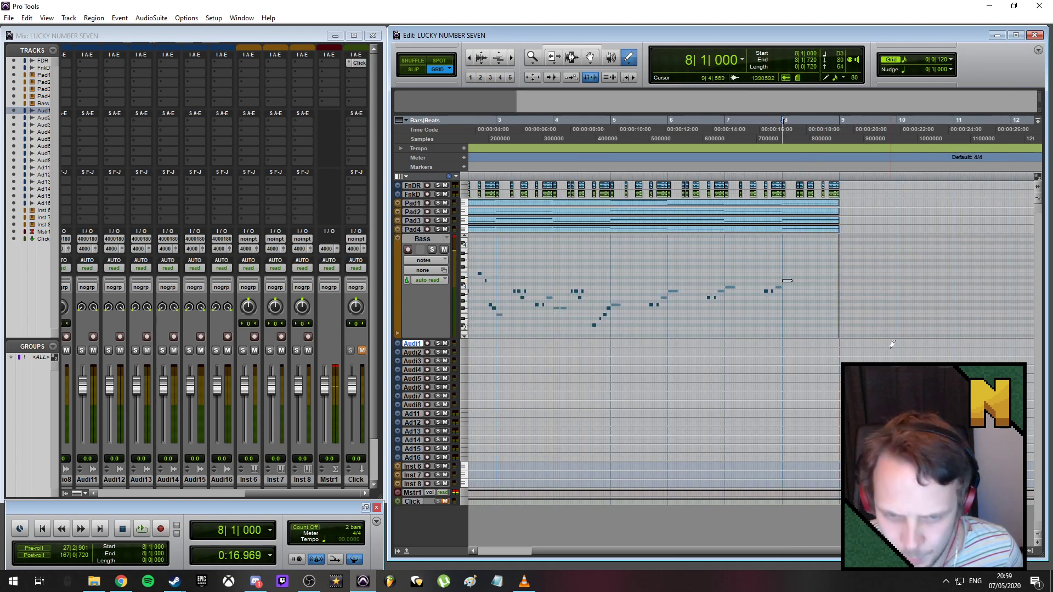
{"action": "key", "text": "ctrl+]"}
{"action": "key", "text": "ctrl+]"}
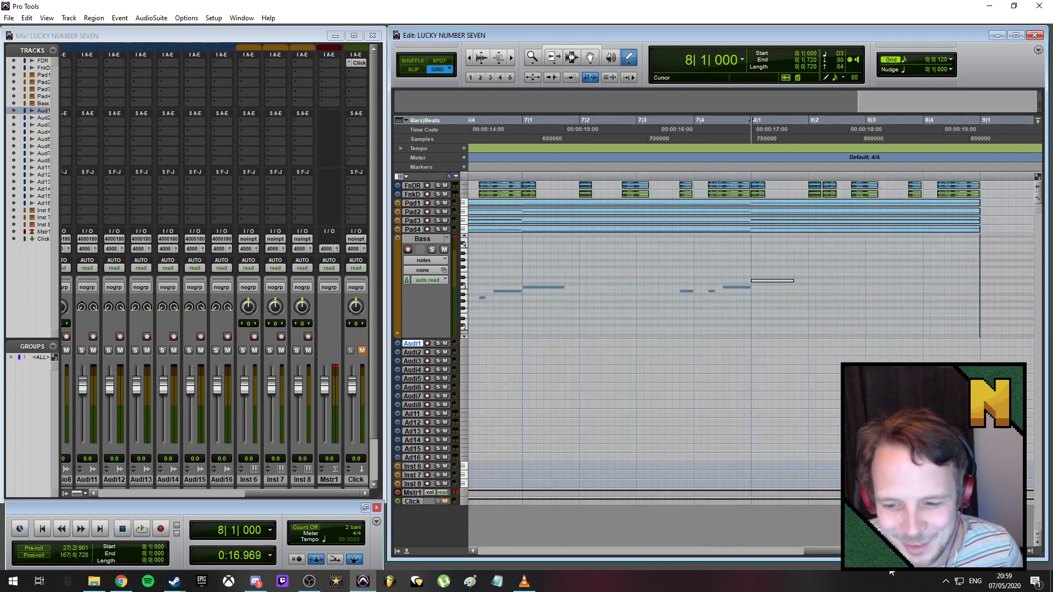
{"action": "scroll", "coordinate": [788, 288], "scroll_direction": "right", "scroll_amount": 5}
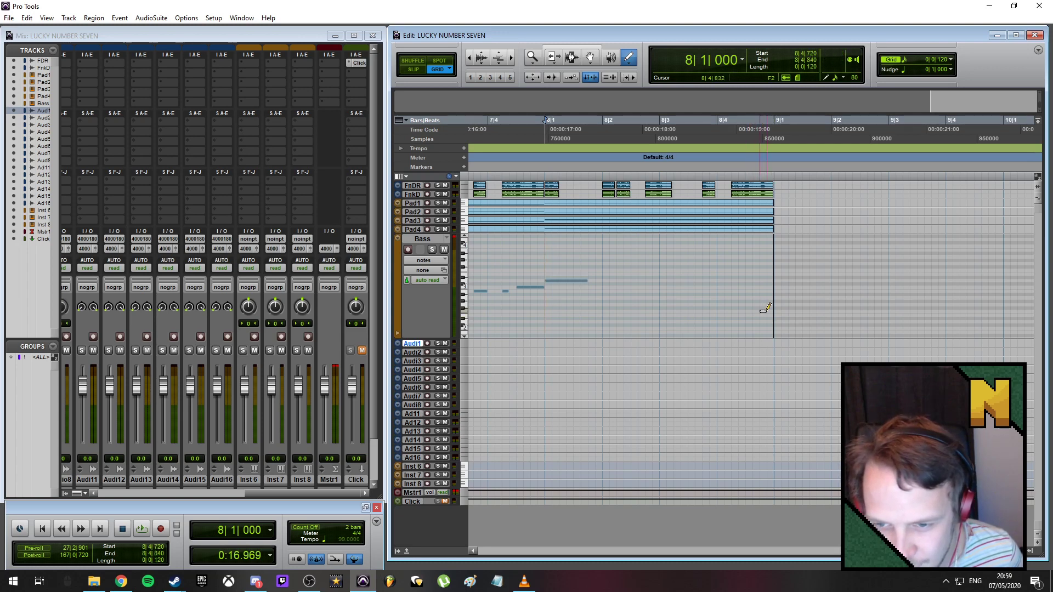
{"action": "left_click_drag", "start_coordinate": [762, 311], "coordinate": [770, 312]}
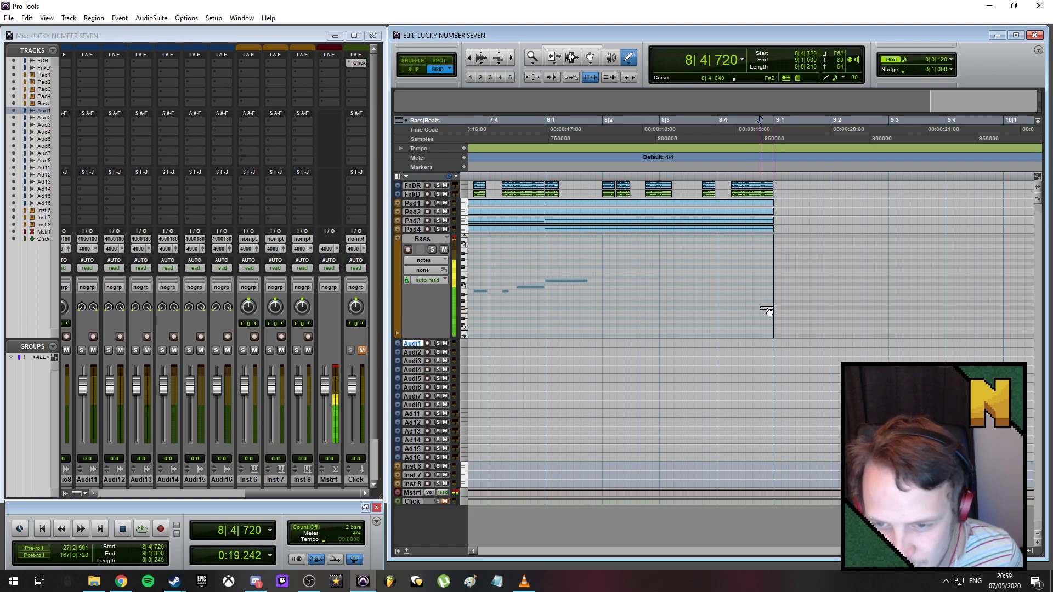
{"action": "left_click", "coordinate": [750, 301]}
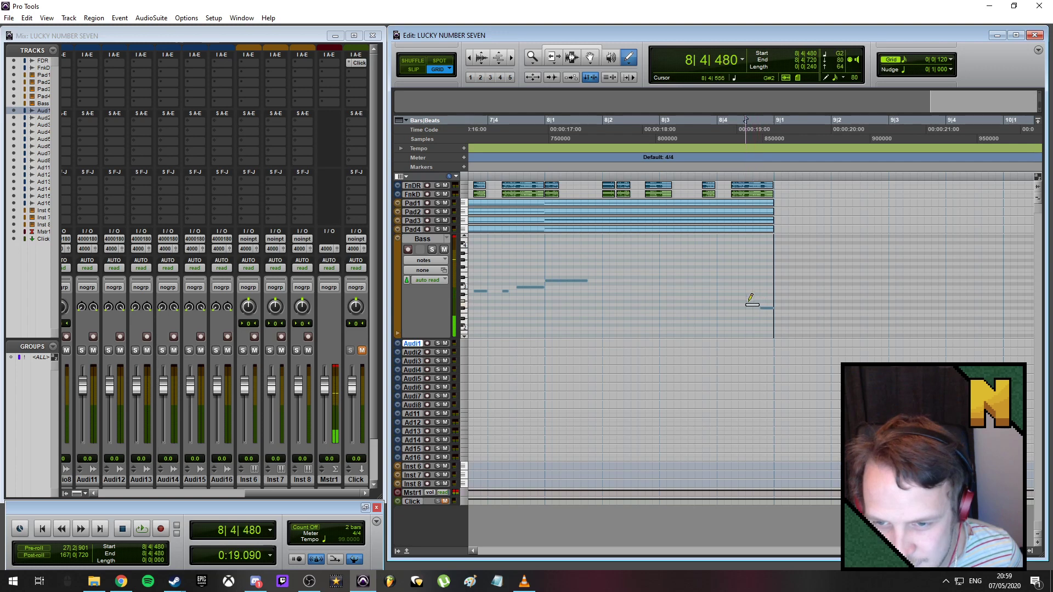
{"action": "left_click", "coordinate": [736, 298]}
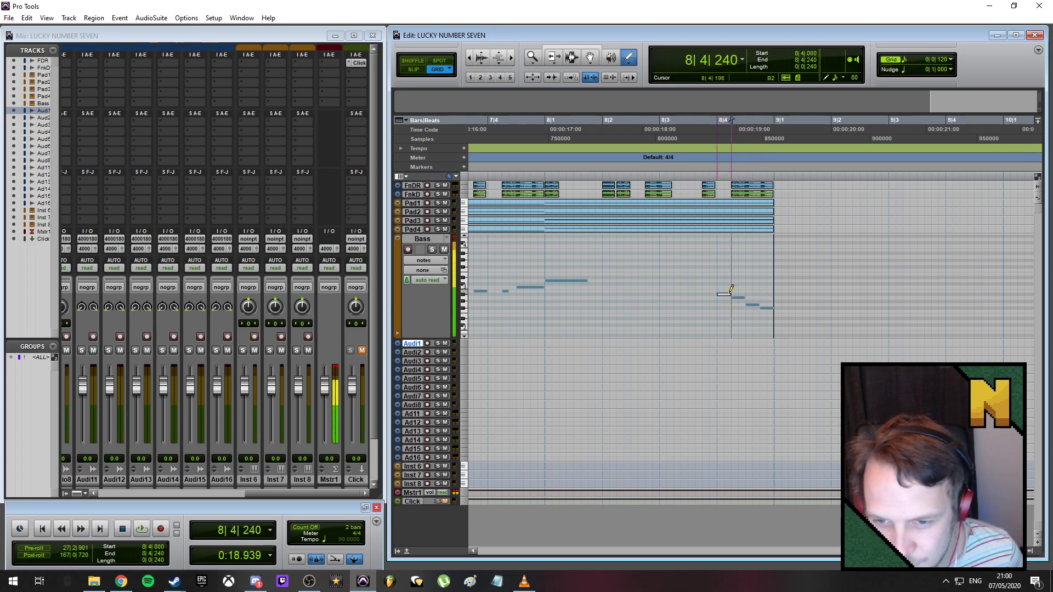
{"action": "left_click", "coordinate": [724, 294]}
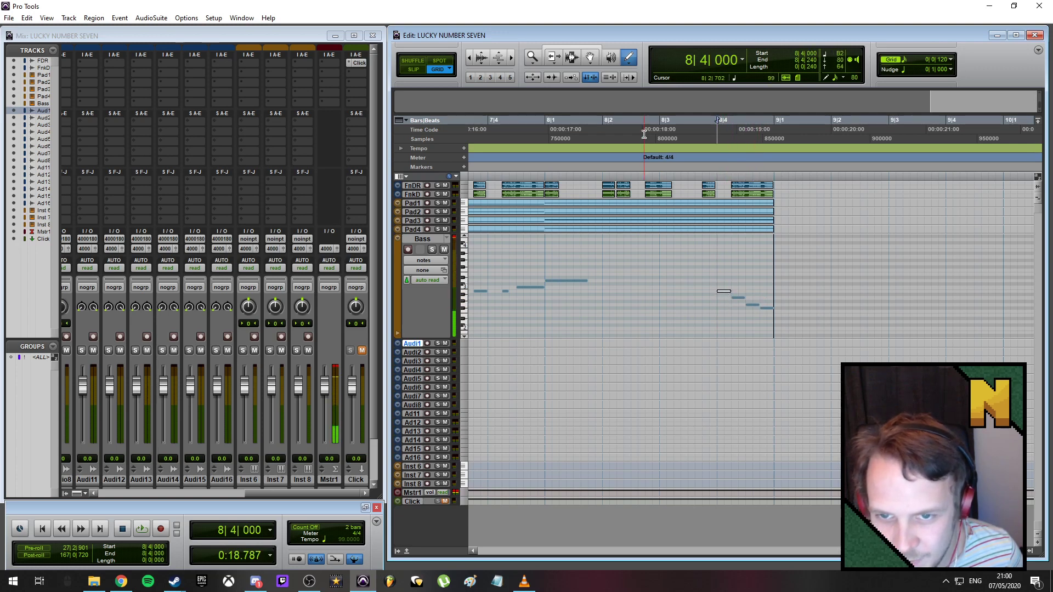
- Add 0|0|240 bass notes D3, C3, B2 and A2 from 8|3|000 to 8|4|000 and audition bar 8 from 8|1|000
{"action": "key", "text": "space"}
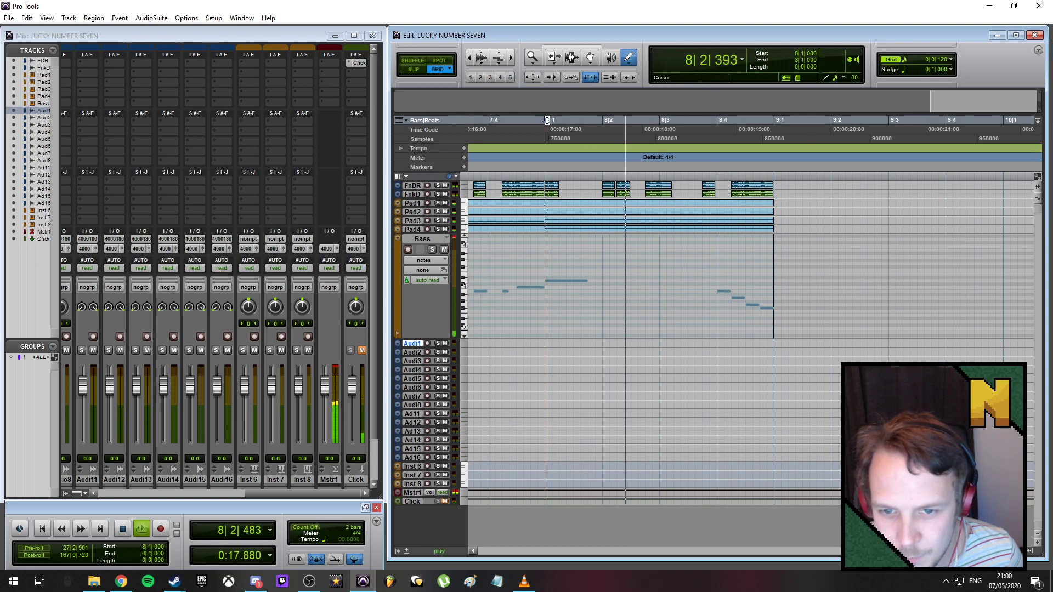
{"action": "key", "text": "space"}
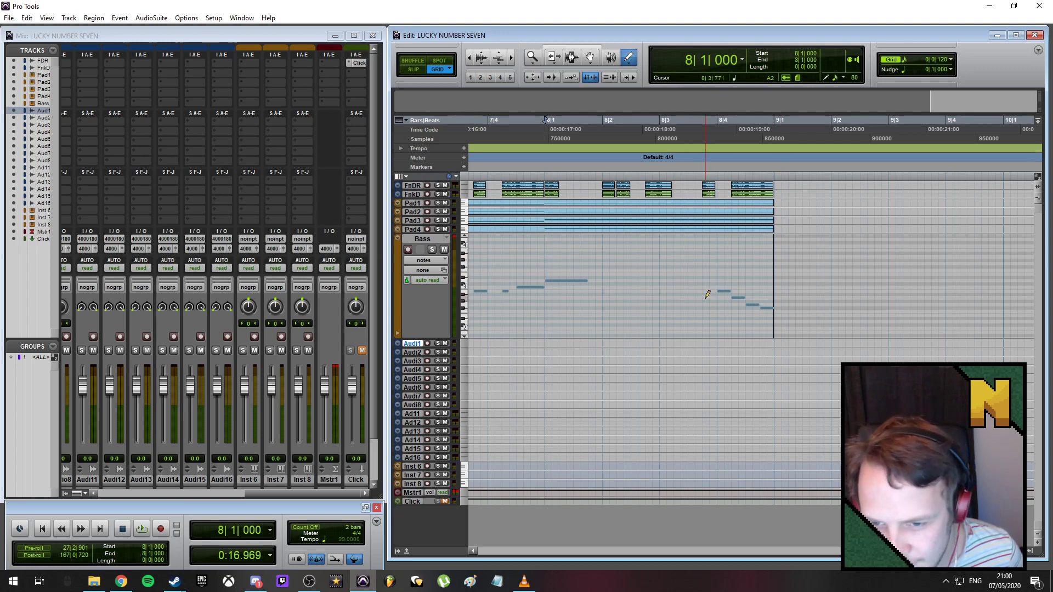
{"action": "left_click", "coordinate": [706, 297]}
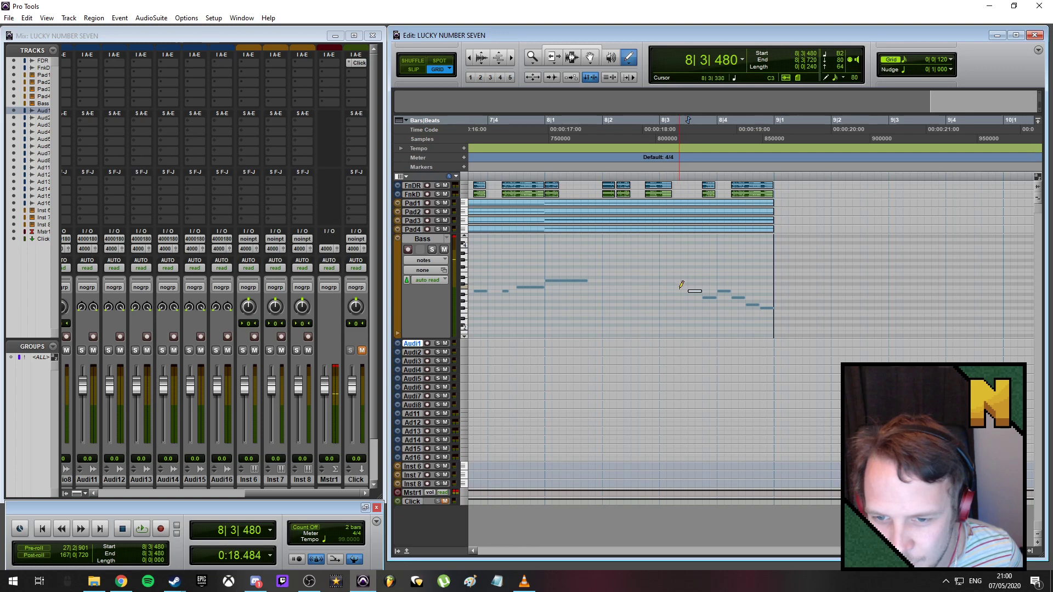
{"action": "left_click_drag", "start_coordinate": [662, 280], "coordinate": [674, 279]}
{"action": "left_click", "coordinate": [546, 121]}
{"action": "key", "text": "space"}
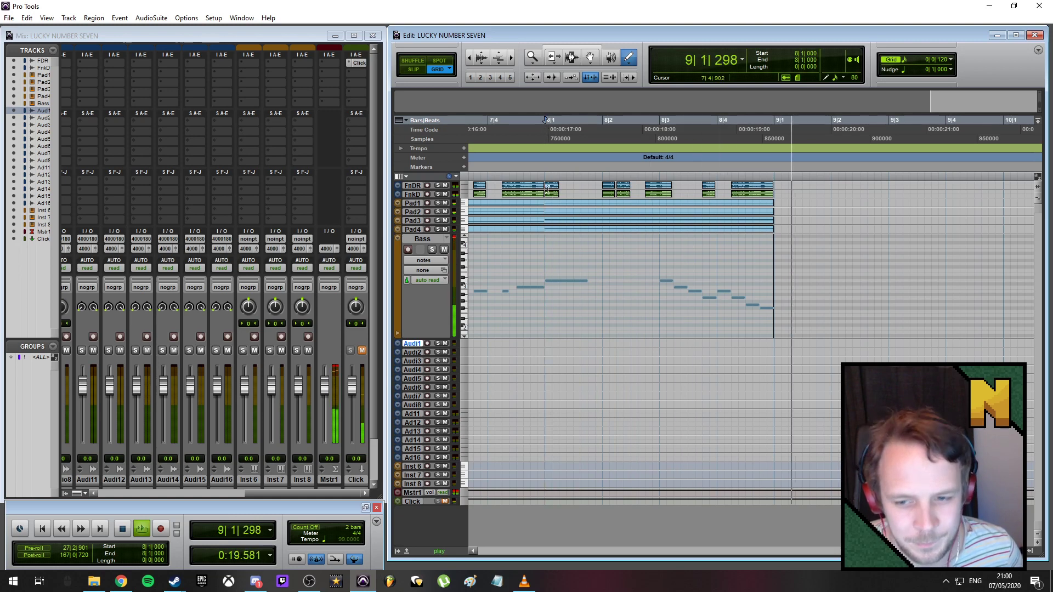
{"action": "key", "text": "space"}
- Switch the Bass track to the regions view and play the selection from 1|1|000 to 9|1|000
{"action": "scroll", "coordinate": [643, 355], "scroll_direction": "down", "scroll_amount": 2}
{"action": "scroll", "coordinate": [643, 356], "scroll_direction": "down", "scroll_amount": 1}
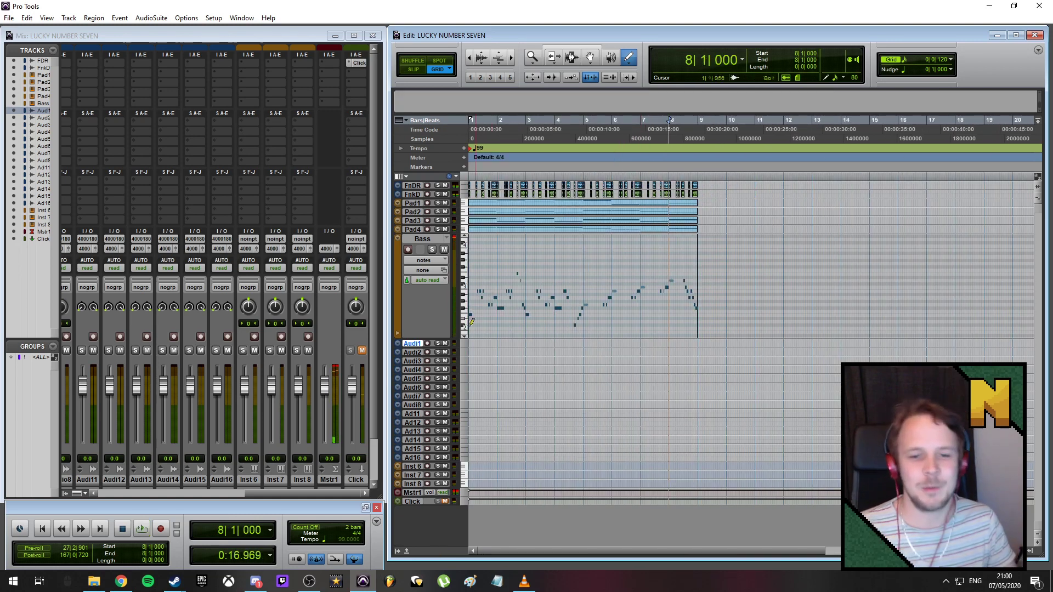
{"action": "left_click", "coordinate": [433, 262]}
{"action": "left_click", "coordinate": [436, 275]}
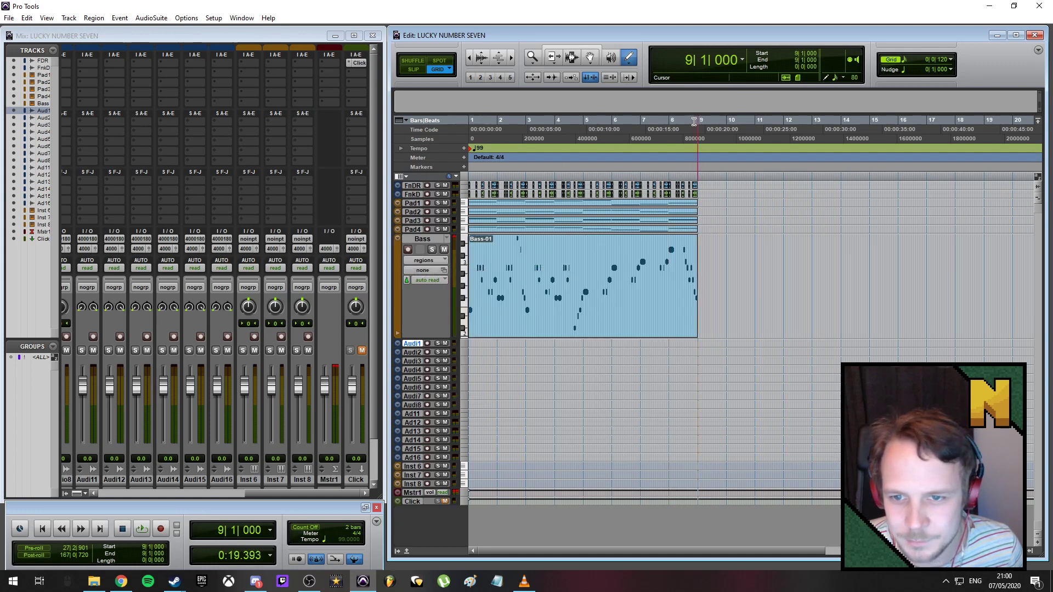
{"action": "left_click_drag", "start_coordinate": [694, 122], "coordinate": [470, 120]}
{"action": "key", "text": "space"}
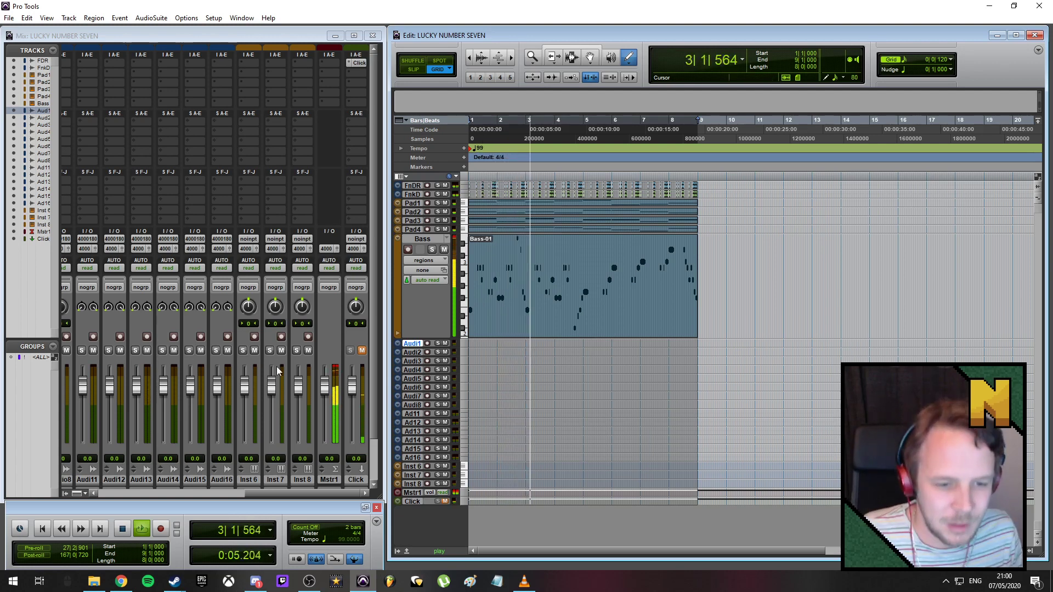
- Lower the Bass track's volume fader to -5.2 dB in the mixer during playback
{"action": "left_click", "coordinate": [297, 433]}
{"action": "left_click_drag", "start_coordinate": [289, 495], "coordinate": [159, 500]}
{"action": "left_click_drag", "start_coordinate": [232, 387], "coordinate": [230, 400]}
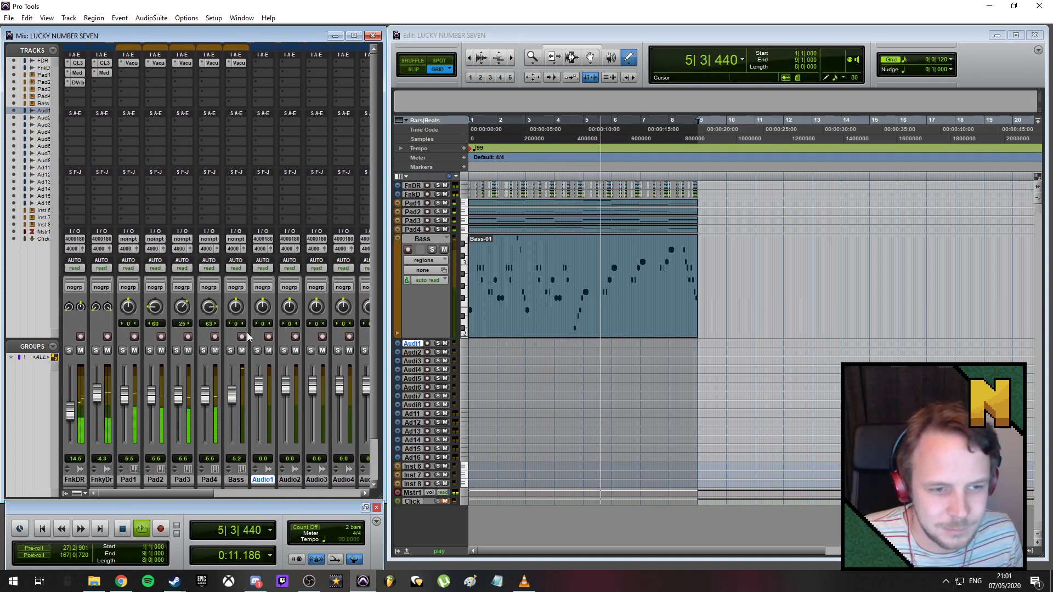
- Insert SansAmp PSA-1 (mono) in the Bass track's second insert slot and load its Only Bass preset
{"action": "left_click", "coordinate": [240, 71]}
{"action": "mouse_move", "coordinate": [272, 90]}
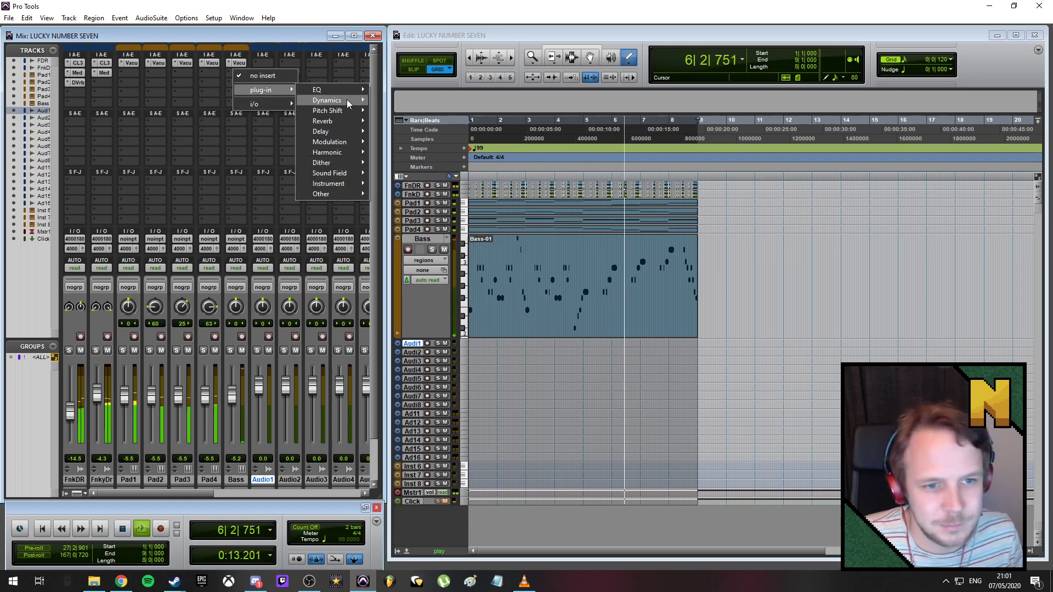
{"action": "mouse_move", "coordinate": [335, 152]}
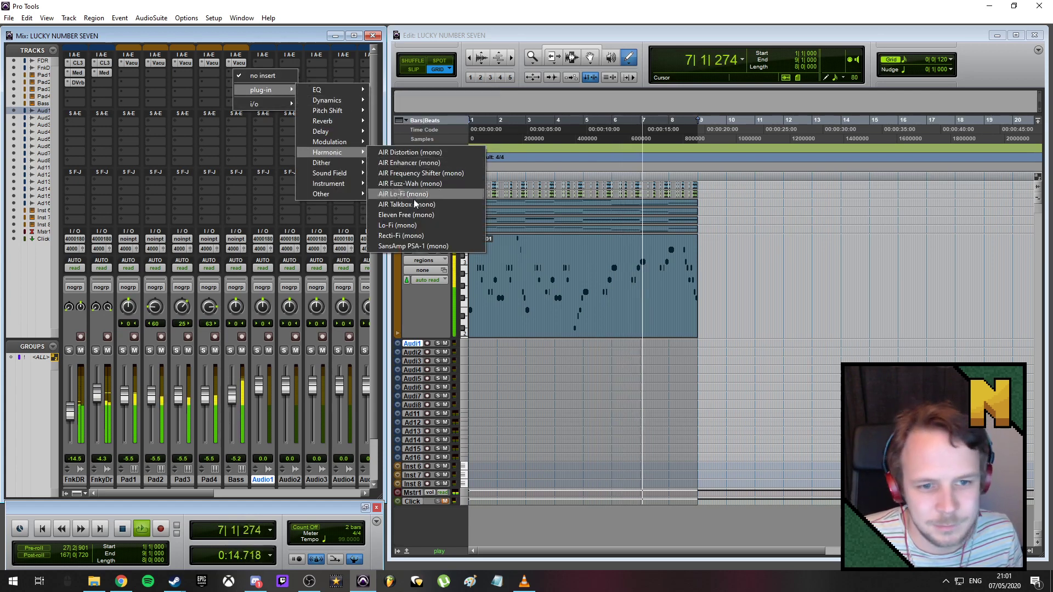
{"action": "left_click", "coordinate": [398, 246]}
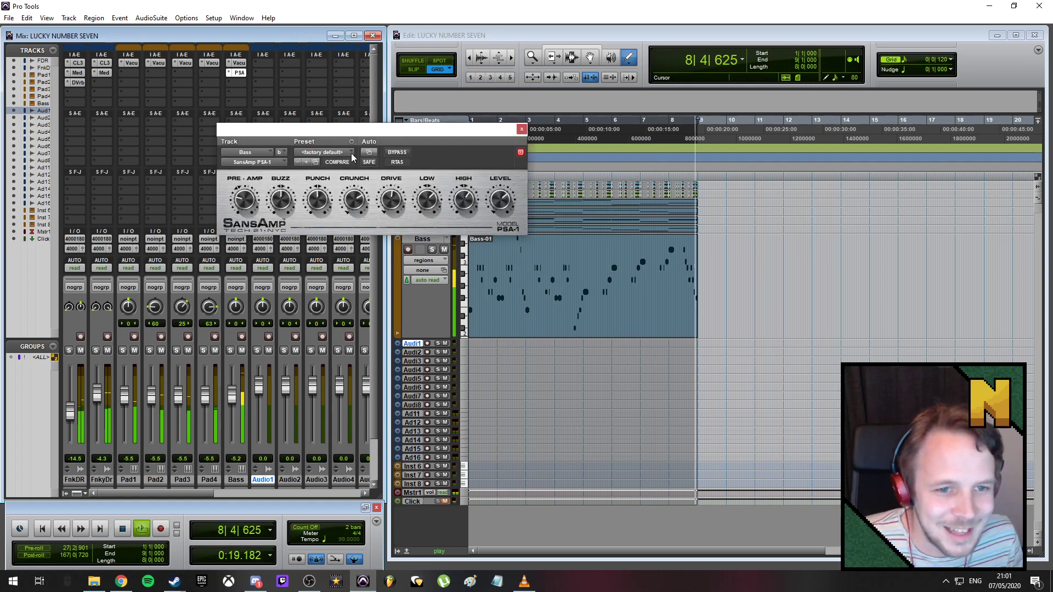
{"action": "left_click", "coordinate": [351, 153]}
{"action": "mouse_move", "coordinate": [354, 154]}
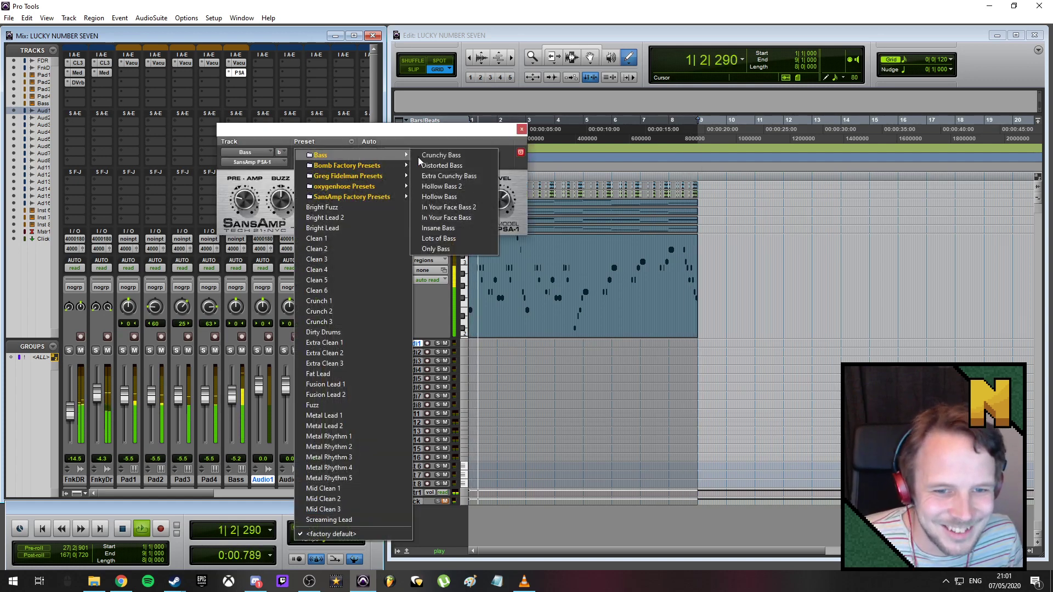
{"action": "left_click", "coordinate": [436, 250]}
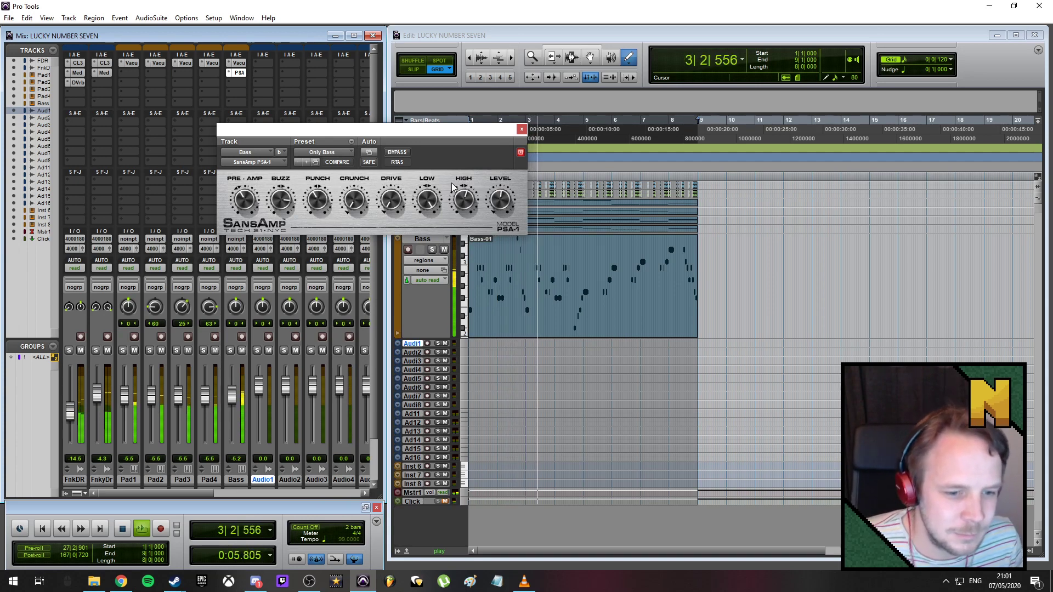
- Raise the Bass track's volume fader to -3.7 dB and turn up the SansAmp's High control, finally stopping playback
{"action": "left_click_drag", "start_coordinate": [230, 398], "coordinate": [230, 396]}
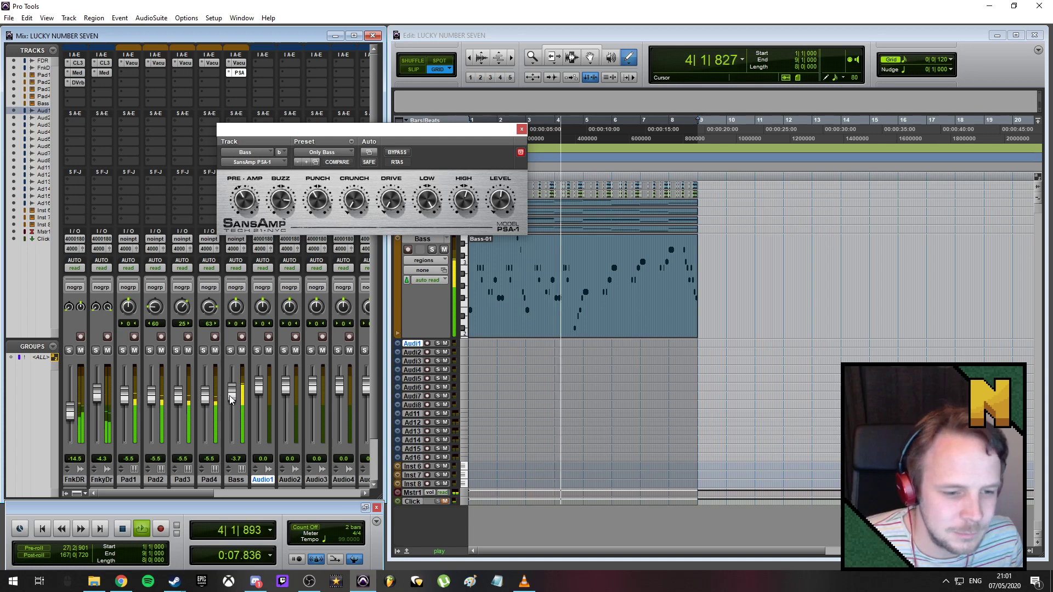
{"action": "left_click_drag", "start_coordinate": [465, 202], "coordinate": [464, 188]}
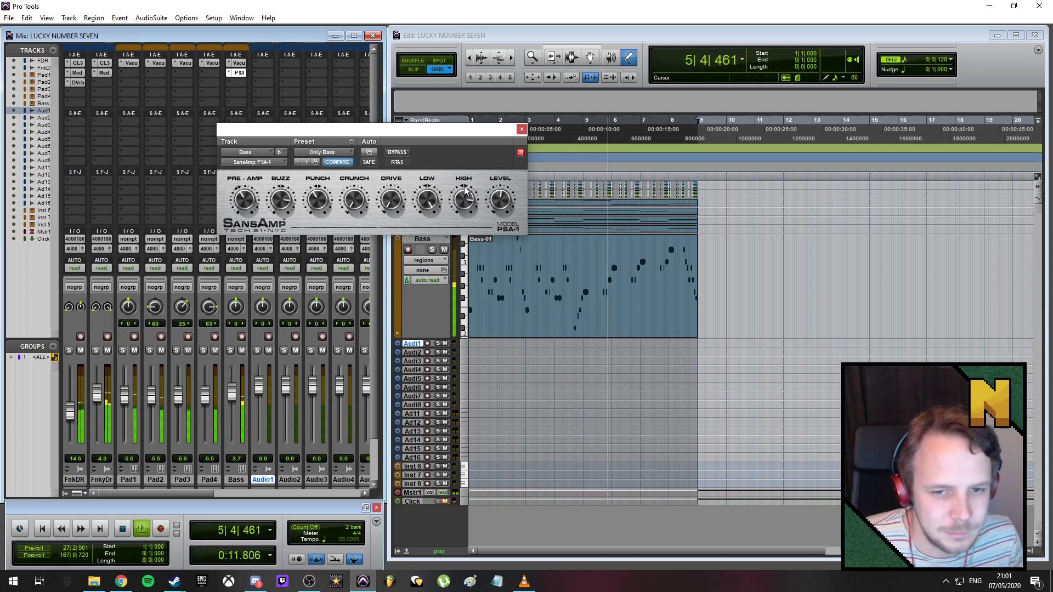
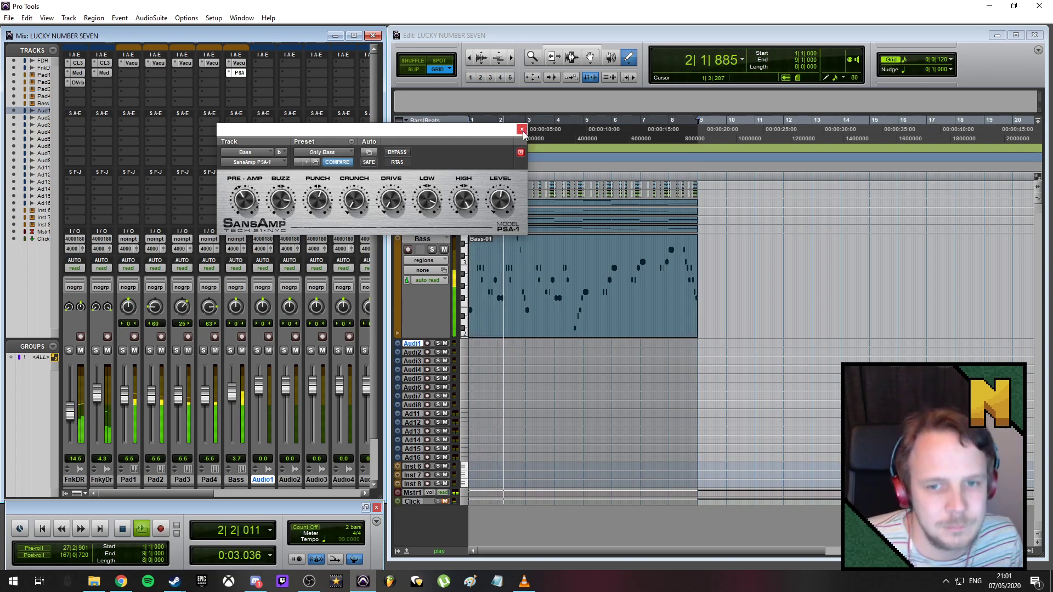
{"action": "key", "text": "space"}
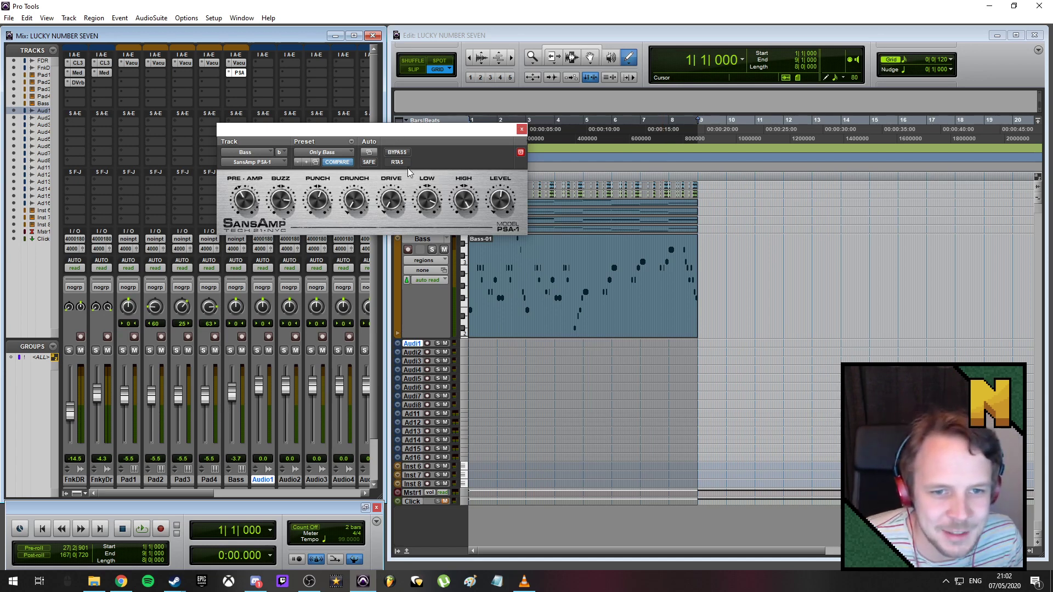
- Audition the bass with the SansAmp bypassed, stop playback and close the plug-in window
{"action": "key", "text": "space"}
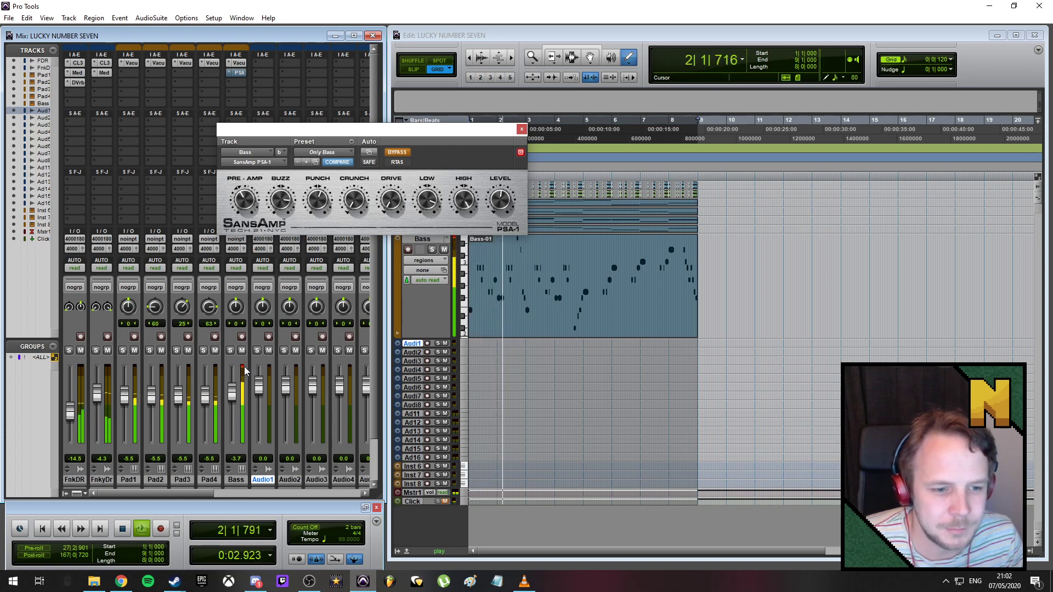
{"action": "key", "text": "space"}
{"action": "left_click", "coordinate": [521, 130]}
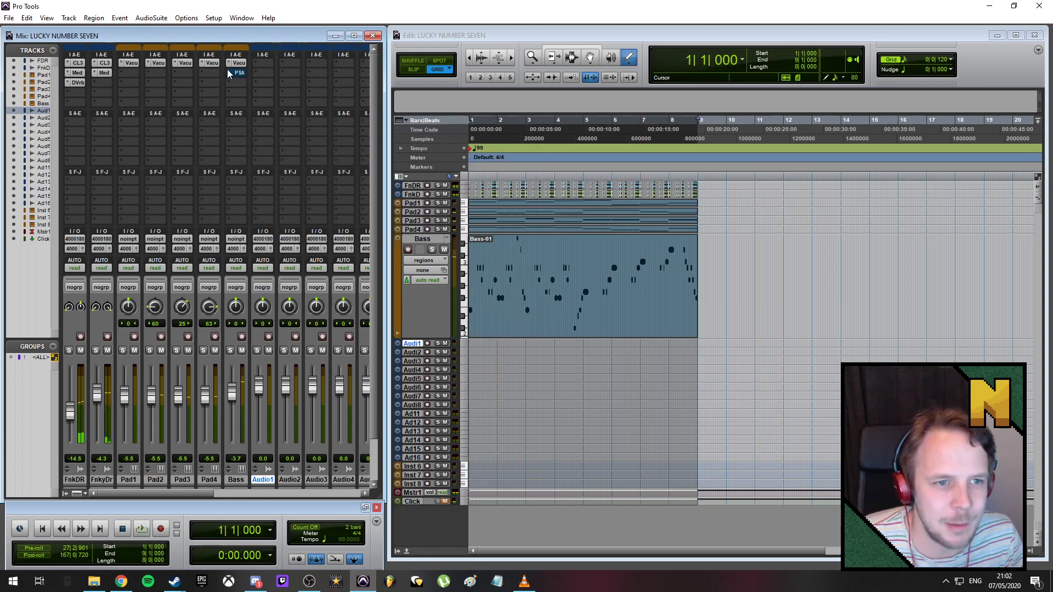
- Replace the SansAmp in the Bass track's second insert slot with Compressor/Limiter Dyn 3 and audition its Bass Guitar preset
{"action": "left_click", "coordinate": [236, 72]}
{"action": "mouse_move", "coordinate": [277, 91]}
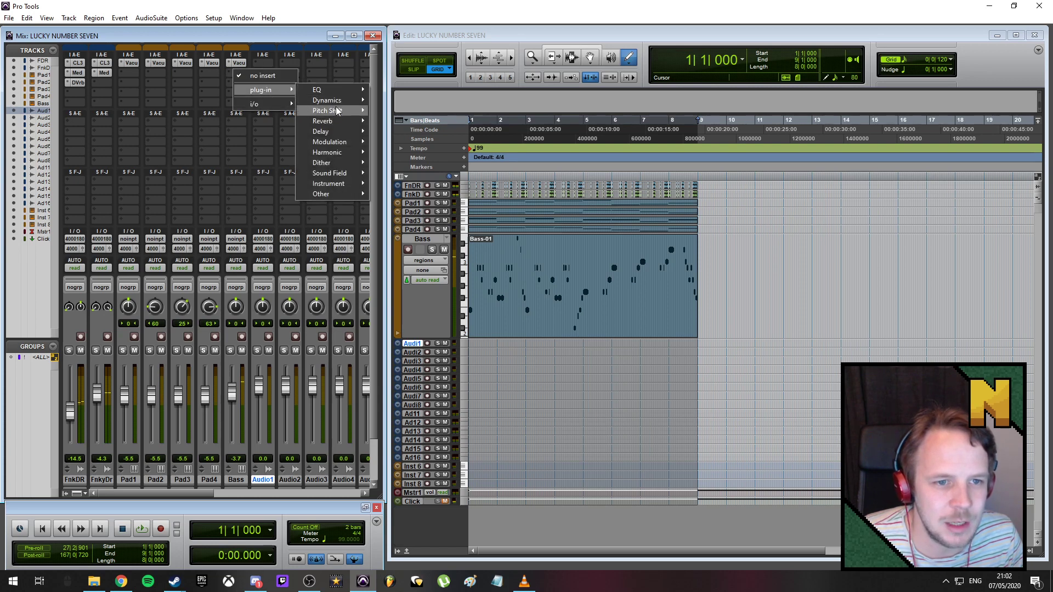
{"action": "mouse_move", "coordinate": [347, 100]}
{"action": "left_click", "coordinate": [424, 110]}
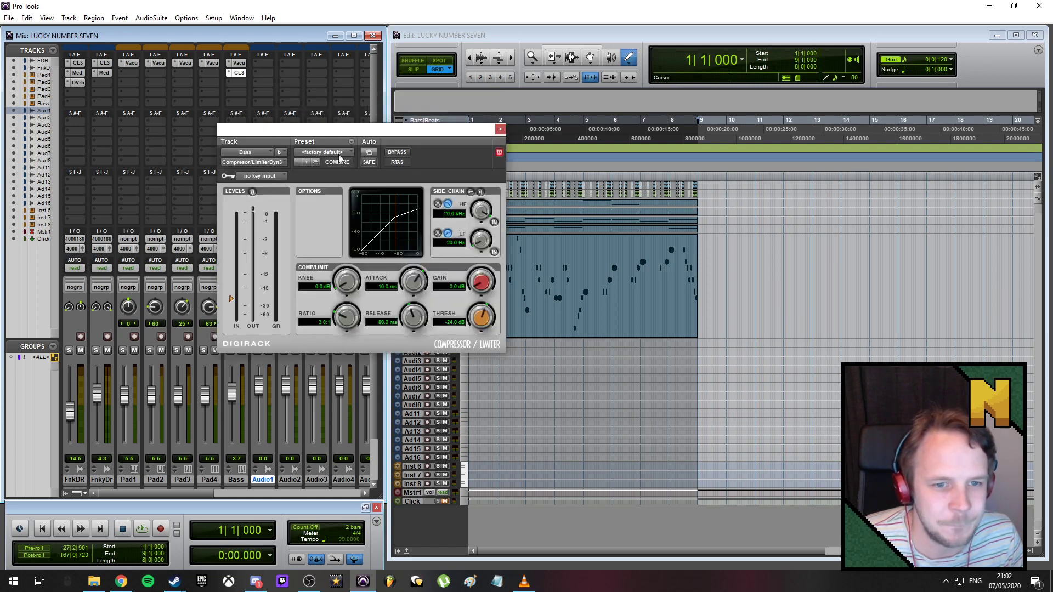
{"action": "left_click", "coordinate": [343, 151]}
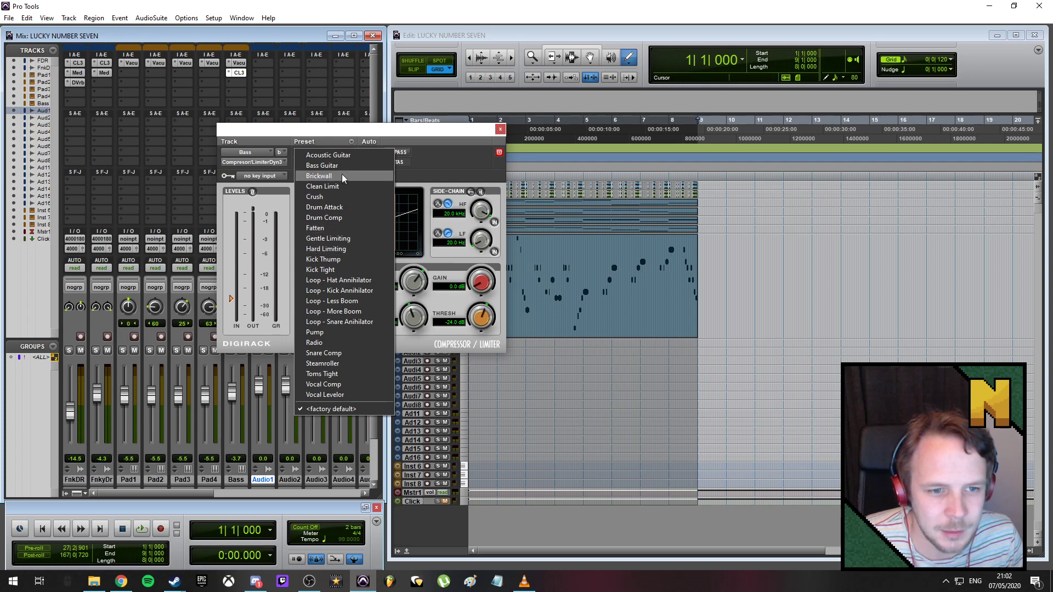
{"action": "left_click", "coordinate": [340, 166]}
{"action": "key", "text": "space"}
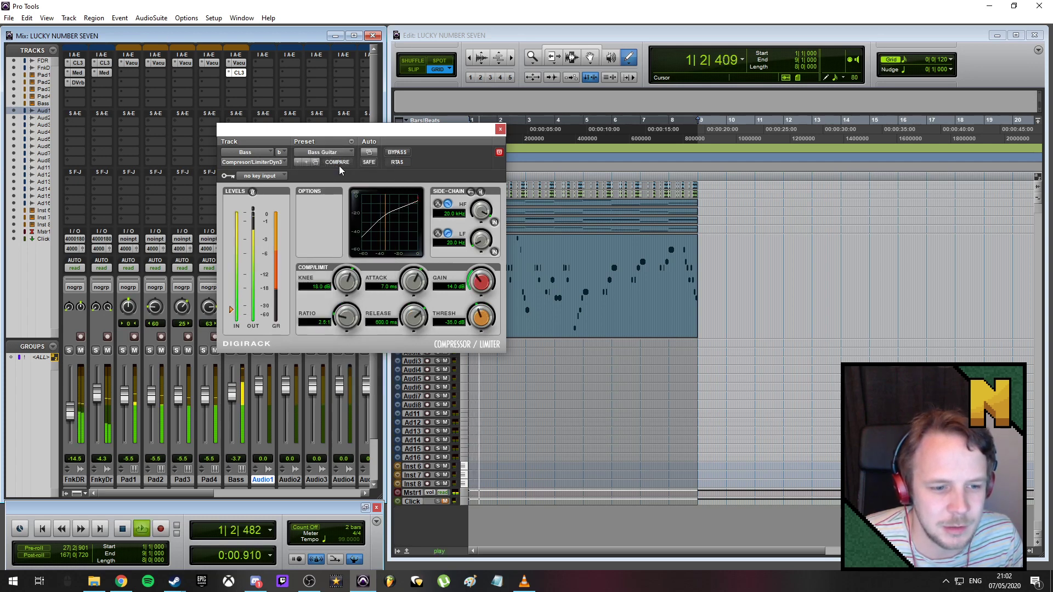
- Load the compressor's Hard Limiting preset on the Bass track during playback, close the plug-in window and stop playback
{"action": "left_click", "coordinate": [330, 149]}
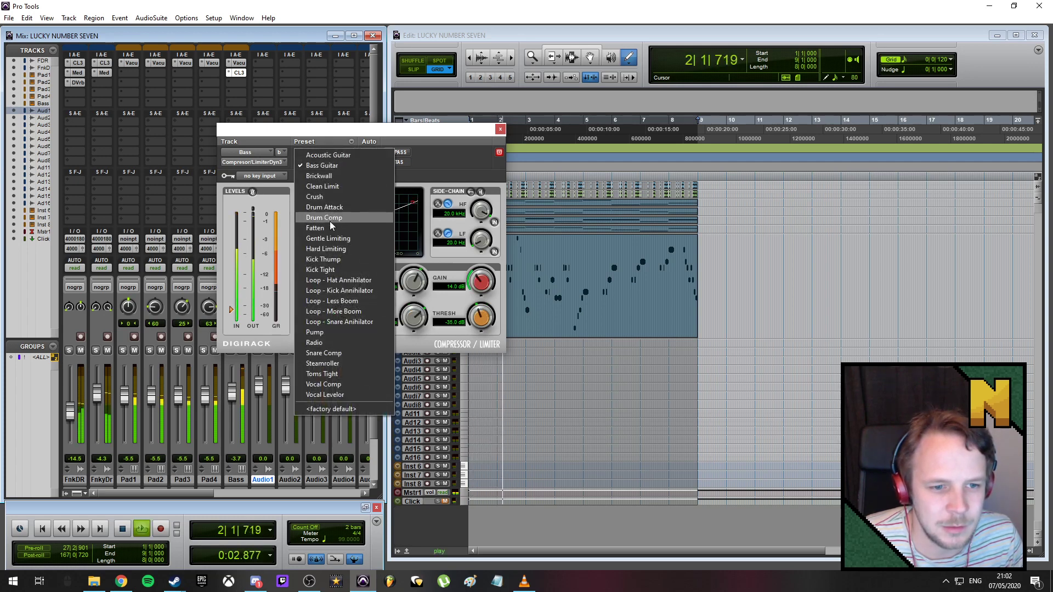
{"action": "left_click", "coordinate": [338, 248]}
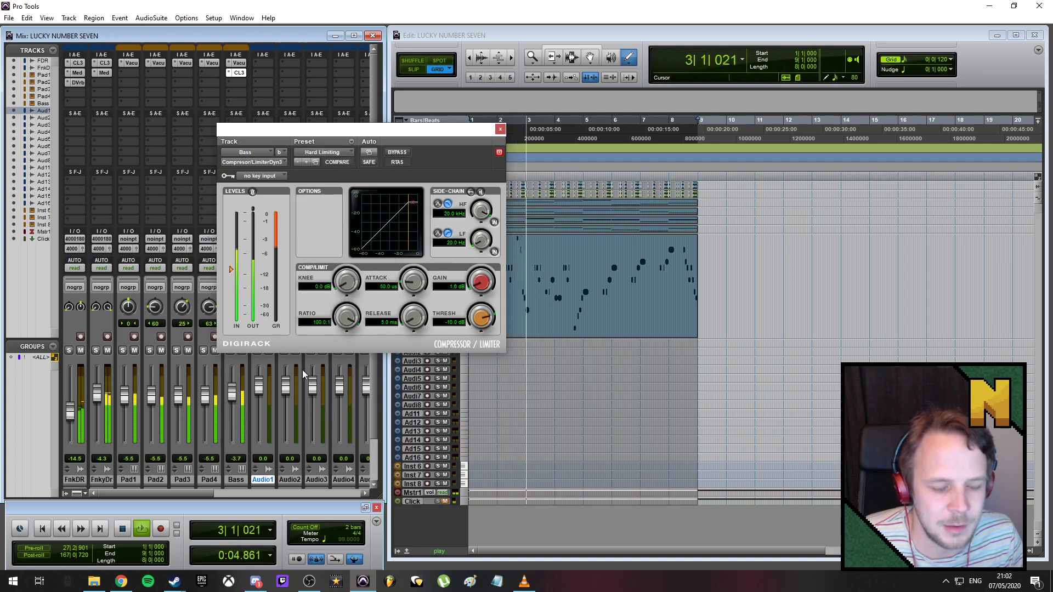
{"action": "left_click", "coordinate": [500, 130]}
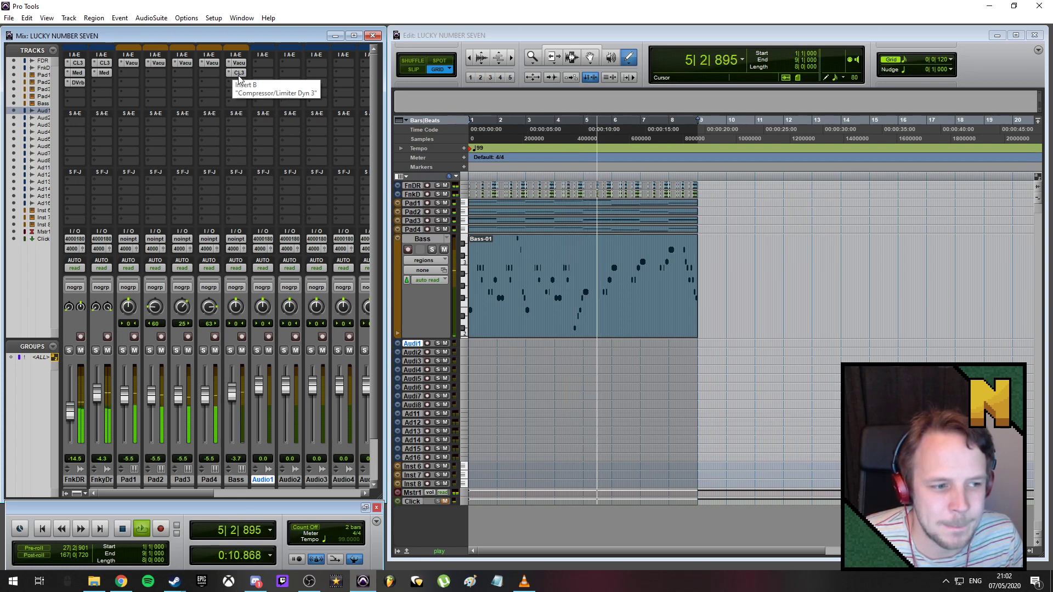
{"action": "key", "text": "space"}
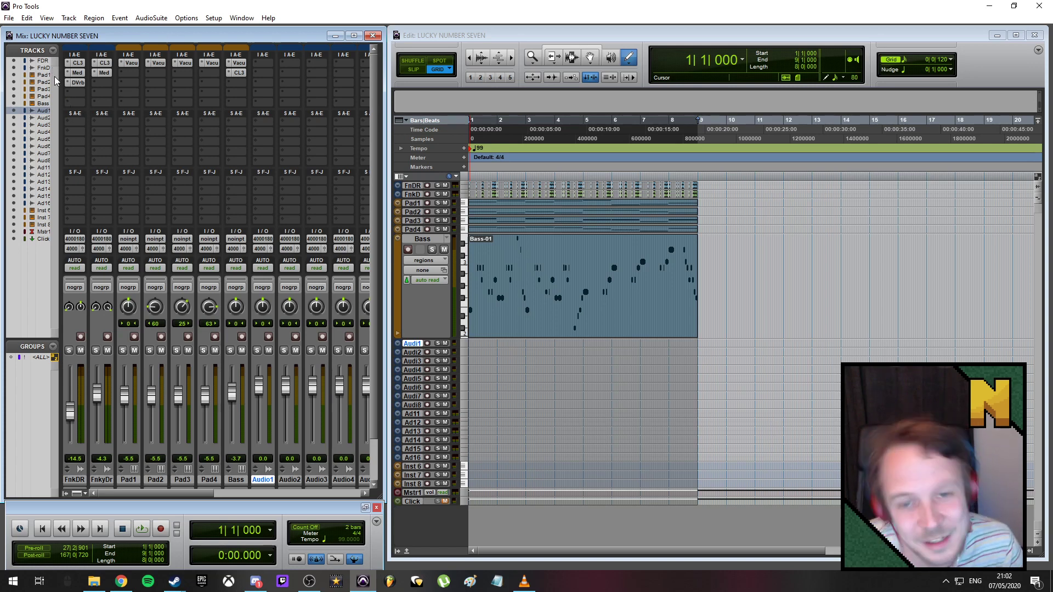
- Audition the full mix briefly, solo the Pad1 to Pad4 tracks and listen to them before stopping playback
{"action": "key", "text": "space"}
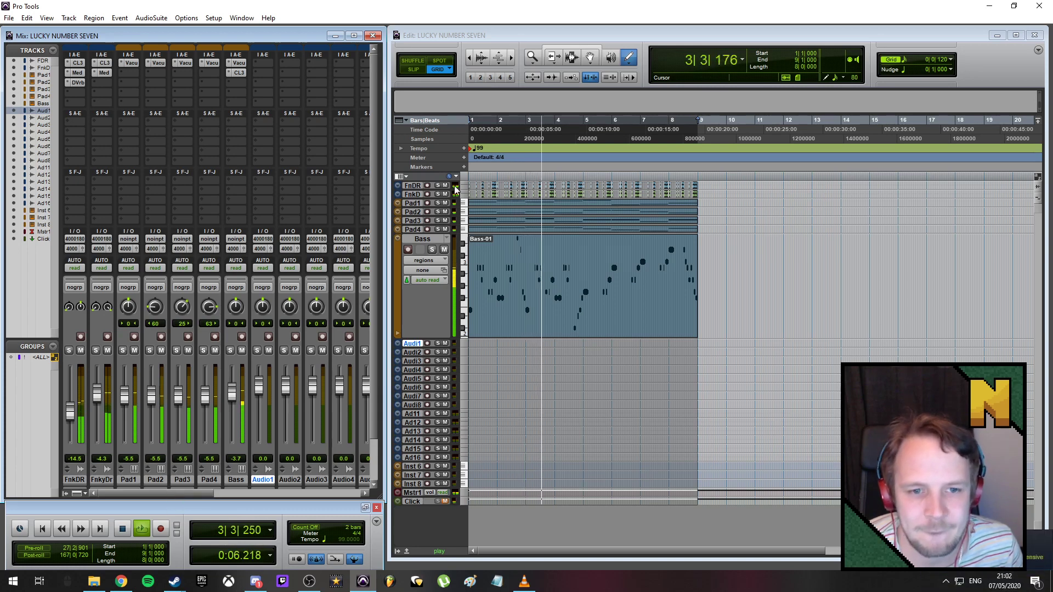
{"action": "key", "text": "space"}
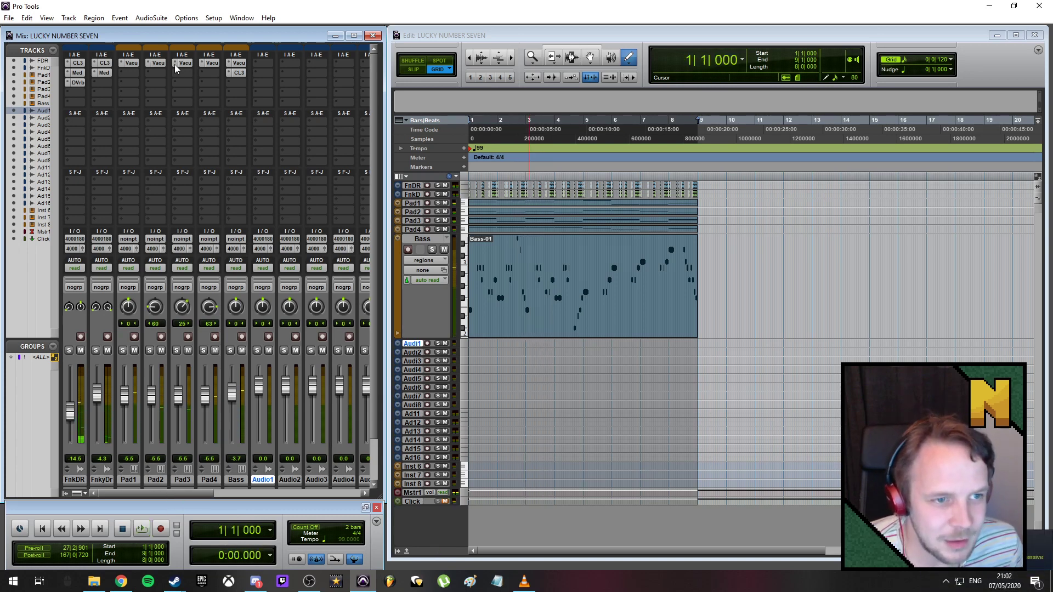
{"action": "left_click", "coordinate": [123, 350]}
{"action": "left_click", "coordinate": [149, 351]}
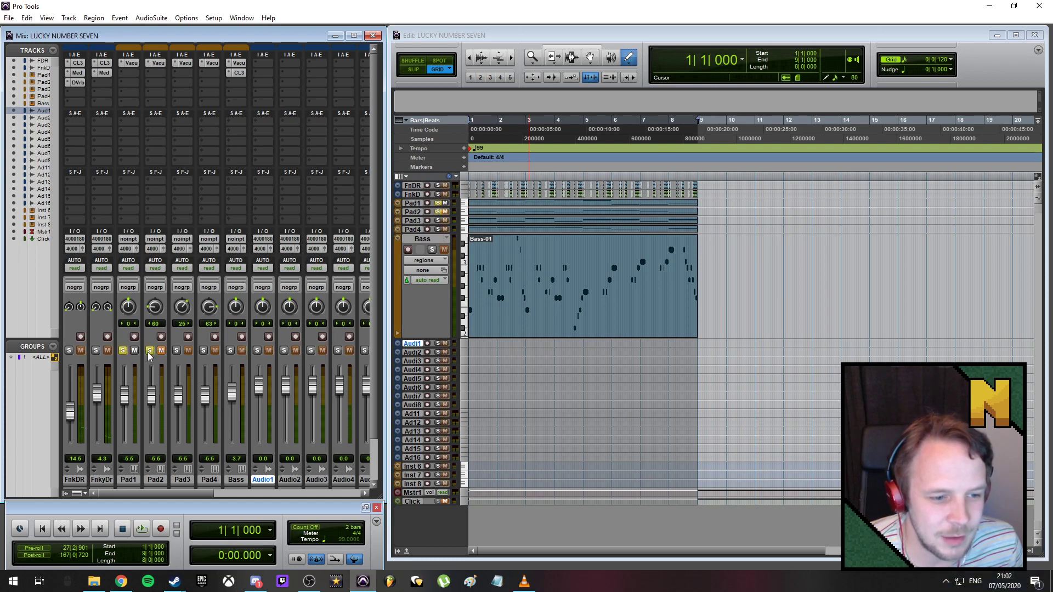
{"action": "left_click", "coordinate": [202, 350]}
{"action": "key", "text": "space"}
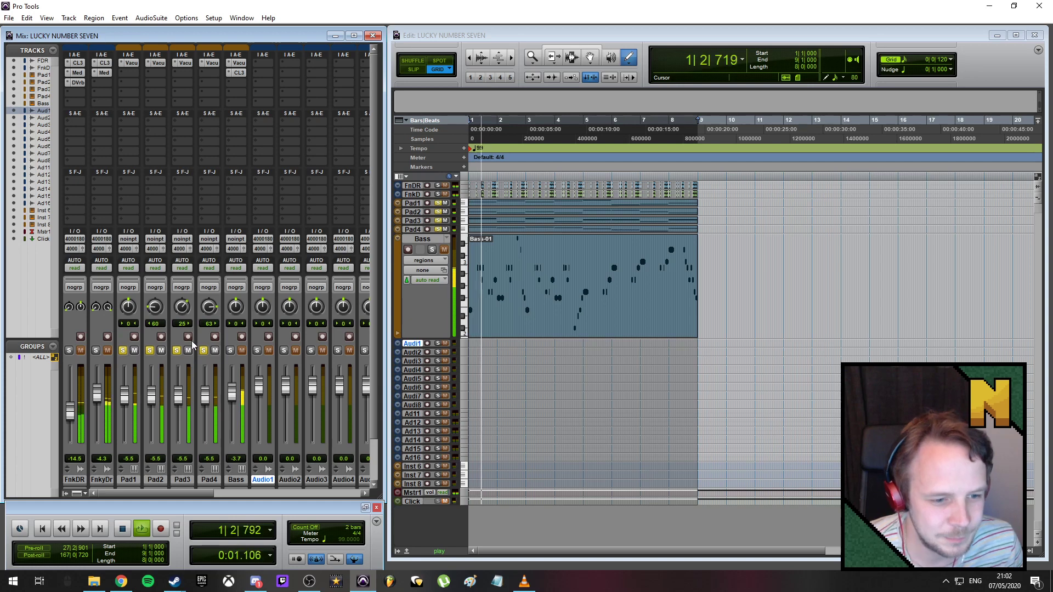
{"action": "key", "text": "space"}
- Insert EQ 3 7-Band (mono) in Pad1's second insert slot and try a 24 dB/oct low-pass filter during playback
{"action": "left_click", "coordinate": [133, 70]}
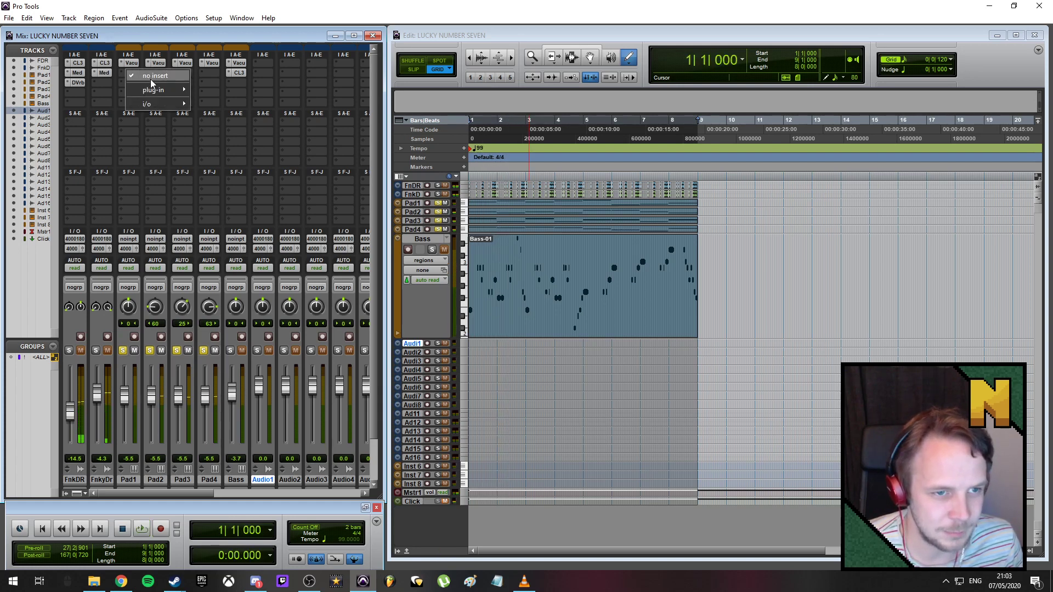
{"action": "mouse_move", "coordinate": [159, 90]}
{"action": "mouse_move", "coordinate": [221, 88]}
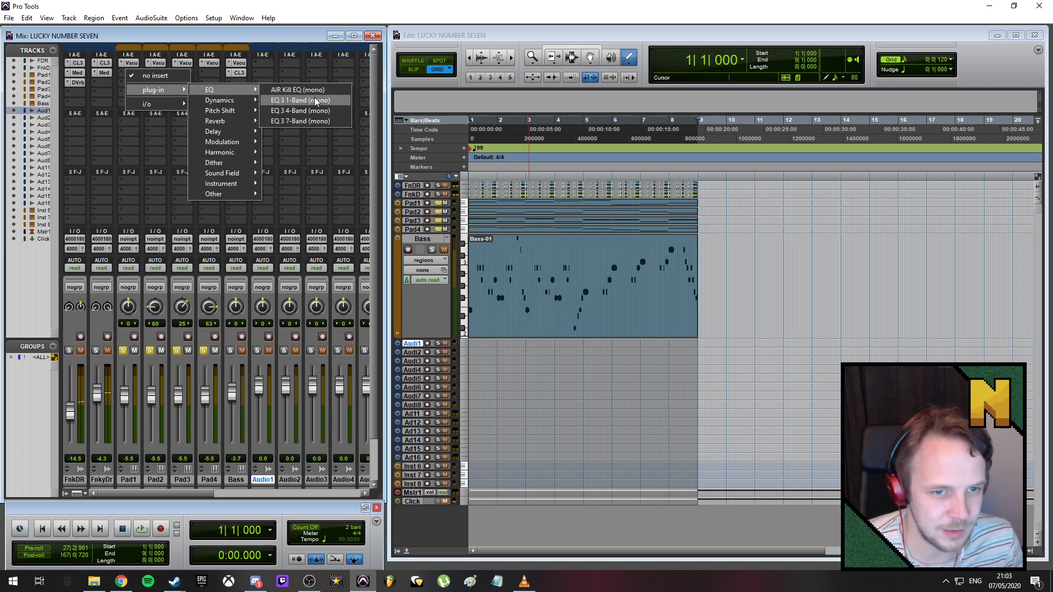
{"action": "left_click", "coordinate": [304, 121]}
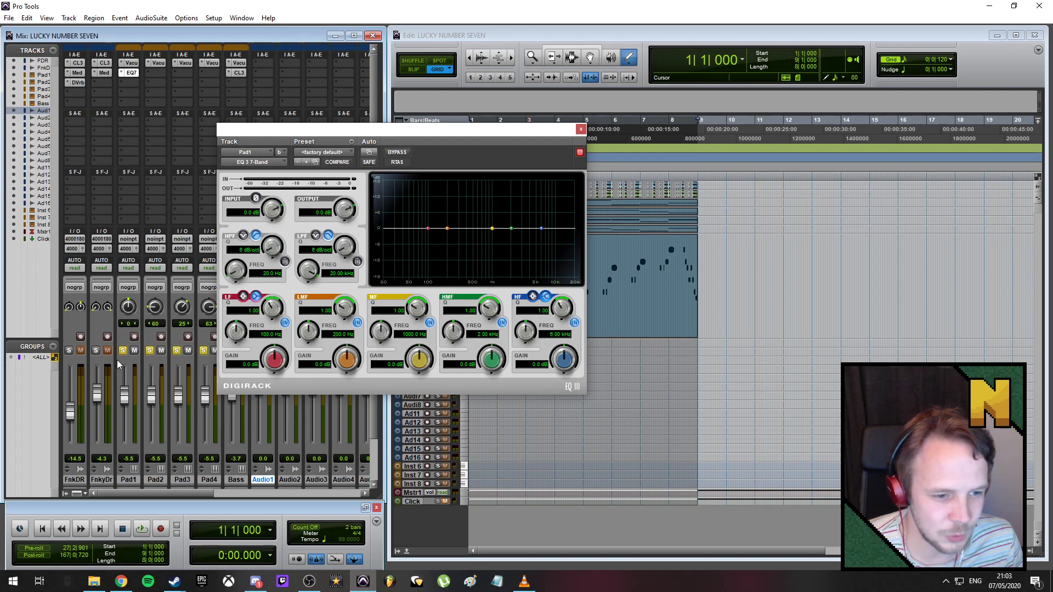
{"action": "key", "text": "space"}
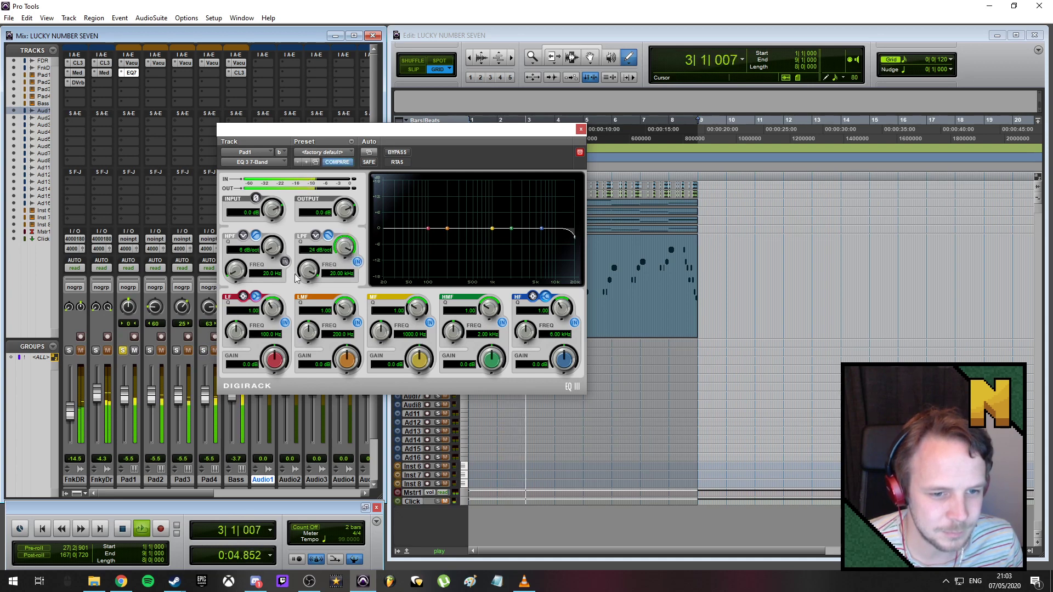
{"action": "mouse_move", "coordinate": [295, 278]}
{"action": "left_mouse_down"}
{"action": "mouse_move", "coordinate": [305, 293]}
{"action": "mouse_move", "coordinate": [309, 282]}
{"action": "left_mouse_up"}
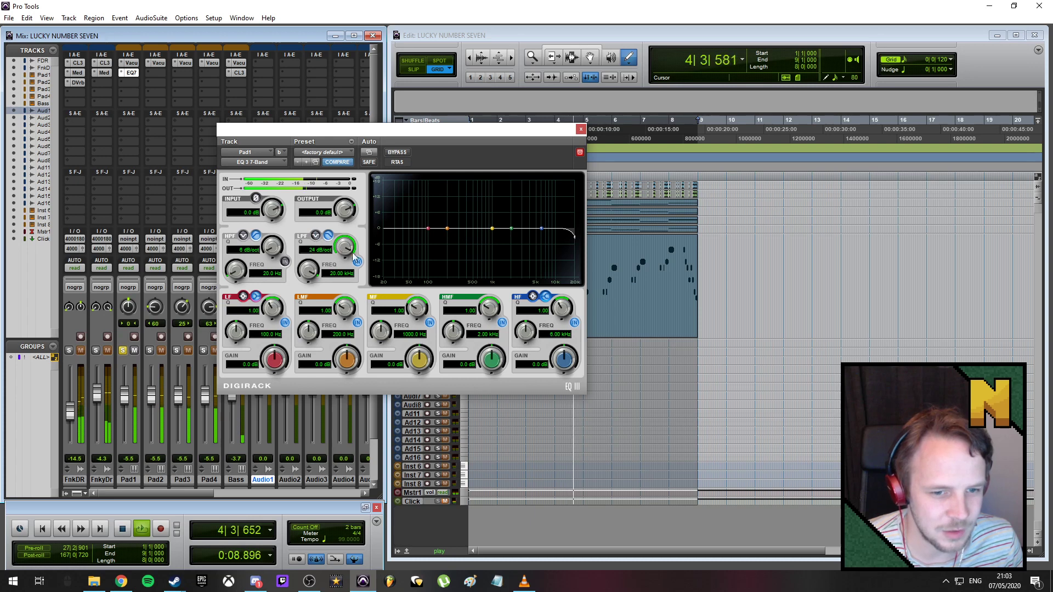
- Set Pad1's EQ to a 24 dB/oct high-pass filter at about 239 Hz, stop playback and copy the EQ to the other pads
{"action": "left_click", "coordinate": [284, 264]}
{"action": "left_click_drag", "start_coordinate": [270, 247], "coordinate": [264, 214]}
{"action": "left_click_drag", "start_coordinate": [235, 270], "coordinate": [235, 224]}
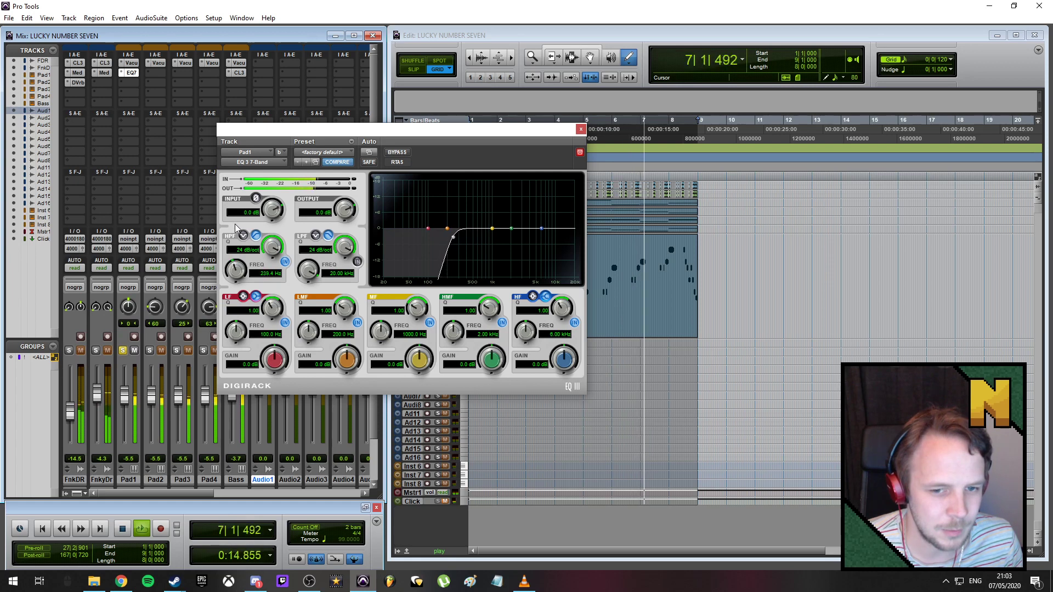
{"action": "left_click", "coordinate": [581, 129]}
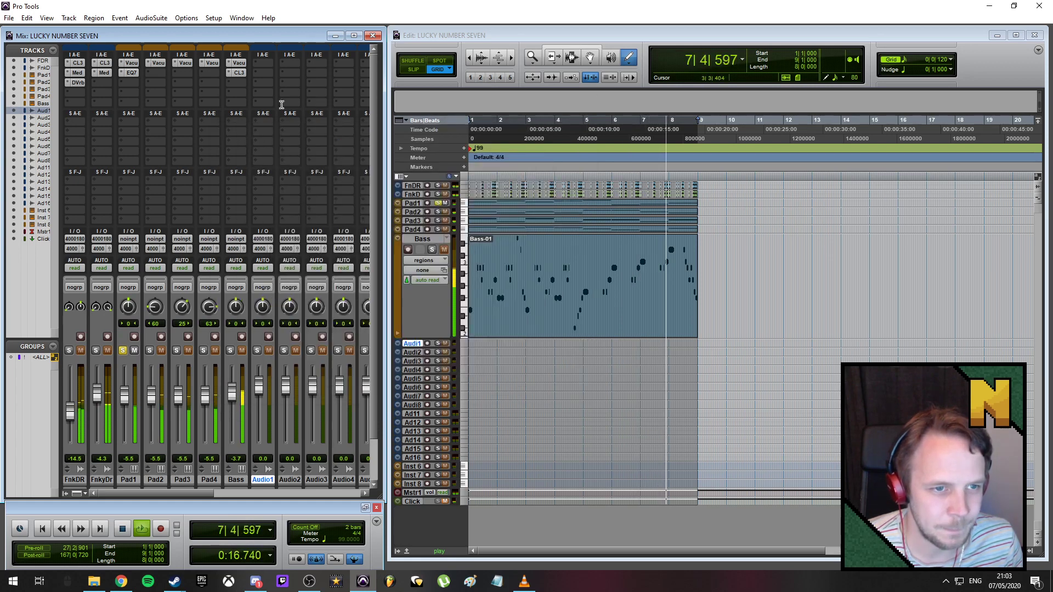
{"action": "key", "text": "space"}
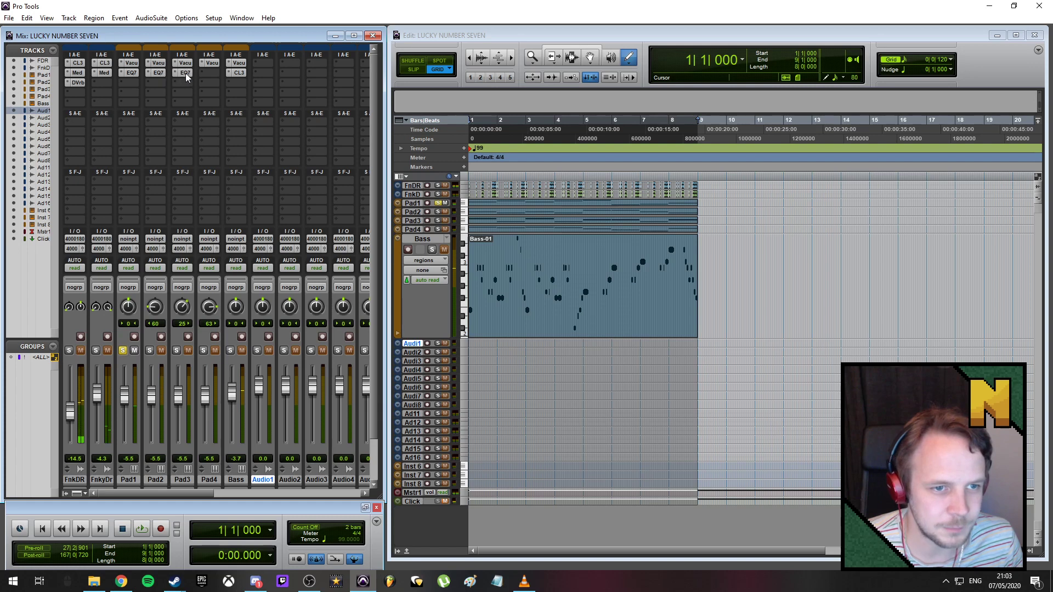
- Insert D-Verb (mono) in Pad1's third insert slot and load its Plate Bright 2 preset
{"action": "left_click", "coordinate": [135, 83]}
{"action": "mouse_move", "coordinate": [179, 101]}
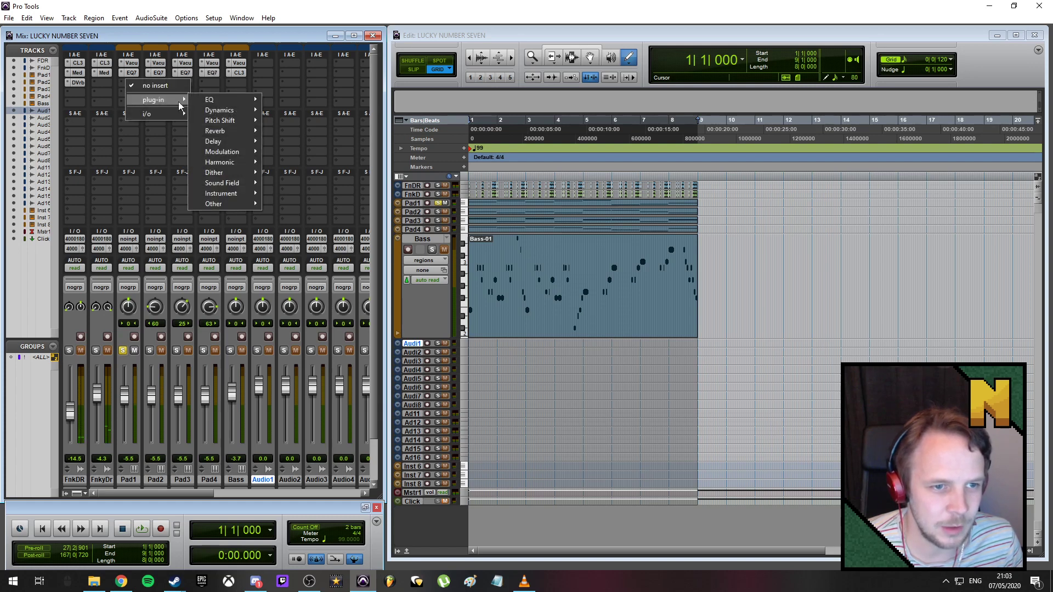
{"action": "mouse_move", "coordinate": [220, 131]}
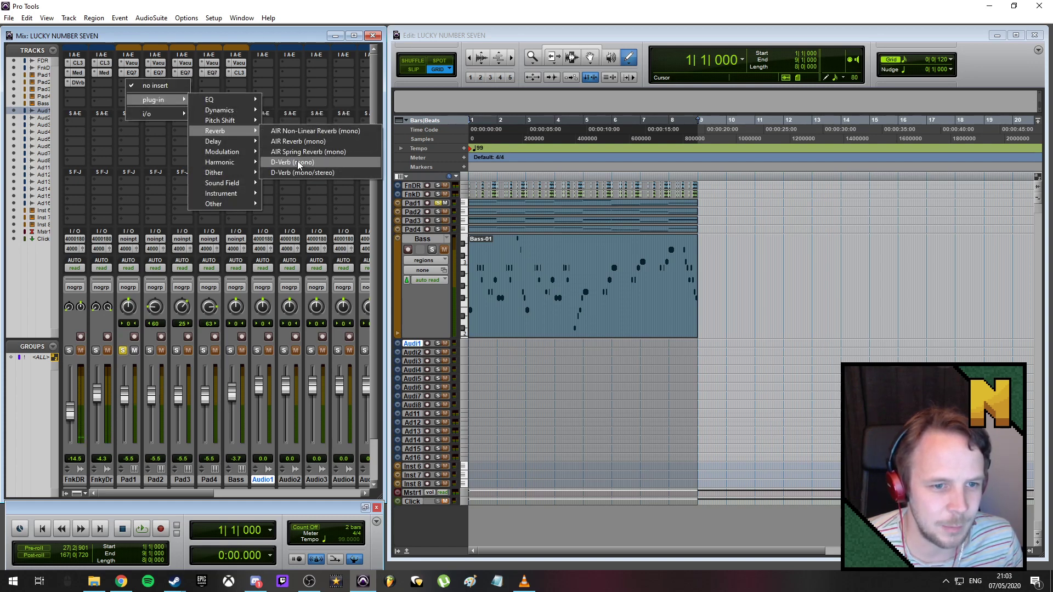
{"action": "left_click", "coordinate": [297, 161]}
{"action": "left_click", "coordinate": [339, 152]}
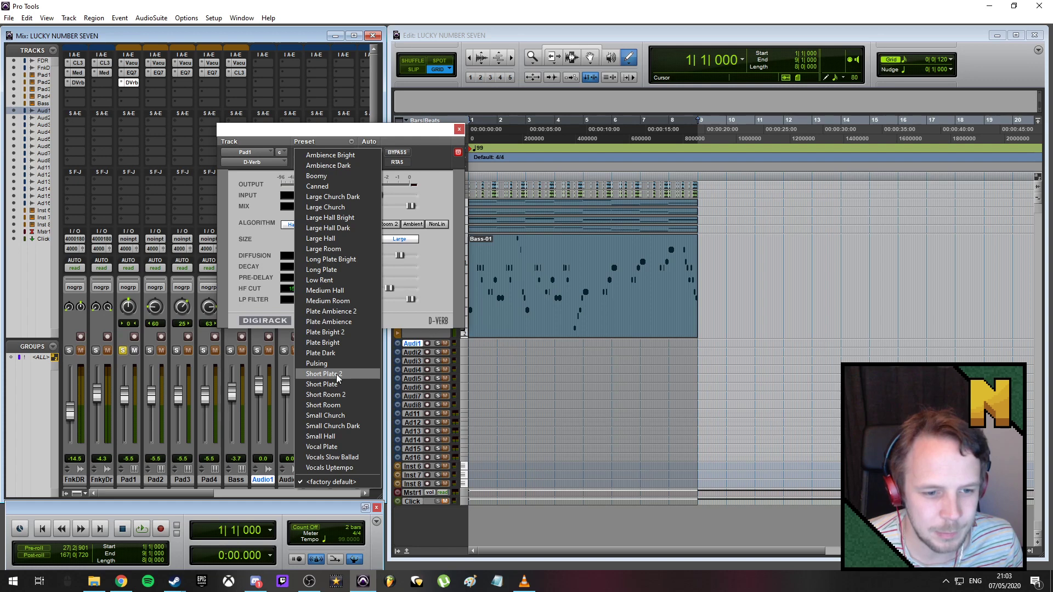
{"action": "left_click", "coordinate": [348, 332]}
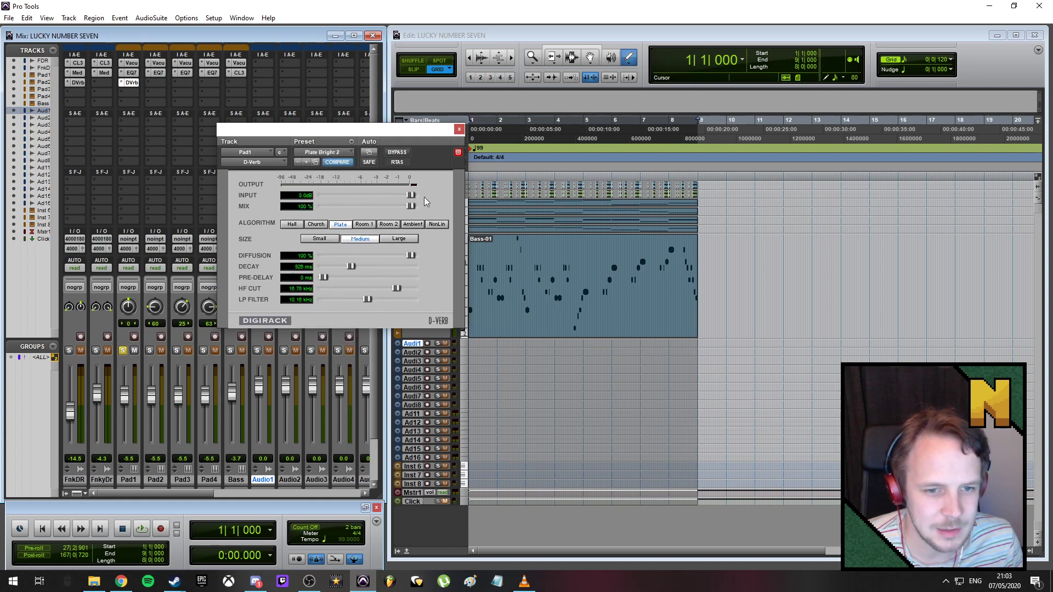
- Lower the D-Verb mix to about 25% during playback, close its window and copy the reverb to the other three pads
{"action": "key", "text": "space"}
{"action": "left_click_drag", "start_coordinate": [412, 206], "coordinate": [347, 207]}
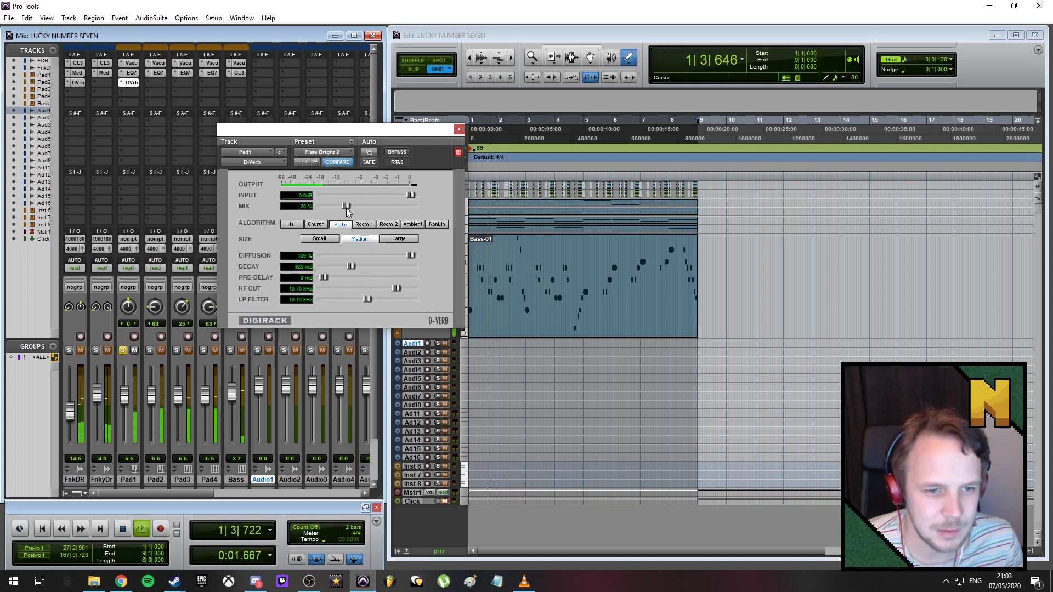
{"action": "key", "text": "space"}
{"action": "left_click", "coordinate": [459, 129]}
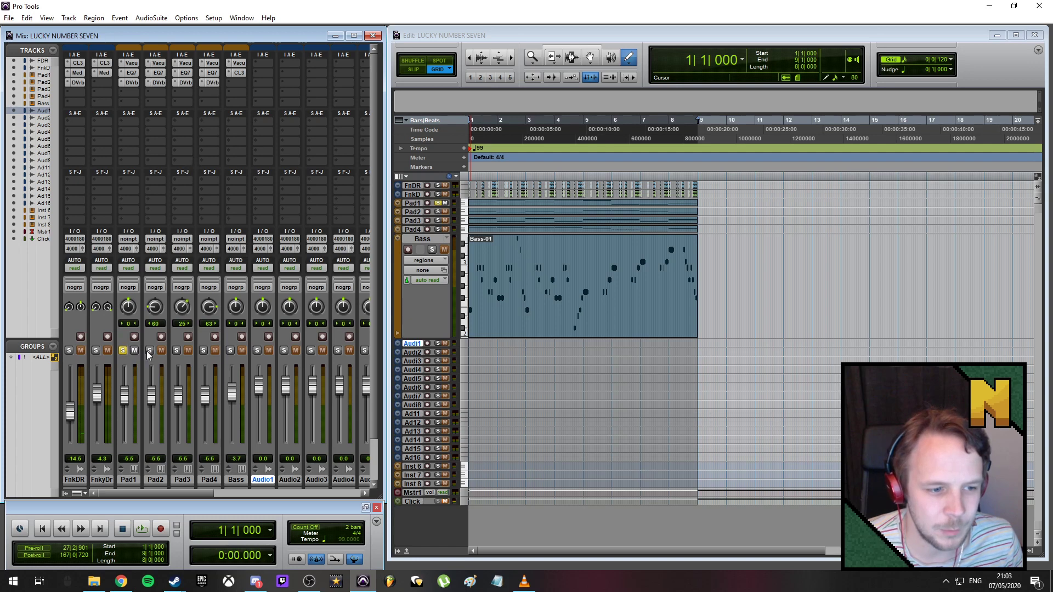
- Audition the four pads soloed, clear all solos, and listen to the full mix before stopping playback
{"action": "left_click", "coordinate": [202, 351]}
{"action": "key", "text": "space"}
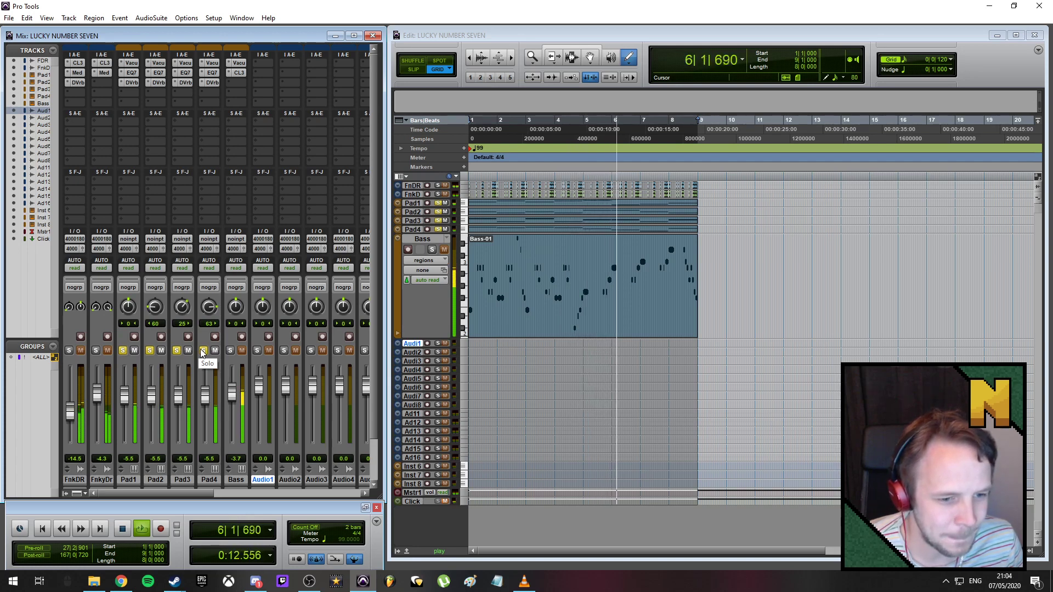
{"action": "left_click", "coordinate": [203, 351], "text": "alt"}
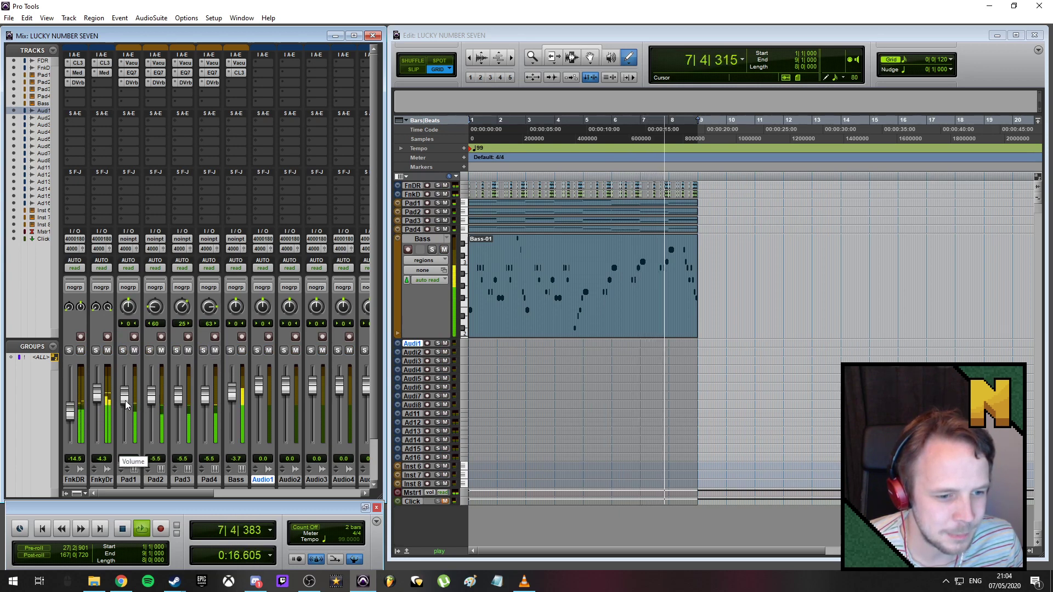
{"action": "key", "text": "space"}
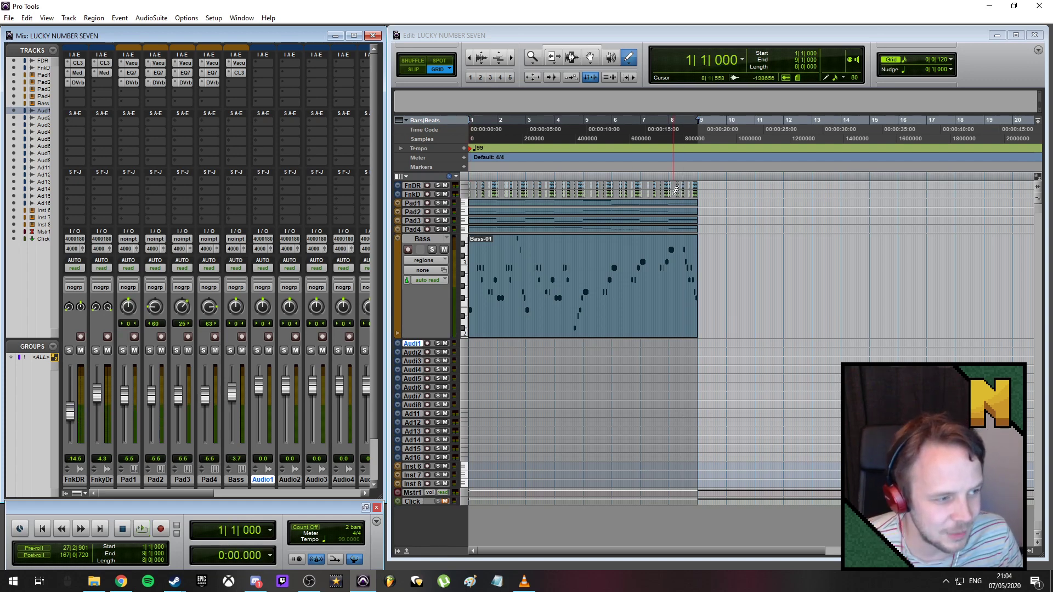
{"action": "key", "text": "space"}
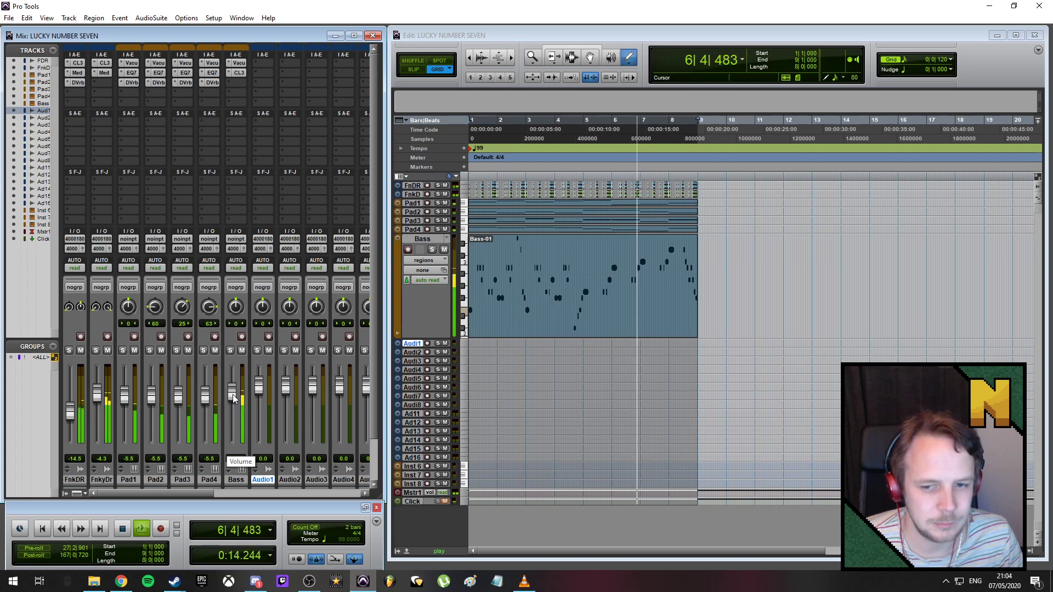
{"action": "key", "text": "space"}
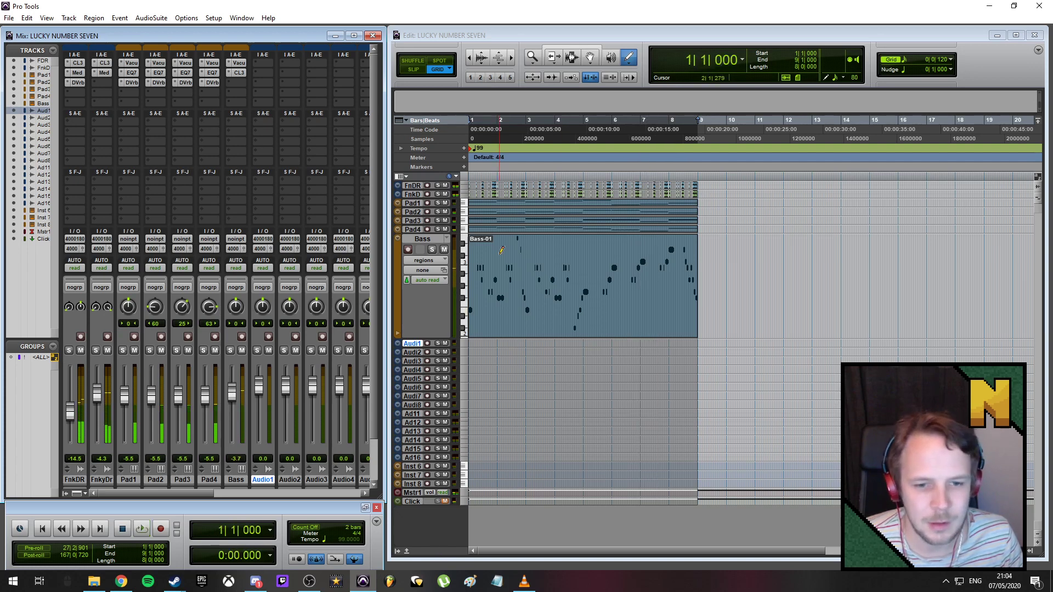
- Switch the Bass track to notes view and add a G2 note of length 0|0|120 at 5|2|720
{"action": "left_click", "coordinate": [439, 262]}
{"action": "left_click", "coordinate": [443, 284]}
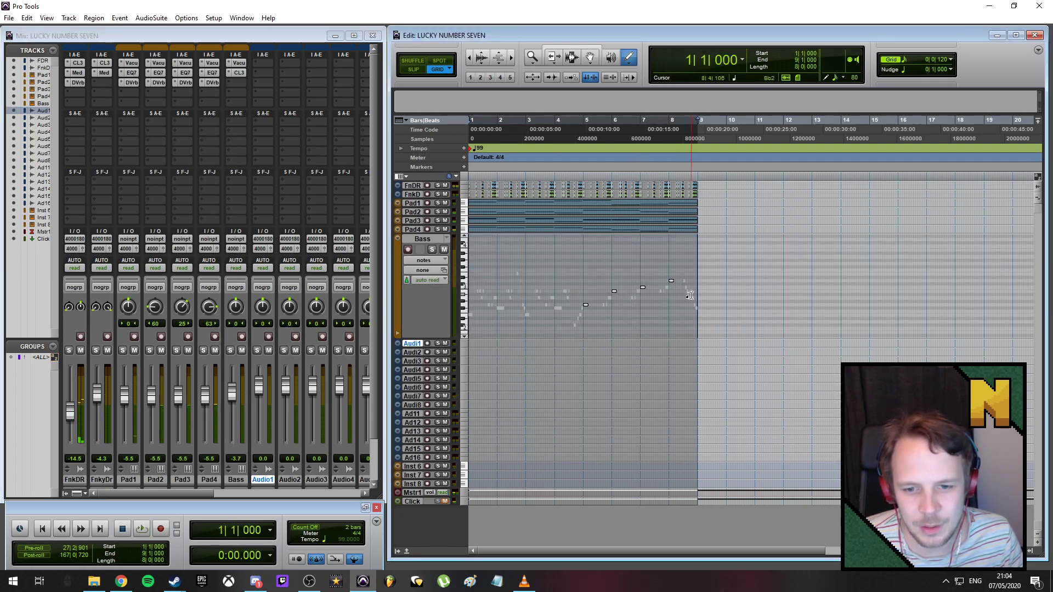
{"action": "key", "text": "ctrl+]"}
{"action": "key", "text": "ctrl+]"}
{"action": "left_click_drag", "start_coordinate": [673, 552], "coordinate": [763, 551]}
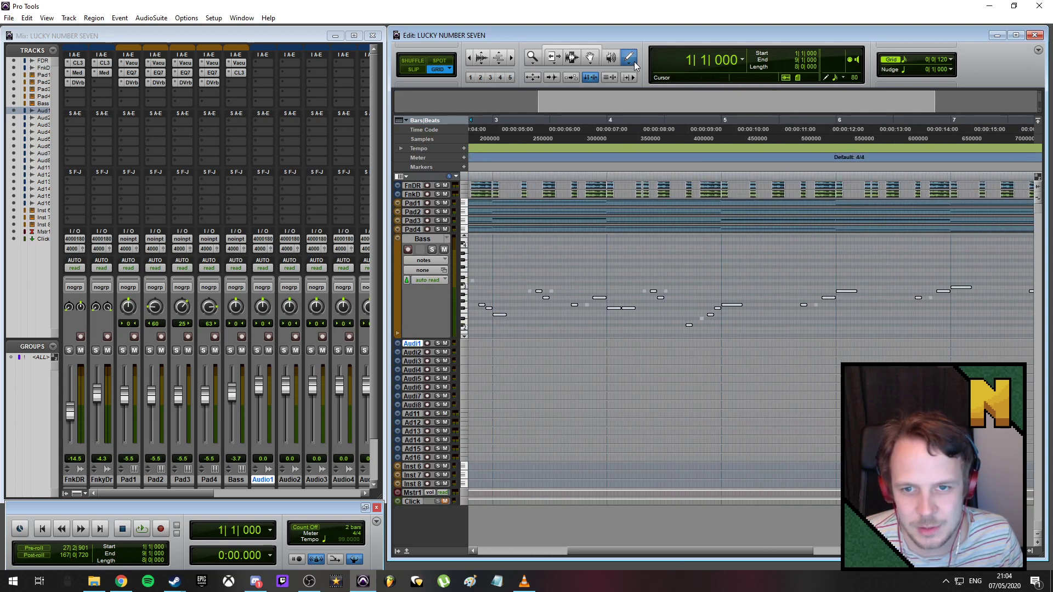
{"action": "left_click", "coordinate": [779, 302]}
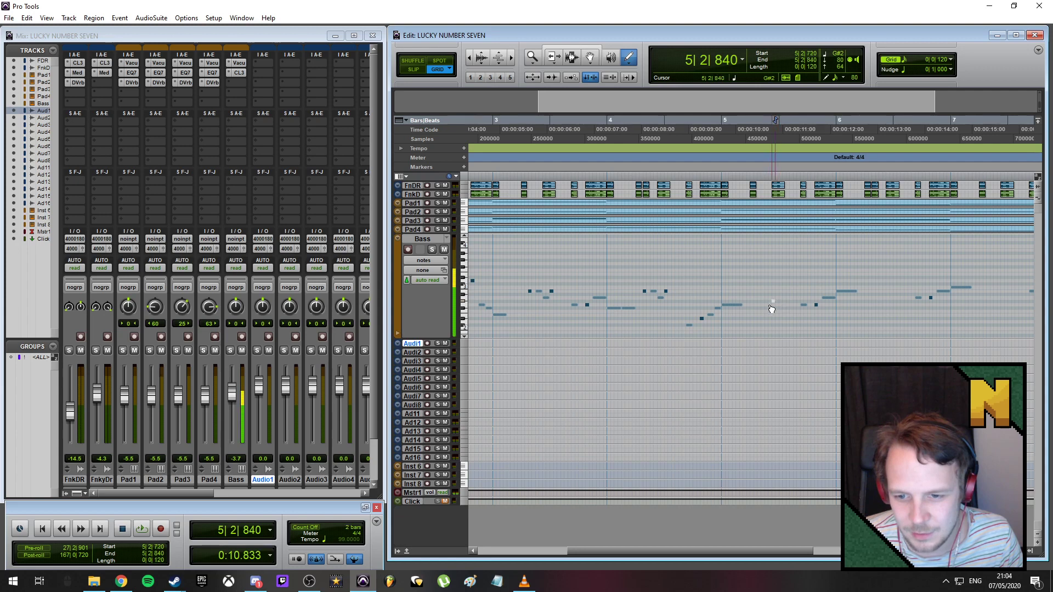
{"action": "key", "text": "ctrl+]"}
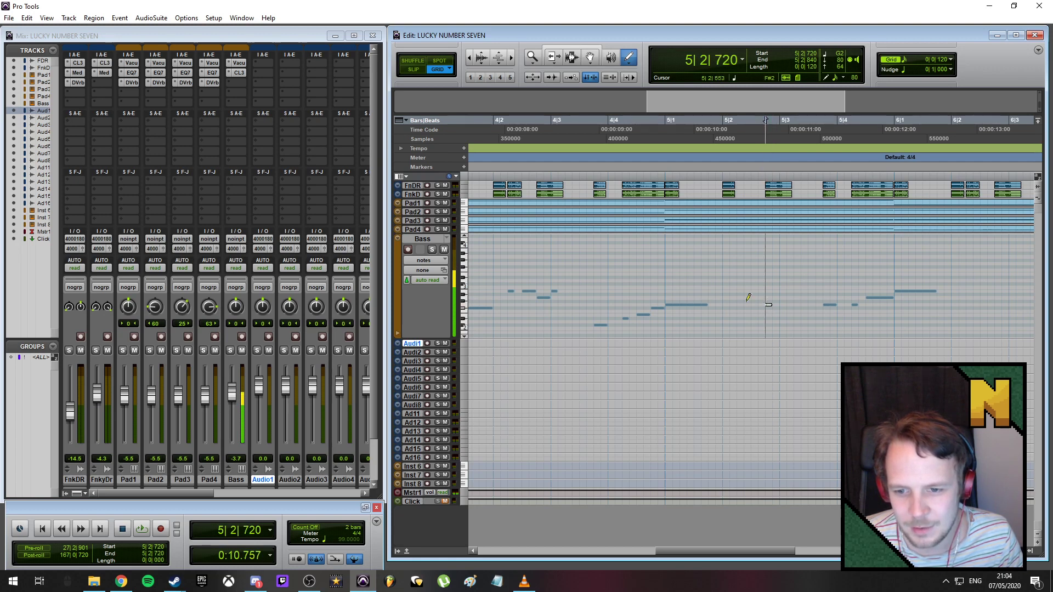
- Play back the bass line from 4|3|720 and stop once the section has been heard
{"action": "left_click", "coordinate": [596, 117]}
{"action": "key", "text": "space"}
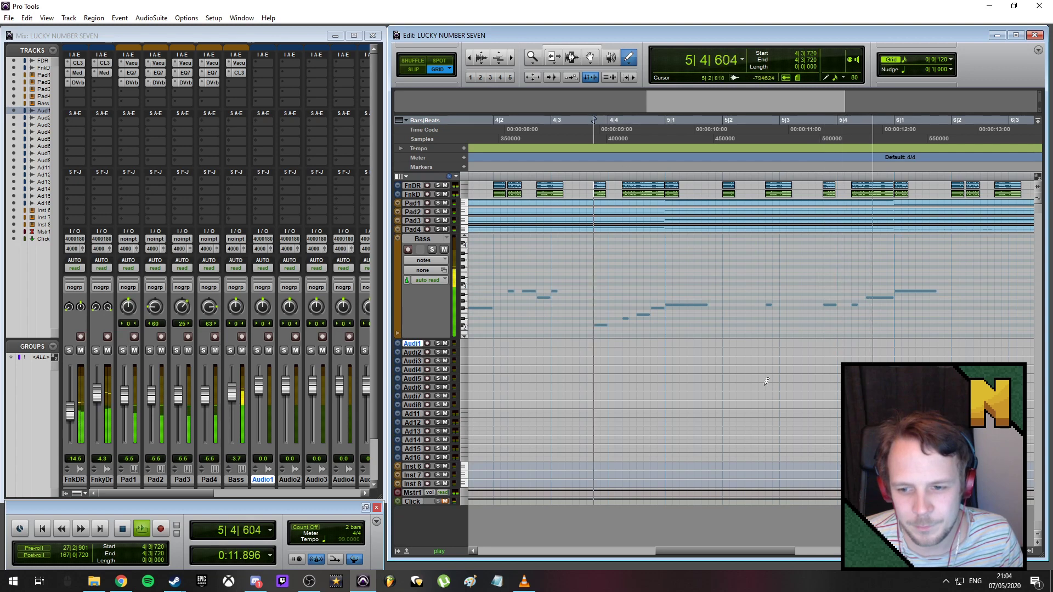
{"action": "left_click_drag", "start_coordinate": [755, 555], "coordinate": [868, 550]}
{"action": "key", "text": "space"}
- Add short Bass notes of length 0|0|120: B2 at 6|2|720, C3 at 7|2|720 and D3 at 8|2|720
{"action": "left_click", "coordinate": [808, 292]}
{"action": "left_click", "coordinate": [807, 287]}
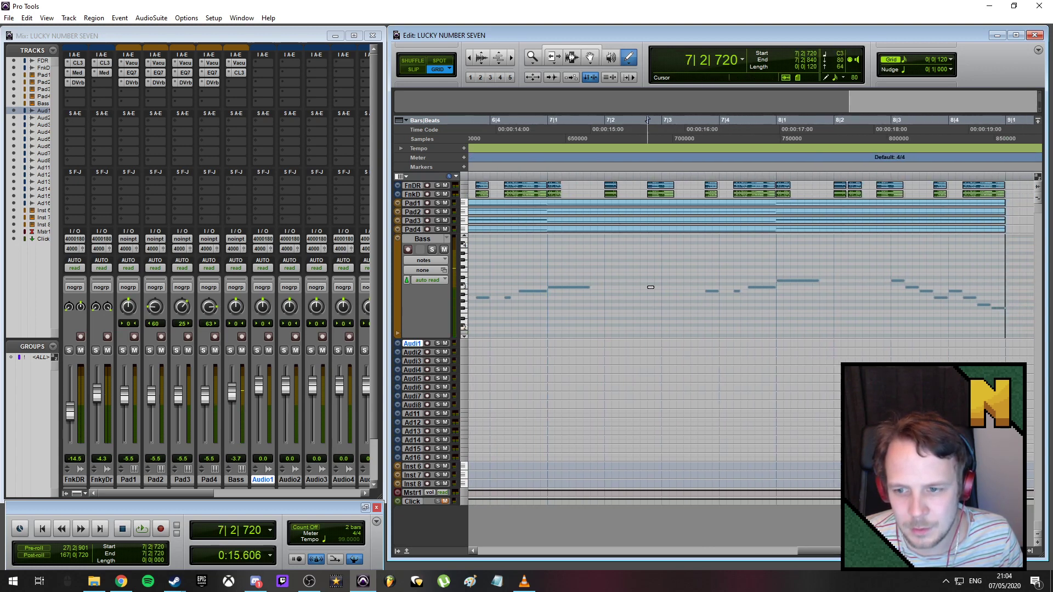
{"action": "left_click", "coordinate": [881, 280]}
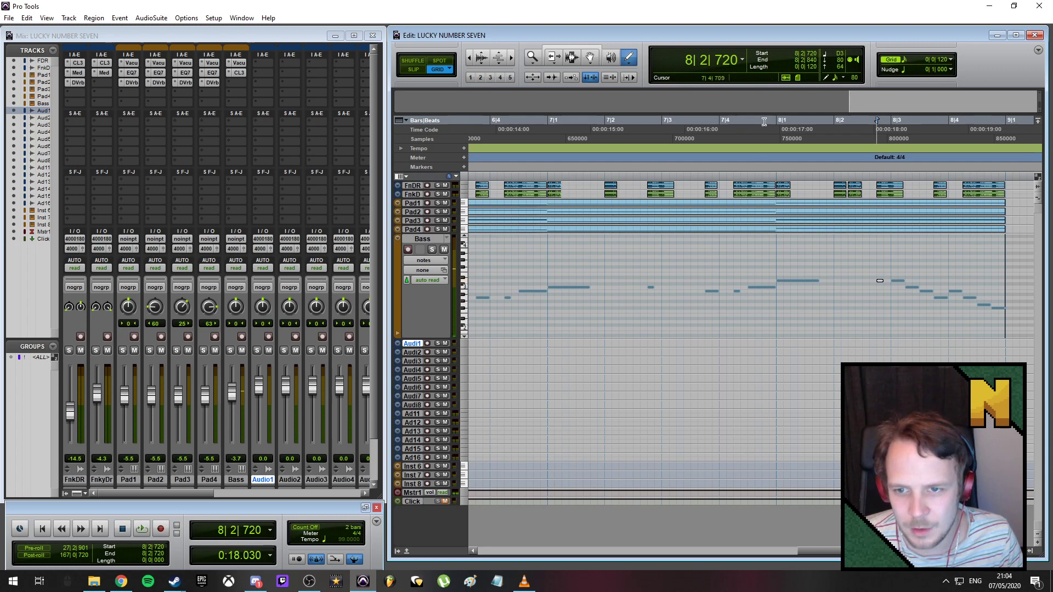
- Play back the end of the bass line from 7|4|840, stop, and show the Bass track in regions view
{"action": "key", "text": "space"}
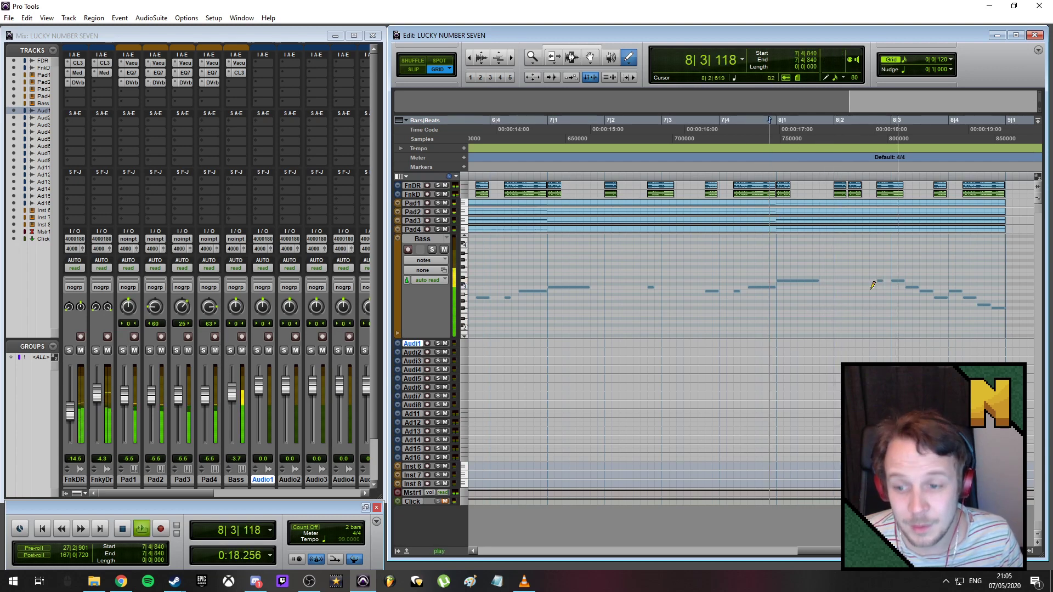
{"action": "key", "text": "space"}
{"action": "key", "text": "r"}
{"action": "key", "text": "r"}
{"action": "key", "text": "r"}
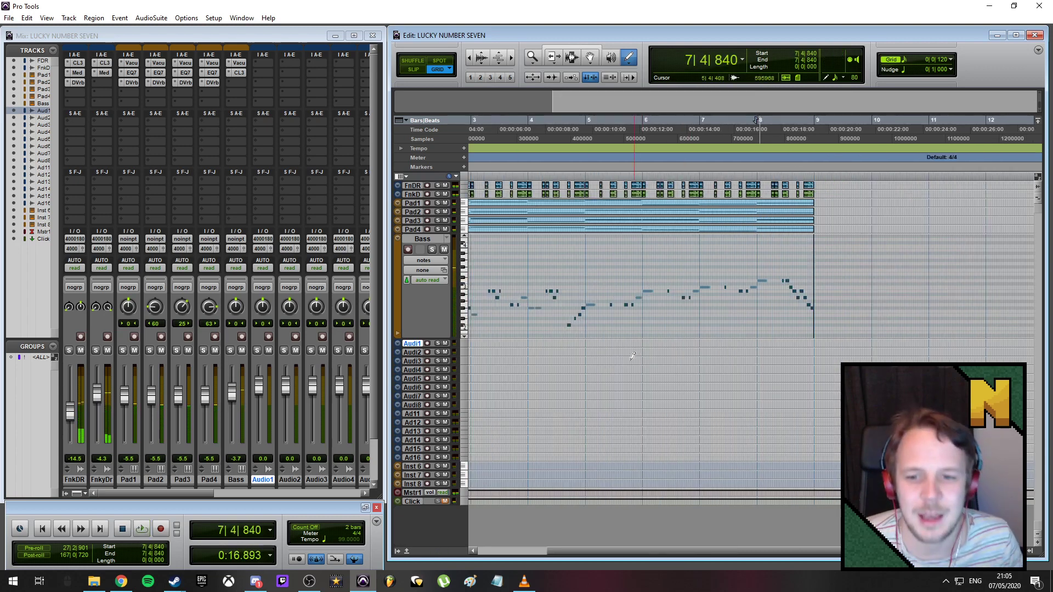
{"action": "left_click", "coordinate": [439, 261]}
{"action": "left_click", "coordinate": [433, 274]}
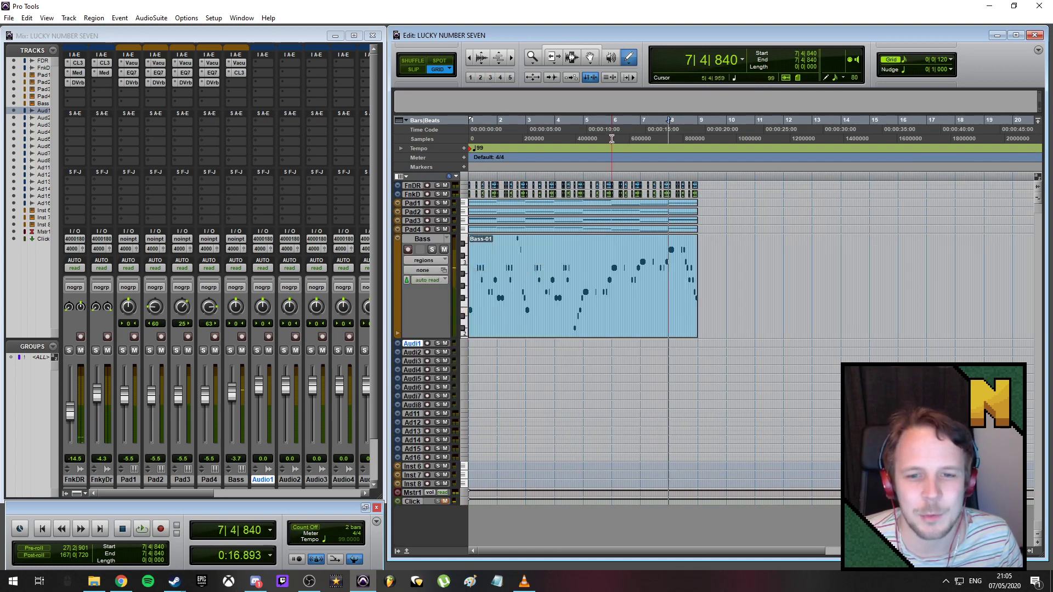
- Listen to the second half of the loop from 4|4|720, stop, and restart playback from 5|4|240
{"action": "left_click", "coordinate": [584, 122]}
{"action": "key", "text": "space"}
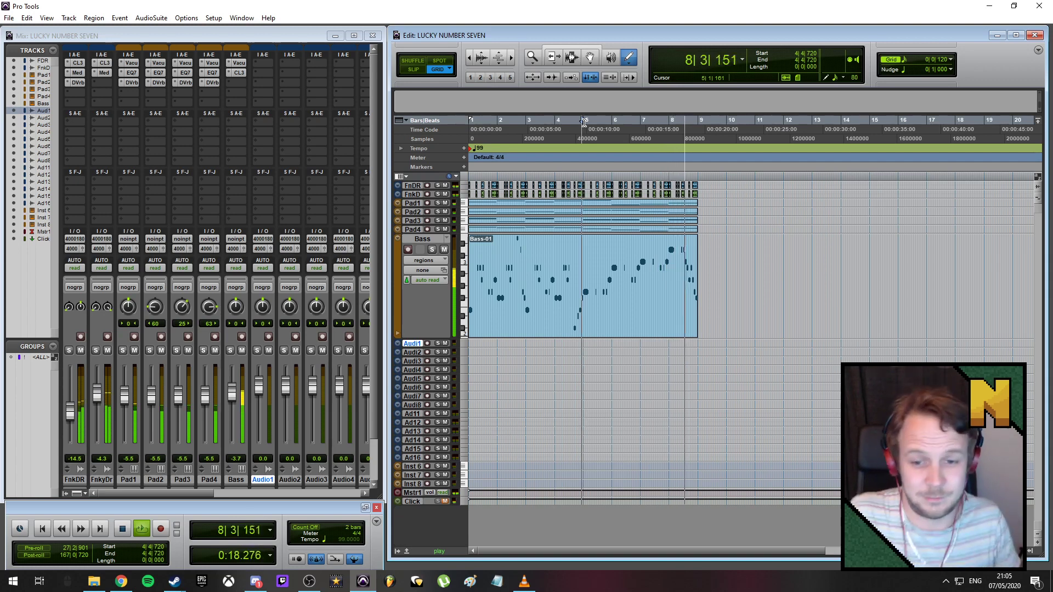
{"action": "key", "text": "space"}
{"action": "left_click", "coordinate": [607, 122]}
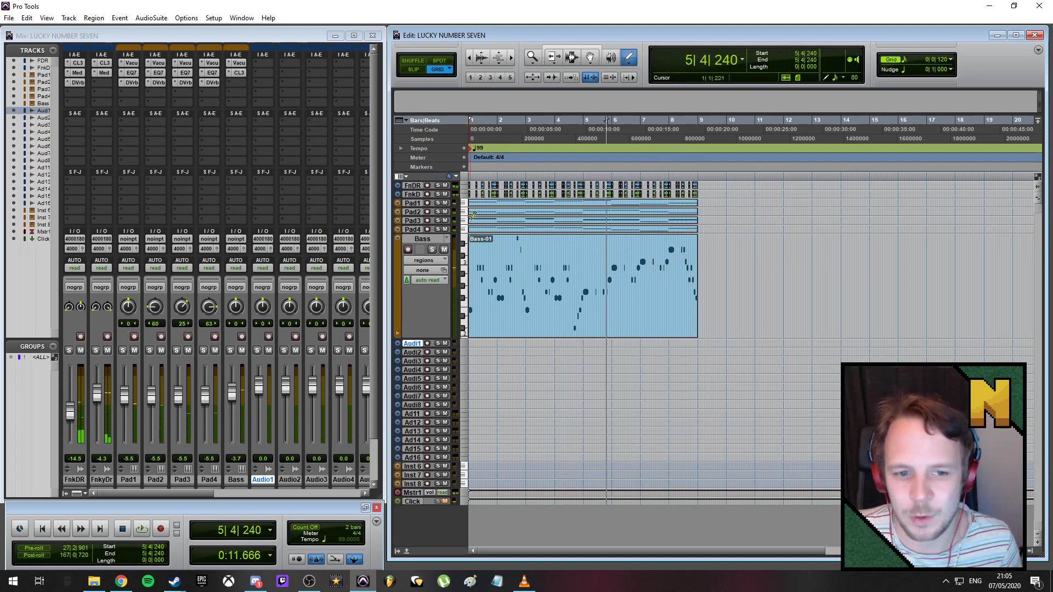
{"action": "key", "text": "space"}
- Switch the Bass track to notes view and replay the bass line from 4|4|720 before stopping
{"action": "left_click", "coordinate": [438, 259]}
{"action": "left_click", "coordinate": [434, 279]}
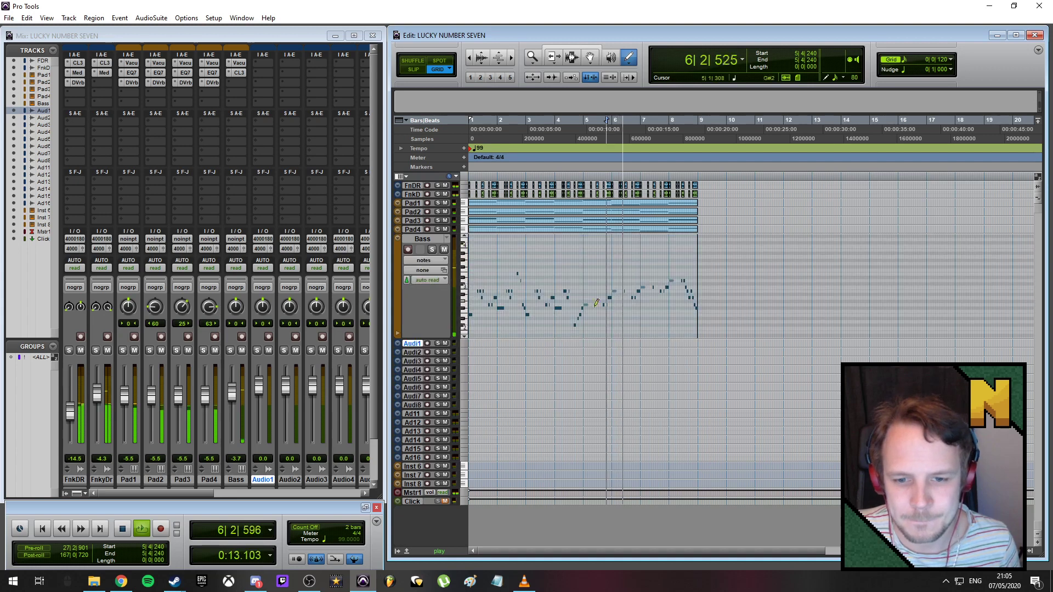
{"action": "left_click", "coordinate": [582, 121]}
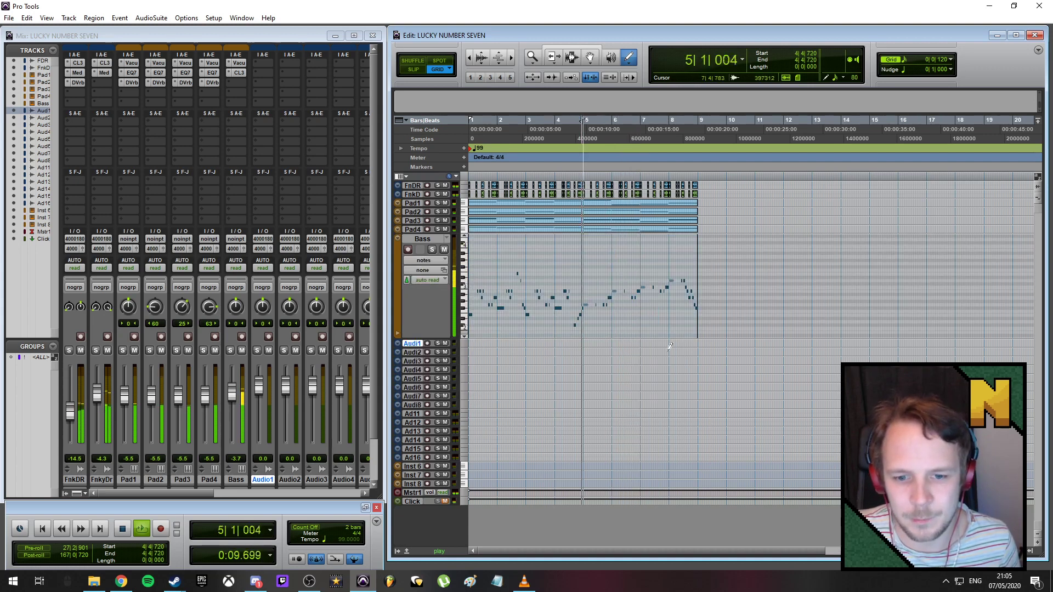
{"action": "key", "text": "t"}
{"action": "key", "text": "t"}
{"action": "left_click_drag", "start_coordinate": [757, 551], "coordinate": [832, 539]}
{"action": "key", "text": "space"}
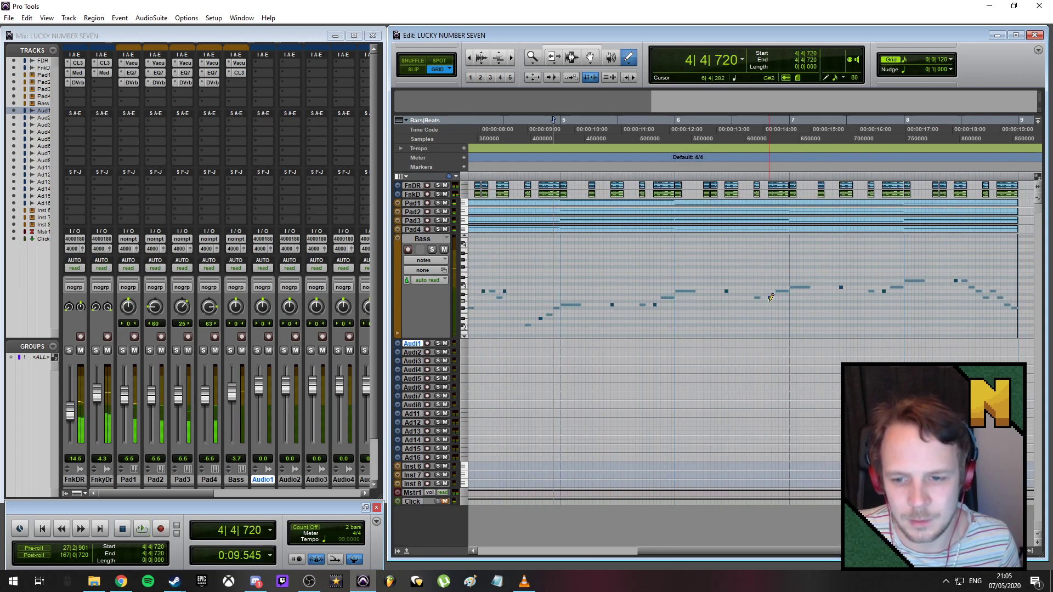
- Move the short B2 note in bar 6 of the Bass track to 6|3|000
{"action": "key", "text": "t"}
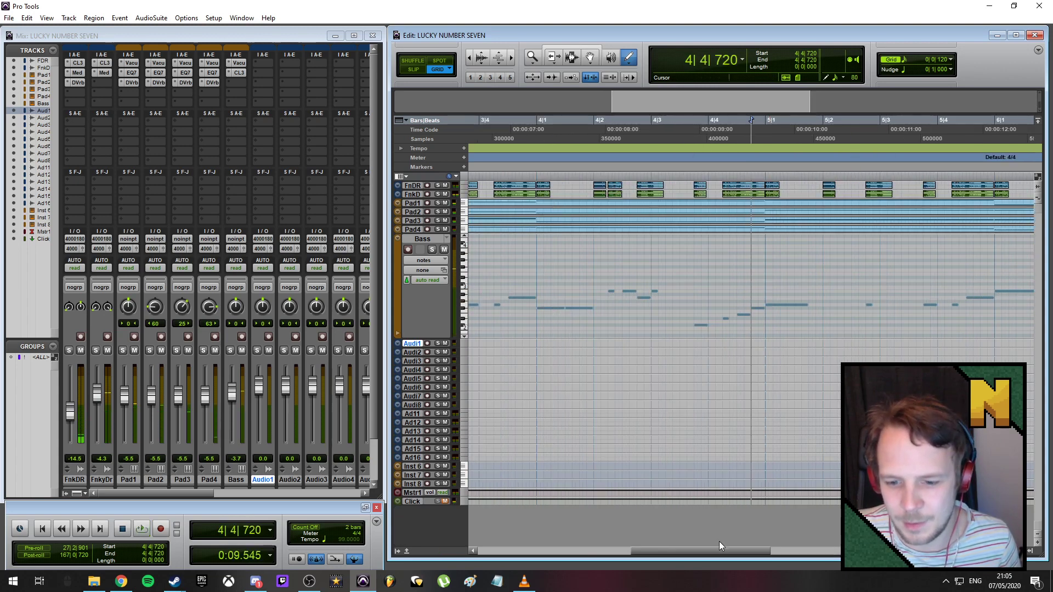
{"action": "left_click_drag", "start_coordinate": [720, 542], "coordinate": [773, 549]}
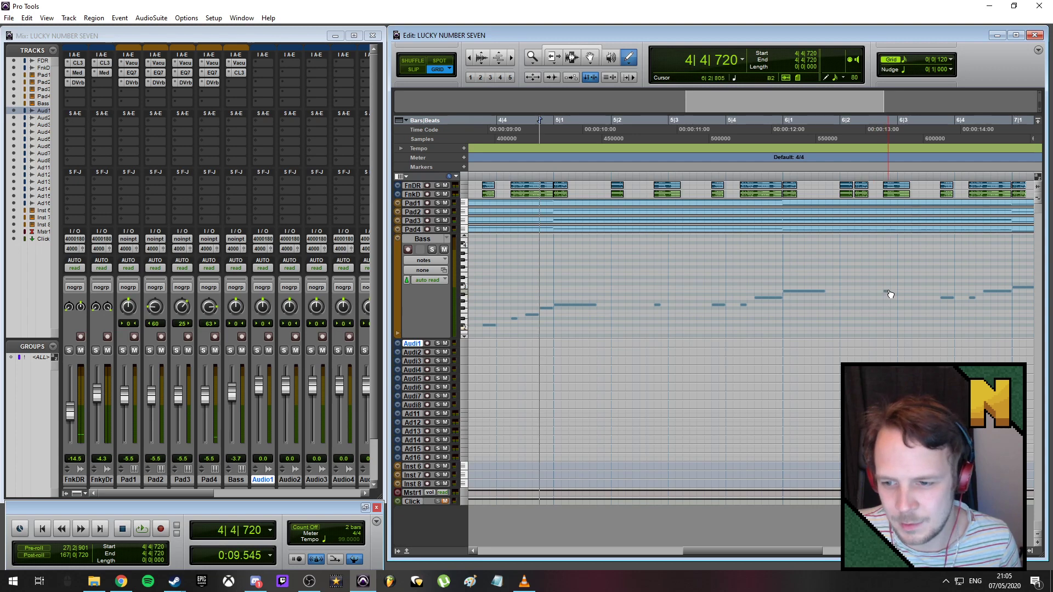
{"action": "left_click", "coordinate": [893, 293]}
{"action": "key", "text": "r"}
{"action": "key", "text": "r"}
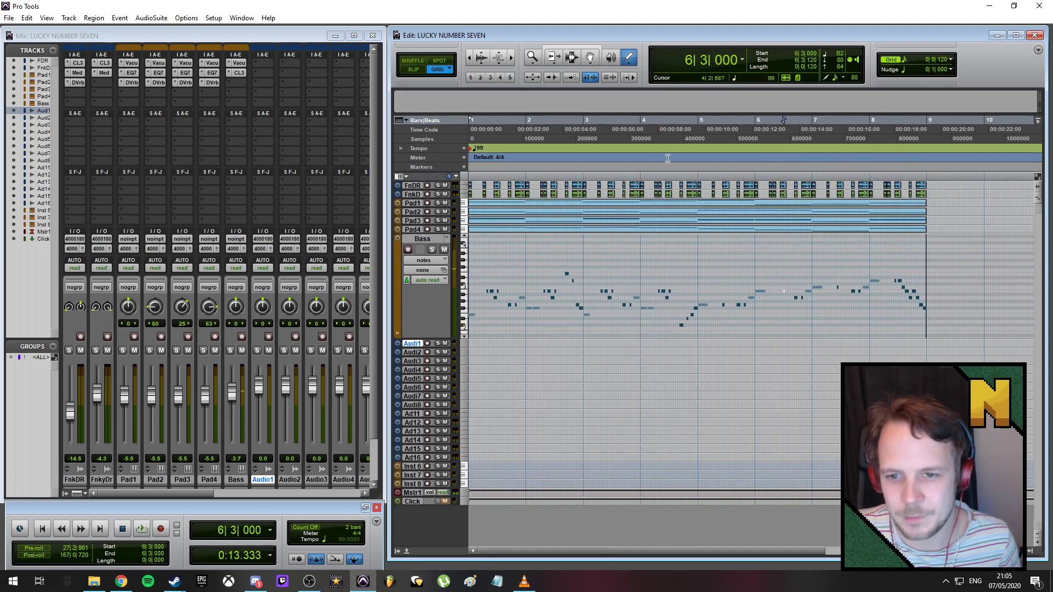
- Play back the edited bass line from 4|3|120 to the loop's end and return the Bass track to regions view
{"action": "left_click", "coordinate": [671, 126]}
{"action": "key", "text": "space"}
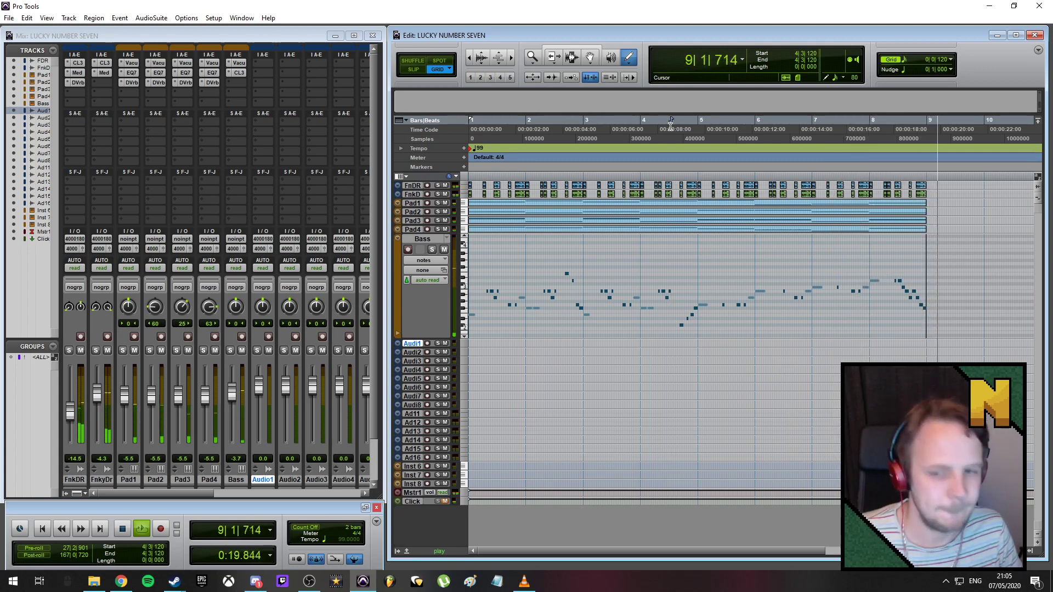
{"action": "key", "text": "space"}
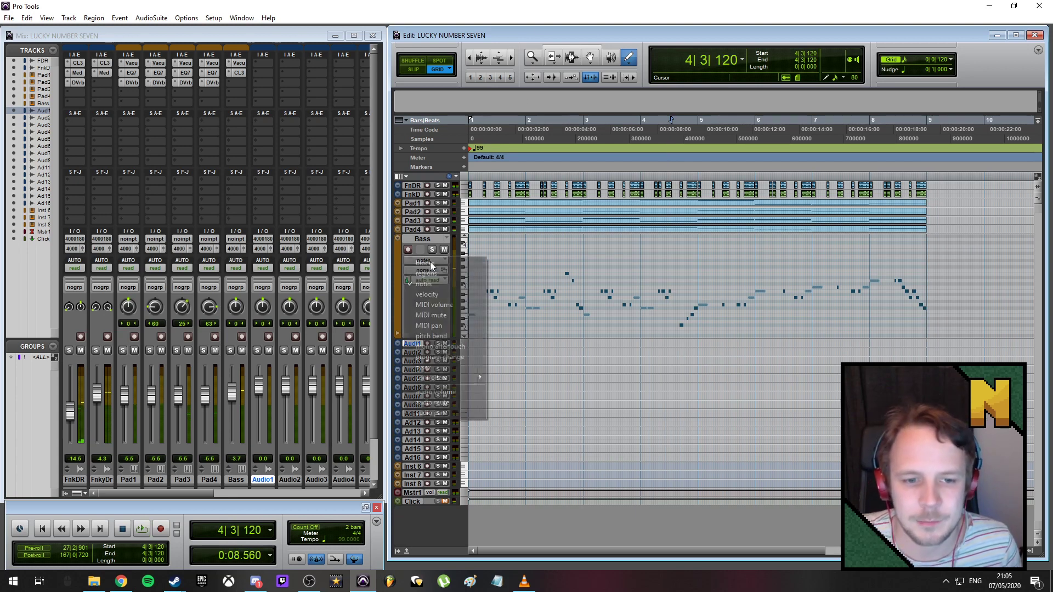
{"action": "left_click", "coordinate": [430, 261]}
{"action": "left_click", "coordinate": [430, 271]}
{"action": "key", "text": "r"}
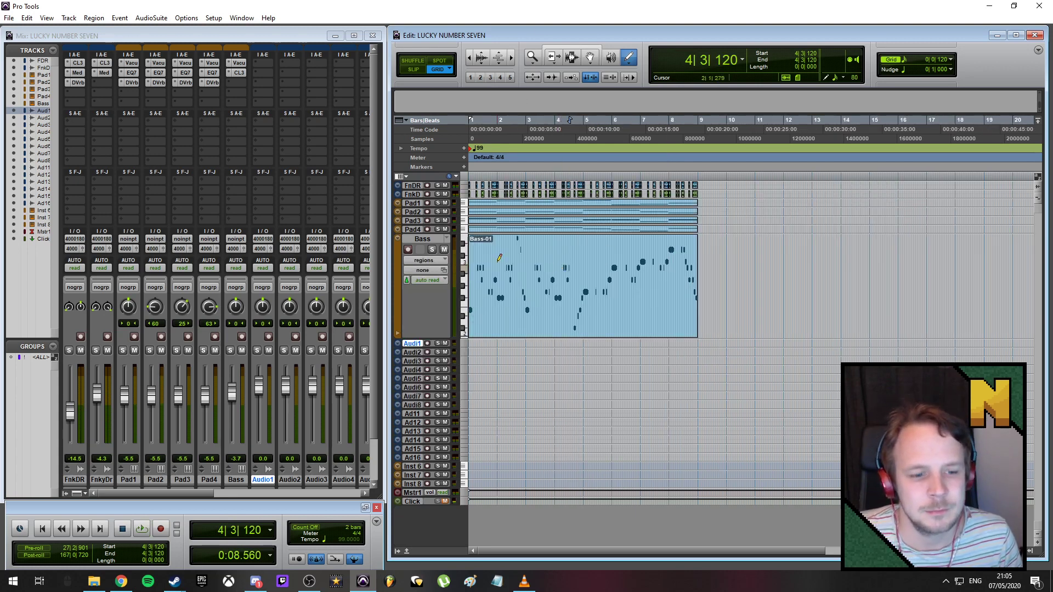
- Select the Bass track and reduce its height to match the other compact tracks
{"action": "left_click", "coordinate": [237, 480]}
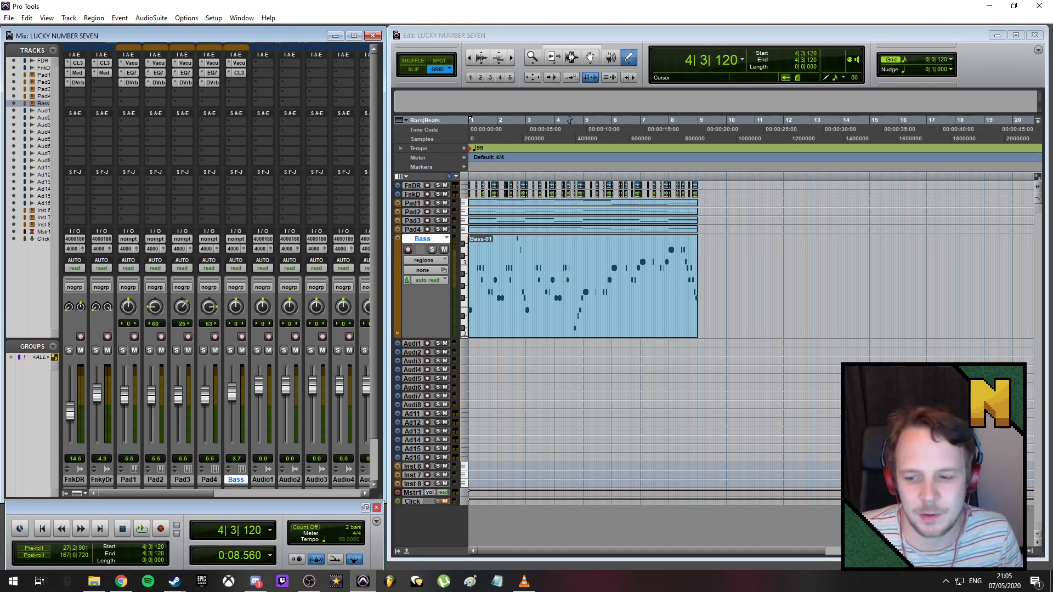
{"action": "left_click", "coordinate": [1040, 535]}
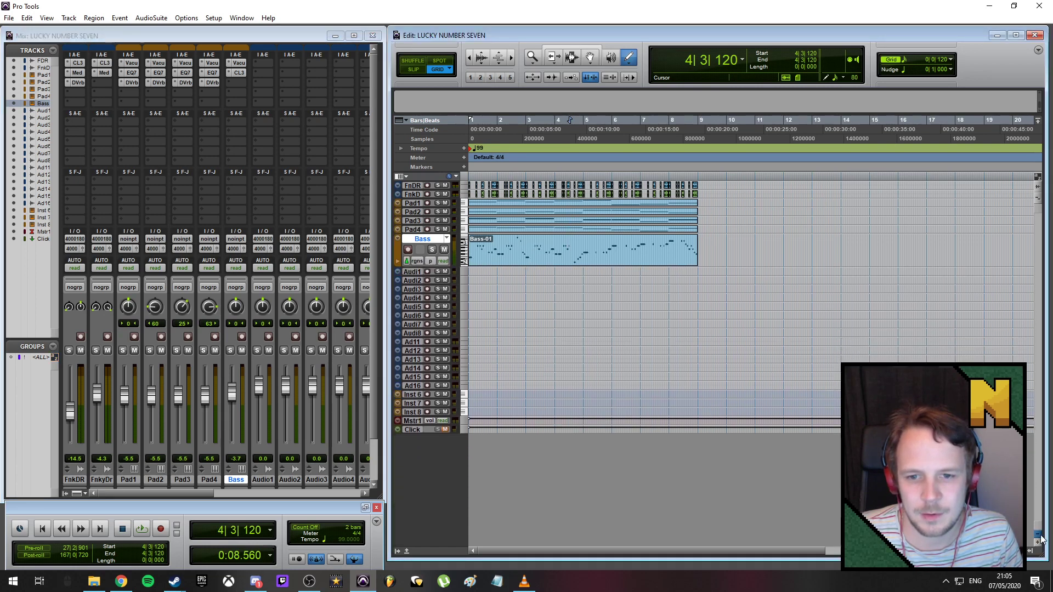
{"action": "key", "text": "ctrl+bracketleft"}
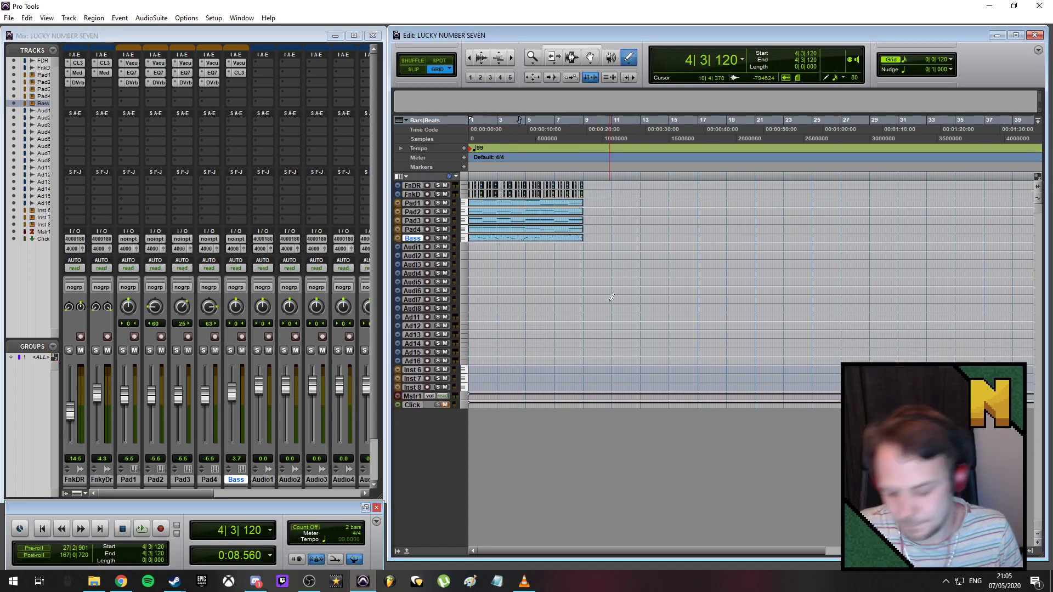
- Play the full eight-bar loop from the session start and stop at its end
{"action": "key", "text": "Return"}
{"action": "key", "text": "space"}
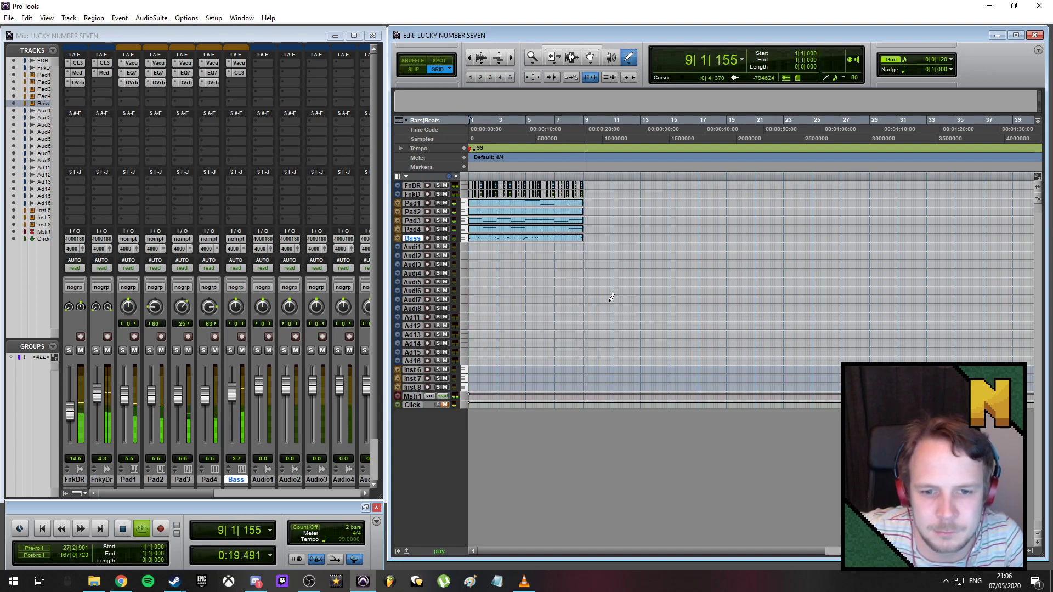
{"action": "key", "text": "t"}
{"action": "key", "text": "t"}
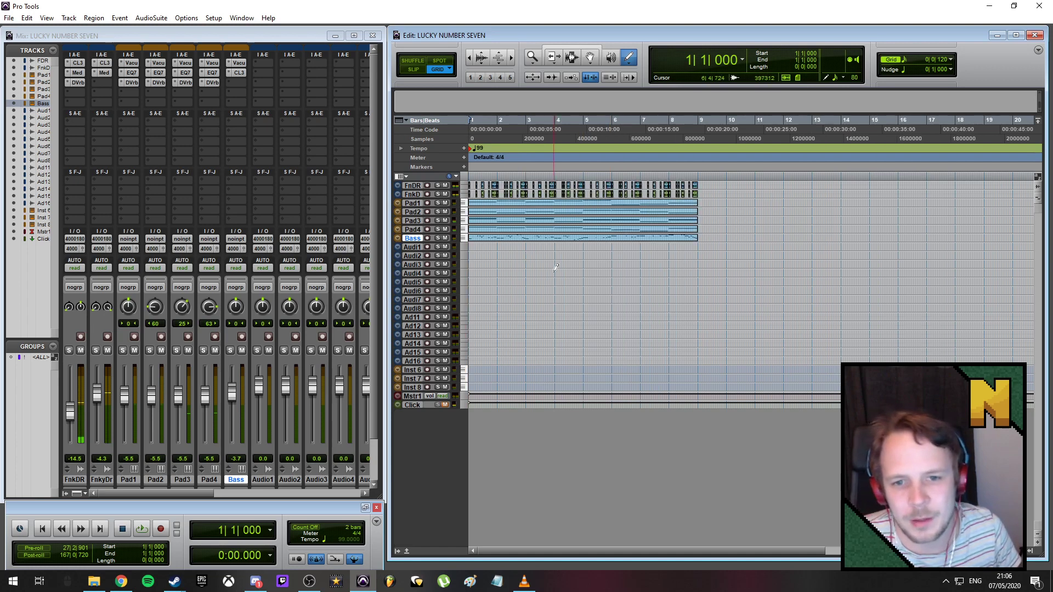
- Enlarge the track heights, then separate bars 5 to 8 of Pad1–Pad4 and Bass and move them to 13|1|000
{"action": "left_click", "coordinate": [1037, 543]}
{"action": "left_click", "coordinate": [1037, 543]}
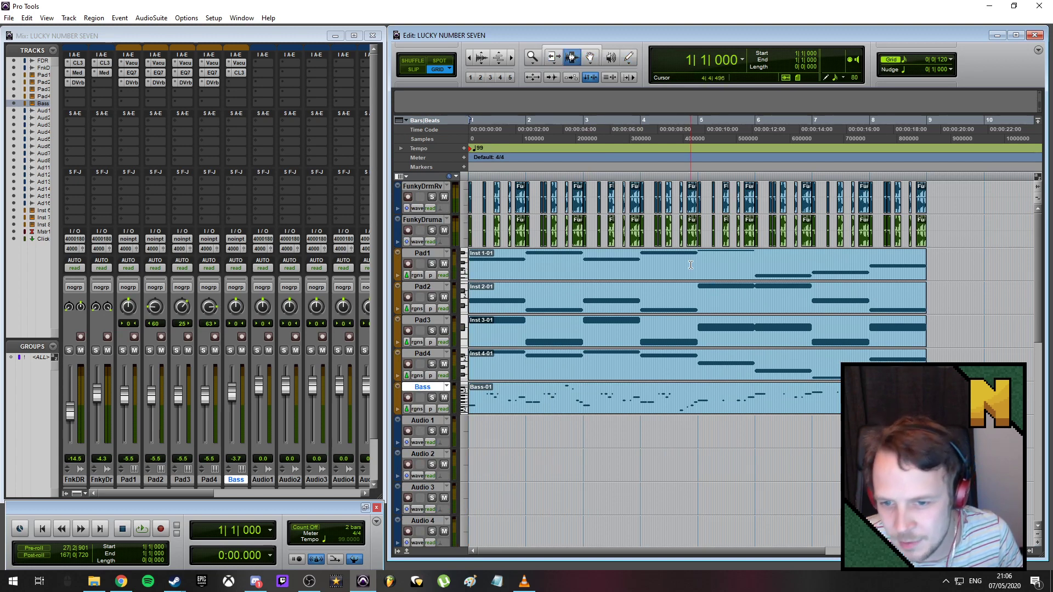
{"action": "left_click_drag", "start_coordinate": [710, 277], "coordinate": [926, 398]}
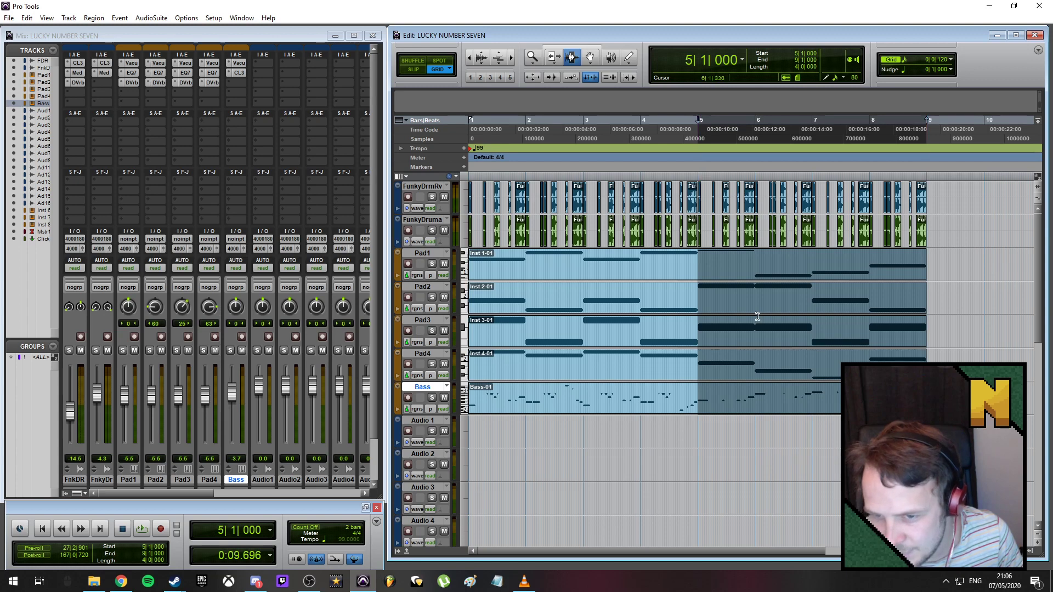
{"action": "left_click_drag", "start_coordinate": [591, 57], "coordinate": [610, 83]}
{"action": "key", "text": "r"}
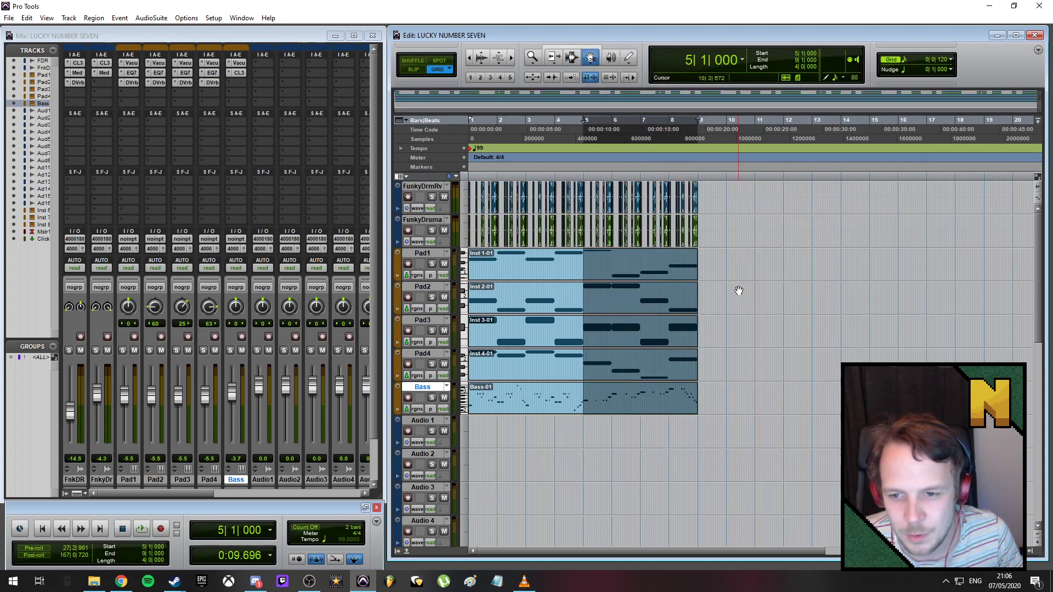
{"action": "left_click_drag", "start_coordinate": [606, 269], "coordinate": [836, 270]}
{"action": "key", "text": "r"}
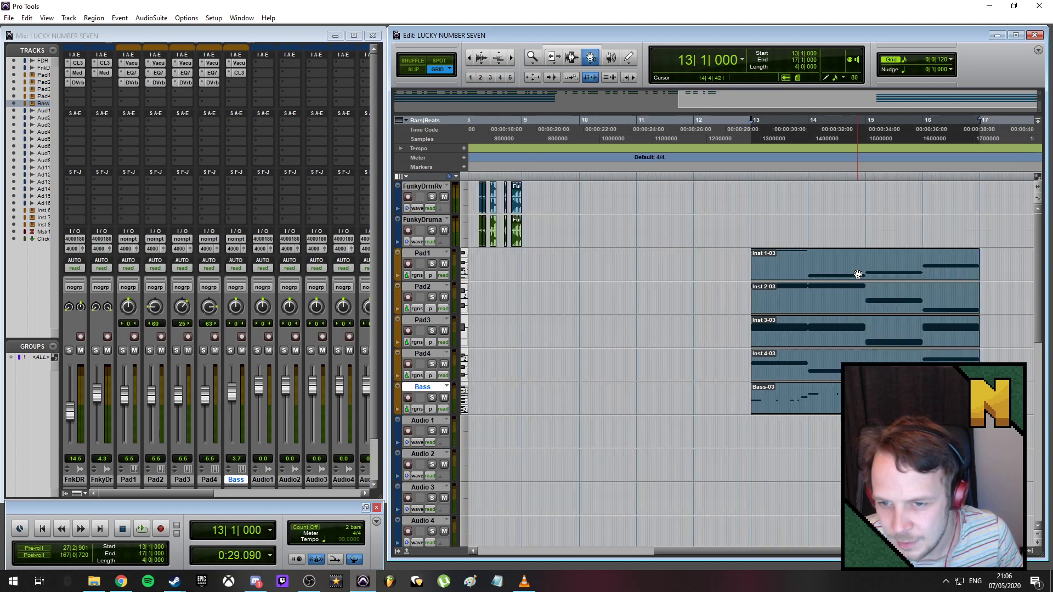
- Select the opening four-bar regions on Pad1–Pad4 and Bass and copy them into the gap at bar 5
{"action": "left_click", "coordinate": [502, 264]}
{"action": "left_click", "coordinate": [500, 388], "text": "shift"}
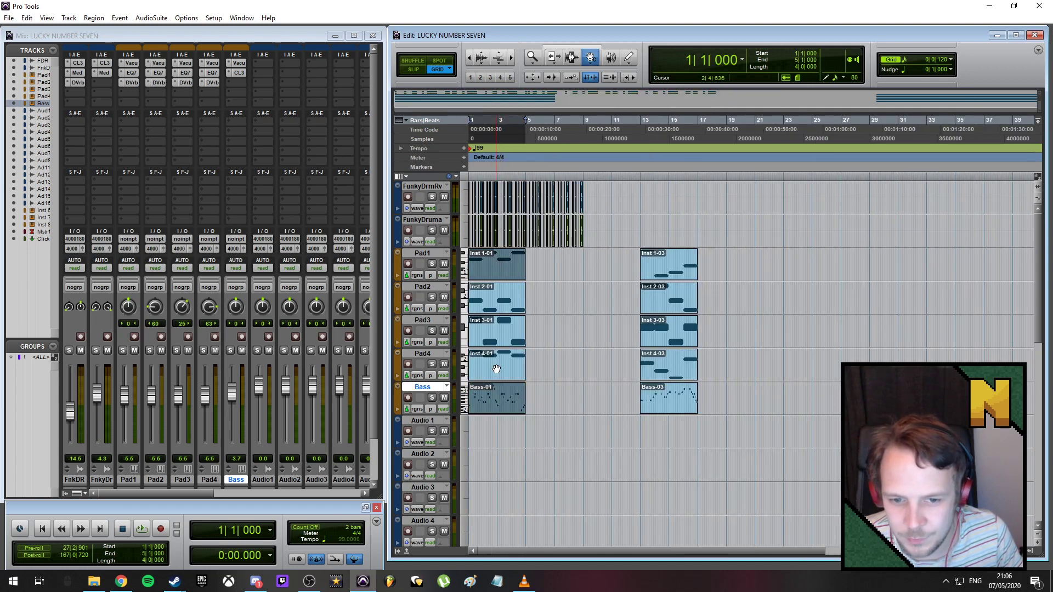
{"action": "left_click", "coordinate": [496, 369], "text": "shift"}
{"action": "left_click", "coordinate": [495, 338], "text": "shift"}
{"action": "left_click", "coordinate": [495, 297], "text": "shift"}
{"action": "key", "text": "ctrl+d"}
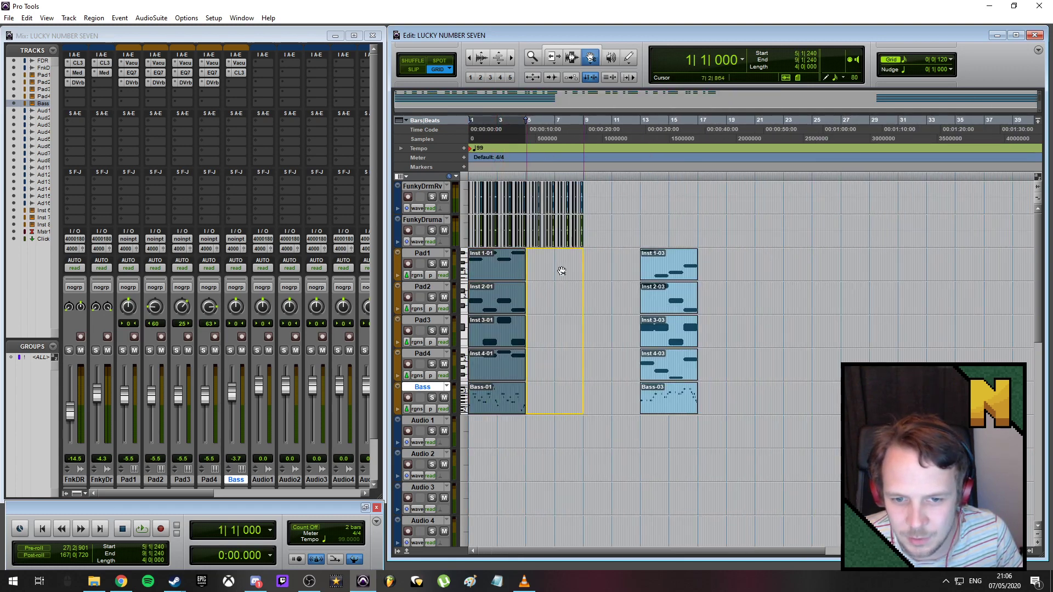
- Align the copied pad and bass regions so they start exactly at 5|1|000
{"action": "key", "text": "t"}
{"action": "key", "text": "t"}
{"action": "key", "text": "t"}
{"action": "left_click_drag", "start_coordinate": [759, 267], "coordinate": [753, 266]}
{"action": "key", "text": "r"}
{"action": "key", "text": "r"}
- Try copying the bar 5 pad and bass regions to 9|1|000, check the join at bar 13, and undo the copy
{"action": "left_click_drag", "start_coordinate": [646, 267], "coordinate": [751, 265]}
{"action": "key", "text": "t"}
{"action": "key", "text": "t"}
{"action": "key", "text": "t"}
{"action": "key", "text": "r"}
{"action": "key", "text": "r"}
{"action": "key", "text": "r"}
{"action": "key", "text": "t"}
{"action": "key", "text": "t"}
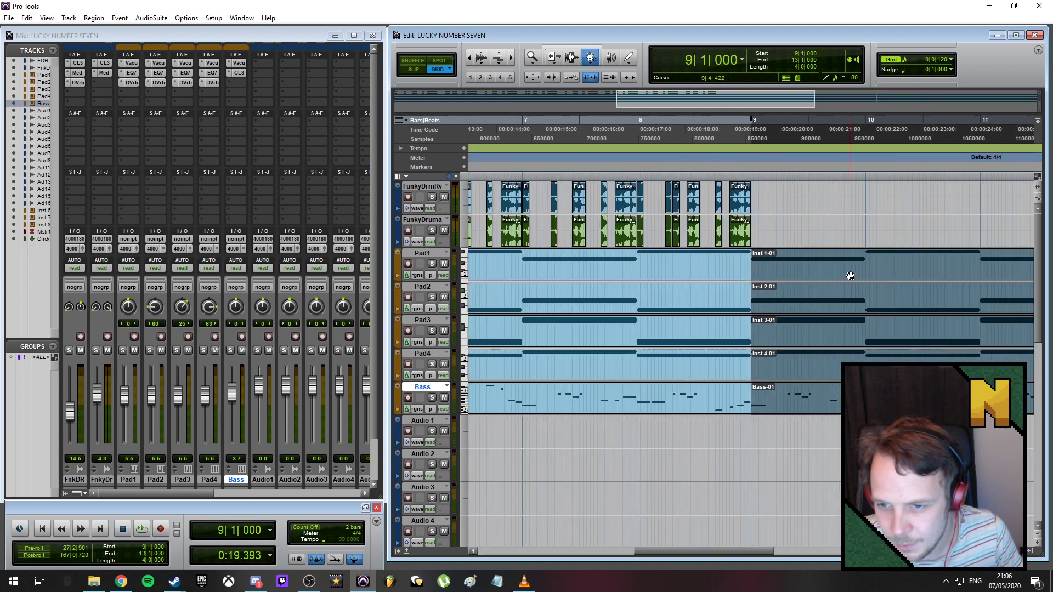
{"action": "left_click_drag", "start_coordinate": [728, 551], "coordinate": [842, 551]}
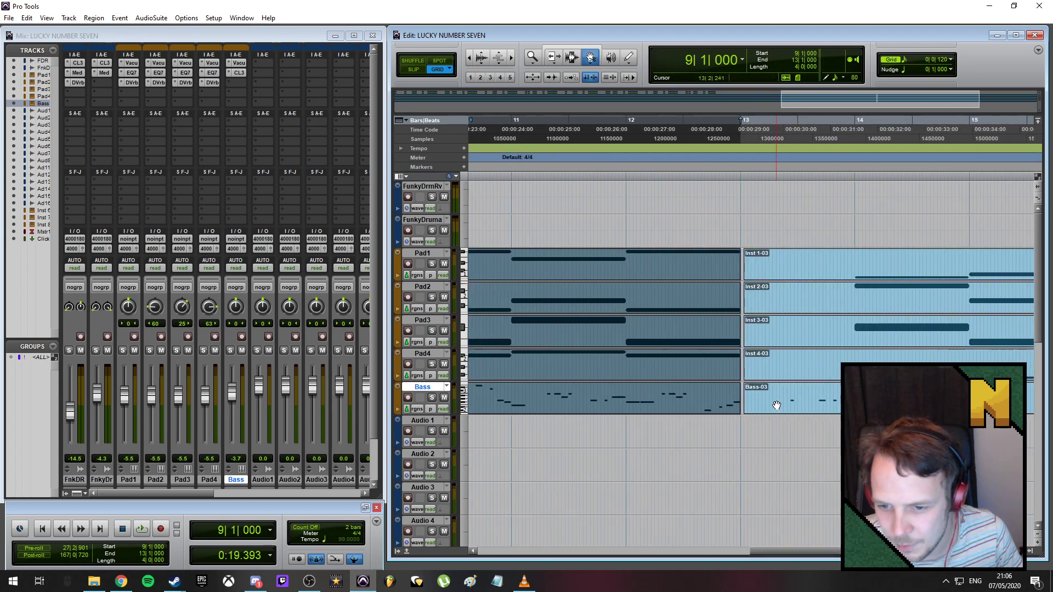
{"action": "left_click", "coordinate": [778, 404]}
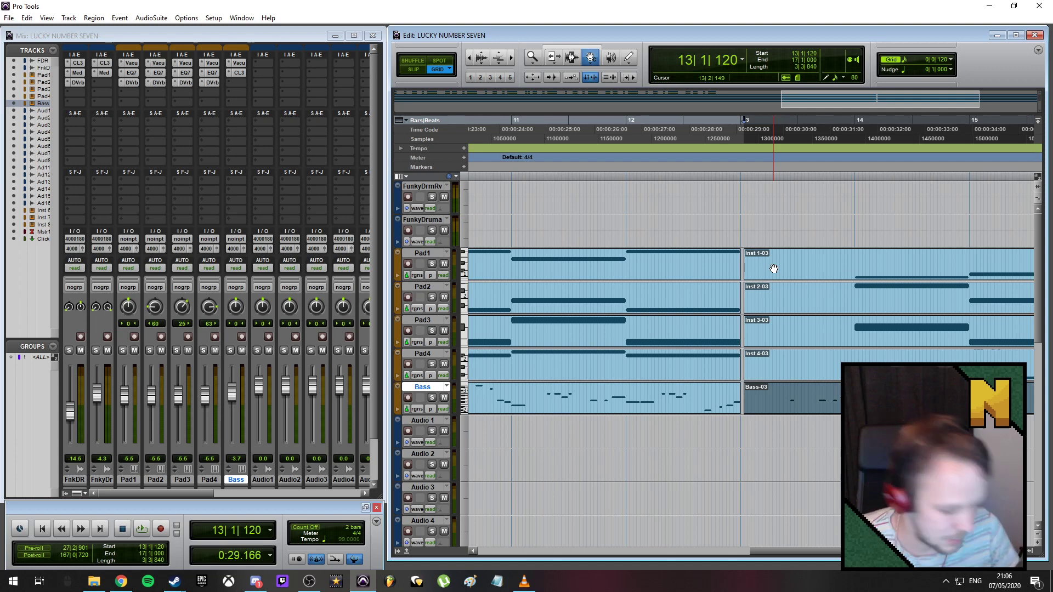
{"action": "key", "text": "ctrl+z"}
{"action": "key", "text": "ctrl+z"}
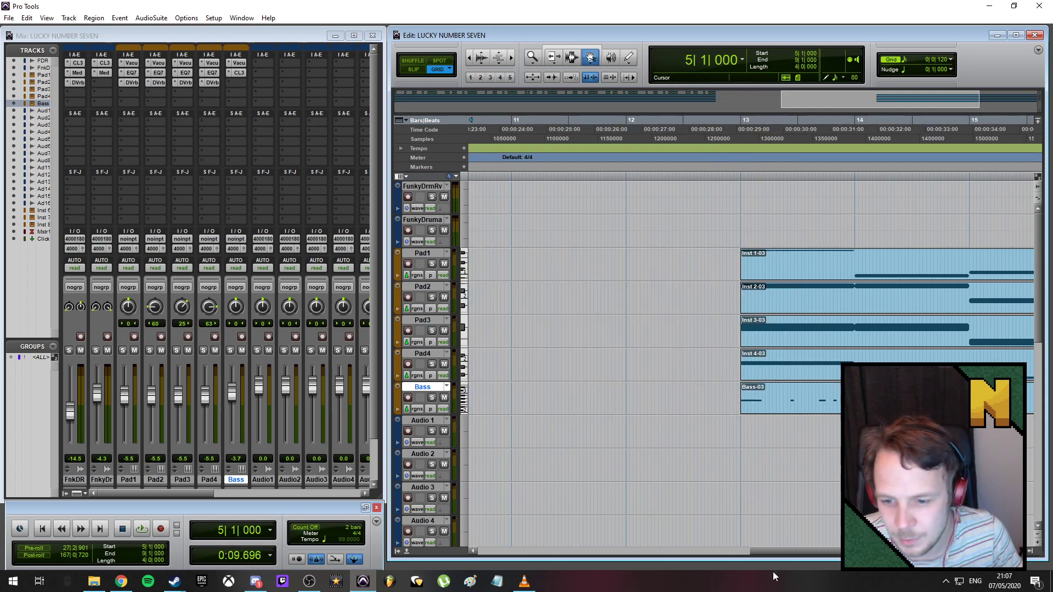
- Copy the four-bar pad and bass regions from bar 5 to 9|1|000 and check their joins
{"action": "left_click_drag", "start_coordinate": [782, 551], "coordinate": [643, 559]}
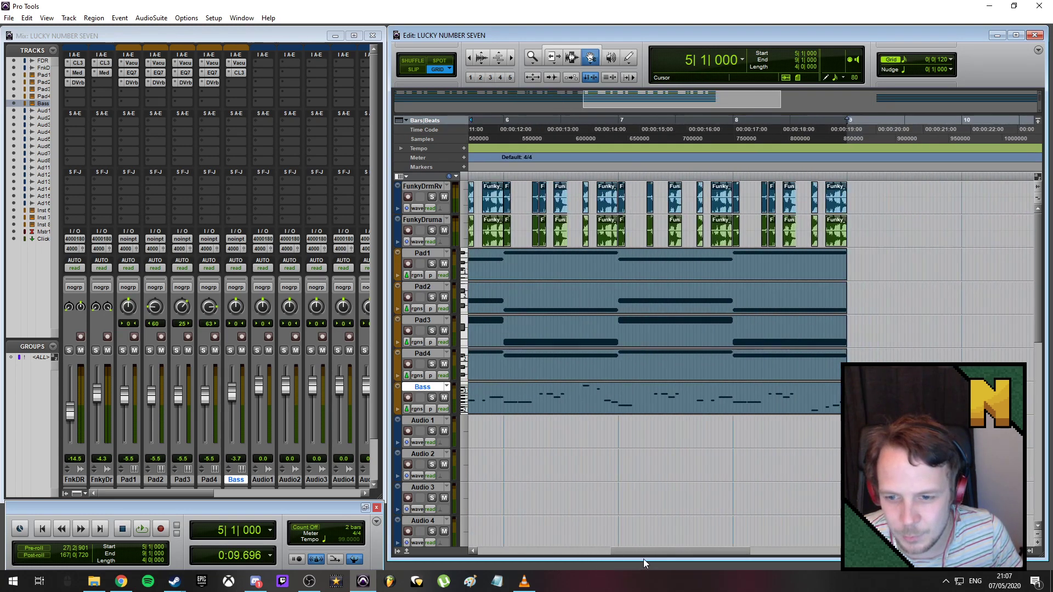
{"action": "left_click_drag", "start_coordinate": [528, 401], "coordinate": [986, 399]}
{"action": "scroll", "coordinate": [977, 399], "scroll_direction": "down", "scroll_amount": 2}
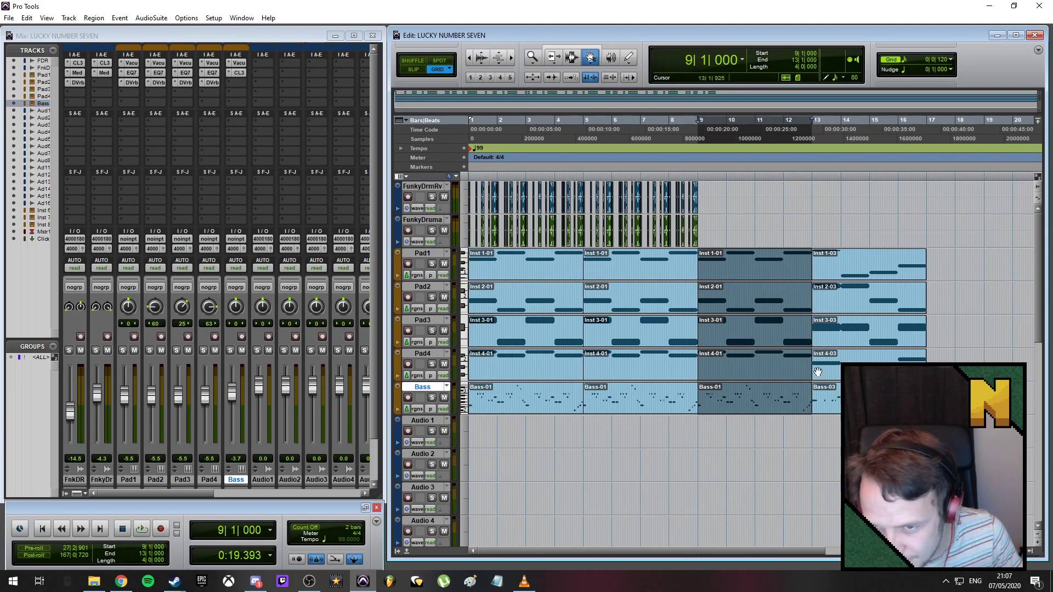
{"action": "scroll", "coordinate": [698, 505], "scroll_direction": "down", "scroll_amount": 1}
{"action": "scroll", "coordinate": [576, 225], "scroll_direction": "up", "scroll_amount": 3}
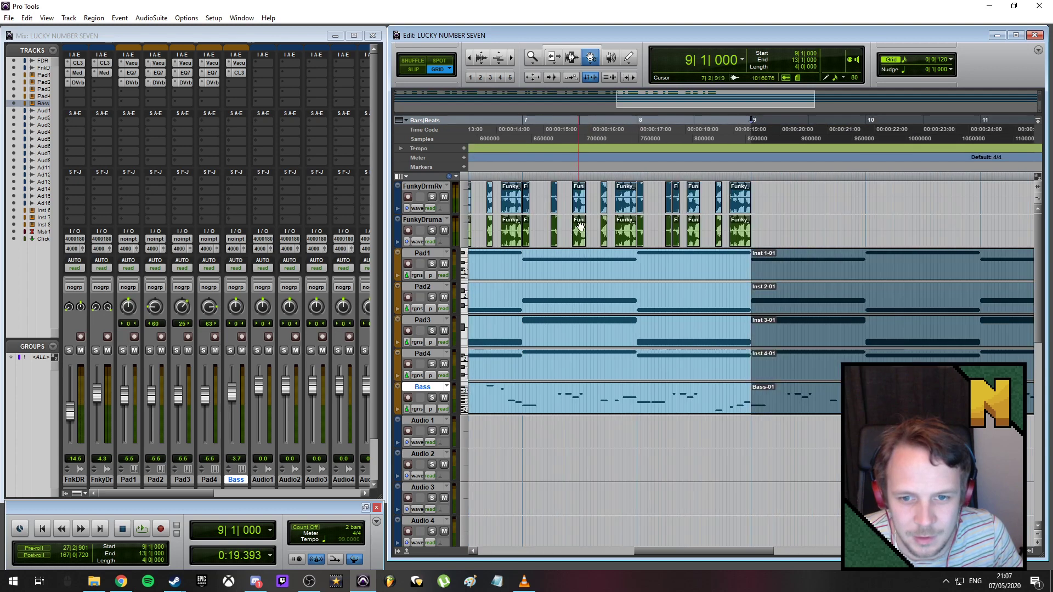
- Select all drum regions of bars 1–8 on both Funky Drummer tracks and copy them to 9|1|000
{"action": "left_click", "coordinate": [733, 236]}
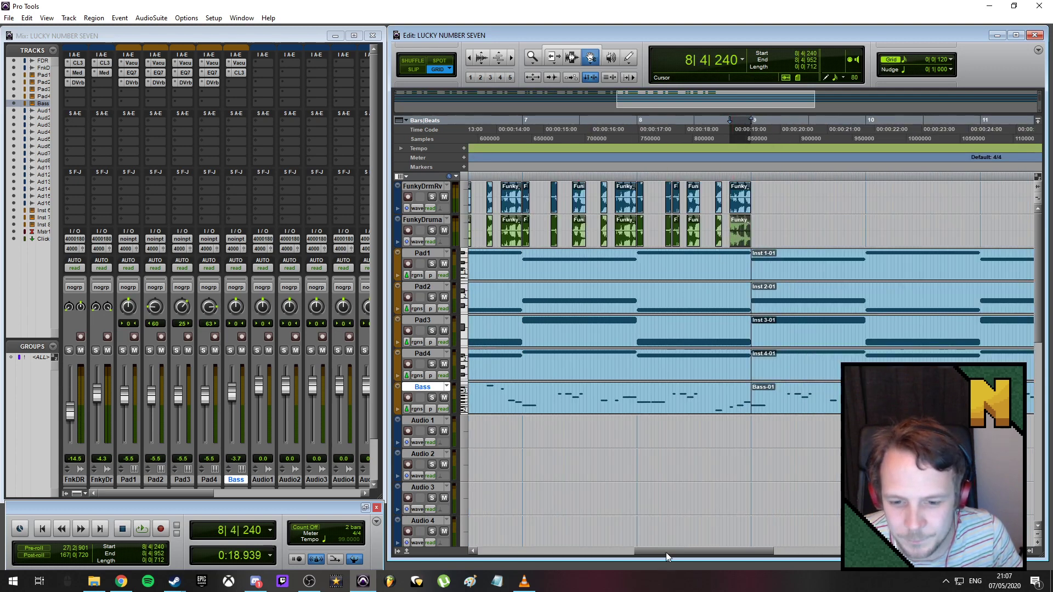
{"action": "left_click_drag", "start_coordinate": [666, 552], "coordinate": [453, 551]}
{"action": "left_click", "coordinate": [471, 229], "text": "shift"}
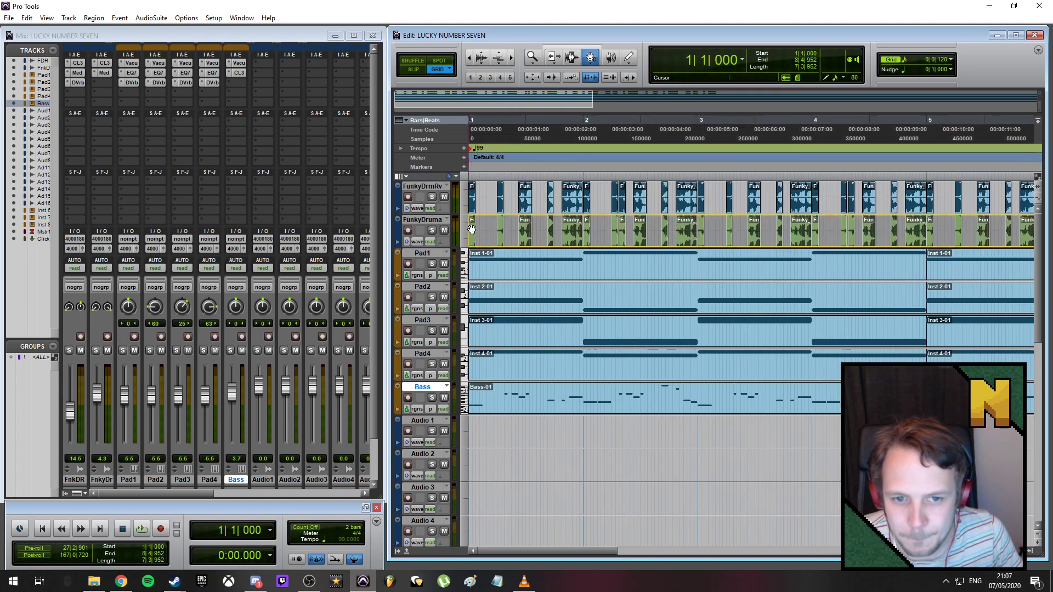
{"action": "left_click", "coordinate": [473, 204], "text": "shift"}
{"action": "left_click_drag", "start_coordinate": [473, 204], "coordinate": [771, 166]}
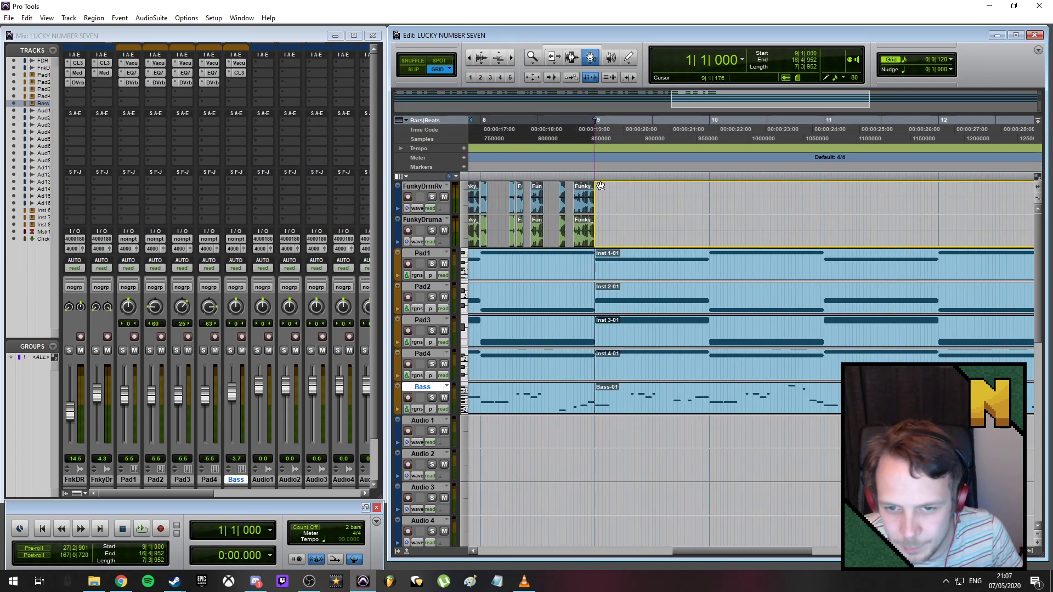
{"action": "left_click_drag", "start_coordinate": [601, 187], "coordinate": [601, 188]}
{"action": "key", "text": "r"}
{"action": "key", "text": "r"}
{"action": "key", "text": "r"}
{"action": "left_click", "coordinate": [727, 435]}
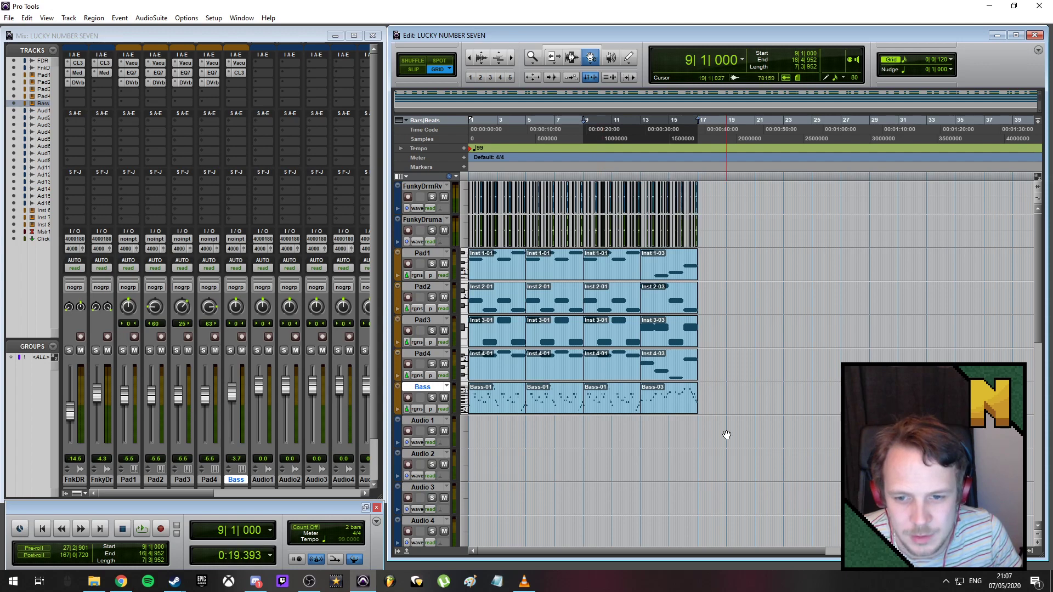
- Play the full sixteen-bar arrangement from the start to review how all the parts work together
{"action": "key", "text": "Return"}
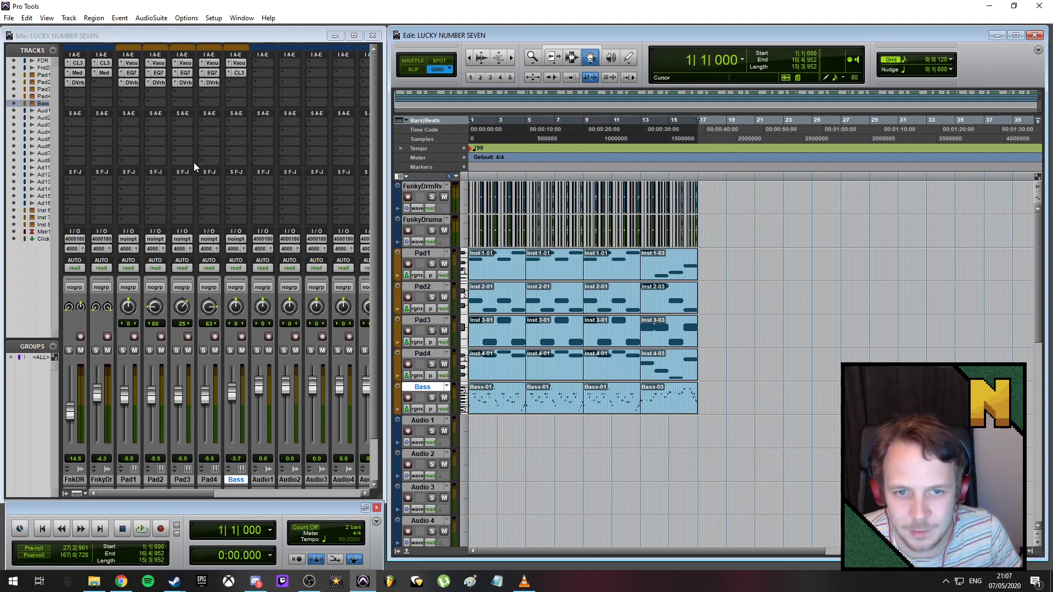
{"action": "key", "text": "space"}
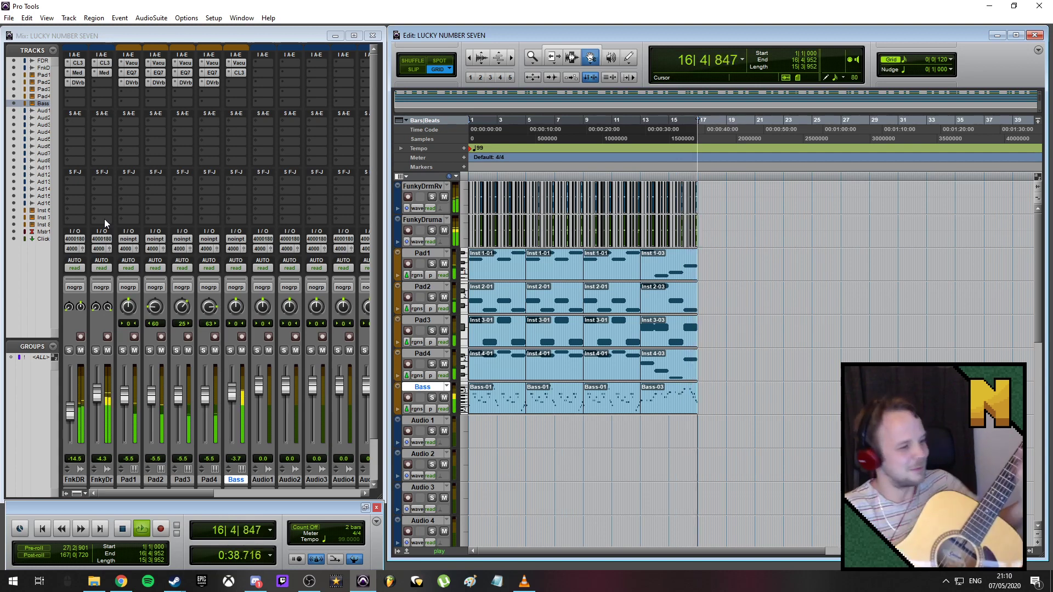
{"action": "key", "text": "space"}
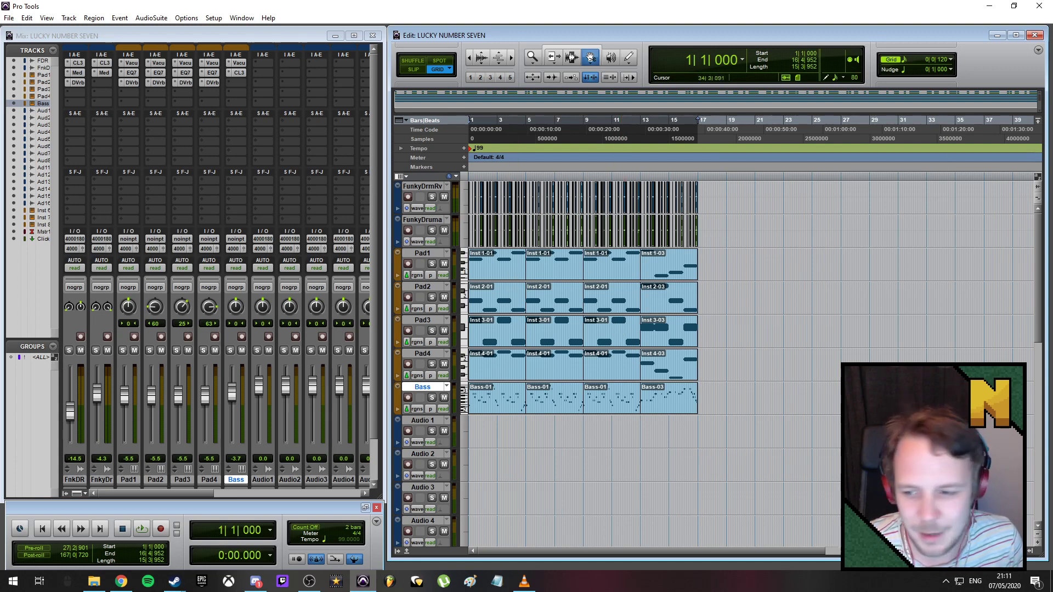
- Increase the height of all tracks and play the arrangement from bar 1
{"action": "left_click", "coordinate": [1040, 544]}
{"action": "left_click", "coordinate": [1040, 544]}
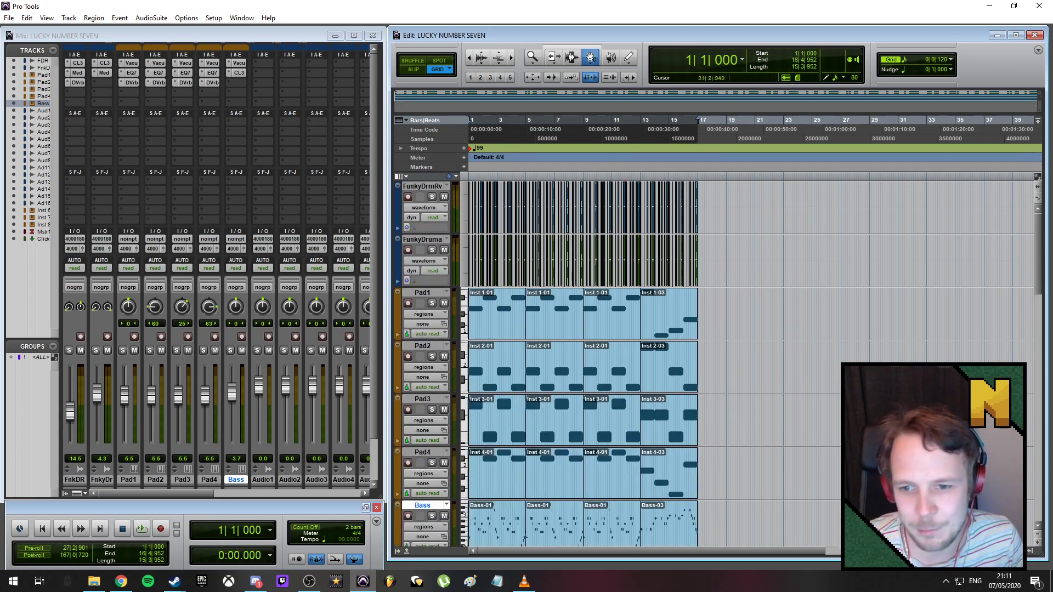
{"action": "scroll", "coordinate": [685, 359], "scroll_direction": "up", "scroll_amount": 2}
{"action": "scroll", "coordinate": [636, 303], "scroll_direction": "down", "scroll_amount": 1}
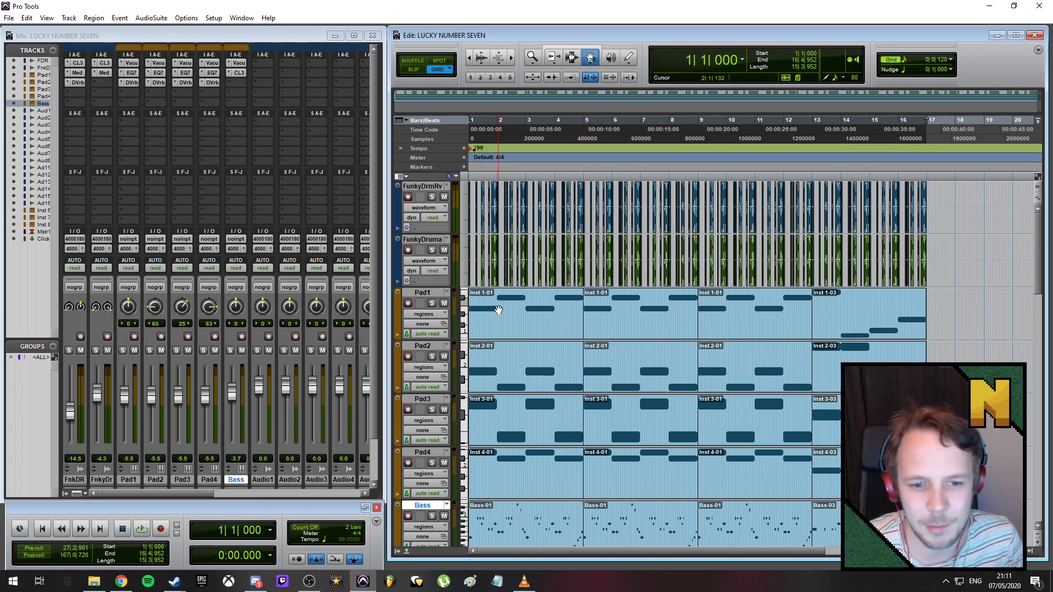
{"action": "left_click", "coordinate": [527, 132]}
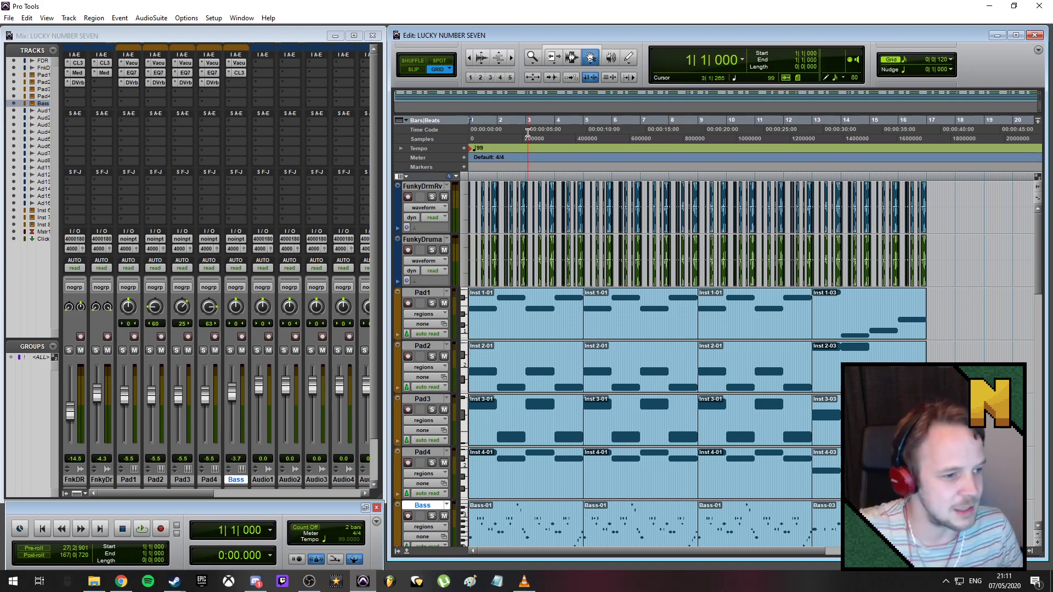
{"action": "key", "text": "space"}
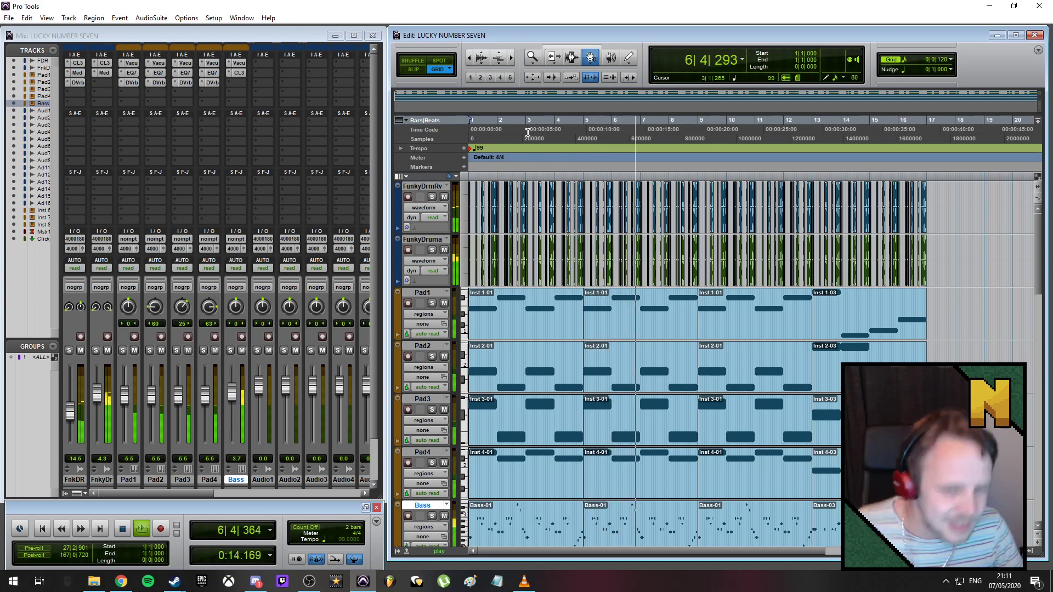
{"action": "key", "text": "space"}
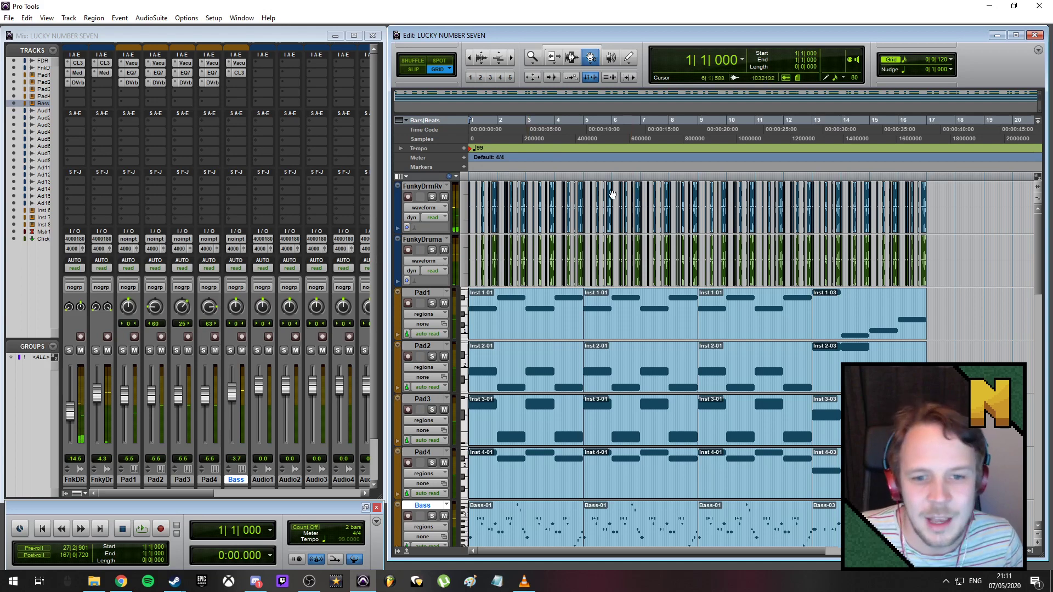
- Examine the individual drum hits in the opening bars and play them from the start
{"action": "key", "text": "ctrl+]"}
{"action": "key", "text": "ctrl+]"}
{"action": "key", "text": "ctrl+]"}
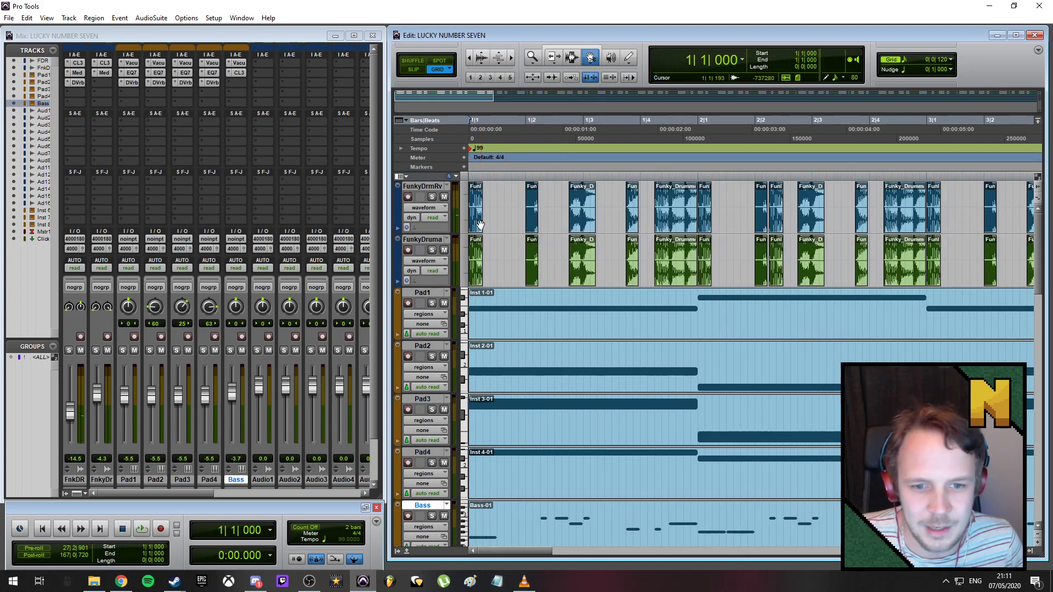
{"action": "key", "text": "space"}
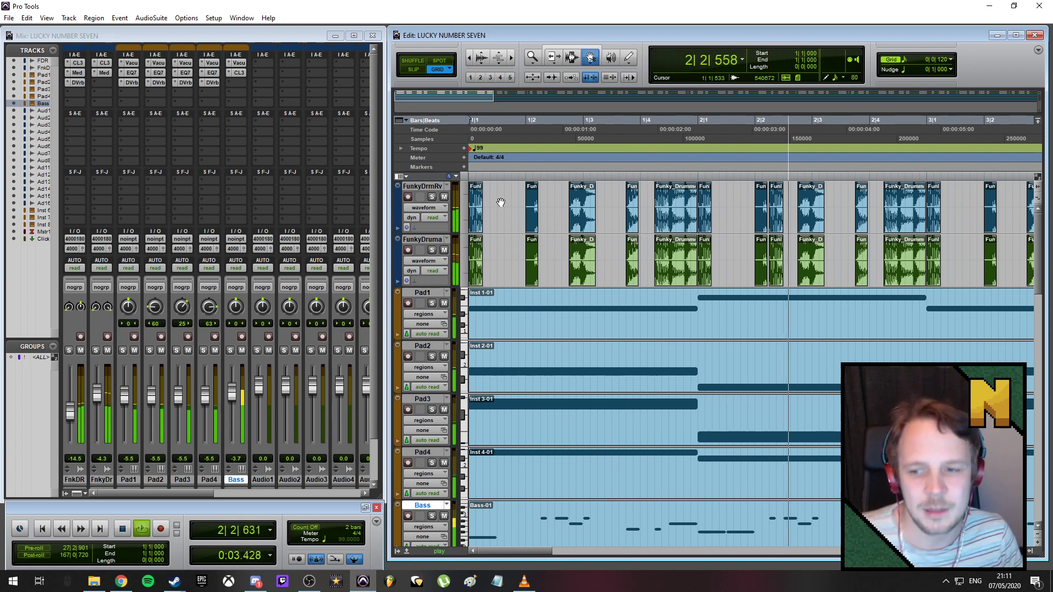
{"action": "key", "text": "space"}
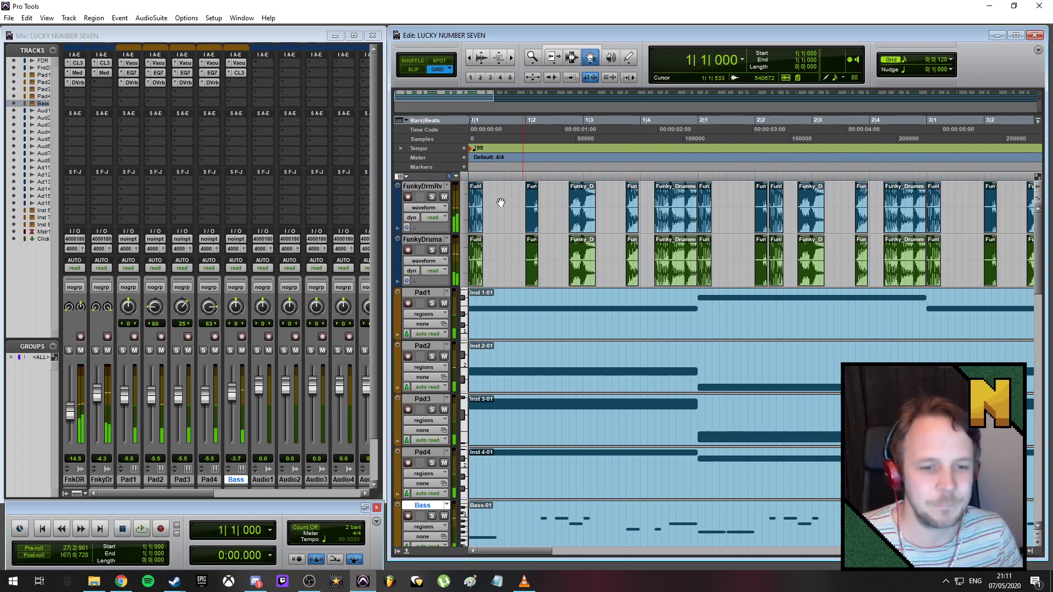
- Reduce all track heights and move the Audio 11 and Audio 12 tracks directly below the two Funky Drummer tracks
{"action": "scroll", "coordinate": [503, 384], "scroll_direction": "down", "scroll_amount": 5}
{"action": "scroll", "coordinate": [505, 393], "scroll_direction": "down", "scroll_amount": 2}
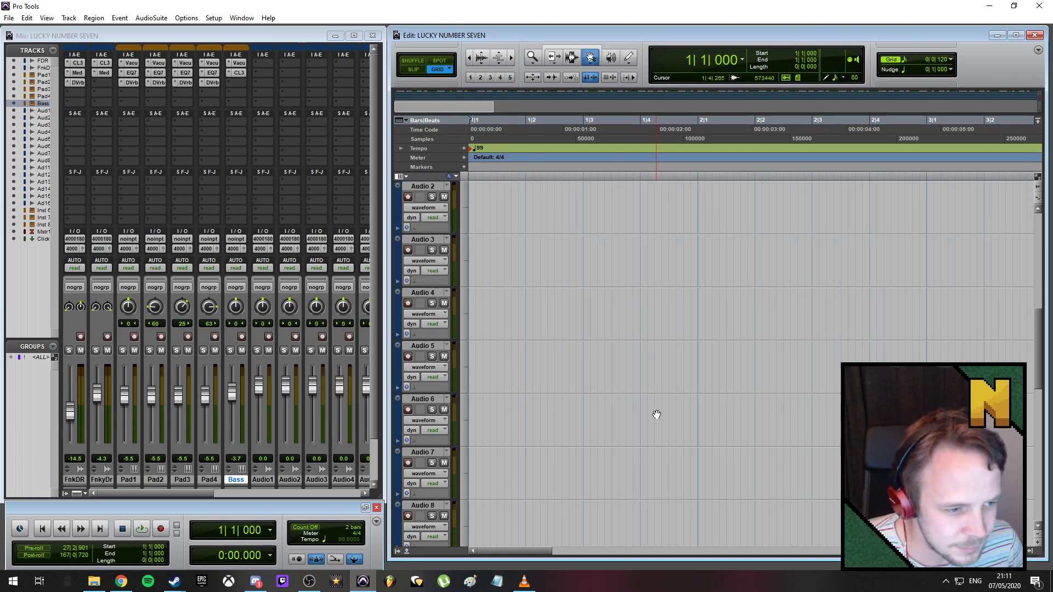
{"action": "left_click", "coordinate": [1038, 535]}
{"action": "left_click", "coordinate": [1038, 534]}
{"action": "left_click", "coordinate": [1038, 534]}
{"action": "left_click", "coordinate": [1037, 534]}
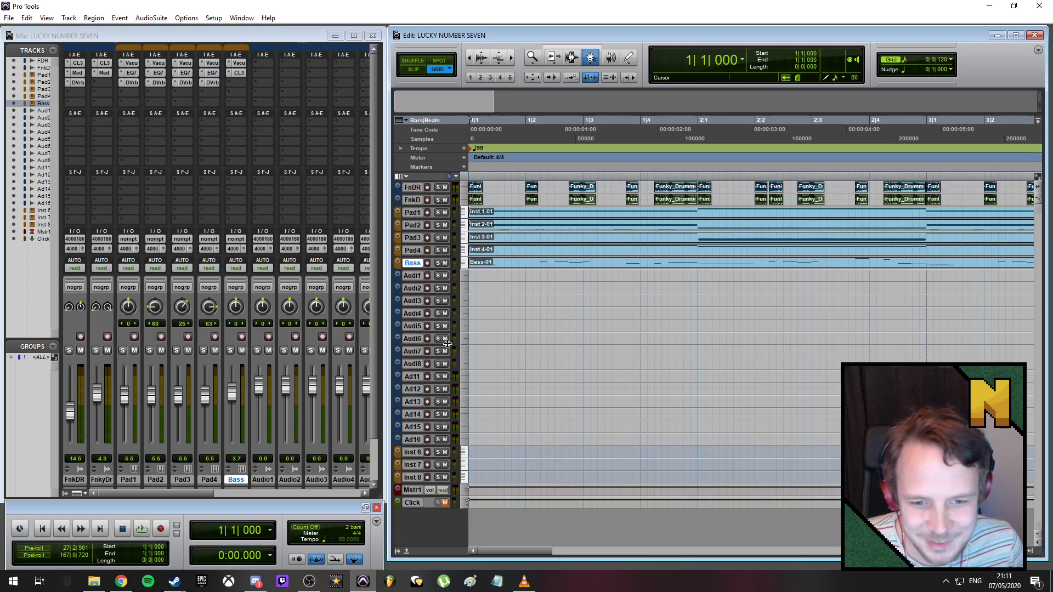
{"action": "left_click", "coordinate": [413, 377]}
{"action": "left_click", "coordinate": [412, 389], "text": "shift"}
{"action": "left_click_drag", "start_coordinate": [412, 387], "coordinate": [391, 212]}
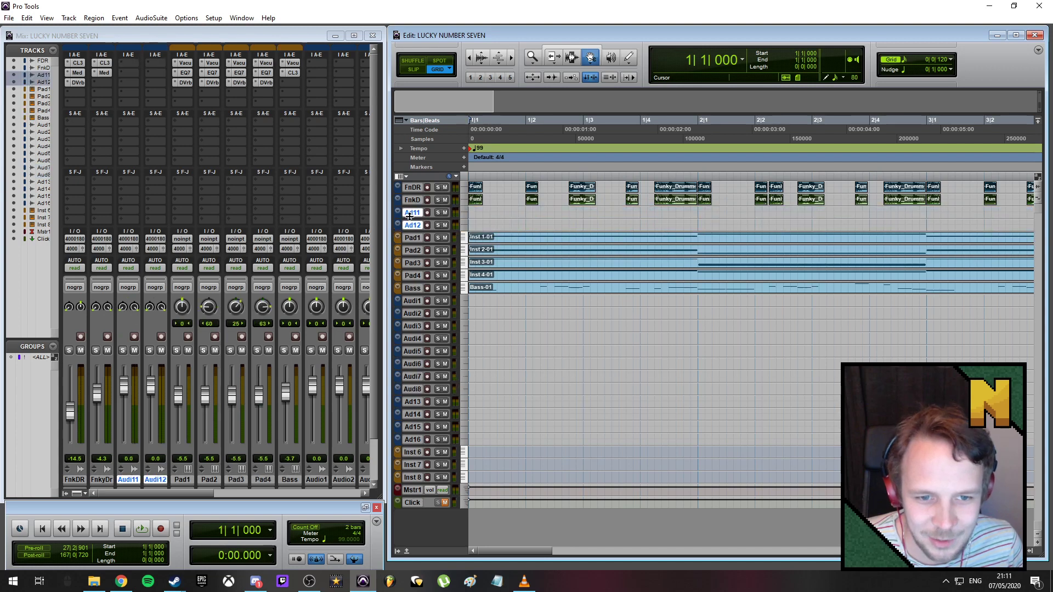
- Rename the Audio 11 track as Kick
{"action": "double_click", "coordinate": [414, 214]}
{"action": "type", "text": "Kick"}
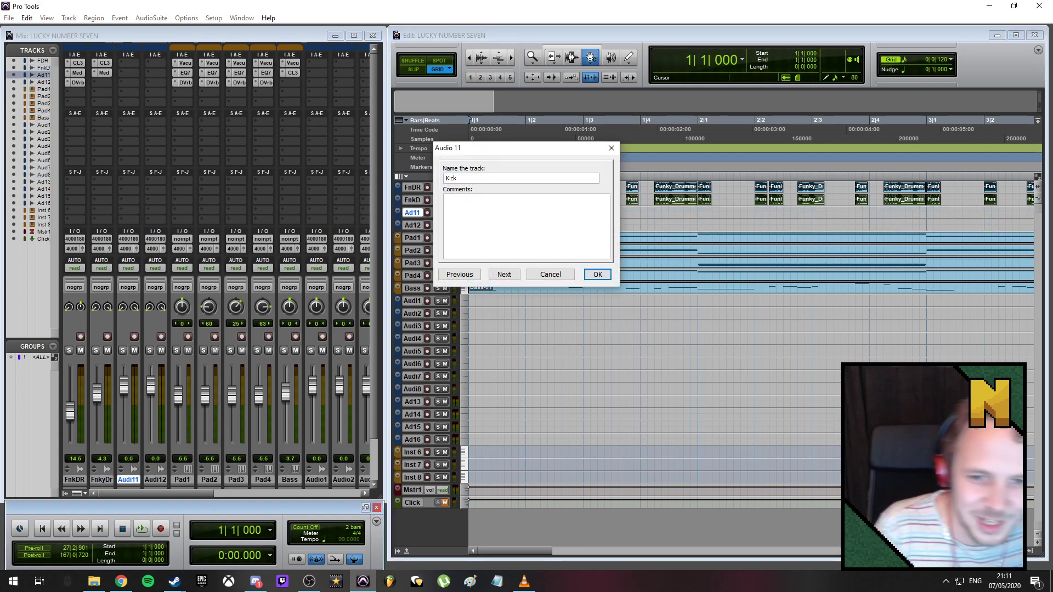
{"action": "key", "text": "Return"}
- Rename the Audio 12 track as Snare
{"action": "double_click", "coordinate": [413, 226]}
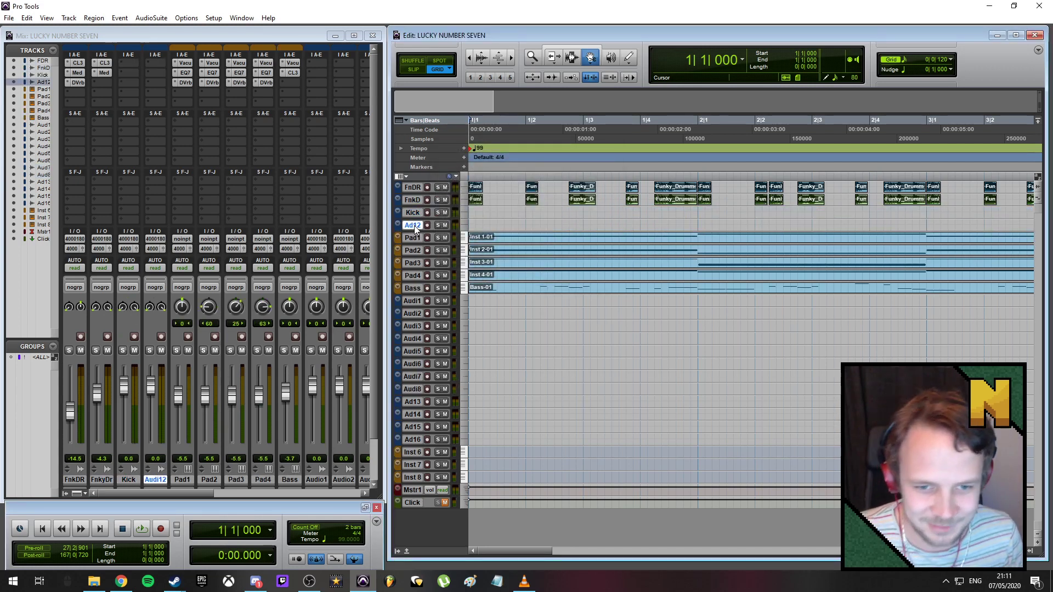
{"action": "type", "text": "Snare"}
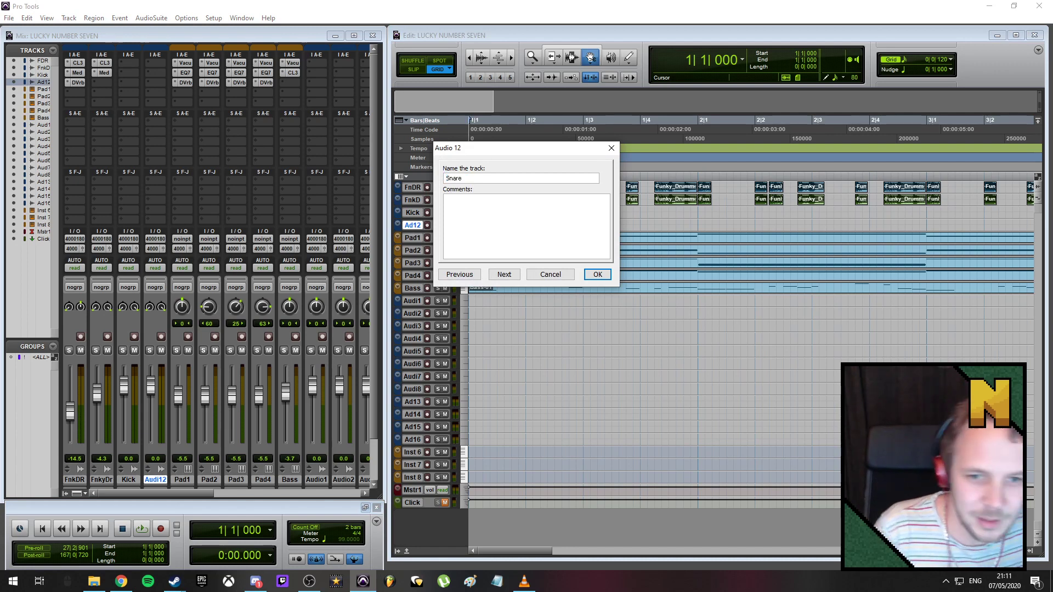
{"action": "key", "text": "Return"}
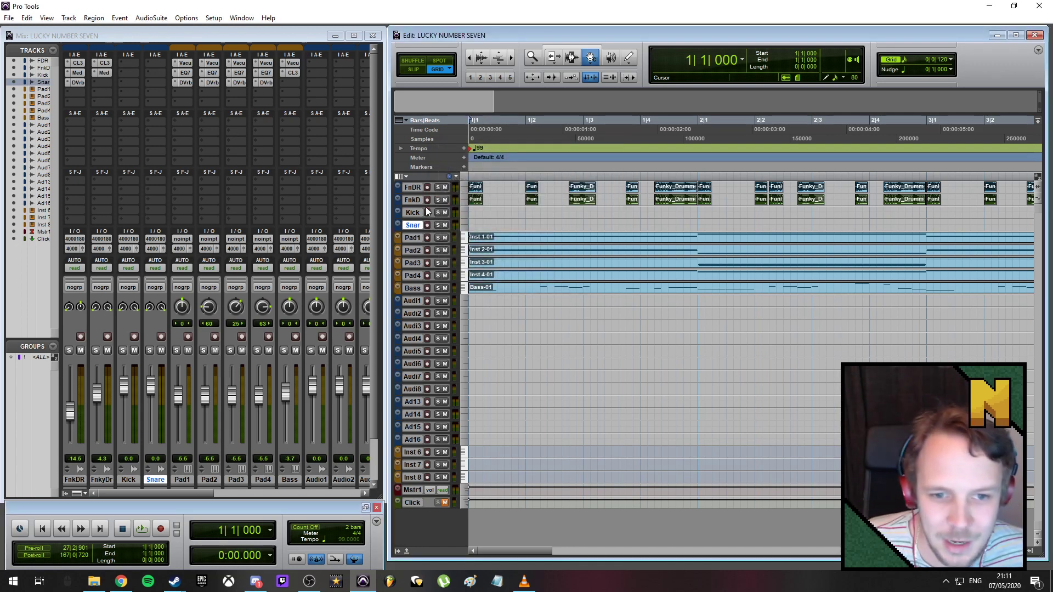
- Change the name of the track below Kick to Clap
{"action": "double_click", "coordinate": [410, 225]}
{"action": "type", "text": "Clap"}
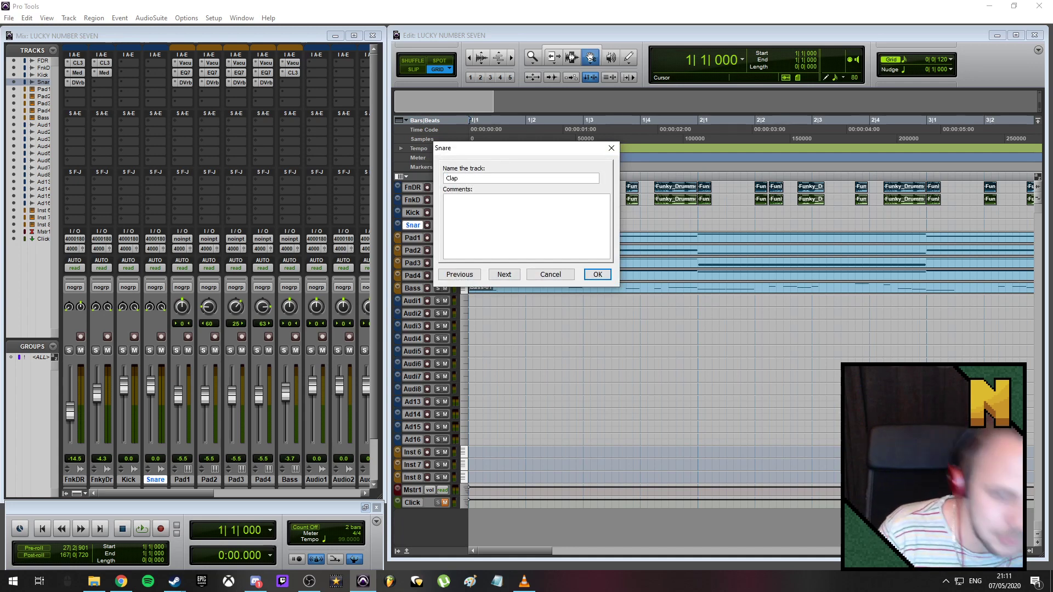
{"action": "key", "text": "Return"}
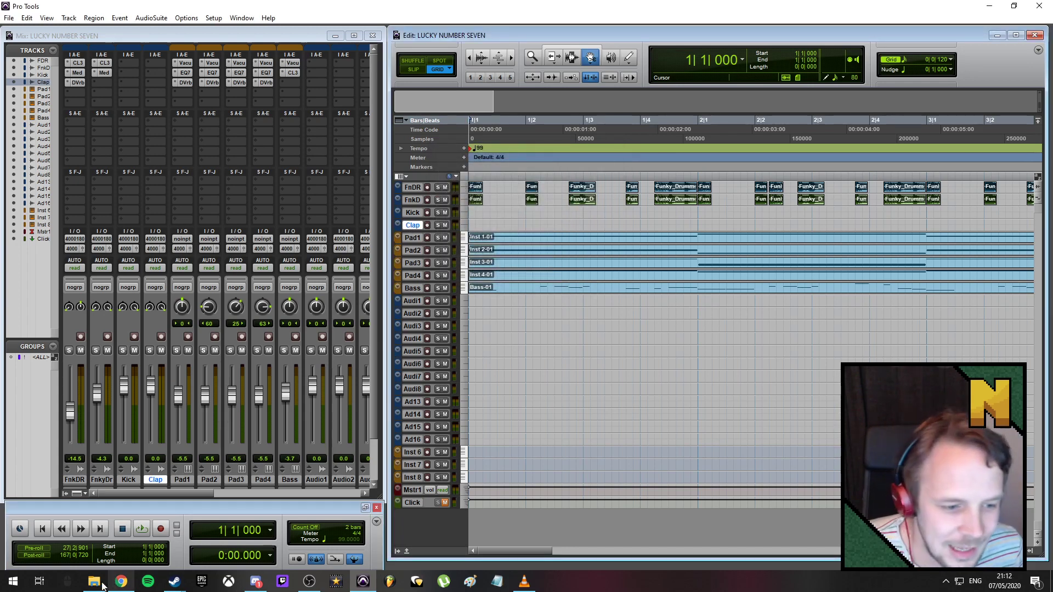
- Move the Audio 13 track directly below Clap and rename it Ride
{"action": "left_click", "coordinate": [92, 583]}
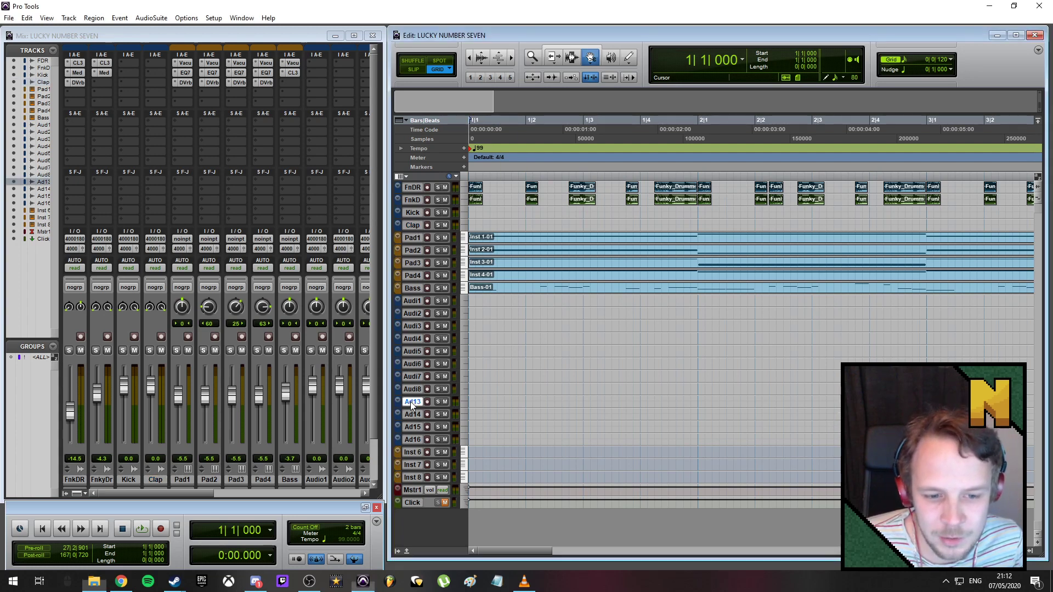
{"action": "left_click_drag", "start_coordinate": [411, 401], "coordinate": [414, 238]}
{"action": "double_click", "coordinate": [414, 238]}
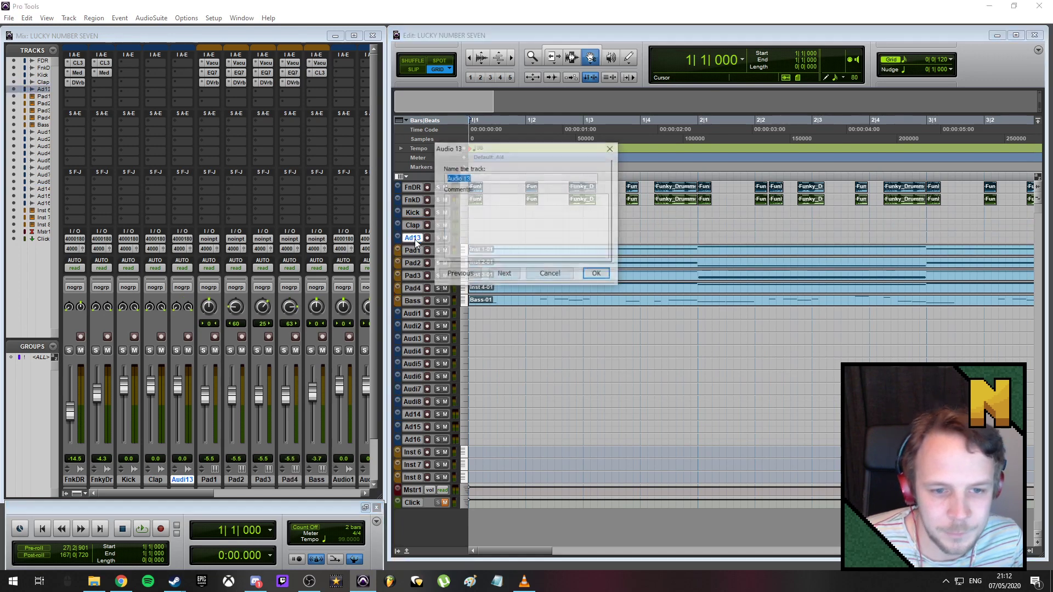
{"action": "type", "text": "Ro"}
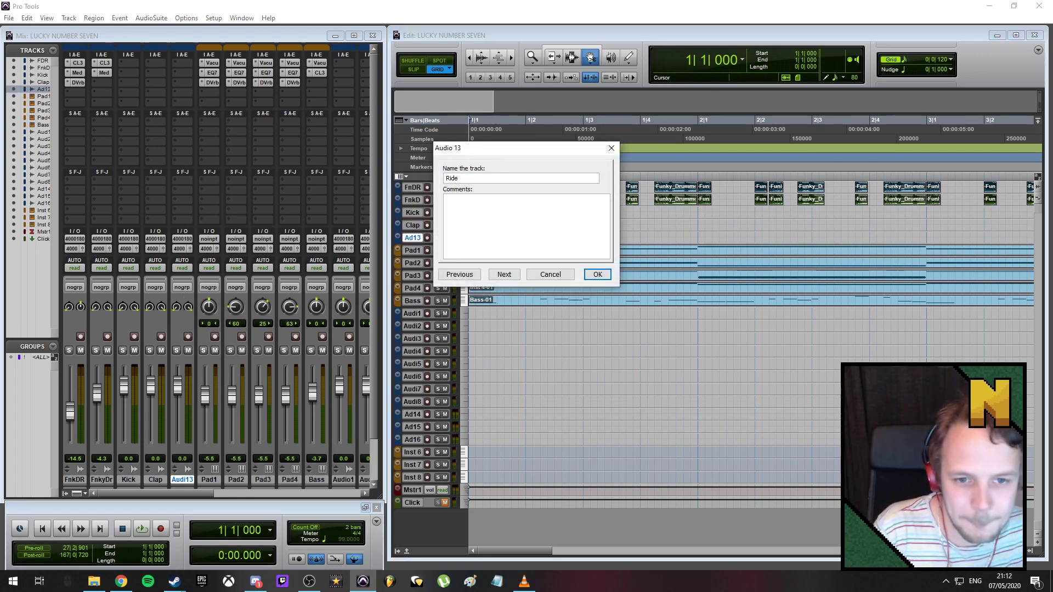
{"action": "key", "text": "Return"}
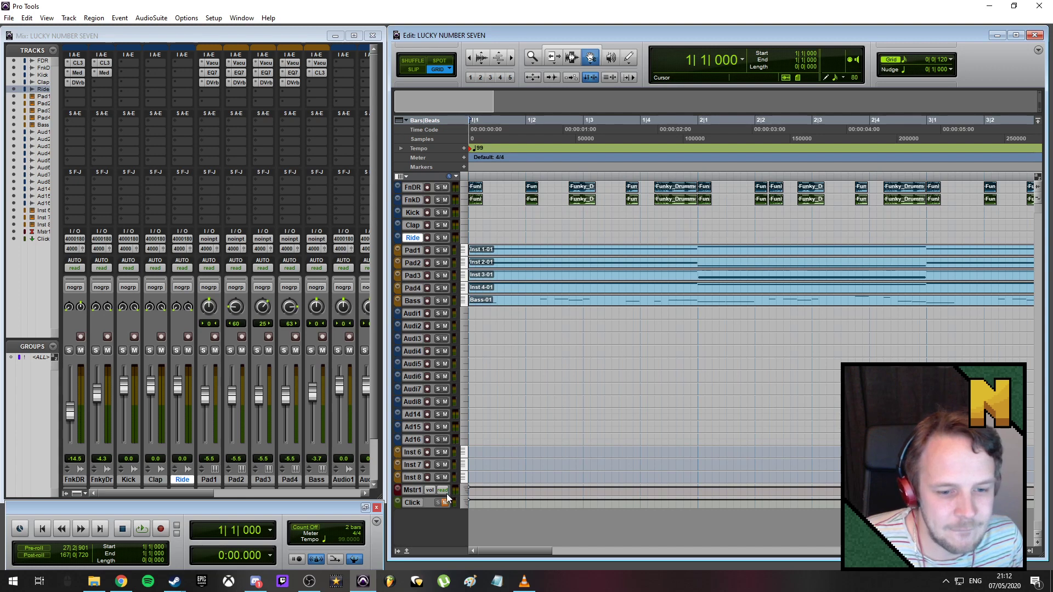
- Move the Audio 14 track directly below Ride and rename it RideLo
{"action": "left_click", "coordinate": [414, 452]}
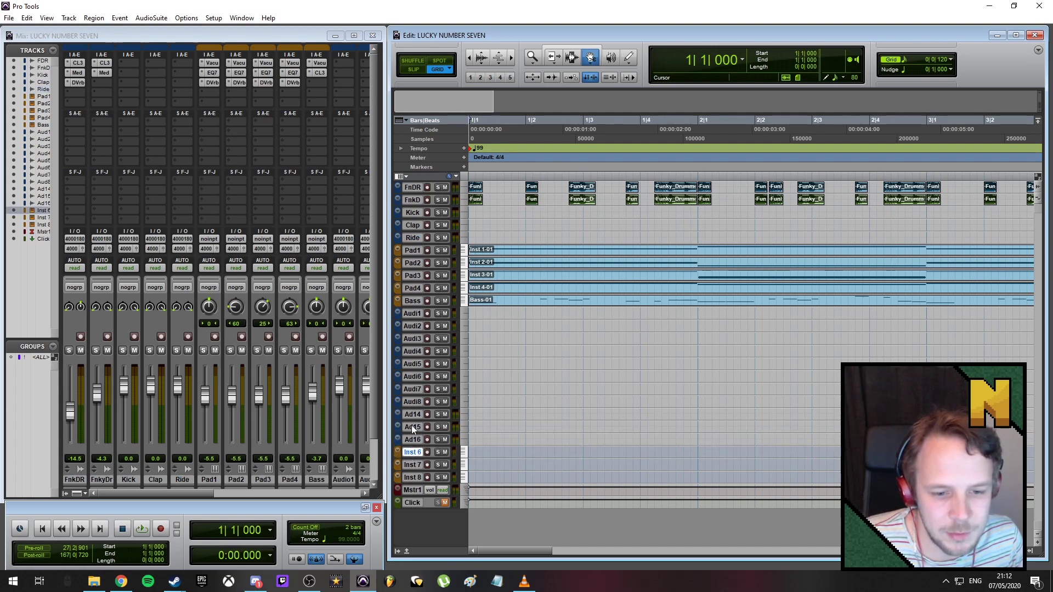
{"action": "left_click_drag", "start_coordinate": [412, 415], "coordinate": [411, 252]}
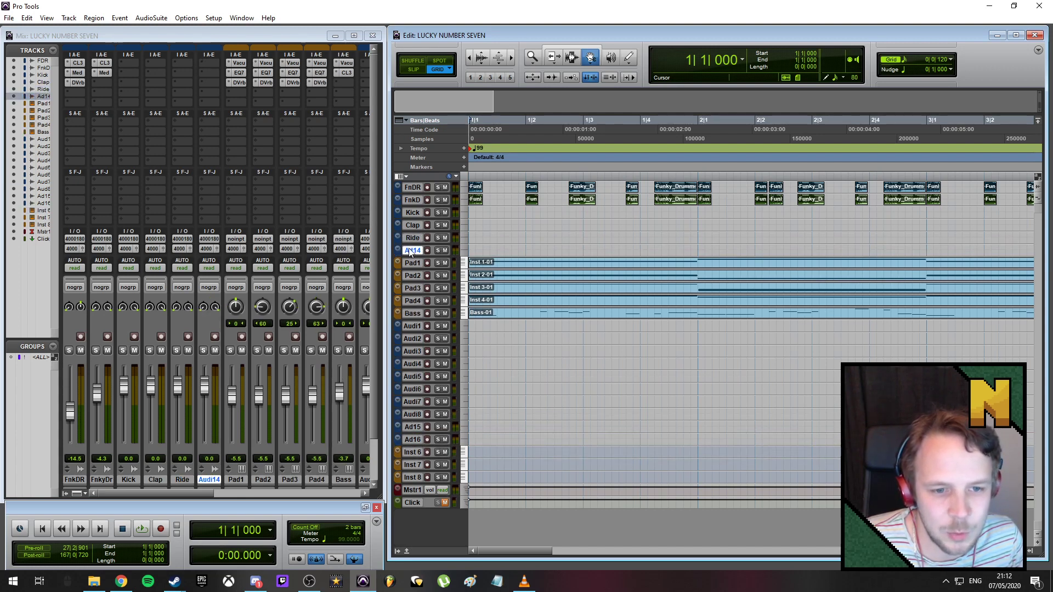
{"action": "double_click", "coordinate": [410, 251]}
{"action": "type", "text": "RideLo"}
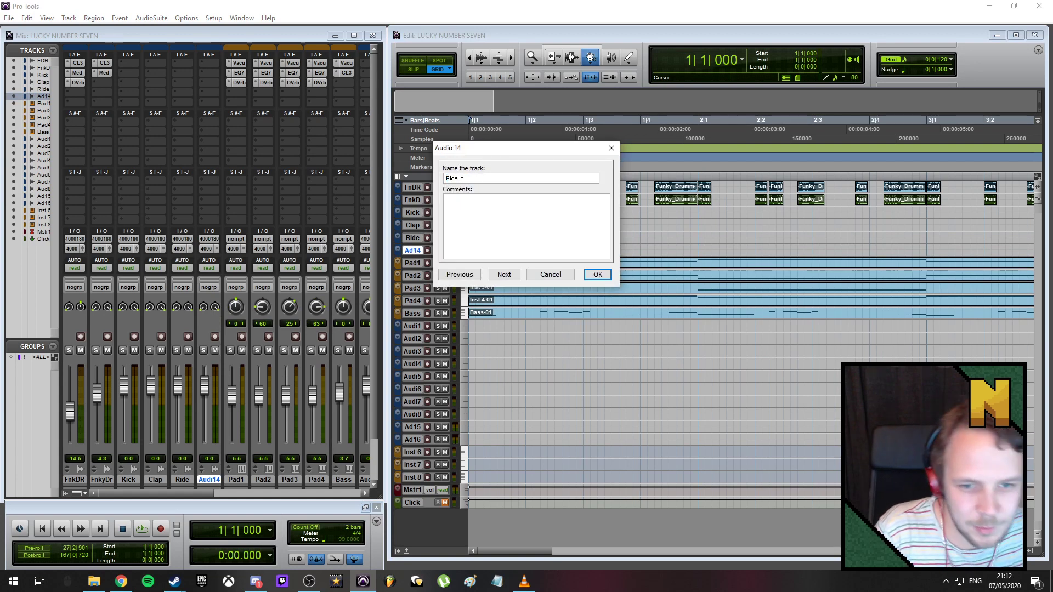
{"action": "key", "text": "Return"}
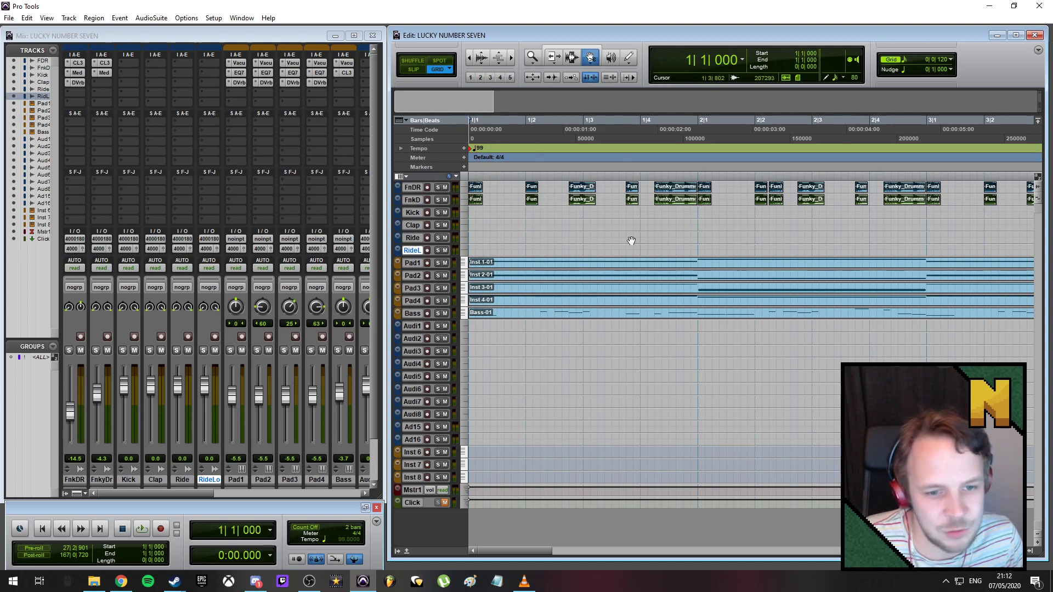
- Switch to File Explorer and place the Ride Bell Metallic sample at 1|1|000 on the Ride track
{"action": "key", "text": "alt+Tab"}
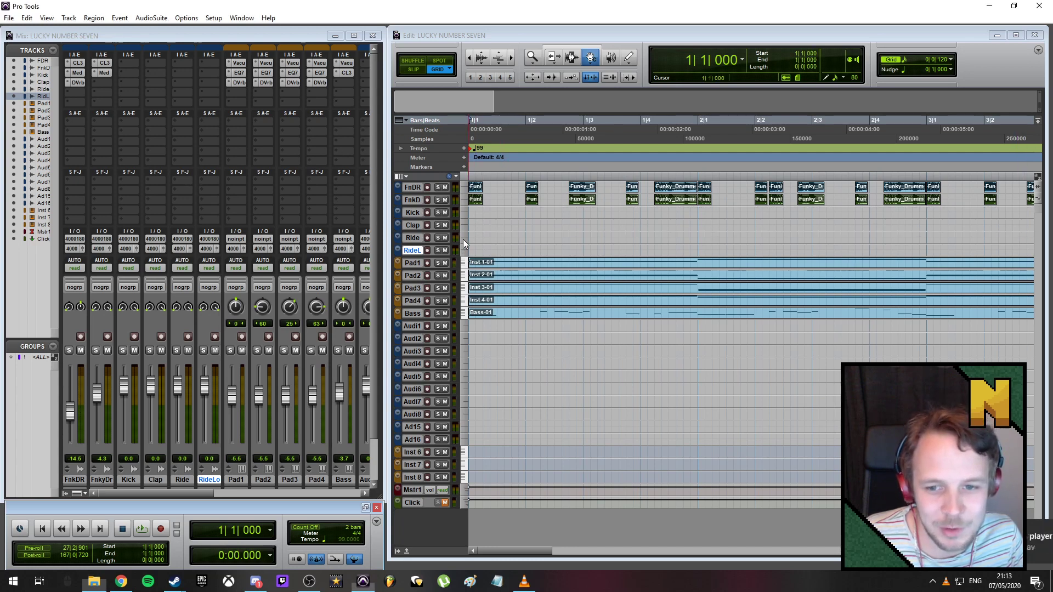
{"action": "left_click_drag", "start_coordinate": [462, 240], "coordinate": [463, 242]}
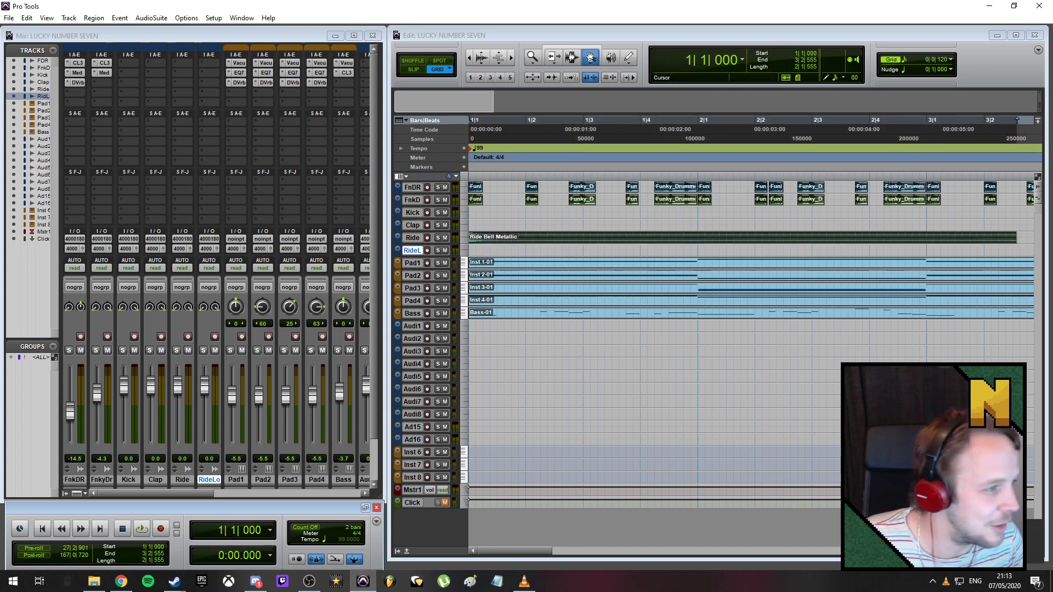
{"action": "key", "text": "alt+Tab"}
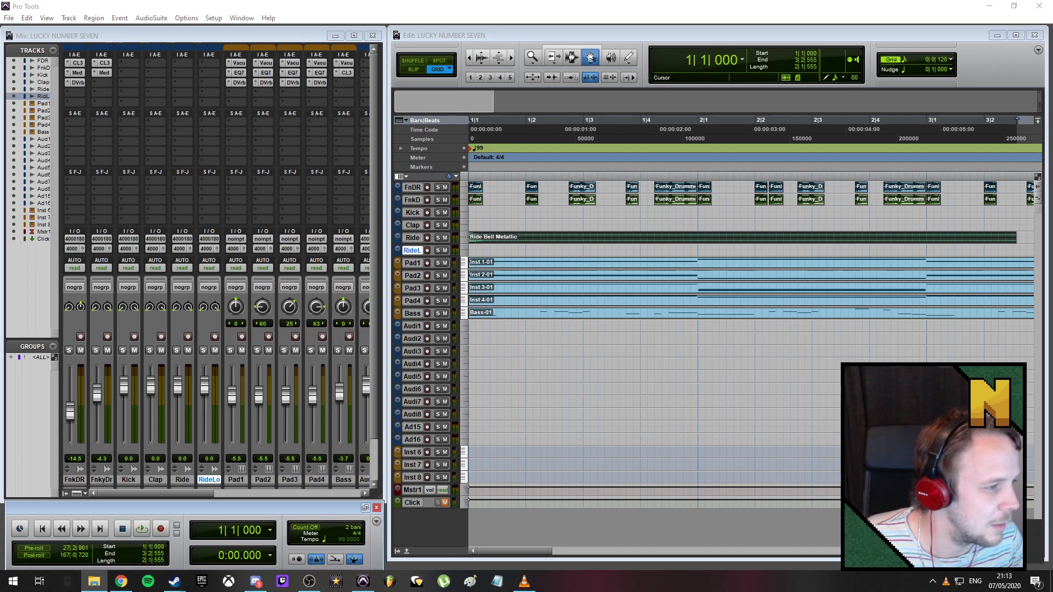
- Place the Ride Bell sample at 1|1|000 on the RideLo track and mute both the Ride and RideLo tracks
{"action": "left_click_drag", "start_coordinate": [526, 217], "coordinate": [470, 254]}
{"action": "left_click", "coordinate": [501, 258]}
{"action": "left_click", "coordinate": [515, 237]}
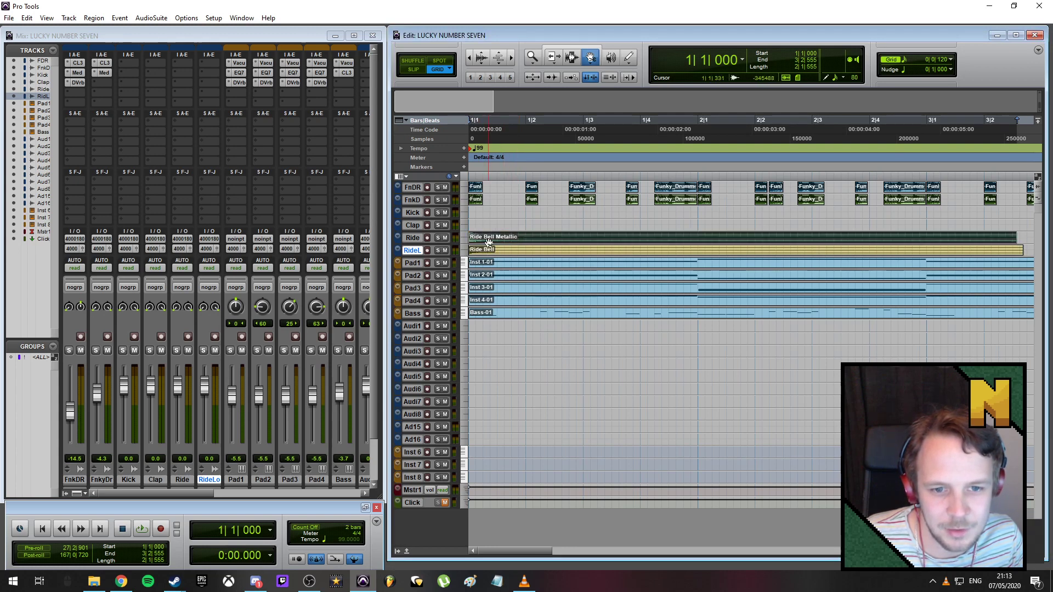
{"action": "left_click", "coordinate": [445, 237]}
{"action": "left_click", "coordinate": [445, 250]}
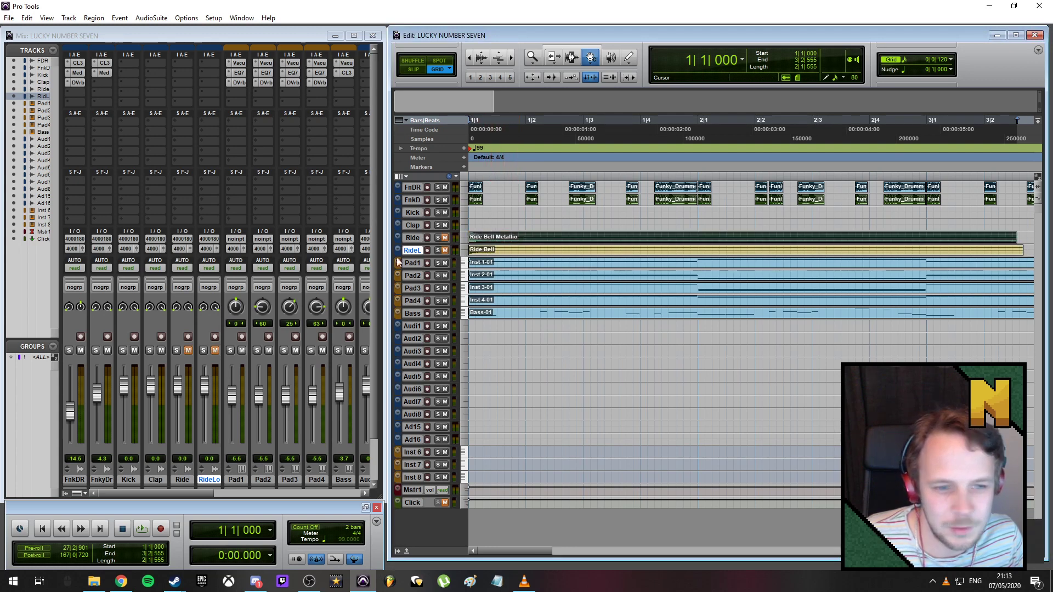
- Switch to File Explorer and place the Clap sample from Drum Machine's Roland TR-808 folder at 1|1|000 on the Clap track
{"action": "key", "text": "alt+Tab"}
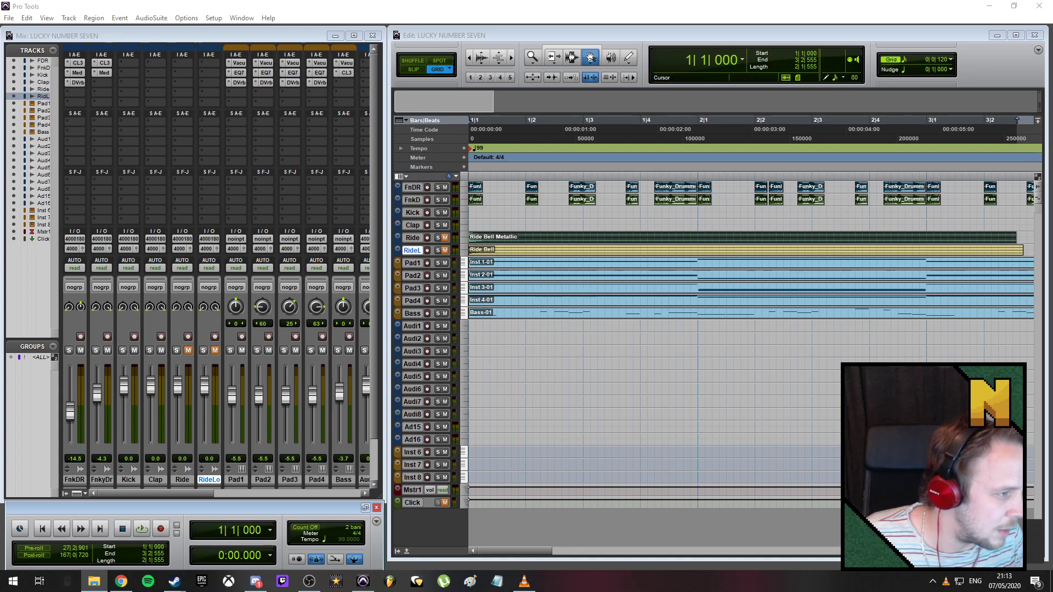
{"action": "left_click_drag", "start_coordinate": [1052, 50], "coordinate": [209, 56]}
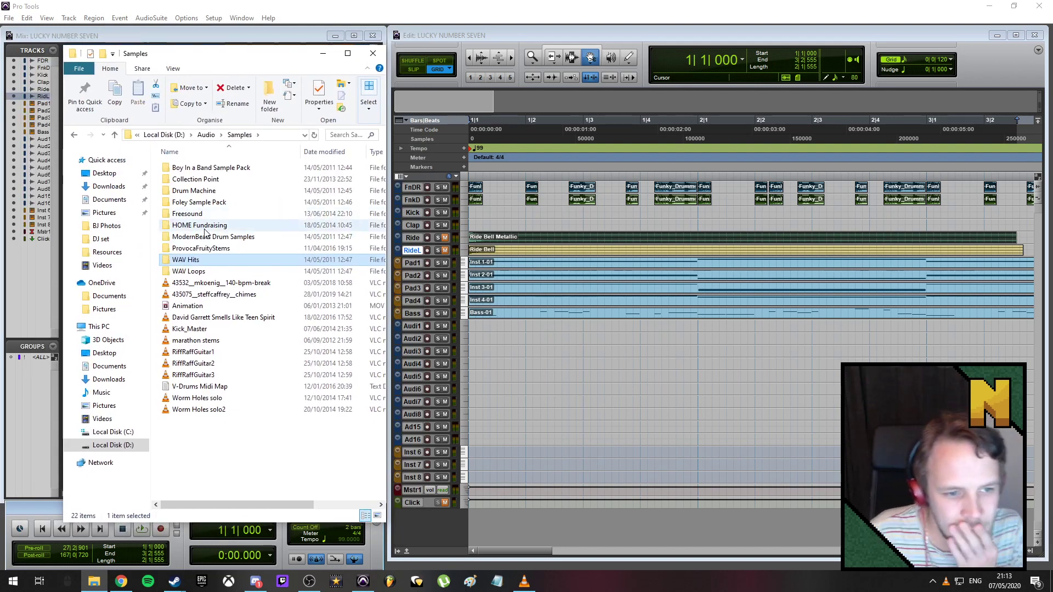
{"action": "mouse_move", "coordinate": [203, 229]}
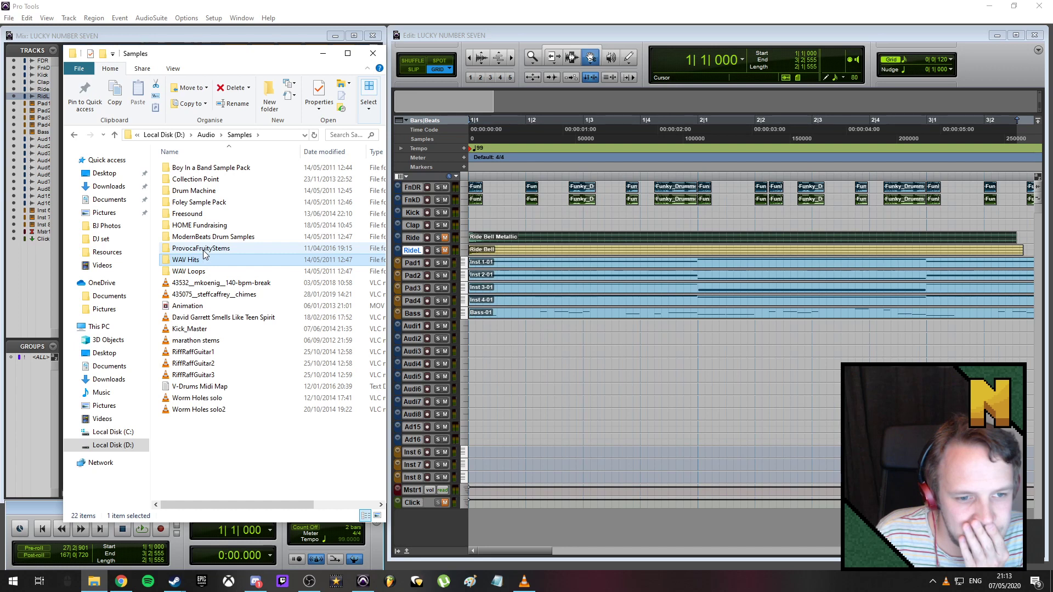
{"action": "double_click", "coordinate": [202, 249]}
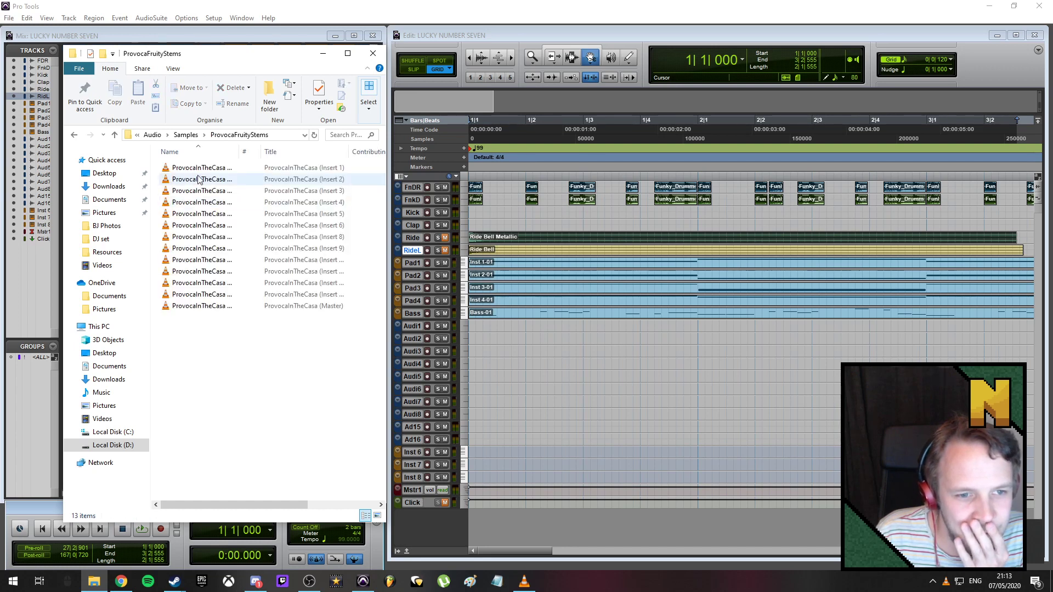
{"action": "left_click", "coordinate": [186, 134]}
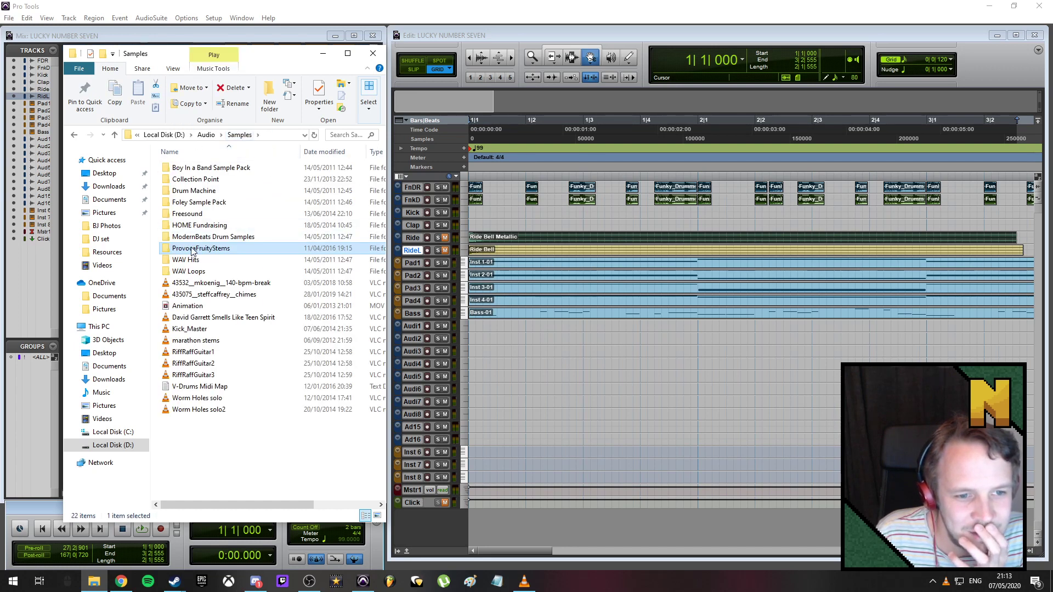
{"action": "double_click", "coordinate": [204, 191]}
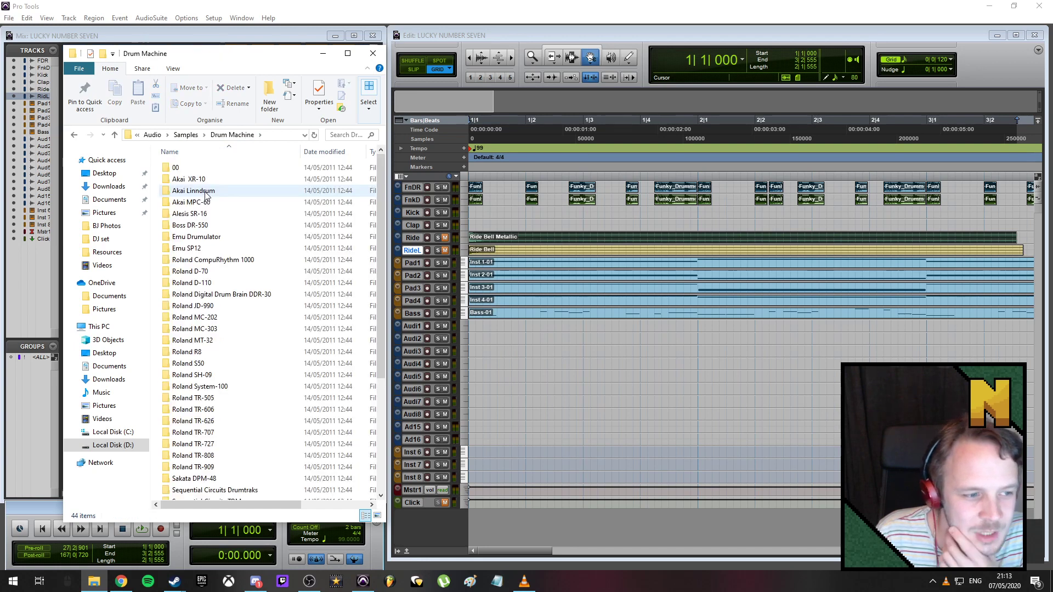
{"action": "left_click", "coordinate": [211, 457]}
{"action": "double_click", "coordinate": [211, 458]}
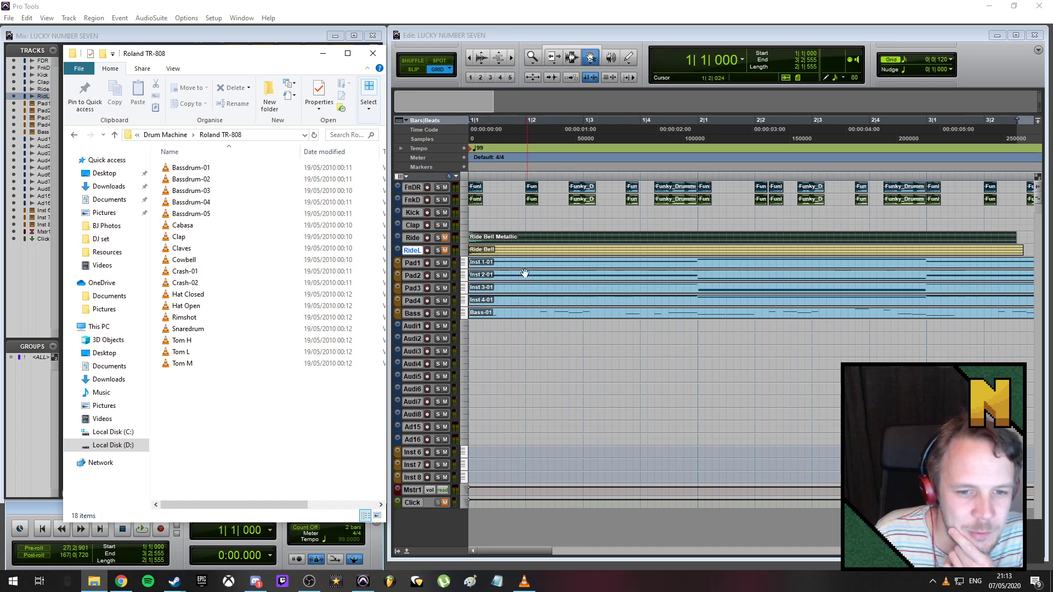
{"action": "left_click", "coordinate": [187, 237]}
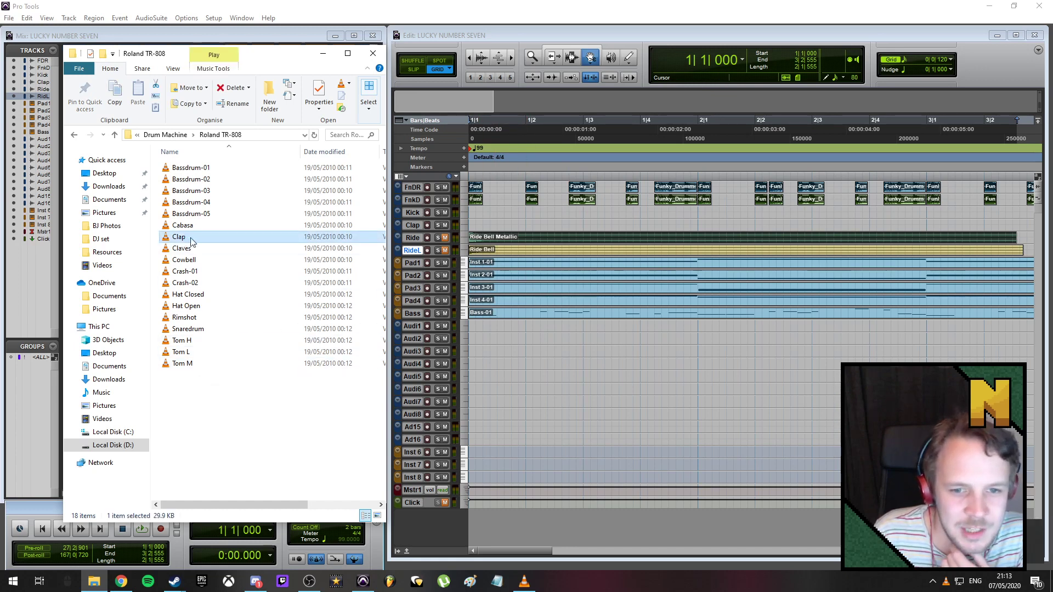
{"action": "left_click_drag", "start_coordinate": [189, 238], "coordinate": [468, 226]}
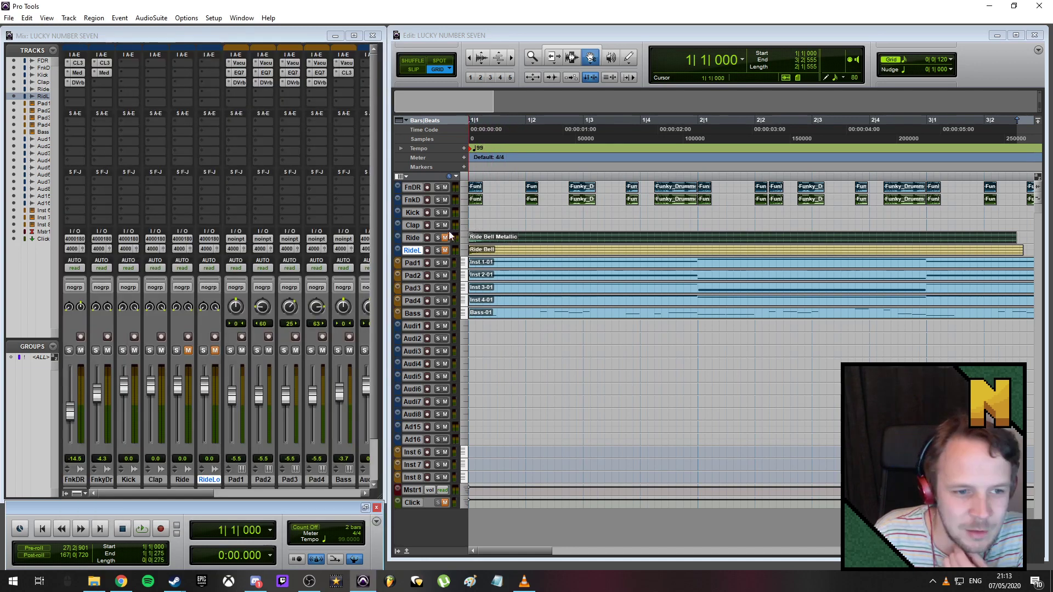
- Switch to File Explorer and audition the Bassdrum-01 to Bassdrum-05 samples in the Roland TR-808 folder
{"action": "left_click", "coordinate": [94, 582]}
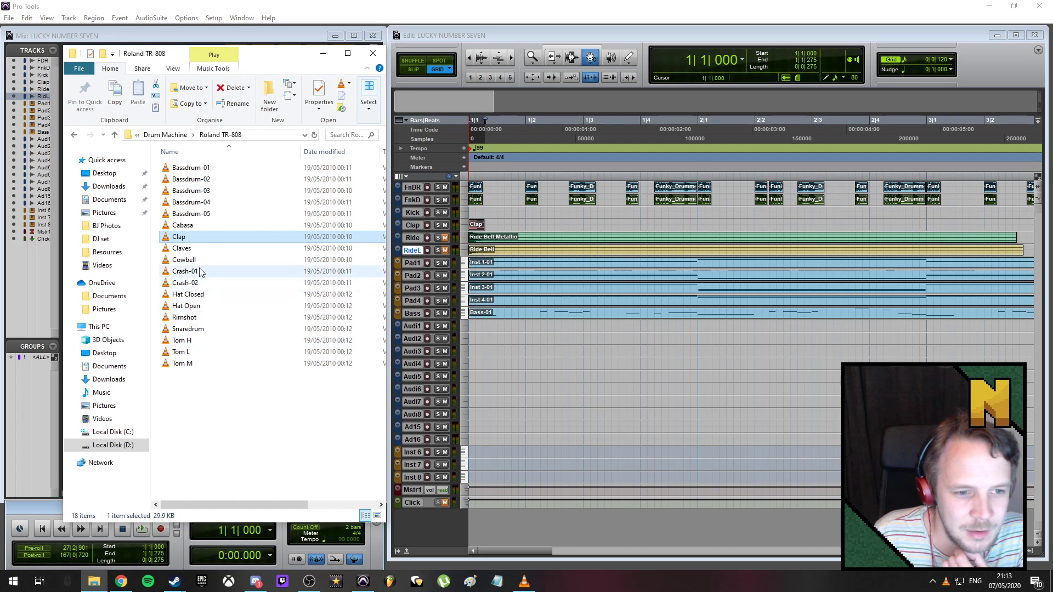
{"action": "left_click", "coordinate": [192, 167]}
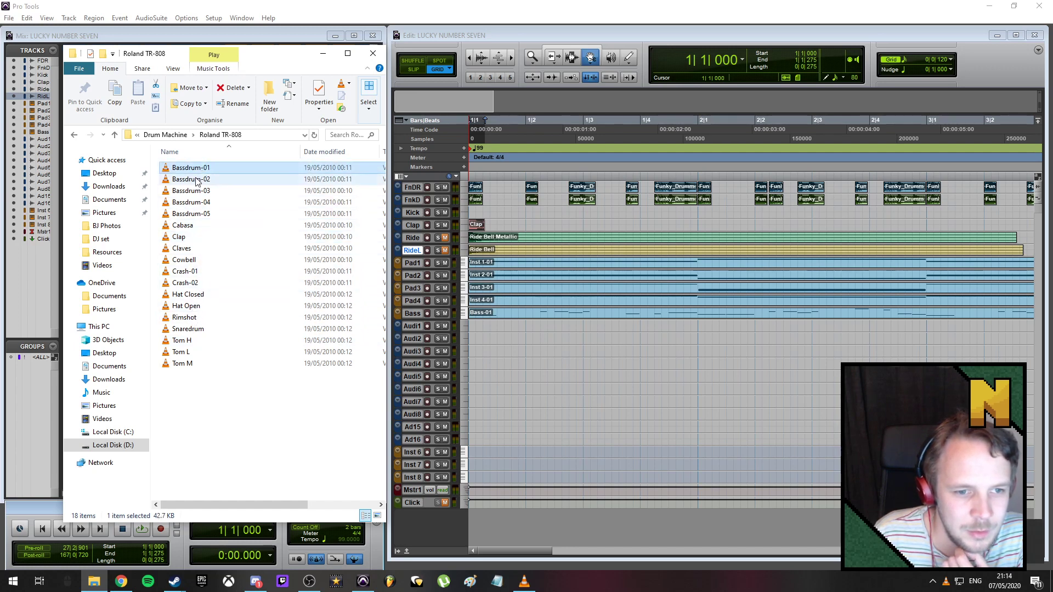
{"action": "left_click", "coordinate": [195, 179]}
{"action": "left_click", "coordinate": [195, 190]}
{"action": "left_click", "coordinate": [197, 202]}
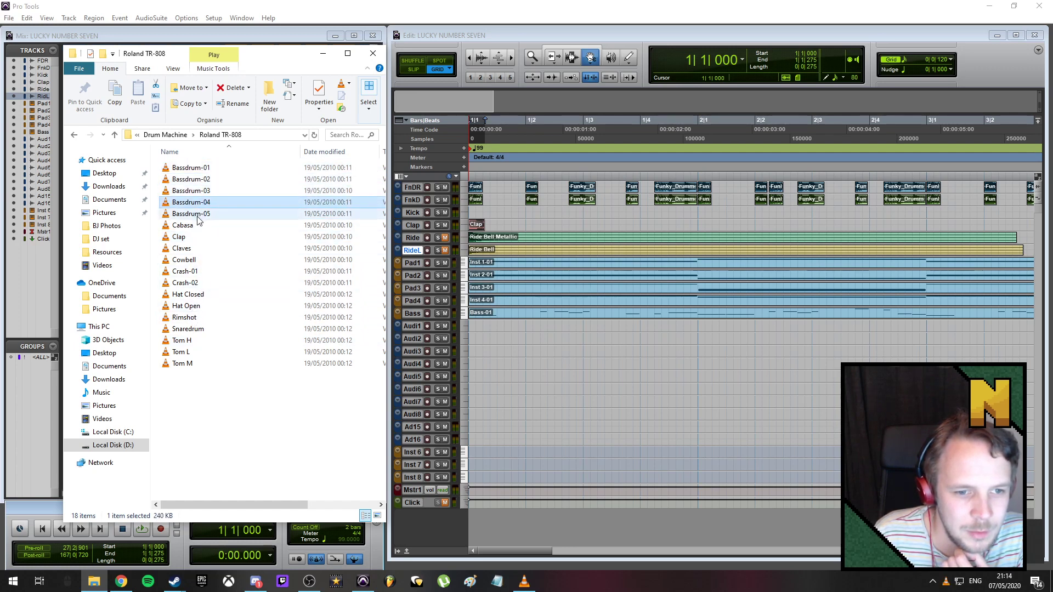
{"action": "left_click", "coordinate": [198, 214]}
{"action": "left_click", "coordinate": [193, 180]}
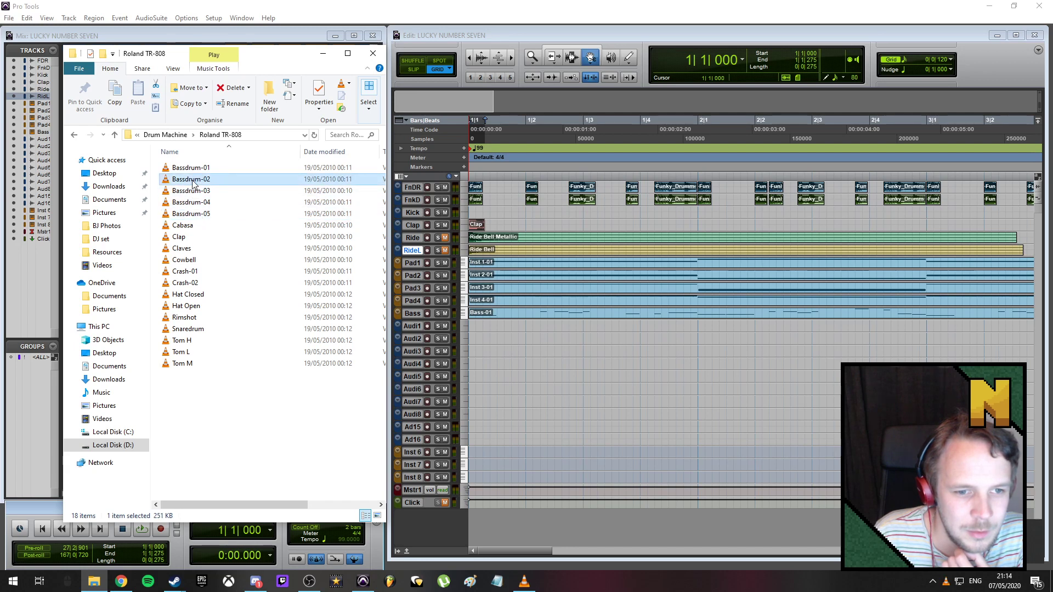
{"action": "left_click", "coordinate": [191, 203]}
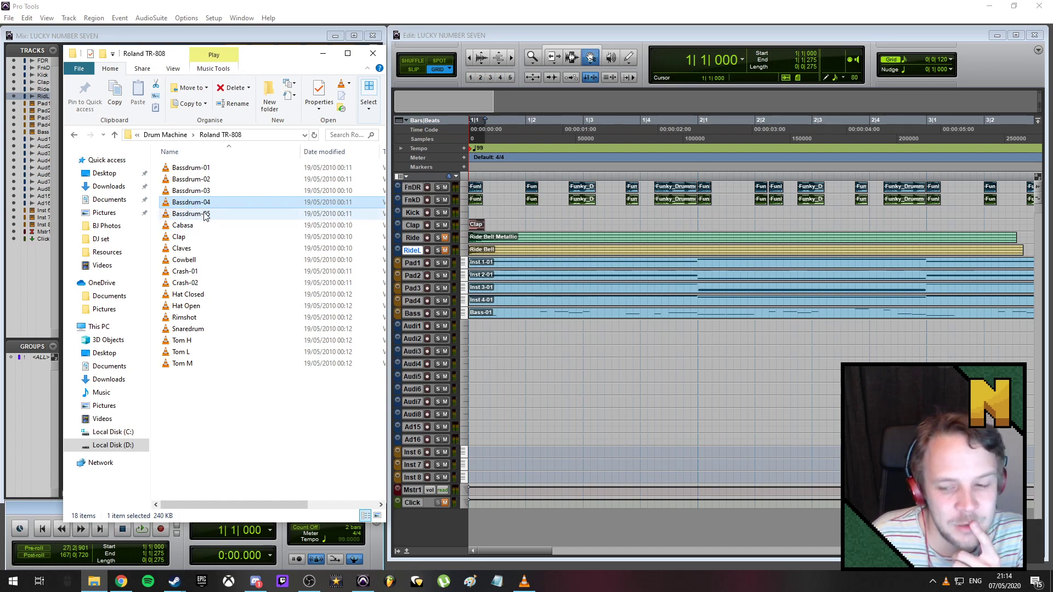
{"action": "left_click", "coordinate": [1037, 535]}
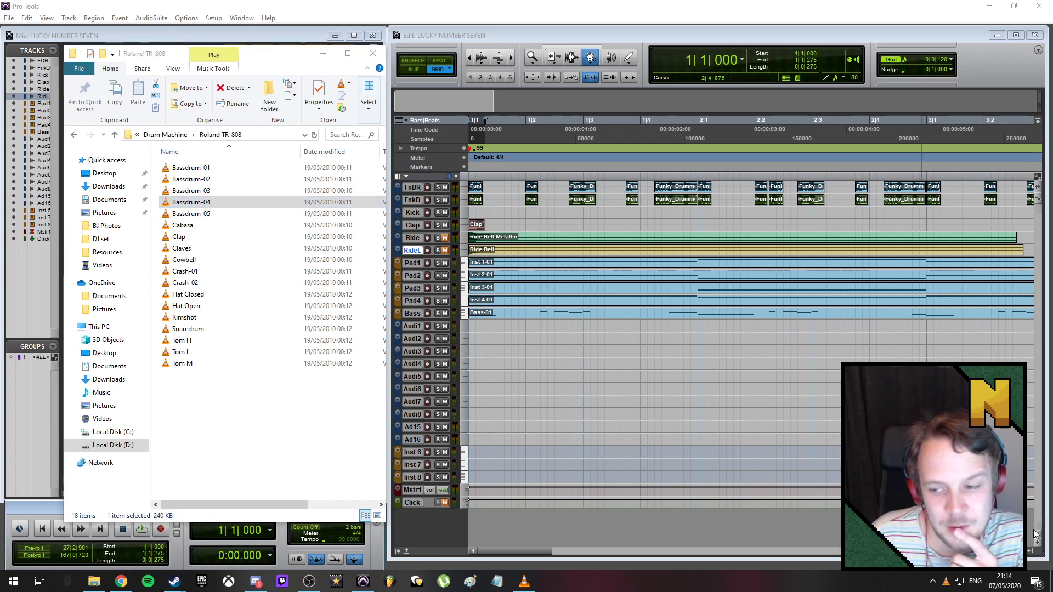
{"action": "left_click", "coordinate": [205, 179]}
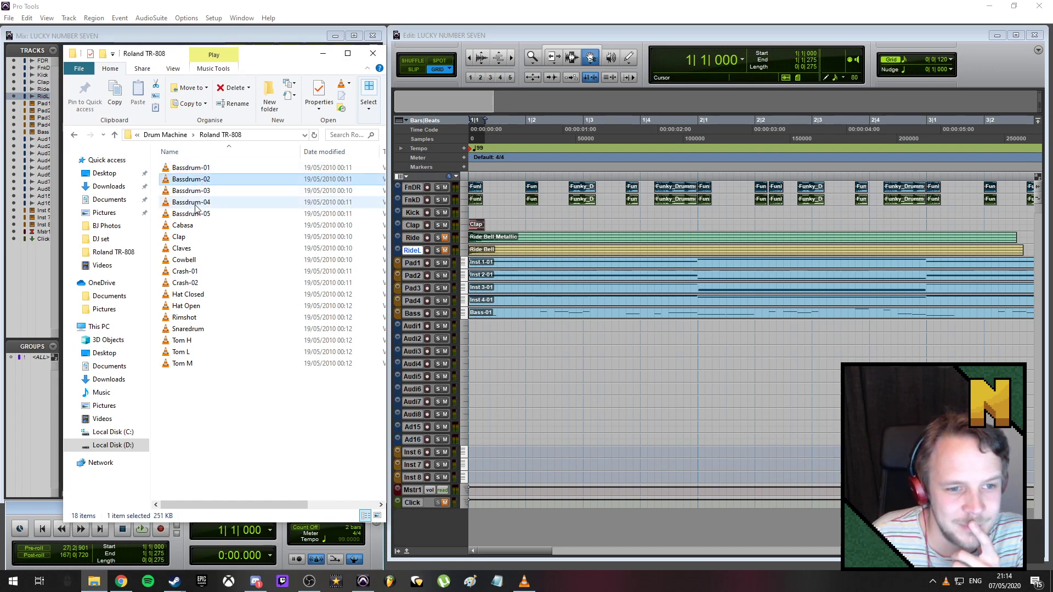
{"action": "left_click", "coordinate": [200, 203]}
- Switch to Pro Tools and play the opening of the arrangement briefly from 1|1|000
{"action": "left_click", "coordinate": [499, 121]}
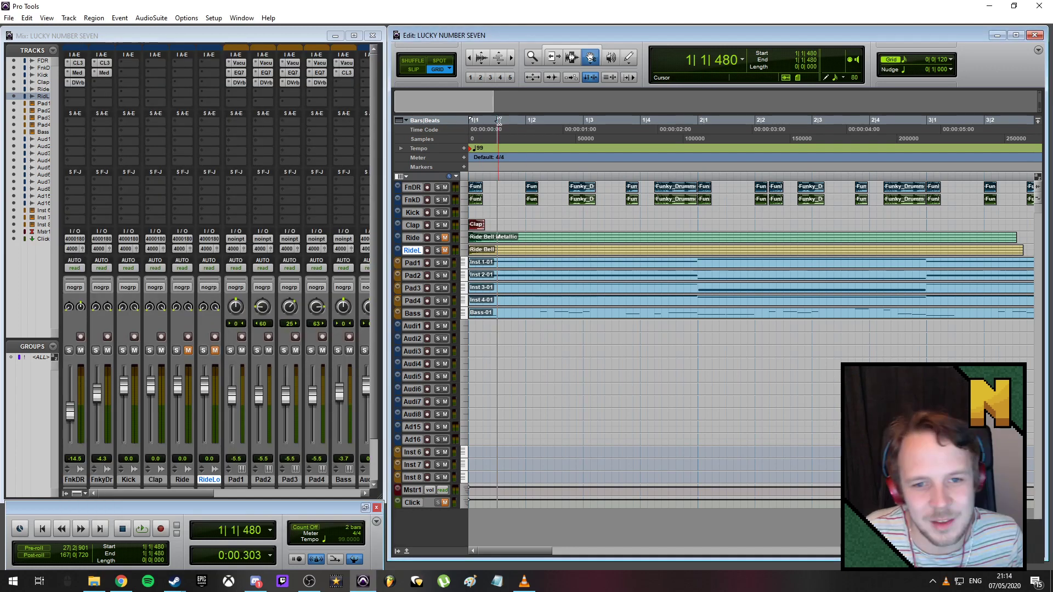
{"action": "key", "text": "Return"}
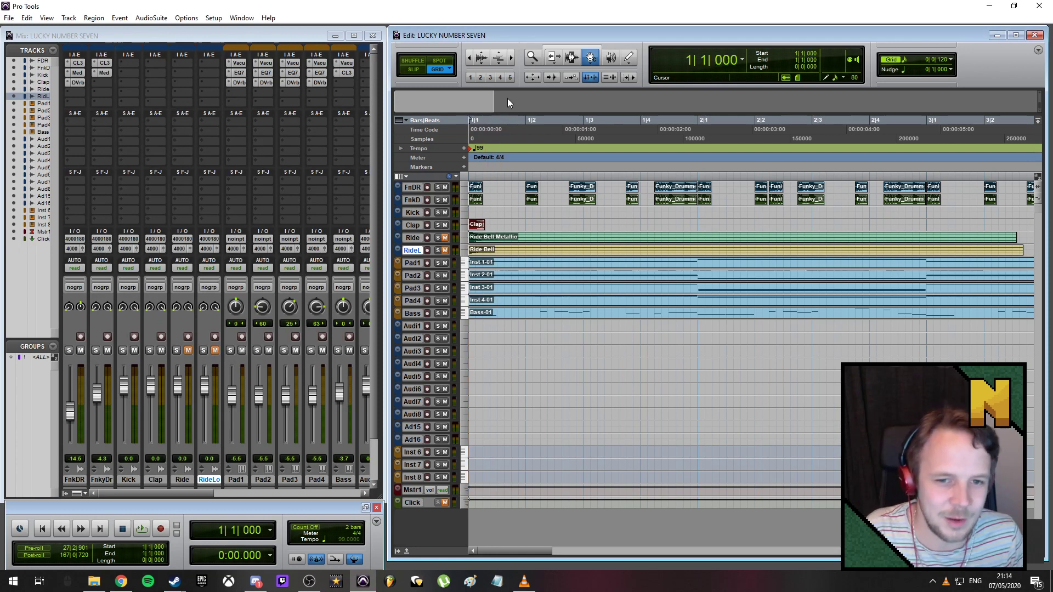
{"action": "key", "text": "space"}
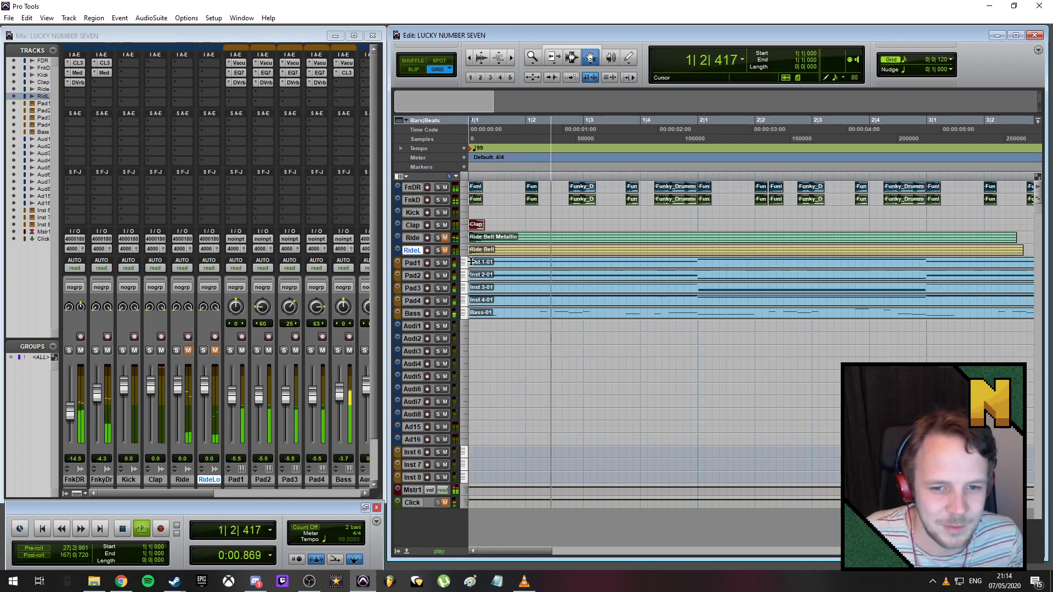
{"action": "key", "text": "space"}
- Switch to File Explorer and compare the Roland TR-808 bass drum samples once more
{"action": "left_click", "coordinate": [94, 583]}
{"action": "left_click", "coordinate": [191, 167]}
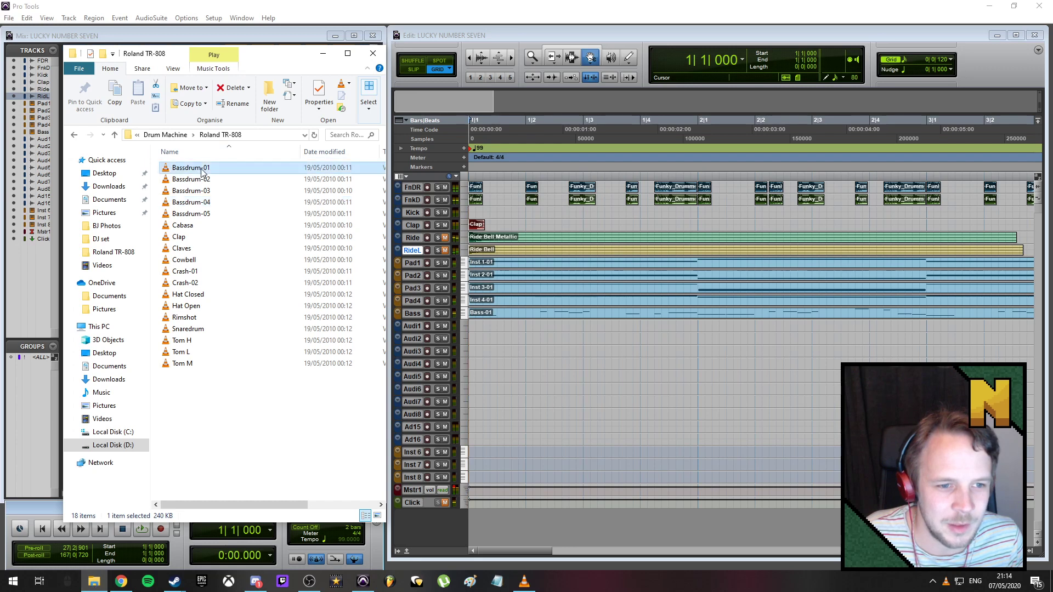
{"action": "left_click", "coordinate": [200, 179]}
{"action": "left_click", "coordinate": [199, 192]}
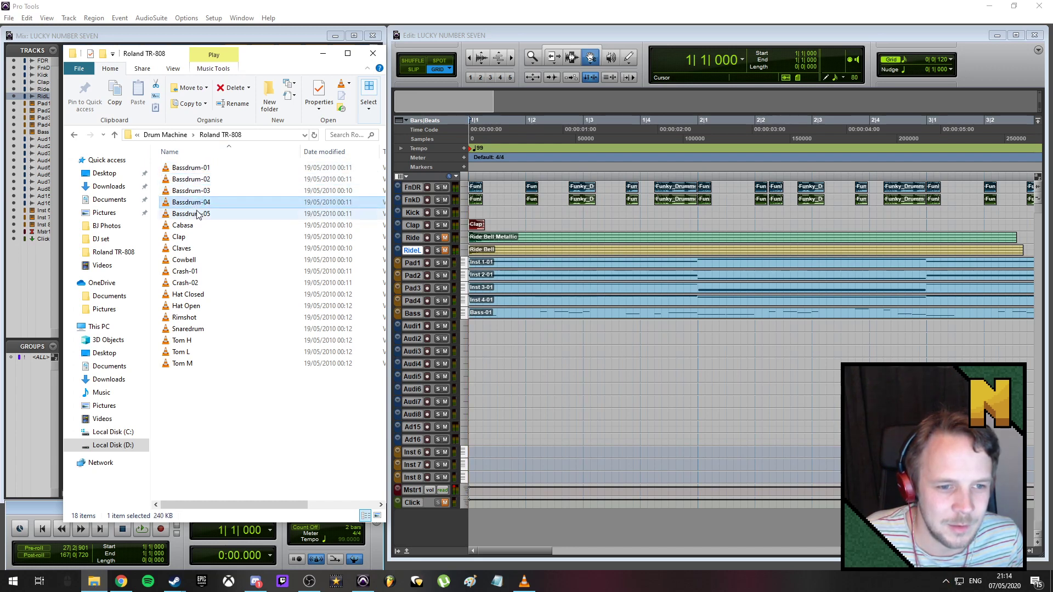
{"action": "left_click", "coordinate": [196, 169]}
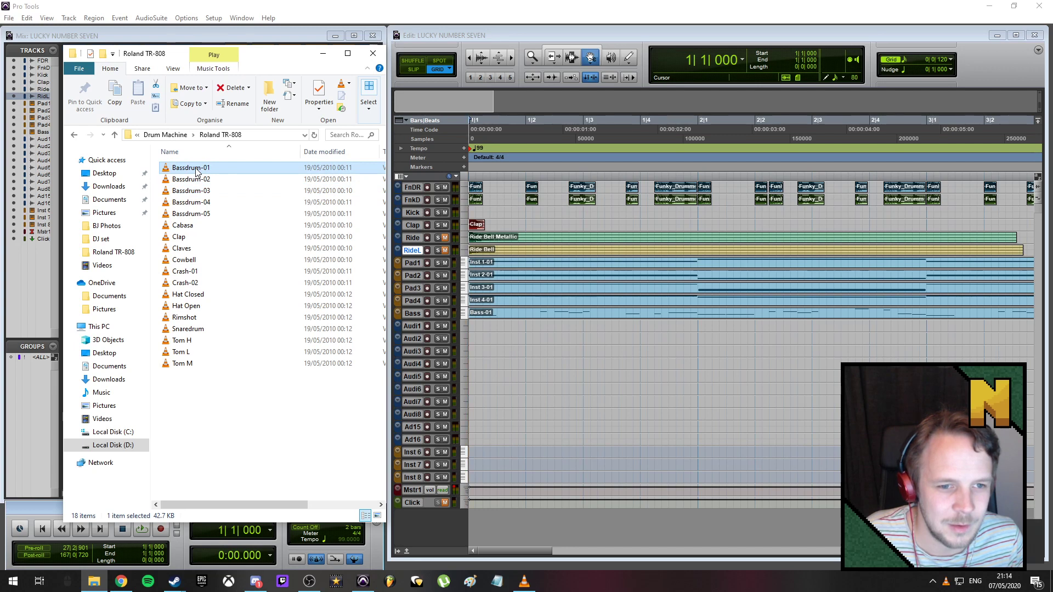
- Browse the Drum Machine sample folders and open the Bassdrums folder inside Akai XR-10
{"action": "left_click", "coordinate": [166, 135]}
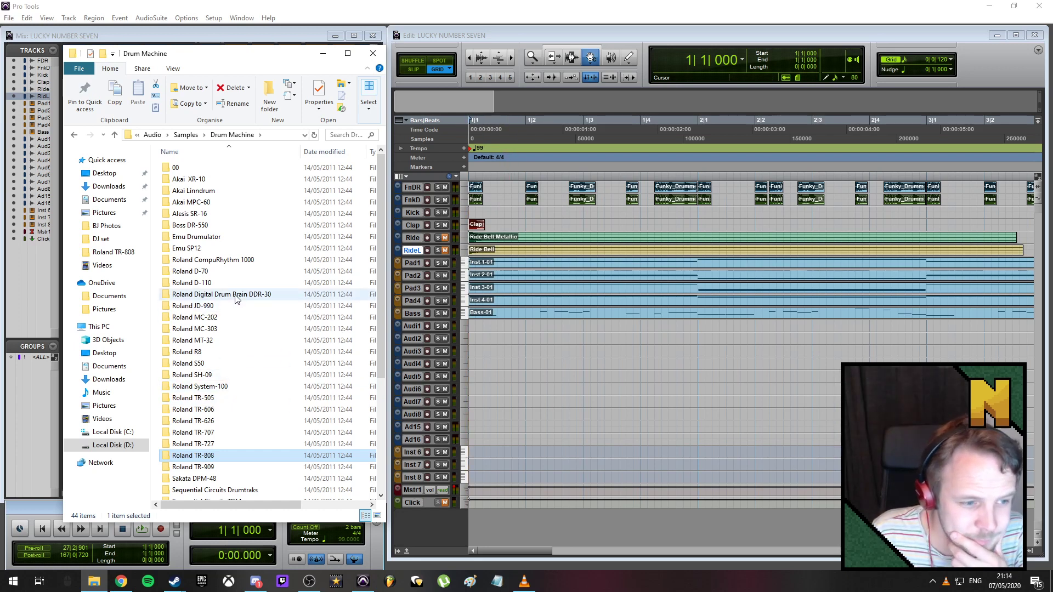
{"action": "scroll", "coordinate": [236, 302], "scroll_direction": "down", "scroll_amount": 1}
{"action": "scroll", "coordinate": [237, 299], "scroll_direction": "down", "scroll_amount": 4}
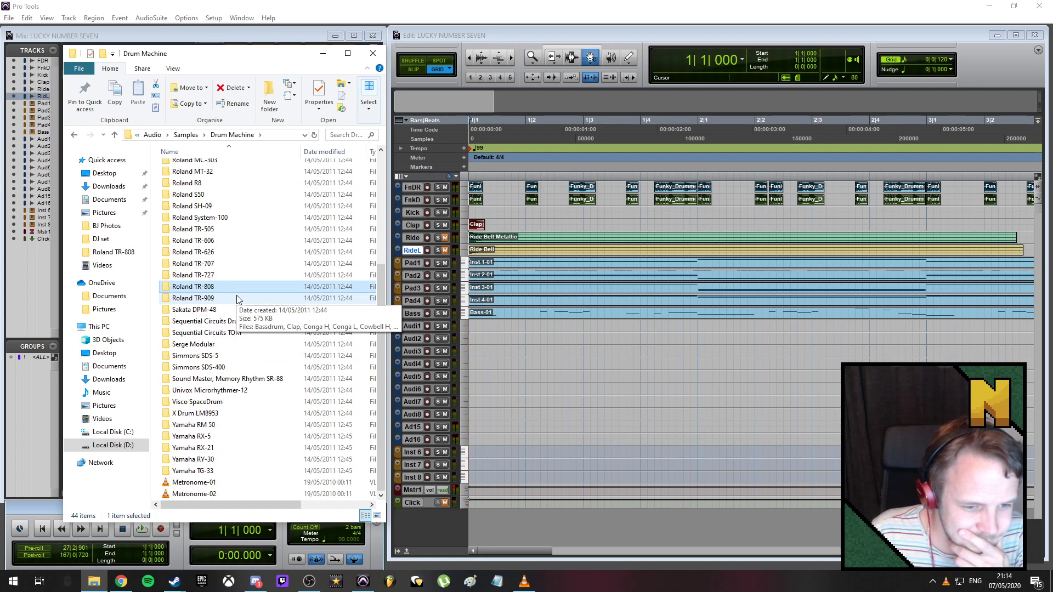
{"action": "scroll", "coordinate": [237, 299], "scroll_direction": "up", "scroll_amount": 3}
{"action": "scroll", "coordinate": [237, 299], "scroll_direction": "up", "scroll_amount": 2}
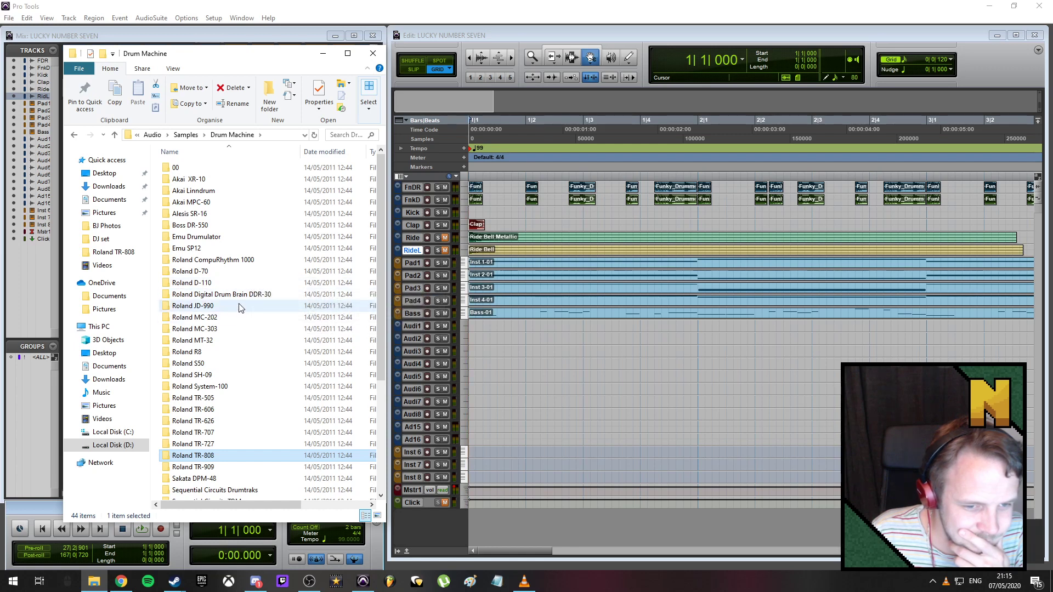
{"action": "left_click", "coordinate": [214, 182]}
{"action": "double_click", "coordinate": [214, 181]}
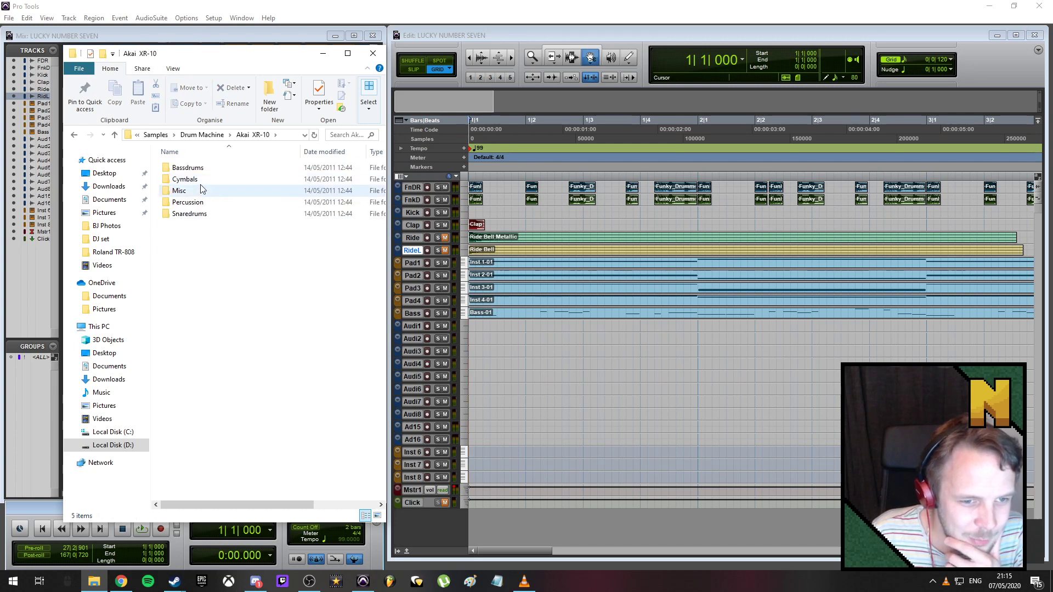
{"action": "double_click", "coordinate": [206, 169]}
- Audition the Akai XR-10 bass drum samples from Bassdrum-01 through Bassdrum-10
{"action": "double_click", "coordinate": [198, 172]}
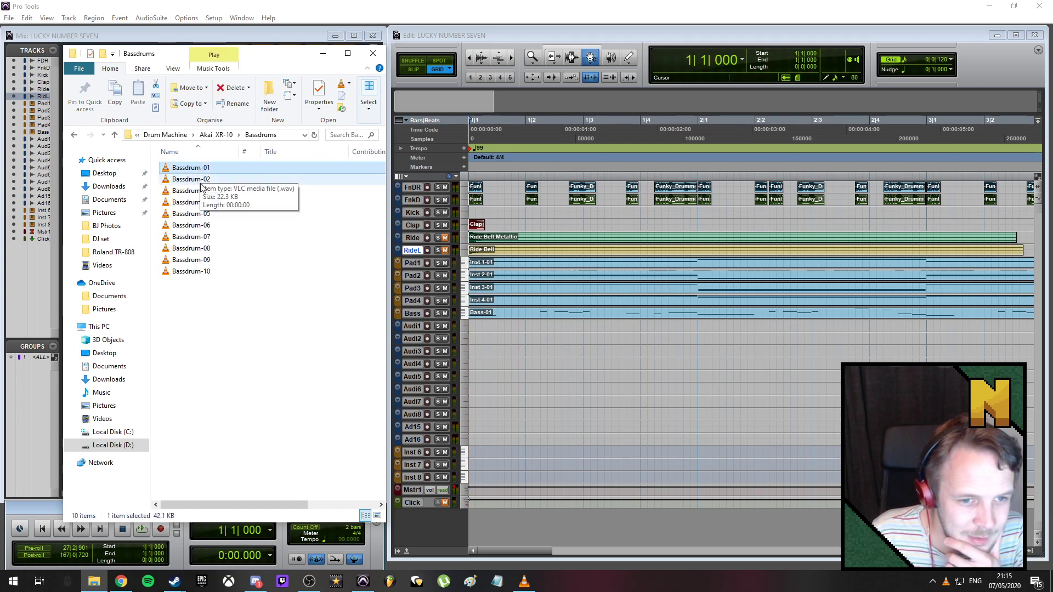
{"action": "double_click", "coordinate": [200, 183]}
{"action": "double_click", "coordinate": [200, 195]}
{"action": "double_click", "coordinate": [203, 212]}
{"action": "double_click", "coordinate": [201, 205]}
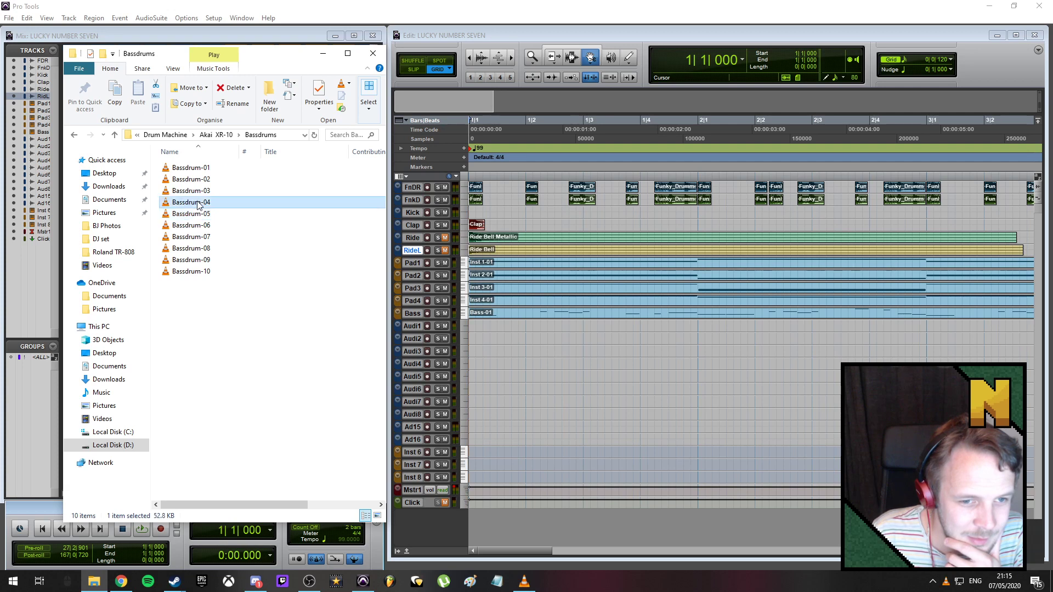
{"action": "double_click", "coordinate": [198, 183]}
{"action": "double_click", "coordinate": [198, 225]}
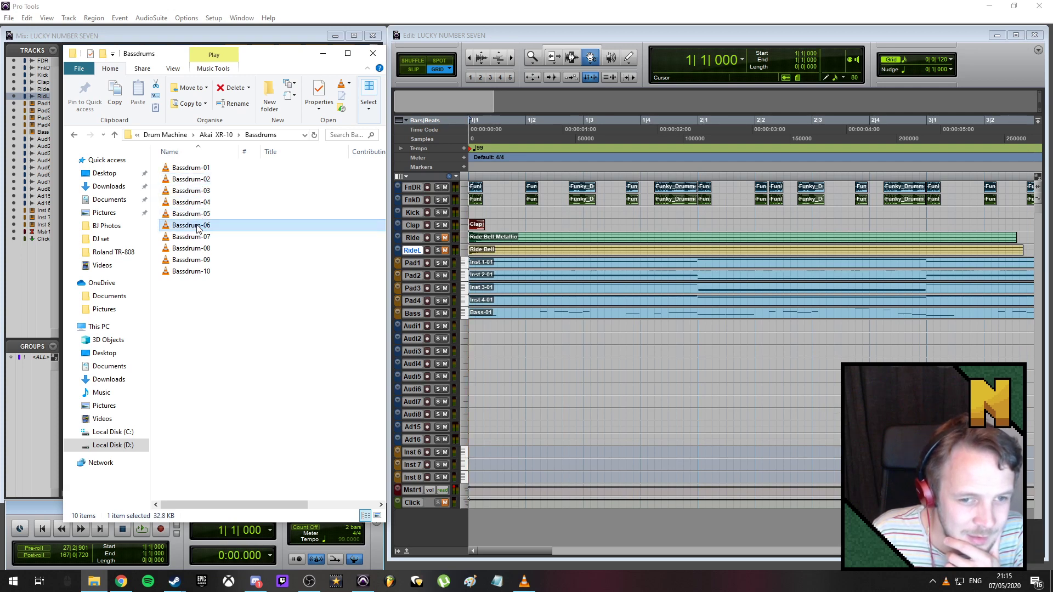
{"action": "double_click", "coordinate": [198, 236]}
{"action": "double_click", "coordinate": [198, 249]}
{"action": "double_click", "coordinate": [197, 260]}
{"action": "double_click", "coordinate": [196, 273]}
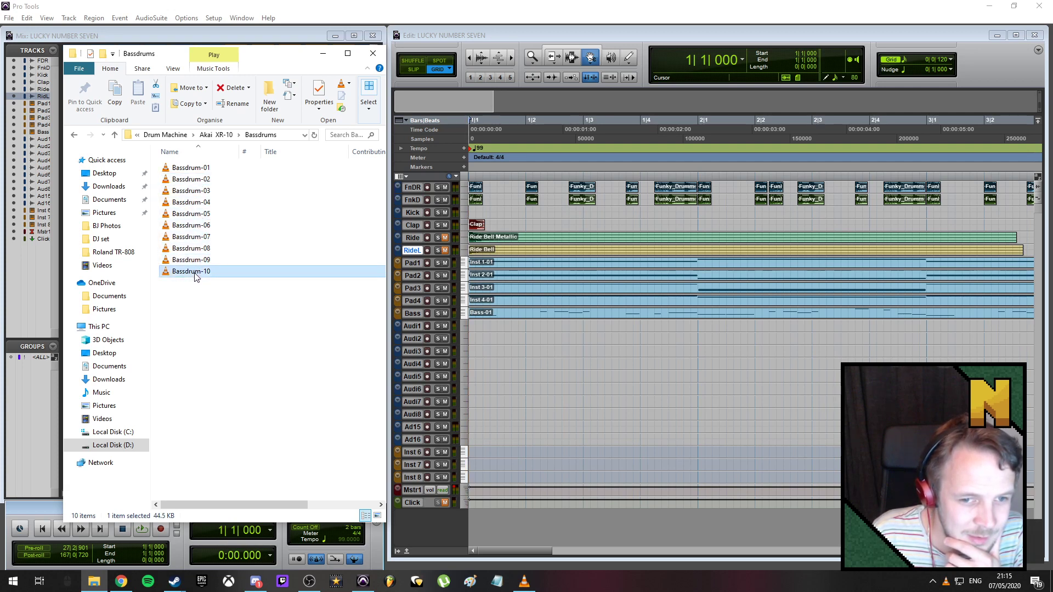
- Compare the first four Akai XR-10 bass drums again and place Bassdrum-03 at 1|1|000 on the Kick track
{"action": "double_click", "coordinate": [196, 202]}
{"action": "double_click", "coordinate": [195, 191]}
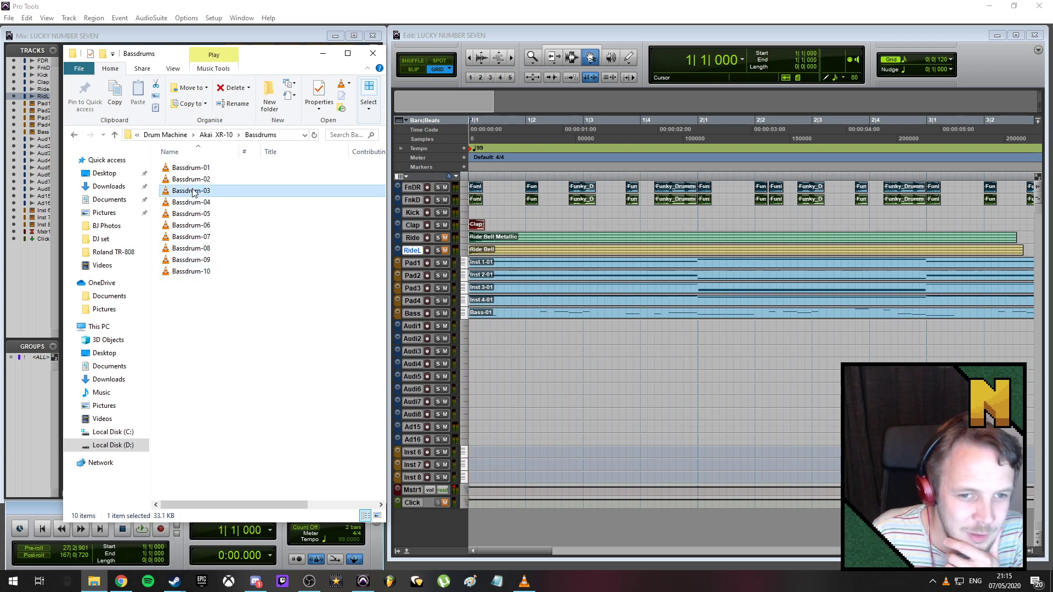
{"action": "double_click", "coordinate": [195, 180]}
{"action": "double_click", "coordinate": [195, 168]}
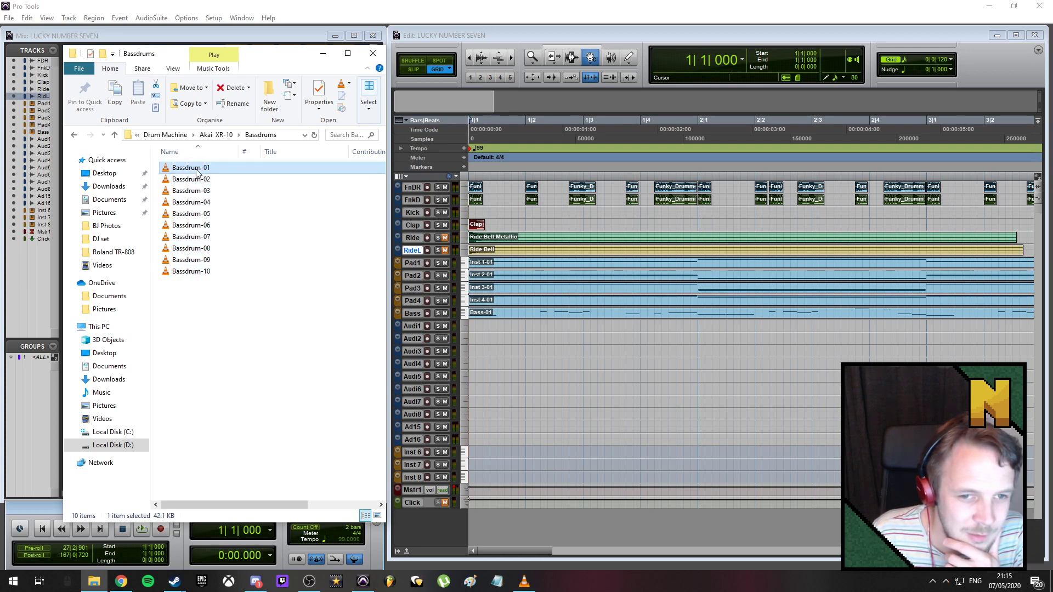
{"action": "double_click", "coordinate": [194, 192]}
{"action": "double_click", "coordinate": [195, 171]}
{"action": "left_click_drag", "start_coordinate": [195, 192], "coordinate": [471, 214]}
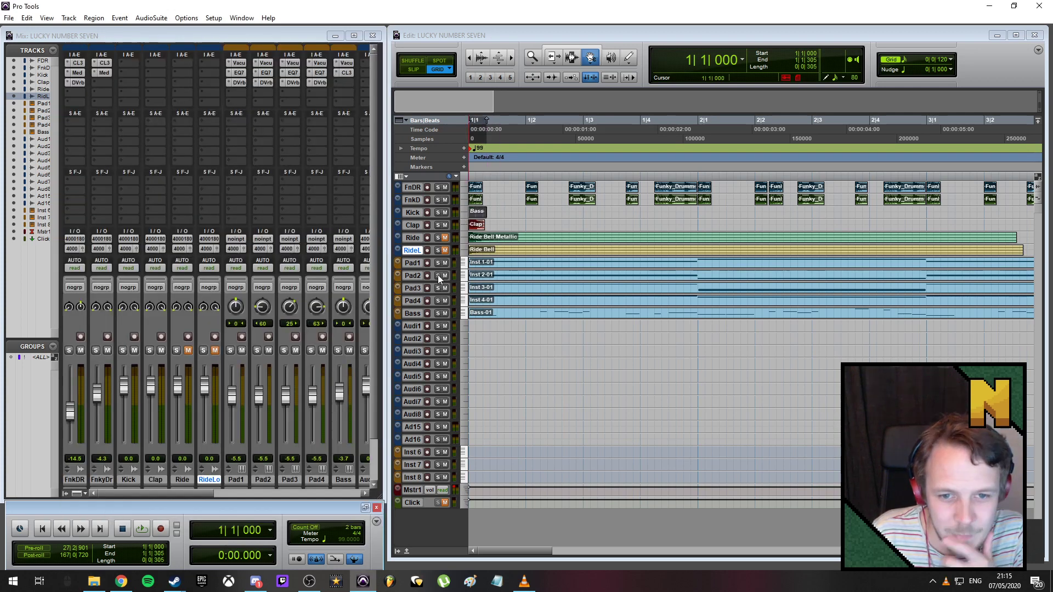
- Switch to VLC media player and close it along with its playlist of auditioned samples
{"action": "key", "text": "t"}
{"action": "key", "text": "t"}
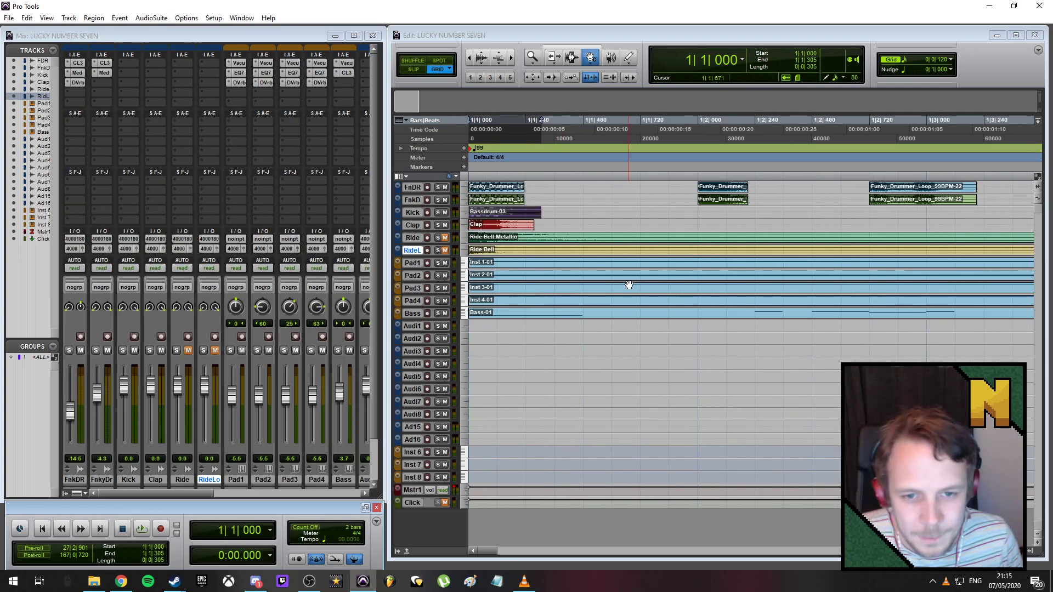
{"action": "left_click", "coordinate": [444, 237]}
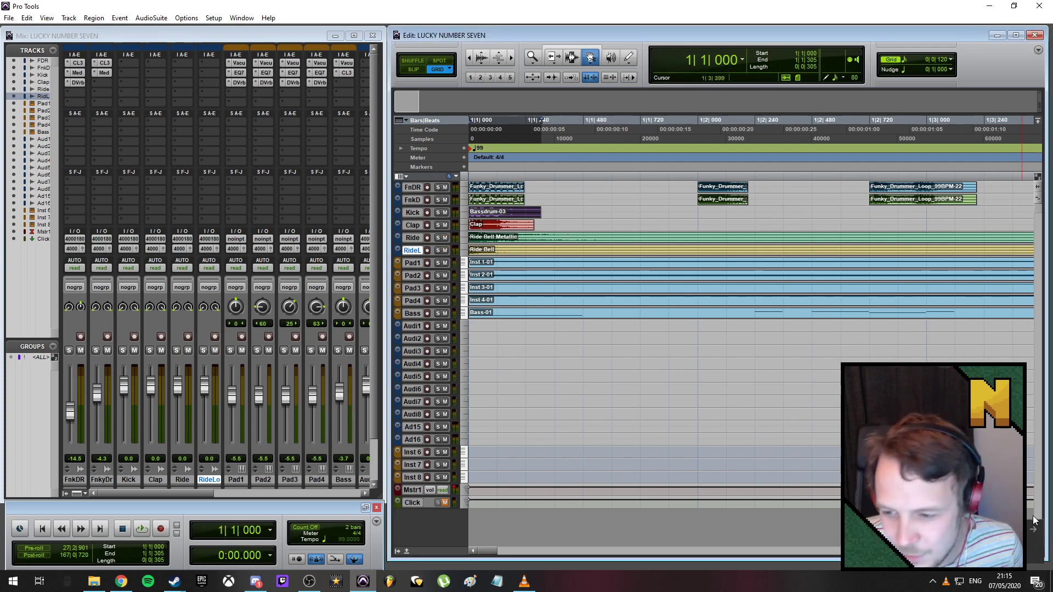
{"action": "left_click", "coordinate": [1033, 530]}
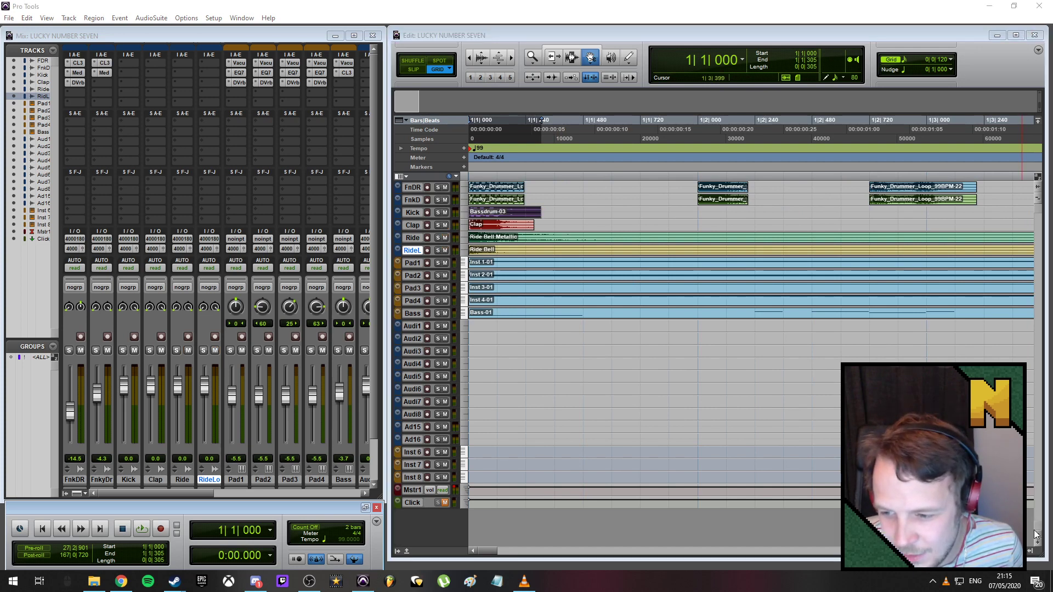
{"action": "right_click", "coordinate": [945, 585]}
{"action": "left_click", "coordinate": [924, 588]}
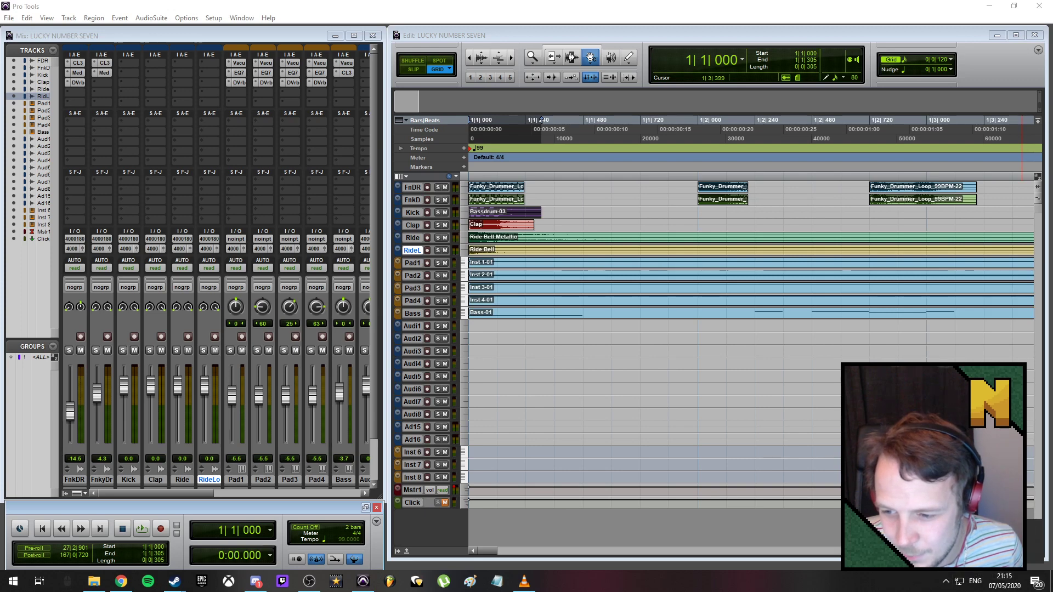
{"action": "left_click", "coordinate": [533, 588]}
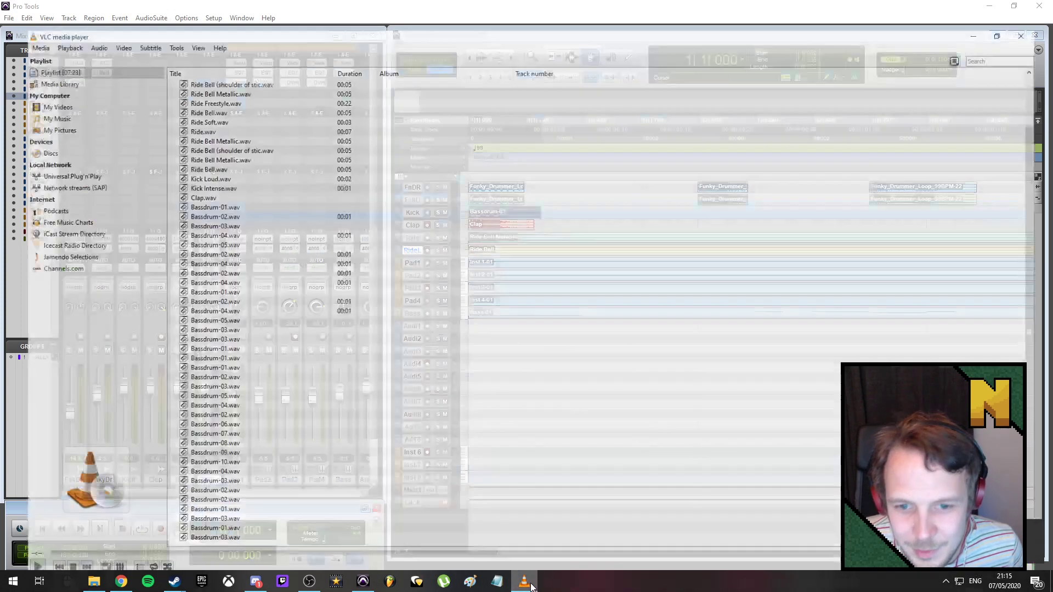
{"action": "left_click", "coordinate": [1040, 7]}
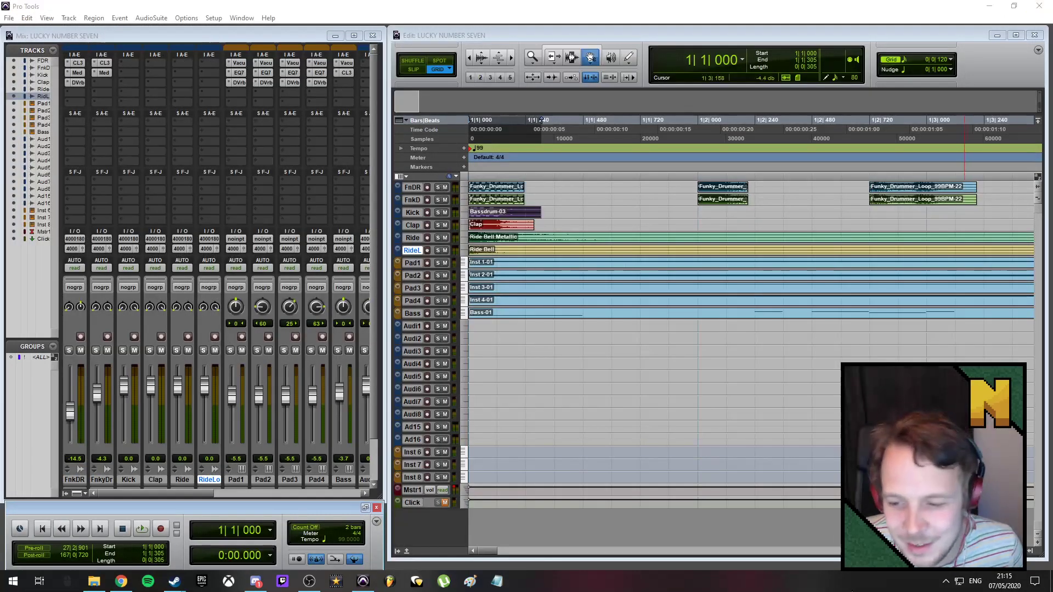
- Move the Clap clip to 1|2|000 and place a copy of it at 1|3|720 on the Clap track
{"action": "left_click", "coordinate": [573, 195]}
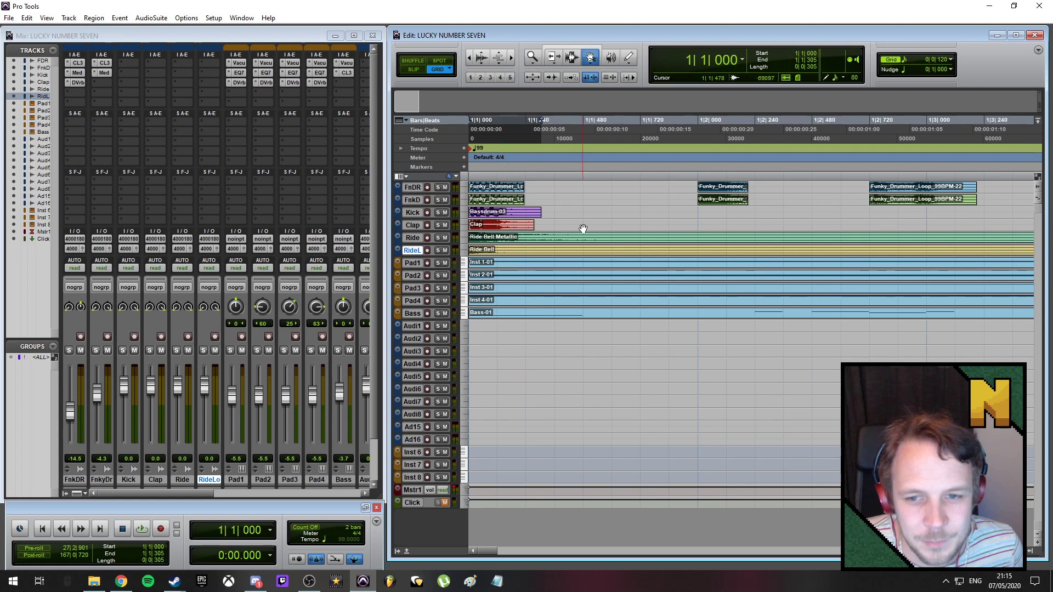
{"action": "key", "text": "r"}
{"action": "left_click_drag", "start_coordinate": [586, 223], "coordinate": [604, 225]}
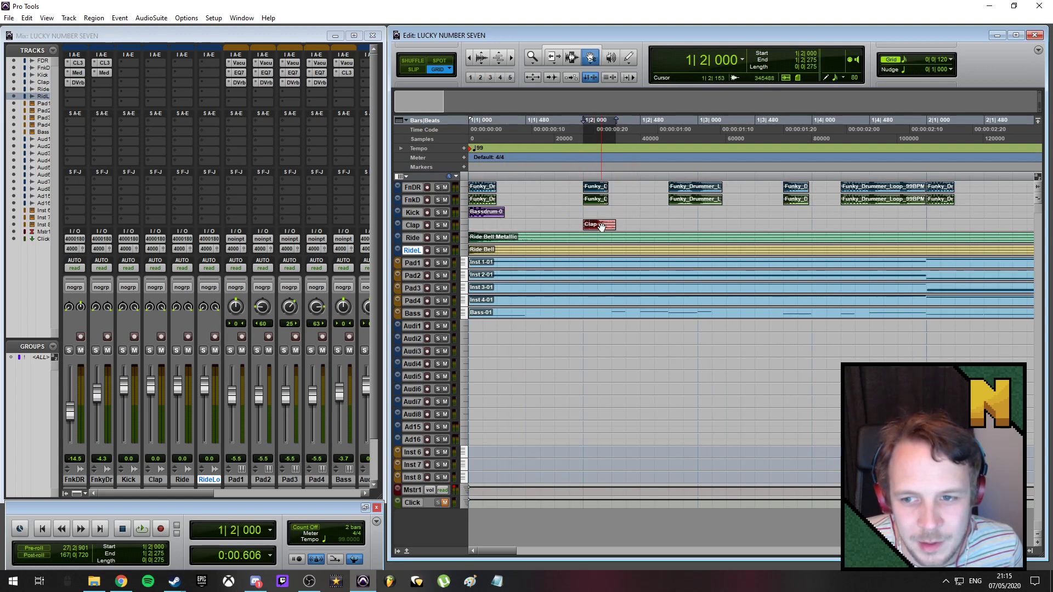
{"action": "left_click_drag", "start_coordinate": [798, 228], "coordinate": [797, 227]}
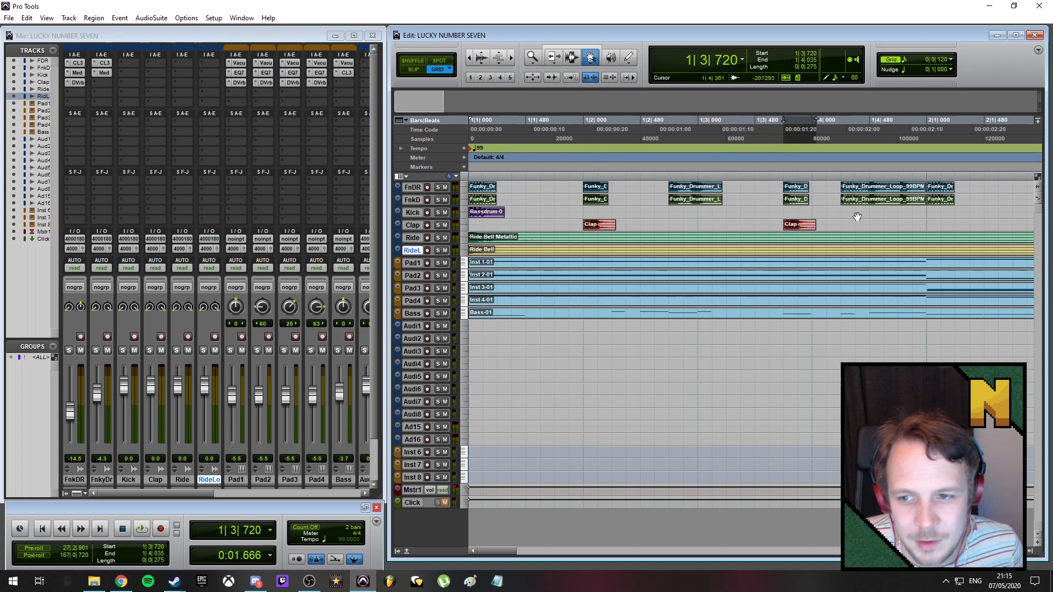
- Listen to the FnkyDr loop soloed from 1|4|240 and place a copy of the Bassdrum-03 clip there on the Kick track
{"action": "left_click", "coordinate": [842, 138]}
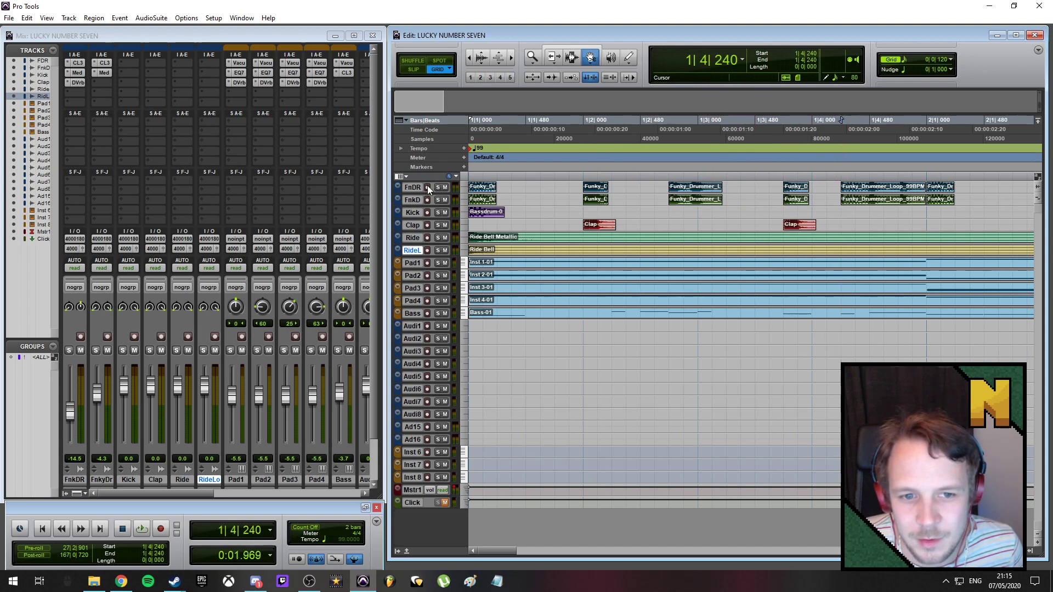
{"action": "key", "text": "space"}
{"action": "left_click", "coordinate": [438, 199]}
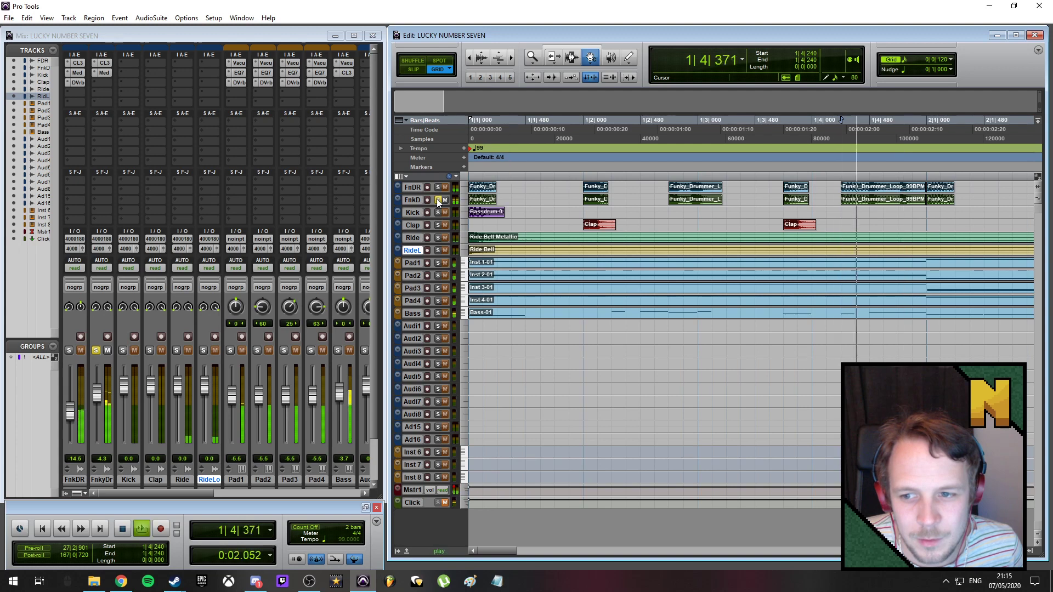
{"action": "key", "text": "space"}
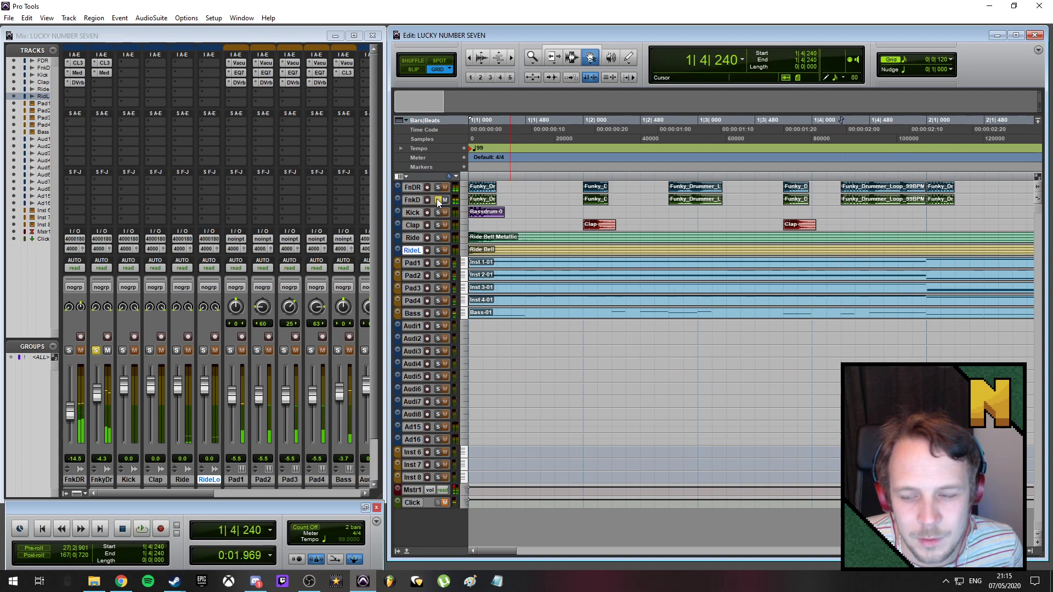
{"action": "left_click", "coordinate": [486, 217]}
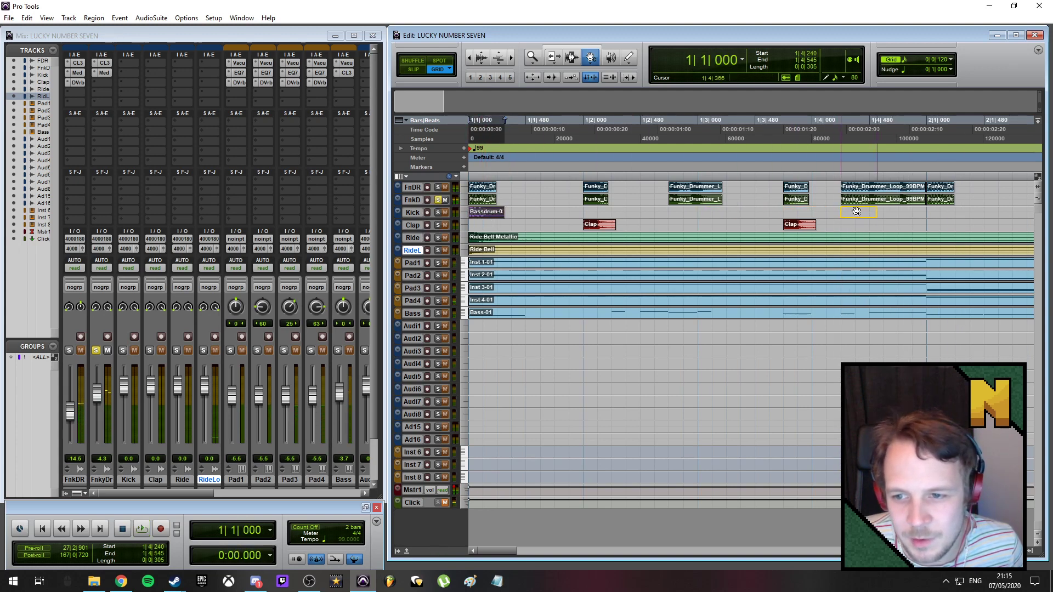
{"action": "left_click_drag", "start_coordinate": [856, 211], "coordinate": [856, 212]}
- Select bar 1 from 1|1|000 to 2|1|000, solo both Funky Drummer tracks, Kick and Clap, and loop playback
{"action": "left_click", "coordinate": [938, 119]}
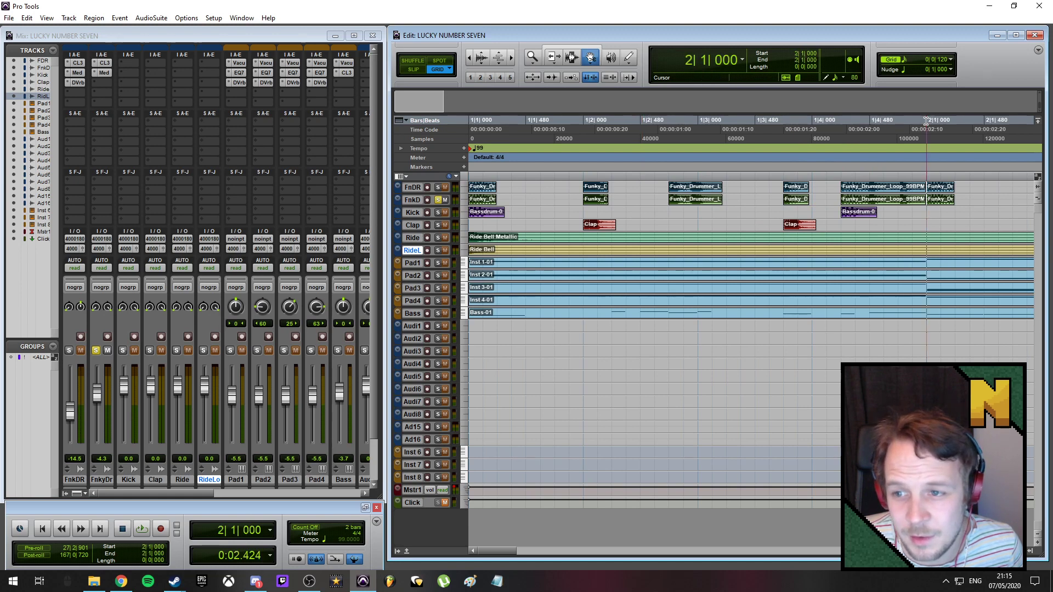
{"action": "key", "text": "shift+Return"}
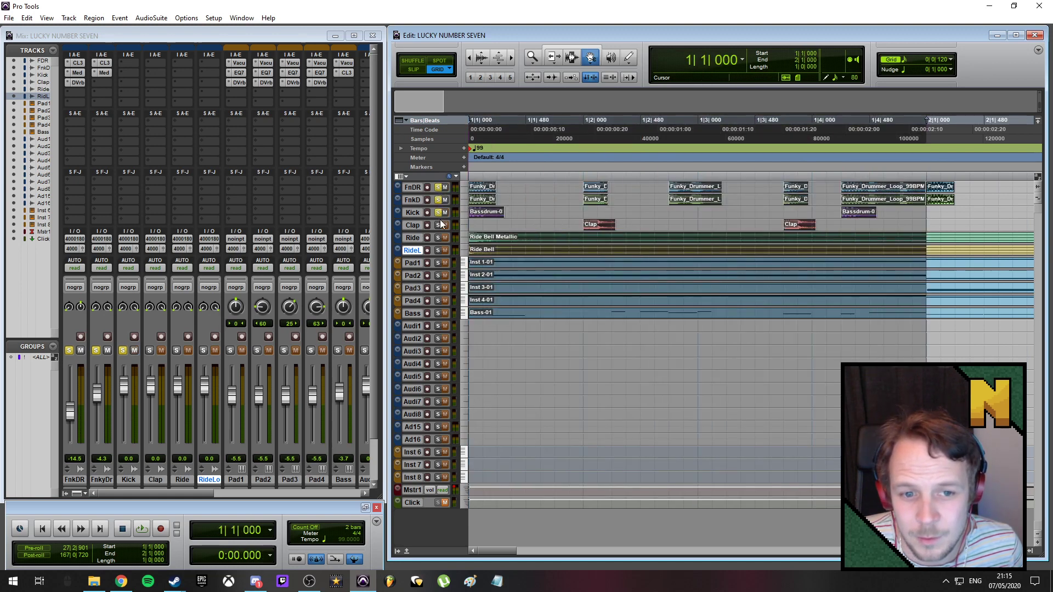
{"action": "left_click", "coordinate": [438, 225]}
{"action": "key", "text": "space"}
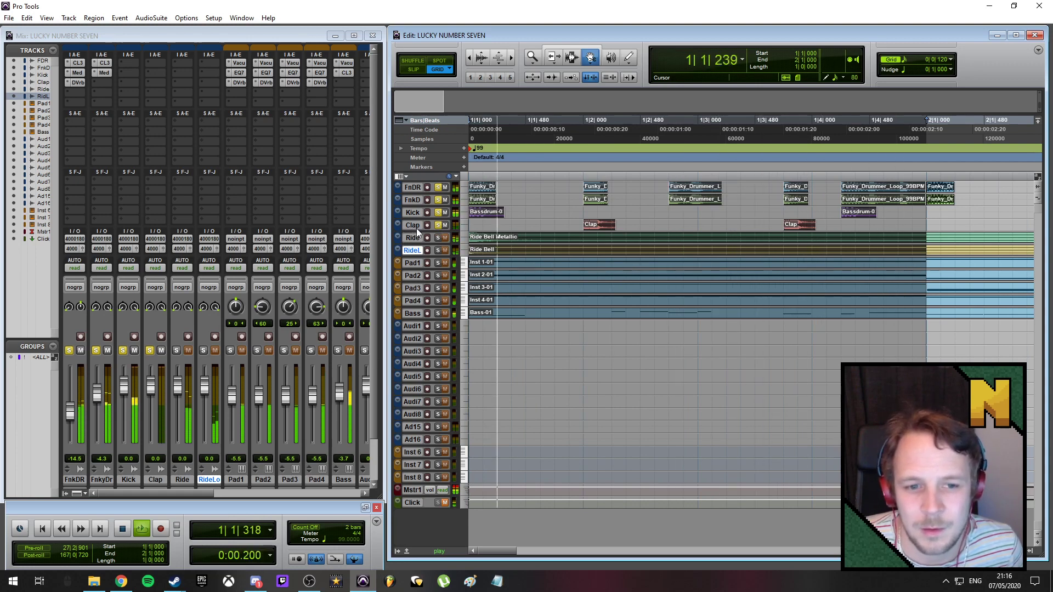
- While the bar loops, lower the Kick volume to -9.0 dB and the Clap volume to -12.0 dB, and stop playback
{"action": "left_click", "coordinate": [416, 199]}
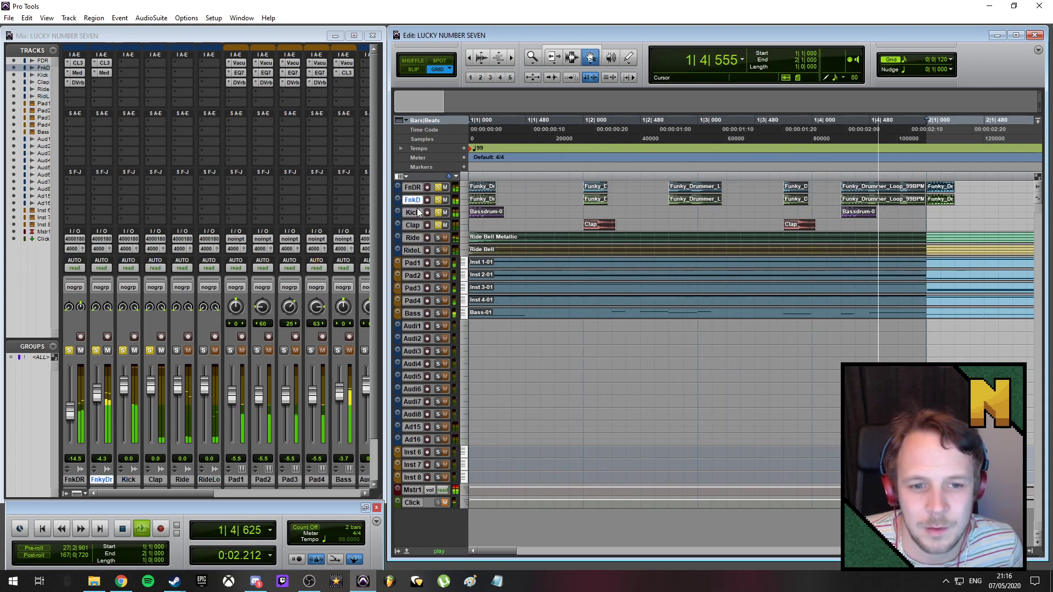
{"action": "left_click", "coordinate": [418, 213]}
{"action": "left_click_drag", "start_coordinate": [124, 387], "coordinate": [152, 402]}
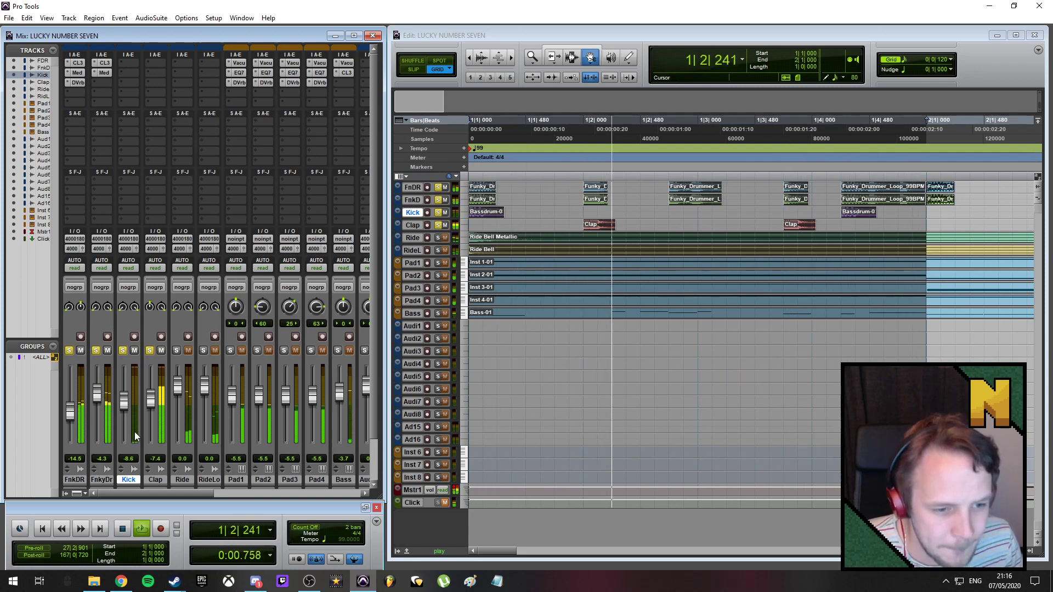
{"action": "left_click_drag", "start_coordinate": [150, 403], "coordinate": [126, 408]}
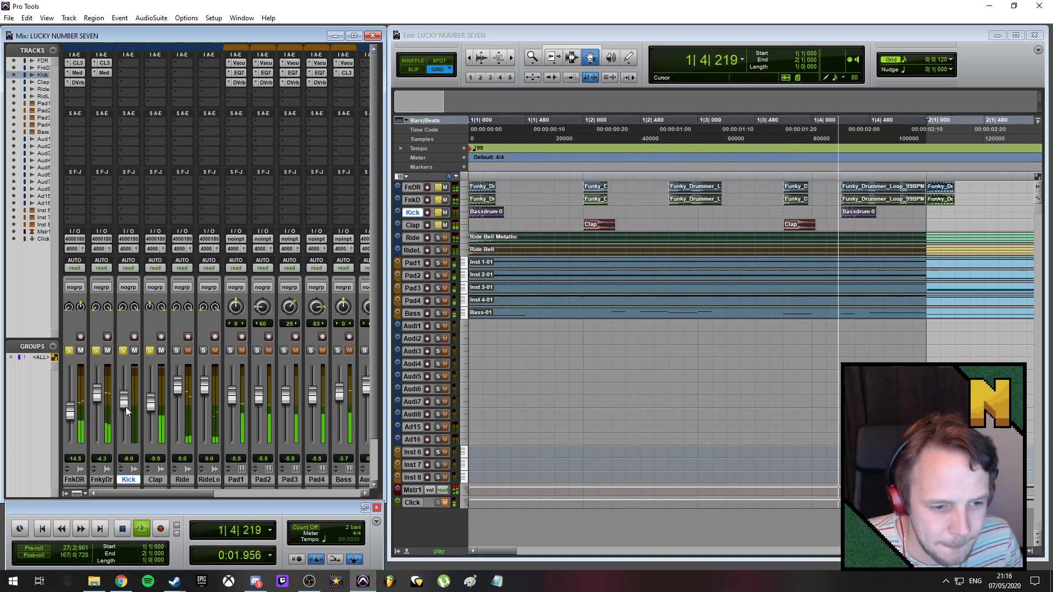
{"action": "left_click_drag", "start_coordinate": [196, 493], "coordinate": [144, 493]}
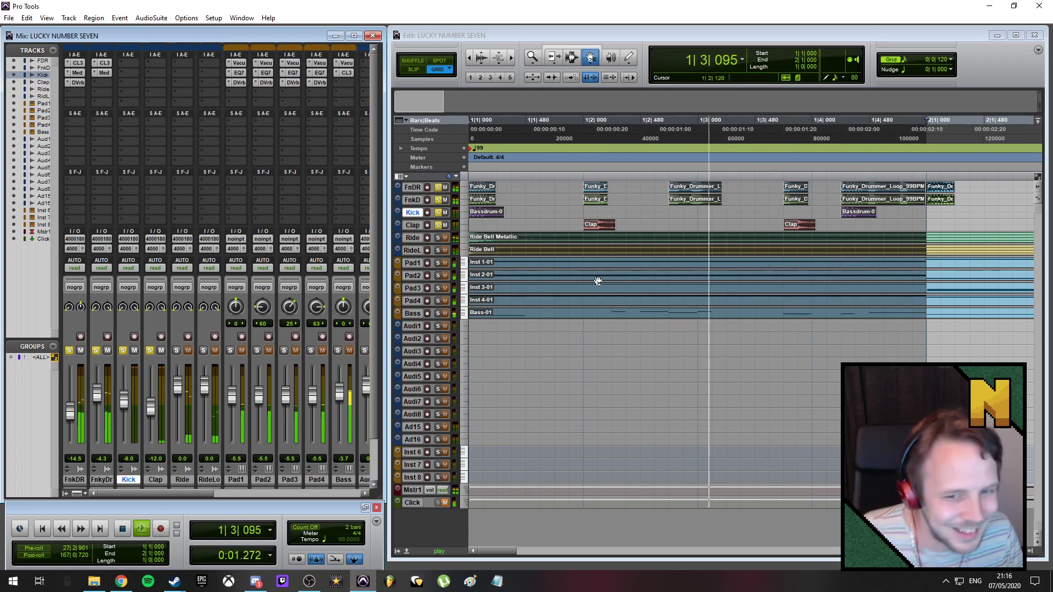
{"action": "key", "text": "space"}
- Move the Ride Bell Metallic clip on the Ride track to 1|1|480
{"action": "left_click", "coordinate": [514, 228]}
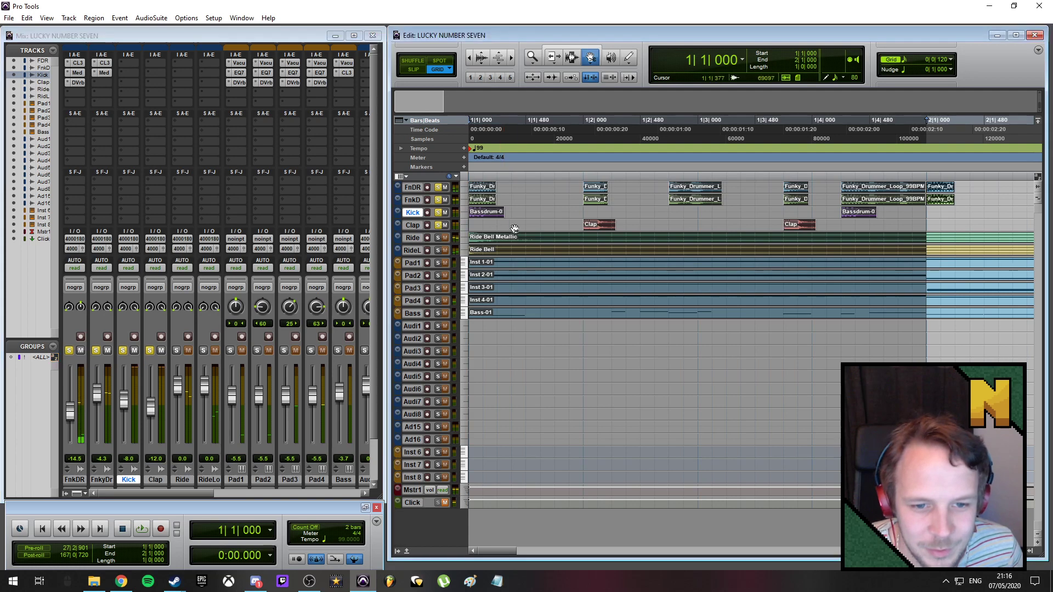
{"action": "left_click", "coordinate": [962, 390]}
{"action": "key", "text": "r"}
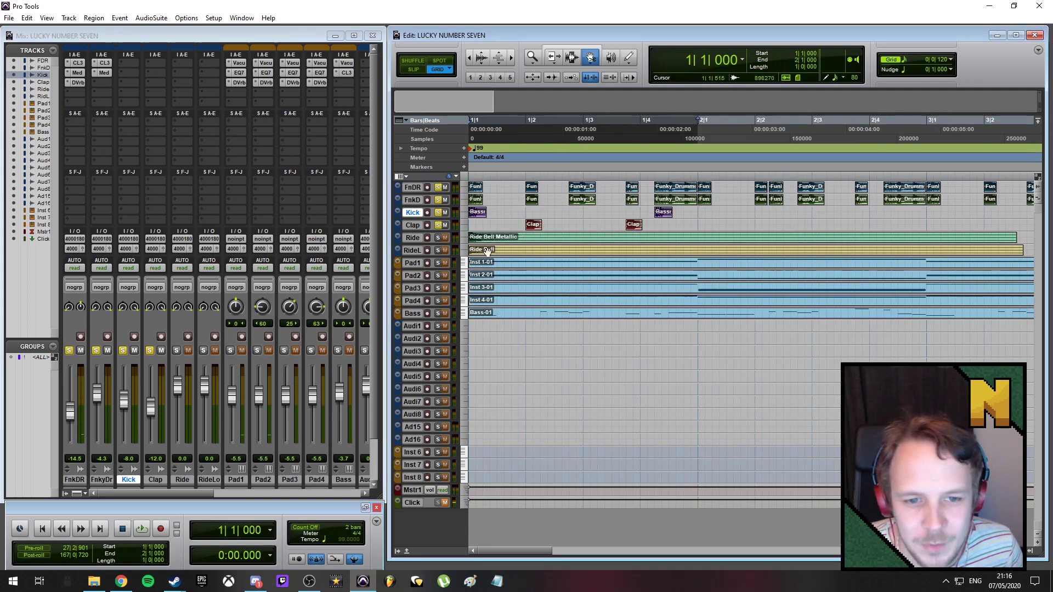
{"action": "left_click", "coordinate": [535, 238]}
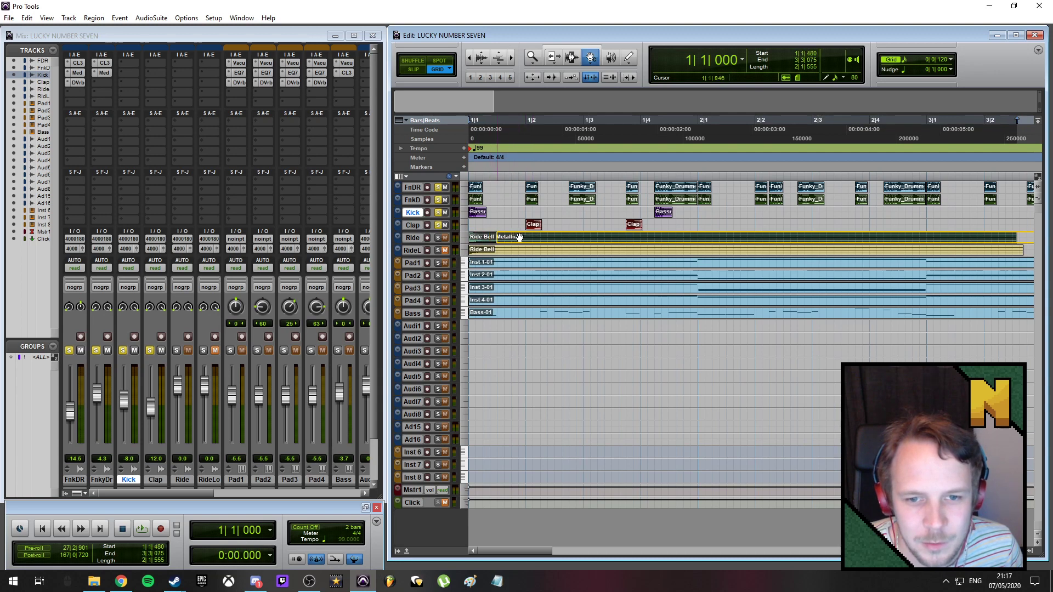
{"action": "left_click_drag", "start_coordinate": [519, 237], "coordinate": [518, 237]}
{"action": "left_click", "coordinate": [506, 128]}
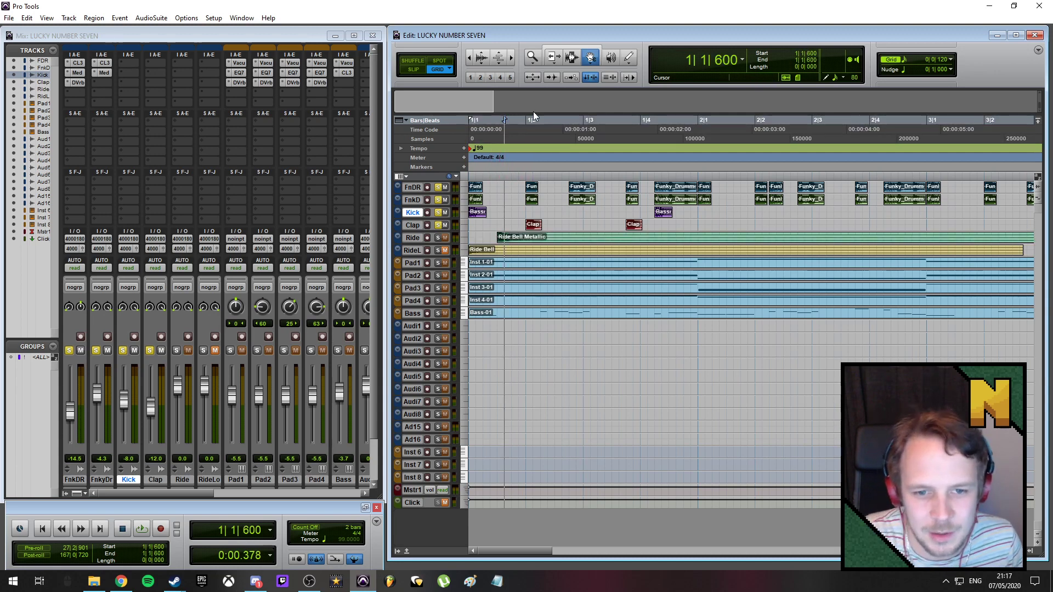
- Clear all track solos, unmute the Ride track and play the arrangement from the start
{"action": "key", "text": "Return"}
{"action": "left_click", "coordinate": [439, 212], "text": "alt"}
{"action": "key", "text": "space"}
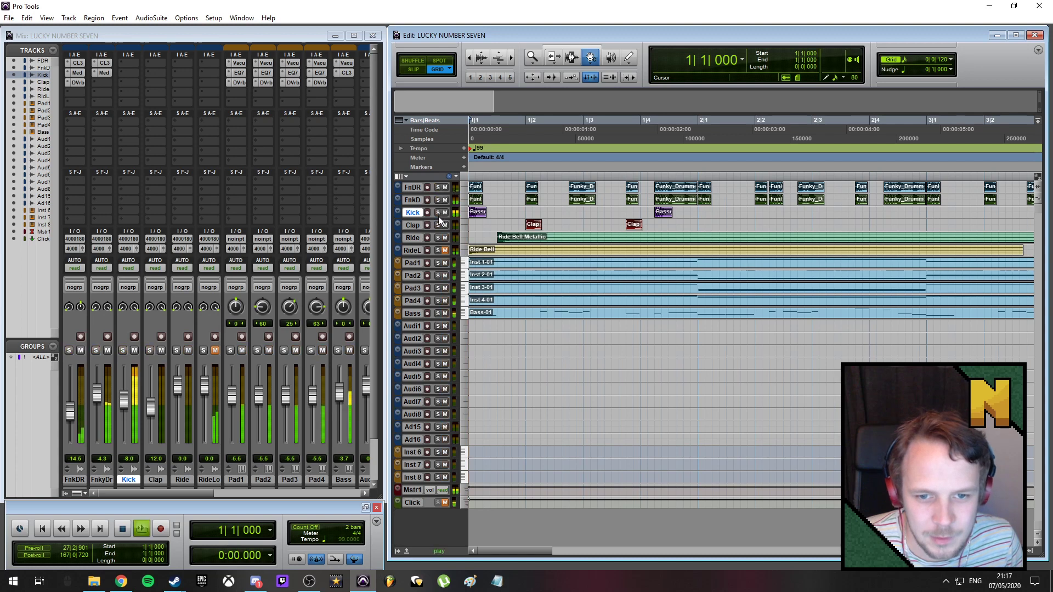
{"action": "key", "text": "space"}
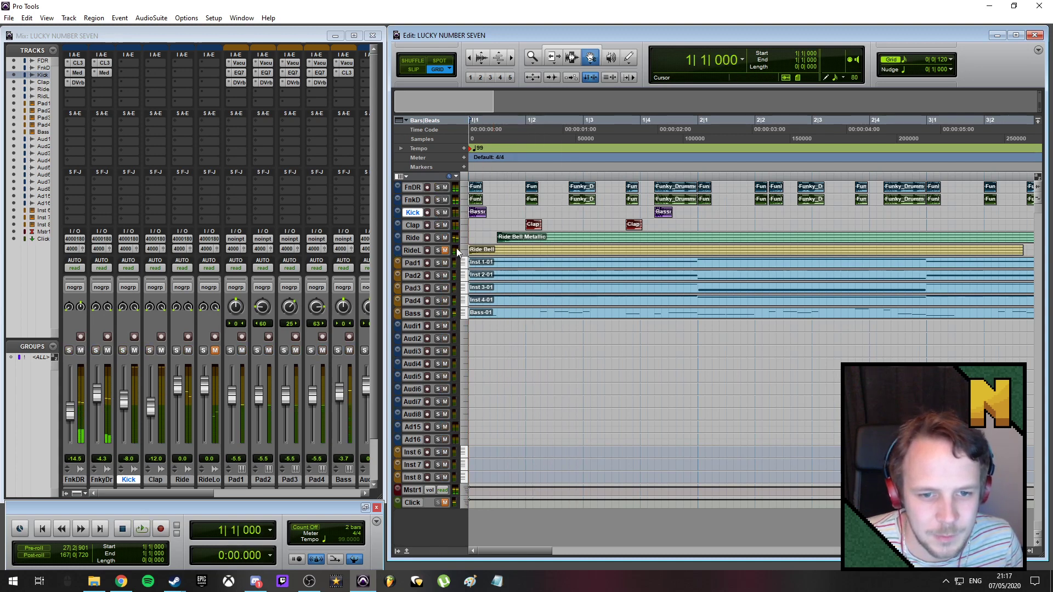
- Mute the Pad1, Pad2, Pad3, Pad4 and Bass tracks and play the drums on their own
{"action": "left_click", "coordinate": [445, 264]}
{"action": "left_click", "coordinate": [446, 313]}
{"action": "left_click", "coordinate": [445, 300]}
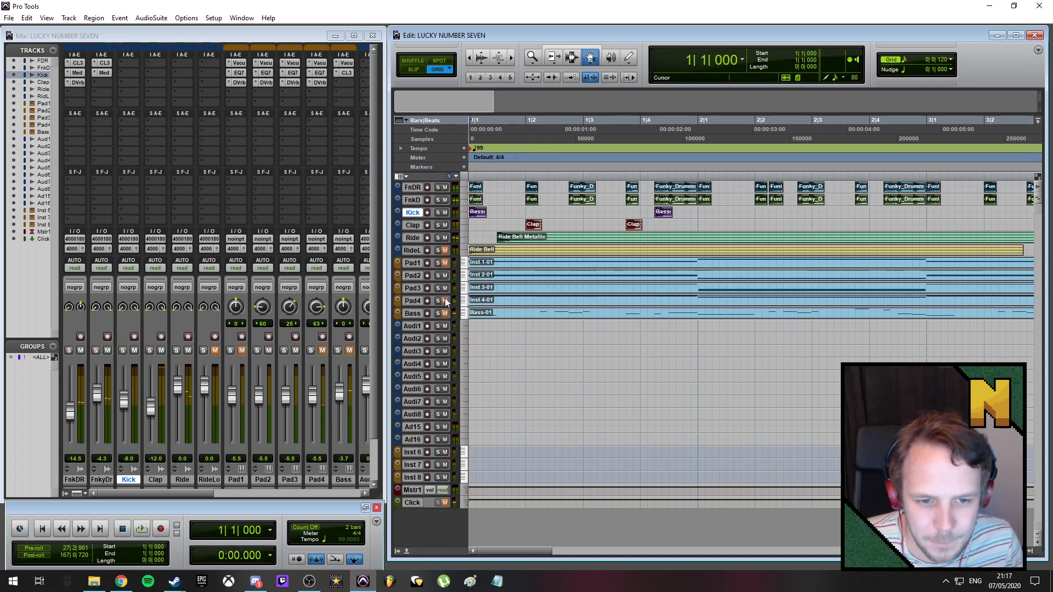
{"action": "left_click", "coordinate": [445, 288]}
{"action": "left_click", "coordinate": [445, 276]}
{"action": "key", "text": "space"}
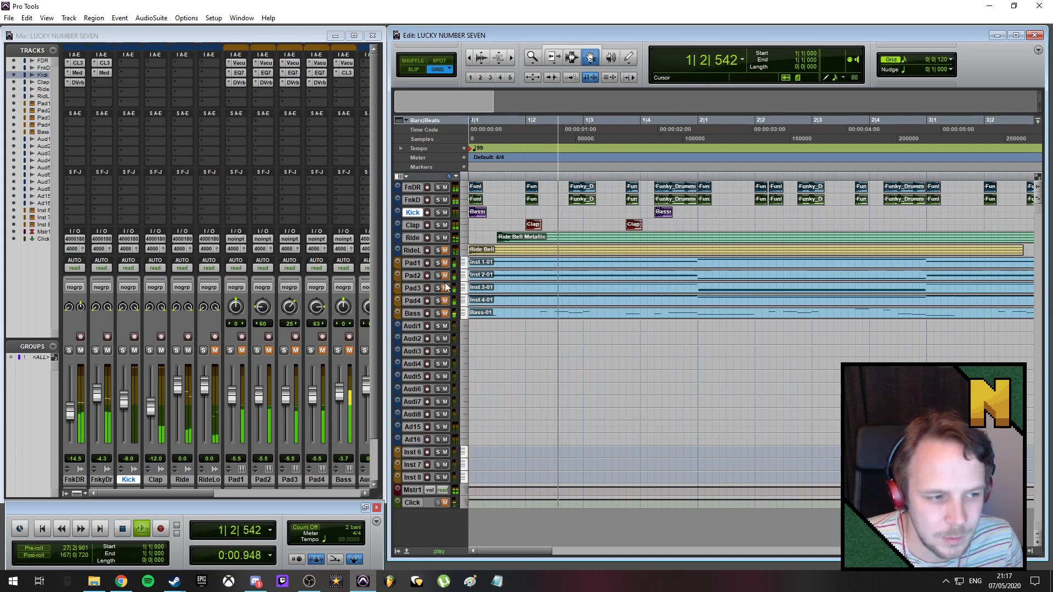
{"action": "key", "text": "space"}
- Move the Ride Bell clip to 1|1|240, unmute its track and play from the start
{"action": "key", "text": "t"}
{"action": "left_click_drag", "start_coordinate": [494, 254], "coordinate": [521, 254]}
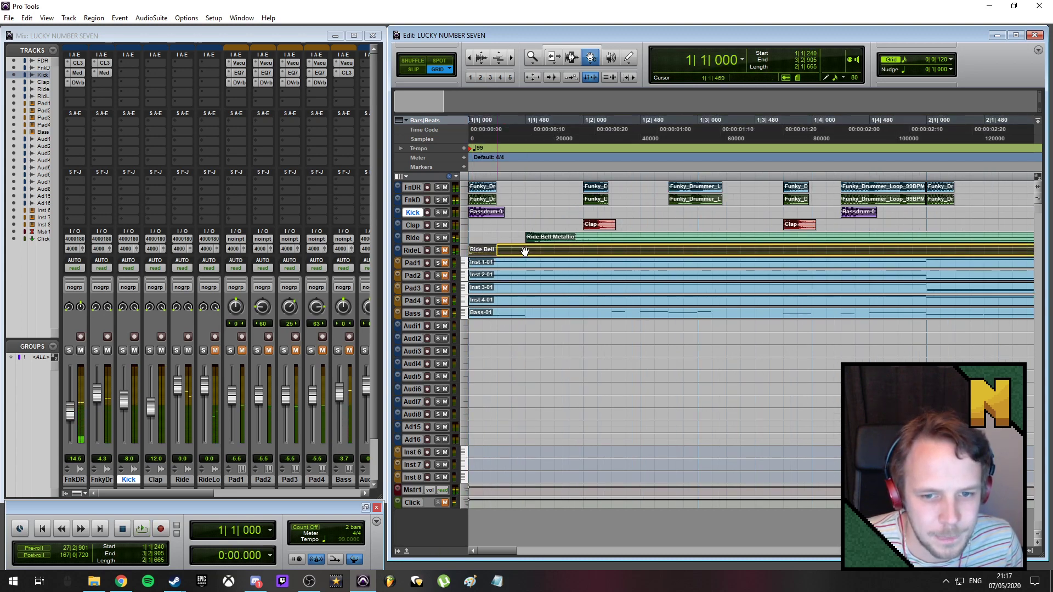
{"action": "key", "text": "space"}
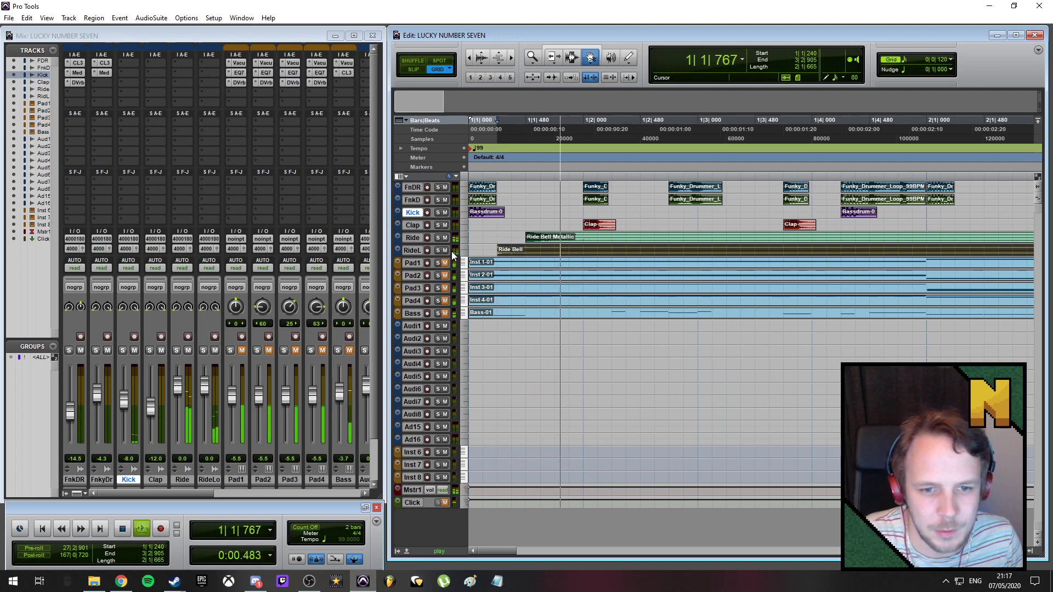
{"action": "key", "text": "Return"}
{"action": "key", "text": "space"}
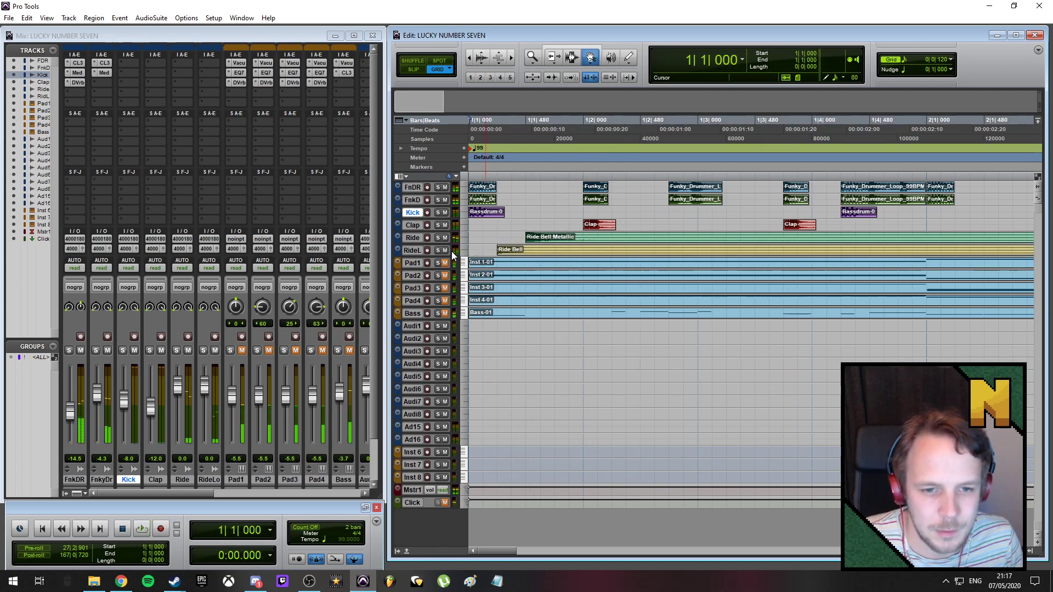
- Lower the Ride volume to -9.2 dB and the RideLo volume to -12.3 dB, play the result and select the Ride Bell clip
{"action": "left_click", "coordinate": [417, 239]}
{"action": "left_click_drag", "start_coordinate": [179, 390], "coordinate": [189, 400]}
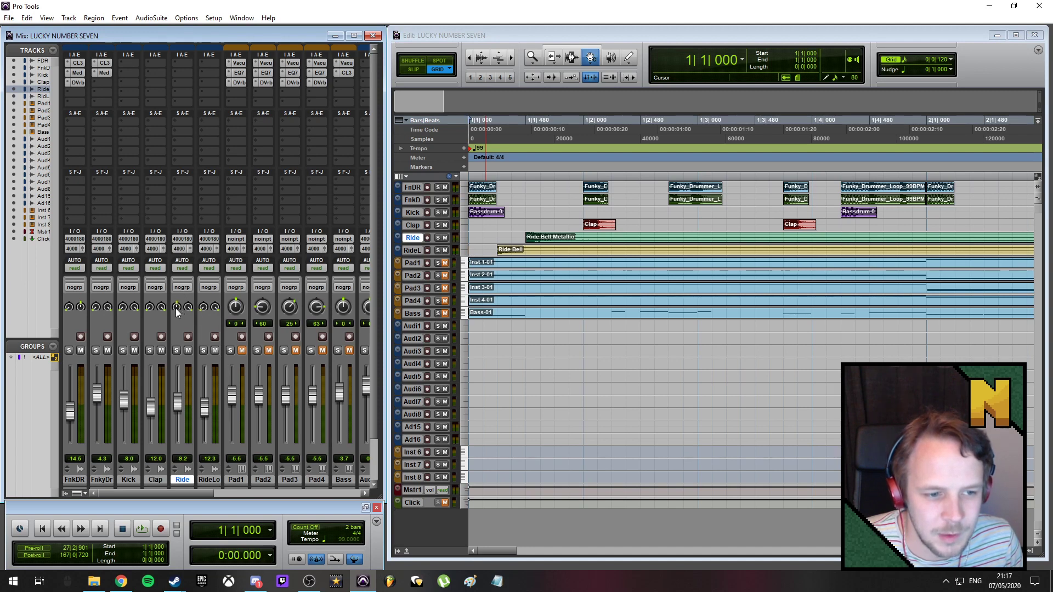
{"action": "key", "text": "space"}
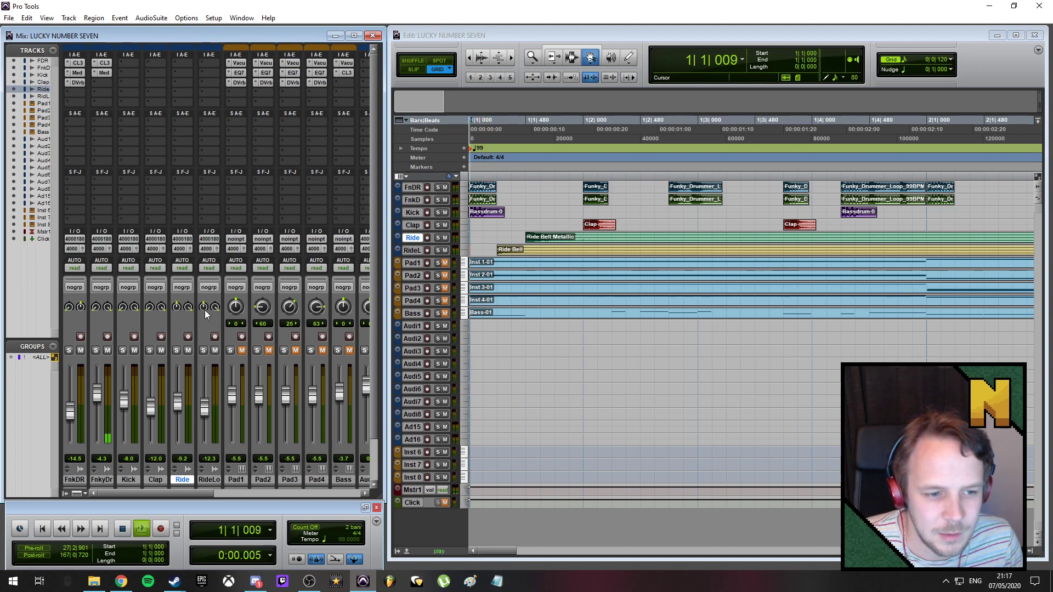
{"action": "key", "text": "space"}
{"action": "key", "text": "space"}
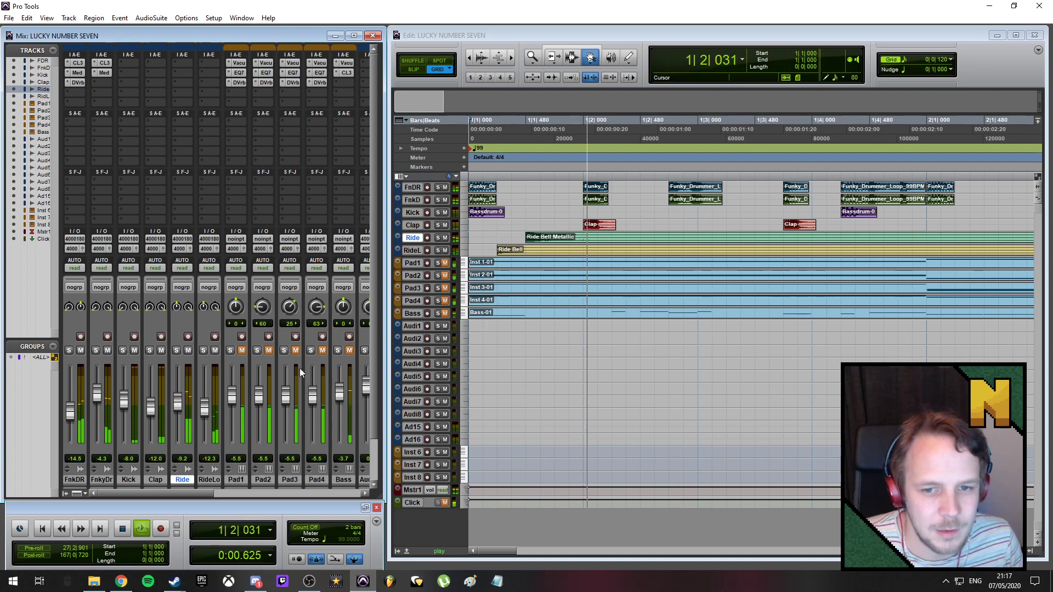
{"action": "key", "text": "space"}
{"action": "left_click", "coordinate": [536, 254]}
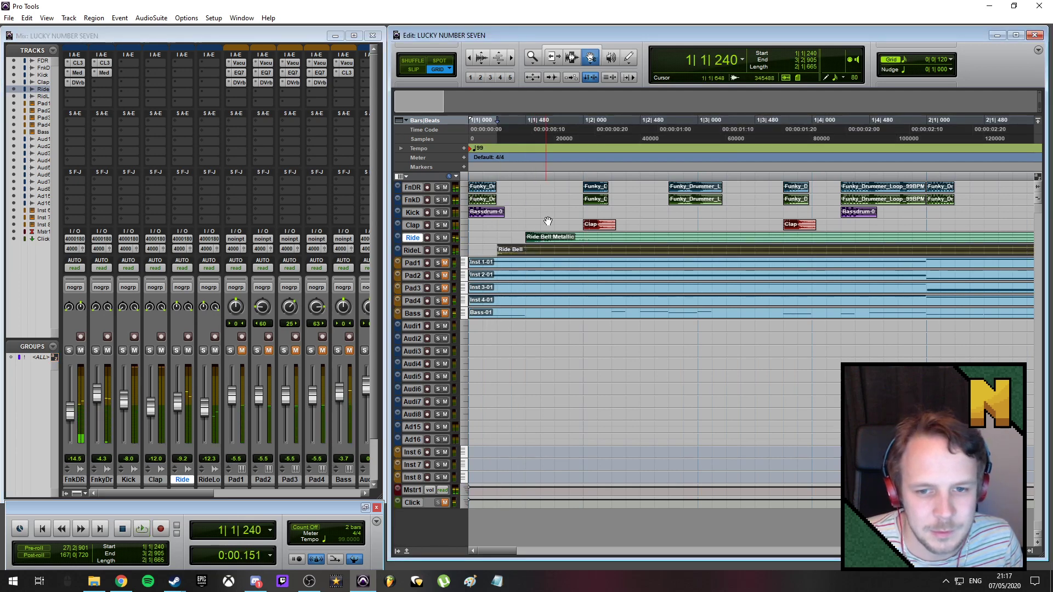
- Copy the Ride Bell Metallic clip on the Ride track to 1|2|240 and return to the session start
{"action": "left_click", "coordinate": [555, 239]}
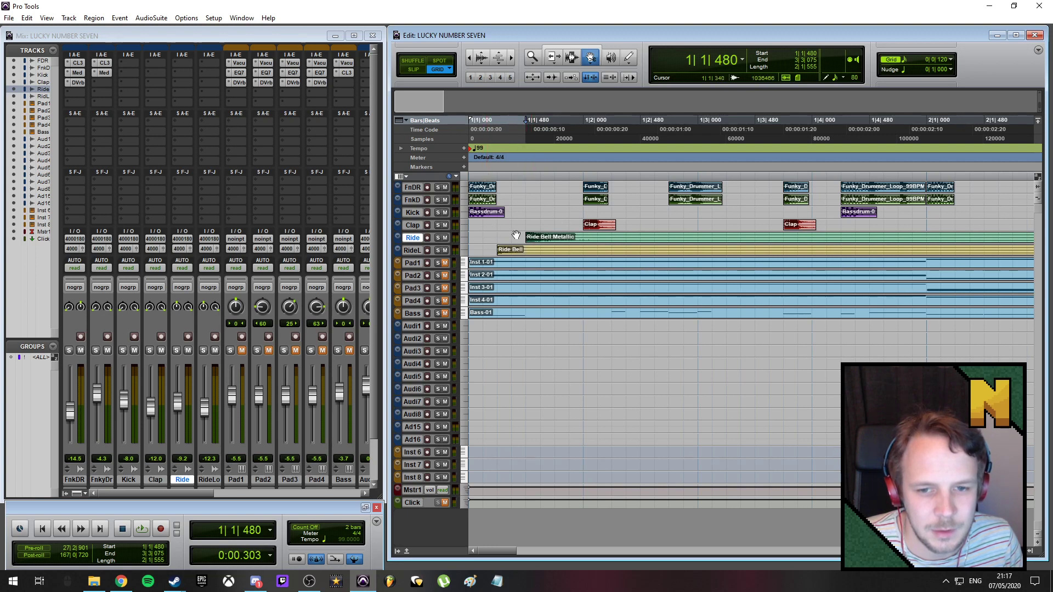
{"action": "left_click", "coordinate": [539, 252]}
{"action": "left_click", "coordinate": [545, 239]}
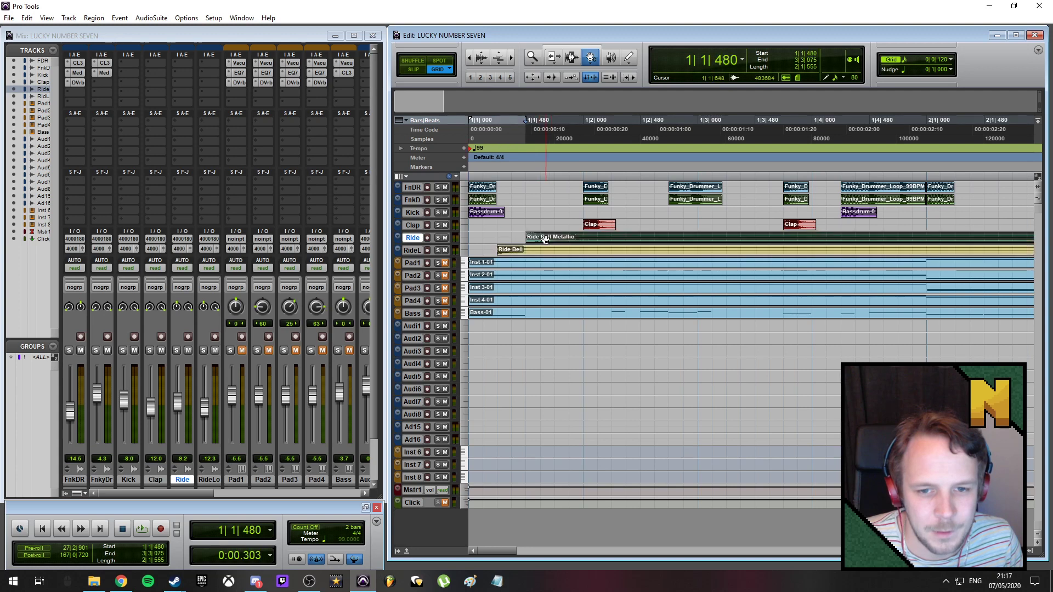
{"action": "left_click_drag", "start_coordinate": [545, 239], "coordinate": [578, 240]}
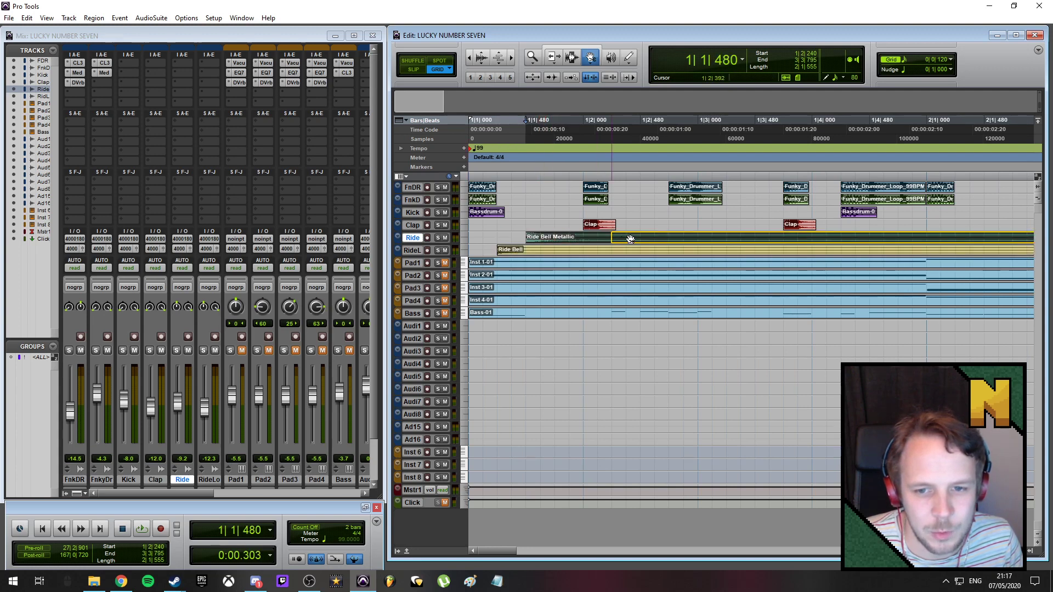
{"action": "key", "text": "ctrl+e"}
{"action": "key", "text": "Return"}
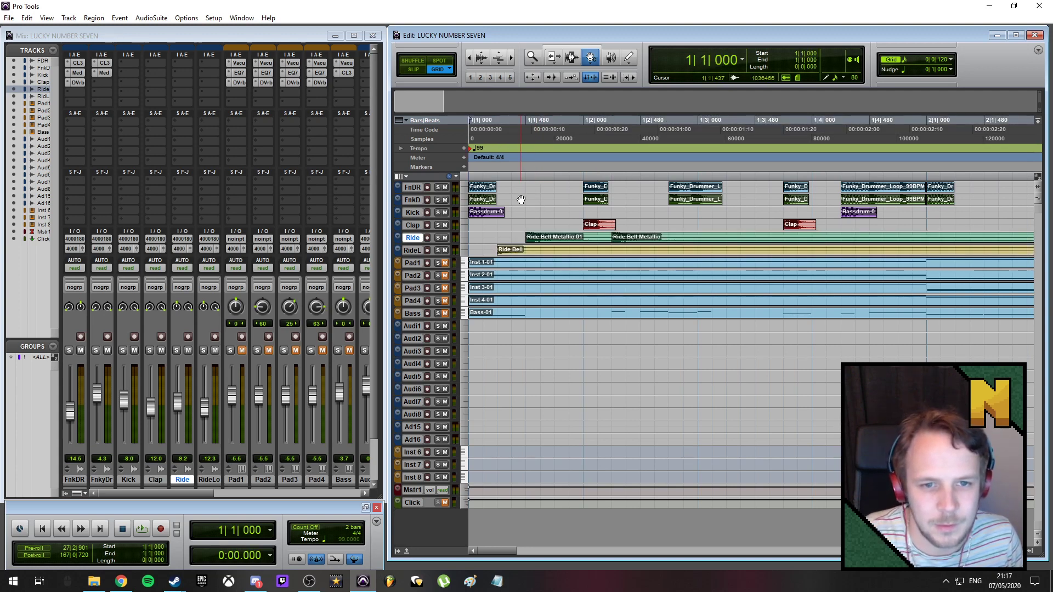
- Play the ride parts, then lower the Ride volume to -12.9 dB and the RideLo volume to -15.1 dB and play again
{"action": "key", "text": "space"}
{"action": "key", "text": "space"}
{"action": "key", "text": "space"}
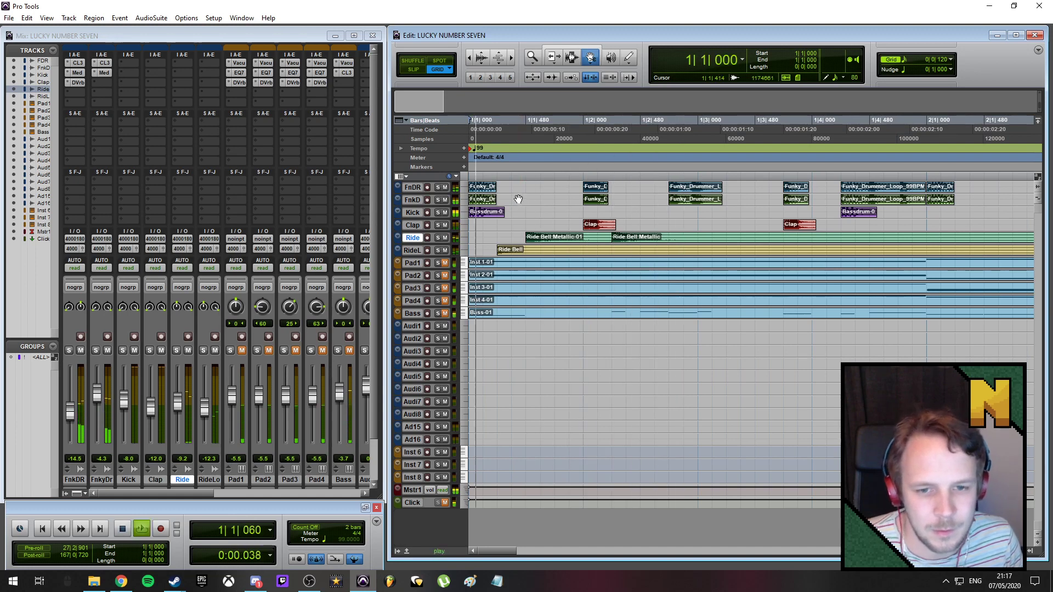
{"action": "key", "text": "space"}
{"action": "left_click_drag", "start_coordinate": [181, 405], "coordinate": [208, 416]}
{"action": "key", "text": "space"}
{"action": "key", "text": "space"}
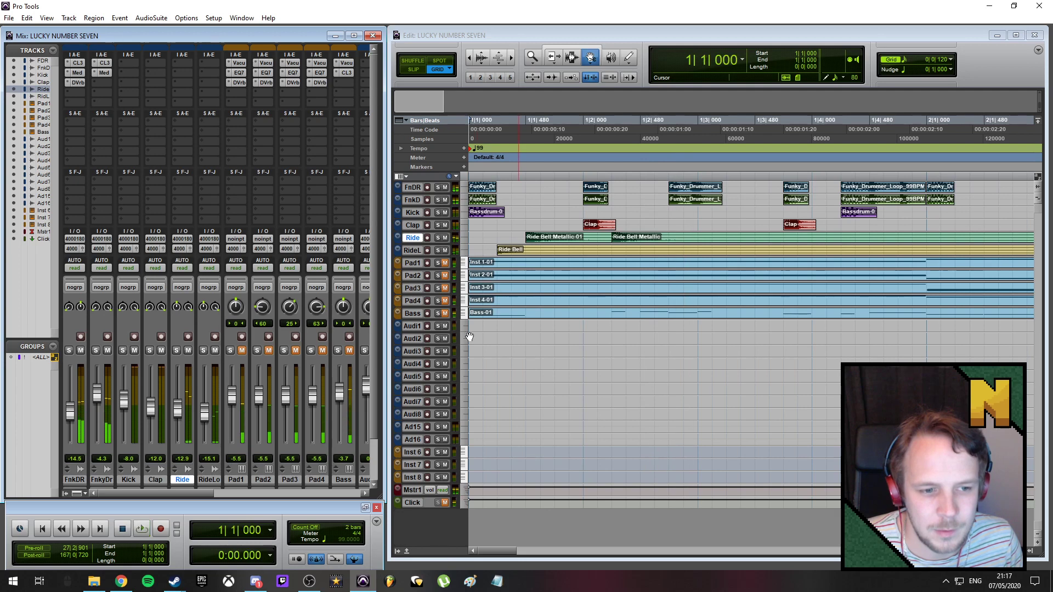
- Copy the Ride Bell clip on the RideLo track to 1|2|480, play from the start and move the copy to 1|3|000
{"action": "left_click", "coordinate": [516, 251]}
{"action": "left_click_drag", "start_coordinate": [516, 251], "coordinate": [660, 251]}
{"action": "key", "text": "Return"}
{"action": "key", "text": "space"}
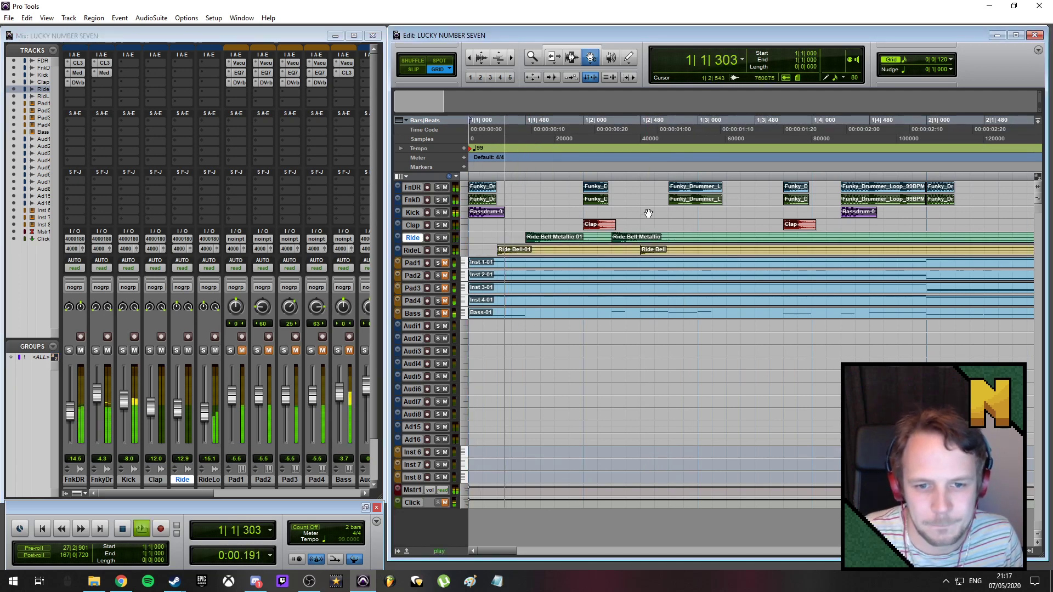
{"action": "key", "text": "space"}
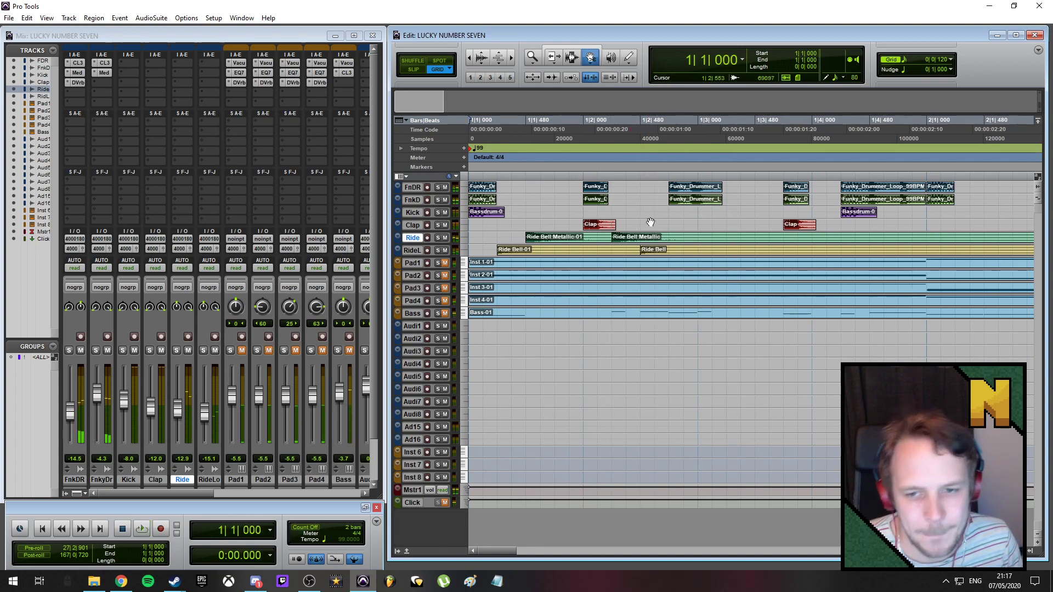
{"action": "left_click_drag", "start_coordinate": [666, 252], "coordinate": [724, 252]}
- Cut the Ride and RideLo clips down to 240 ticks each by deleting the audio ranges that follow their attacks
{"action": "left_click", "coordinate": [598, 256]}
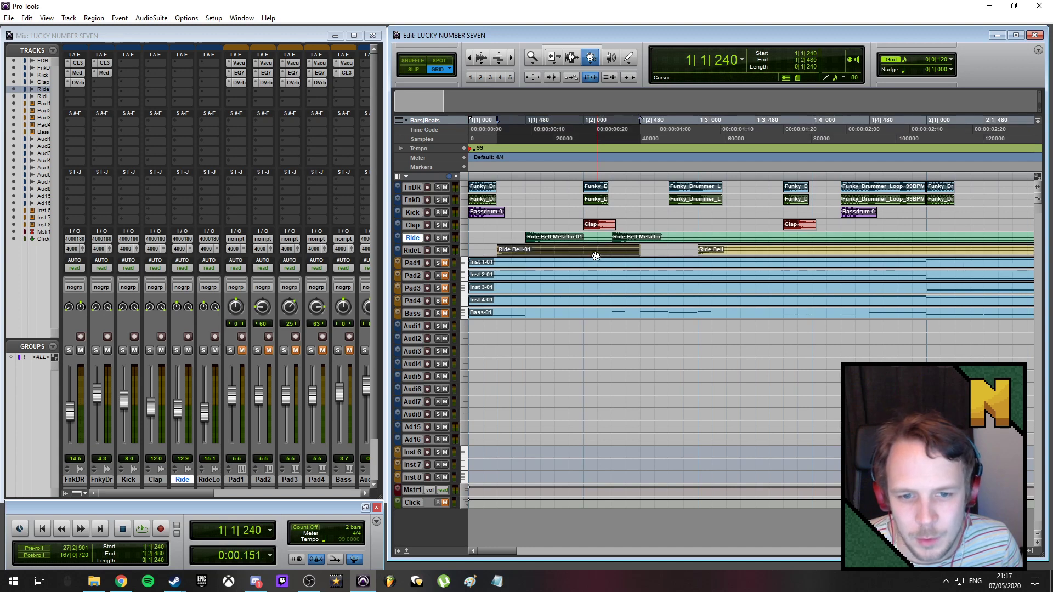
{"action": "left_click", "coordinate": [573, 57]}
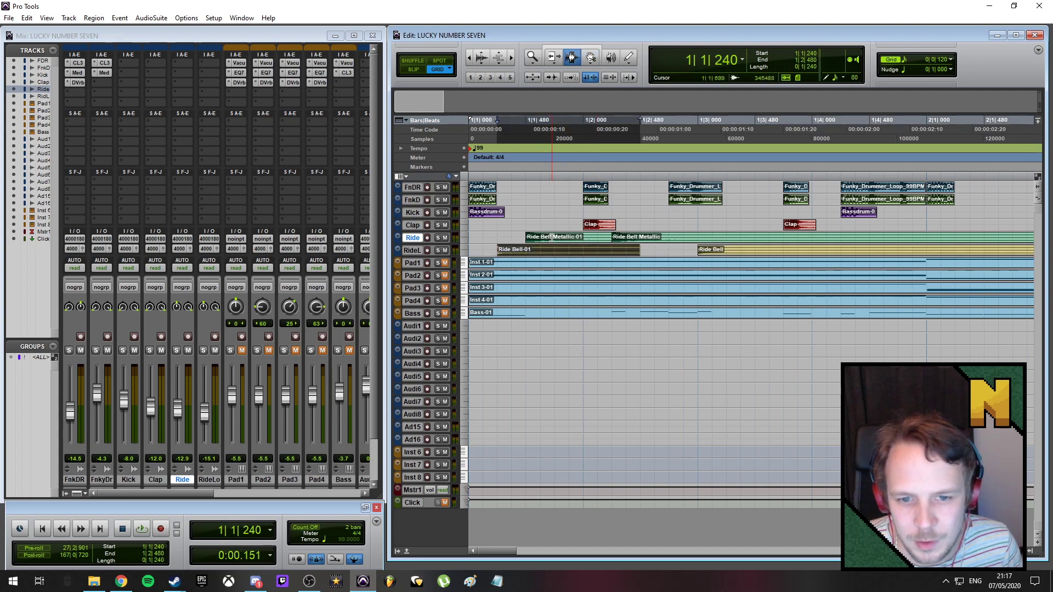
{"action": "left_click_drag", "start_coordinate": [555, 237], "coordinate": [611, 240]}
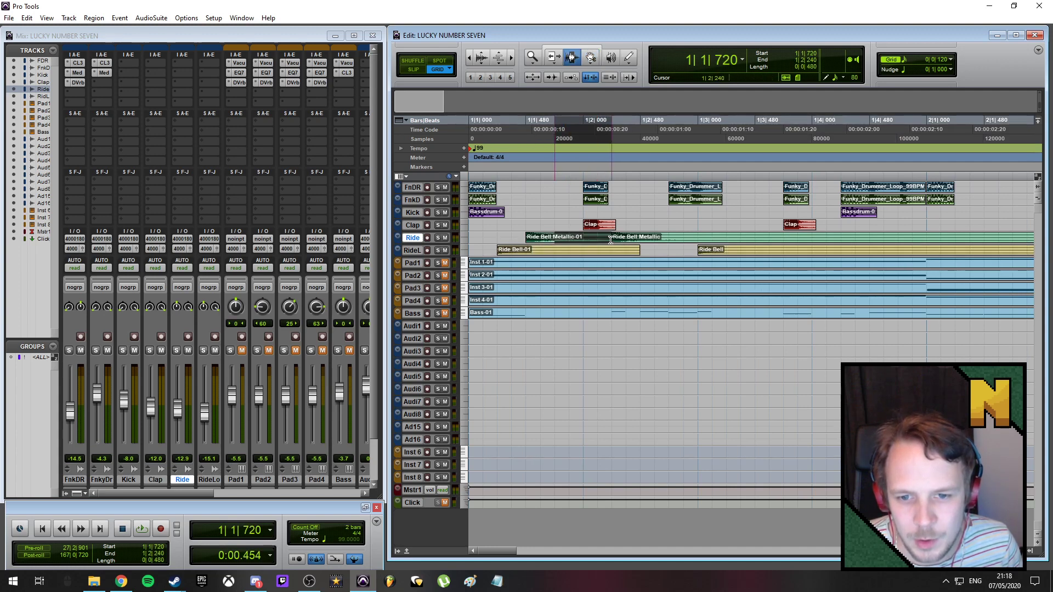
{"action": "key", "text": "Delete"}
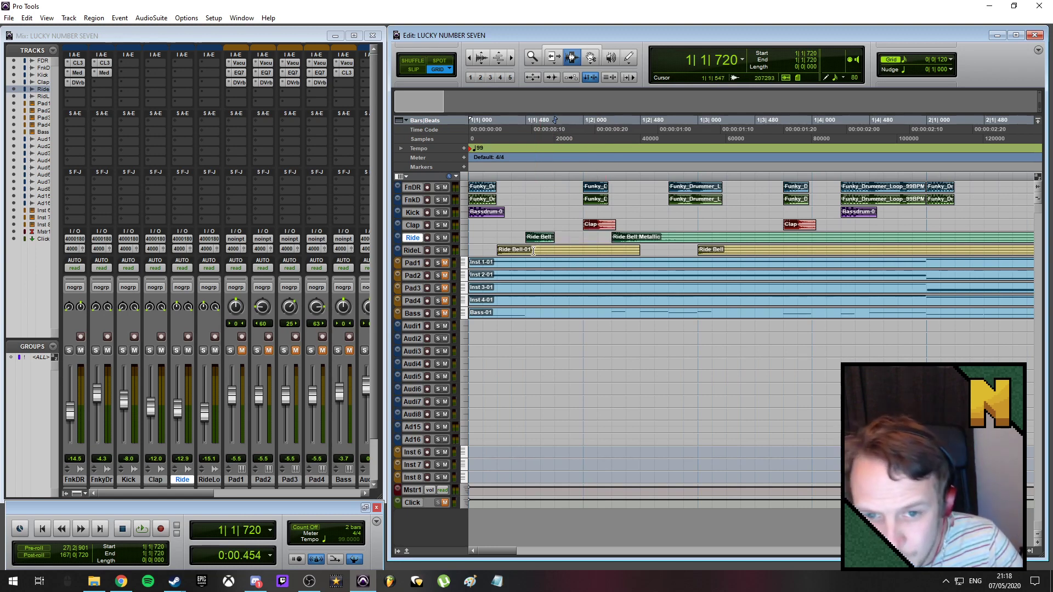
{"action": "left_click_drag", "start_coordinate": [525, 249], "coordinate": [870, 238]}
{"action": "key", "text": "Delete"}
{"action": "left_click", "coordinate": [642, 237]}
{"action": "key", "text": "Delete"}
{"action": "left_click_drag", "start_coordinate": [727, 249], "coordinate": [784, 250]}
{"action": "key", "text": "Delete"}
- Delete the leftover tail clips at 1|3|720 on RideLo and 1|4|480 on Ride, then play from the start
{"action": "key", "text": "F8"}
{"action": "left_click", "coordinate": [863, 253]}
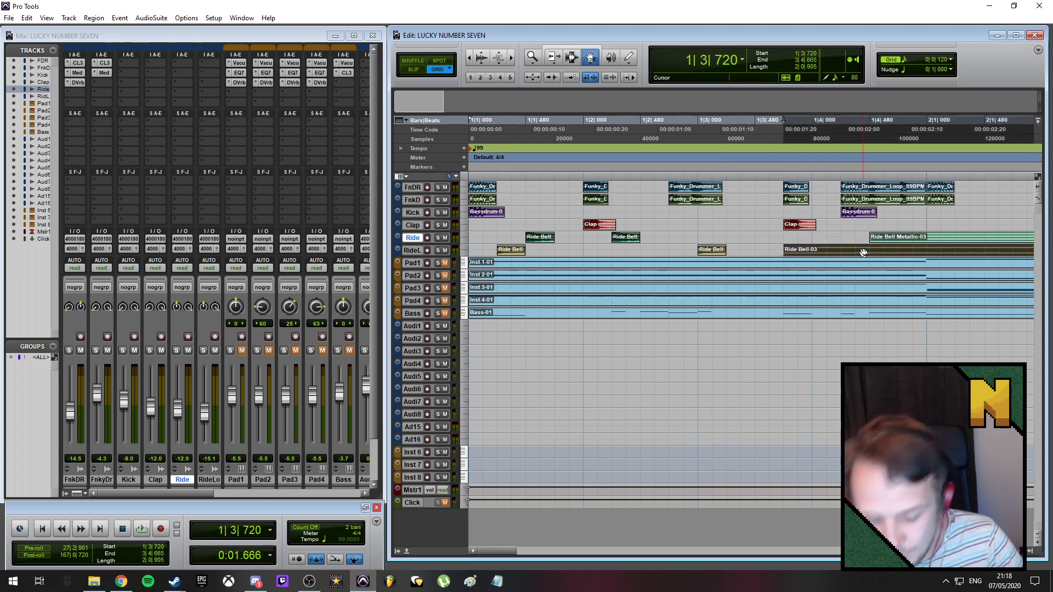
{"action": "key", "text": "Delete"}
{"action": "left_click", "coordinate": [913, 237]}
{"action": "key", "text": "Delete"}
{"action": "key", "text": "Return"}
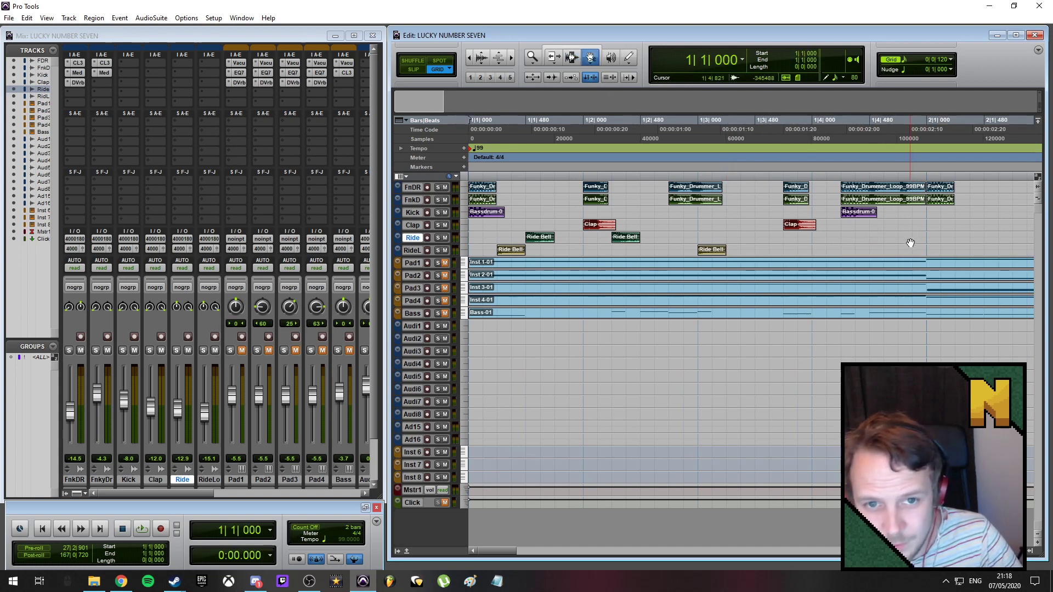
{"action": "key", "text": "space"}
{"action": "key", "text": "space"}
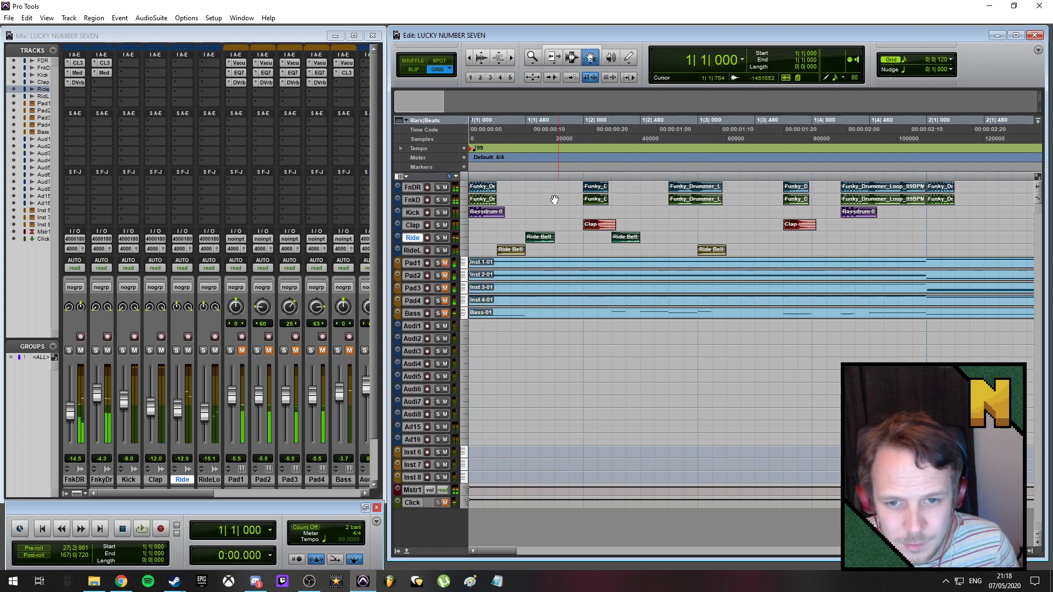
- Extend the two Ride clips and two RideLo clips to 480 ticks each with the Trim tool and play from the start
{"action": "left_click", "coordinate": [560, 59]}
{"action": "double_click", "coordinate": [553, 238]}
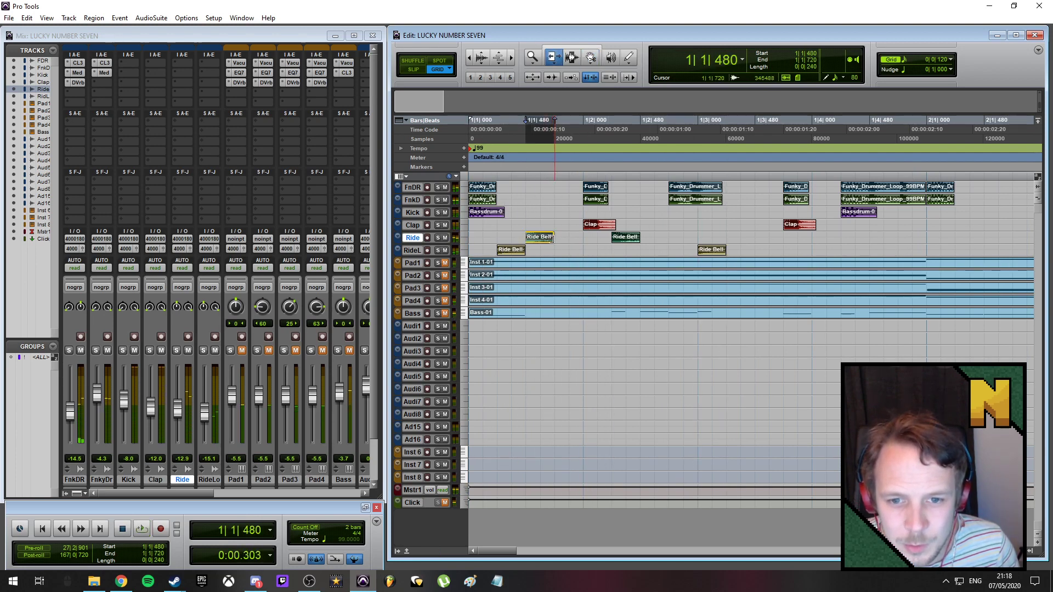
{"action": "mouse_move", "coordinate": [551, 239]}
{"action": "left_mouse_down"}
{"action": "mouse_move", "coordinate": [578, 255]}
{"action": "mouse_move", "coordinate": [551, 258]}
{"action": "left_mouse_up"}
{"action": "left_click_drag", "start_coordinate": [637, 238], "coordinate": [749, 258]}
{"action": "key", "text": "Return"}
{"action": "key", "text": "space"}
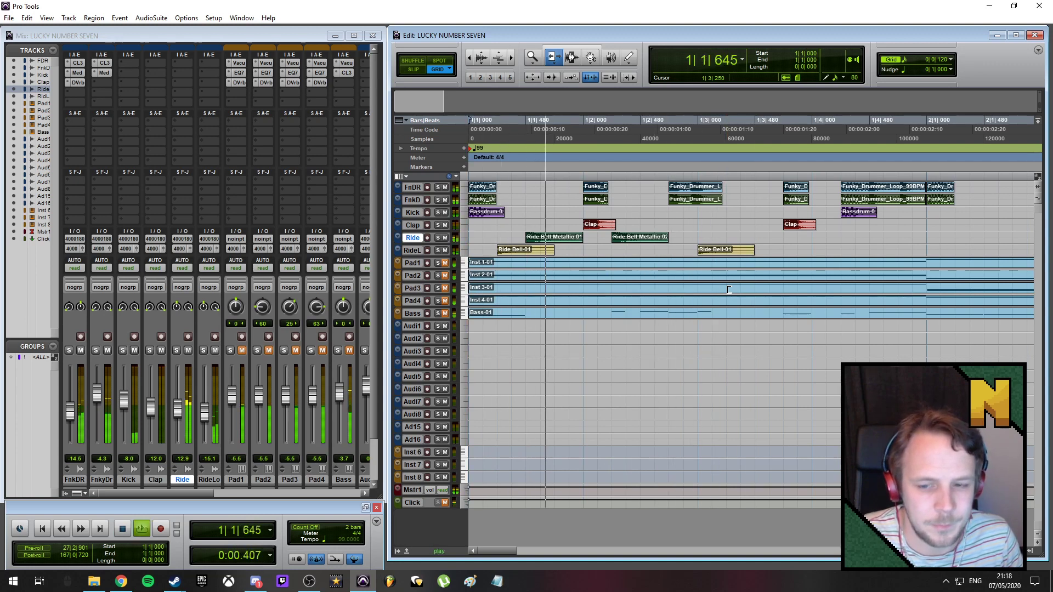
{"action": "key", "text": "space"}
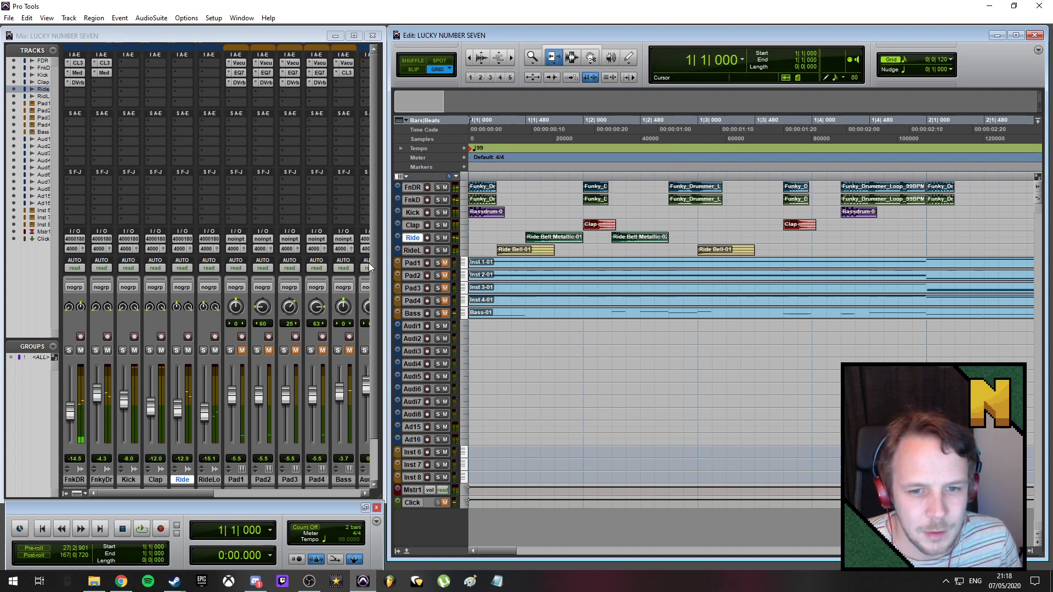
- Mute the Ride and RideLo tracks and copy the kick and clap clips of bar 1 to bar 2
{"action": "left_click", "coordinate": [445, 250]}
{"action": "key", "text": "r"}
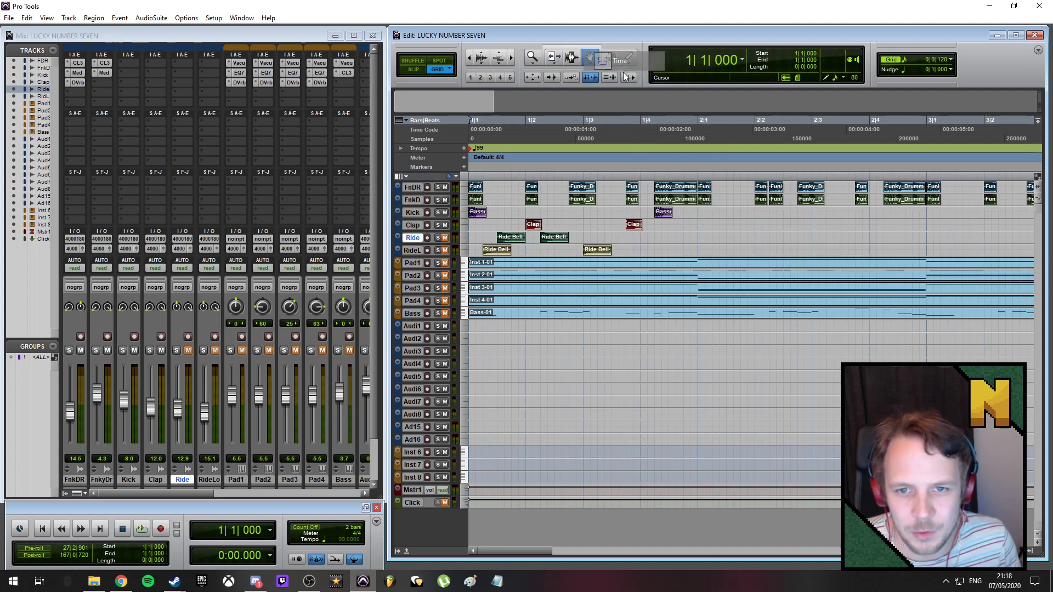
{"action": "left_click", "coordinate": [590, 57]}
{"action": "left_click", "coordinate": [482, 213]}
{"action": "left_click", "coordinate": [534, 226], "text": "shift"}
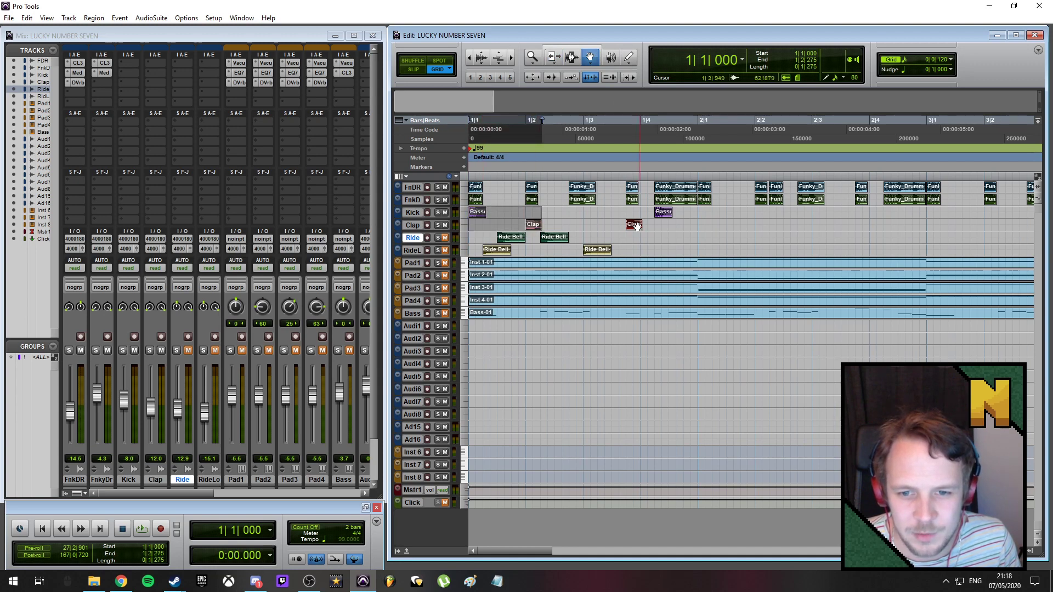
{"action": "left_click", "coordinate": [636, 225], "text": "shift"}
{"action": "left_click", "coordinate": [663, 213], "text": "shift"}
{"action": "left_click_drag", "start_coordinate": [477, 212], "coordinate": [706, 212]}
- Repeat the kick and clap pattern through bar 16 by copying the growing selection to bars 3, 5 and 9
{"action": "left_click", "coordinate": [481, 213], "text": "shift"}
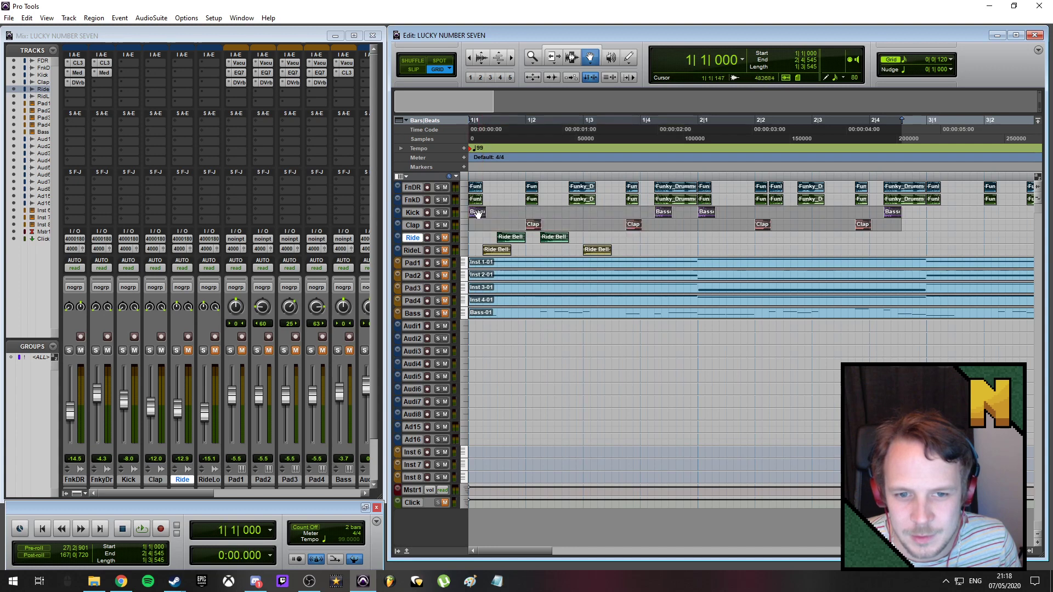
{"action": "left_click_drag", "start_coordinate": [478, 213], "coordinate": [942, 218]}
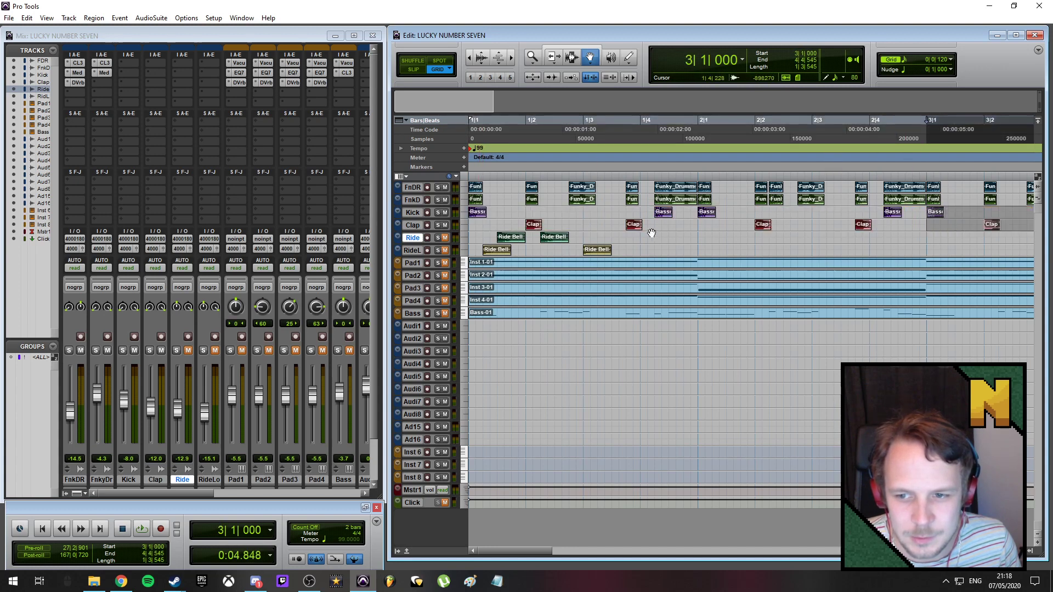
{"action": "left_click", "coordinate": [479, 214], "text": "shift"}
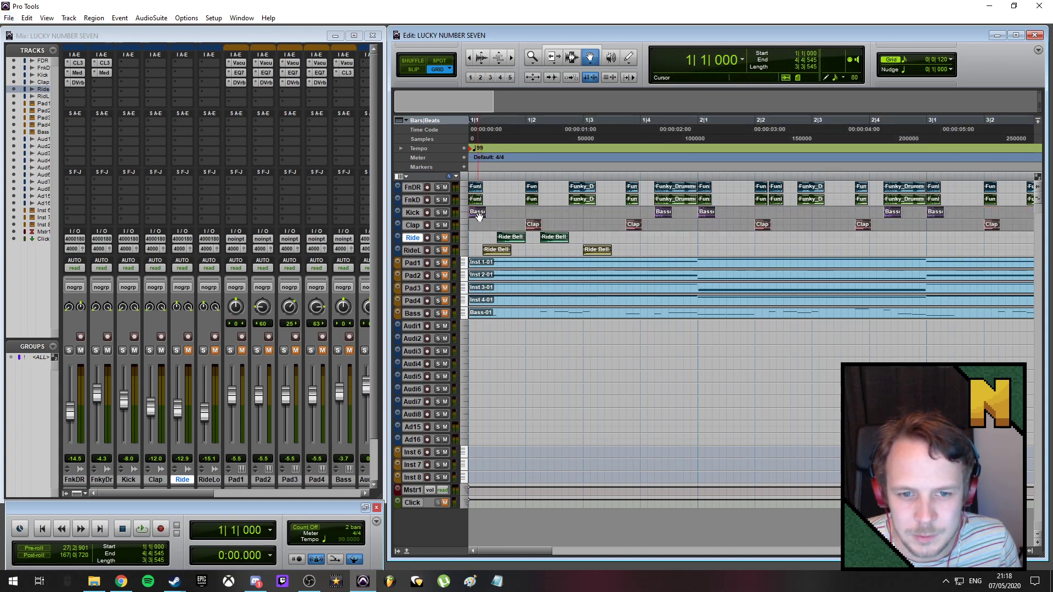
{"action": "scroll", "coordinate": [516, 232], "scroll_direction": "down", "scroll_amount": 2}
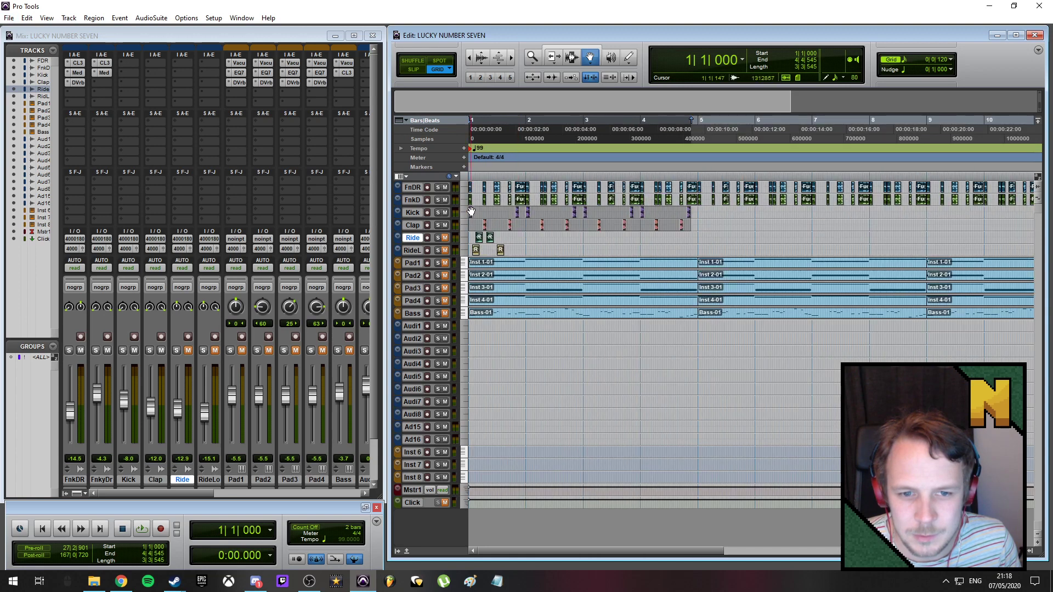
{"action": "left_click_drag", "start_coordinate": [471, 213], "coordinate": [706, 216]}
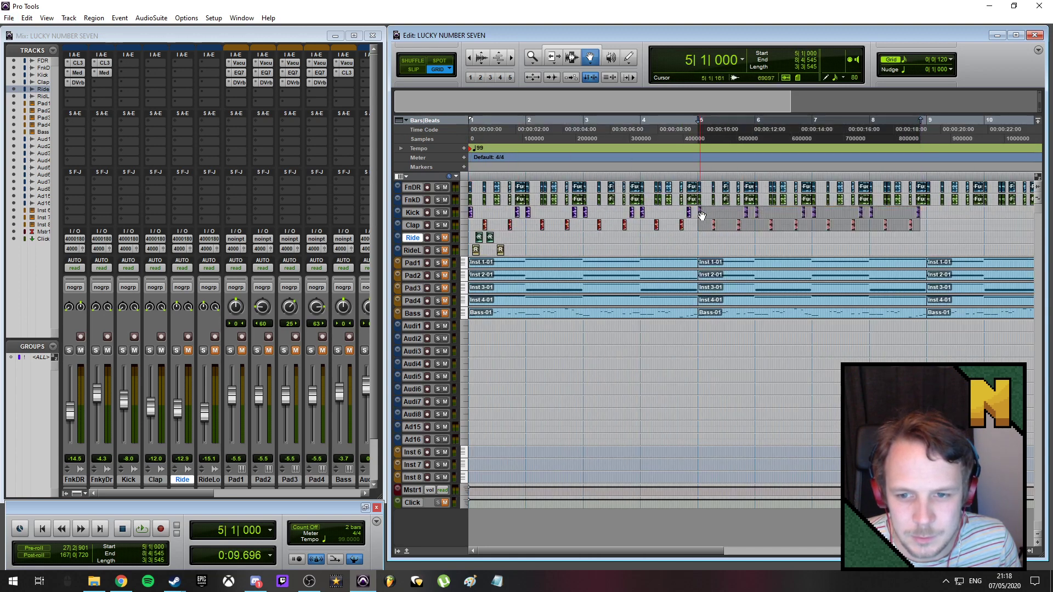
{"action": "left_click", "coordinate": [472, 212], "text": "shift"}
{"action": "left_click_drag", "start_coordinate": [472, 213], "coordinate": [930, 214]}
{"action": "key", "text": "ctrl+["}
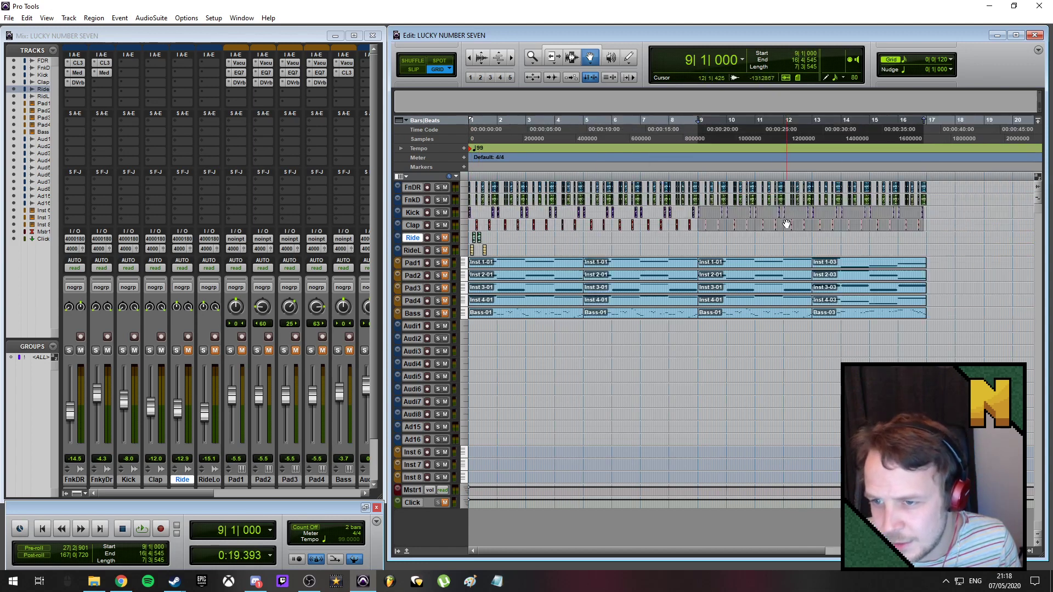
- Play the arrangement from the start to check the kick and clap layers, briefly toggling the Ride track's mute
{"action": "key", "text": "Return"}
{"action": "key", "text": "space"}
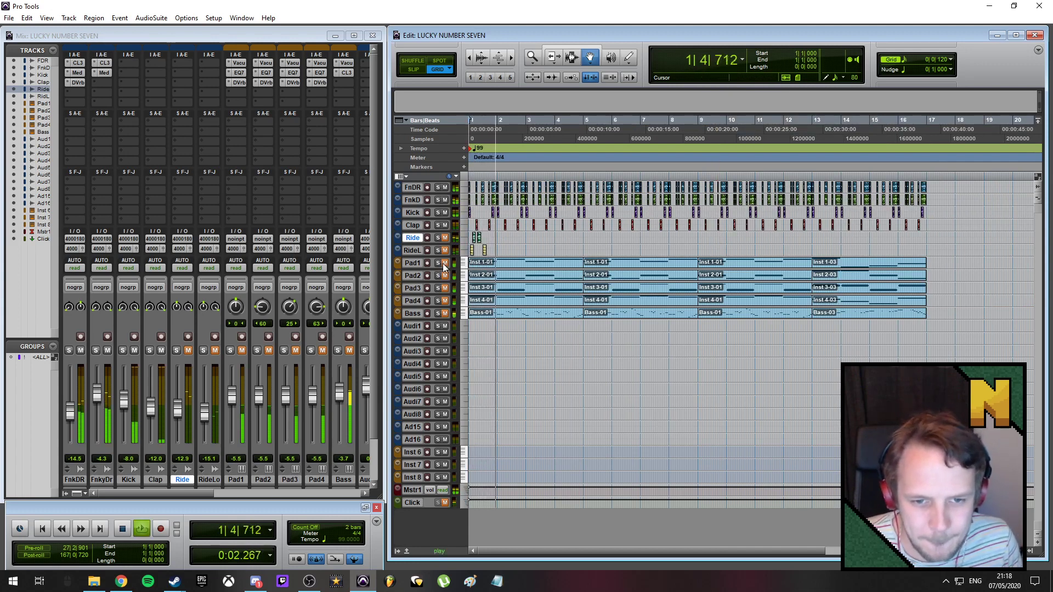
{"action": "left_click", "coordinate": [445, 238]}
{"action": "left_click", "coordinate": [445, 237]}
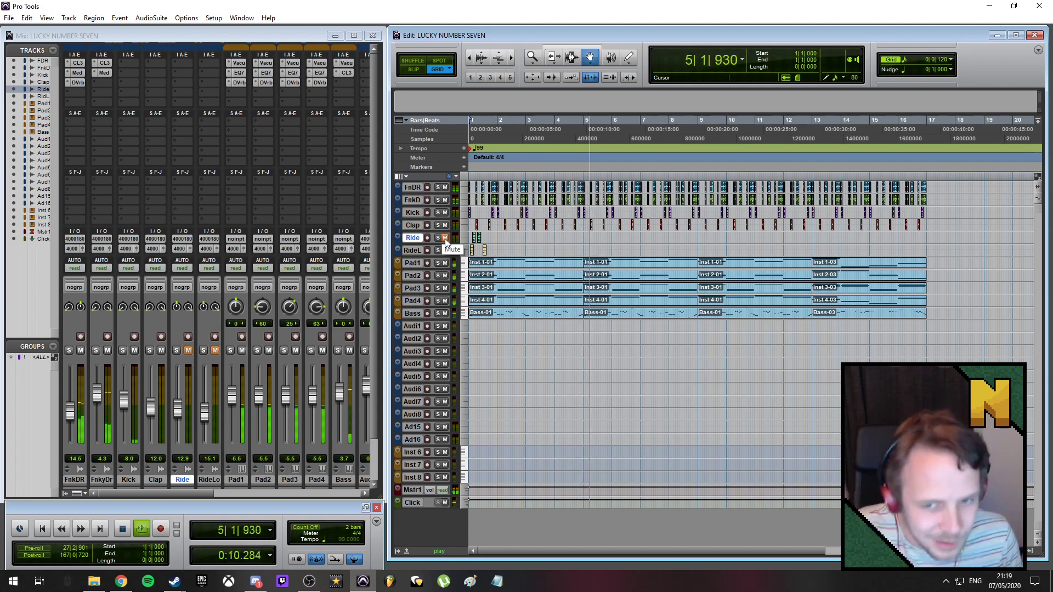
{"action": "key", "text": "space"}
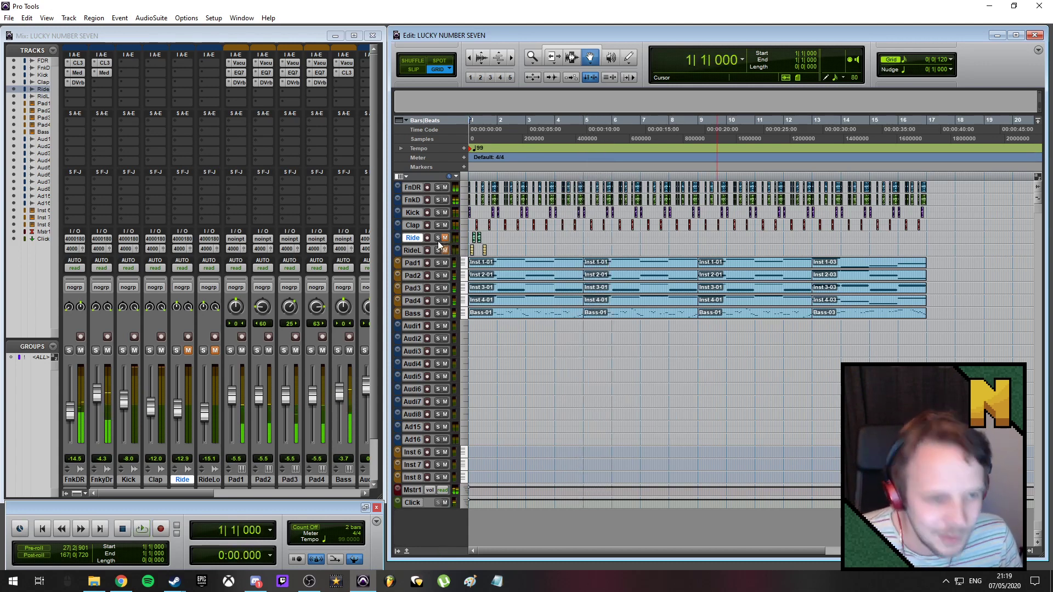
- Unmute the Ride track, play bar 1 and copy the second Ride Bell Metallic clip to 1|3|000, 1|3|720 and 1|4|480
{"action": "key", "text": "ctrl+]"}
{"action": "key", "text": "ctrl+]"}
{"action": "key", "text": "ctrl+]"}
{"action": "key", "text": "ctrl+]"}
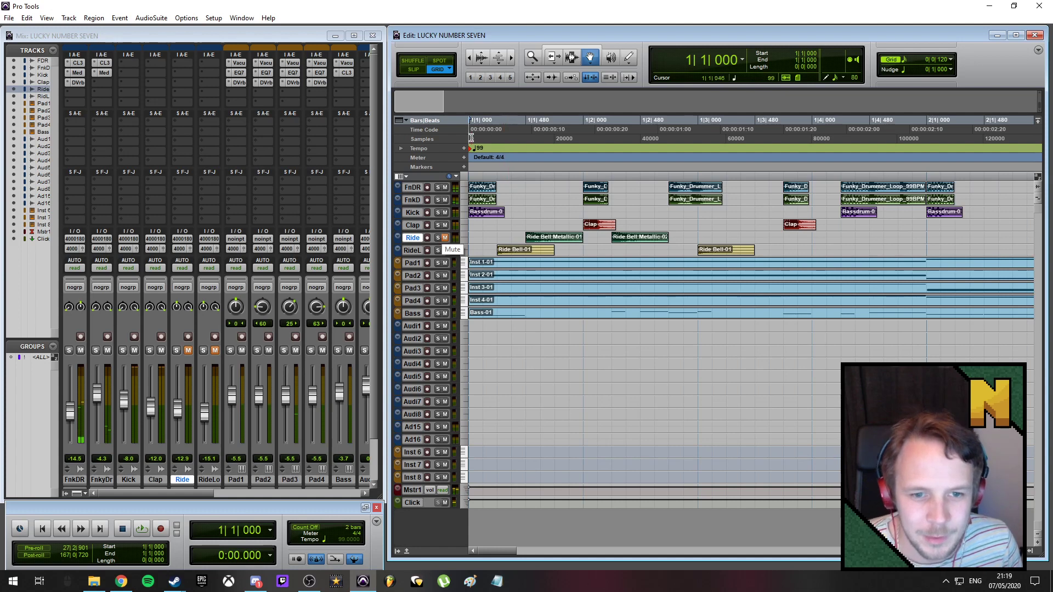
{"action": "left_click", "coordinate": [446, 238]}
{"action": "key", "text": "space"}
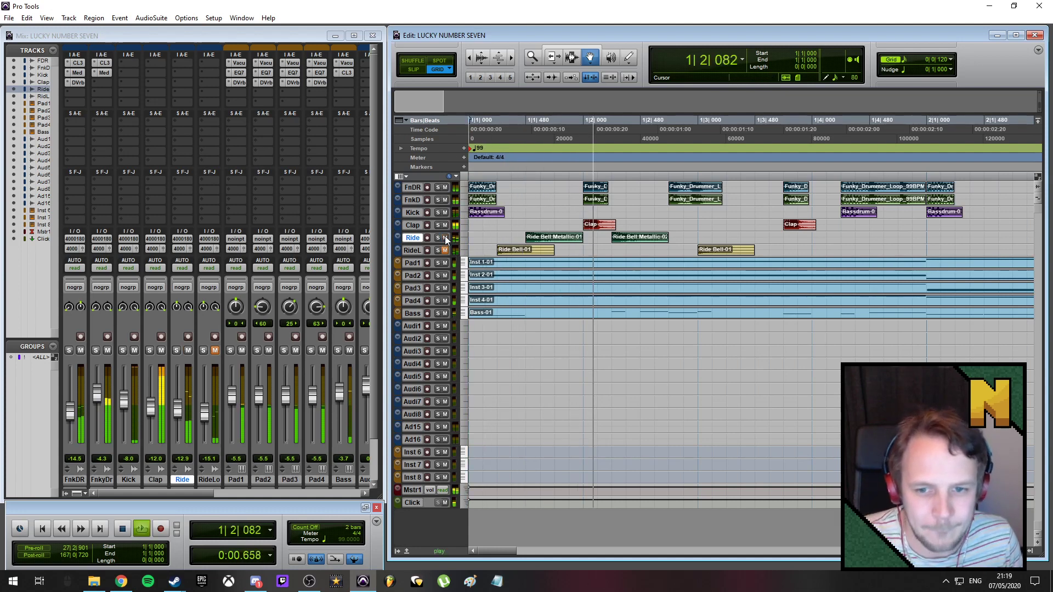
{"action": "key", "text": "space"}
{"action": "left_click_drag", "start_coordinate": [628, 237], "coordinate": [888, 237]}
{"action": "key", "text": "Return"}
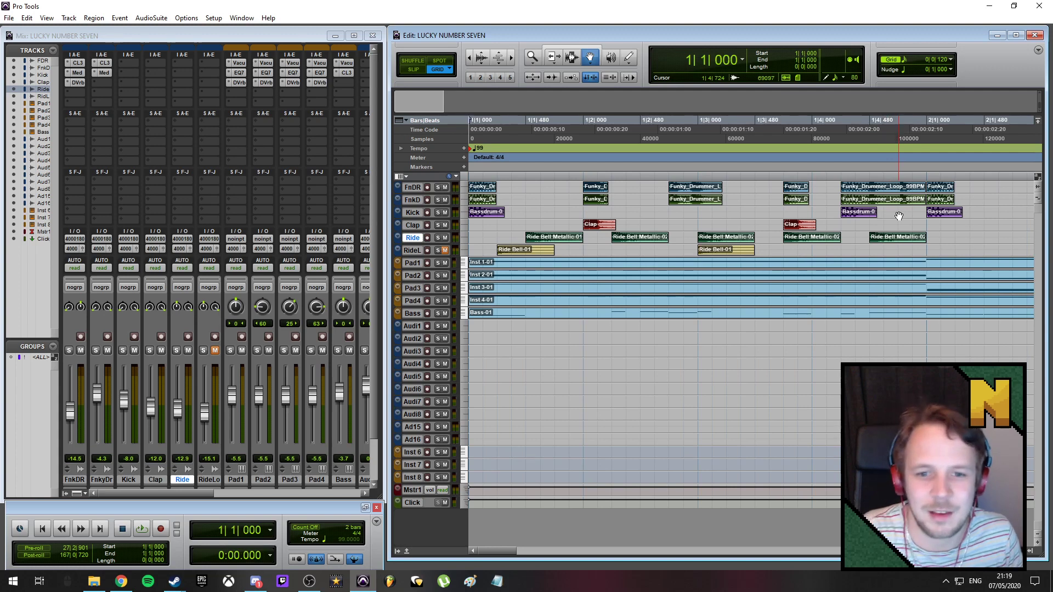
- Unmute the RideLo track and arrange its four Ride Bell clips across bar 1, with the last one starting at 1|4|360
{"action": "key", "text": "space"}
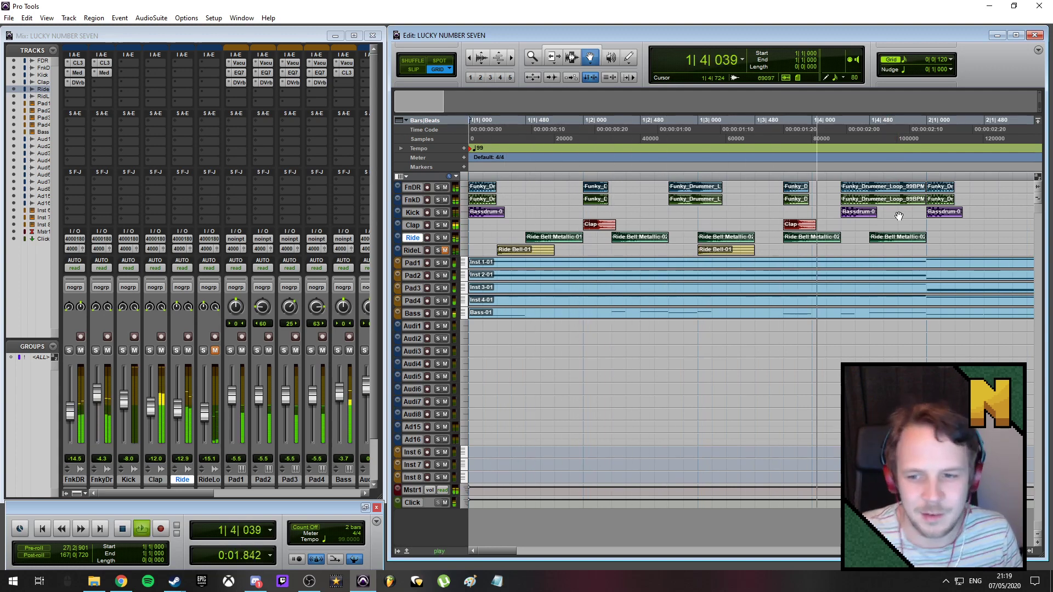
{"action": "key", "text": "space"}
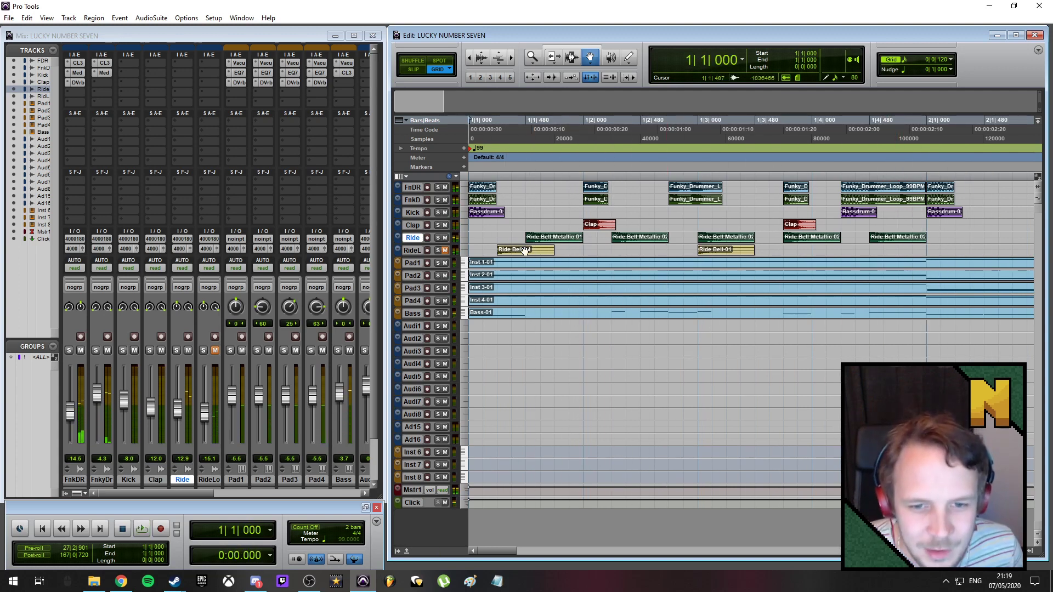
{"action": "left_click", "coordinate": [525, 251]}
{"action": "left_click", "coordinate": [445, 250]}
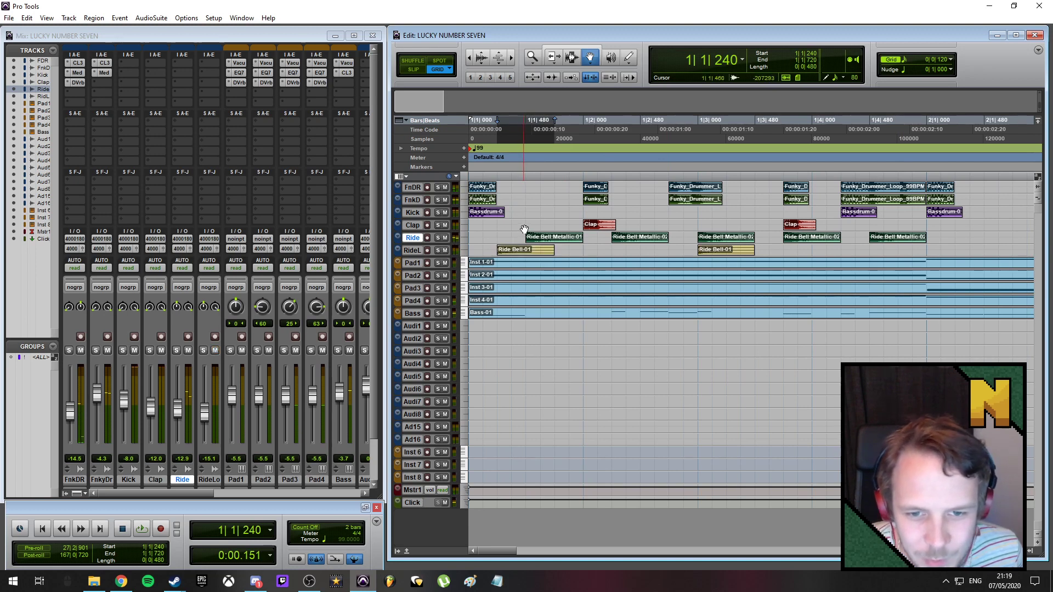
{"action": "left_click_drag", "start_coordinate": [515, 250], "coordinate": [879, 250]}
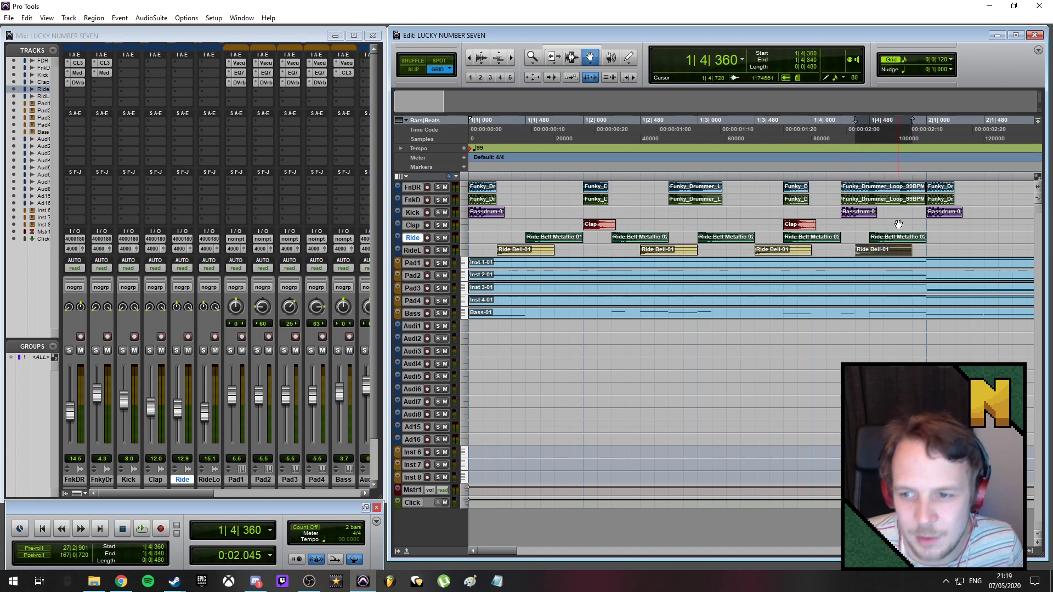
- Play bar 1 from the start, mute the Click track and raise the RideLo fader to -9.8 dB
{"action": "key", "text": "Return"}
{"action": "key", "text": "space"}
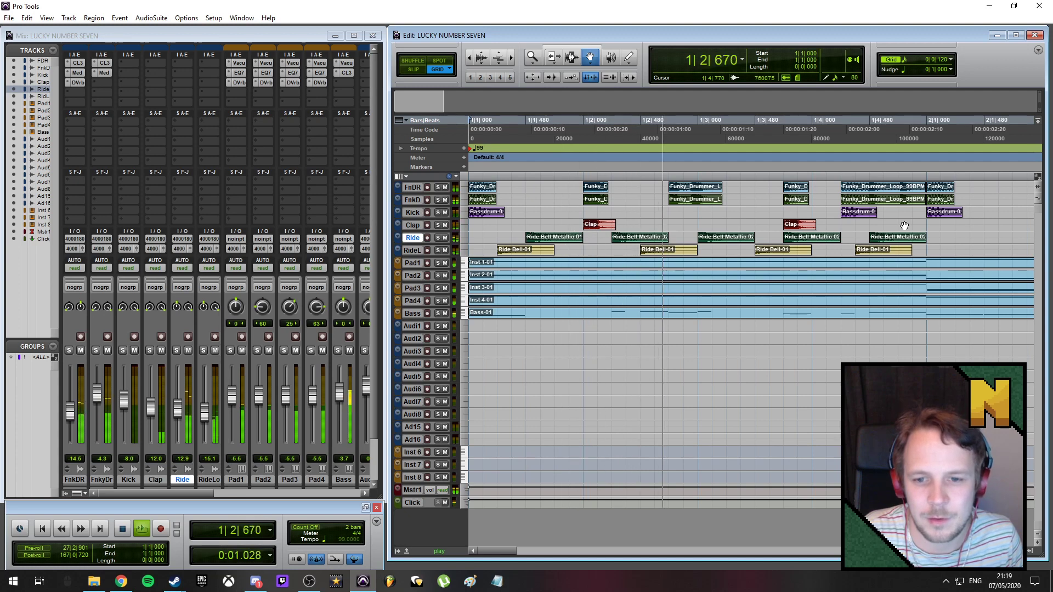
{"action": "key", "text": "space"}
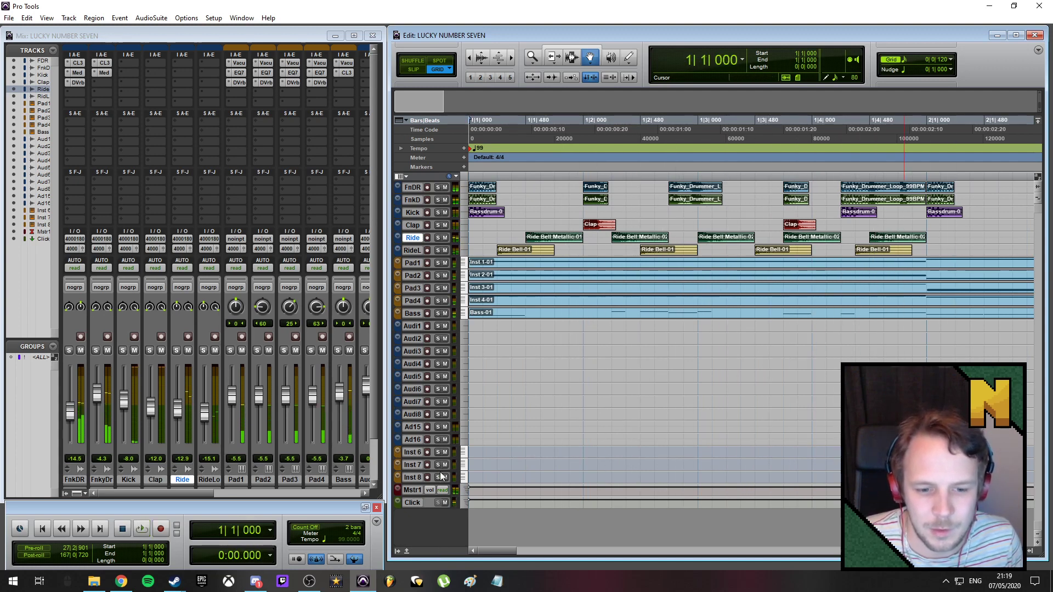
{"action": "key", "text": "space"}
{"action": "left_click_drag", "start_coordinate": [206, 415], "coordinate": [206, 406]}
{"action": "key", "text": "space"}
{"action": "key", "text": "space"}
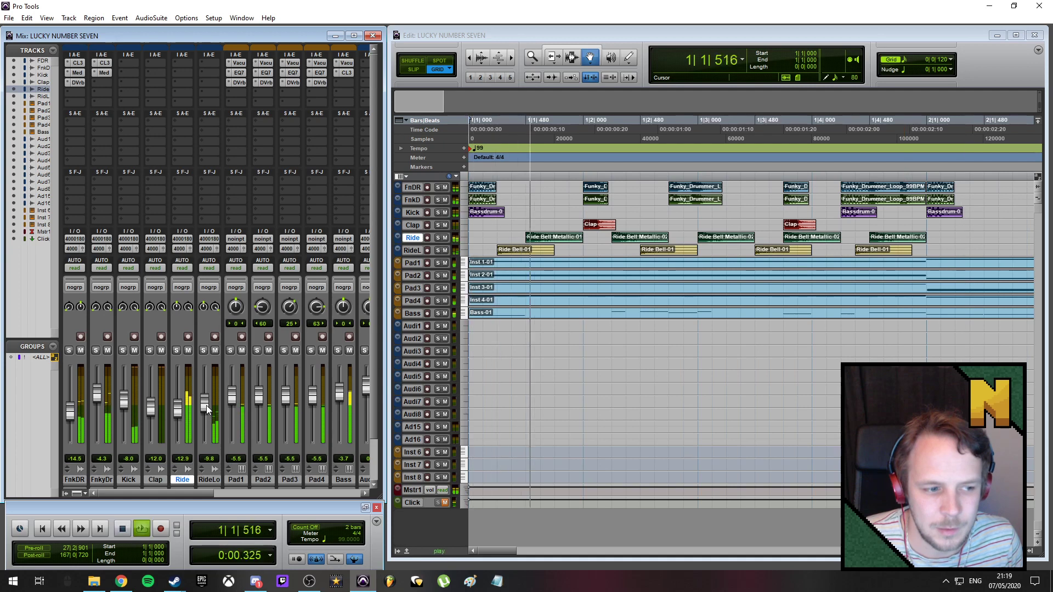
{"action": "key", "text": "space"}
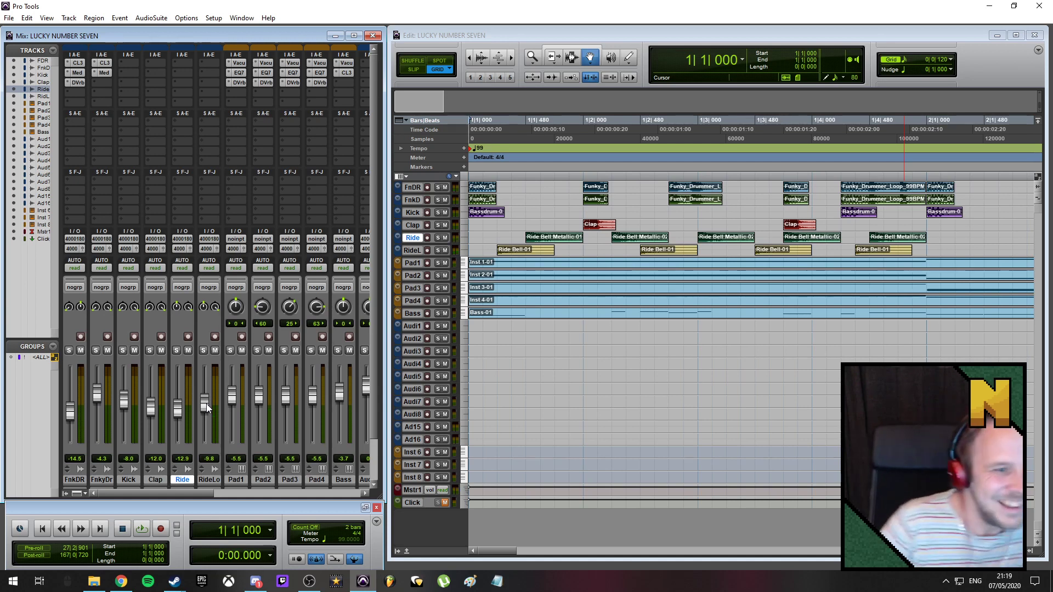
- Play the whole arrangement from bar 1 to the end of bar 16 to hear how the parts work together
{"action": "key", "text": "alt+Tab"}
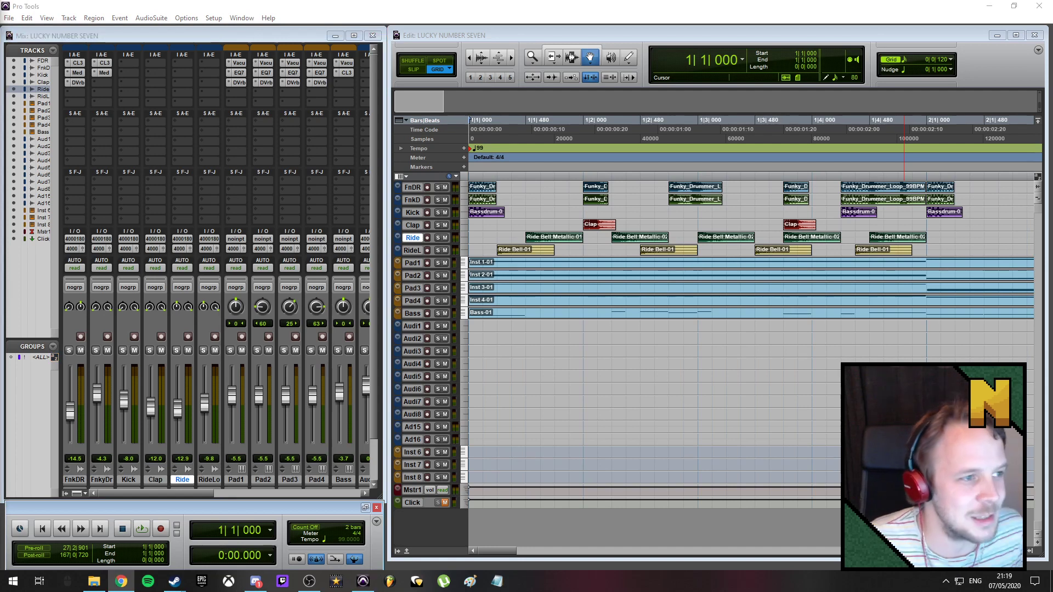
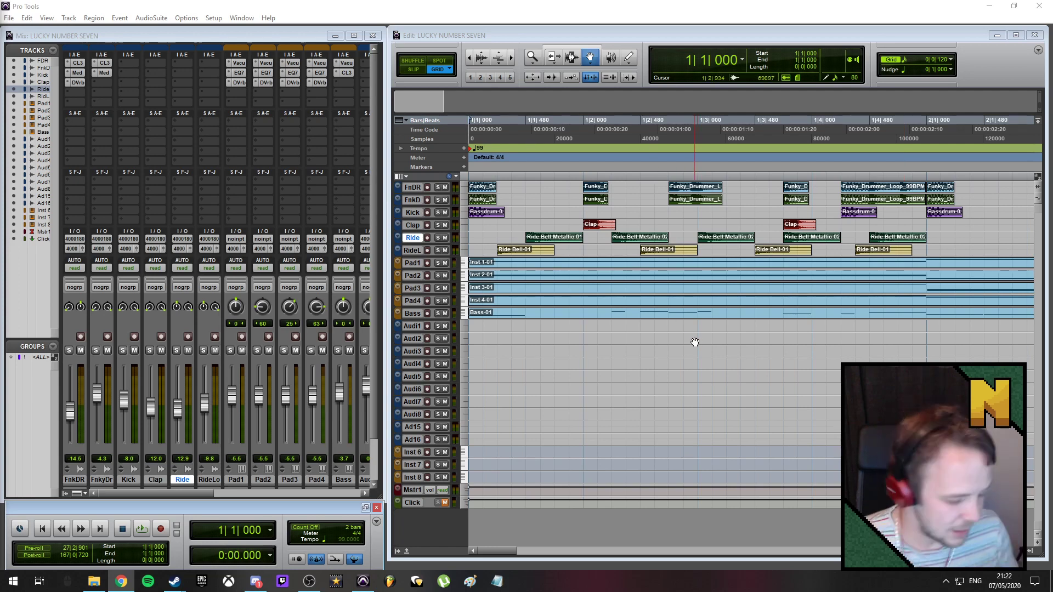
{"action": "left_click", "coordinate": [604, 352]}
{"action": "key", "text": "r"}
{"action": "key", "text": "r"}
{"action": "key", "text": "r"}
{"action": "key", "text": "r"}
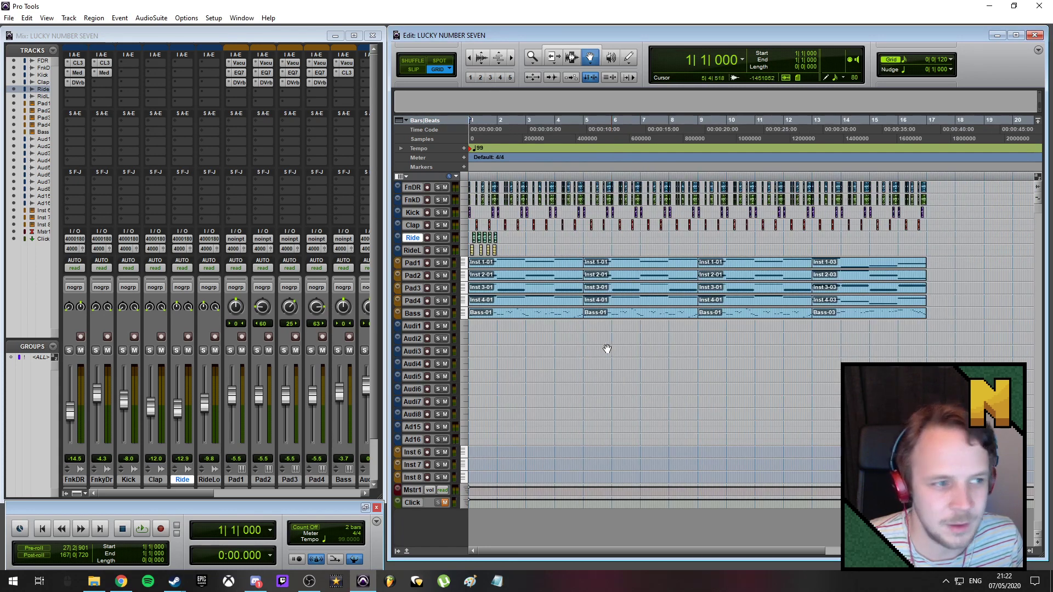
{"action": "key", "text": "space"}
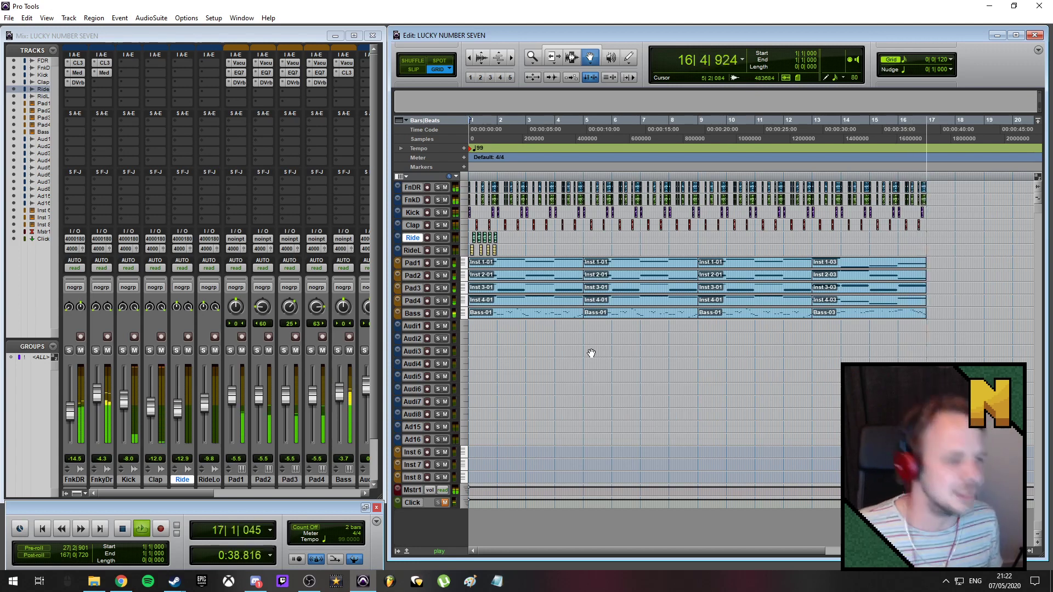
{"action": "key", "text": "space"}
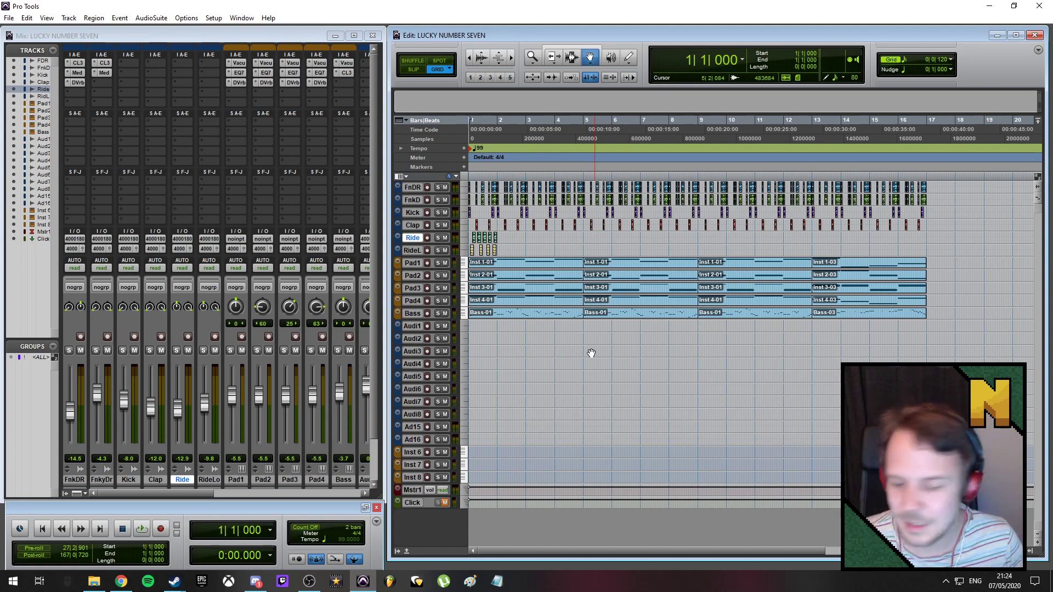
- Select the Ride and RideLo clips in bar 1 and play that bar as a loop from 1|1|000
{"action": "scroll", "coordinate": [559, 244], "scroll_direction": "up", "scroll_amount": 3}
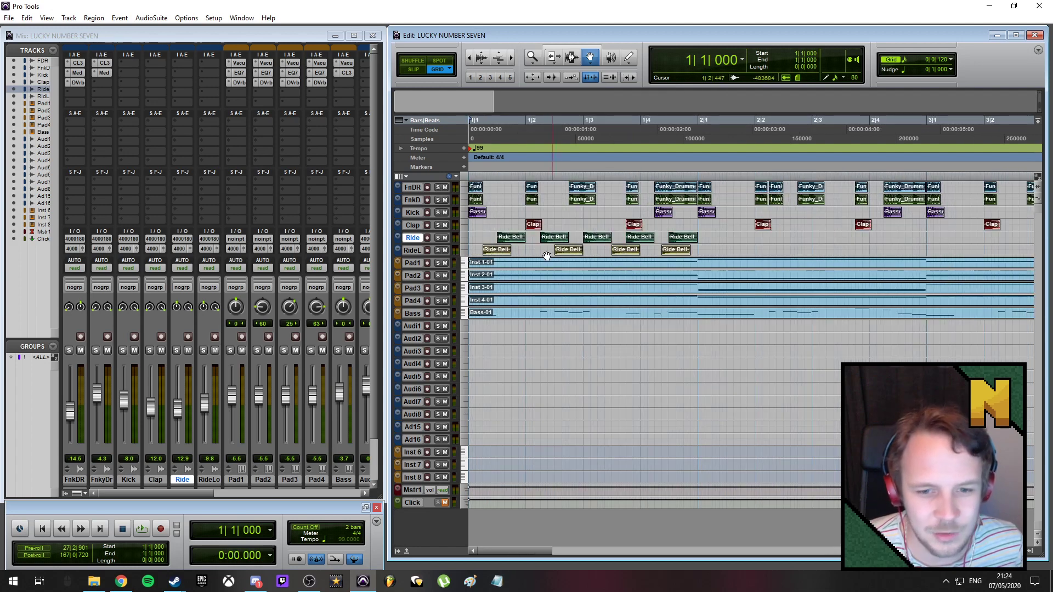
{"action": "left_click", "coordinate": [693, 240], "text": "shift"}
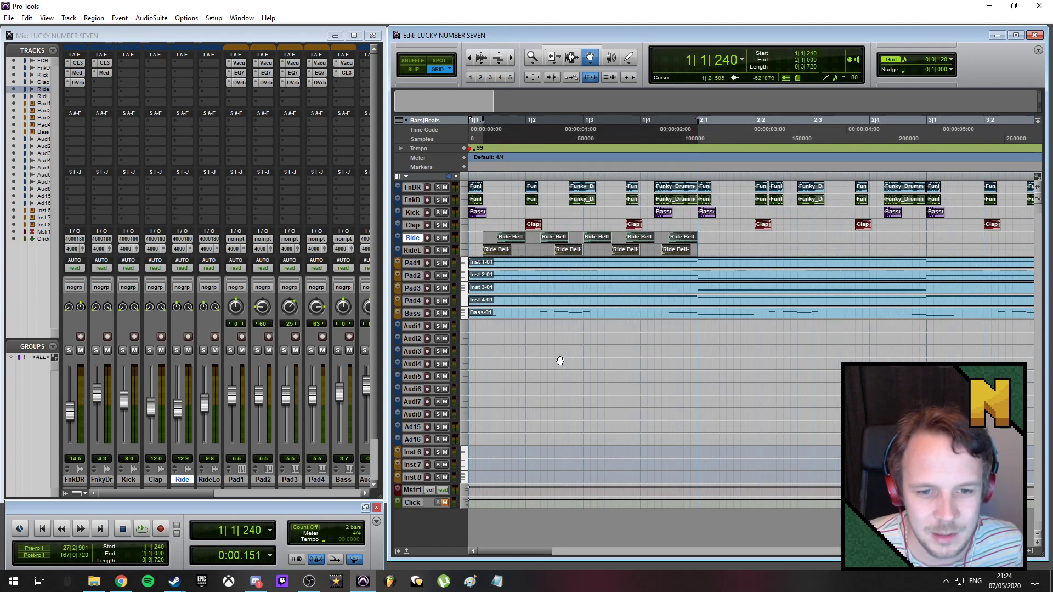
{"action": "left_click", "coordinate": [560, 361]}
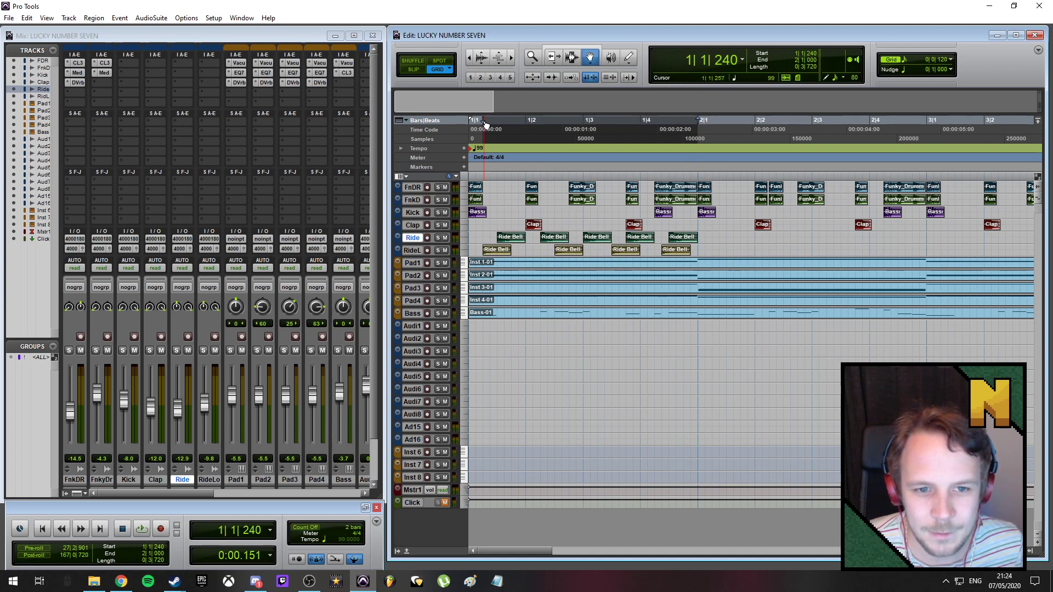
{"action": "key", "text": "space"}
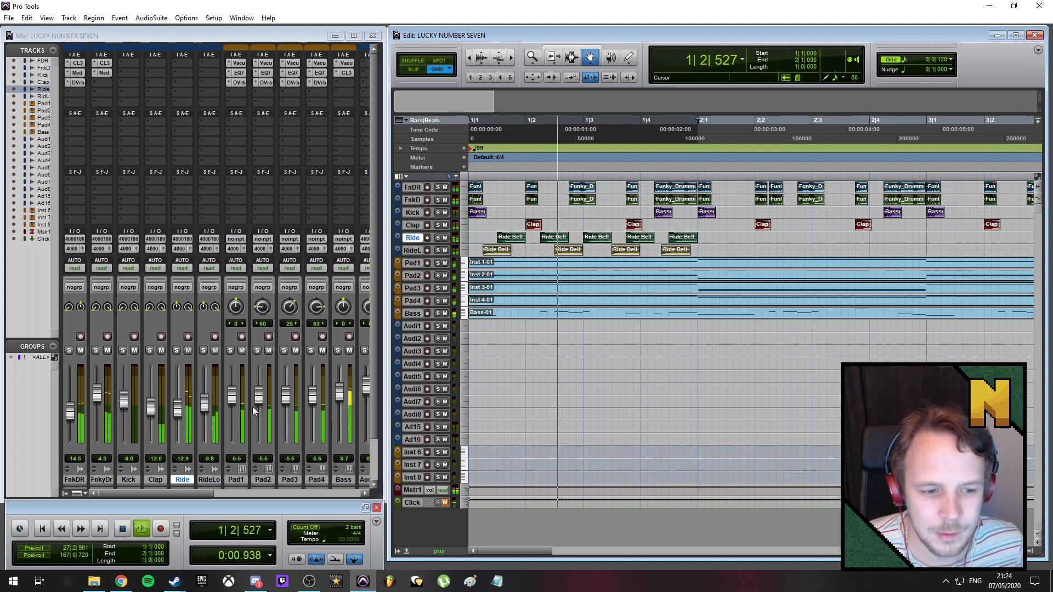
- Solo the Ride and RideLo tracks and raise the RideLo fader to -7.0 dB
{"action": "left_click", "coordinate": [177, 350]}
{"action": "left_click", "coordinate": [203, 350]}
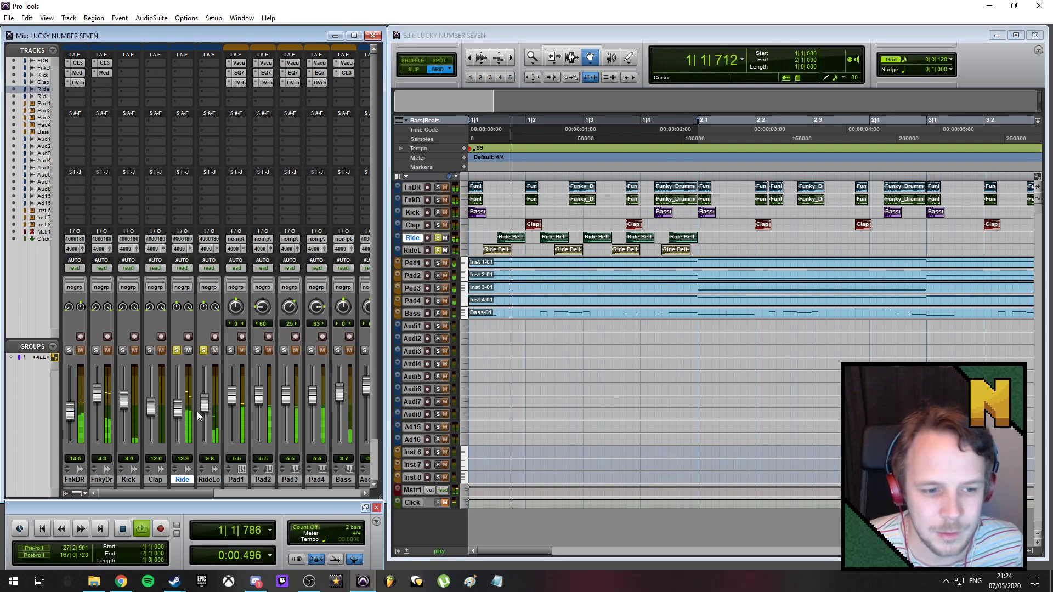
{"action": "left_click_drag", "start_coordinate": [207, 412], "coordinate": [208, 407]}
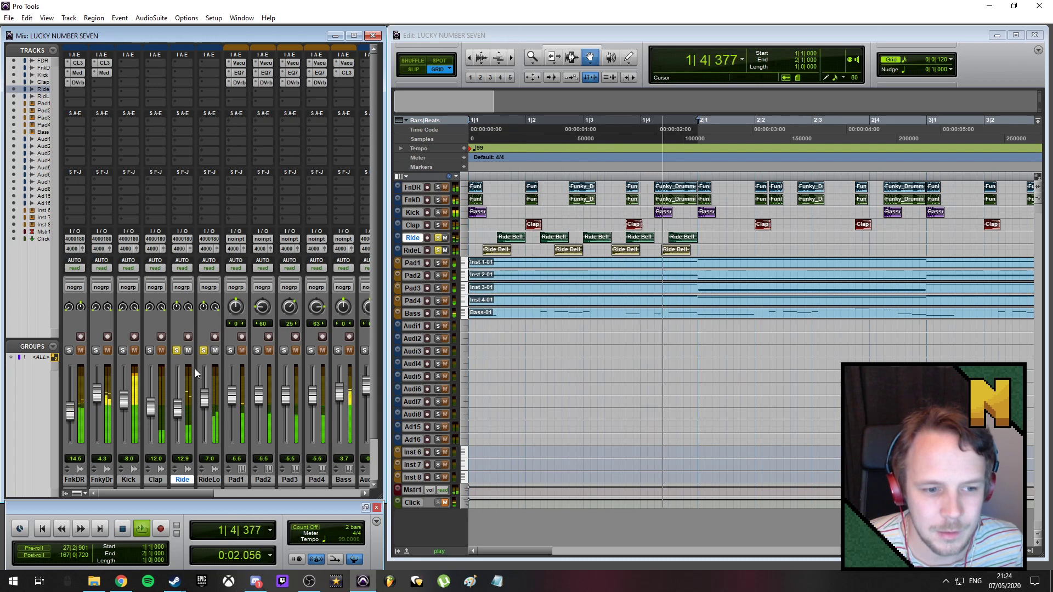
- Insert a stereo EQ 3 7-Band plug-in as the first insert on the Ride track
{"action": "left_click", "coordinate": [182, 64]}
{"action": "mouse_move", "coordinate": [265, 80]}
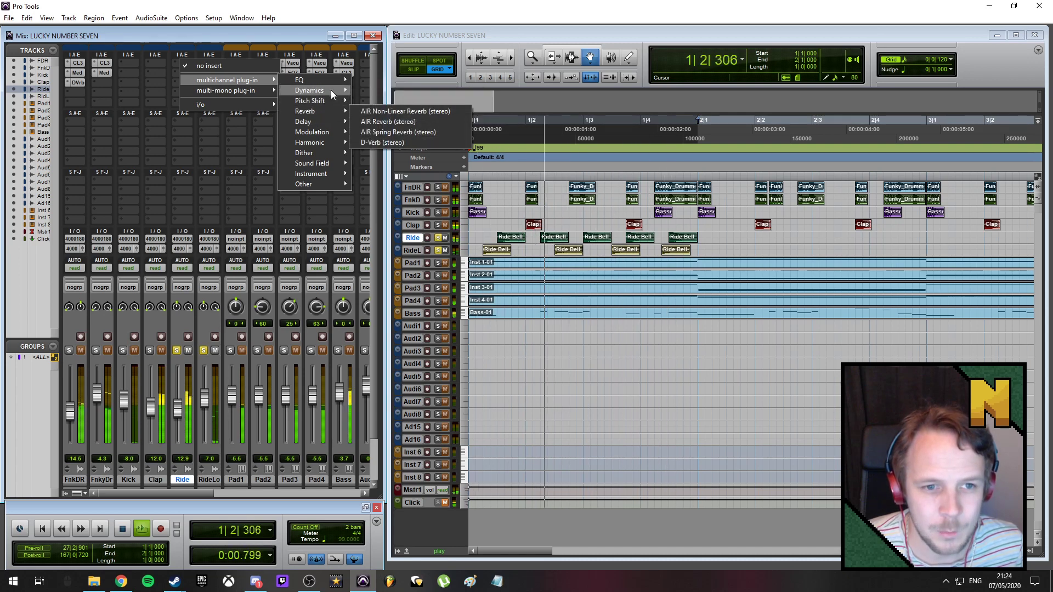
{"action": "mouse_move", "coordinate": [331, 90]}
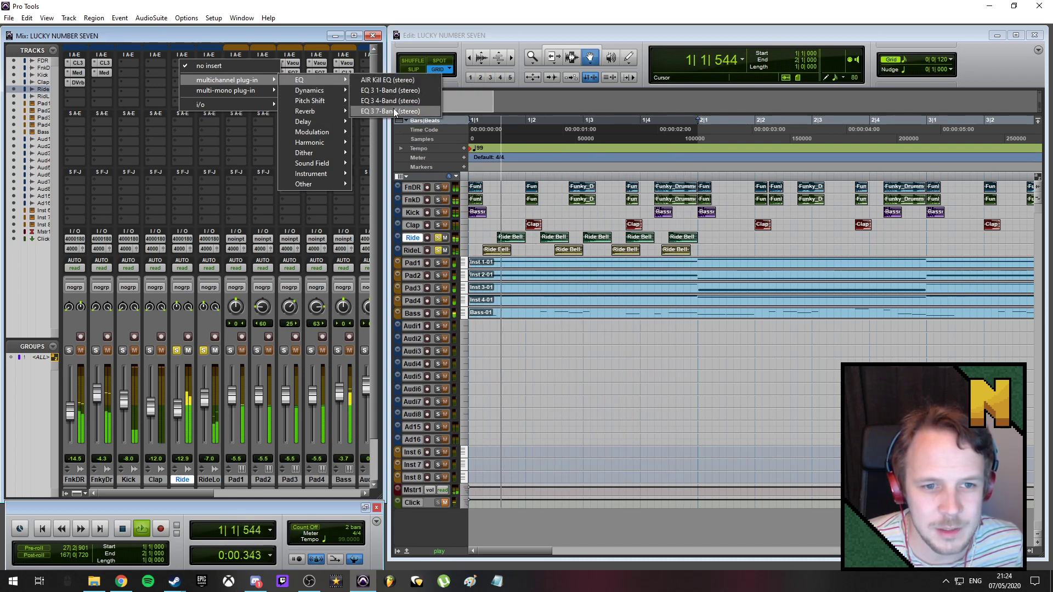
{"action": "left_click", "coordinate": [384, 111]}
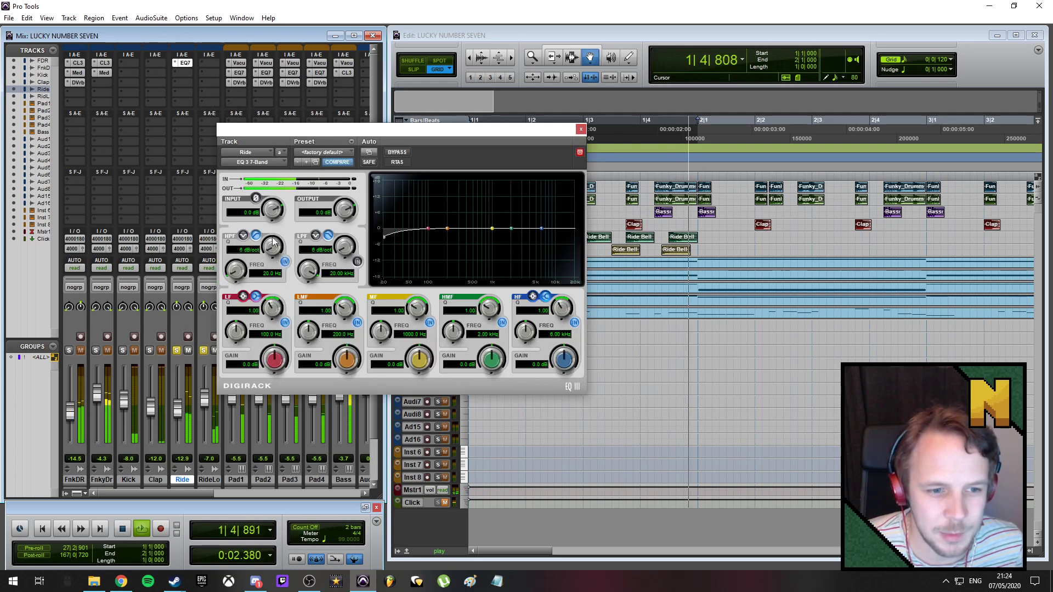
- With only Ride soloed, set its EQ high-pass to 24 dB/oct at 342.7 Hz and its low-pass to 24 dB/oct at about 17.6 kHz
{"action": "left_click", "coordinate": [204, 350]}
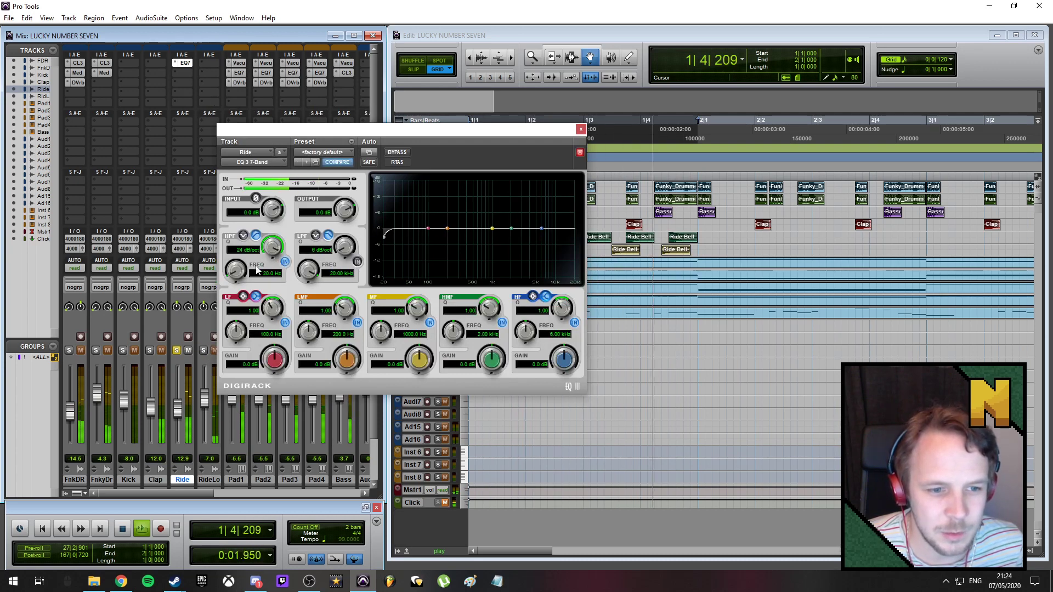
{"action": "left_click_drag", "start_coordinate": [236, 272], "coordinate": [245, 215]}
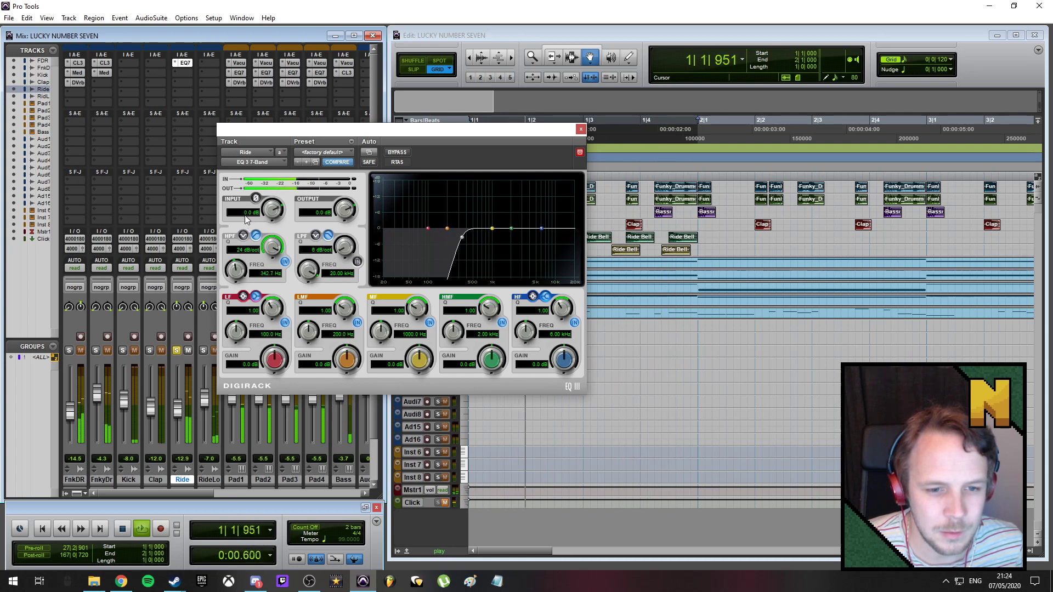
{"action": "left_click", "coordinate": [357, 261]}
{"action": "left_click_drag", "start_coordinate": [345, 248], "coordinate": [347, 223]}
{"action": "mouse_move", "coordinate": [310, 268]}
{"action": "left_mouse_down"}
{"action": "mouse_move", "coordinate": [312, 283]}
{"action": "mouse_move", "coordinate": [314, 266]}
{"action": "left_mouse_up"}
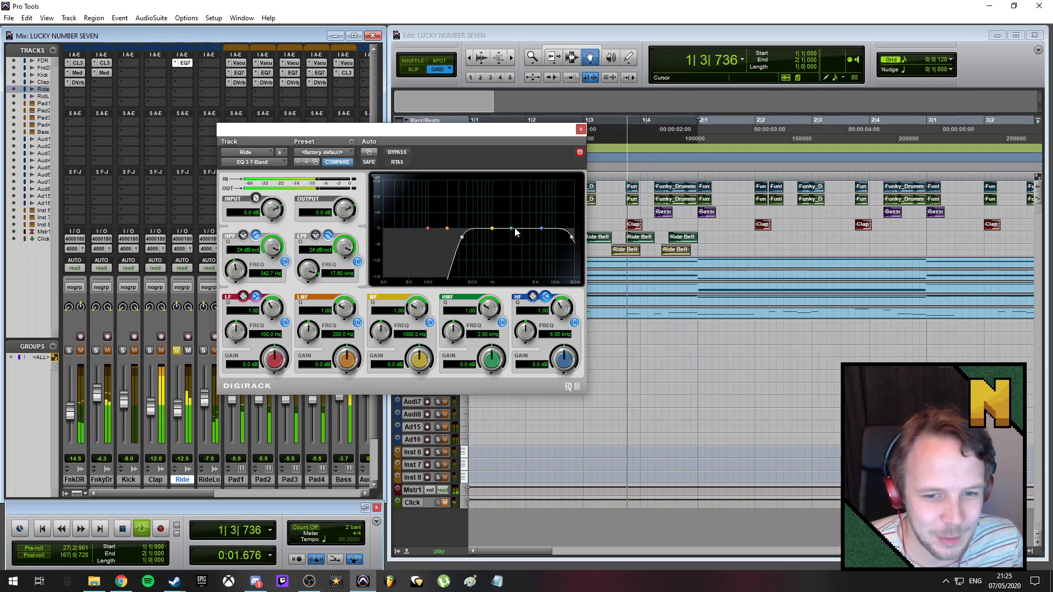
- Boost the Ride EQ's high-mid band 3.3 dB at about 7.3 kHz and cut its mid band 1.4 dB at 1.18 kHz
{"action": "left_click_drag", "start_coordinate": [513, 228], "coordinate": [551, 219]}
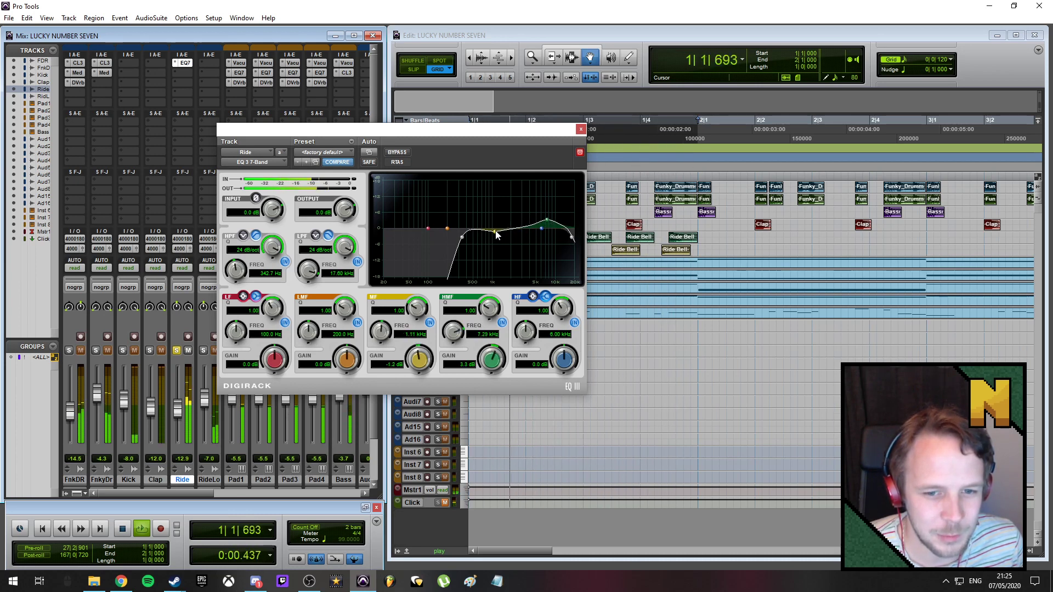
{"action": "left_click_drag", "start_coordinate": [496, 234], "coordinate": [498, 235]}
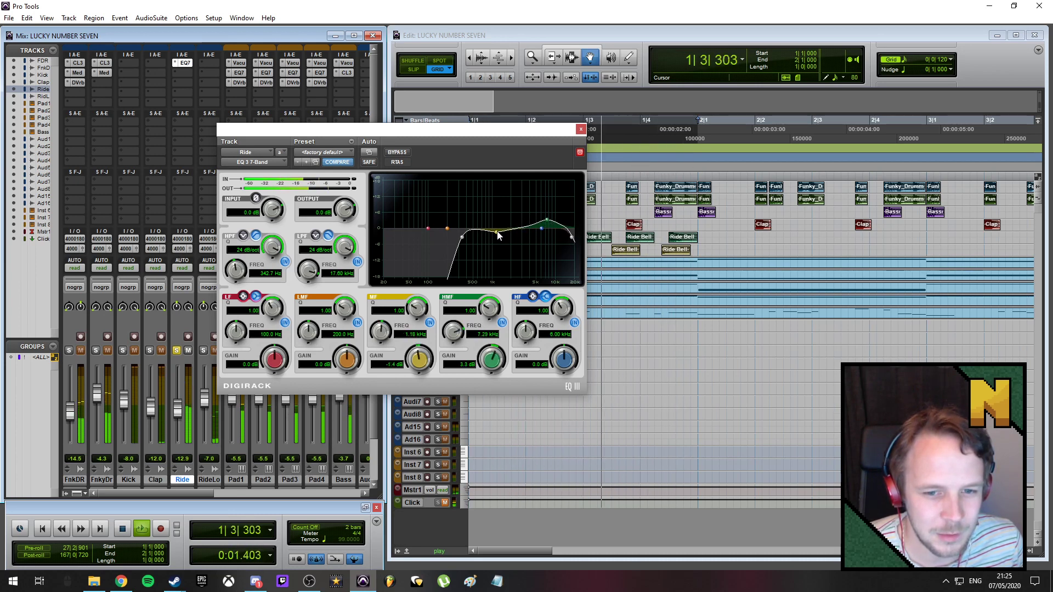
{"action": "left_click", "coordinate": [581, 129]}
- Insert a stereo Compressor/Limiter Dyn 3 after the EQ on the Ride track and load its Fatten preset
{"action": "left_click", "coordinate": [184, 64]}
{"action": "mouse_move", "coordinate": [219, 89]}
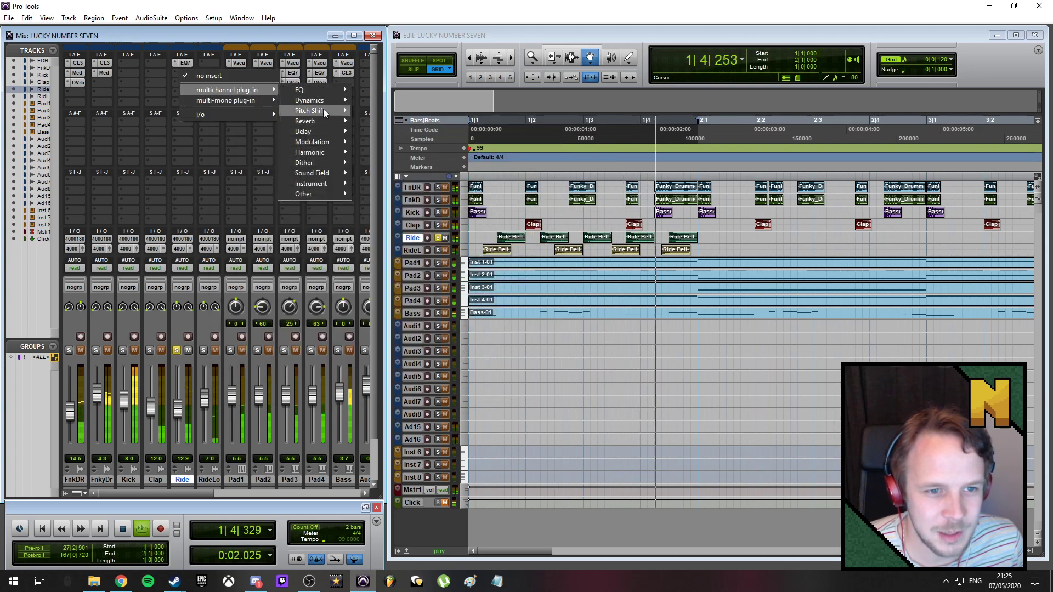
{"action": "mouse_move", "coordinate": [323, 101]}
{"action": "left_click", "coordinate": [380, 113]}
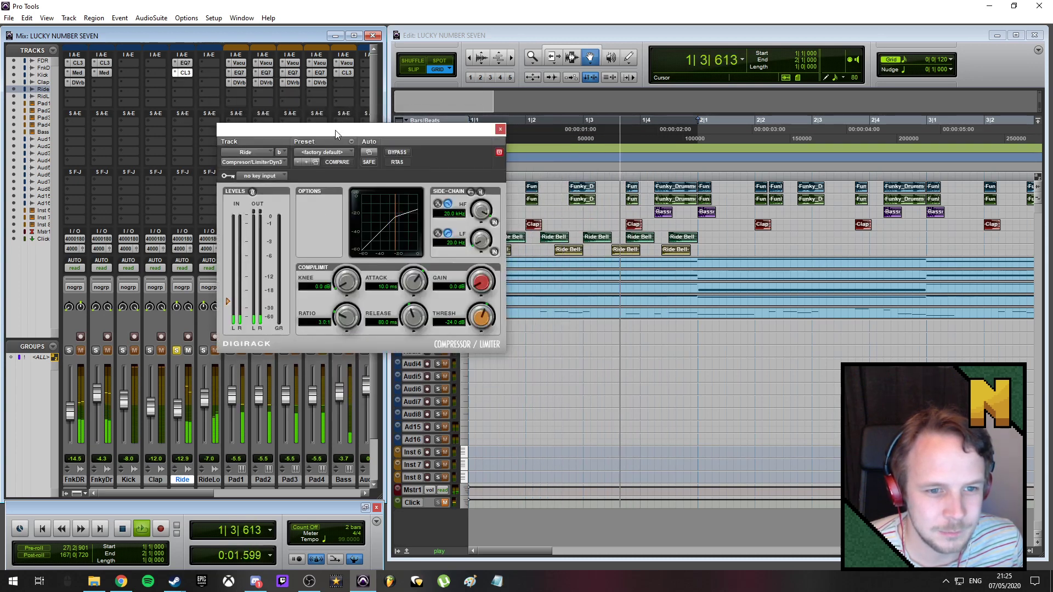
{"action": "left_click", "coordinate": [323, 152]}
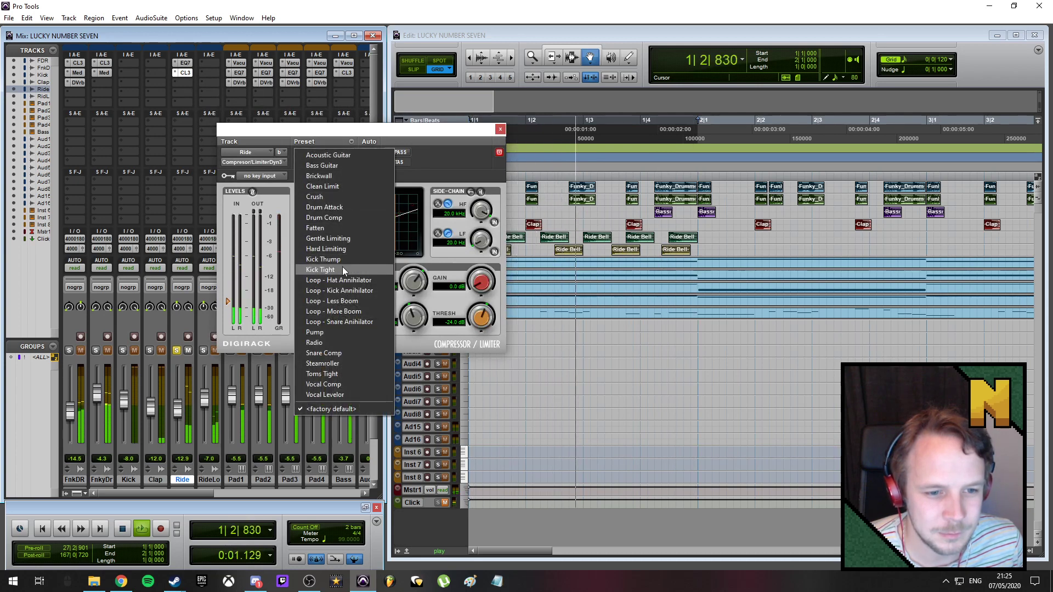
{"action": "left_click", "coordinate": [345, 229]}
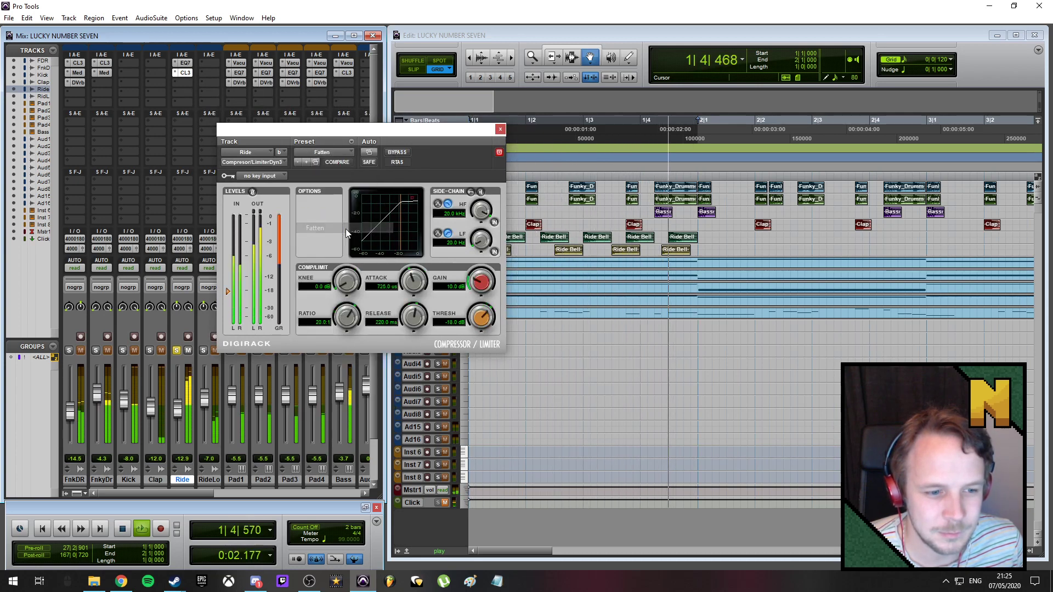
{"action": "left_click", "coordinate": [500, 129]}
- Insert a stereo D-Verb after the compressor on the Ride track, try its Long Plate Bright preset and settle on Medium Hall
{"action": "left_click", "coordinate": [186, 81]}
{"action": "mouse_move", "coordinate": [214, 99]}
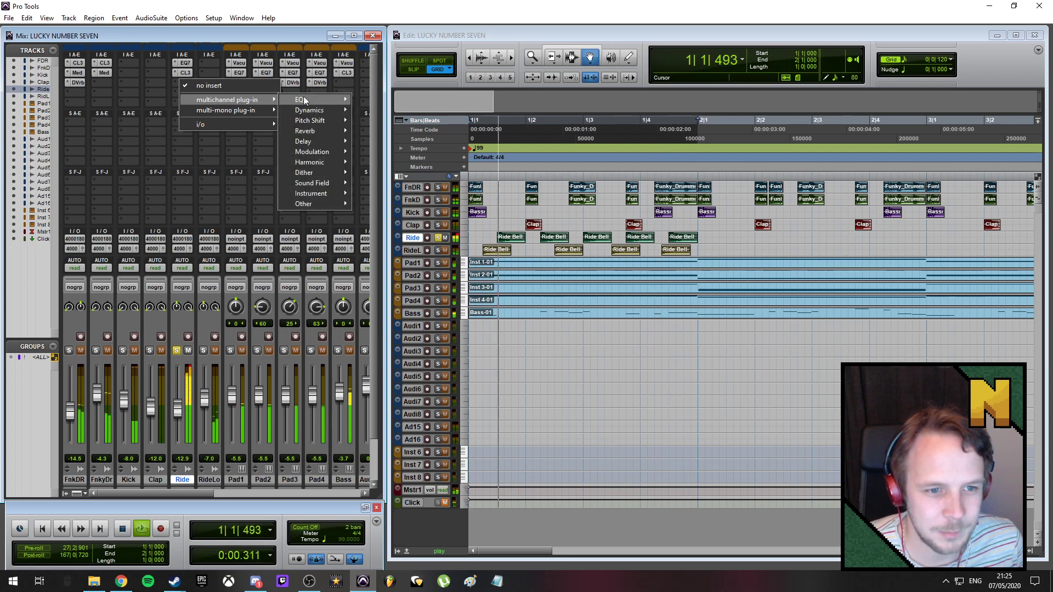
{"action": "mouse_move", "coordinate": [318, 130]}
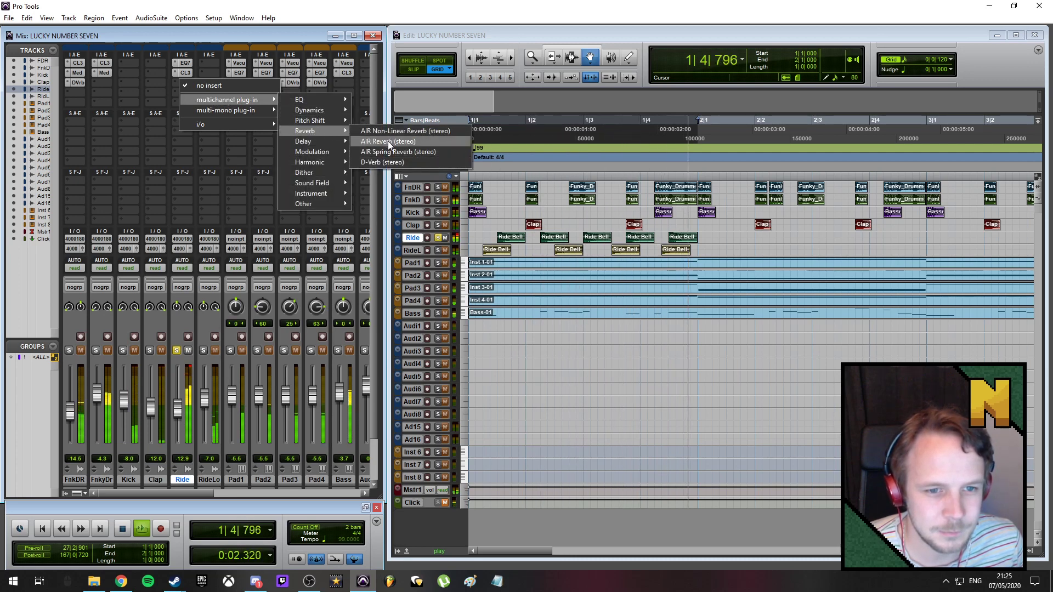
{"action": "left_click", "coordinate": [382, 162]}
{"action": "left_click", "coordinate": [328, 153]}
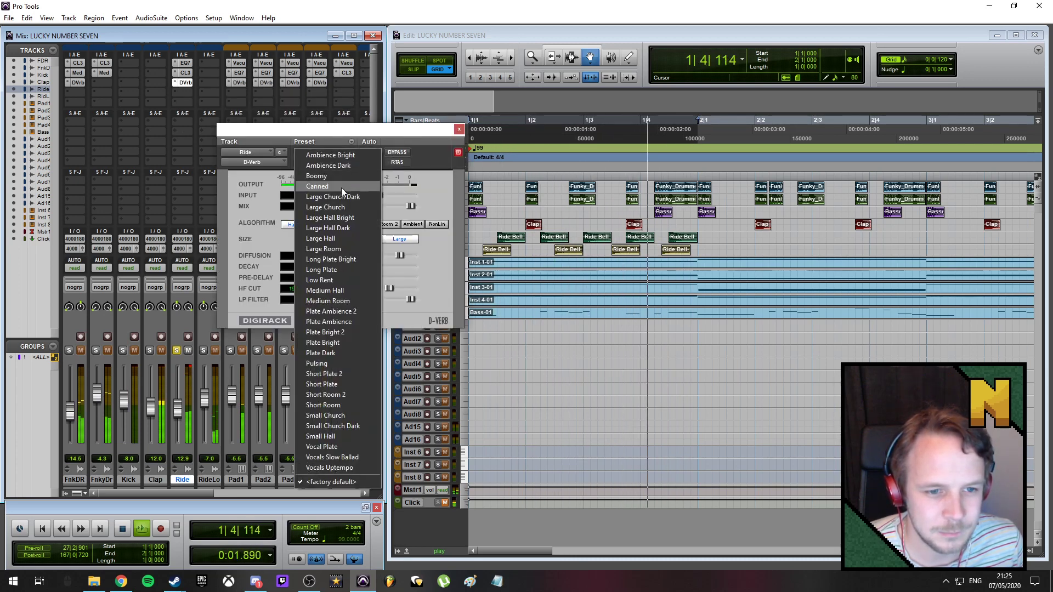
{"action": "left_click", "coordinate": [345, 260]}
{"action": "left_click", "coordinate": [346, 154]}
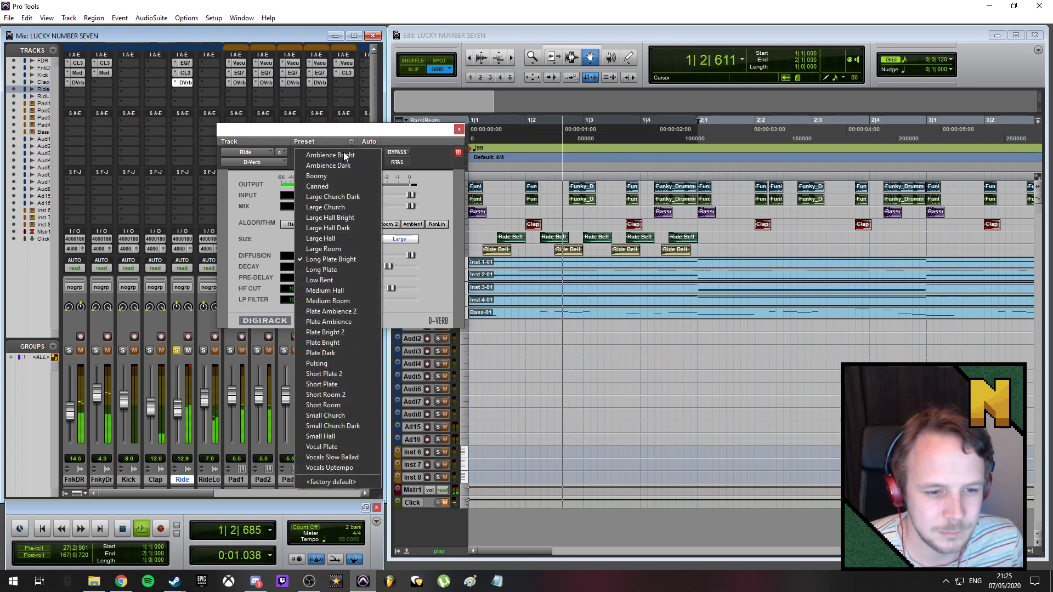
{"action": "left_click", "coordinate": [347, 289]}
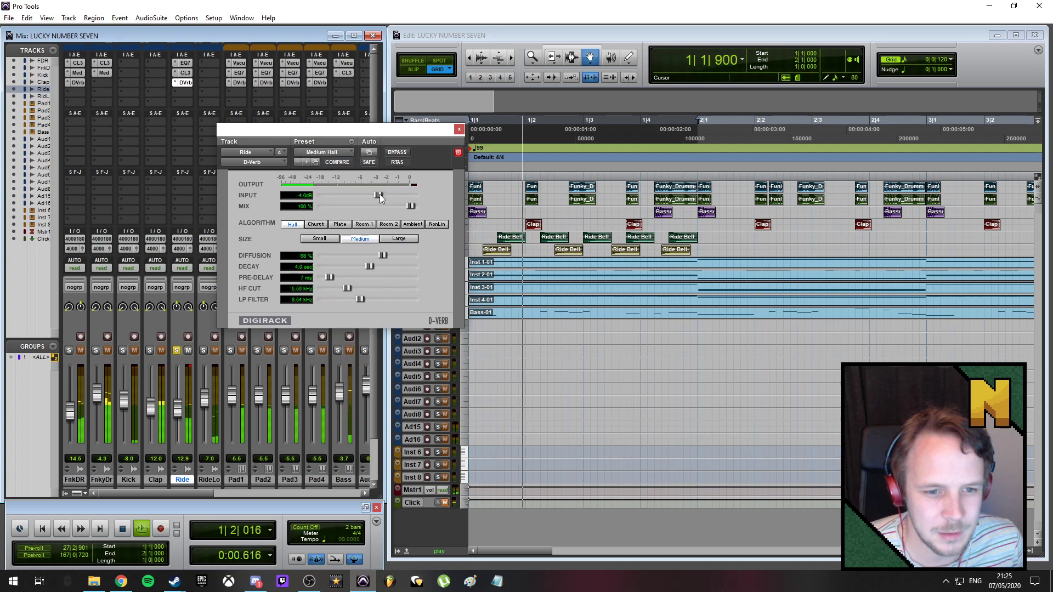
- Set the Ride track's D-Verb input to 0.0 dB and its mix to about 31%, closing the plug-in window
{"action": "left_click_drag", "start_coordinate": [379, 194], "coordinate": [360, 206]}
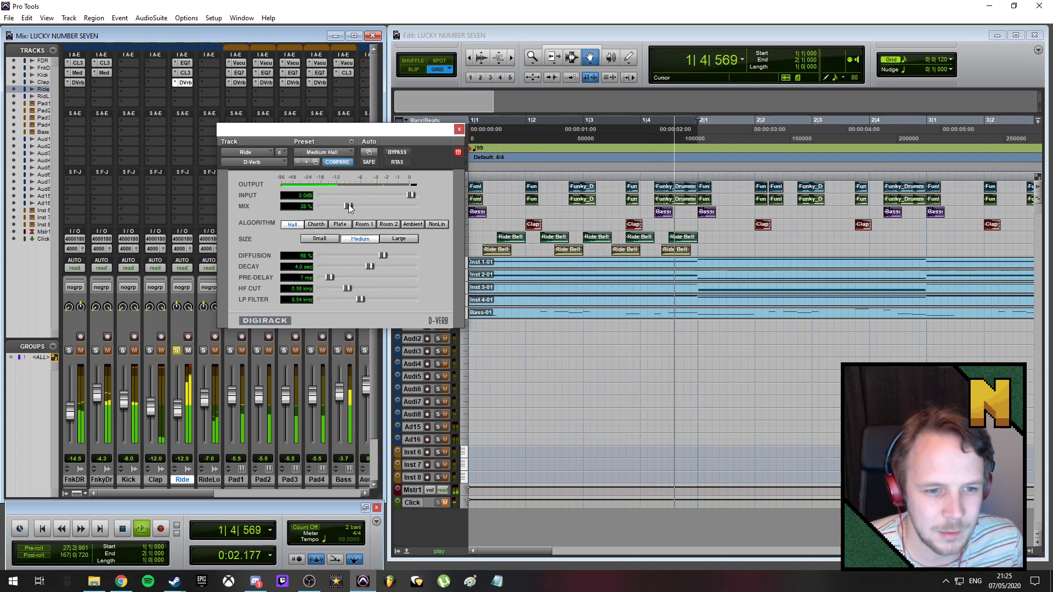
{"action": "left_click_drag", "start_coordinate": [350, 205], "coordinate": [342, 205]}
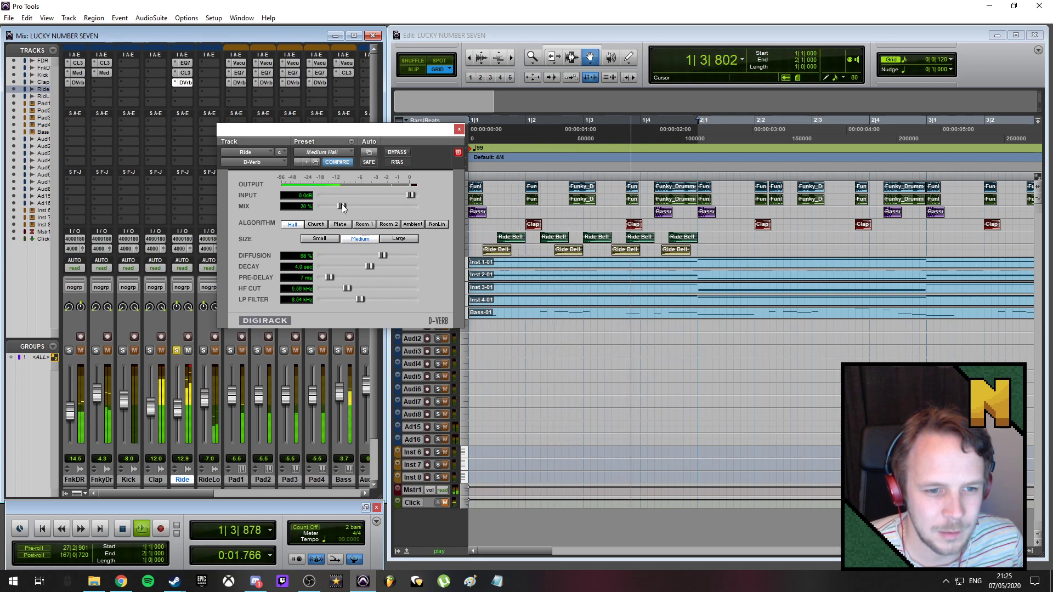
{"action": "left_click", "coordinate": [459, 130]}
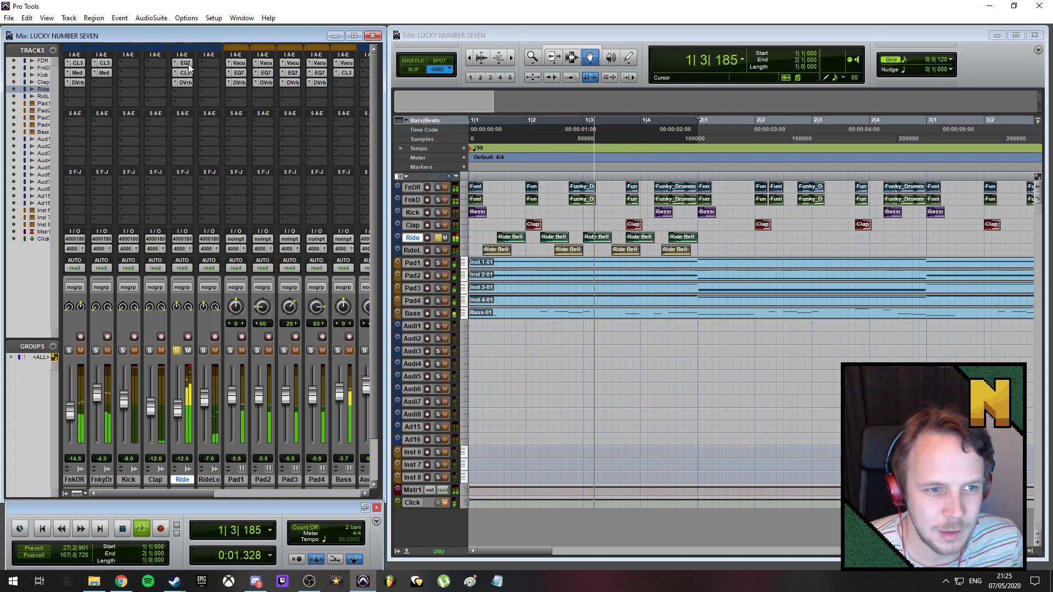
- Copy Ride's EQ, compressor and D-Verb inserts to RideLo and lower RideLo to -12.9 dB with both soloed, clearing the solos when done
{"action": "key", "text": "space"}
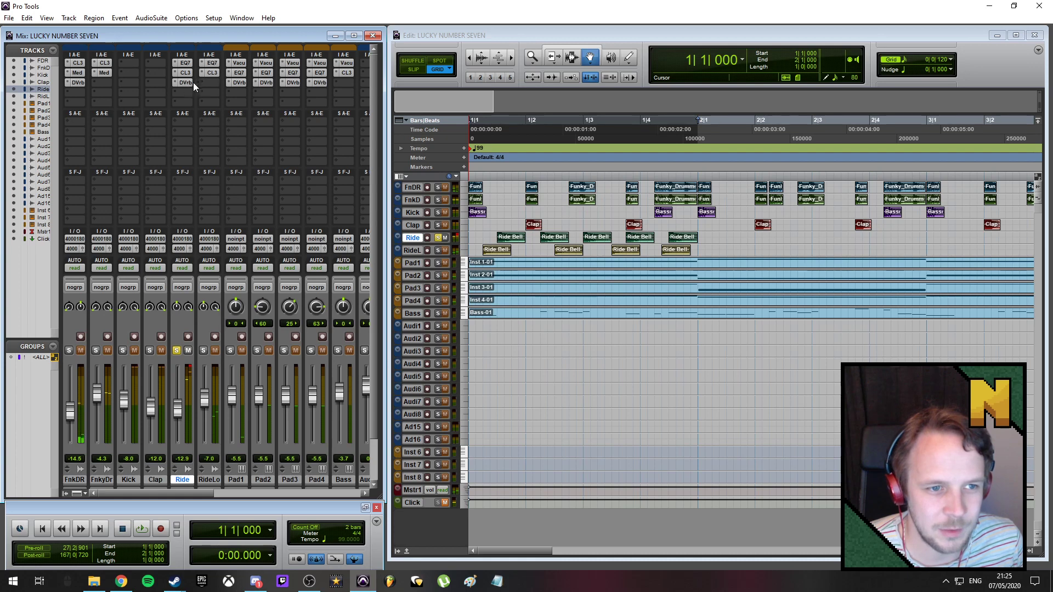
{"action": "key", "text": "space"}
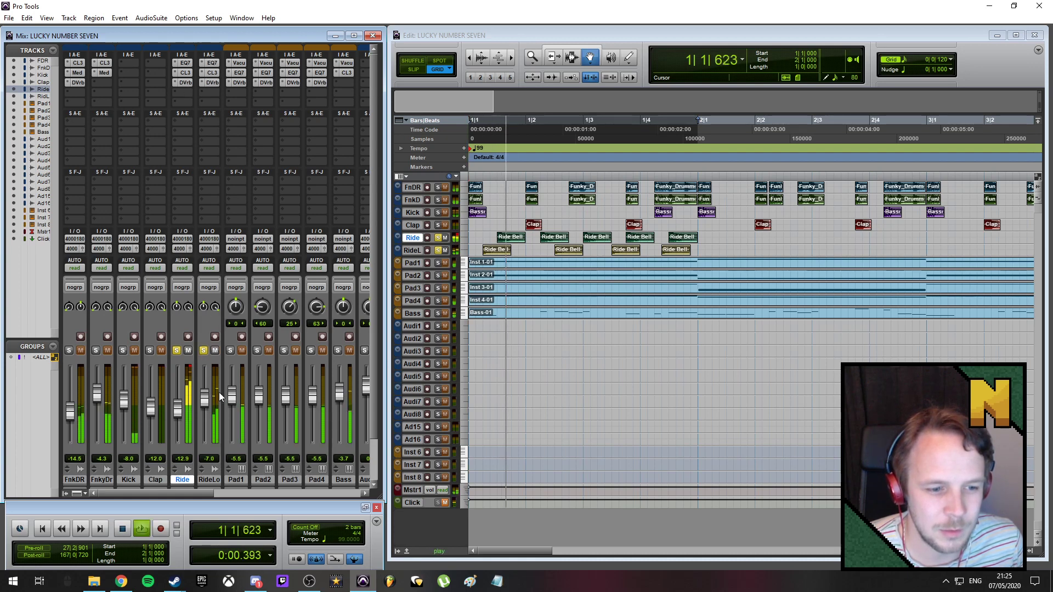
{"action": "left_click_drag", "start_coordinate": [204, 399], "coordinate": [208, 413]}
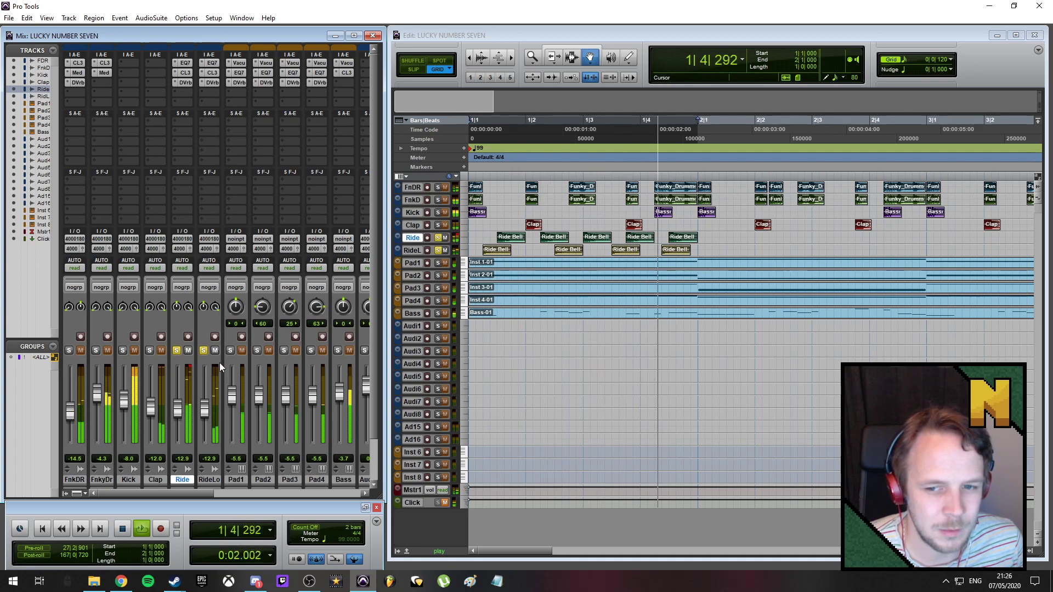
{"action": "left_click", "coordinate": [439, 237], "text": "alt"}
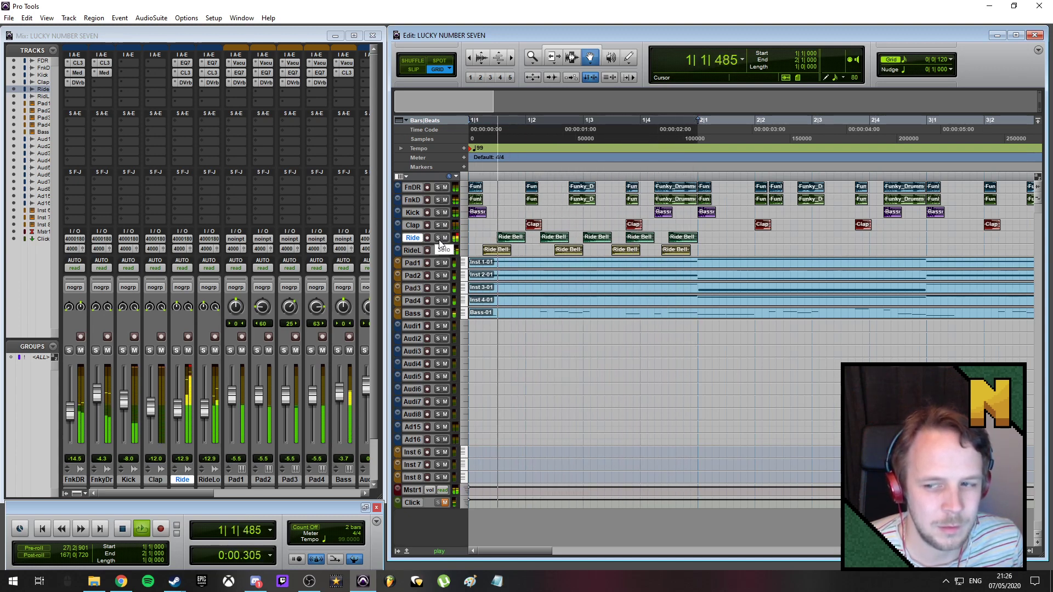
{"action": "key", "text": "space"}
- Copy the bar 1 ride bell regions on both ride tracks to bar 2, and the resulting two bars to bars 3 and 4
{"action": "left_click", "coordinate": [505, 250]}
{"action": "left_click", "coordinate": [690, 239], "text": "shift"}
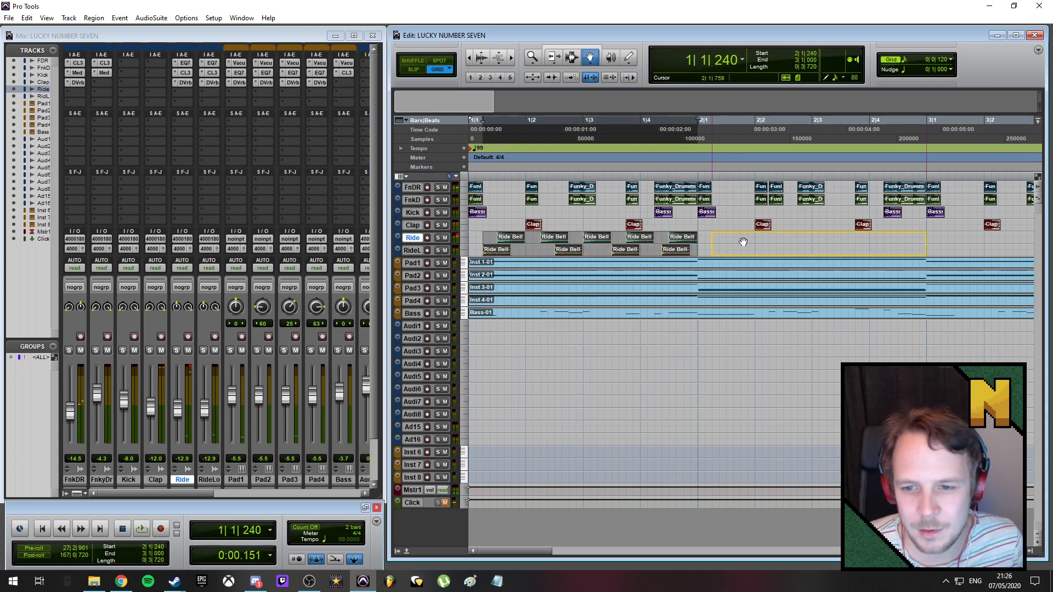
{"action": "left_click_drag", "start_coordinate": [743, 242], "coordinate": [744, 242]}
{"action": "left_click", "coordinate": [493, 251], "text": "shift"}
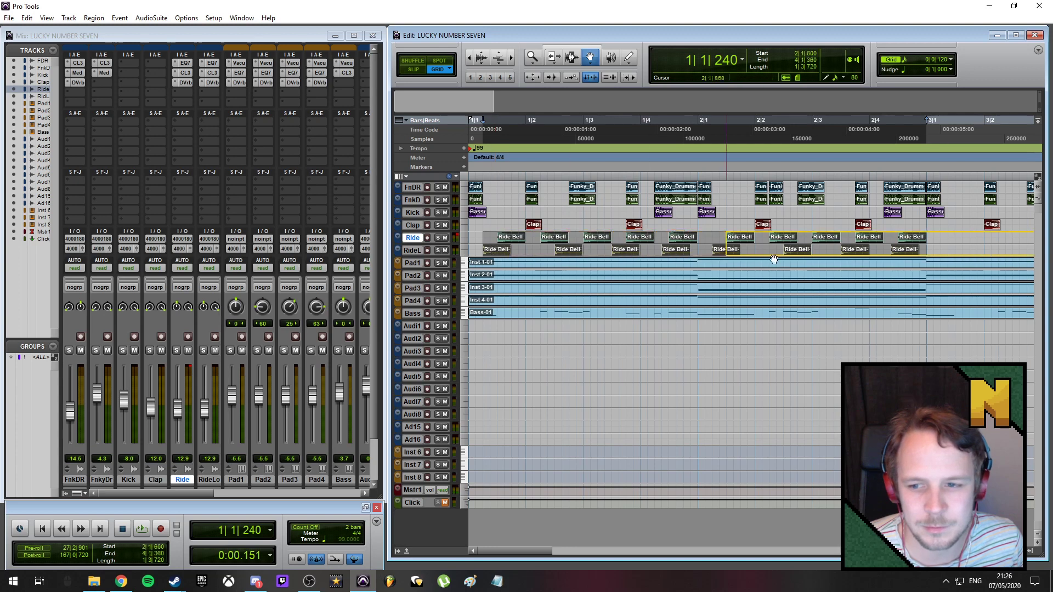
{"action": "left_click_drag", "start_coordinate": [952, 259], "coordinate": [934, 259]}
- Copy the ride bell regions of bars 1 to 4 on both ride tracks to bars 5 to 8
{"action": "left_click", "coordinate": [485, 251], "text": "shift"}
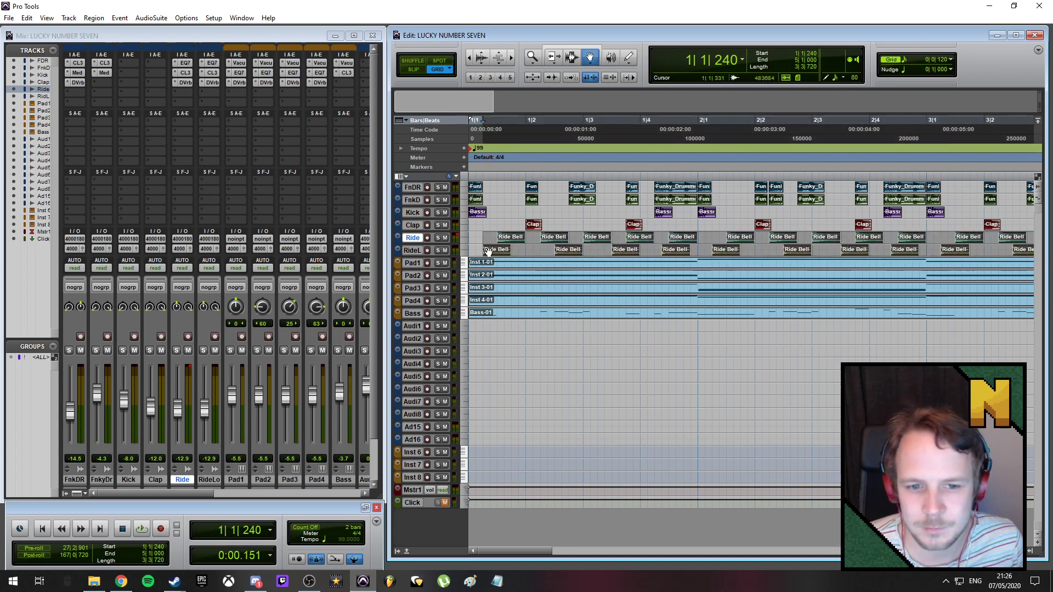
{"action": "left_click_drag", "start_coordinate": [486, 253], "coordinate": [807, 253]}
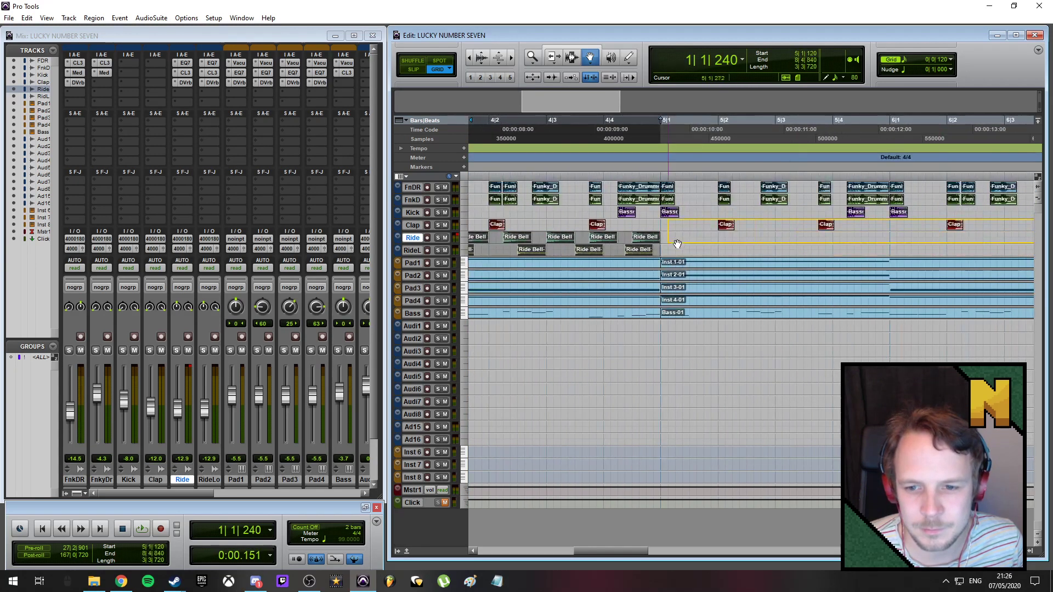
{"action": "left_click_drag", "start_coordinate": [680, 252], "coordinate": [681, 252]}
{"action": "key", "text": "alt+a"}
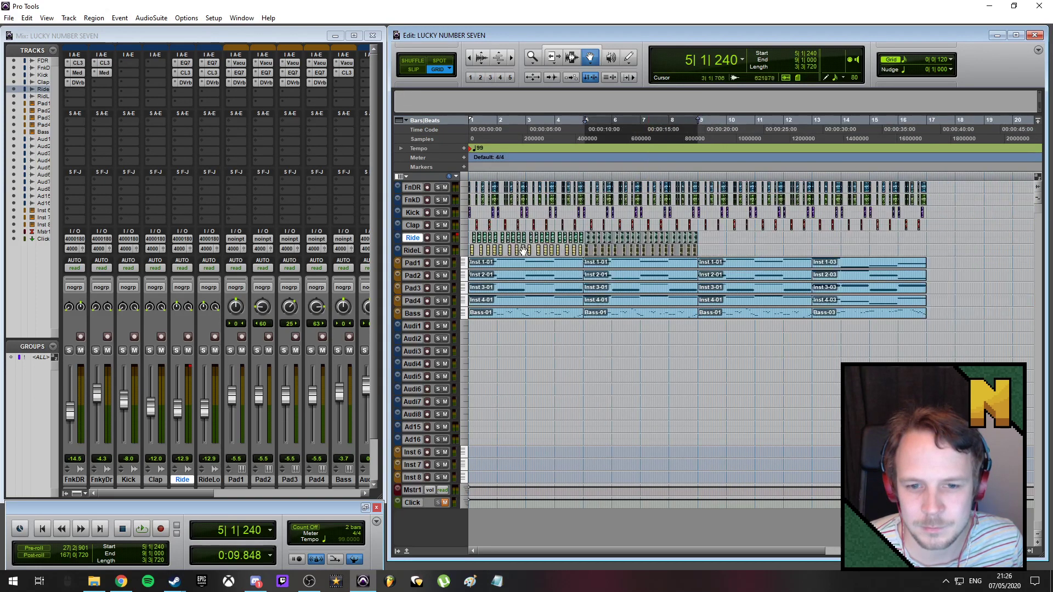
- Copy the ride bell regions of bars 1 to 8 on both ride tracks to bars 9 to 16
{"action": "left_click", "coordinate": [471, 250], "text": "shift"}
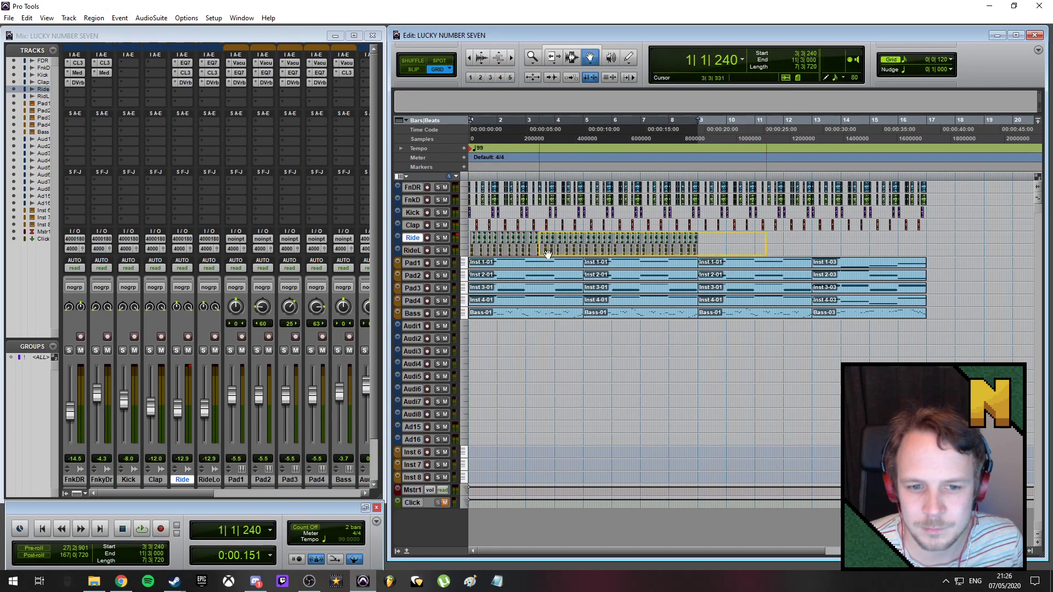
{"action": "left_click_drag", "start_coordinate": [702, 261], "coordinate": [723, 251]}
{"action": "scroll", "coordinate": [709, 258], "scroll_direction": "up", "scroll_amount": 4}
{"action": "key", "text": "alt+a"}
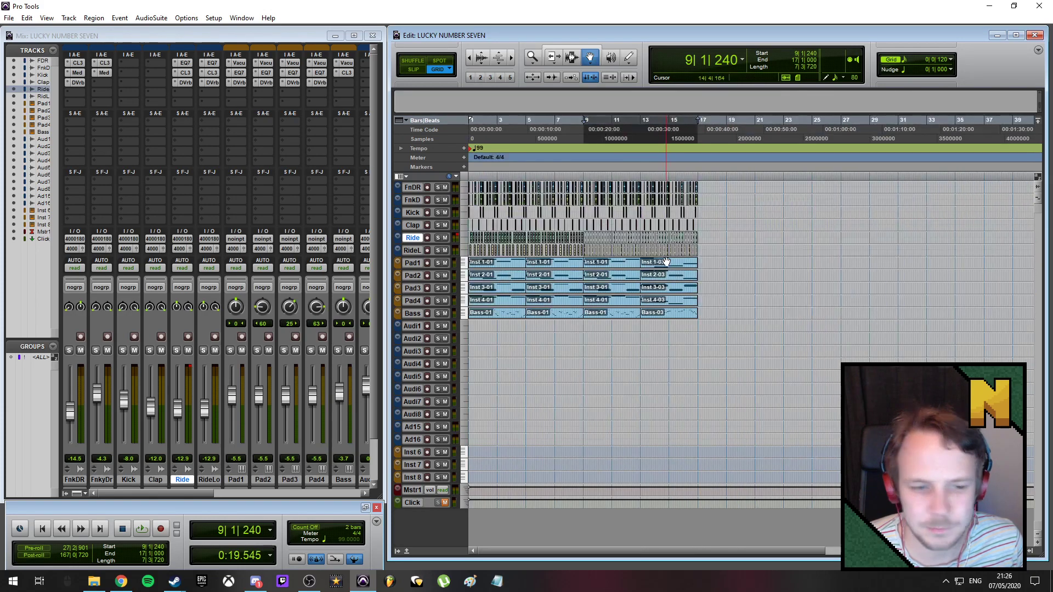
{"action": "scroll", "coordinate": [666, 262], "scroll_direction": "up", "scroll_amount": 1}
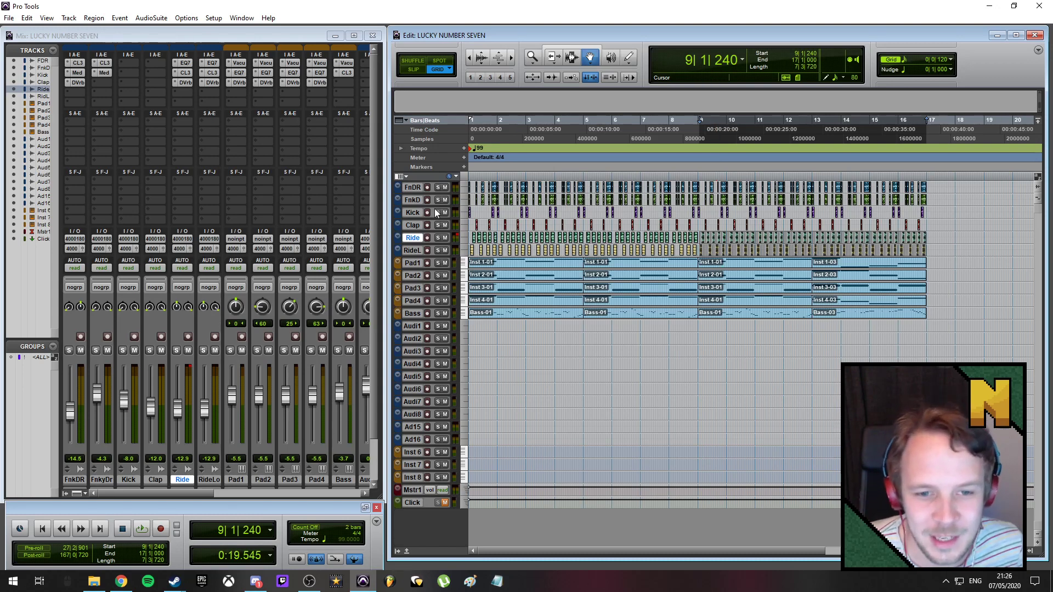
- Solo the Kick track and loop playback of the first beat, from 1|1|000 to 1|2|000
{"action": "key", "text": "t"}
{"action": "key", "text": "t"}
{"action": "key", "text": "t"}
{"action": "key", "text": "t"}
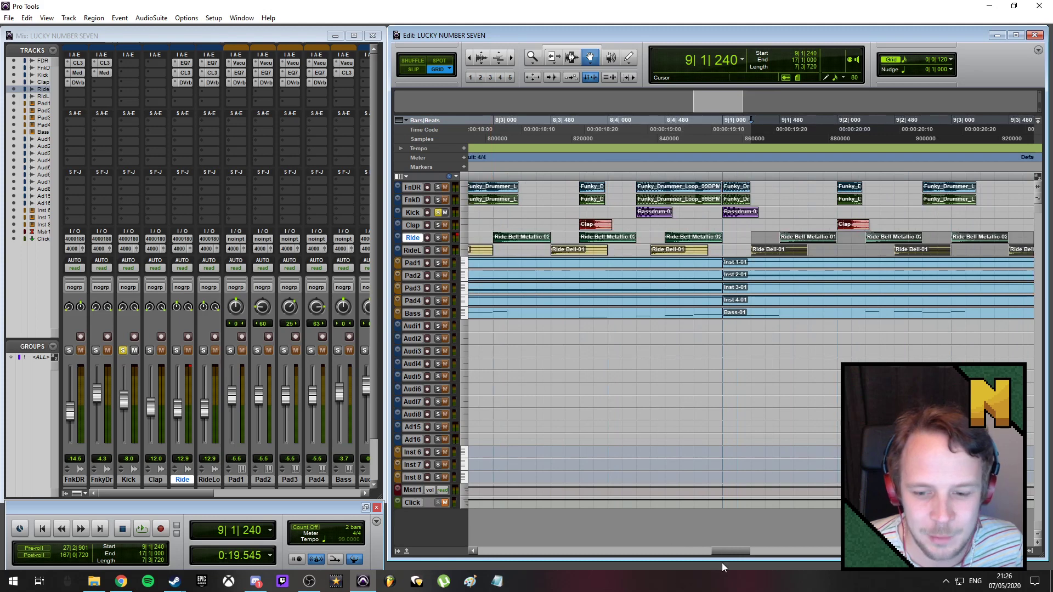
{"action": "left_click_drag", "start_coordinate": [725, 552], "coordinate": [478, 550]}
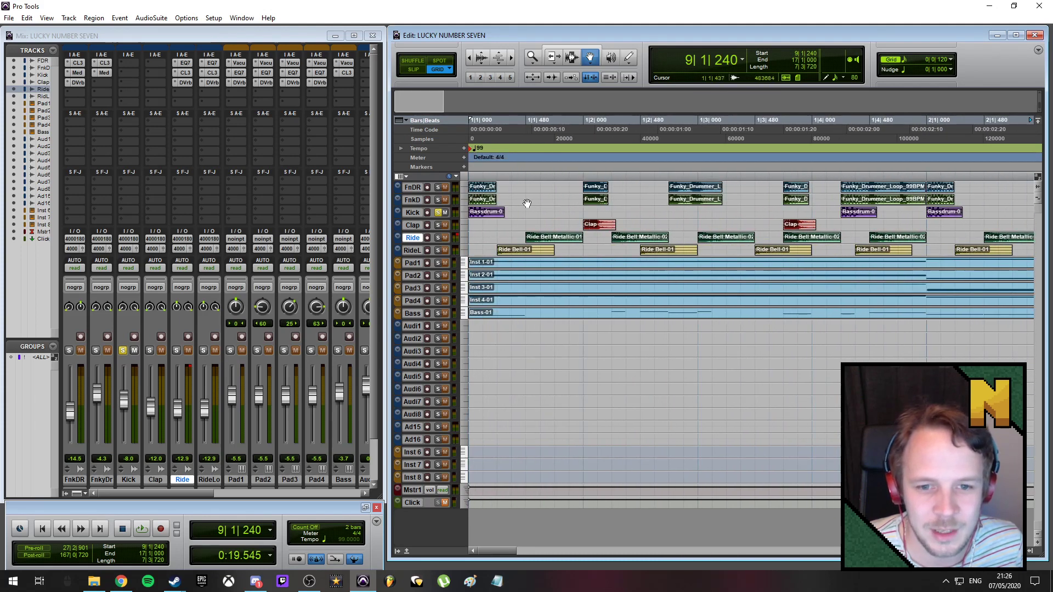
{"action": "left_click_drag", "start_coordinate": [567, 123], "coordinate": [469, 123]}
{"action": "key", "text": "space"}
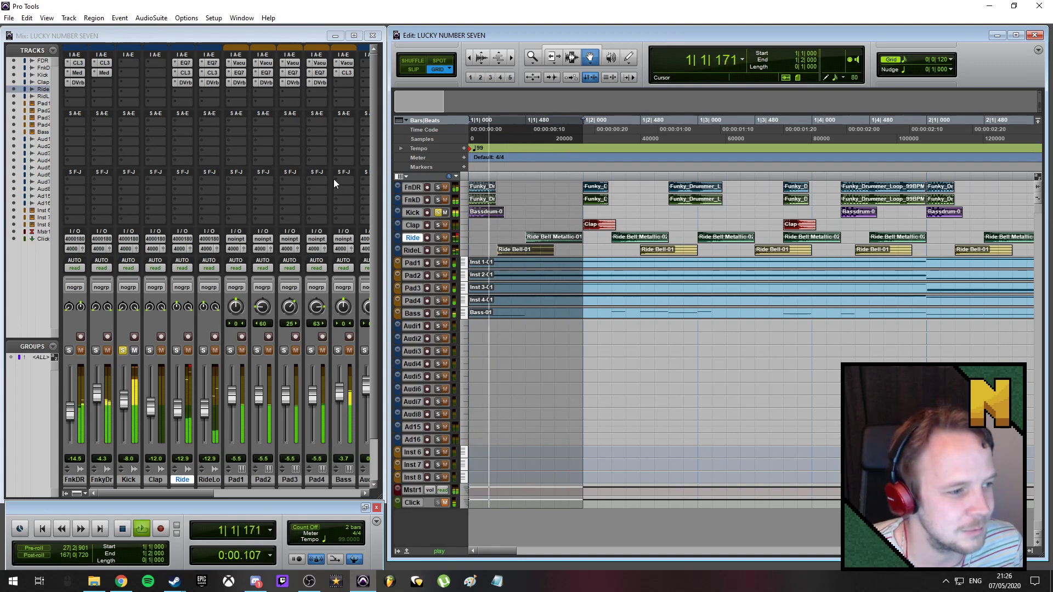
- Insert a stereo EQ 3 7-Band plug-in as the first insert on the Kick track
{"action": "left_click", "coordinate": [411, 213]}
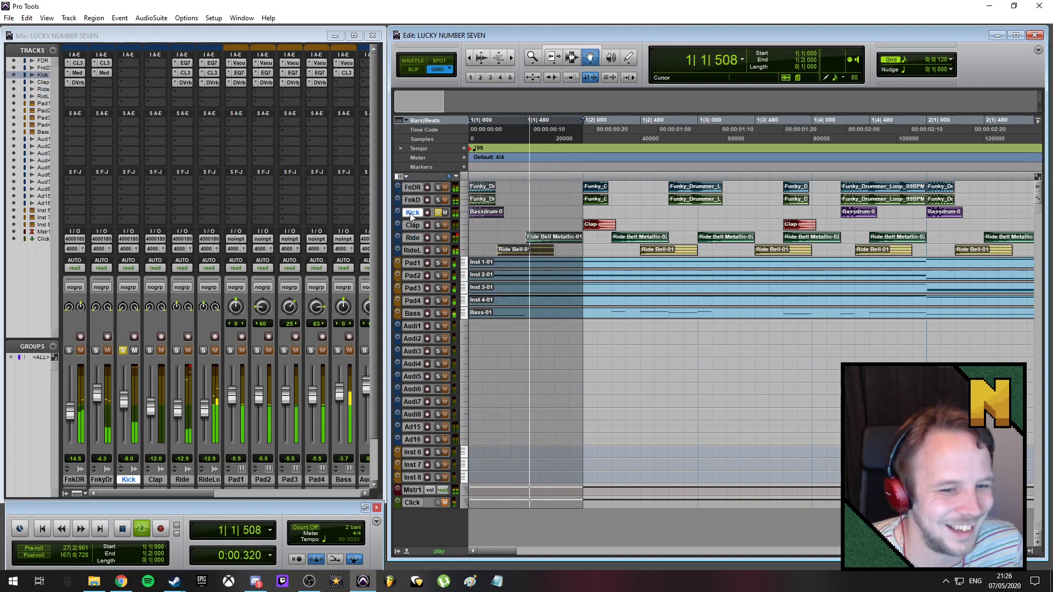
{"action": "left_click", "coordinate": [127, 63]}
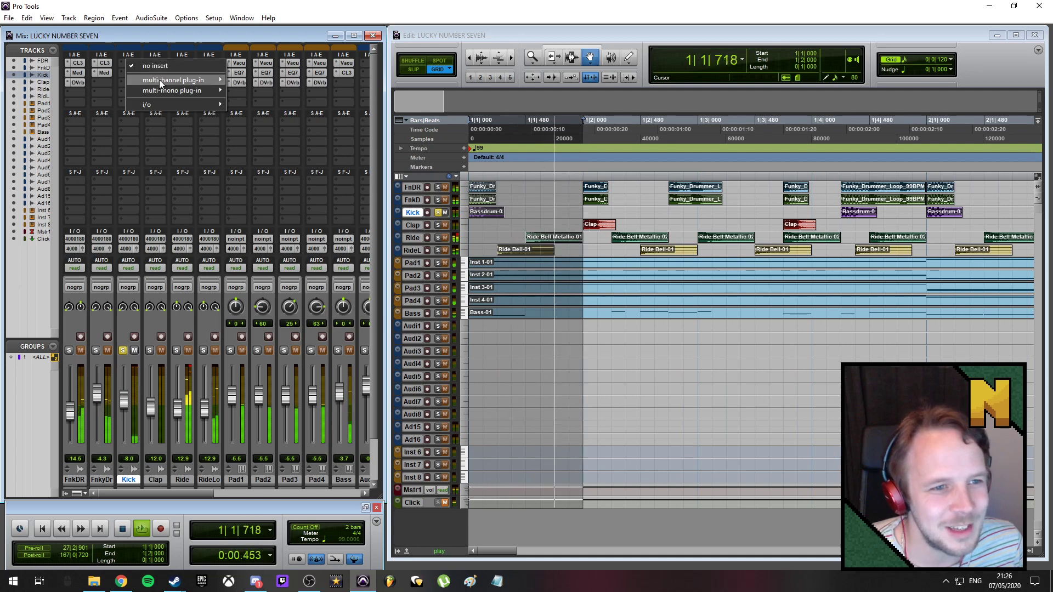
{"action": "mouse_move", "coordinate": [159, 80]}
{"action": "mouse_move", "coordinate": [245, 80]}
{"action": "left_click", "coordinate": [333, 111]}
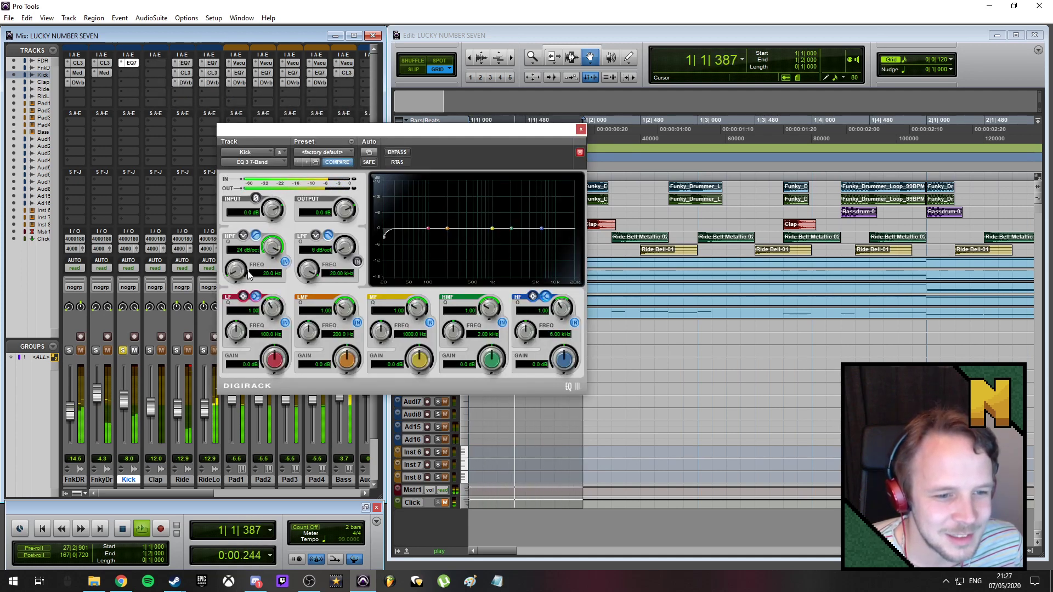
- Set the Kick EQ's high-pass to 24 dB/oct at about 28.6 Hz and its low-pass to 24 dB/oct at 10.30 kHz
{"action": "left_click_drag", "start_coordinate": [235, 268], "coordinate": [237, 277]}
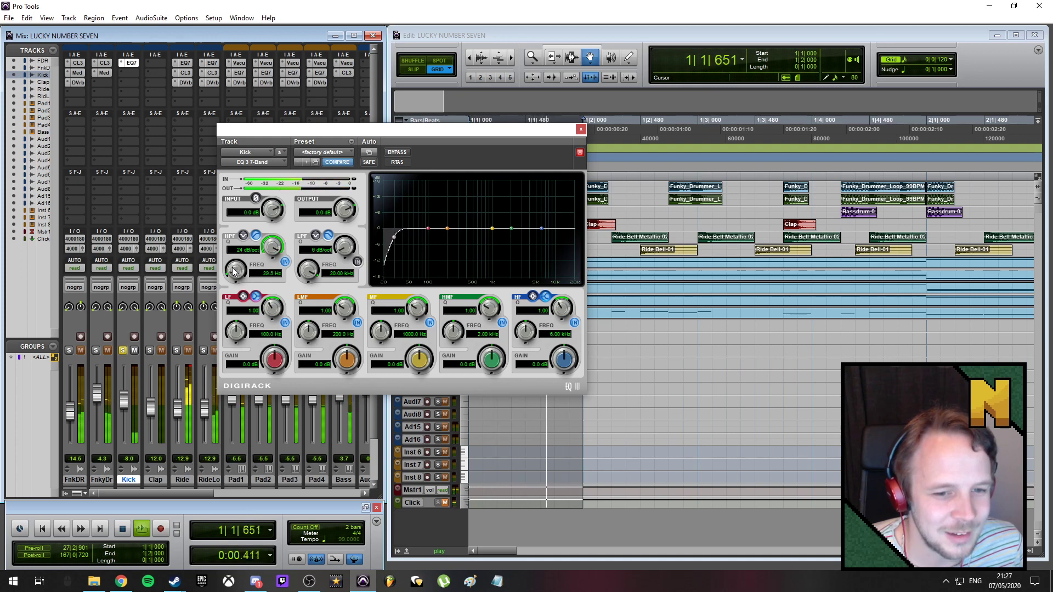
{"action": "left_click", "coordinate": [356, 263]}
{"action": "left_click_drag", "start_coordinate": [345, 248], "coordinate": [346, 219]}
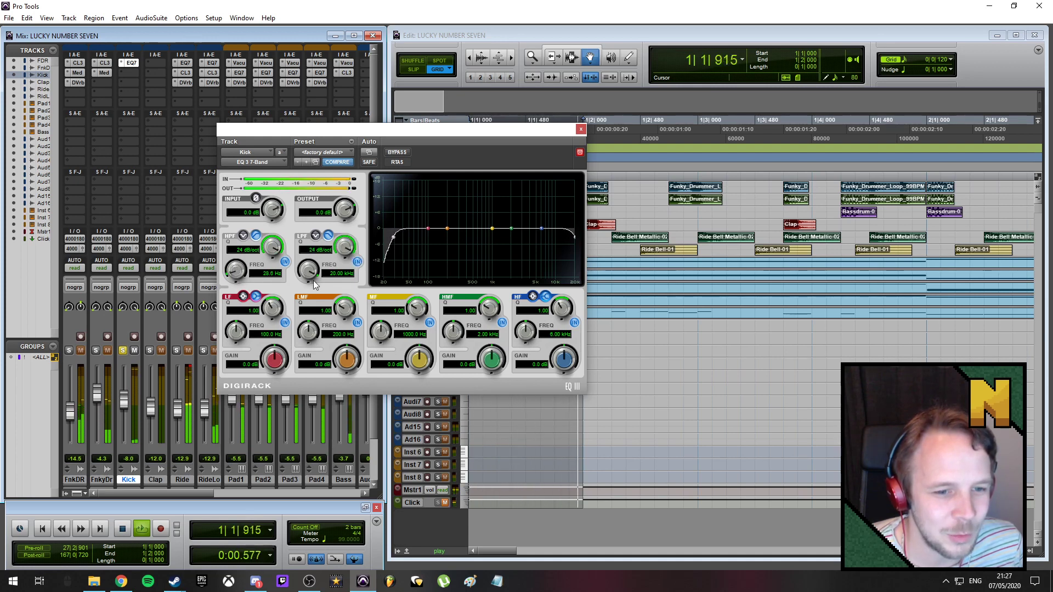
{"action": "mouse_move", "coordinate": [309, 270]}
{"action": "left_mouse_down"}
{"action": "mouse_move", "coordinate": [313, 333]}
{"action": "mouse_move", "coordinate": [318, 283]}
{"action": "left_mouse_up"}
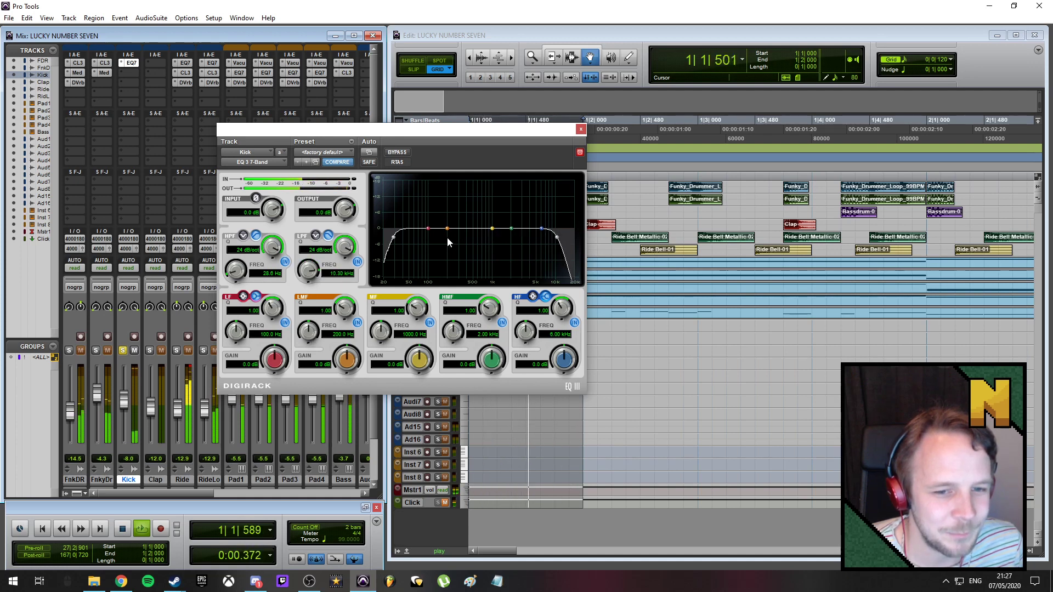
- Cut the Kick EQ's low-mid band by about 8 dB around 600 Hz, close the EQ and unsolo the Kick track
{"action": "left_click_drag", "start_coordinate": [450, 235], "coordinate": [477, 254]}
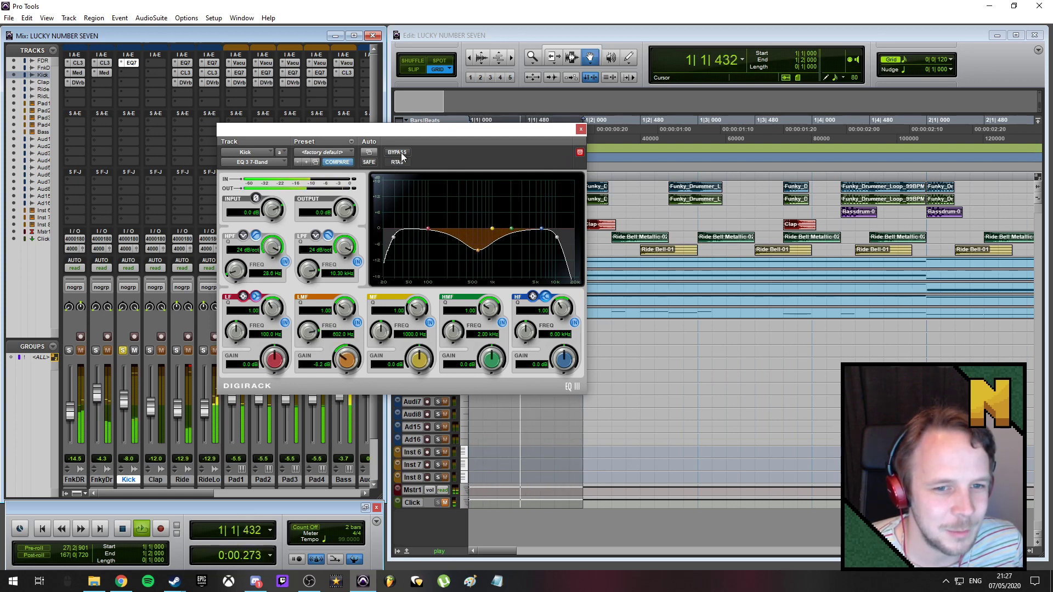
{"action": "left_click", "coordinate": [131, 62]}
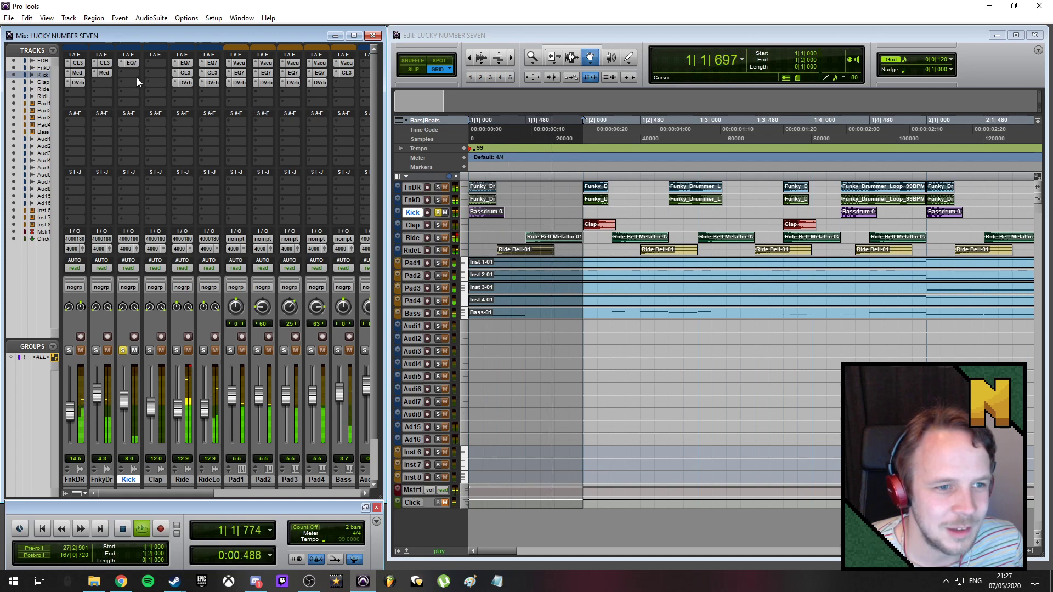
{"action": "left_click", "coordinate": [123, 350]}
{"action": "key", "text": "space"}
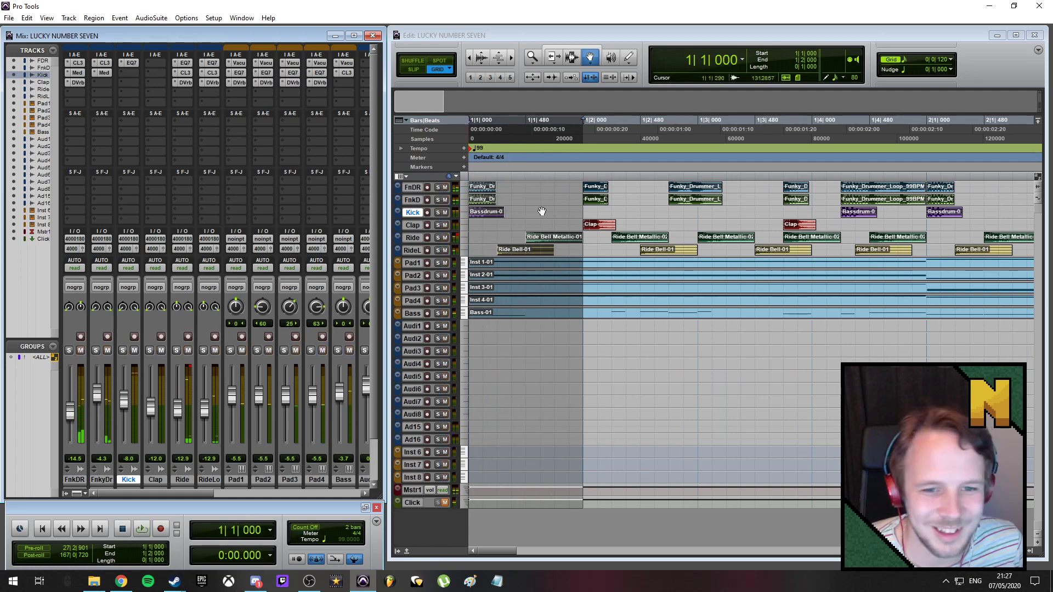
- Play the full mix from the first bar and raise the Kick track's fader to -6.4 dB
{"action": "left_click", "coordinate": [529, 126]}
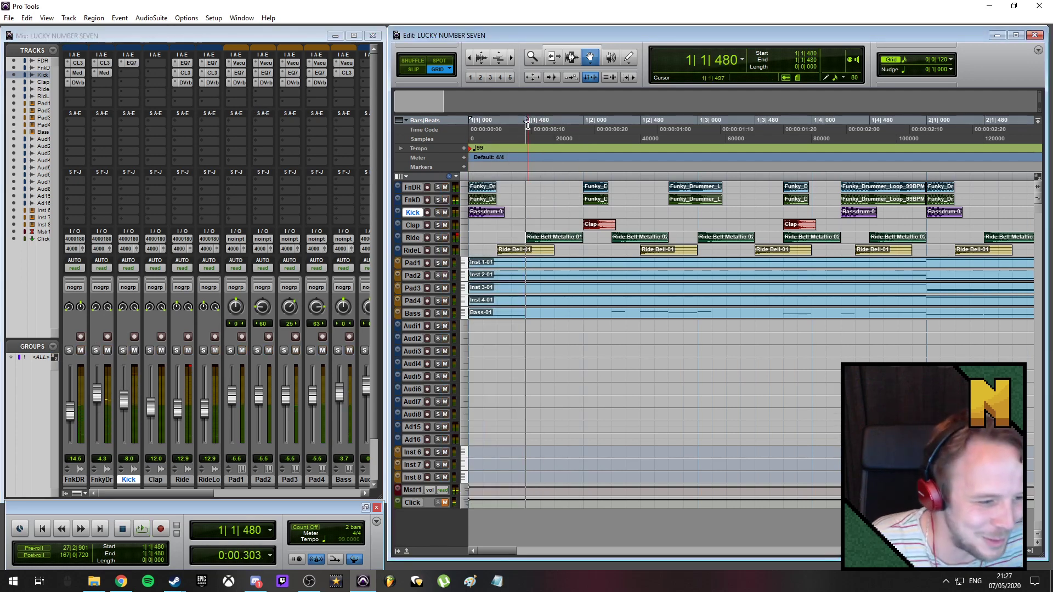
{"action": "key", "text": "space"}
{"action": "key", "text": "ctrl+bracketleft"}
{"action": "key", "text": "ctrl+bracketleft"}
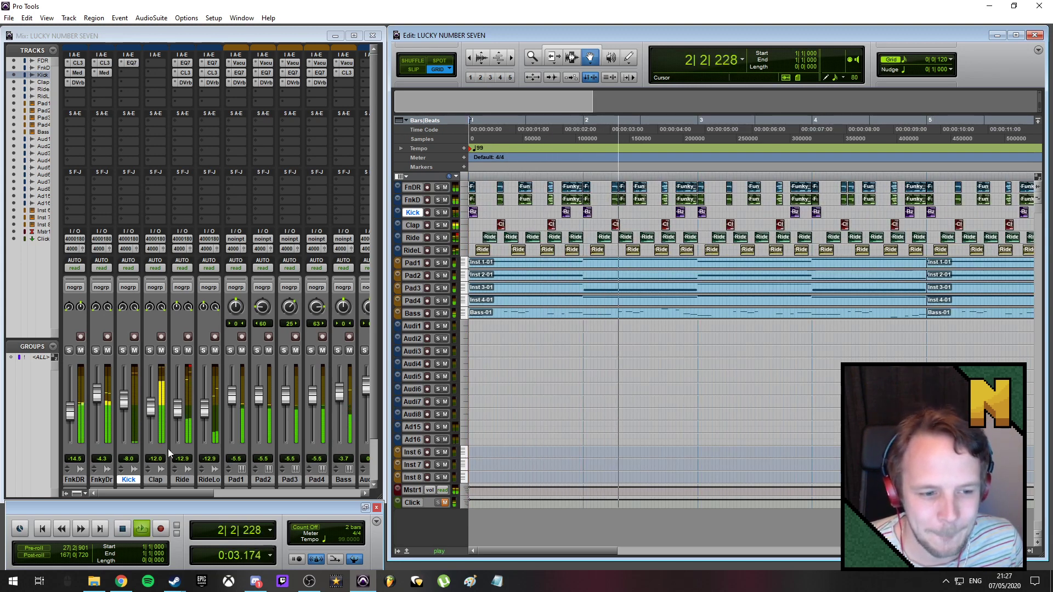
{"action": "left_click_drag", "start_coordinate": [126, 407], "coordinate": [127, 405]}
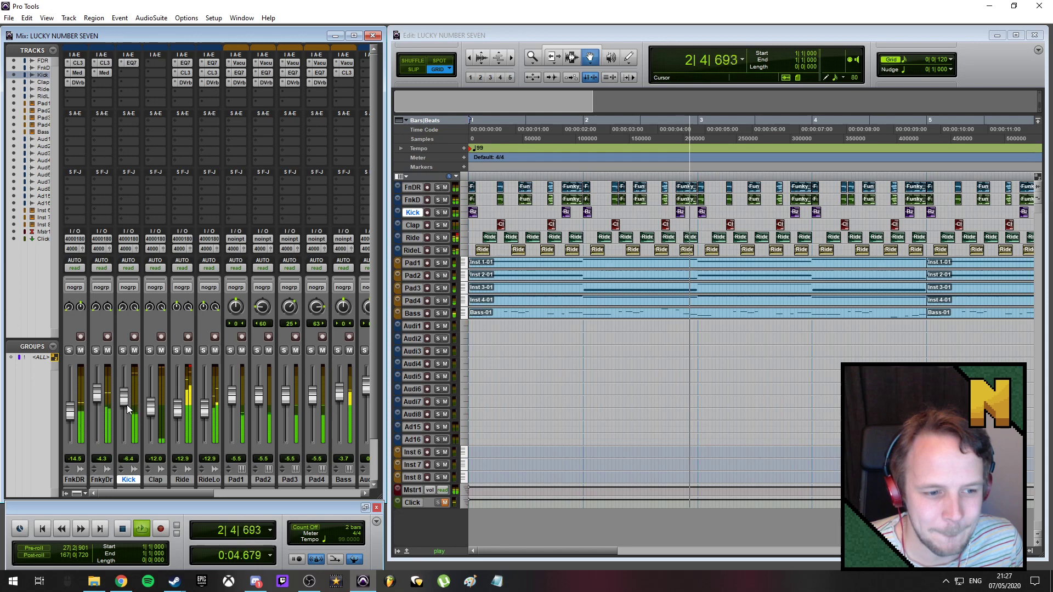
- Lower the Kick fader by about 2 dB and the RideLo fader to -16.1 dB during playback, then stop
{"action": "left_click", "coordinate": [123, 351]}
{"action": "left_click", "coordinate": [123, 351]}
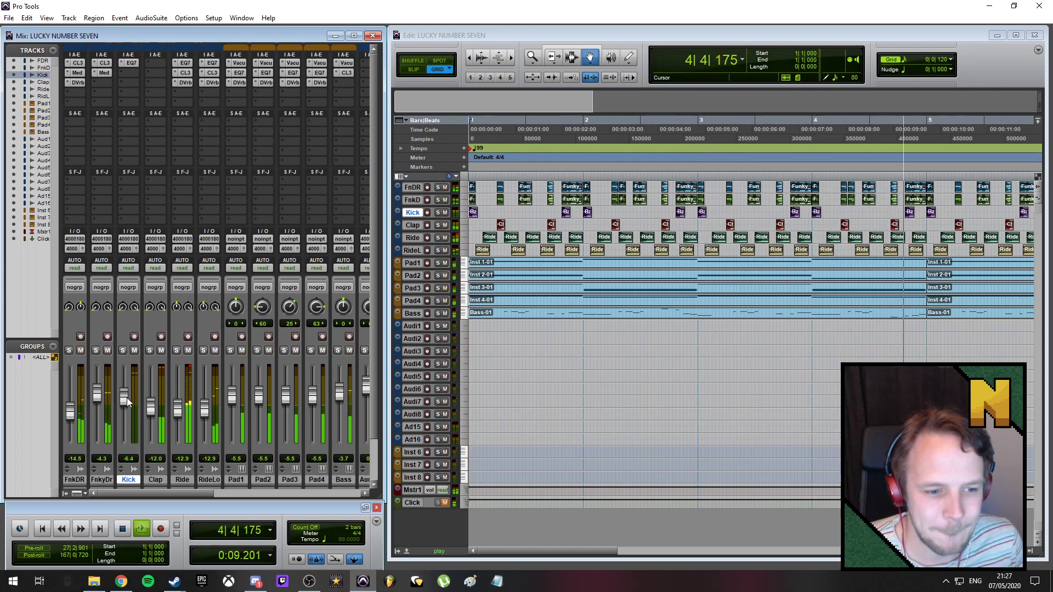
{"action": "left_click_drag", "start_coordinate": [127, 402], "coordinate": [127, 406]}
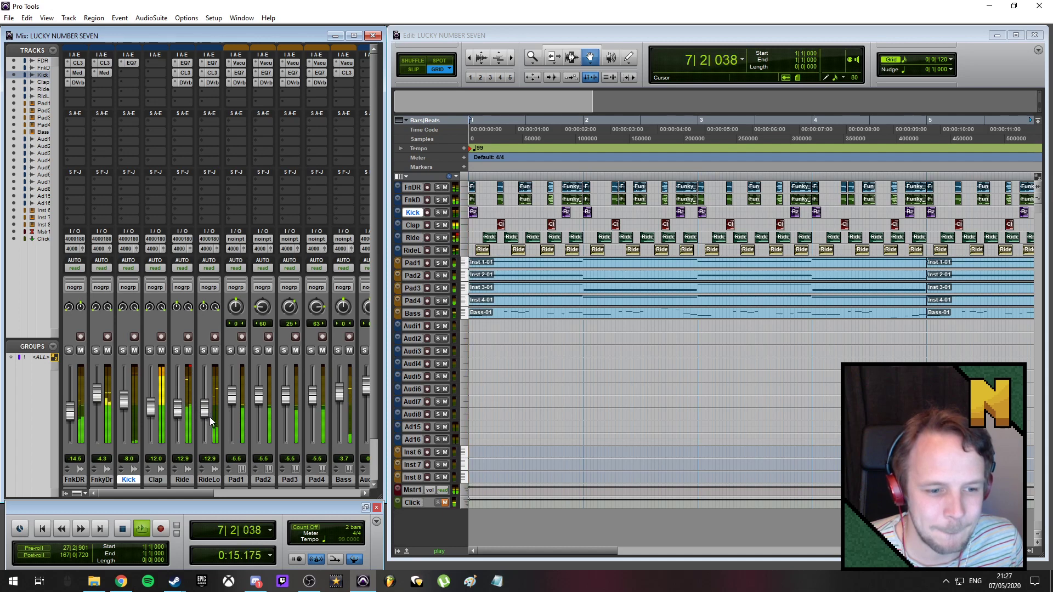
{"action": "left_click_drag", "start_coordinate": [206, 416], "coordinate": [207, 419]}
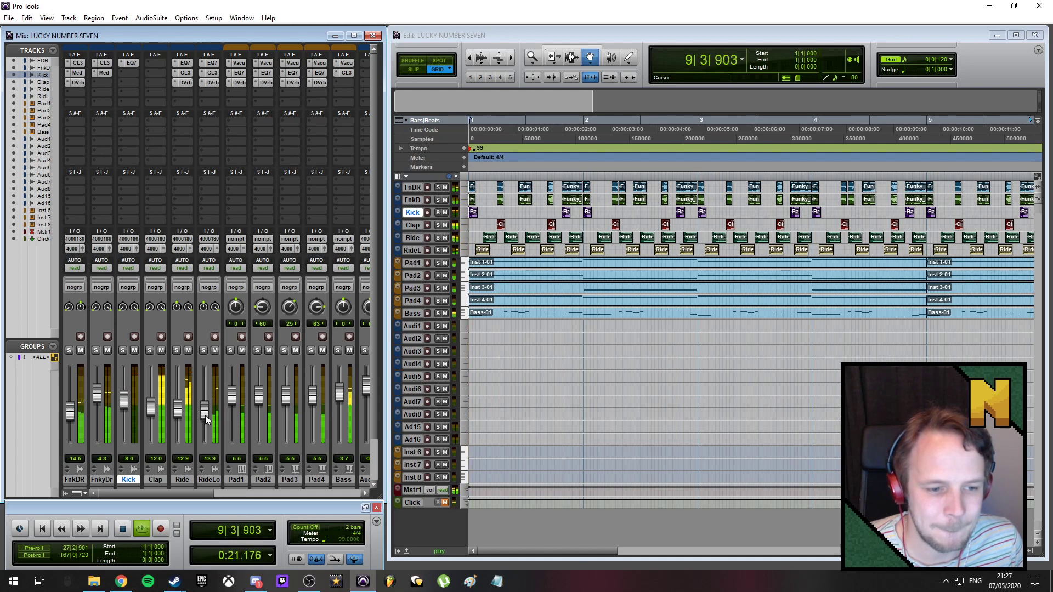
{"action": "left_click_drag", "start_coordinate": [205, 416], "coordinate": [206, 419]}
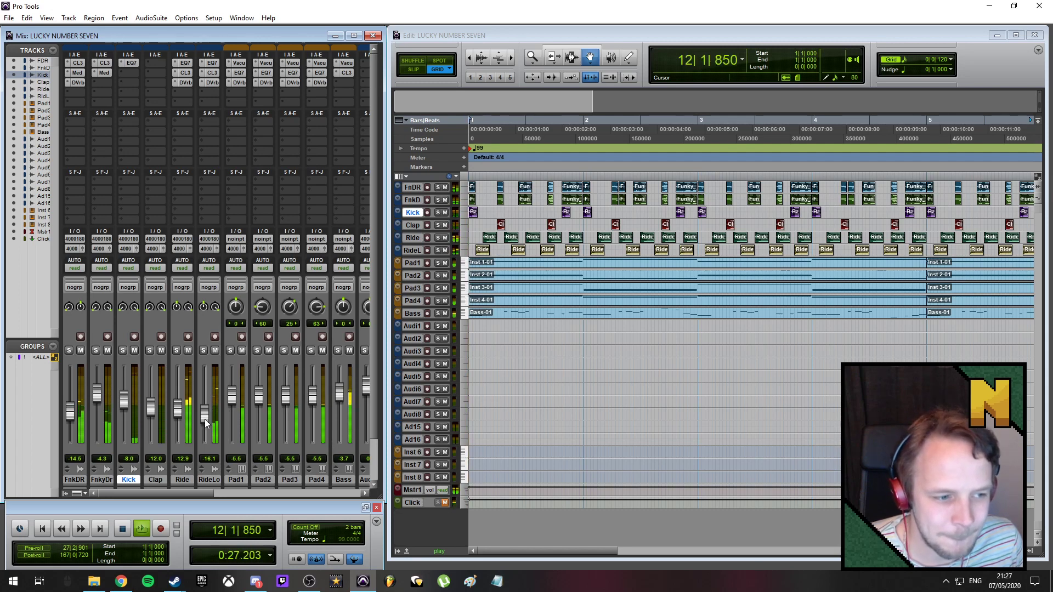
{"action": "key", "text": "space"}
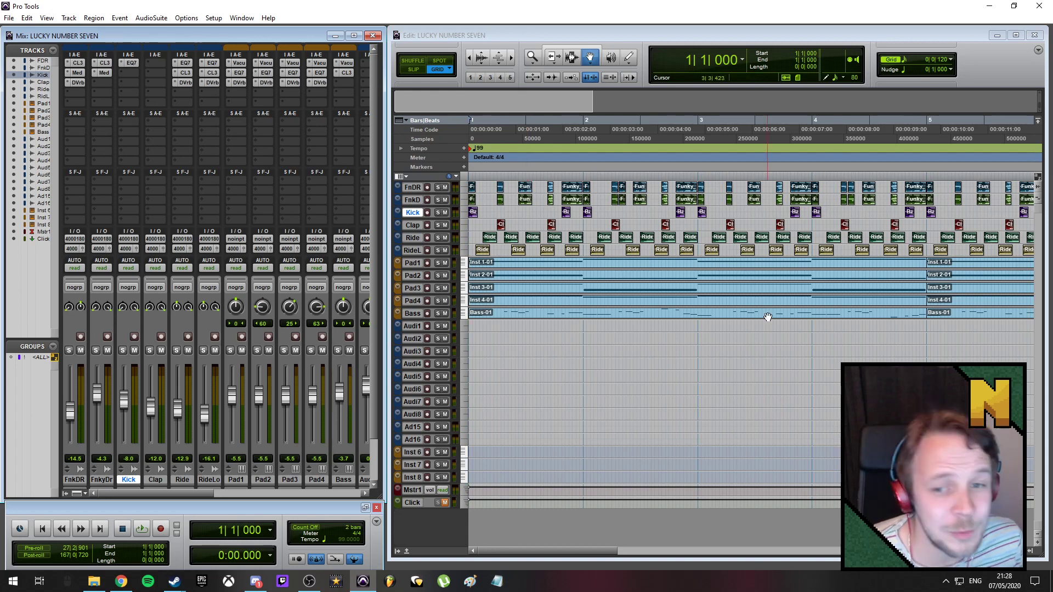
- Audition Pad1 to Pad4 soloed from the first bar, then stop playback and unsolo all four pads
{"action": "scroll", "coordinate": [734, 329], "scroll_direction": "down", "scroll_amount": 2}
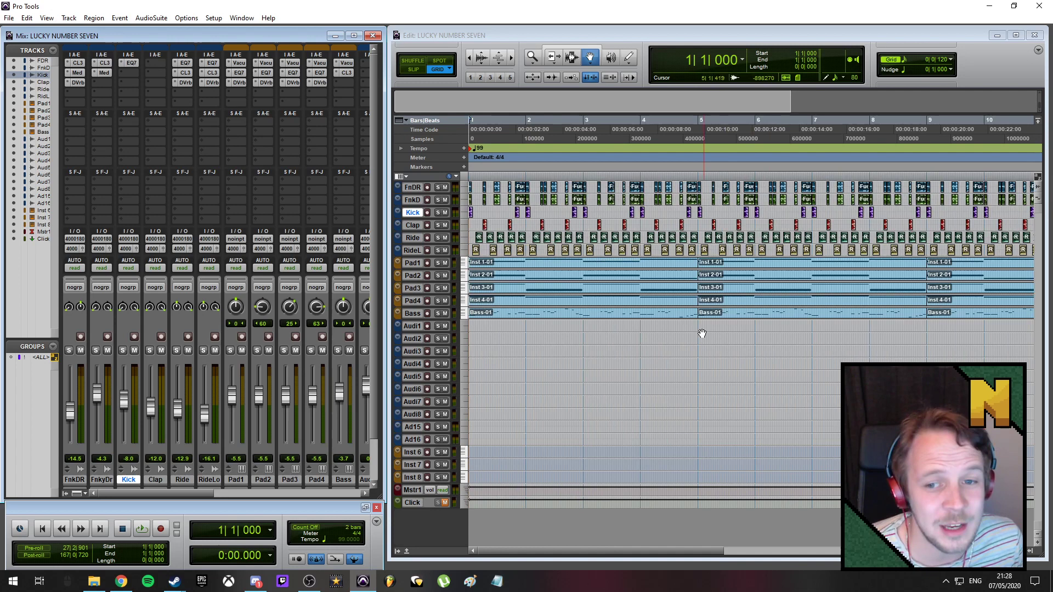
{"action": "left_click", "coordinate": [438, 262]}
{"action": "left_click", "coordinate": [438, 275]}
{"action": "left_click", "coordinate": [438, 288]}
{"action": "left_click", "coordinate": [438, 301]}
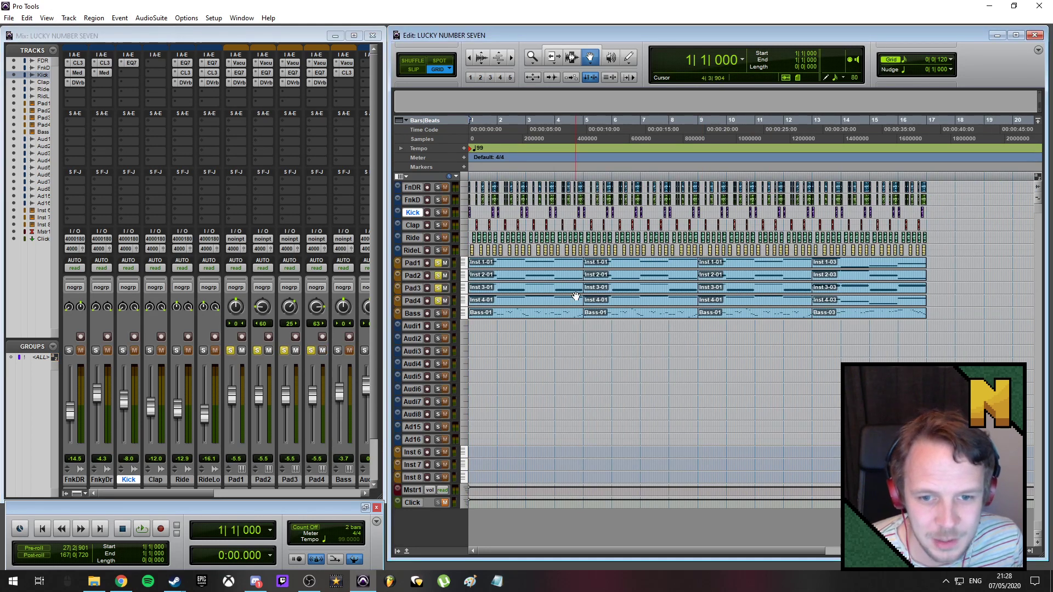
{"action": "key", "text": "space"}
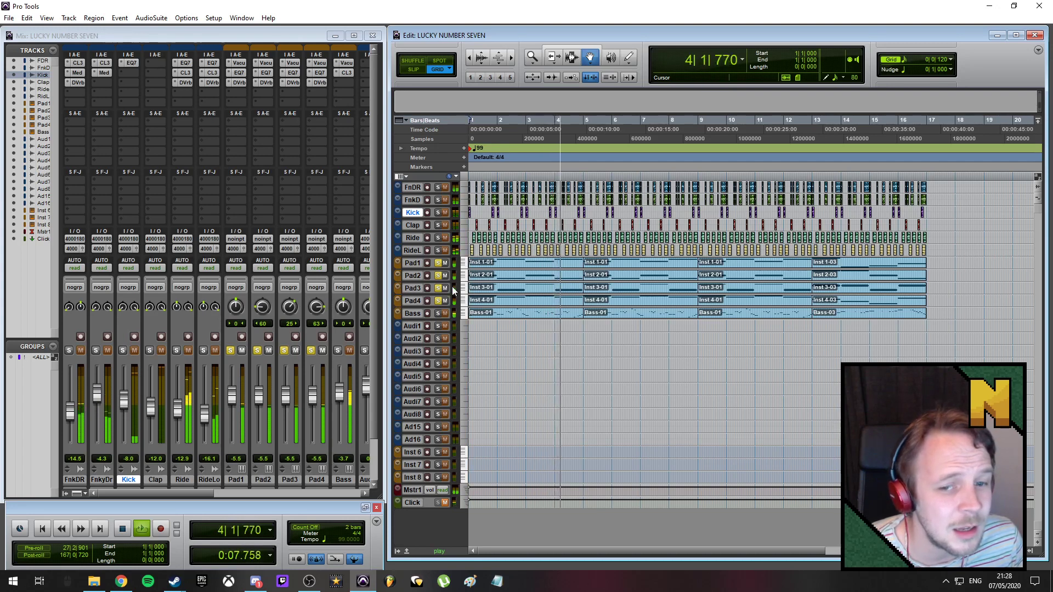
{"action": "key", "text": "space"}
{"action": "left_click", "coordinate": [438, 262]}
{"action": "left_click", "coordinate": [438, 275]}
{"action": "left_click", "coordinate": [438, 288]}
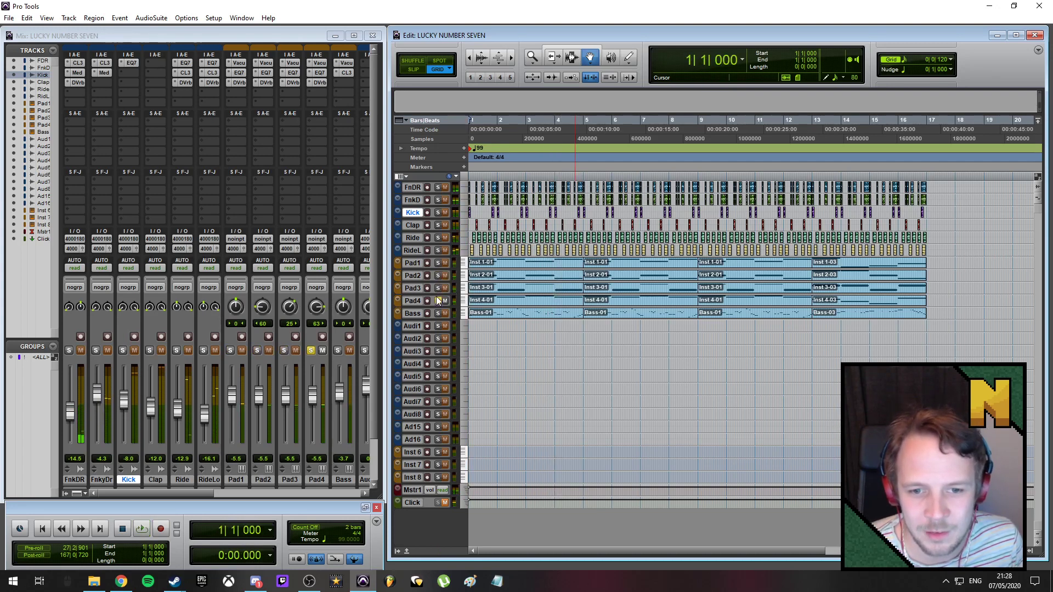
{"action": "left_click", "coordinate": [437, 301]}
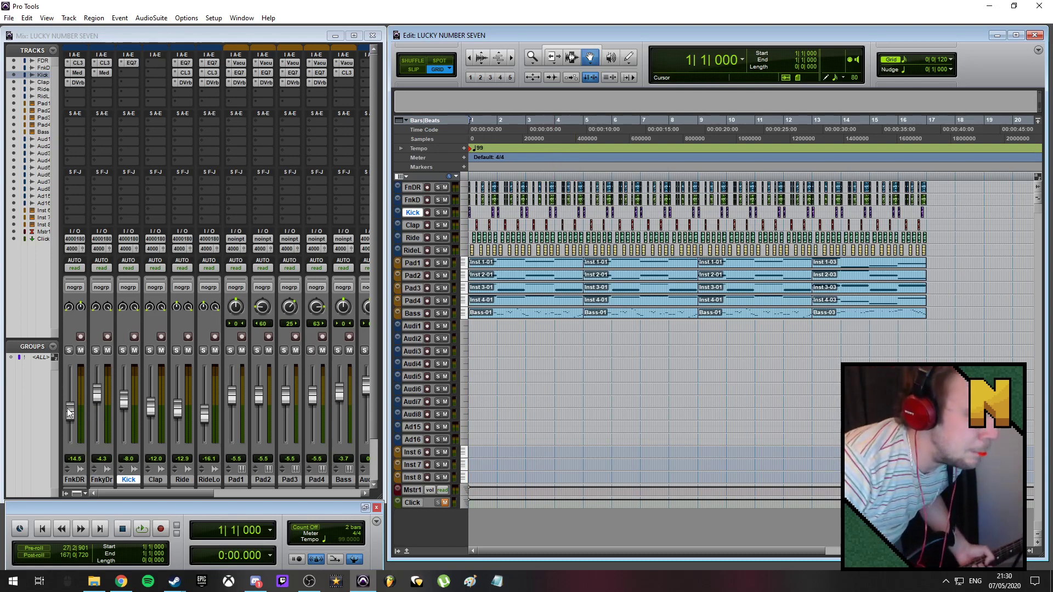
- Record-enable the Audio1 track and set its input to the audio interface's mono IP 3
{"action": "left_click", "coordinate": [423, 326]}
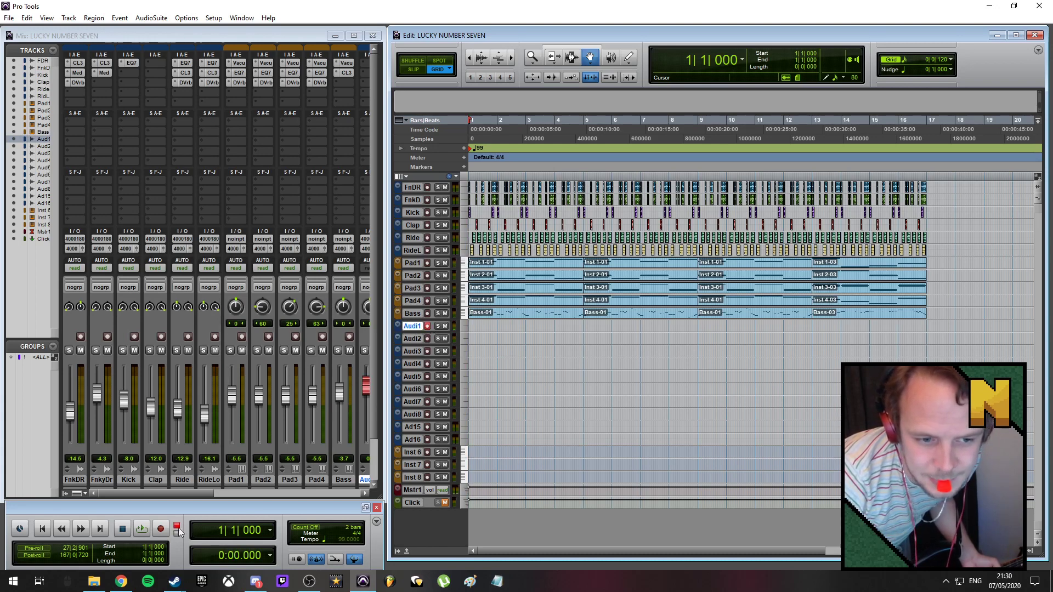
{"action": "left_click_drag", "start_coordinate": [178, 495], "coordinate": [219, 493]}
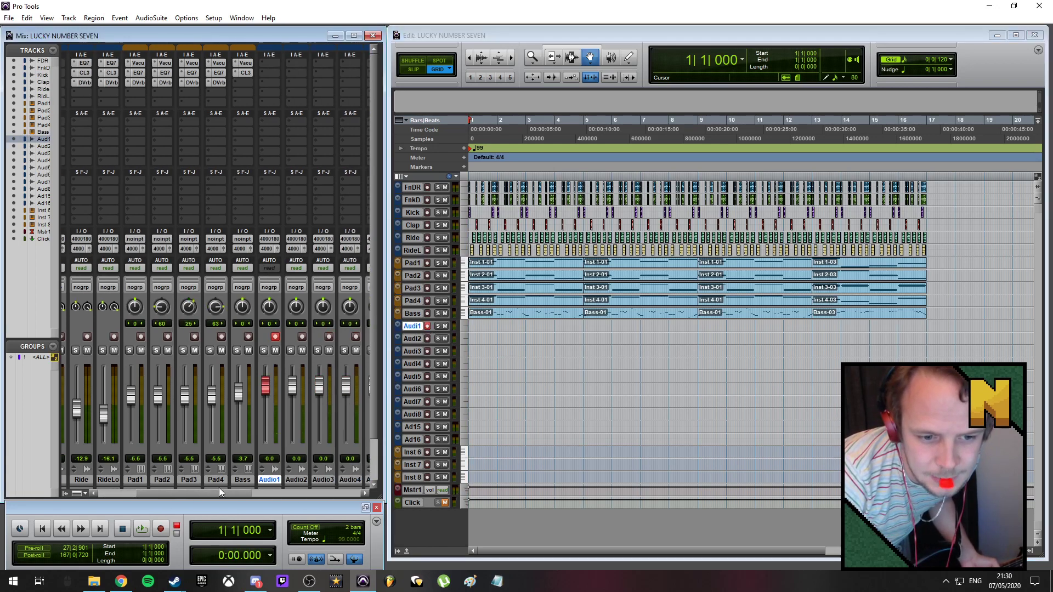
{"action": "left_click", "coordinate": [270, 239]}
{"action": "mouse_move", "coordinate": [290, 256]}
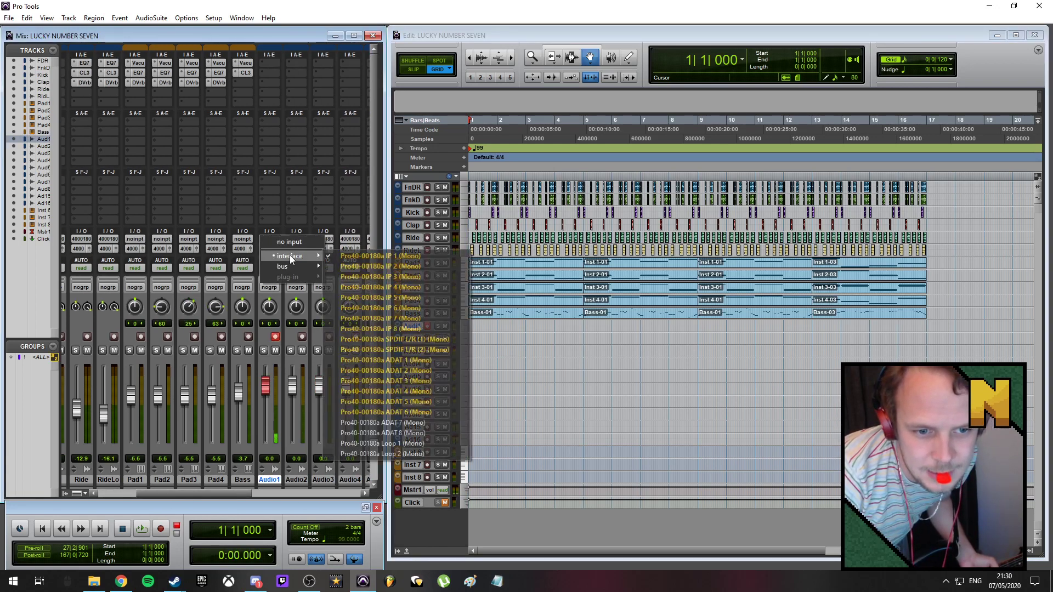
{"action": "left_click", "coordinate": [376, 277]}
{"action": "key", "text": "shift+r"}
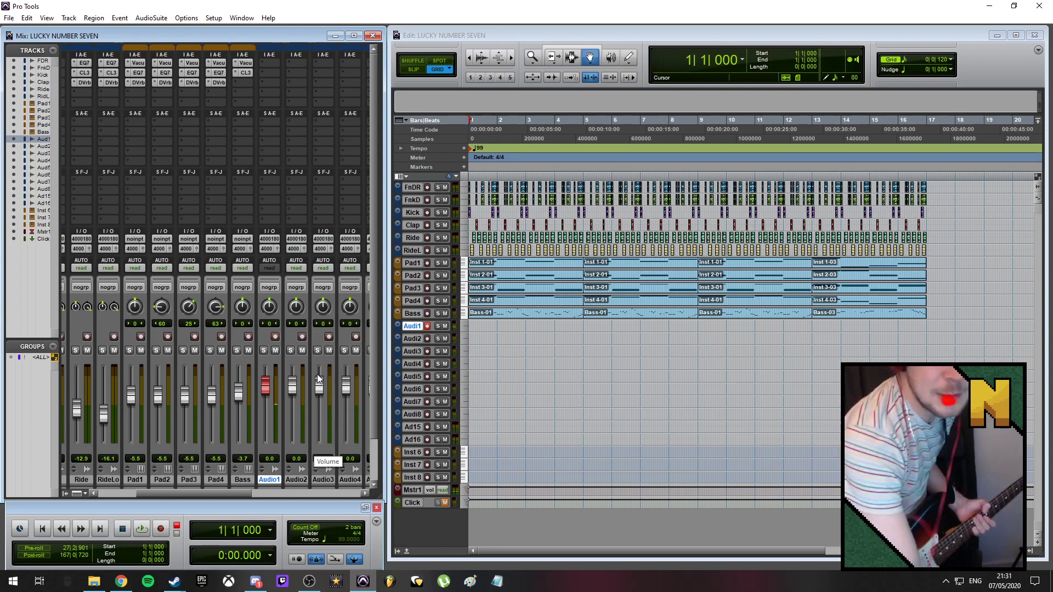
- Try two guitar takes on Audio1 from the first bar and discard them
{"action": "key", "text": "ctrl+space"}
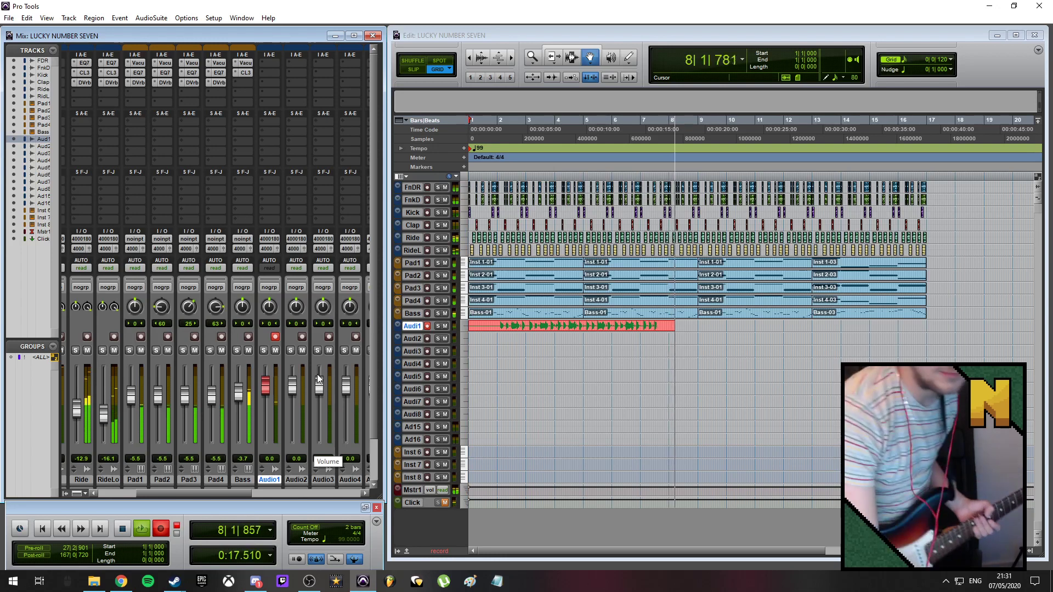
{"action": "key", "text": "space"}
{"action": "key", "text": "ctrl+z"}
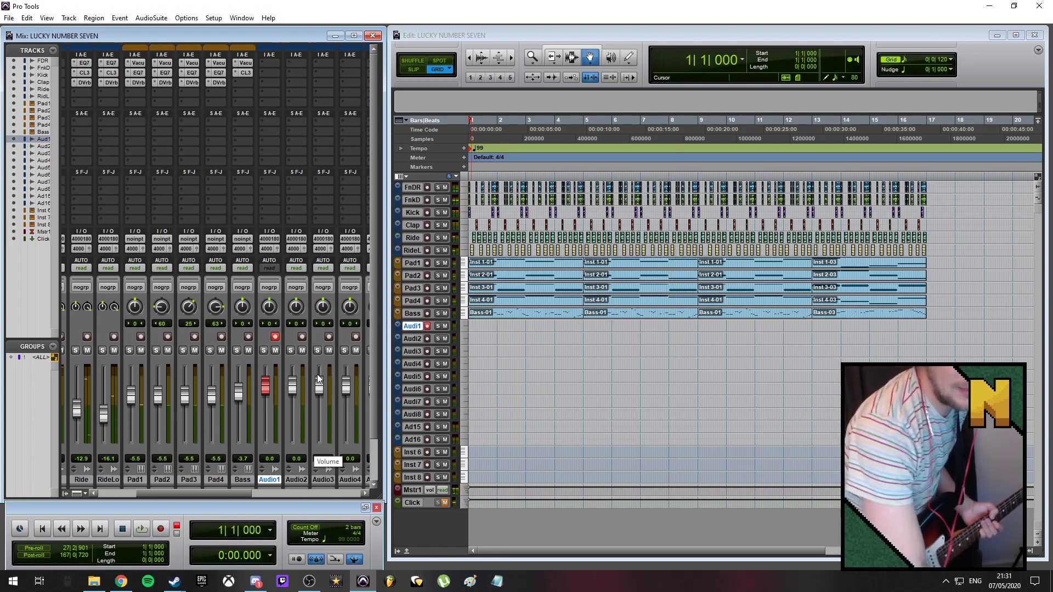
{"action": "key", "text": "ctrl+space"}
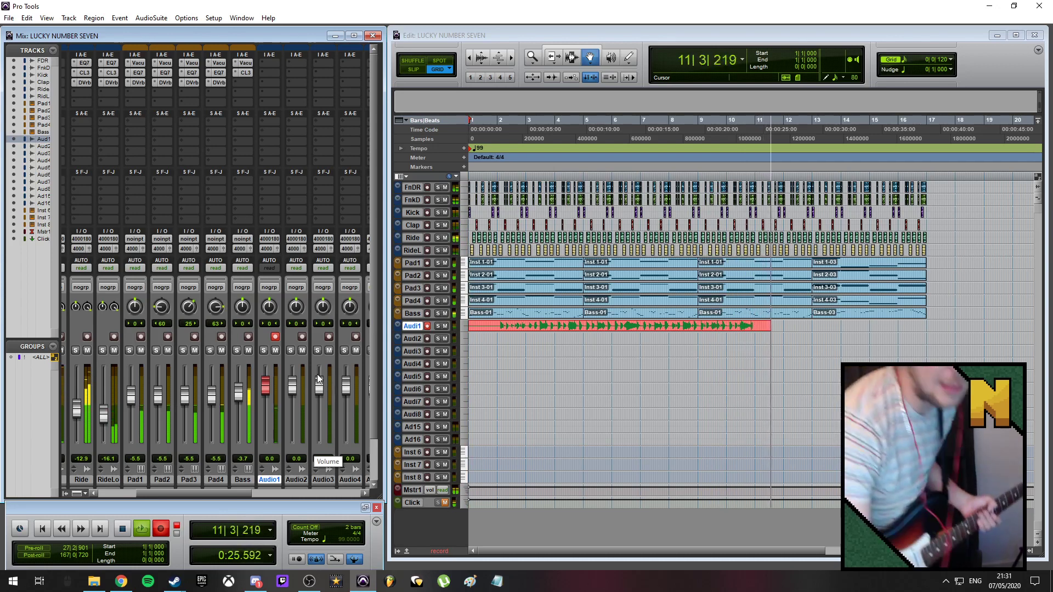
{"action": "key", "text": "space"}
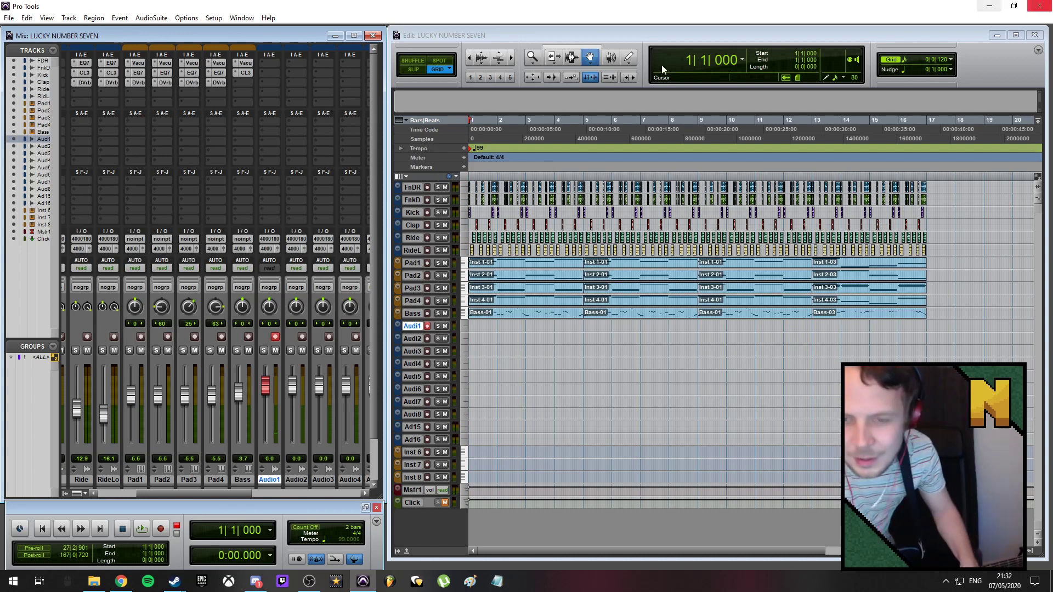
- Shift all drum, pad and bass clips together to start at bar 3 and return to the session start
{"action": "left_click", "coordinate": [539, 374]}
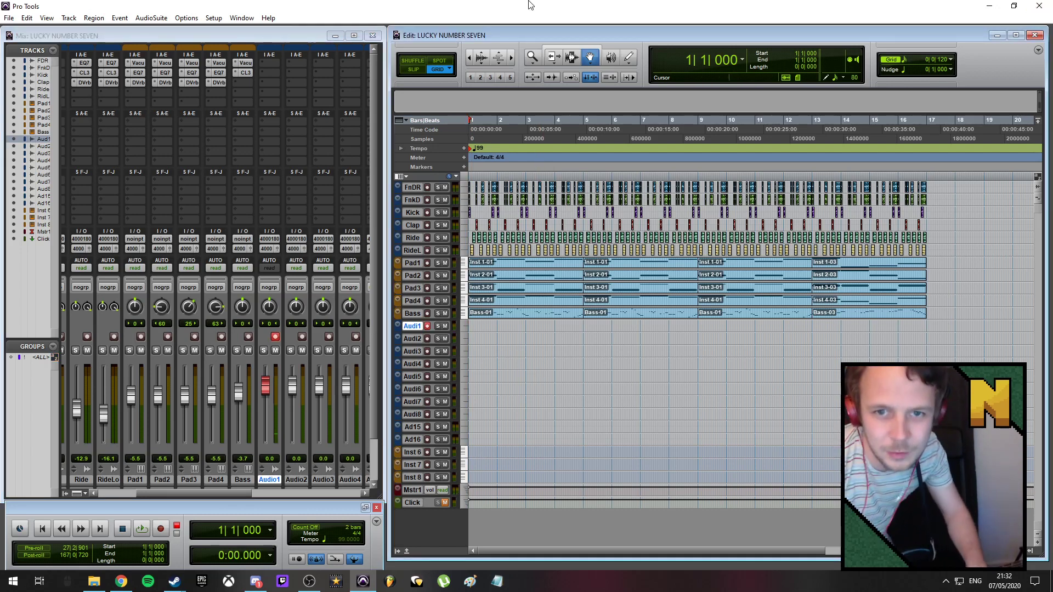
{"action": "left_click_drag", "start_coordinate": [942, 312], "coordinate": [406, 170]}
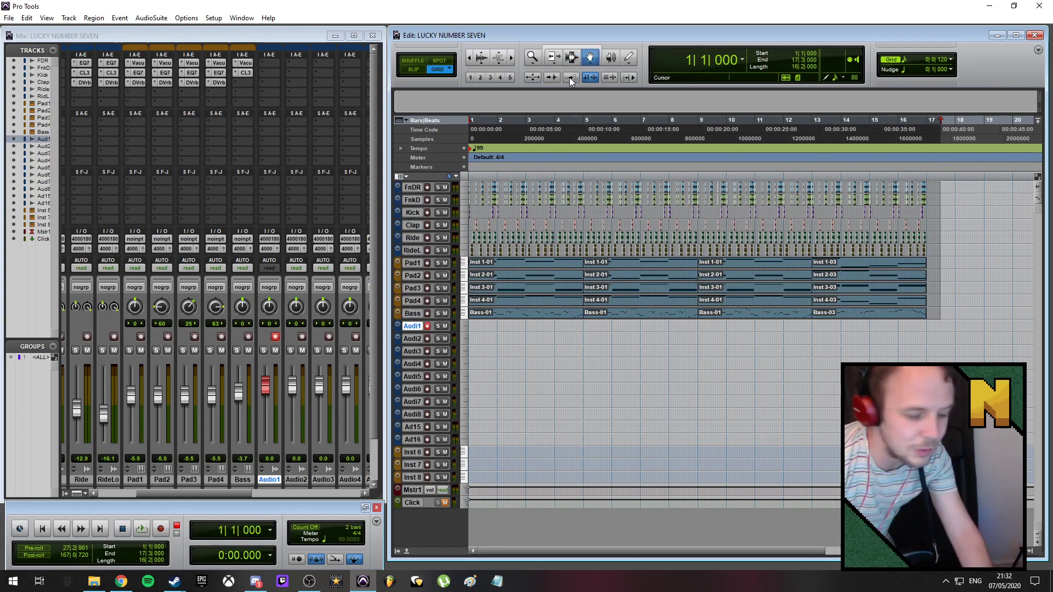
{"action": "scroll", "coordinate": [525, 286], "scroll_direction": "up", "scroll_amount": 2}
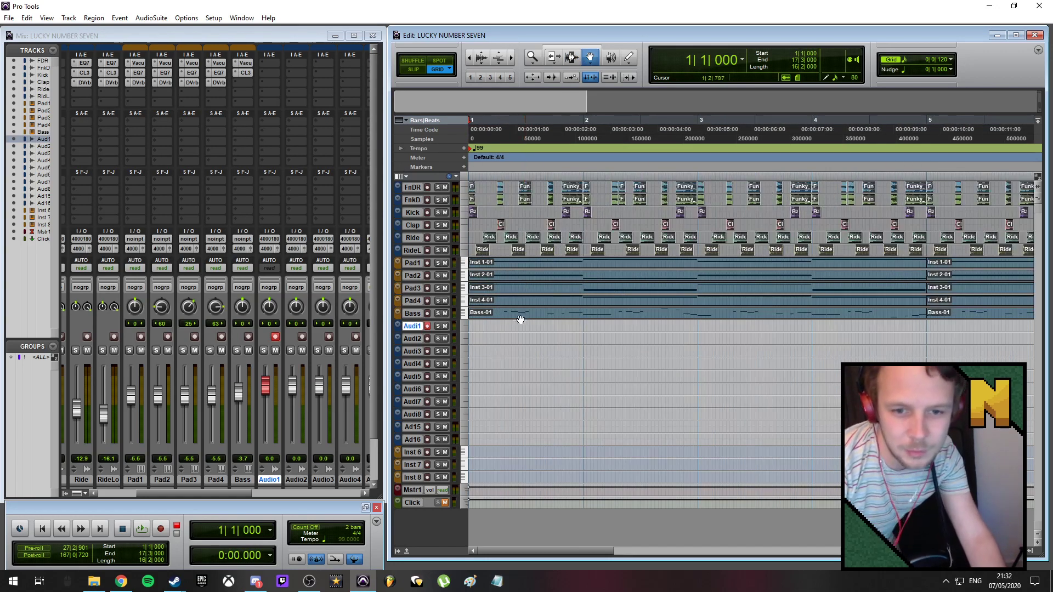
{"action": "left_click_drag", "start_coordinate": [506, 315], "coordinate": [506, 313]}
{"action": "left_click_drag", "start_coordinate": [606, 299], "coordinate": [619, 299]}
{"action": "scroll", "coordinate": [562, 337], "scroll_direction": "down", "scroll_amount": 2}
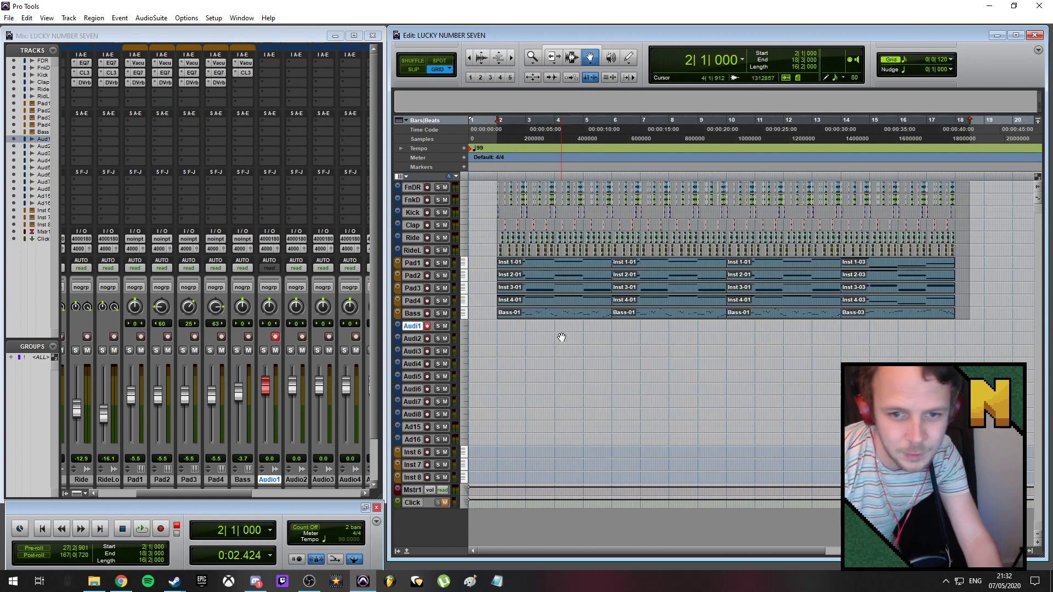
{"action": "scroll", "coordinate": [564, 314], "scroll_direction": "up", "scroll_amount": 1}
{"action": "left_click_drag", "start_coordinate": [554, 314], "coordinate": [609, 310]}
{"action": "key", "text": "Return"}
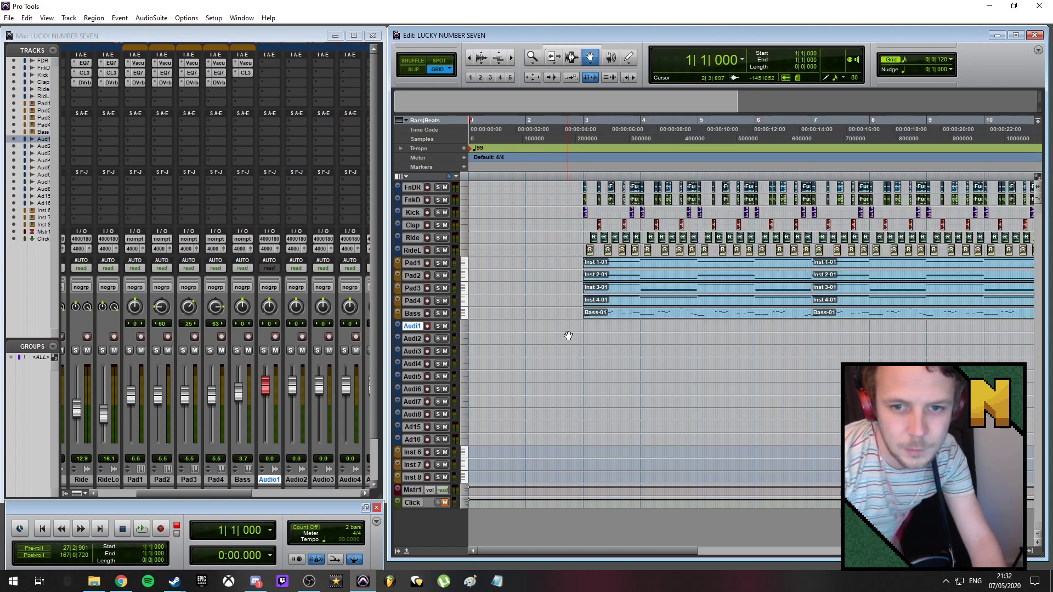
- Play from the session start, unmute the Click track and stop playback
{"action": "key", "text": "space"}
{"action": "left_click", "coordinate": [446, 504]}
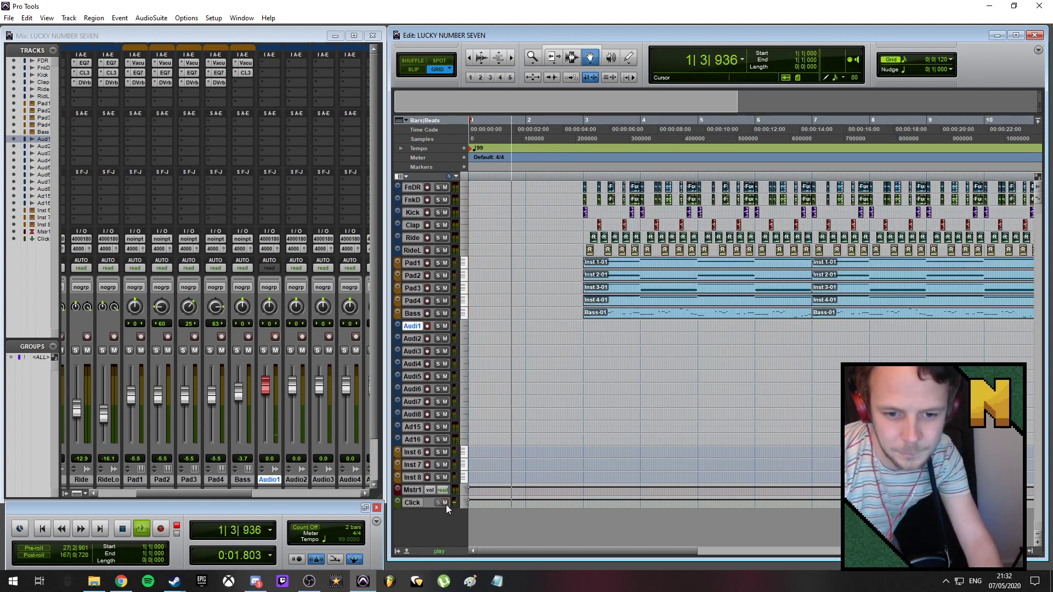
{"action": "key", "text": "space"}
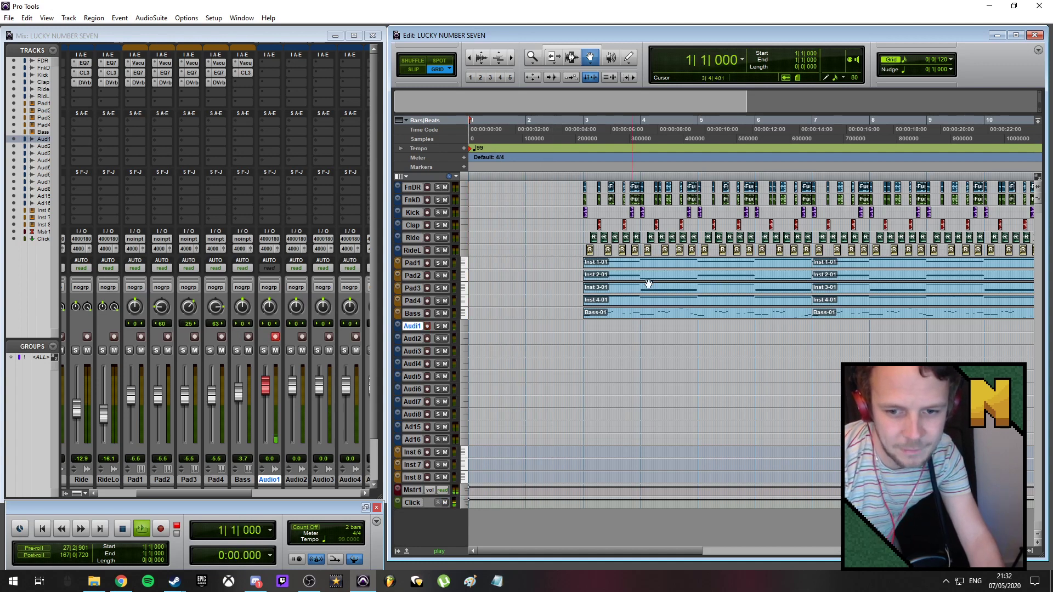
- Move all clips together to start at bar 2, leaving one empty lead-in bar, and return to the session start
{"action": "key", "text": "ctrl+a"}
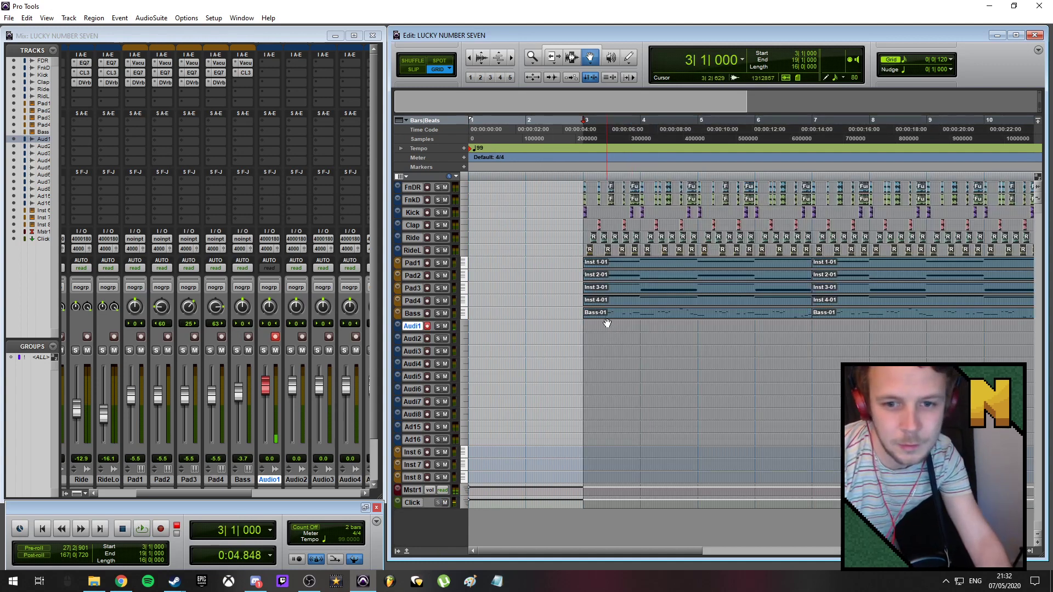
{"action": "left_click_drag", "start_coordinate": [614, 314], "coordinate": [541, 348]}
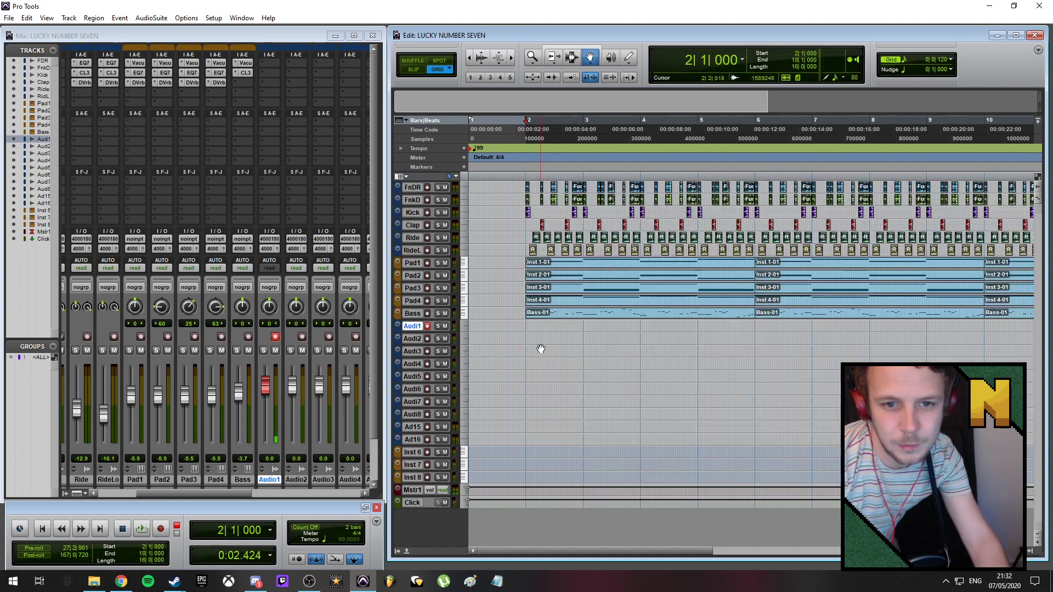
{"action": "key", "text": "shift+r"}
{"action": "key", "text": "Return"}
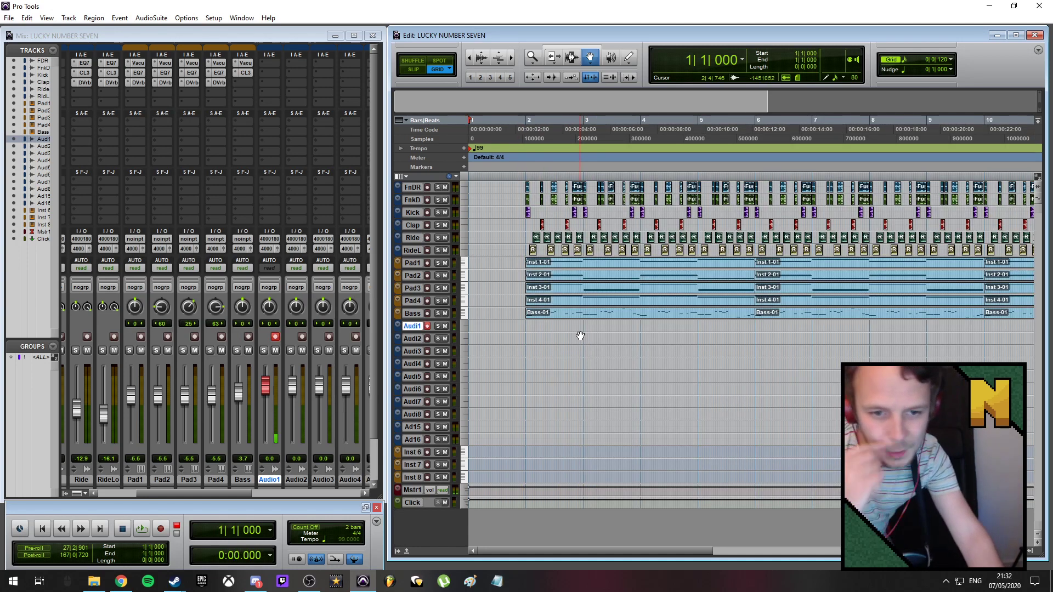
- Try a guitar take on Audio1 over the one-bar click lead-in and undo the recording
{"action": "key", "text": "ctrl+space"}
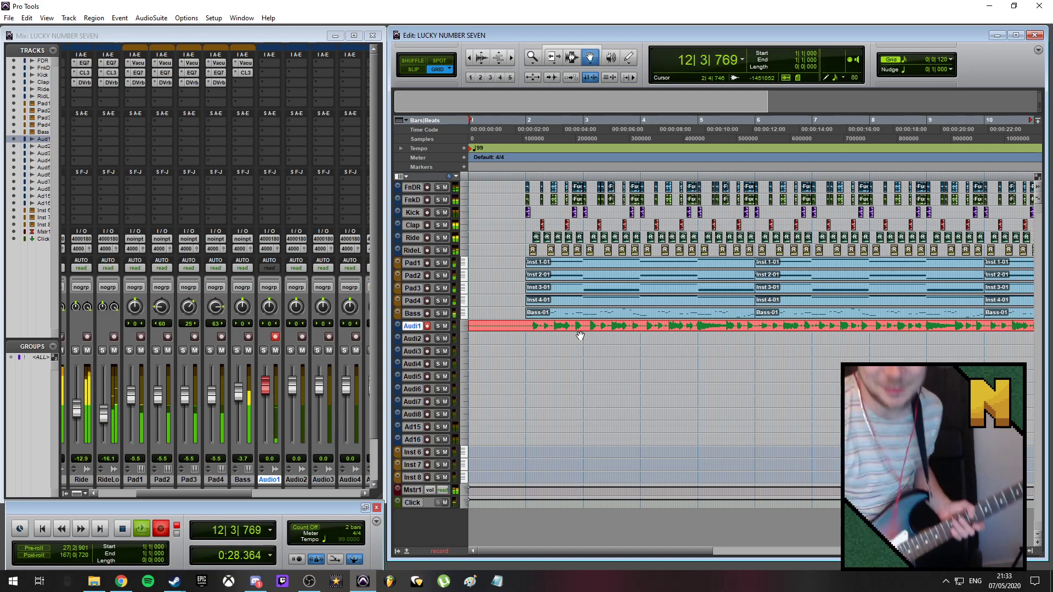
{"action": "key", "text": "space"}
{"action": "key", "text": "ctrl+z"}
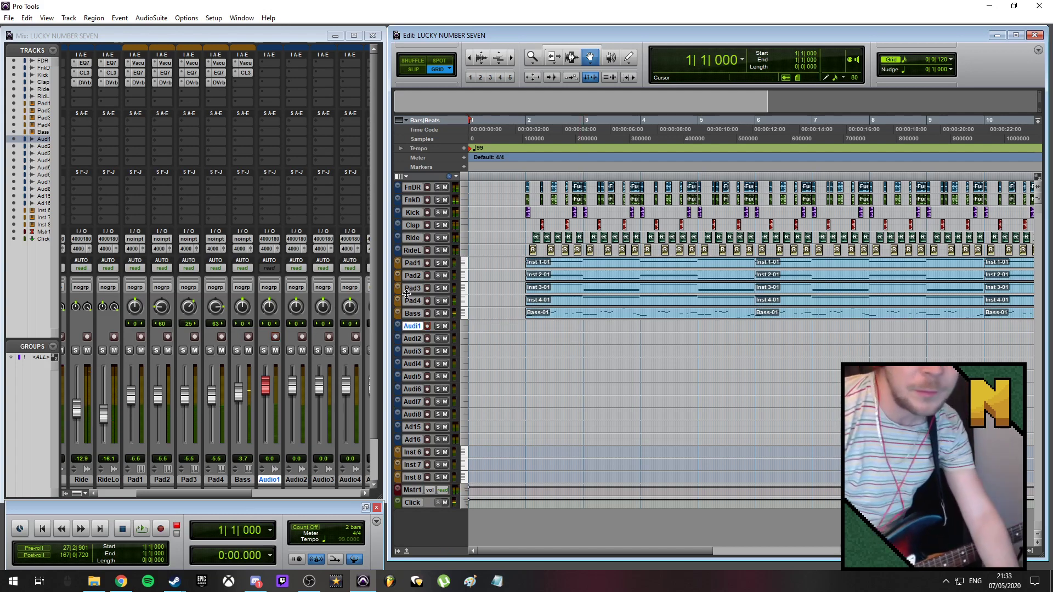
- Record a complete guitar take on Audio1 from bar 1 to just past the end of the arrangement in bar 18
{"action": "scroll", "coordinate": [654, 293], "scroll_direction": "down", "scroll_amount": 1}
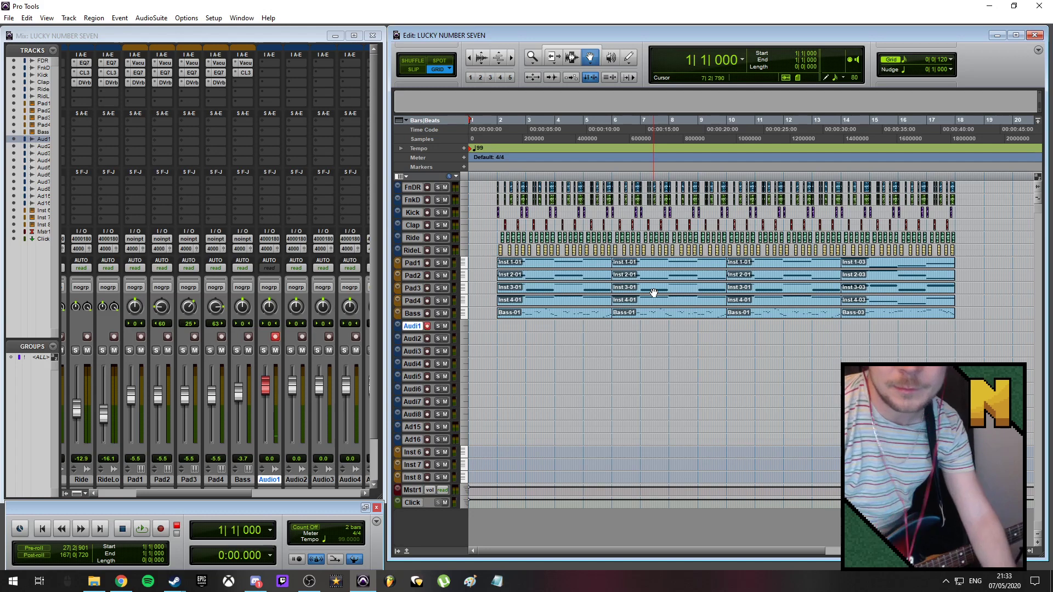
{"action": "key", "text": "ctrl+space"}
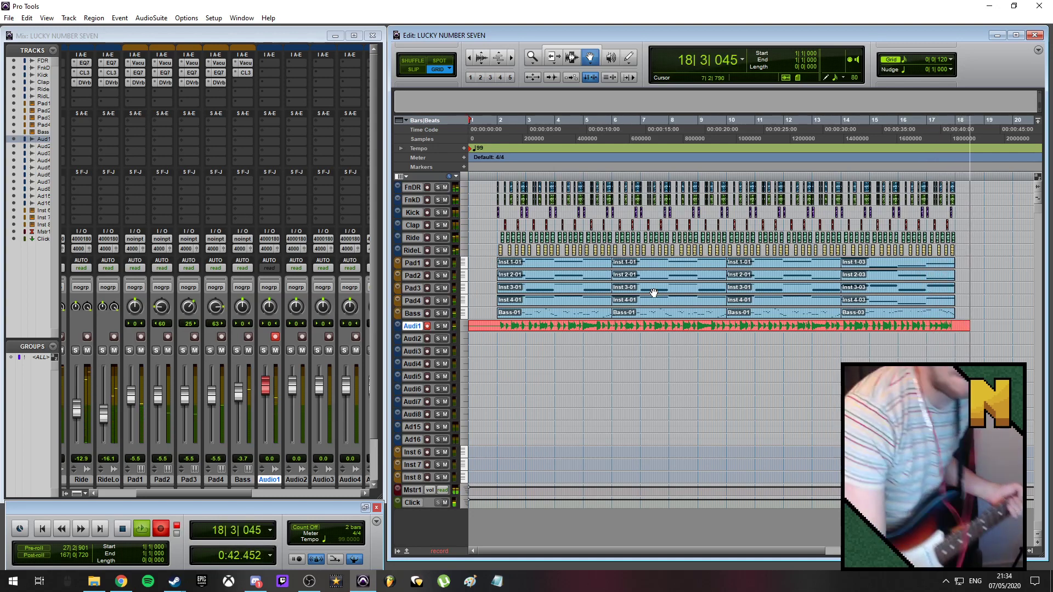
{"action": "key", "text": "space"}
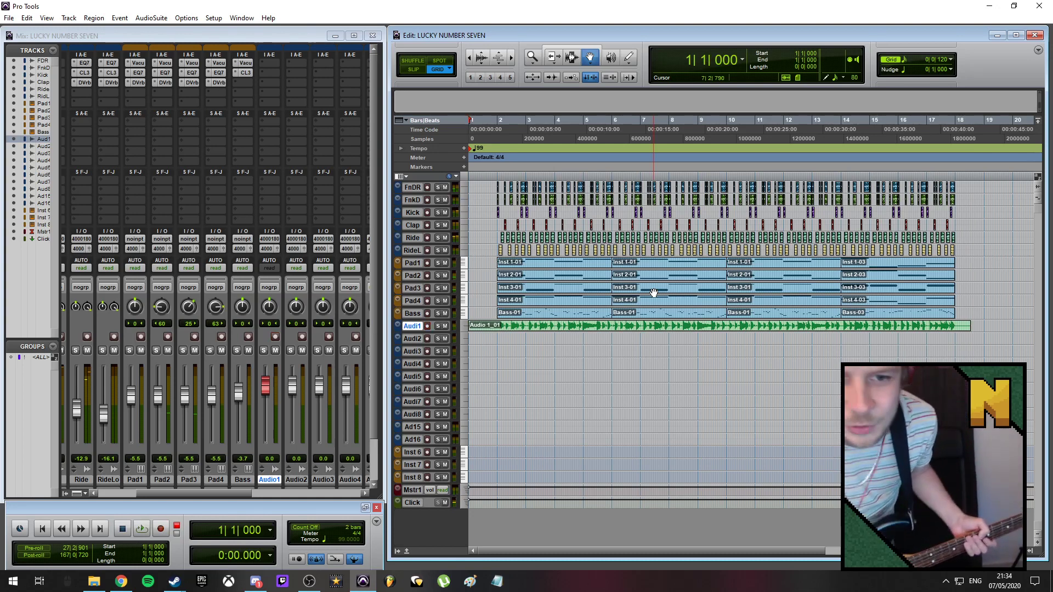
- Move the full guitar take from Audio1 down to Audio2 and mute Audio2
{"action": "left_click_drag", "start_coordinate": [491, 330], "coordinate": [434, 345]}
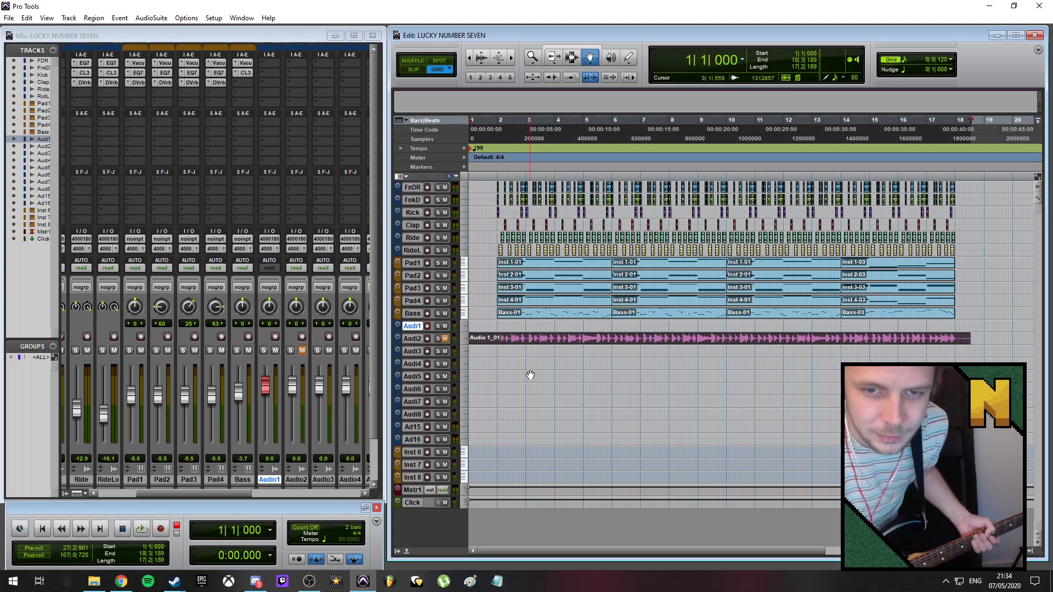
{"action": "left_click", "coordinate": [530, 375]}
- Try further guitar takes on Audio1 from bar 1 and undo each recording
{"action": "left_click", "coordinate": [524, 122]}
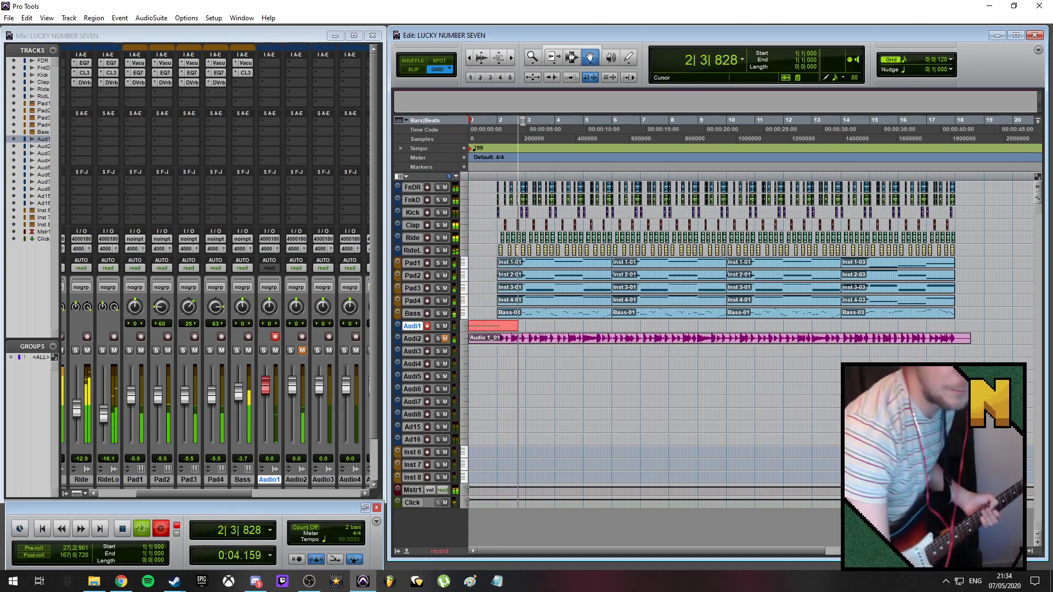
{"action": "key", "text": "space"}
{"action": "key", "text": "ctrl+z"}
{"action": "key", "text": "ctrl+space"}
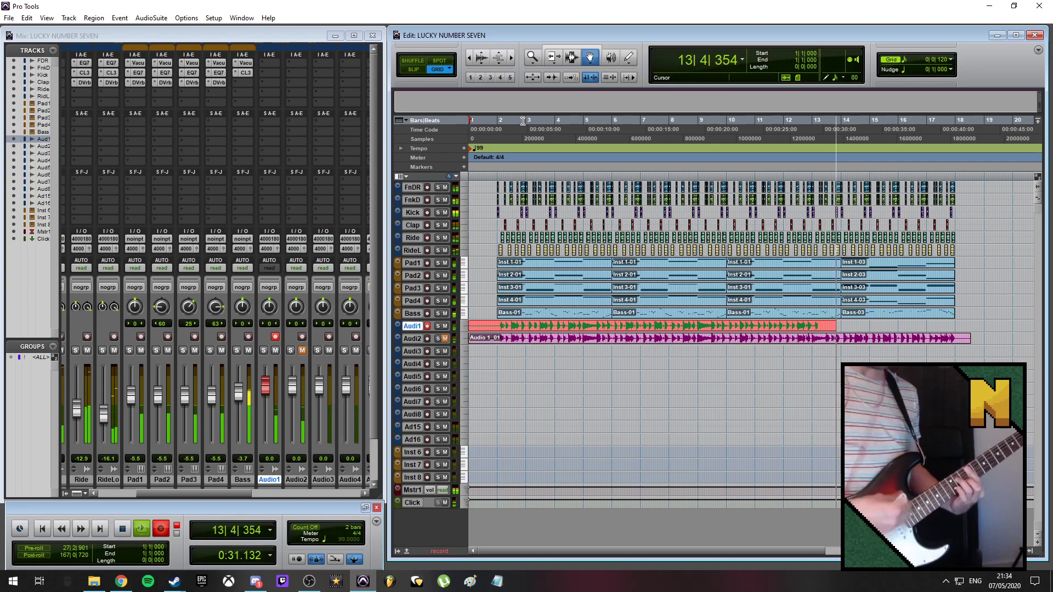
{"action": "key", "text": "space"}
{"action": "key", "text": "ctrl+z"}
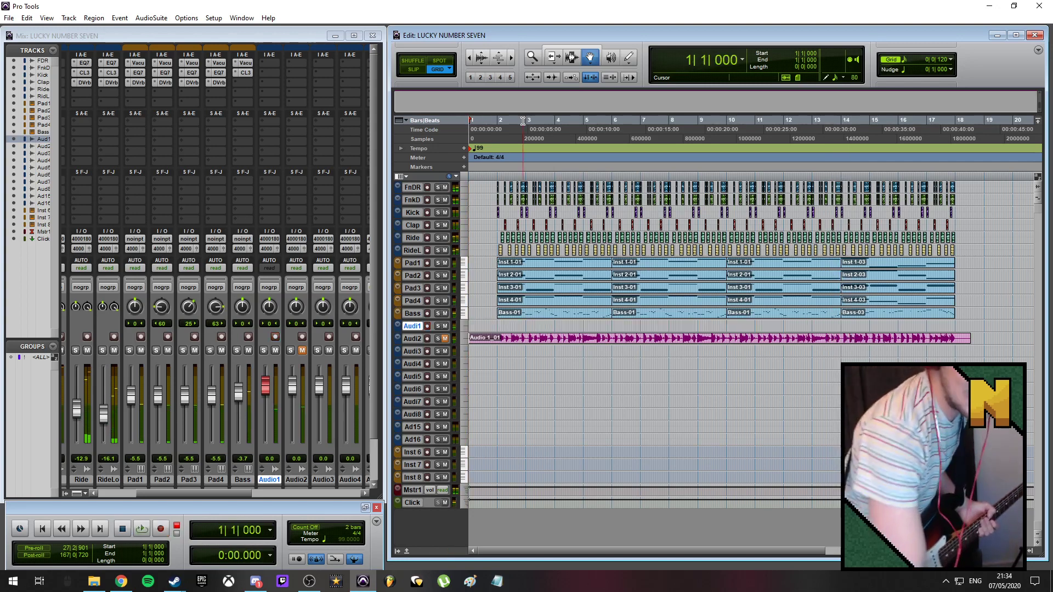
- Record a complete second guitar take on Audio1 from bar 1 to just past the arrangement's end in bar 18
{"action": "key", "text": "space"}
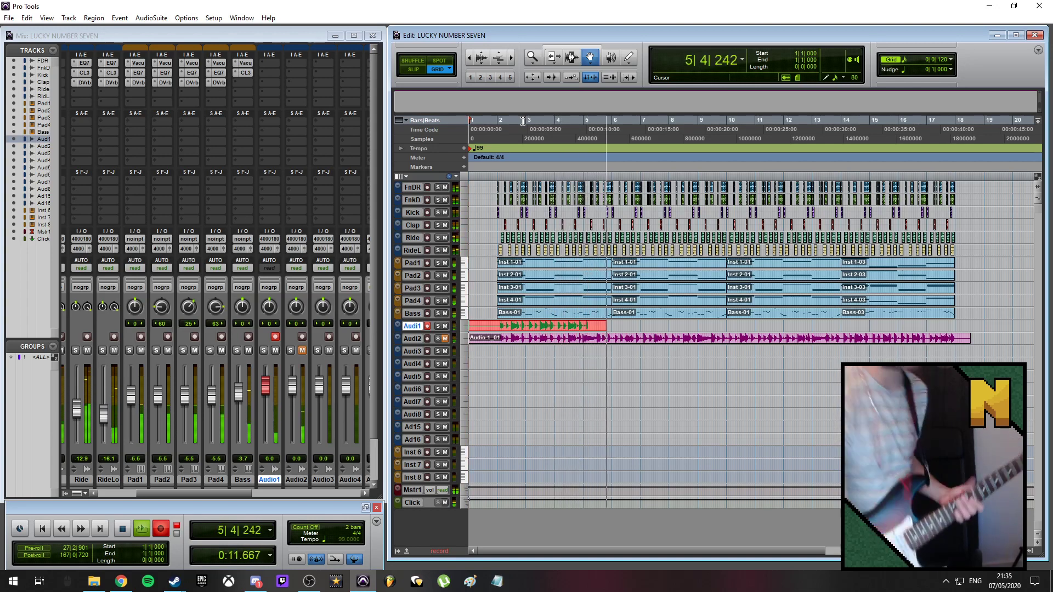
{"action": "key", "text": "ctrl+period"}
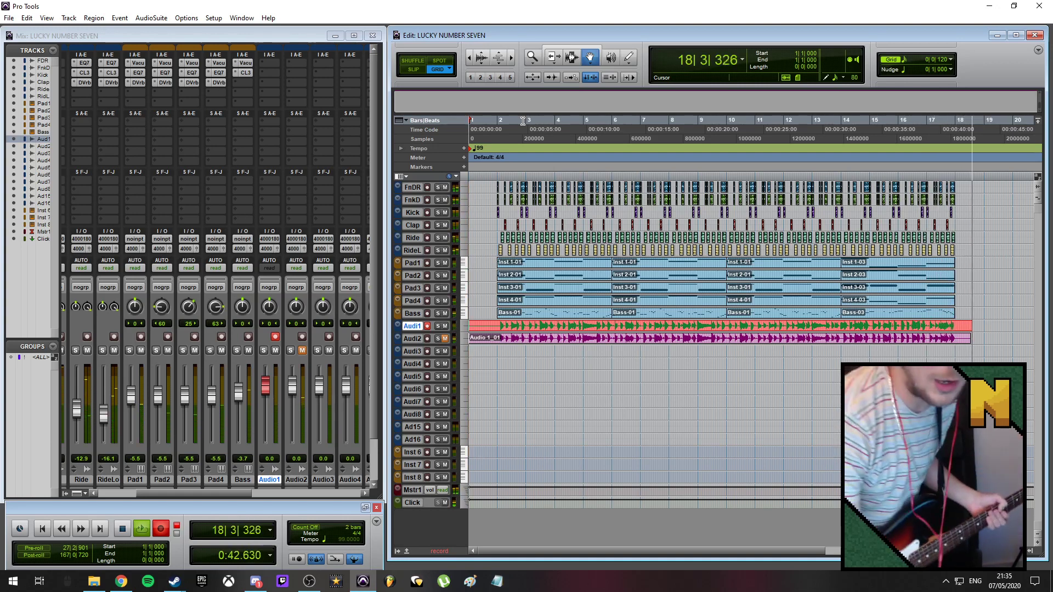
{"action": "key", "text": "space"}
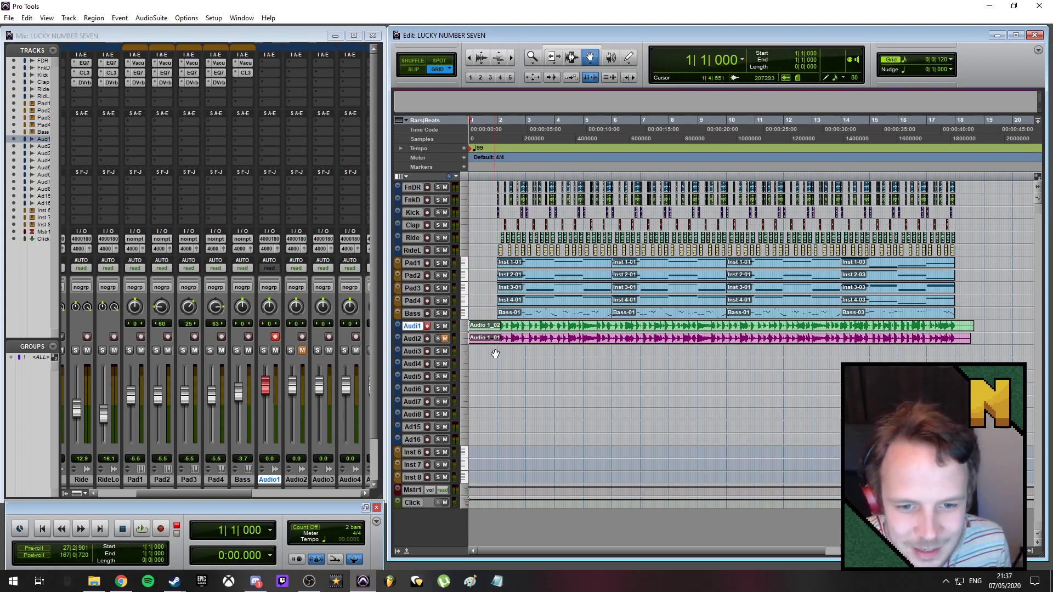
- Delete the lead-in audio in bar 1 from both guitar takes on Audio1 and Audio2 so they start at bar 2
{"action": "scroll", "coordinate": [496, 354], "scroll_direction": "up", "scroll_amount": 3}
{"action": "left_click", "coordinate": [571, 57]}
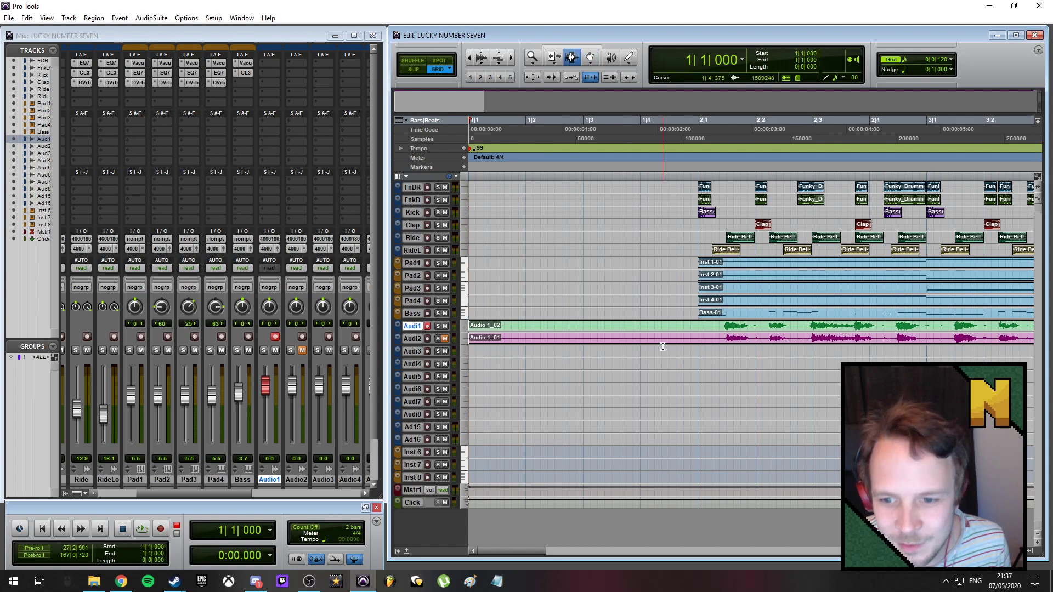
{"action": "left_click", "coordinate": [667, 352]}
{"action": "left_click_drag", "start_coordinate": [698, 325], "coordinate": [373, 353]}
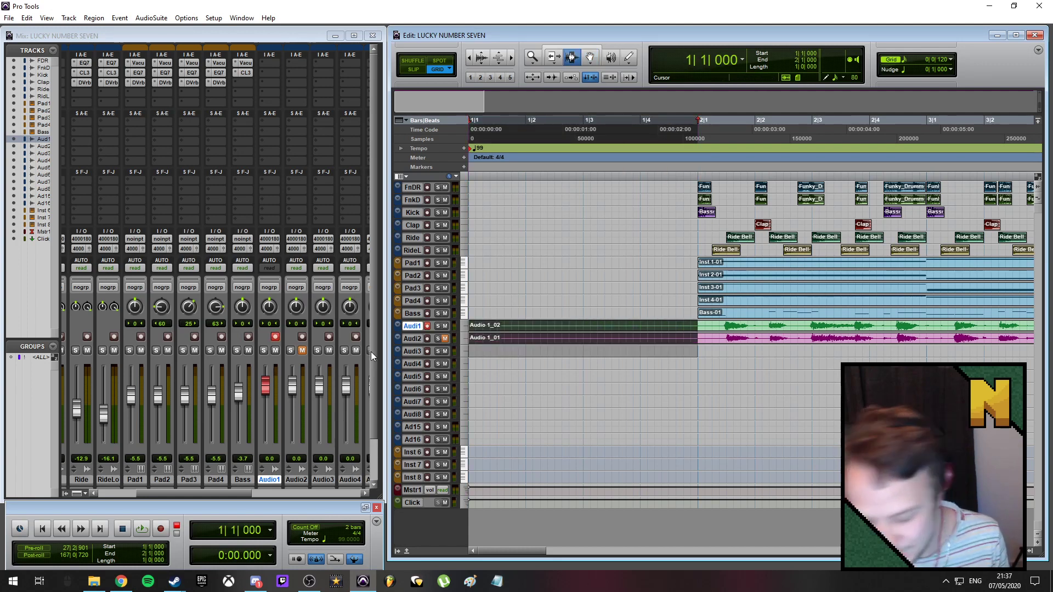
{"action": "key", "text": "Delete"}
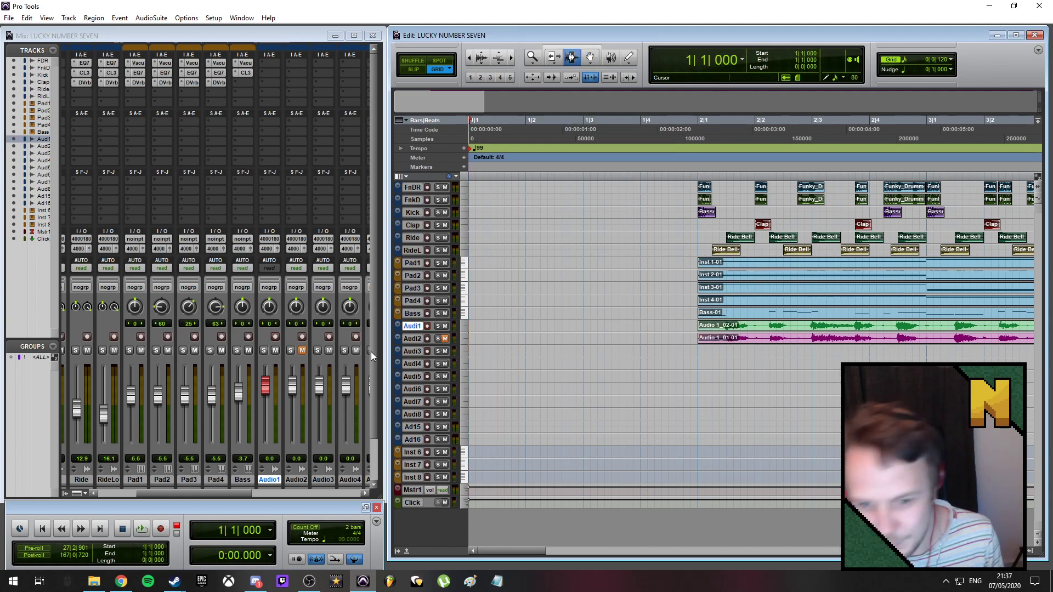
- Play the takes from just before bar 2 with Audio2 unmuted, the Click track muted and Audio1 soloed
{"action": "left_click", "coordinate": [445, 339]}
{"action": "key", "text": "ctrl+["}
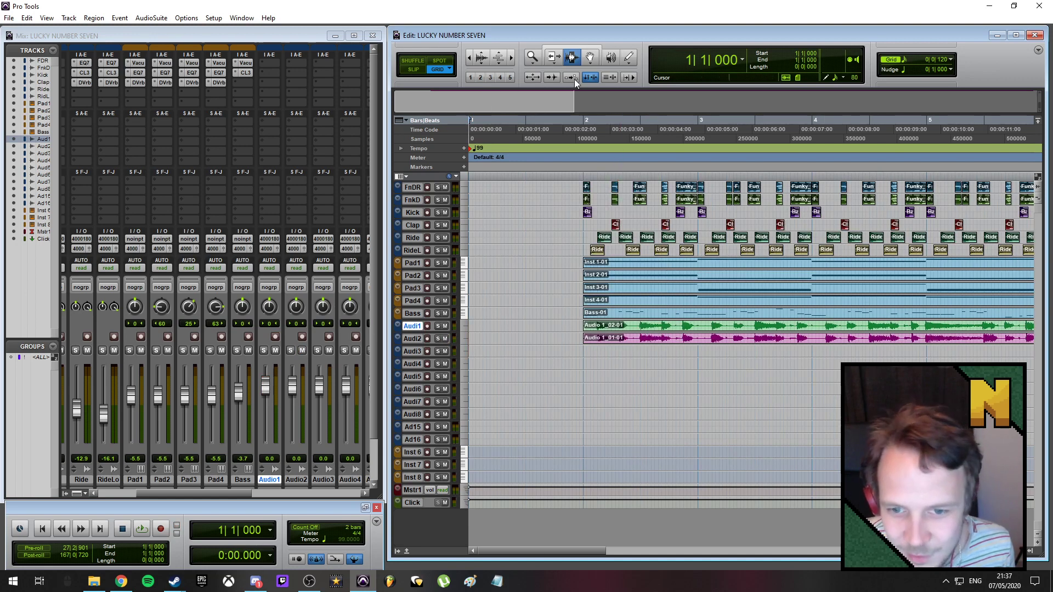
{"action": "left_click", "coordinate": [579, 120]}
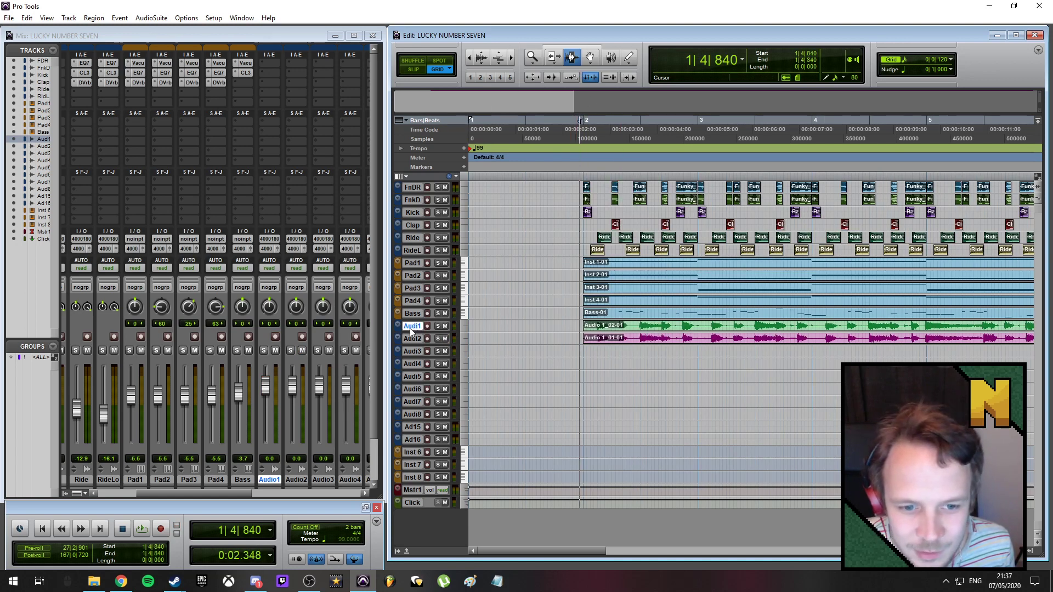
{"action": "key", "text": "space"}
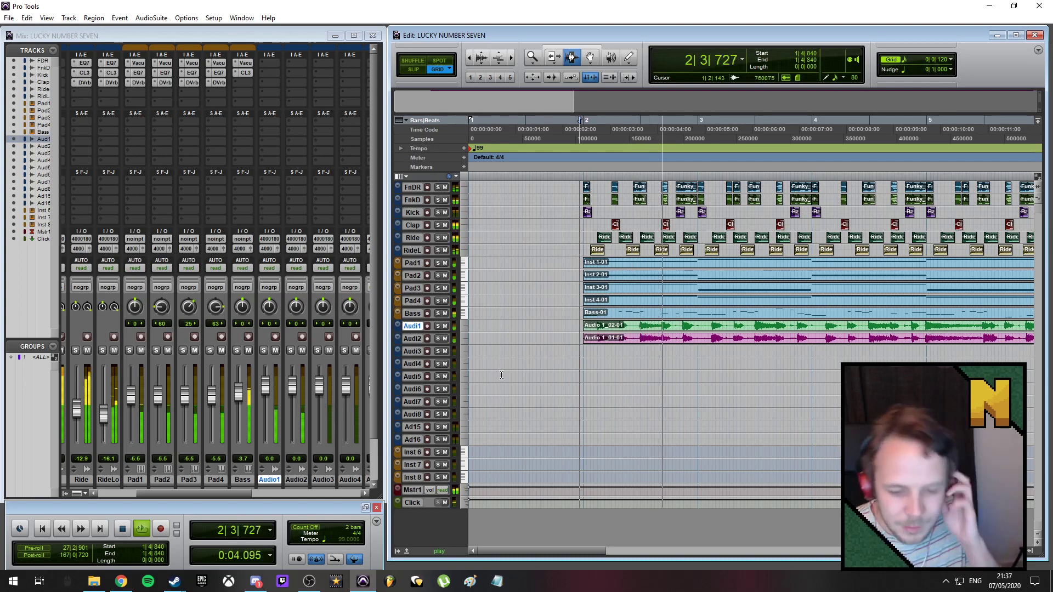
{"action": "left_click", "coordinate": [446, 502]}
{"action": "left_click", "coordinate": [438, 326]}
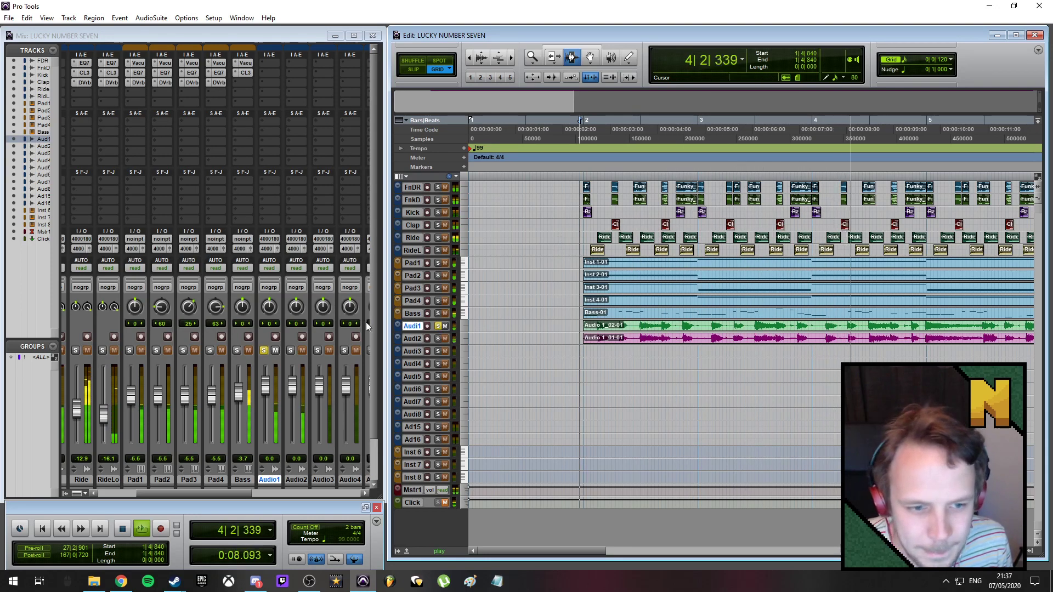
- Insert the SansAmp PSA-1 harmonic plug-in on the first insert slot of Audio1
{"action": "left_click", "coordinate": [263, 63]}
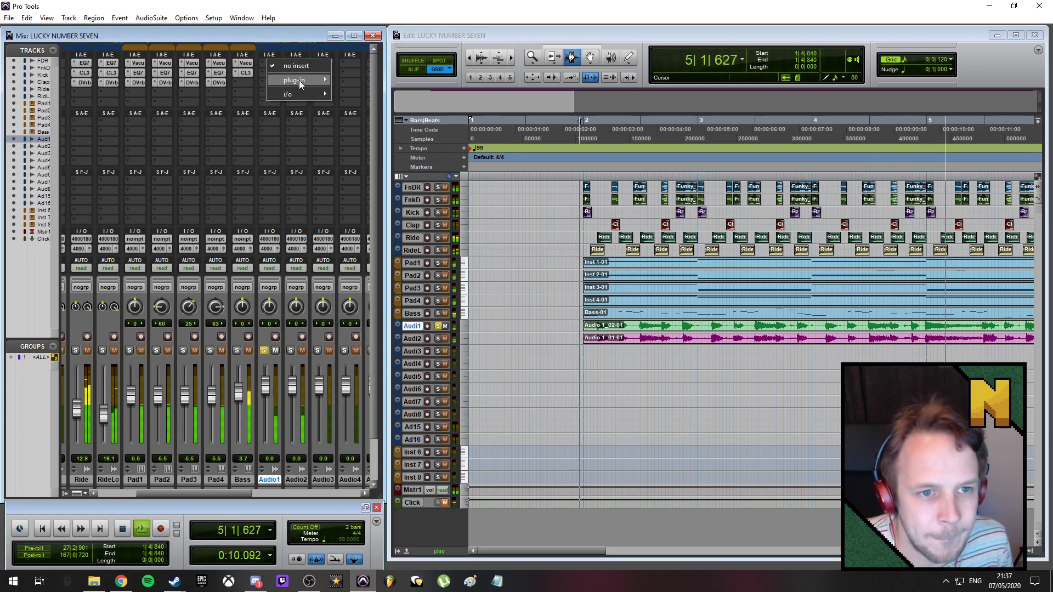
{"action": "mouse_move", "coordinate": [282, 79]}
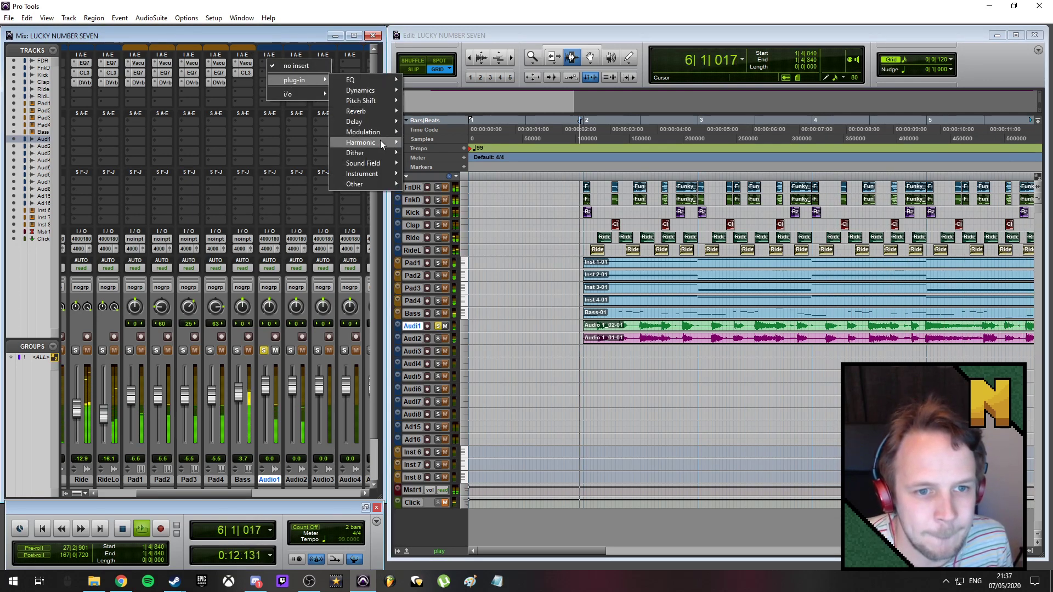
{"action": "mouse_move", "coordinate": [382, 142]}
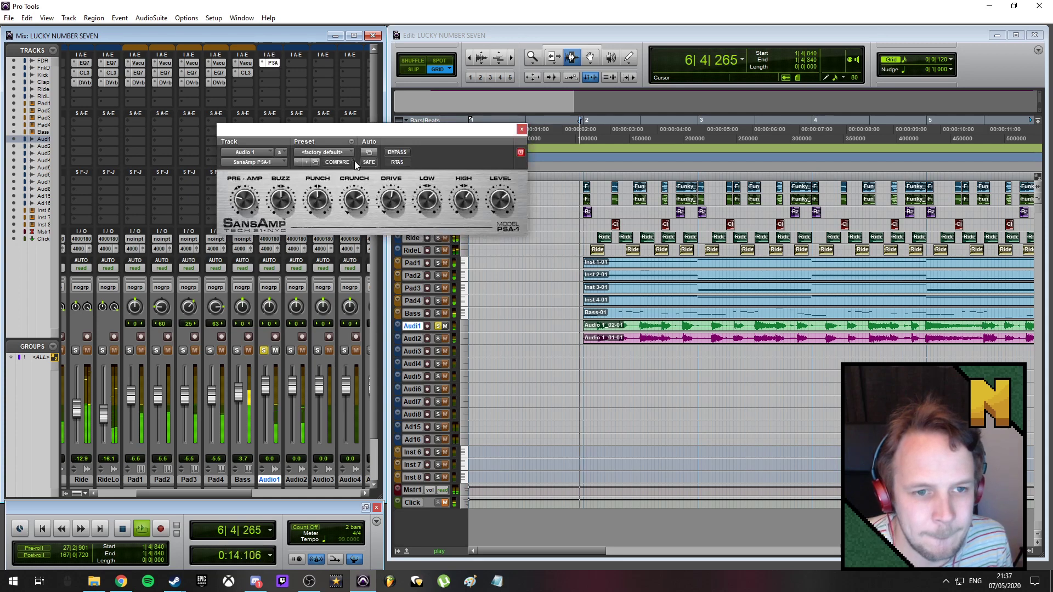
- Audition the SansAmp presets Clean 1 to Clean 6 in turn, keep Clean 6 and close the plug-in window
{"action": "left_click", "coordinate": [323, 152]}
{"action": "left_click", "coordinate": [340, 239]}
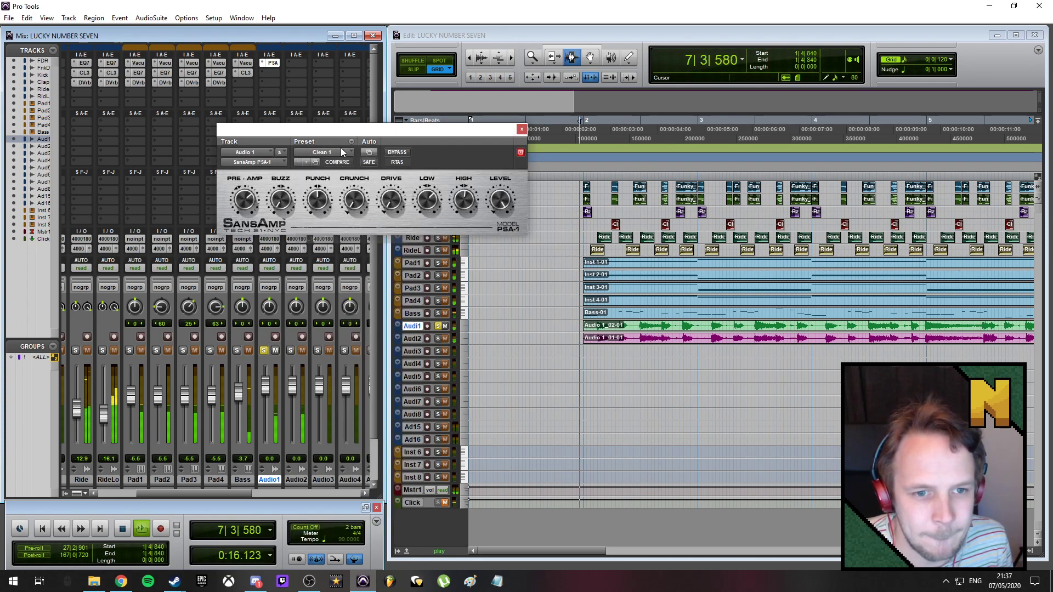
{"action": "left_click", "coordinate": [340, 152]}
{"action": "left_click", "coordinate": [340, 249]}
{"action": "left_click", "coordinate": [328, 152]}
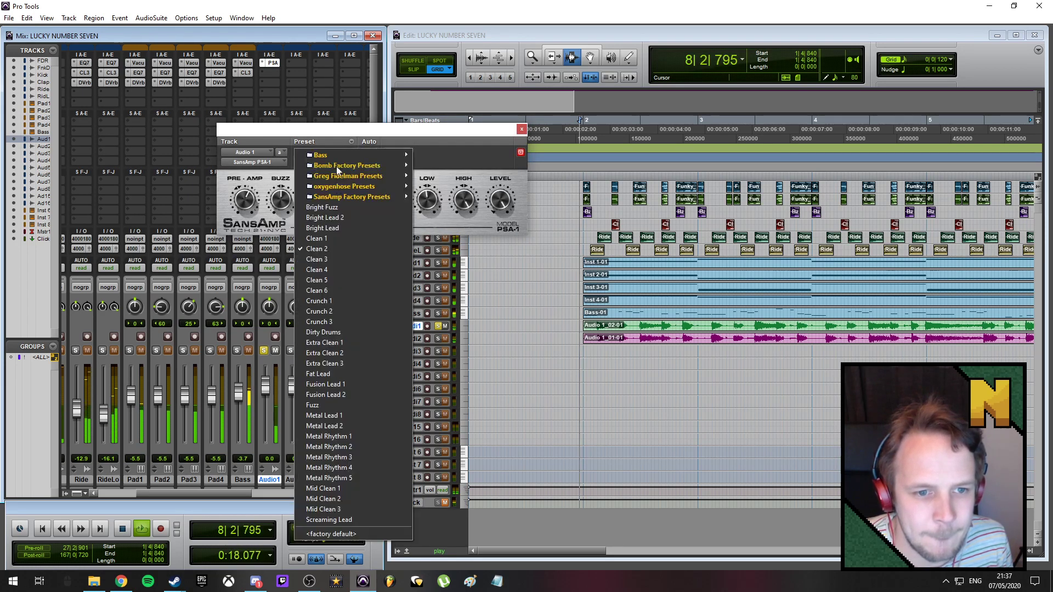
{"action": "left_click", "coordinate": [340, 259]}
{"action": "left_click", "coordinate": [327, 152]}
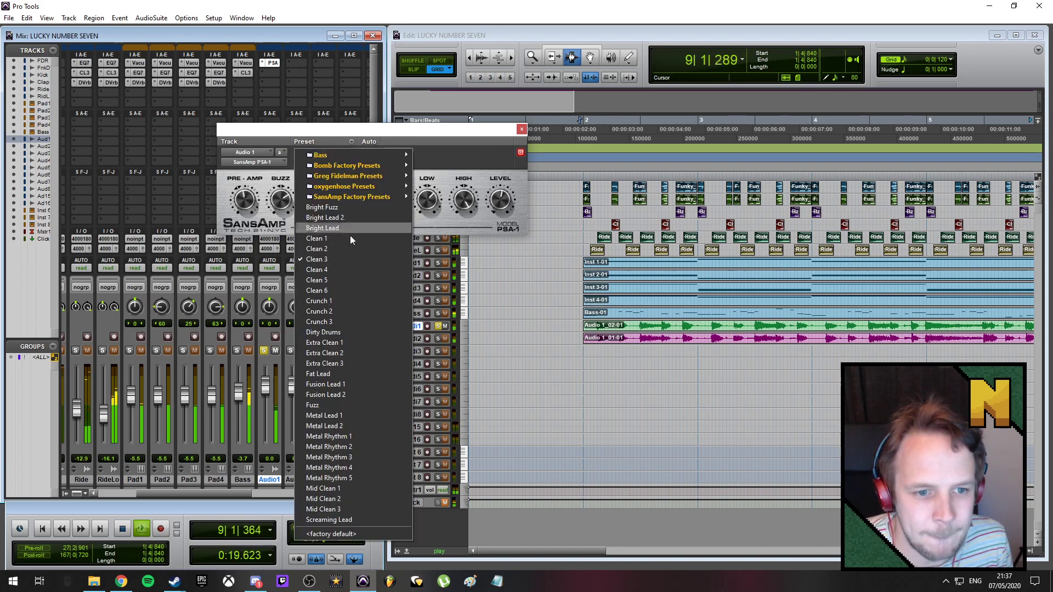
{"action": "left_click", "coordinate": [340, 269]}
{"action": "left_click", "coordinate": [341, 153]}
{"action": "left_click", "coordinate": [341, 281]}
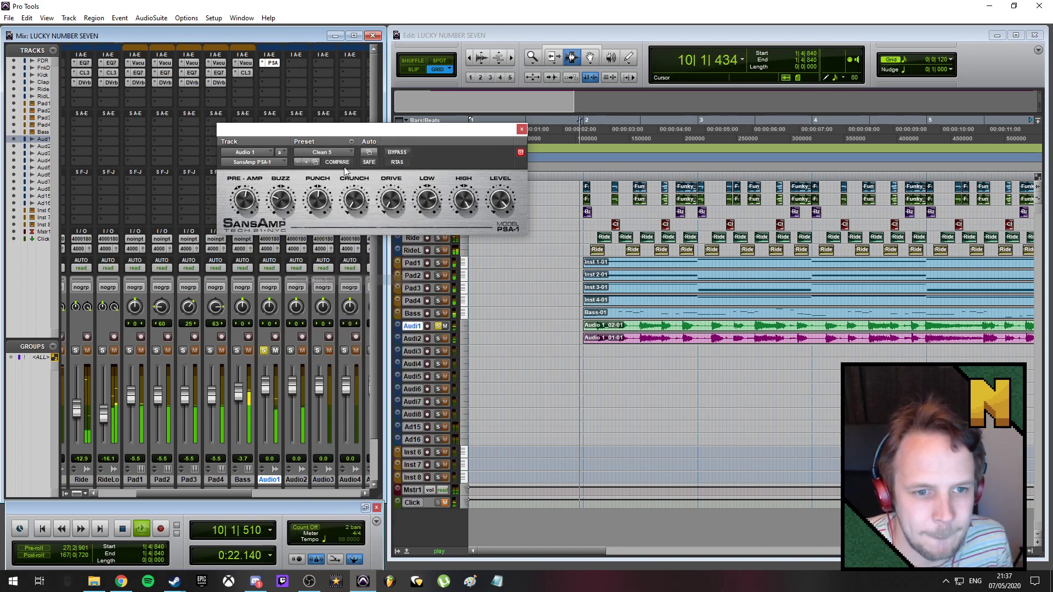
{"action": "left_click", "coordinate": [344, 151]}
{"action": "left_click", "coordinate": [335, 290]}
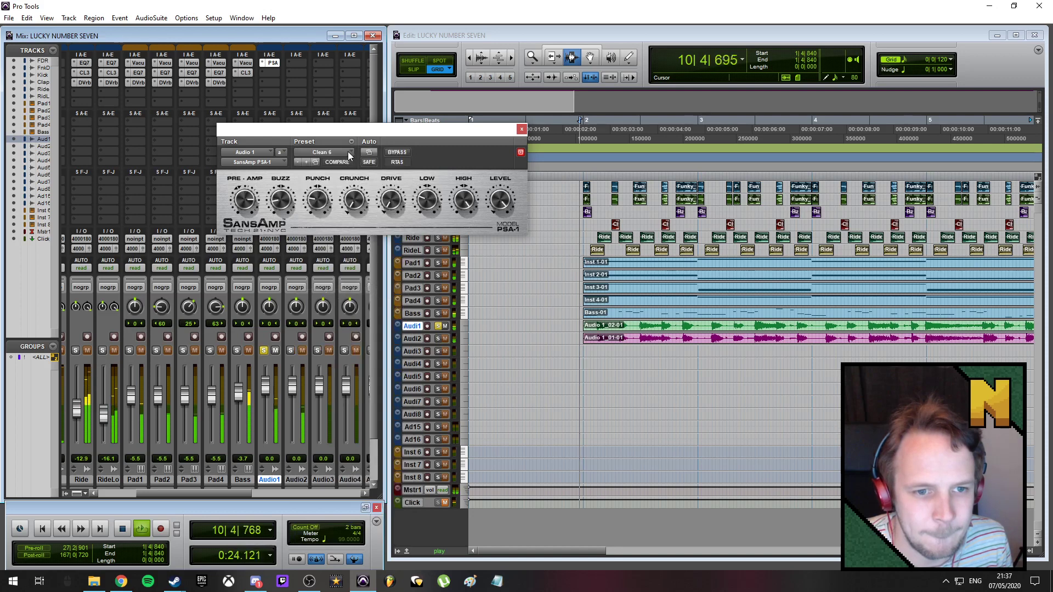
{"action": "left_click", "coordinate": [521, 130]}
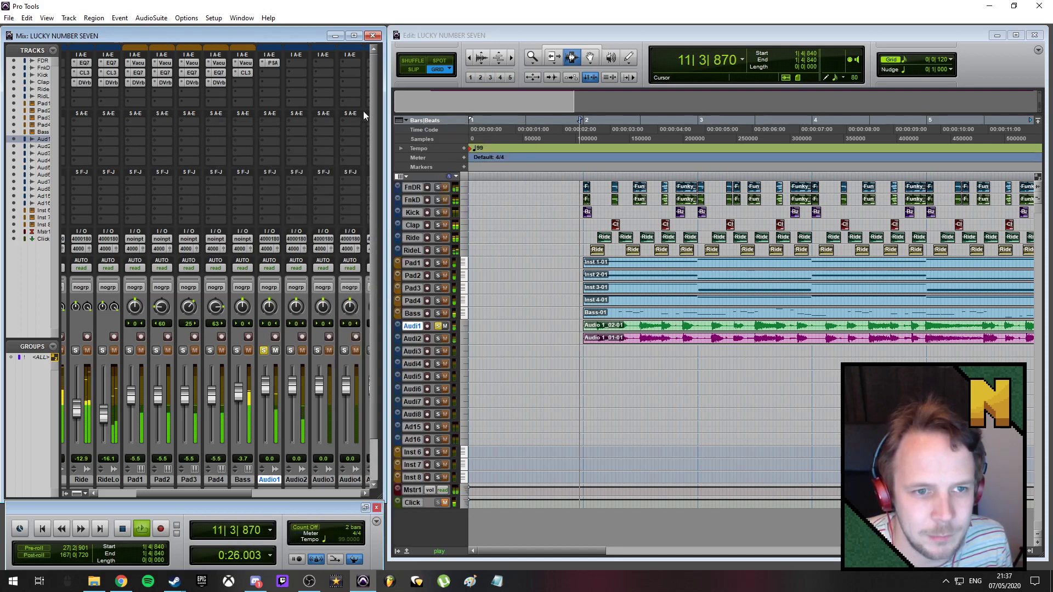
- Insert the mono EQ 3 7-Band plug-in on the second insert slot of Audio1
{"action": "left_click", "coordinate": [272, 73]}
{"action": "mouse_move", "coordinate": [302, 90]}
{"action": "mouse_move", "coordinate": [384, 93]}
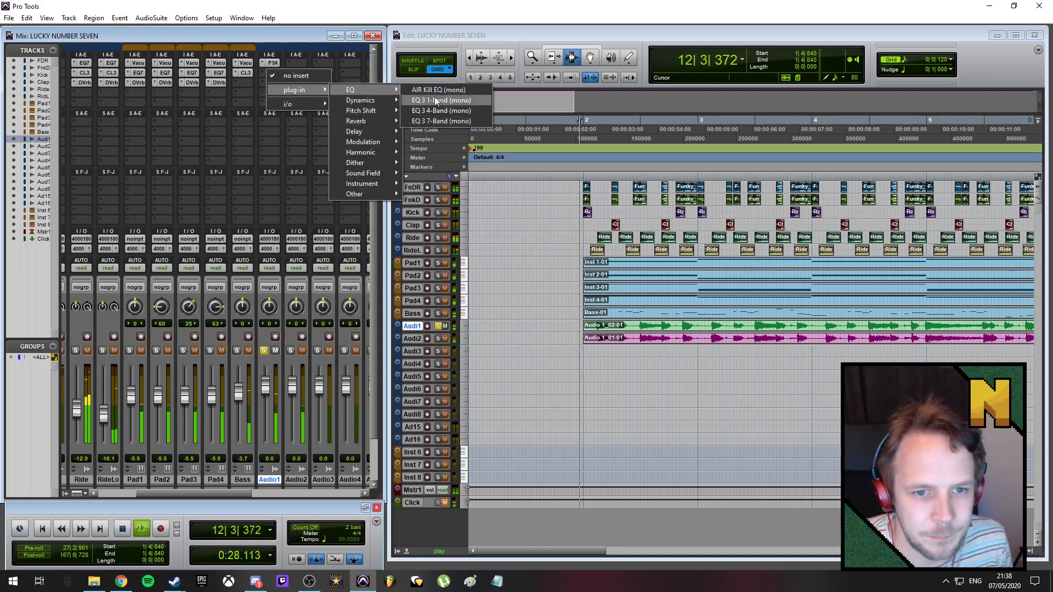
{"action": "left_click", "coordinate": [449, 120]}
- Set the EQ to a 24 dB/oct high-pass at 139.7 Hz, a 4.3 dB cut at 1.13 kHz and a 1.8 dB boost at 6.47 kHz
{"action": "left_click", "coordinate": [285, 262]}
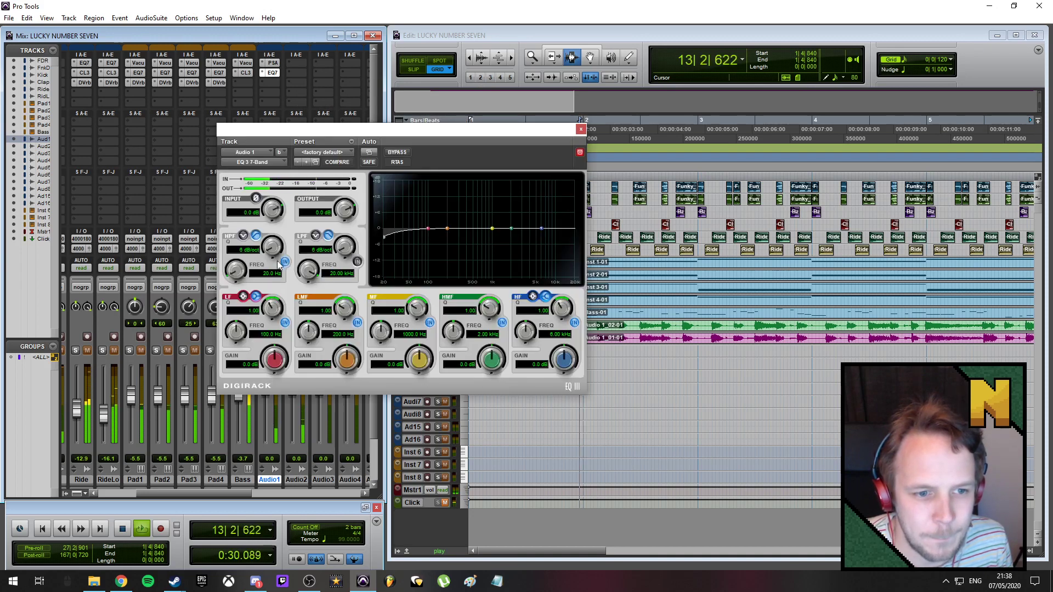
{"action": "left_click_drag", "start_coordinate": [273, 247], "coordinate": [268, 187]}
{"action": "left_click_drag", "start_coordinate": [237, 270], "coordinate": [237, 241]}
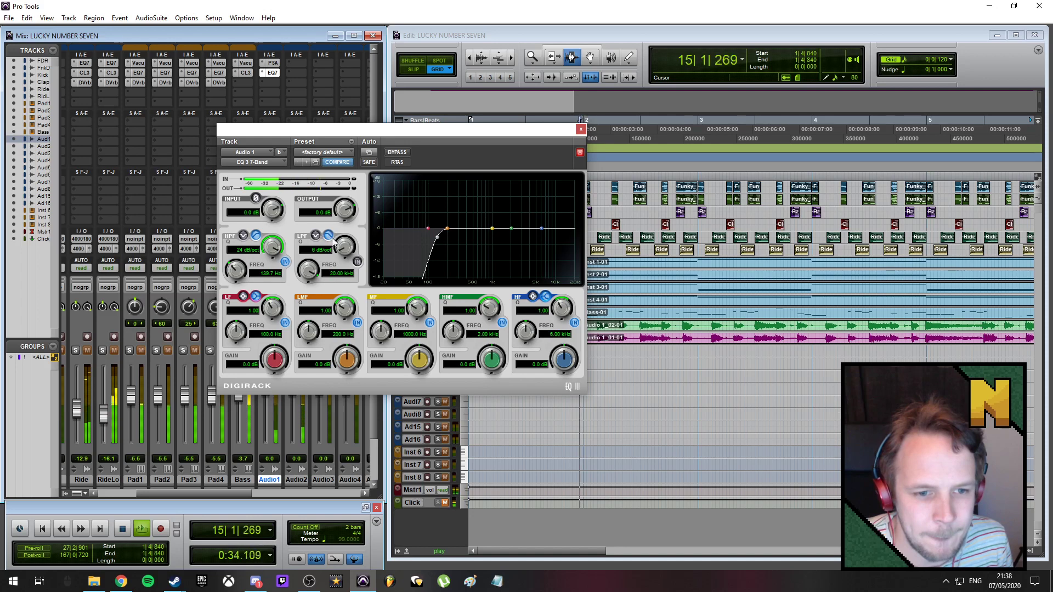
{"action": "left_click_drag", "start_coordinate": [493, 234], "coordinate": [545, 226]}
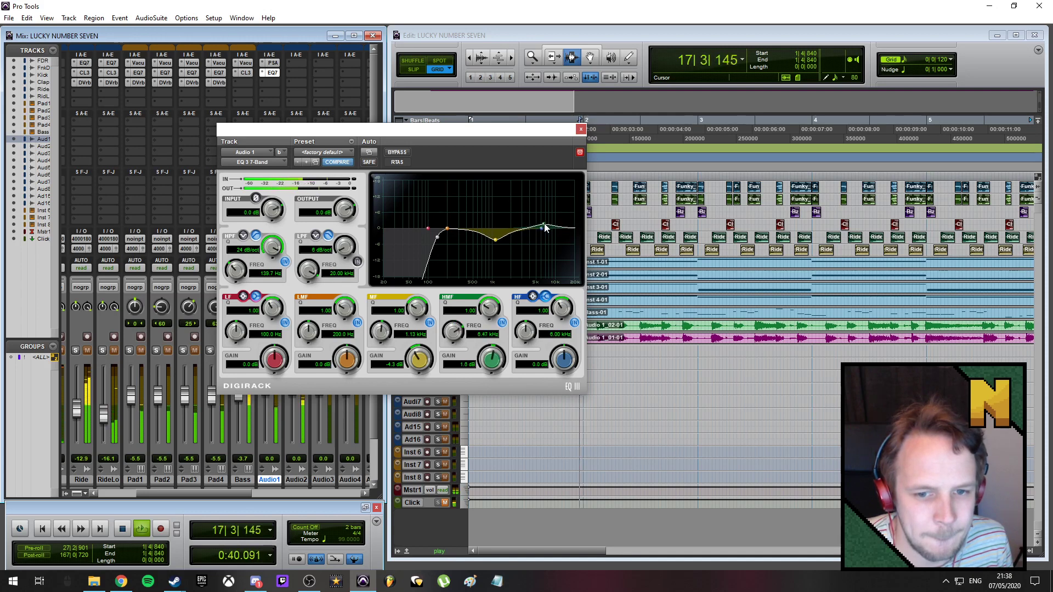
{"action": "left_click", "coordinate": [581, 129]}
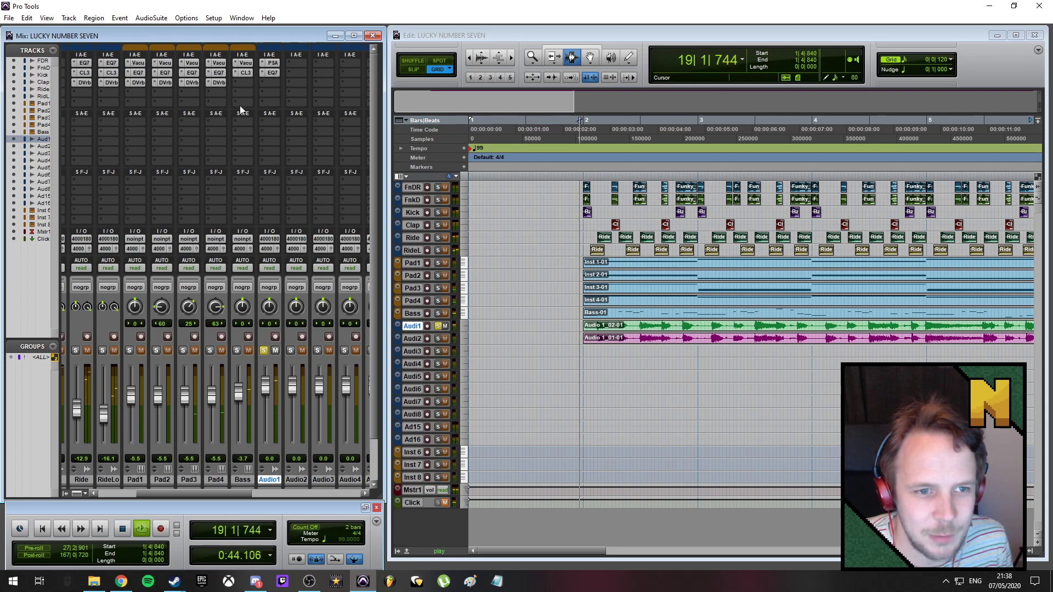
- Copy Audio1's SansAmp and EQ inserts to Audio2 and add a D-Verb reverb on Audio1's third insert slot
{"action": "left_click", "coordinate": [272, 84]}
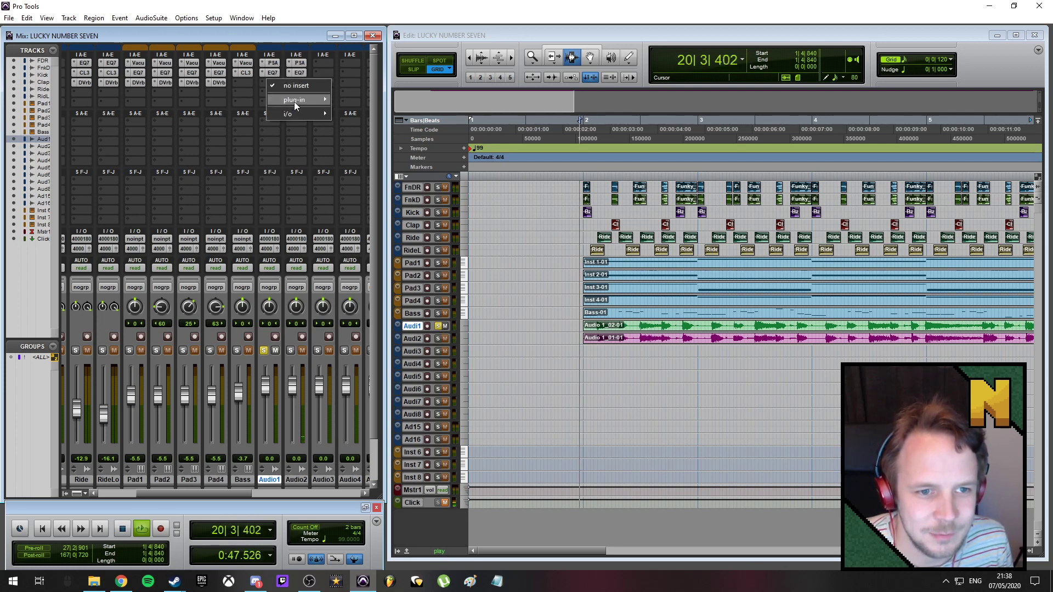
{"action": "mouse_move", "coordinate": [294, 101]}
{"action": "mouse_move", "coordinate": [368, 133]}
{"action": "left_click", "coordinate": [439, 160]}
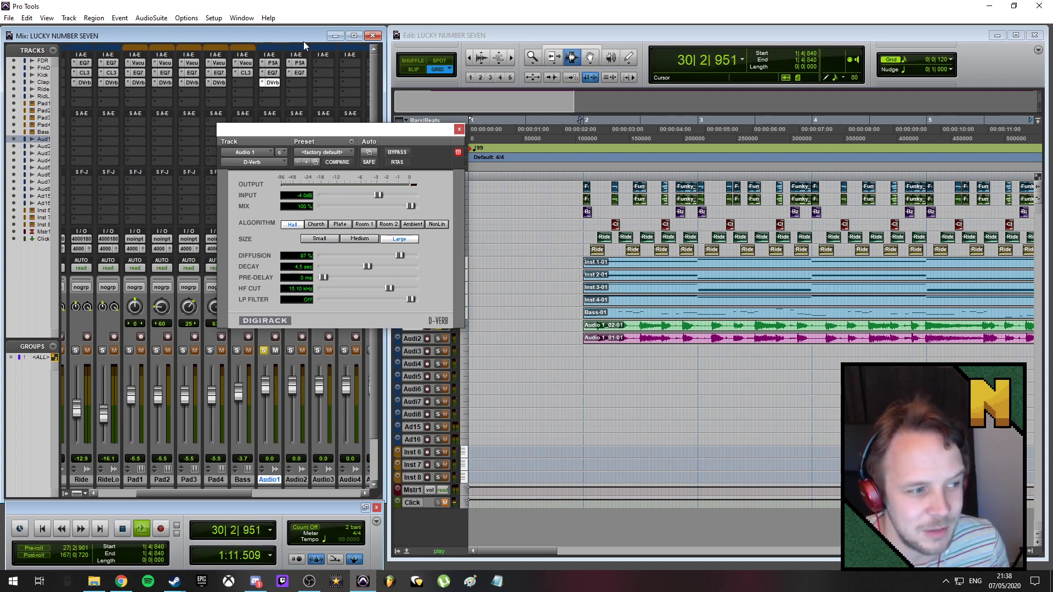
- Restart playback from shortly before bar 2 and load D-Verb's Canned preset on Audio1 with the mix at 20 %
{"action": "key", "text": "space"}
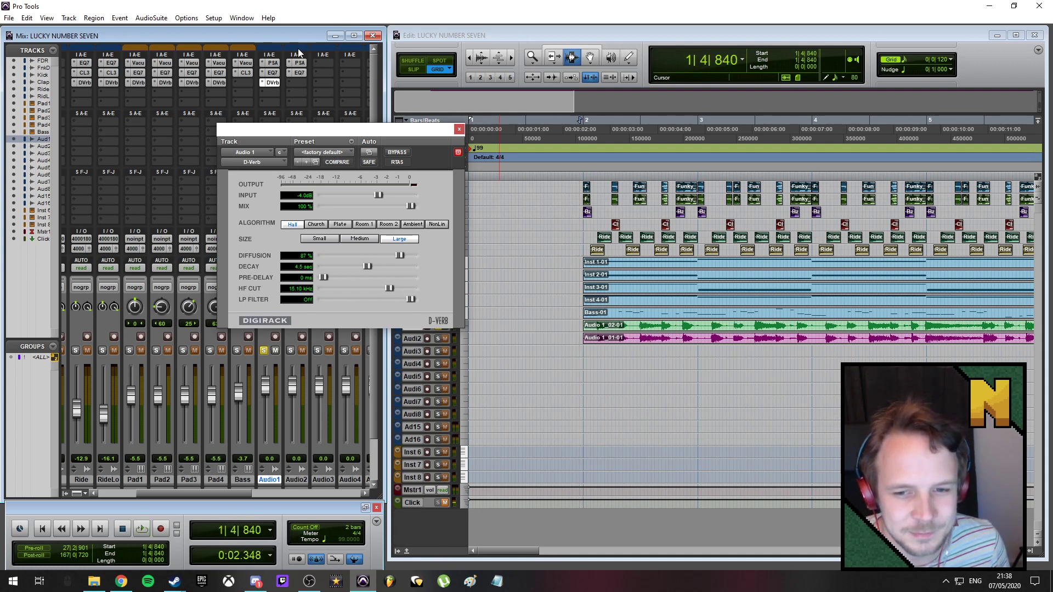
{"action": "left_click", "coordinate": [529, 131]}
{"action": "key", "text": "space"}
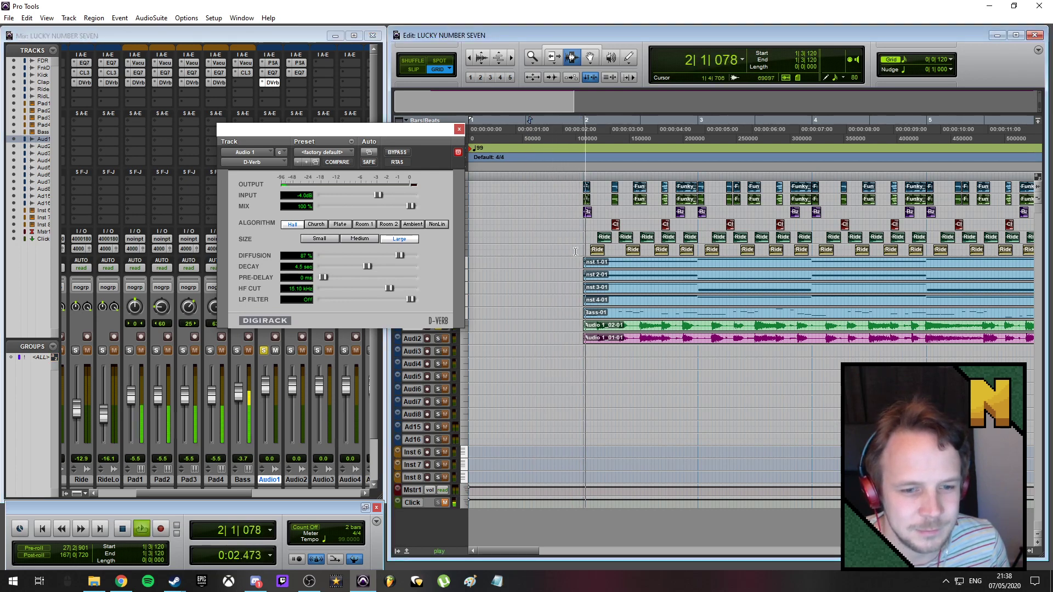
{"action": "left_click", "coordinate": [340, 152]}
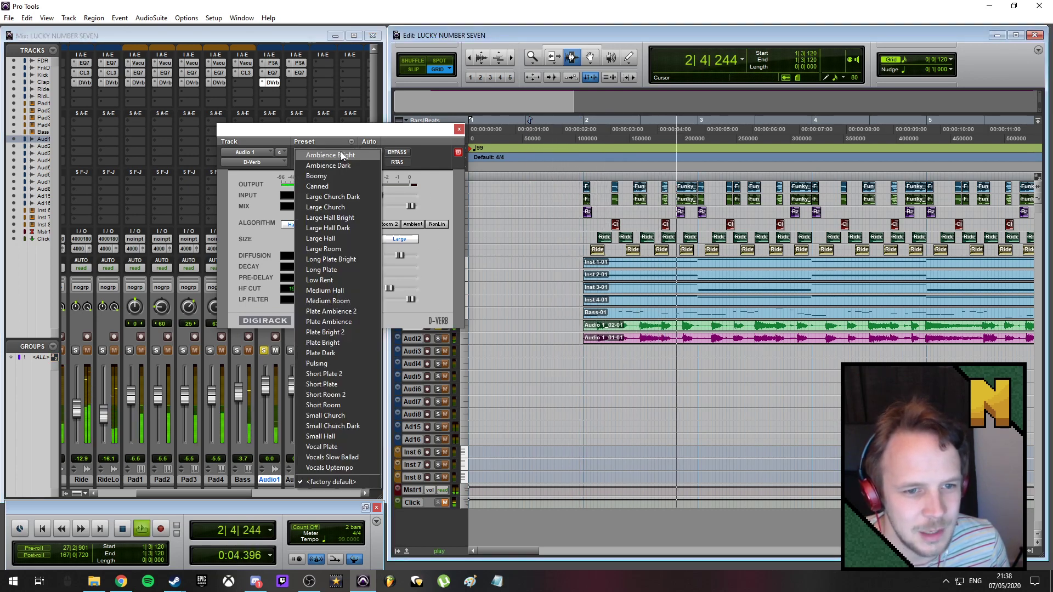
{"action": "left_click", "coordinate": [343, 190]}
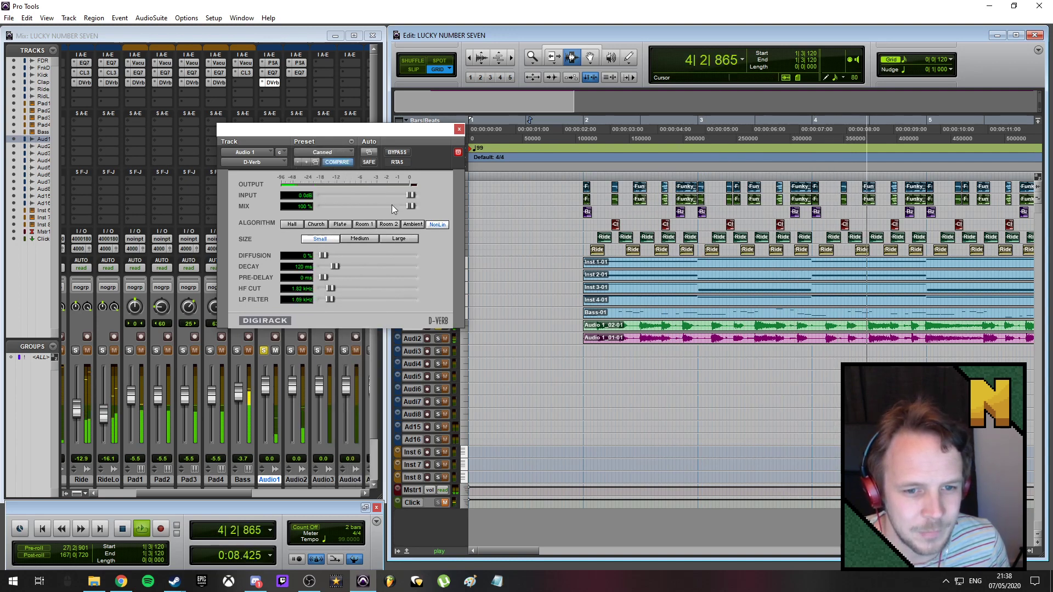
{"action": "left_click_drag", "start_coordinate": [410, 206], "coordinate": [340, 207]}
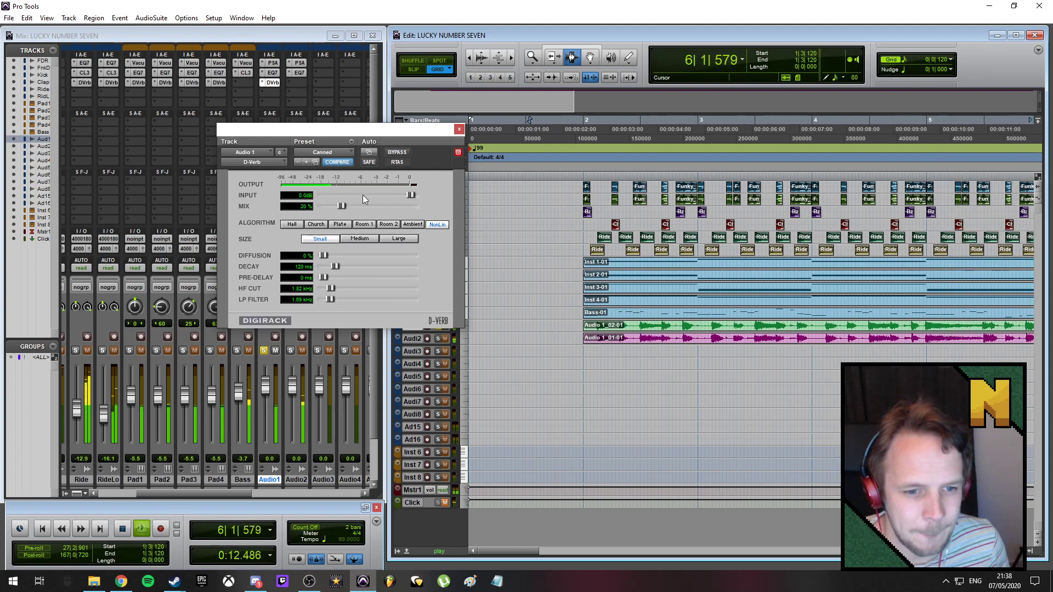
- Copy D-Verb to Audio2's third insert slot and pan Audio1 fully left and Audio2 fully right, clearing both solos
{"action": "left_click", "coordinate": [459, 129]}
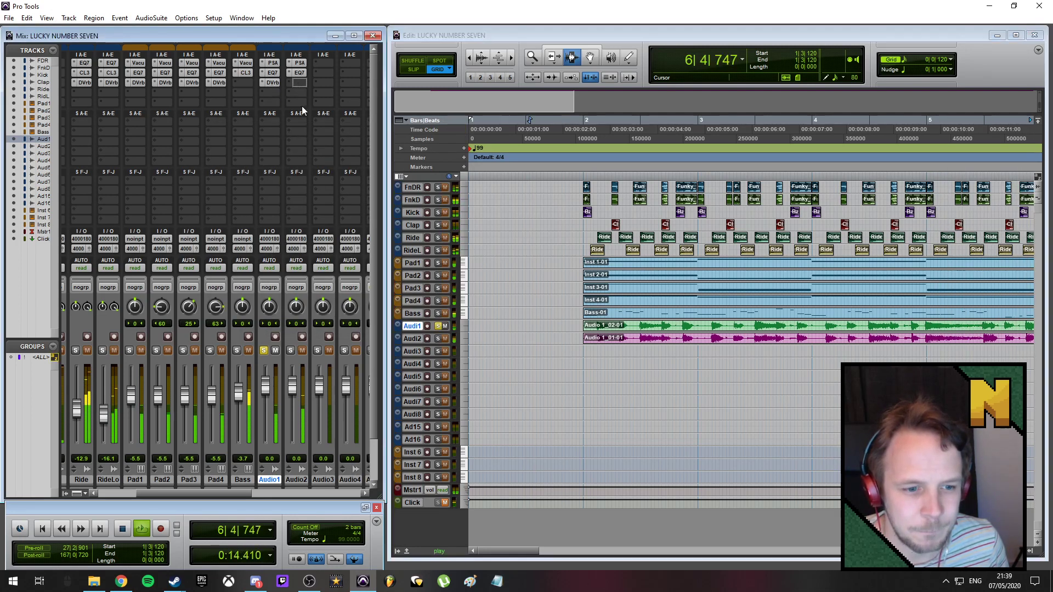
{"action": "left_click", "coordinate": [290, 350]}
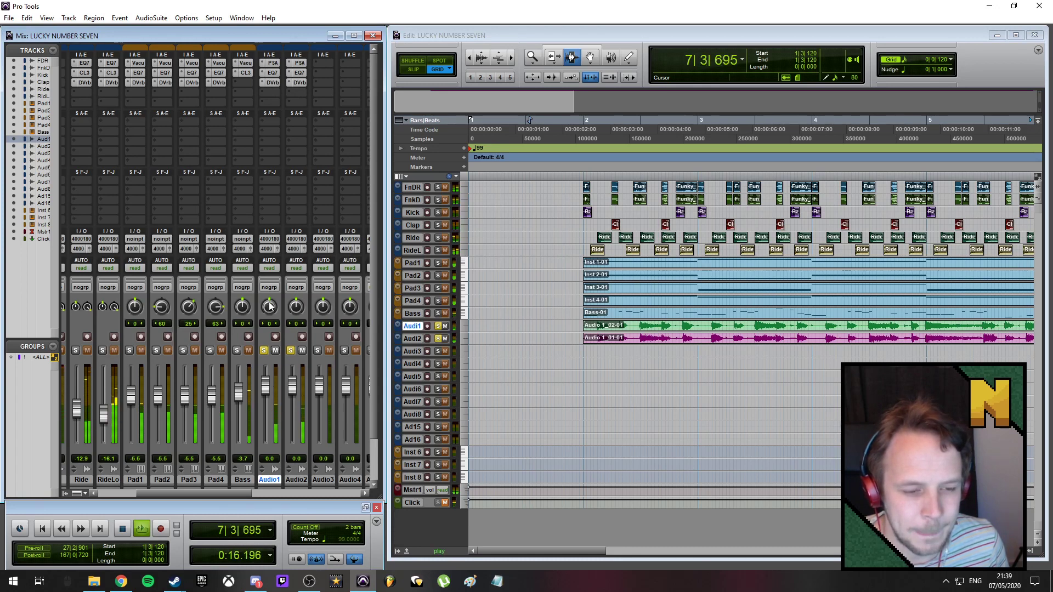
{"action": "left_click_drag", "start_coordinate": [270, 306], "coordinate": [276, 506]}
{"action": "left_click_drag", "start_coordinate": [290, 299], "coordinate": [308, 150]}
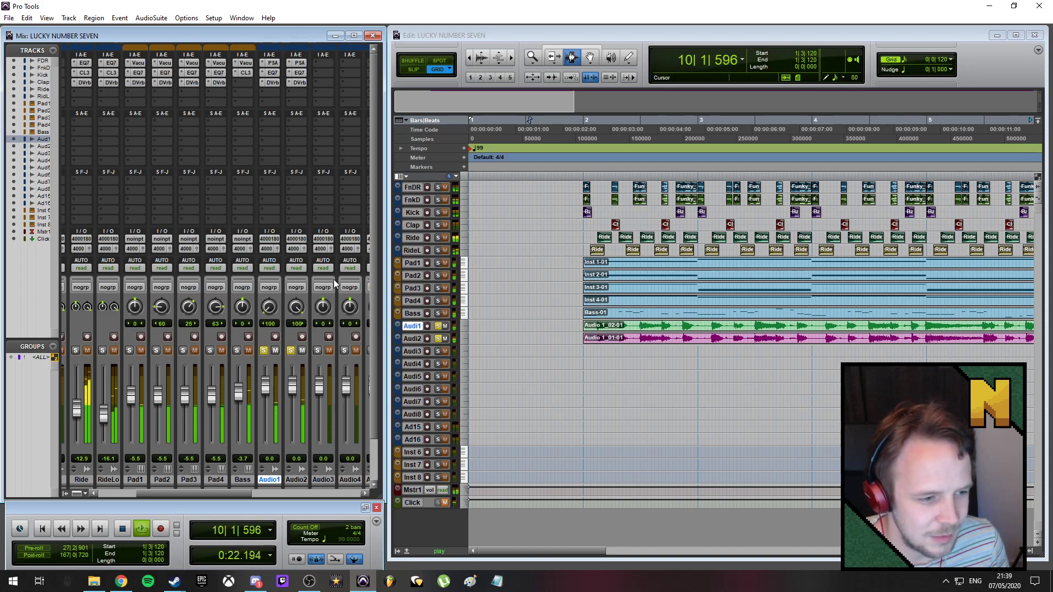
{"action": "left_click", "coordinate": [291, 351]}
{"action": "left_click", "coordinate": [264, 350]}
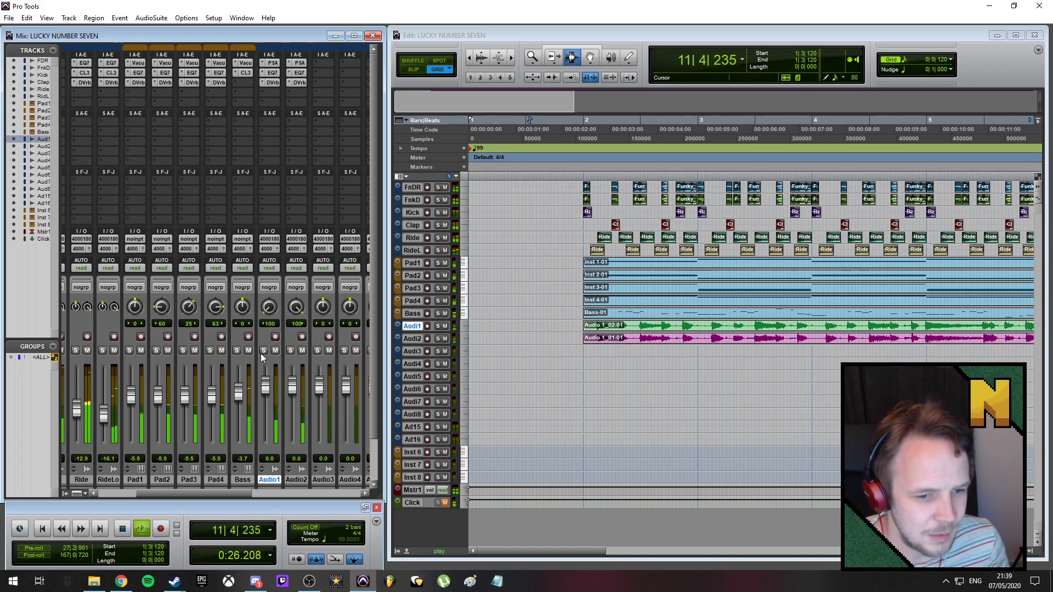
- Lower the volume of Audio1 to -4.0 dB and Audio2 to -4.3 dB, ending playback
{"action": "left_click_drag", "start_coordinate": [240, 491], "coordinate": [262, 496]}
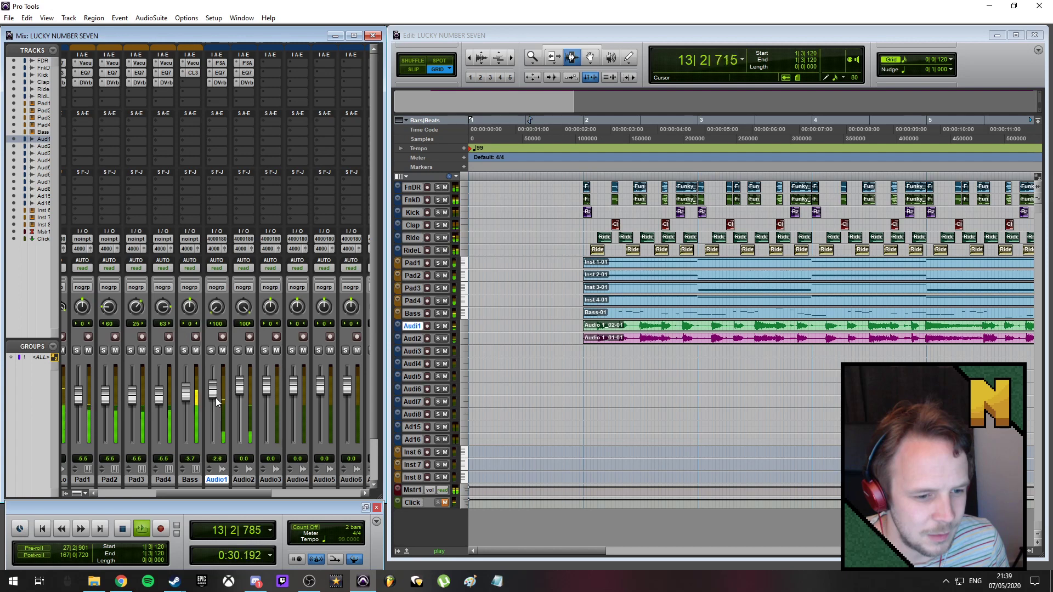
{"action": "left_click_drag", "start_coordinate": [216, 398], "coordinate": [245, 398]}
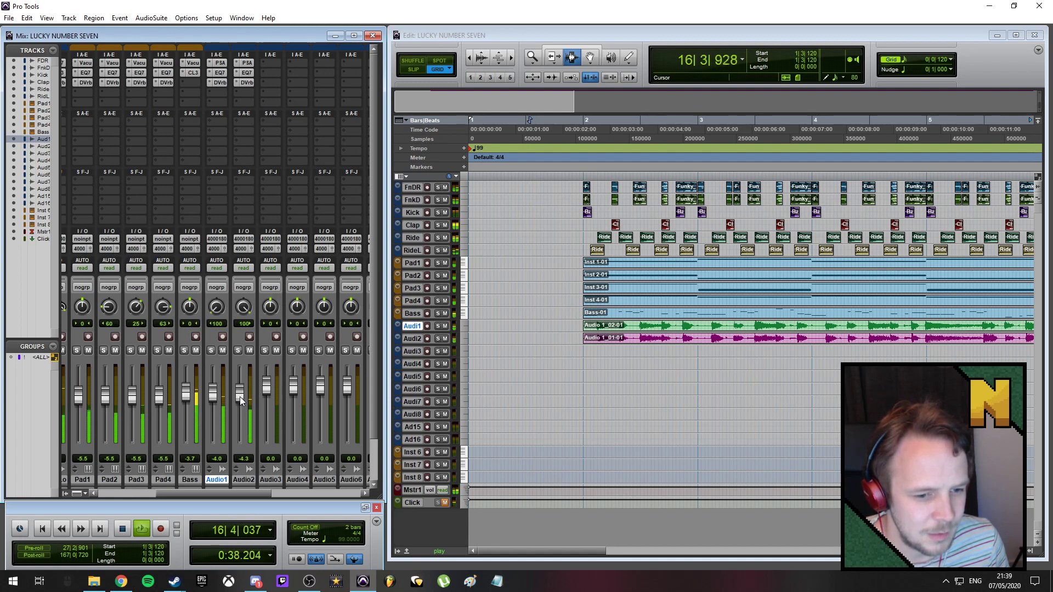
{"action": "key", "text": "space"}
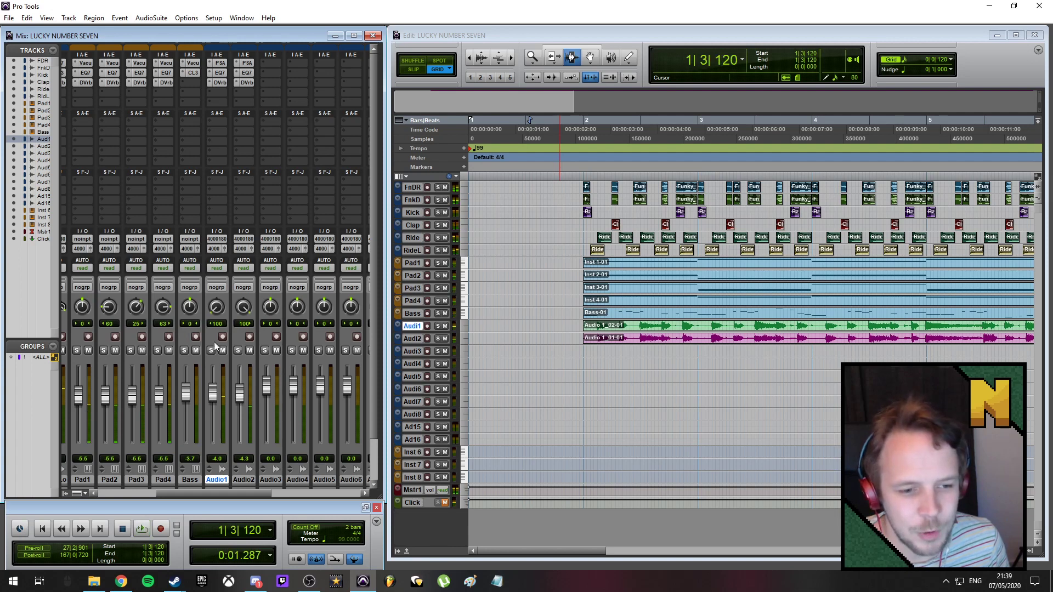
- Solo Audio1, Audio2 and Pad1 to Pad4, and play them with Audio1's SansAmp settings open
{"action": "left_click", "coordinate": [210, 351]}
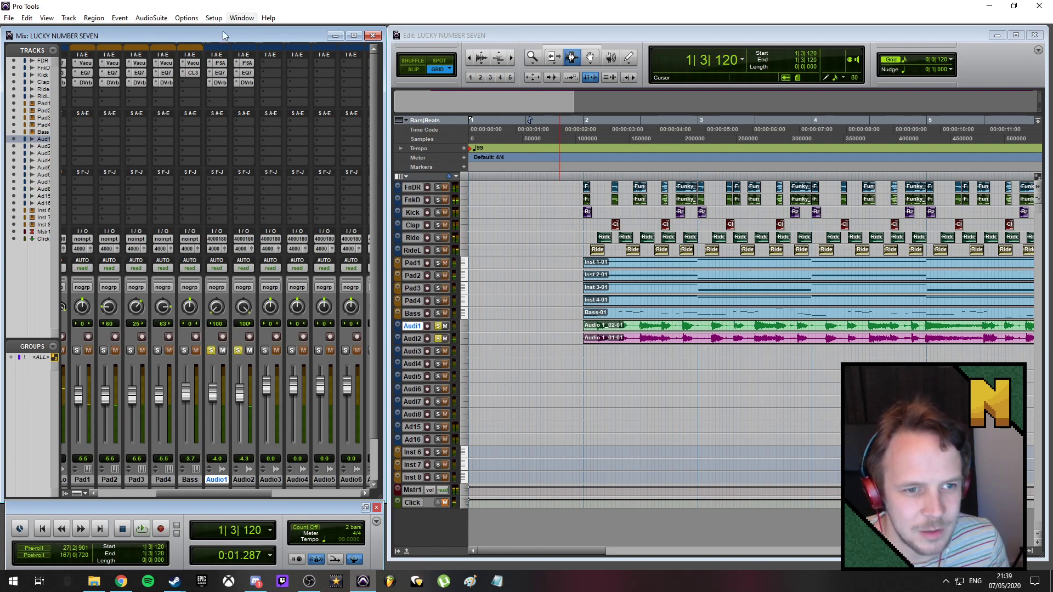
{"action": "left_click", "coordinate": [219, 63]}
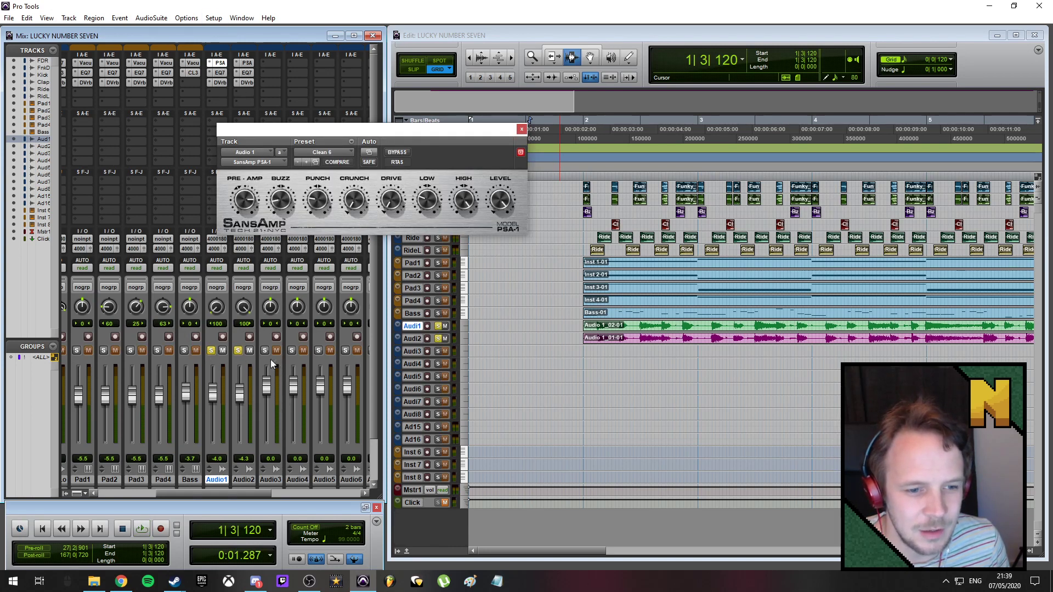
{"action": "left_click", "coordinate": [437, 264]}
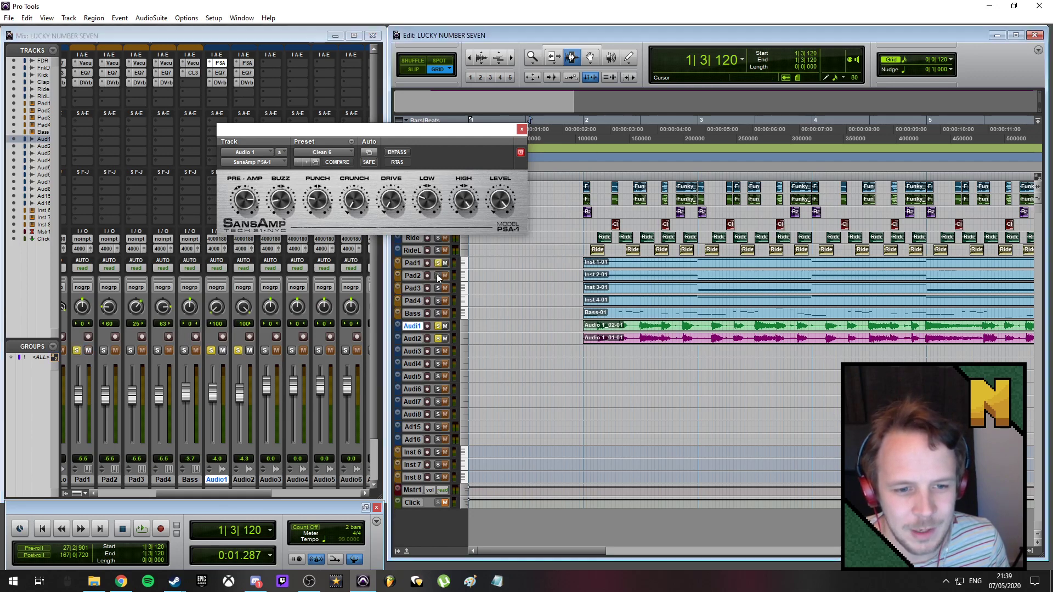
{"action": "left_click", "coordinate": [438, 275]}
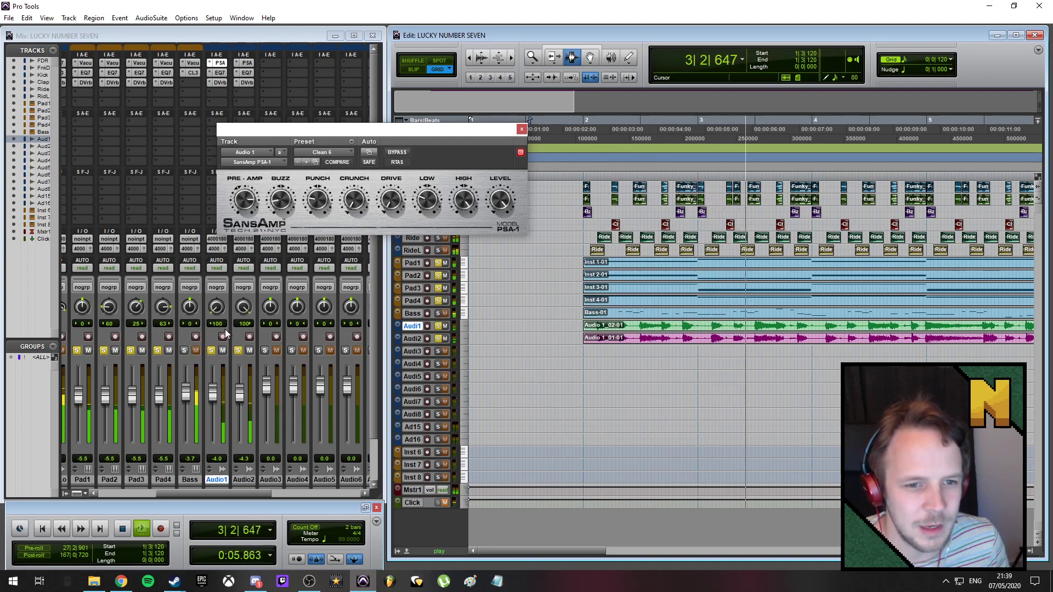
- Load the Clean 1 preset in Audio1's SansAmp and replace Audio2's SansAmp insert with a copy of it
{"action": "left_click", "coordinate": [350, 152]}
{"action": "left_click", "coordinate": [337, 240]}
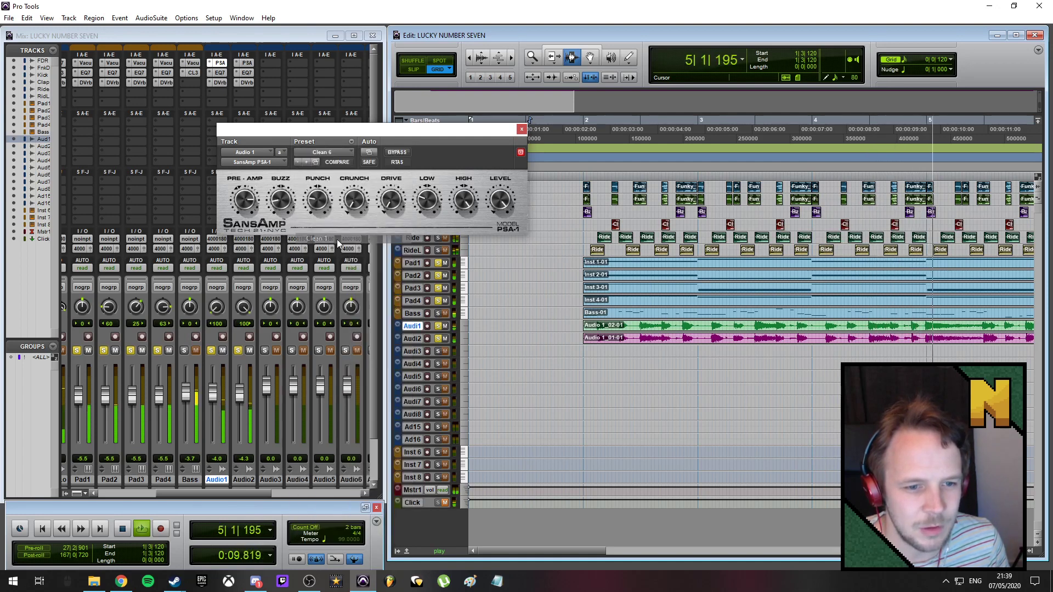
{"action": "left_click", "coordinate": [237, 63]}
{"action": "left_click", "coordinate": [251, 64]}
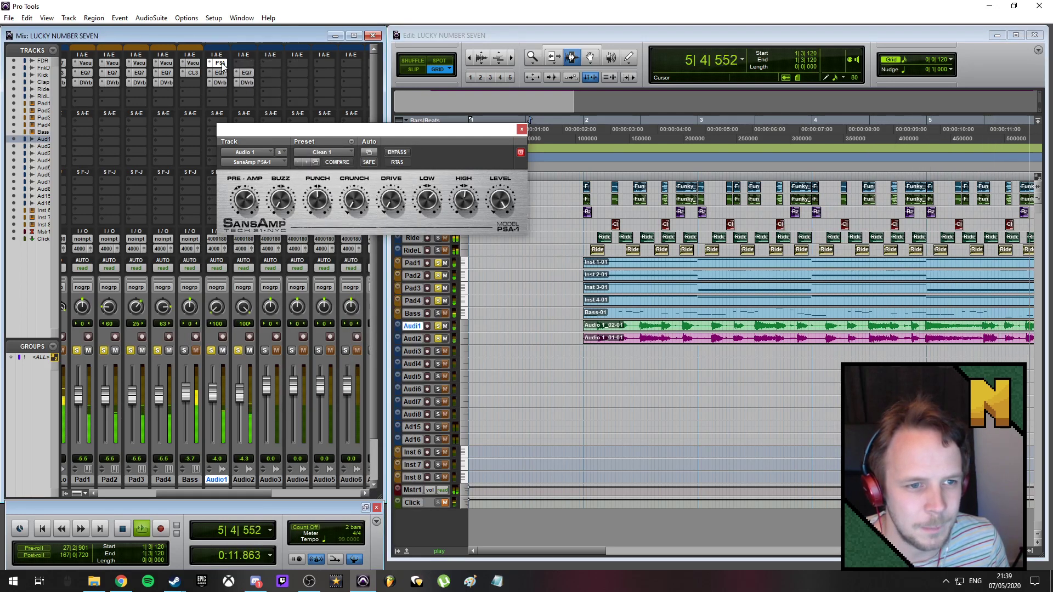
{"action": "left_click_drag", "start_coordinate": [220, 63], "coordinate": [252, 67]}
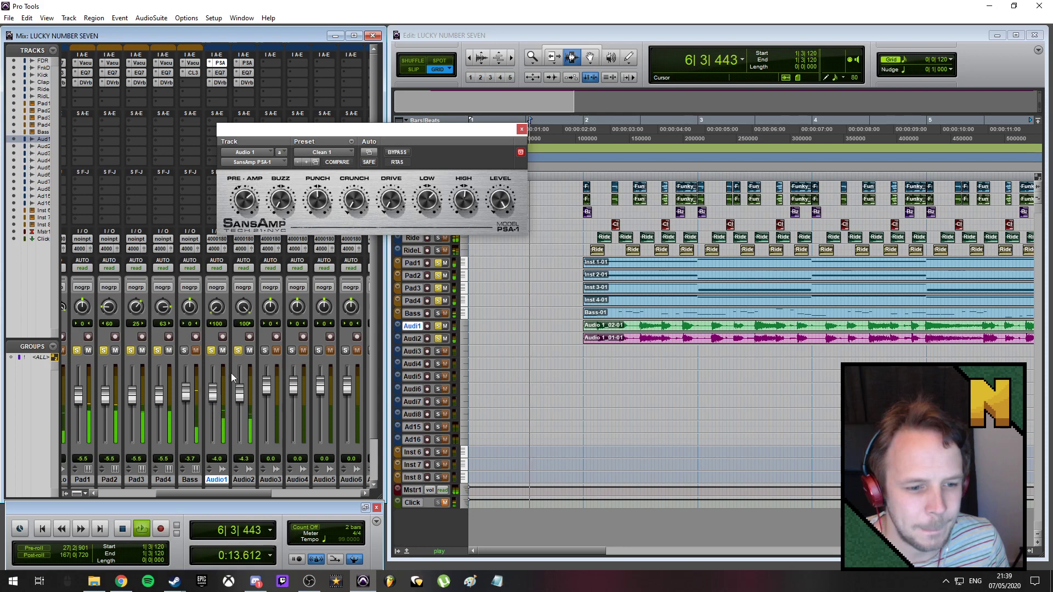
- Raise the High control on Audio1's SansAmp while comparing the guitars, and copy the adjusted plug-in to Audio2
{"action": "left_click", "coordinate": [238, 351]}
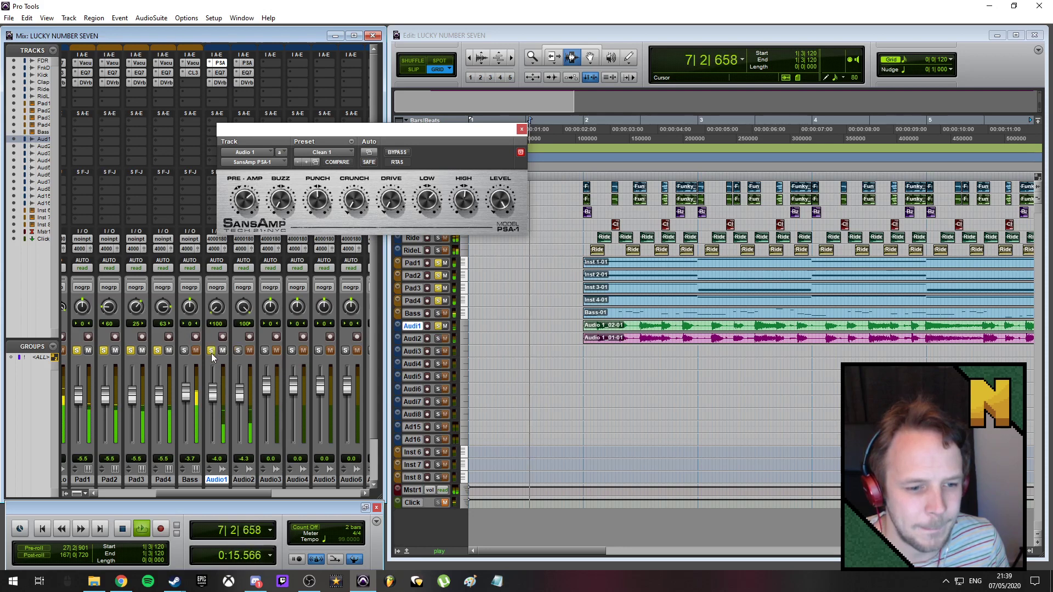
{"action": "left_click", "coordinate": [211, 351]}
{"action": "left_click", "coordinate": [212, 351]}
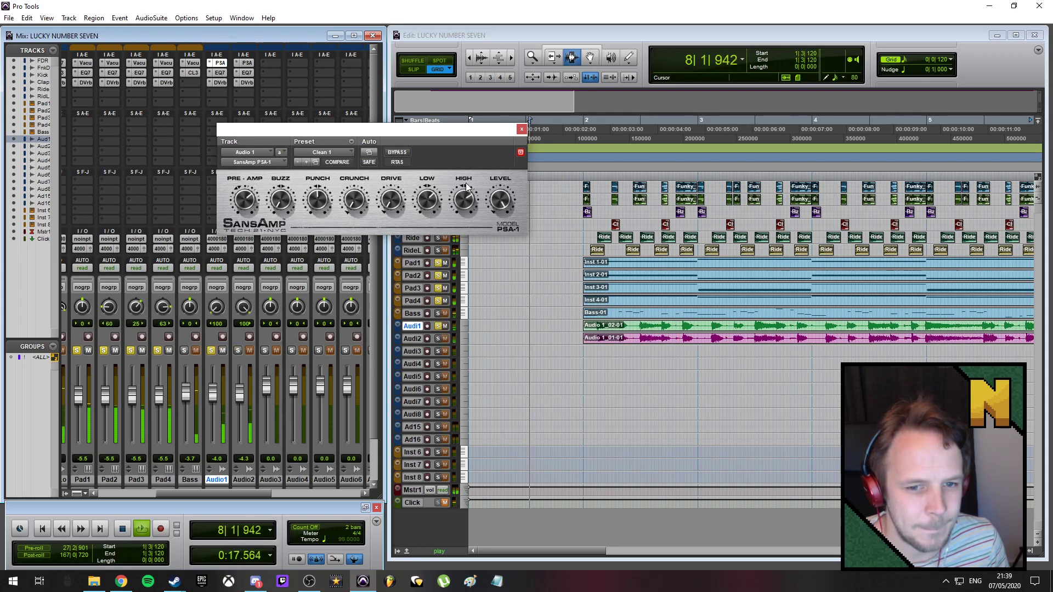
{"action": "left_click_drag", "start_coordinate": [465, 193], "coordinate": [468, 172]}
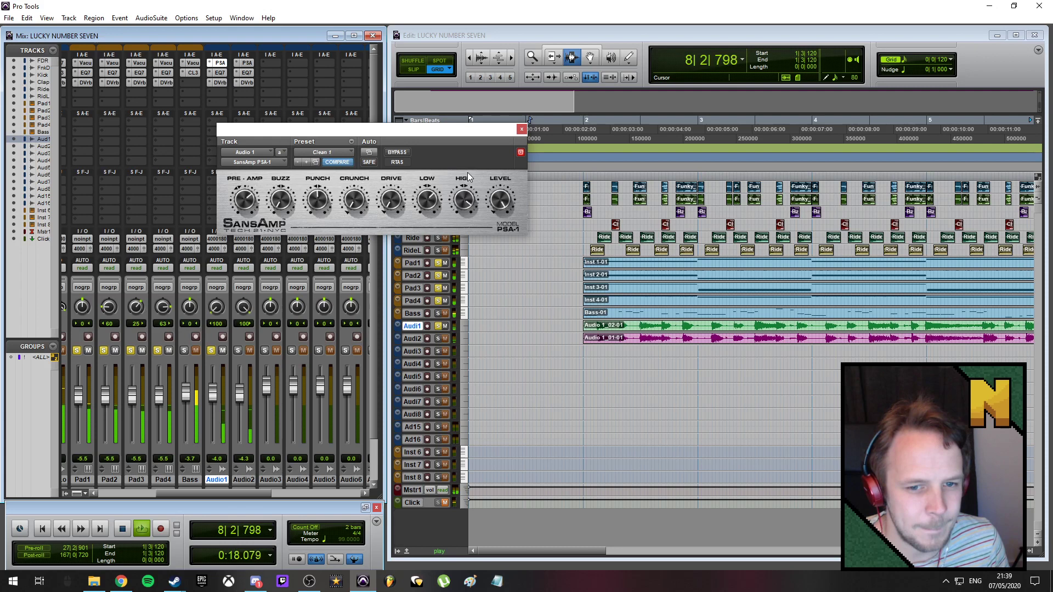
{"action": "left_click", "coordinate": [521, 130]}
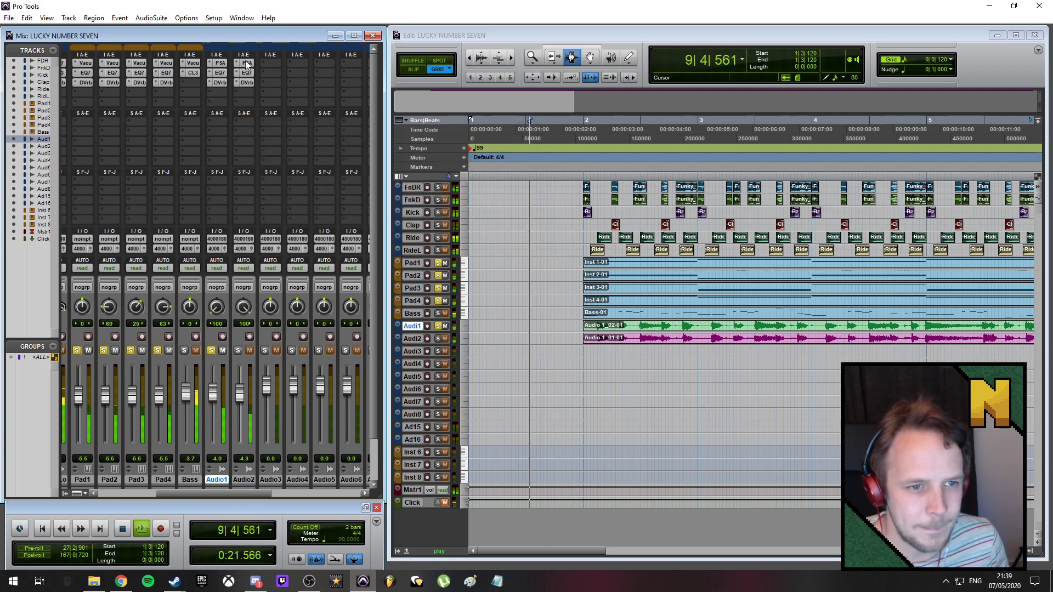
{"action": "left_click_drag", "start_coordinate": [248, 68], "coordinate": [247, 64]}
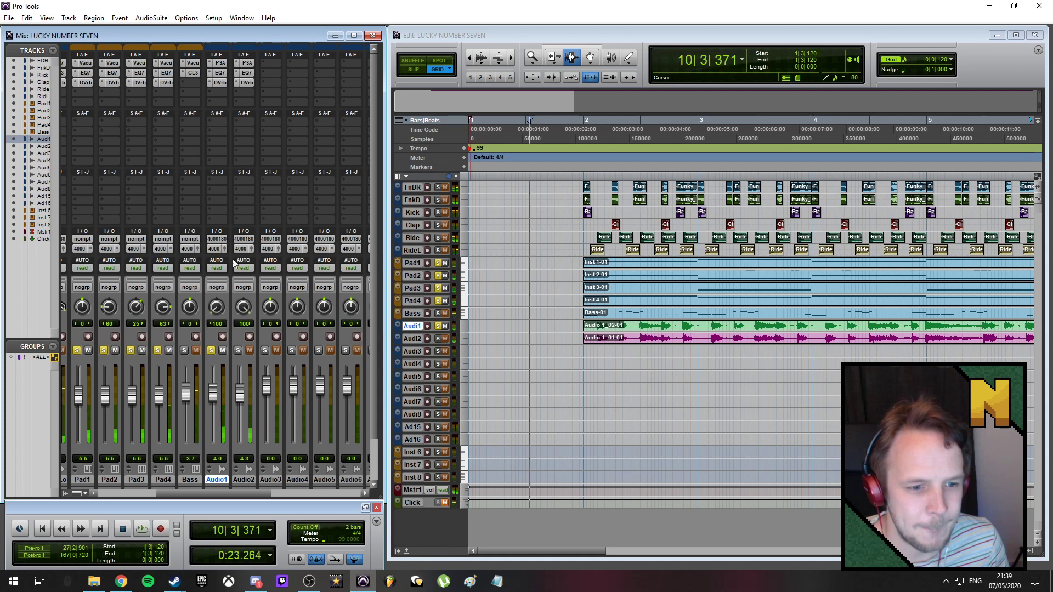
- Clear all solos, fit the whole arrangement in the timeline and start playback from bar 17
{"action": "left_click", "coordinate": [236, 351]}
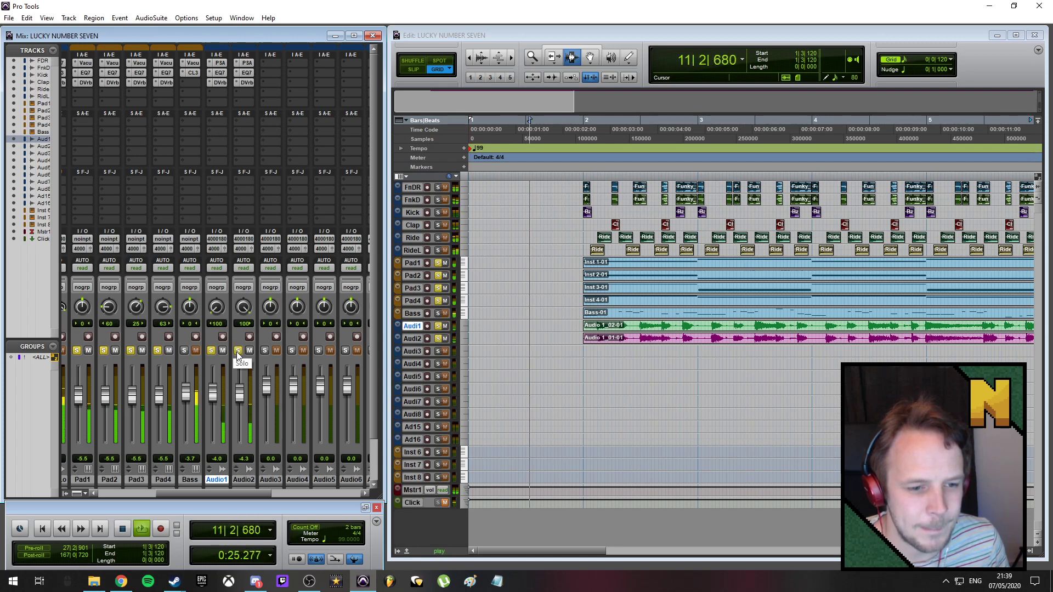
{"action": "left_click", "coordinate": [236, 352], "text": "alt"}
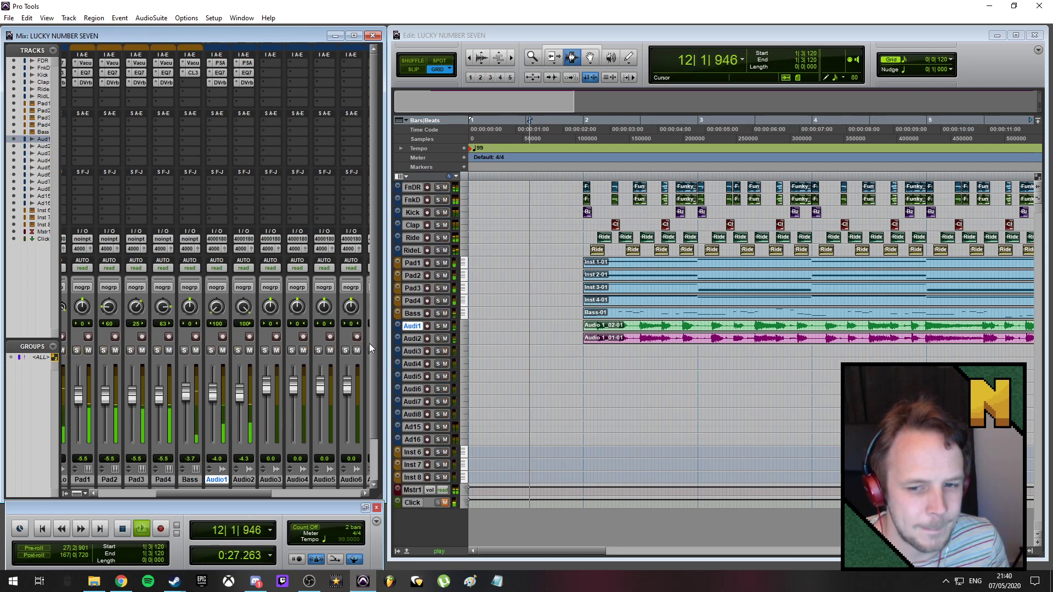
{"action": "scroll", "coordinate": [640, 383], "scroll_direction": "down", "scroll_amount": 2}
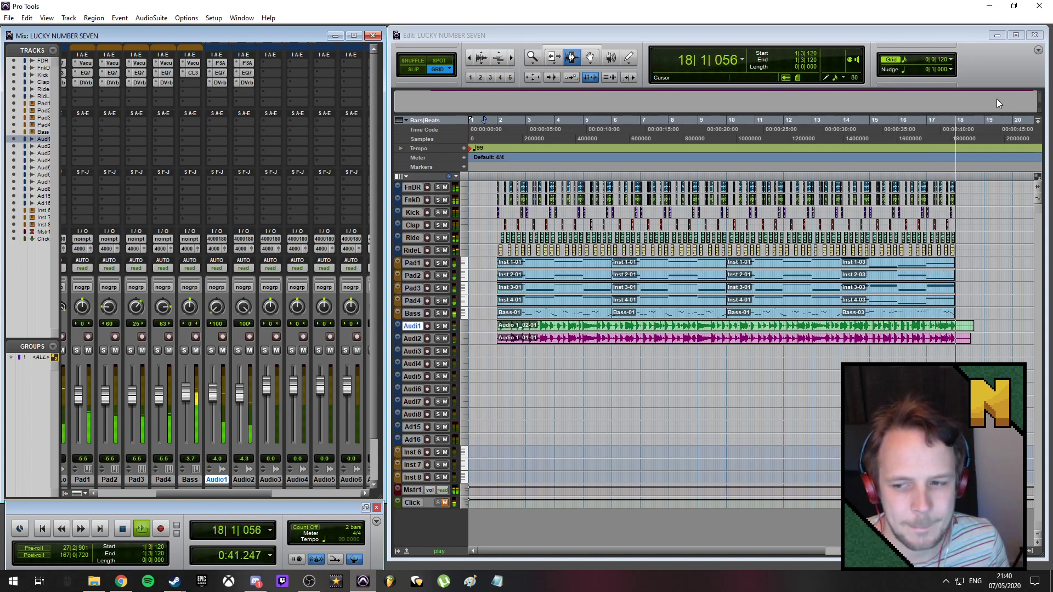
{"action": "key", "text": "space"}
{"action": "left_click", "coordinate": [929, 120]}
{"action": "left_click", "coordinate": [929, 121]}
{"action": "key", "text": "space"}
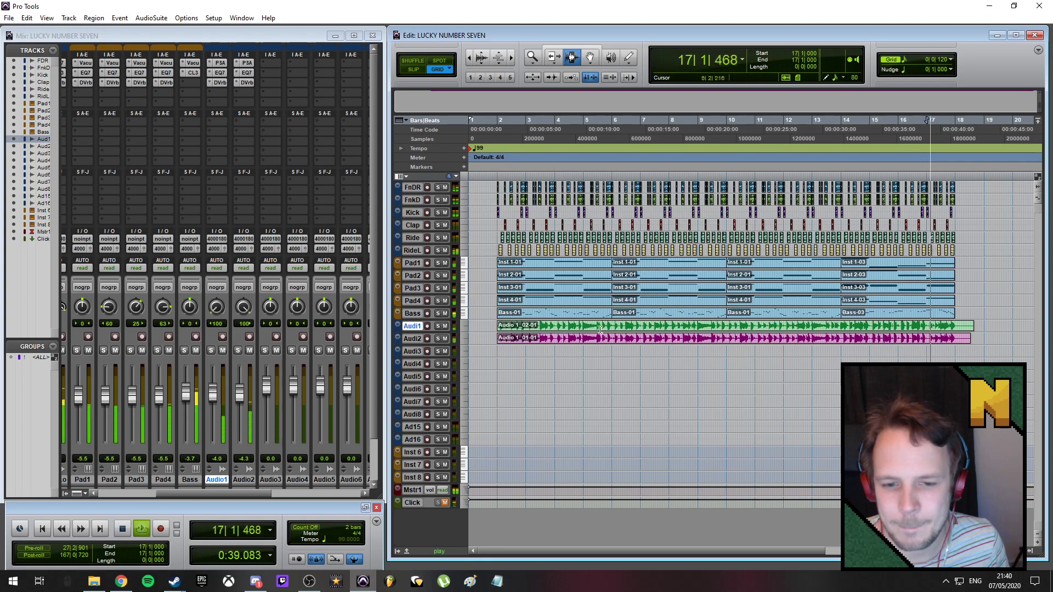
- Audition Audio1 and Audio2 soloed from bar 17, set Audio1's volume to -7.4 dB and clear the solos
{"action": "key", "text": "space"}
{"action": "left_click", "coordinate": [437, 326]}
{"action": "left_click", "coordinate": [437, 338]}
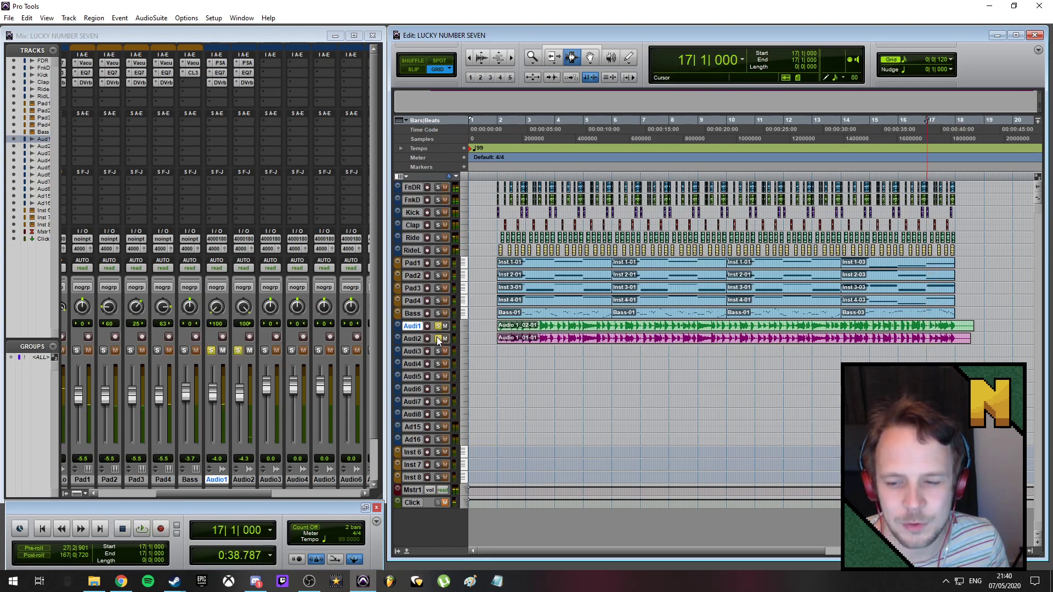
{"action": "key", "text": "space"}
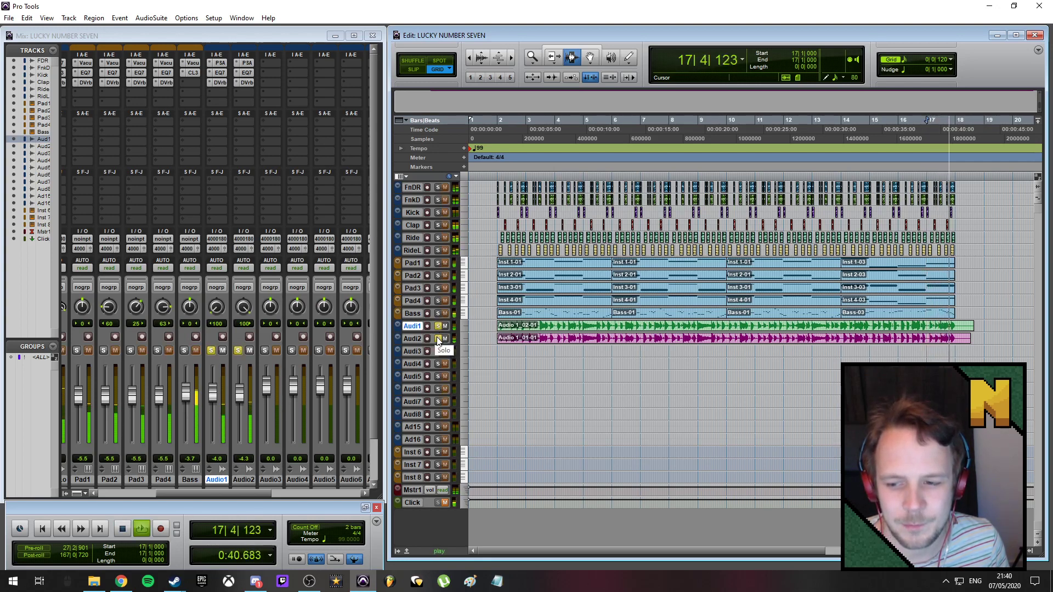
{"action": "key", "text": "space"}
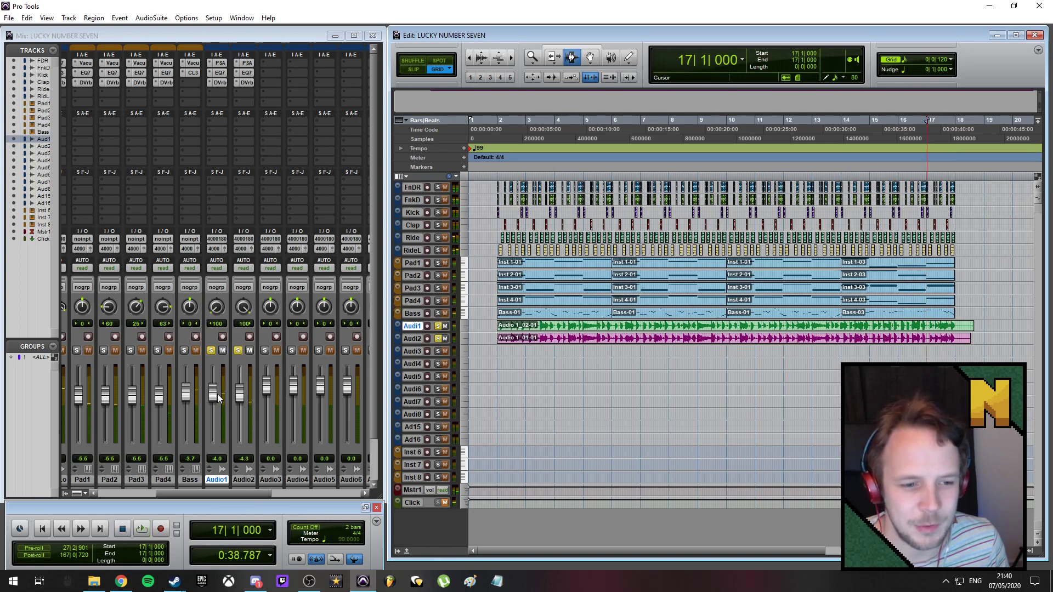
{"action": "left_click_drag", "start_coordinate": [217, 398], "coordinate": [216, 404]}
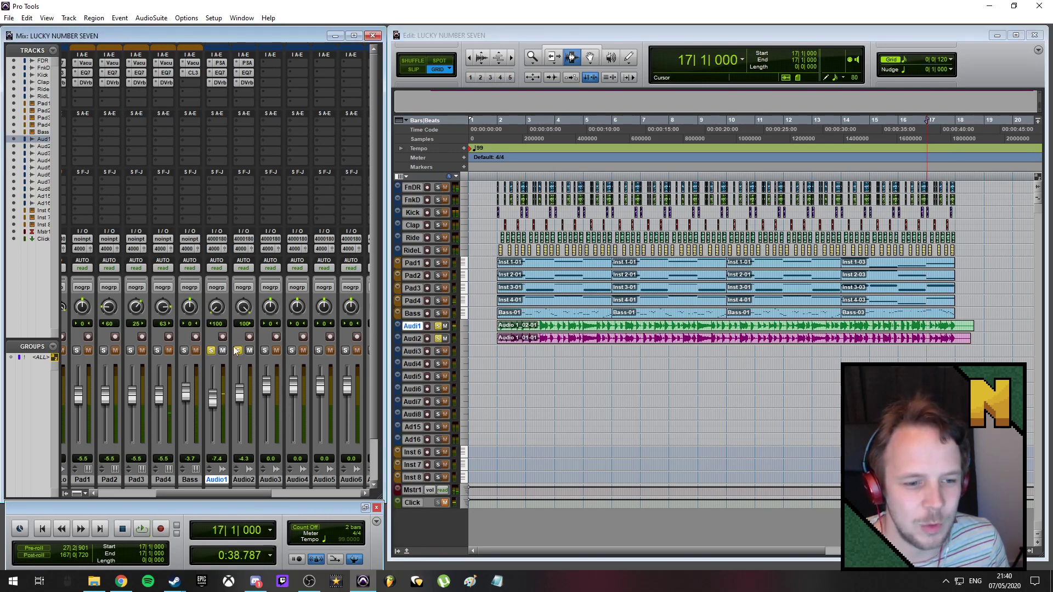
{"action": "left_click", "coordinate": [211, 351]}
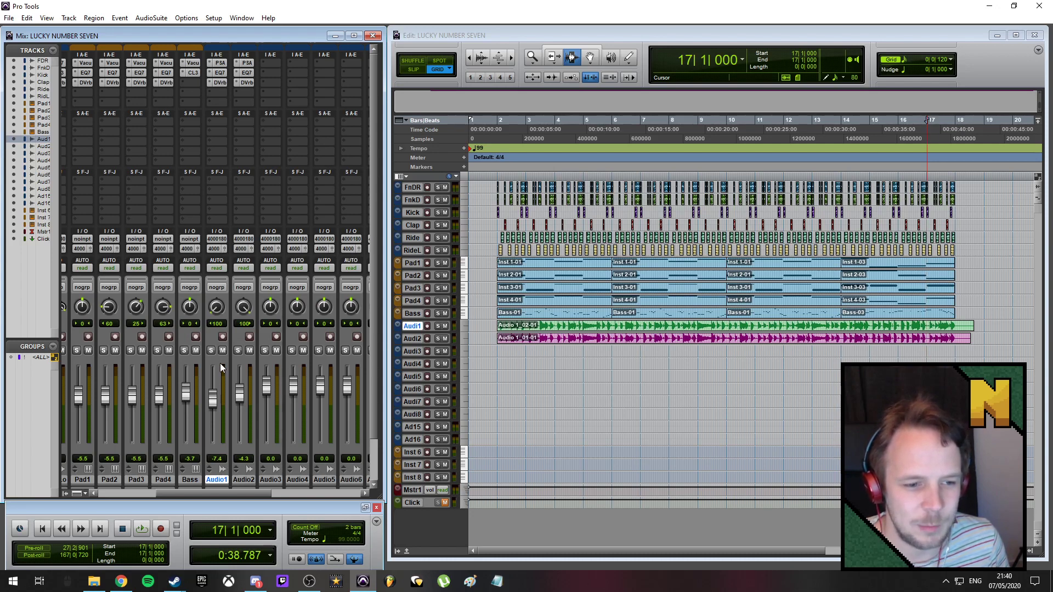
- Pan Pad2 to 76 right, Pad3 to 26 right and Pad4 to 51 right
{"action": "left_click_drag", "start_coordinate": [172, 492], "coordinate": [148, 493]}
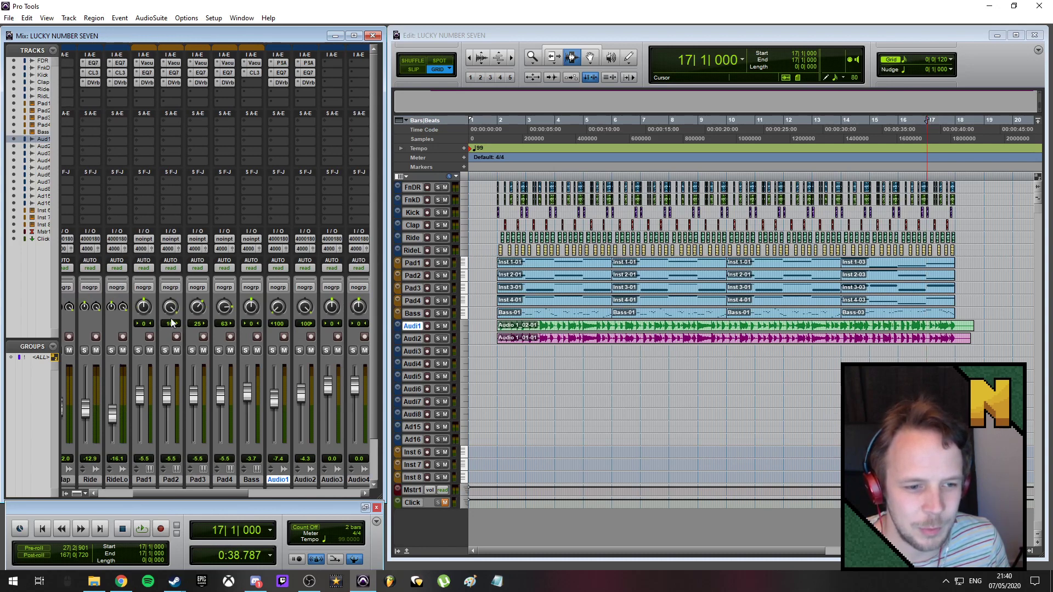
{"action": "left_click_drag", "start_coordinate": [174, 312], "coordinate": [174, 324]}
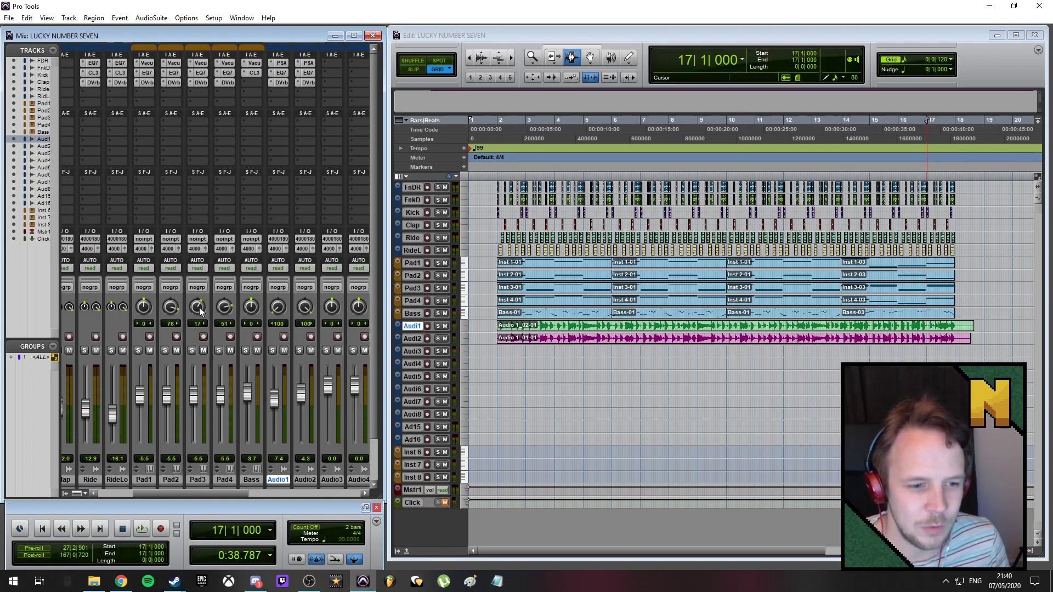
{"action": "left_click_drag", "start_coordinate": [200, 312], "coordinate": [200, 304]}
- Solo Pad1 to Pad4 and play them from bar 17
{"action": "left_click", "coordinate": [138, 350]}
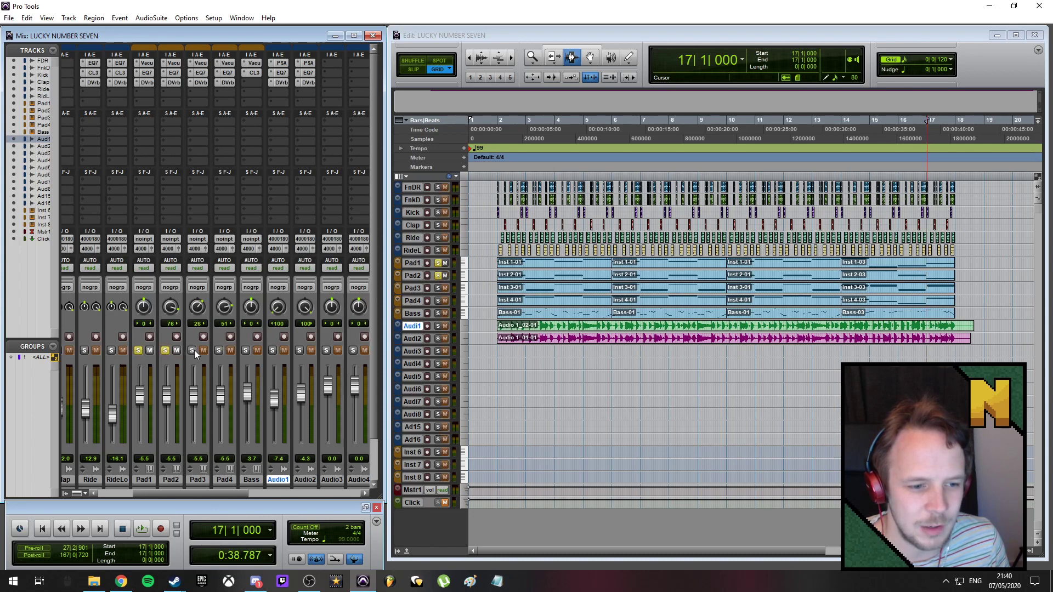
{"action": "left_click", "coordinate": [218, 350]}
{"action": "key", "text": "space"}
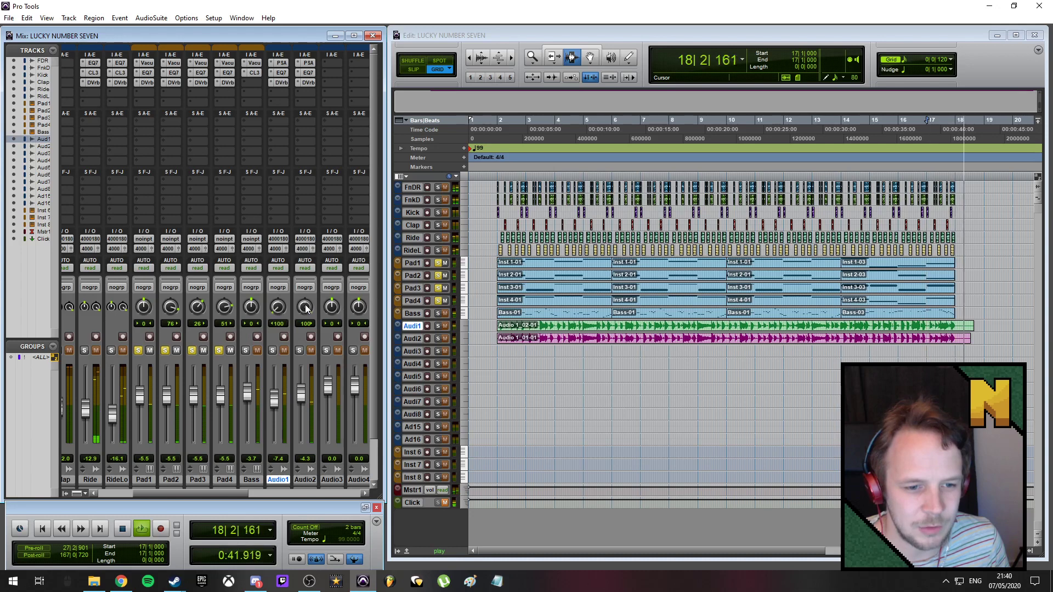
- Set Audio2's pan to 27 and replay from bar 17 with Audio2 soloed alongside the pads
{"action": "left_click_drag", "start_coordinate": [305, 309], "coordinate": [321, 358]}
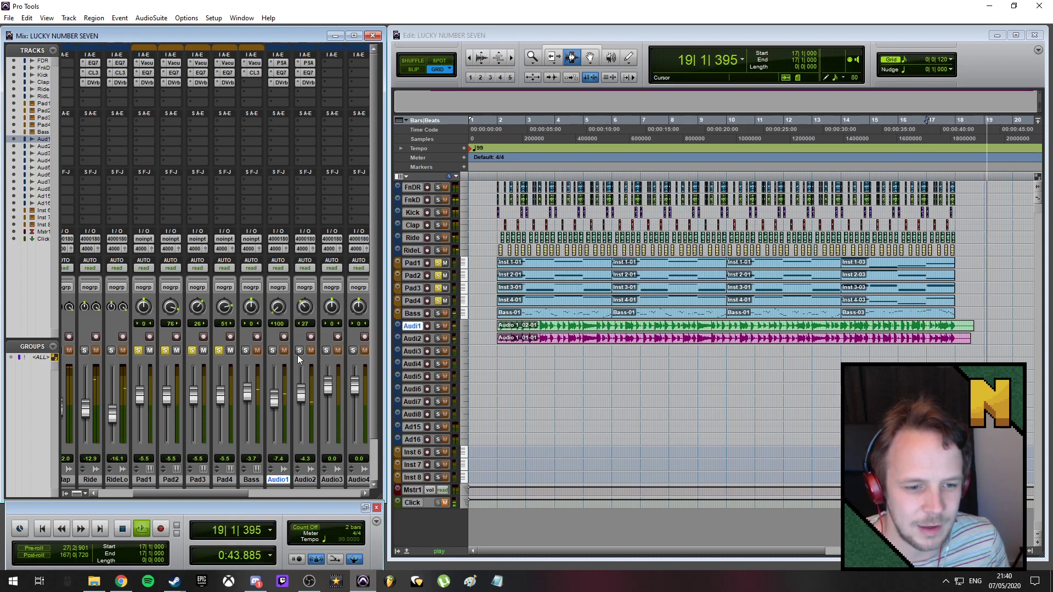
{"action": "key", "text": "space"}
{"action": "key", "text": "space"}
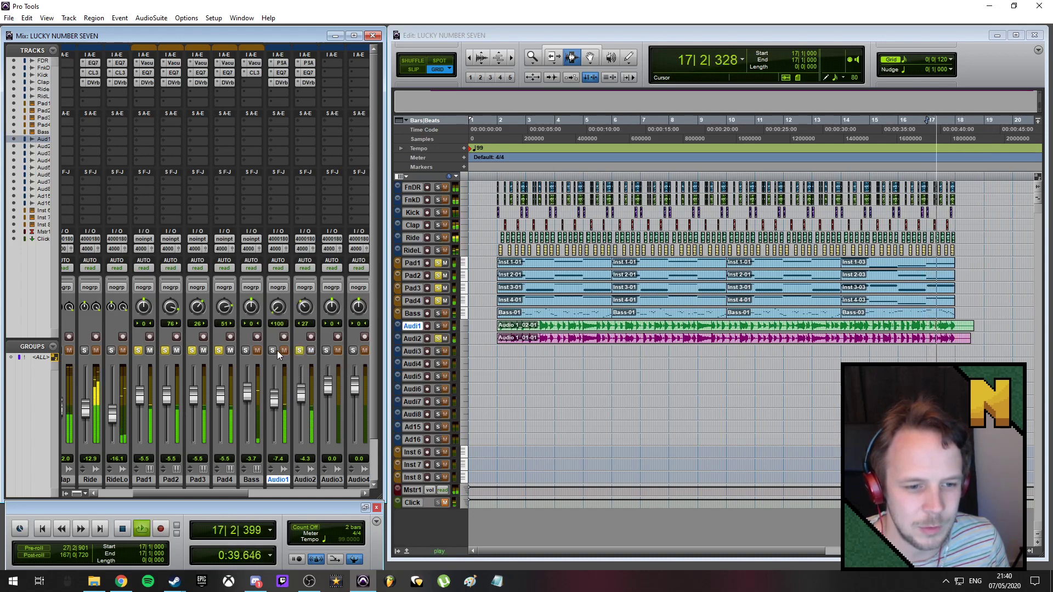
{"action": "left_click", "coordinate": [273, 352]}
{"action": "key", "text": "space"}
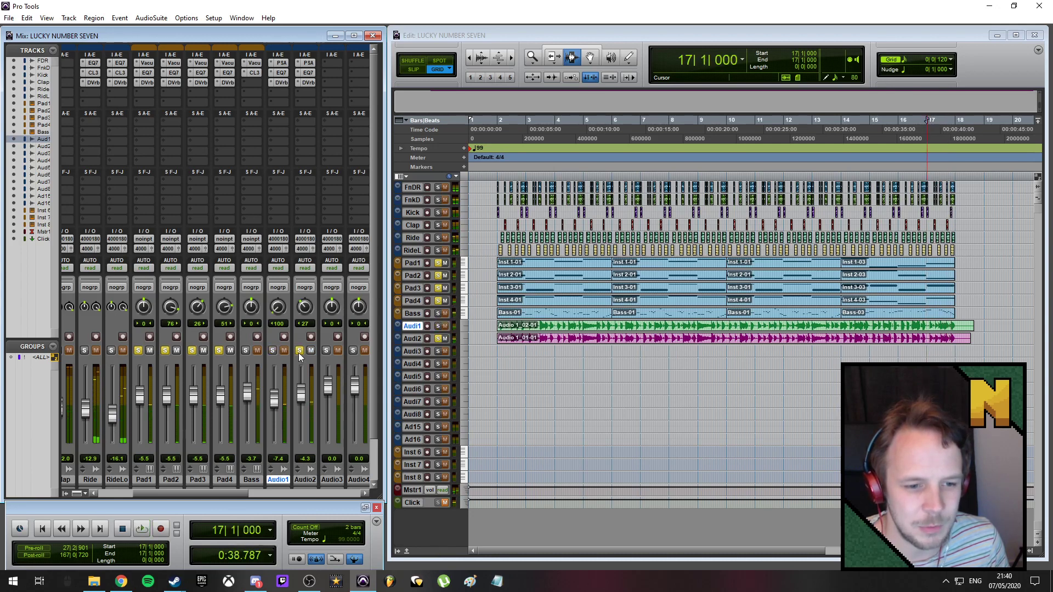
- Play the full mix from just before bar 2 with all solos cleared, panning Audio1 72 left and Audio2 100 right
{"action": "left_click", "coordinate": [273, 351]}
{"action": "key", "text": "space"}
{"action": "left_click", "coordinate": [496, 122]}
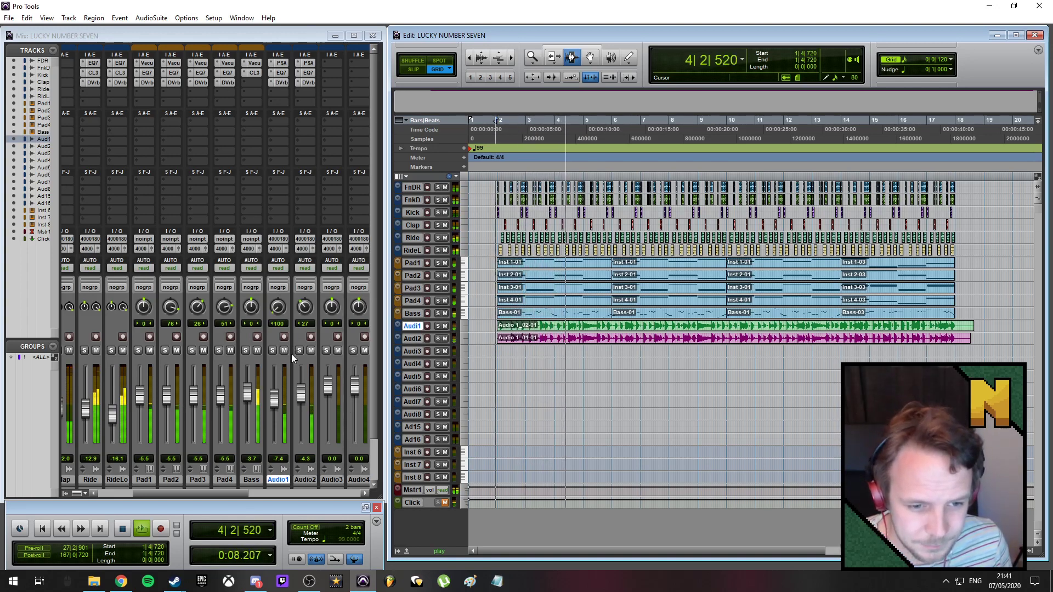
{"action": "left_click_drag", "start_coordinate": [299, 311], "coordinate": [316, 449]}
{"action": "left_click_drag", "start_coordinate": [280, 317], "coordinate": [283, 300]}
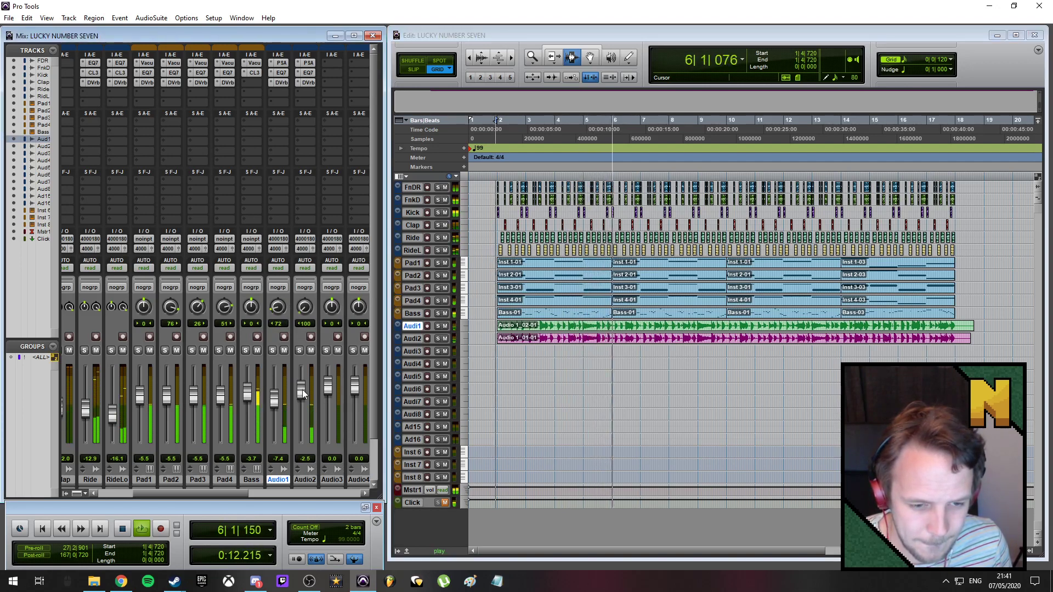
- Load another SansAmp PSA-1 preset on Audio2 and set the volumes to -6.8 dB for Audio1 and -2.5 dB for Audio2
{"action": "left_click_drag", "start_coordinate": [302, 399], "coordinate": [304, 396]}
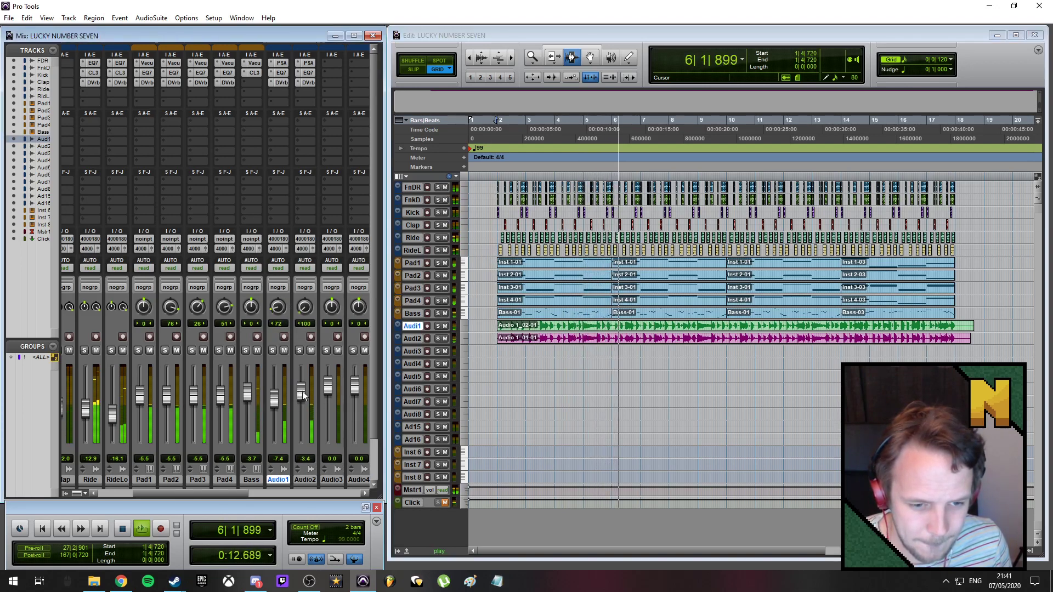
{"action": "left_click", "coordinate": [310, 64]}
{"action": "left_click", "coordinate": [329, 142]}
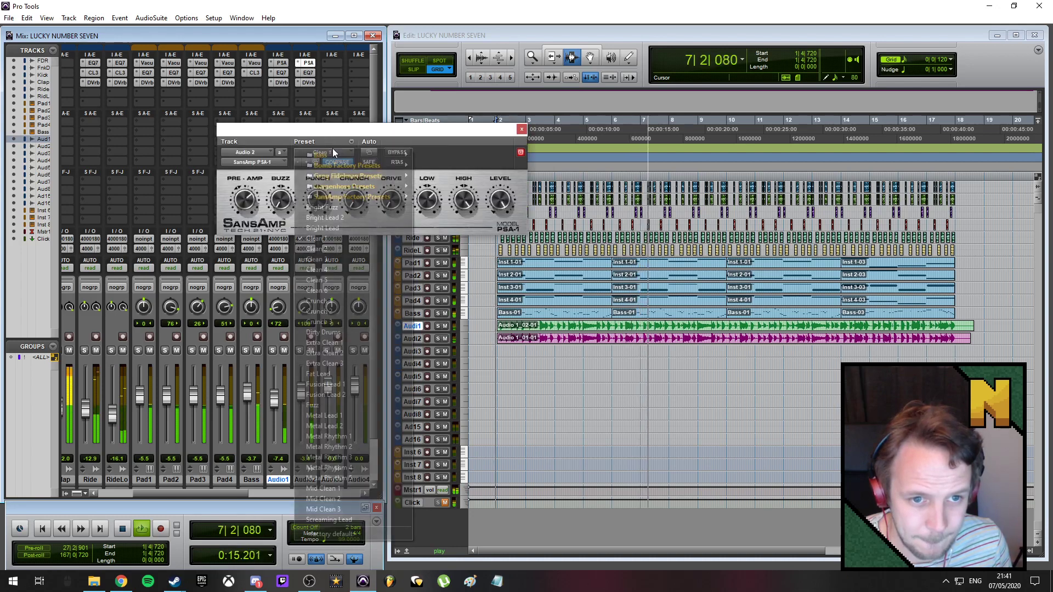
{"action": "left_click", "coordinate": [340, 291]}
{"action": "left_click", "coordinate": [521, 129]}
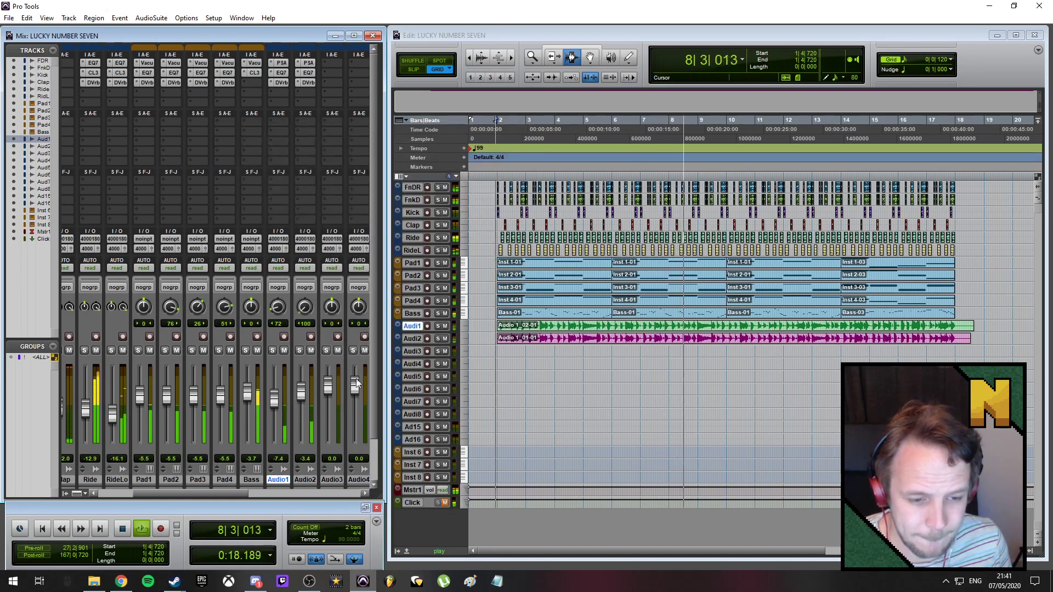
{"action": "left_click_drag", "start_coordinate": [276, 401], "coordinate": [304, 393]}
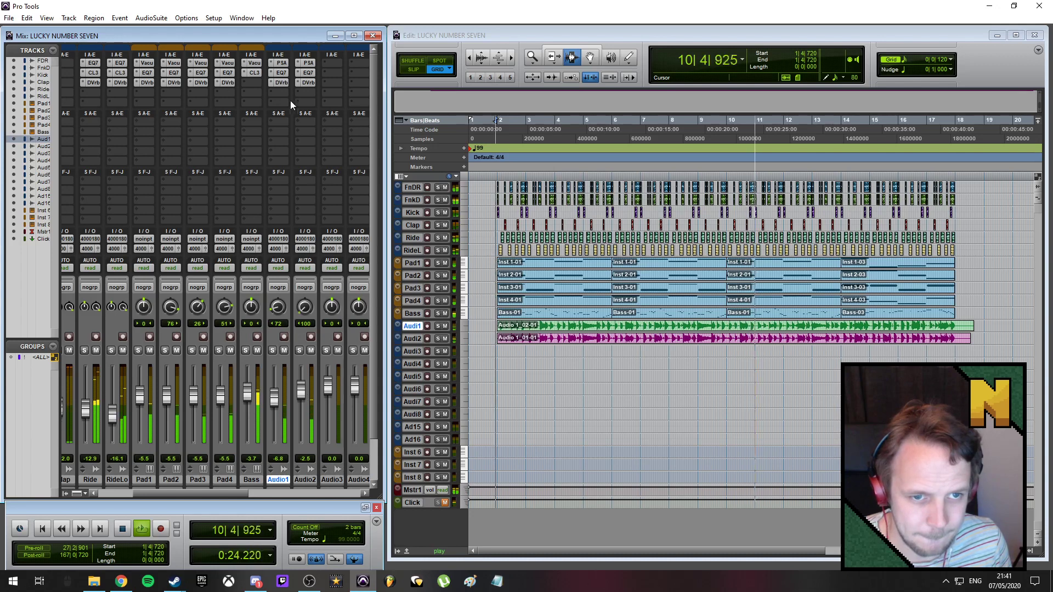
- Try the Long Plate Bright preset with 0.0 dB input in Audio1's D-Verb reverb
{"action": "left_click", "coordinate": [282, 82]}
{"action": "left_click", "coordinate": [340, 154]}
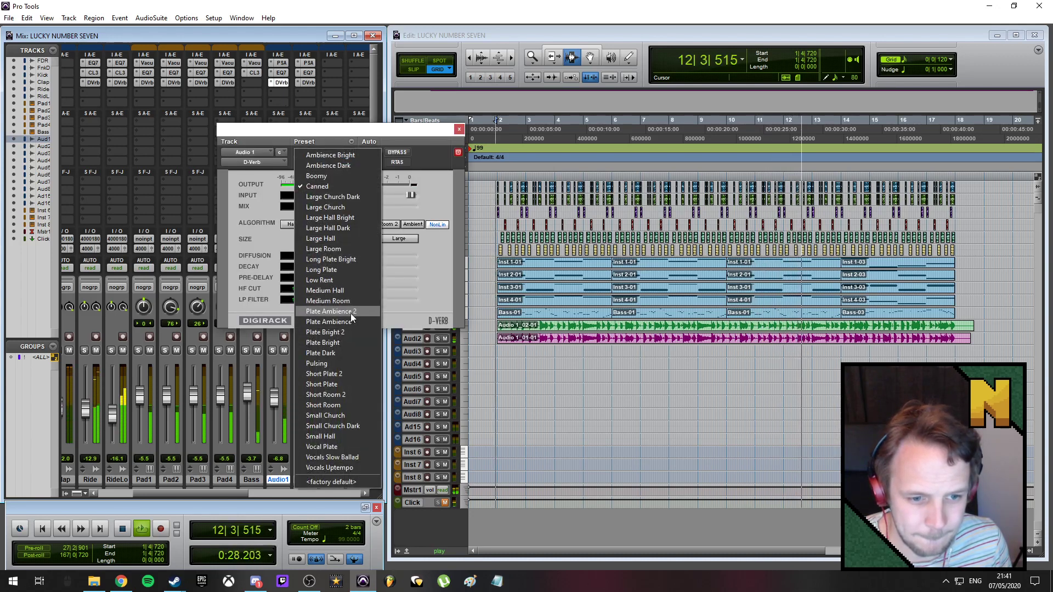
{"action": "left_click", "coordinate": [354, 260]}
{"action": "left_click_drag", "start_coordinate": [379, 196], "coordinate": [417, 196]}
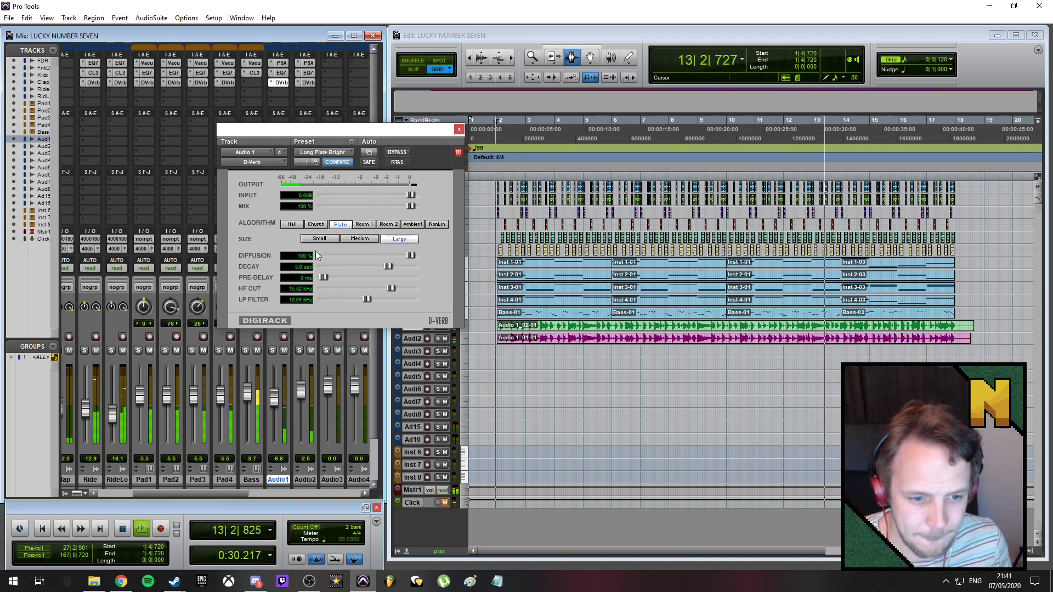
- With Audio1 and Audio2 soloed, load the Plate Bright 2 preset in Audio1's D-Verb and set 0.0 dB input and 30 % mix
{"action": "left_click", "coordinate": [272, 350]}
{"action": "left_click", "coordinate": [299, 350]}
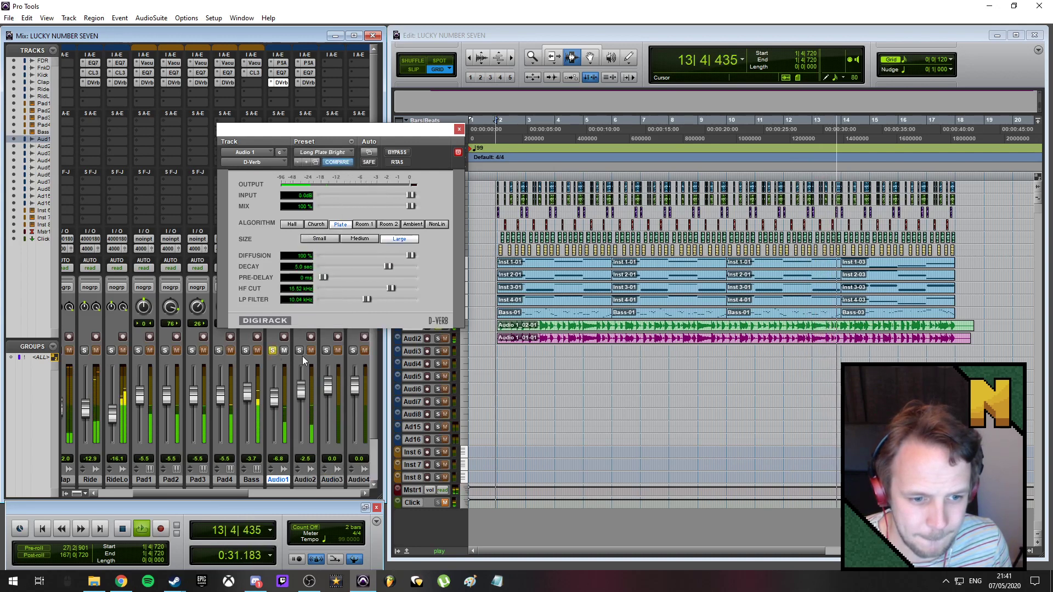
{"action": "left_click", "coordinate": [341, 153]}
{"action": "left_click", "coordinate": [345, 332]}
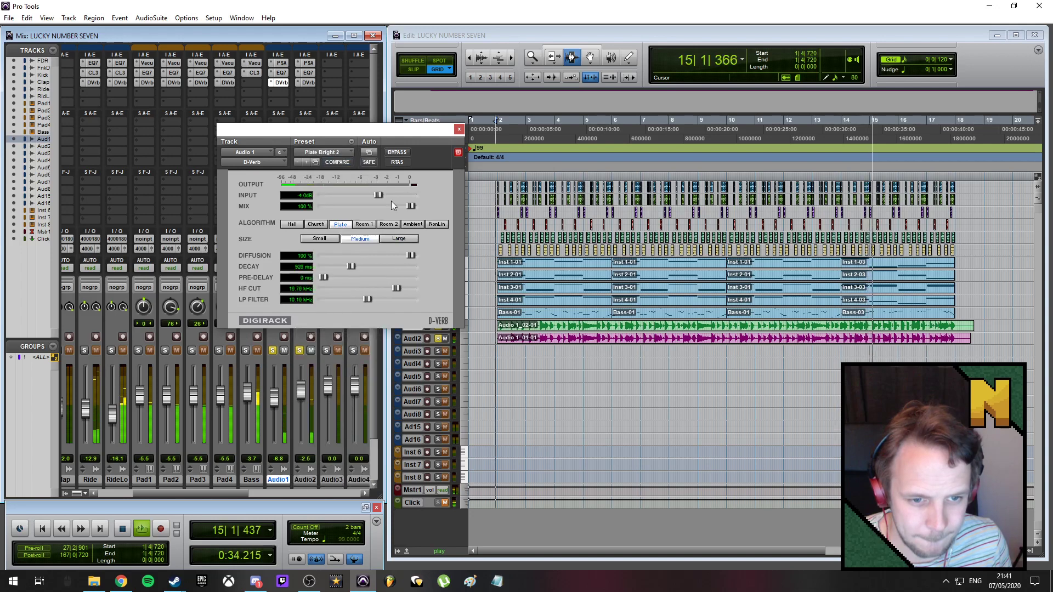
{"action": "left_click_drag", "start_coordinate": [411, 204], "coordinate": [351, 208]}
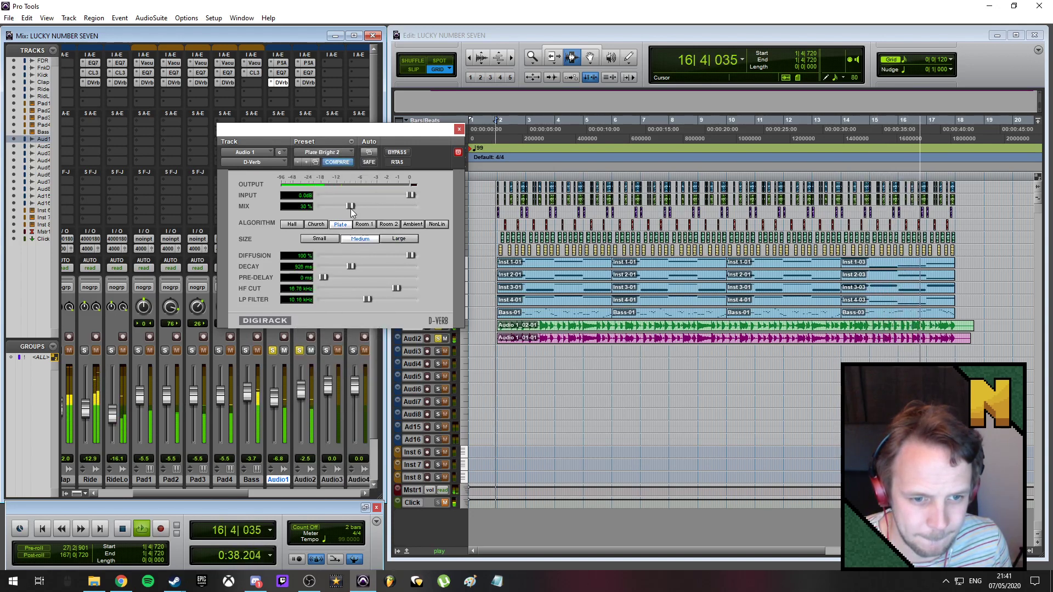
{"action": "left_click", "coordinate": [460, 130]}
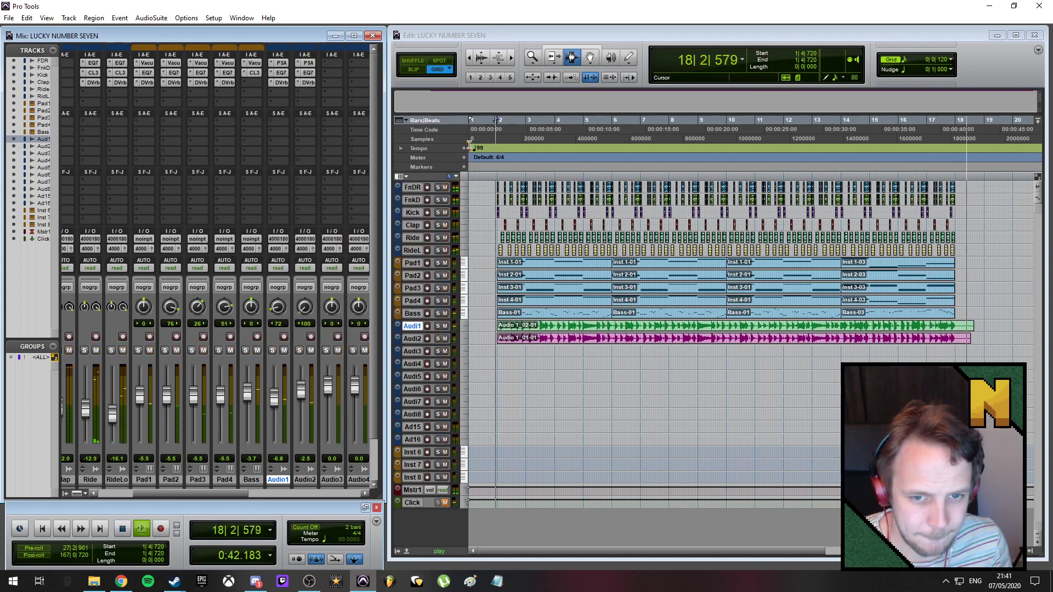
- Replay the mix and delete the tails of the Audio1 and Audio2 regions beyond bar 18
{"action": "key", "text": "space"}
{"action": "key", "text": "space"}
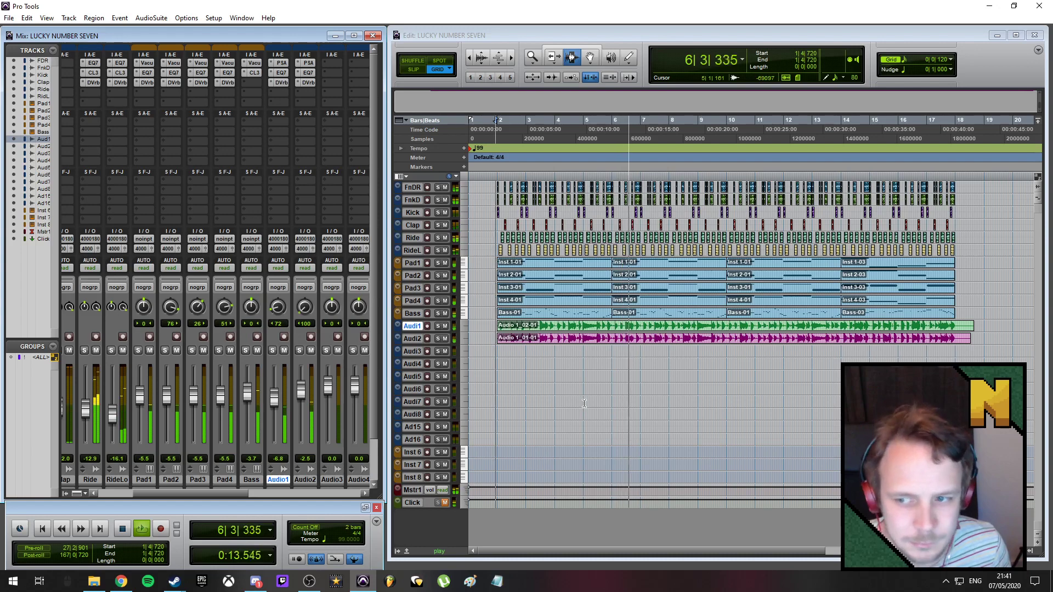
{"action": "left_click_drag", "start_coordinate": [714, 552], "coordinate": [848, 540]}
{"action": "scroll", "coordinate": [525, 200], "scroll_direction": "up", "scroll_amount": 3}
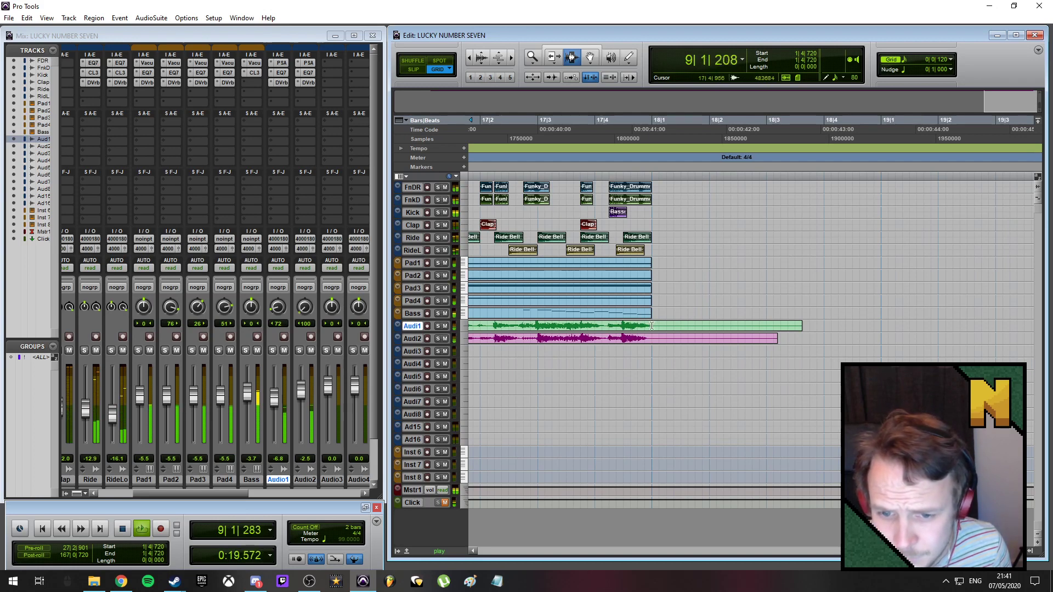
{"action": "left_click_drag", "start_coordinate": [651, 326], "coordinate": [858, 340]}
{"action": "key", "text": "Delete"}
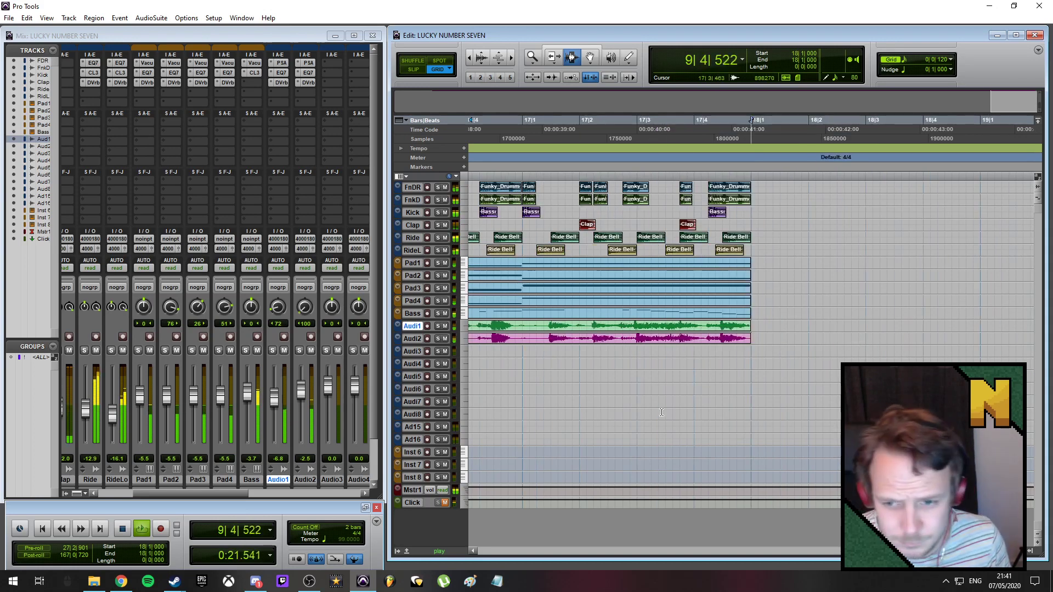
- Listen to the arrangement through to its end at bar 18, stop playback and show the whole arrangement
{"action": "scroll", "coordinate": [662, 412], "scroll_direction": "down", "scroll_amount": 4}
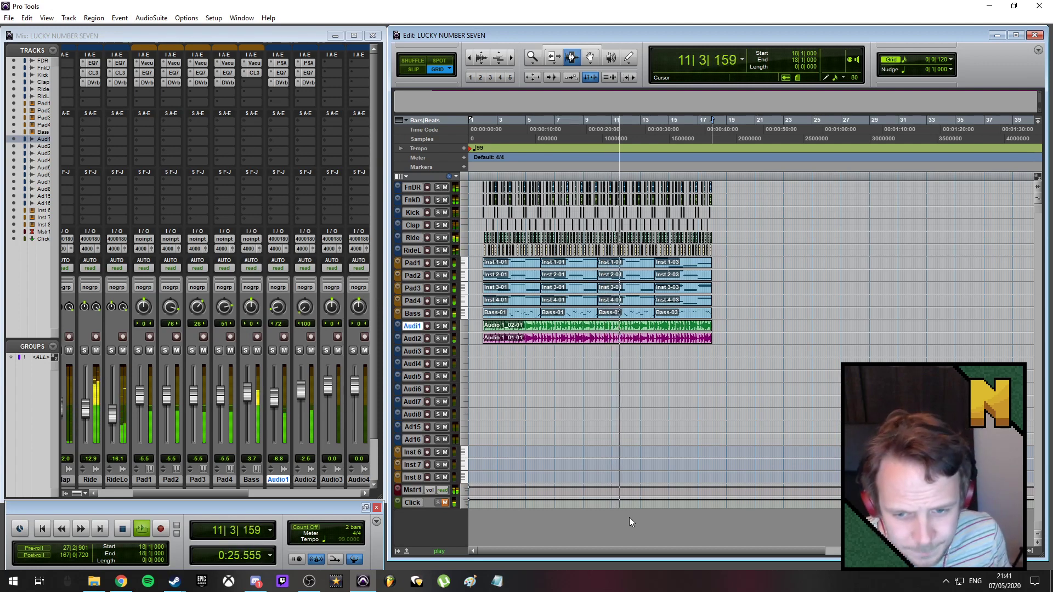
{"action": "scroll", "coordinate": [634, 351], "scroll_direction": "up", "scroll_amount": 2}
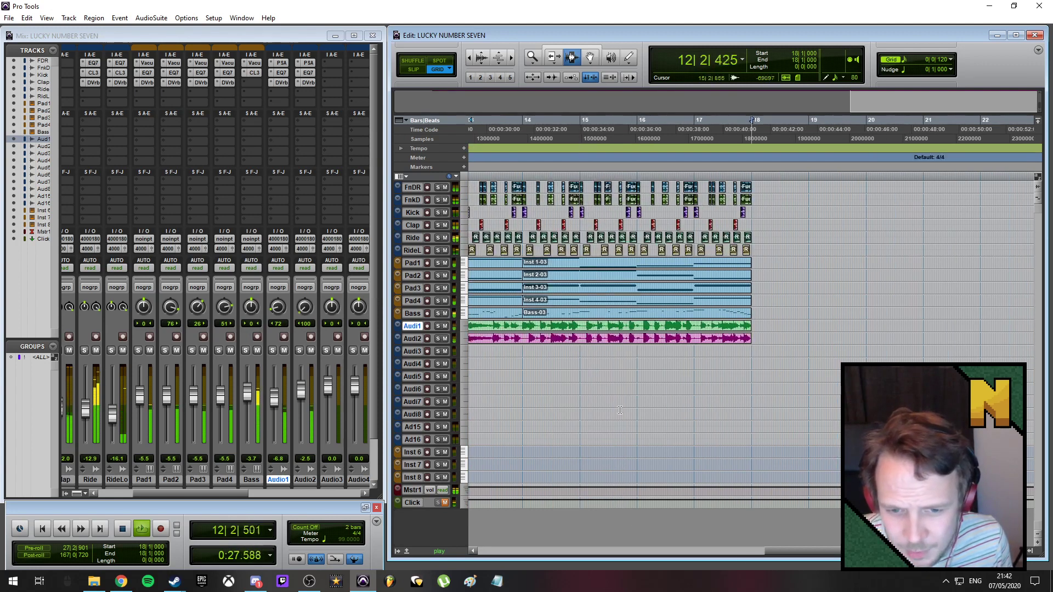
{"action": "left_click_drag", "start_coordinate": [838, 555], "coordinate": [786, 553]}
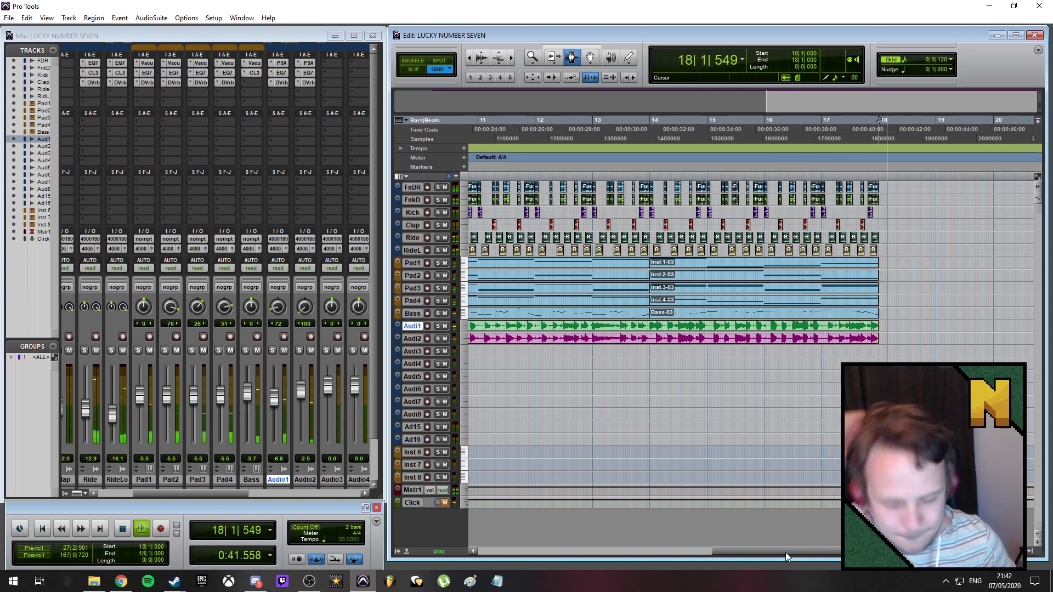
{"action": "key", "text": "space"}
{"action": "key", "text": "ctrl+bracketleft"}
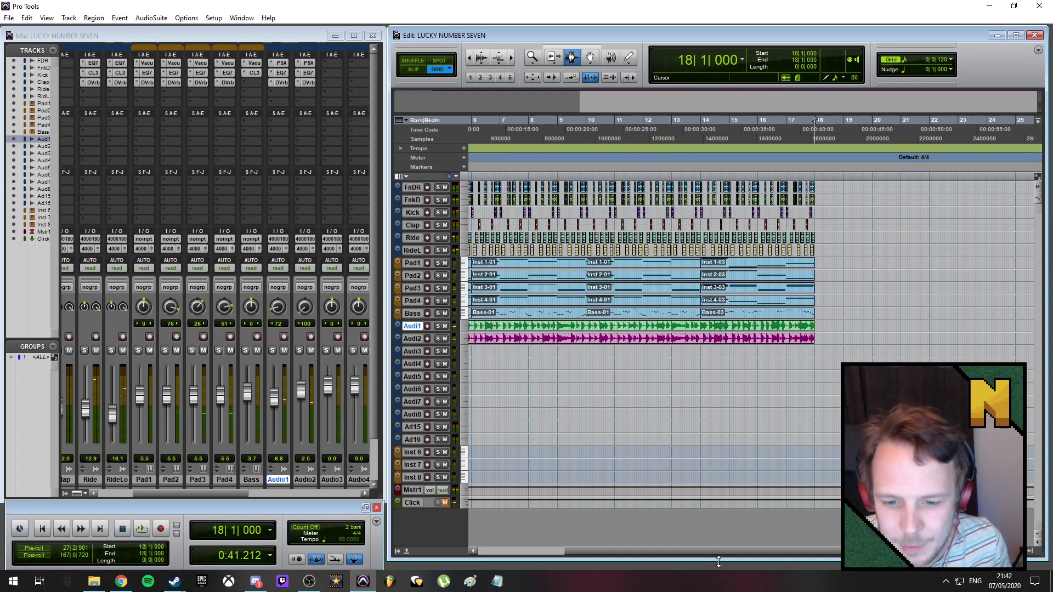
{"action": "left_click_drag", "start_coordinate": [721, 551], "coordinate": [516, 563]}
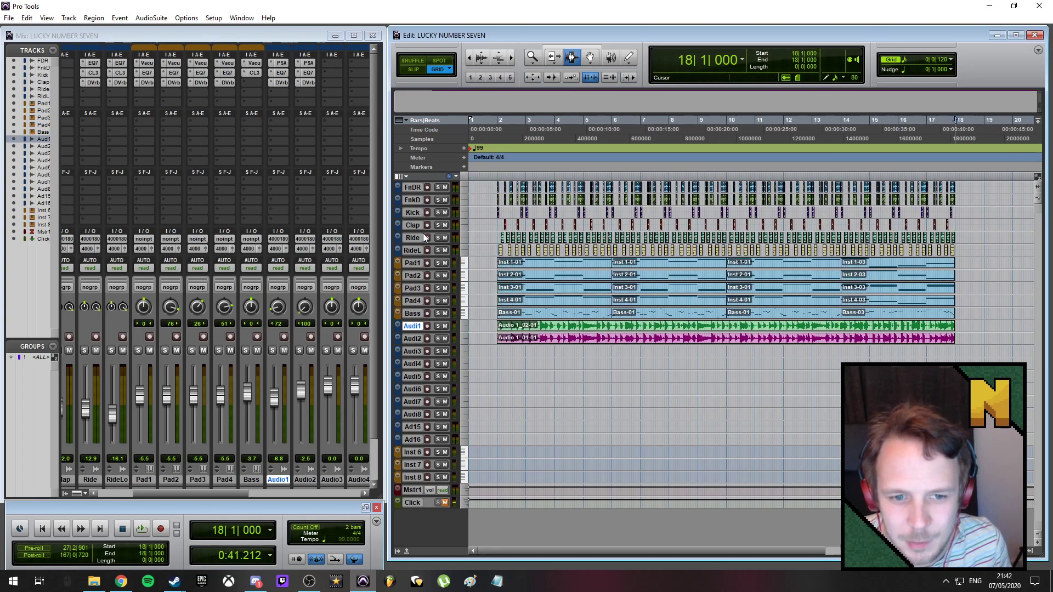
- Play from just before bar 2, lower Pad1, Pad2, Pad3 and Pad4 to -8.0 dB and stop with the cursor in bar 8
{"action": "left_click", "coordinate": [415, 265]}
{"action": "left_click", "coordinate": [413, 302]}
{"action": "left_click", "coordinate": [415, 262]}
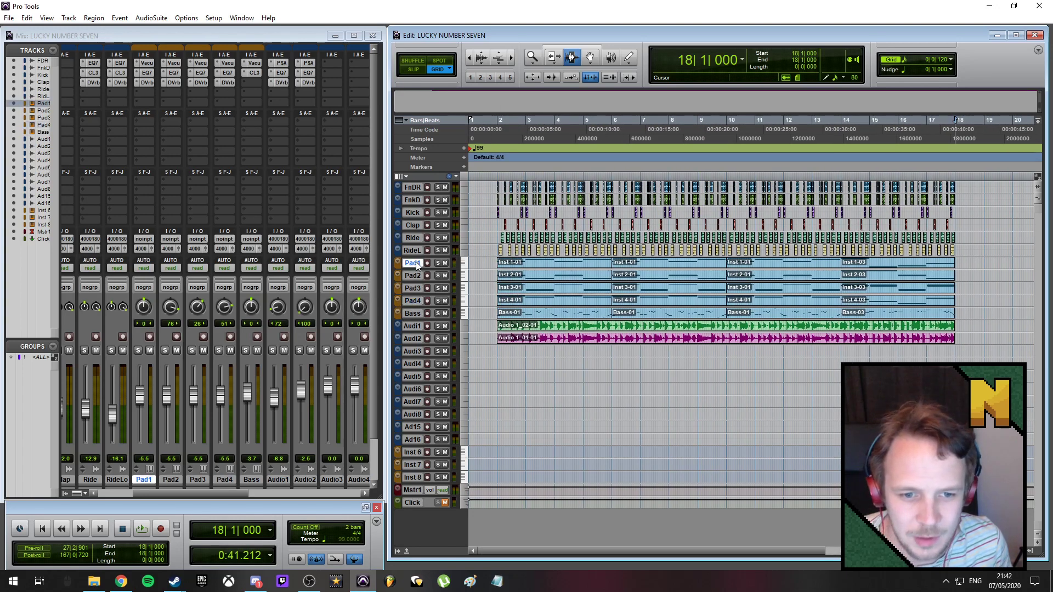
{"action": "left_click", "coordinate": [491, 119]}
{"action": "key", "text": "space"}
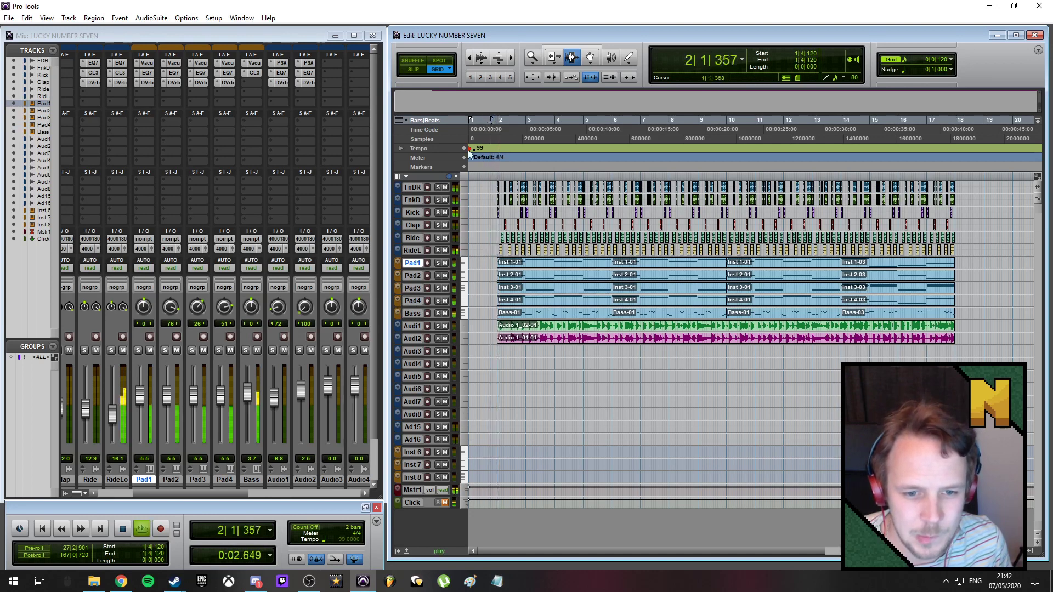
{"action": "mouse_move", "coordinate": [139, 394]}
{"action": "left_mouse_down"}
{"action": "mouse_move", "coordinate": [166, 401]}
{"action": "mouse_move", "coordinate": [143, 401]}
{"action": "left_mouse_up"}
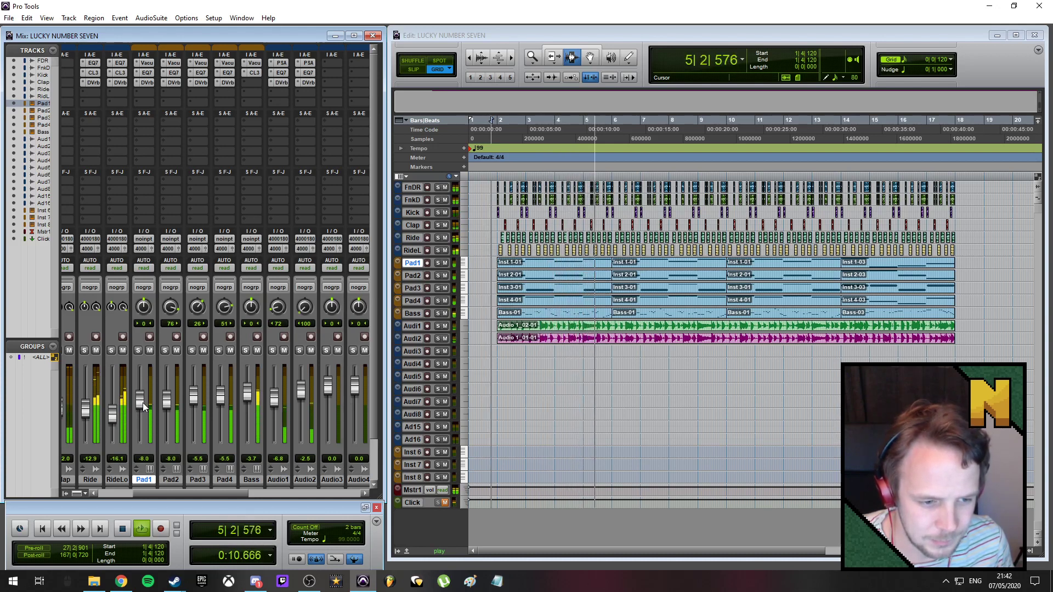
{"action": "left_click_drag", "start_coordinate": [192, 401], "coordinate": [193, 406]}
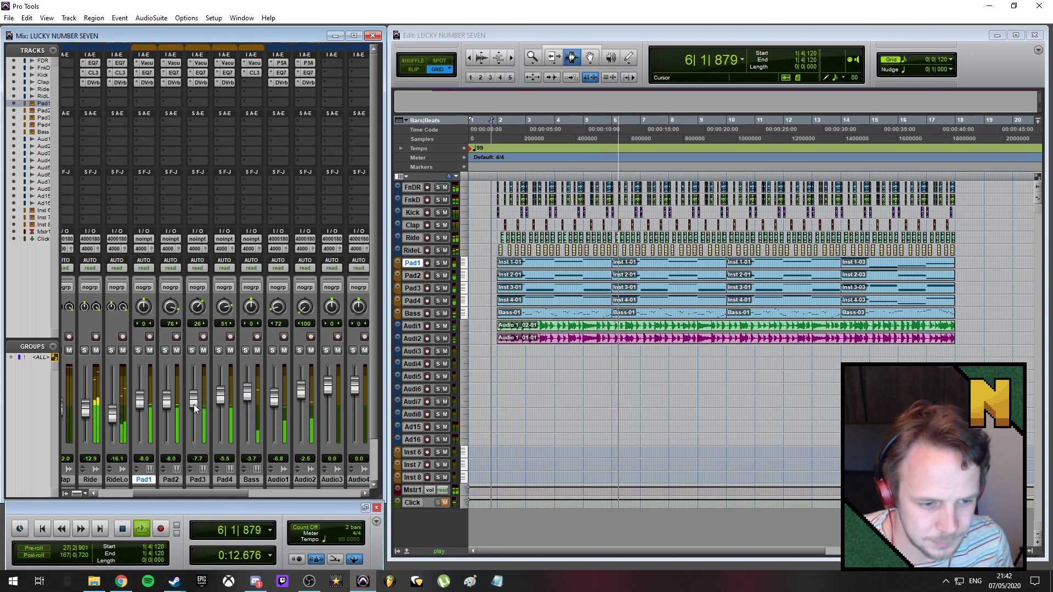
{"action": "left_click_drag", "start_coordinate": [193, 406], "coordinate": [225, 407]}
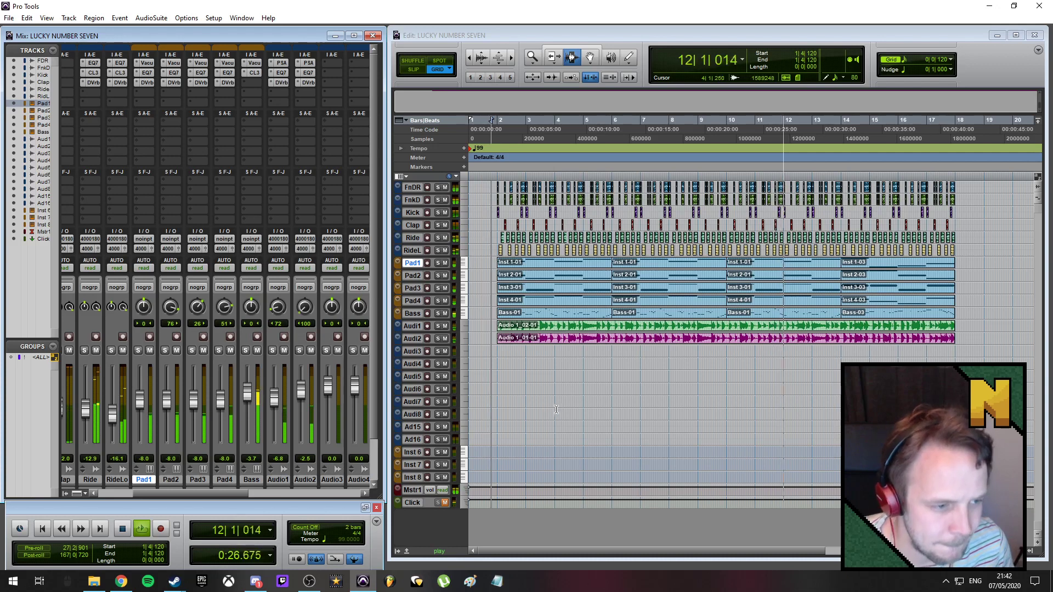
{"action": "left_click", "coordinate": [670, 407]}
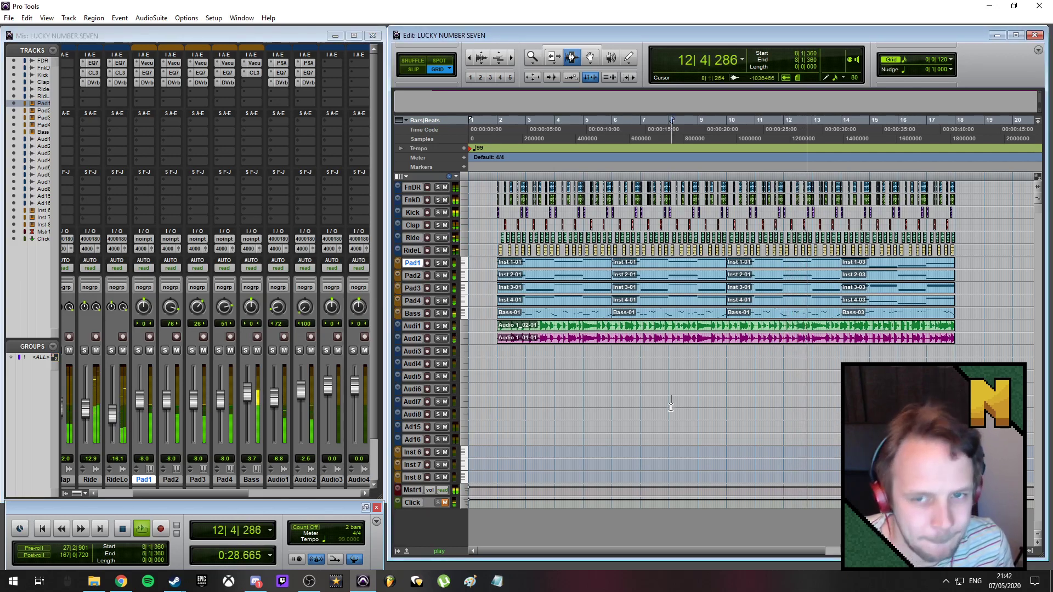
{"action": "key", "text": "space"}
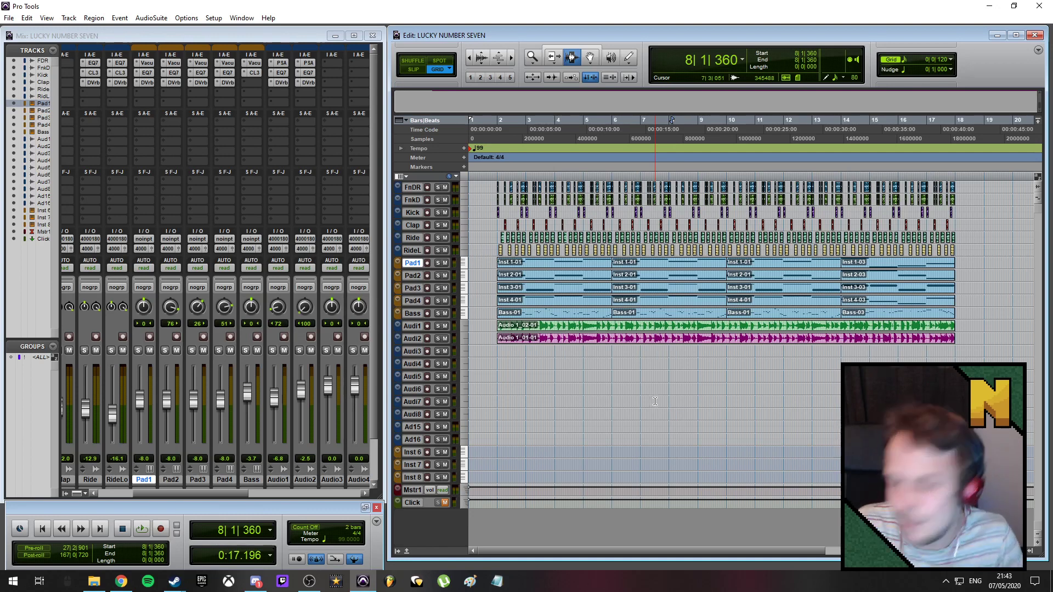
- Check the hardware setup and the Playback Engine buffer settings, closing both without changes
{"action": "left_click", "coordinate": [214, 18]}
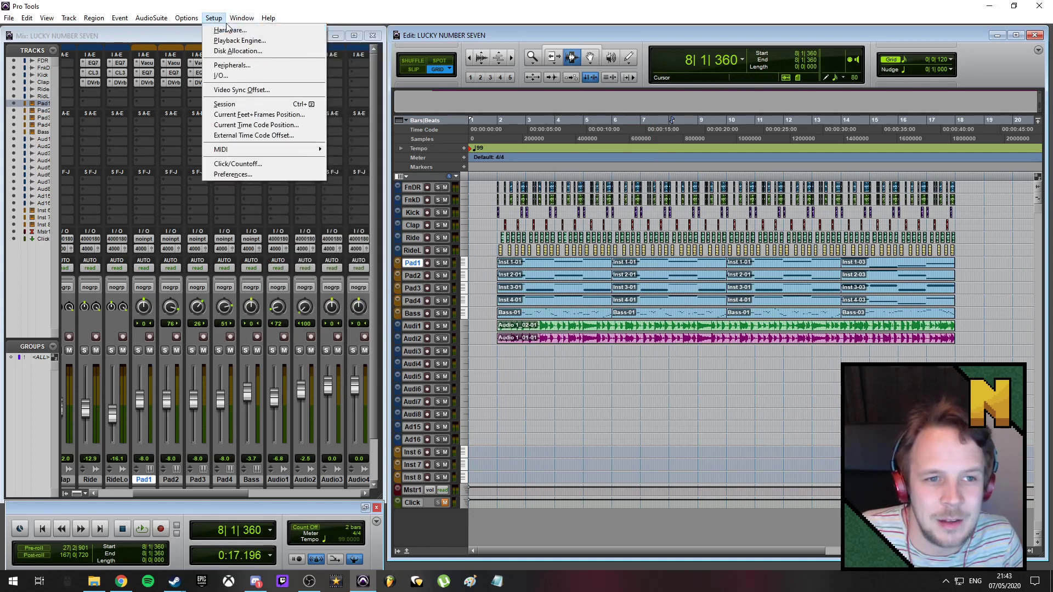
{"action": "left_click", "coordinate": [220, 31]}
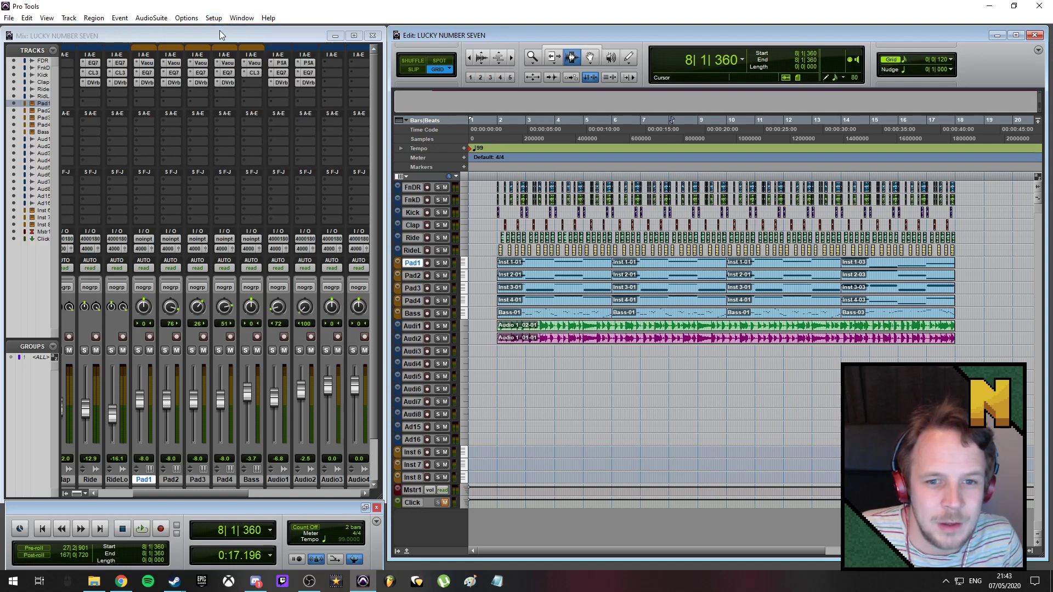
{"action": "left_click", "coordinate": [725, 123]}
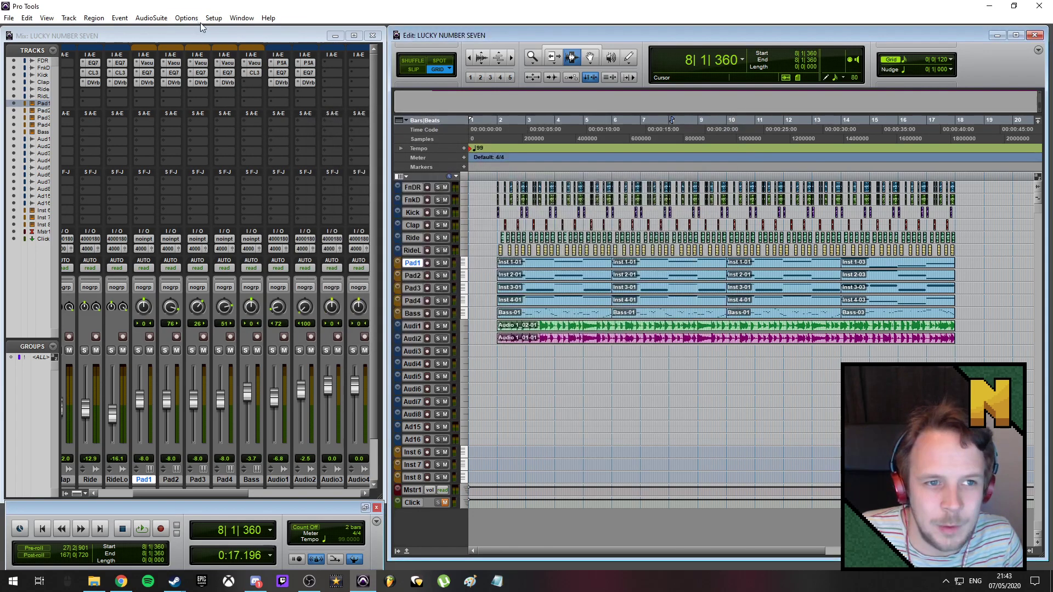
{"action": "left_click", "coordinate": [213, 18]}
{"action": "left_click", "coordinate": [224, 42]}
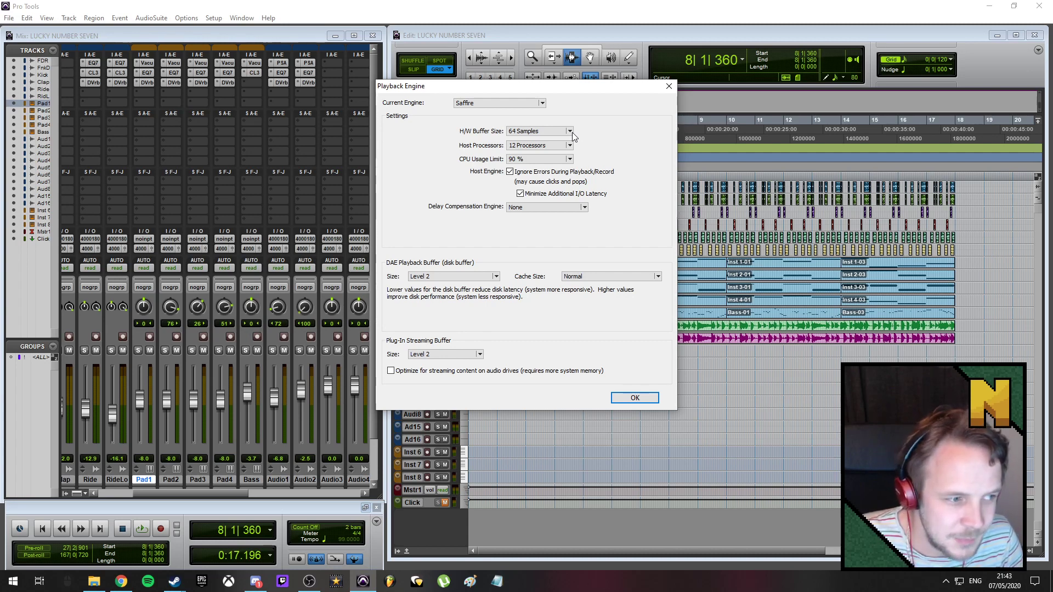
{"action": "left_click", "coordinate": [669, 87]}
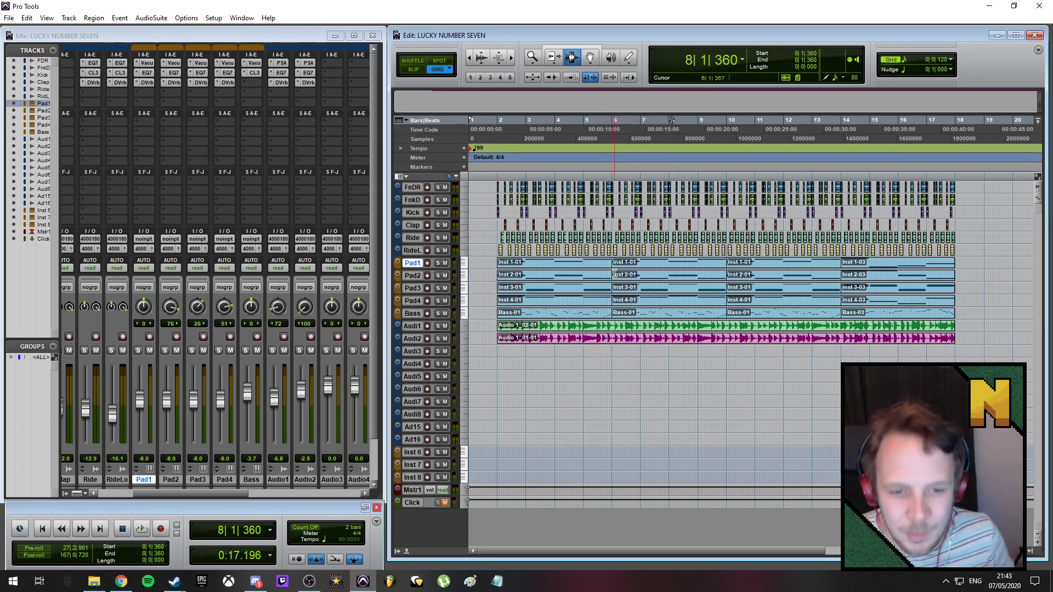
- Solo Pad1 and arm Audio3 for recording
{"action": "left_click", "coordinate": [417, 352]}
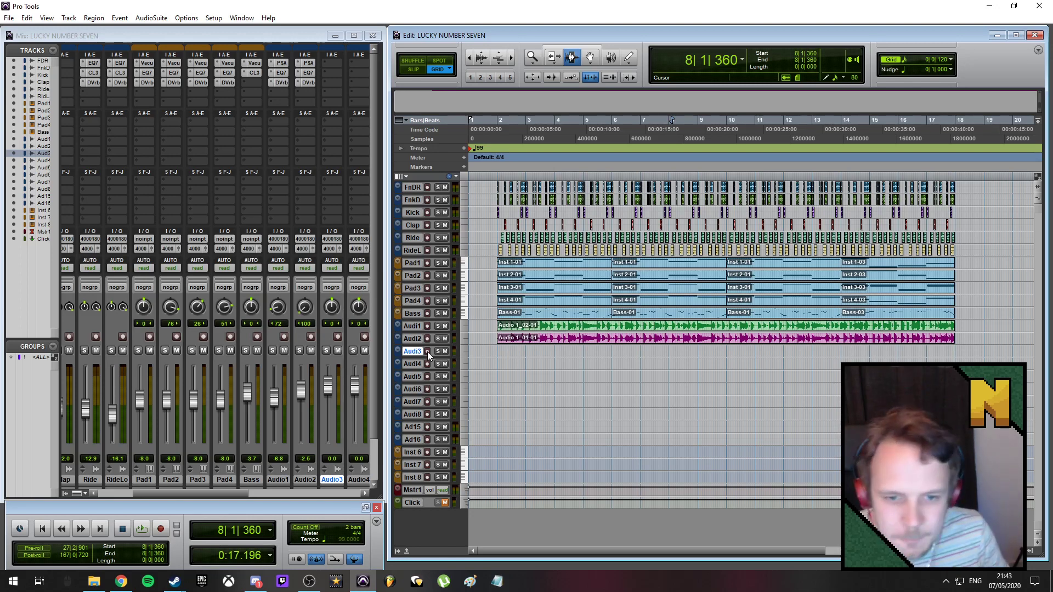
{"action": "left_click", "coordinate": [439, 263]}
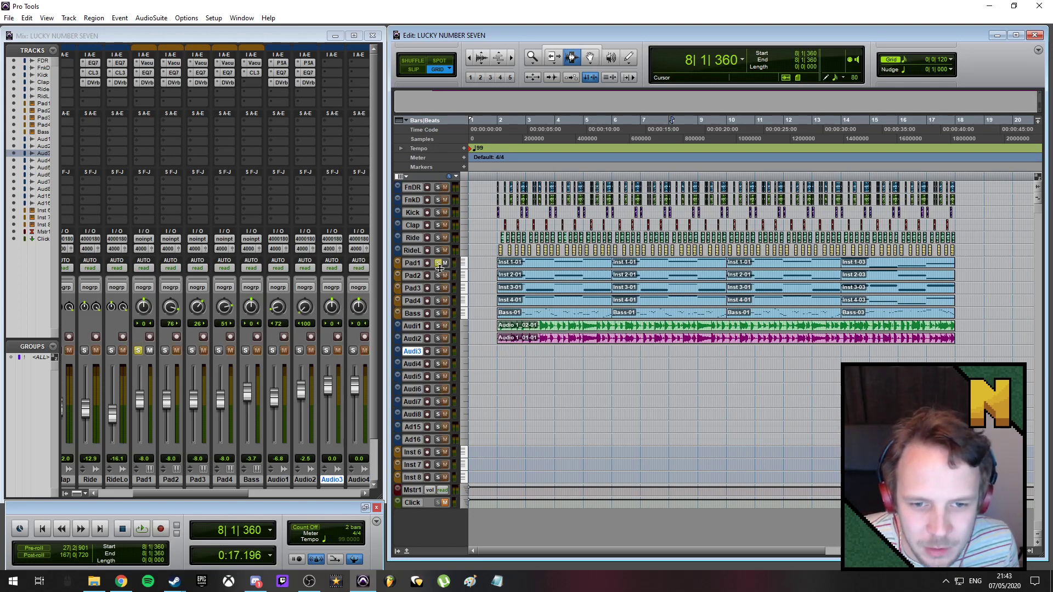
{"action": "left_click", "coordinate": [427, 351]}
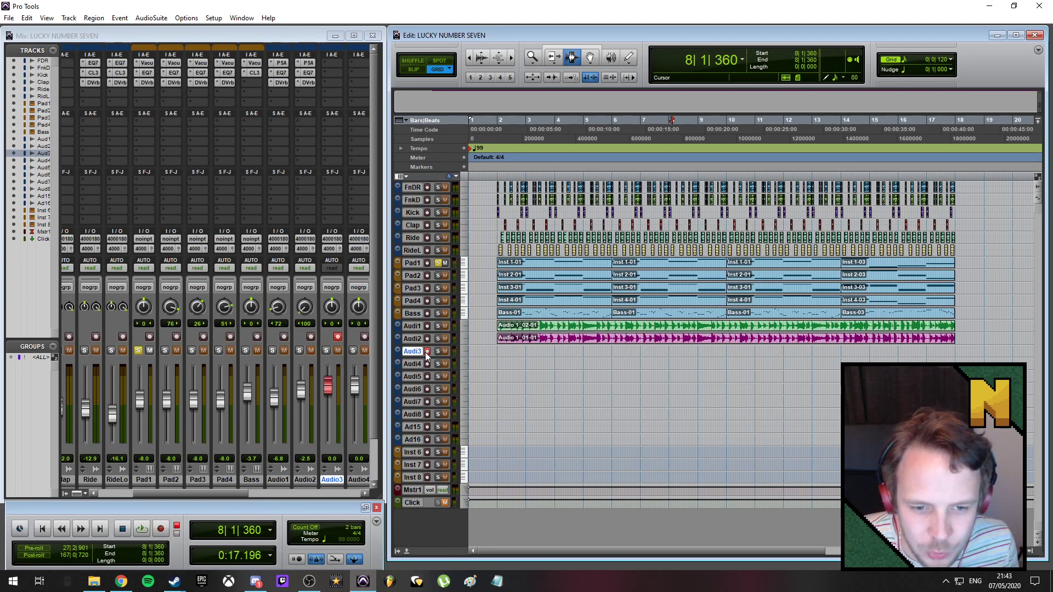
- Assign an interface input to Audio3, clear the solo on Pad1 and solo it again
{"action": "left_click", "coordinate": [337, 238]}
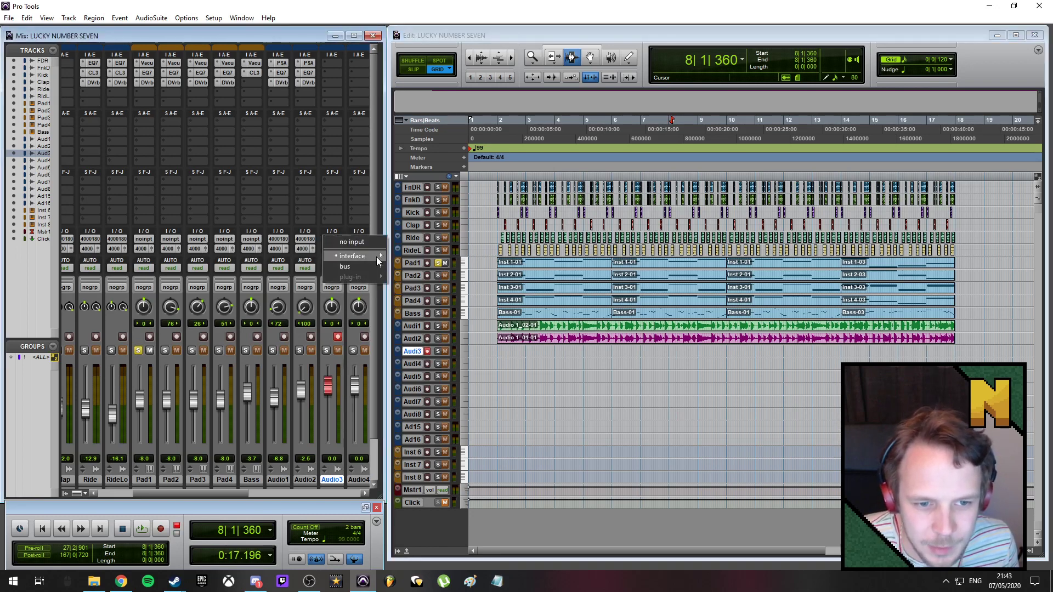
{"action": "mouse_move", "coordinate": [377, 257]}
{"action": "left_click", "coordinate": [413, 255]}
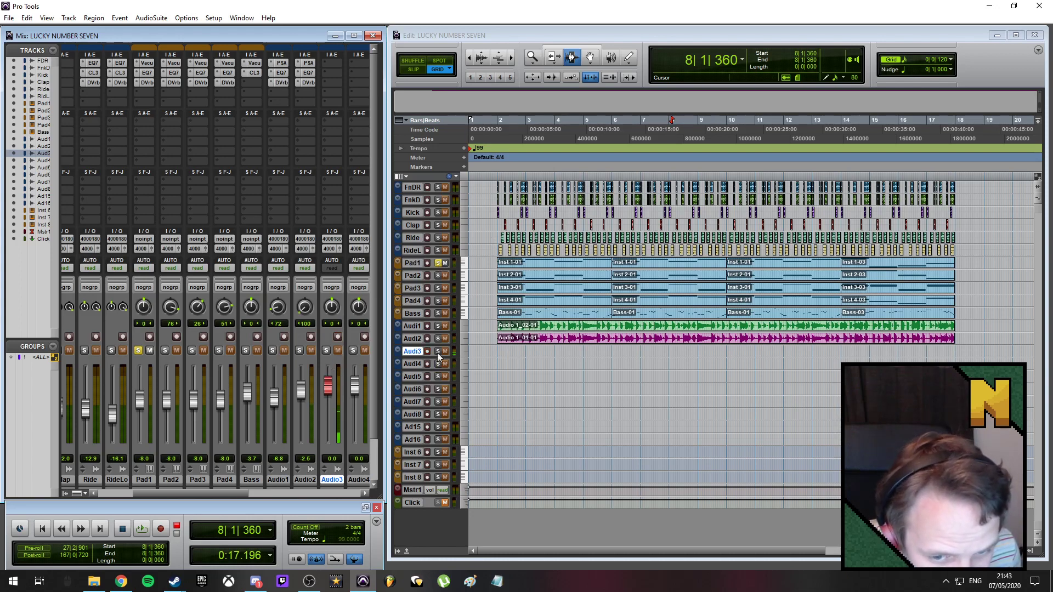
{"action": "left_click", "coordinate": [438, 263]}
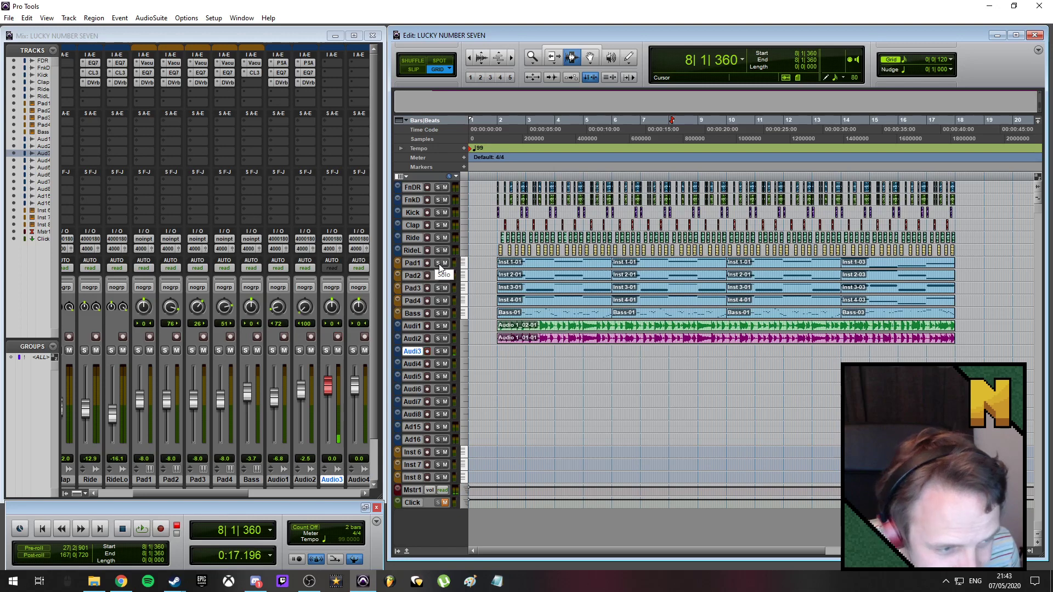
{"action": "left_click", "coordinate": [439, 265]}
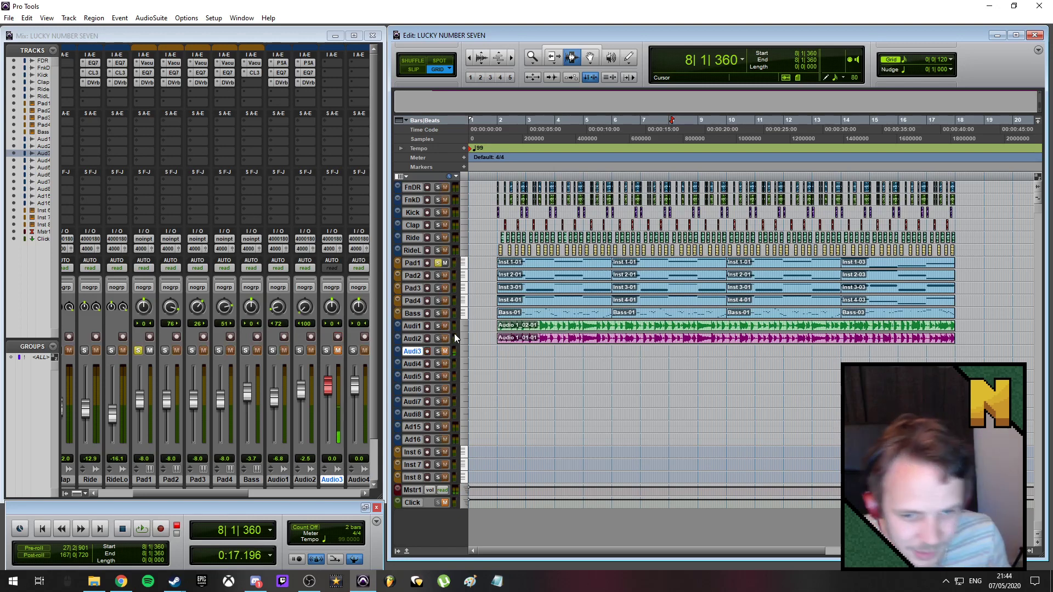
- Play the opening from 1|4|240 with Pad1 soloed and stop
{"action": "left_click", "coordinate": [492, 122]}
{"action": "key", "text": "space"}
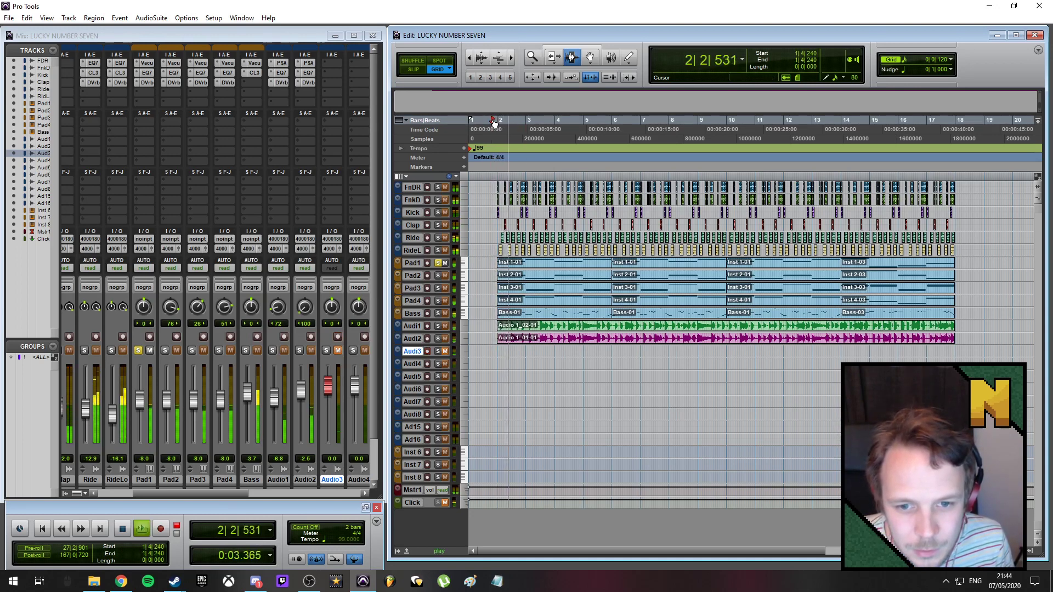
{"action": "key", "text": "space"}
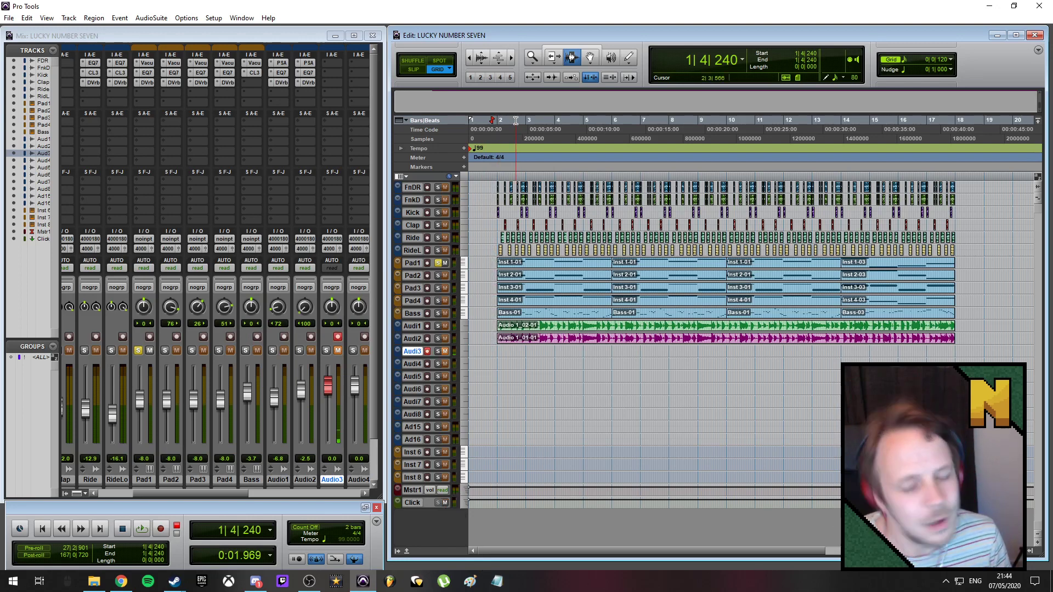
- Solo Pad2 instead of Pad1, listen from just before bar 2, skip to 13|4|480 and stop near the end
{"action": "left_click", "coordinate": [437, 276]}
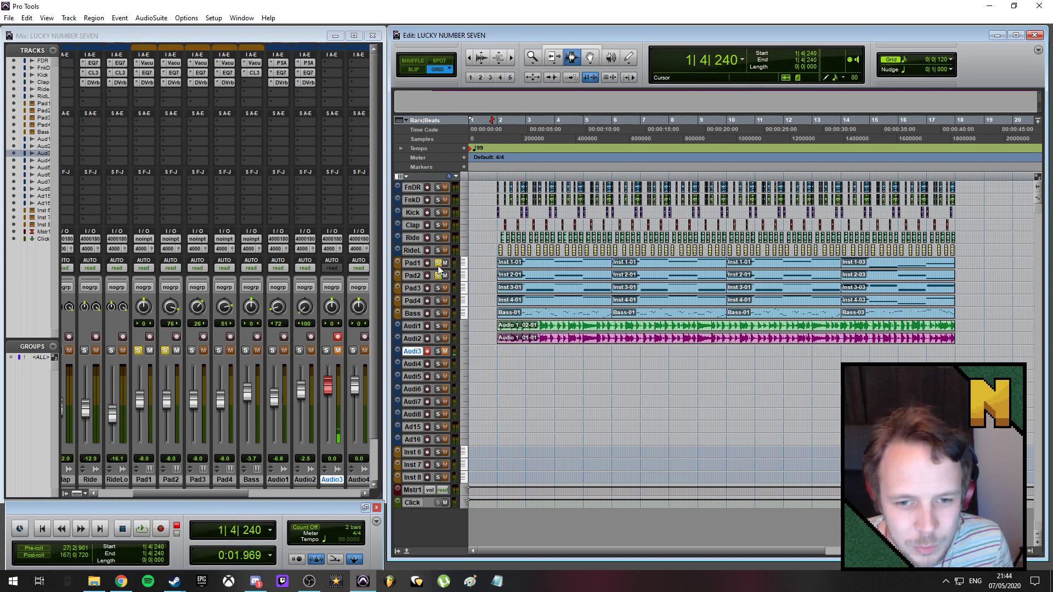
{"action": "left_click", "coordinate": [437, 264]}
{"action": "key", "text": "space"}
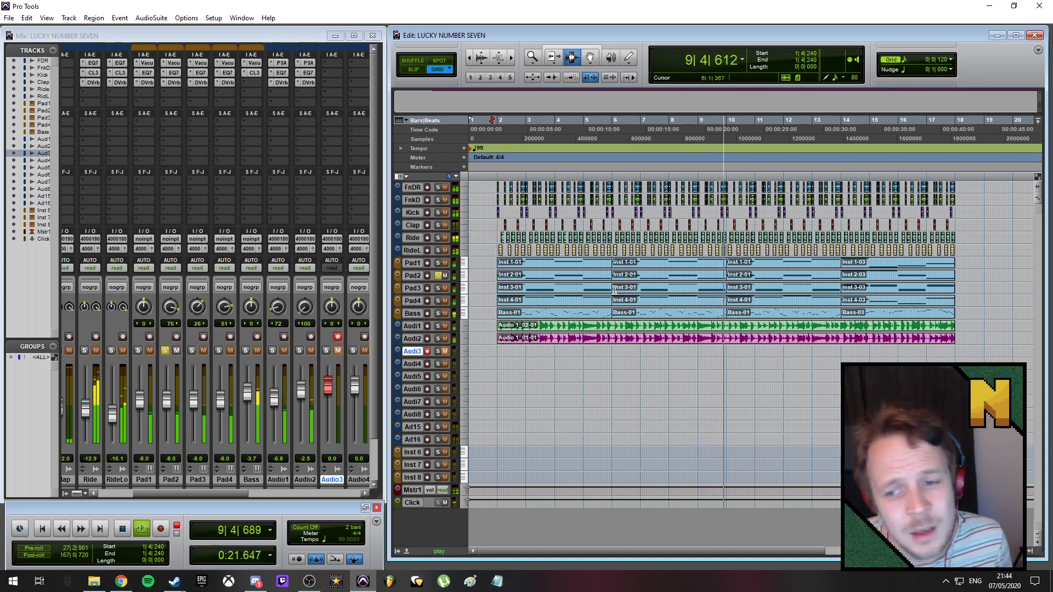
{"action": "left_click", "coordinate": [838, 123]}
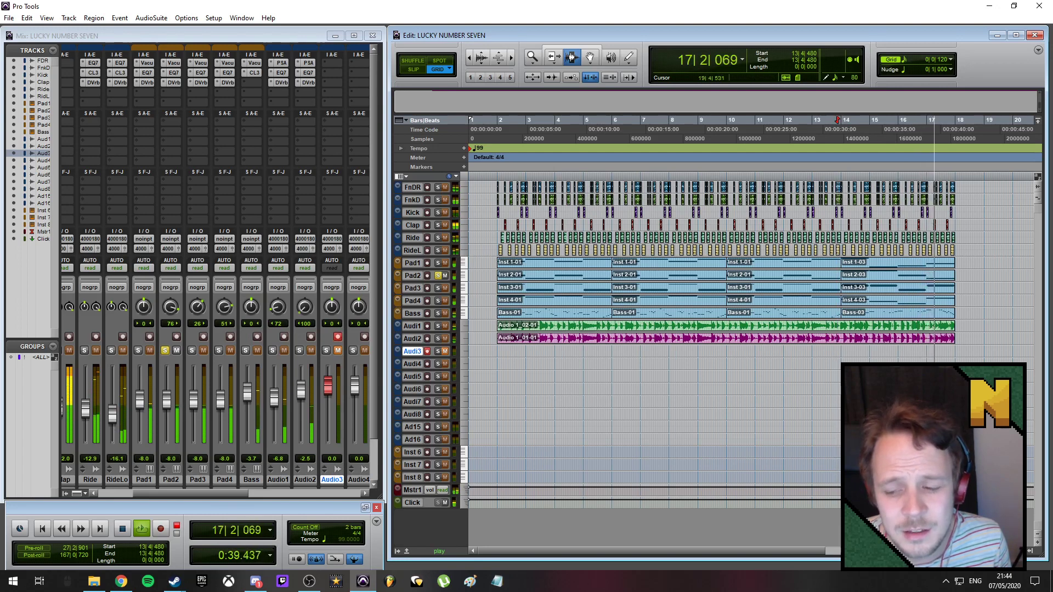
{"action": "key", "text": "space"}
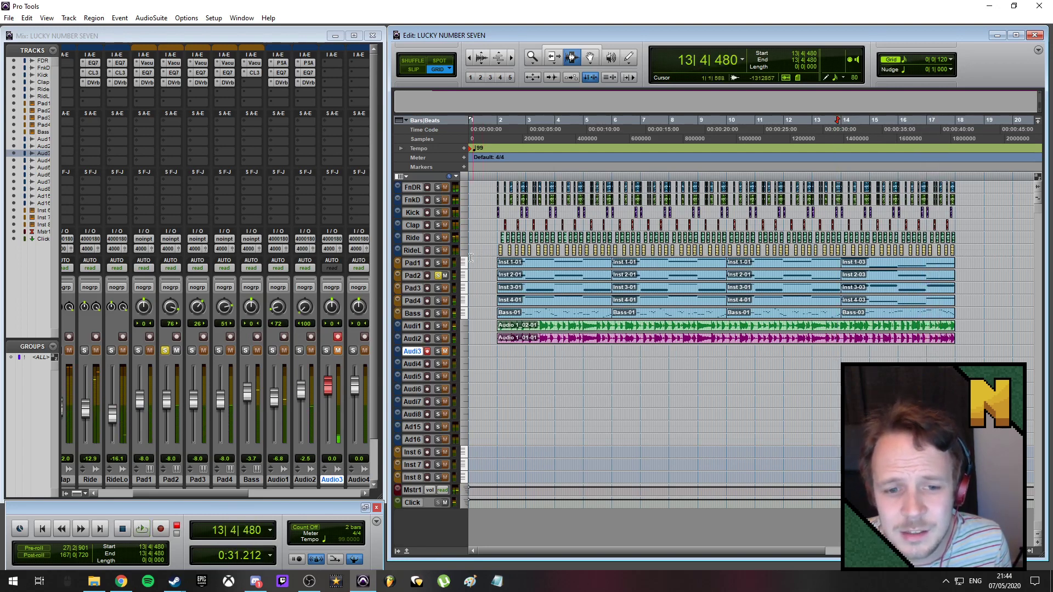
- Solo Pad1 instead of Pad2, listen from 1|3|840, skip to 13|1|240 and stop in bar 17
{"action": "left_click", "coordinate": [438, 276]}
{"action": "left_click", "coordinate": [438, 262]}
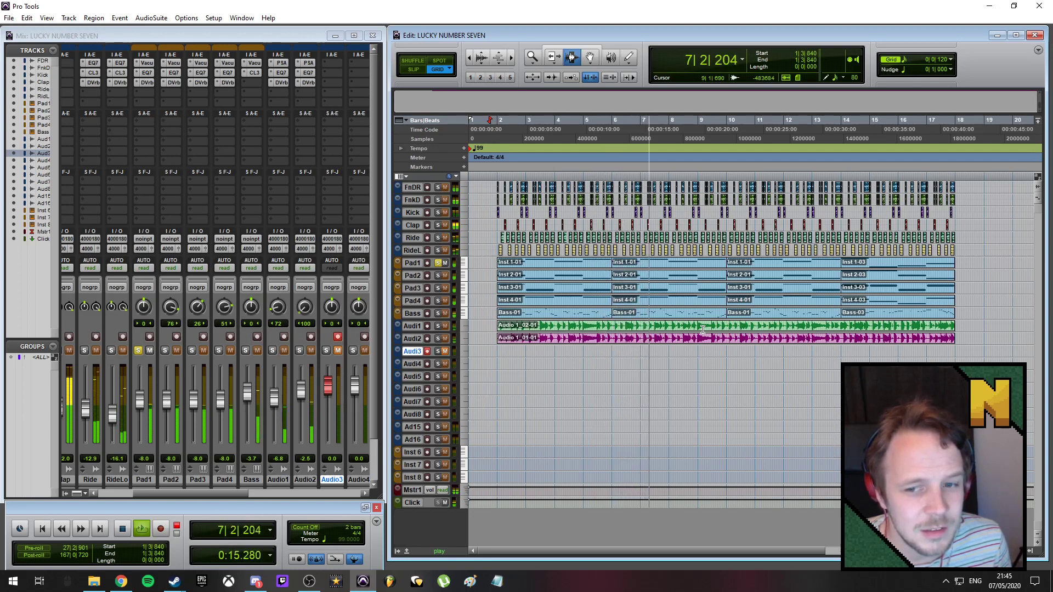
{"action": "left_click", "coordinate": [815, 121]}
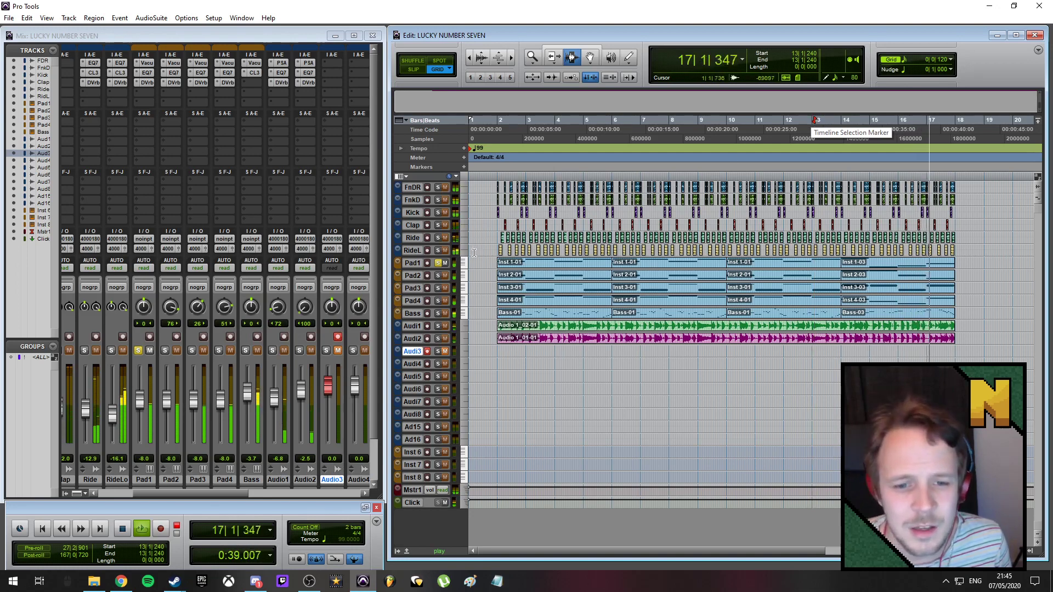
{"action": "key", "text": "space"}
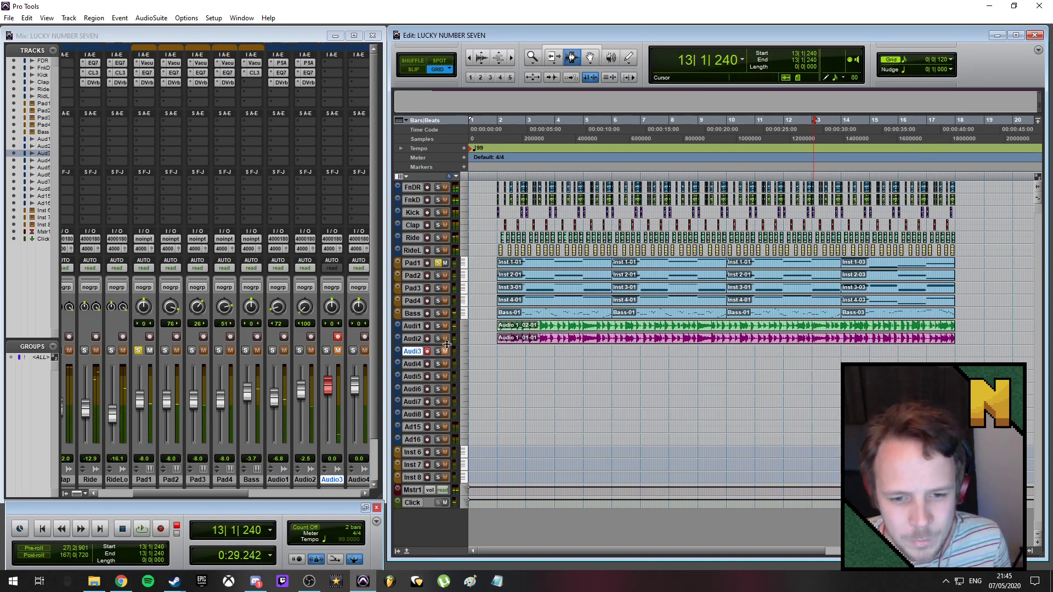
- Replay the start of the Pad1 part from just before bar 2 and stop
{"action": "left_click", "coordinate": [492, 120]}
{"action": "key", "text": "space"}
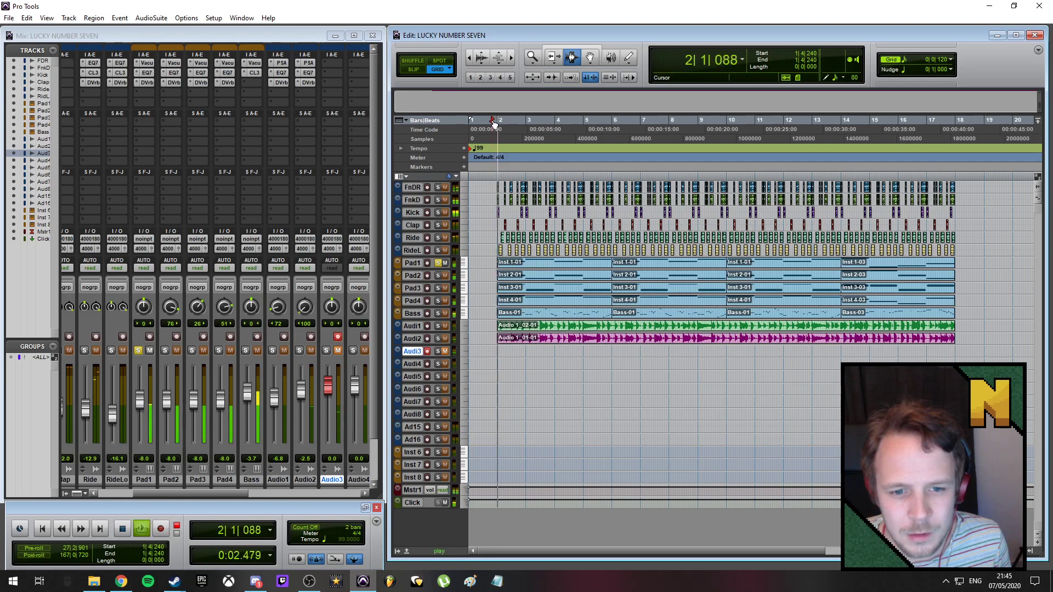
{"action": "key", "text": "space"}
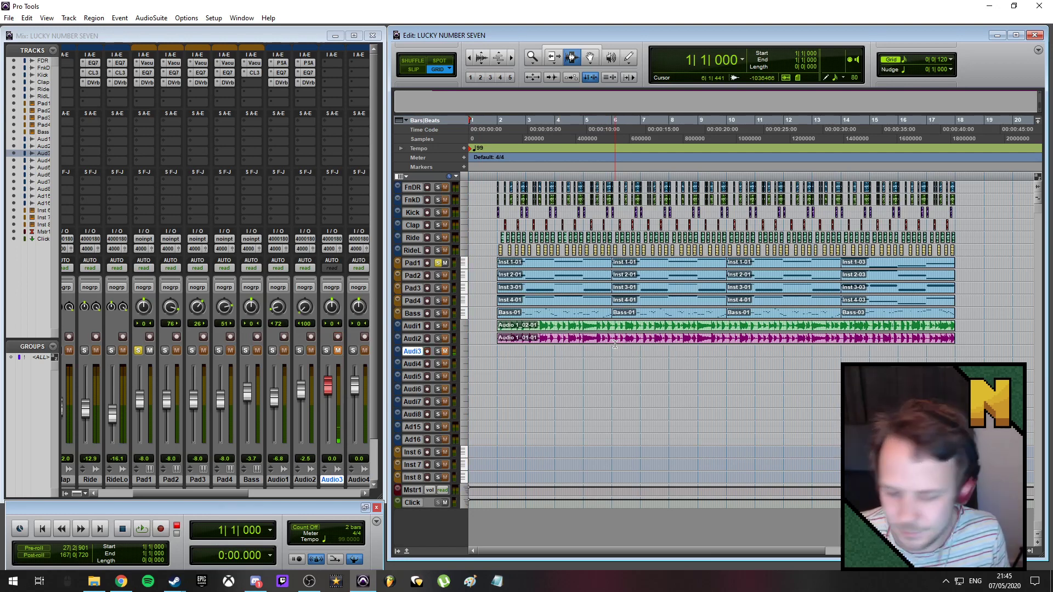
- Record a trial take on Audio3 from bar 1 to bar 6, inspect its waveform and delete the clip
{"action": "key", "text": "ctrl+space"}
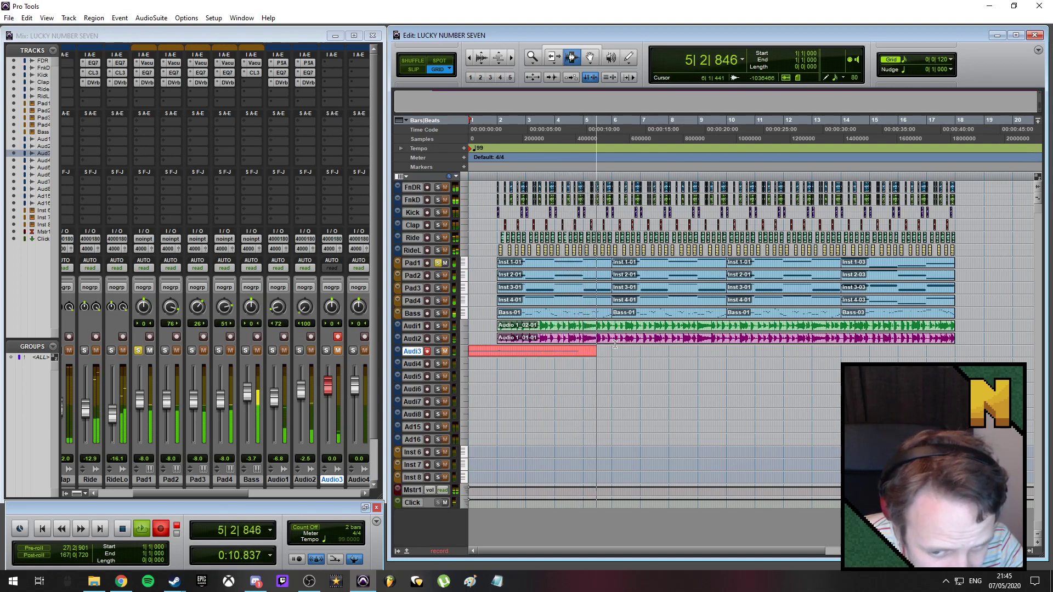
{"action": "key", "text": "space"}
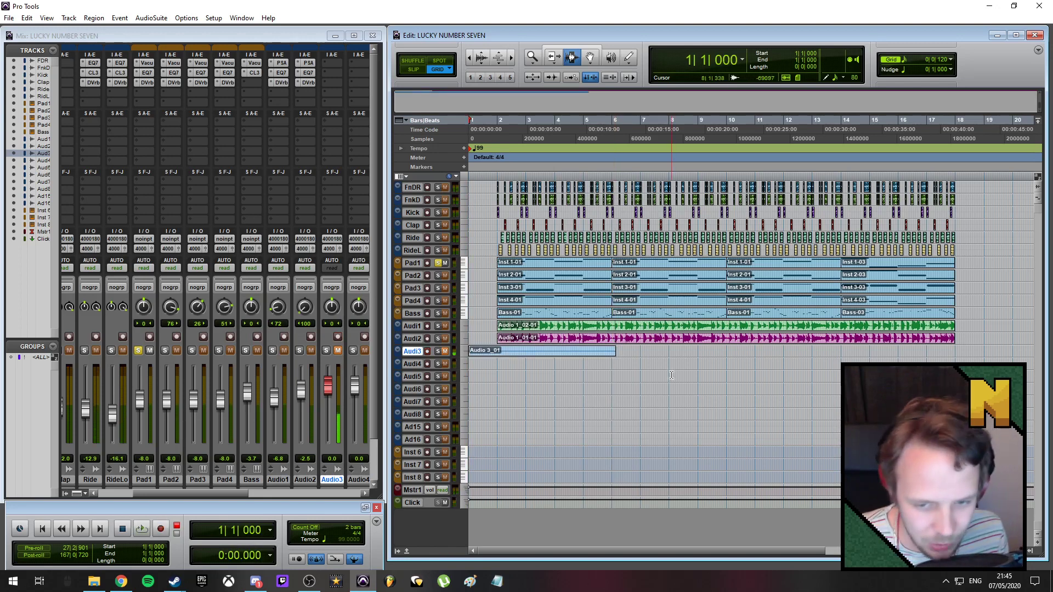
{"action": "key", "text": "r"}
{"action": "key", "text": "r"}
{"action": "key", "text": "t"}
{"action": "key", "text": "t"}
{"action": "key", "text": "t"}
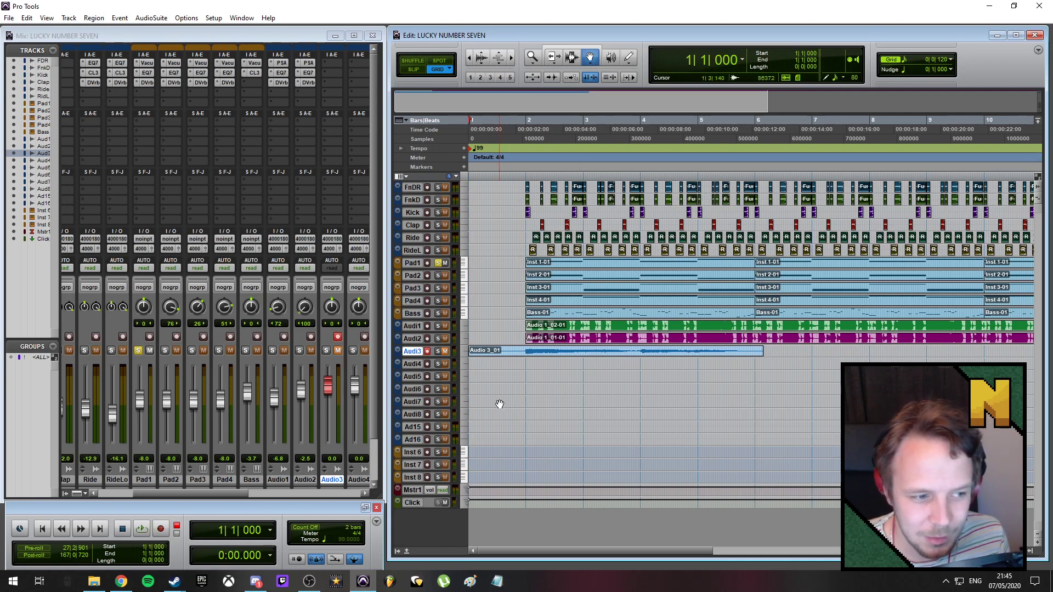
{"action": "left_click", "coordinate": [515, 351]}
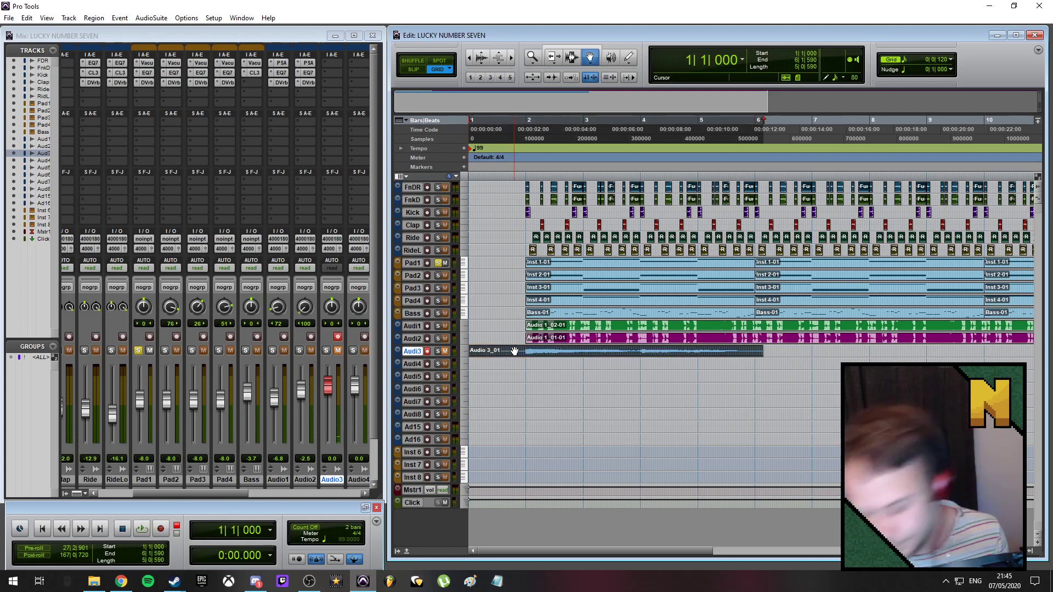
{"action": "key", "text": "Delete"}
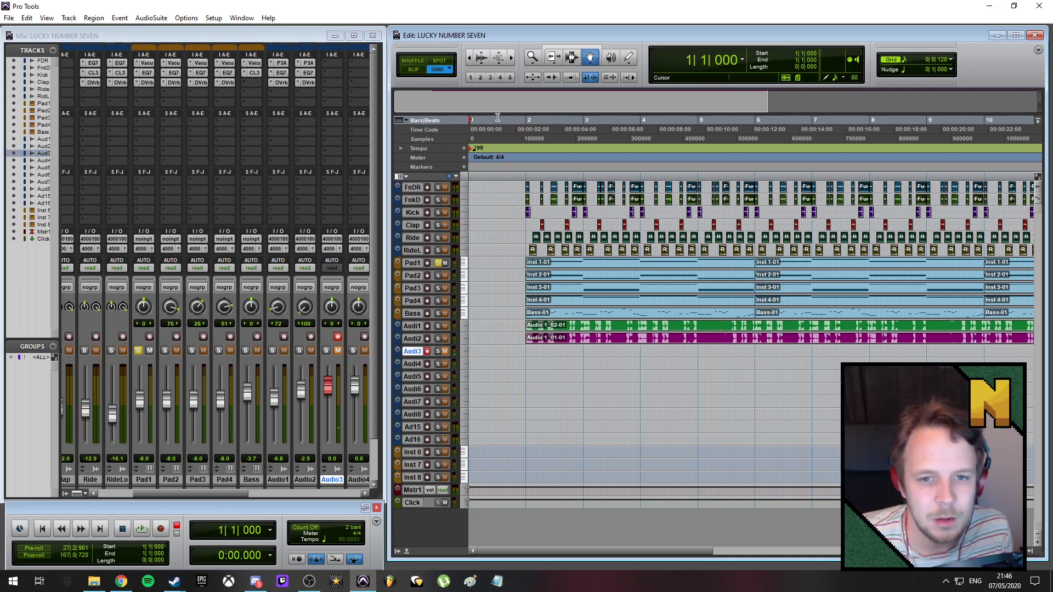
- Record a take on Audio3 from bar 1 to bar 6 and move the recorded clip to Audio4
{"action": "key", "text": "space"}
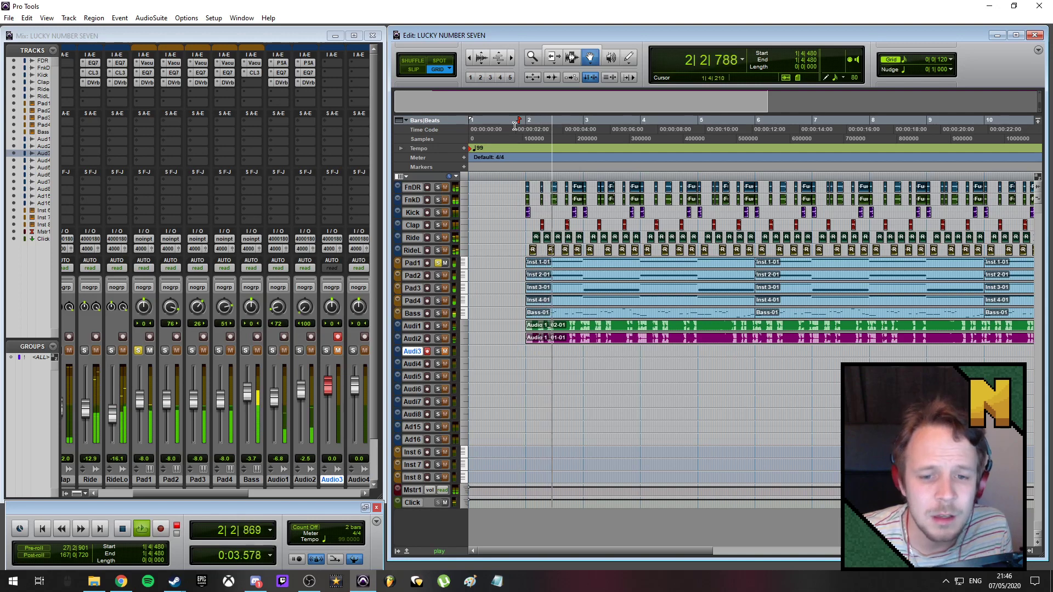
{"action": "key", "text": "space"}
{"action": "key", "text": "Return"}
{"action": "key", "text": "ctrl+space"}
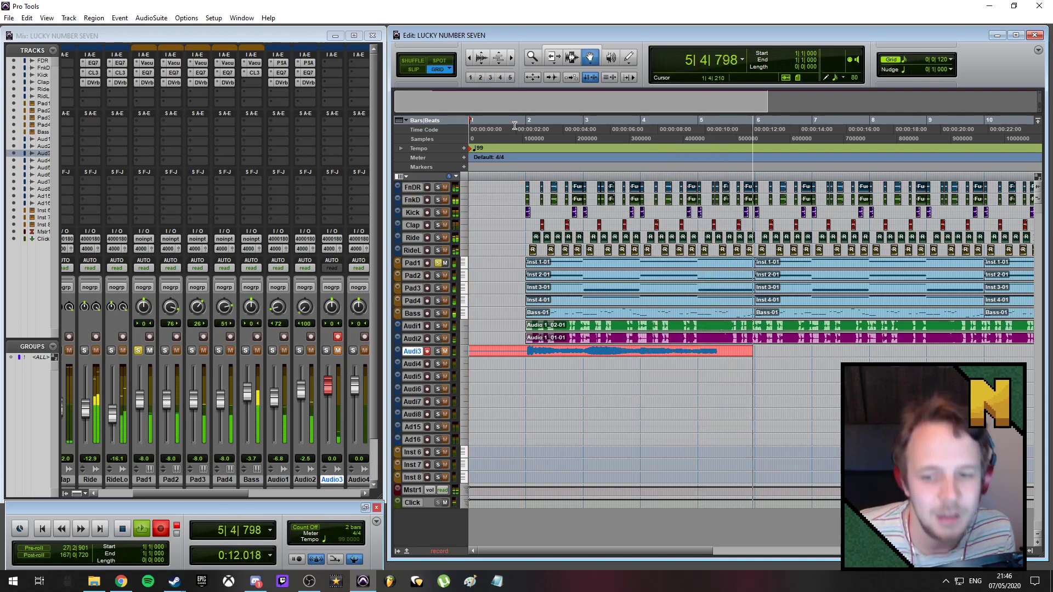
{"action": "key", "text": "space"}
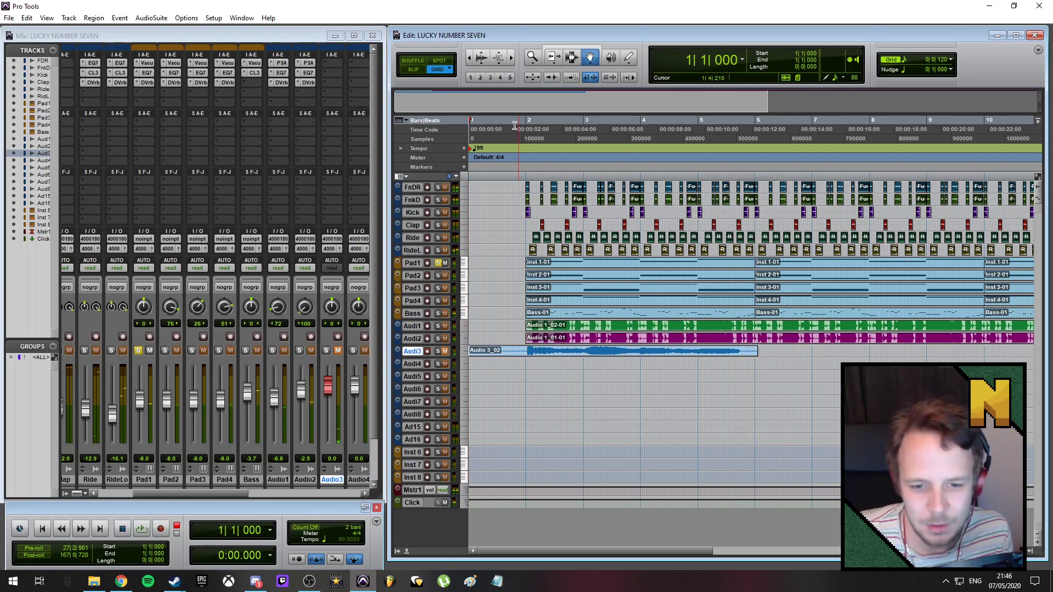
{"action": "left_click_drag", "start_coordinate": [488, 351], "coordinate": [493, 366]}
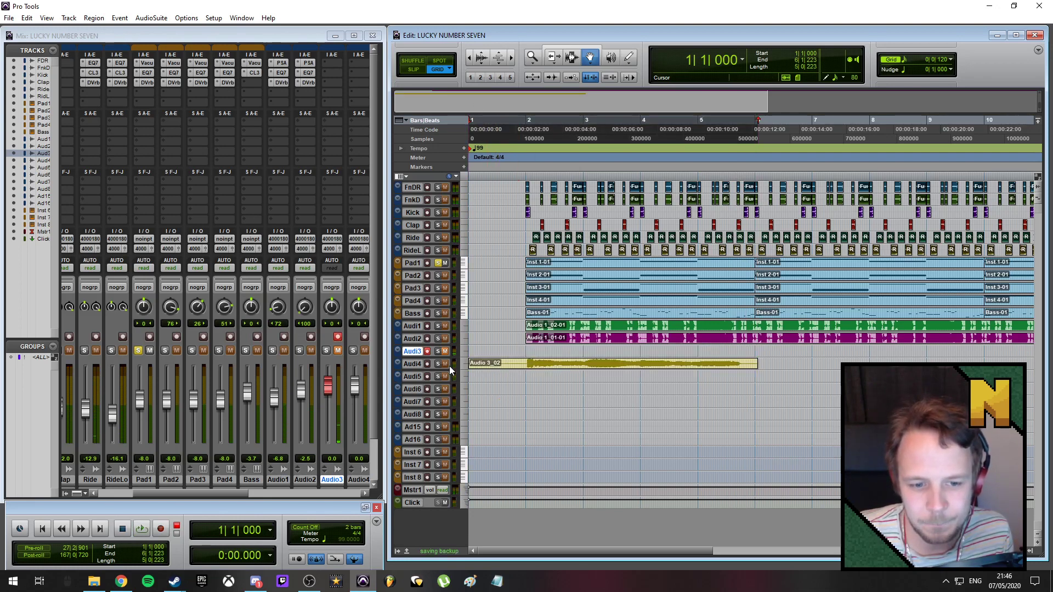
{"action": "left_click", "coordinate": [502, 288]}
{"action": "key", "text": "space"}
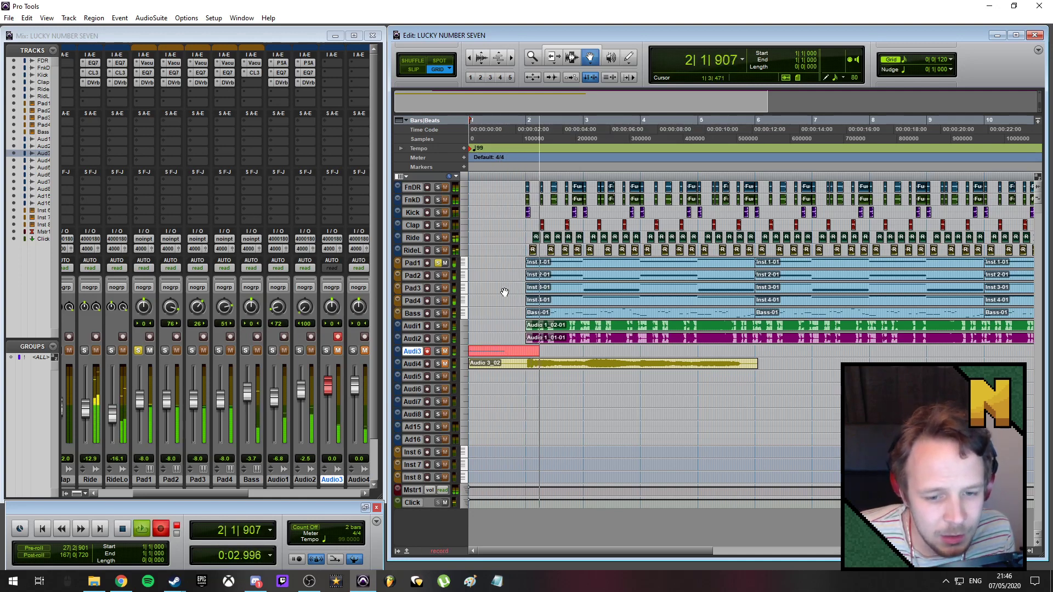
{"action": "key", "text": "space"}
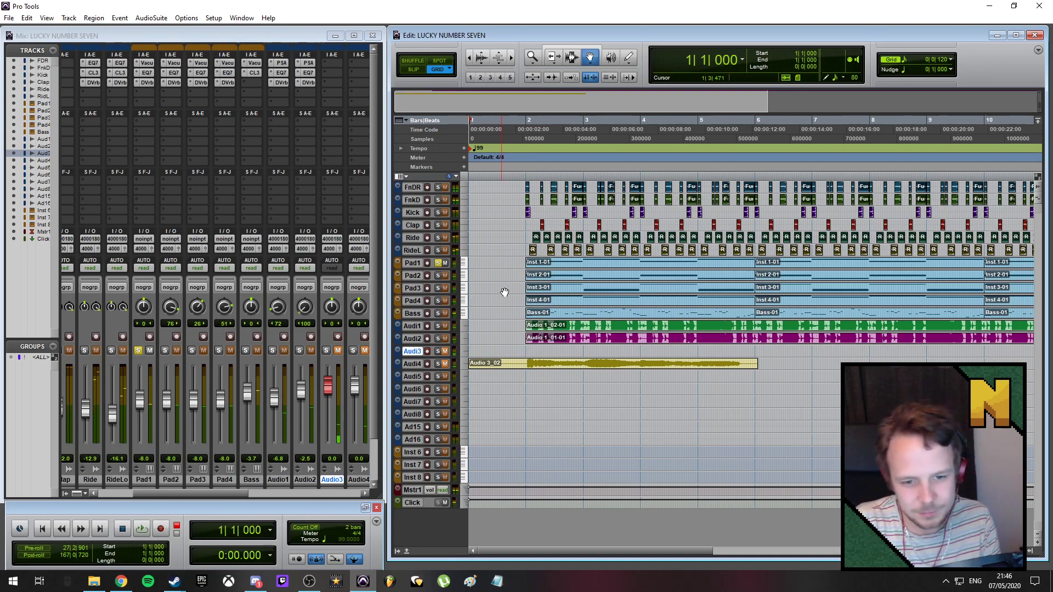
- Record another take on Audio3 from bar 1 to bar 6 above the Audio4 clip
{"action": "key", "text": "space"}
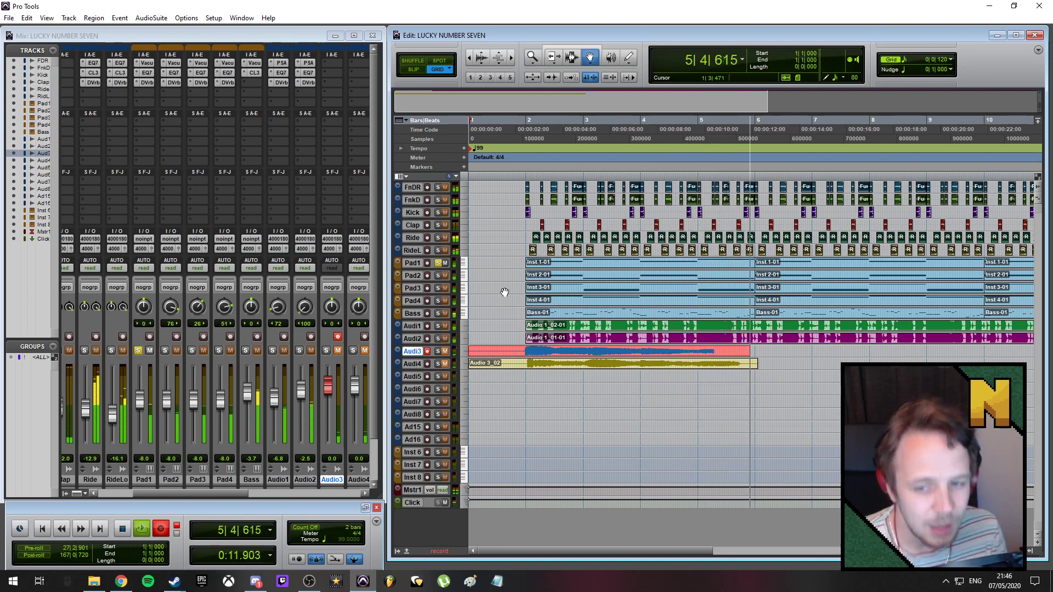
{"action": "key", "text": "space"}
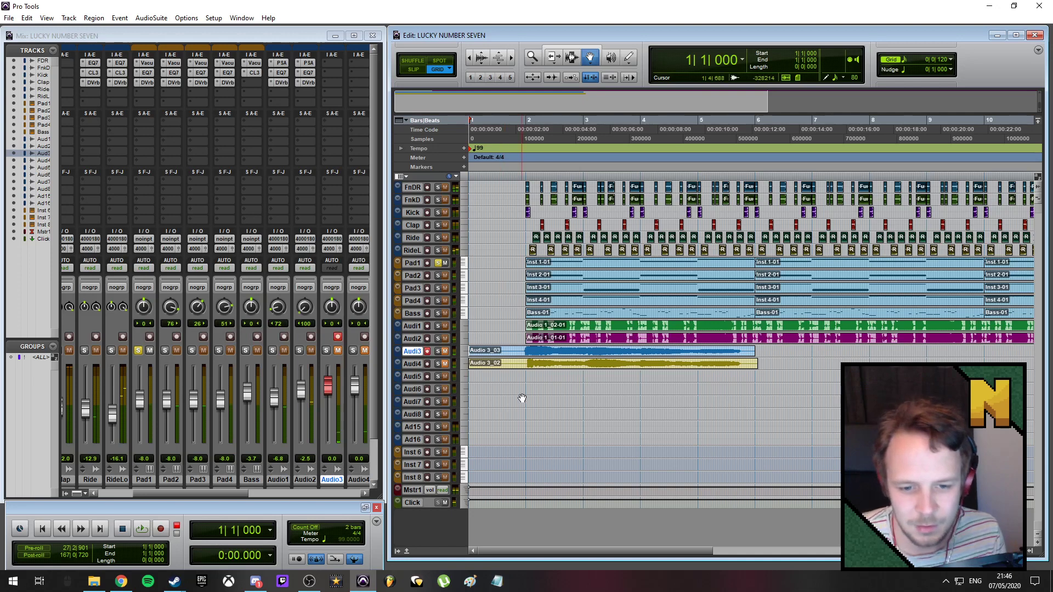
- Play briefly from 13|3|000, stop and place the edit cursor at 13|1|120
{"action": "key", "text": "ctrl+bracketright"}
{"action": "key", "text": "ctrl+bracketleft"}
{"action": "key", "text": "ctrl+bracketleft"}
{"action": "key", "text": "ctrl+bracketleft"}
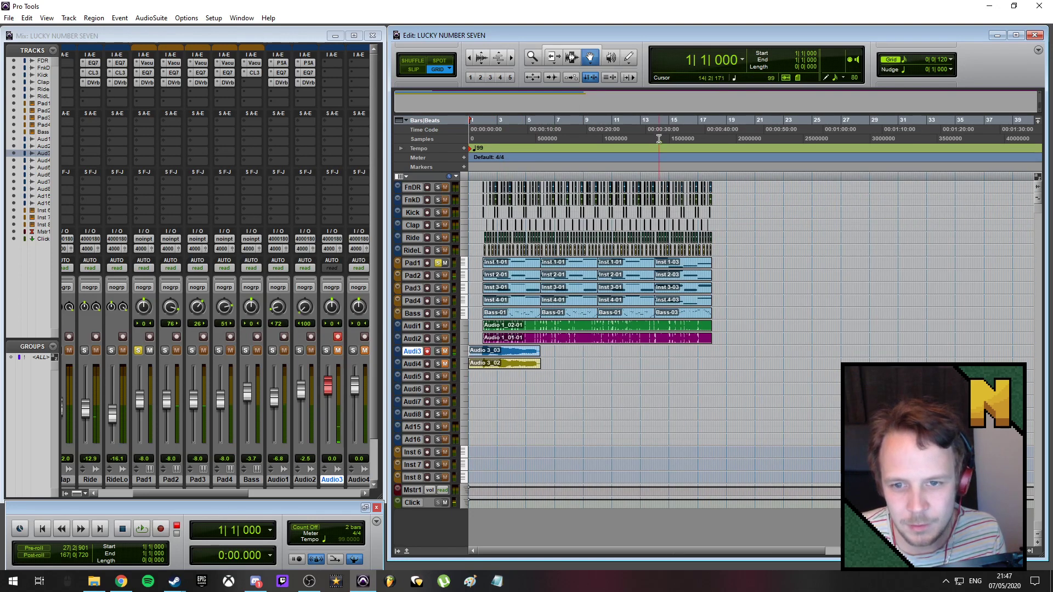
{"action": "key", "text": "space"}
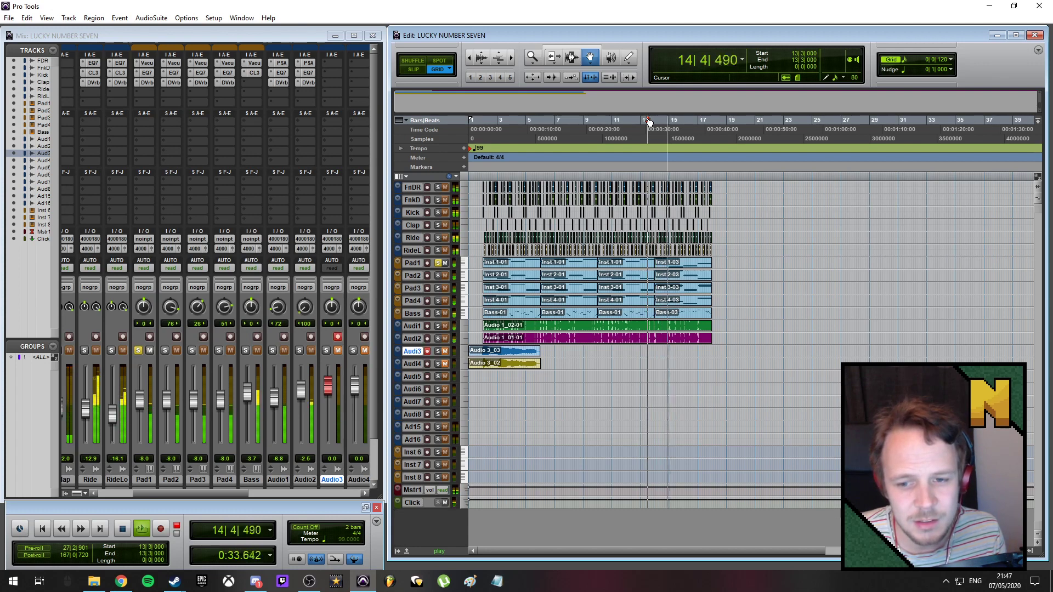
{"action": "key", "text": "space"}
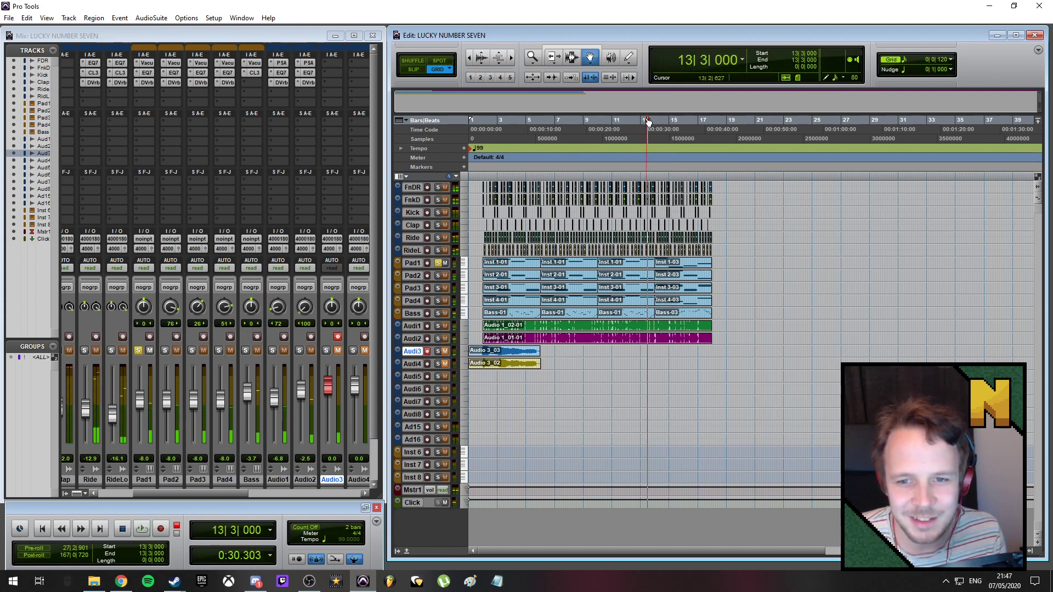
{"action": "left_click", "coordinate": [641, 121]}
{"action": "key", "text": "ctrl+bracketright"}
{"action": "key", "text": "ctrl+bracketright"}
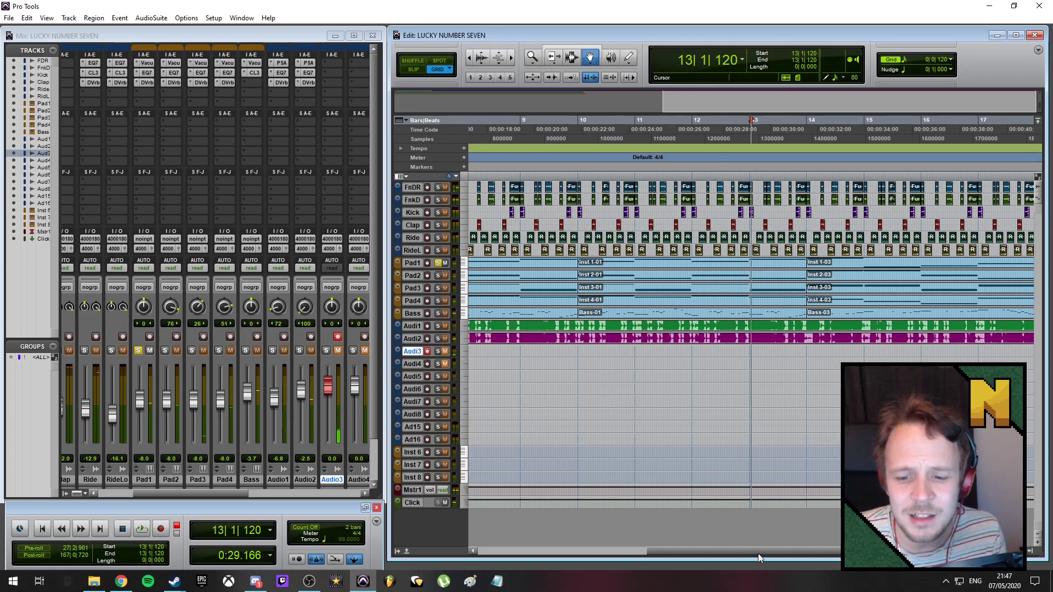
{"action": "scroll", "coordinate": [758, 558], "scroll_direction": "right", "scroll_amount": 5}
- Try a take of the ending on Audio3 from 13|1|120 into bar 17 and undo the recording
{"action": "key", "text": "ctrl+space"}
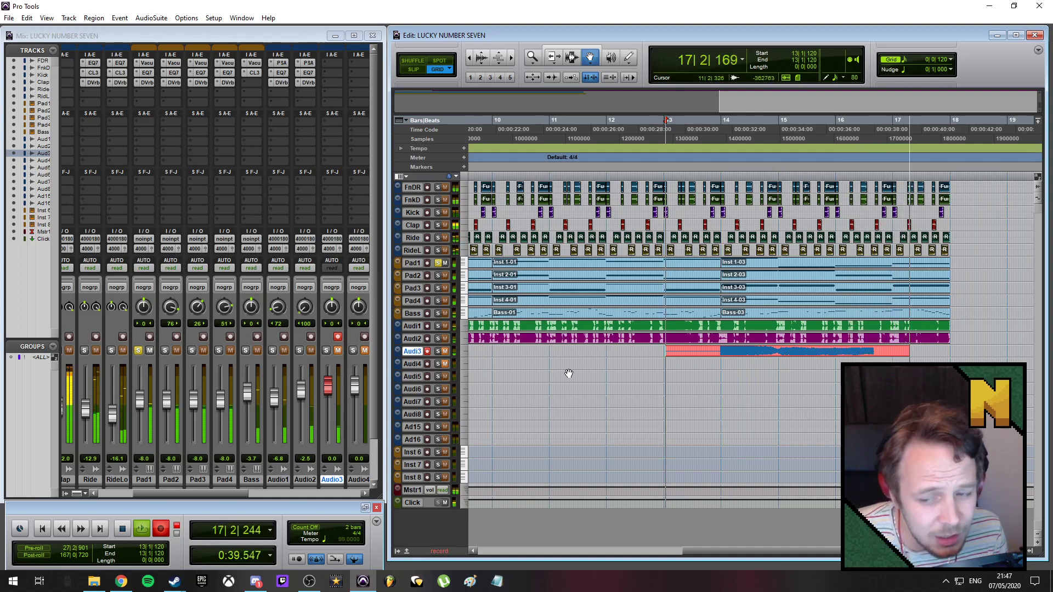
{"action": "key", "text": "space"}
{"action": "key", "text": "ctrl+z"}
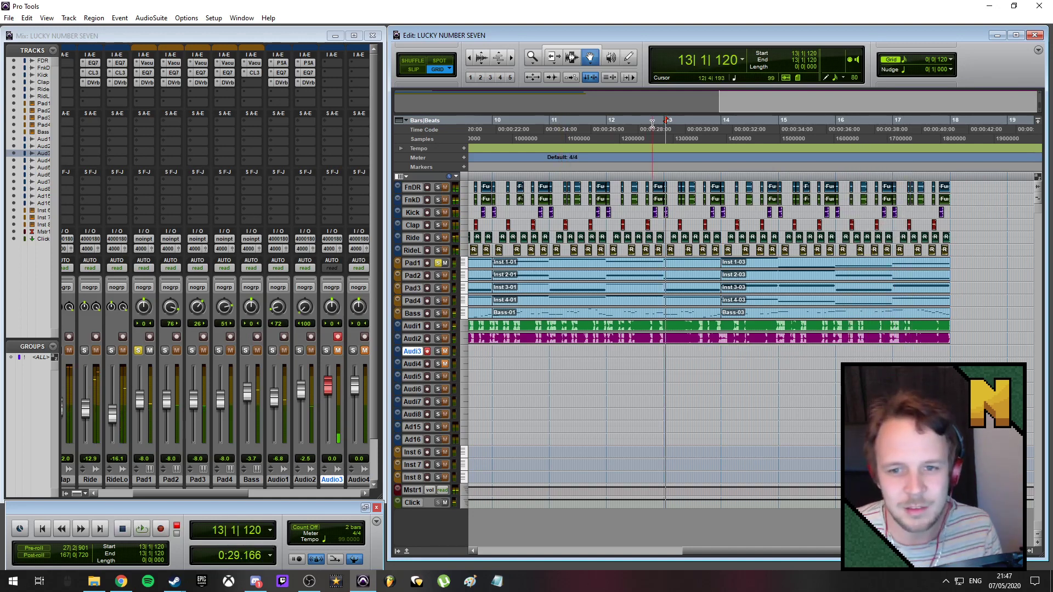
- Try a second take of the ending on Audio3 from 13|1|120 and undo it
{"action": "key", "text": "ctrl+space"}
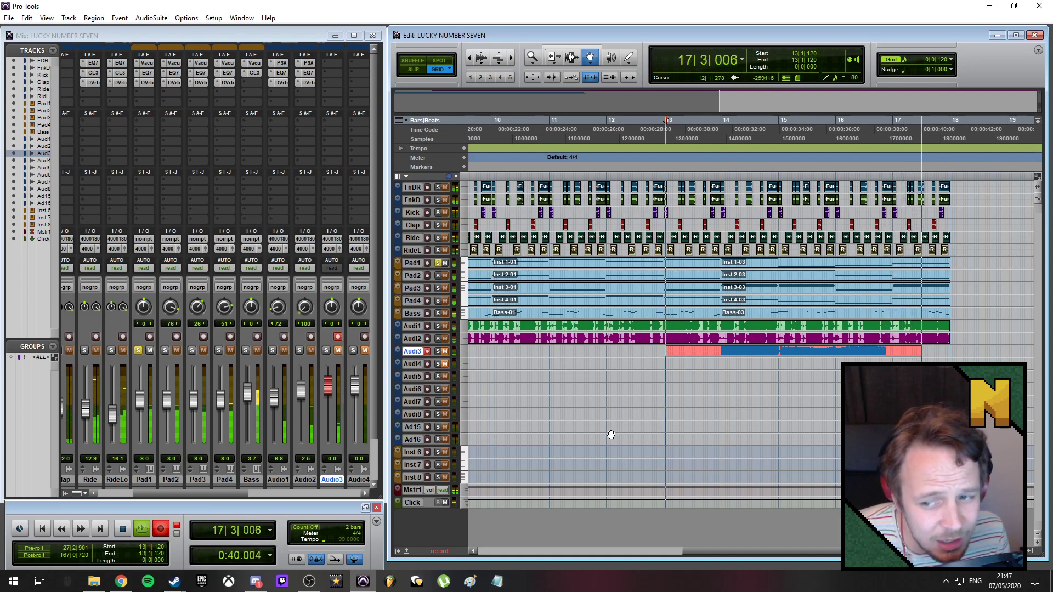
{"action": "key", "text": "space"}
{"action": "key", "text": "ctrl+z"}
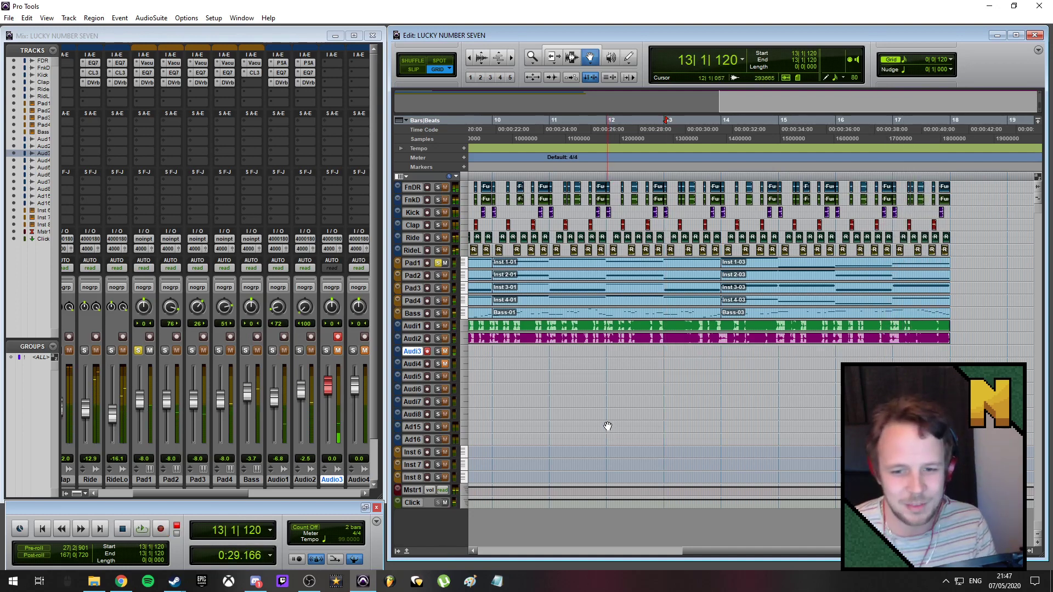
- Record the ending on Audio3 from 13|1|120 to bar 18 and move the recorded clip to Audio4
{"action": "key", "text": "ctrl+space"}
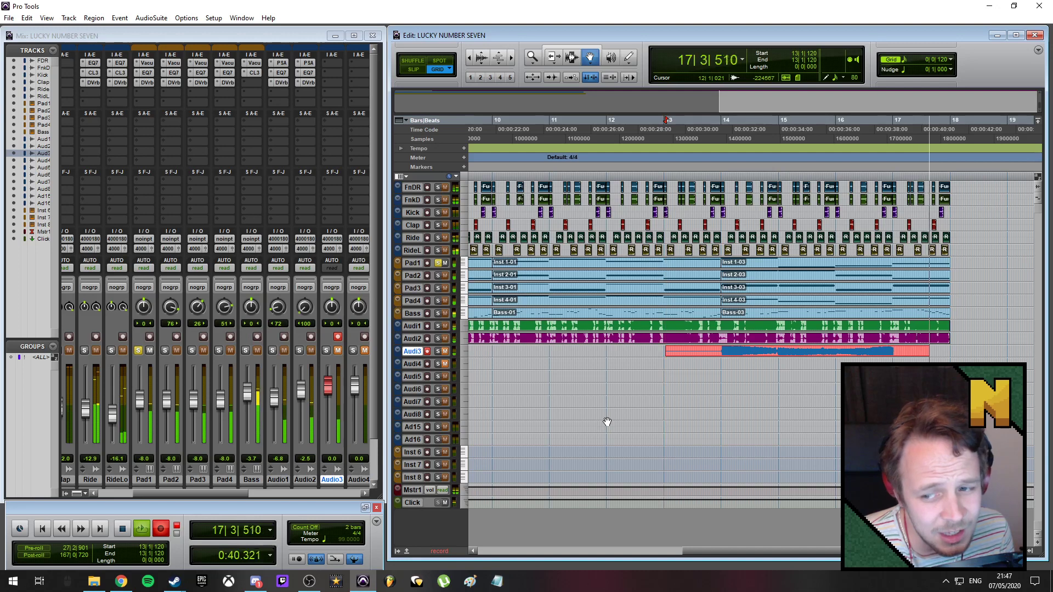
{"action": "key", "text": "space"}
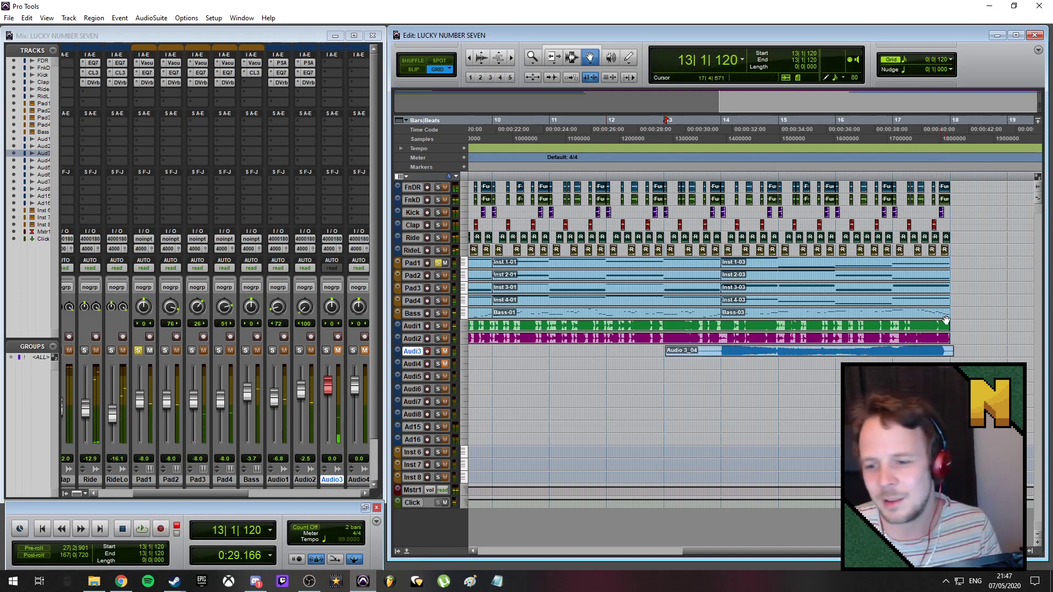
{"action": "left_click_drag", "start_coordinate": [691, 351], "coordinate": [685, 365]}
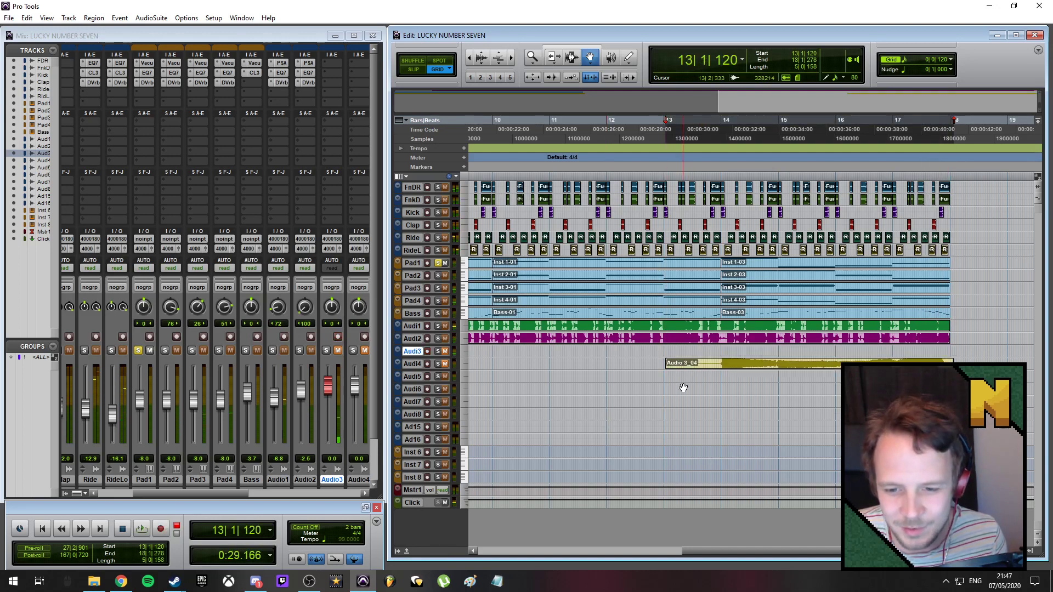
- Record another take of the ending on Audio3 from 12|4|600 to bar 18
{"action": "left_click", "coordinate": [658, 119]}
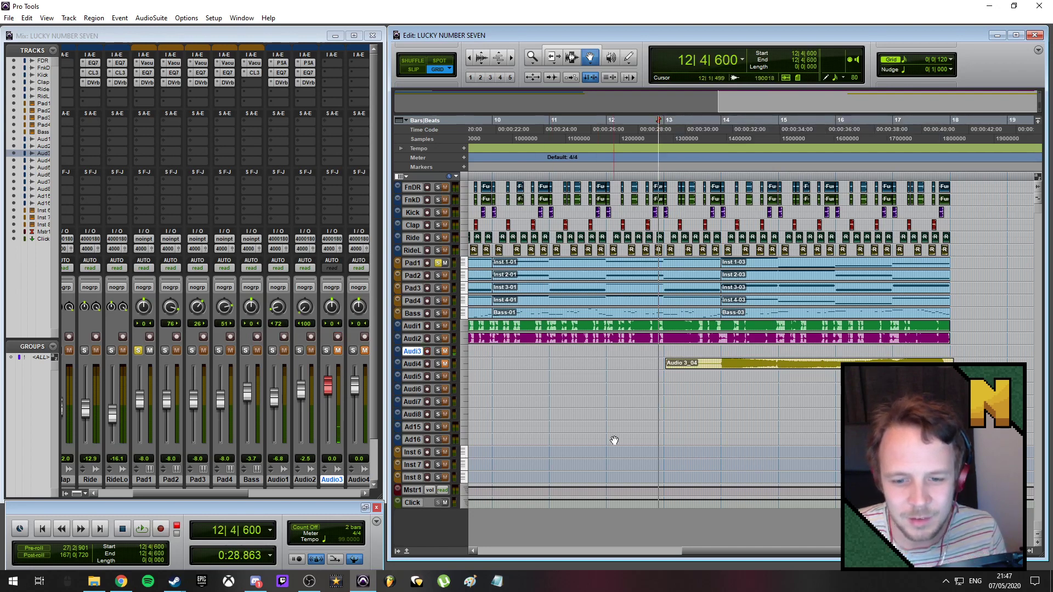
{"action": "key", "text": "ctrl+space"}
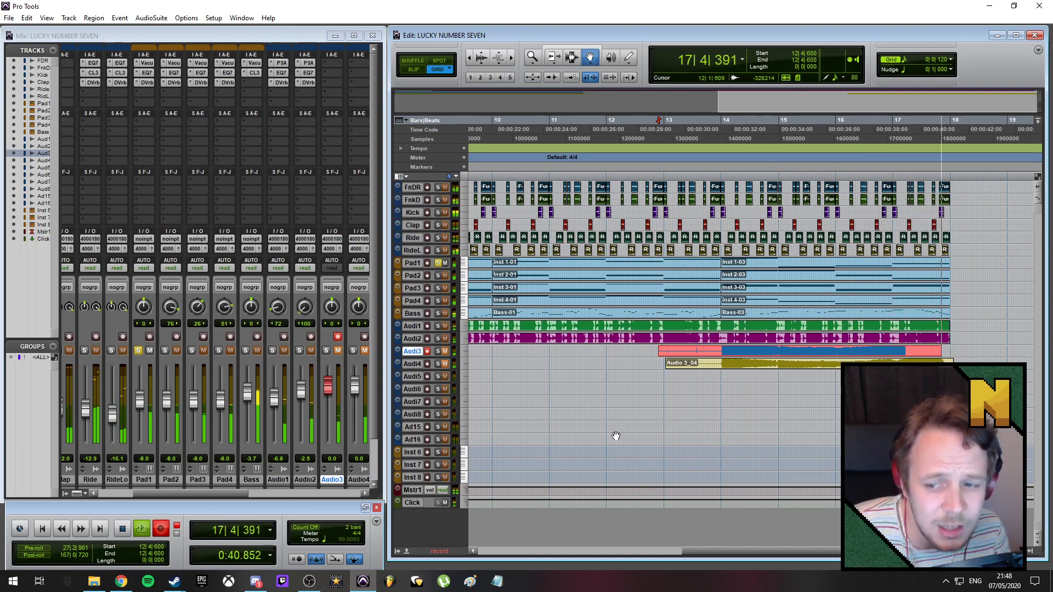
{"action": "key", "text": "space"}
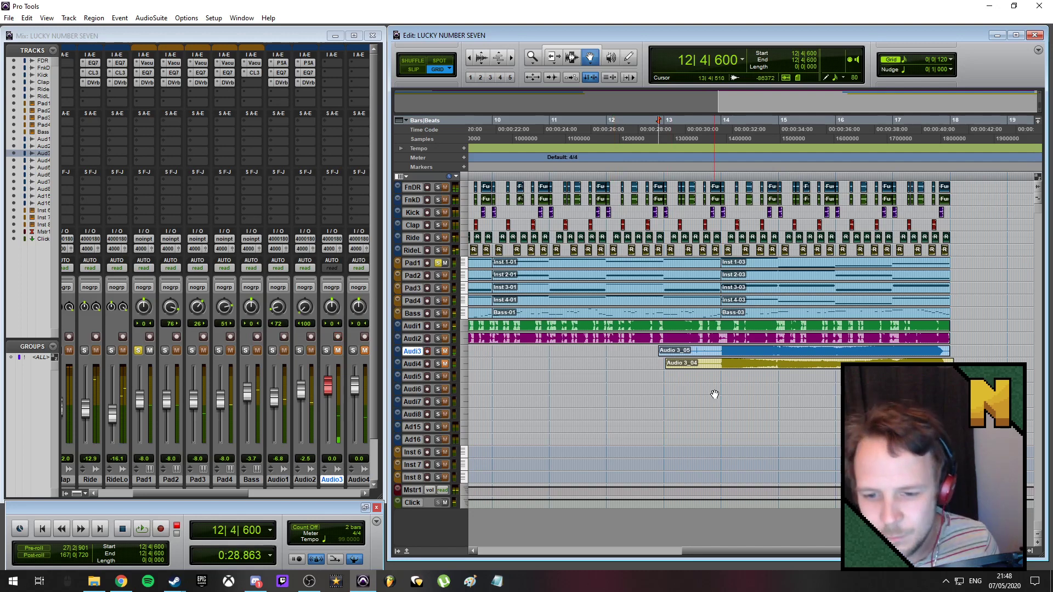
- Create two new mono audio tracks directly below Audio8
{"action": "scroll", "coordinate": [625, 423], "scroll_direction": "down", "scroll_amount": 3}
{"action": "scroll", "coordinate": [565, 415], "scroll_direction": "up", "scroll_amount": 1}
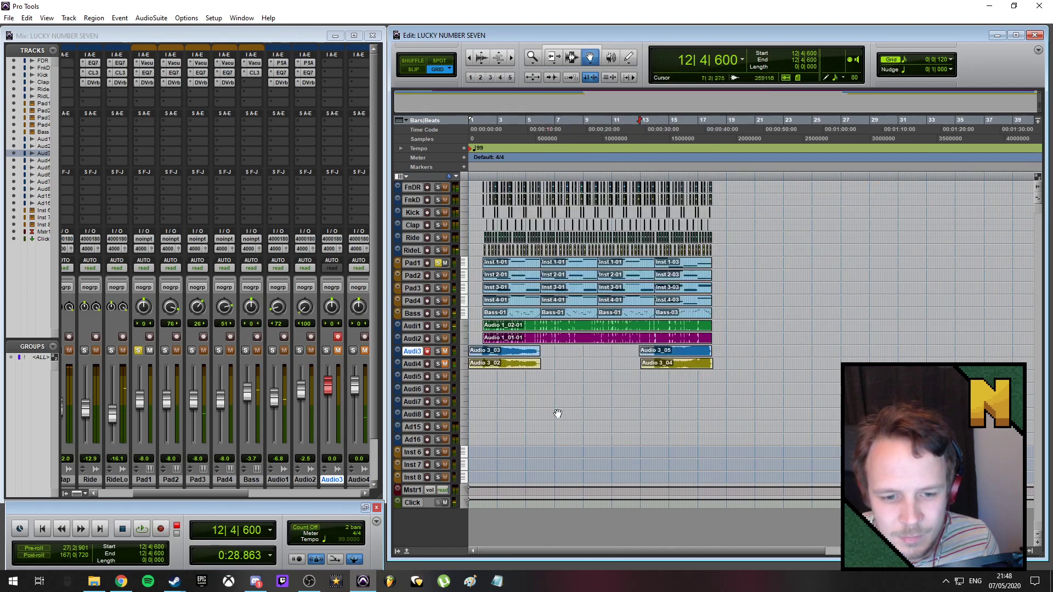
{"action": "left_click", "coordinate": [408, 376]}
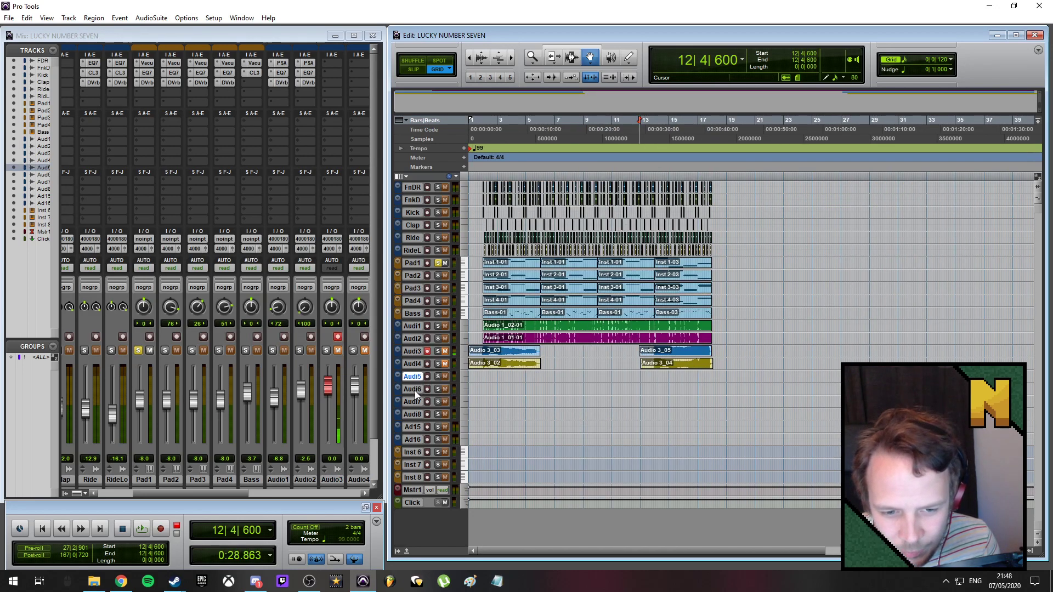
{"action": "left_click", "coordinate": [411, 416]}
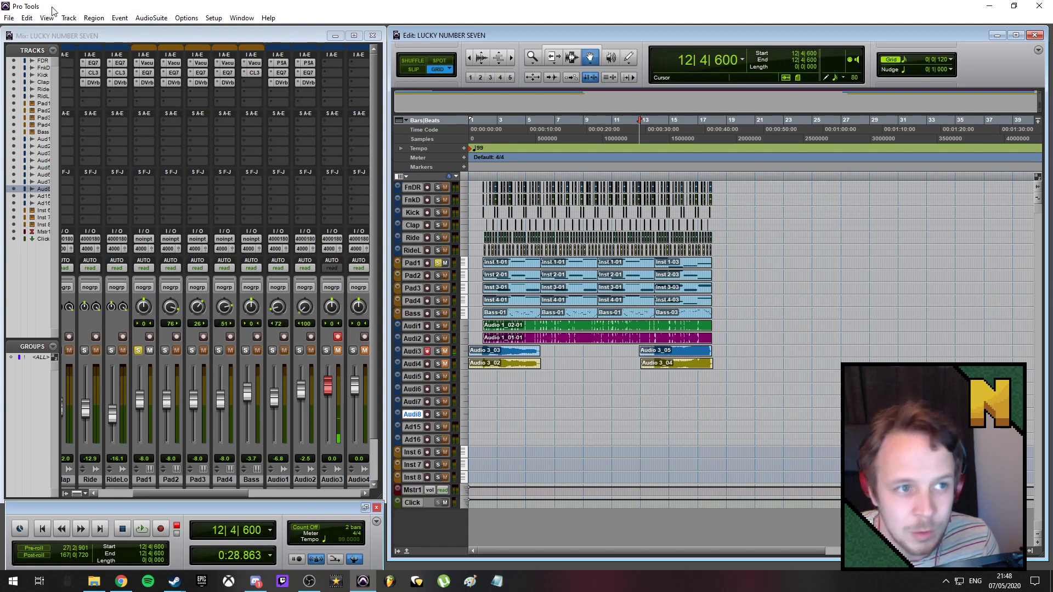
{"action": "left_click", "coordinate": [70, 18]}
{"action": "left_click", "coordinate": [78, 30]}
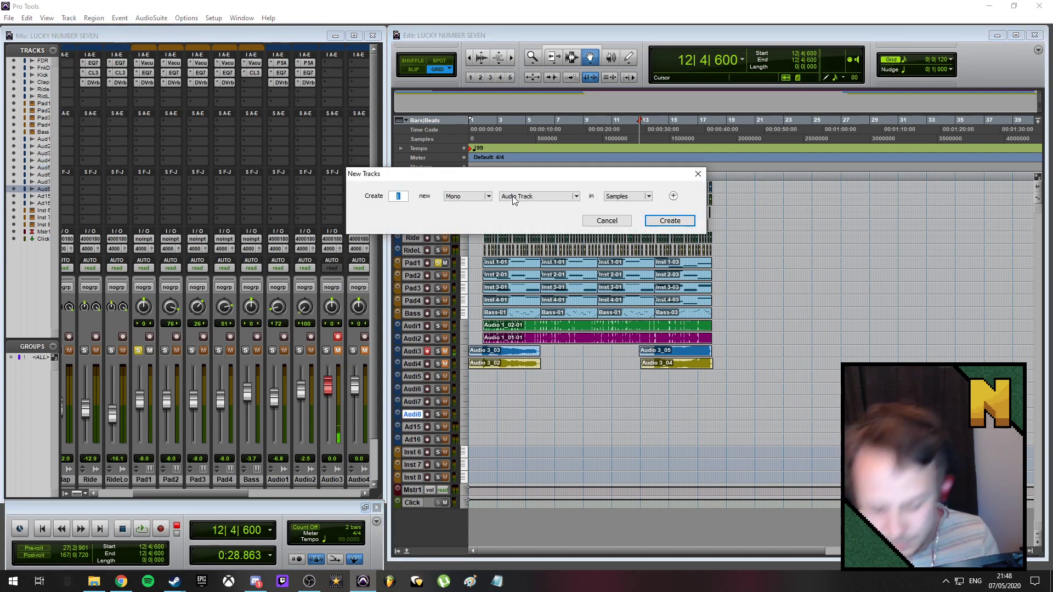
{"action": "type", "text": "2"}
{"action": "key", "text": "Return"}
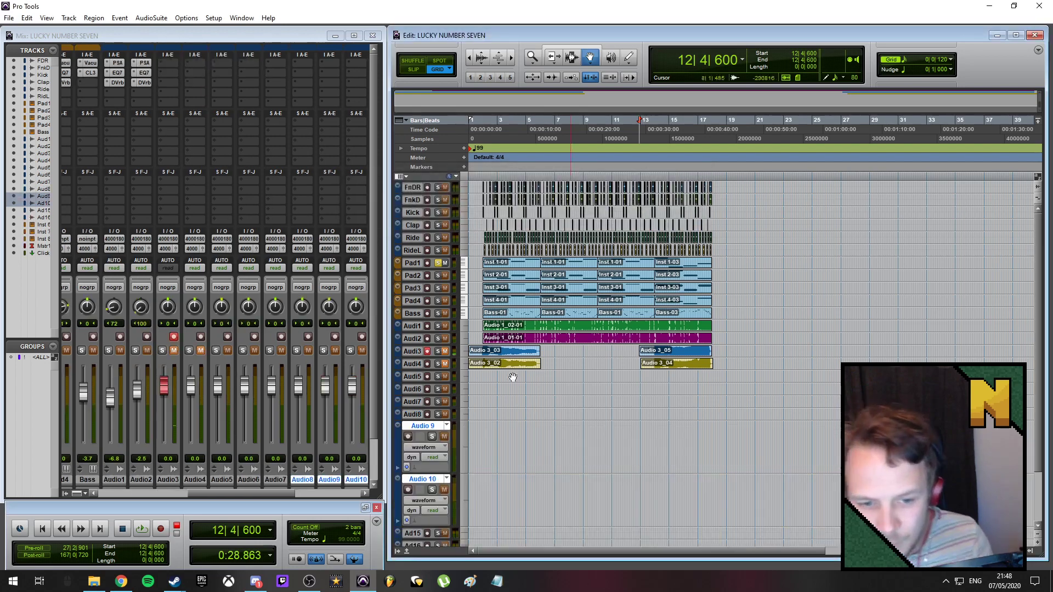
- Reduce the new Audio 9 and Audio 10 tracks to the same compact height as the other tracks
{"action": "left_click", "coordinate": [1040, 534]}
{"action": "key", "text": "ctrl+a"}
{"action": "left_click", "coordinate": [1040, 535]}
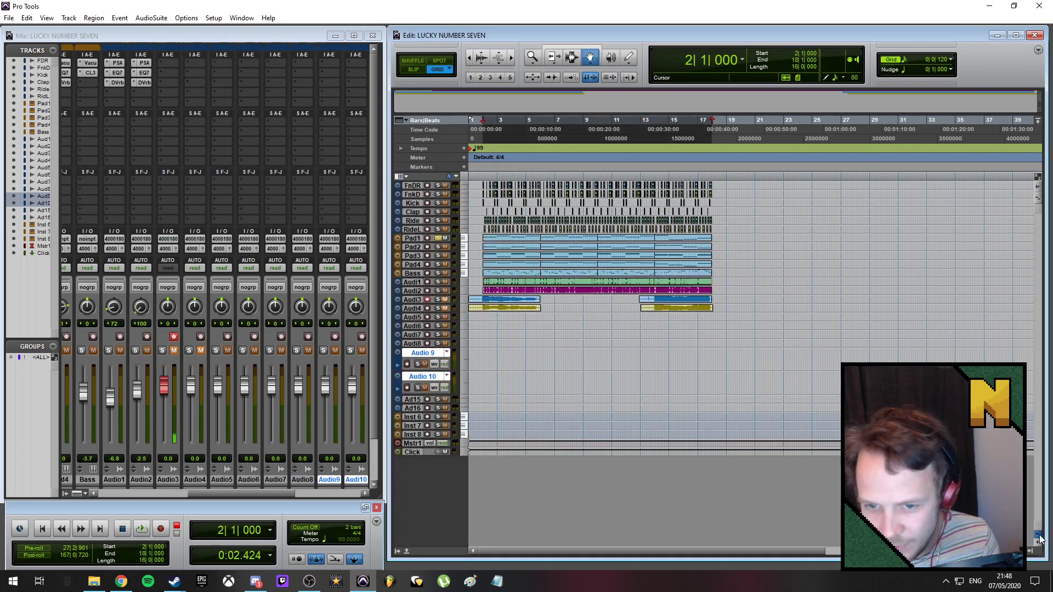
{"action": "left_click", "coordinate": [1040, 535]}
{"action": "left_click", "coordinate": [1037, 542]}
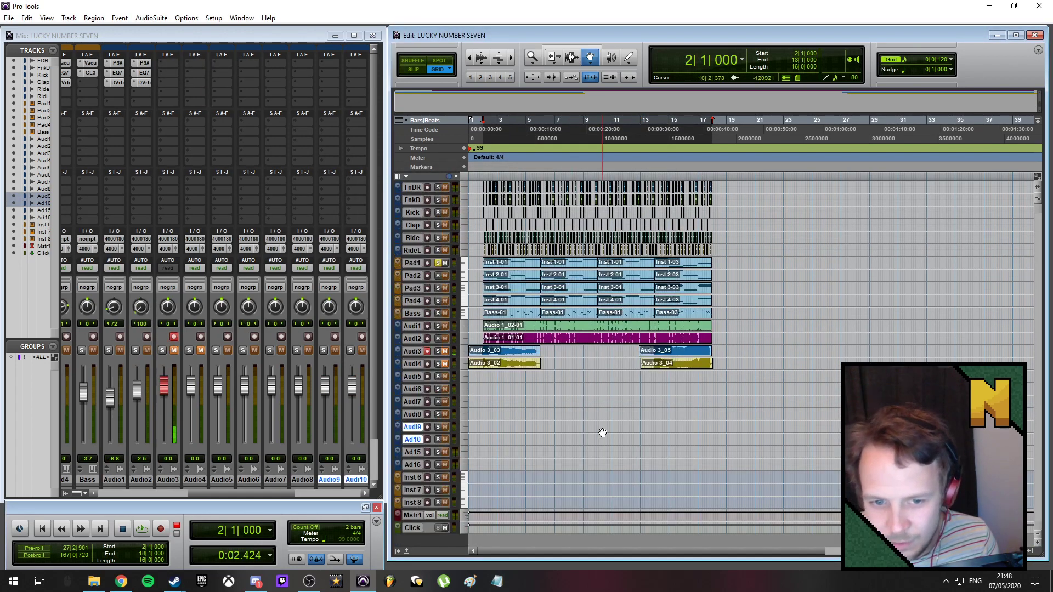
- Delete the empty lead-in of the opening clips on Audio3 and Audio4 from 1|1|000 to 1|4|840
{"action": "scroll", "coordinate": [603, 432], "scroll_direction": "up", "scroll_amount": 2}
{"action": "left_click", "coordinate": [639, 416]}
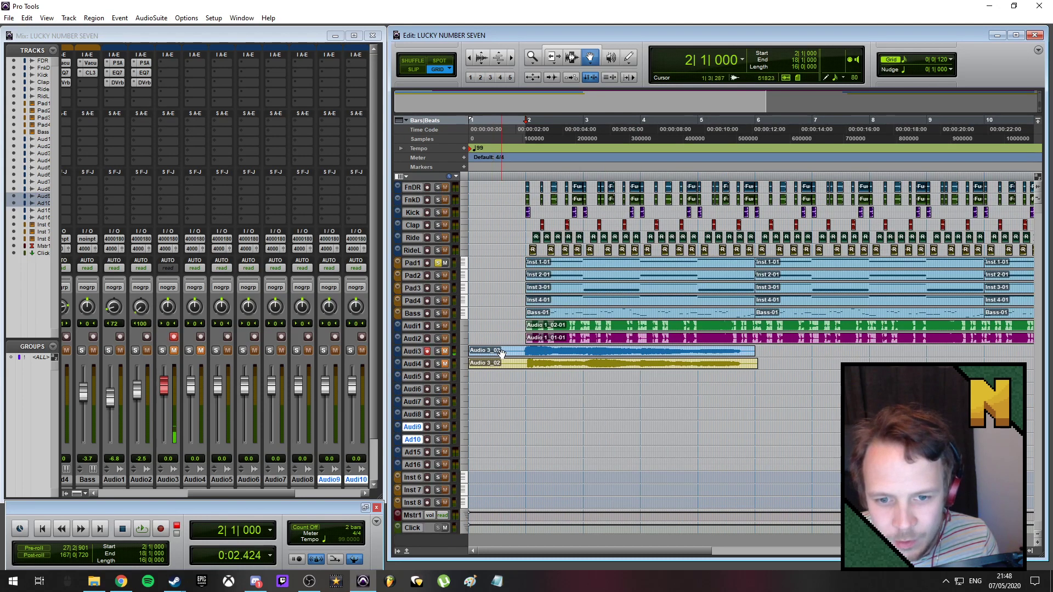
{"action": "scroll", "coordinate": [633, 291], "scroll_direction": "up", "scroll_amount": 1}
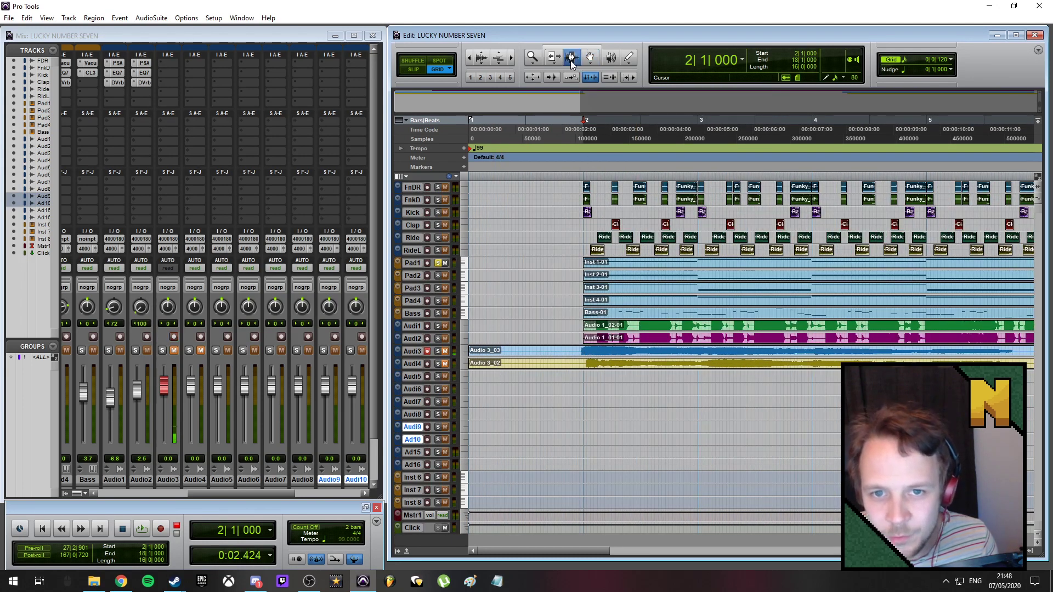
{"action": "left_click", "coordinate": [571, 57]}
{"action": "left_click_drag", "start_coordinate": [579, 351], "coordinate": [437, 376]}
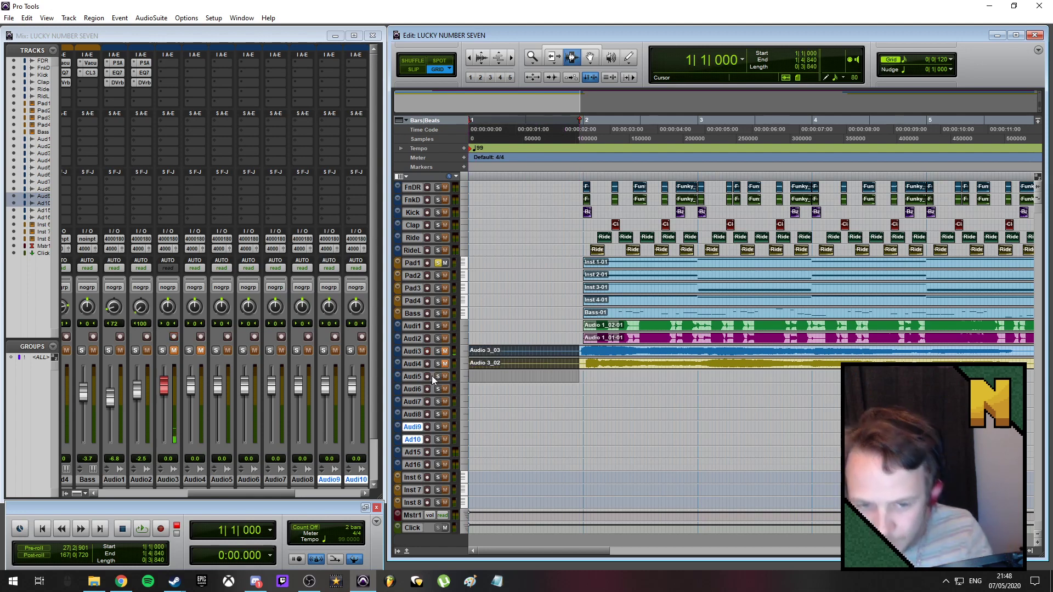
{"action": "key", "text": "Delete"}
- Copy the opening clips on Audio3 and Audio4 to 5|4|840 and again to 9|4|840
{"action": "left_click", "coordinate": [591, 57]}
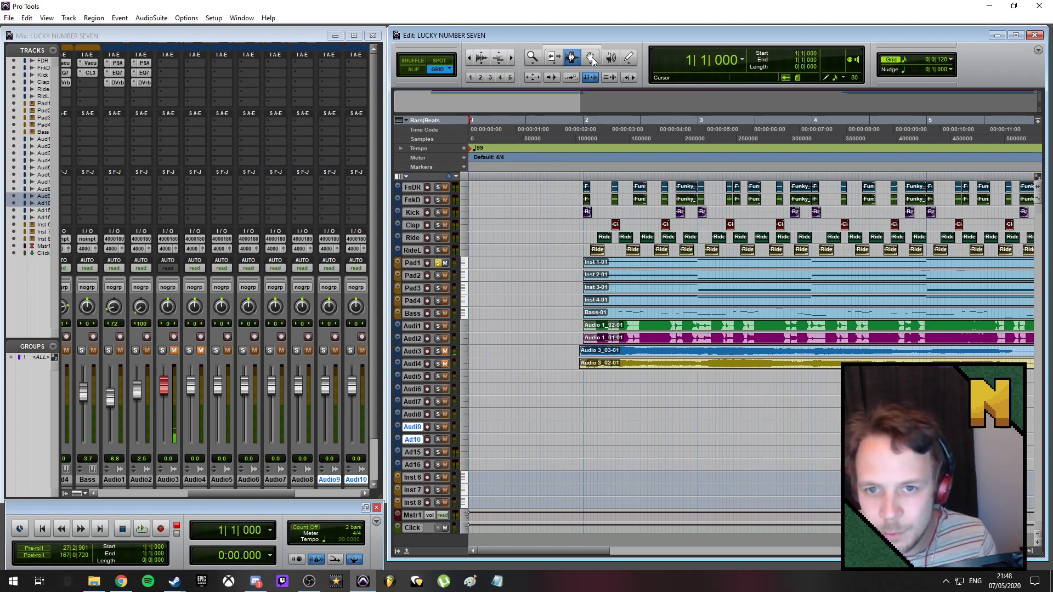
{"action": "left_click", "coordinate": [624, 351]}
{"action": "left_click_drag", "start_coordinate": [624, 352], "coordinate": [749, 363]}
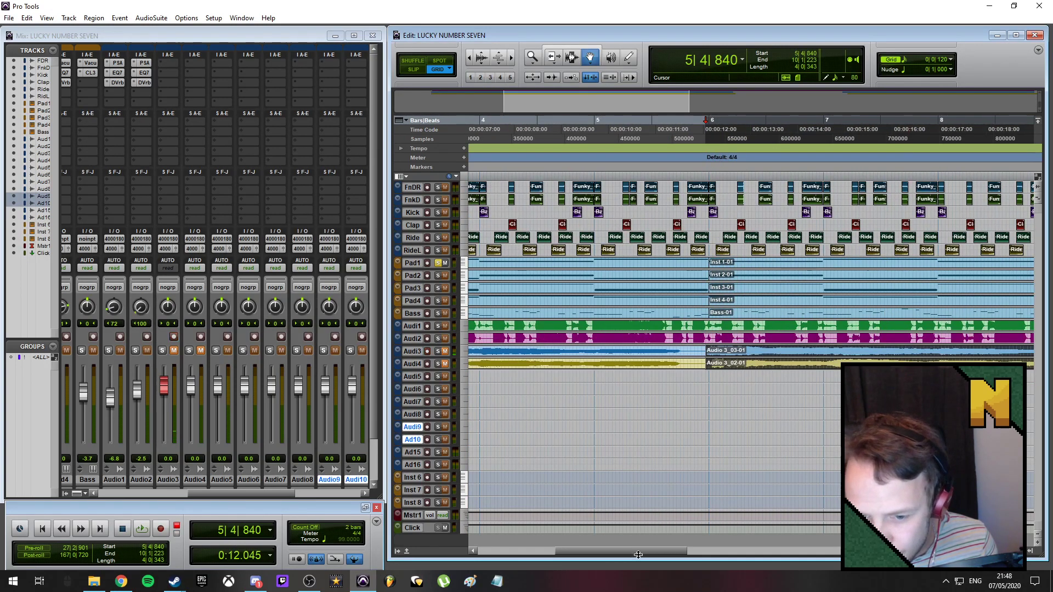
{"action": "left_click_drag", "start_coordinate": [638, 555], "coordinate": [686, 543]}
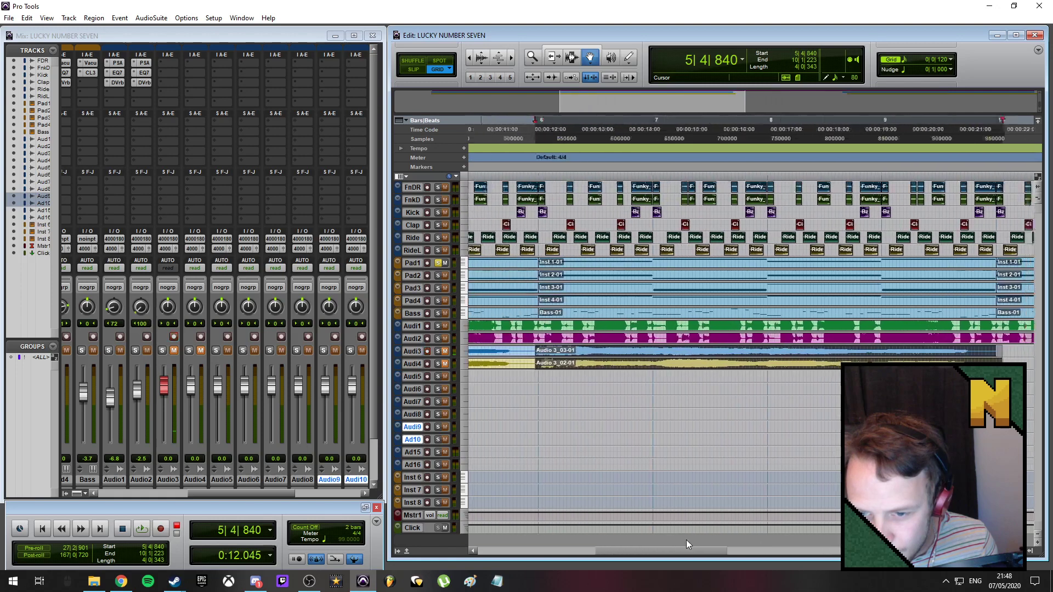
{"action": "left_click_drag", "start_coordinate": [515, 354], "coordinate": [972, 353]}
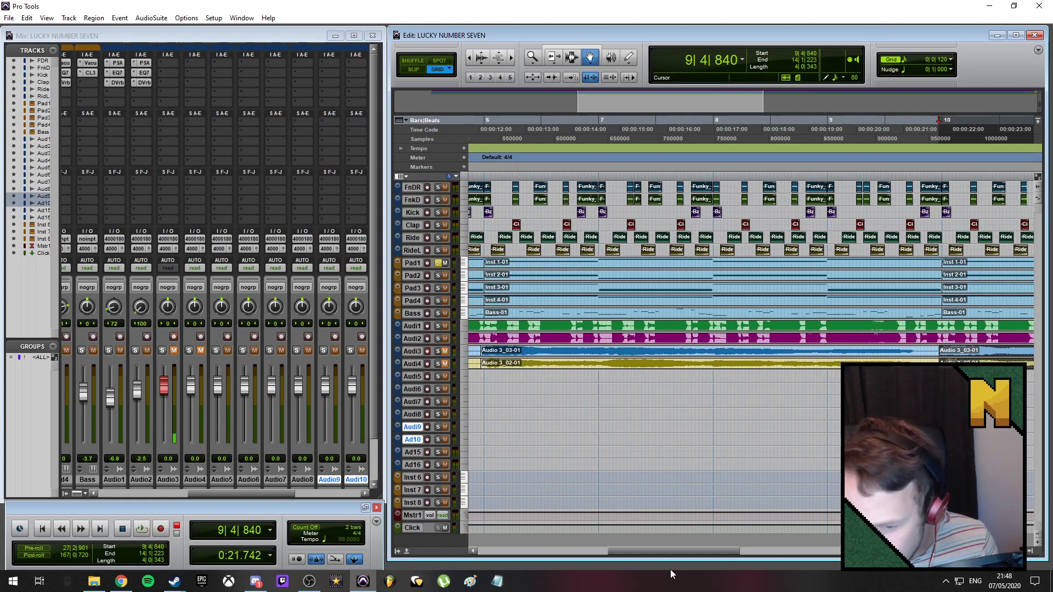
- Trim the ending clips on Audio3 and Audio4 so both run from 13|4|840 to 17|4|840
{"action": "left_click_drag", "start_coordinate": [666, 548], "coordinate": [831, 542]}
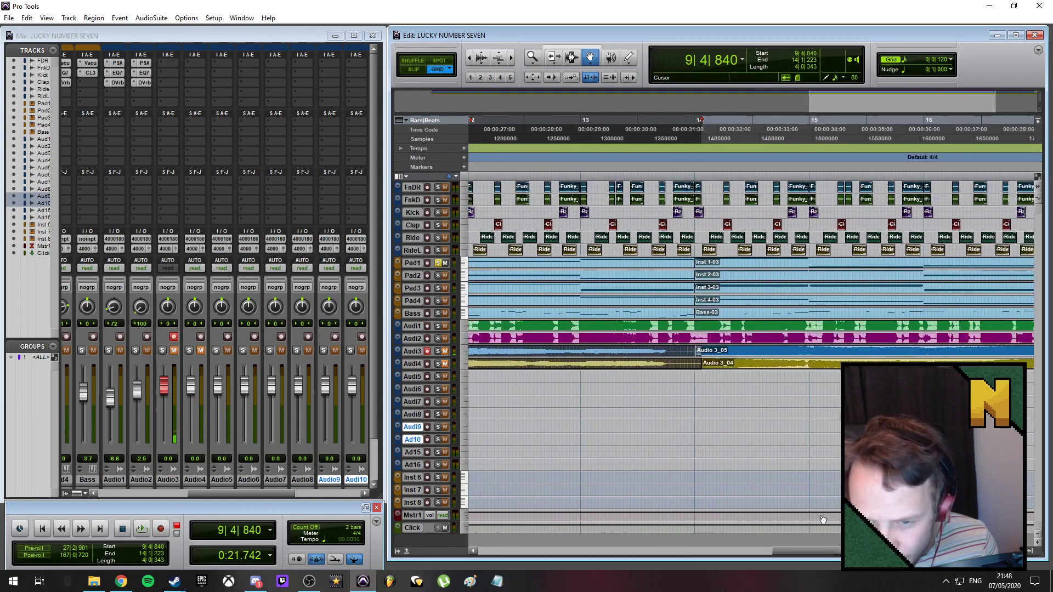
{"action": "left_click", "coordinate": [716, 367]}
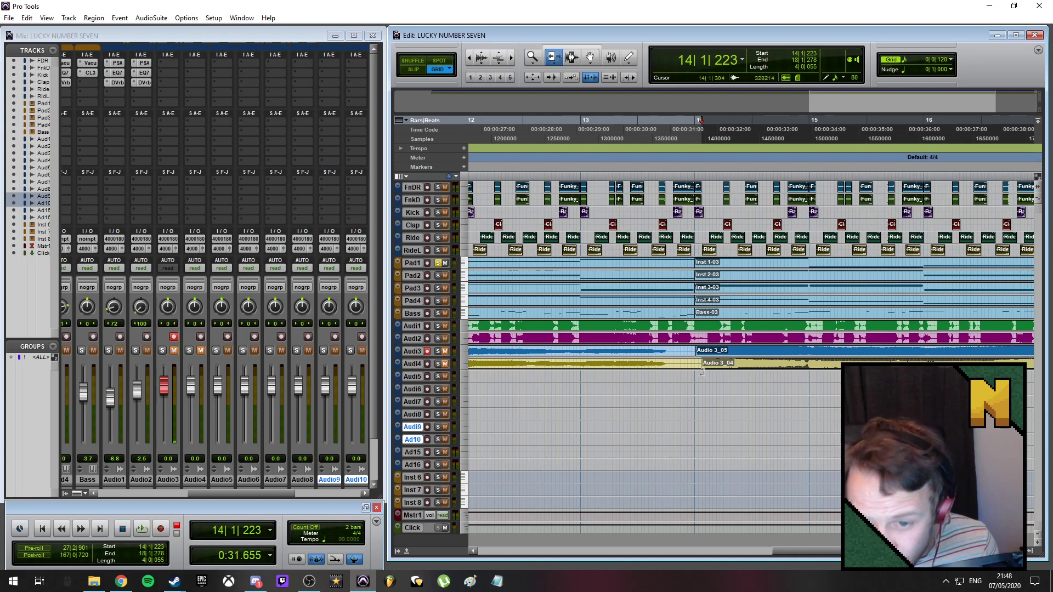
{"action": "left_click_drag", "start_coordinate": [692, 365], "coordinate": [692, 351]}
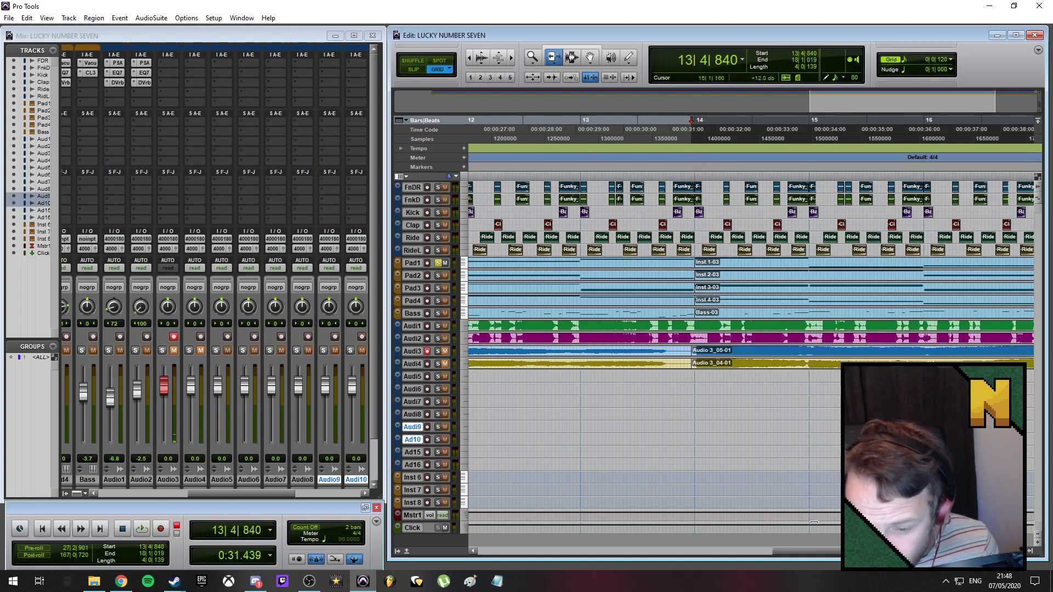
{"action": "left_click_drag", "start_coordinate": [835, 552], "coordinate": [923, 552]}
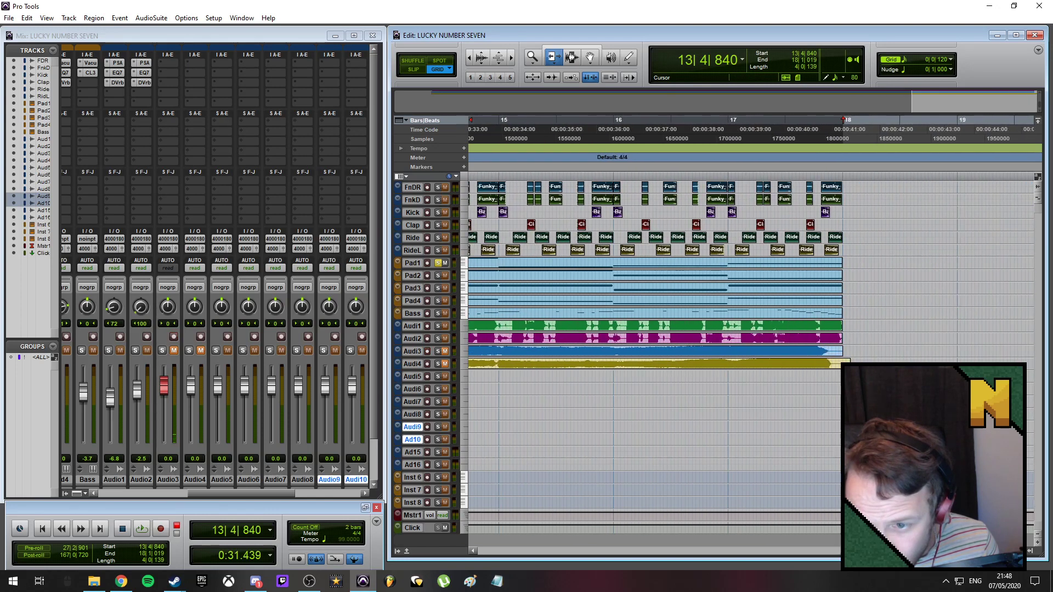
{"action": "left_click", "coordinate": [840, 353]}
{"action": "left_click", "coordinate": [839, 363]}
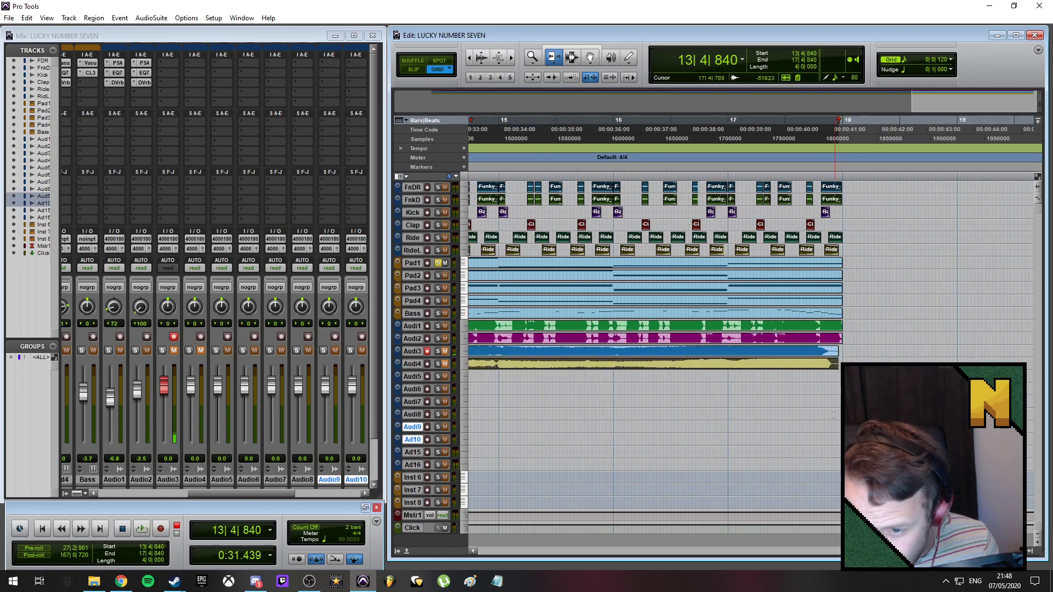
- Move all the clips on Audio3 and Audio4 down to Audio 9 and Audio 10, keeping their start at 1|4|840
{"action": "key", "text": "r"}
{"action": "key", "text": "r"}
{"action": "left_click_drag", "start_coordinate": [656, 551], "coordinate": [519, 556]}
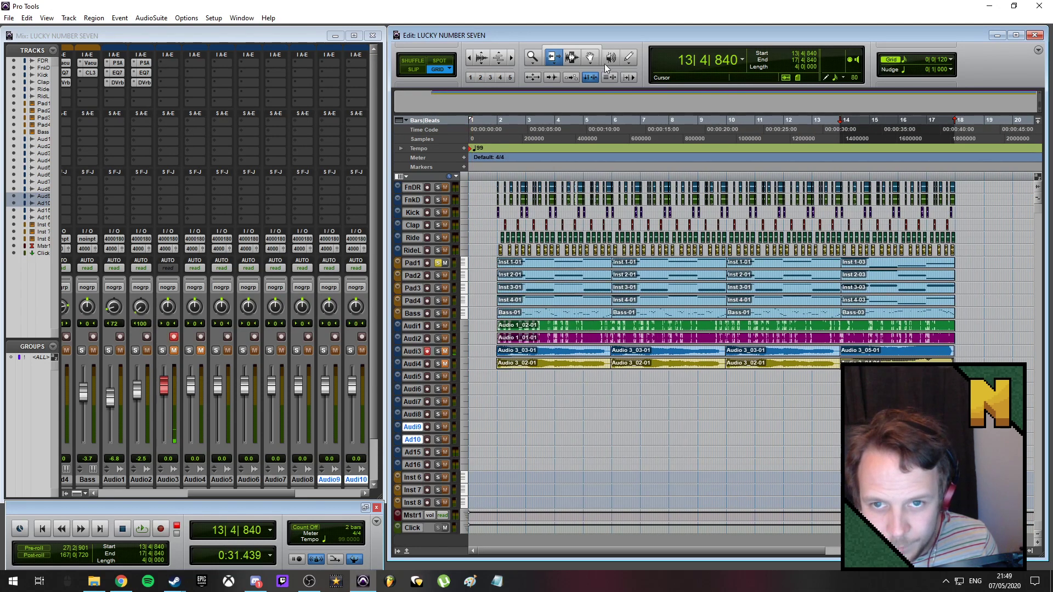
{"action": "left_click", "coordinate": [545, 354]}
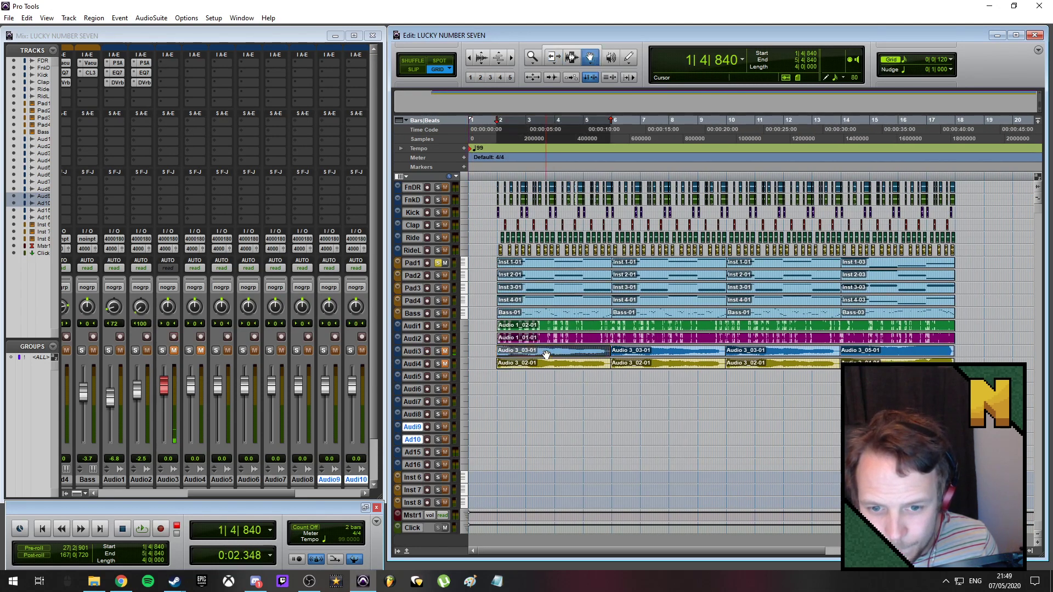
{"action": "left_click", "coordinate": [896, 365], "text": "shift"}
{"action": "left_click_drag", "start_coordinate": [504, 355], "coordinate": [510, 433]}
{"action": "scroll", "coordinate": [513, 408], "scroll_direction": "up", "scroll_amount": 5}
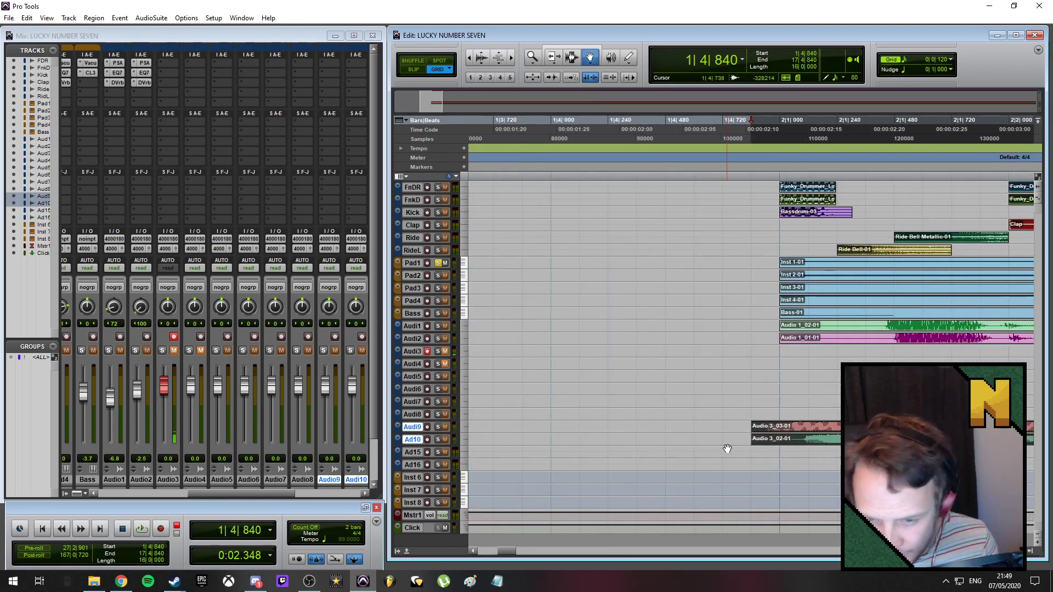
{"action": "scroll", "coordinate": [728, 449], "scroll_direction": "down", "scroll_amount": 6}
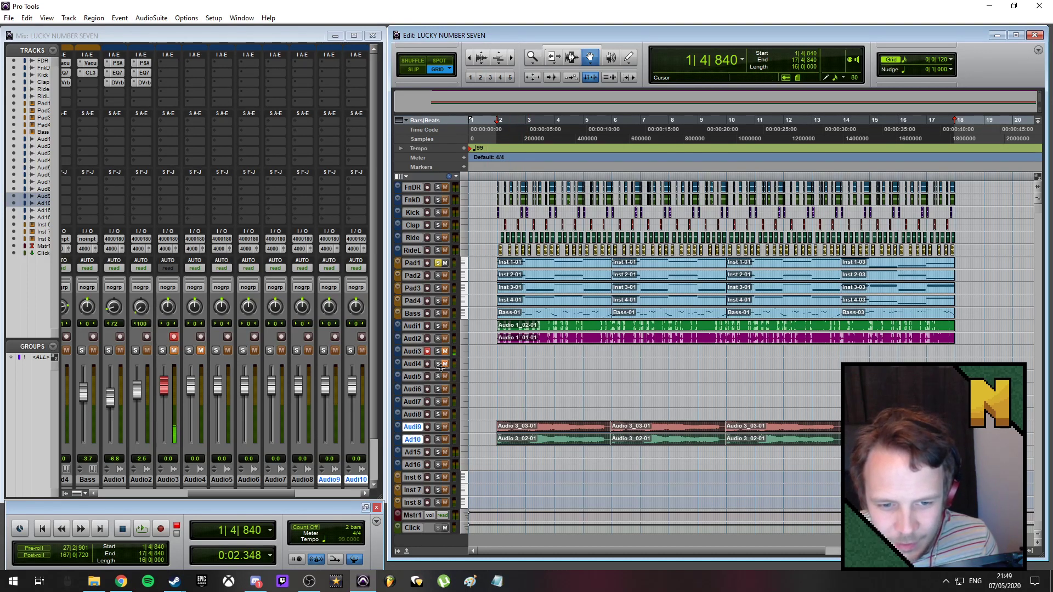
- Mute Audio 9 and Audio 10 and move both tracks directly above Audio3
{"action": "left_click", "coordinate": [445, 427]}
{"action": "left_click", "coordinate": [445, 439]}
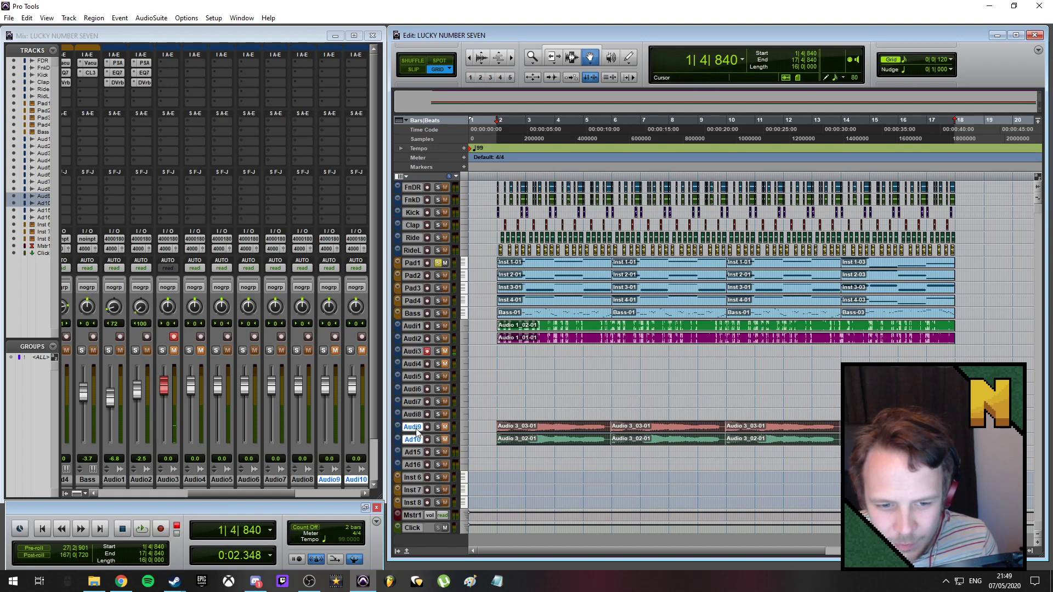
{"action": "left_click_drag", "start_coordinate": [412, 427], "coordinate": [423, 350]}
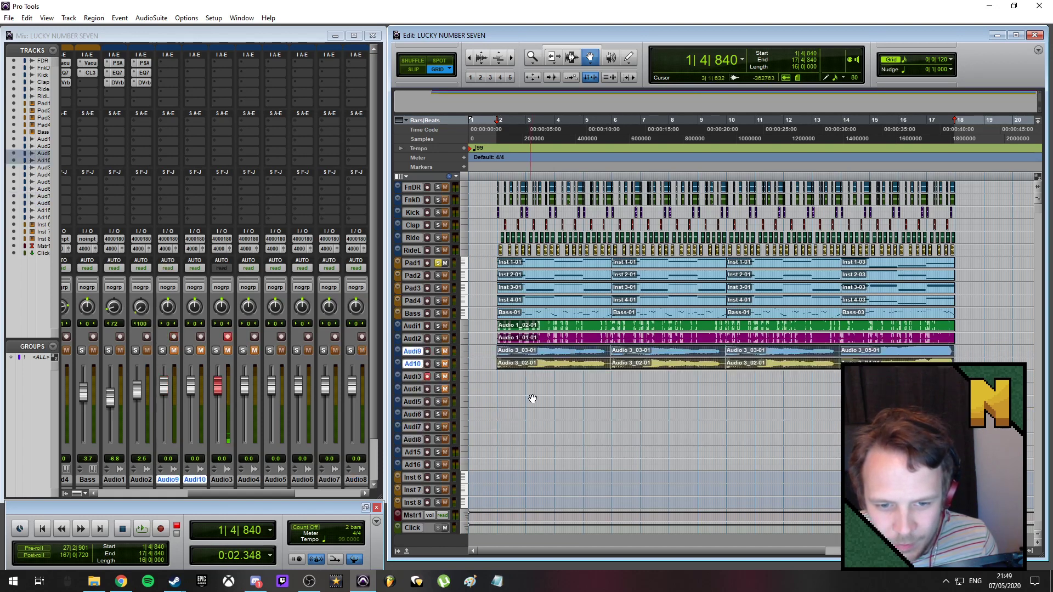
- With Audio3 selected, switch the solo from Pad1 to Pad2 and place the edit cursor at 1|4|240
{"action": "left_click", "coordinate": [420, 377]}
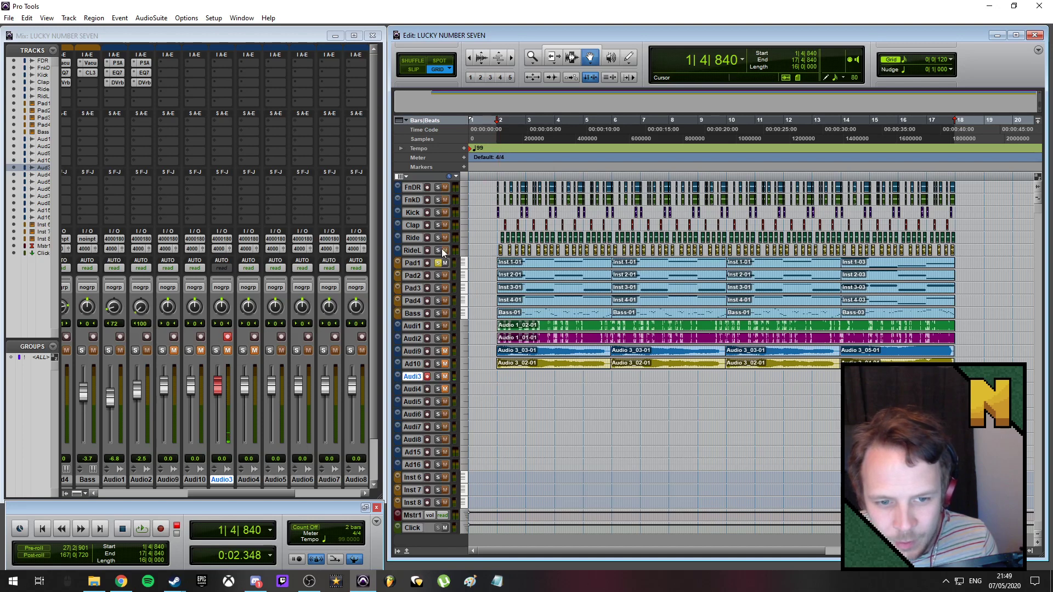
{"action": "left_click", "coordinate": [437, 276]}
{"action": "left_click", "coordinate": [493, 130]}
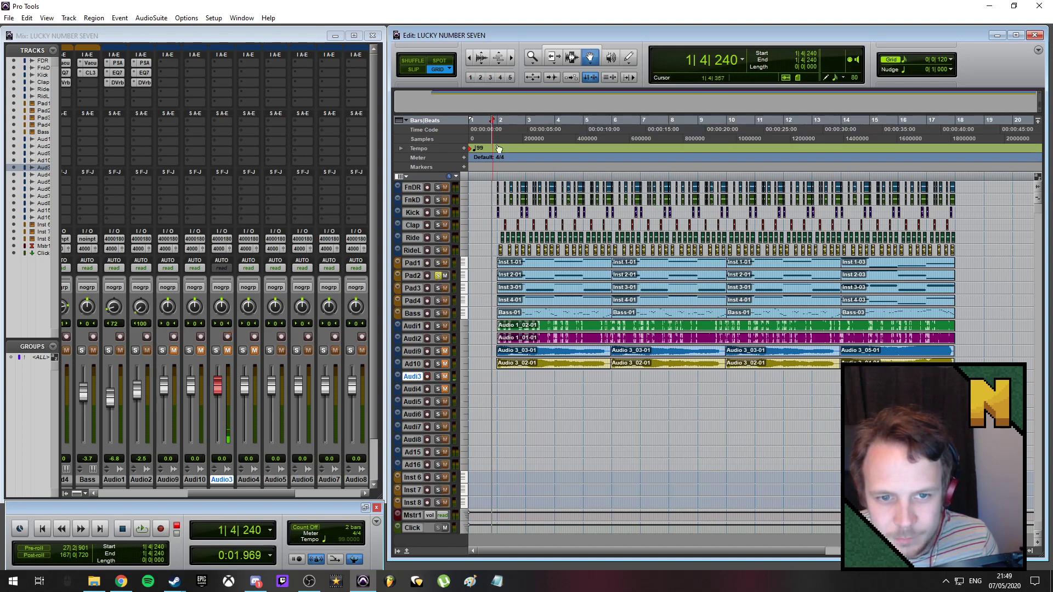
- Play the opening from 1|4|240 with Pad2 soloed to hear the part
{"action": "key", "text": "space"}
{"action": "key", "text": "t"}
{"action": "key", "text": "t"}
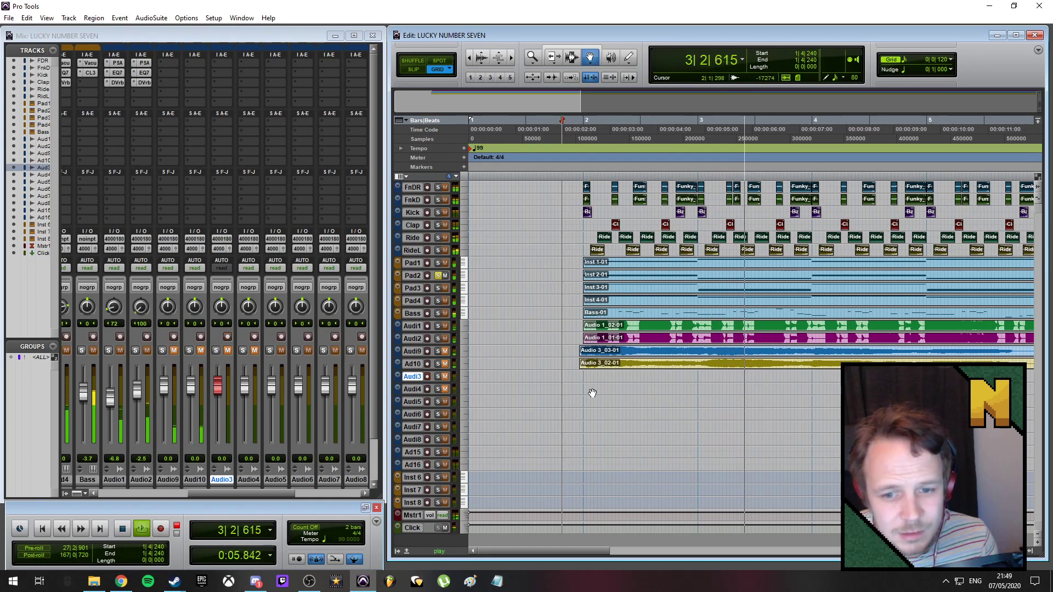
{"action": "key", "text": "space"}
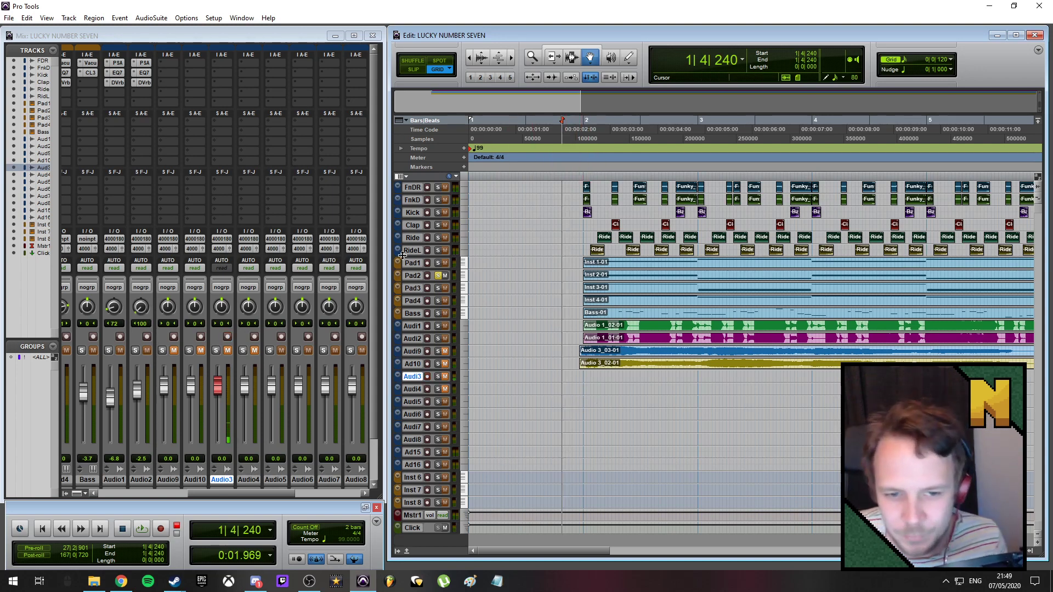
- Compare Pad3 with Pad2 by playing each soloed from 1|4|240, finishing with Pad2 soloed
{"action": "left_click", "coordinate": [438, 276]}
{"action": "key", "text": "space"}
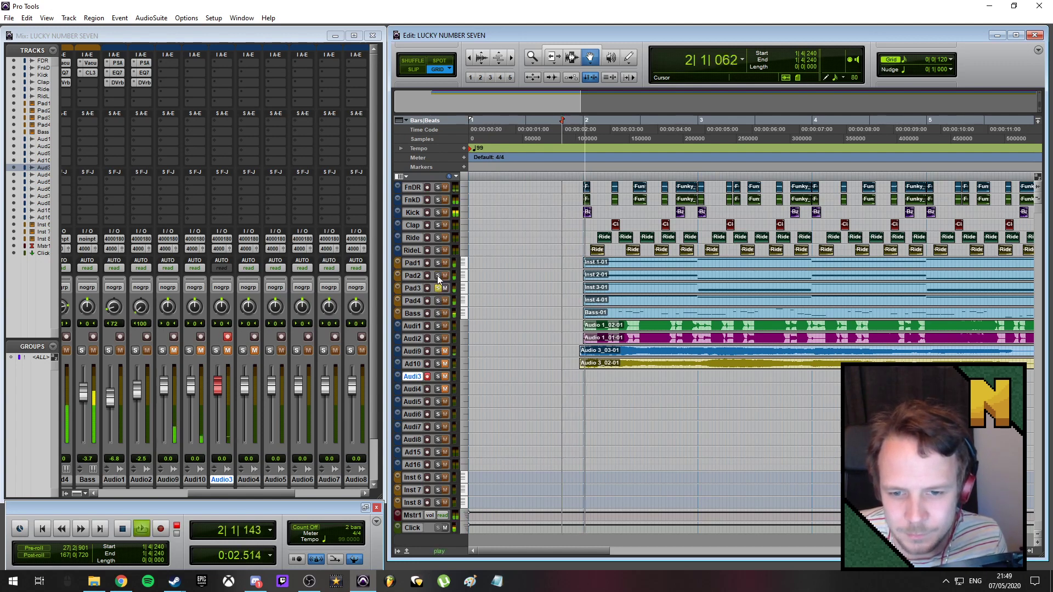
{"action": "key", "text": "space"}
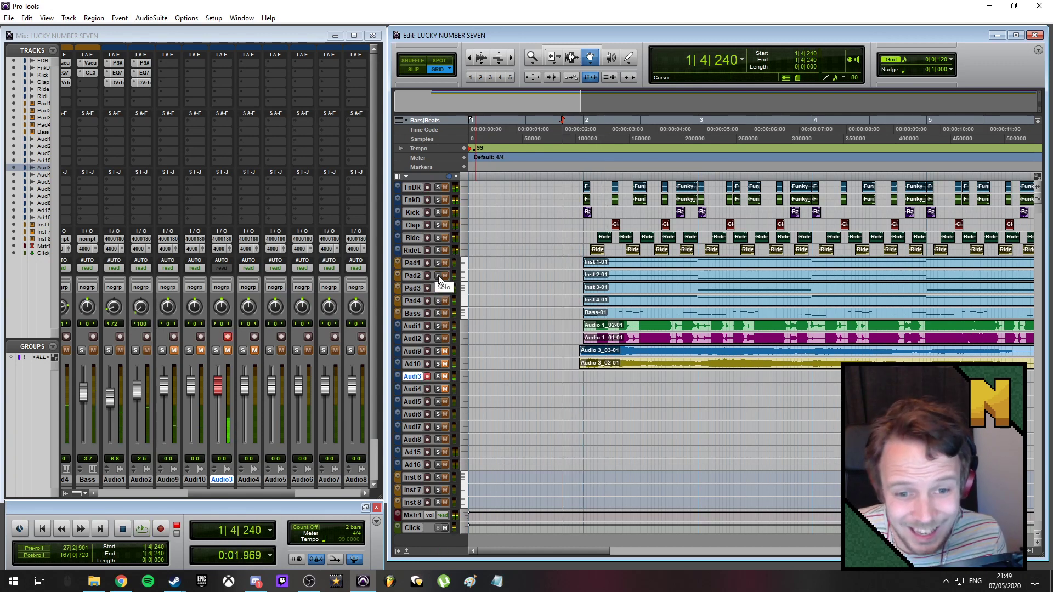
{"action": "left_click", "coordinate": [437, 289]}
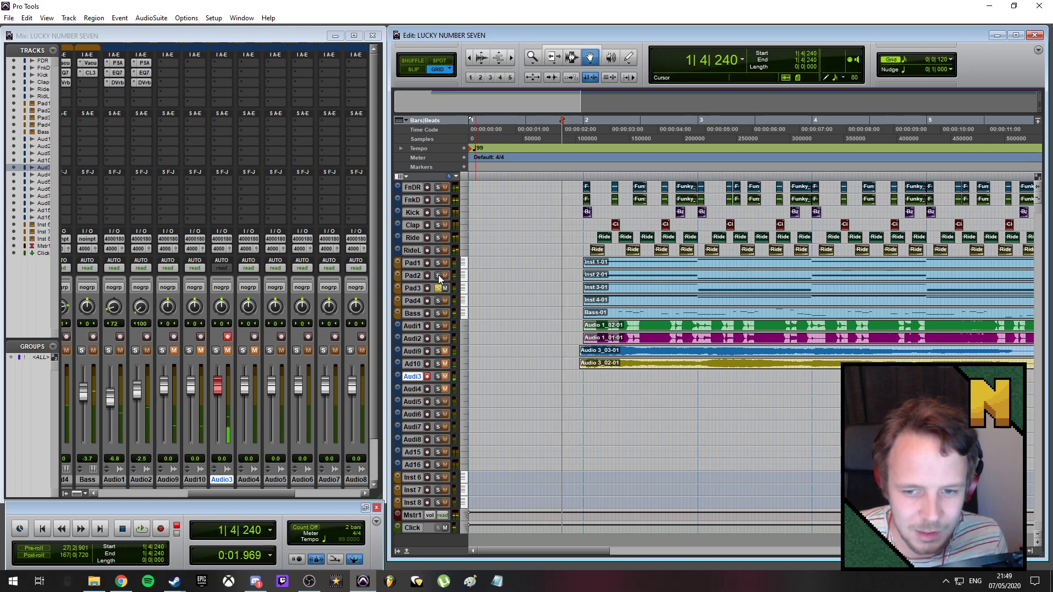
{"action": "left_click", "coordinate": [438, 275]}
{"action": "left_click", "coordinate": [438, 288]}
{"action": "key", "text": "space"}
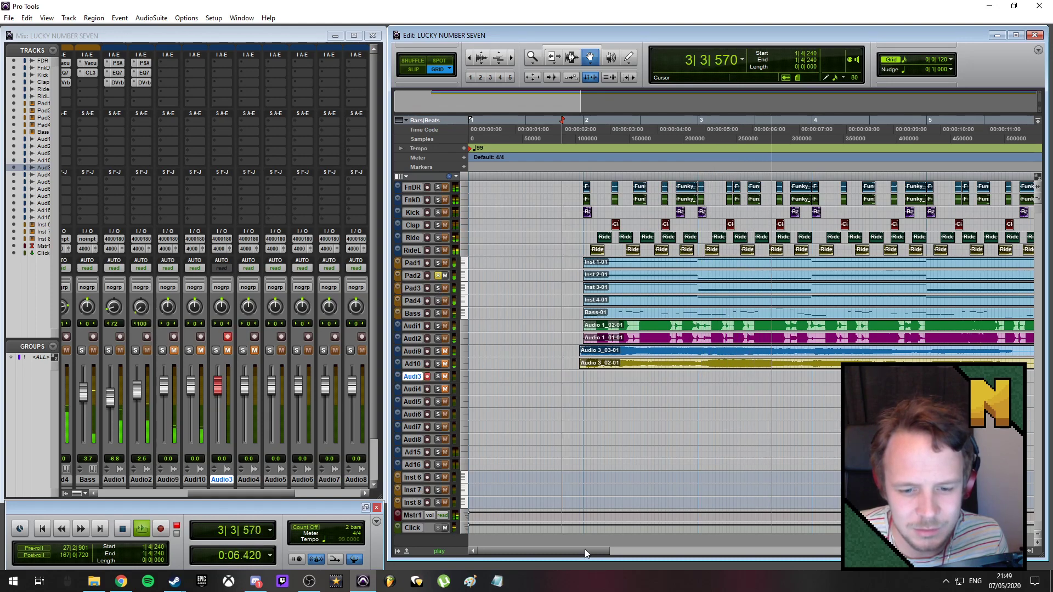
- Listen to the soloed Pad2 part over the song's final section, playing from 13|4|480
{"action": "left_click_drag", "start_coordinate": [584, 551], "coordinate": [877, 551]}
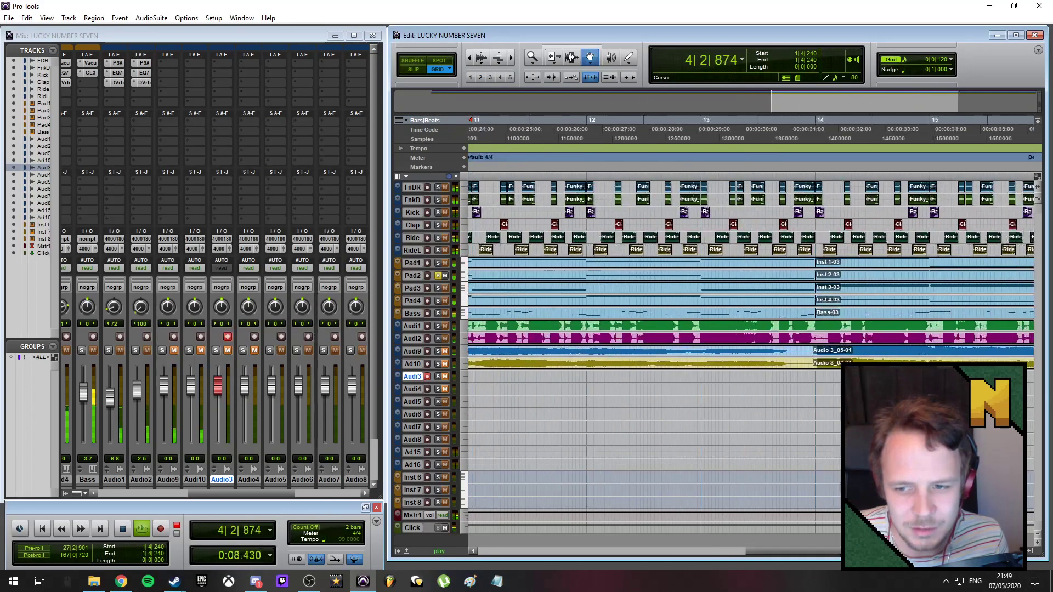
{"action": "left_click", "coordinate": [797, 120]}
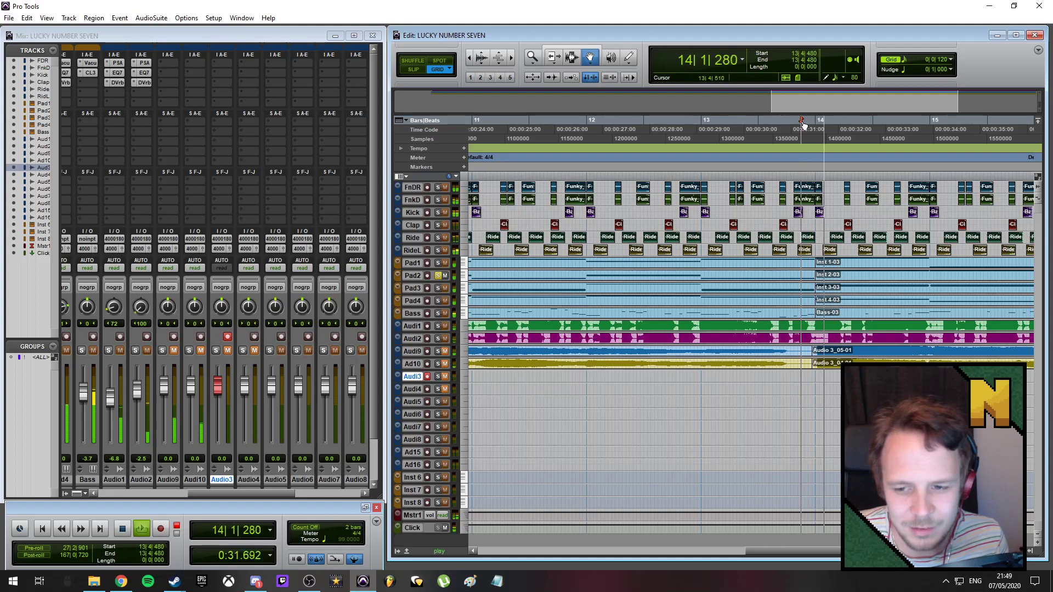
{"action": "left_click_drag", "start_coordinate": [843, 552], "coordinate": [916, 552]}
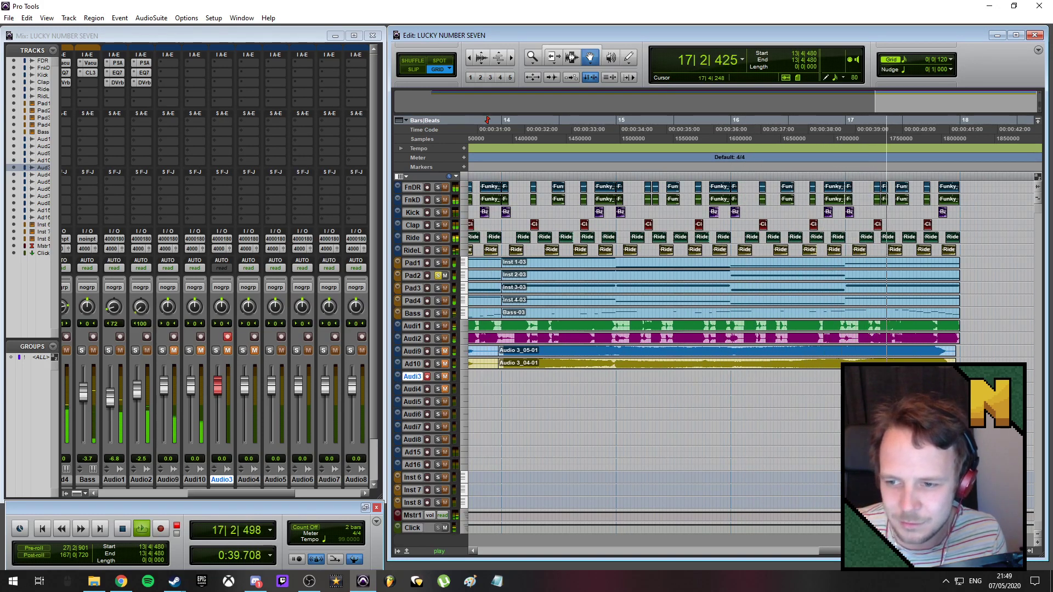
{"action": "key", "text": "space"}
- Compare Pad4 with Pad2 by playing each soloed from 1|4|840, finishing with only Pad2 soloed
{"action": "left_click_drag", "start_coordinate": [855, 552], "coordinate": [528, 543]}
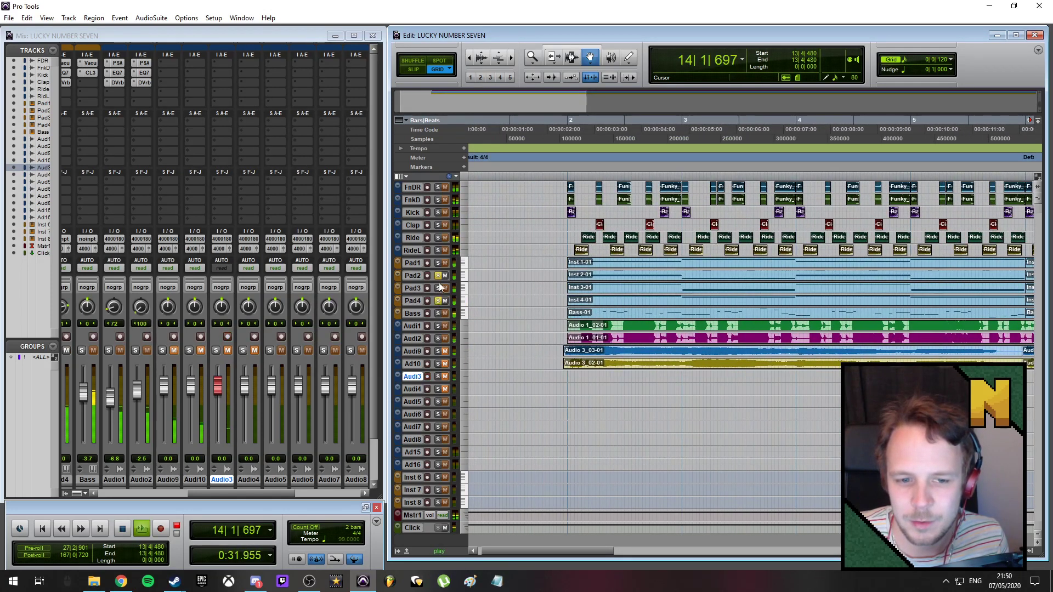
{"action": "key", "text": "space"}
{"action": "left_click", "coordinate": [565, 120]}
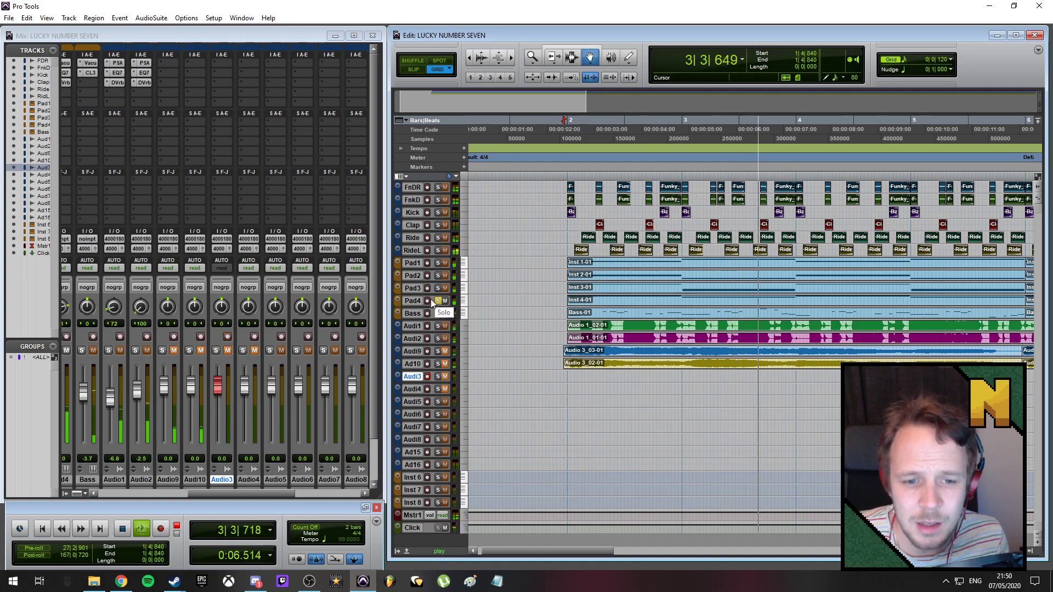
{"action": "key", "text": "space"}
{"action": "left_click", "coordinate": [437, 276]}
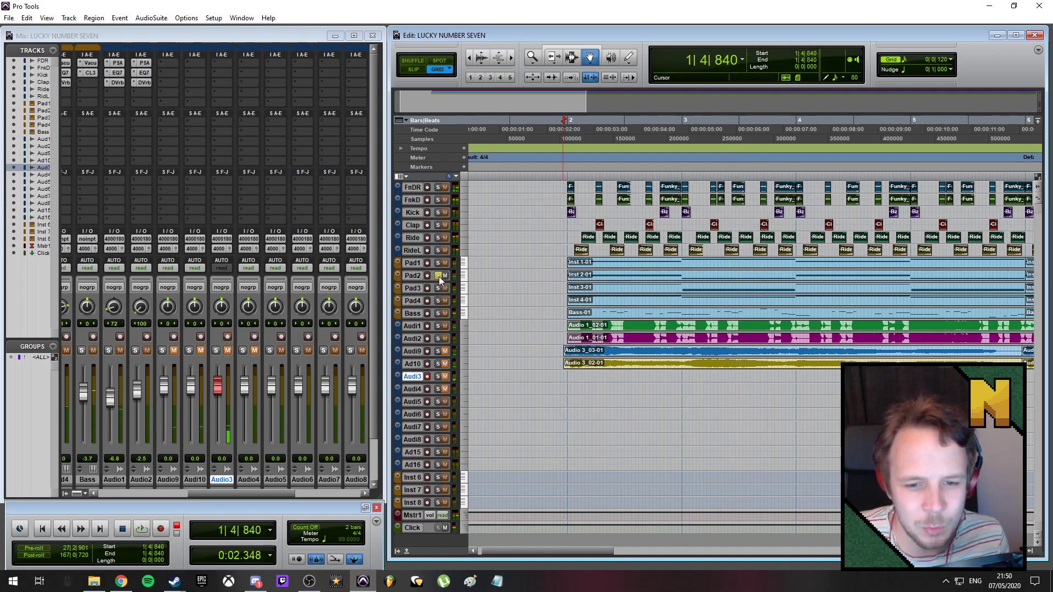
{"action": "key", "text": "space"}
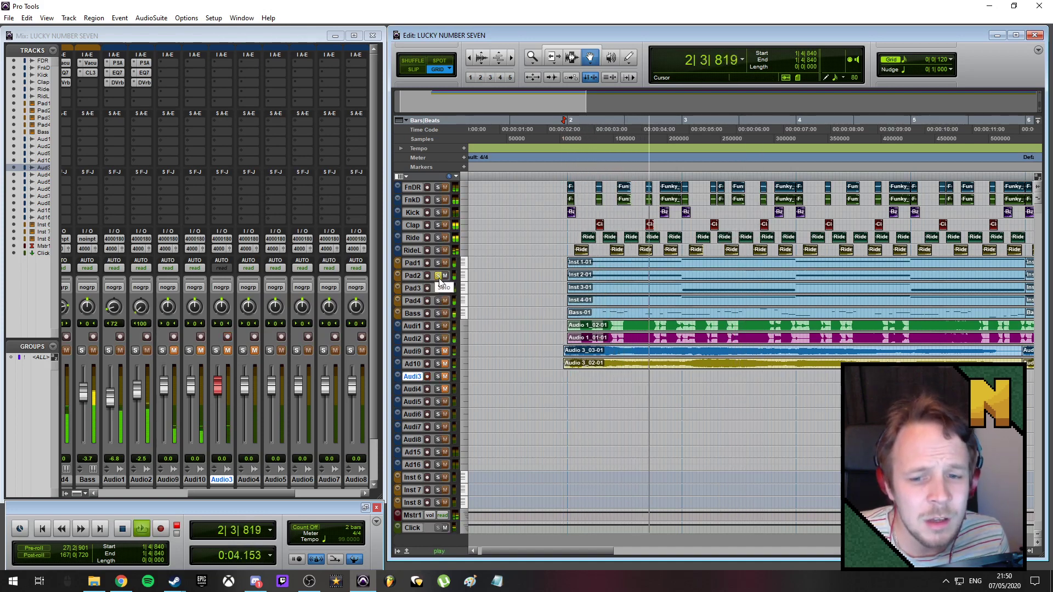
{"action": "key", "text": "space"}
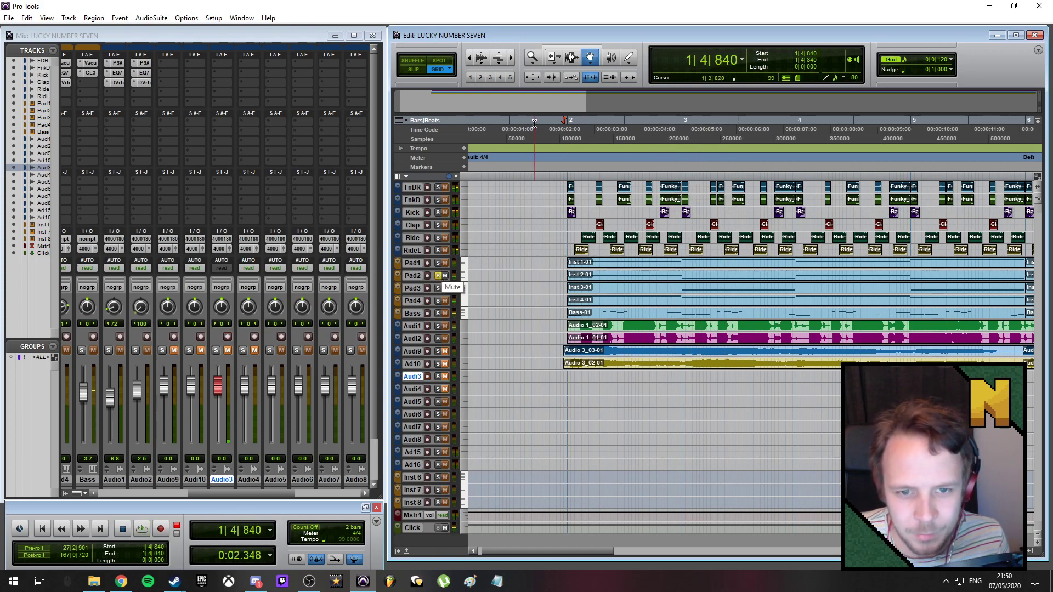
- Record a Pad2 take about five bars long on Audio3 from 1|1|000 and move it down to Audio4
{"action": "key", "text": "Return"}
{"action": "key", "text": "shift+r"}
{"action": "key", "text": "ctrl+space"}
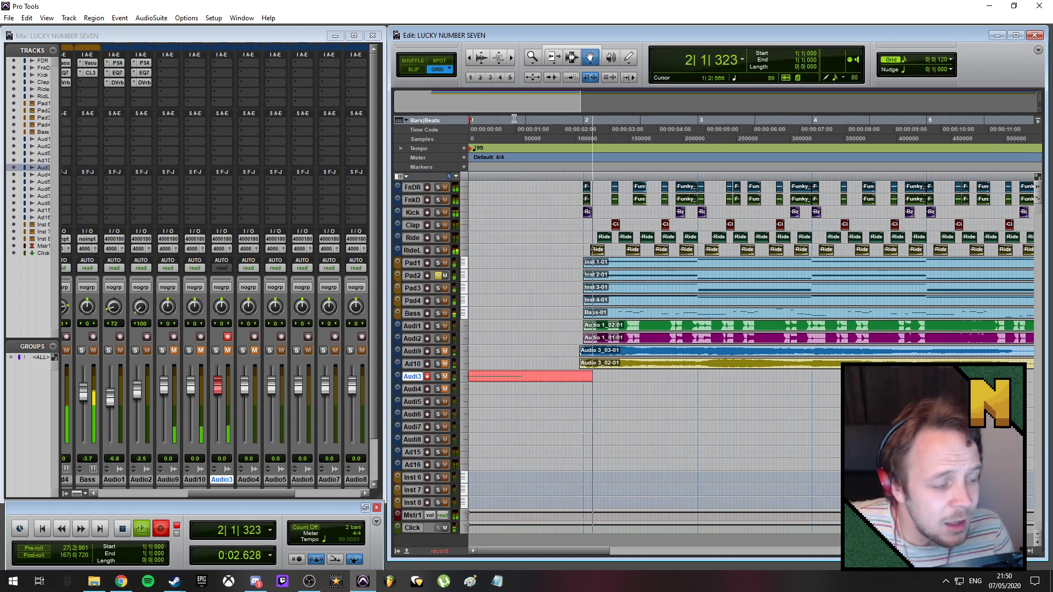
{"action": "key", "text": "ctrl+period"}
{"action": "key", "text": "ctrl+space"}
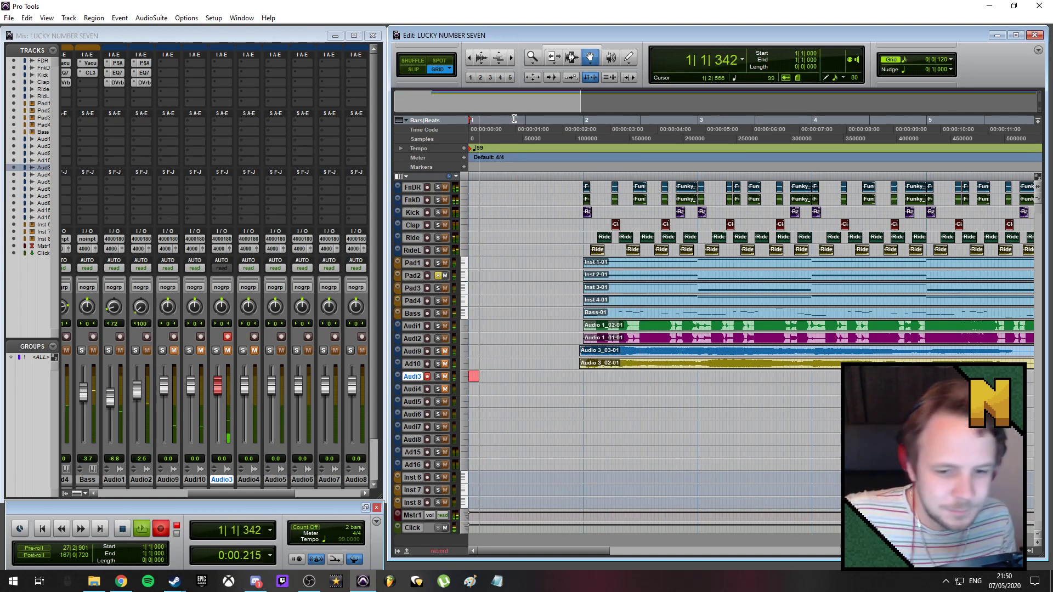
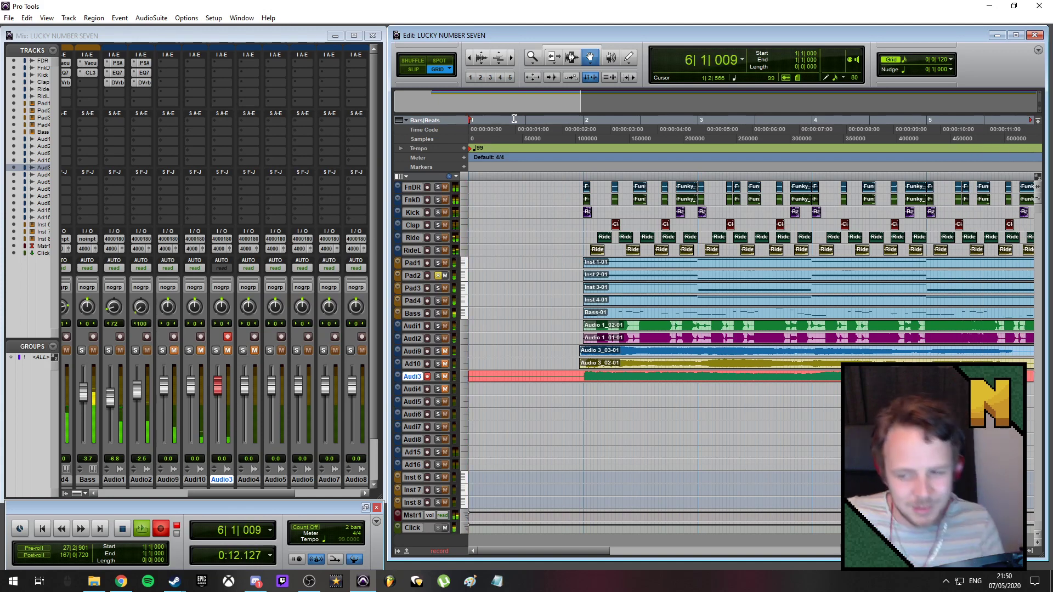
{"action": "key", "text": "space"}
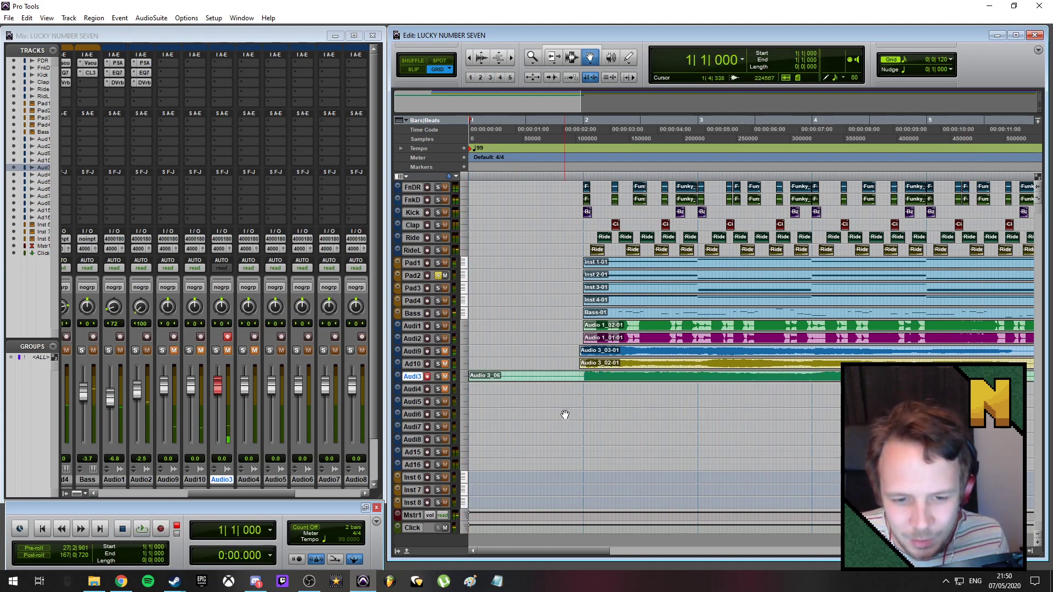
{"action": "left_click_drag", "start_coordinate": [507, 381], "coordinate": [505, 390]}
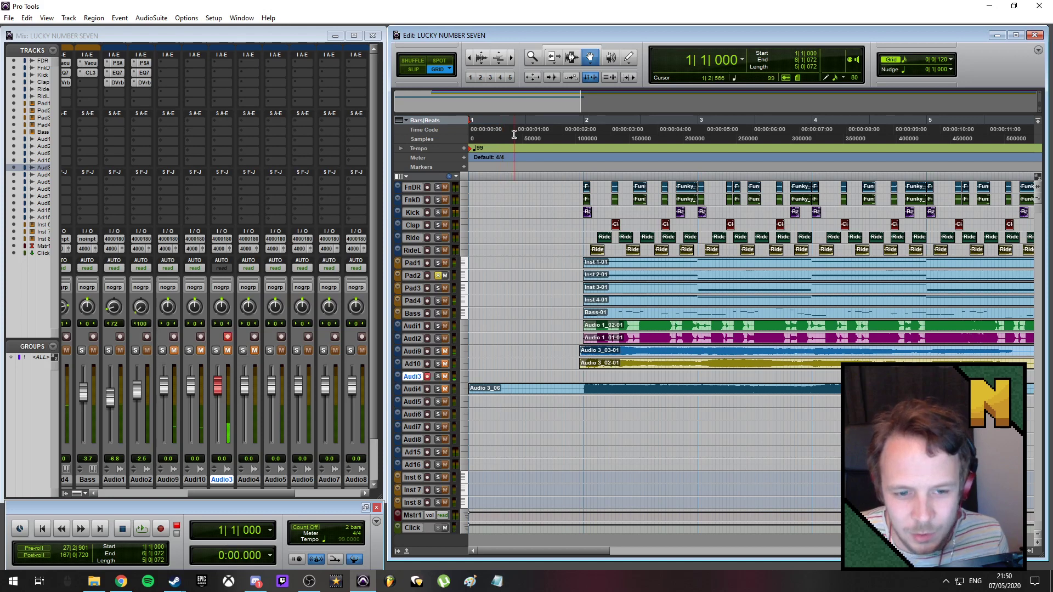
- Try to record a second Pad2 take on Audio3 from 1|1|000 above the Audio4 clip
{"action": "key", "text": "ctrl+space"}
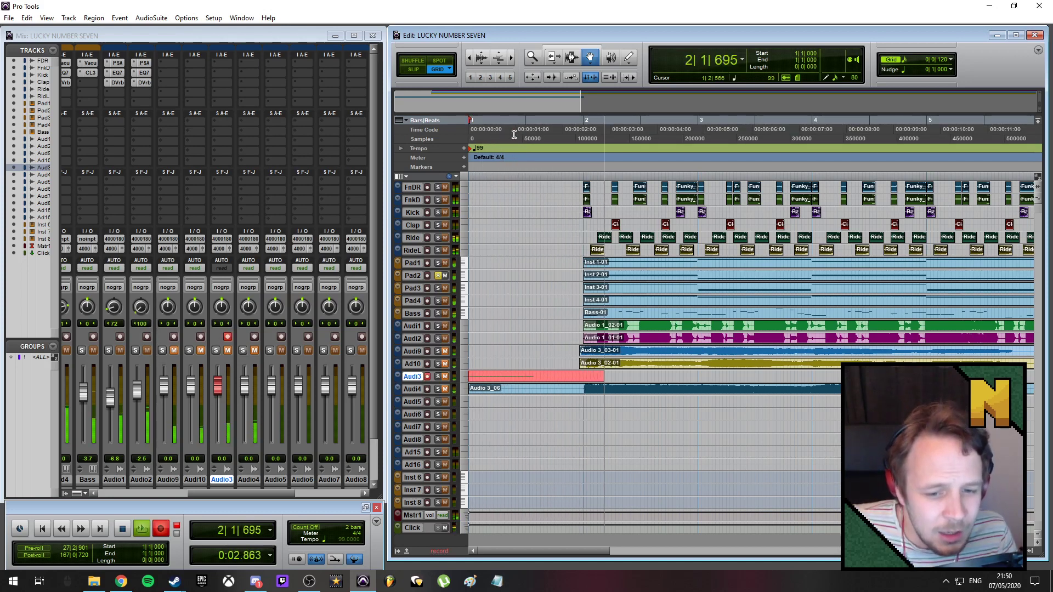
{"action": "key", "text": "ctrl+period"}
{"action": "key", "text": "ctrl+space"}
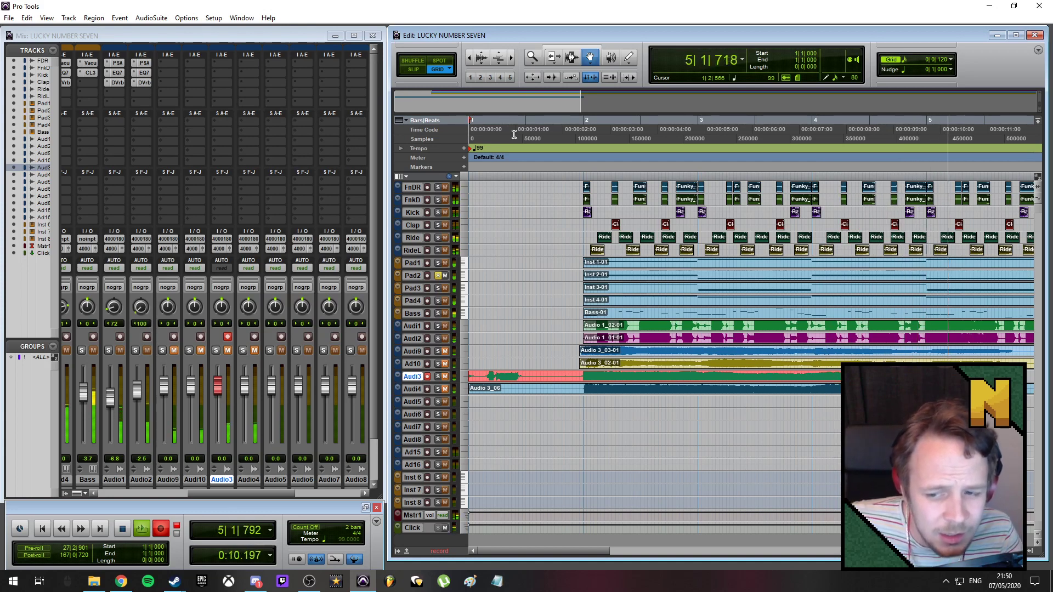
{"action": "key", "text": "space"}
{"action": "key", "text": "ctrl+z"}
{"action": "key", "text": "ctrl+space"}
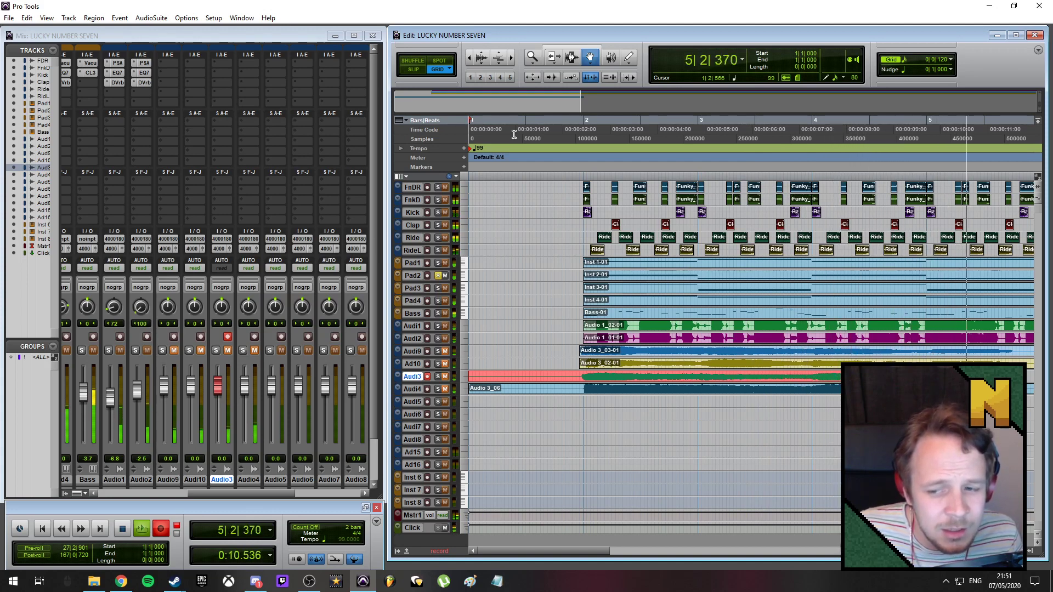
{"action": "key", "text": "space"}
{"action": "key", "text": "ctrl+z"}
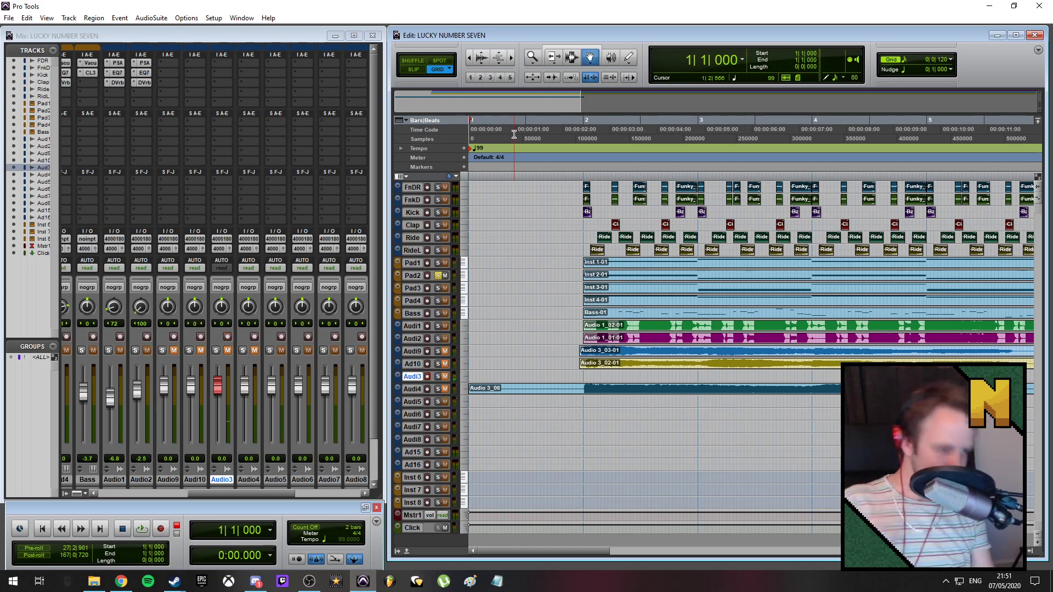
- Record the second Pad2 take on Audio3 from 1|1|000 for about five bars
{"action": "key", "text": "ctrl+space"}
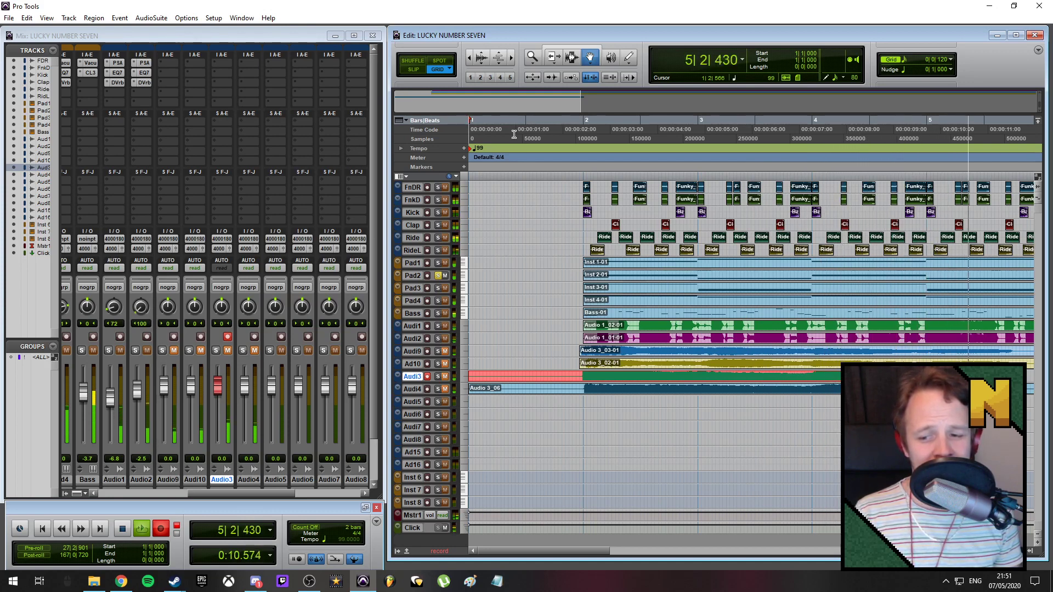
{"action": "key", "text": "space"}
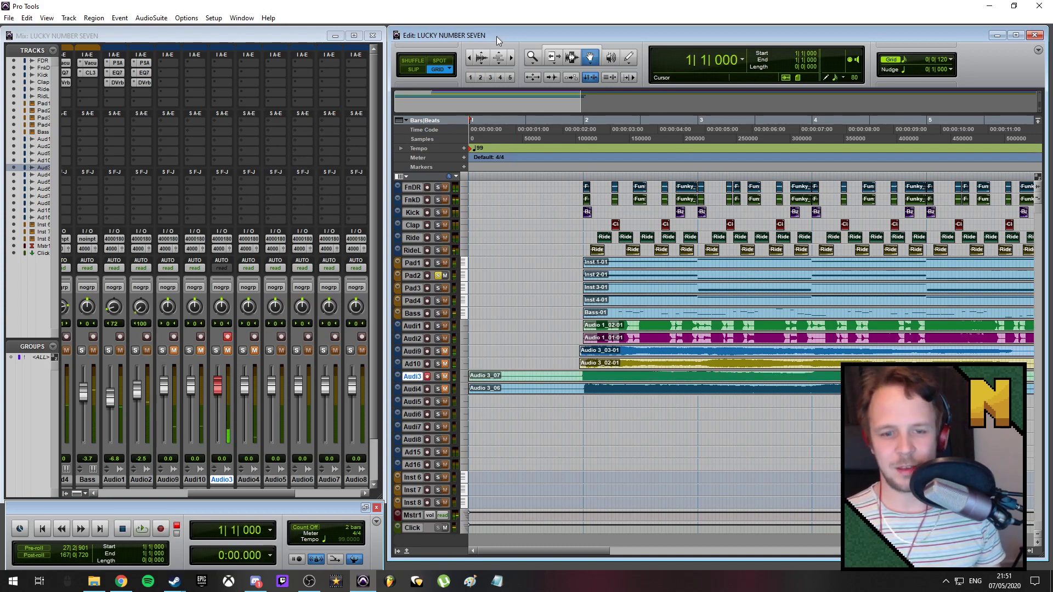
- Record the Pad2 ending on Audio3 from 13|1|600 for about five bars and move the take down to Audio4
{"action": "key", "text": "r"}
{"action": "key", "text": "r"}
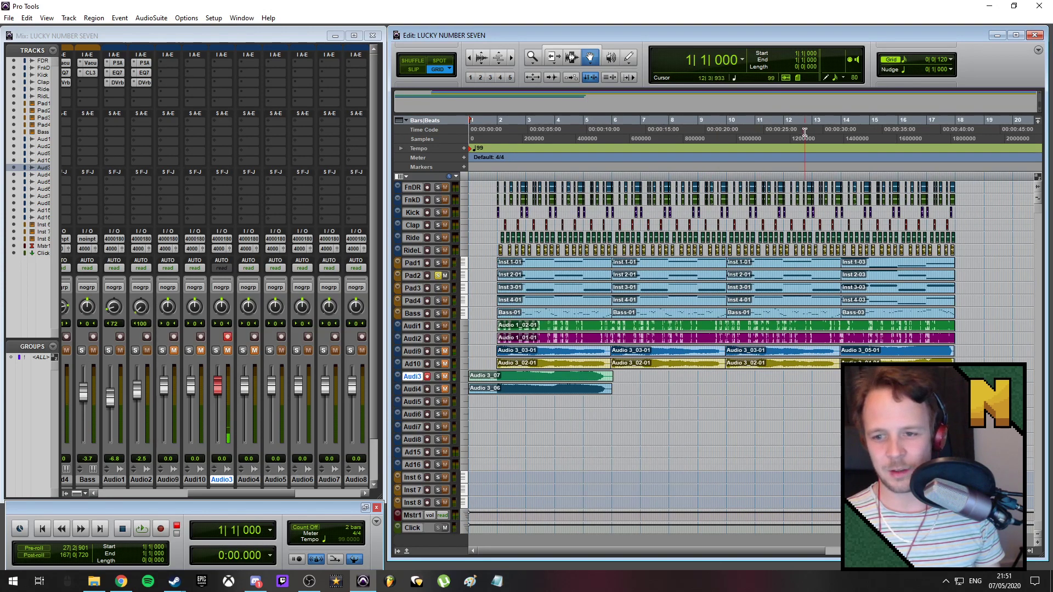
{"action": "key", "text": "space"}
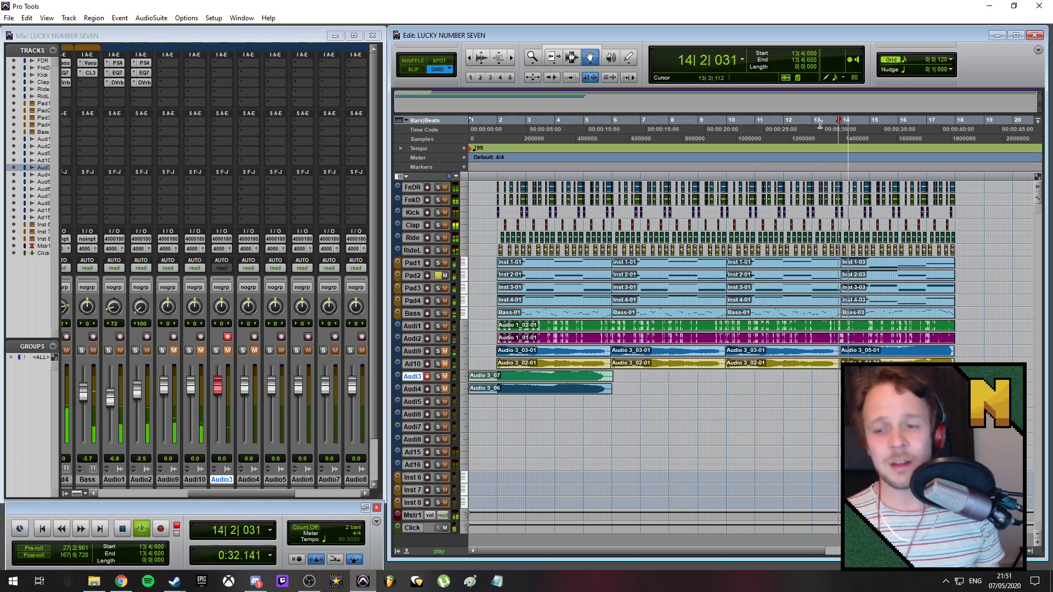
{"action": "key", "text": "space"}
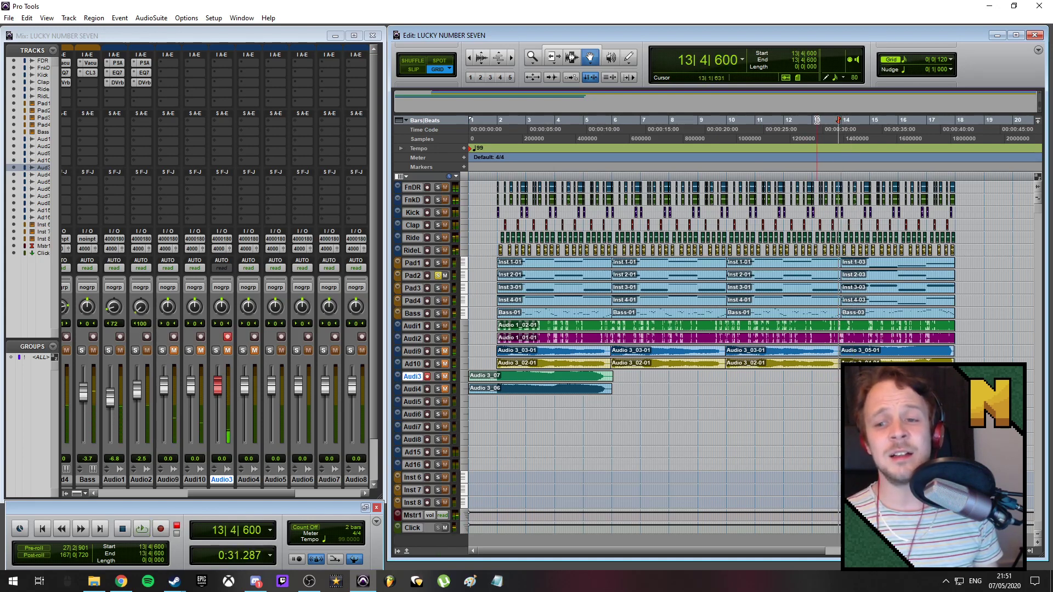
{"action": "key", "text": "ctrl+space"}
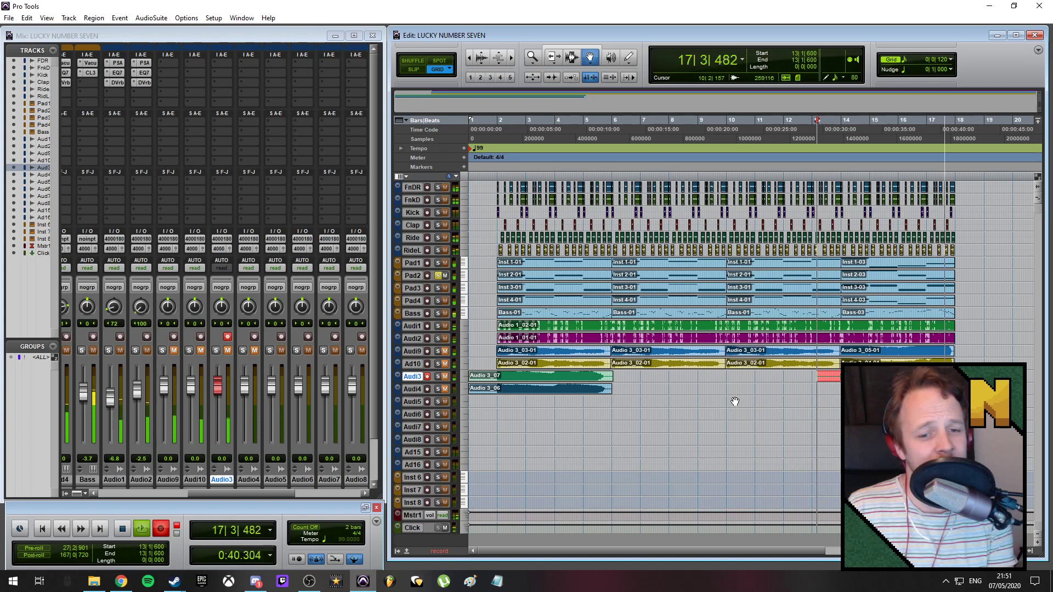
{"action": "key", "text": "space"}
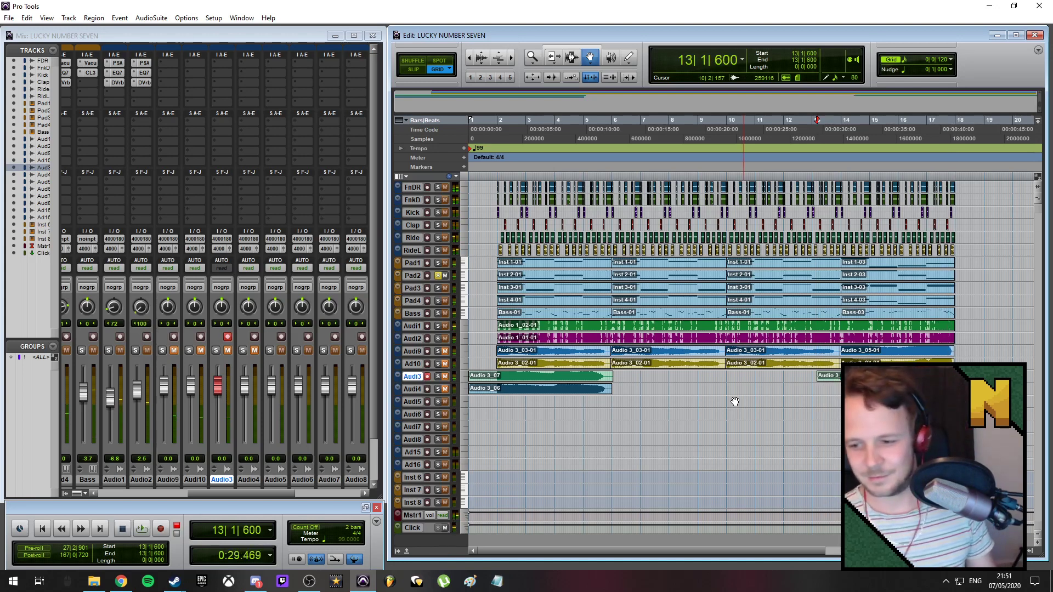
{"action": "left_click_drag", "start_coordinate": [834, 378], "coordinate": [832, 390]}
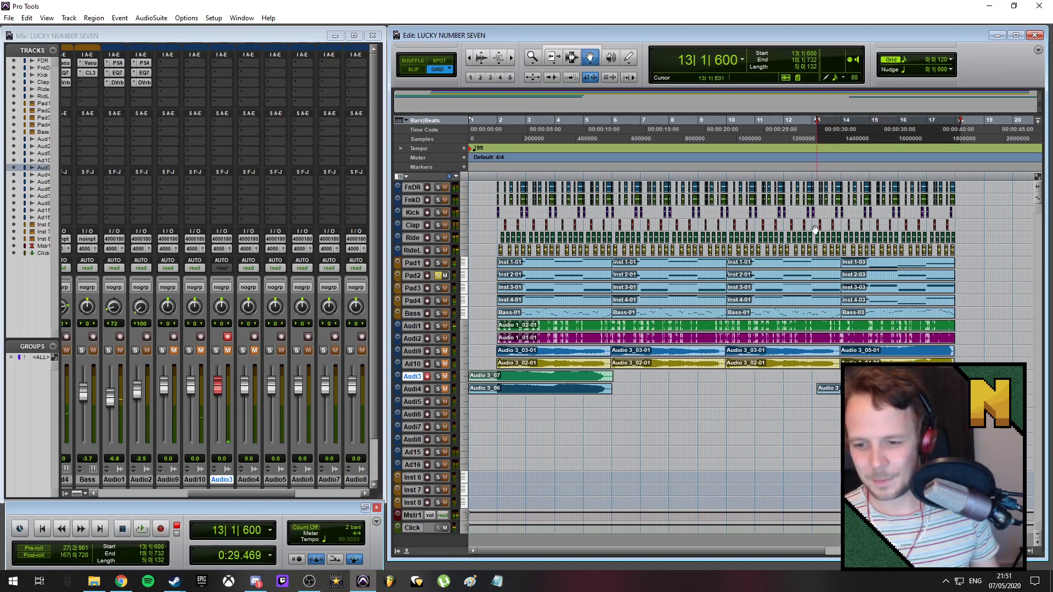
- Try to record the second Pad2 ending take on Audio3 from 13|1|240
{"action": "left_click", "coordinate": [816, 121]}
{"action": "key", "text": "ctrl+space"}
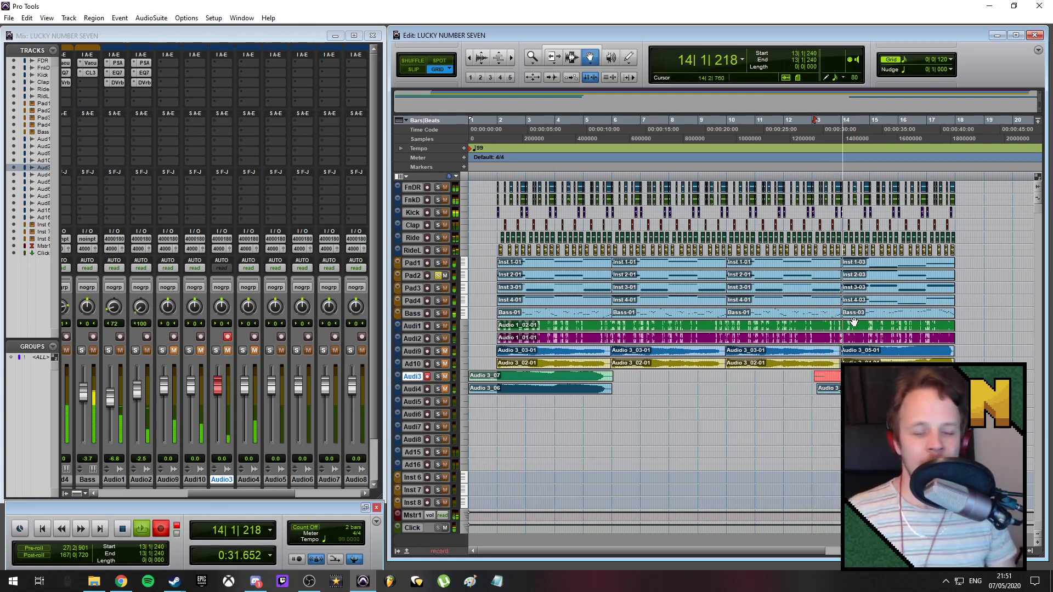
{"action": "key", "text": "ctrl+period"}
{"action": "key", "text": "ctrl+space"}
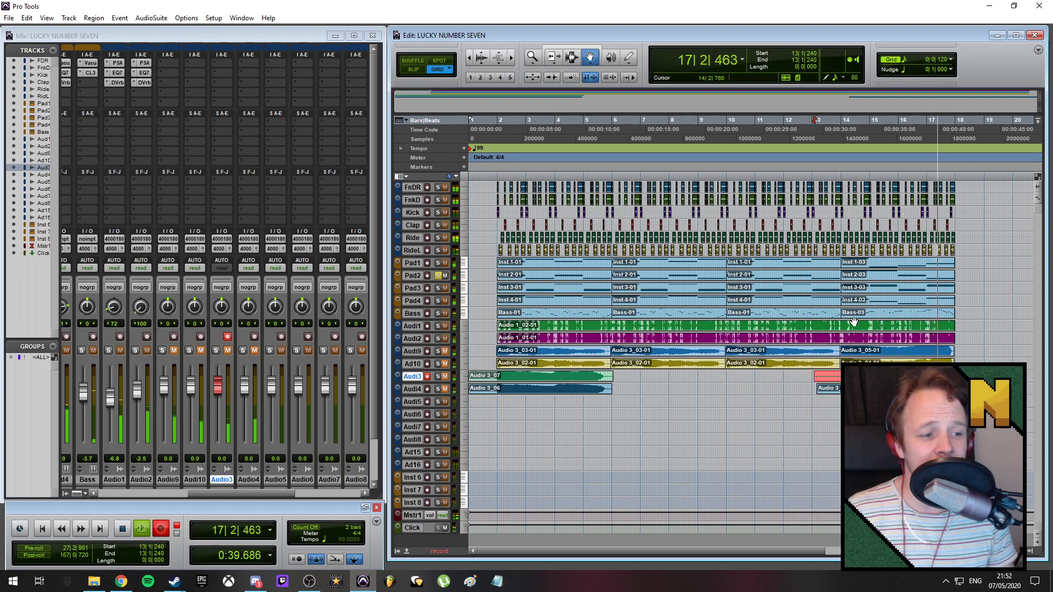
{"action": "key", "text": "space"}
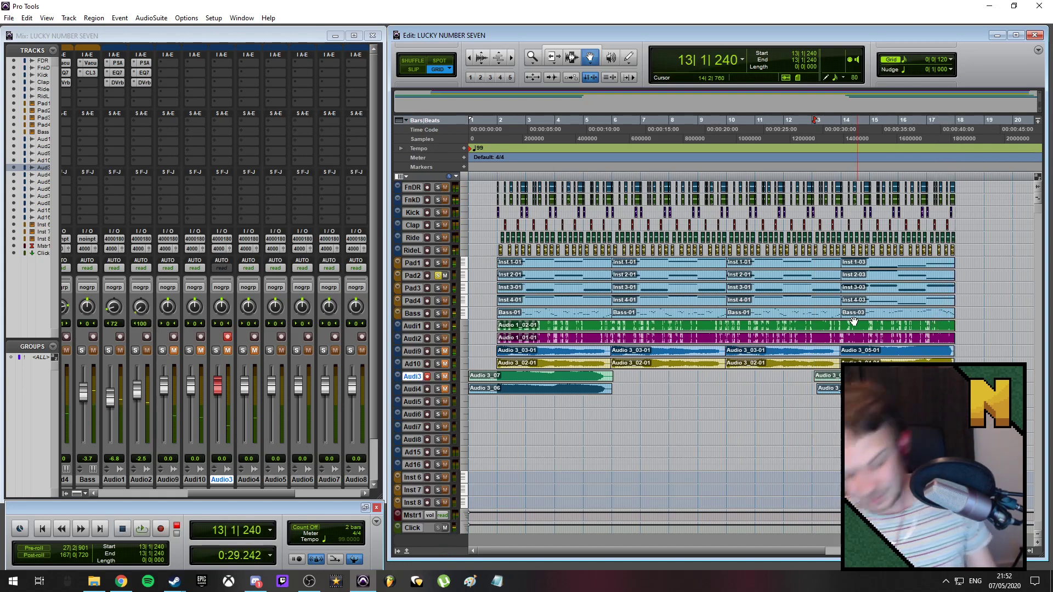
{"action": "key", "text": "ctrl+space"}
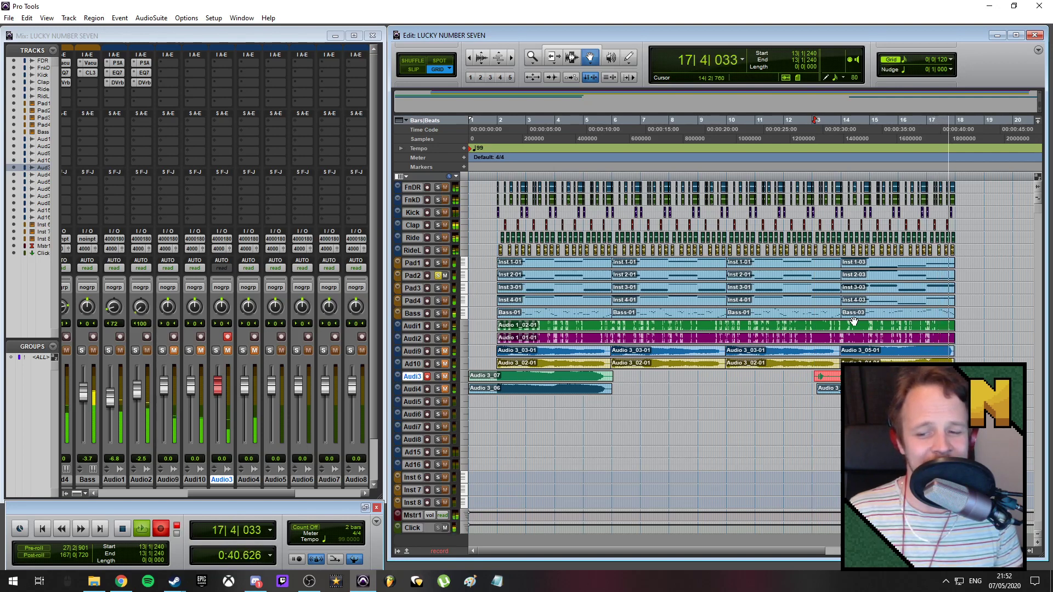
{"action": "key", "text": "space"}
{"action": "key", "text": "ctrl+z"}
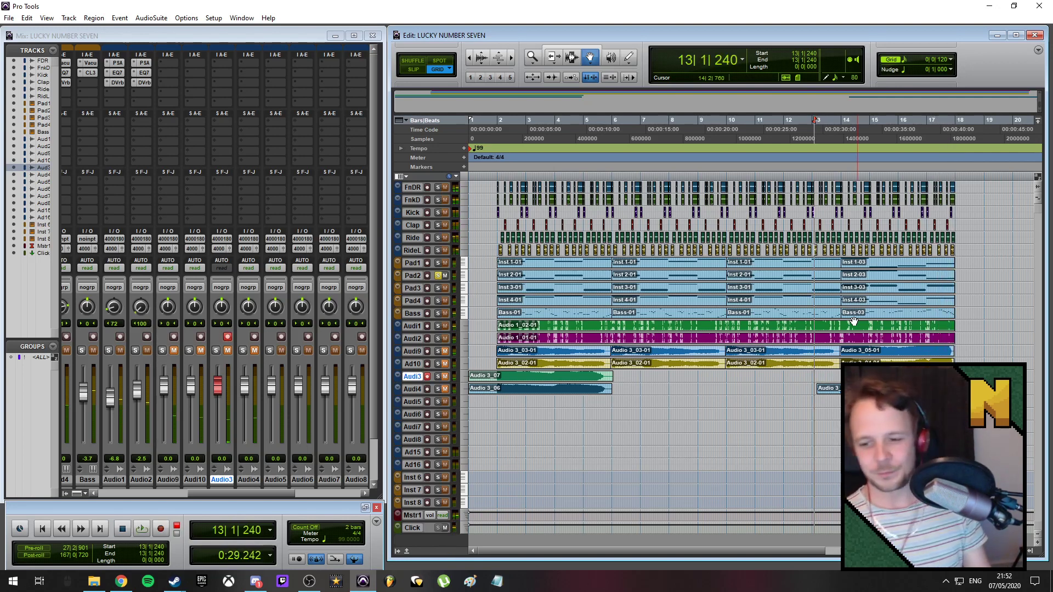
- Record the second Pad2 ending take on Audio3 from 13|1|240 for about five bars
{"action": "key", "text": "ctrl+space"}
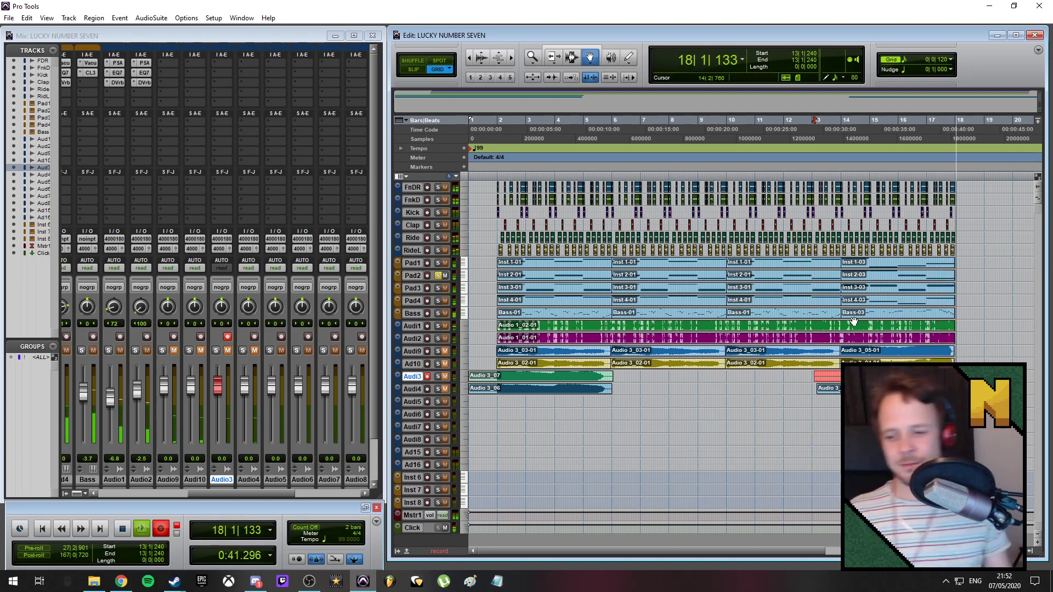
{"action": "key", "text": "space"}
{"action": "key", "text": "space"}
{"action": "key", "text": "space"}
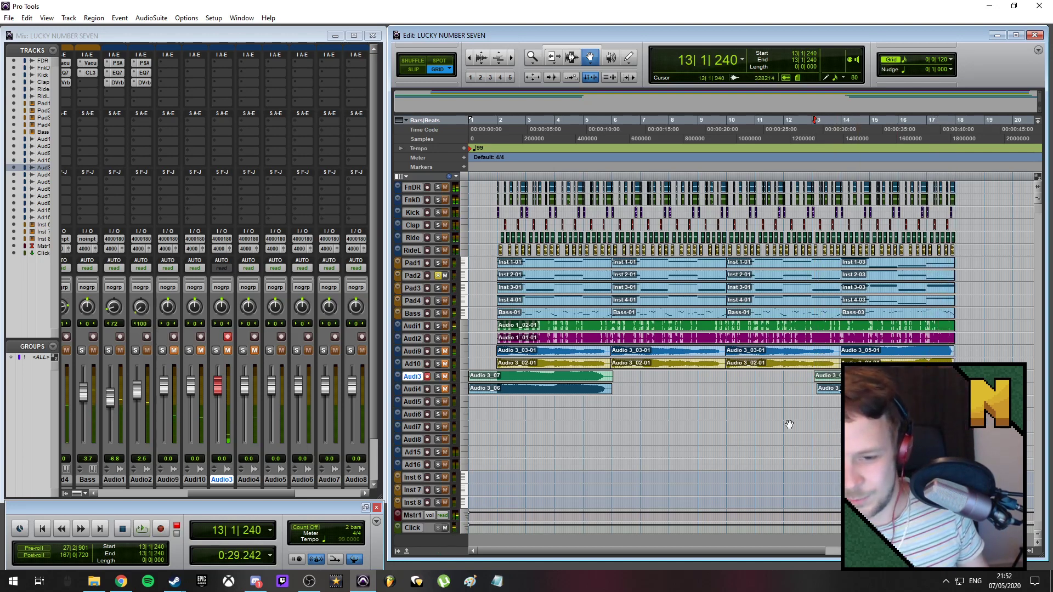
- Delete the lead-in of the Audio3 and Audio4 ending takes up to where the Audio9 and Audio10 ending clips start
{"action": "key", "text": "ctrl+]"}
{"action": "key", "text": "ctrl+]"}
{"action": "key", "text": "ctrl+]"}
{"action": "left_click_drag", "start_coordinate": [822, 550], "coordinate": [852, 551]}
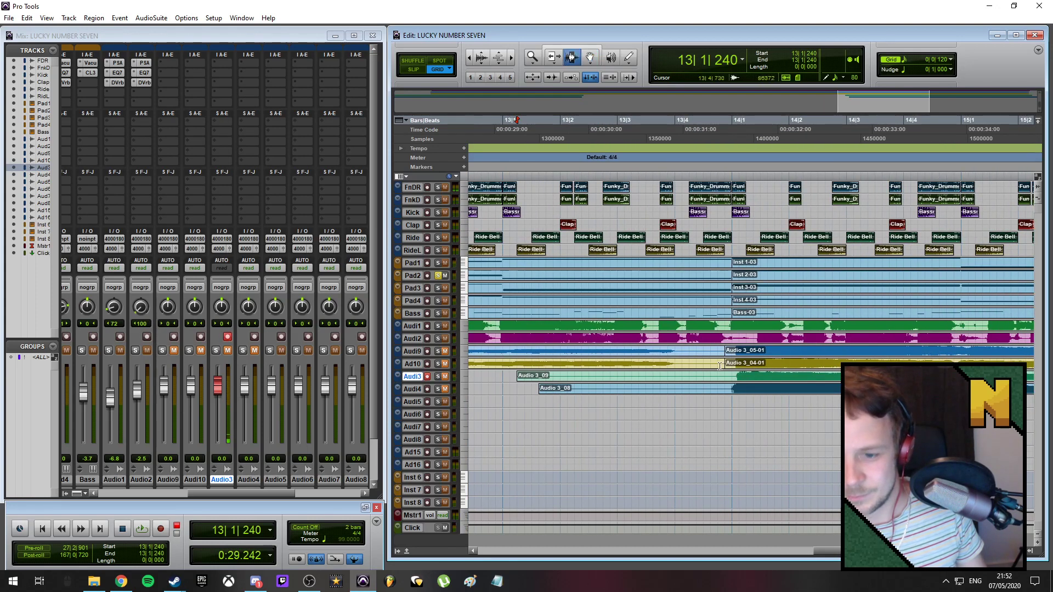
{"action": "left_click_drag", "start_coordinate": [732, 376], "coordinate": [614, 415]}
{"action": "key", "text": "Delete"}
- Trim the opening takes on Audio3 and Audio4 to run from 1|4|840 to 5|4|840
{"action": "left_click_drag", "start_coordinate": [824, 550], "coordinate": [499, 549]}
{"action": "left_click", "coordinate": [900, 121]}
{"action": "left_click", "coordinate": [816, 377]}
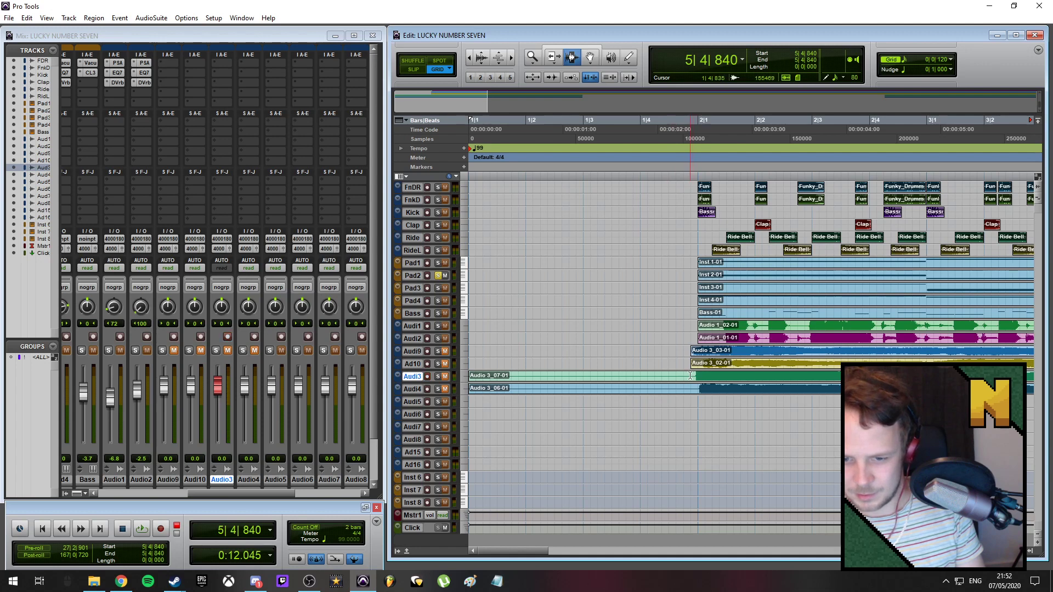
{"action": "left_click_drag", "start_coordinate": [690, 376], "coordinate": [417, 430]}
{"action": "key", "text": "Delete"}
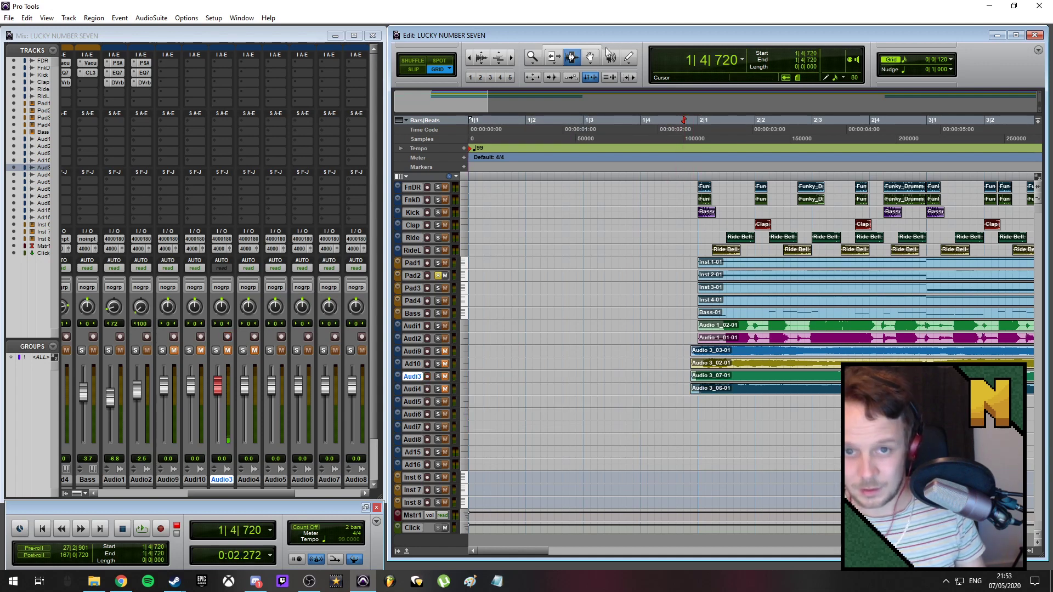
- Duplicate the trimmed opening clips on Audio3 and Audio4 twice to fill 5|4|840 to 13|4|840
{"action": "left_click", "coordinate": [590, 57]}
{"action": "left_click", "coordinate": [740, 378]}
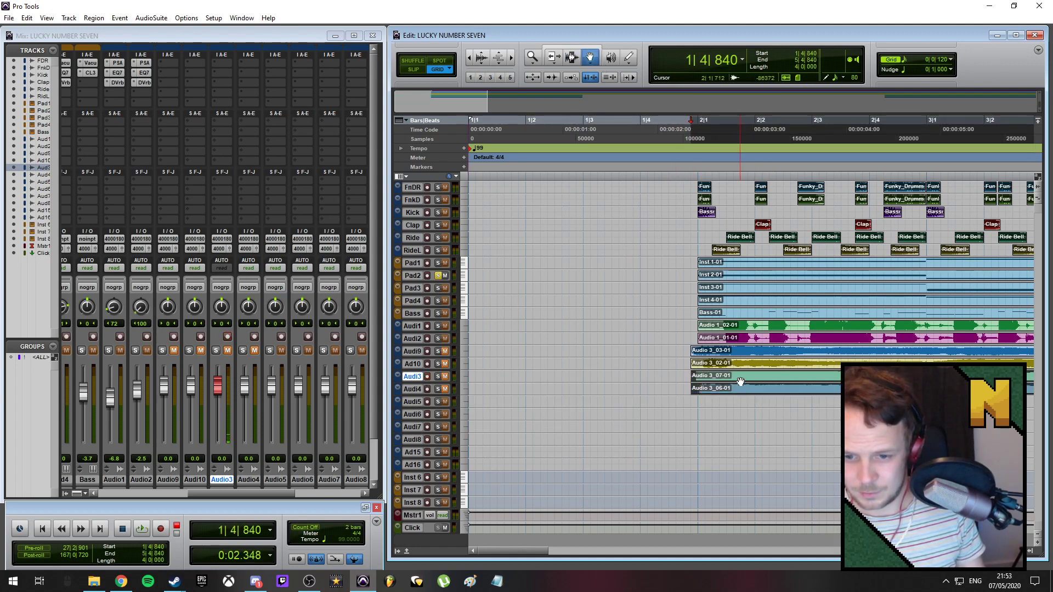
{"action": "left_click_drag", "start_coordinate": [739, 378], "coordinate": [708, 382]}
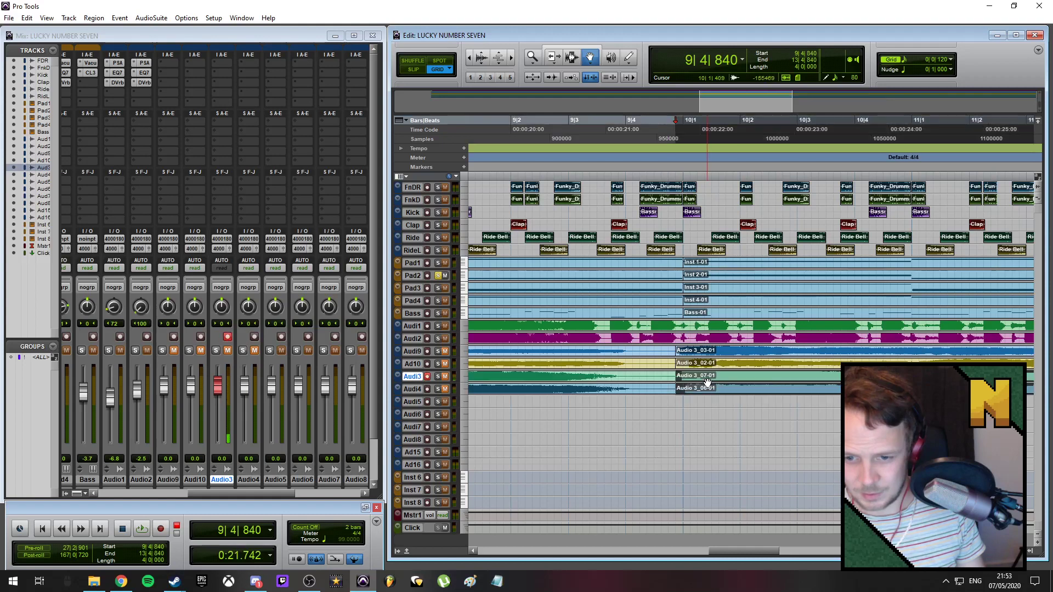
{"action": "key", "text": "r"}
{"action": "key", "text": "r"}
{"action": "key", "text": "r"}
{"action": "key", "text": "r"}
- Move all the Audio3 and Audio4 clips to Audio7 and Audio8, and place those two tracks directly below Audio10
{"action": "left_click", "coordinate": [514, 378]}
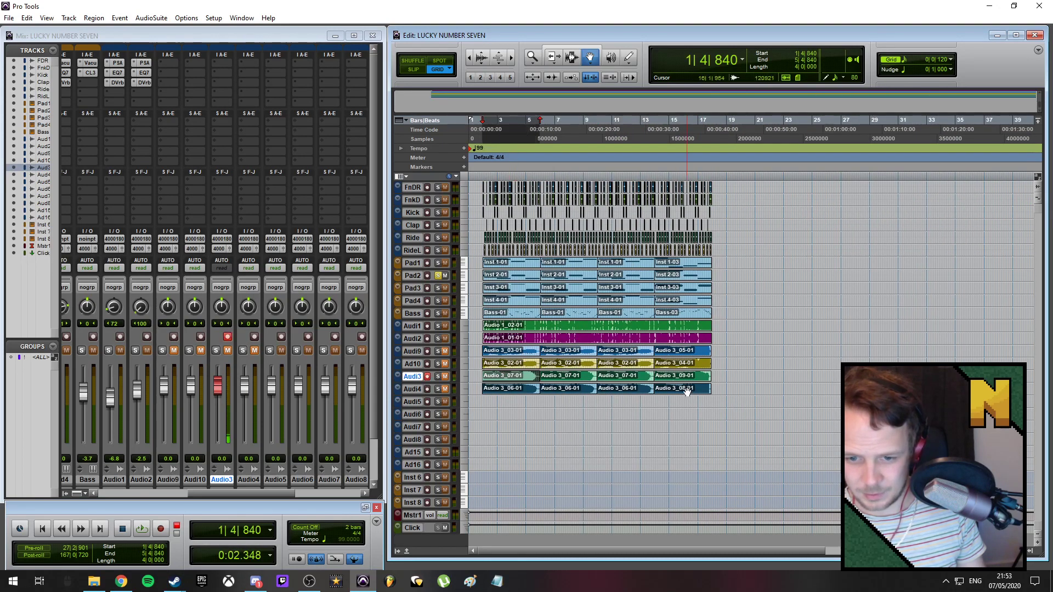
{"action": "left_click", "coordinate": [687, 389], "text": "shift"}
{"action": "left_click_drag", "start_coordinate": [494, 378], "coordinate": [482, 437]}
{"action": "key", "text": "t"}
{"action": "key", "text": "t"}
{"action": "key", "text": "t"}
{"action": "key", "text": "t"}
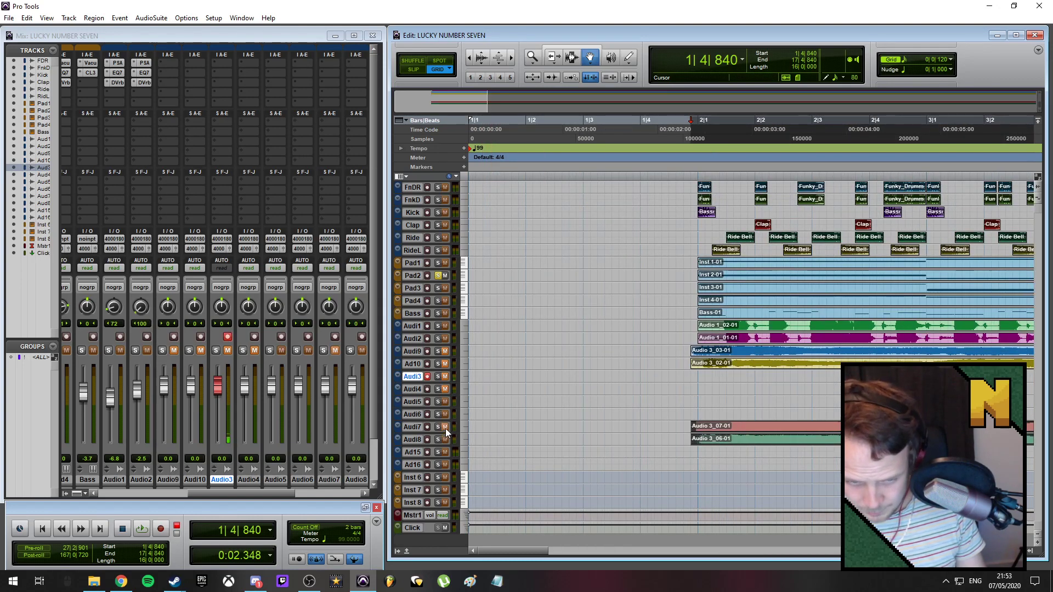
{"action": "left_click", "coordinate": [415, 427]}
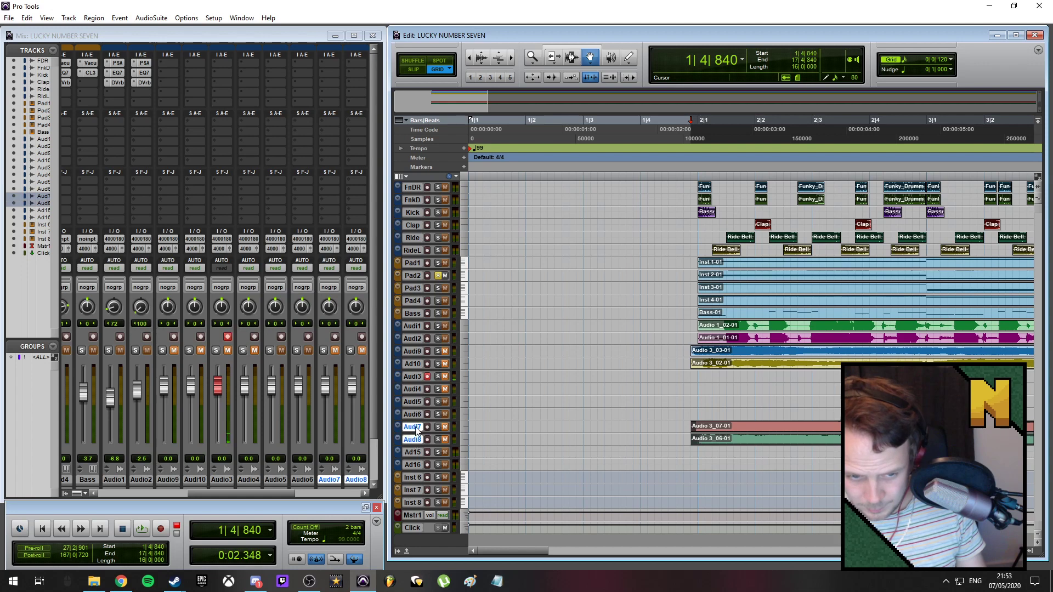
{"action": "left_click_drag", "start_coordinate": [415, 430], "coordinate": [419, 373]}
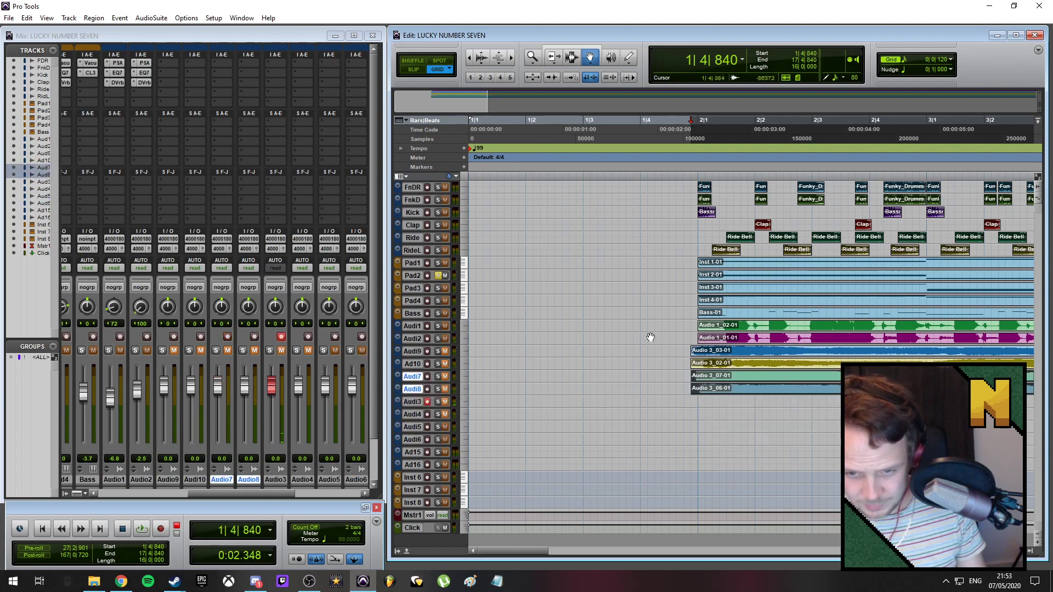
- Solo Pad3 in place of Pad2 and play the opening from 1|4|600
{"action": "left_click", "coordinate": [438, 288]}
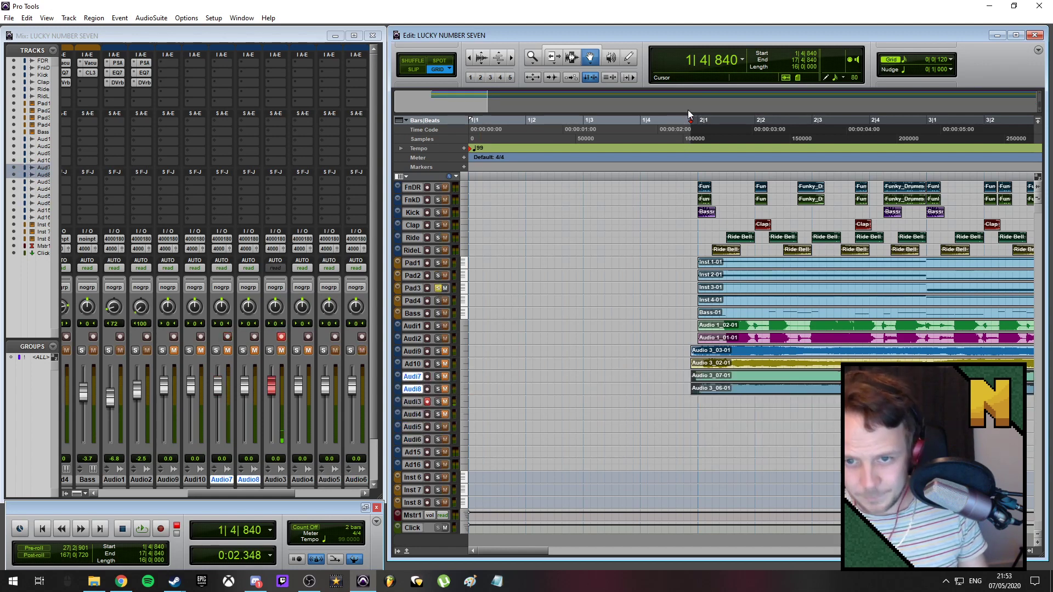
{"action": "left_click", "coordinate": [679, 125]}
{"action": "key", "text": "space"}
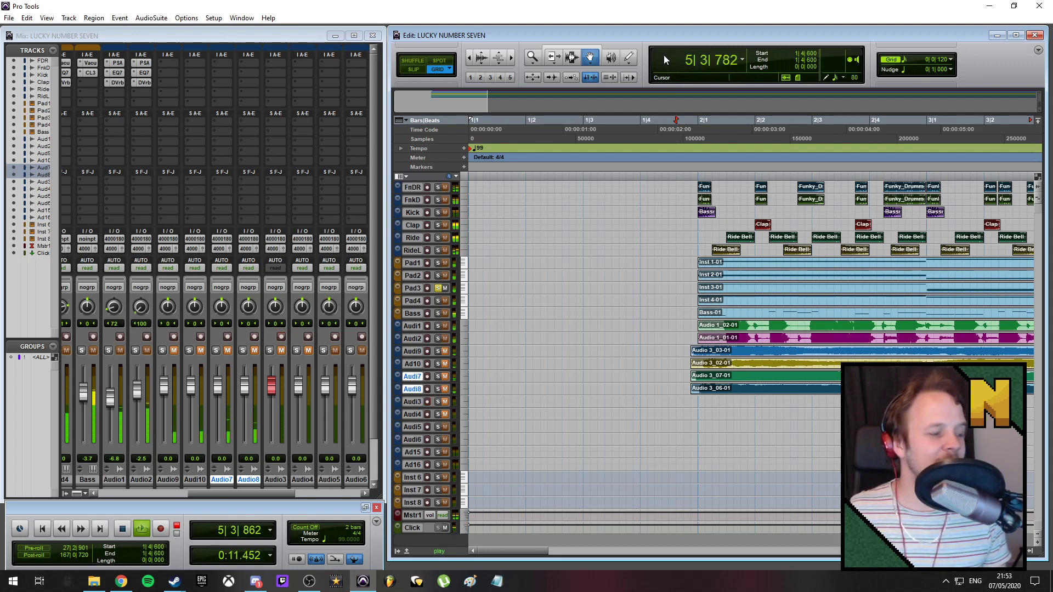
{"action": "key", "text": "space"}
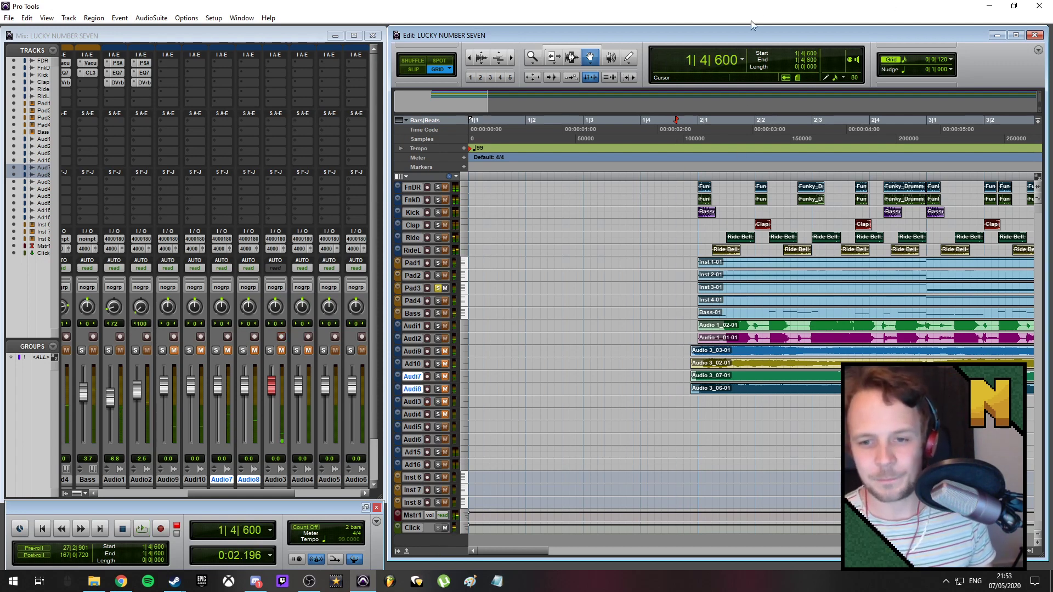
- Record two Pad3 takes about five bars long on Audio3 from 1|1|000, moving the first down to Audio4
{"action": "key", "text": "Return"}
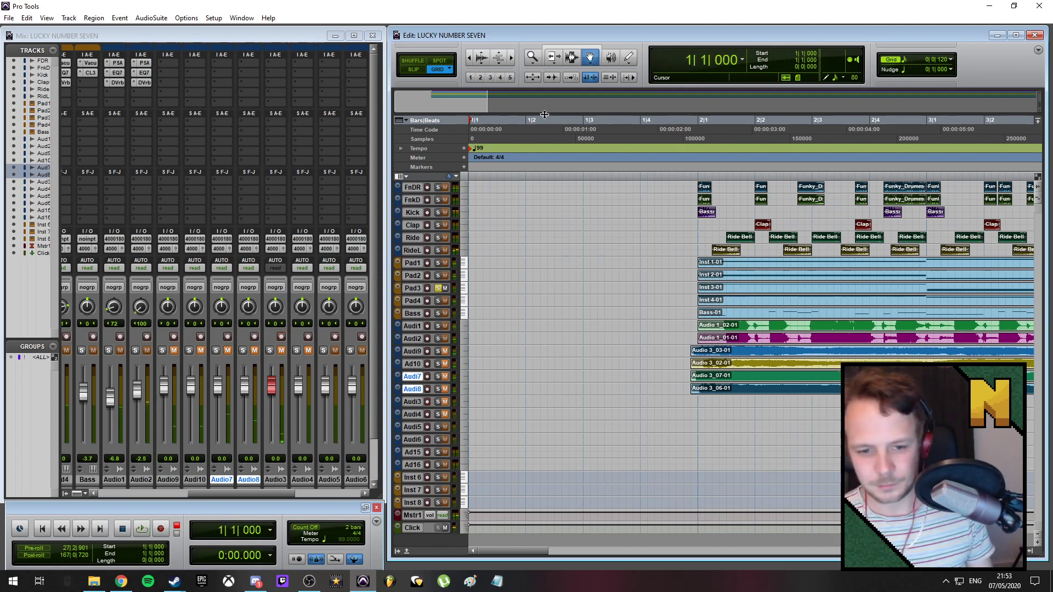
{"action": "key", "text": "ctrl+space"}
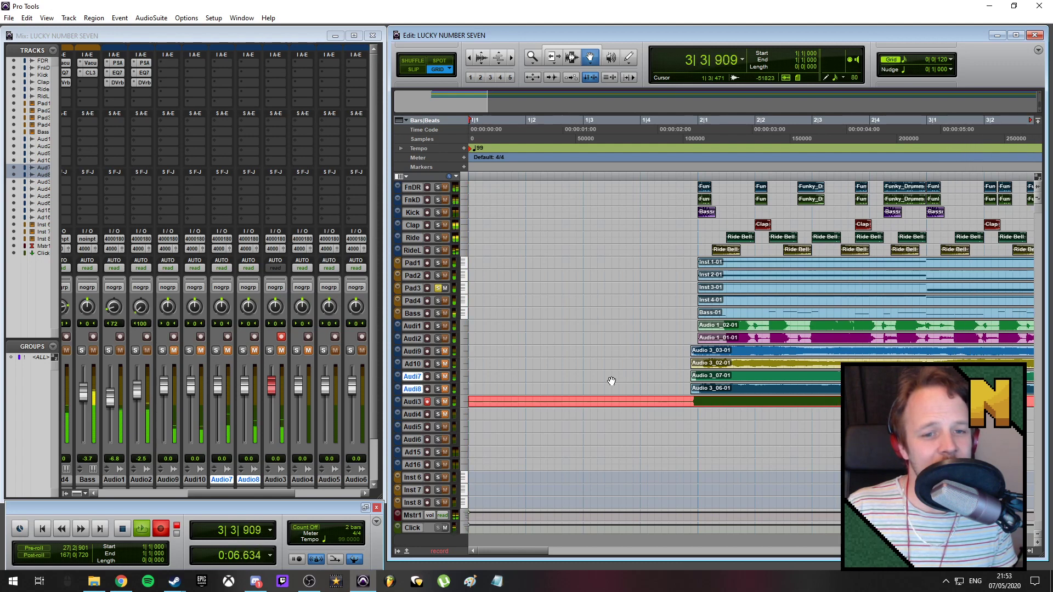
{"action": "key", "text": "ctrl+period"}
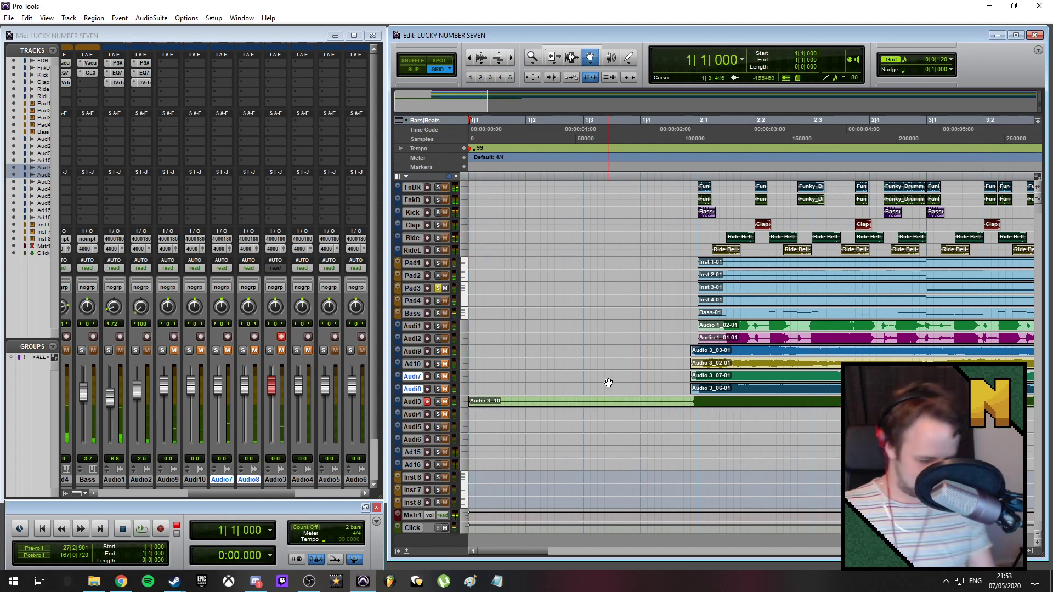
{"action": "key", "text": "ctrl+space"}
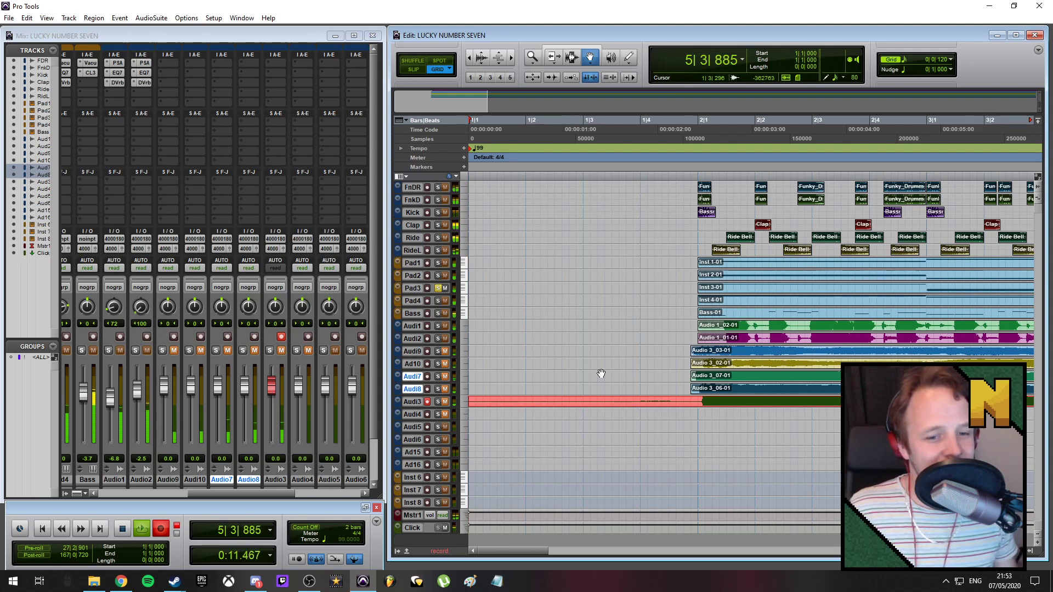
{"action": "key", "text": "space"}
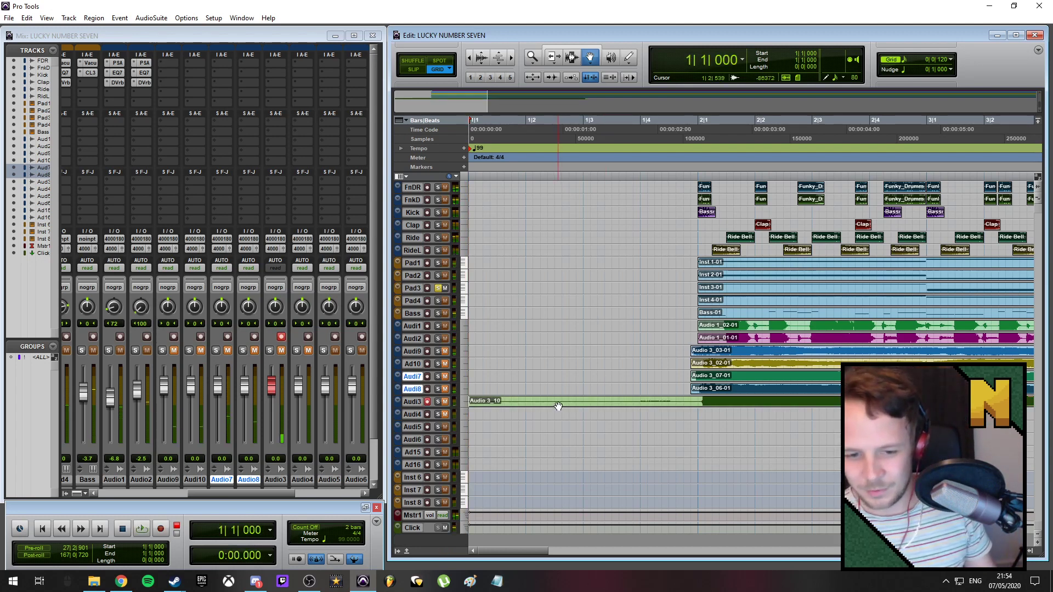
{"action": "left_click_drag", "start_coordinate": [558, 406], "coordinate": [553, 429]}
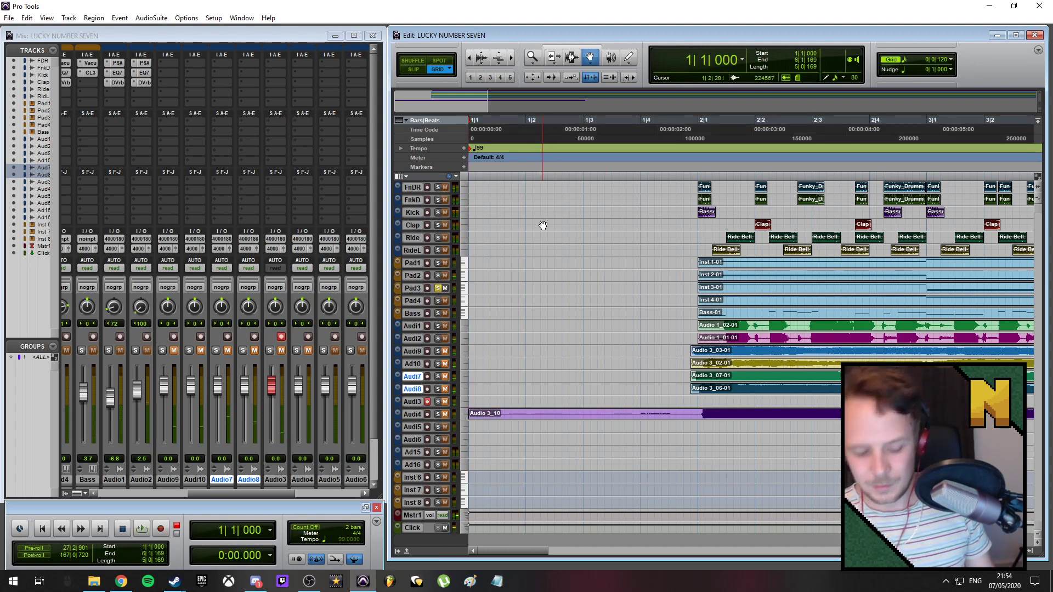
{"action": "key", "text": "ctrl+space"}
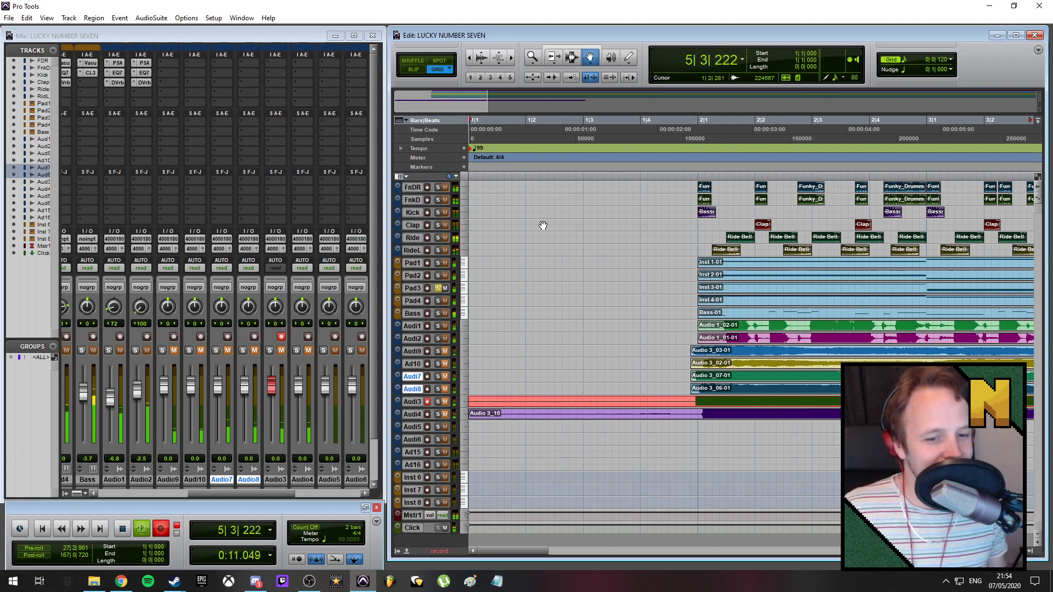
{"action": "key", "text": "space"}
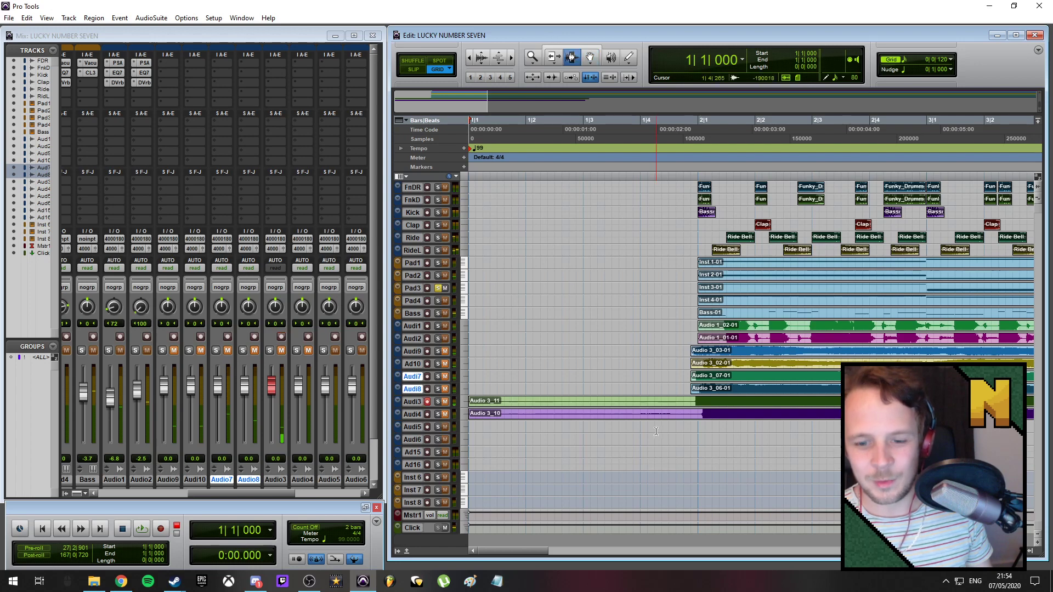
- Trim both Pad3 opening takes on Audio3 and Audio4 to run from 1|4|840 to 5|4|840
{"action": "left_click_drag", "start_coordinate": [690, 403], "coordinate": [469, 416]}
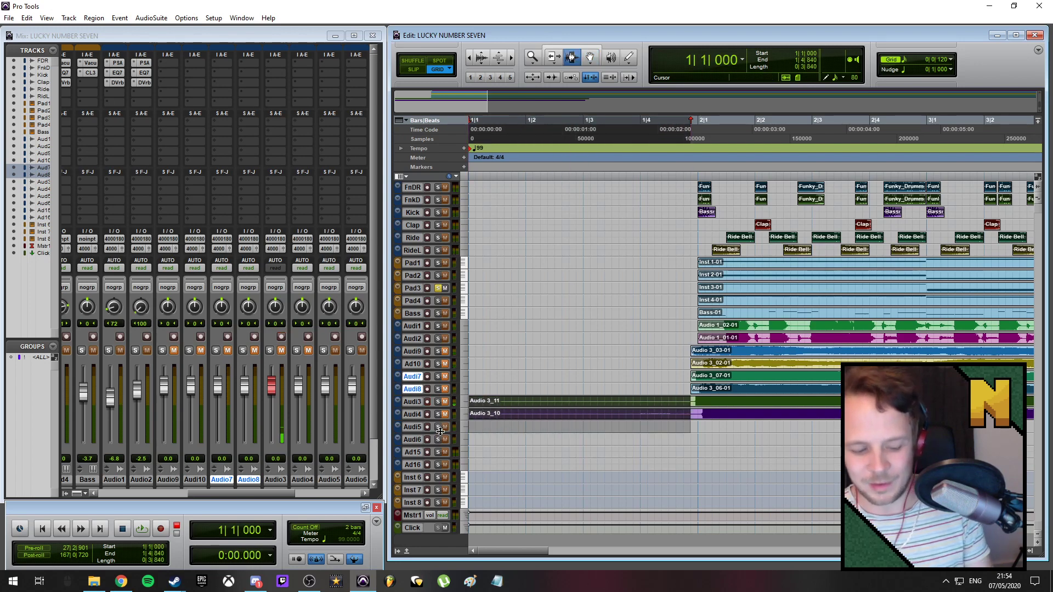
{"action": "key", "text": "Delete"}
{"action": "left_click_drag", "start_coordinate": [520, 550], "coordinate": [628, 541]}
{"action": "left_click_drag", "start_coordinate": [738, 403], "coordinate": [809, 428]}
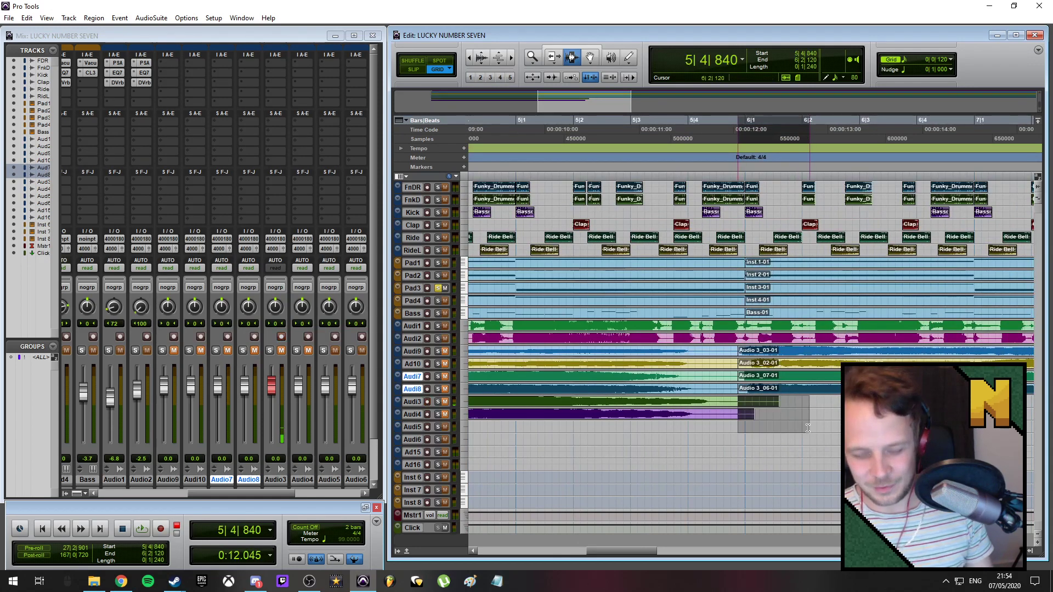
{"action": "key", "text": "Delete"}
- Play the song's ending from 13|4|480 to hear the Pad3 part
{"action": "left_click_drag", "start_coordinate": [630, 549], "coordinate": [851, 547]}
{"action": "scroll", "coordinate": [827, 473], "scroll_direction": "down", "scroll_amount": 2}
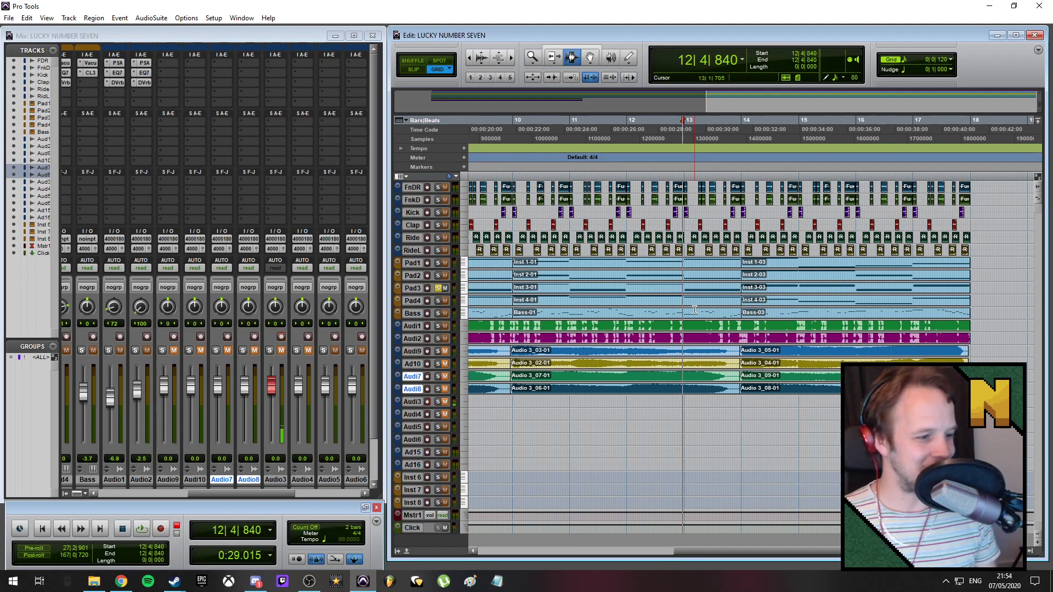
{"action": "left_click", "coordinate": [735, 118]}
{"action": "key", "text": "space"}
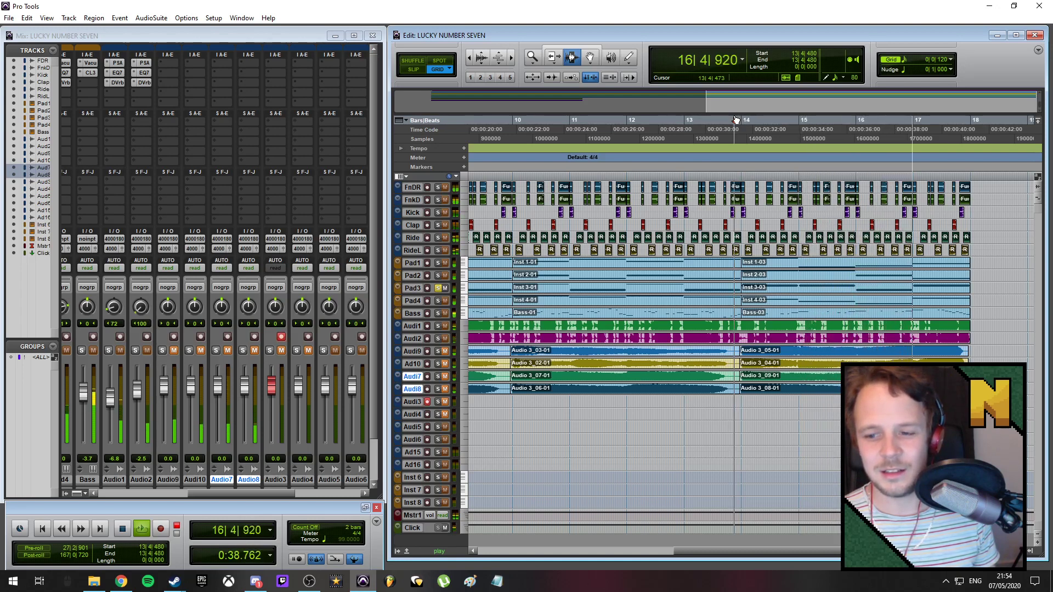
{"action": "key", "text": "space"}
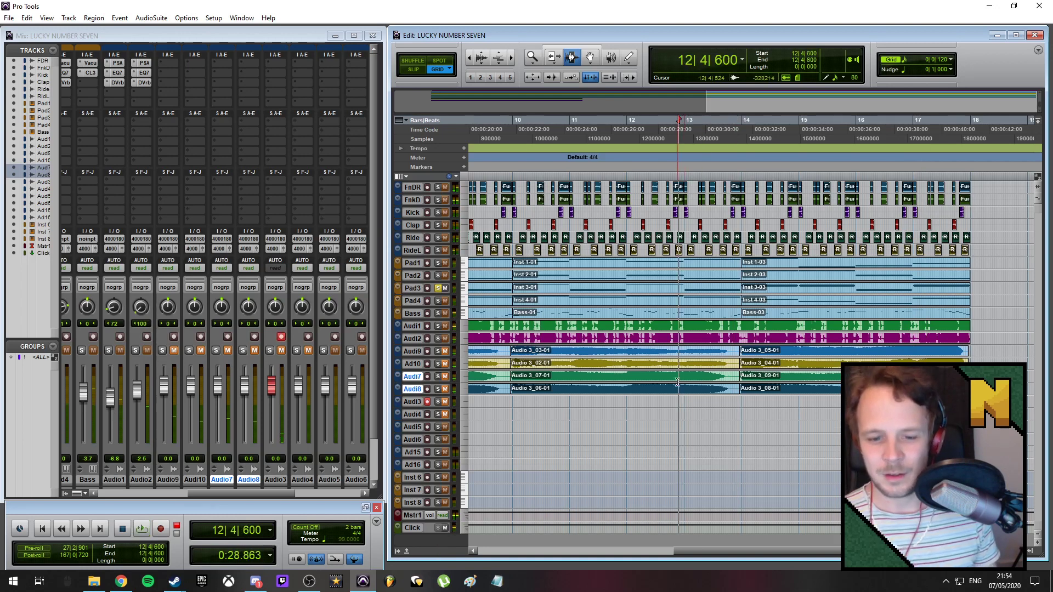
- Record the Pad3 ending on Audio3 from 12|4|600 for about five bars and move the take down to Audio4
{"action": "key", "text": "ctrl+space"}
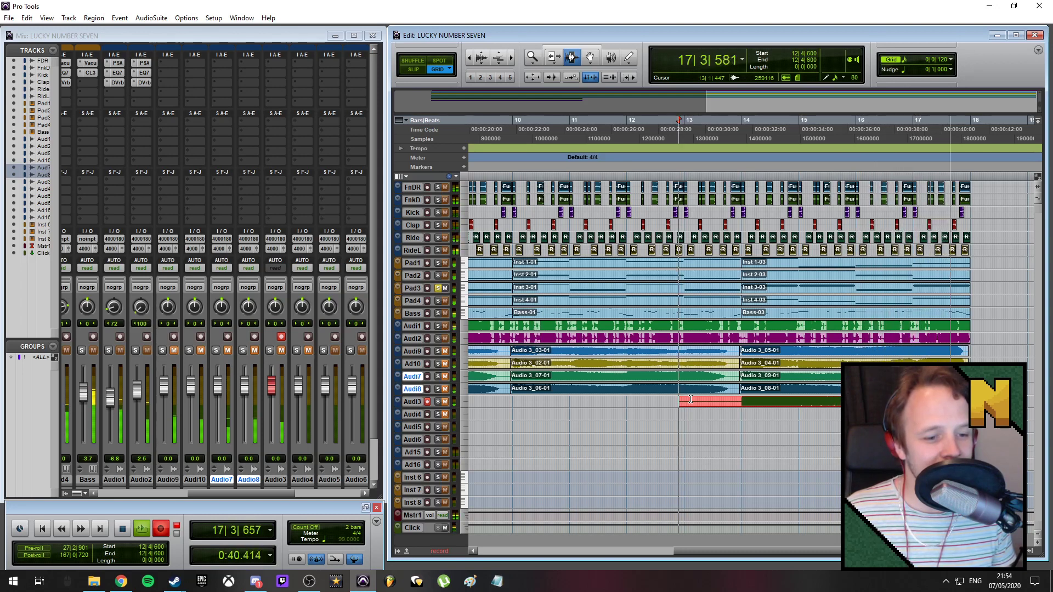
{"action": "key", "text": "space"}
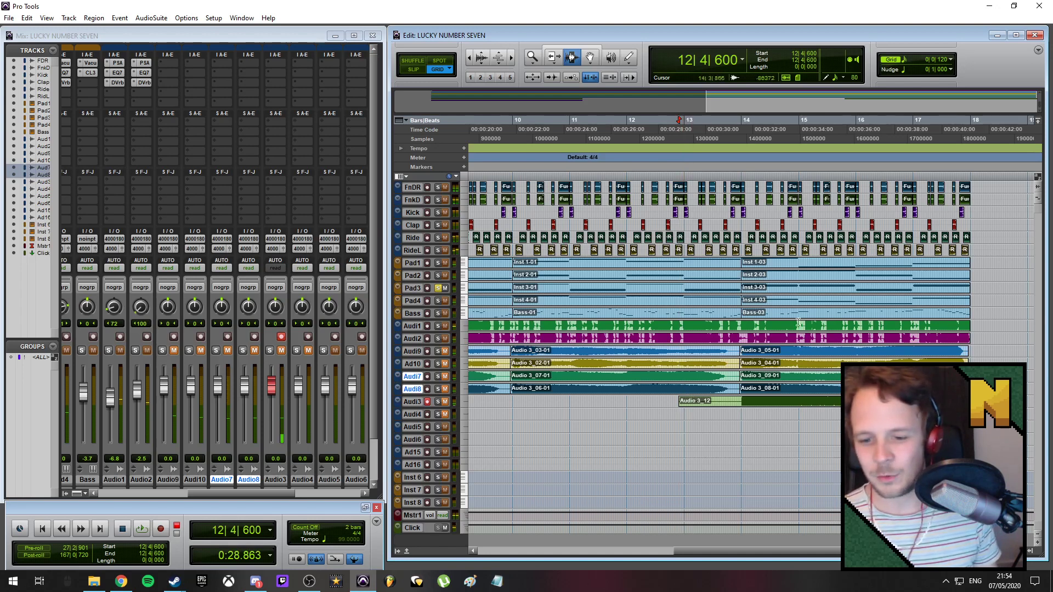
{"action": "left_click", "coordinate": [731, 402]}
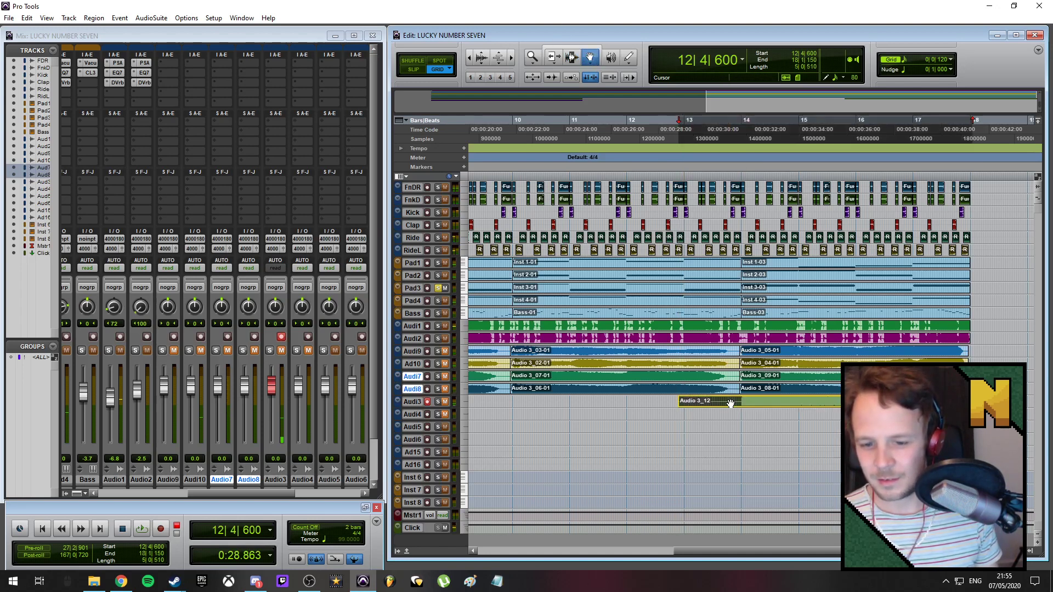
{"action": "left_click_drag", "start_coordinate": [732, 433], "coordinate": [729, 431]}
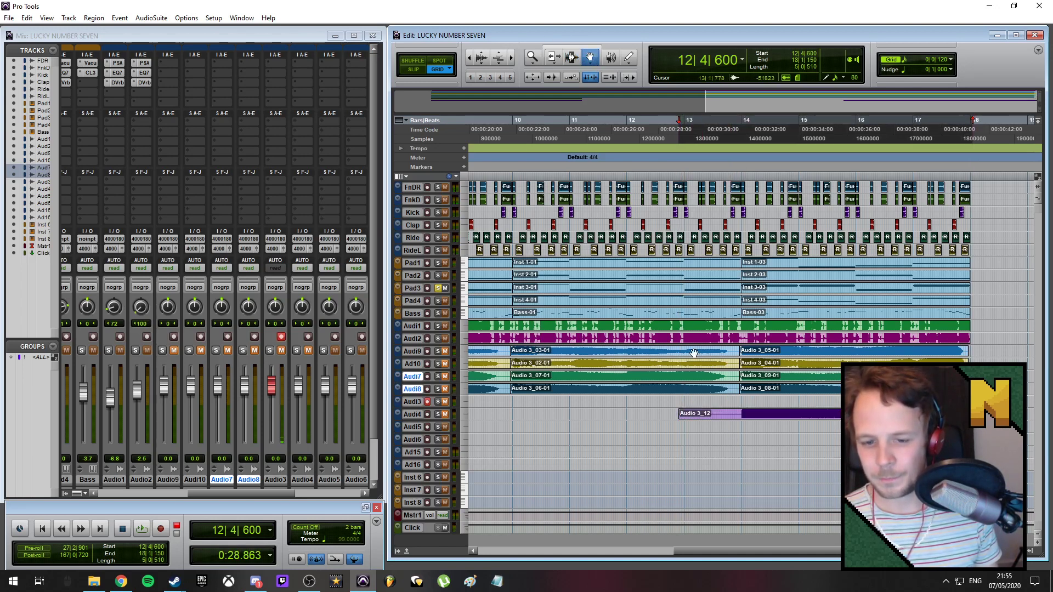
- Record the second Pad3 ending take on Audio3 from 12|4|000 for about five bars
{"action": "left_click", "coordinate": [669, 122]}
{"action": "key", "text": "ctrl+space"}
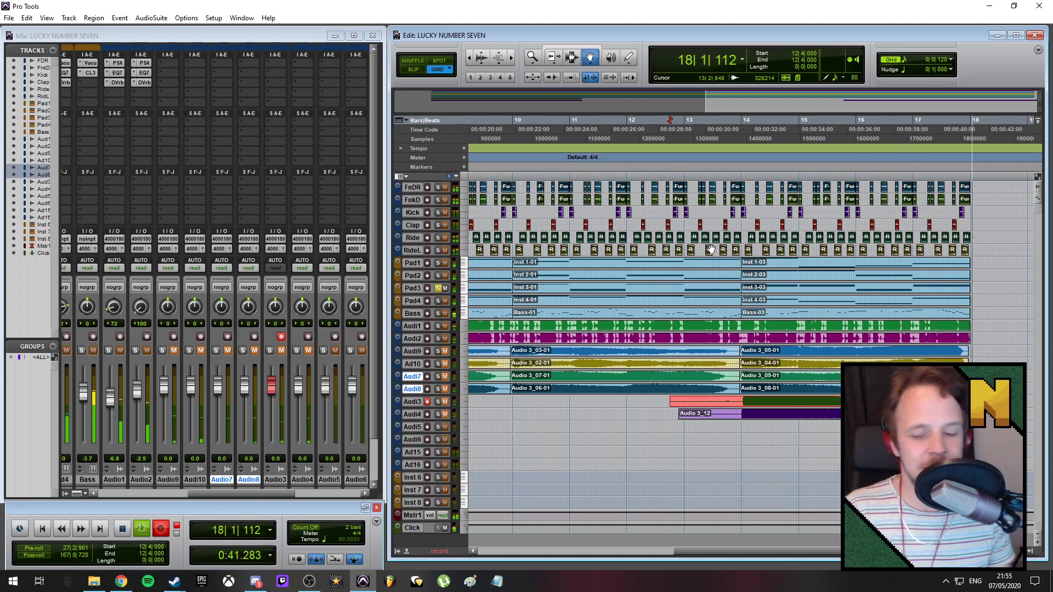
{"action": "key", "text": "space"}
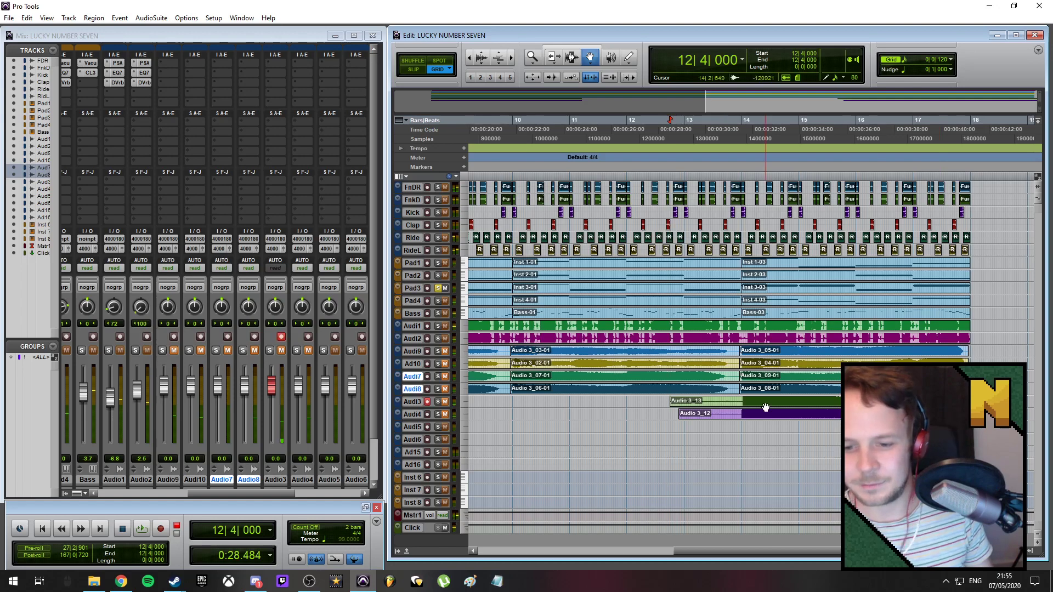
- Split the Audi3 and Audi4 recordings at 13|4|840 and remove their earlier portions, aligning their starts with the clips above
{"action": "key", "text": "ctrl+]"}
{"action": "key", "text": "ctrl+]"}
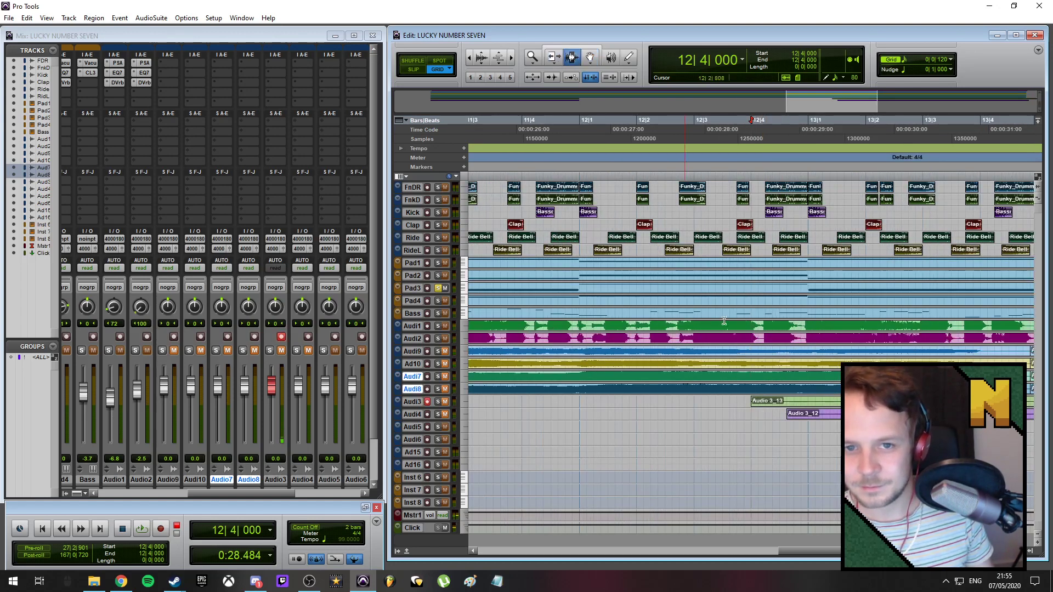
{"action": "left_click_drag", "start_coordinate": [810, 551], "coordinate": [855, 551]}
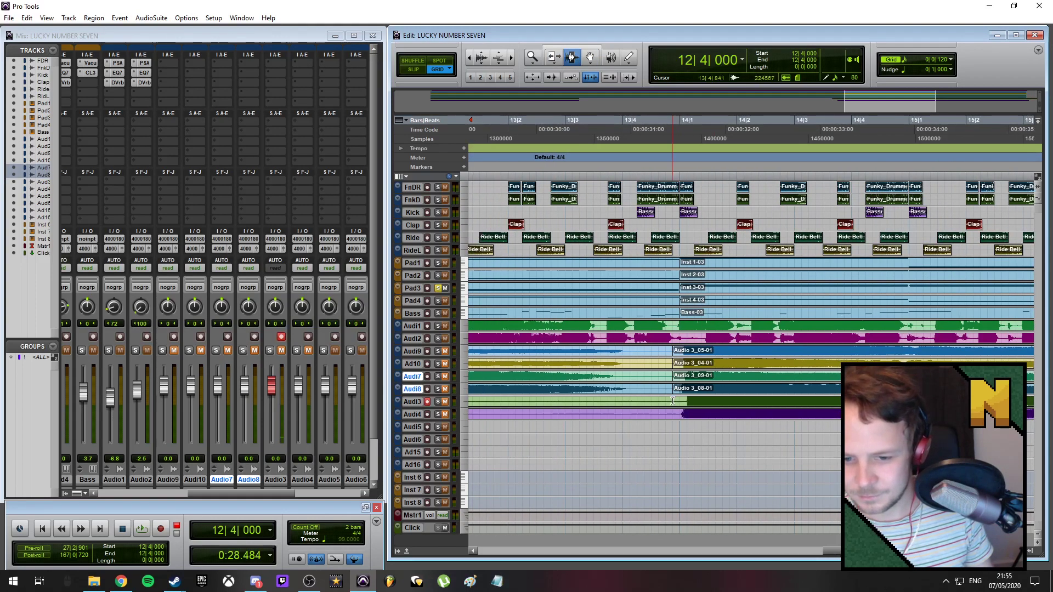
{"action": "left_click_drag", "start_coordinate": [673, 401], "coordinate": [658, 427]}
{"action": "key", "text": "Delete"}
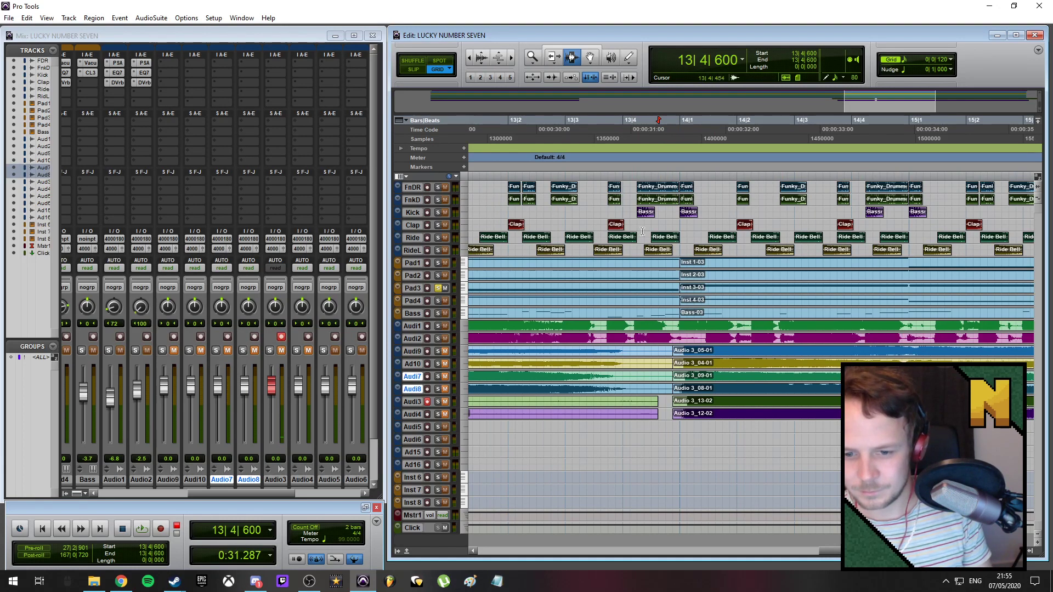
{"action": "left_click", "coordinate": [645, 406]}
{"action": "key", "text": "Delete"}
{"action": "left_click", "coordinate": [644, 417]}
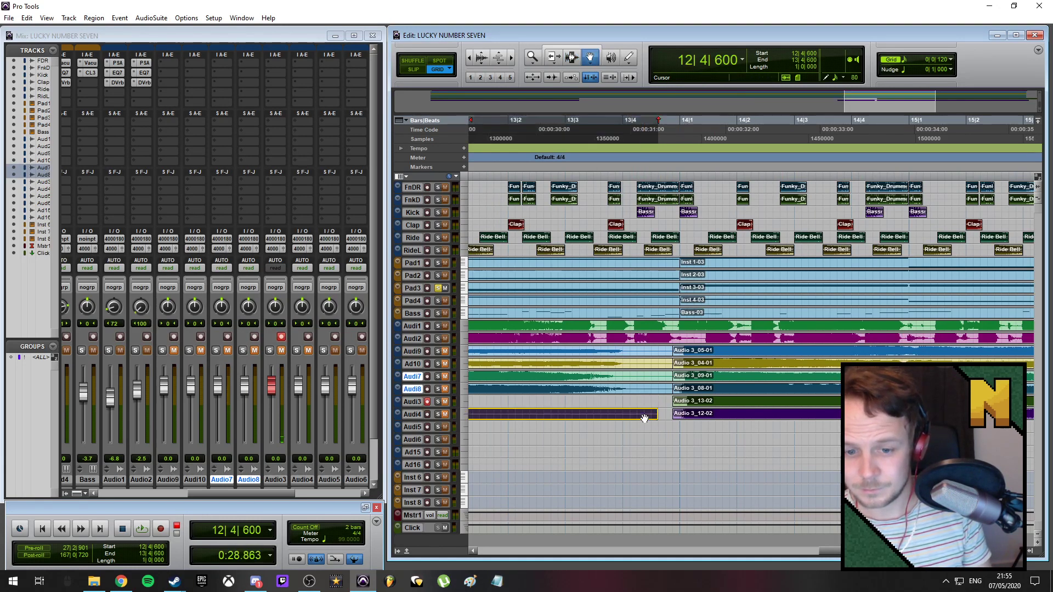
{"action": "key", "text": "Delete"}
- Trim the ends of the last Audi3 and Audi4 clips to 17|4|840, level with the harmony clips above
{"action": "left_click_drag", "start_coordinate": [836, 551], "coordinate": [933, 550]}
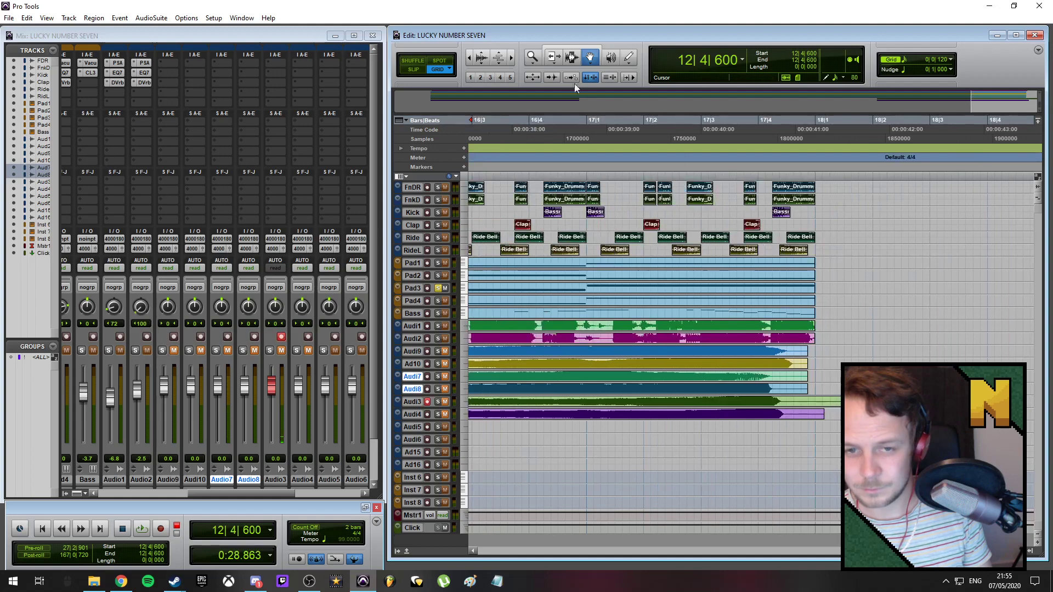
{"action": "left_click", "coordinate": [804, 404]}
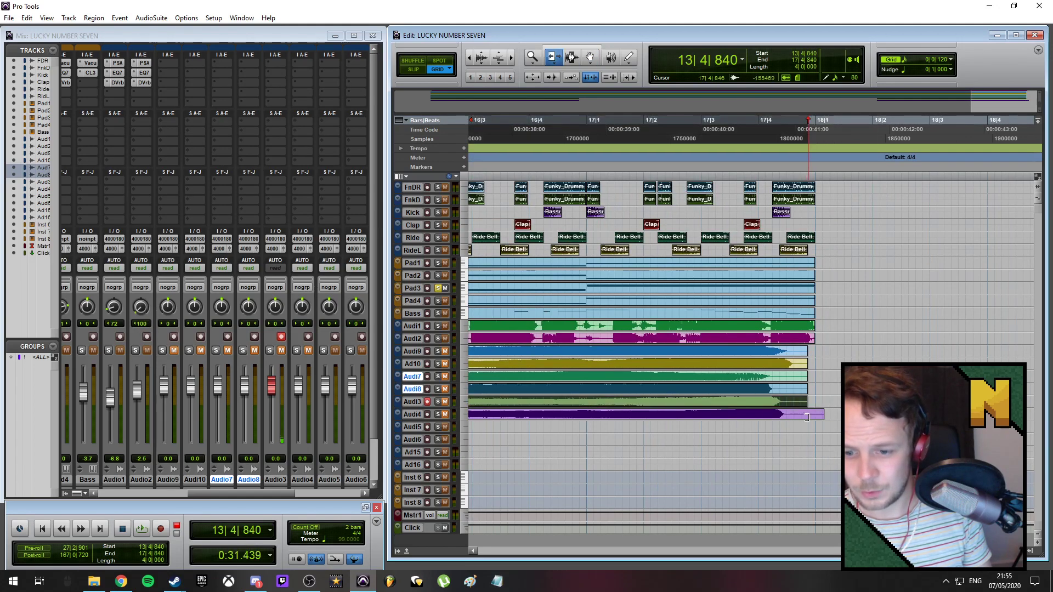
{"action": "left_click", "coordinate": [803, 414]}
- Duplicate the first Audi3 and Audi4 clips twice so they fill the sections starting at 5|4|840 and 9|4|840
{"action": "left_click_drag", "start_coordinate": [932, 550], "coordinate": [528, 534]}
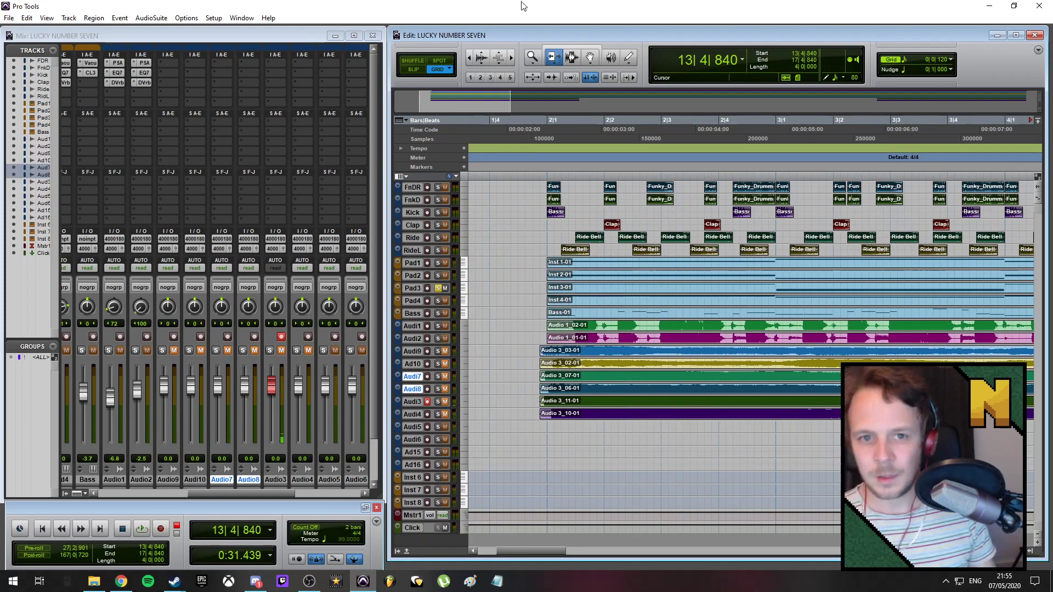
{"action": "key", "text": "F8"}
{"action": "left_click", "coordinate": [567, 404]}
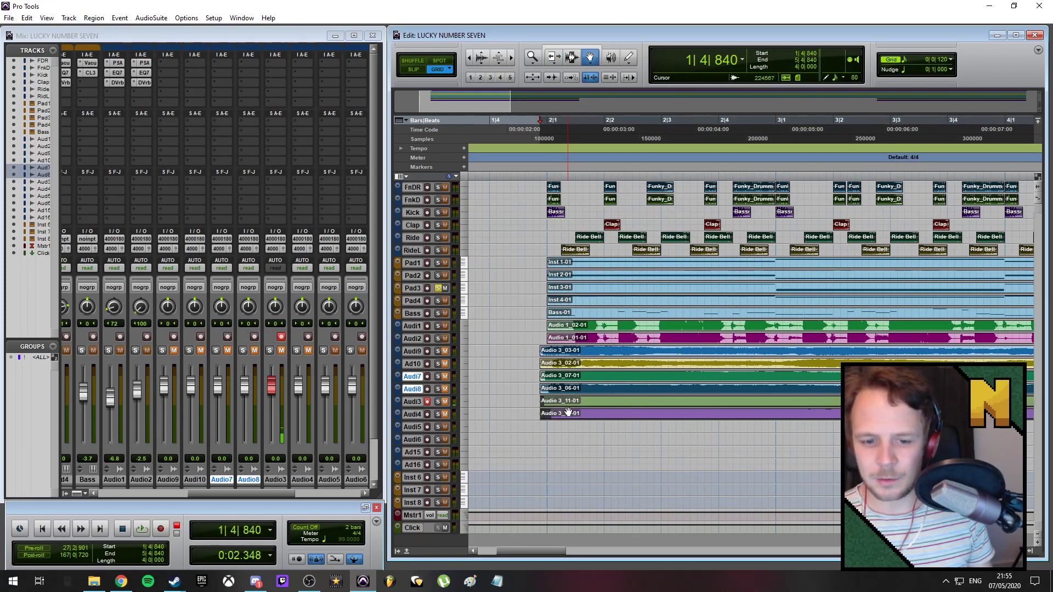
{"action": "left_click_drag", "start_coordinate": [793, 400], "coordinate": [877, 405]}
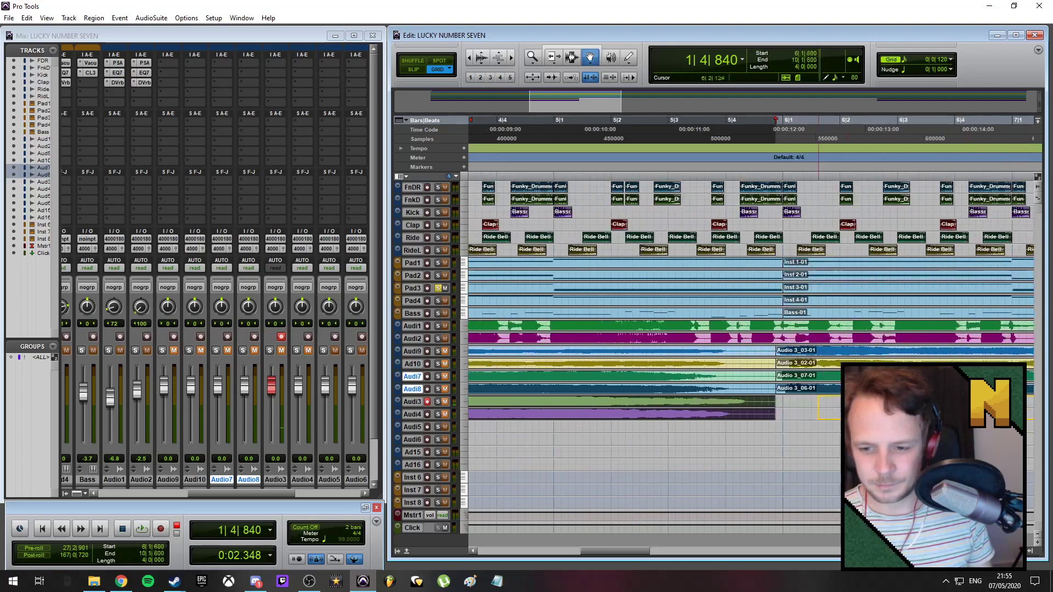
{"action": "left_click_drag", "start_coordinate": [803, 407], "coordinate": [733, 407]}
{"action": "key", "text": "r"}
{"action": "key", "text": "r"}
{"action": "key", "text": "r"}
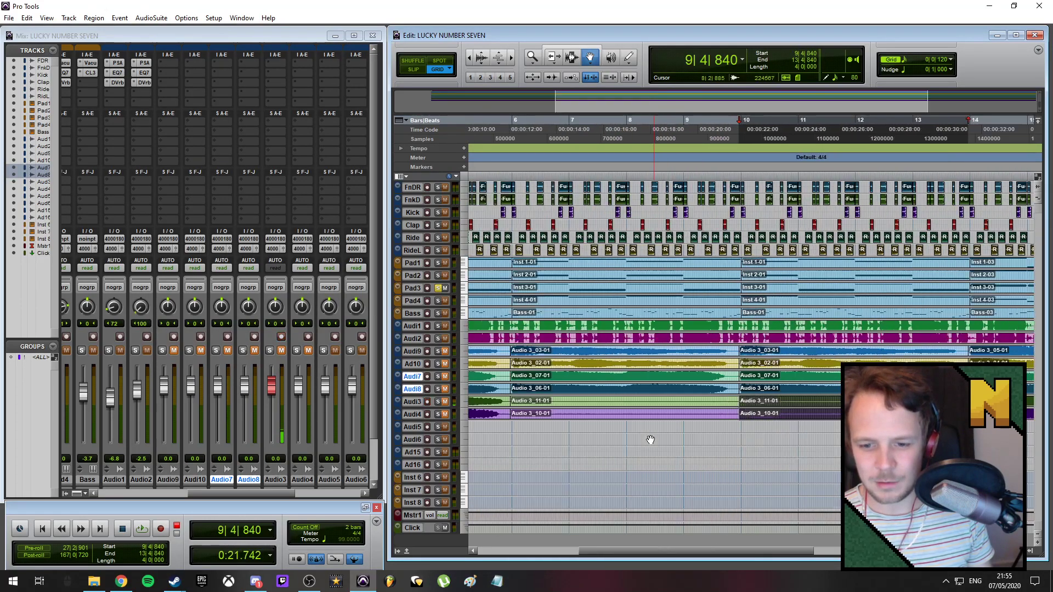
- Move all the clips on Audi3 and Audi4 down to tracks Audi5 and Audi6, keeping their timing
{"action": "left_click", "coordinate": [413, 402]}
{"action": "left_click", "coordinate": [504, 409]}
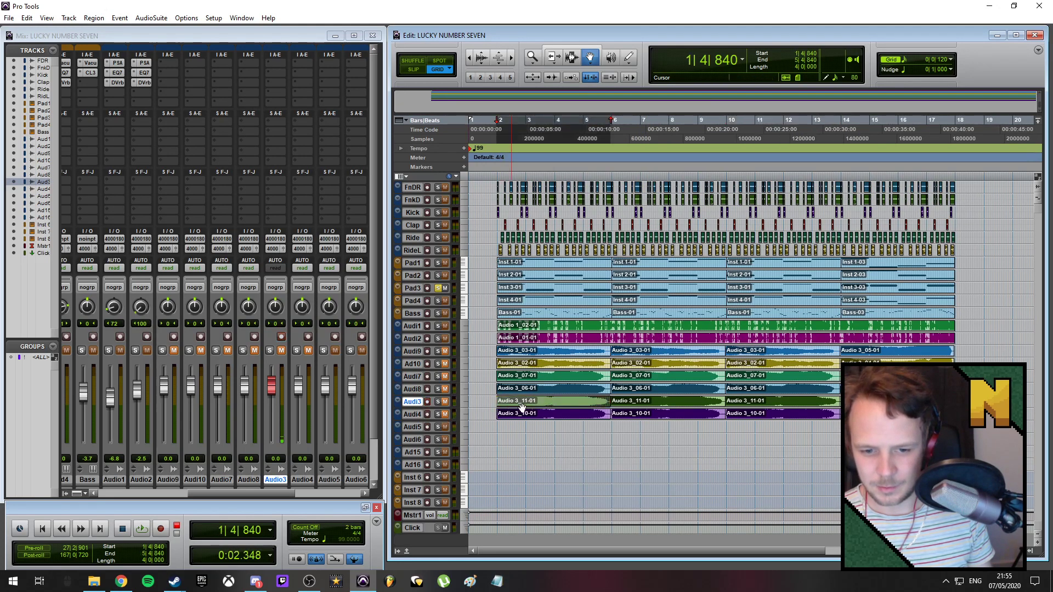
{"action": "left_click", "coordinate": [929, 415], "text": "shift"}
{"action": "left_click_drag", "start_coordinate": [516, 407], "coordinate": [517, 428]}
- Reorder the Audi5 and Audi6 tracks to sit above Audi3, and unmute both
{"action": "left_click", "coordinate": [413, 428]}
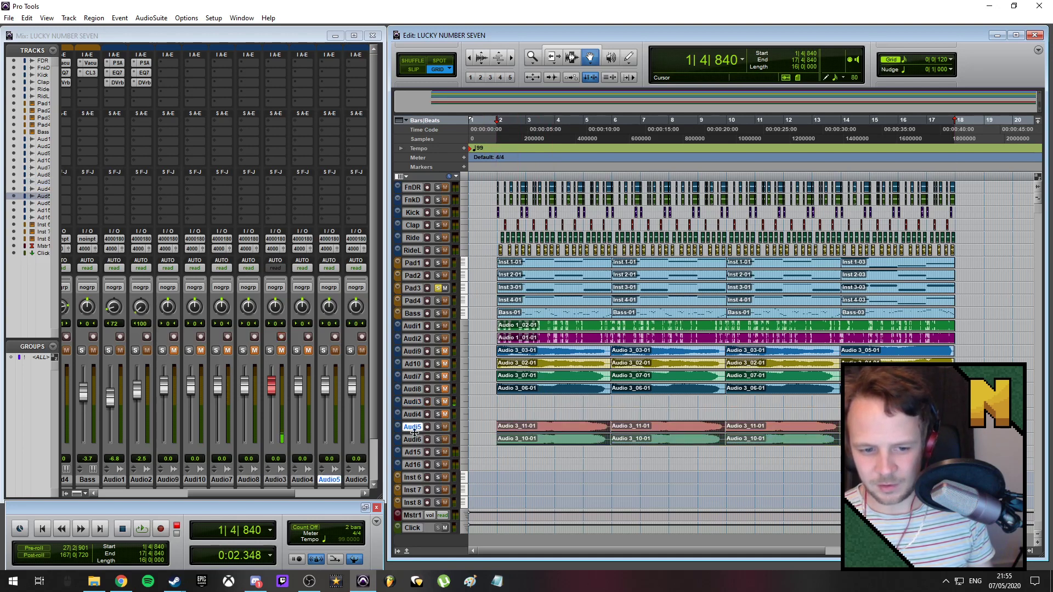
{"action": "left_click_drag", "start_coordinate": [414, 429], "coordinate": [417, 402]}
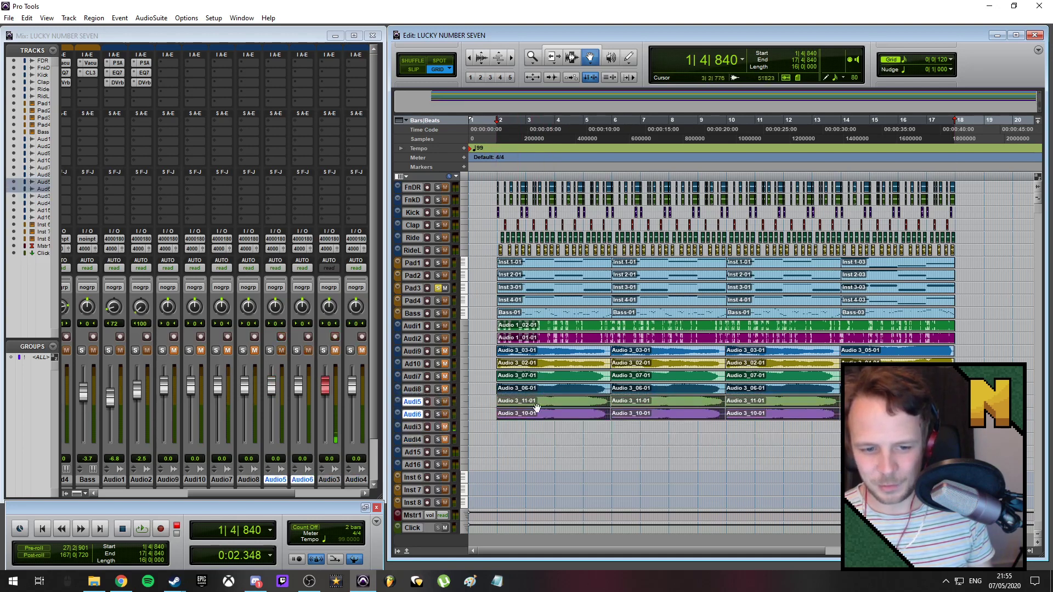
{"action": "left_click", "coordinate": [446, 403]}
{"action": "left_click", "coordinate": [446, 414]}
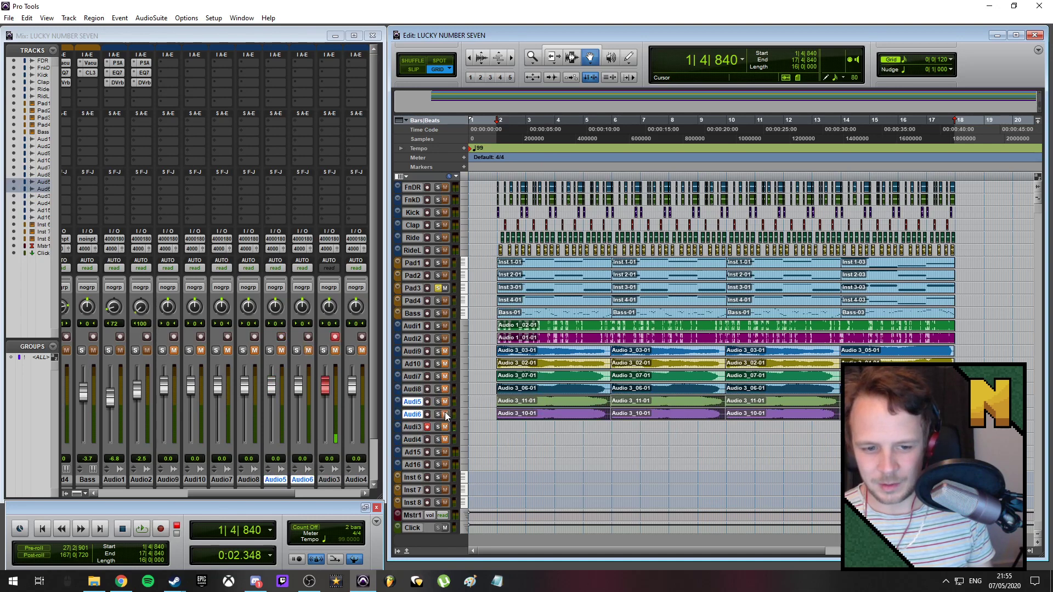
- Solo the Pad4 track instead of Pad3 and audition the arrangement from 1|4|480
{"action": "left_click", "coordinate": [437, 300]}
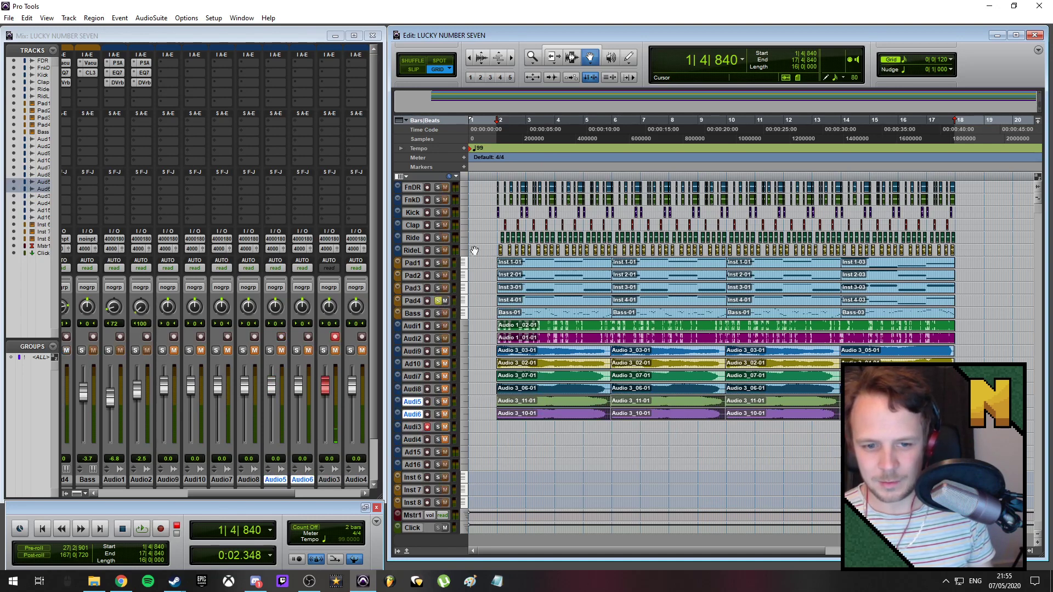
{"action": "key", "text": "space"}
{"action": "left_click", "coordinate": [495, 133]}
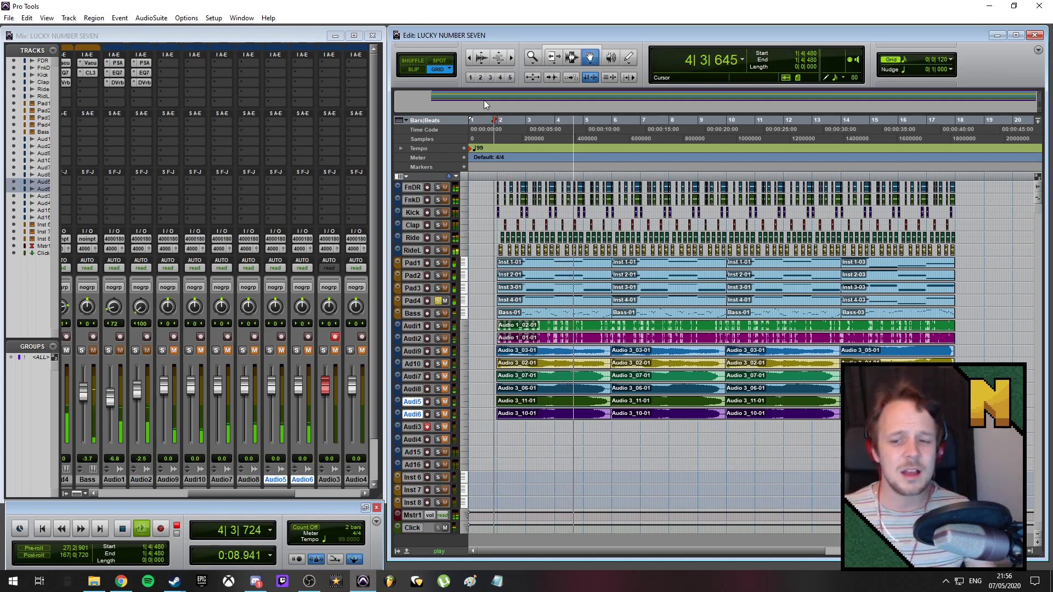
{"action": "key", "text": "space"}
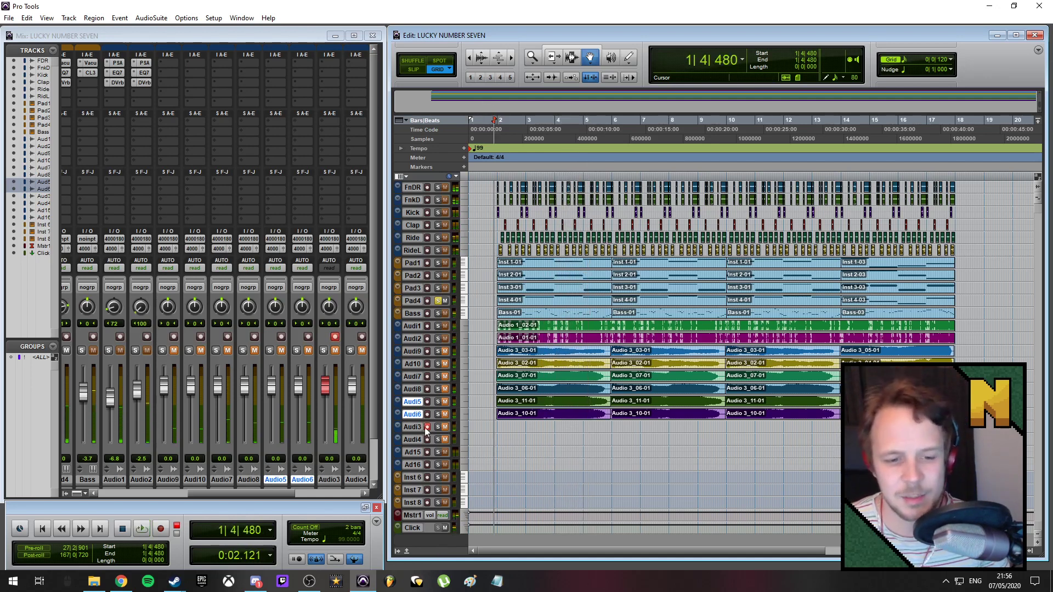
{"action": "key", "text": "ctrl+space"}
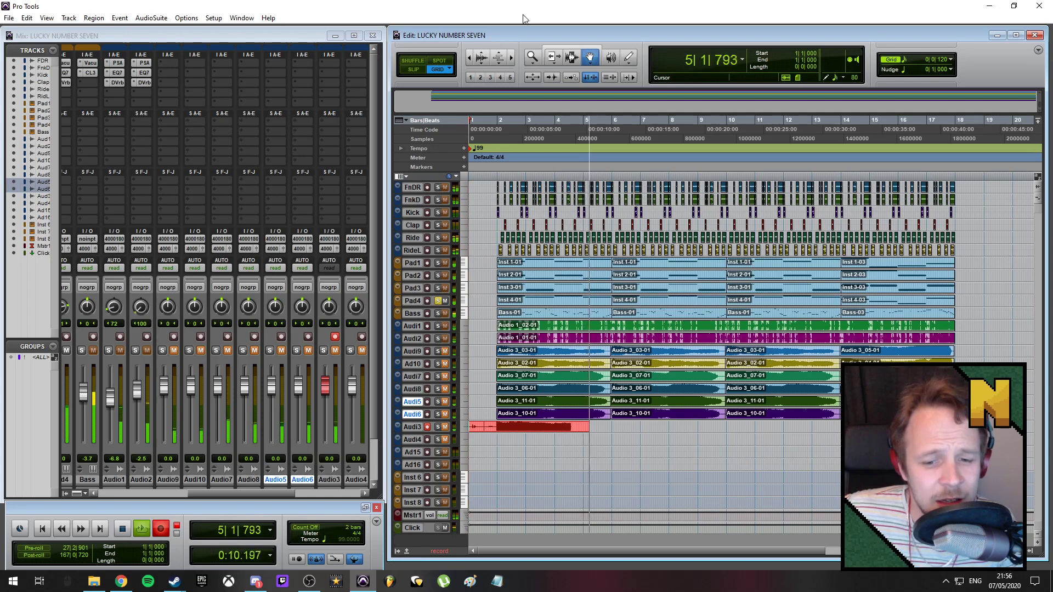
{"action": "key", "text": "ctrl+period"}
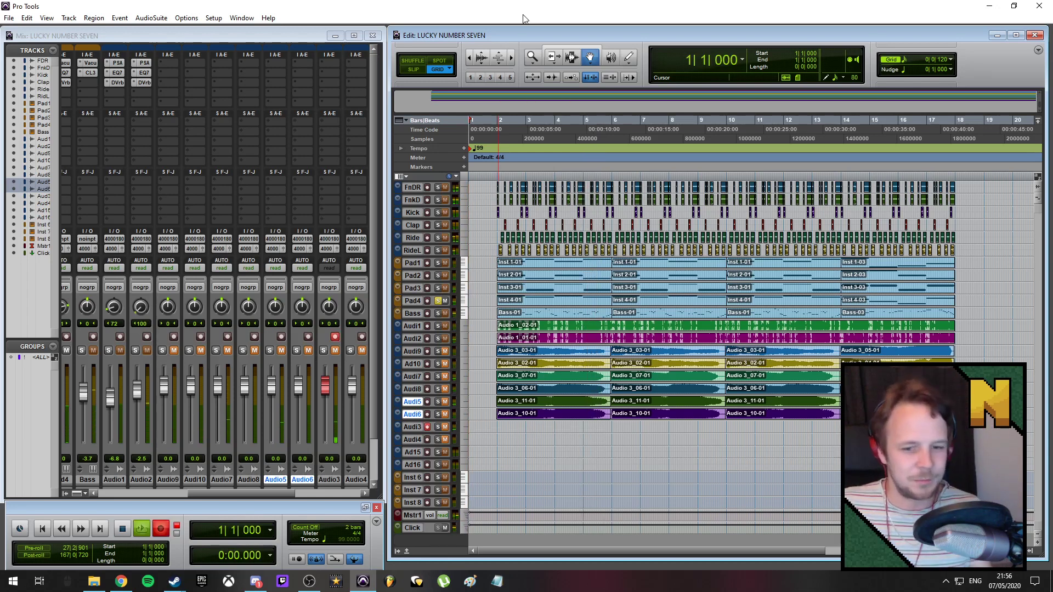
{"action": "key", "text": "ctrl+space"}
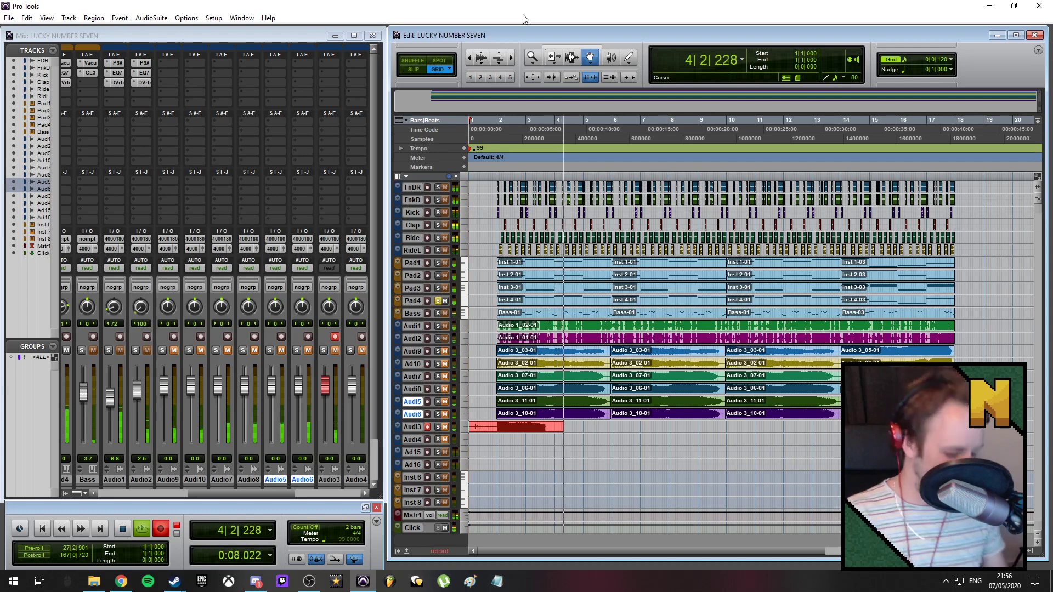
{"action": "key", "text": "space"}
{"action": "key", "text": "ctrl+z"}
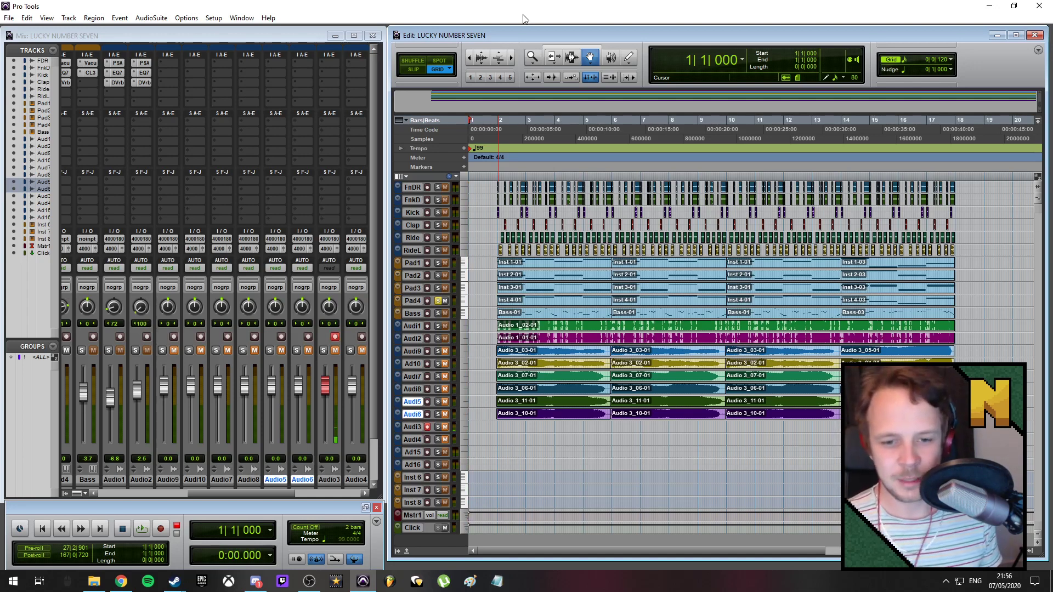
- Record a vocal take on Audi3 from bar 1 to about bar 6, move it to Audi4, and return to the start
{"action": "key", "text": "ctrl+space"}
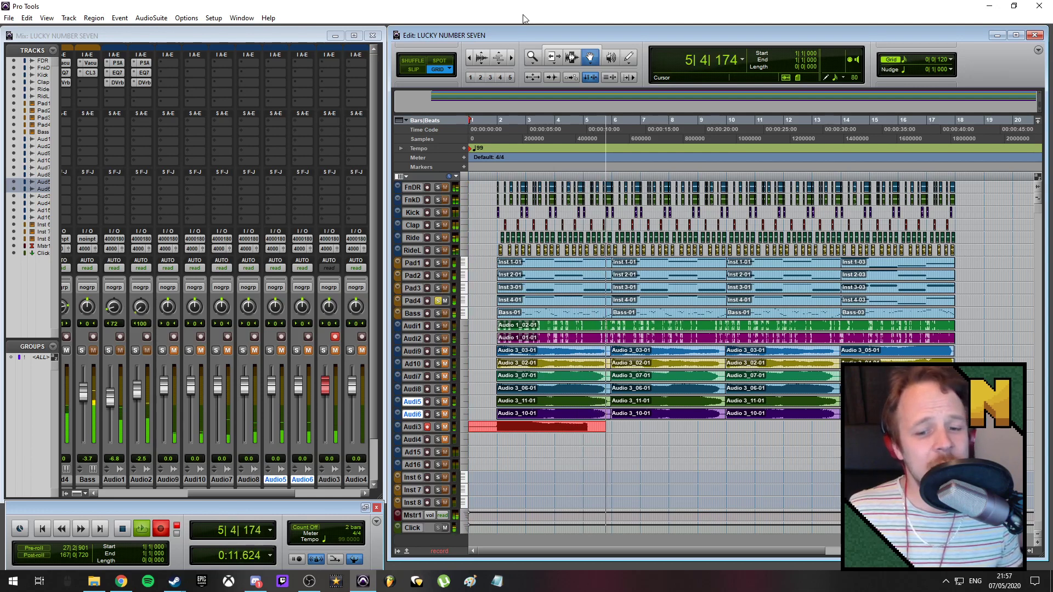
{"action": "key", "text": "space"}
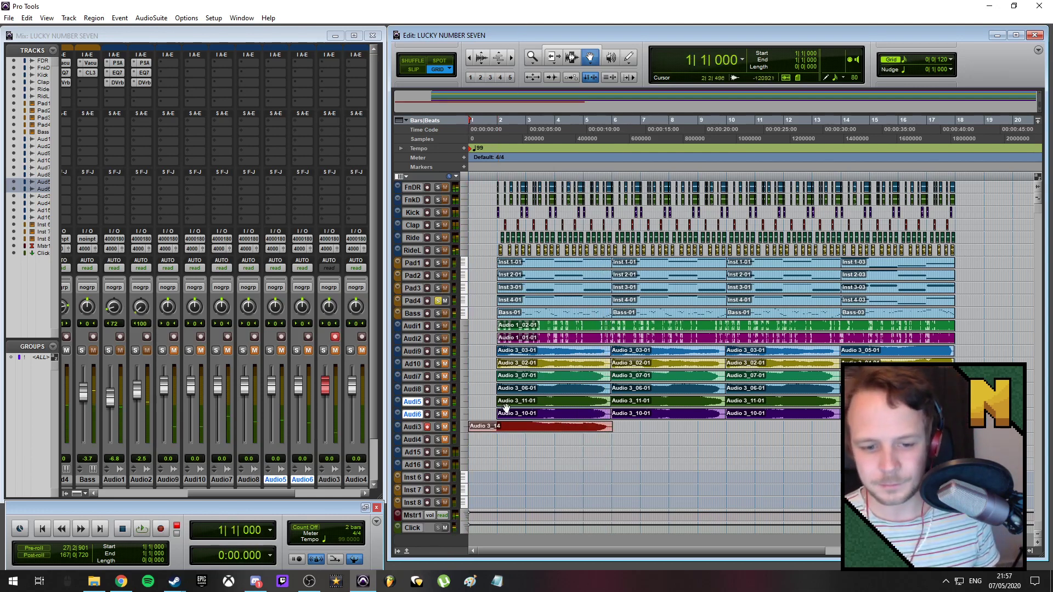
{"action": "left_click_drag", "start_coordinate": [478, 432], "coordinate": [492, 441]}
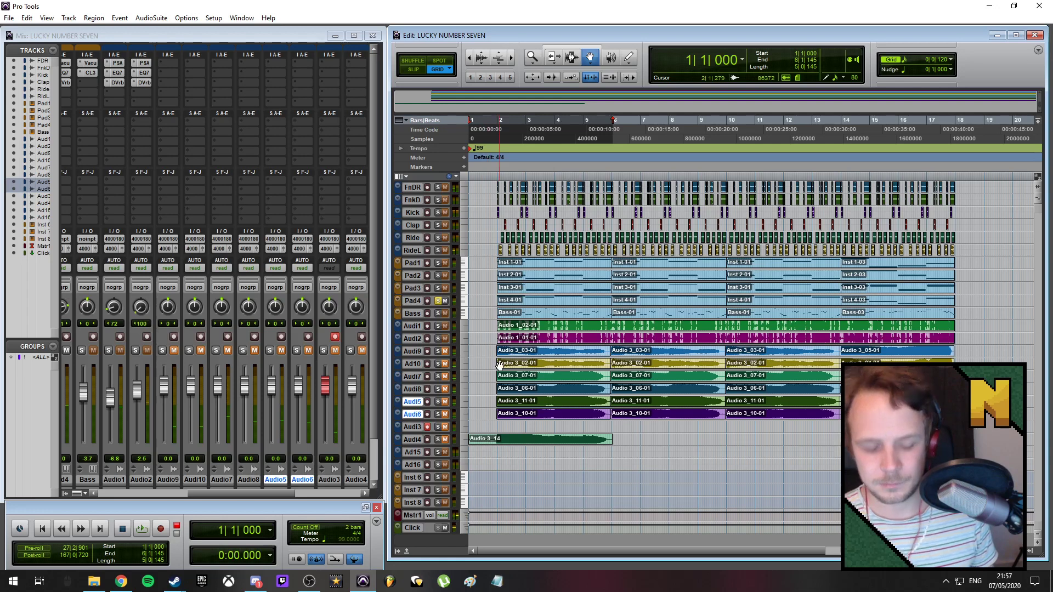
{"action": "key", "text": "Return"}
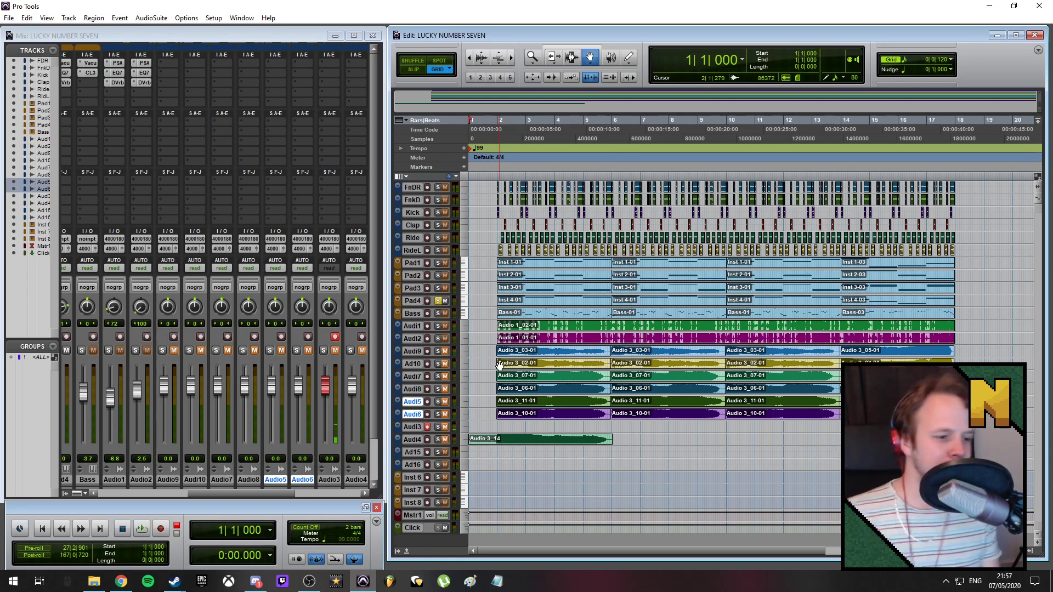
{"action": "key", "text": "ctrl+space"}
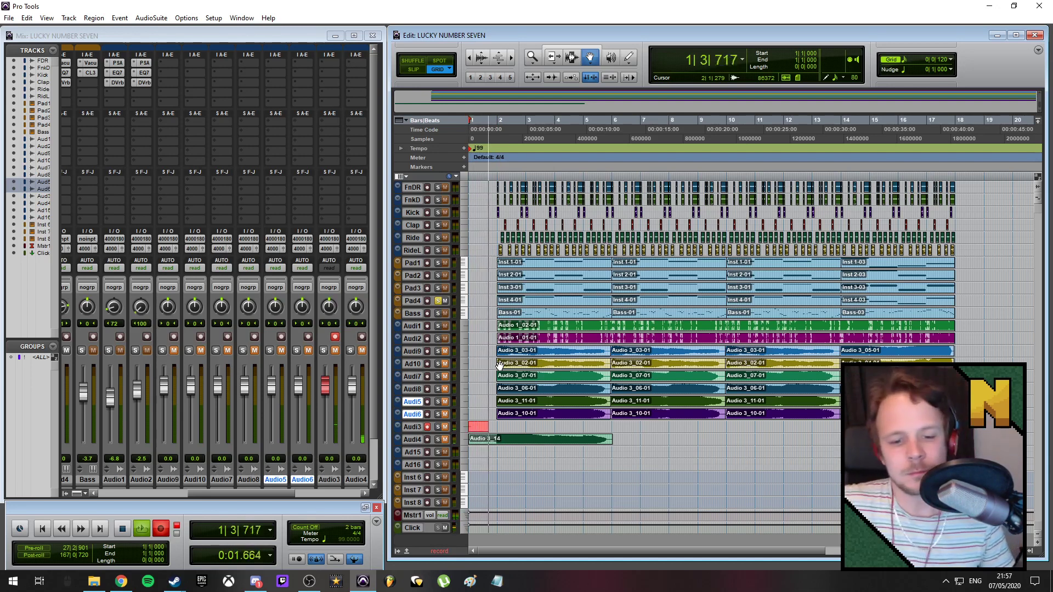
{"action": "key", "text": "ctrl+period"}
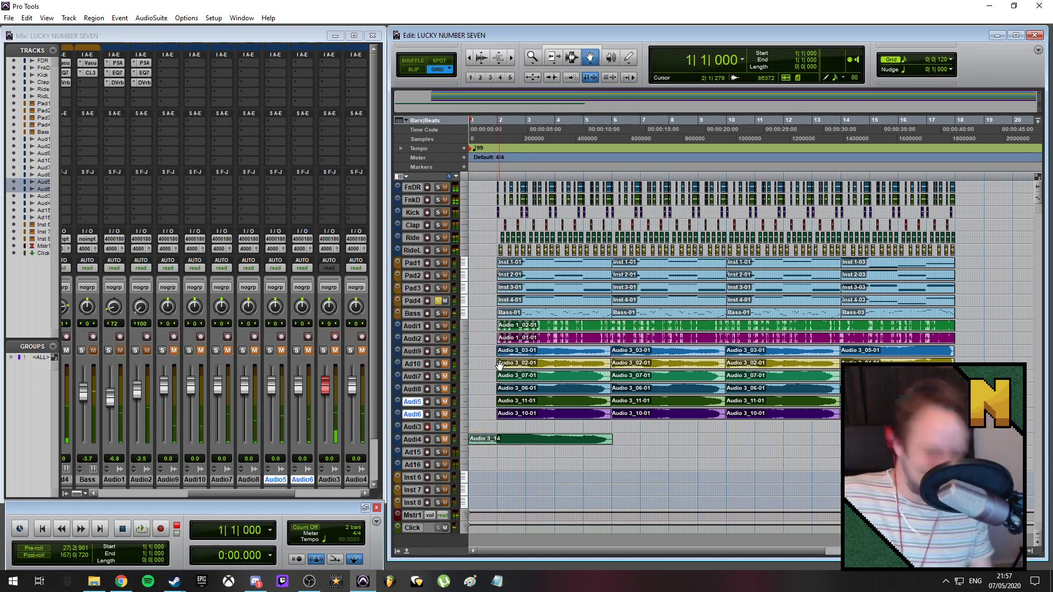
{"action": "key", "text": "ctrl+space"}
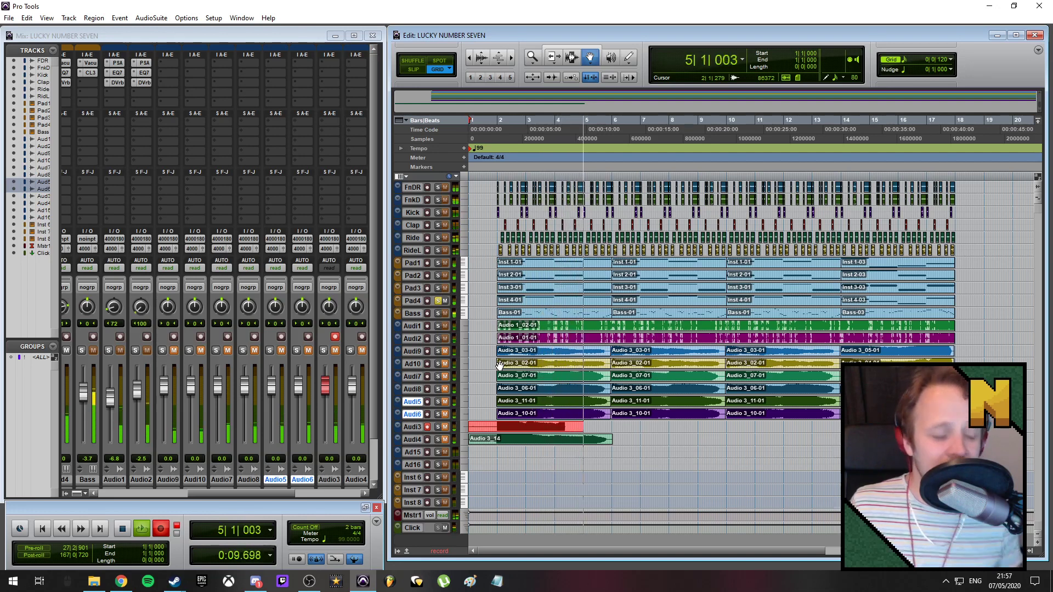
{"action": "key", "text": "ctrl+period"}
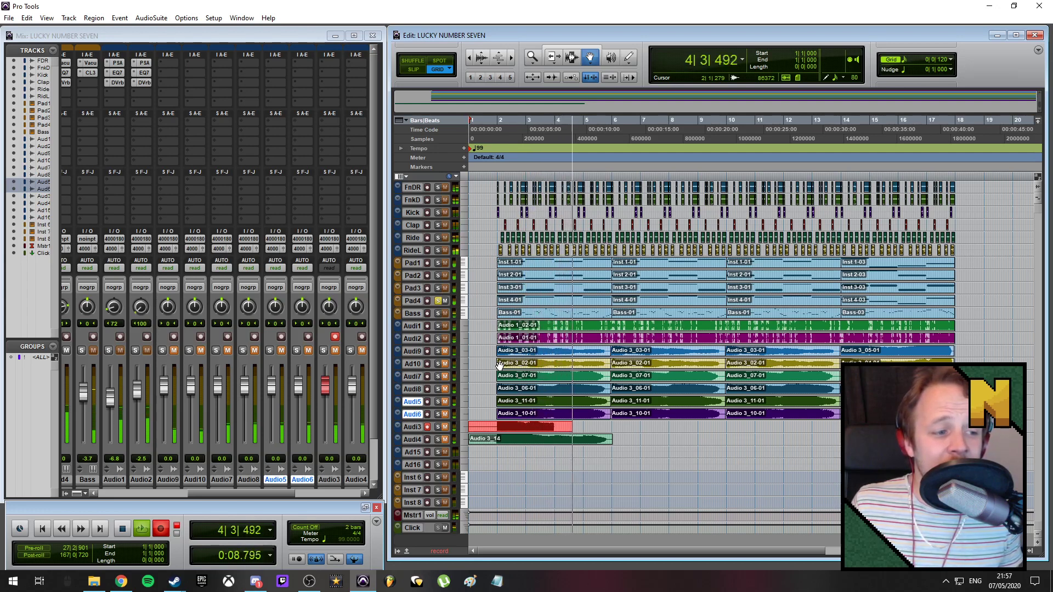
{"action": "key", "text": "ctrl+period"}
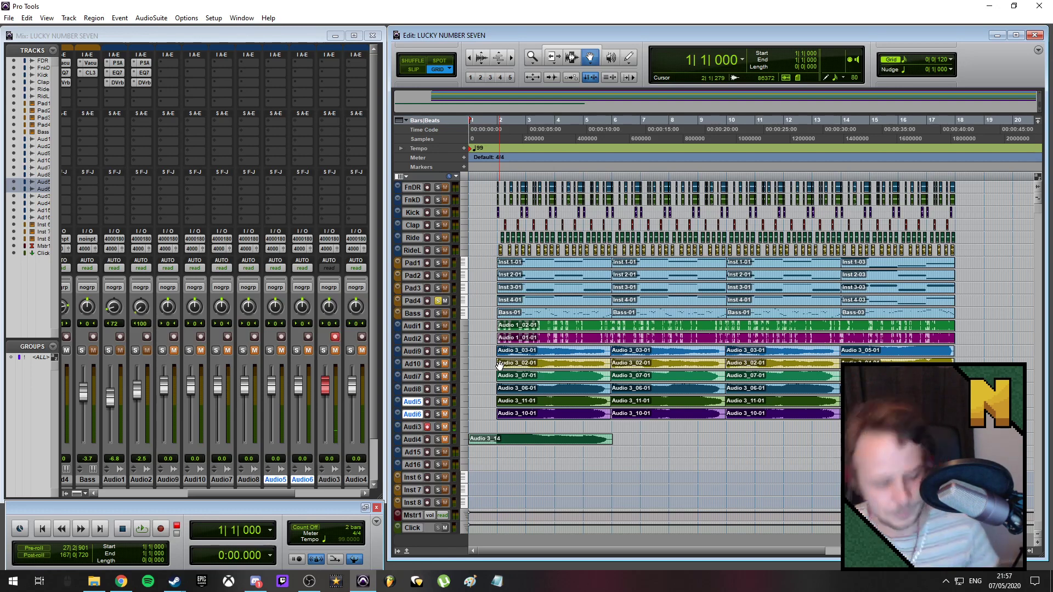
- Record a second vocal take on Audi3 from bar 1 to about bar 6
{"action": "key", "text": "ctrl+space"}
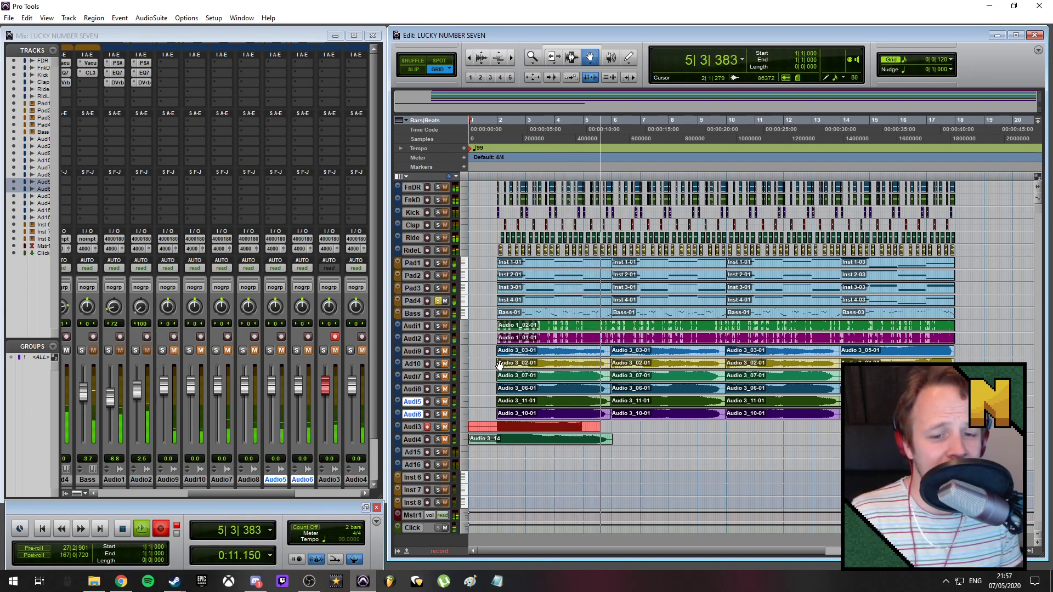
{"action": "key", "text": "space"}
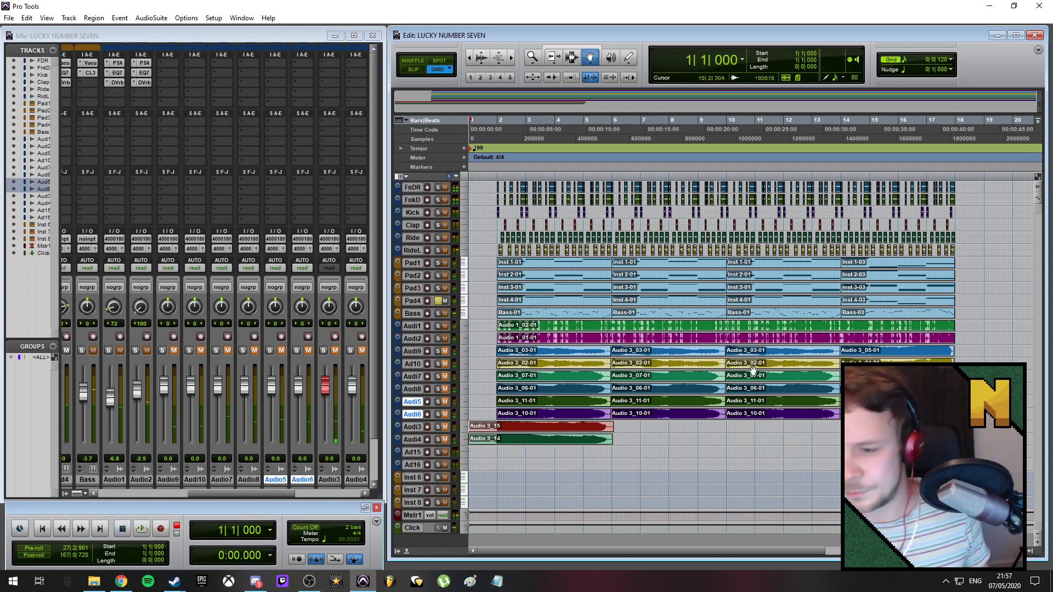
- Play back the final section of the arrangement from 13|4|720 twice to listen to its harmony
{"action": "key", "text": "space"}
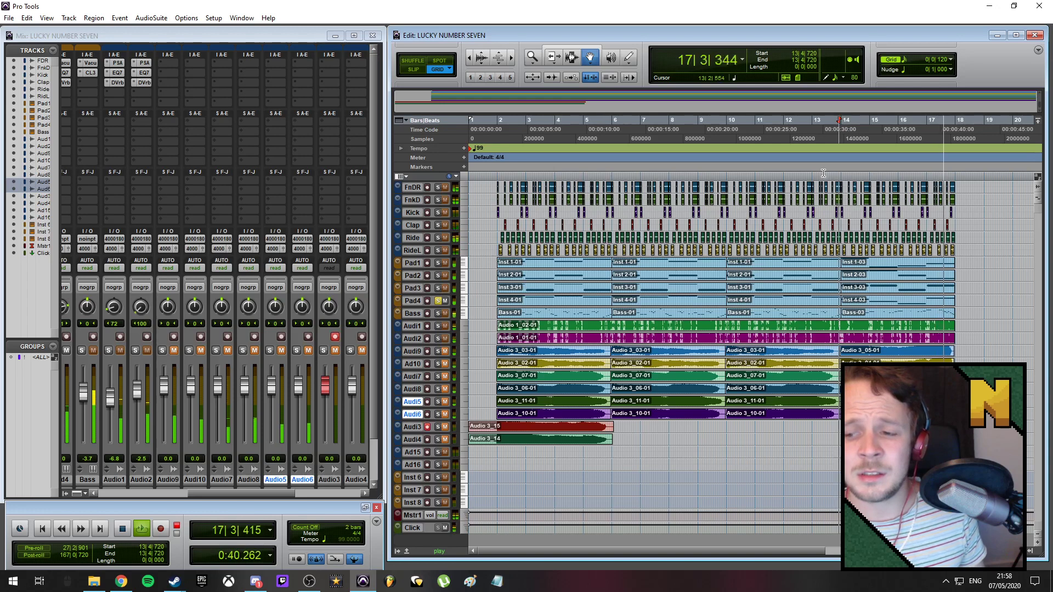
{"action": "key", "text": "space"}
{"action": "key", "text": "space"}
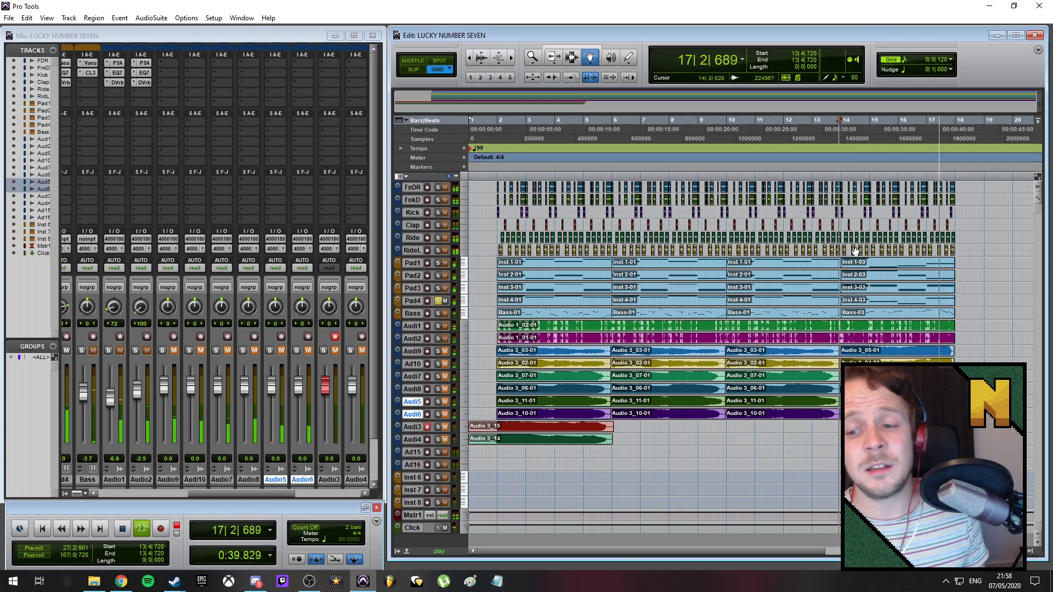
{"action": "key", "text": "space"}
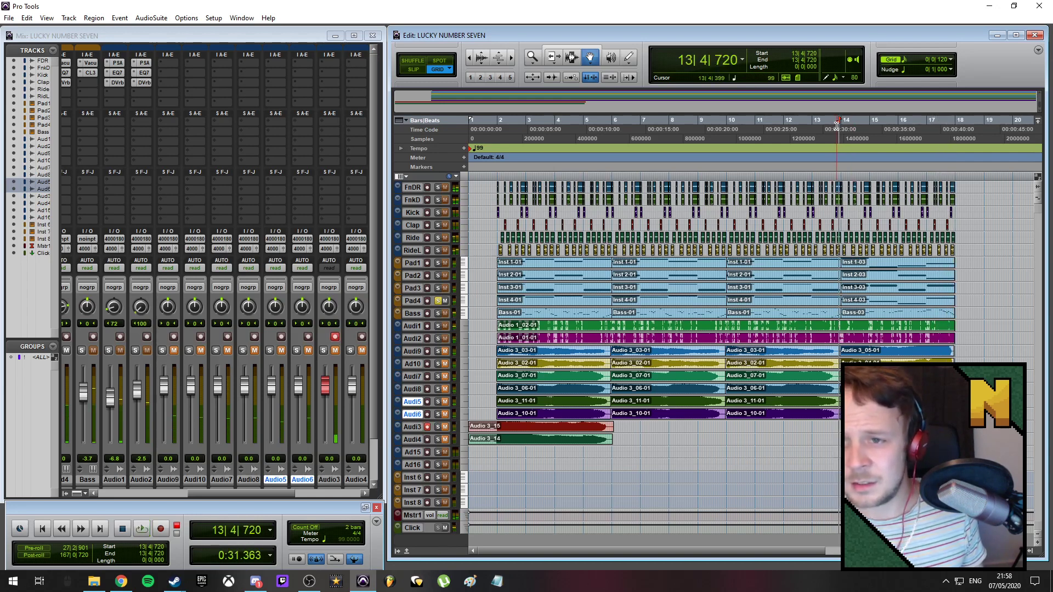
- Replay the ending section from 13|4|720 and move the playback start to 12|4|840
{"action": "key", "text": "space"}
{"action": "key", "text": "space"}
{"action": "key", "text": "space"}
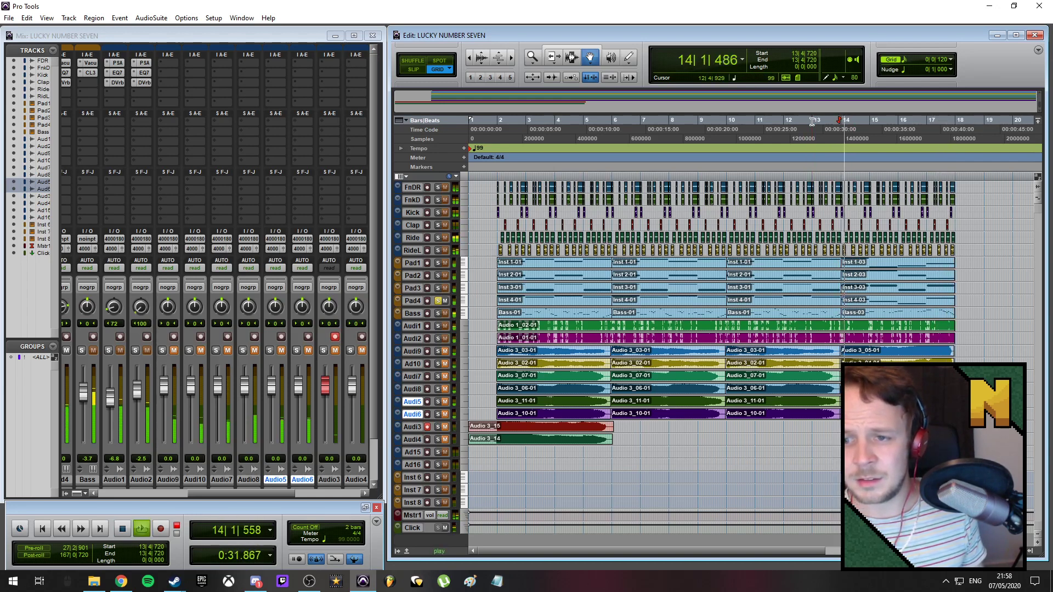
{"action": "left_click", "coordinate": [811, 118]}
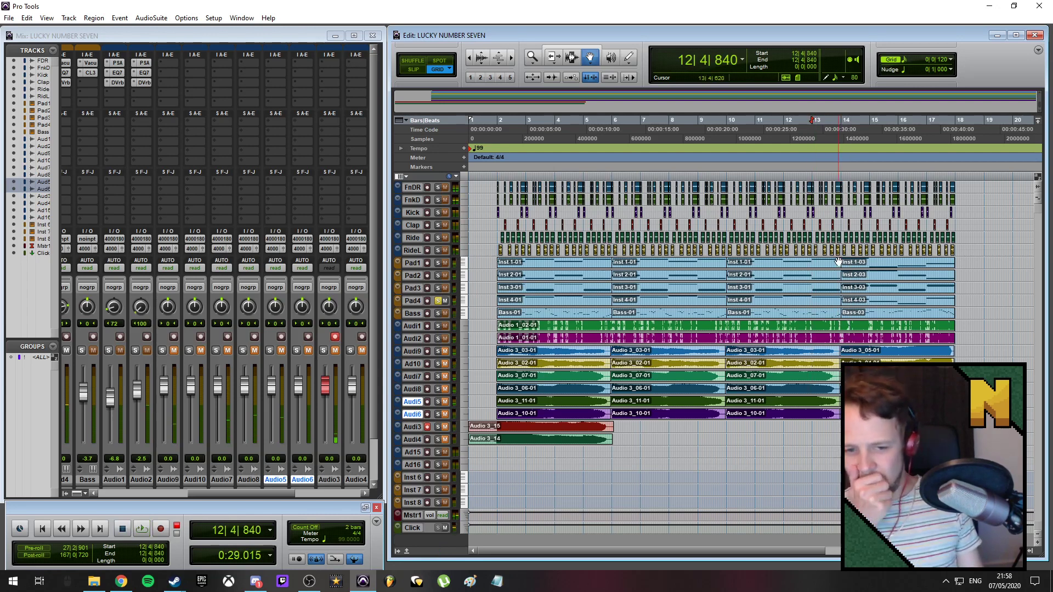
{"action": "key", "text": "ctrl+space"}
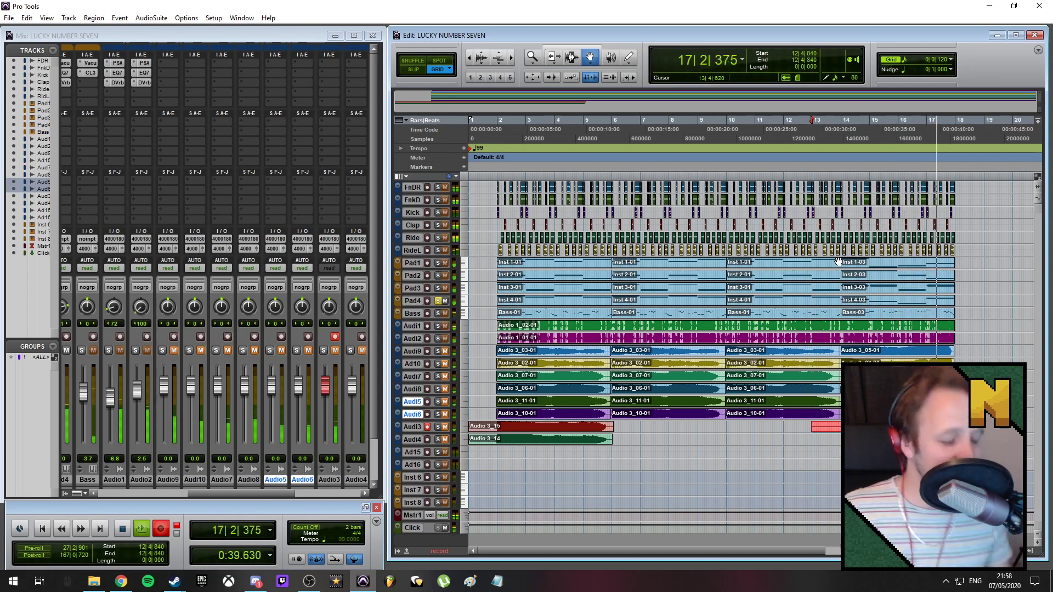
{"action": "key", "text": "space"}
{"action": "key", "text": "ctrl+space"}
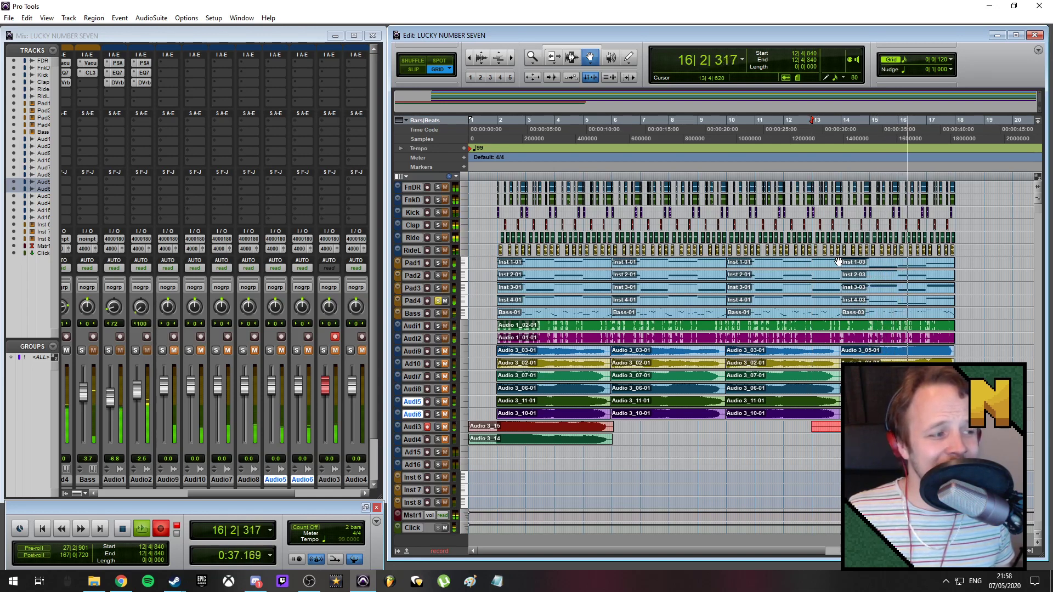
{"action": "key", "text": "space"}
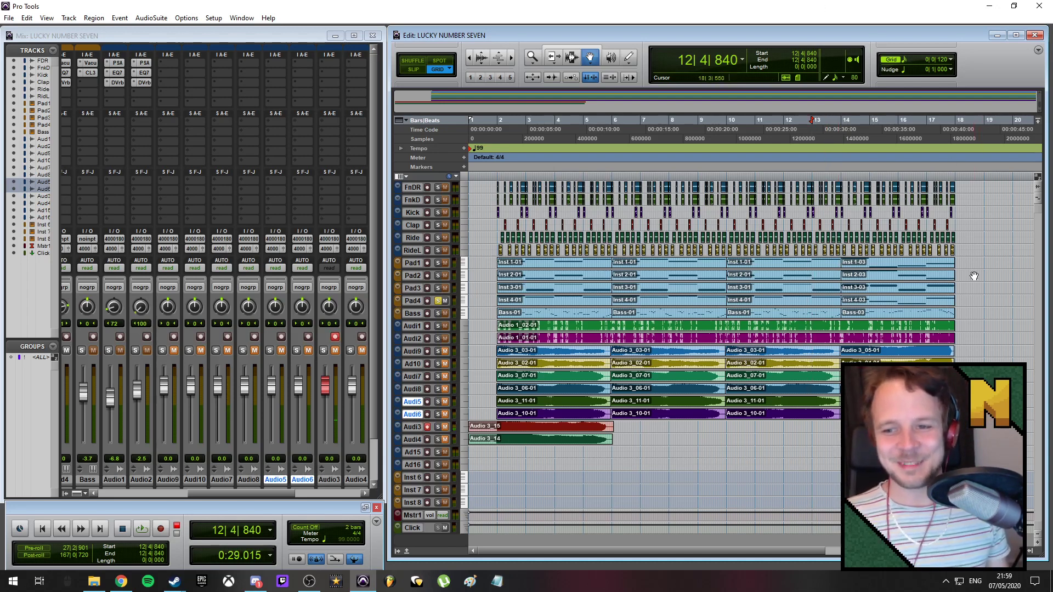
- Record a vocal take on Audi3 from 12|4|840 to about bar 18 and move it to Audi4
{"action": "key", "text": "ctrl+space"}
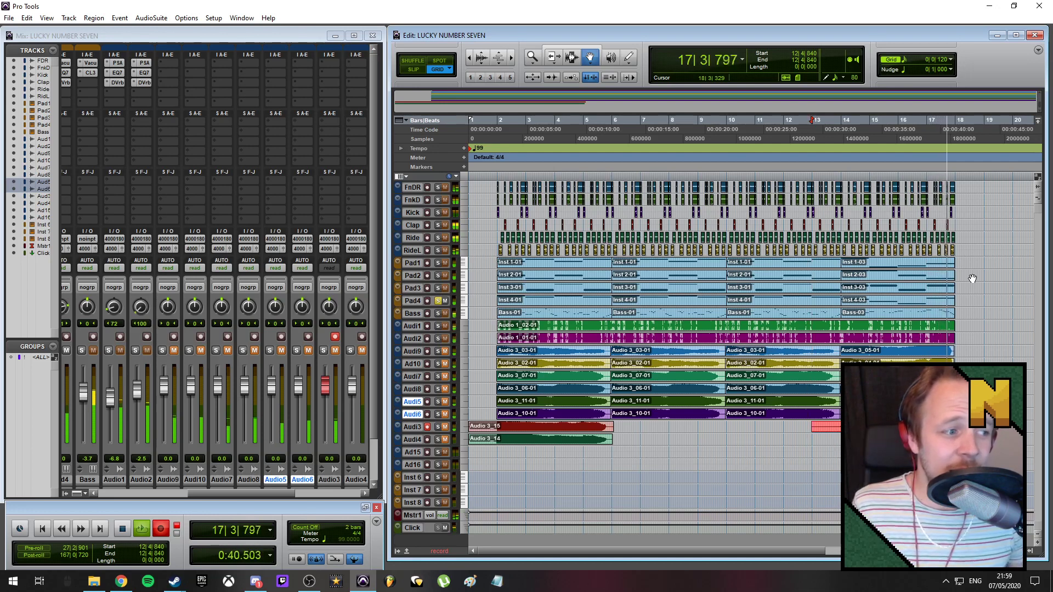
{"action": "key", "text": "space"}
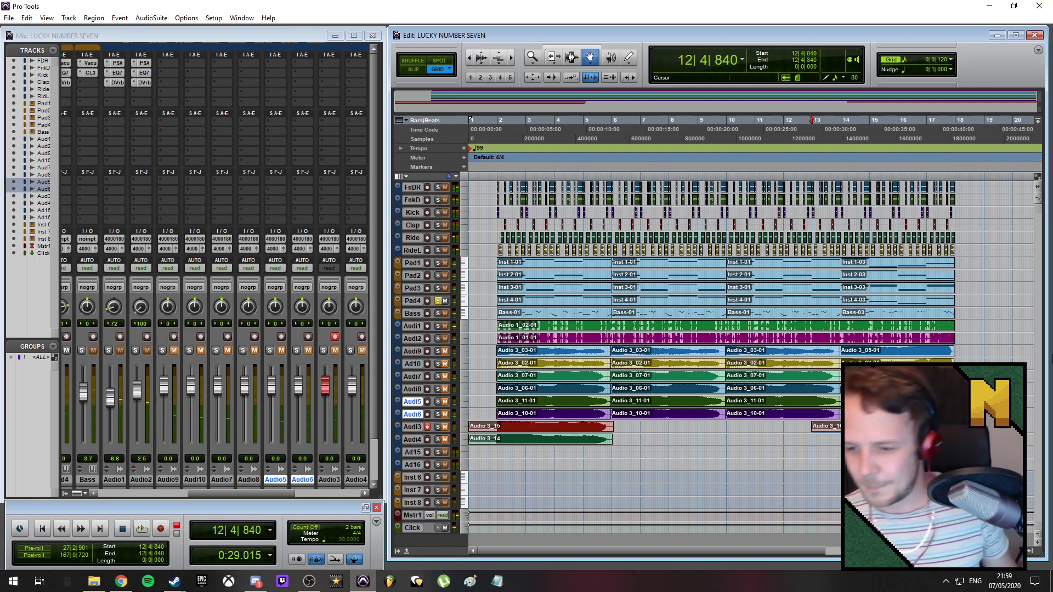
{"action": "left_click_drag", "start_coordinate": [836, 430], "coordinate": [835, 455]}
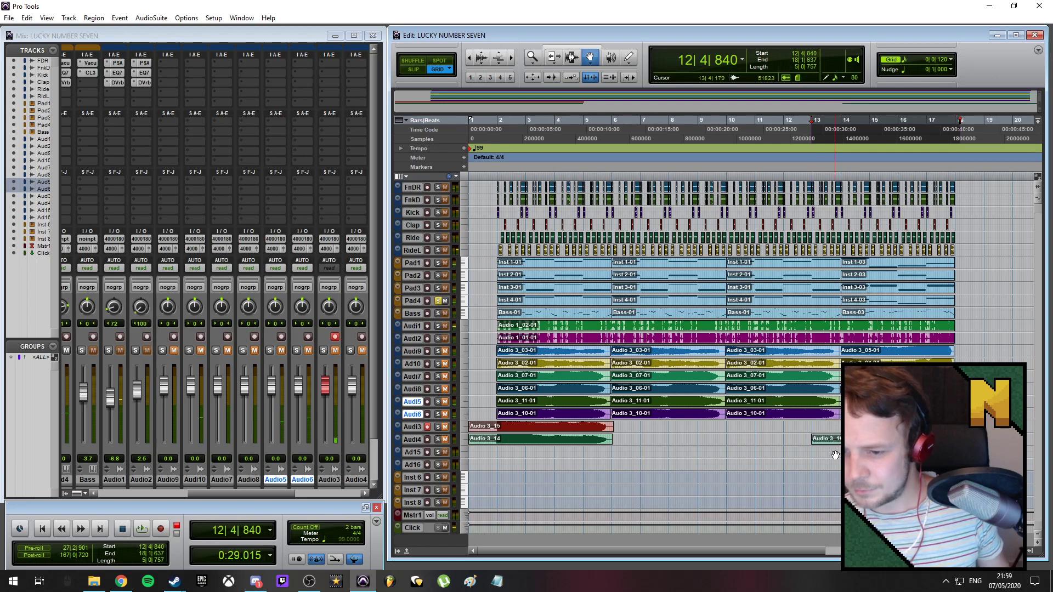
- Record a second ending vocal take on Audi3 from 12|4|840 to about bar 18
{"action": "left_click", "coordinate": [812, 135]}
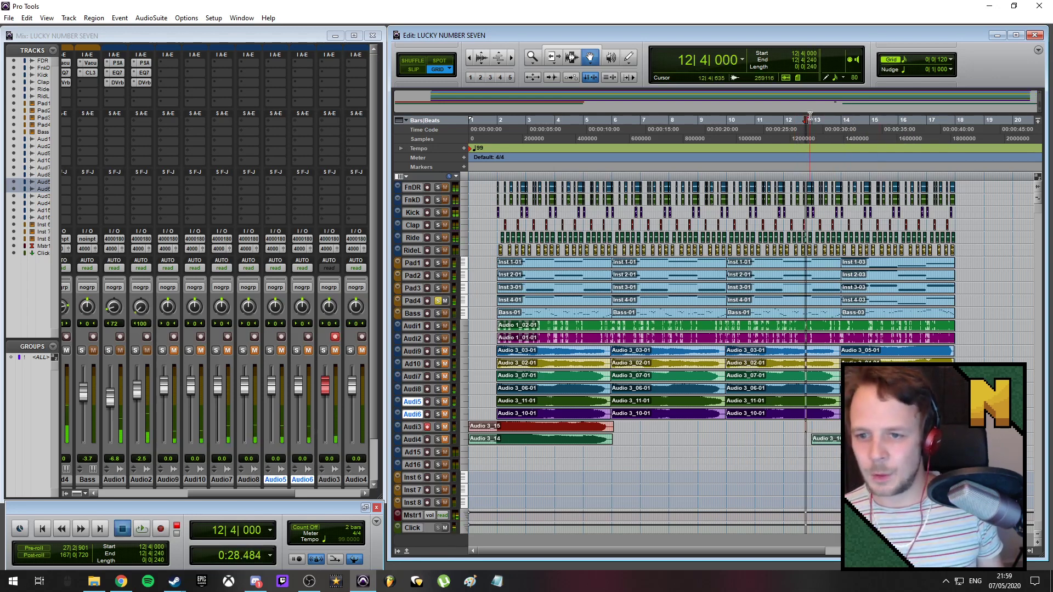
{"action": "left_click", "coordinate": [823, 137]}
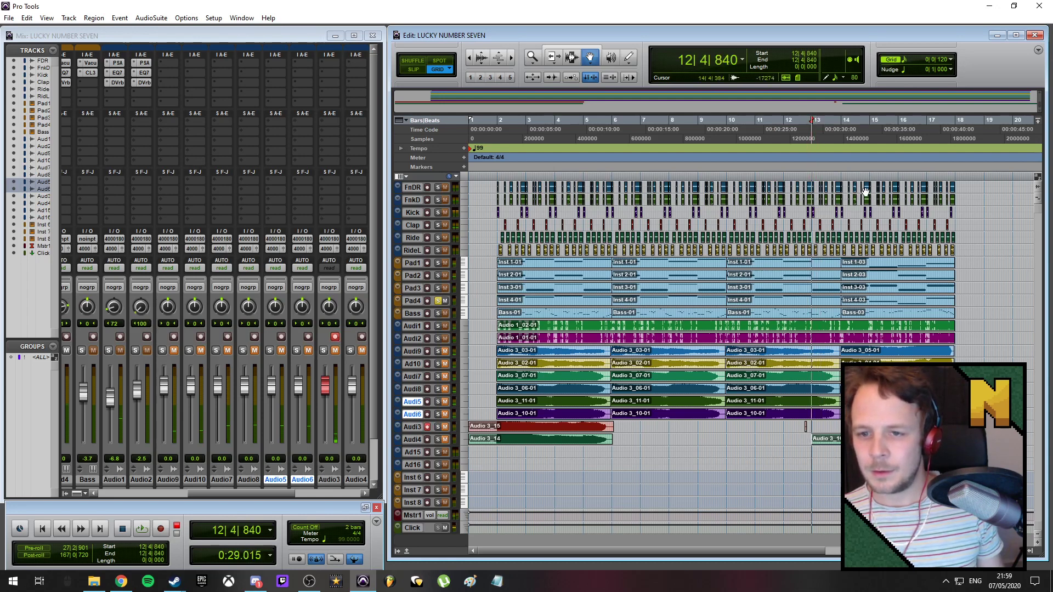
{"action": "key", "text": "ctrl+space"}
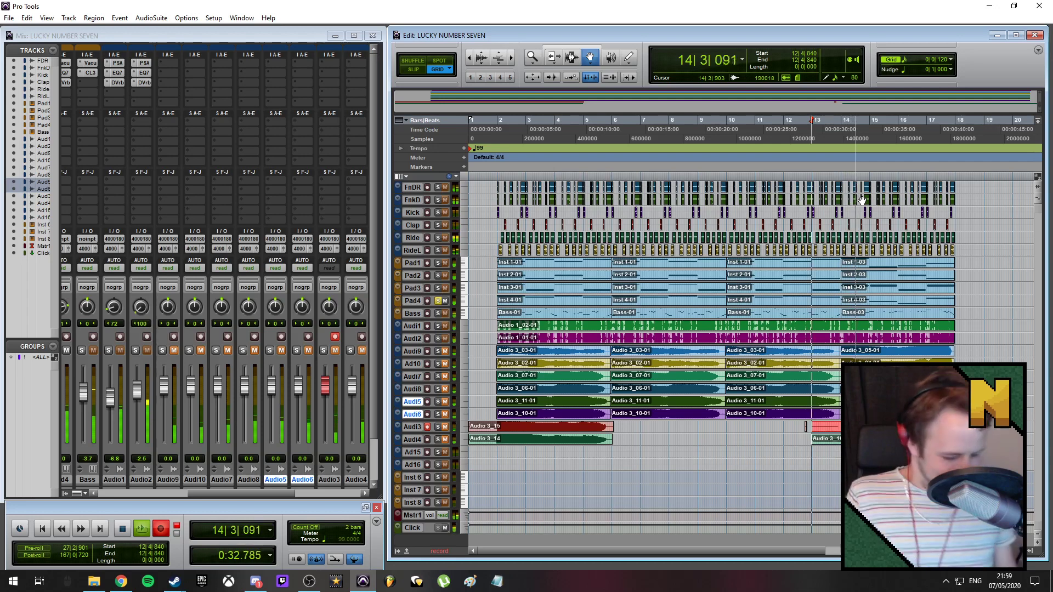
{"action": "key", "text": "ctrl+period"}
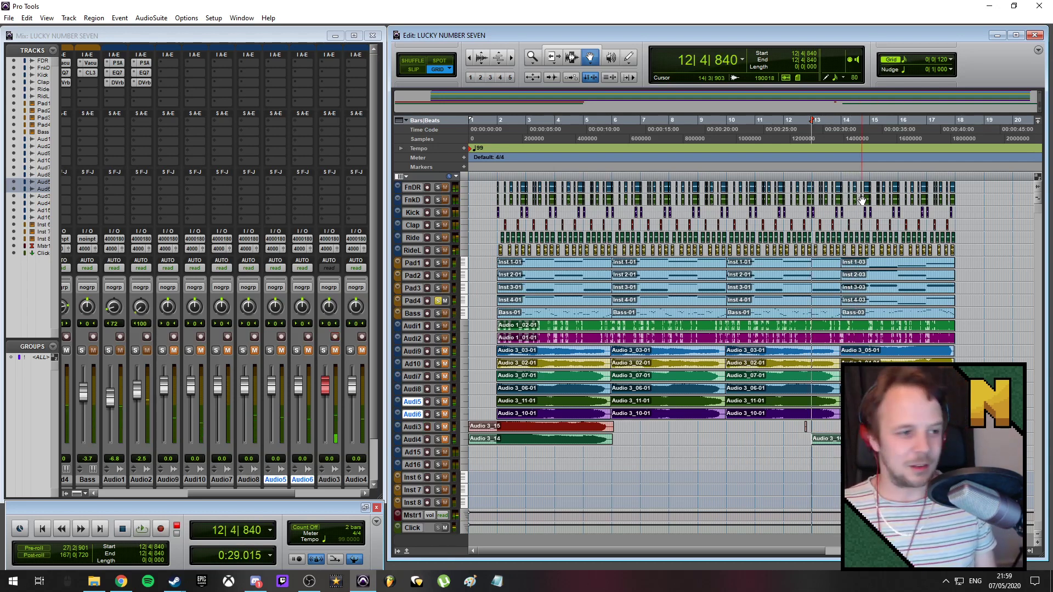
{"action": "key", "text": "ctrl+space"}
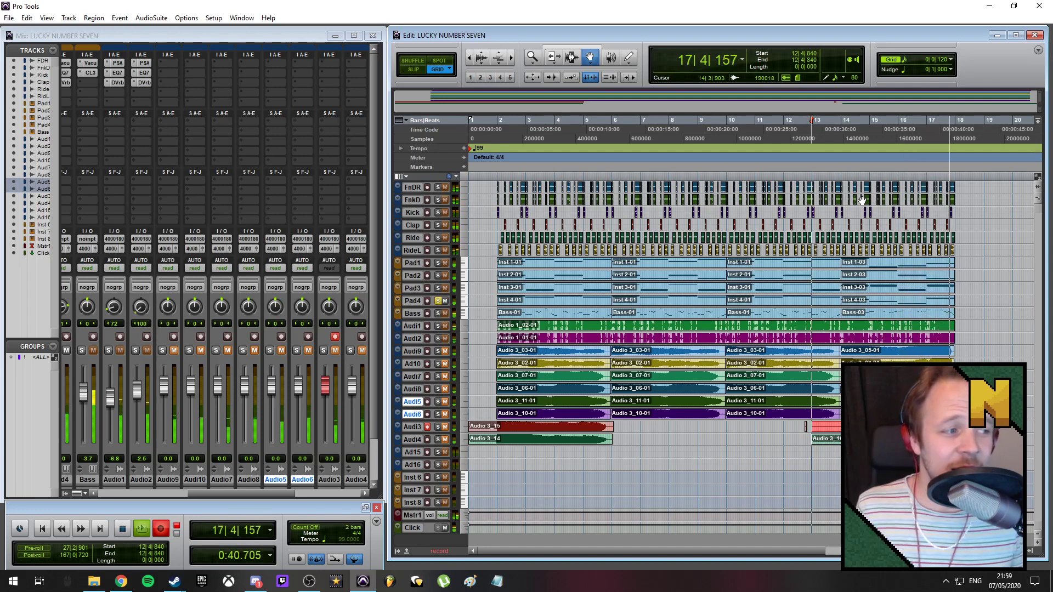
{"action": "key", "text": "space"}
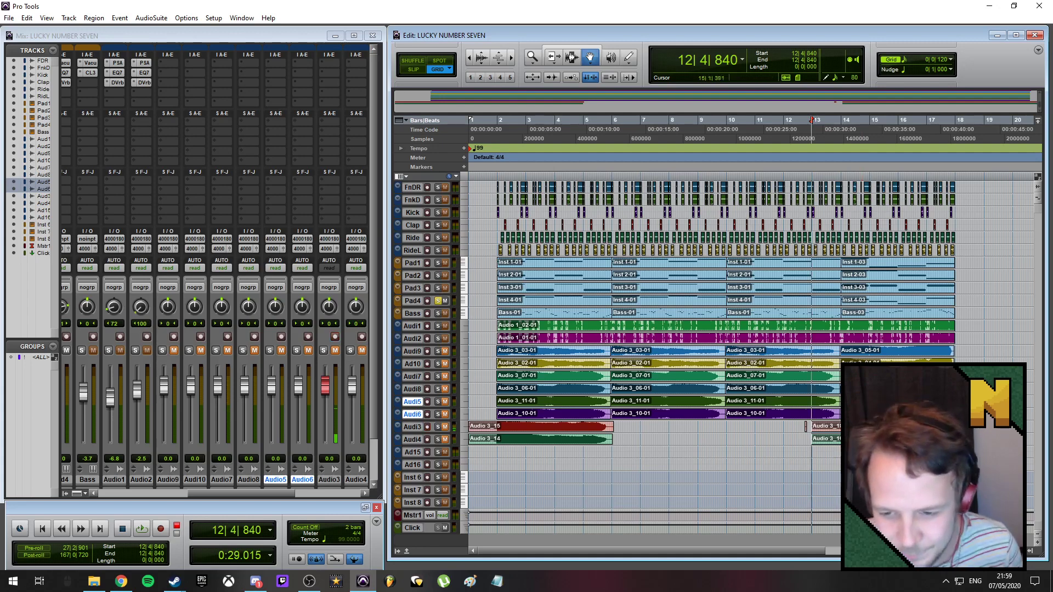
- Delete the lead-in before 13|4|840 from the ending takes on Audi3 and Audi4, including the stray short clip
{"action": "key", "text": "ctrl+bracketright"}
{"action": "key", "text": "ctrl+bracketright"}
{"action": "key", "text": "ctrl+bracketright"}
{"action": "left_click_drag", "start_coordinate": [837, 551], "coordinate": [860, 550]}
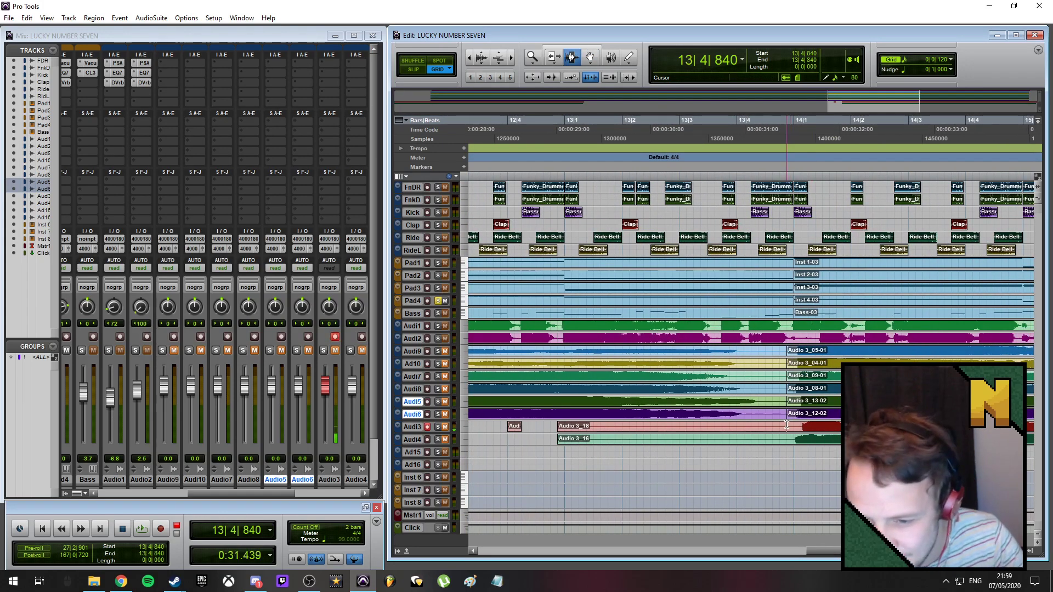
{"action": "left_click_drag", "start_coordinate": [787, 425], "coordinate": [500, 443]}
{"action": "key", "text": "Delete"}
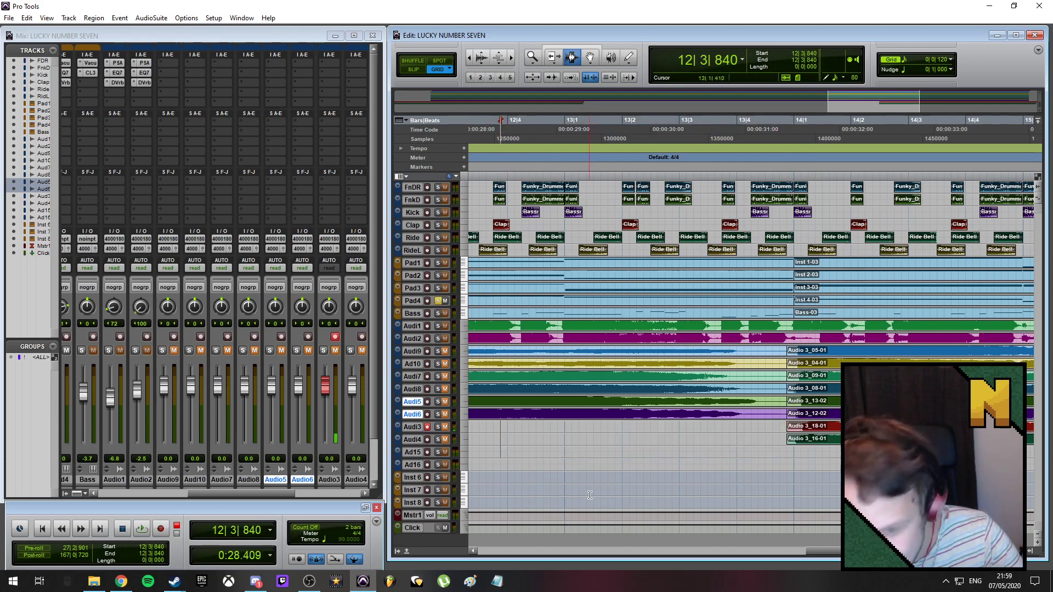
- Trim the tails of the ending takes on Audi3 and Audi4 back to 17|4|840
{"action": "left_click_drag", "start_coordinate": [861, 551], "coordinate": [961, 551]}
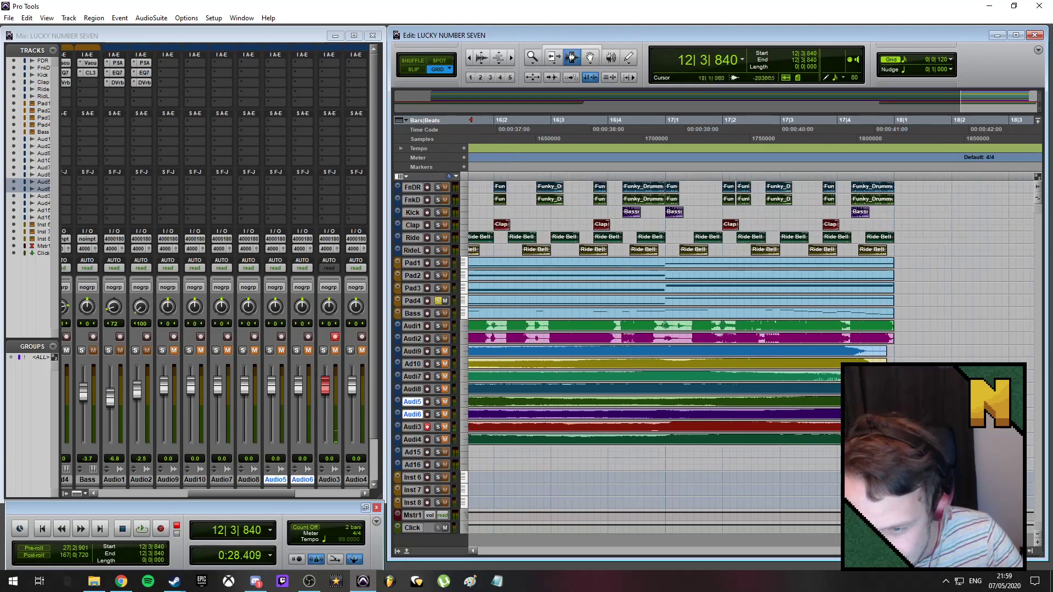
{"action": "left_click", "coordinate": [894, 429]}
{"action": "left_click_drag", "start_coordinate": [894, 429], "coordinate": [953, 429]}
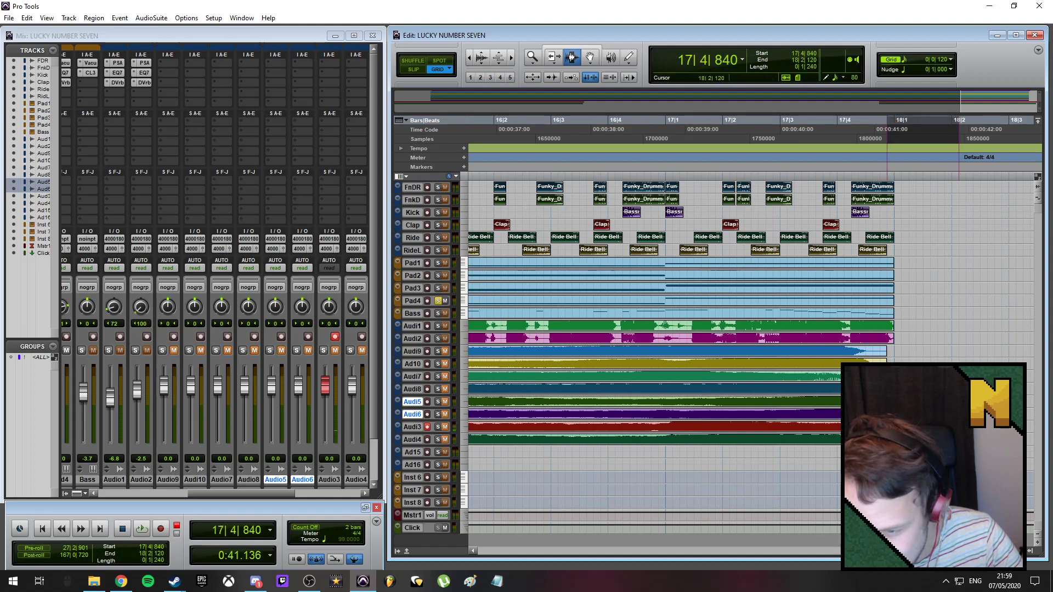
{"action": "left_click", "coordinate": [916, 429]}
- Trim the opening takes on Audi3 and Audi4 to run from 1|4|840 to 5|4|840
{"action": "left_click_drag", "start_coordinate": [965, 551], "coordinate": [524, 555]}
{"action": "left_click", "coordinate": [681, 424]}
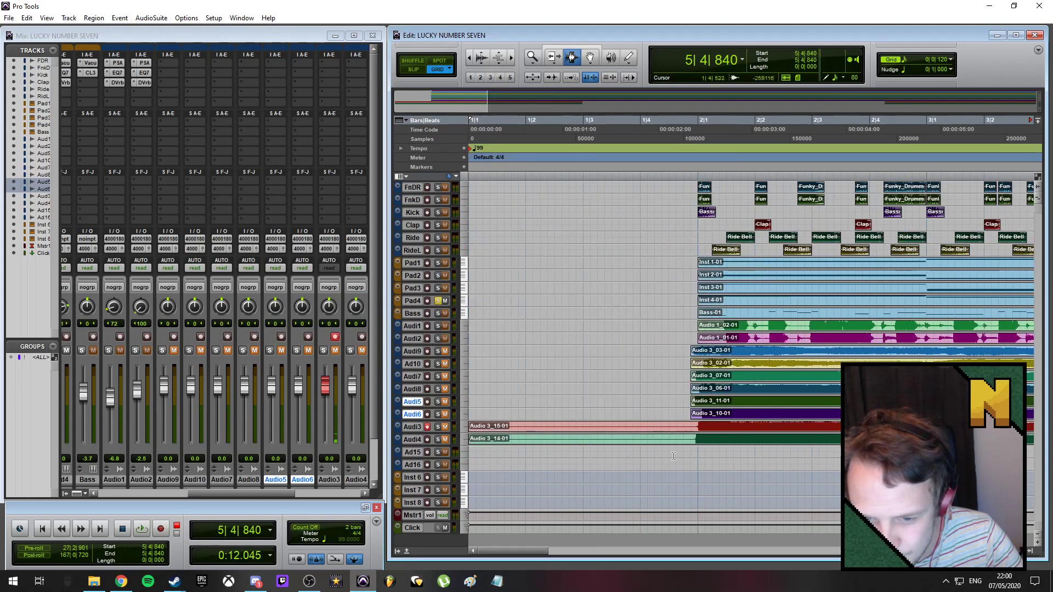
{"action": "left_click_drag", "start_coordinate": [691, 429], "coordinate": [446, 446]}
{"action": "key", "text": "Delete"}
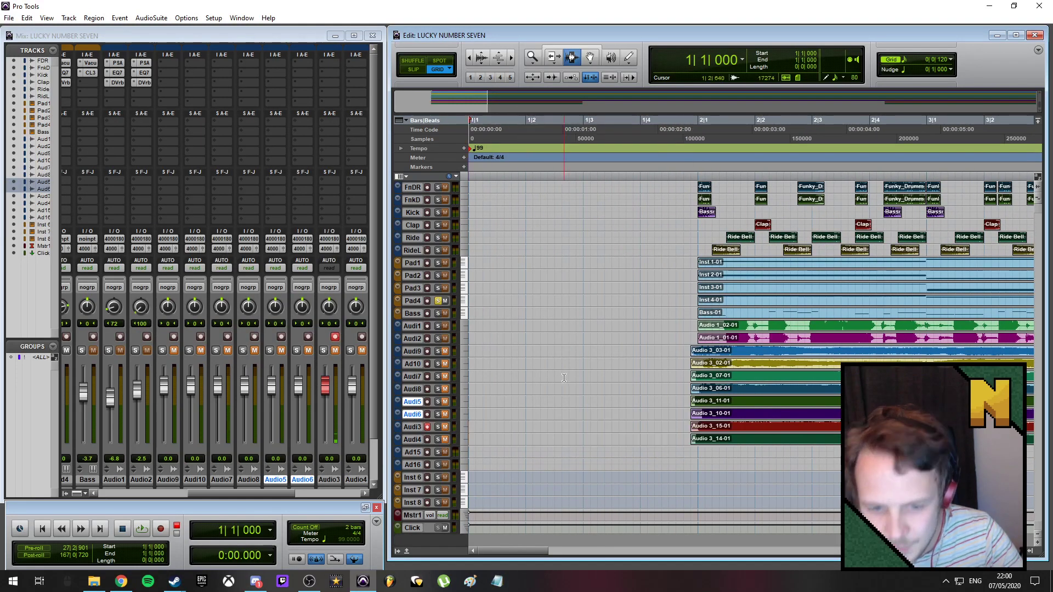
- Disarm recording on Audi3 and clear the Pad4 solo and the vocal track mutes
{"action": "left_click", "coordinate": [427, 427]}
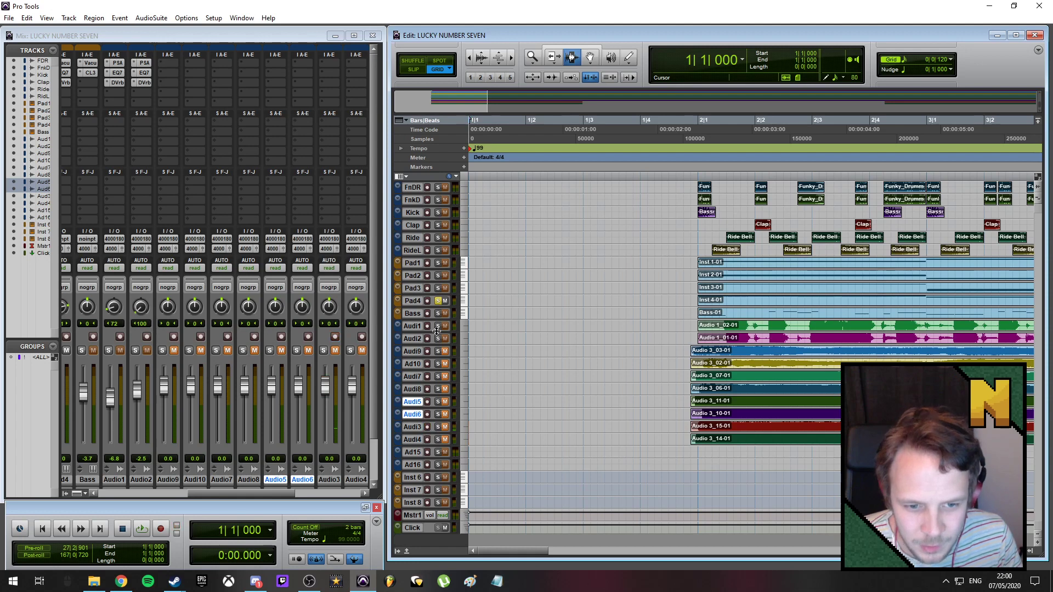
{"action": "left_click", "coordinate": [439, 300]}
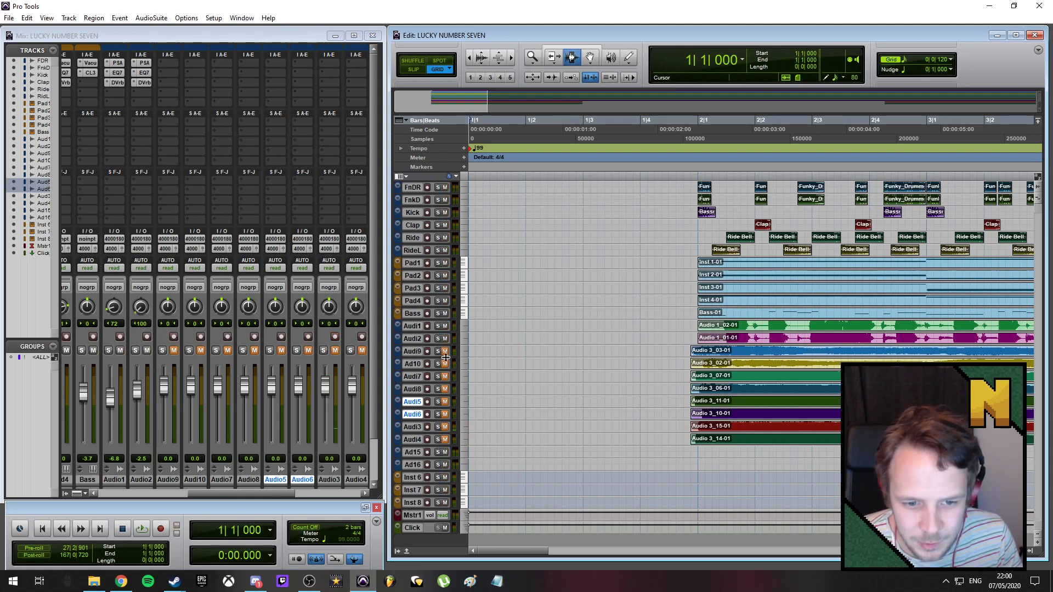
{"action": "left_click", "coordinate": [445, 363]}
{"action": "left_click", "coordinate": [446, 377], "text": "alt"}
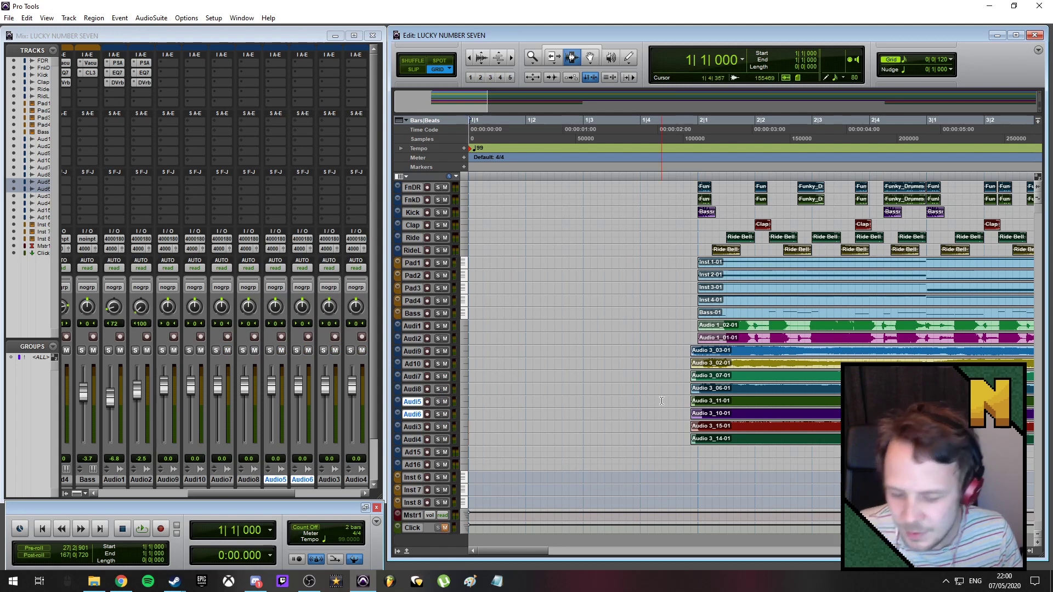
- Solo Audi9 and loop playback of the arrangement from 1|4|840 to 5|4|120
{"action": "left_click", "coordinate": [439, 351]}
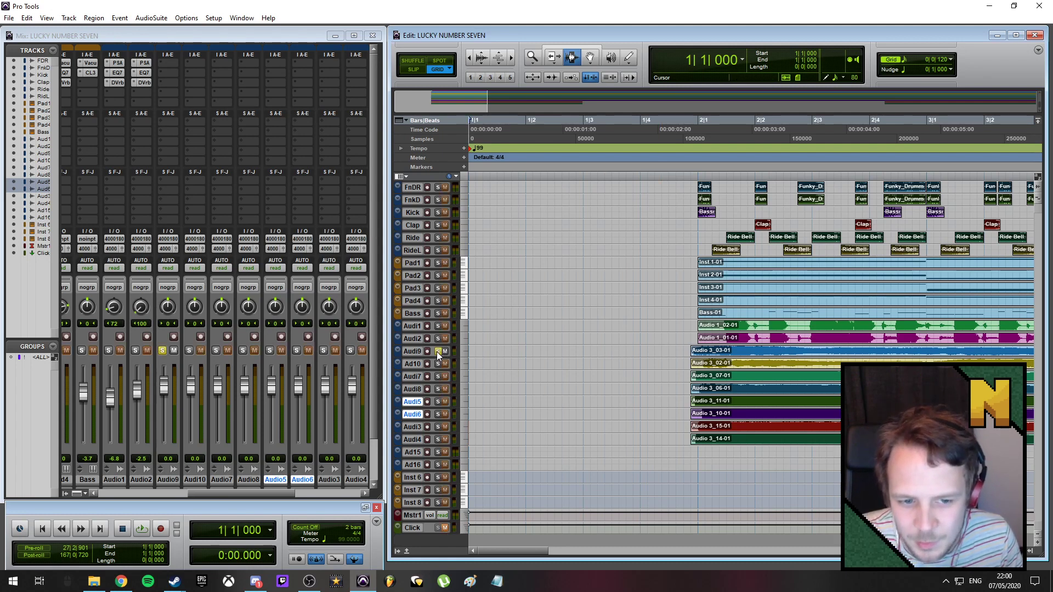
{"action": "left_click_drag", "start_coordinate": [694, 120], "coordinate": [849, 120]}
{"action": "key", "text": "space"}
{"action": "scroll", "coordinate": [608, 305], "scroll_direction": "down", "scroll_amount": 3}
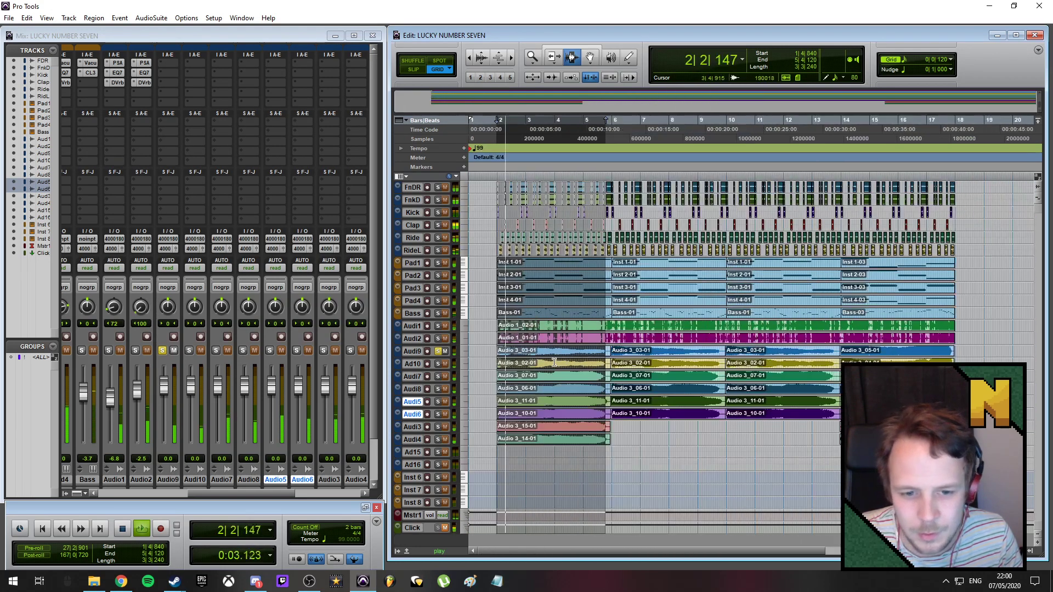
- Insert a mono EQ 3 7-Band plug-in in the first insert slot of the Audio9 track
{"action": "left_click", "coordinate": [410, 349]}
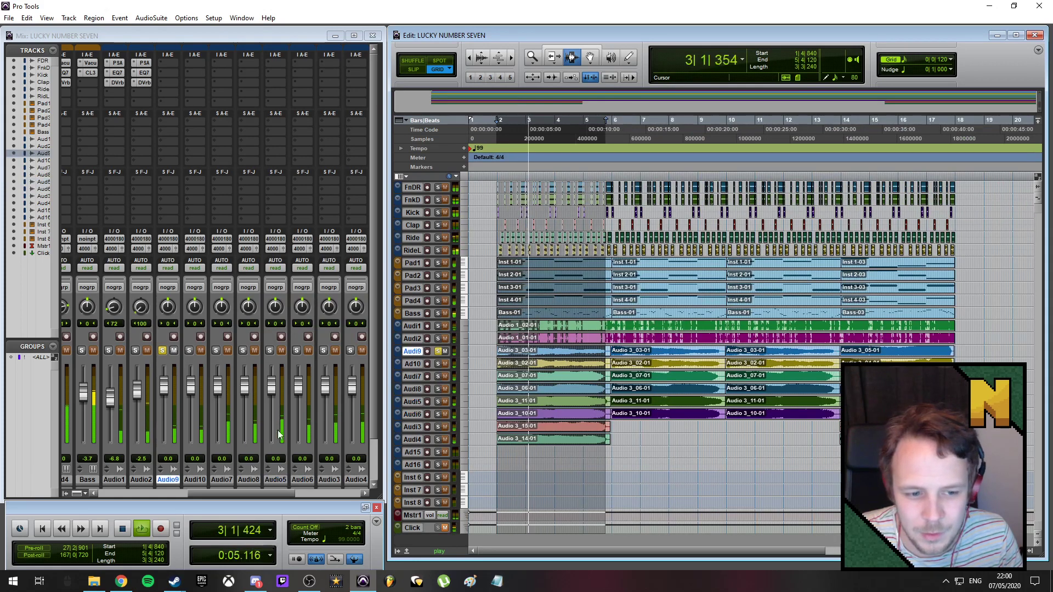
{"action": "left_click", "coordinate": [168, 62]}
{"action": "mouse_move", "coordinate": [198, 80]}
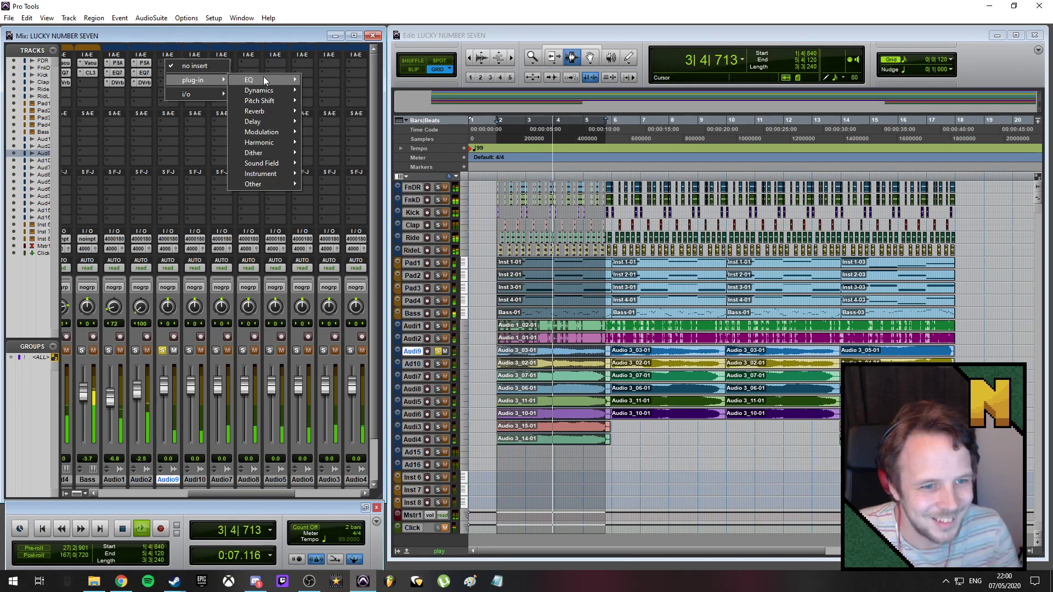
{"action": "mouse_move", "coordinate": [272, 80]}
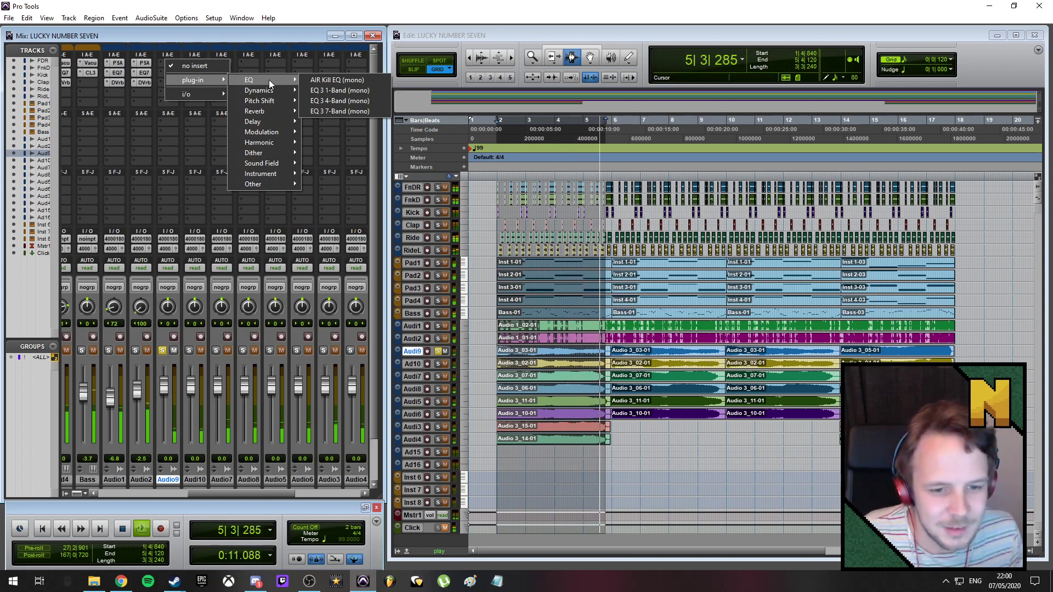
{"action": "left_click", "coordinate": [350, 111]}
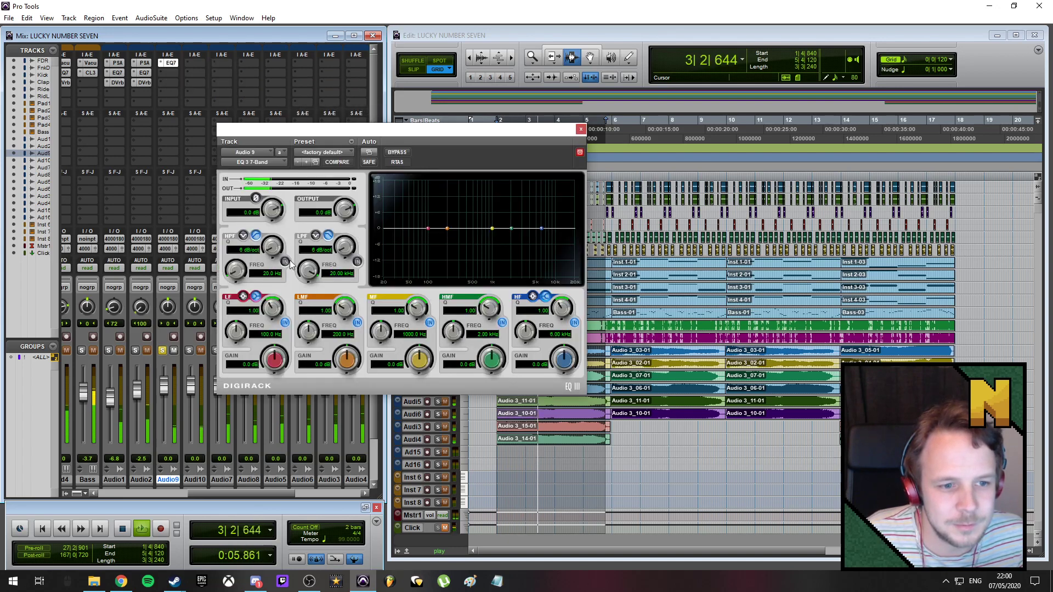
- Set the EQ's high-pass filter to 24 dB/oct at about 304 Hz and move its window clear of the mixer
{"action": "left_click_drag", "start_coordinate": [272, 251], "coordinate": [273, 222]}
{"action": "left_click_drag", "start_coordinate": [236, 271], "coordinate": [241, 233]}
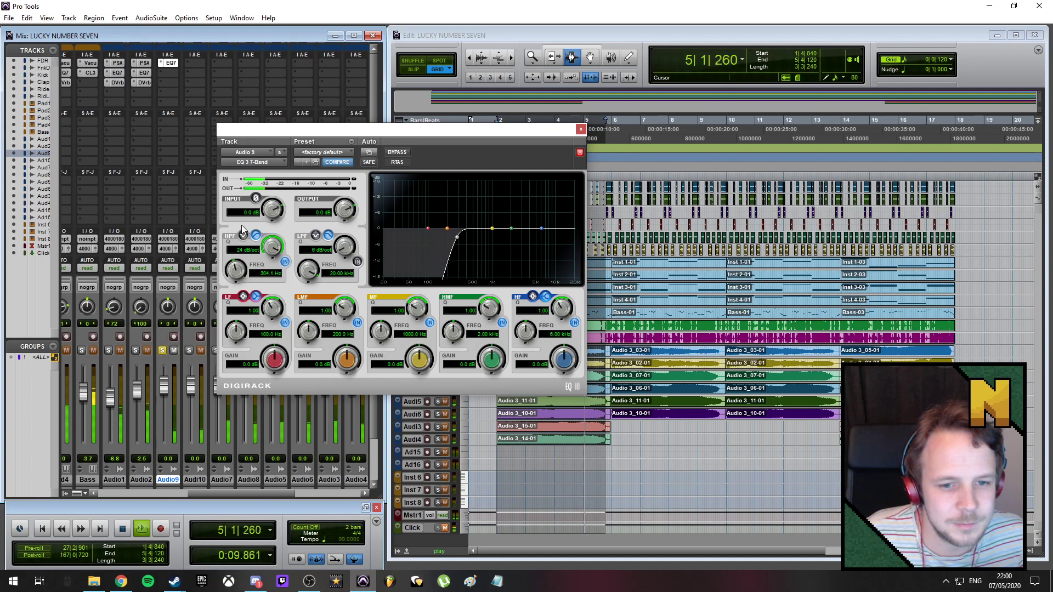
{"action": "left_click_drag", "start_coordinate": [430, 132], "coordinate": [776, 85]}
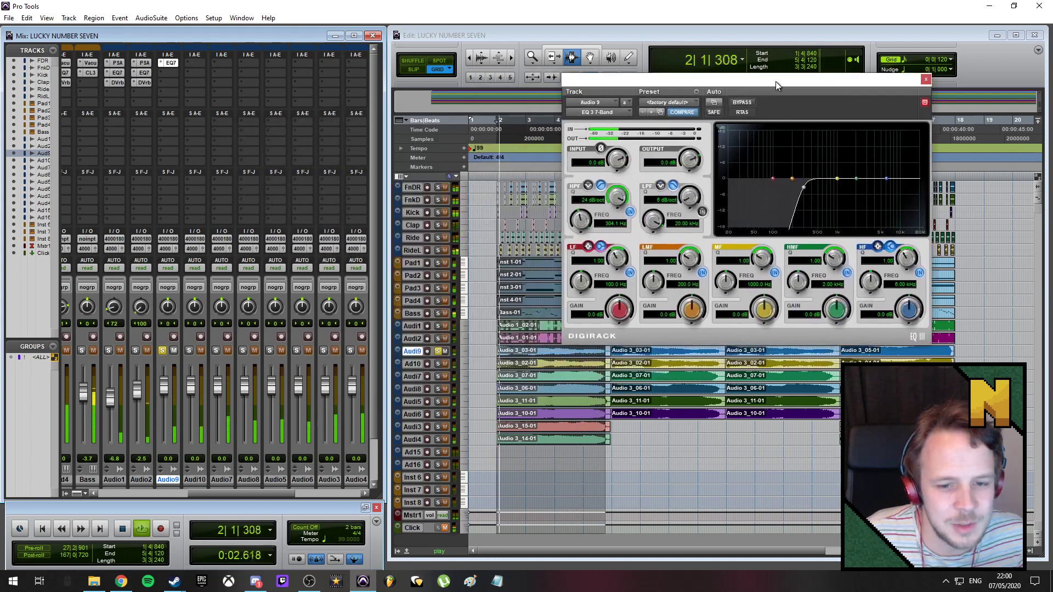
- Audition the vocal layers by adding solos on Audi7, Audi5 and Audi3, leaving only Audi3 soloed
{"action": "left_click", "coordinate": [438, 376]}
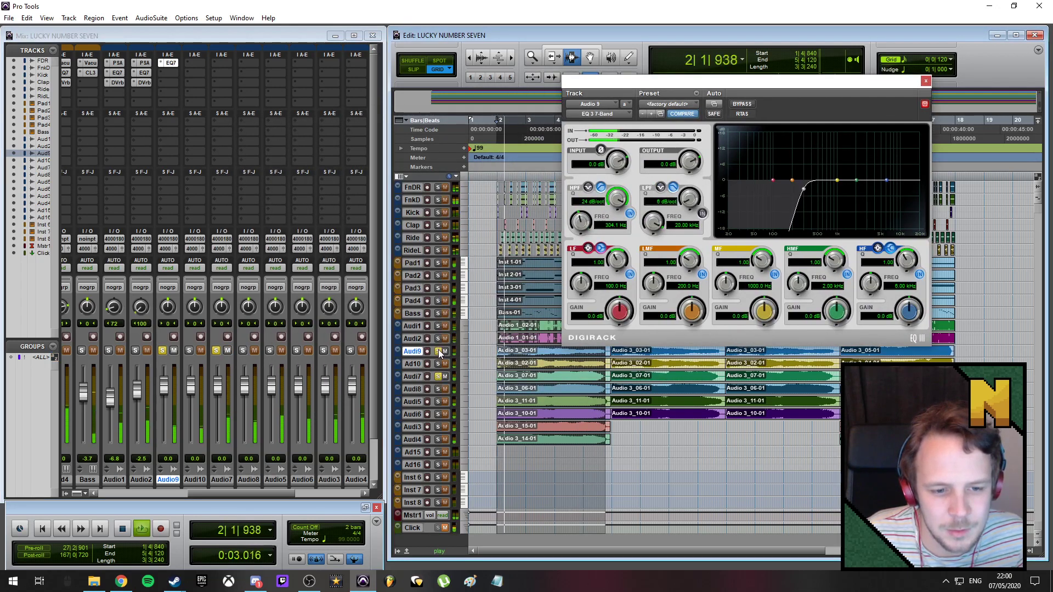
{"action": "left_click", "coordinate": [438, 402]}
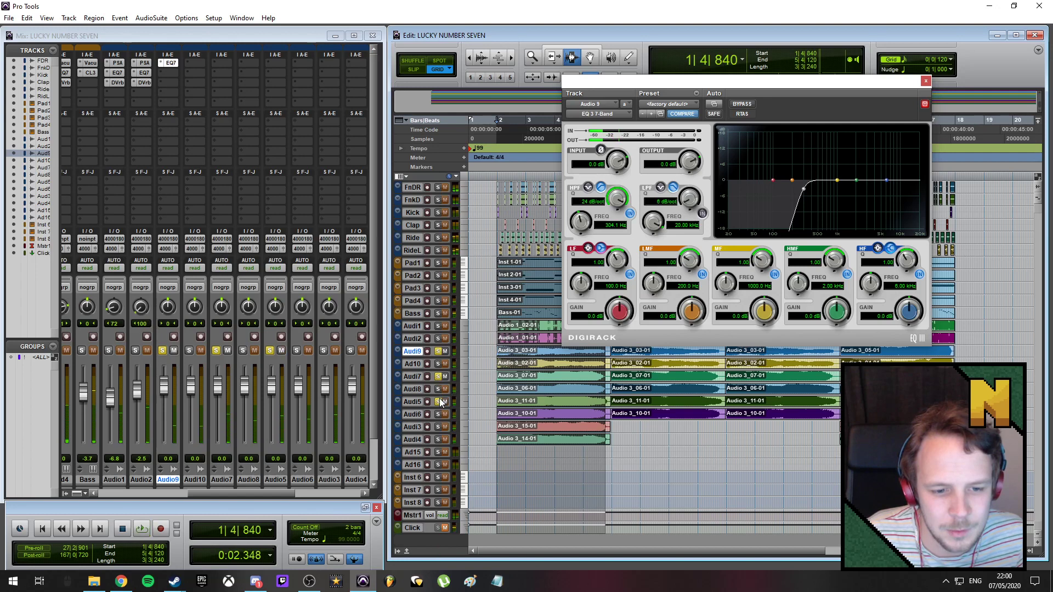
{"action": "left_click", "coordinate": [438, 427]}
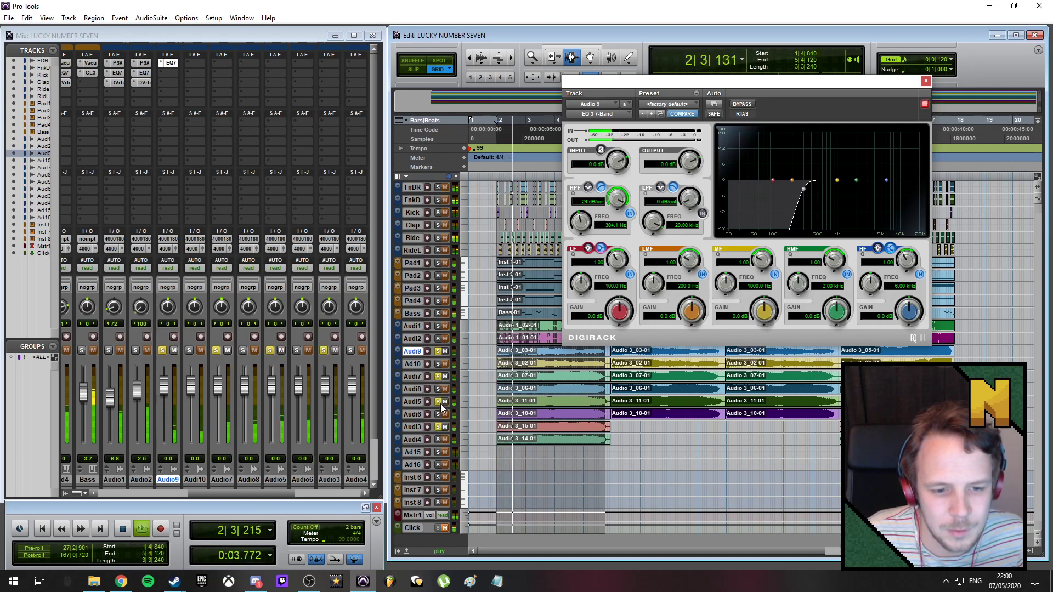
{"action": "left_click", "coordinate": [439, 401]}
{"action": "left_click", "coordinate": [439, 351]}
{"action": "left_click", "coordinate": [439, 376]}
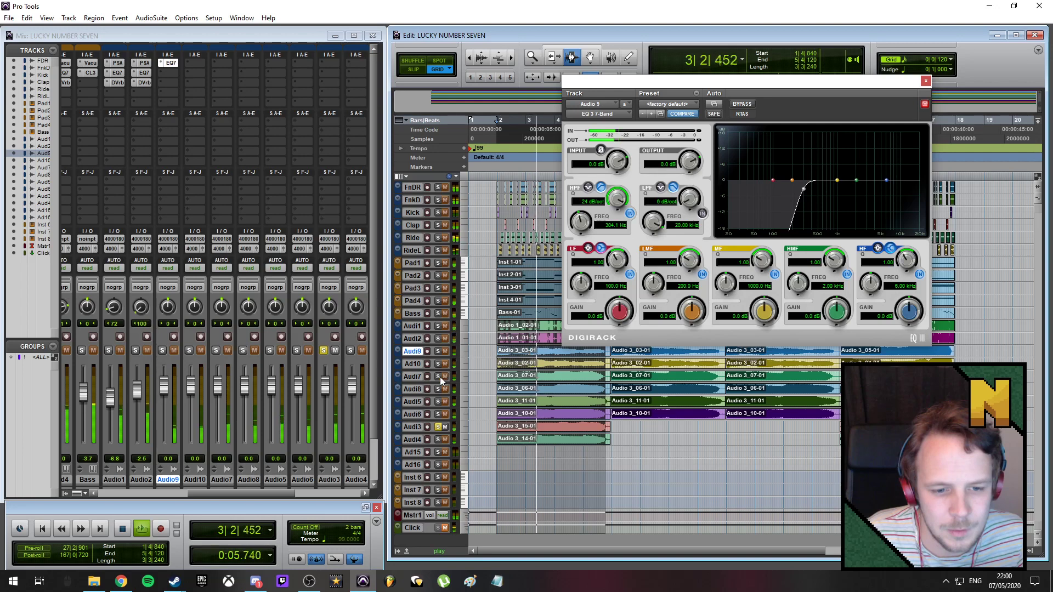
- Solo only Audi7 and copy Audio9's EQ 3 7-Band into the first insert slot of the Audio7 track
{"action": "left_click", "coordinate": [438, 376], "text": "ctrl"}
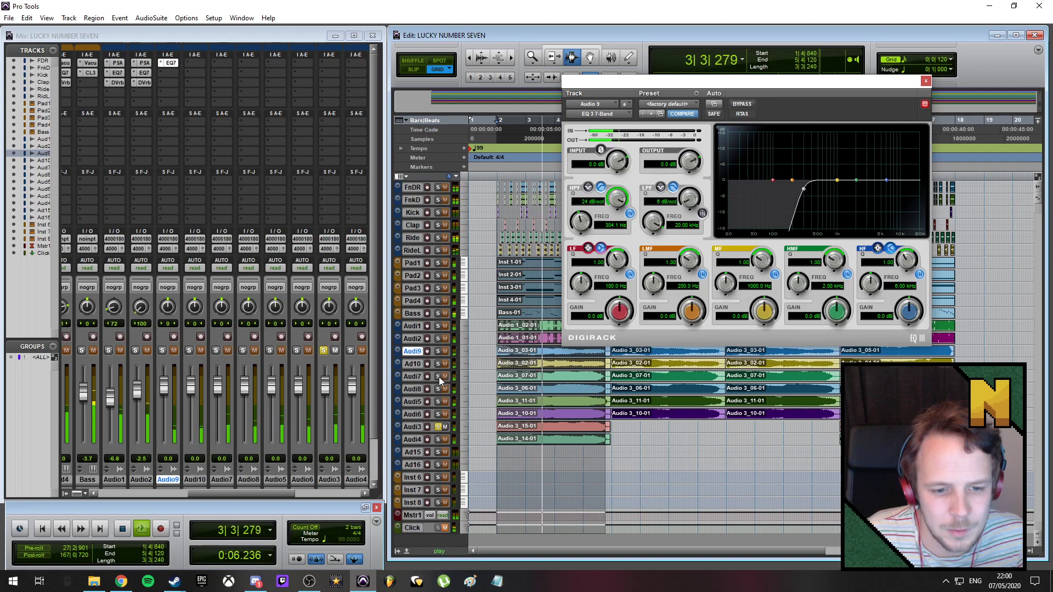
{"action": "left_click", "coordinate": [411, 376]}
{"action": "key", "text": "space"}
{"action": "left_click", "coordinate": [222, 62]}
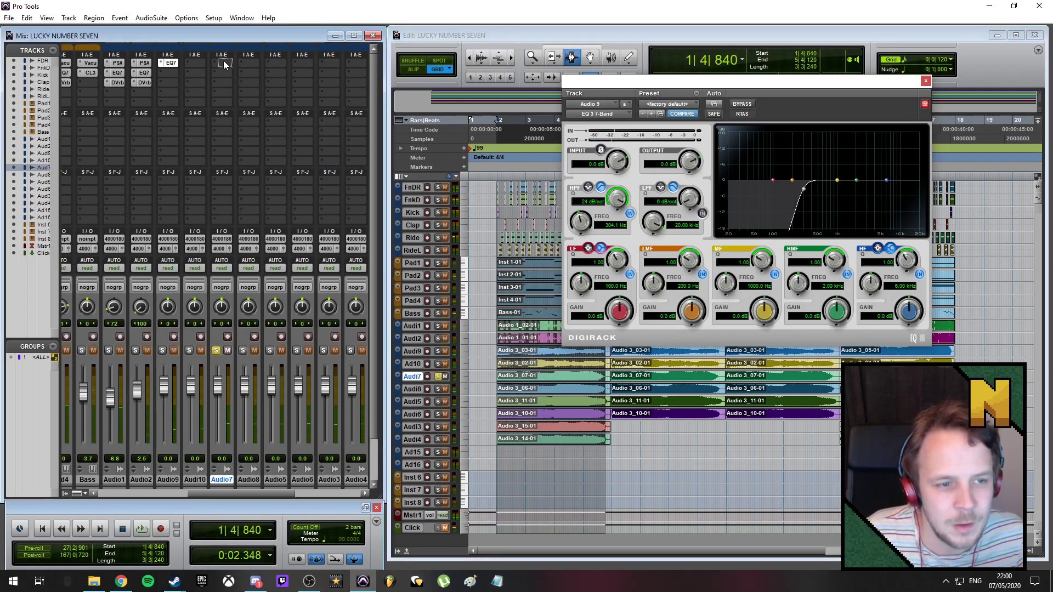
{"action": "left_click_drag", "start_coordinate": [224, 61], "coordinate": [225, 61]}
{"action": "key", "text": "space"}
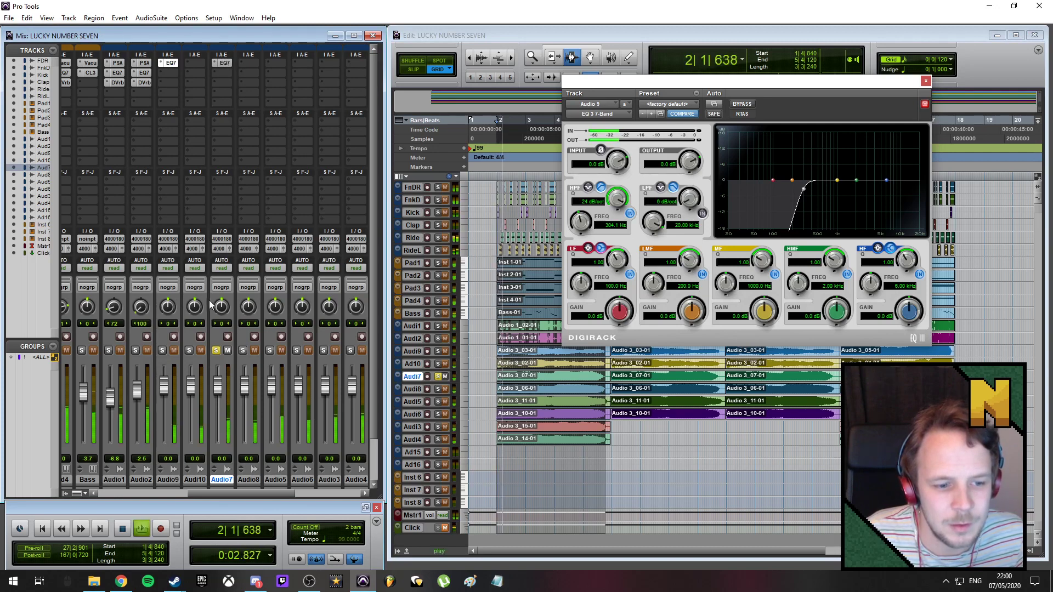
- Check Audio 9's EQ against bypass during playback and set its high-pass filter to about 319 Hz
{"action": "left_click", "coordinate": [742, 105]}
{"action": "key", "text": "space"}
{"action": "key", "text": "space"}
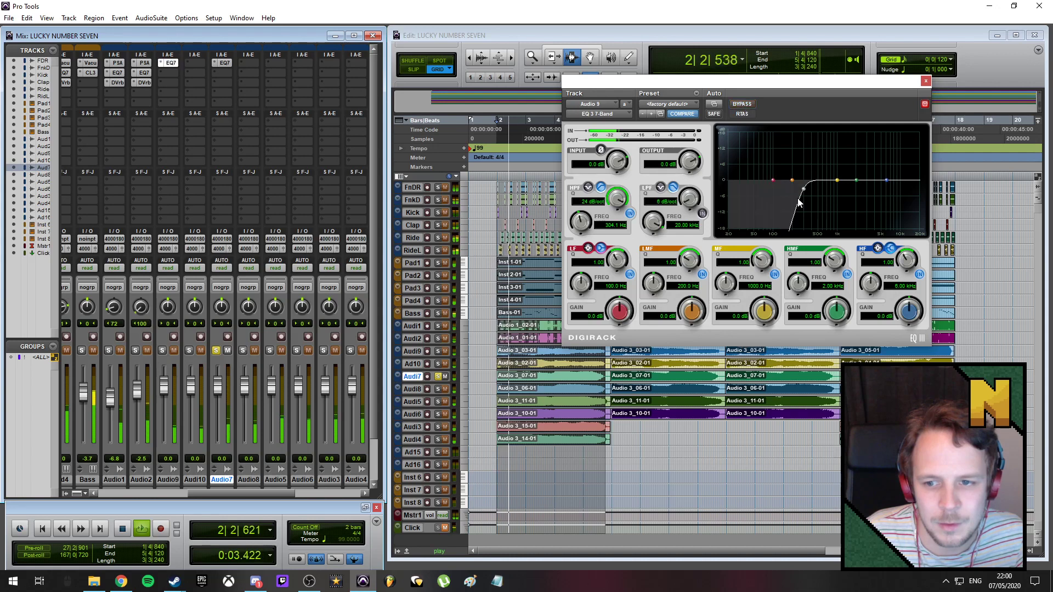
{"action": "left_click_drag", "start_coordinate": [803, 189], "coordinate": [805, 191]}
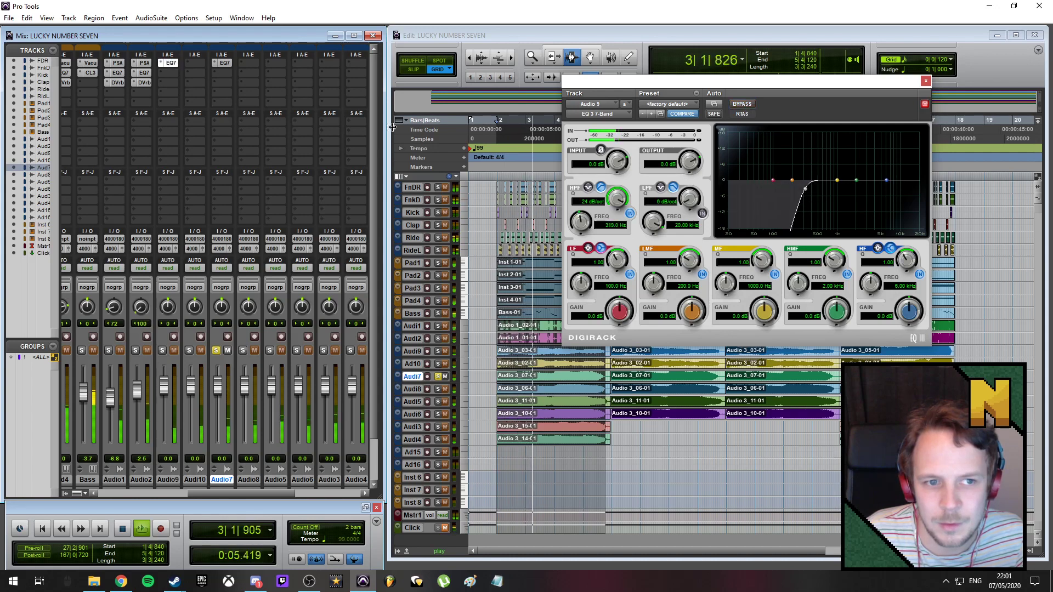
- Open Audio 7's EQ, compare it with bypass, and set its high-pass filter to about 319 Hz
{"action": "left_click", "coordinate": [228, 63]}
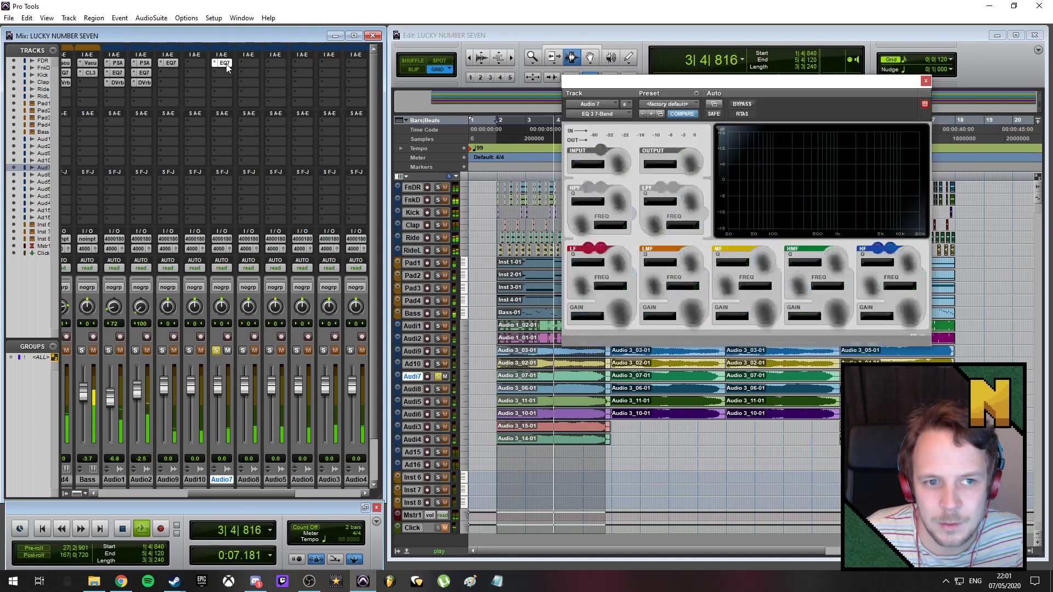
{"action": "left_click", "coordinate": [751, 104]}
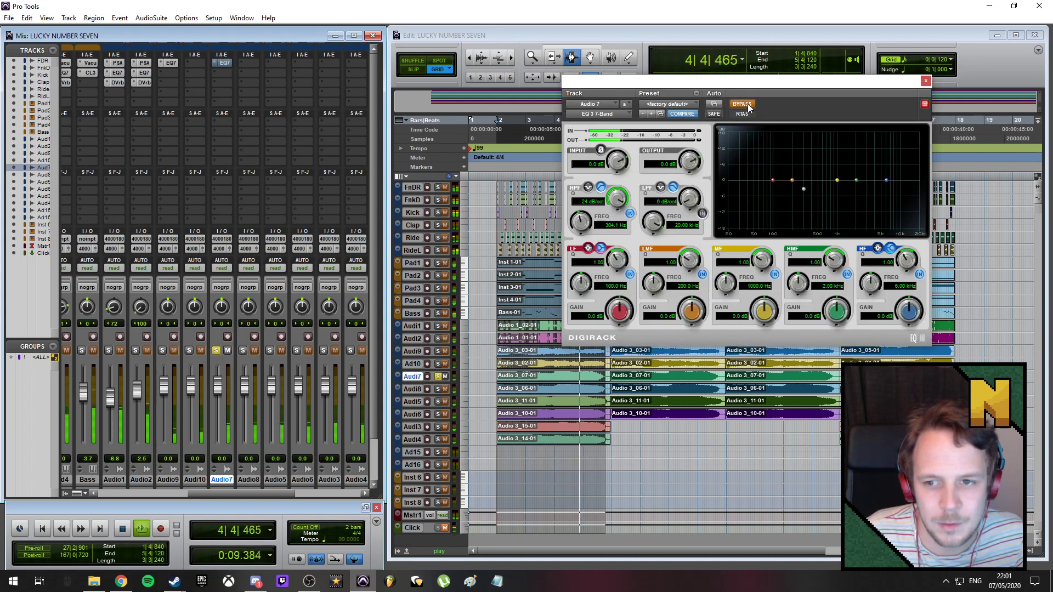
{"action": "left_click", "coordinate": [751, 105]}
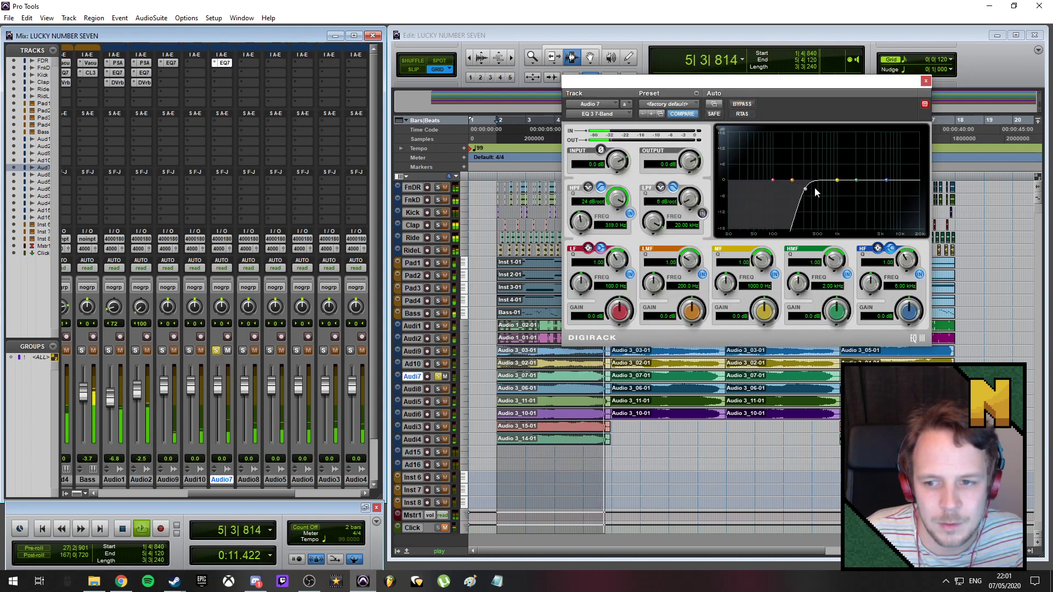
- Shape Audio 7's EQ with an MF cut of -2.7 dB at 2.18 kHz and an HMF boost of 1.4 dB at 5.87 kHz
{"action": "left_click_drag", "start_coordinate": [838, 180], "coordinate": [838, 180]}
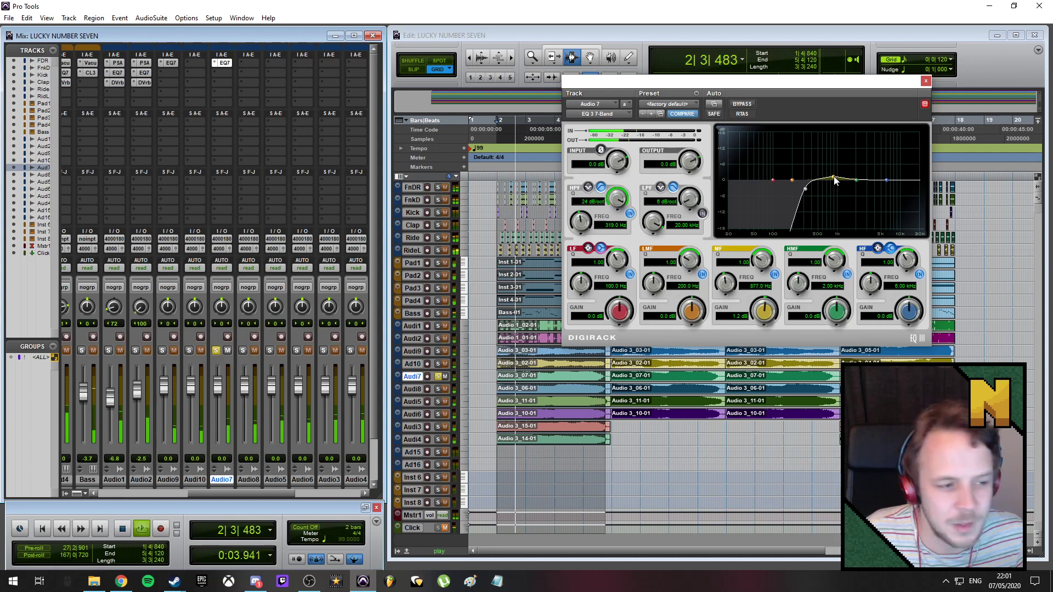
{"action": "key", "text": "space"}
{"action": "left_click_drag", "start_coordinate": [833, 180], "coordinate": [860, 183]}
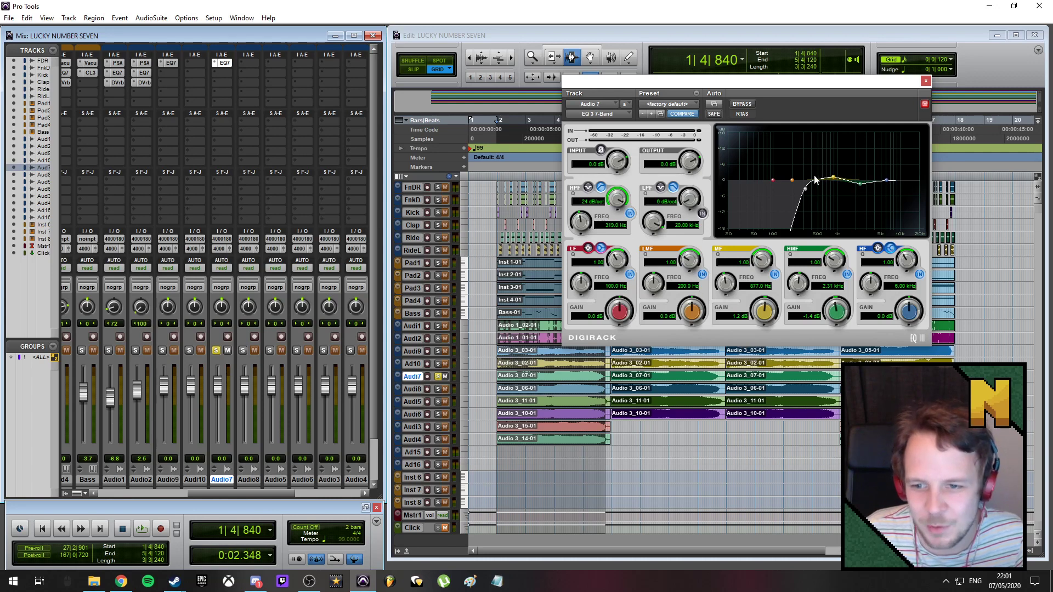
{"action": "mouse_move", "coordinate": [875, 189]}
{"action": "left_mouse_down"}
{"action": "mouse_move", "coordinate": [892, 181]}
{"action": "mouse_move", "coordinate": [841, 181]}
{"action": "mouse_move", "coordinate": [858, 188]}
{"action": "left_mouse_up"}
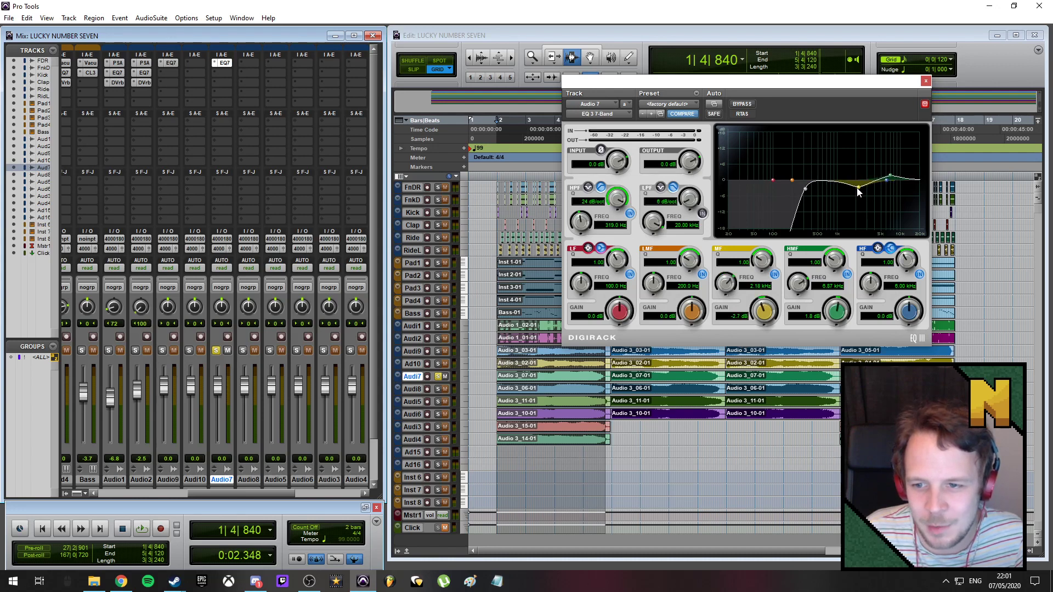
{"action": "key", "text": "space"}
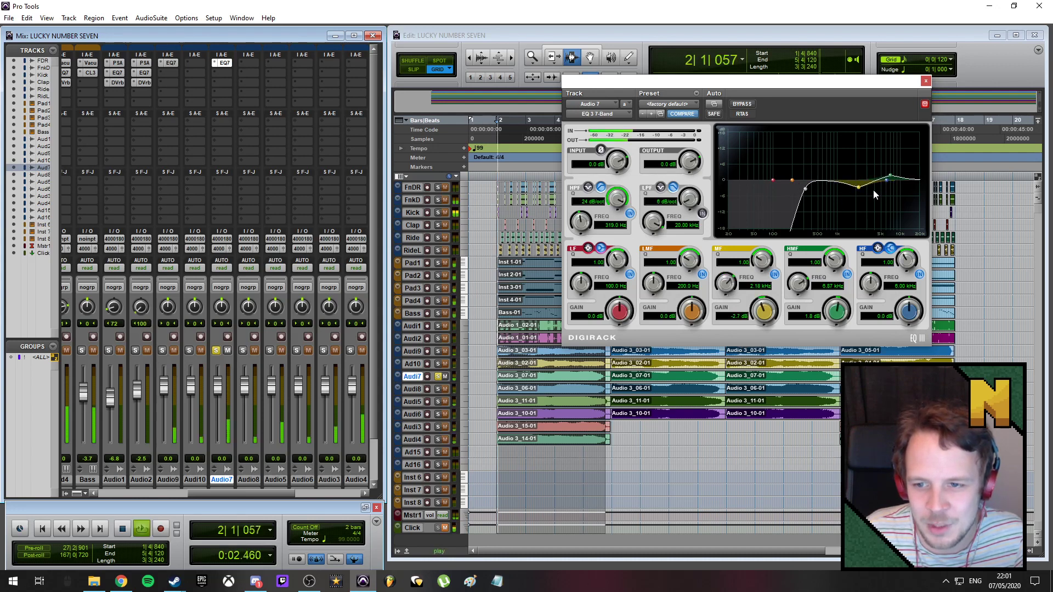
{"action": "left_click_drag", "start_coordinate": [890, 175], "coordinate": [890, 177]}
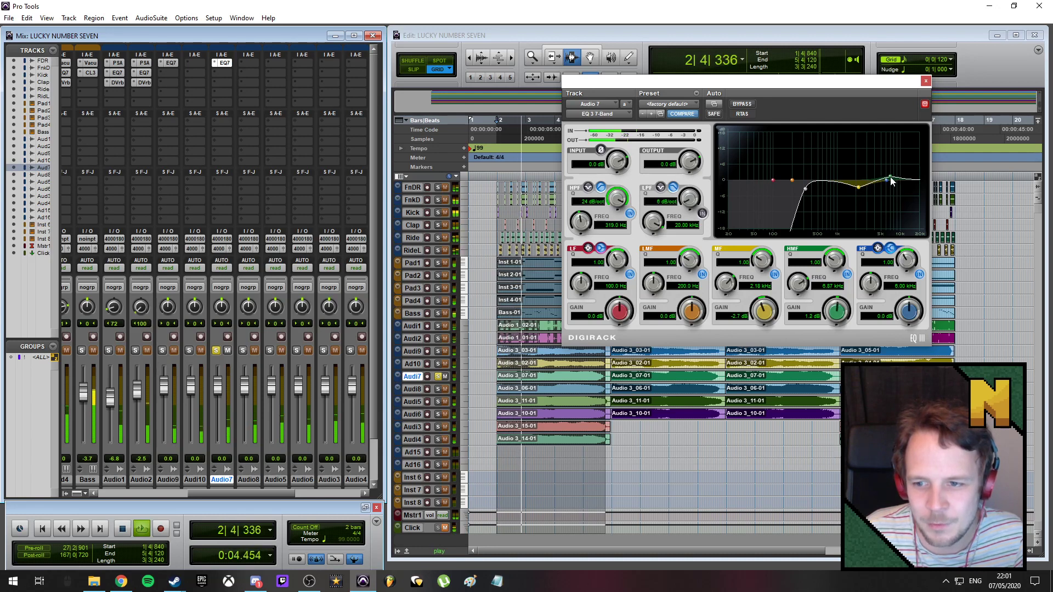
{"action": "key", "text": "space"}
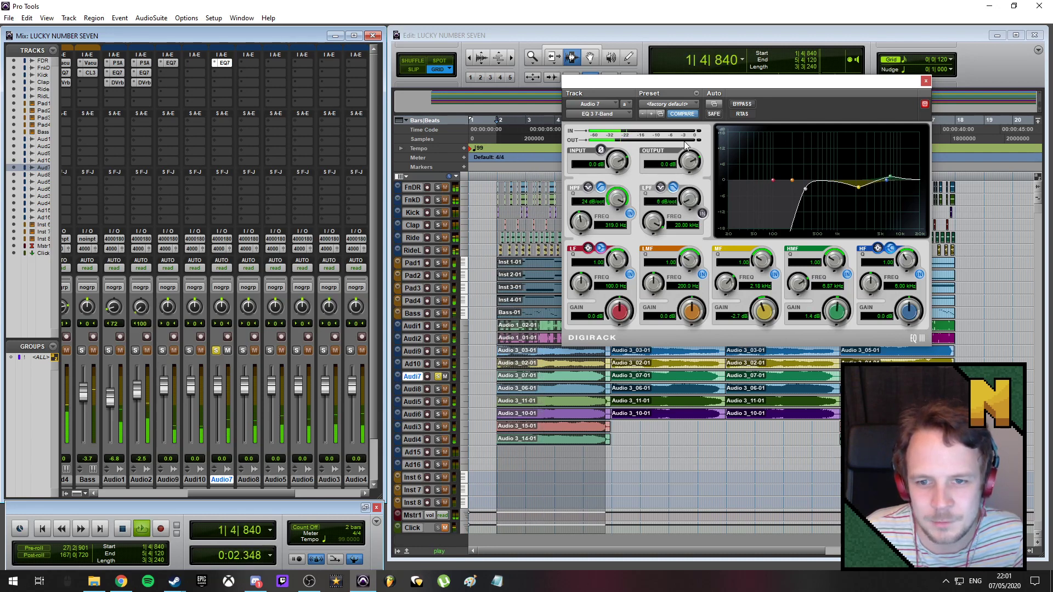
{"action": "left_click", "coordinate": [926, 81]}
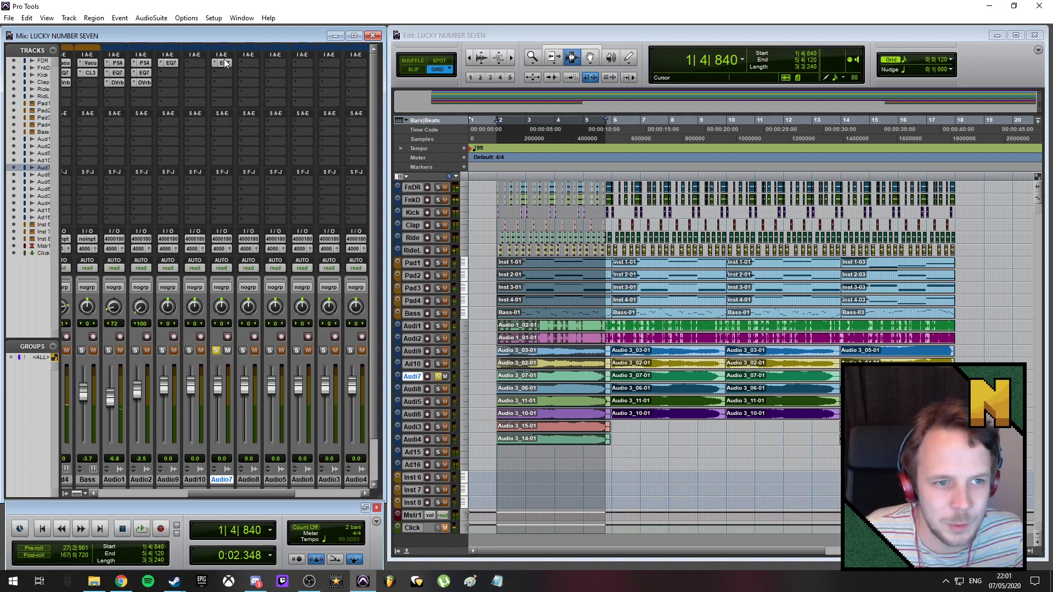
- Copy the adjusted EQ across the other vocal tracks, including Audio10, Audio8, Audio5, Audio6, Audio3 and Audio4
{"action": "mouse_move", "coordinate": [162, 64]}
{"action": "left_mouse_down"}
{"action": "mouse_move", "coordinate": [221, 61]}
{"action": "mouse_move", "coordinate": [173, 61]}
{"action": "left_mouse_up"}
{"action": "left_click_drag", "start_coordinate": [248, 64], "coordinate": [249, 64]}
{"action": "left_click_drag", "start_coordinate": [249, 64], "coordinate": [304, 62]}
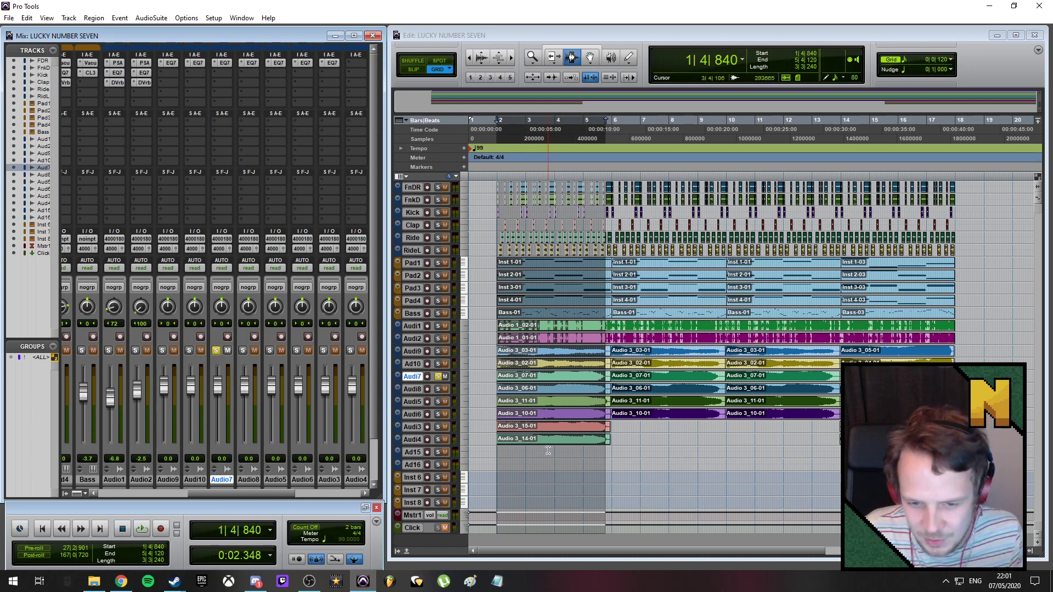
- Copy the first Audi3 and Audi4 regions into the two empty four-bar gaps, the second copy spanning 9|4|840 to 13|4|840
{"action": "left_click", "coordinate": [640, 132]}
{"action": "left_click", "coordinate": [590, 57]}
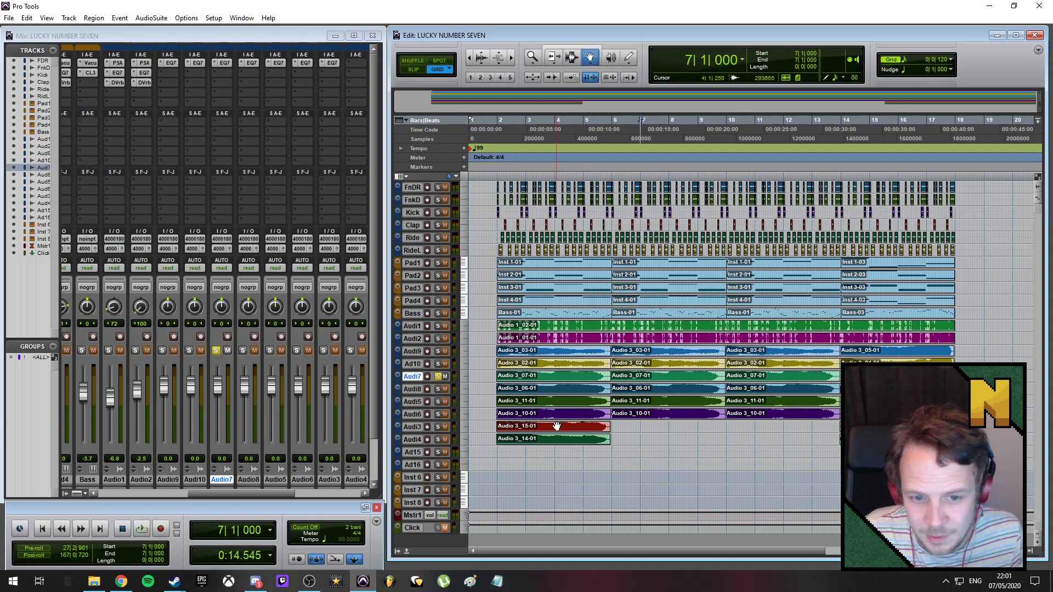
{"action": "left_click", "coordinate": [557, 426]}
{"action": "left_click", "coordinate": [550, 439], "text": "shift"}
{"action": "left_click_drag", "start_coordinate": [551, 439], "coordinate": [674, 426]}
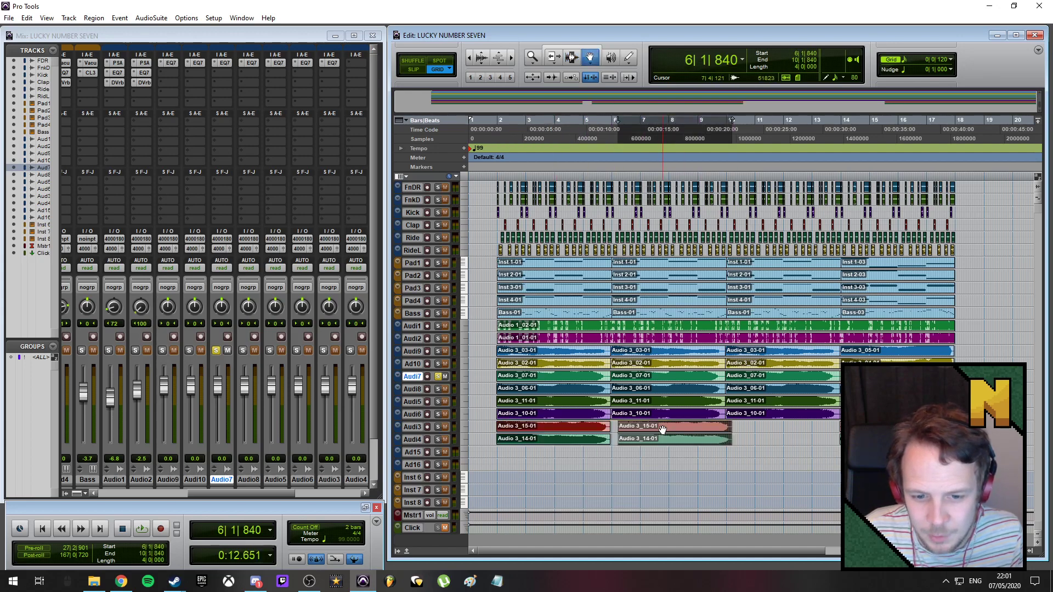
{"action": "scroll", "coordinate": [662, 431], "scroll_direction": "up", "scroll_amount": 3}
{"action": "mouse_move", "coordinate": [772, 433]}
{"action": "left_mouse_down"}
{"action": "mouse_move", "coordinate": [689, 430]}
{"action": "mouse_move", "coordinate": [790, 430]}
{"action": "left_mouse_up"}
{"action": "scroll", "coordinate": [712, 430], "scroll_direction": "down", "scroll_amount": 3}
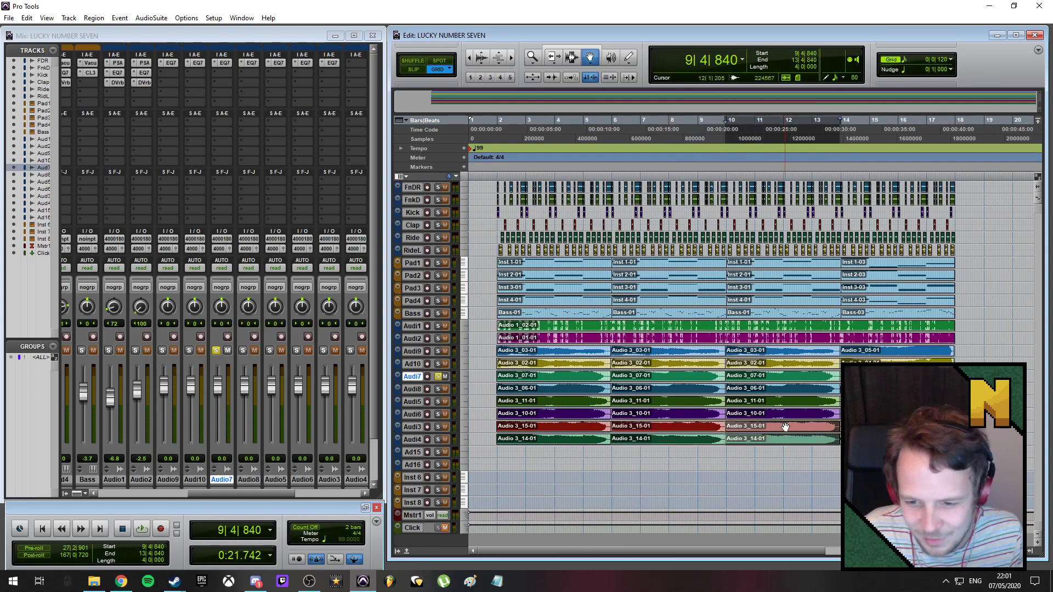
{"action": "scroll", "coordinate": [779, 433], "scroll_direction": "up", "scroll_amount": 3}
{"action": "scroll", "coordinate": [768, 440], "scroll_direction": "down", "scroll_amount": 4}
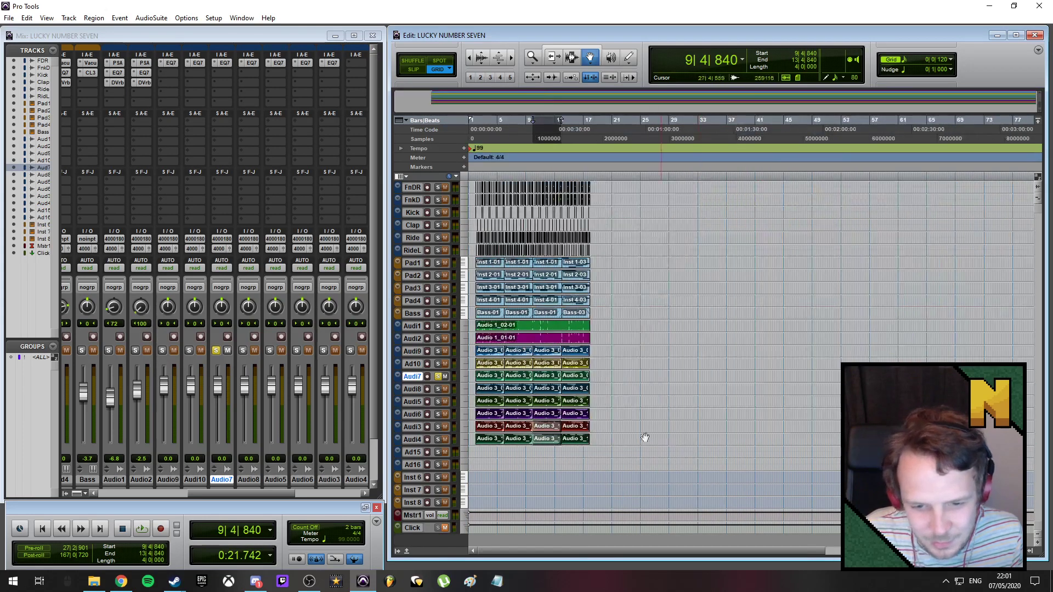
{"action": "scroll", "coordinate": [645, 438], "scroll_direction": "up", "scroll_amount": 1}
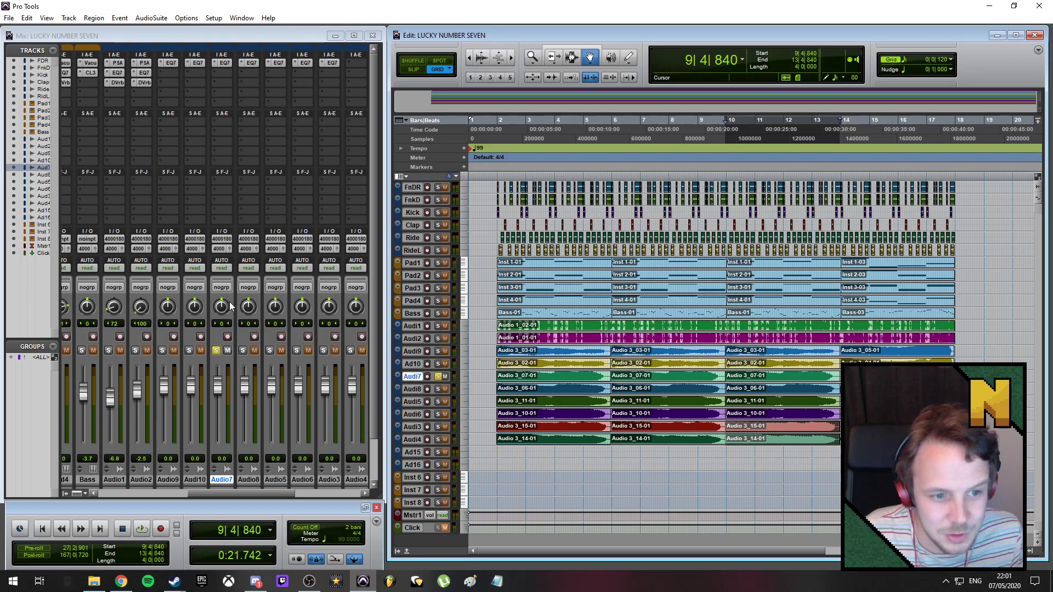
- Rename the tracks Audio 9, Audio 10, Audio 7 and Audio 8 as Vox1, Vox2, Vox3 and Vox4
{"action": "double_click", "coordinate": [413, 351]}
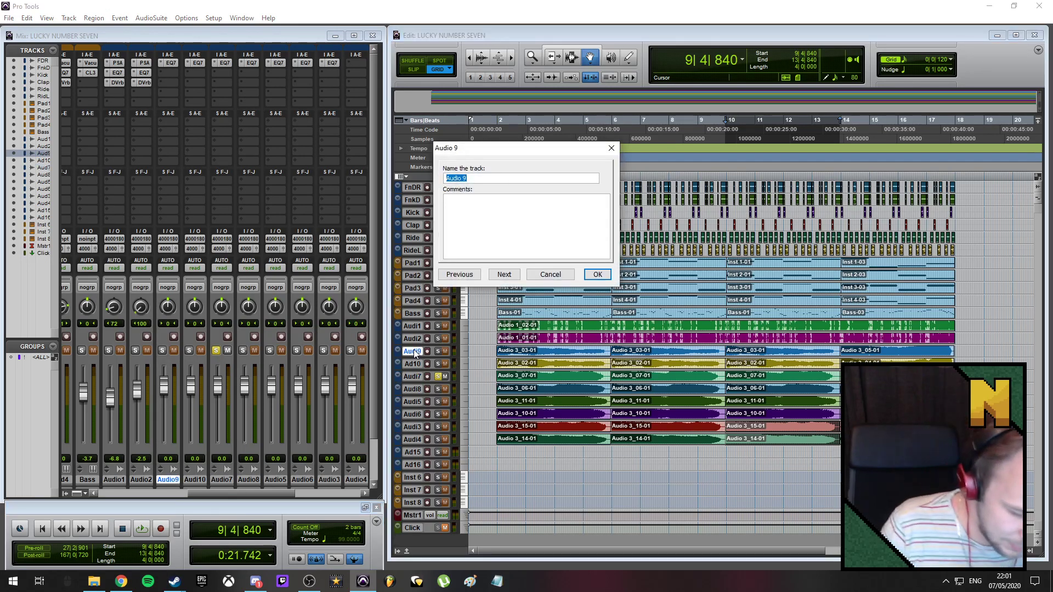
{"action": "type", "text": "Vox1"}
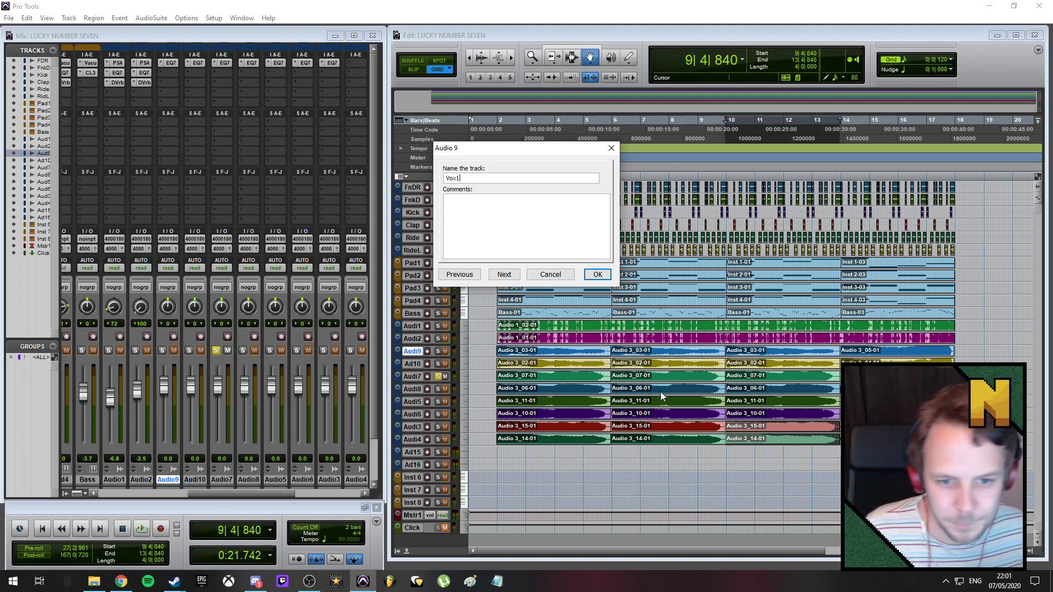
{"action": "left_click", "coordinate": [503, 274]}
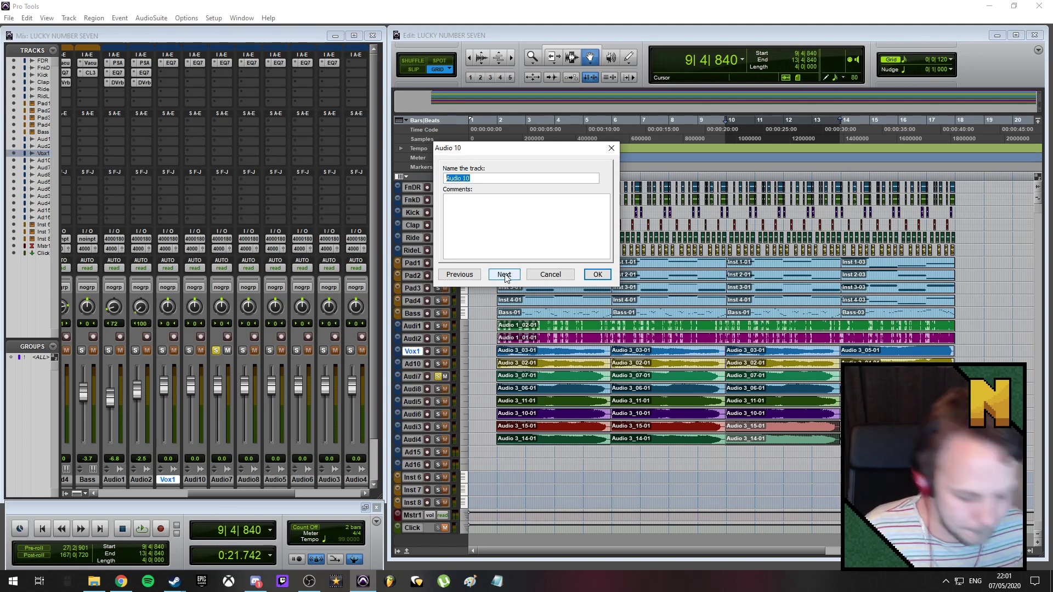
{"action": "type", "text": "V"}
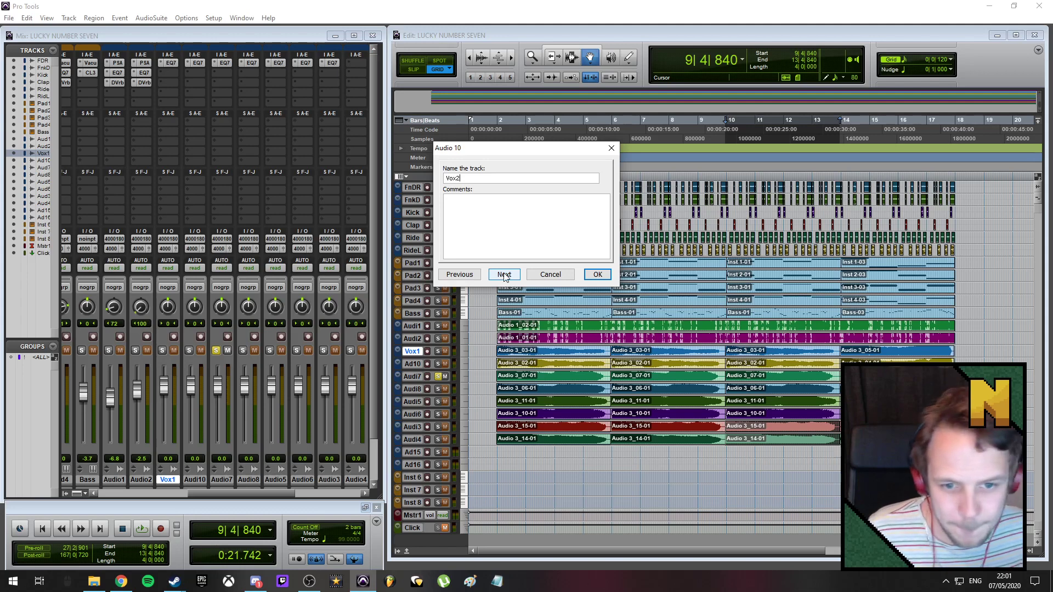
{"action": "type", "text": "ox2"}
{"action": "left_click", "coordinate": [504, 274]}
{"action": "type", "text": "Vo"}
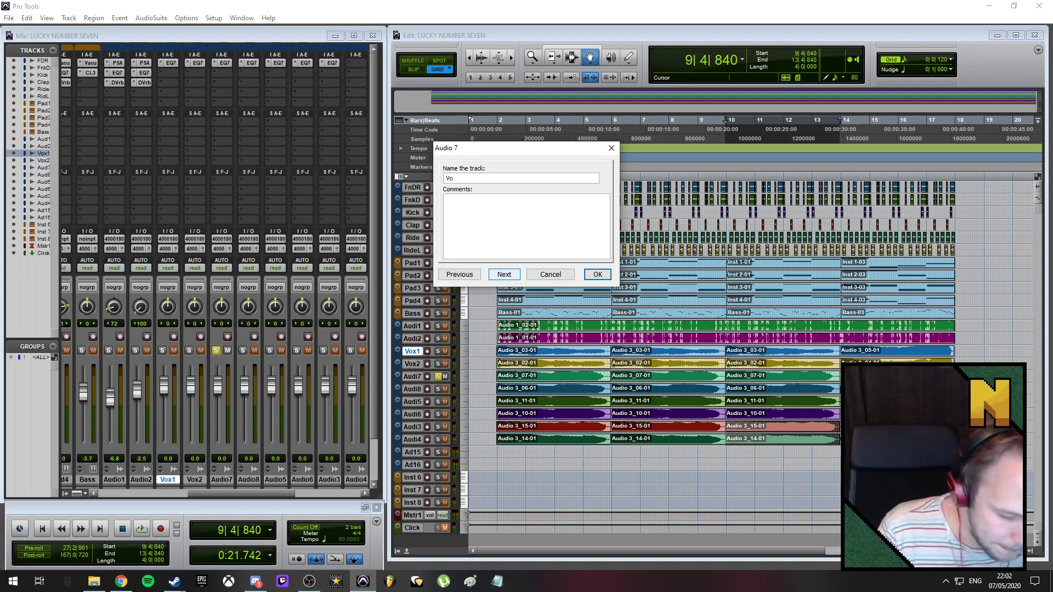
{"action": "left_click", "coordinate": [504, 275]}
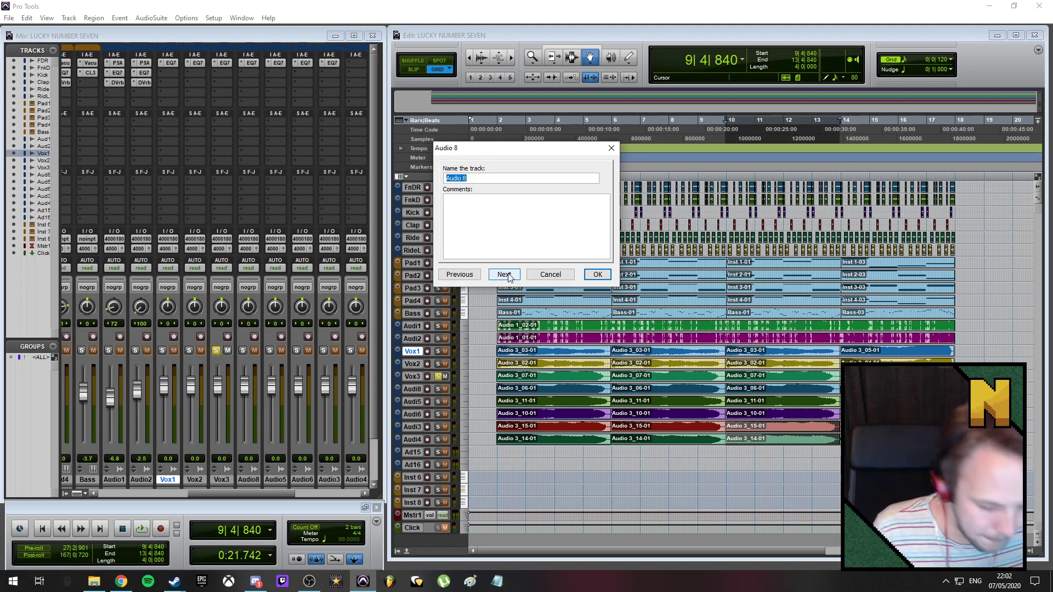
{"action": "type", "text": "Vox4"}
{"action": "left_click", "coordinate": [508, 276]}
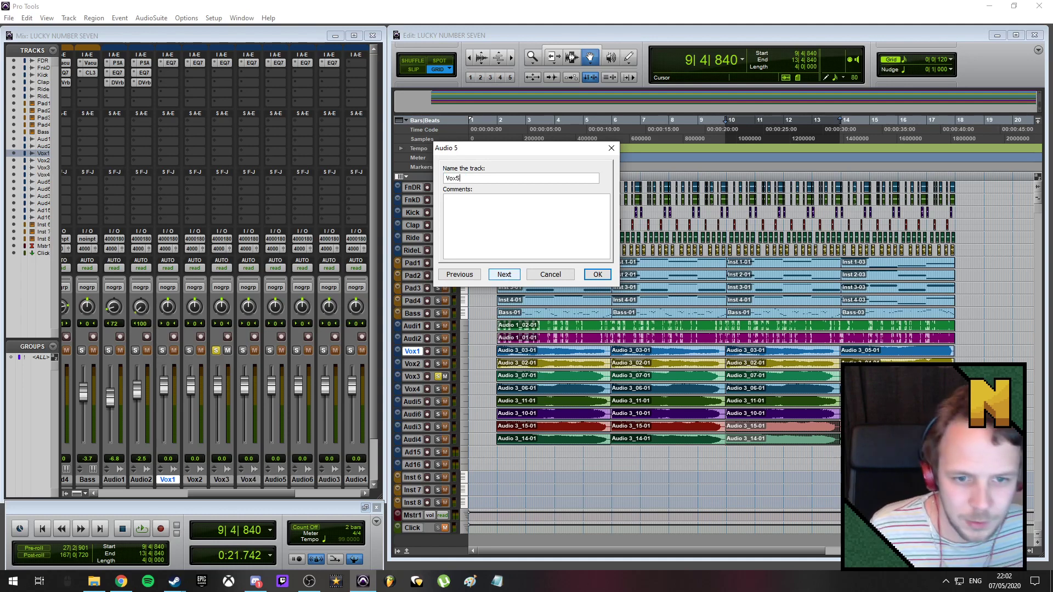
- Rename the tracks Audio 5, Audio 6, Audio 3 and Audio 4 as Vox5, Vox6, Vox7 and Vox8
{"action": "left_click", "coordinate": [508, 276]}
{"action": "type", "text": "V"}
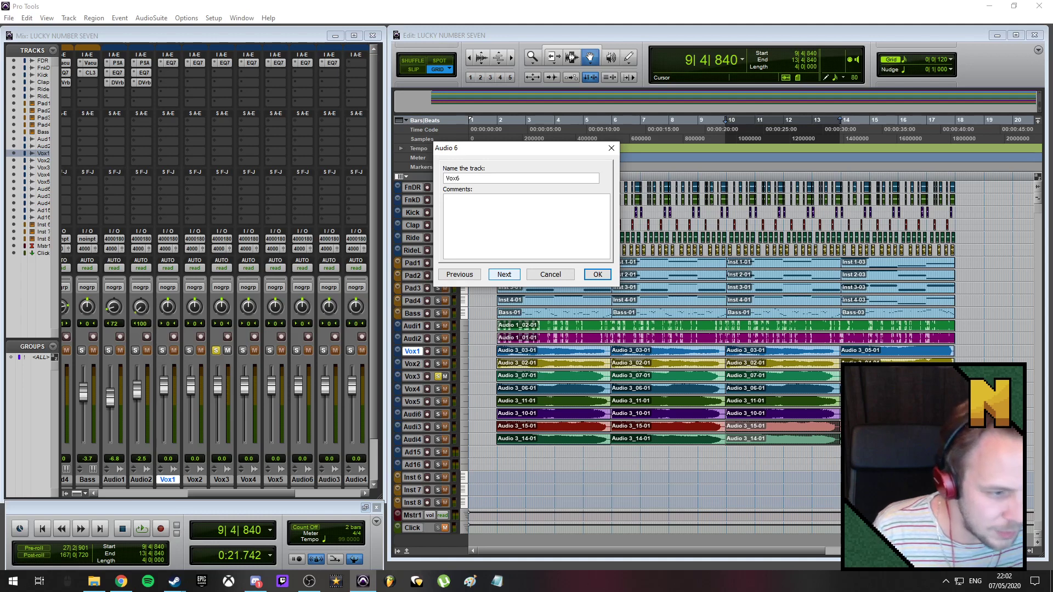
{"action": "left_click", "coordinate": [508, 276]}
{"action": "type", "text": "Vo"}
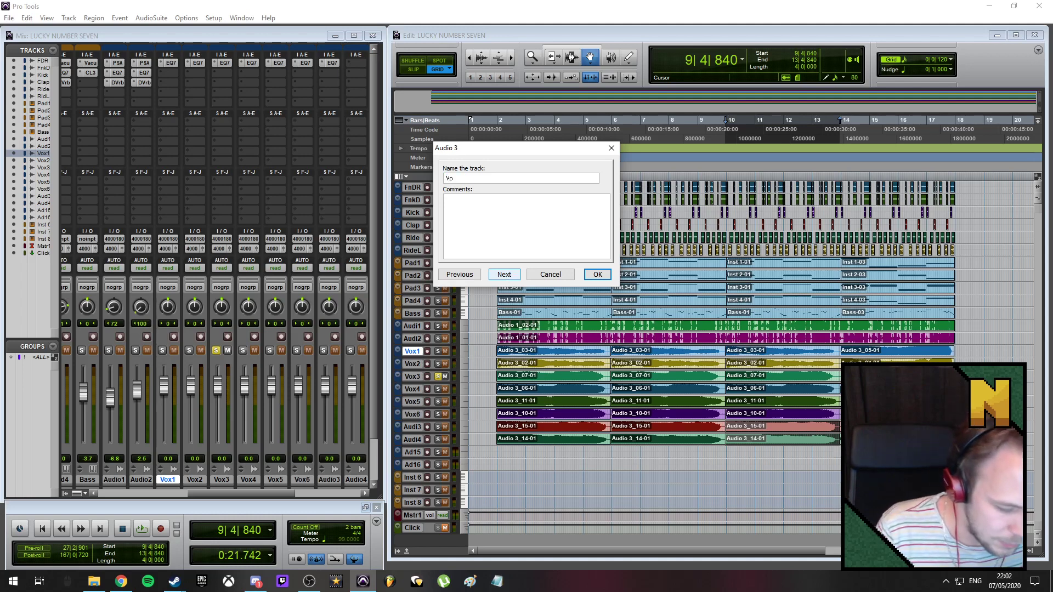
{"action": "left_click", "coordinate": [504, 274]}
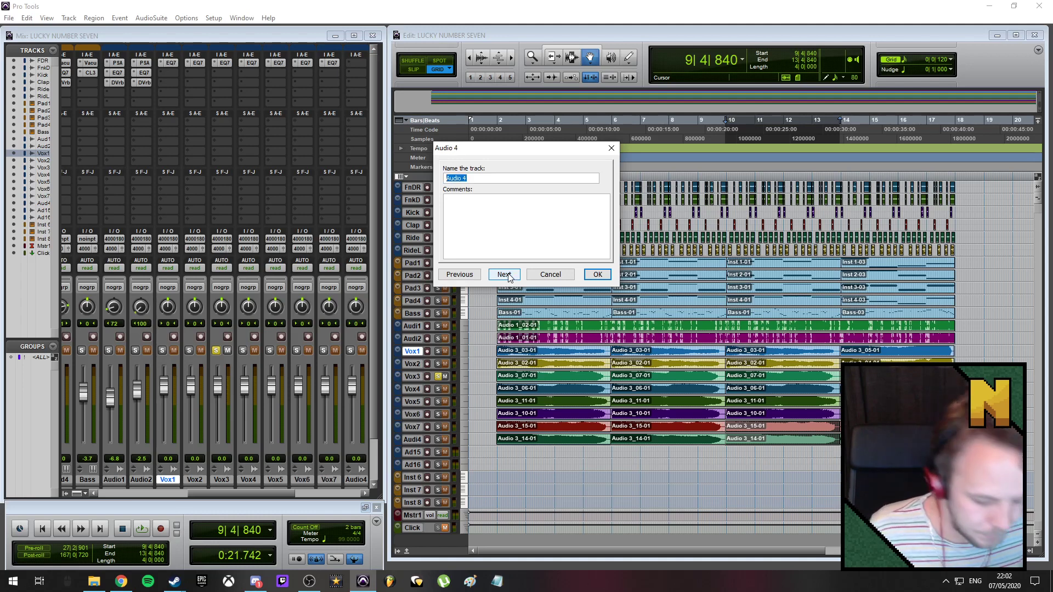
{"action": "type", "text": "V"}
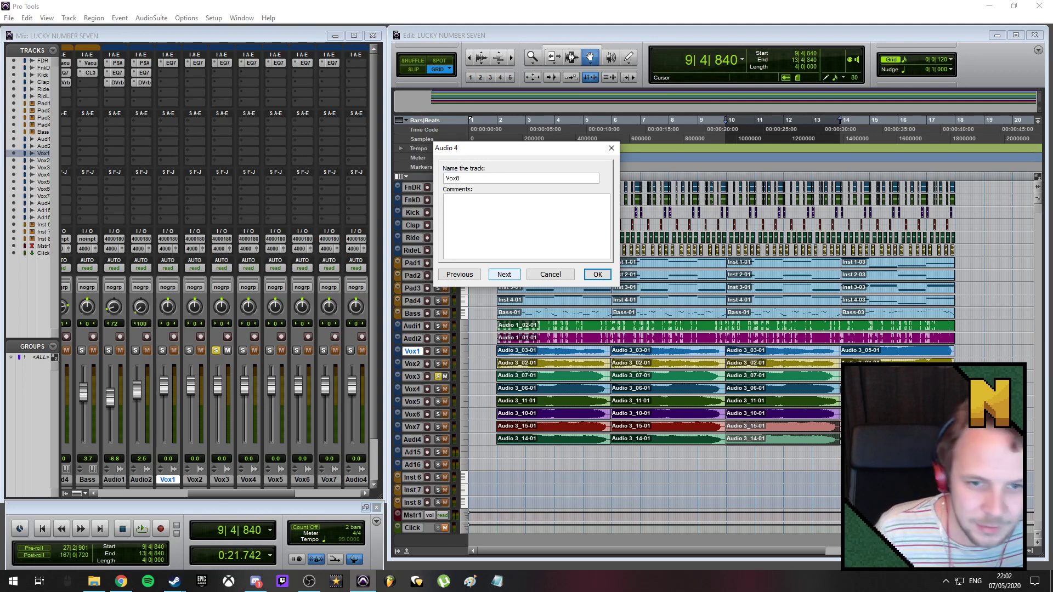
{"action": "type", "text": "ox8"}
{"action": "left_click", "coordinate": [596, 274]}
- Rename the tracks Audio 1 and Audio 2 as G1 and G2
{"action": "left_click", "coordinate": [417, 328]}
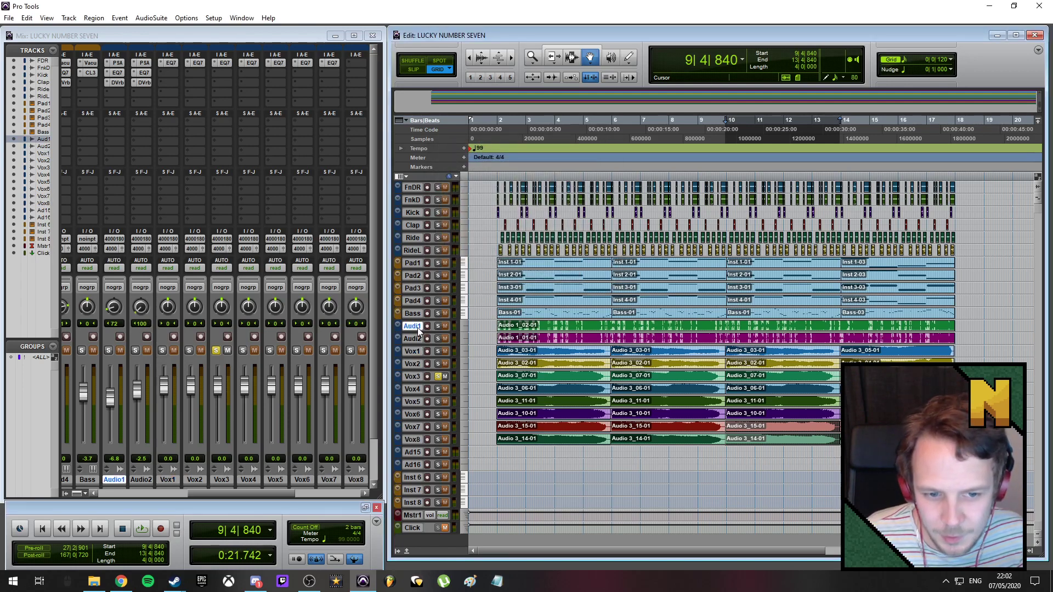
{"action": "double_click", "coordinate": [417, 327]}
{"action": "type", "text": "G1"}
{"action": "left_click", "coordinate": [504, 275]}
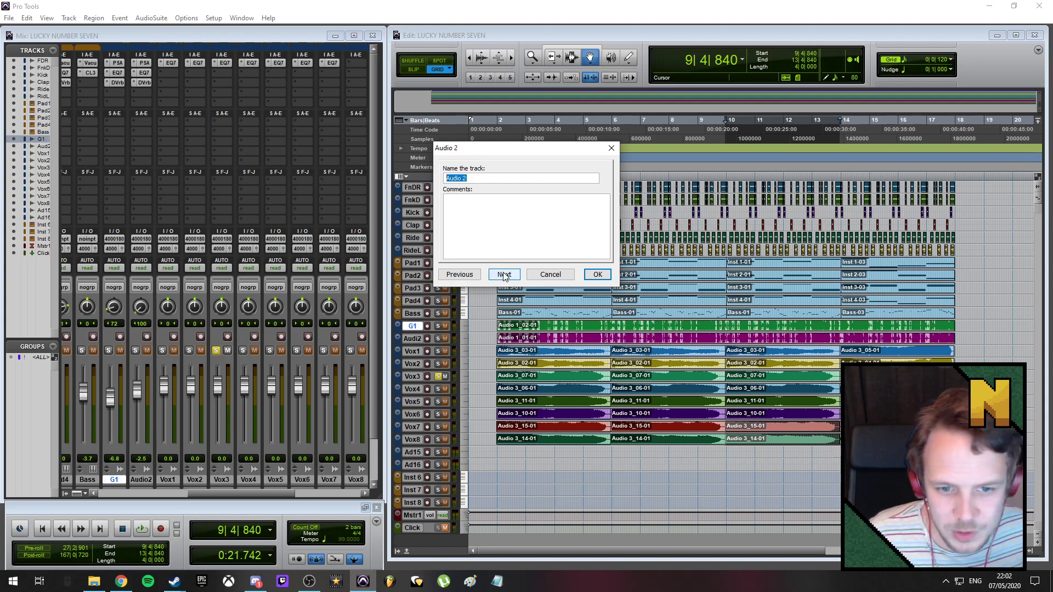
{"action": "type", "text": "G2"}
{"action": "left_click", "coordinate": [596, 276]}
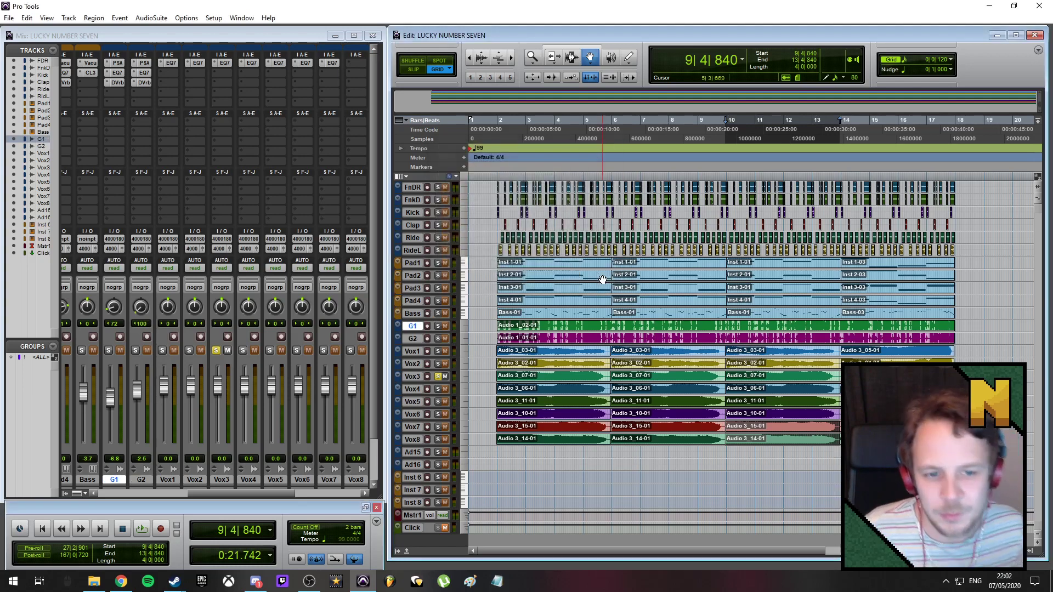
- Insert the Compressor/Limiter Dyn 3 (mono) plug-in below the EQ on the Vox1 track
{"action": "left_click", "coordinate": [414, 351]}
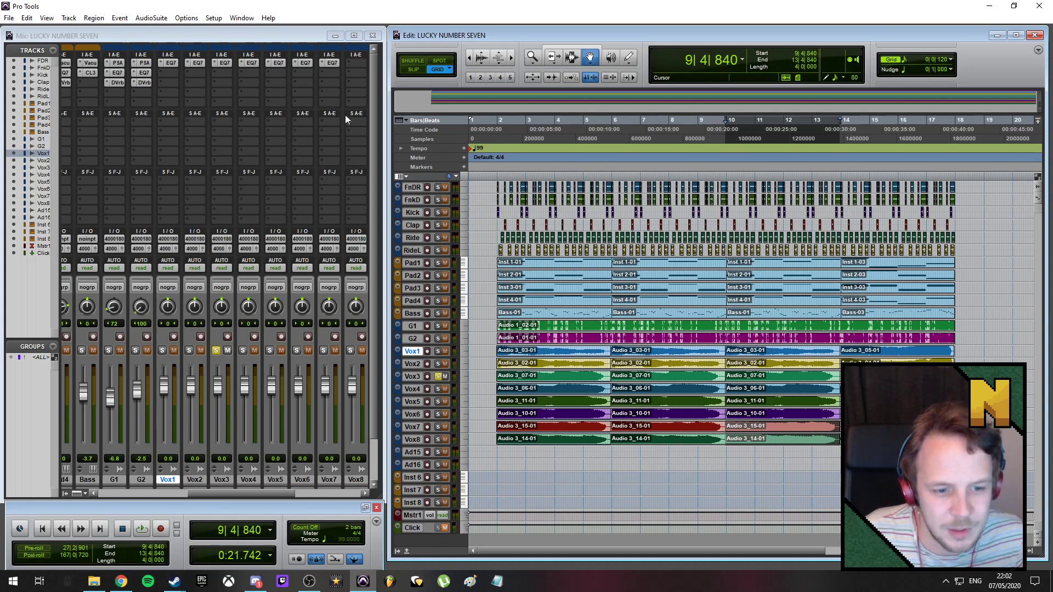
{"action": "left_click", "coordinate": [360, 63]}
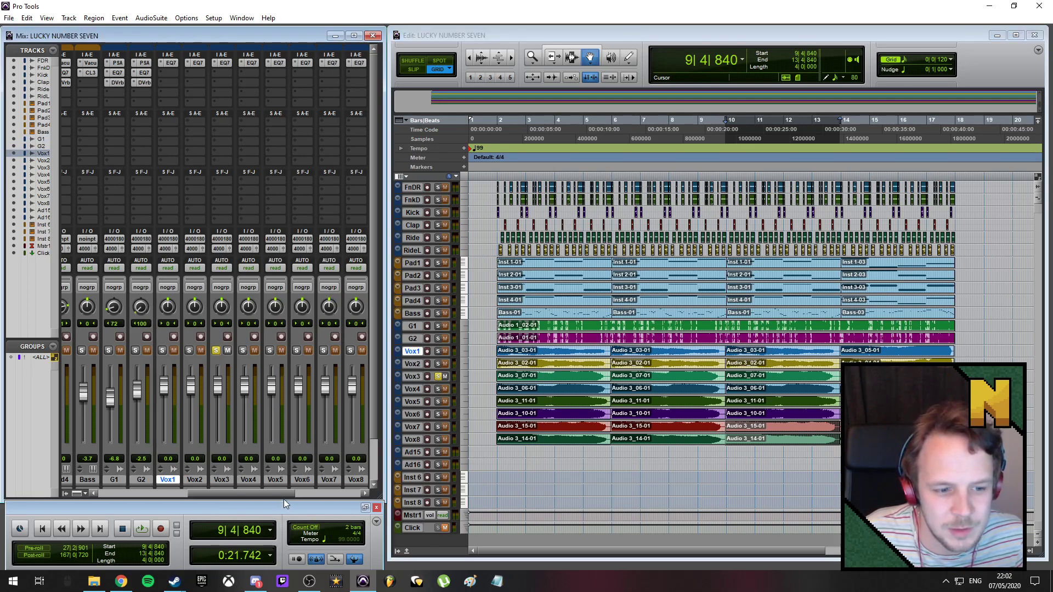
{"action": "left_click_drag", "start_coordinate": [286, 496], "coordinate": [298, 495]}
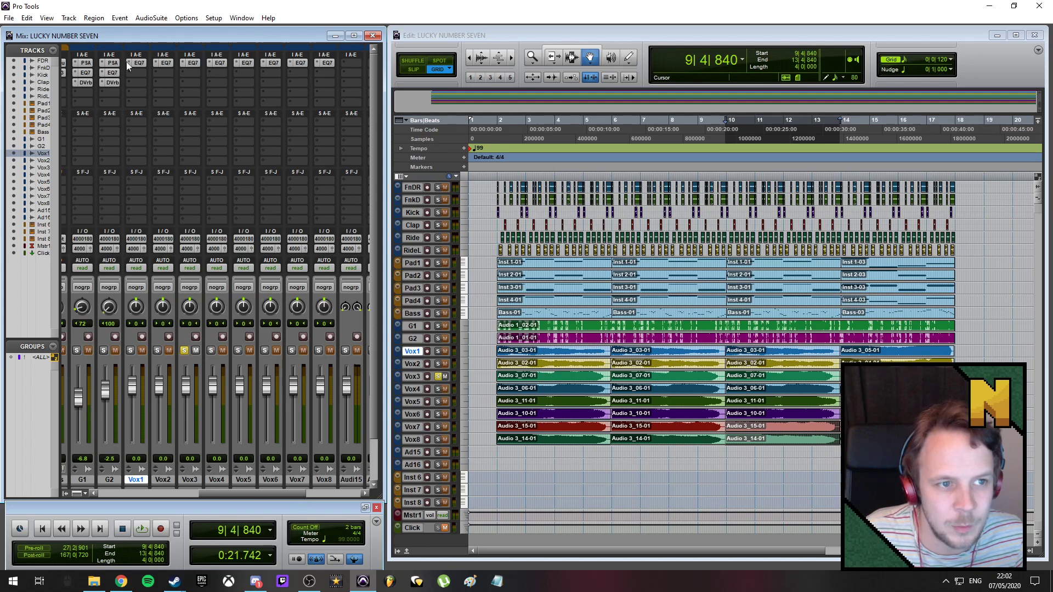
{"action": "left_click", "coordinate": [140, 74]}
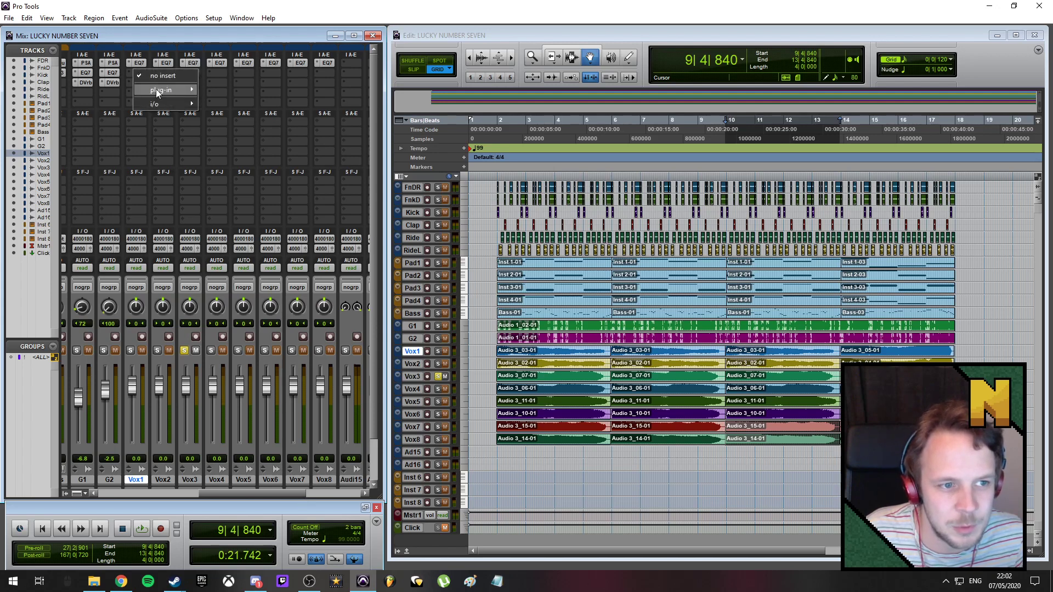
{"action": "mouse_move", "coordinate": [156, 89]}
{"action": "mouse_move", "coordinate": [251, 98]}
{"action": "left_click", "coordinate": [308, 111]}
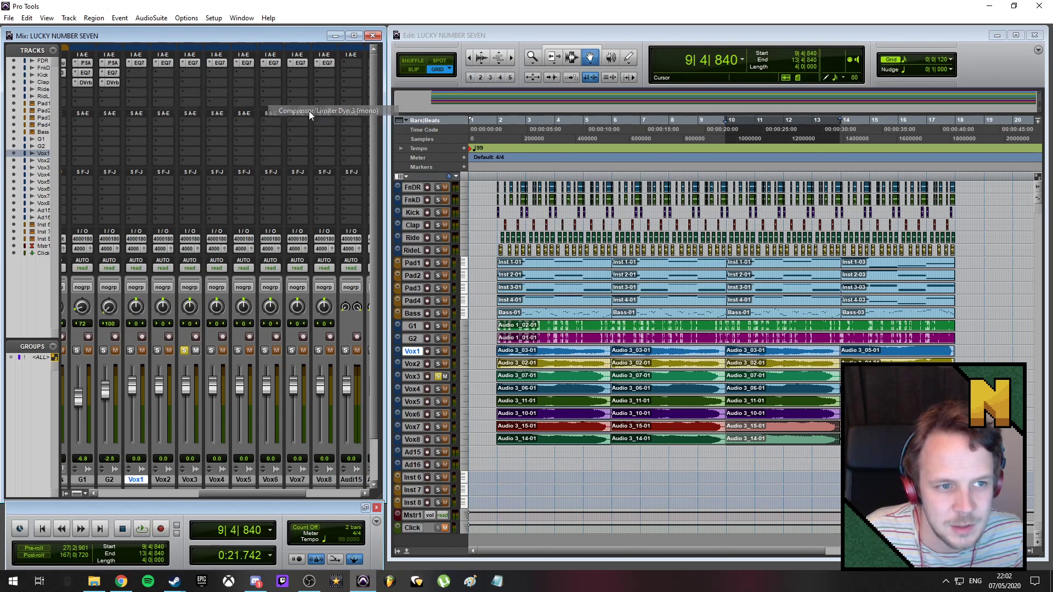
- Load the Vocal Levelor preset in the Vox1 compressor and copy the plug-in to Vox2 through Vox8
{"action": "left_click", "coordinate": [688, 106]}
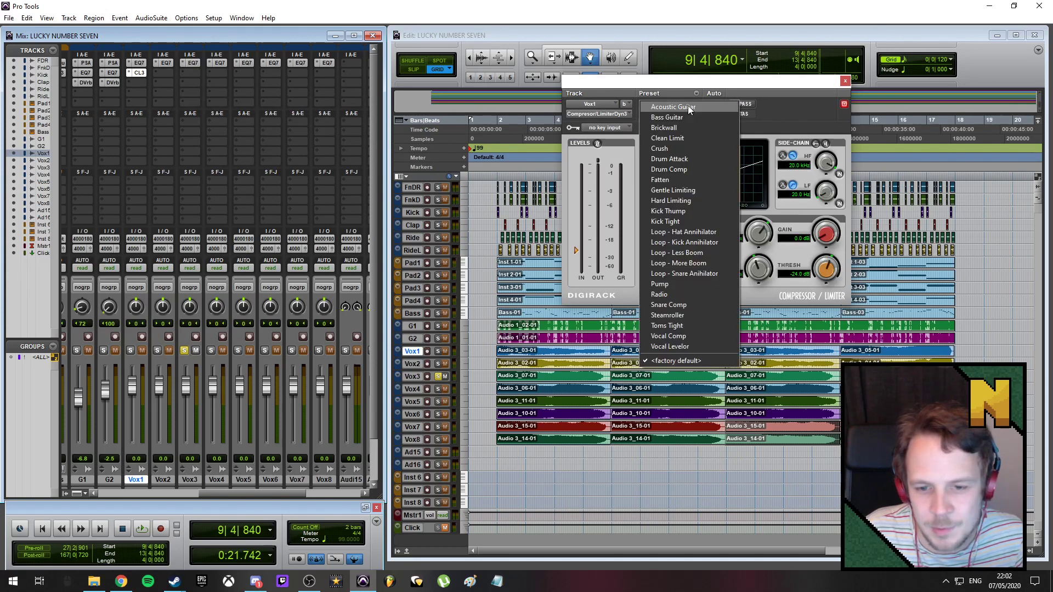
{"action": "left_click", "coordinate": [686, 347]}
{"action": "left_click_drag", "start_coordinate": [139, 72], "coordinate": [164, 71]}
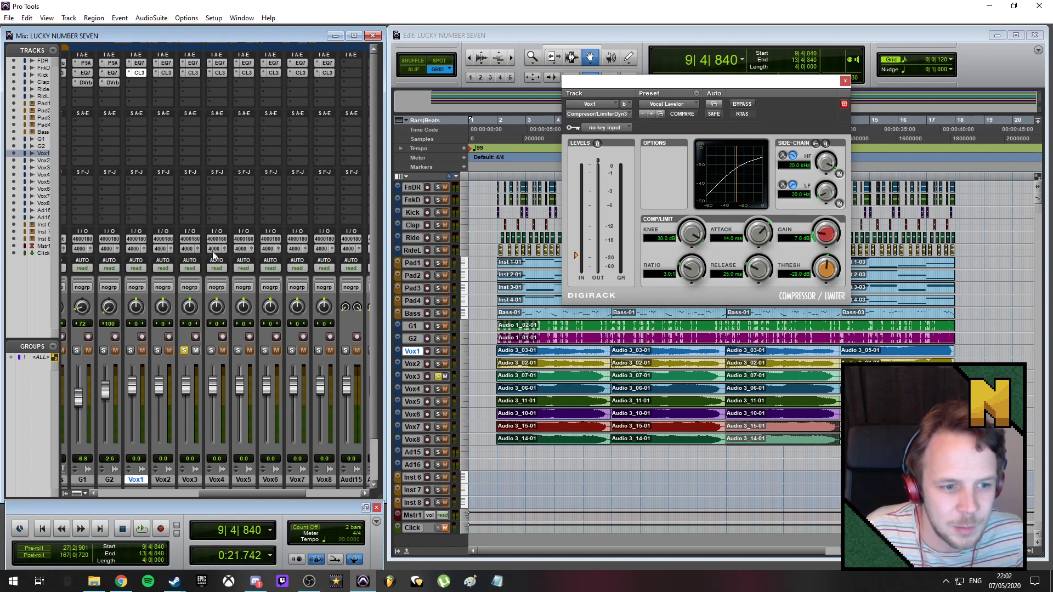
- Play back the passage from 9|4|840 to check the compressed vocals
{"action": "key", "text": "space"}
{"action": "key", "text": "space"}
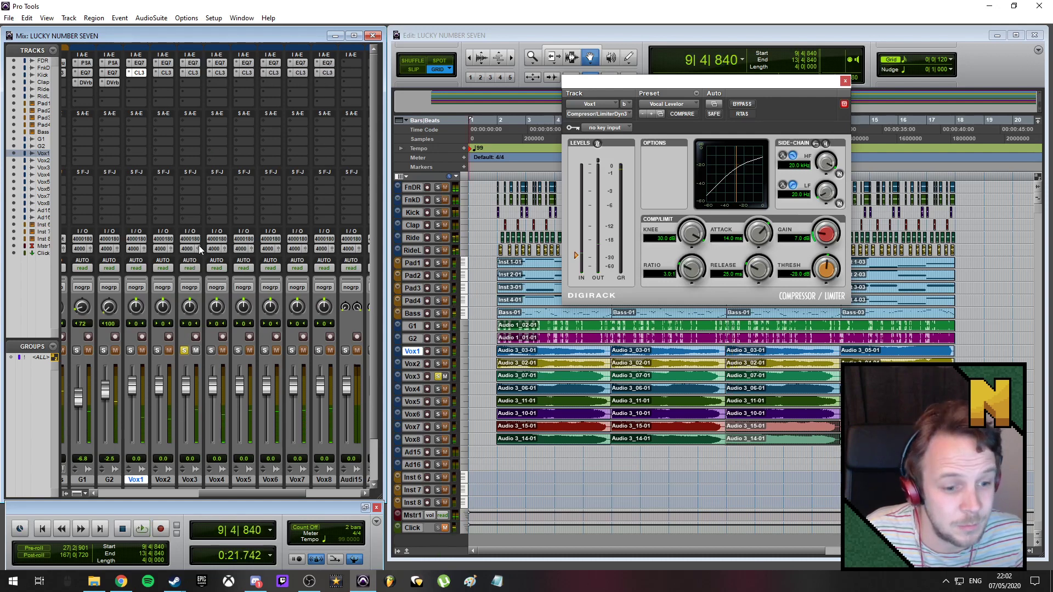
{"action": "left_click", "coordinate": [438, 377]}
{"action": "key", "text": "space"}
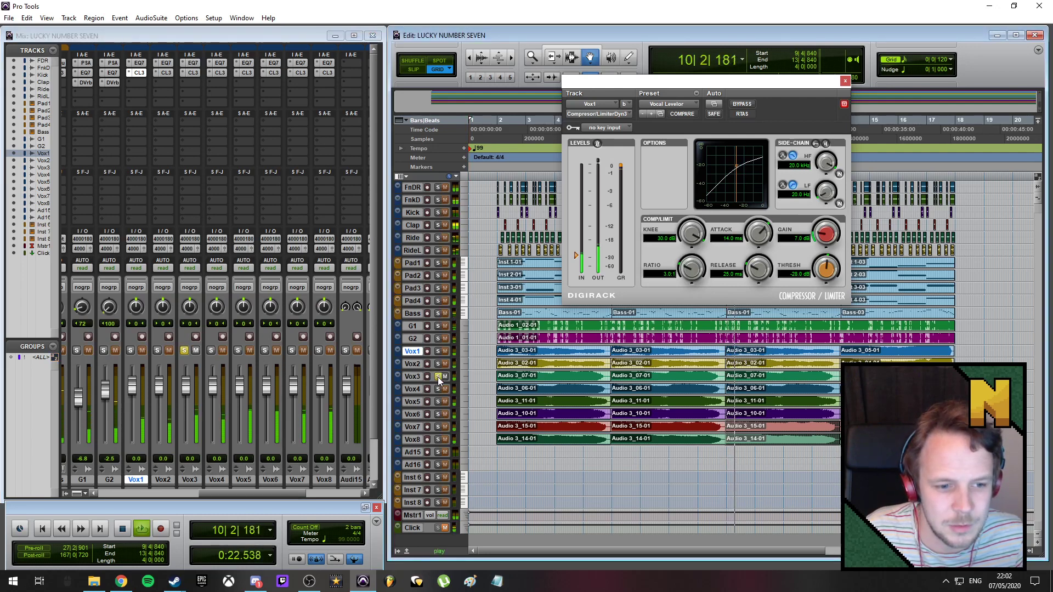
{"action": "key", "text": "space"}
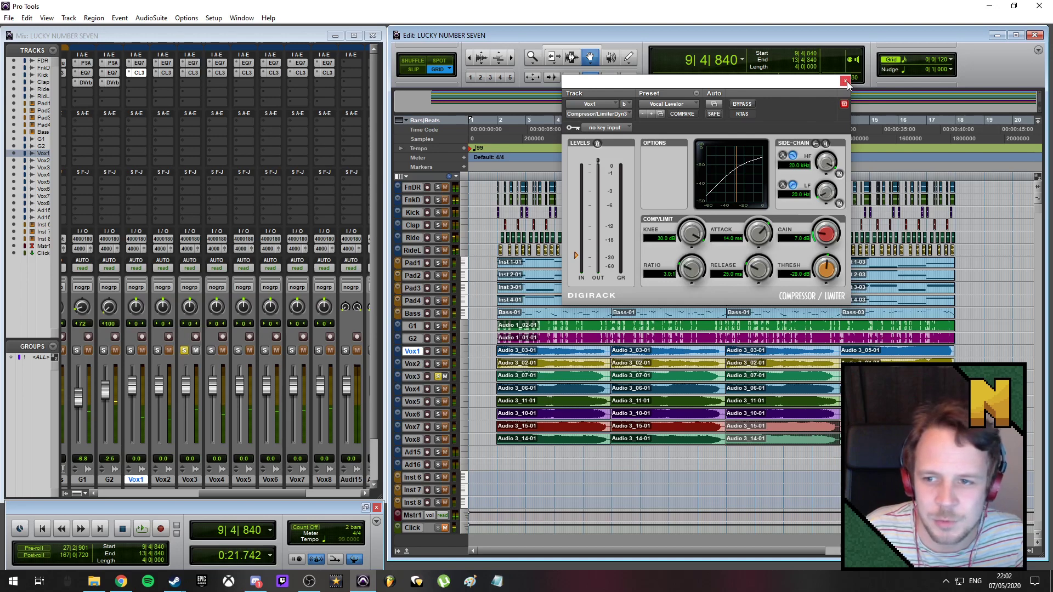
- Save the session and set the playback start to 1|4|480
{"action": "left_click", "coordinate": [845, 81]}
{"action": "left_click", "coordinate": [9, 17]}
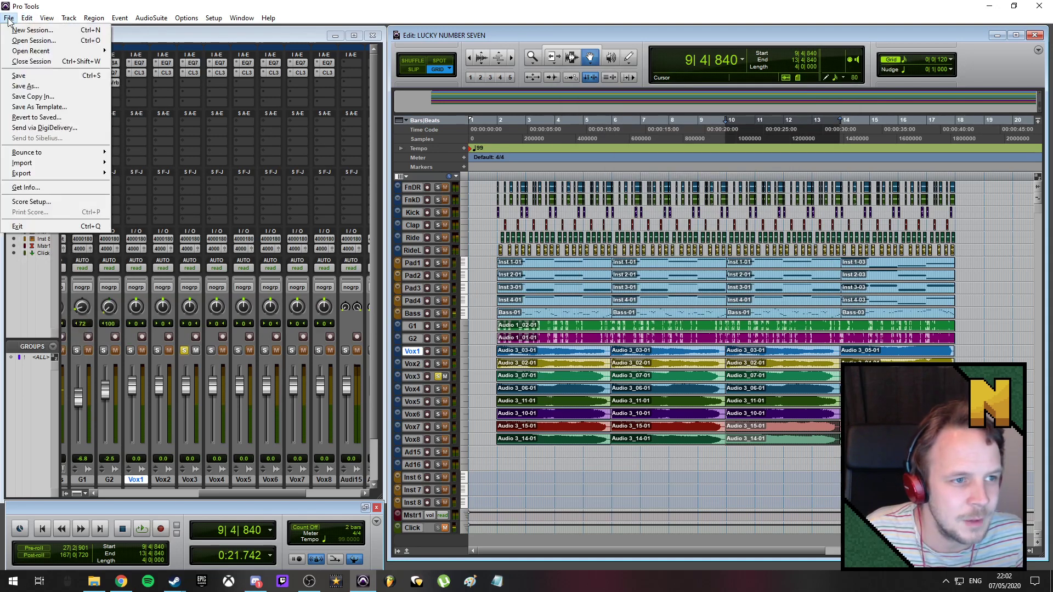
{"action": "left_click", "coordinate": [22, 77]}
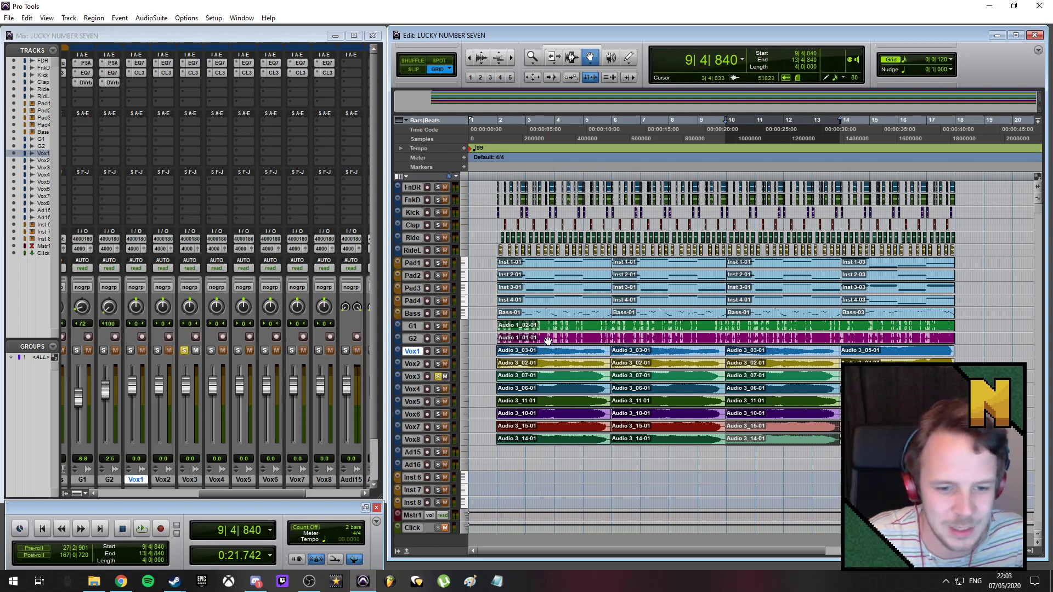
{"action": "left_click", "coordinate": [493, 121]}
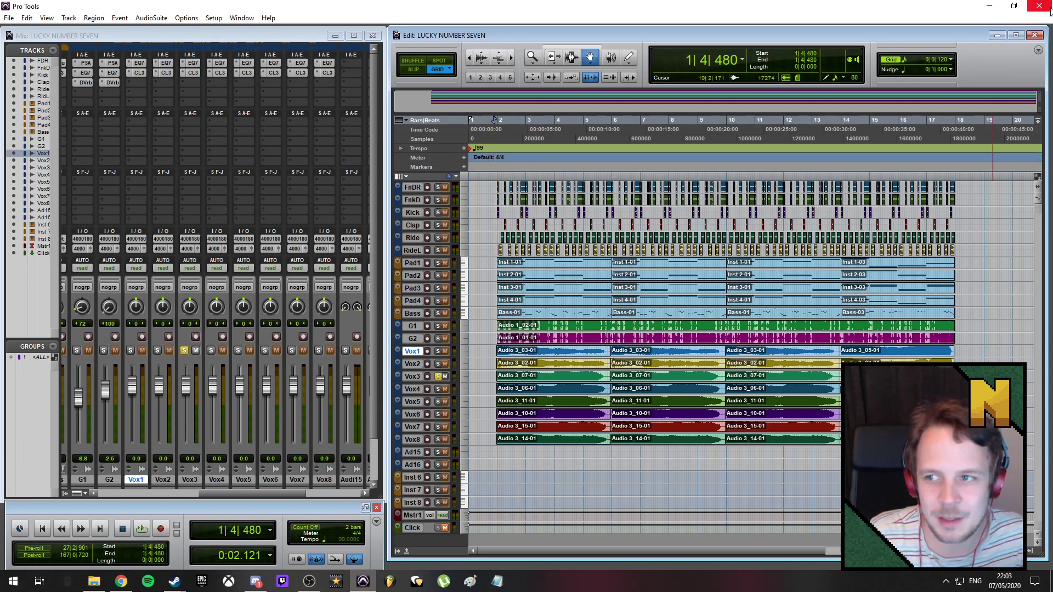
- Quit Pro Tools with the LUCKY NUMBER SEVEN changes saved, and relaunch it from the desktop
{"action": "left_click", "coordinate": [1043, 8]}
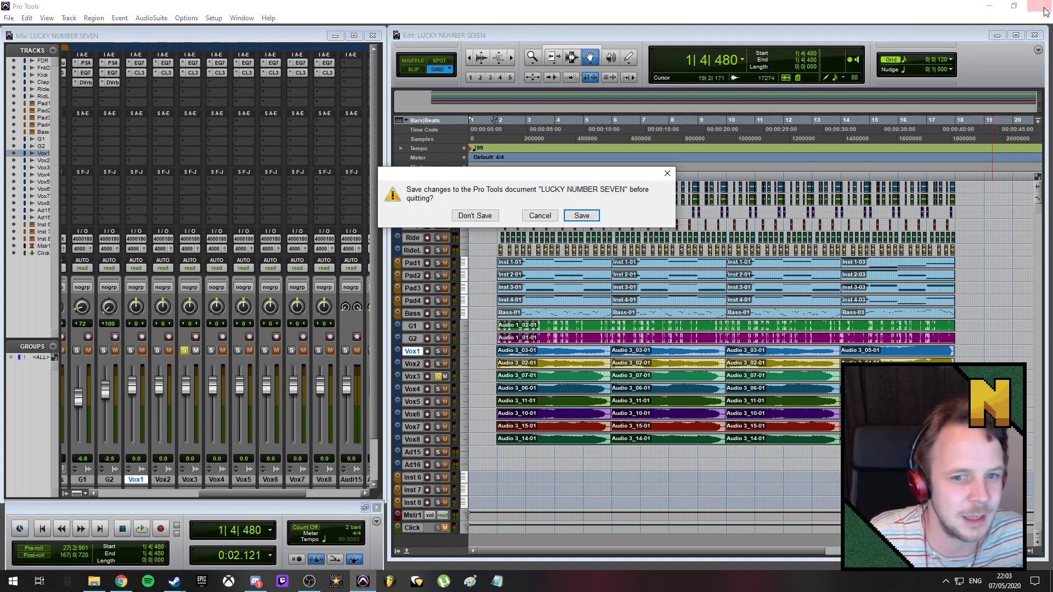
{"action": "left_click", "coordinate": [582, 215]}
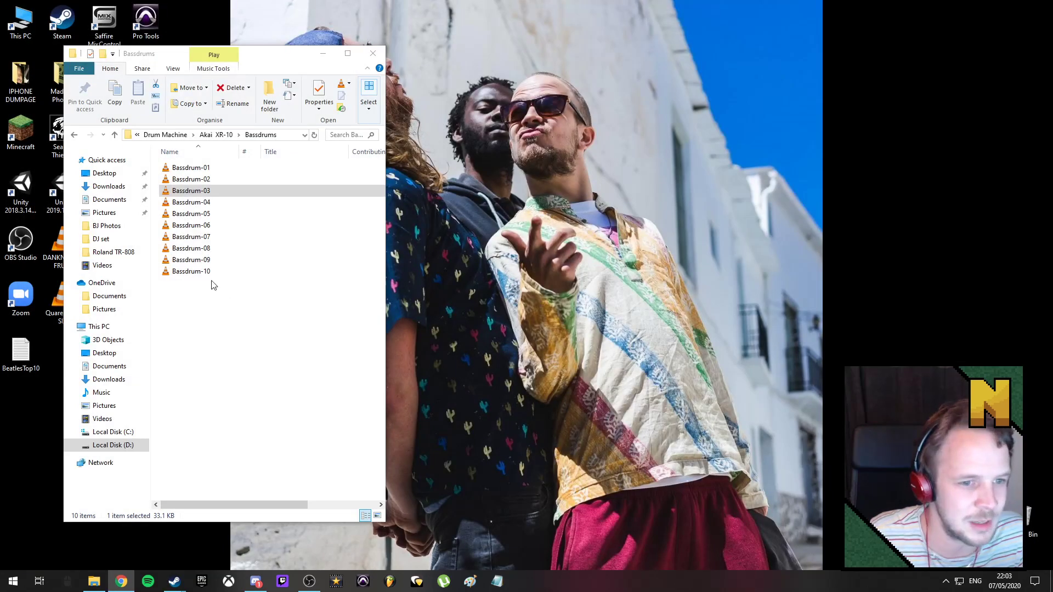
{"action": "left_click_drag", "start_coordinate": [261, 57], "coordinate": [355, 52]}
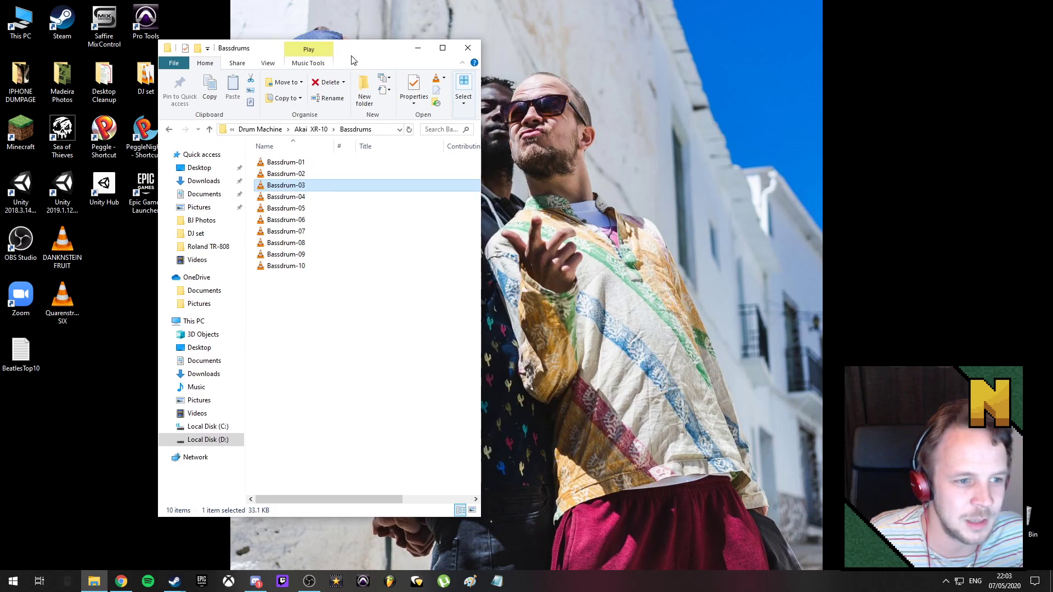
{"action": "double_click", "coordinate": [149, 24]}
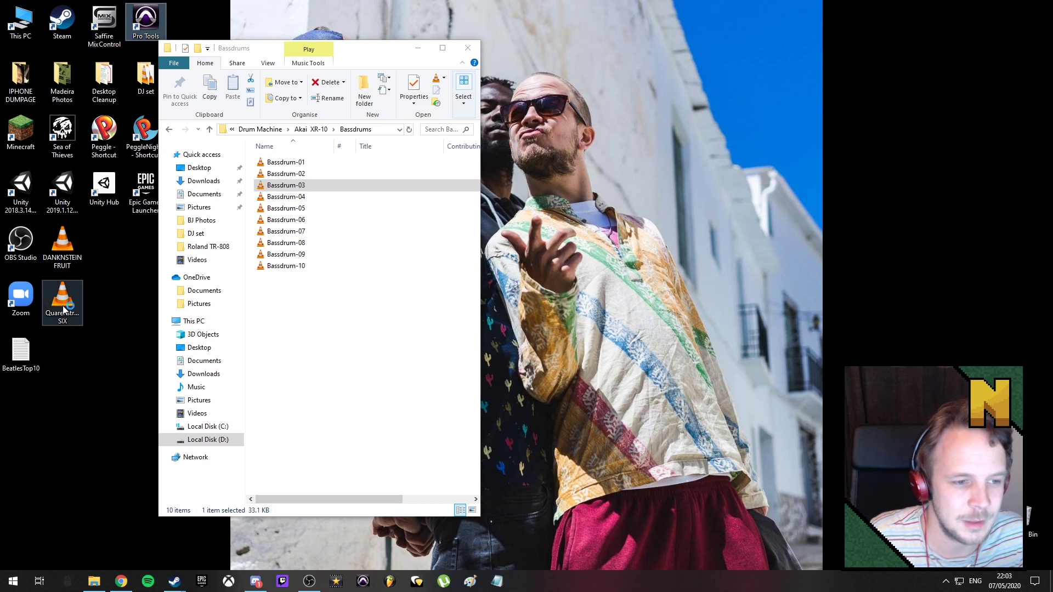
- Listen to DANKNSTEIN FRUIT.mp3 in VLC media player and close the player
{"action": "double_click", "coordinate": [74, 257]}
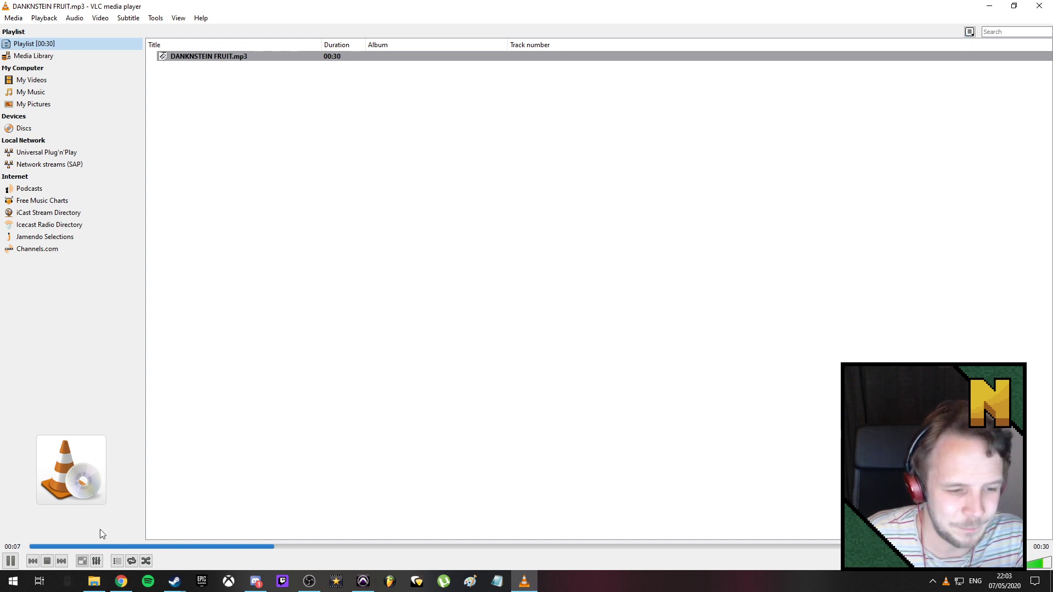
{"action": "left_click", "coordinate": [10, 560]}
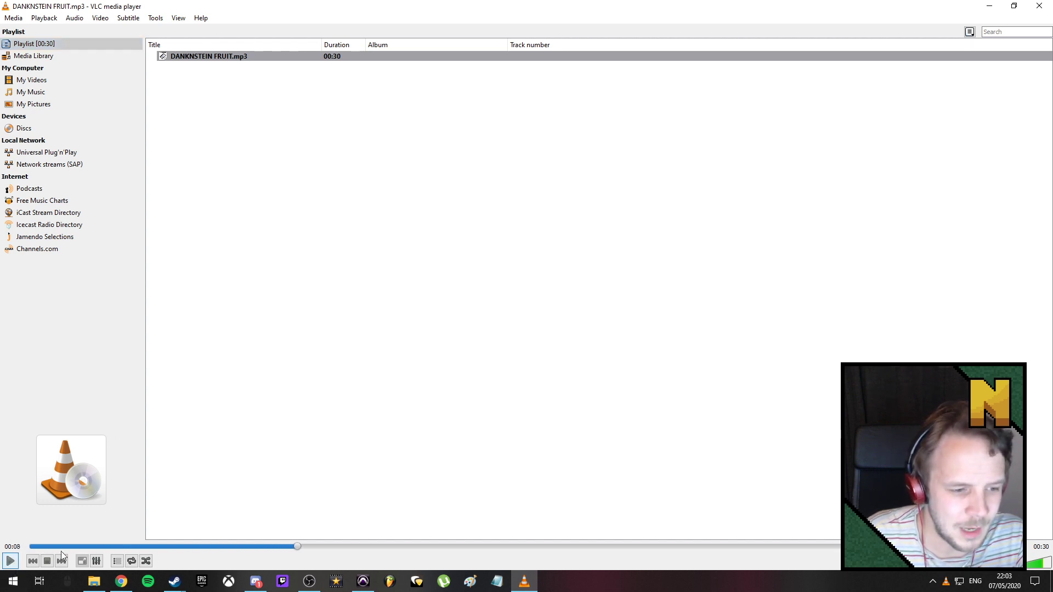
{"action": "left_click", "coordinate": [11, 561]}
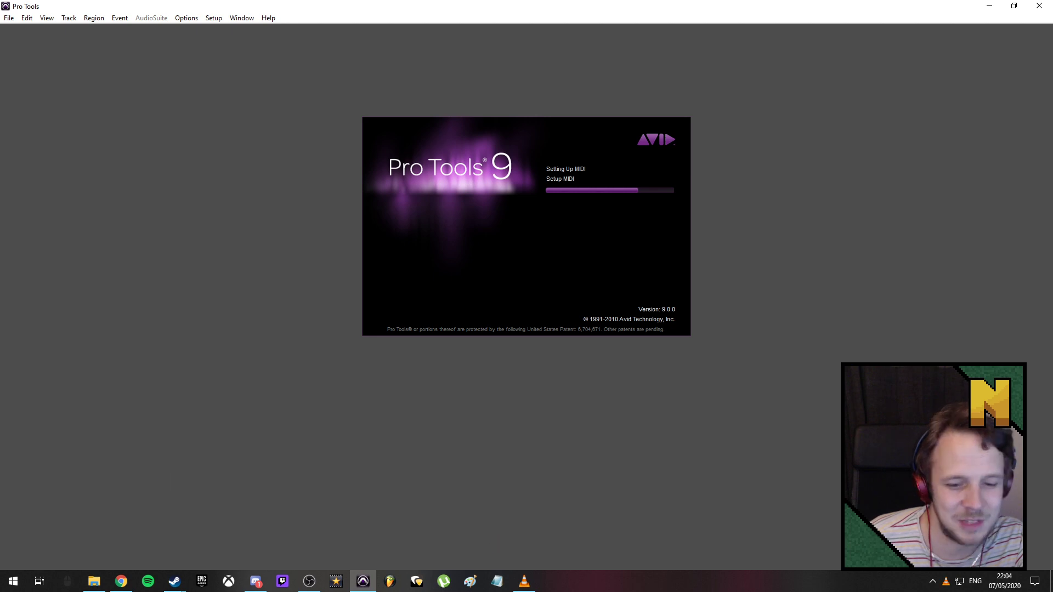
{"action": "left_click", "coordinate": [524, 582]}
{"action": "left_click", "coordinate": [1039, 5]}
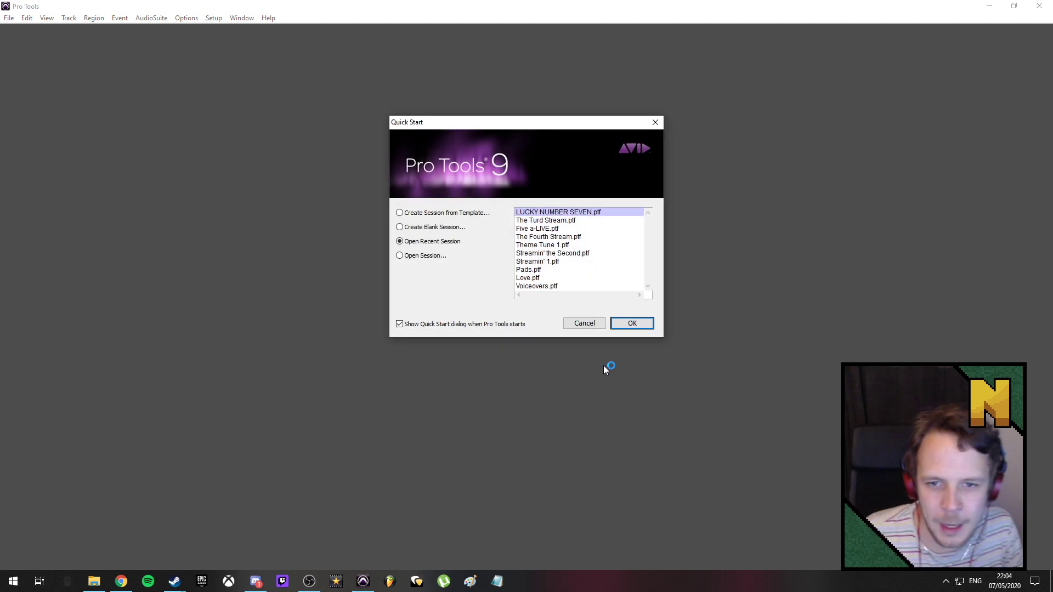
- Reopen the recent LUCKY NUMBER SEVEN session in Pro Tools without saving a detailed report, and start playback
{"action": "double_click", "coordinate": [567, 212]}
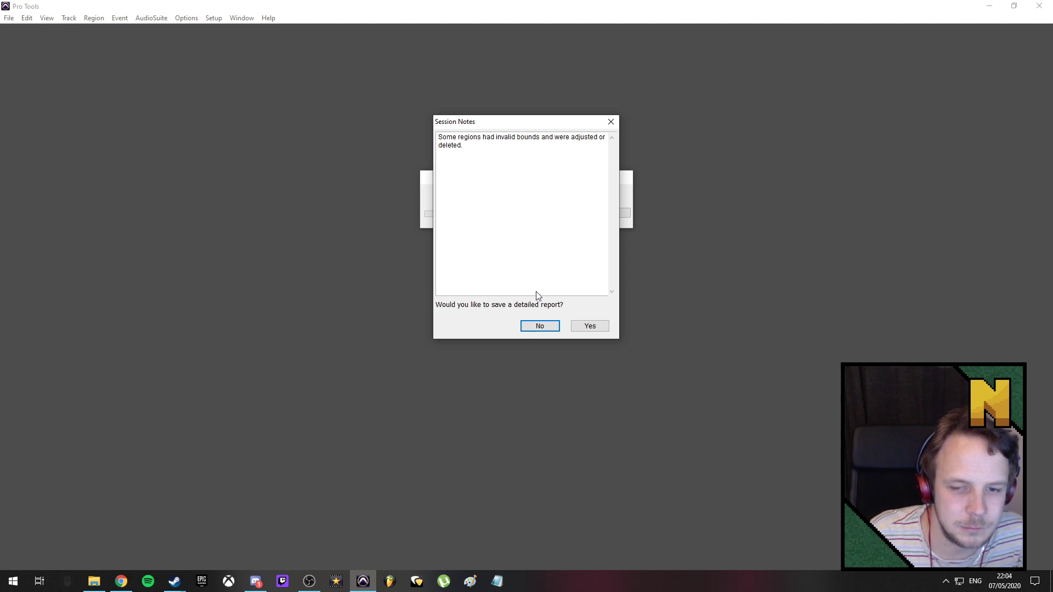
{"action": "left_click", "coordinate": [539, 326]}
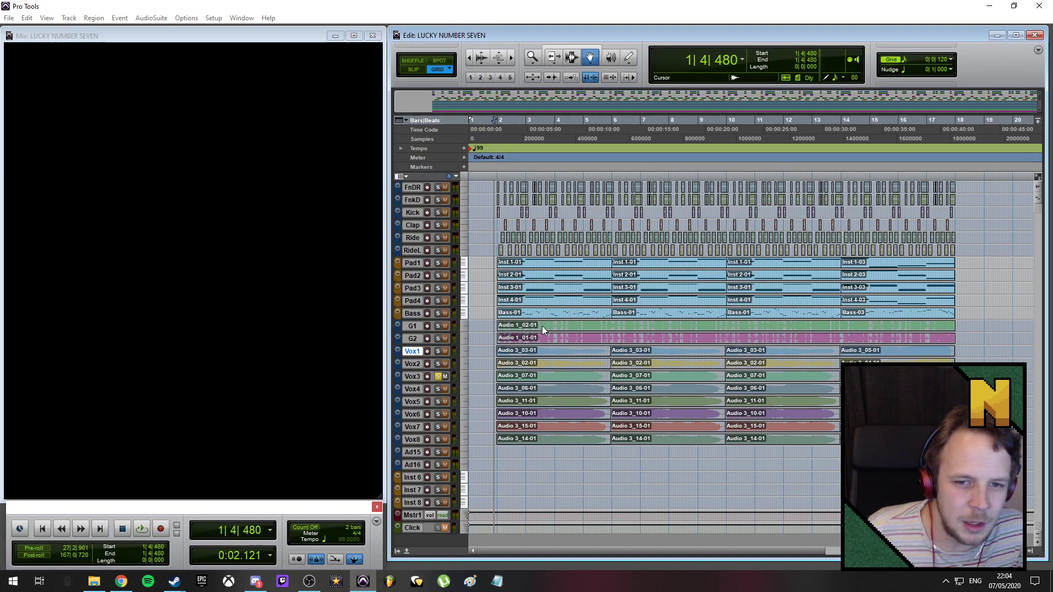
{"action": "key", "text": "space"}
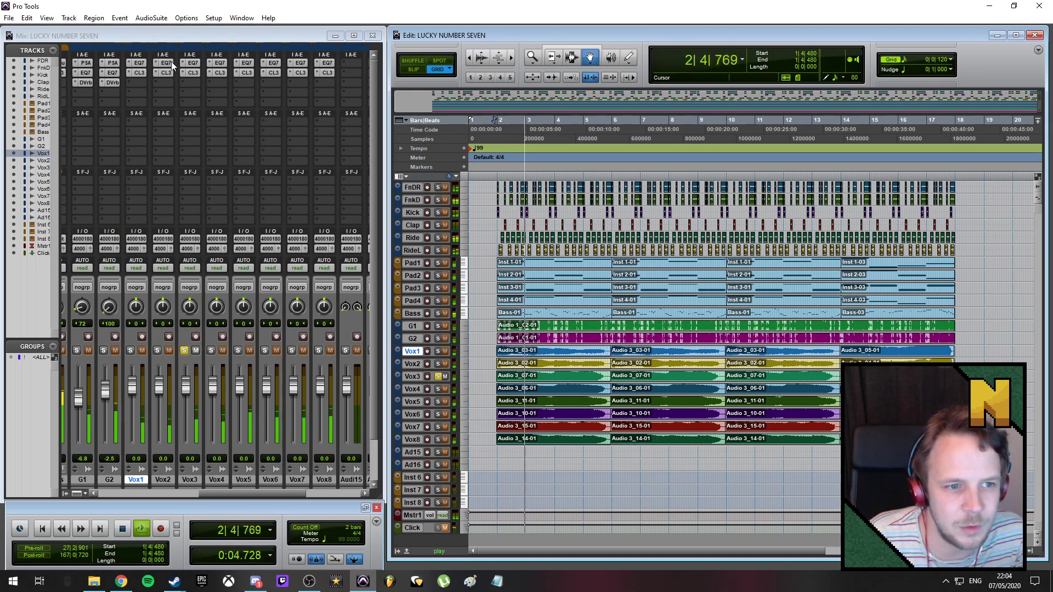
- Insert D-Verb on Vox3 with the Large Hall Bright preset and reduce its mix to about 30%
{"action": "left_click", "coordinate": [192, 81]}
{"action": "mouse_move", "coordinate": [223, 99]}
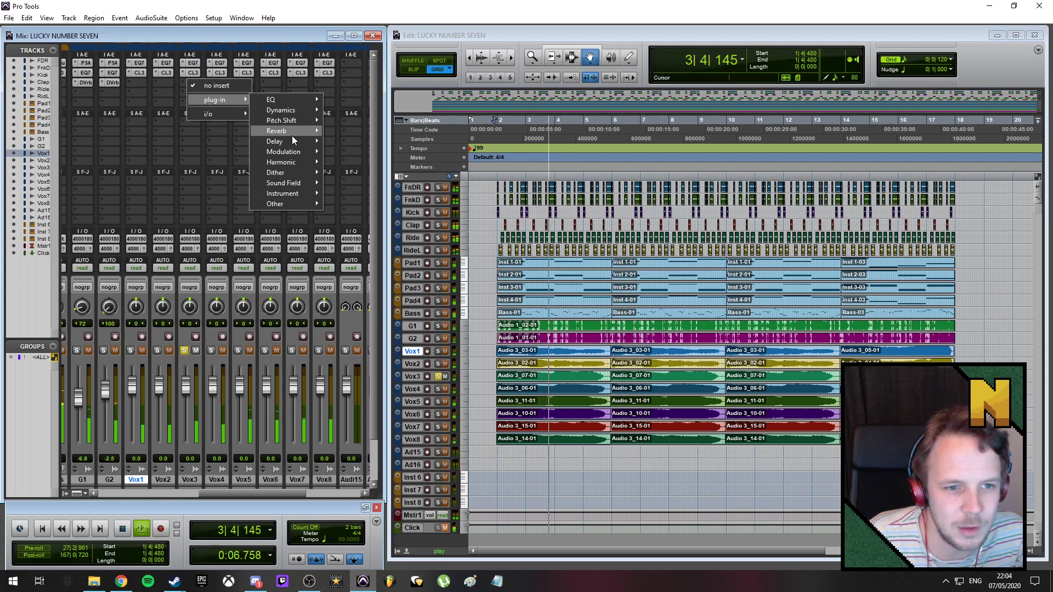
{"action": "mouse_move", "coordinate": [294, 133]}
{"action": "left_click", "coordinate": [361, 161]}
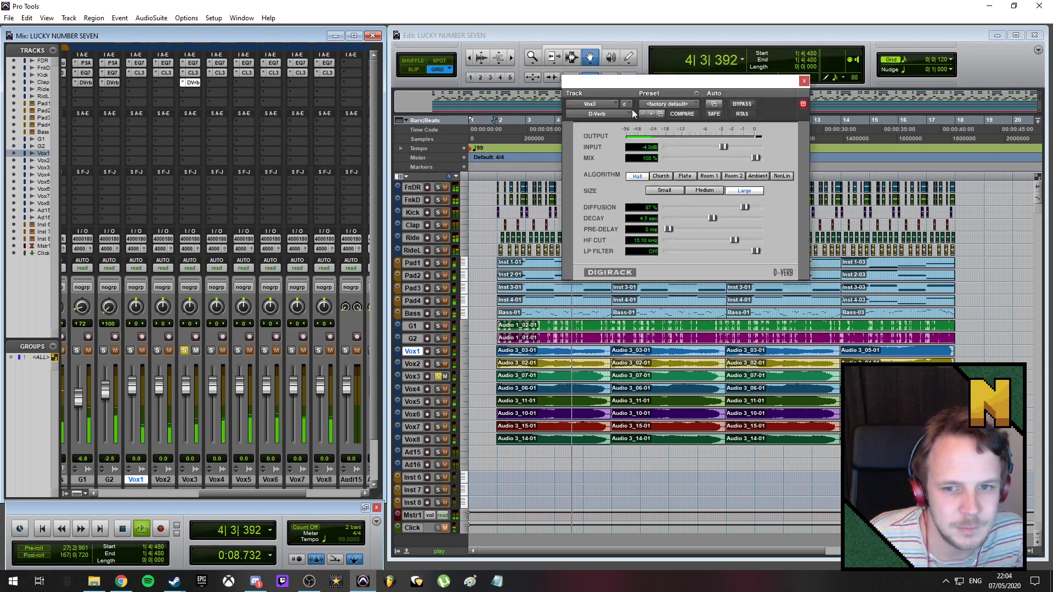
{"action": "left_click", "coordinate": [687, 104]}
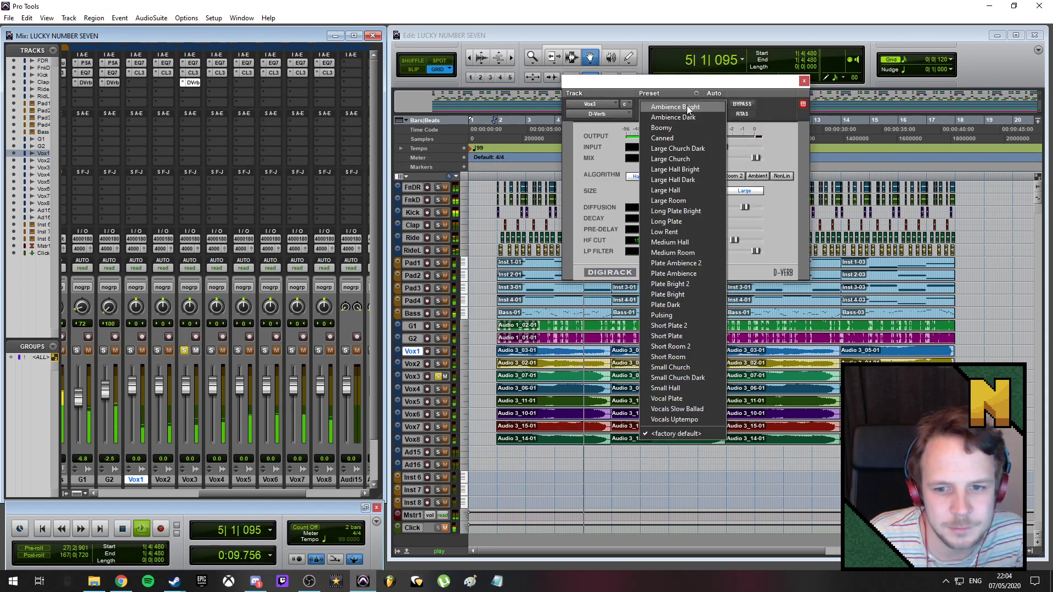
{"action": "left_click", "coordinate": [690, 170]}
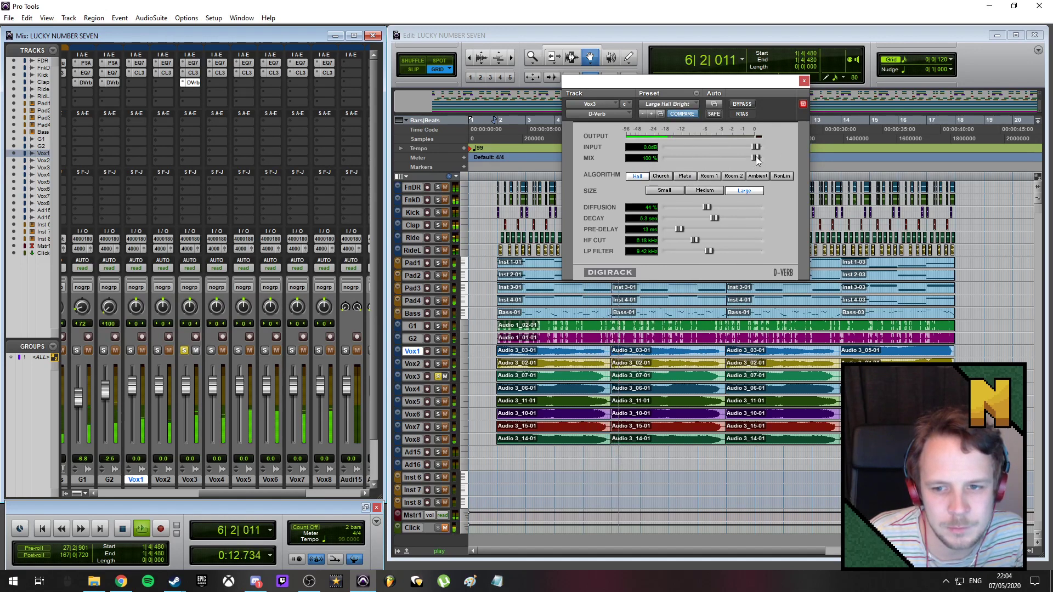
{"action": "left_click_drag", "start_coordinate": [755, 158], "coordinate": [696, 158]}
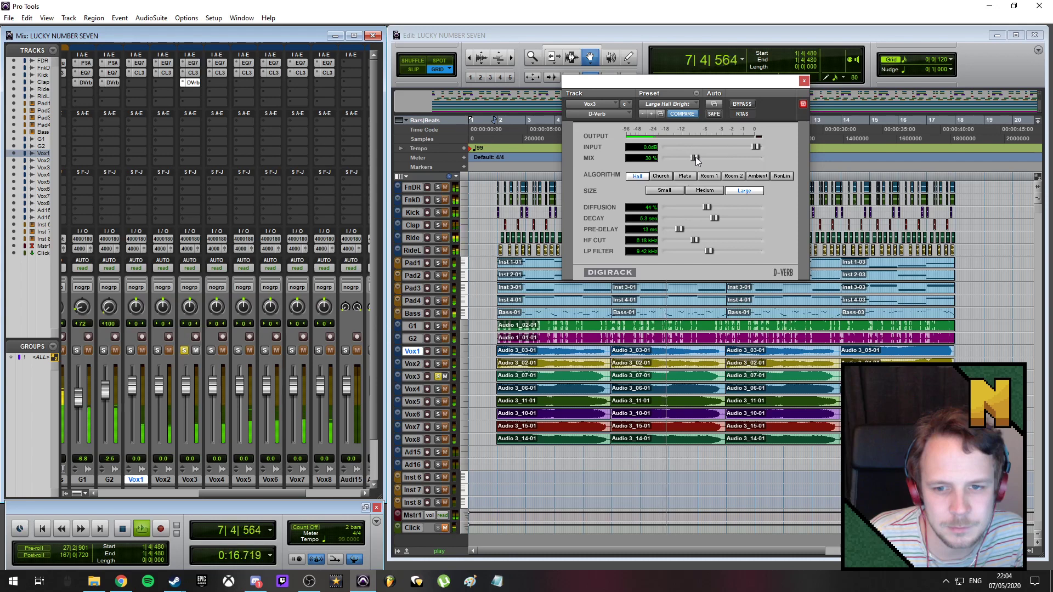
- Copy the Vox3 D-Verb to the other Vox tracks and solo Vox1 through Vox8
{"action": "left_click", "coordinate": [804, 81]}
{"action": "key", "text": "space"}
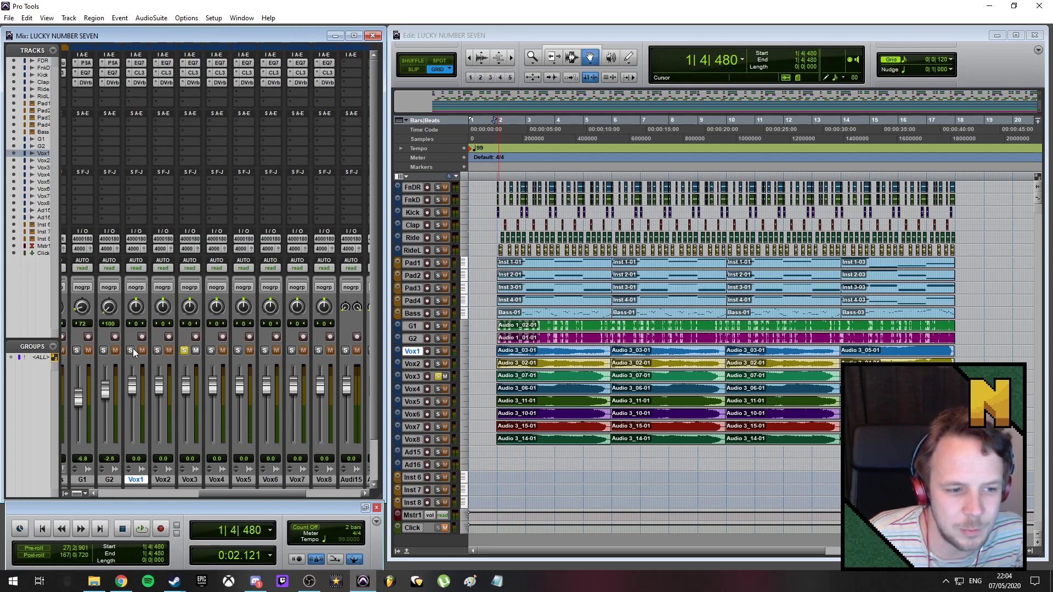
{"action": "left_click", "coordinate": [239, 351]}
{"action": "left_click", "coordinate": [266, 351]}
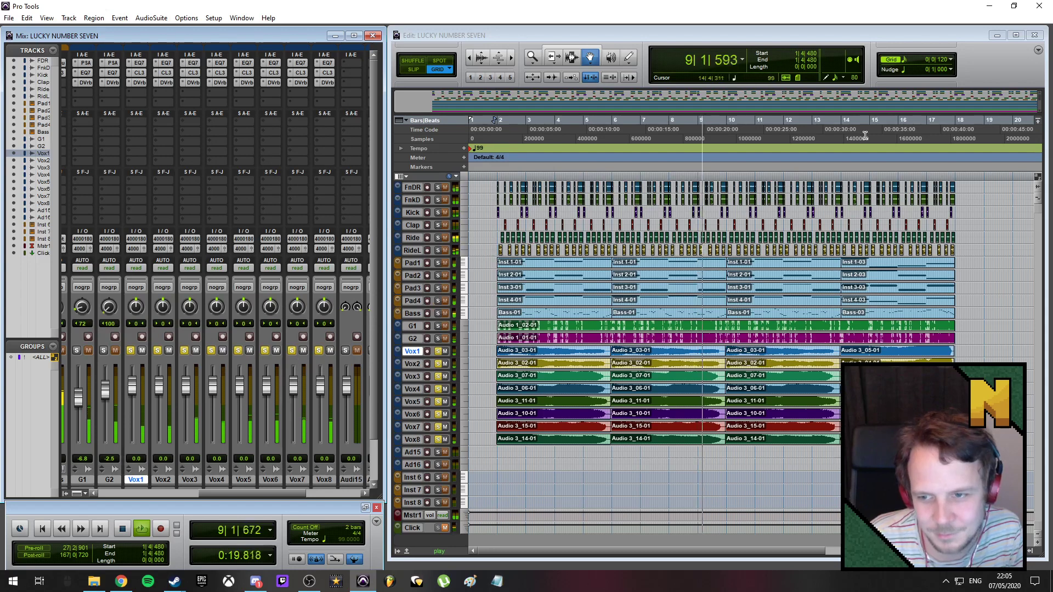
- Play the arrangement from 12|4|600 through its end to check the soloed vocals with reverb
{"action": "left_click", "coordinate": [811, 125]}
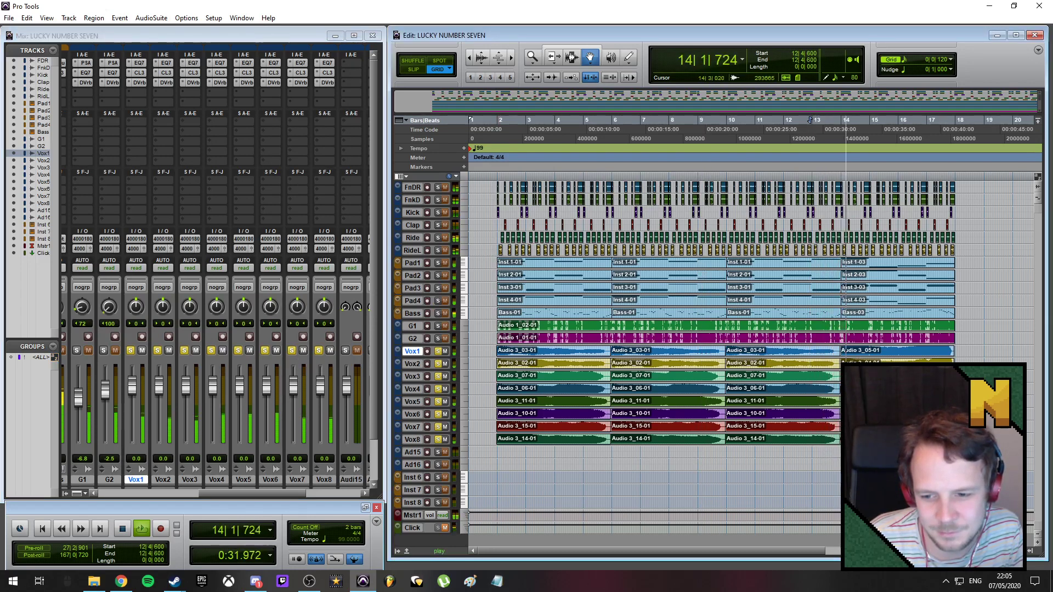
{"action": "left_click_drag", "start_coordinate": [811, 551], "coordinate": [726, 544]}
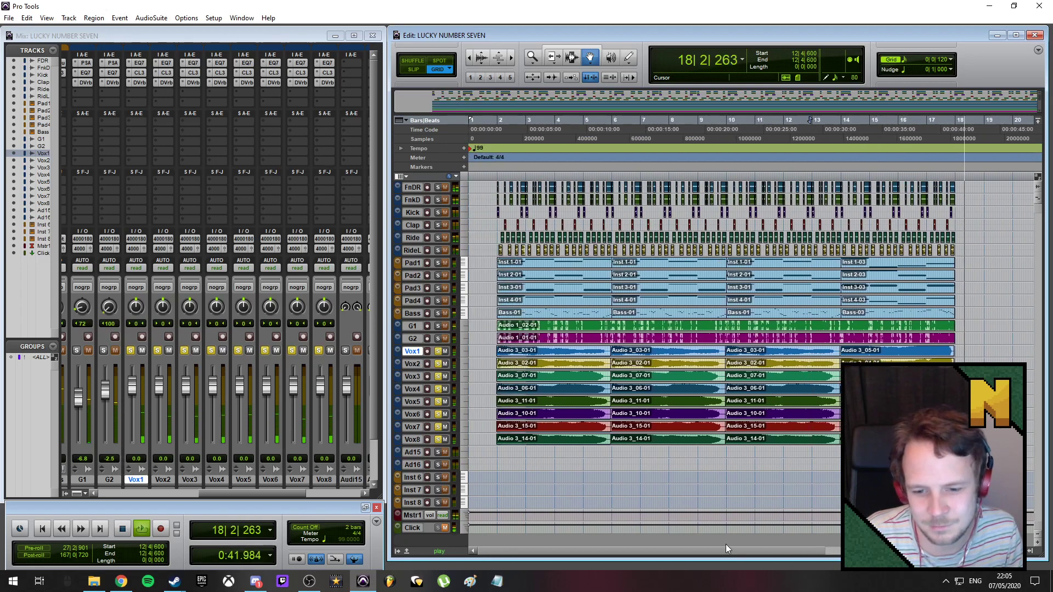
{"action": "key", "text": "space"}
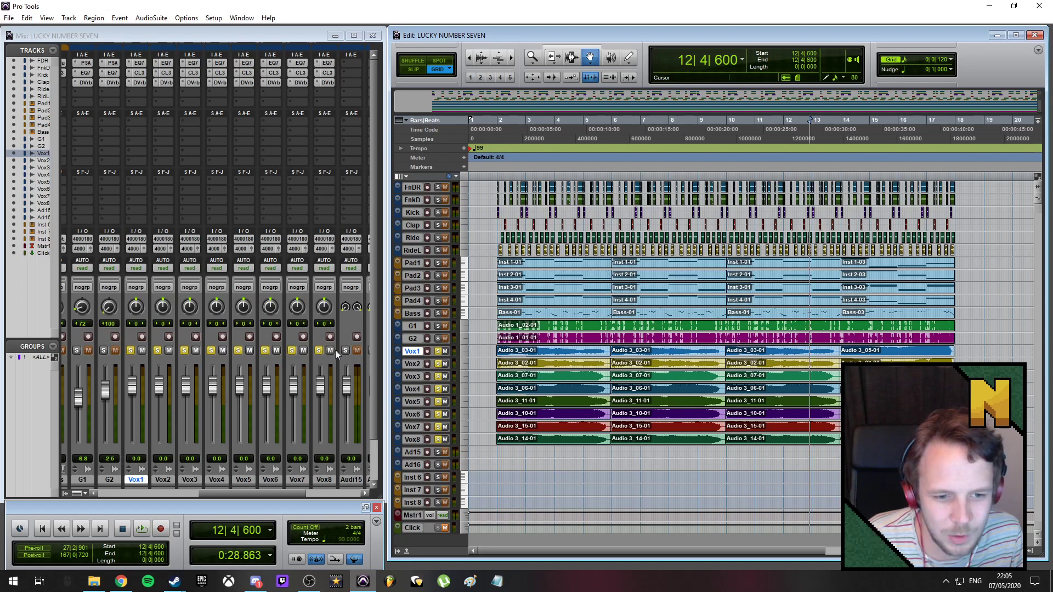
- Clear all solos, mute Vox1 through Vox8 and play from 1|3|600 to hear the arrangement without vocals
{"action": "left_click", "coordinate": [439, 351], "text": "alt"}
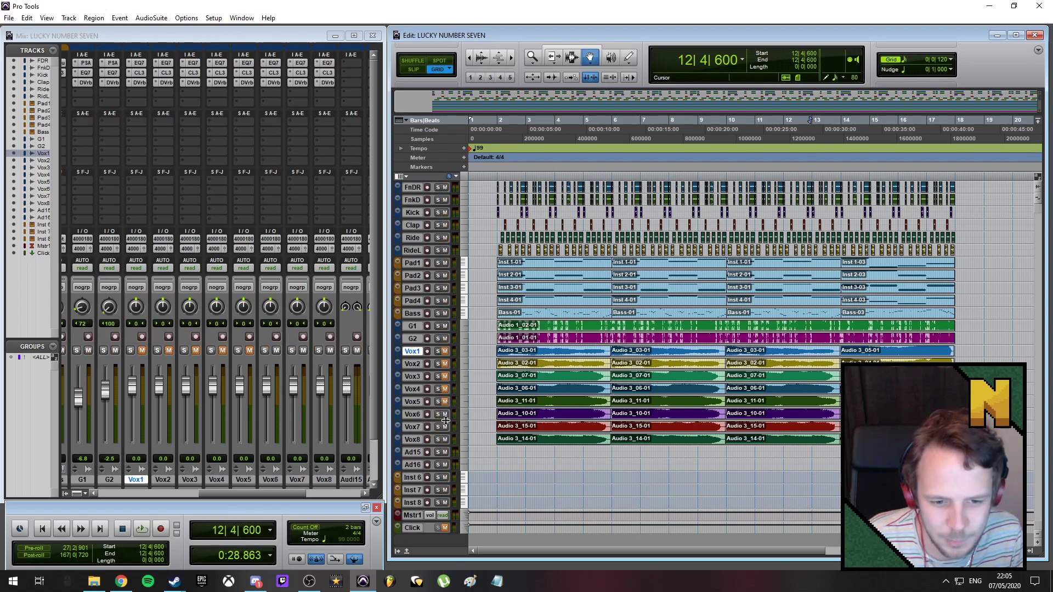
{"action": "left_click", "coordinate": [445, 440]}
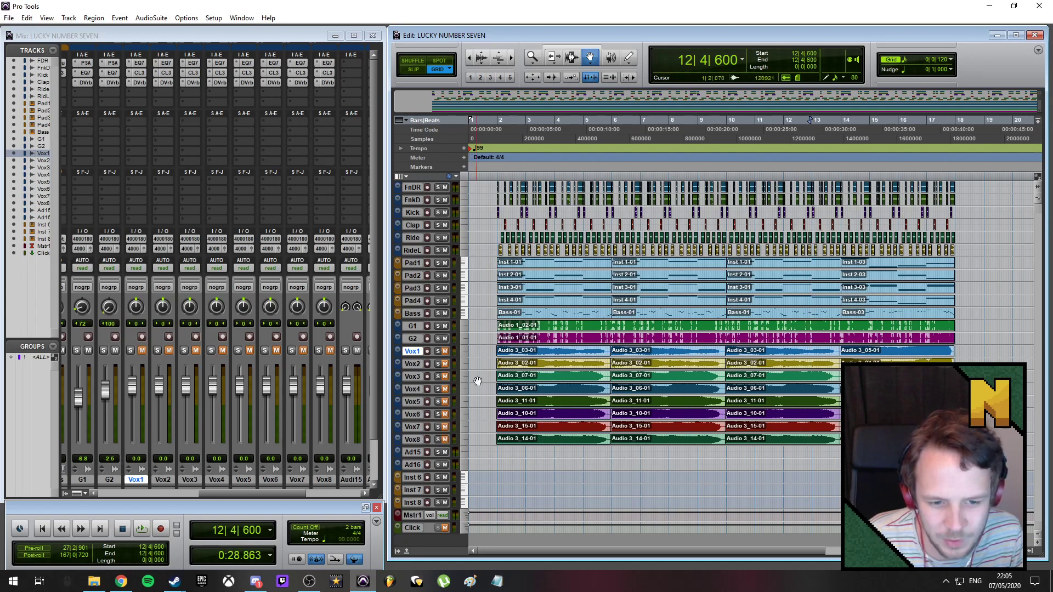
{"action": "left_click", "coordinate": [488, 120]}
{"action": "key", "text": "space"}
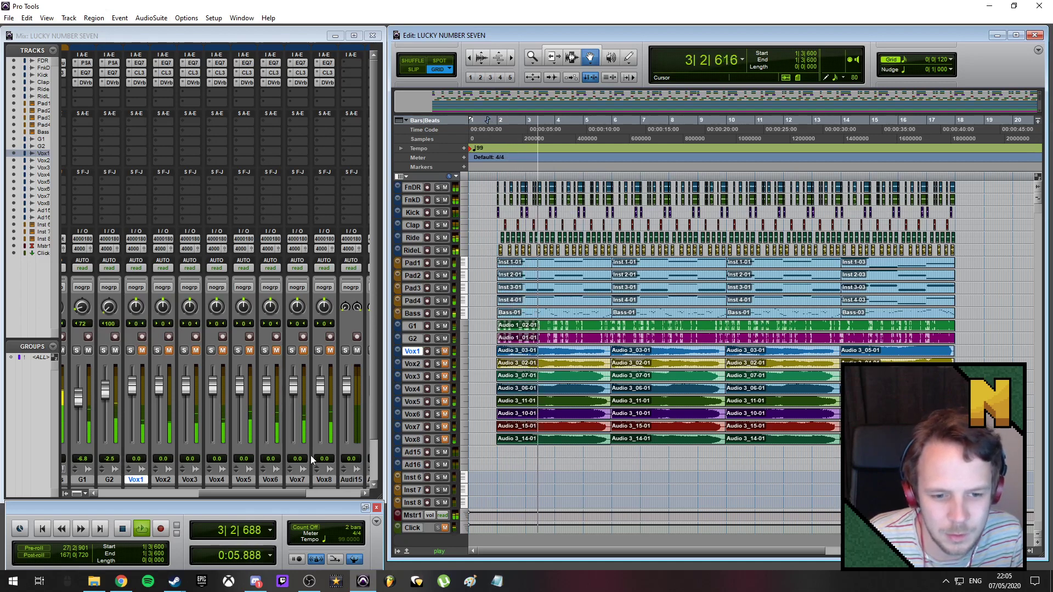
- Unmute Vox1 through Vox8 during playback and listen to the vocals with the arrangement before stopping near the end
{"action": "left_click_drag", "start_coordinate": [303, 493], "coordinate": [371, 494]}
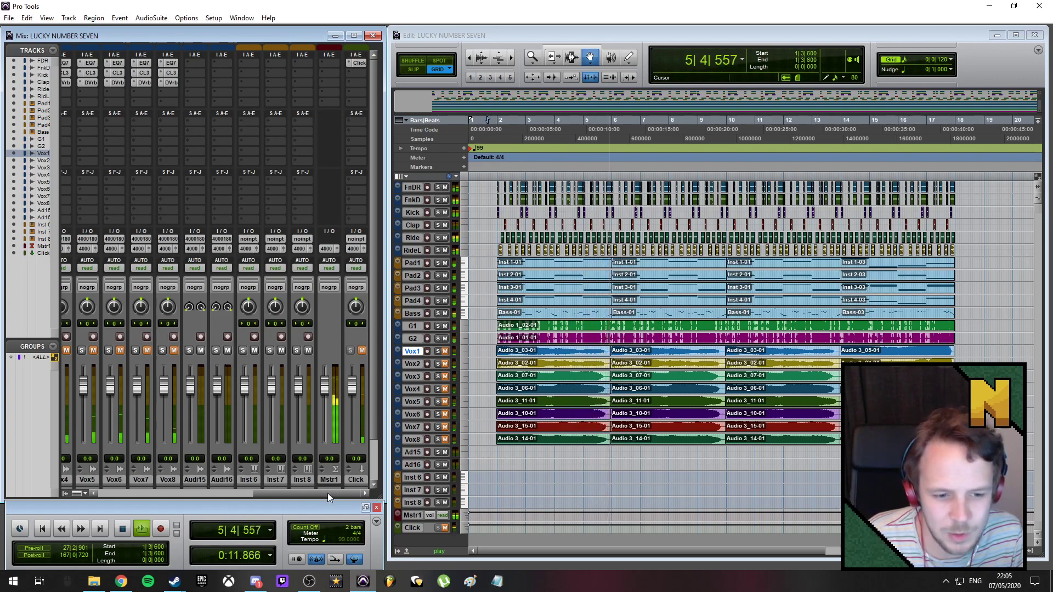
{"action": "left_click_drag", "start_coordinate": [327, 492], "coordinate": [269, 492]}
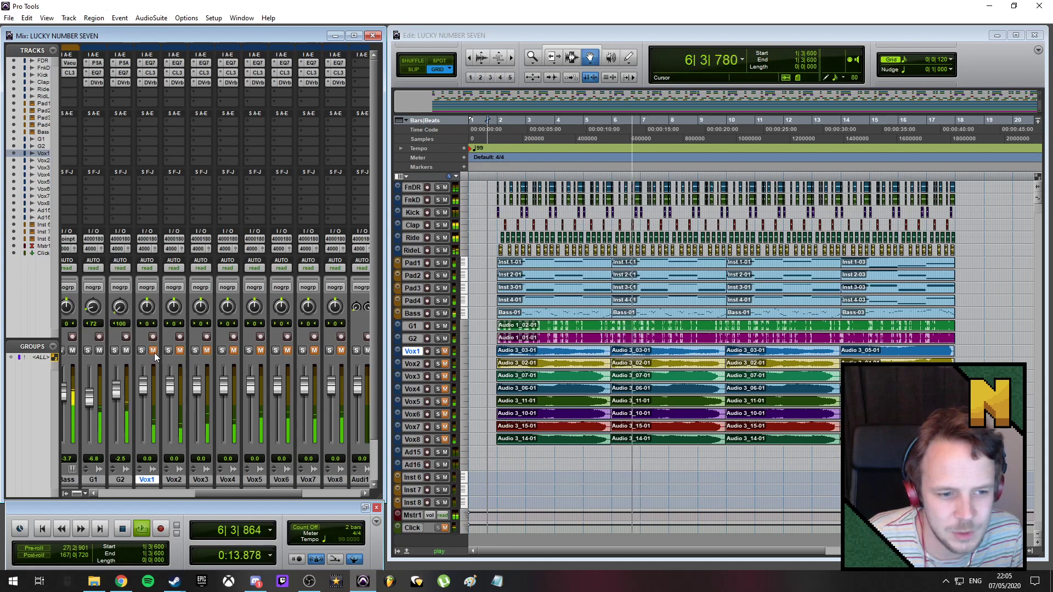
{"action": "left_click", "coordinate": [180, 351]}
{"action": "left_click", "coordinate": [207, 351]}
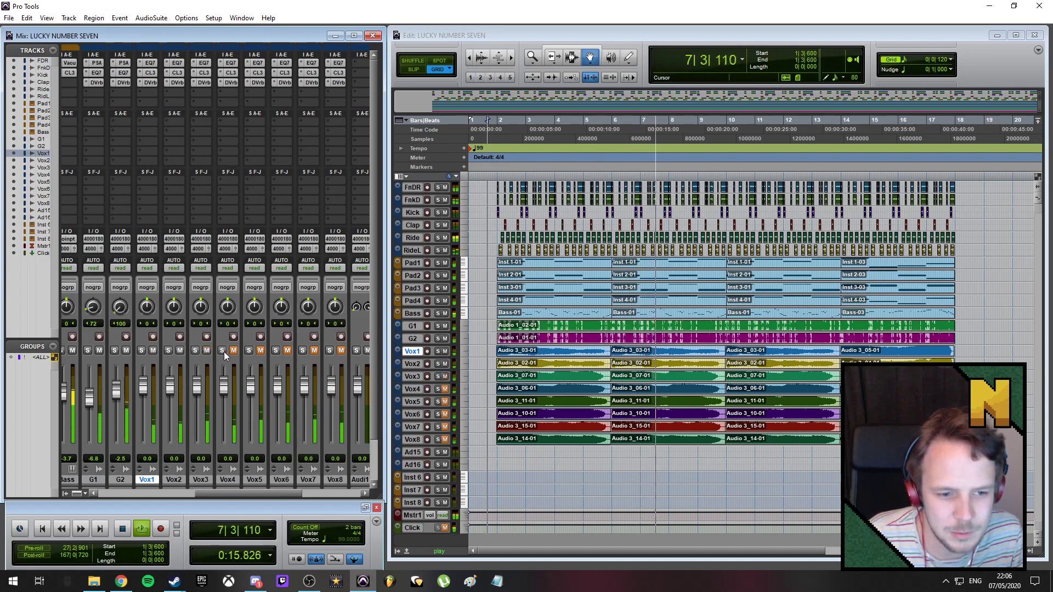
{"action": "left_click", "coordinate": [234, 351]}
{"action": "left_click", "coordinate": [260, 351]}
{"action": "left_click", "coordinate": [288, 351]}
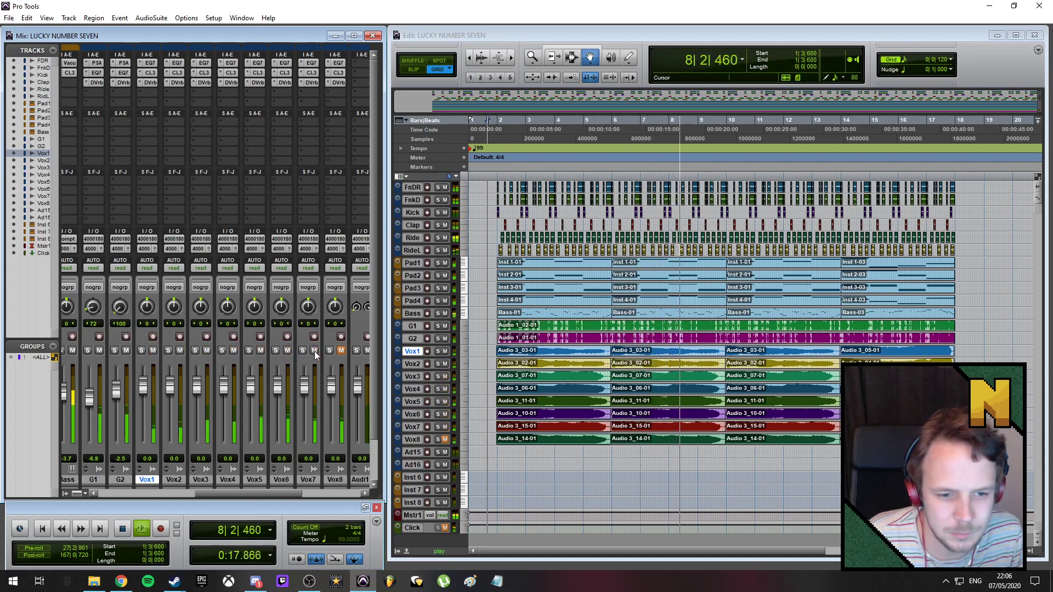
{"action": "left_click", "coordinate": [314, 351]}
{"action": "left_click", "coordinate": [341, 351]}
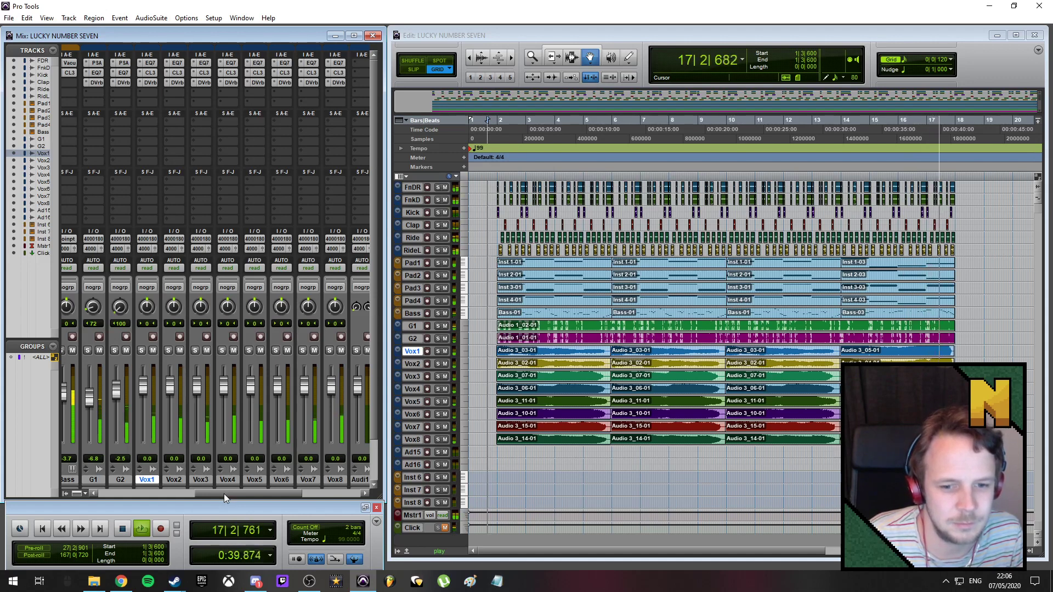
{"action": "key", "text": "space"}
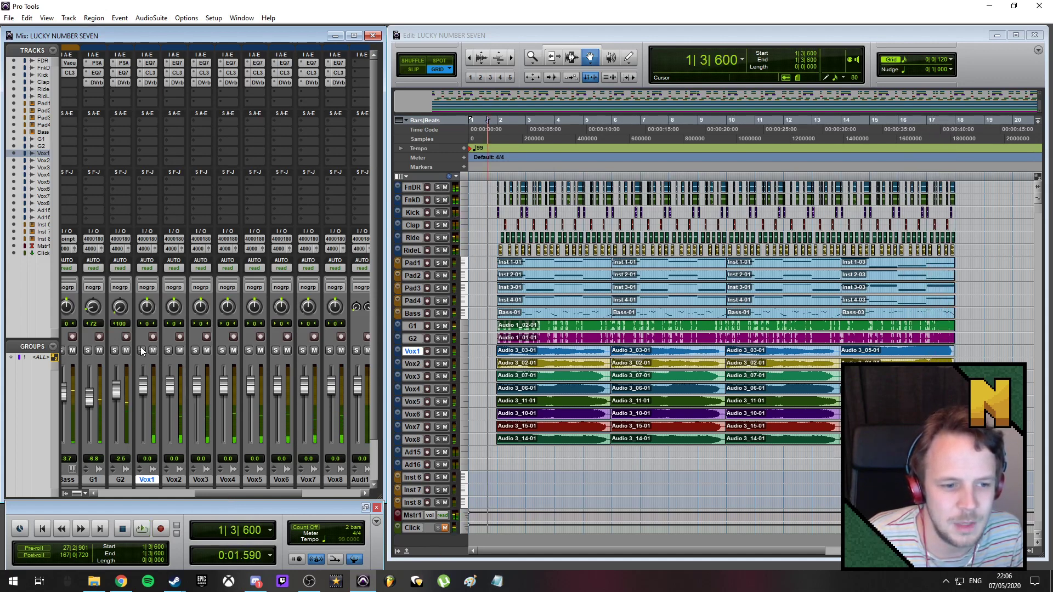
- Solo Vox1 through Vox8 and replay the opening from 1|3|600 a few times to check the vocals
{"action": "left_click", "coordinate": [223, 350]}
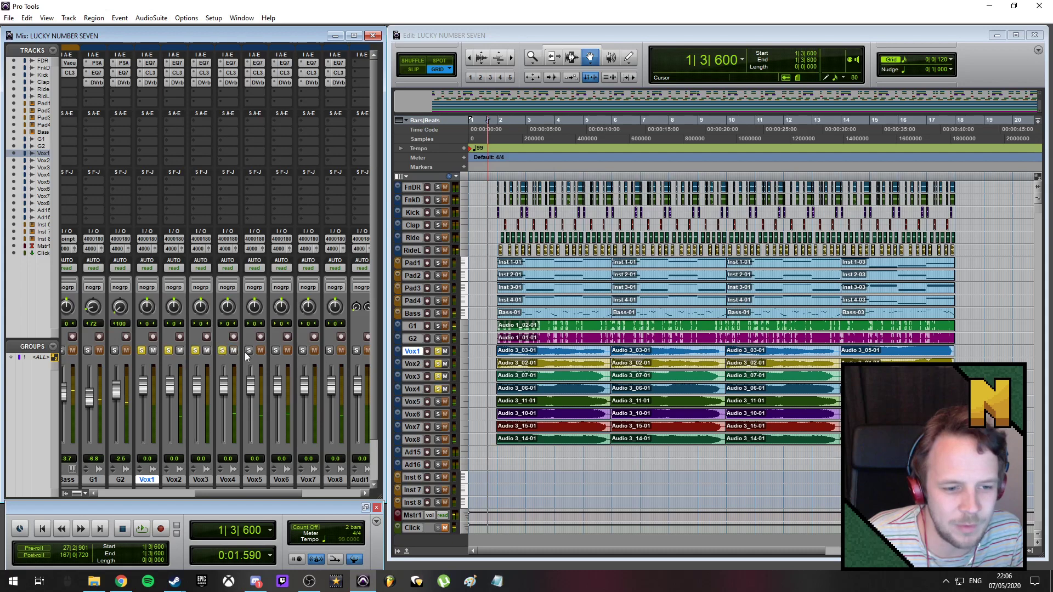
{"action": "left_click", "coordinate": [249, 351]}
{"action": "left_click", "coordinate": [276, 350]}
{"action": "left_click", "coordinate": [302, 350]}
{"action": "left_click", "coordinate": [329, 351]}
{"action": "key", "text": "space"}
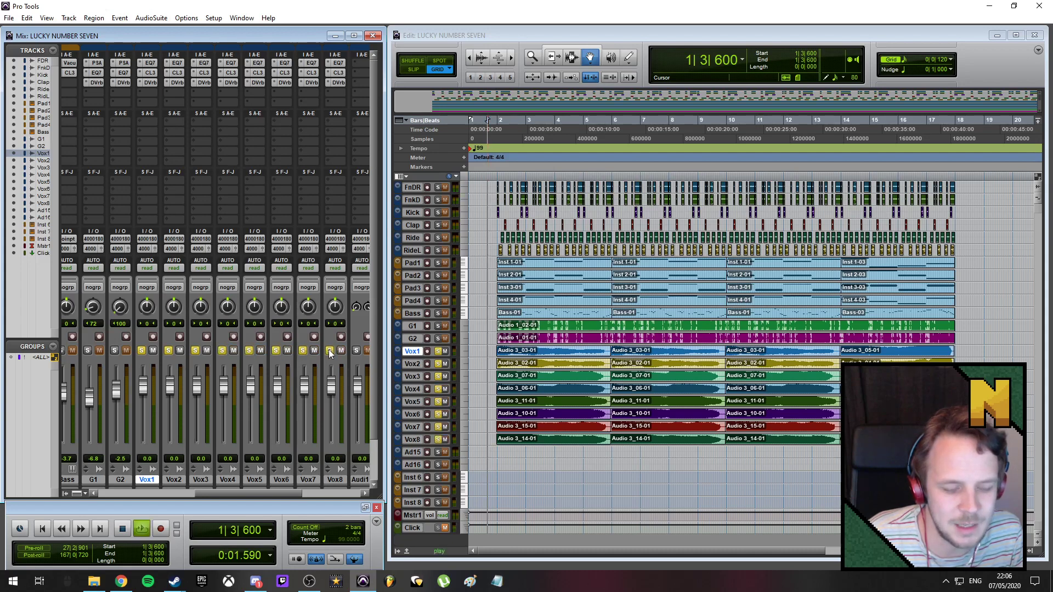
{"action": "key", "text": "space"}
{"action": "key", "text": "space"}
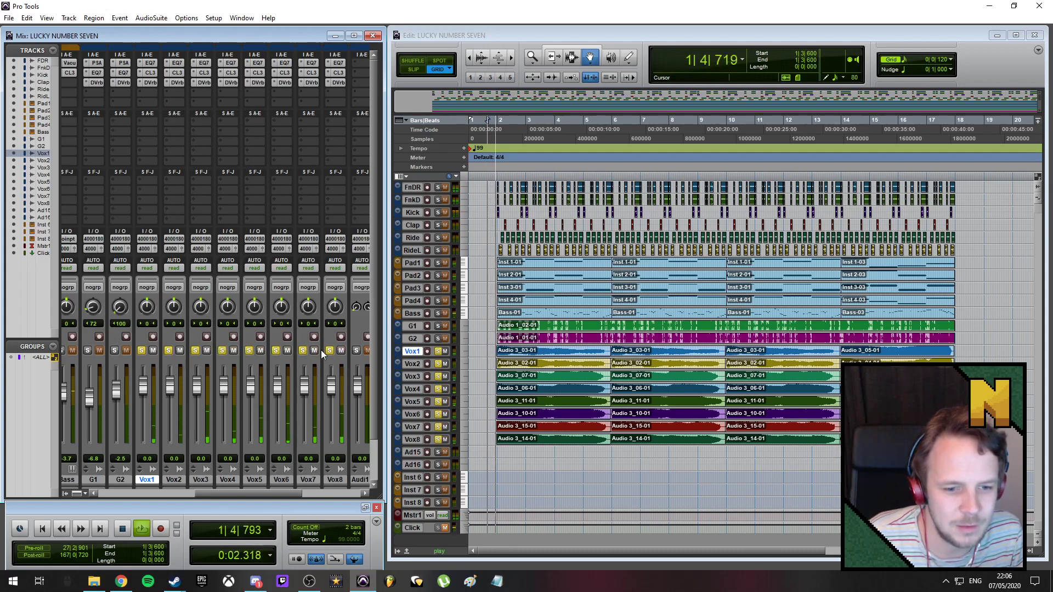
{"action": "key", "text": "space"}
{"action": "key", "text": "space"}
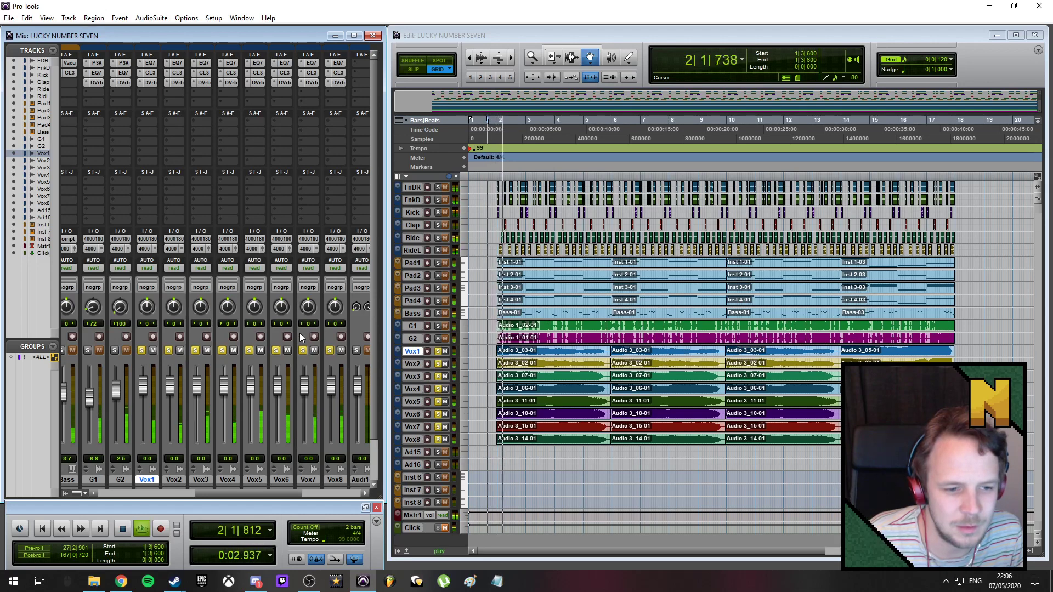
- Move the EQ 3 7-Band insert below the D-Verb on Vox1 through Vox8 and audition the full mix
{"action": "key", "text": "space"}
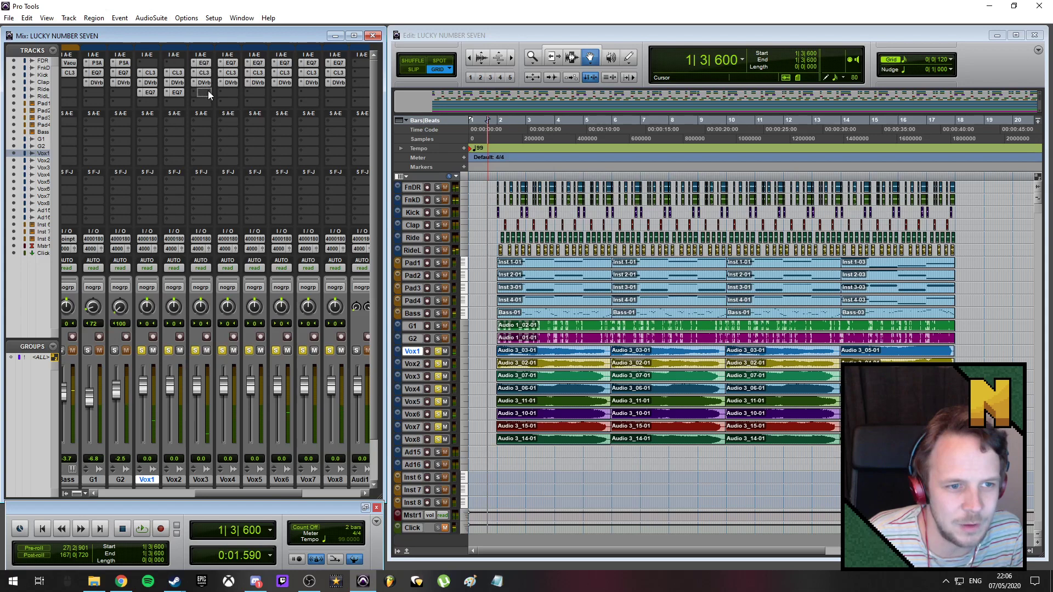
{"action": "left_click_drag", "start_coordinate": [209, 92], "coordinate": [233, 93]}
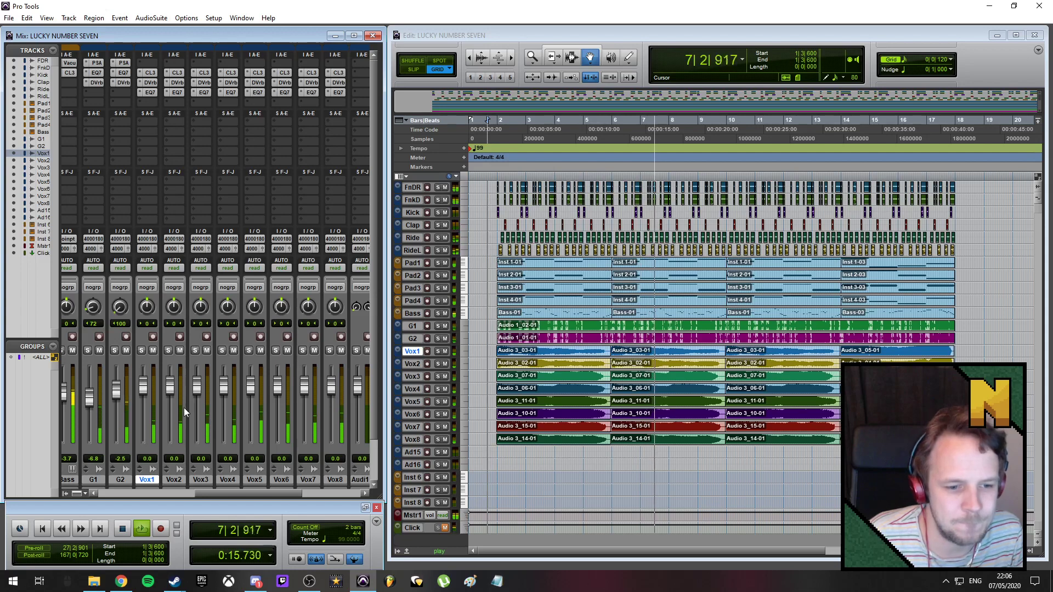
{"action": "key", "text": "space"}
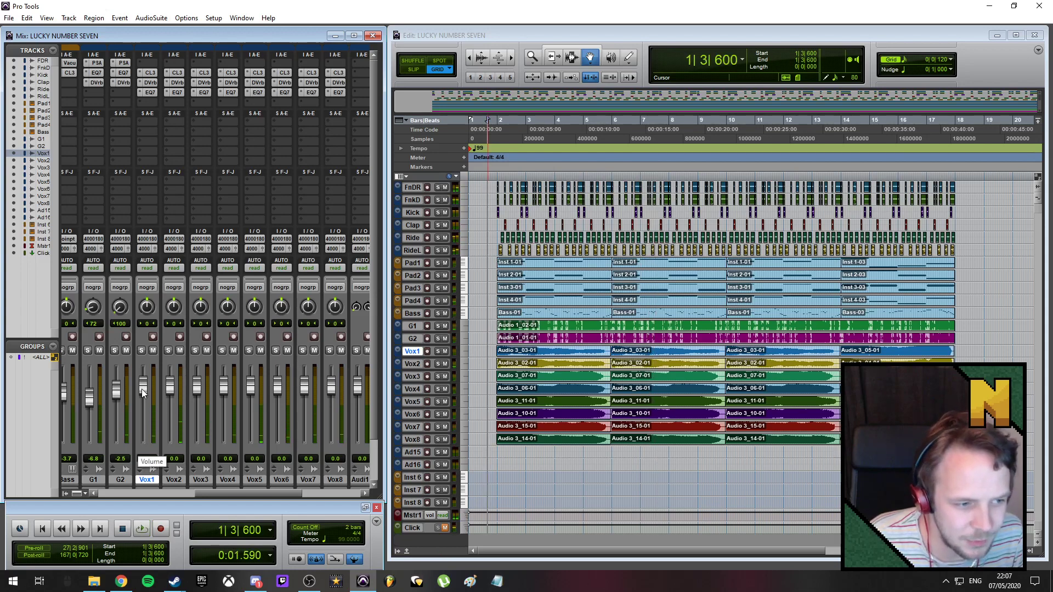
- Raise the high-pass filter frequency in Vox1's EQ 3 7-Band to about 502 Hz
{"action": "left_click", "coordinate": [152, 93]}
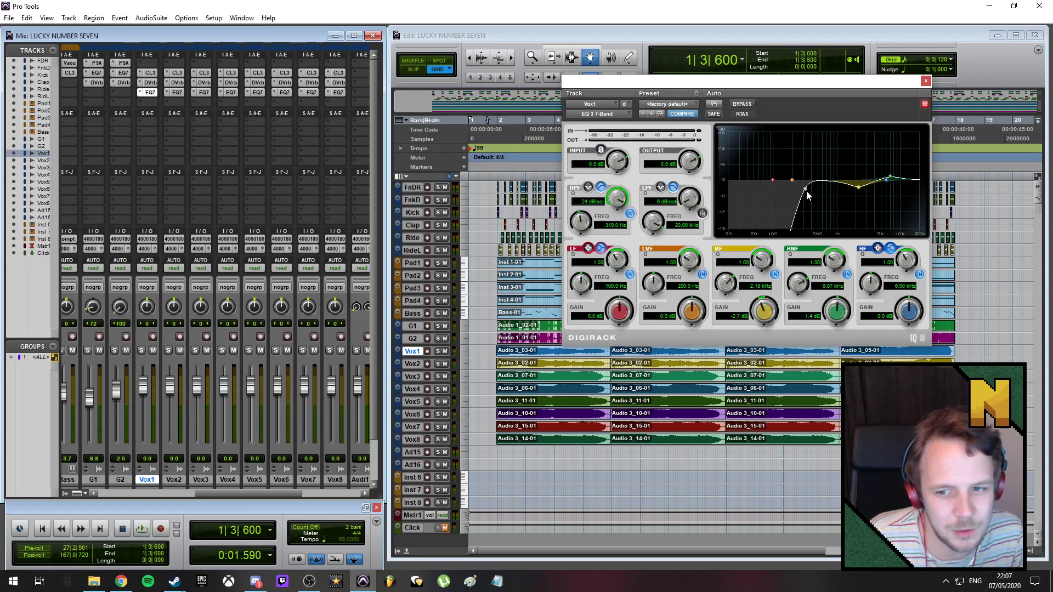
{"action": "left_click_drag", "start_coordinate": [806, 190], "coordinate": [822, 190]}
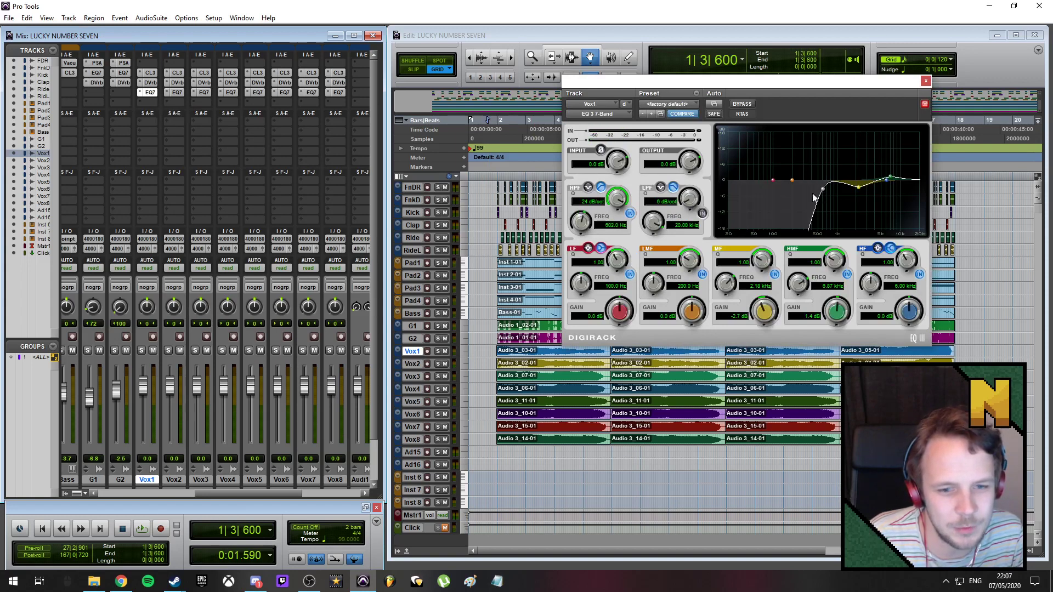
{"action": "left_click", "coordinate": [926, 81]}
- Remove the existing EQ inserts from Vox2 through Vox8 and replace them with copies of Vox1's adjusted EQ
{"action": "left_click", "coordinate": [170, 93]}
{"action": "left_click", "coordinate": [178, 95]}
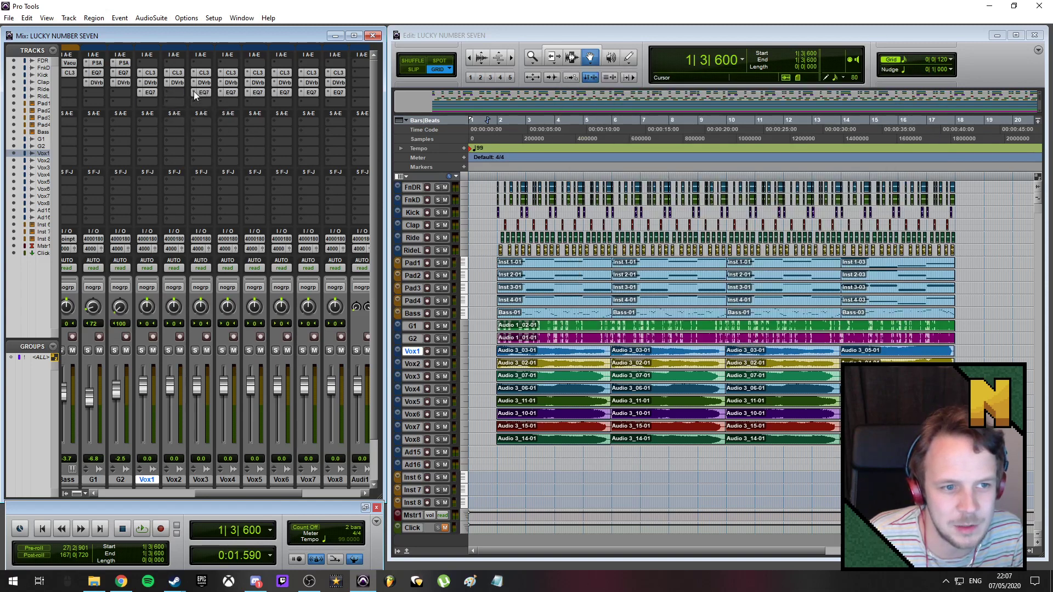
{"action": "left_click", "coordinate": [197, 92]}
{"action": "left_click", "coordinate": [205, 95]}
{"action": "left_click", "coordinate": [227, 93]}
{"action": "left_click", "coordinate": [232, 94]}
{"action": "left_click", "coordinate": [254, 92]}
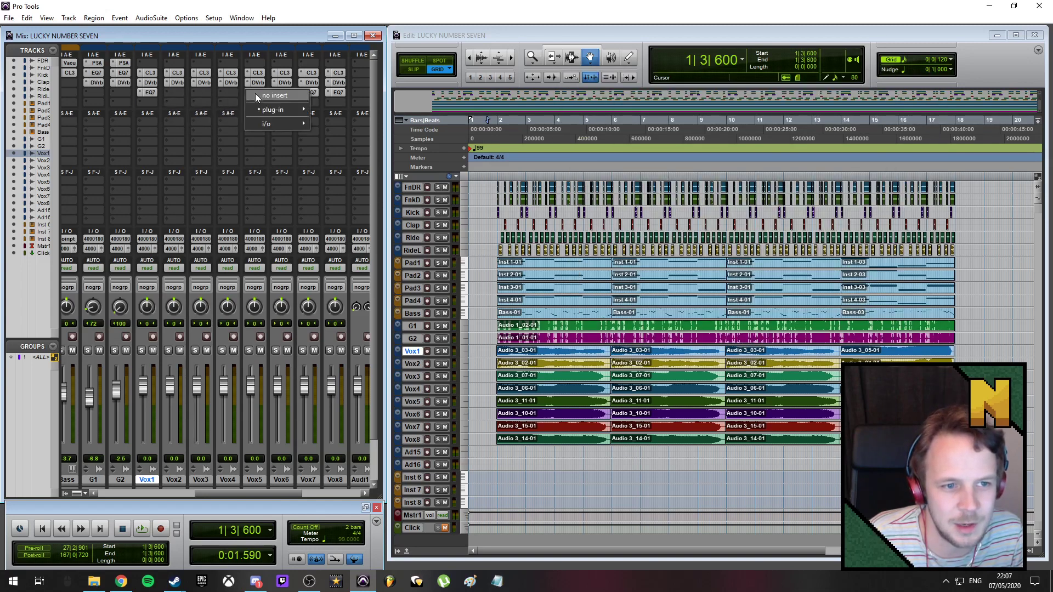
{"action": "left_click", "coordinate": [257, 96]}
{"action": "left_click", "coordinate": [281, 92]}
{"action": "left_click", "coordinate": [302, 92]}
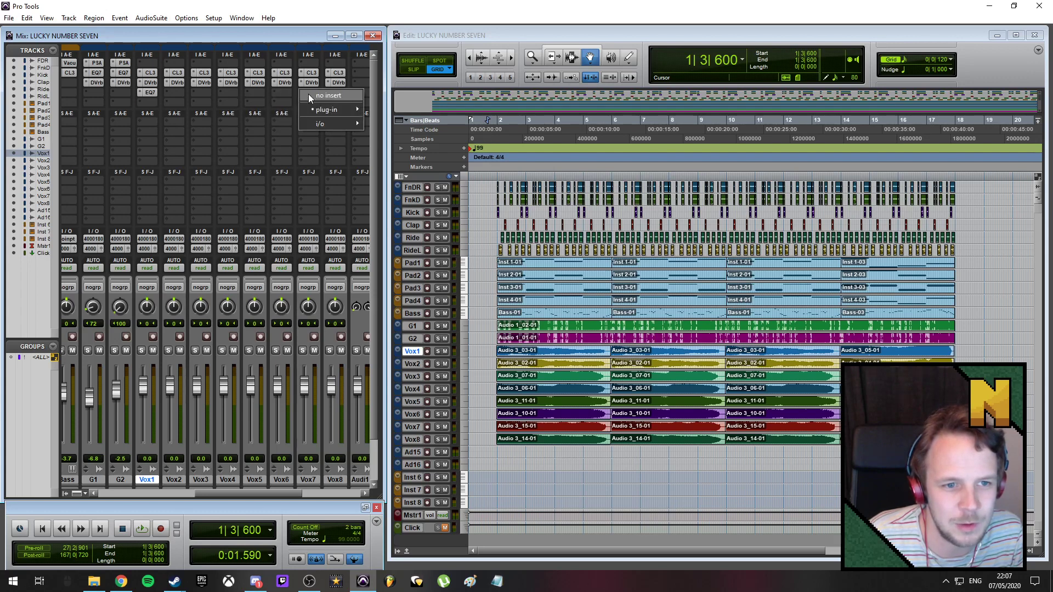
{"action": "left_click", "coordinate": [308, 95]}
{"action": "left_click", "coordinate": [332, 92]}
{"action": "left_click", "coordinate": [336, 96]}
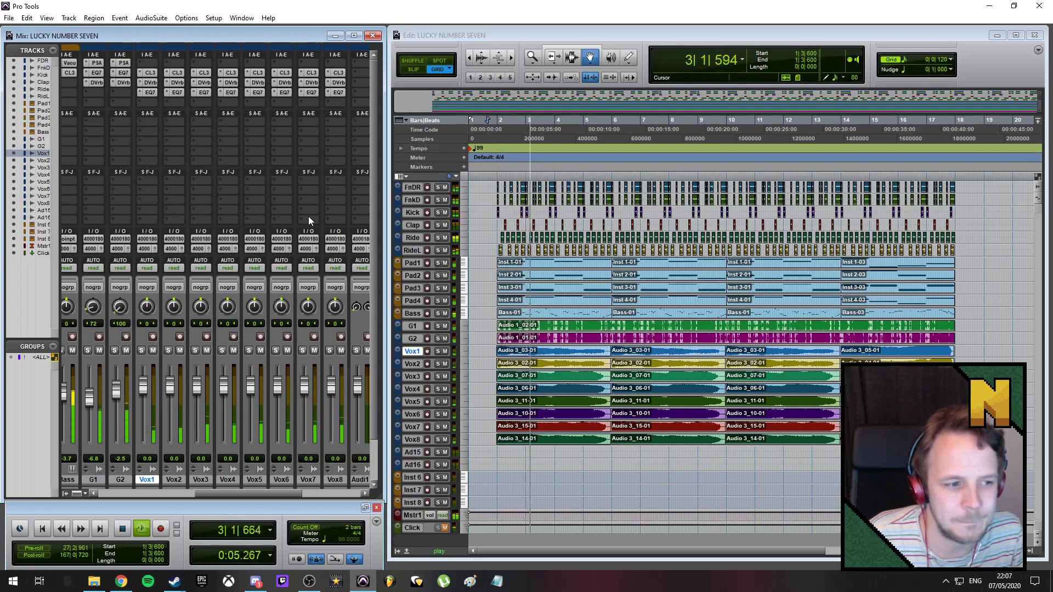
- Solo Vox1 through Vox8 during playback, then clear the solos to compare the re-equalized vocals with the full mix
{"action": "left_click", "coordinate": [141, 350]}
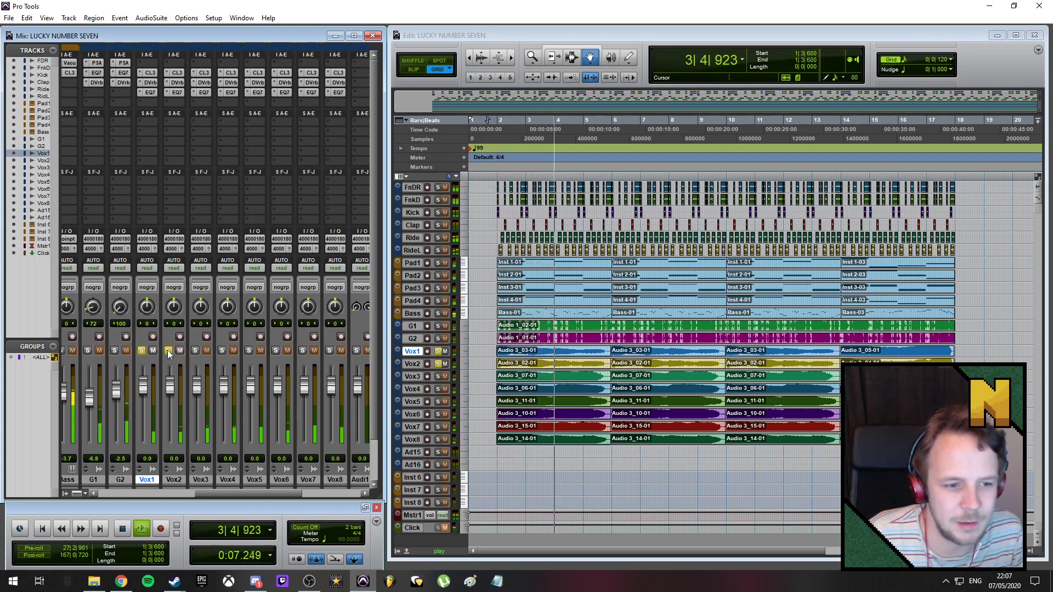
{"action": "left_click", "coordinate": [168, 350]}
{"action": "left_click", "coordinate": [195, 351]}
{"action": "left_click", "coordinate": [221, 351]}
{"action": "left_click", "coordinate": [249, 350]}
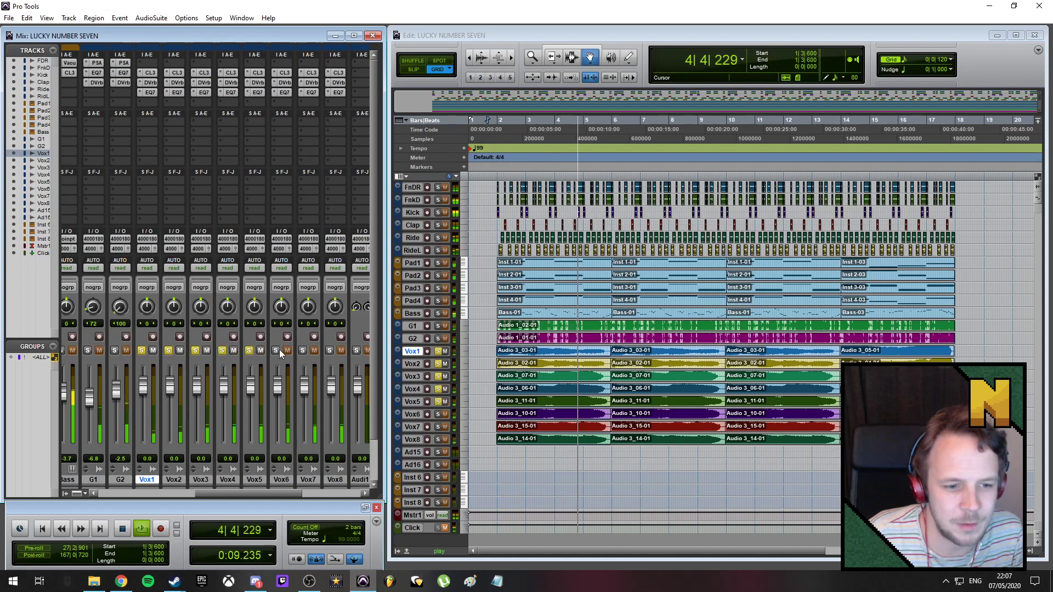
{"action": "left_click", "coordinate": [277, 350]}
{"action": "left_click", "coordinate": [304, 350]}
{"action": "left_click", "coordinate": [330, 350]}
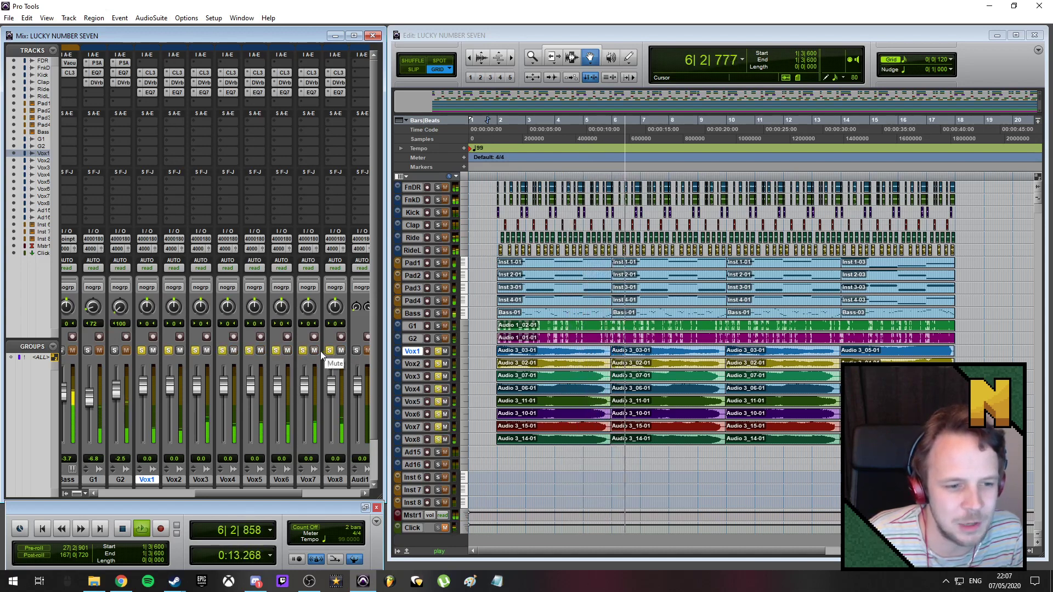
{"action": "left_click", "coordinate": [142, 350], "text": "alt"}
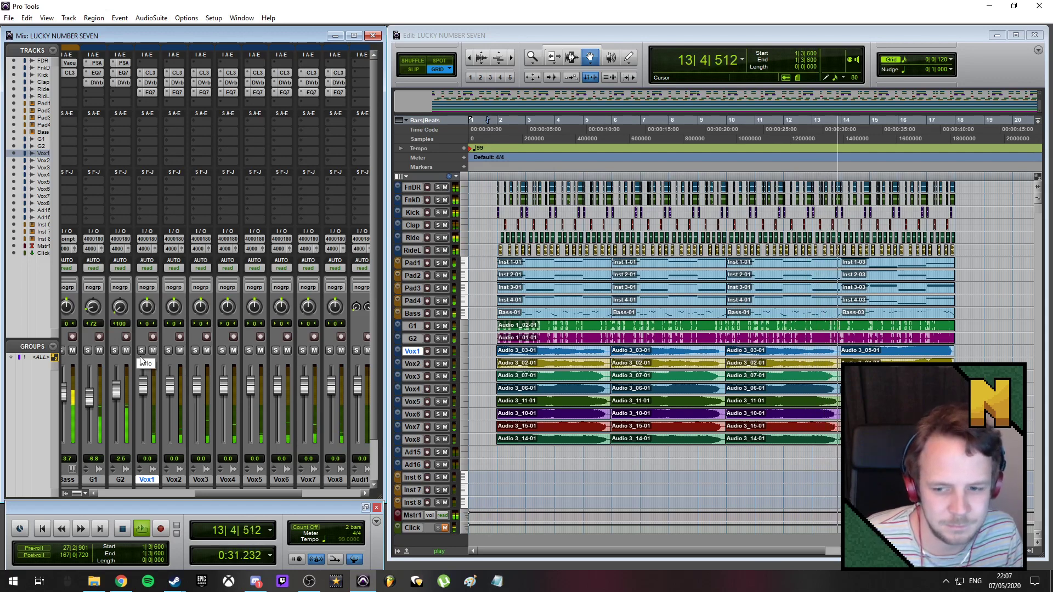
{"action": "key", "text": "space"}
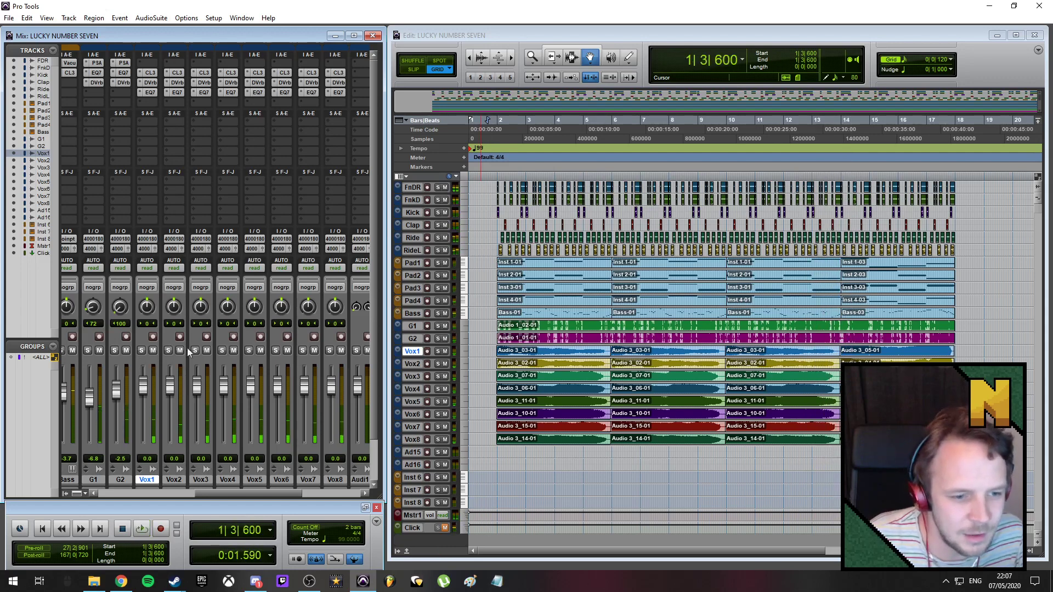
- Mute Vox1 through Vox8
{"action": "left_click", "coordinate": [207, 350]}
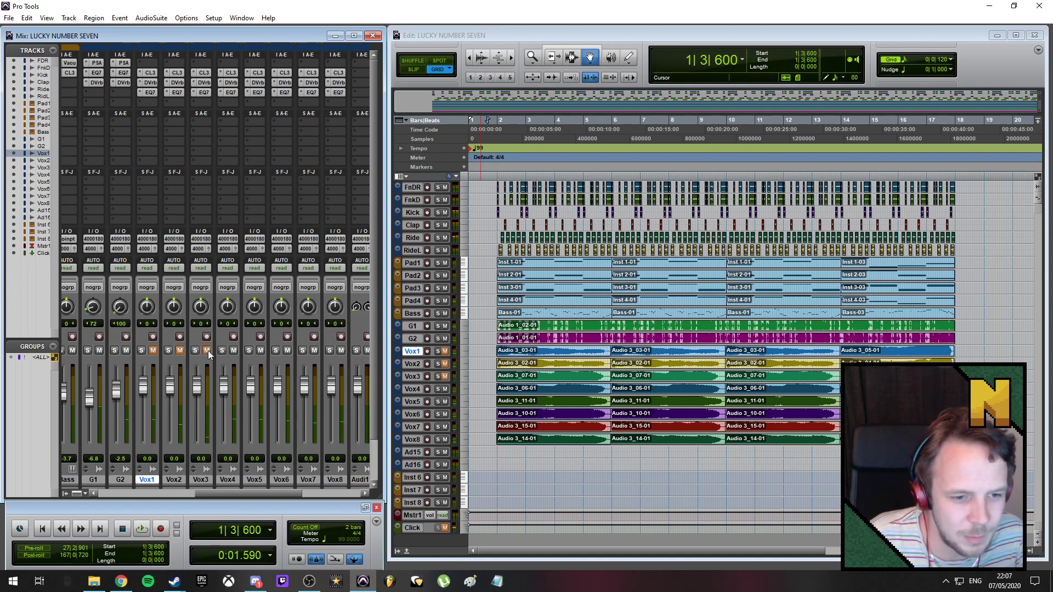
{"action": "left_click", "coordinate": [261, 350]}
{"action": "left_click", "coordinate": [287, 350]}
{"action": "left_click", "coordinate": [314, 350]}
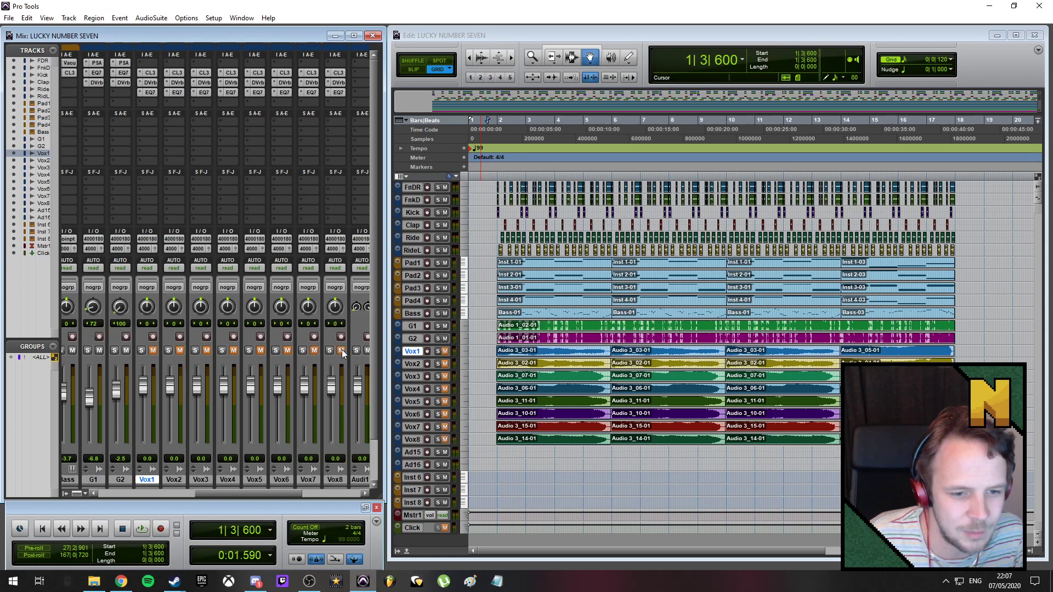
- Unmute Vox1 and audition it from 1|3|600, first soloed and without solo
{"action": "left_click", "coordinate": [154, 350]}
{"action": "left_click", "coordinate": [141, 351]}
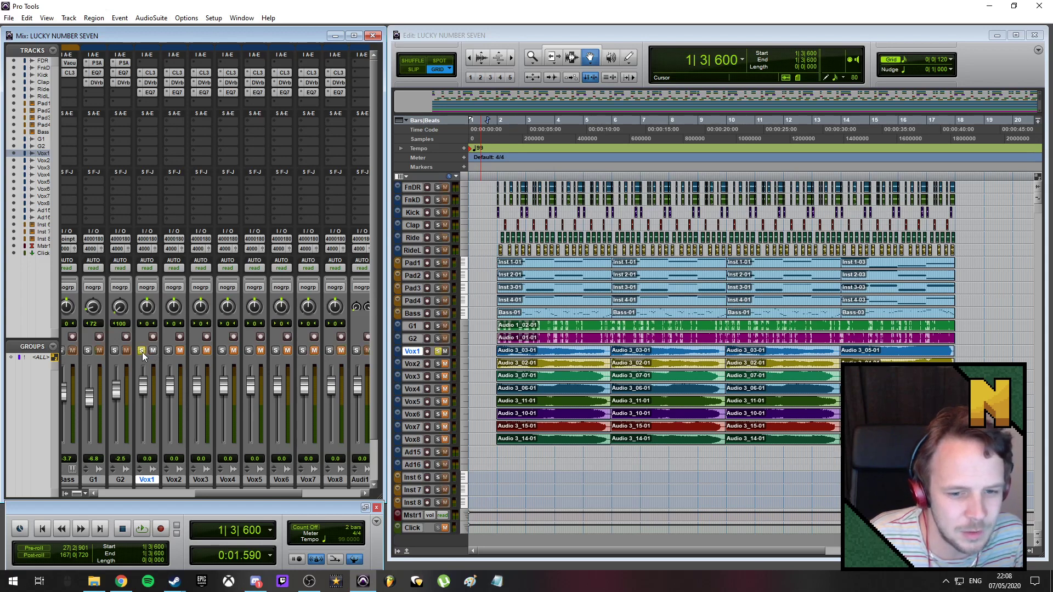
{"action": "key", "text": "space"}
{"action": "left_click", "coordinate": [144, 351]}
{"action": "key", "text": "space"}
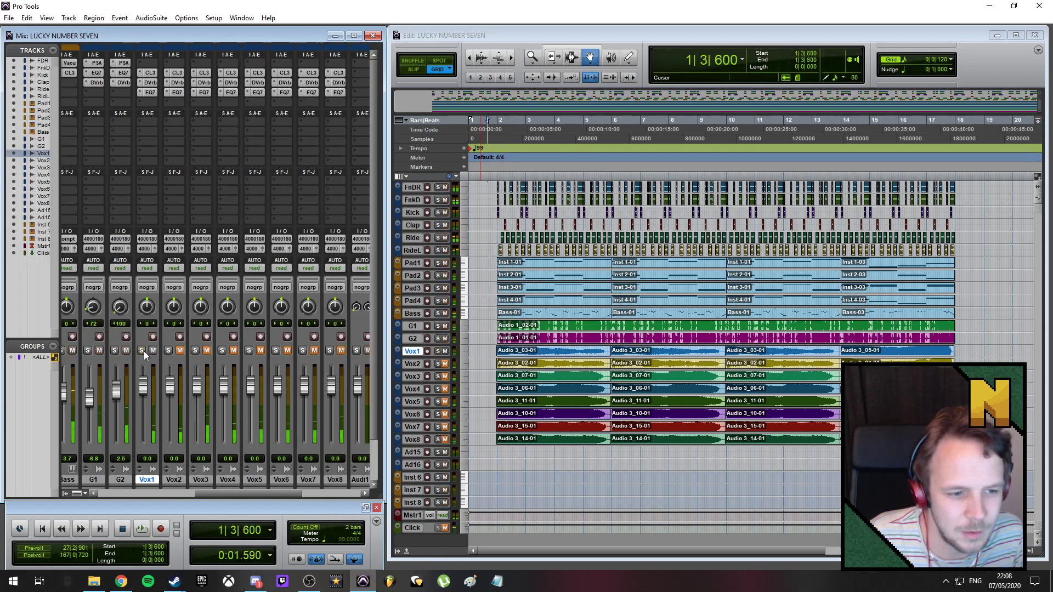
- Solo and unmute Vox3 and audition it from 1|3|600
{"action": "left_click", "coordinate": [196, 351]}
{"action": "key", "text": "space"}
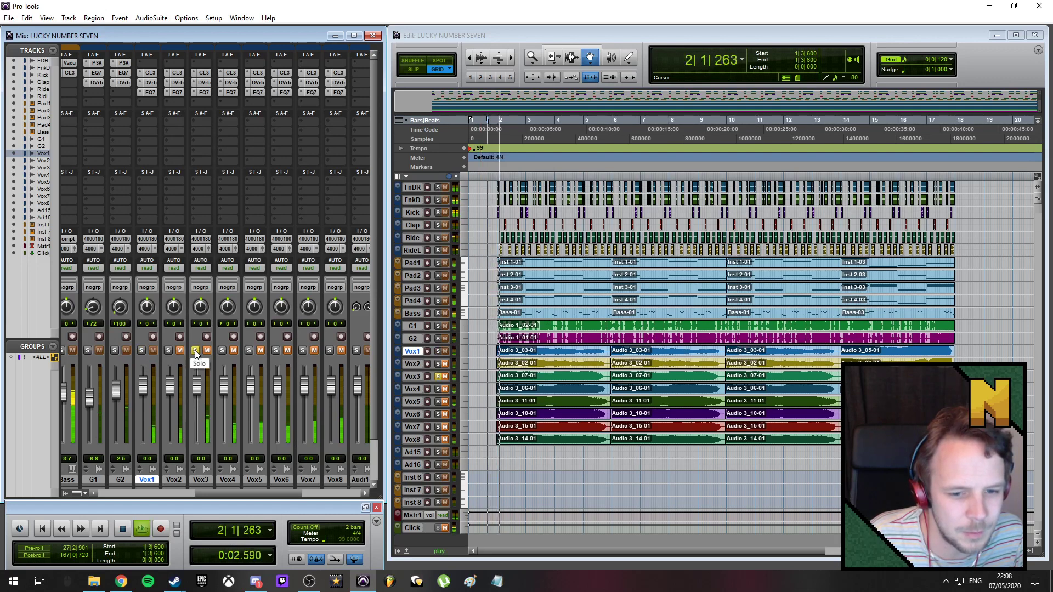
{"action": "key", "text": "space"}
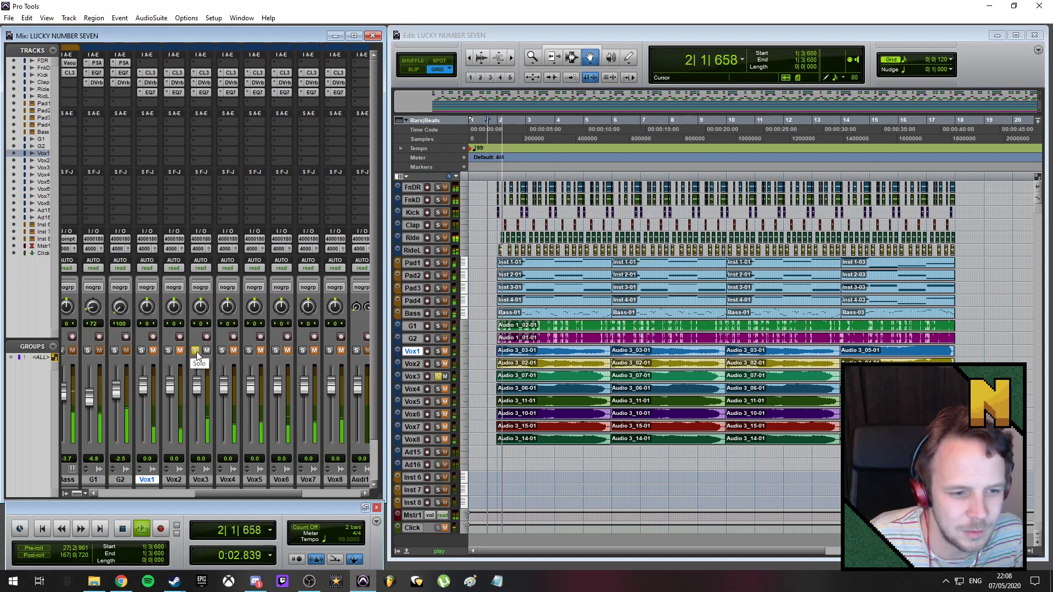
{"action": "key", "text": "space"}
- Select the Vox3 and Vox4 tracks together and move them ahead of Vox1 in the track order
{"action": "left_click", "coordinate": [205, 478]}
{"action": "left_click", "coordinate": [220, 481], "text": "shift"}
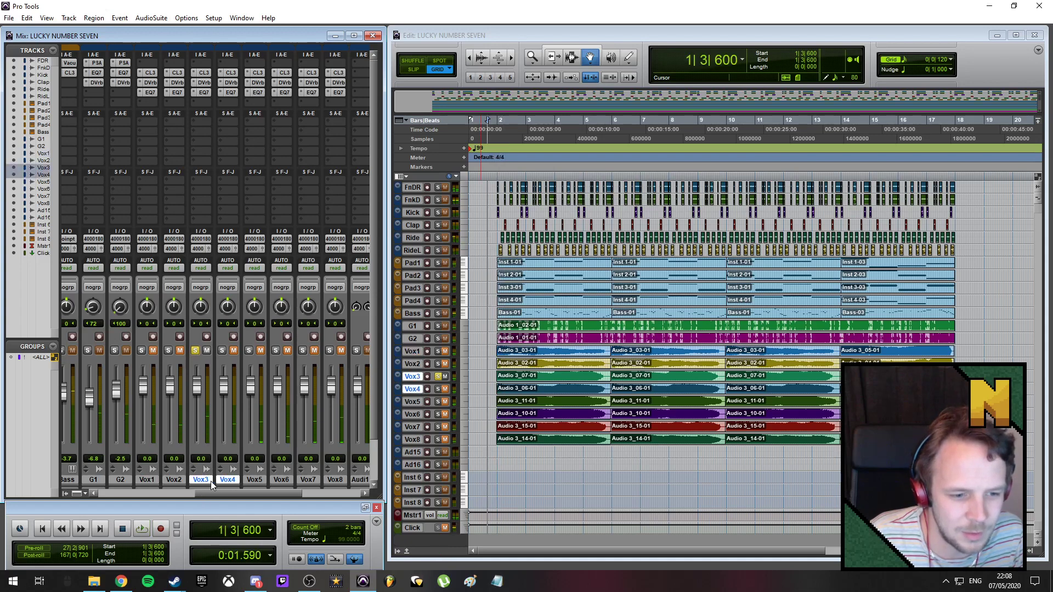
{"action": "left_click_drag", "start_coordinate": [195, 480], "coordinate": [138, 479]}
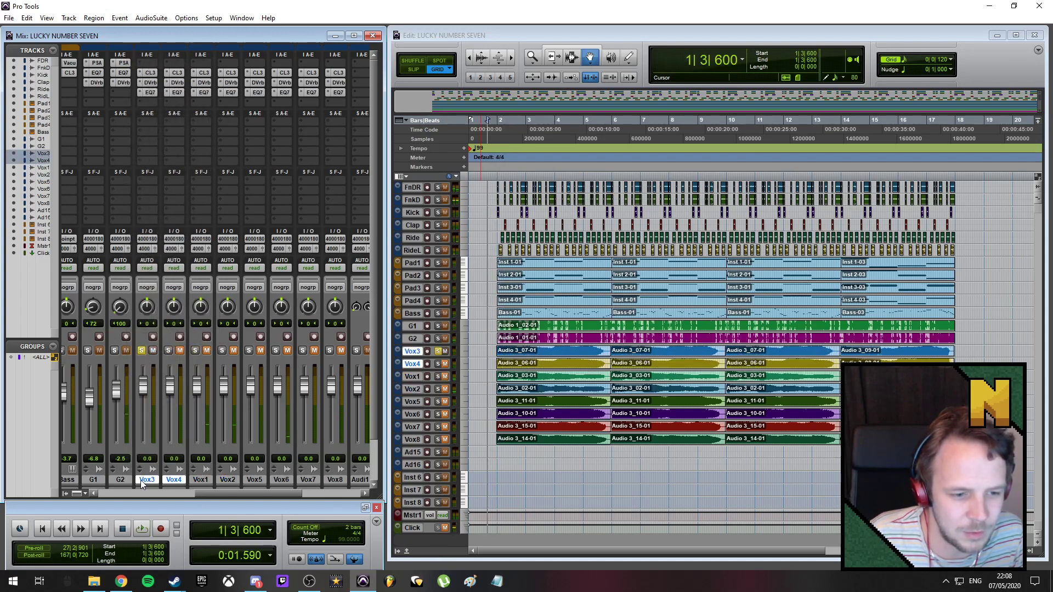
- Solo and unmute Vox5 and Vox7 in turn and audition them from 1|3|600
{"action": "left_click", "coordinate": [256, 480]}
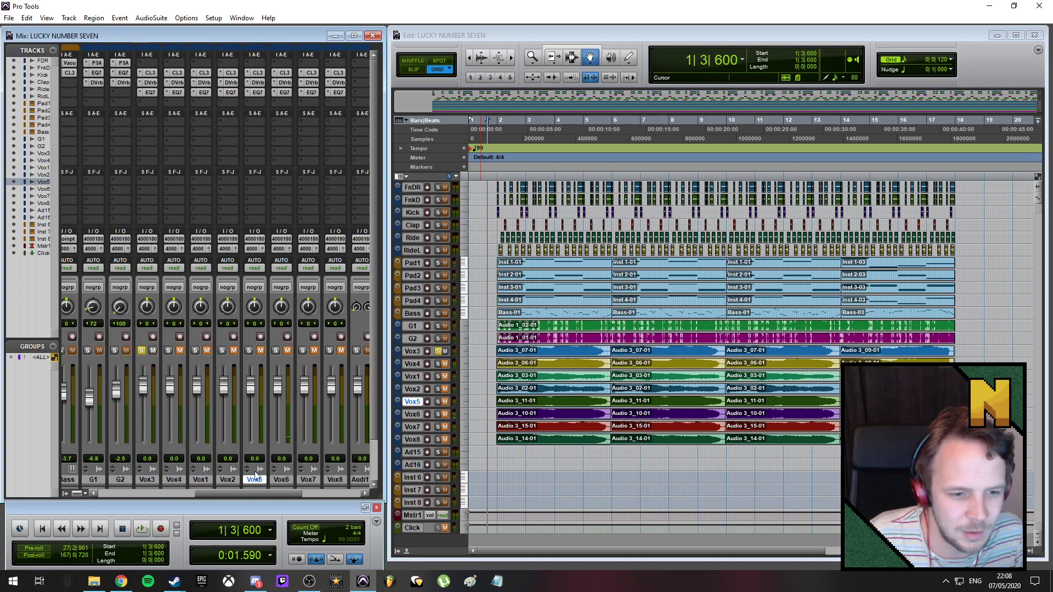
{"action": "key", "text": "space"}
{"action": "left_click", "coordinate": [249, 351]}
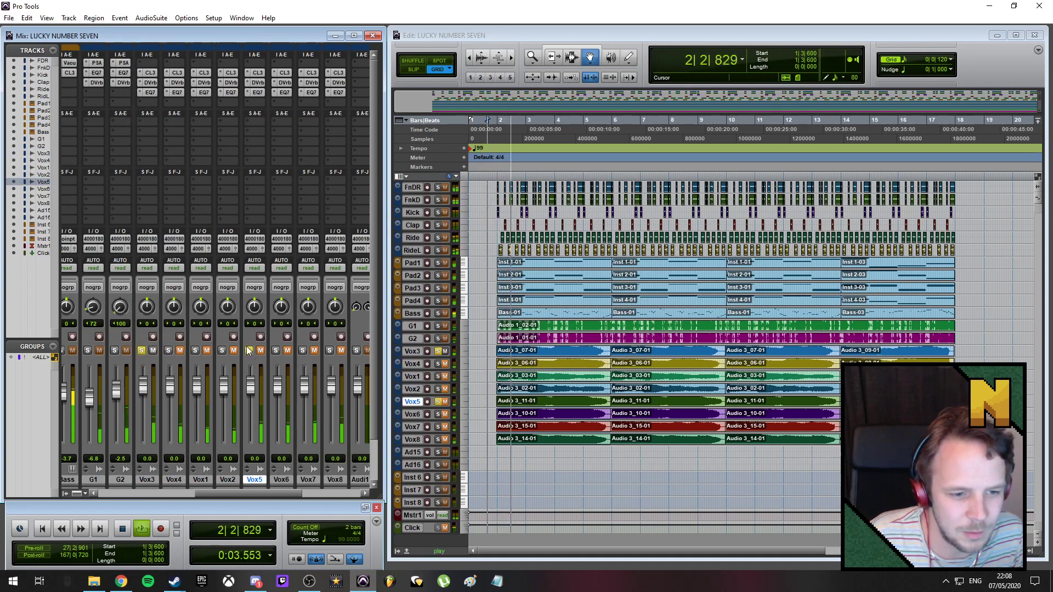
{"action": "key", "text": "space"}
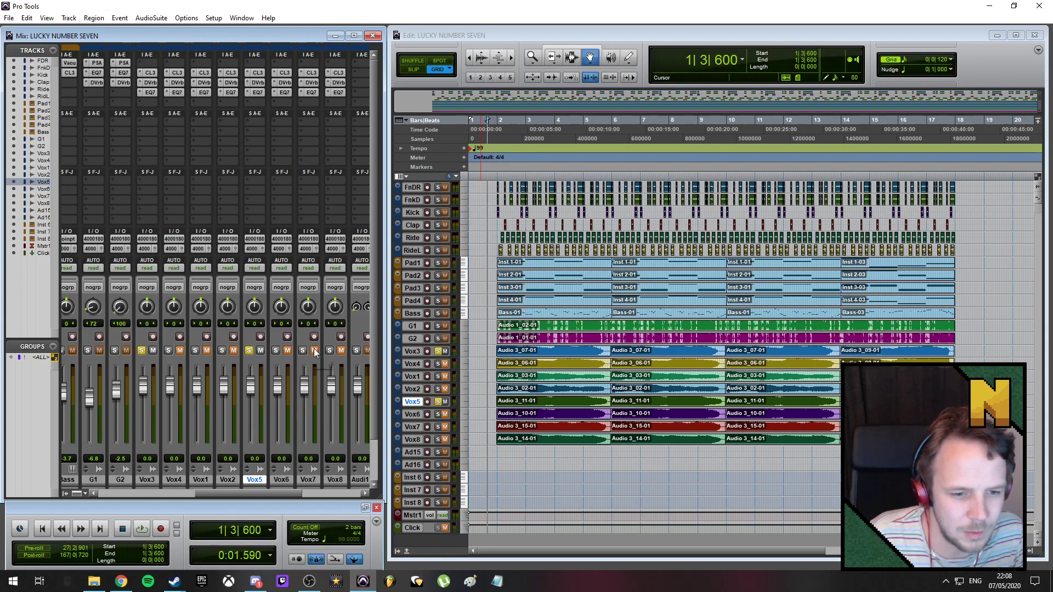
{"action": "key", "text": "space"}
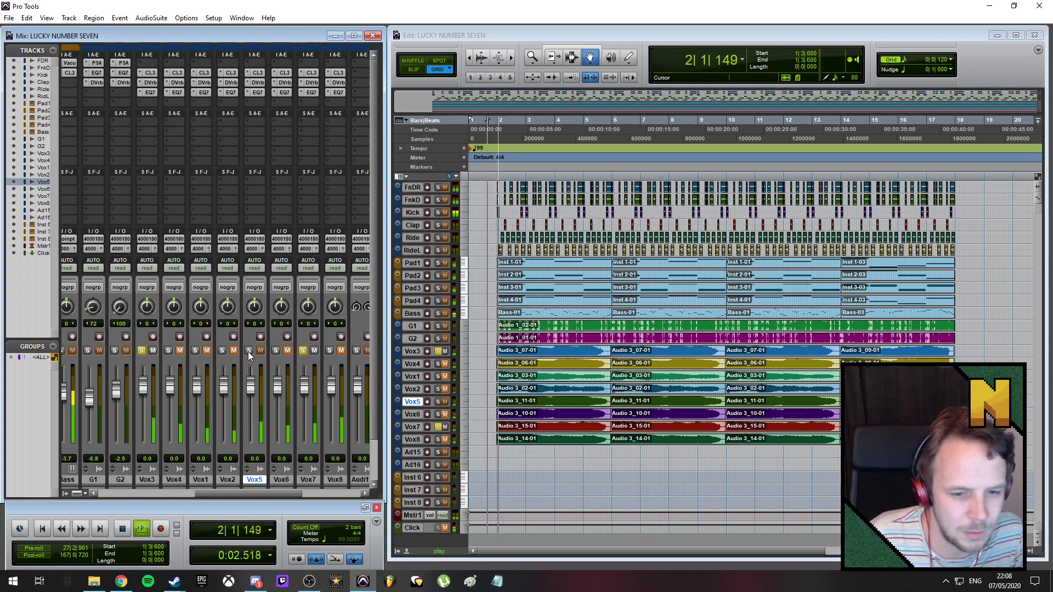
{"action": "key", "text": "space"}
- Select the Vox7 and Vox8 tracks together and move them ahead of Vox1 in the track order
{"action": "left_click", "coordinate": [309, 480]}
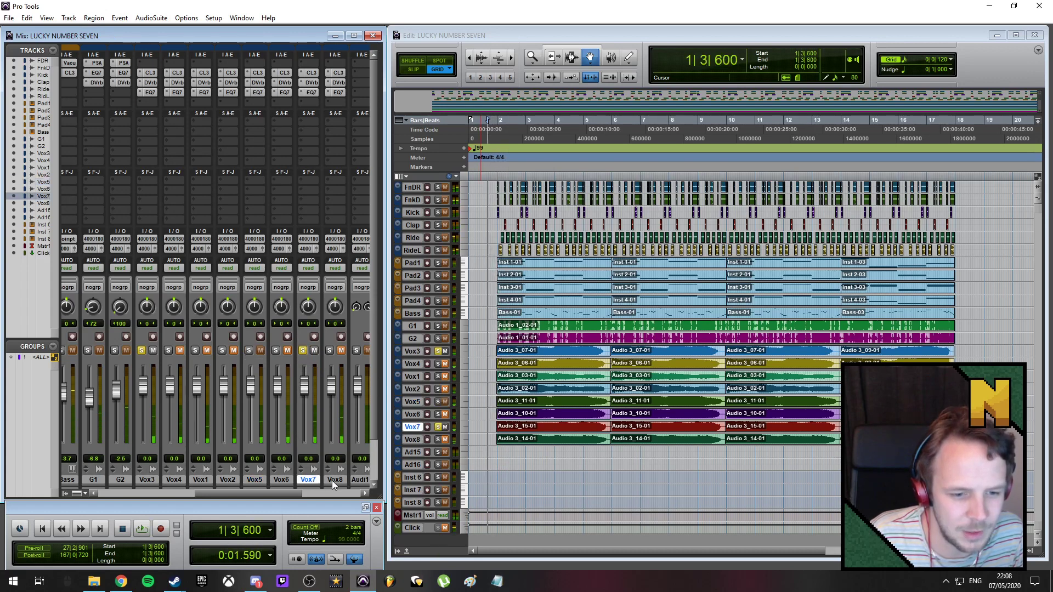
{"action": "left_click", "coordinate": [332, 480], "text": "shift"}
{"action": "left_click_drag", "start_coordinate": [312, 479], "coordinate": [199, 482]}
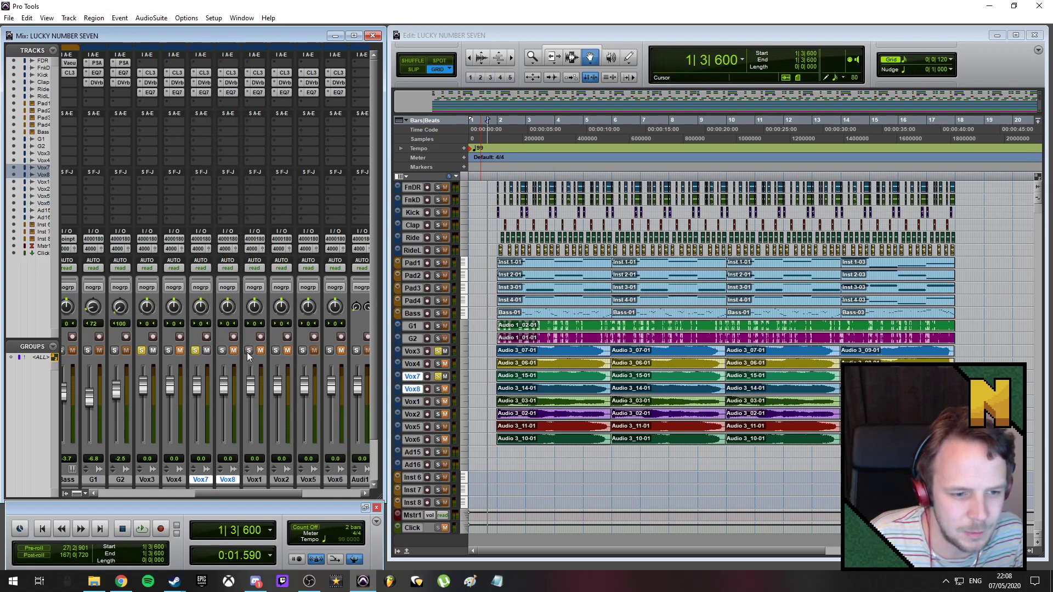
- Audition Vox1 and Vox5 soloed from 1|3|600, taking Vox7 and Vox3 out of solo
{"action": "key", "text": "space"}
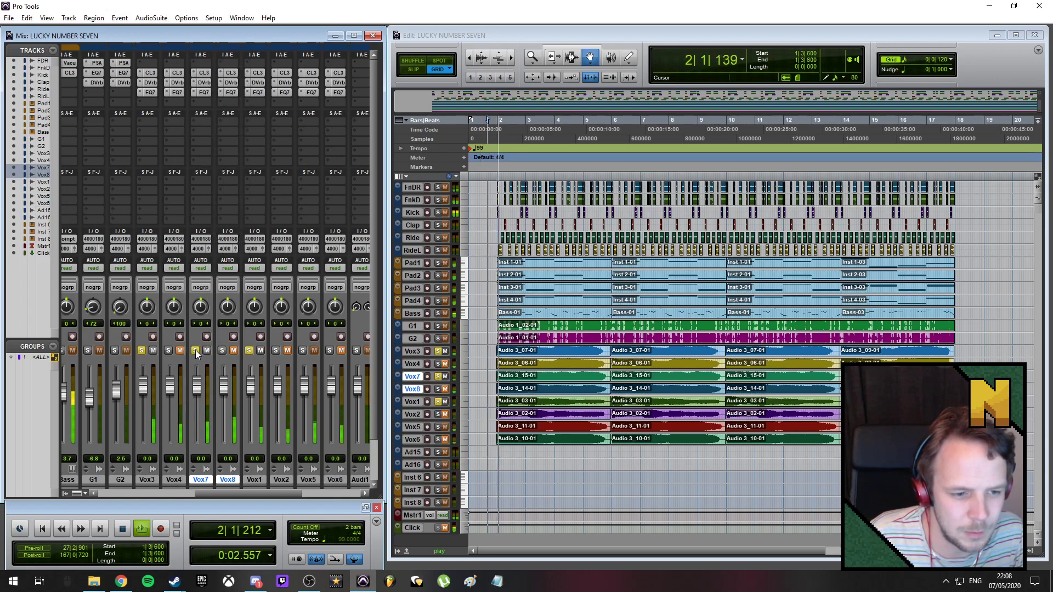
{"action": "left_click", "coordinate": [196, 350]}
{"action": "left_click", "coordinate": [141, 350]}
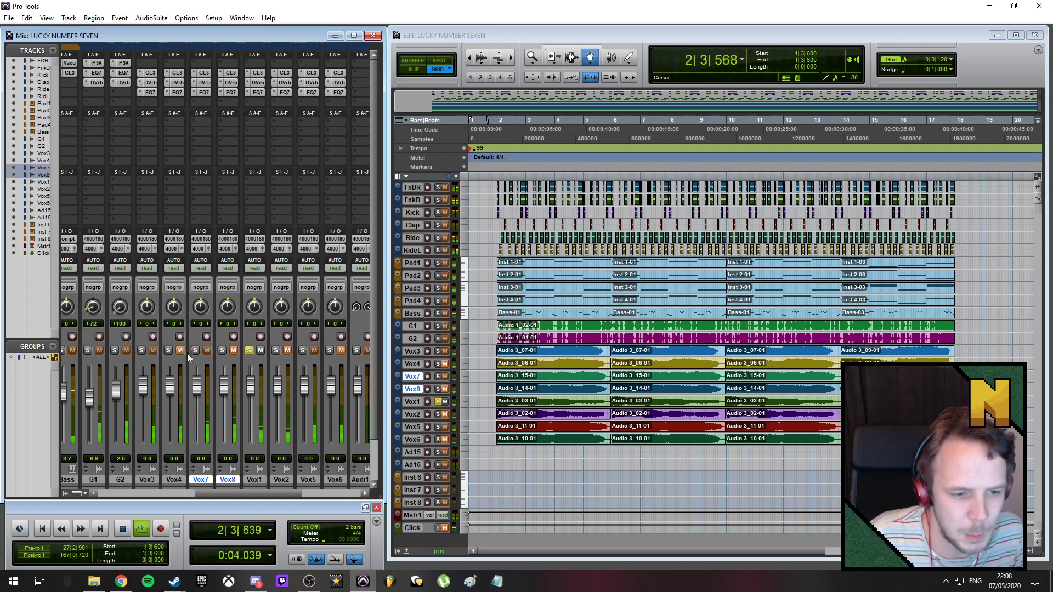
{"action": "left_click", "coordinate": [304, 351]}
{"action": "key", "text": "space"}
{"action": "key", "text": "space"}
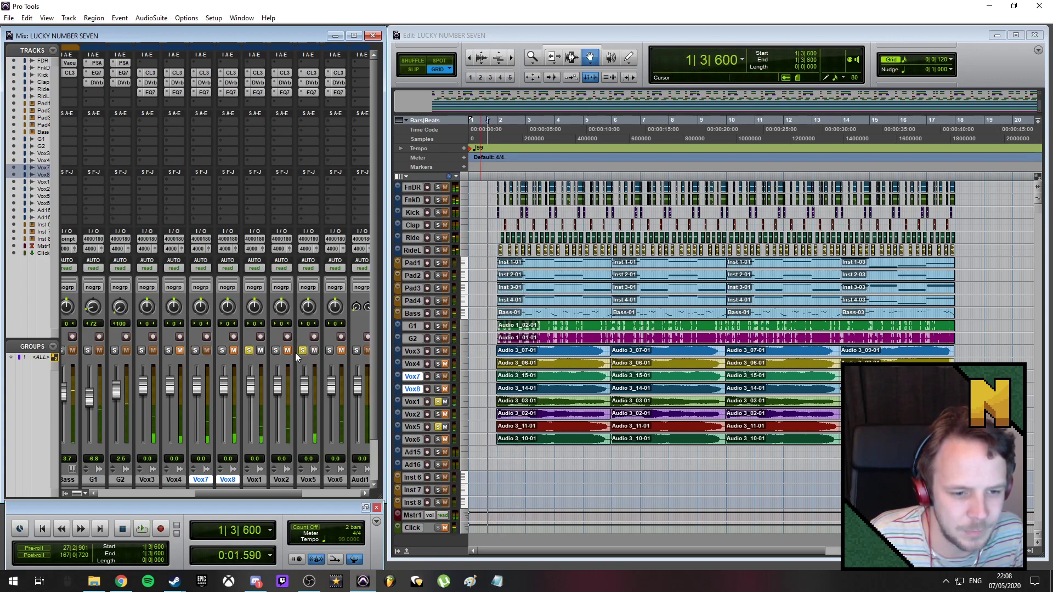
- Clear the solos on Vox5 and Vox1, leave only Vox3 and Vox4 unmuted among the vocals, and play from 1|3|600
{"action": "left_click", "coordinate": [304, 350]}
{"action": "left_click", "coordinate": [249, 350]}
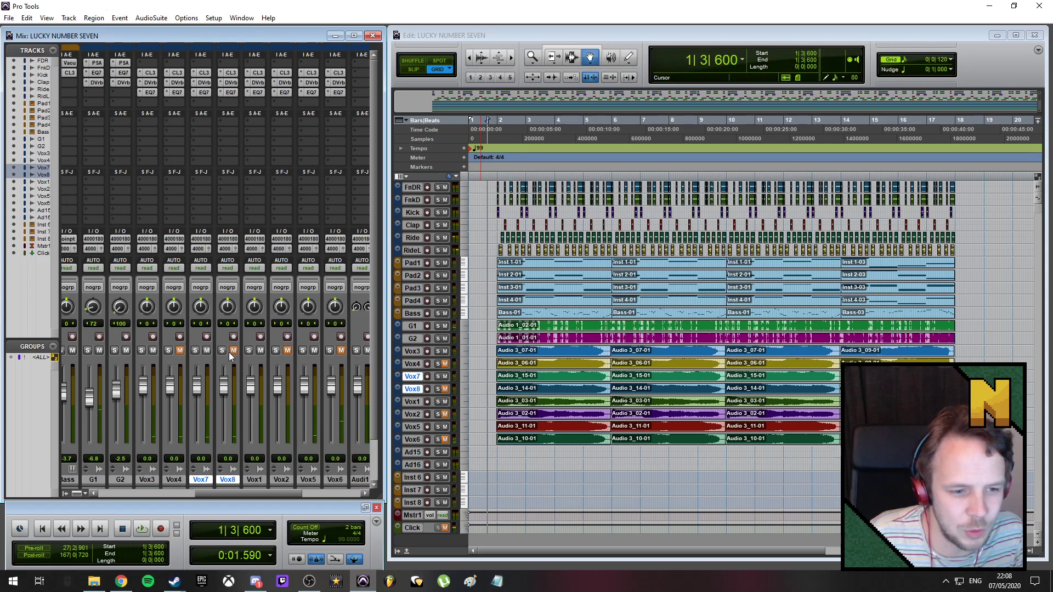
{"action": "left_click", "coordinate": [154, 351]}
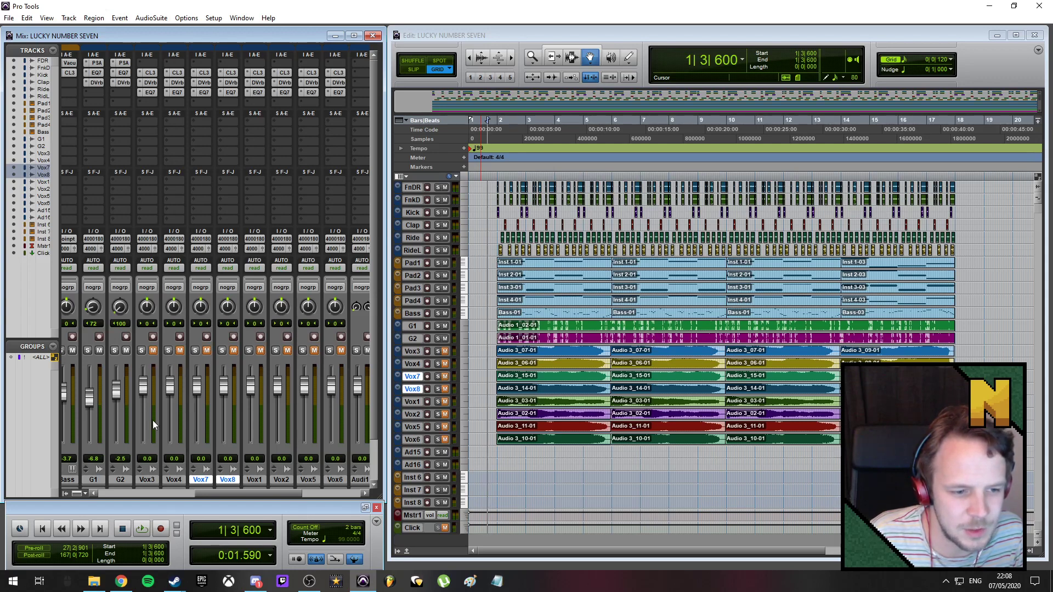
{"action": "key", "text": "space"}
{"action": "left_click", "coordinate": [442, 365]}
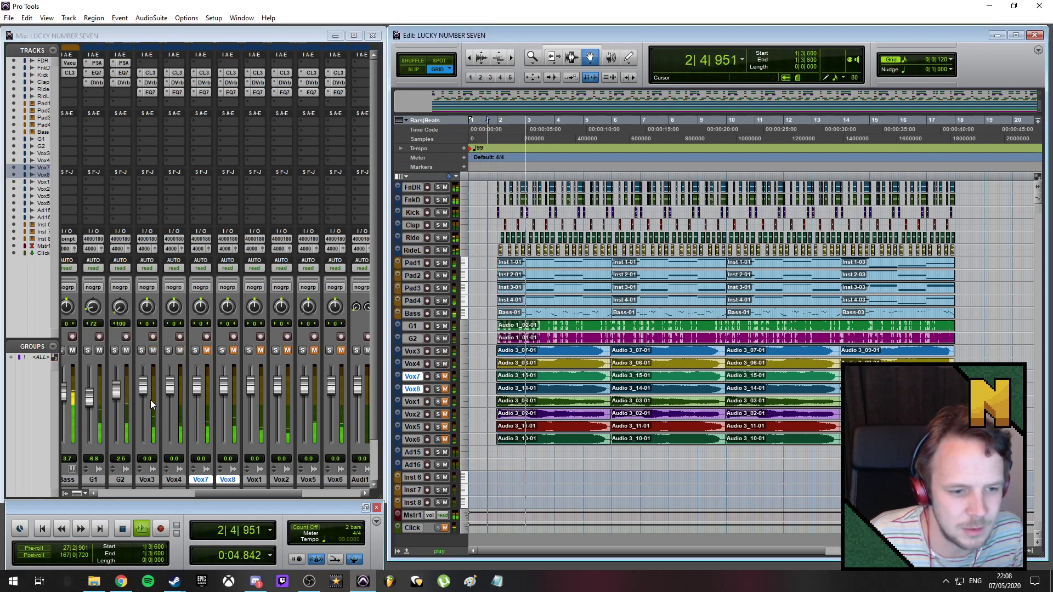
- Unmute Vox7 and Vox8 and lower their volumes to -2.5 and -2.2 dB
{"action": "left_click", "coordinate": [207, 350]}
{"action": "left_click_drag", "start_coordinate": [196, 387], "coordinate": [221, 391]}
{"action": "key", "text": "space"}
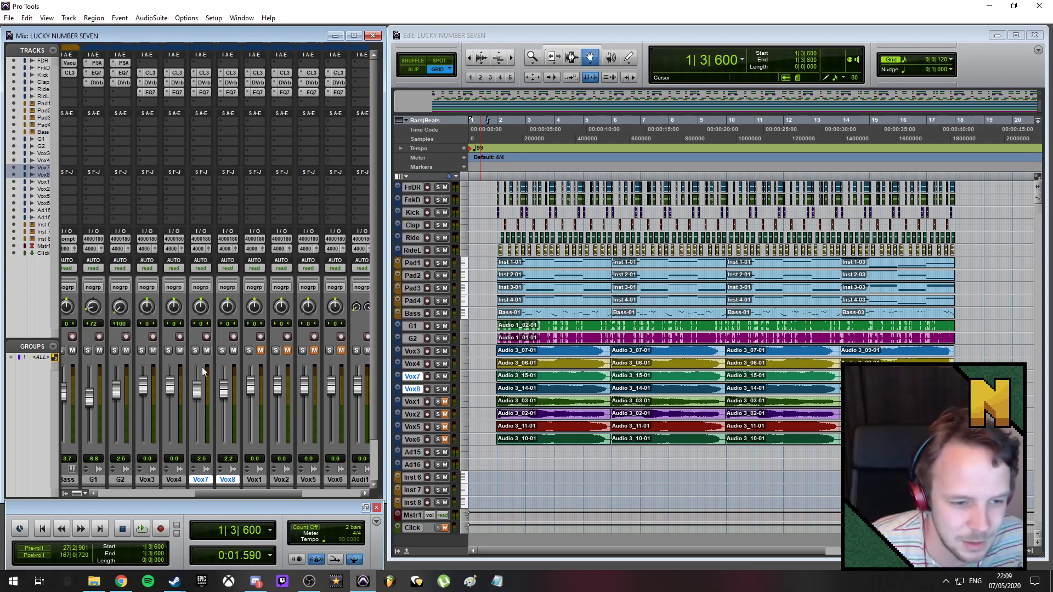
- Play the mix from 1|3|600 and unmute Vox1 and Vox2
{"action": "key", "text": "space"}
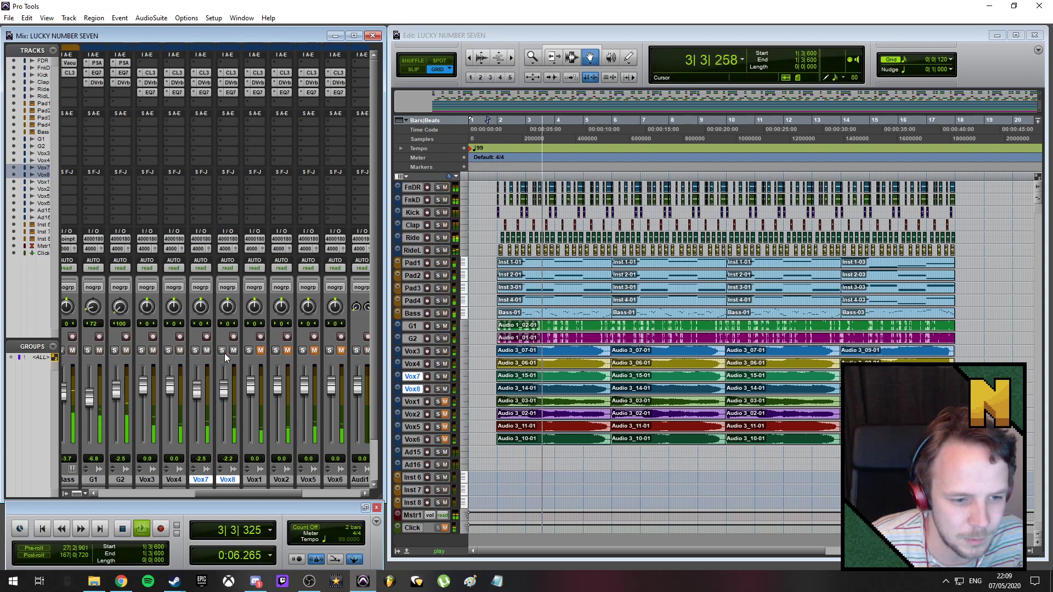
{"action": "left_click", "coordinate": [169, 351]}
{"action": "left_click", "coordinate": [170, 353]}
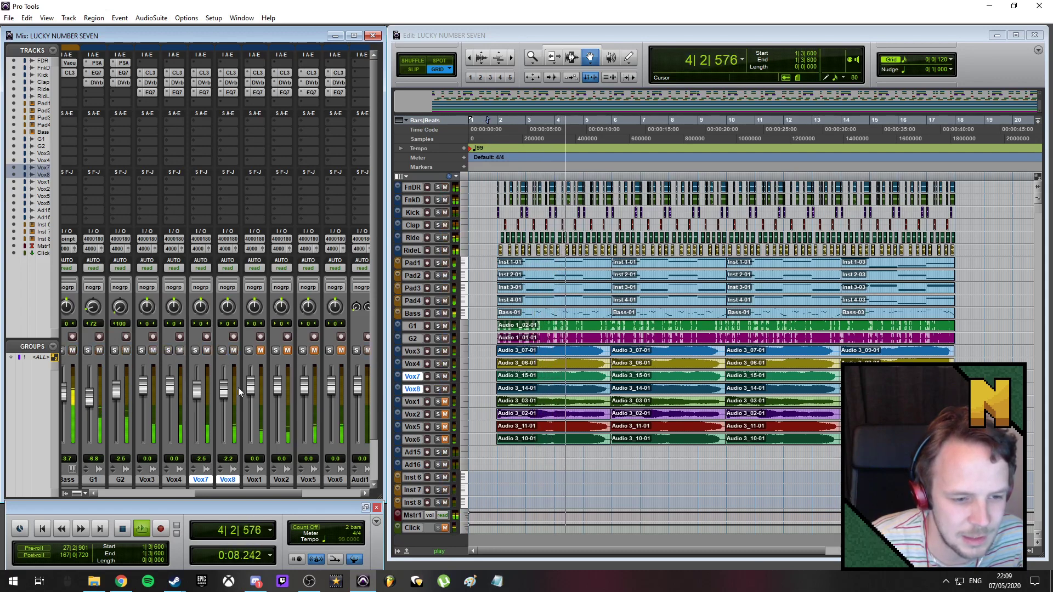
{"action": "left_click", "coordinate": [286, 351]}
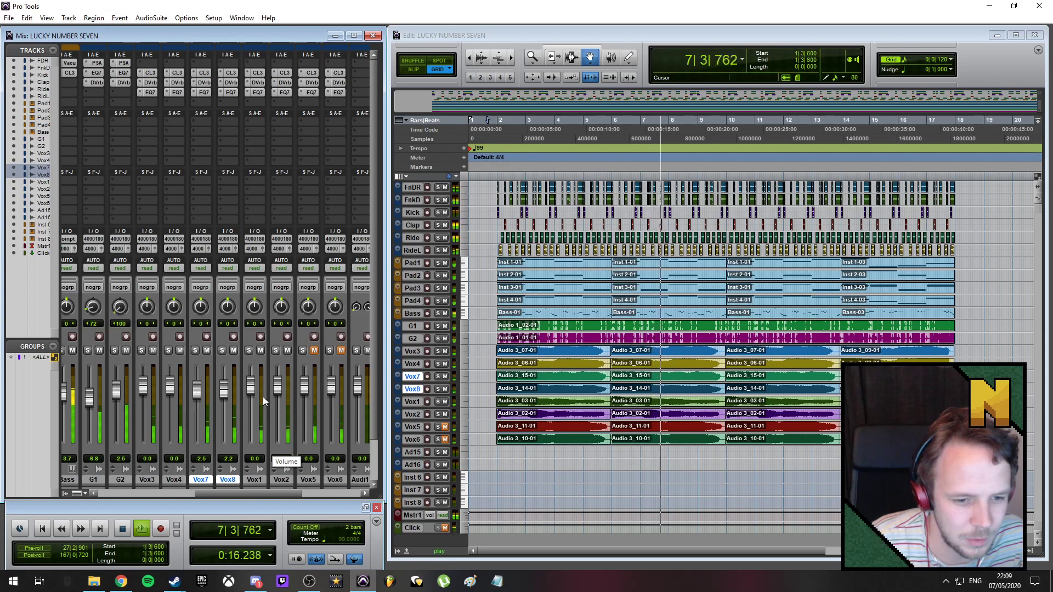
- Unmute Vox5 and Vox6 and lower their volumes to -2.8 and -3.1 dB while listening to the mix
{"action": "key", "text": "space"}
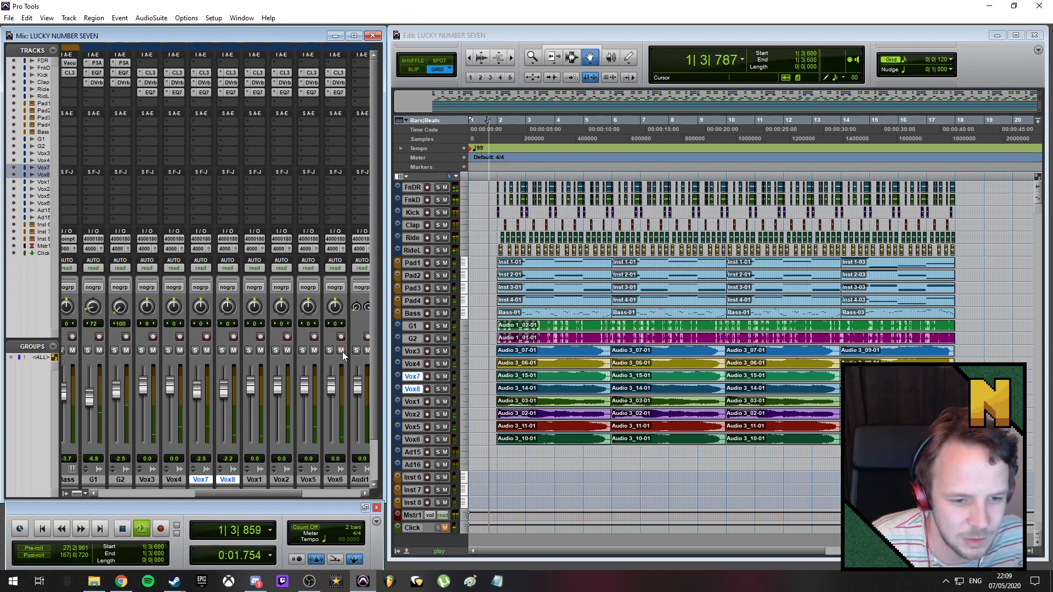
{"action": "left_click", "coordinate": [303, 351]}
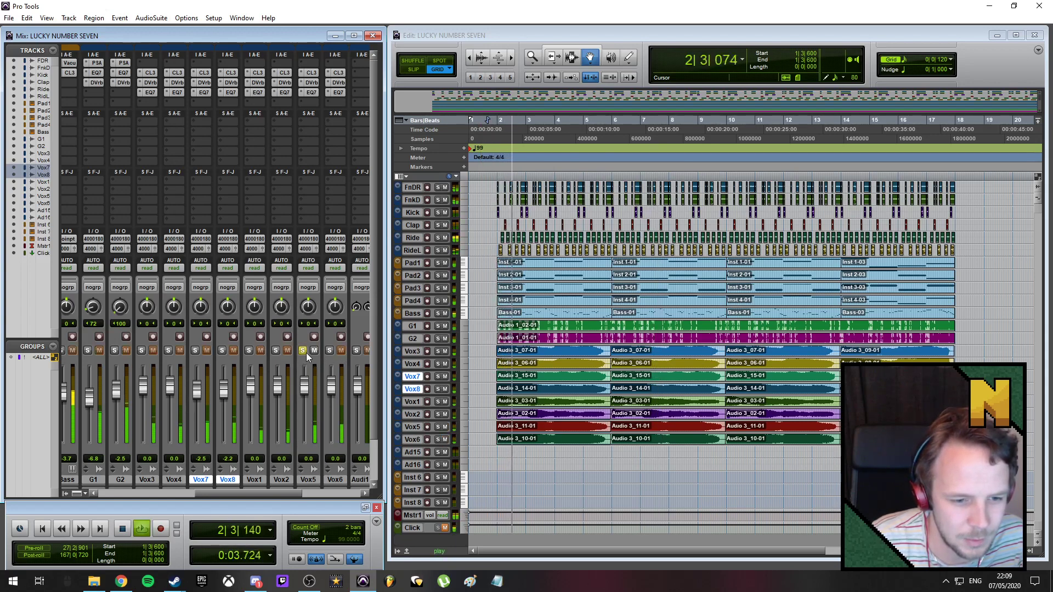
{"action": "left_click", "coordinate": [303, 350]}
{"action": "mouse_move", "coordinate": [305, 386]}
{"action": "left_mouse_down"}
{"action": "mouse_move", "coordinate": [334, 398]}
{"action": "mouse_move", "coordinate": [303, 395]}
{"action": "left_mouse_up"}
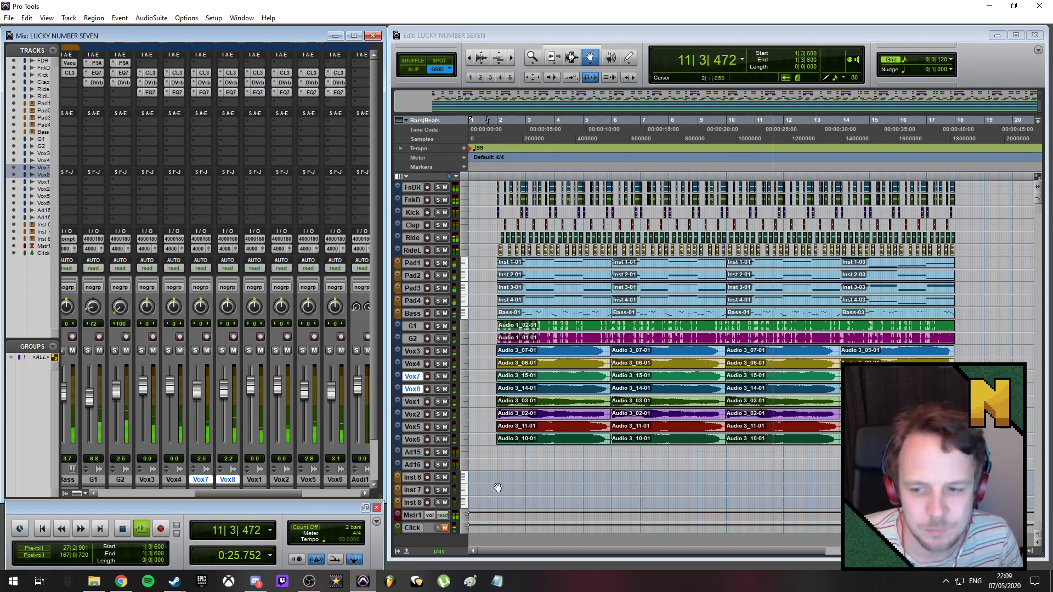
- Stop playback and save the session
{"action": "key", "text": "space"}
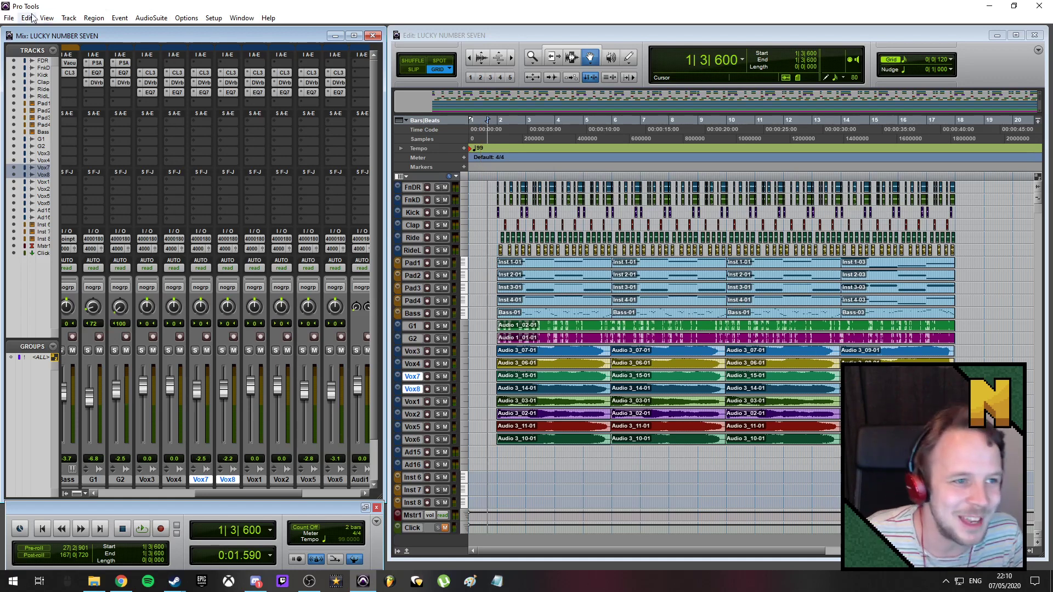
{"action": "left_click", "coordinate": [9, 18]}
{"action": "left_click", "coordinate": [31, 76]}
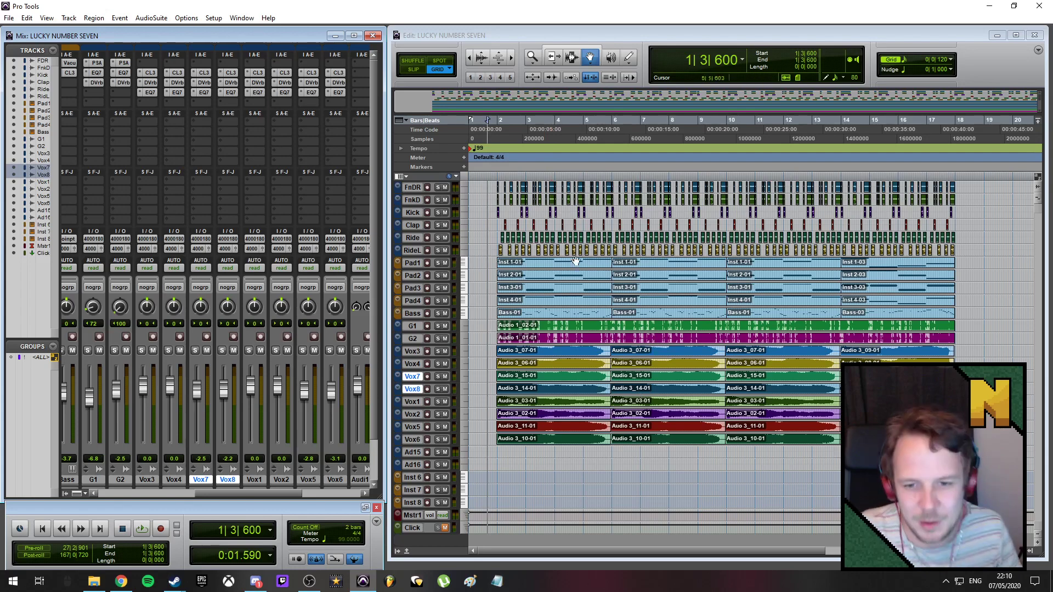
- Copy the 16 bars of regions starting at 2|1|000 on FnDR through Vox6 and place the copy at 18|1|000
{"action": "scroll", "coordinate": [558, 232], "scroll_direction": "up", "scroll_amount": 2}
{"action": "left_click", "coordinate": [574, 61]}
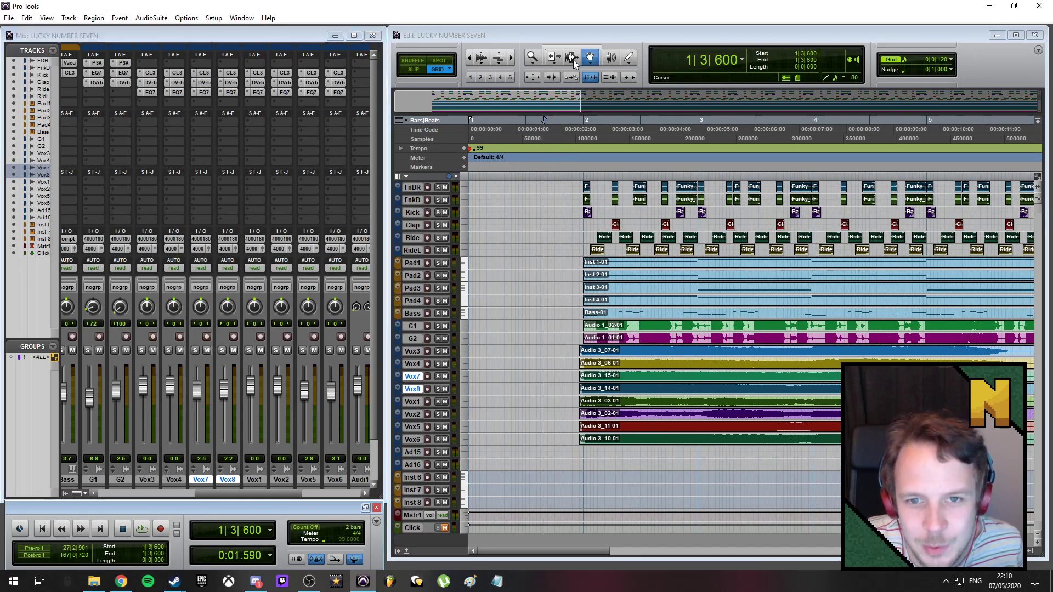
{"action": "left_click", "coordinate": [573, 60]}
{"action": "left_click_drag", "start_coordinate": [585, 188], "coordinate": [767, 440]}
{"action": "scroll", "coordinate": [609, 400], "scroll_direction": "down", "scroll_amount": 4}
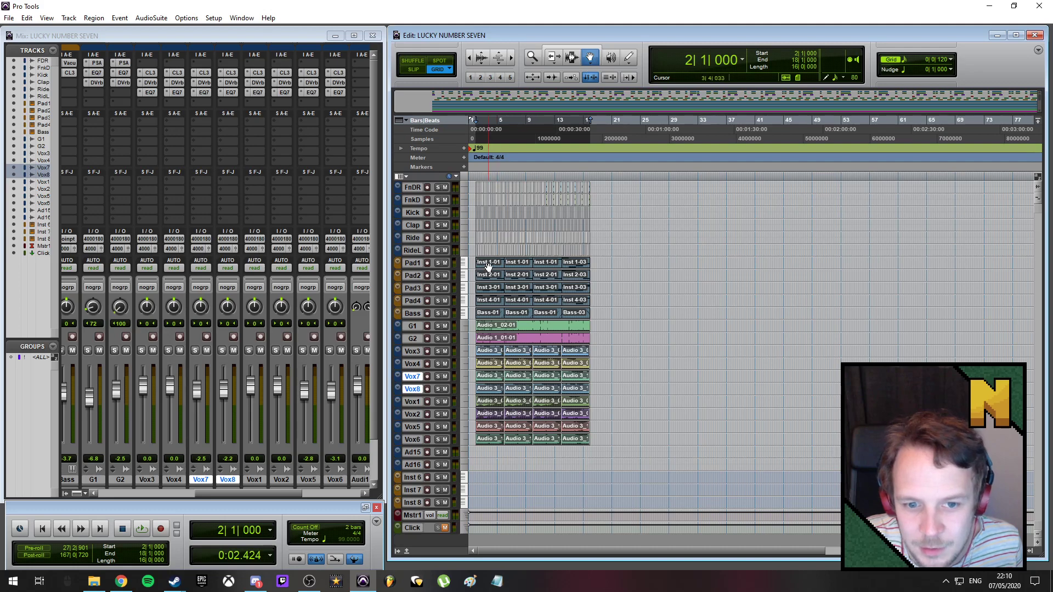
{"action": "left_click_drag", "start_coordinate": [488, 267], "coordinate": [620, 266]}
{"action": "scroll", "coordinate": [615, 268], "scroll_direction": "up", "scroll_amount": 2}
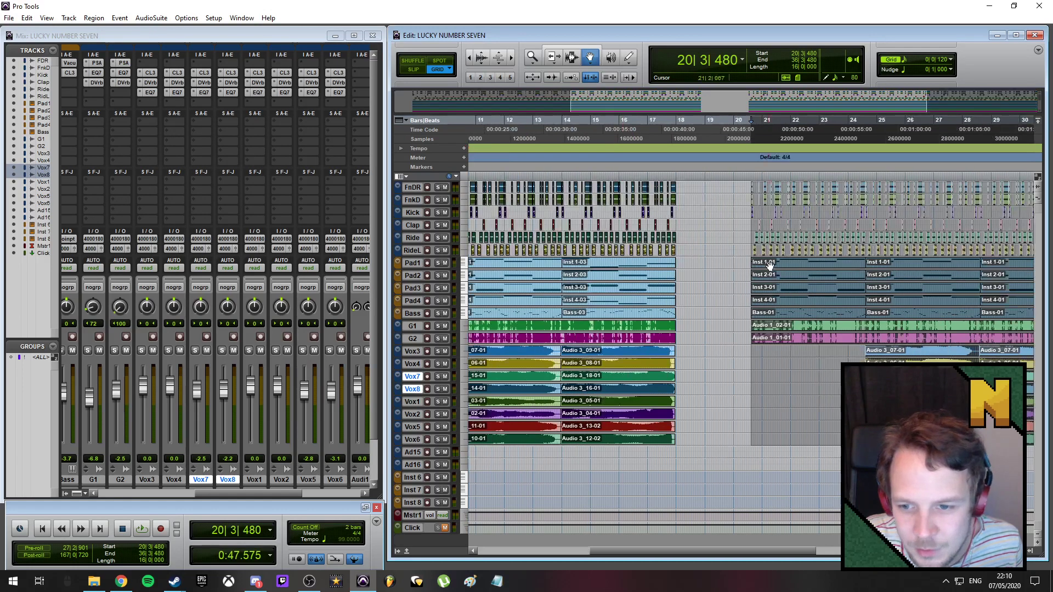
{"action": "mouse_move", "coordinate": [695, 271]}
{"action": "left_mouse_down"}
{"action": "mouse_move", "coordinate": [711, 267]}
{"action": "mouse_move", "coordinate": [696, 269]}
{"action": "left_mouse_up"}
{"action": "scroll", "coordinate": [697, 269], "scroll_direction": "up", "scroll_amount": 4}
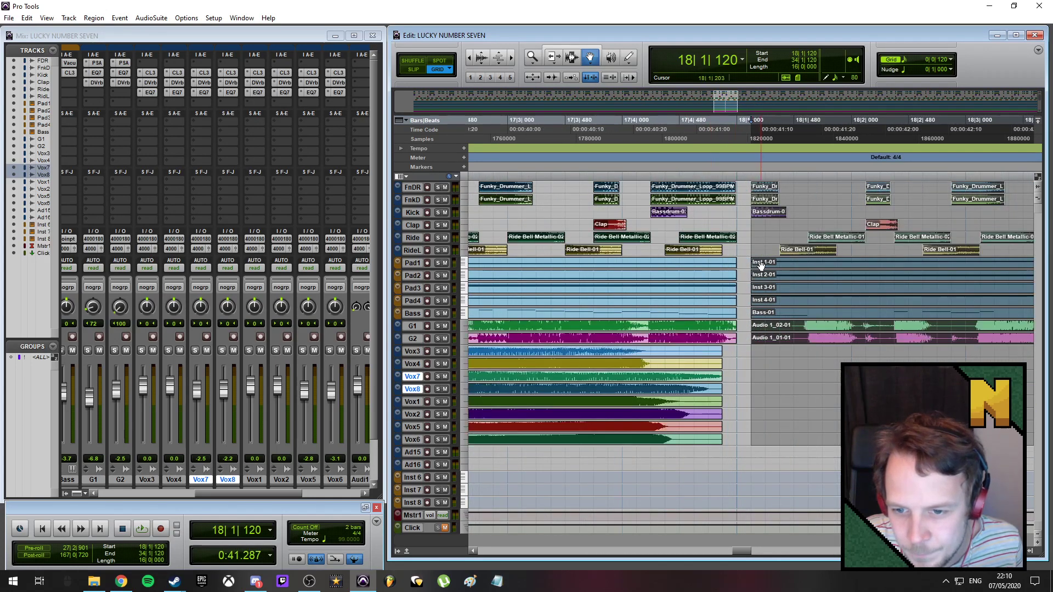
{"action": "left_click_drag", "start_coordinate": [760, 265], "coordinate": [747, 266]}
{"action": "scroll", "coordinate": [749, 359], "scroll_direction": "down", "scroll_amount": 4}
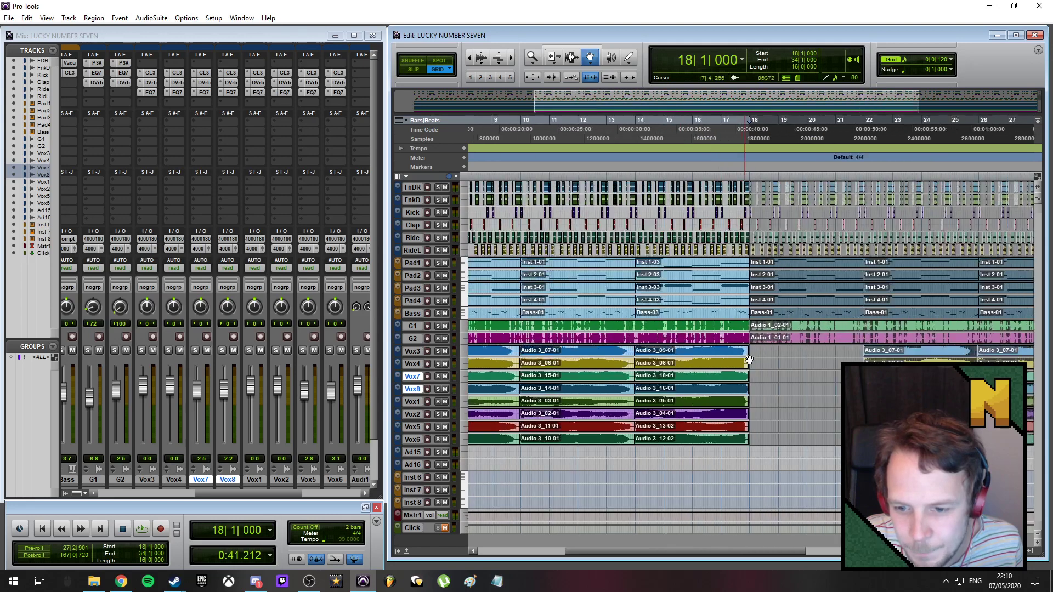
- Copy the eight vocal regions starting at 21|4|840 to 17|4|840 to fill the gap in the second half
{"action": "scroll", "coordinate": [749, 359], "scroll_direction": "down", "scroll_amount": 3}
{"action": "left_click", "coordinate": [764, 458]}
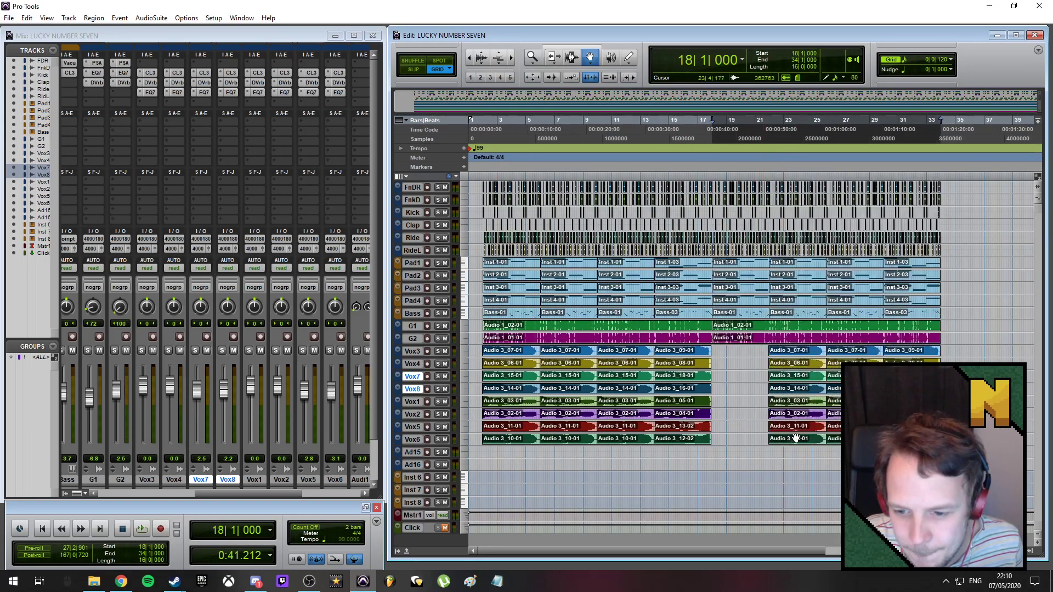
{"action": "left_click", "coordinate": [793, 442]}
{"action": "left_click", "coordinate": [786, 356], "text": "shift"}
{"action": "left_click", "coordinate": [788, 366], "text": "shift"}
{"action": "left_click", "coordinate": [790, 377], "text": "shift"}
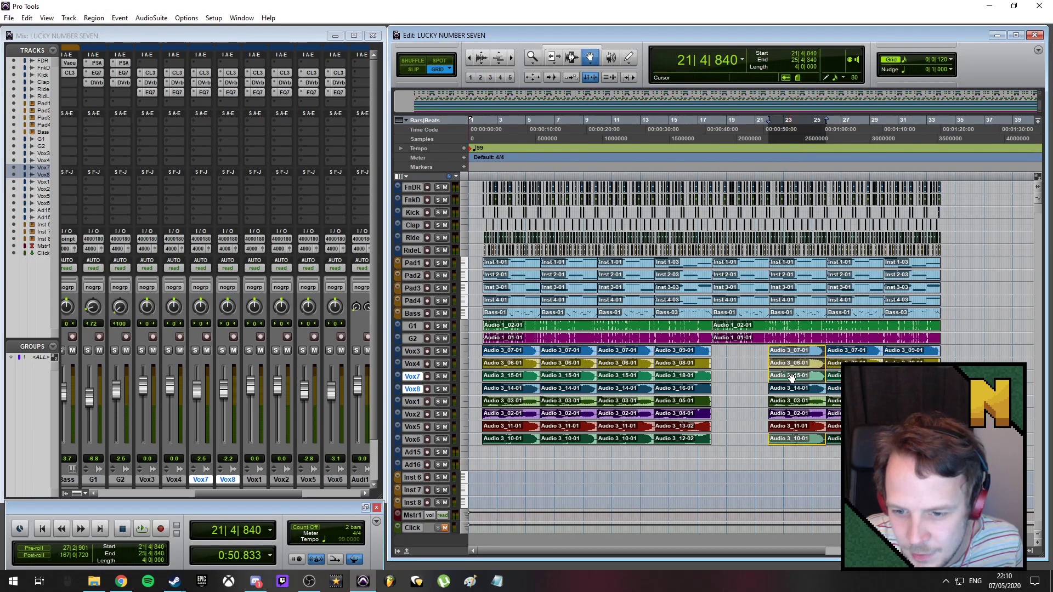
{"action": "left_click", "coordinate": [793, 391], "text": "shift"}
{"action": "left_click", "coordinate": [796, 402], "text": "shift"}
{"action": "left_click", "coordinate": [798, 415], "text": "shift"}
{"action": "left_click", "coordinate": [796, 427], "text": "shift"}
{"action": "scroll", "coordinate": [805, 415], "scroll_direction": "up", "scroll_amount": 3}
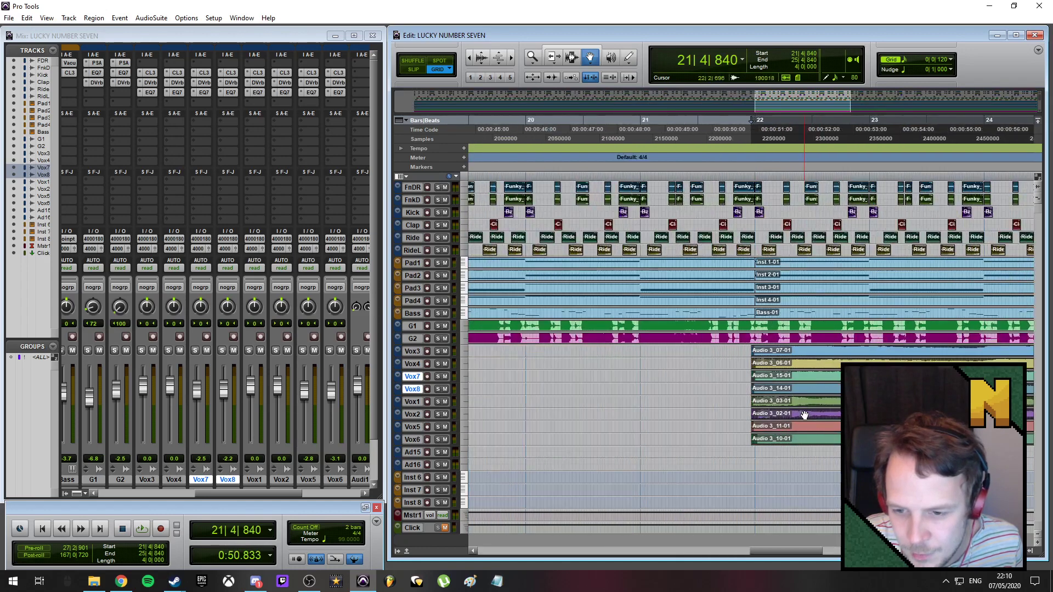
{"action": "left_click_drag", "start_coordinate": [774, 361], "coordinate": [625, 375]}
- Delete all vocal regions in the first half, from 1|4|840 to 17|4|840, on the eight Vox tracks
{"action": "scroll", "coordinate": [609, 384], "scroll_direction": "down", "scroll_amount": 5}
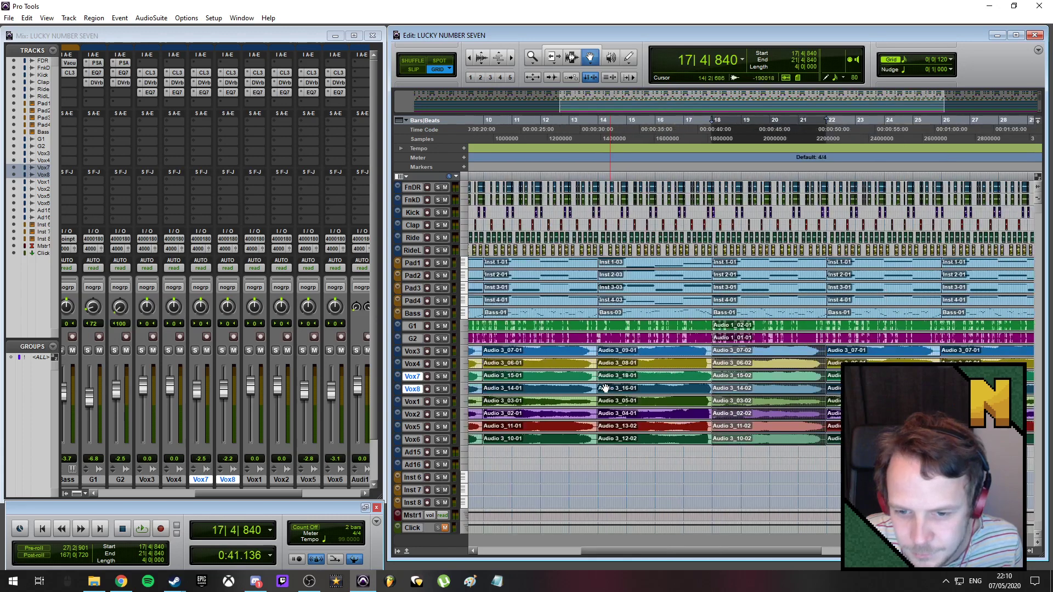
{"action": "left_click_drag", "start_coordinate": [576, 443], "coordinate": [493, 351]}
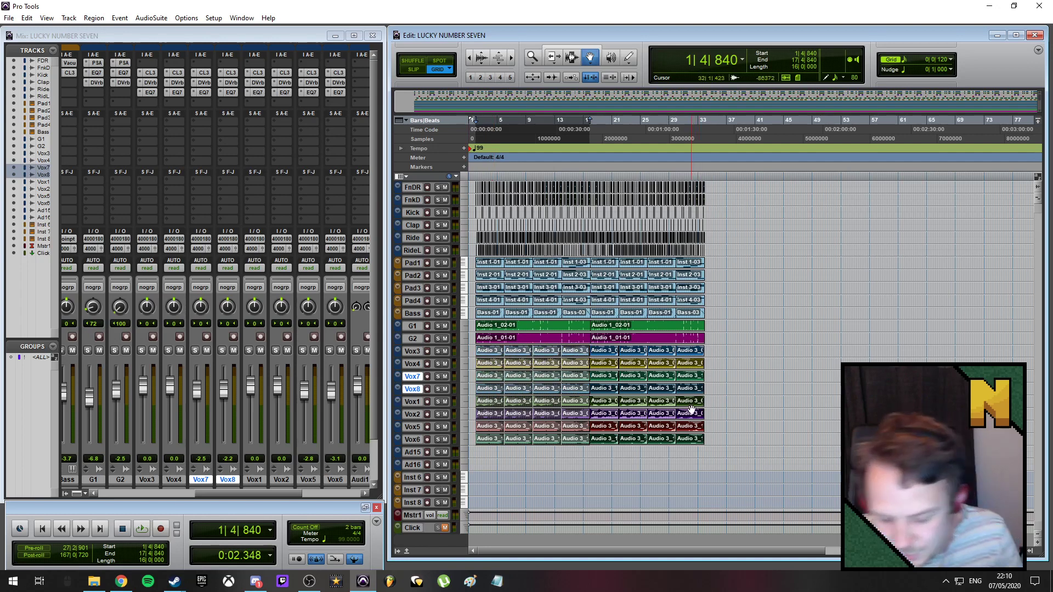
{"action": "key", "text": "Delete"}
{"action": "key", "text": "t"}
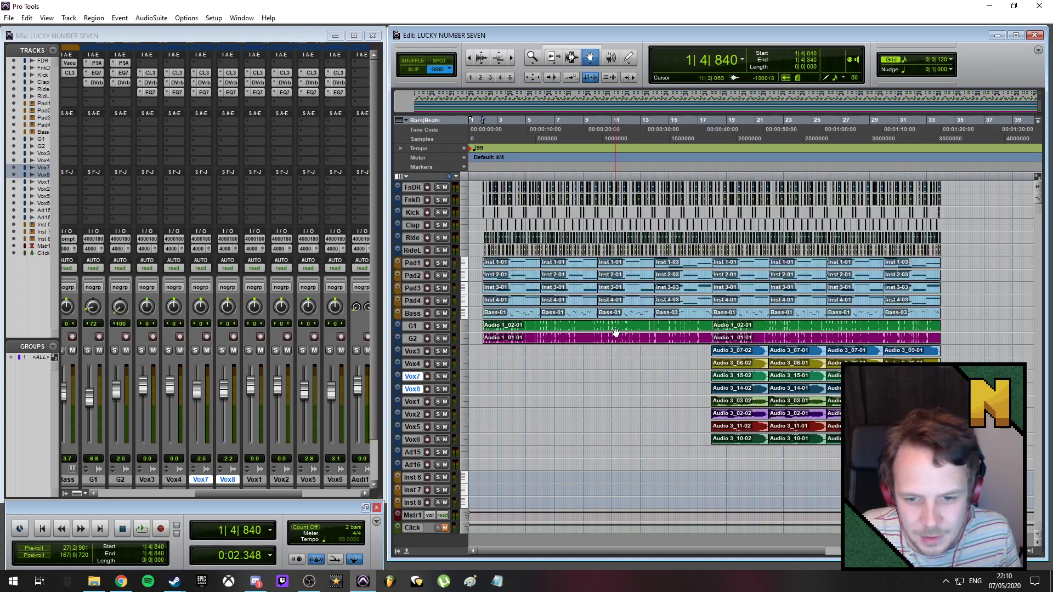
- Delete the first-half guitar regions on G1 and G2, from 2|1|000 to 18|1|000
{"action": "left_click", "coordinate": [616, 339]}
{"action": "left_click", "coordinate": [619, 328], "text": "shift"}
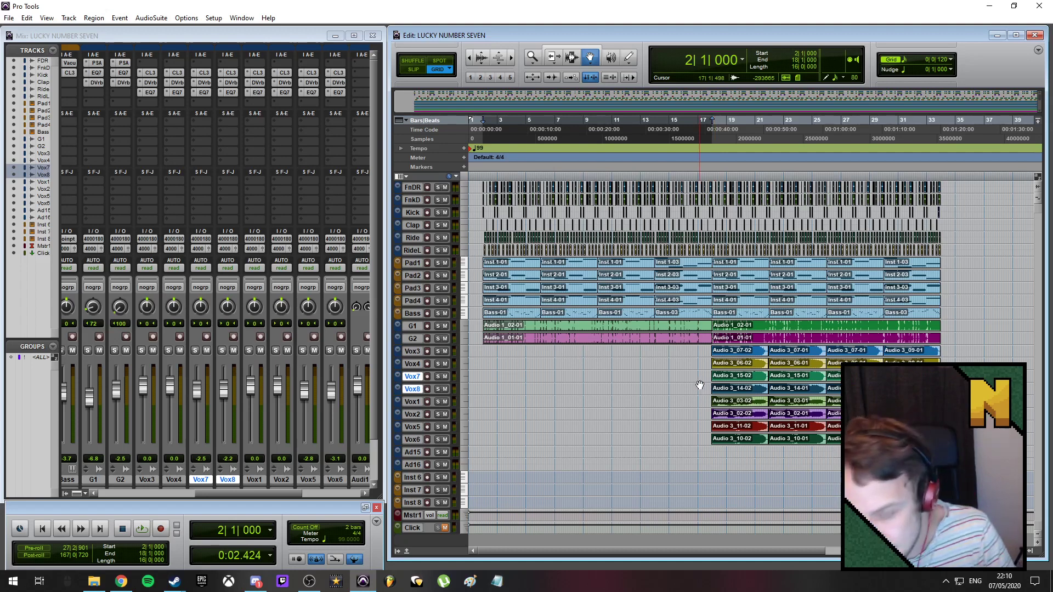
{"action": "key", "text": "Delete"}
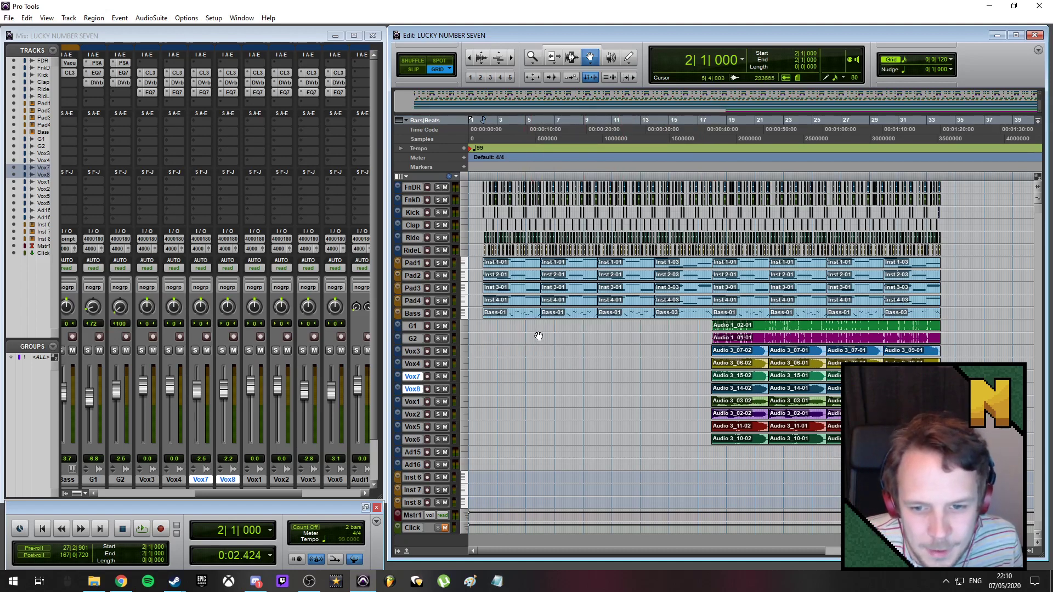
- Delete the first two Bass regions, from 2|1|000 to 10|1|000
{"action": "left_click", "coordinate": [521, 314]}
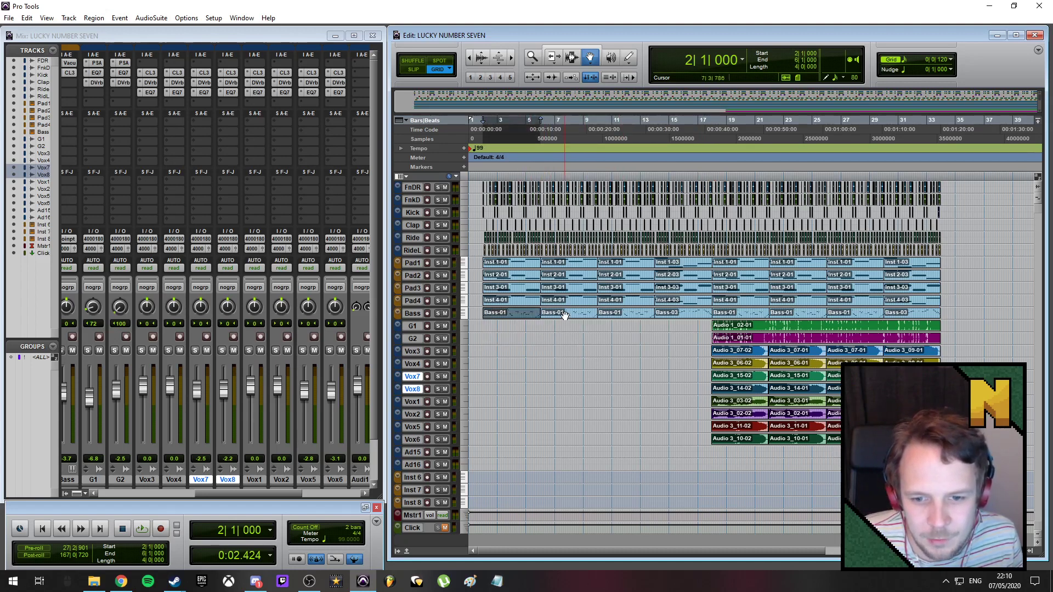
{"action": "left_click", "coordinate": [564, 313], "text": "shift"}
{"action": "key", "text": "Delete"}
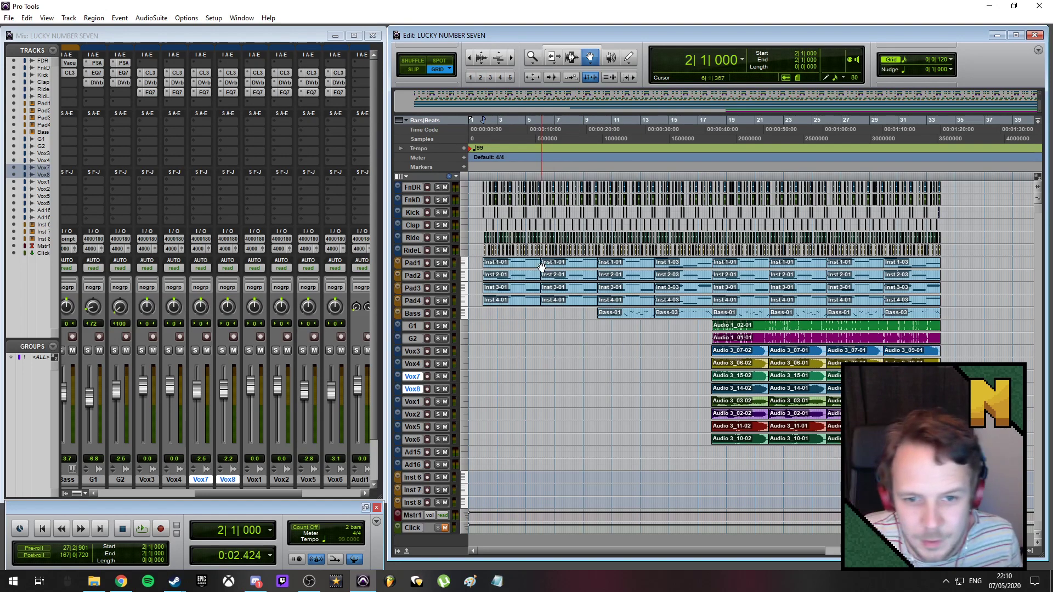
- Delete the Ride and RideLo regions from 2|1|240 to 26|1|000
{"action": "key", "text": "t"}
{"action": "key", "text": "t"}
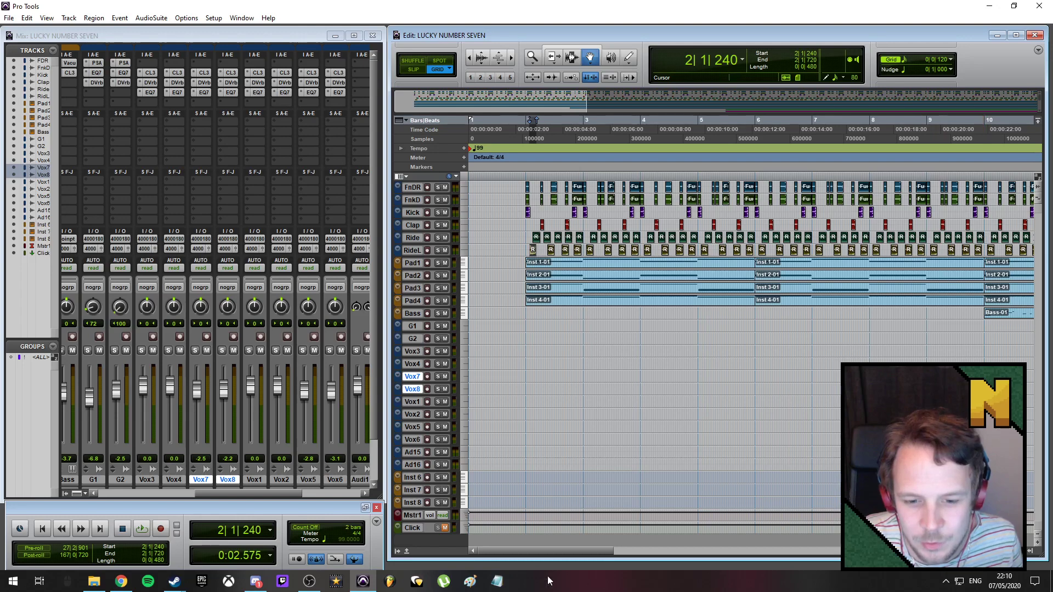
{"action": "left_click_drag", "start_coordinate": [565, 552], "coordinate": [818, 532]}
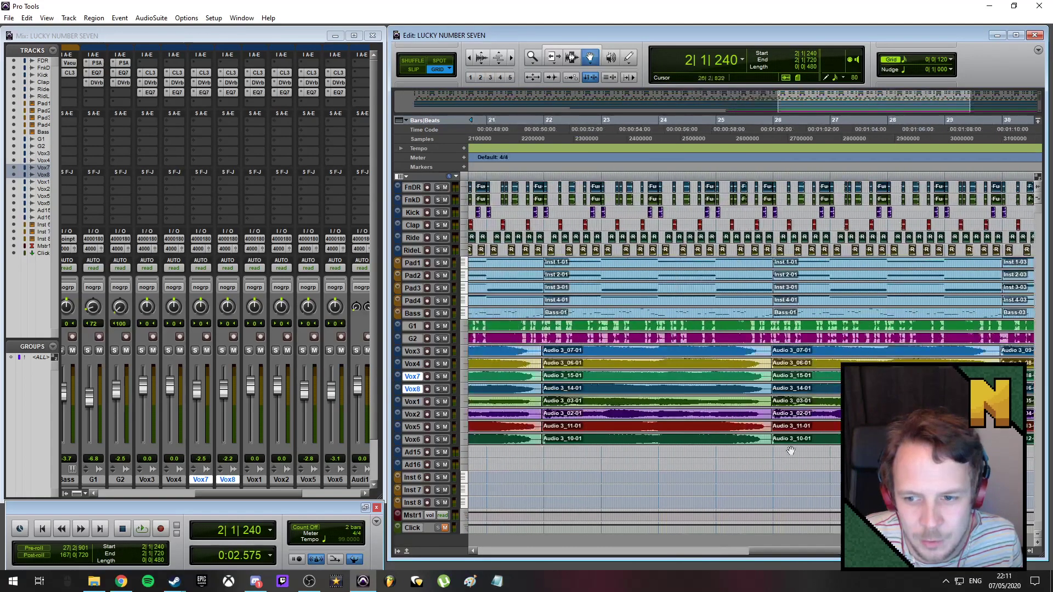
{"action": "left_click", "coordinate": [770, 250], "text": "shift"}
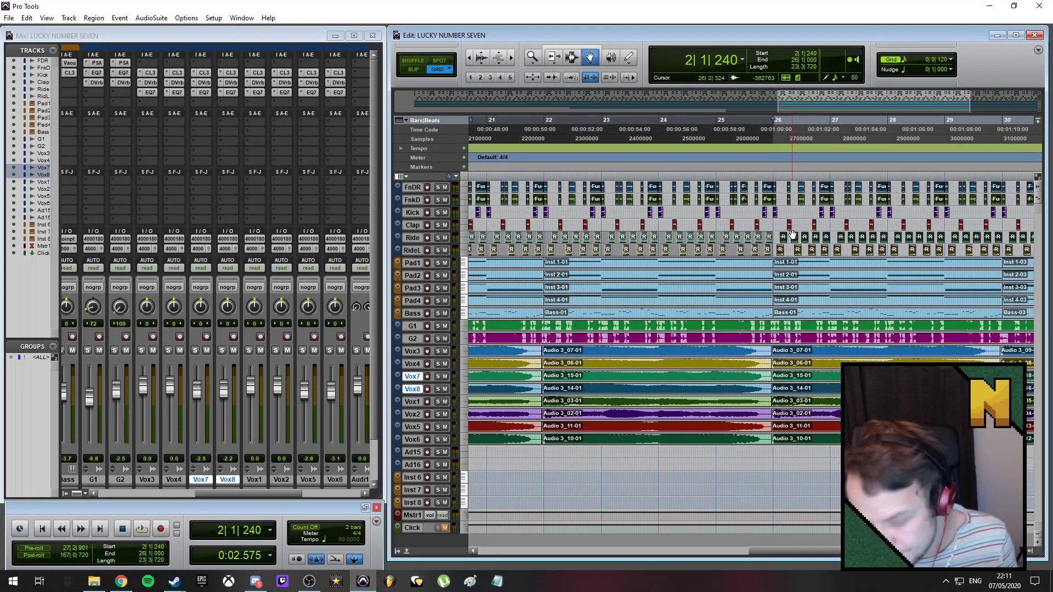
{"action": "key", "text": "Delete"}
- Delete the first-half Kick and Clap regions, from 2|1|000 to 17|4|545
{"action": "key", "text": "r"}
{"action": "key", "text": "r"}
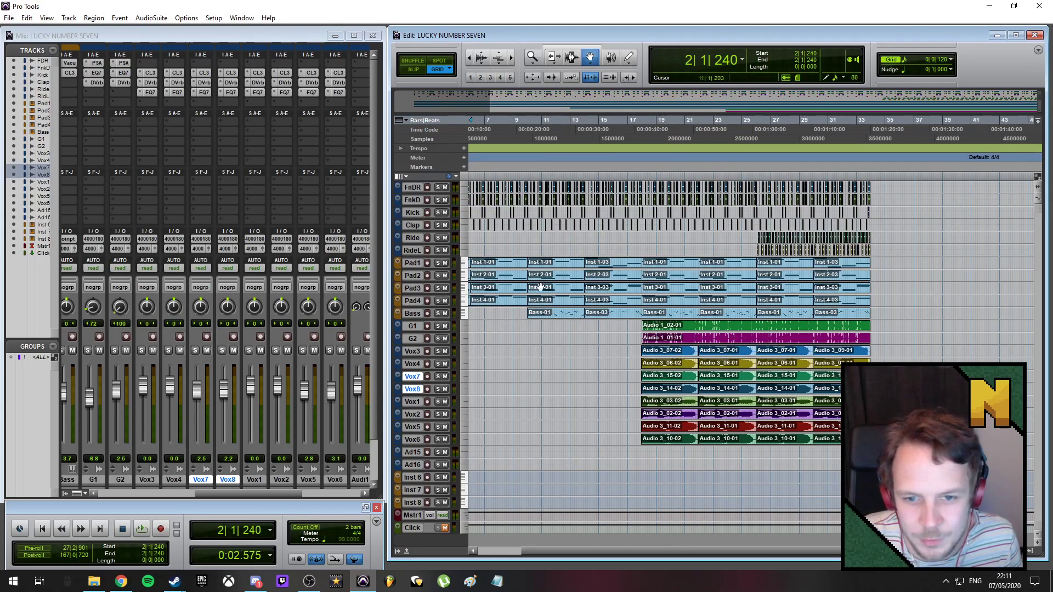
{"action": "left_click_drag", "start_coordinate": [643, 554], "coordinate": [564, 555]}
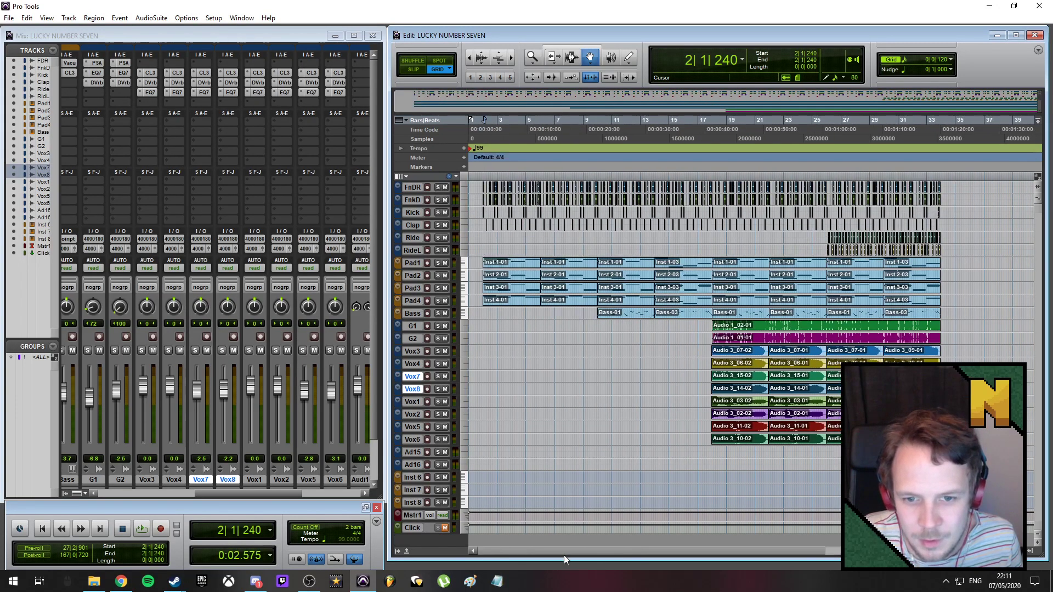
{"action": "scroll", "coordinate": [564, 299], "scroll_direction": "up", "scroll_amount": 2}
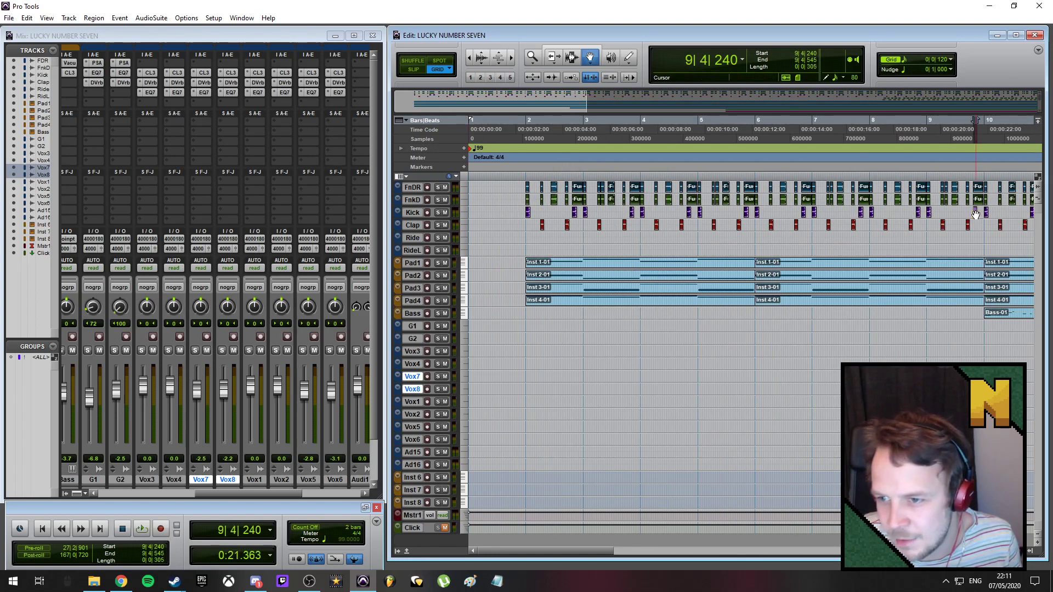
{"action": "left_click", "coordinate": [528, 213]}
{"action": "left_click_drag", "start_coordinate": [565, 551], "coordinate": [705, 548]}
{"action": "left_click", "coordinate": [817, 213], "text": "shift"}
{"action": "left_click", "coordinate": [811, 226], "text": "shift"}
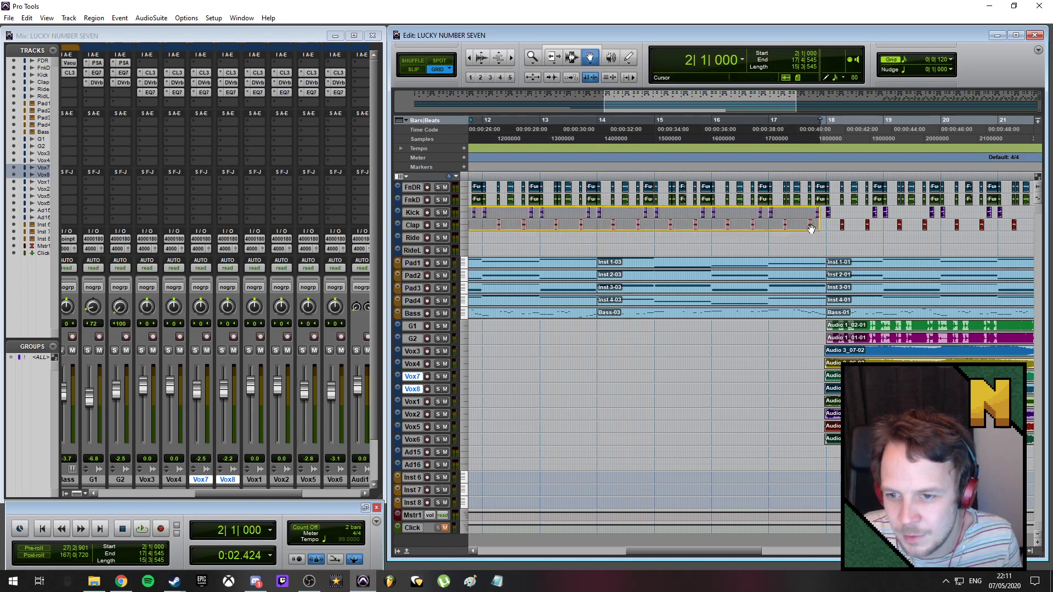
{"action": "key", "text": "Delete"}
- Play the thinned-out arrangement from 1|4|360, just before the first section starts
{"action": "key", "text": "Return"}
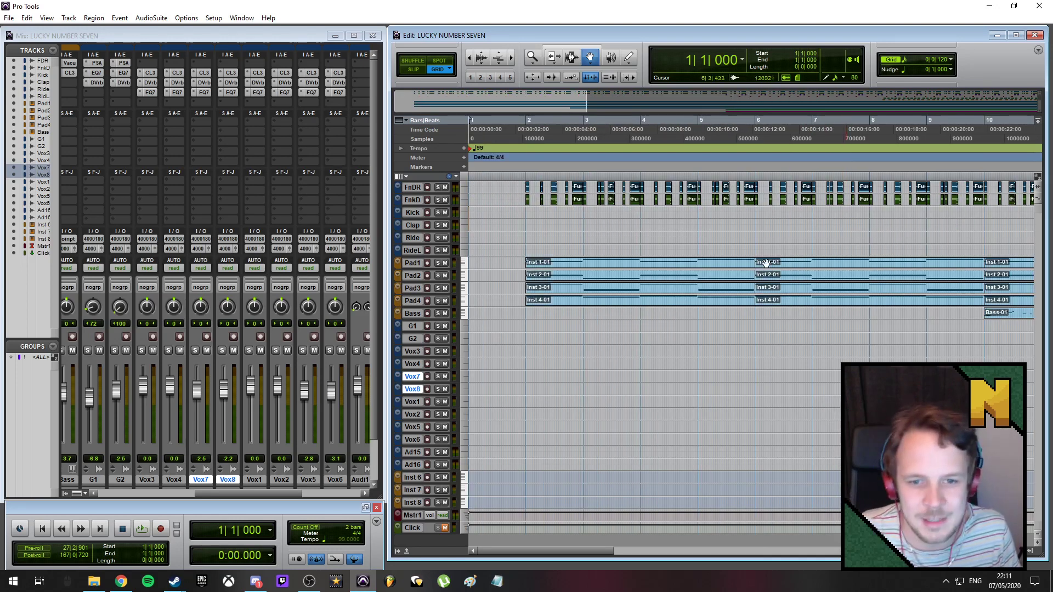
{"action": "key", "text": "r"}
{"action": "key", "text": "r"}
{"action": "key", "text": "r"}
{"action": "key", "text": "t"}
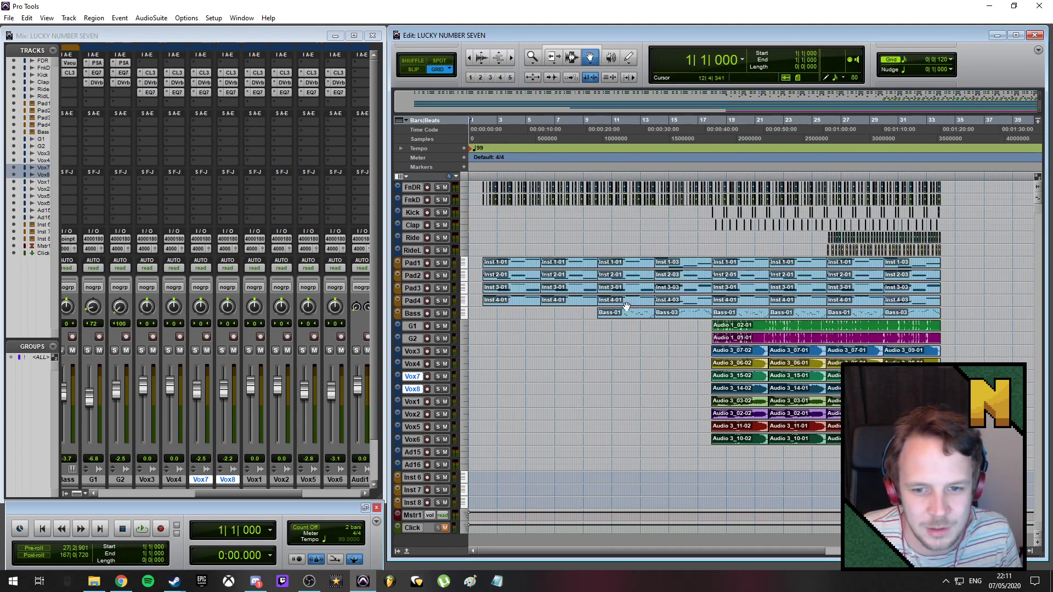
{"action": "left_click", "coordinate": [481, 121]}
{"action": "key", "text": "space"}
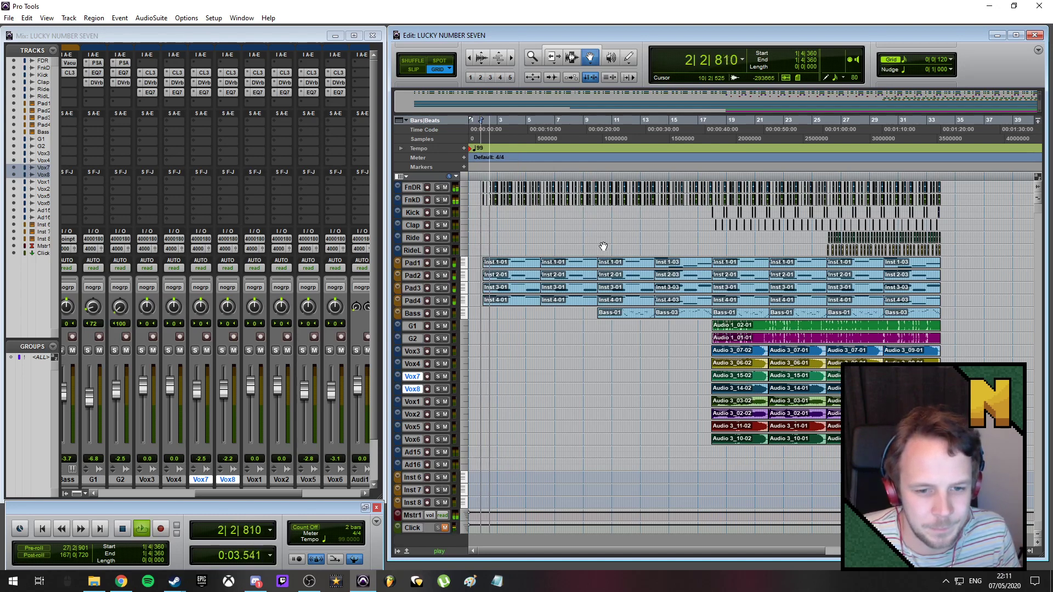
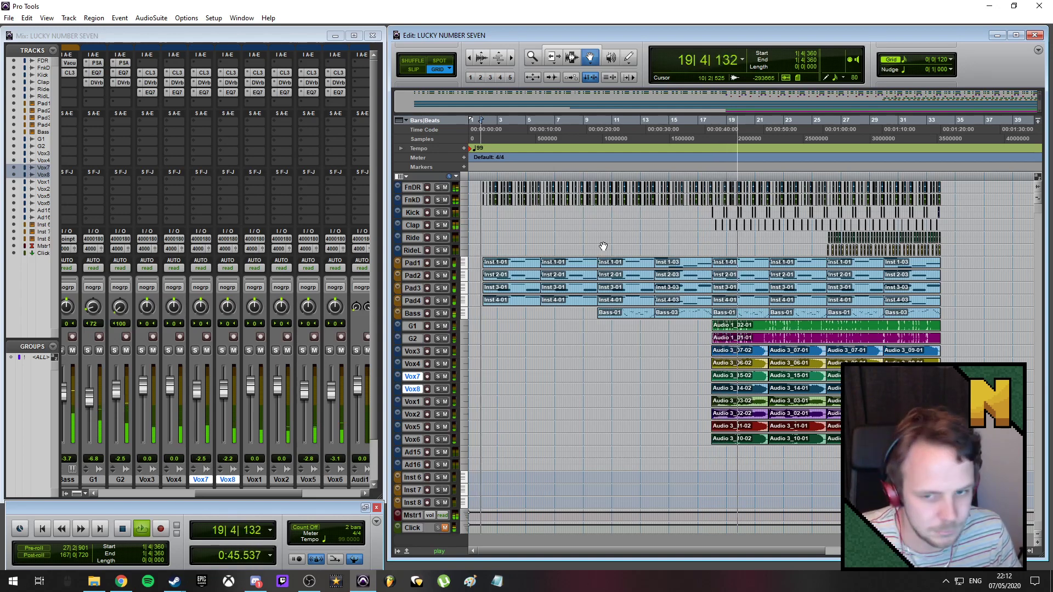
- Delete the FnDR and FnkD drum loop regions from 17|2|720 to 18|1|000 to leave a break before the second section
{"action": "key", "text": "ctrl+]"}
{"action": "key", "text": "ctrl+]"}
{"action": "key", "text": "ctrl+]"}
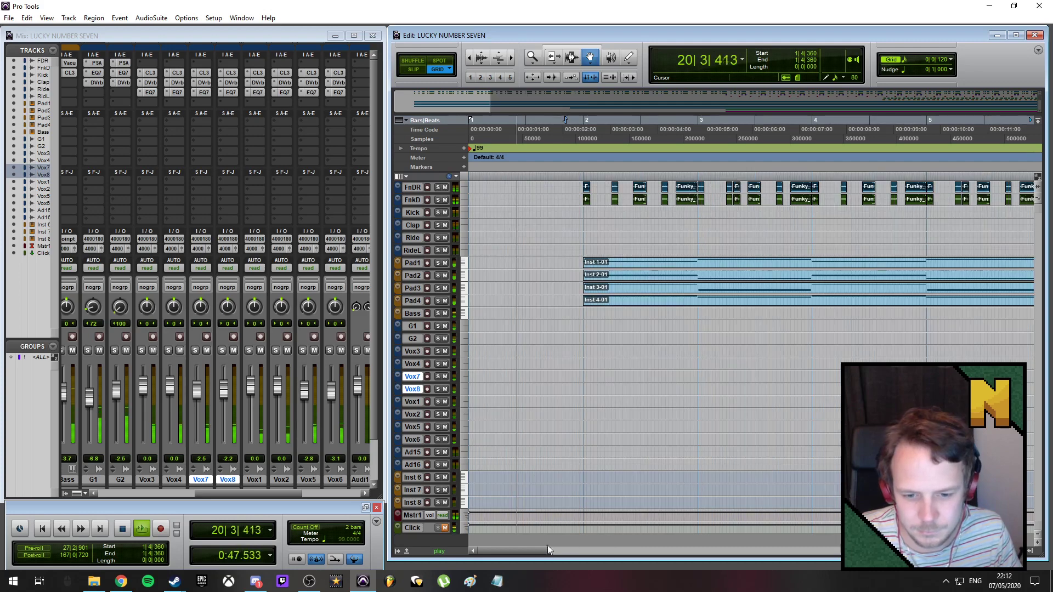
{"action": "left_click_drag", "start_coordinate": [547, 545], "coordinate": [752, 542]}
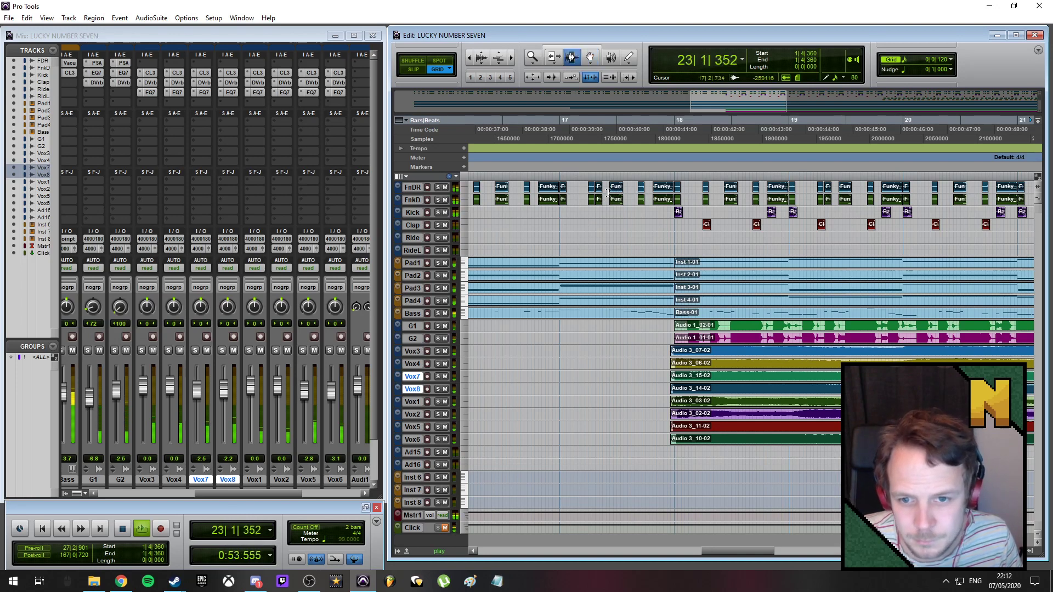
{"action": "left_click_drag", "start_coordinate": [617, 187], "coordinate": [674, 212]}
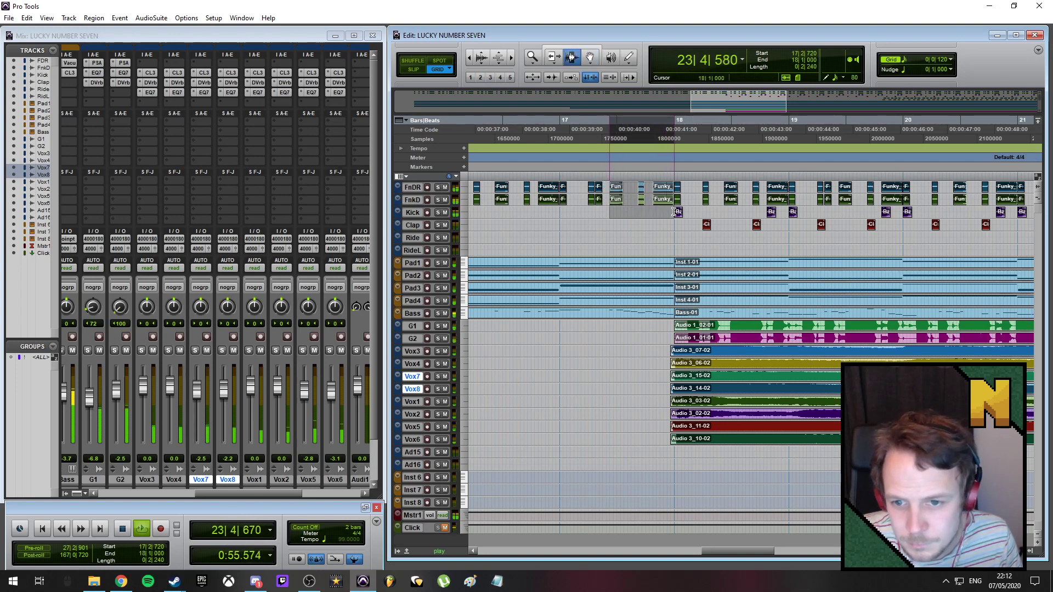
{"action": "key", "text": "t"}
{"action": "key", "text": "t"}
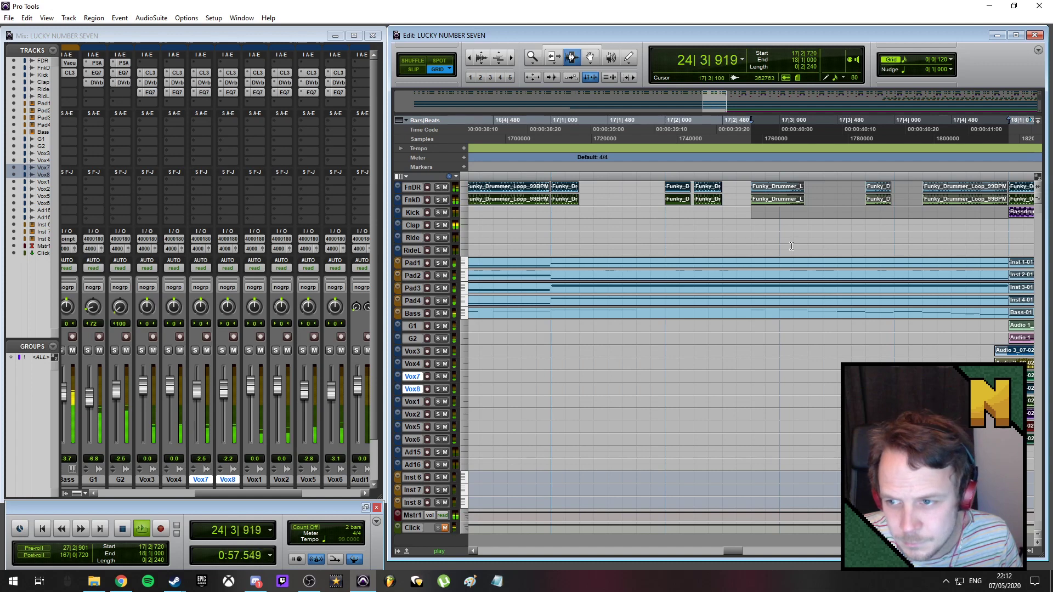
{"action": "key", "text": "Delete"}
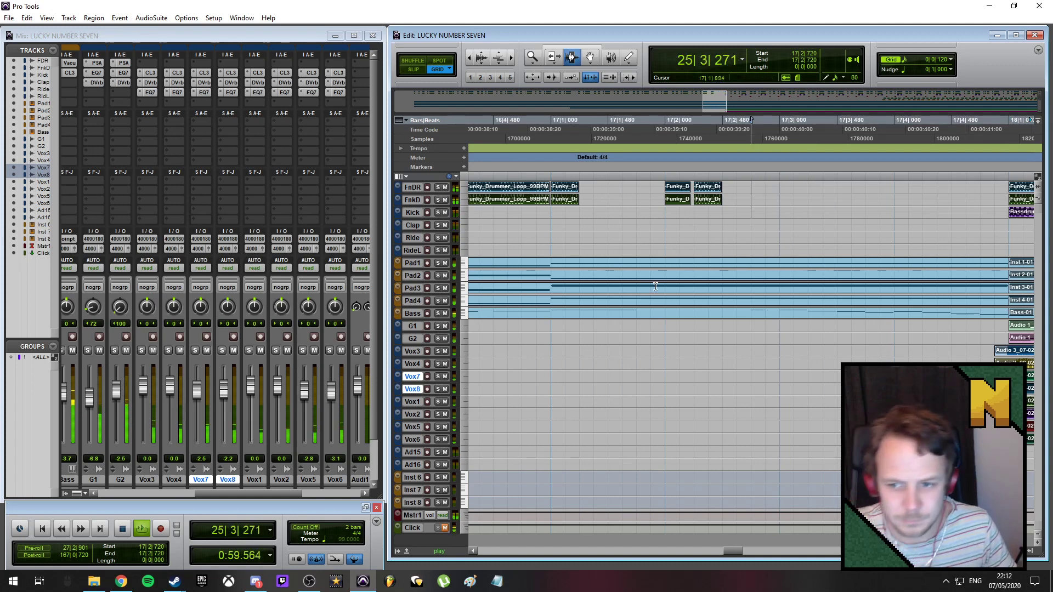
- Increase the height of all tracks so the notes on Pad1 through Pad4 are large enough to edit
{"action": "key", "text": "r"}
{"action": "key", "text": "r"}
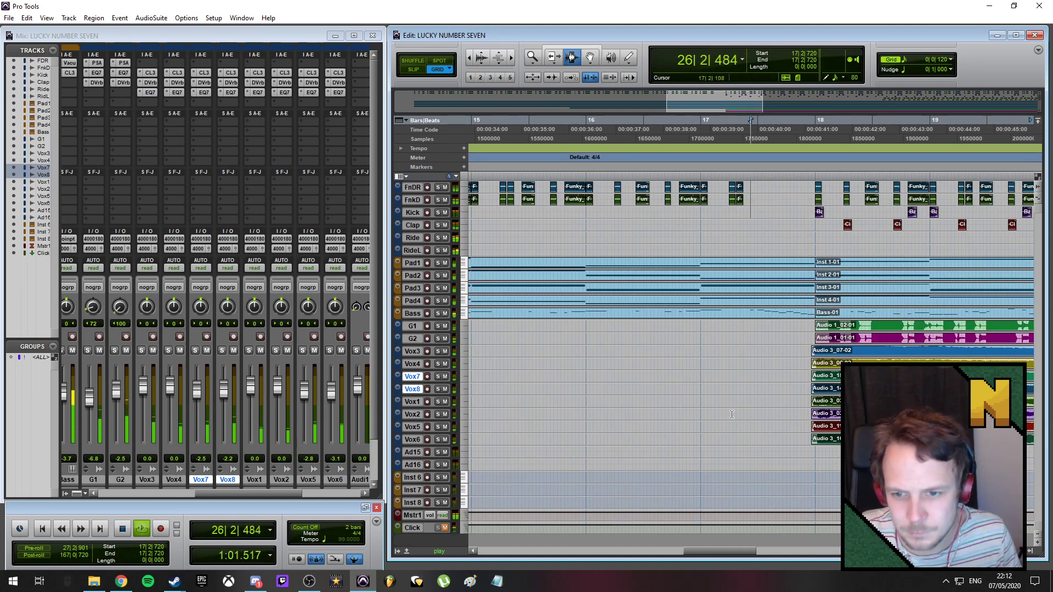
{"action": "left_click", "coordinate": [415, 263]}
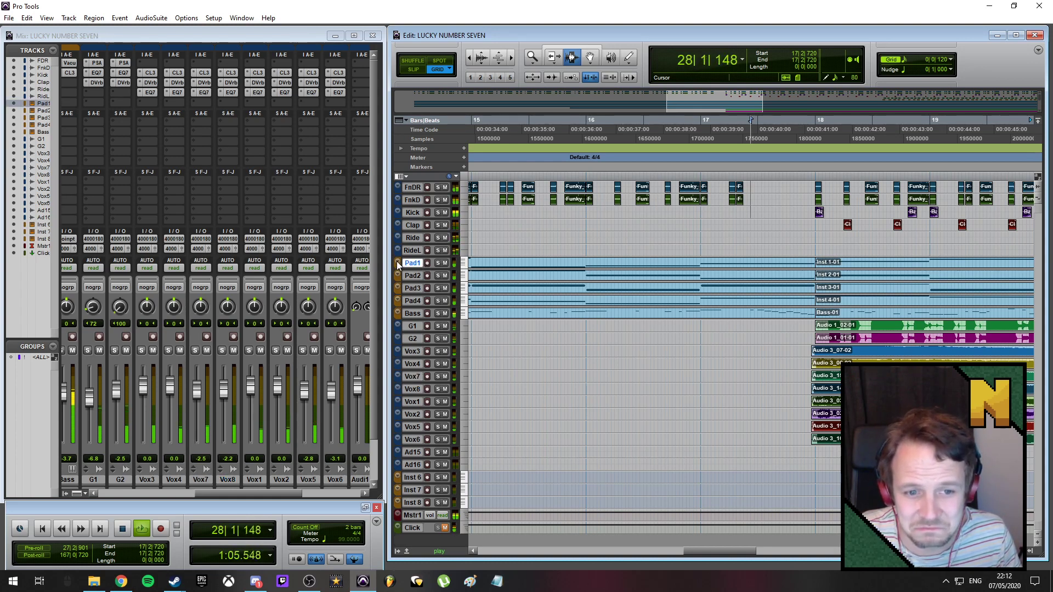
{"action": "left_click", "coordinate": [397, 261]}
{"action": "left_click", "coordinate": [704, 405]}
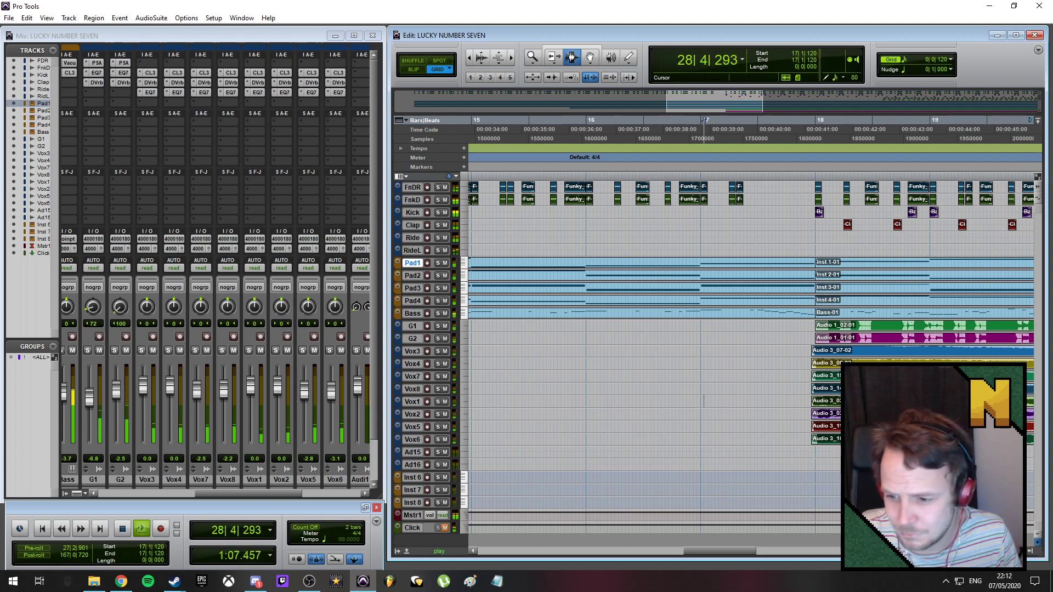
{"action": "left_click", "coordinate": [1038, 542]}
{"action": "left_click", "coordinate": [1038, 542]}
{"action": "scroll", "coordinate": [502, 327], "scroll_direction": "down", "scroll_amount": 2}
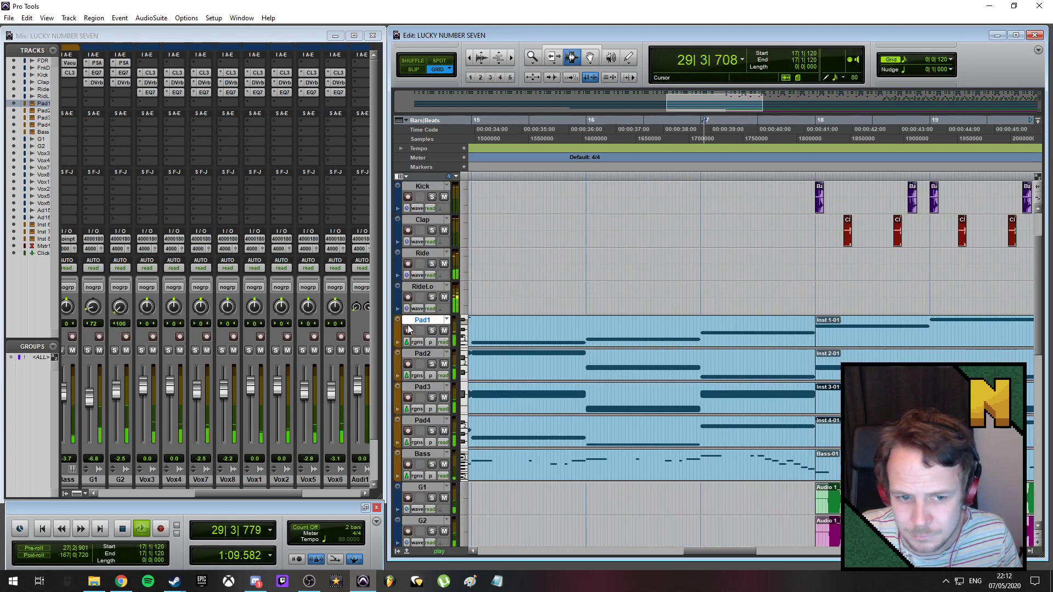
{"action": "left_click", "coordinate": [1037, 543]}
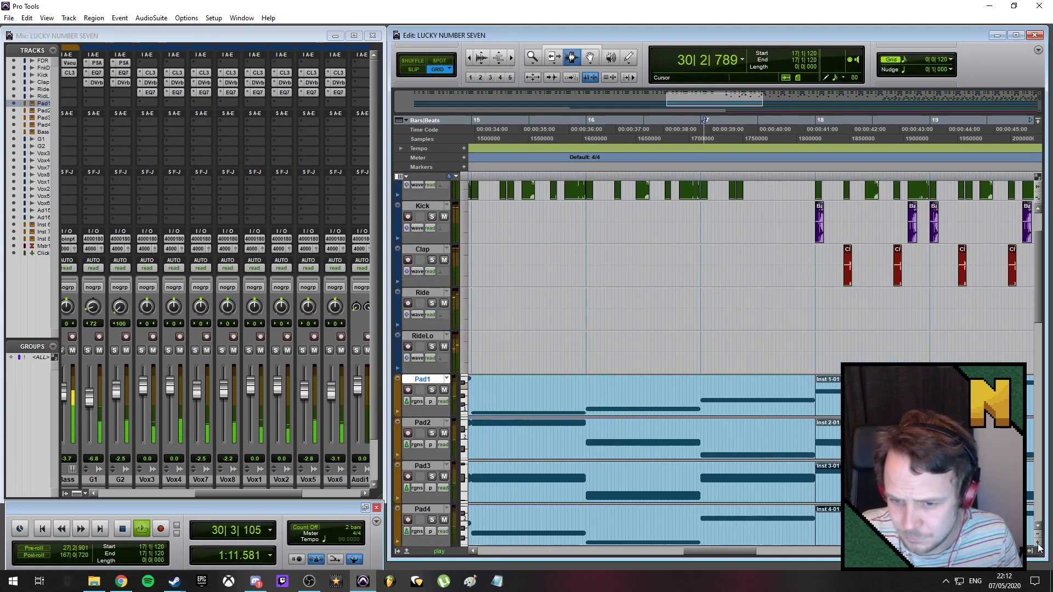
{"action": "left_click", "coordinate": [1038, 544]}
{"action": "scroll", "coordinate": [904, 384], "scroll_direction": "down", "scroll_amount": 4}
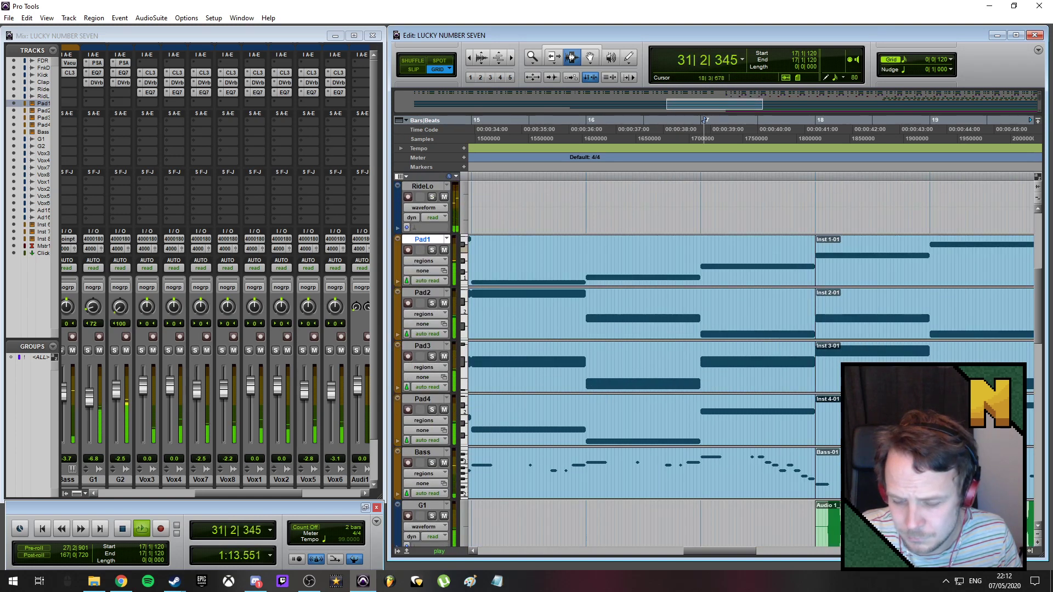
- Switch the track view of Pad1, Pad2, Pad3 and Pad4 from regions to notes
{"action": "left_click_drag", "start_coordinate": [732, 552], "coordinate": [749, 552]}
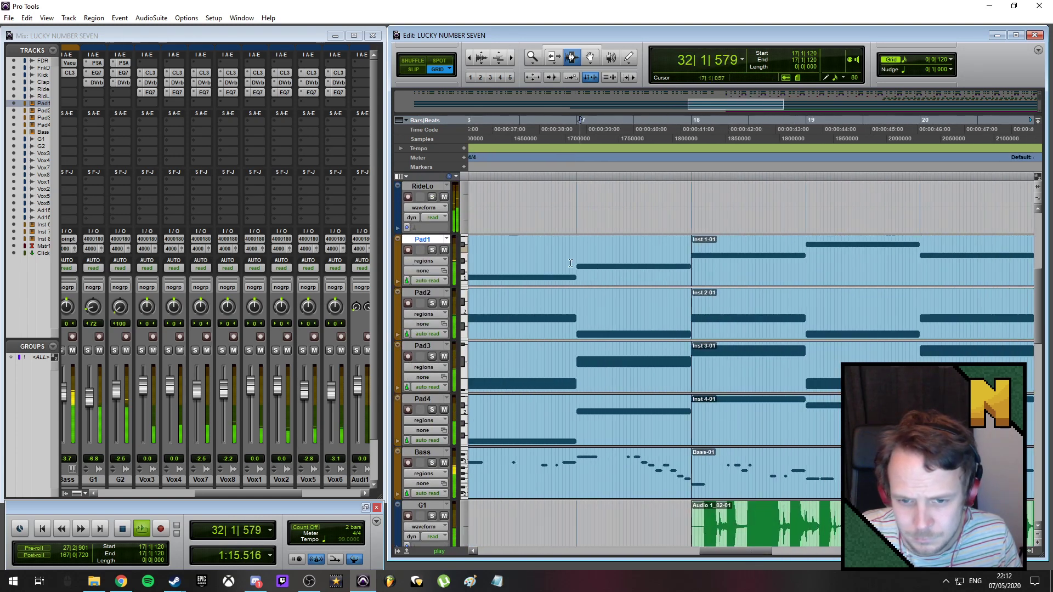
{"action": "left_click", "coordinate": [430, 259]}
{"action": "left_click", "coordinate": [433, 284]}
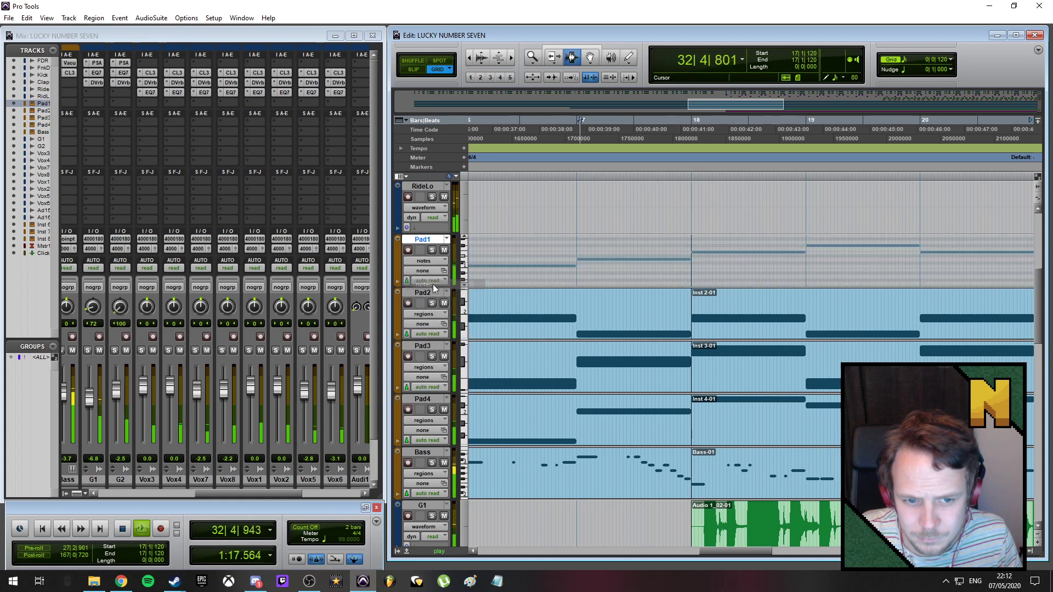
{"action": "left_click", "coordinate": [433, 312]}
{"action": "left_click", "coordinate": [433, 339]}
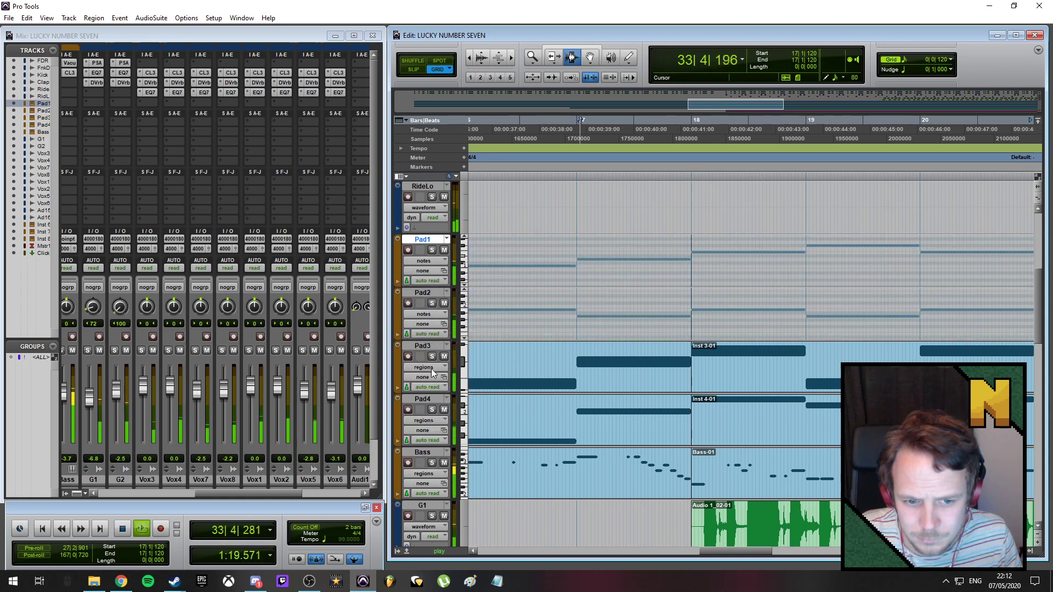
{"action": "left_click", "coordinate": [431, 368]}
{"action": "left_click", "coordinate": [432, 391]}
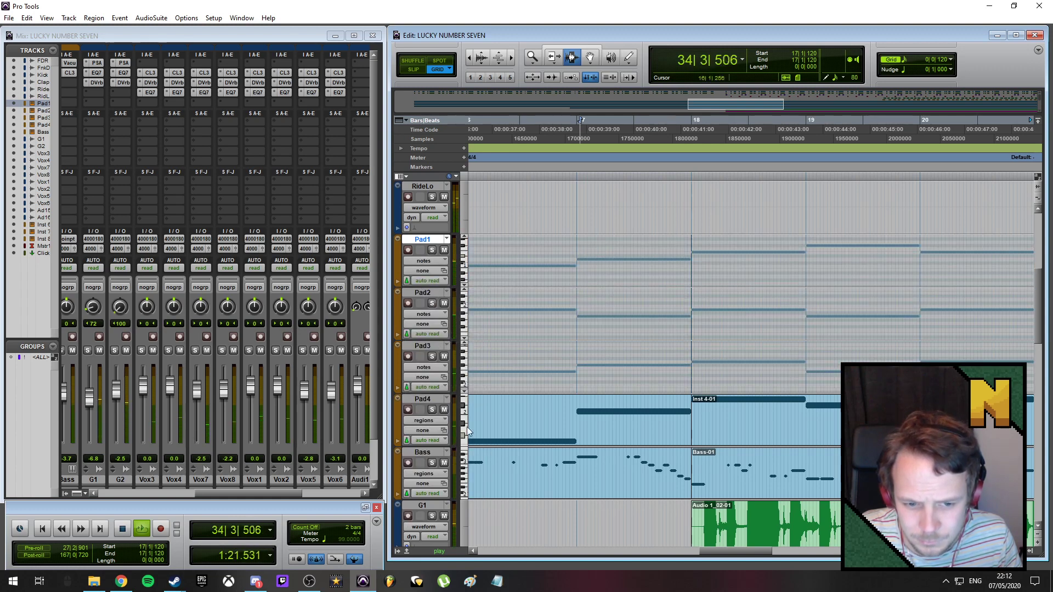
{"action": "left_click", "coordinate": [432, 423]}
{"action": "left_click", "coordinate": [444, 279]}
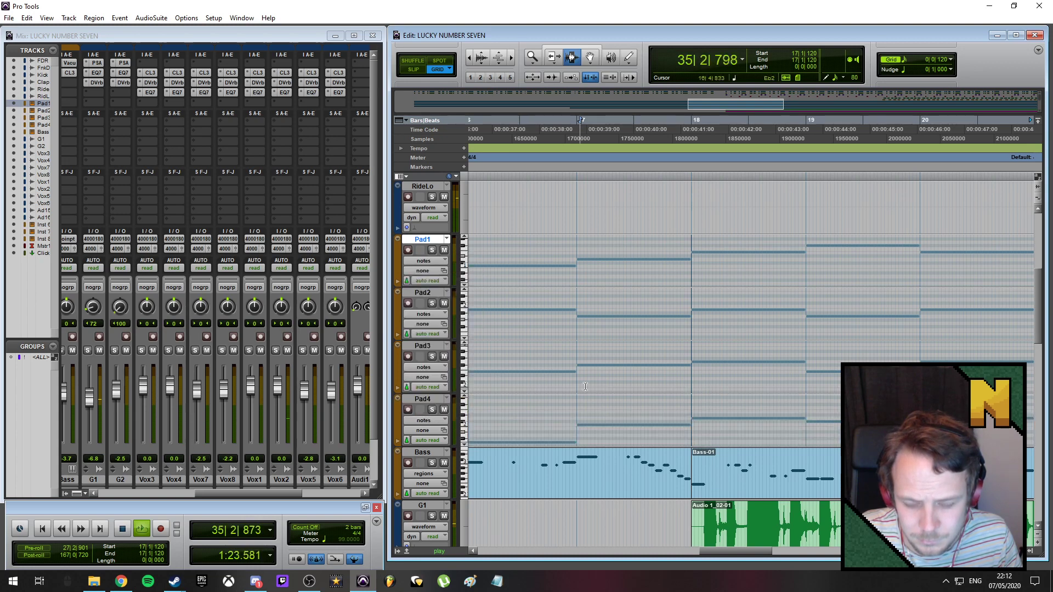
- Stop playback, shorten the bar 17 notes on Pad1 through Pad4 to end at 17|3|000, and audition the transition from 16|3|480
{"action": "key", "text": "r"}
{"action": "left_click_drag", "start_coordinate": [693, 551], "coordinate": [713, 551]}
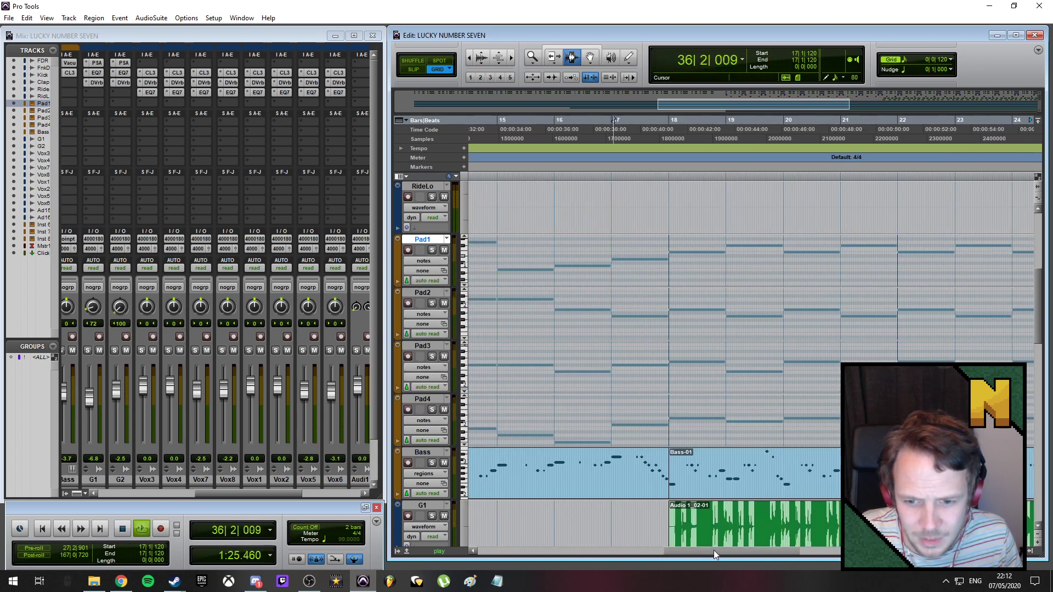
{"action": "key", "text": "space"}
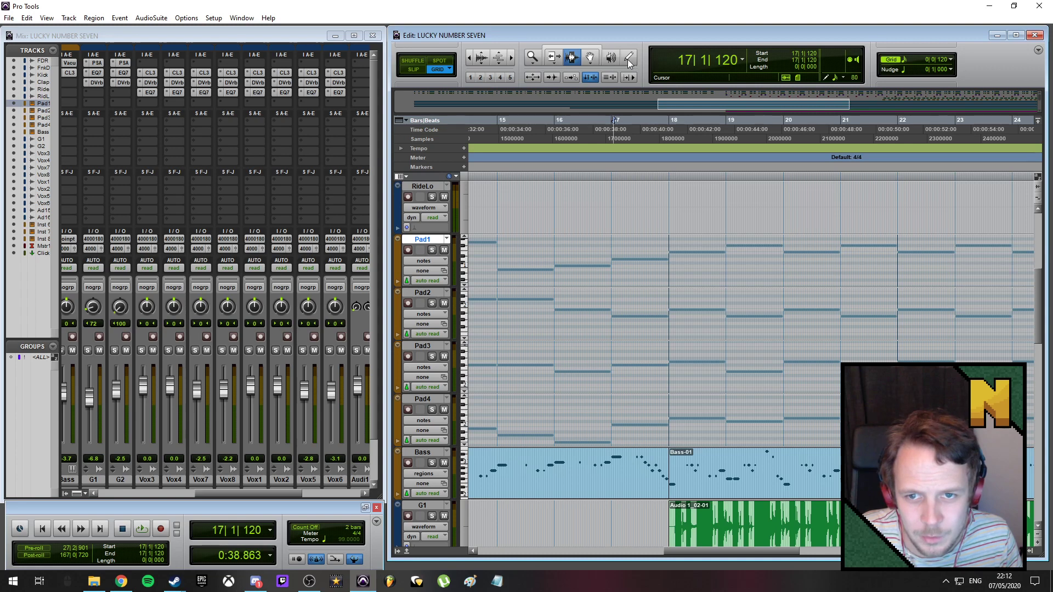
{"action": "key", "text": "t"}
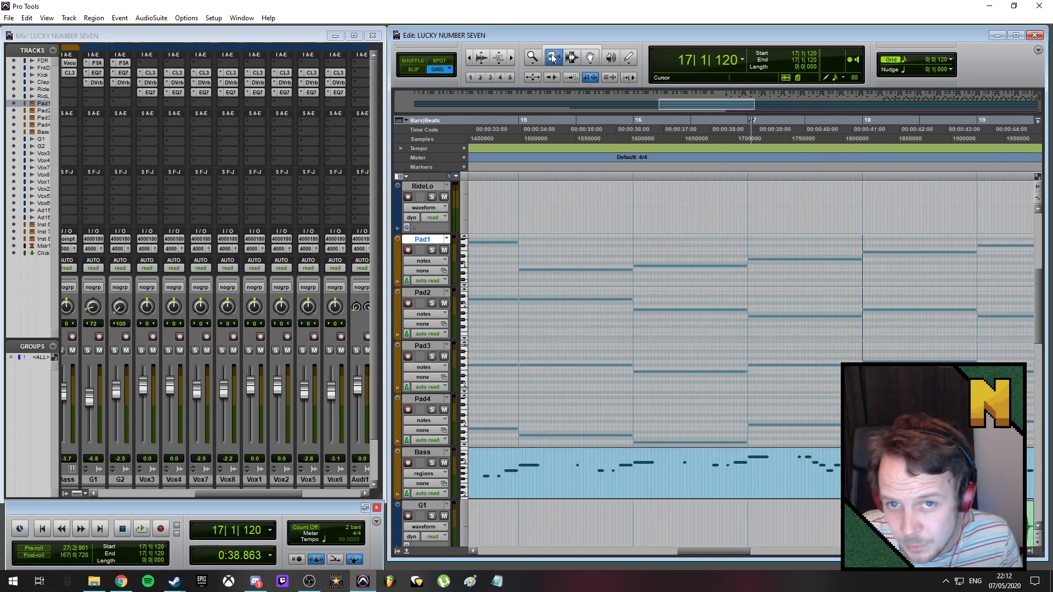
{"action": "left_click", "coordinate": [858, 262]}
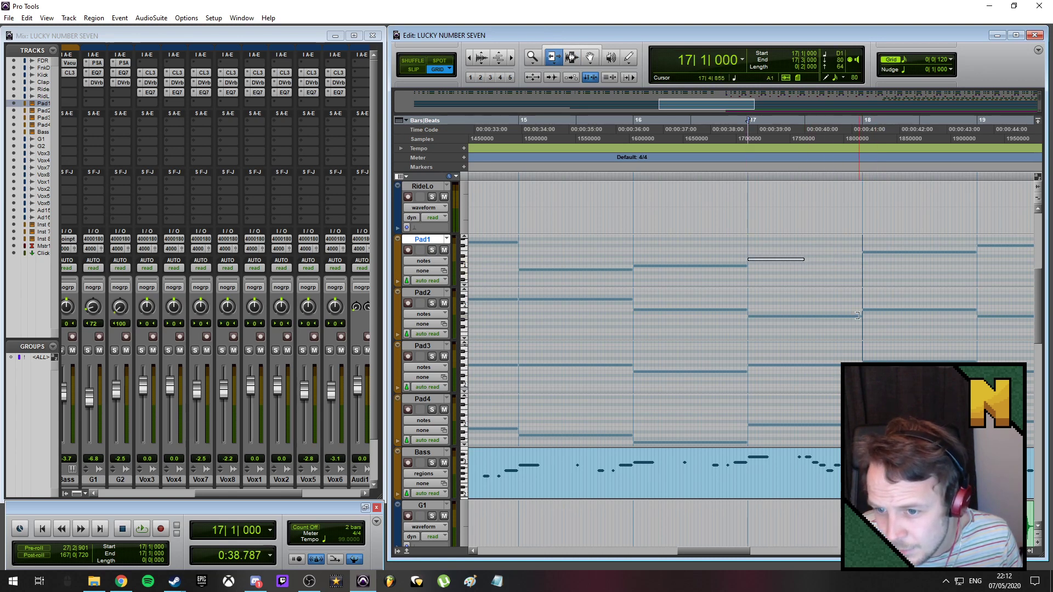
{"action": "left_click_drag", "start_coordinate": [858, 316], "coordinate": [807, 323]}
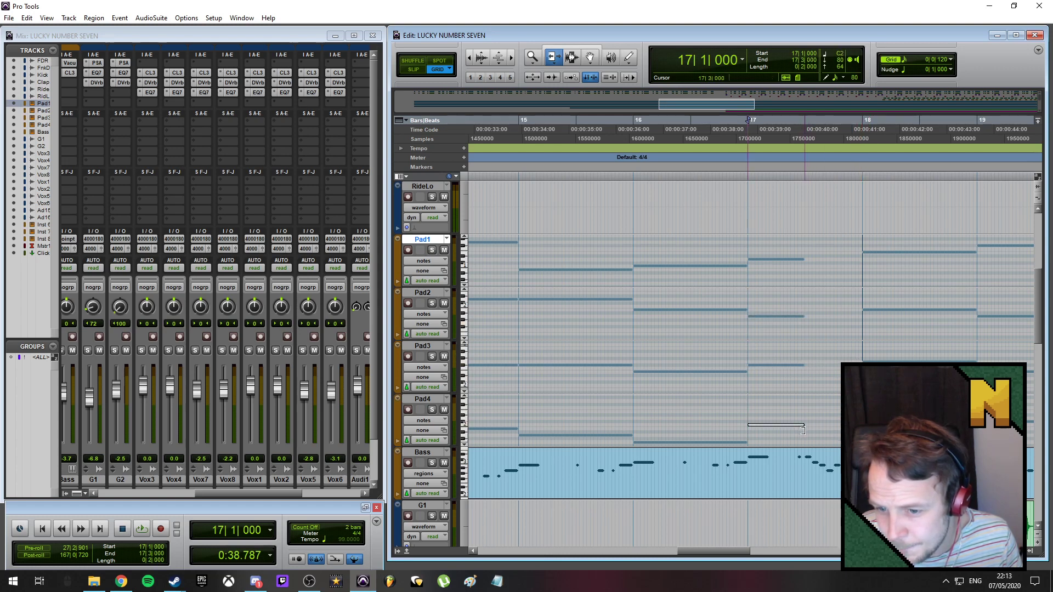
{"action": "left_click", "coordinate": [704, 127]}
{"action": "key", "text": "space"}
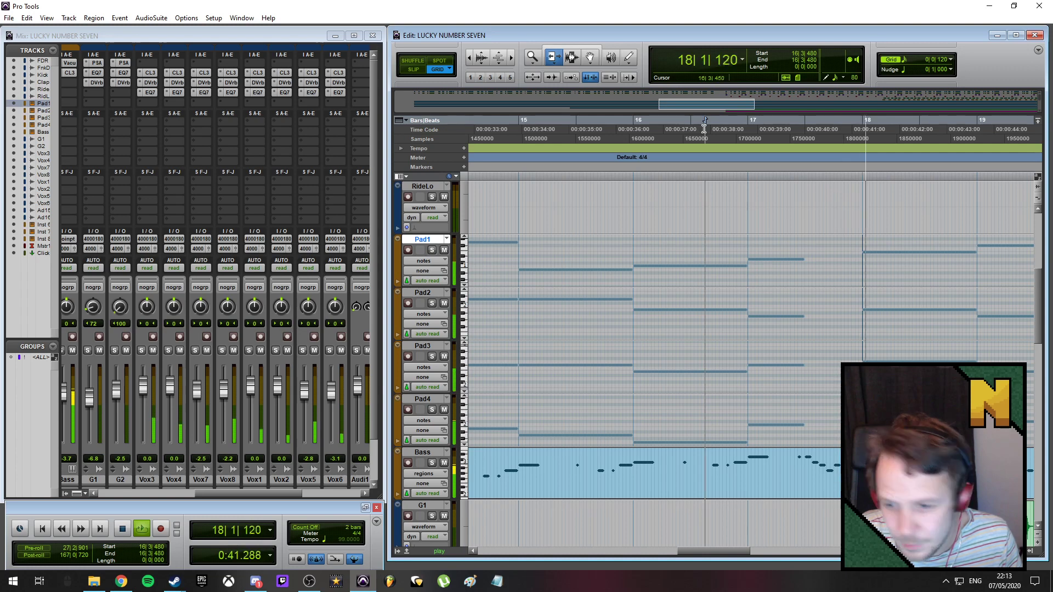
- Reduce the height of all tracks so the whole arrangement fits in the edit view
{"action": "key", "text": "r"}
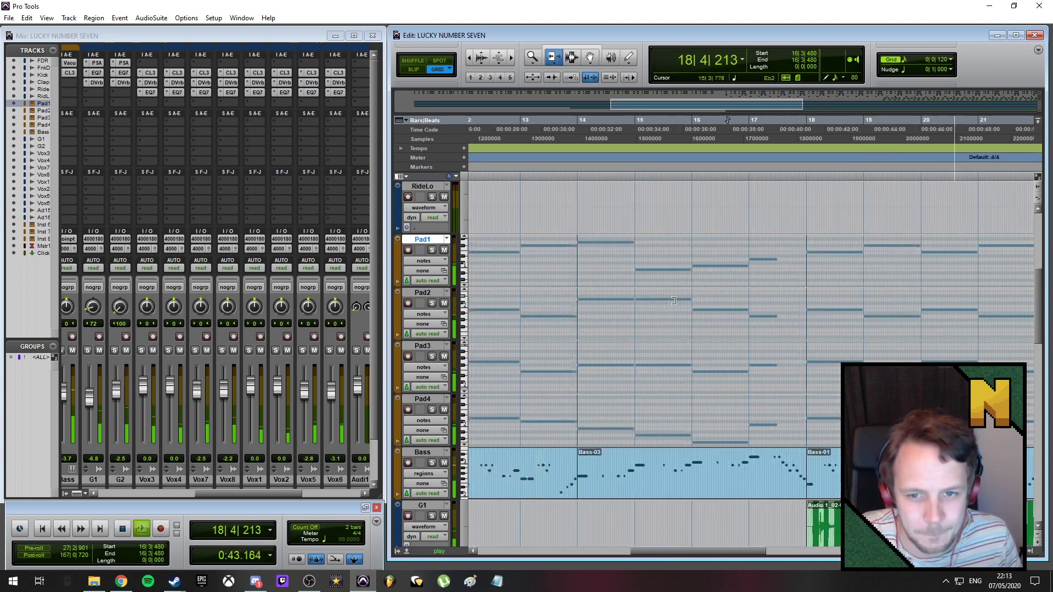
{"action": "key", "text": "r"}
{"action": "key", "text": "r"}
{"action": "key", "text": "r"}
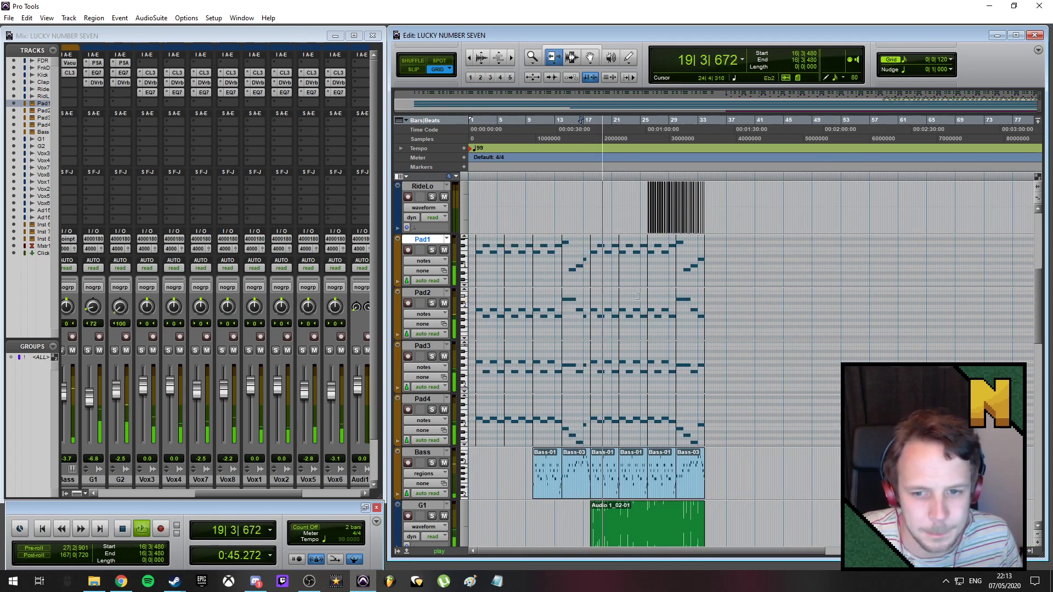
{"action": "scroll", "coordinate": [638, 297], "scroll_direction": "up", "scroll_amount": 5}
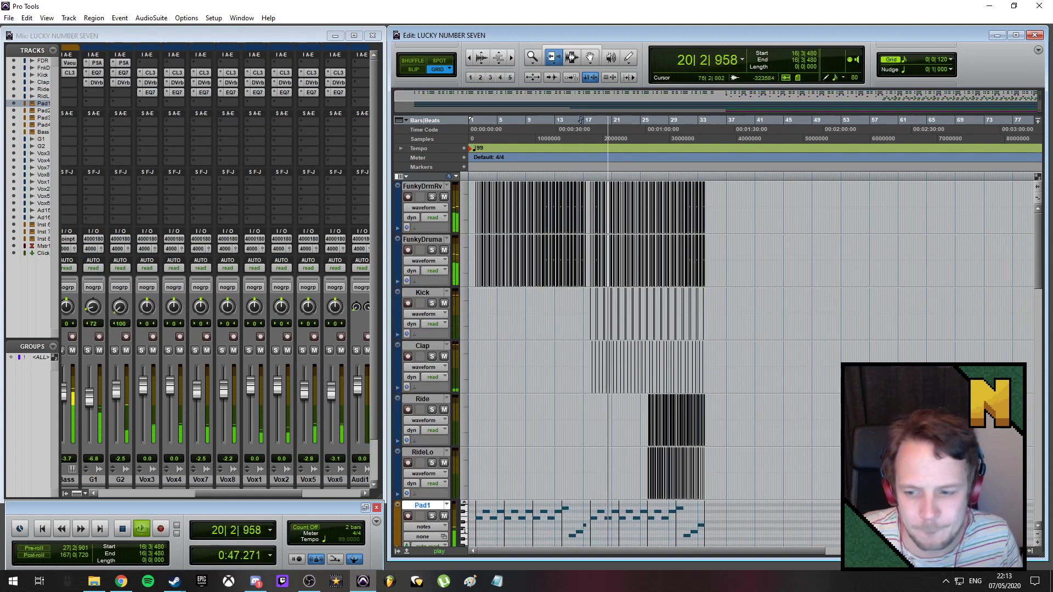
{"action": "left_click", "coordinate": [1038, 535]}
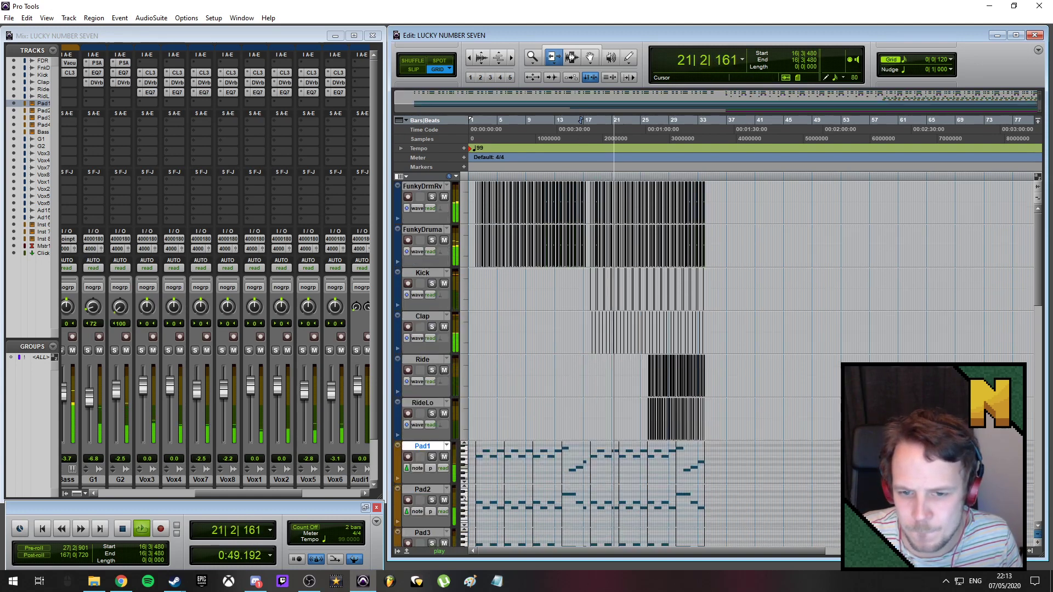
{"action": "left_click", "coordinate": [1037, 535]}
{"action": "left_click", "coordinate": [1038, 535]}
{"action": "left_click", "coordinate": [1038, 535]}
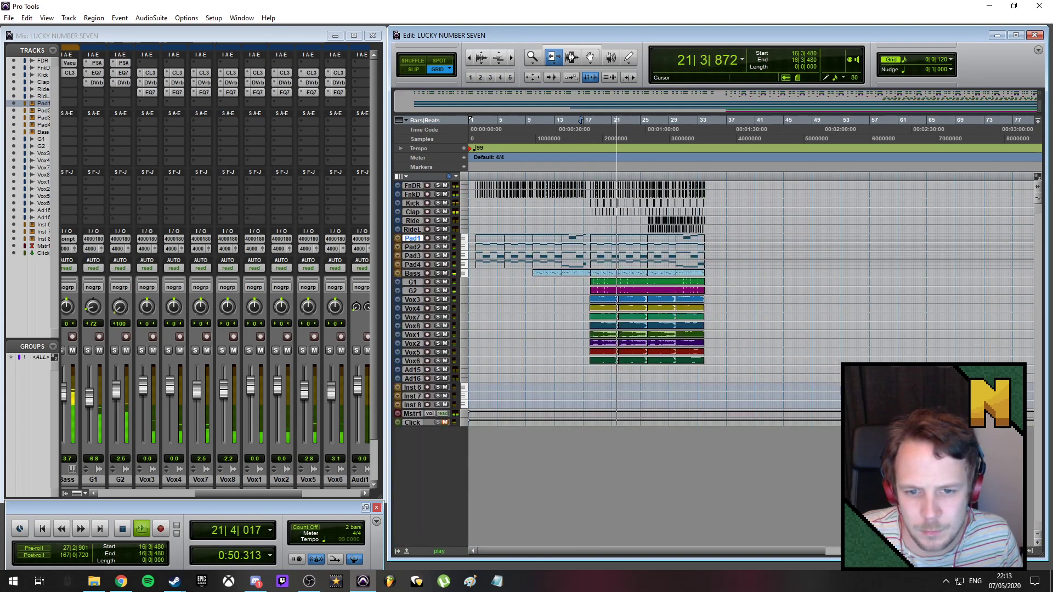
- Switch the track view of Pad1, Pad2, Pad3 and Pad4 from notes back to regions
{"action": "left_click", "coordinate": [399, 238]}
{"action": "mouse_move", "coordinate": [433, 274]}
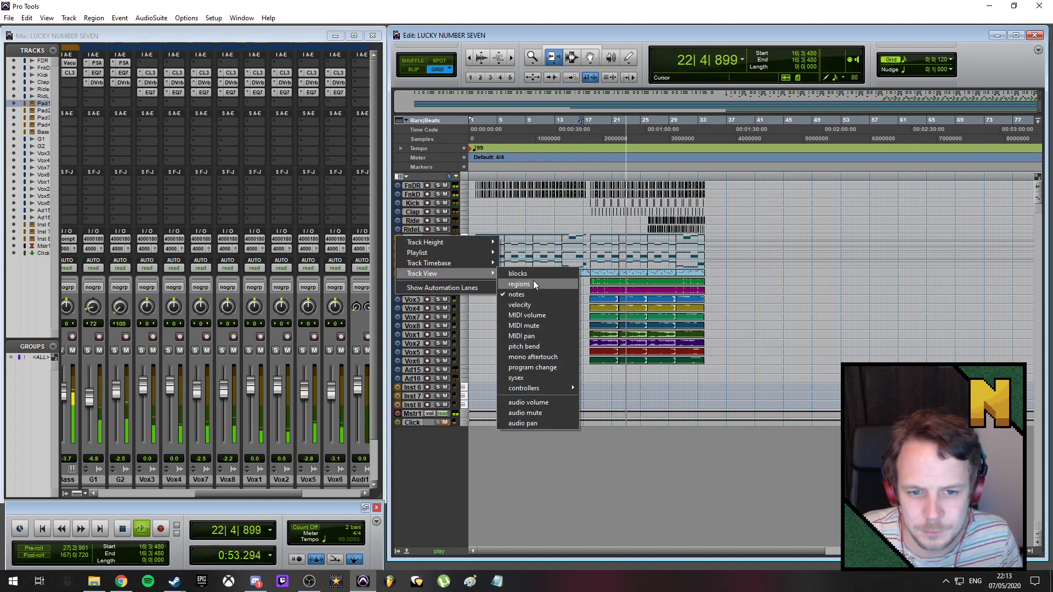
{"action": "left_click", "coordinate": [533, 283]}
{"action": "left_click", "coordinate": [398, 239]}
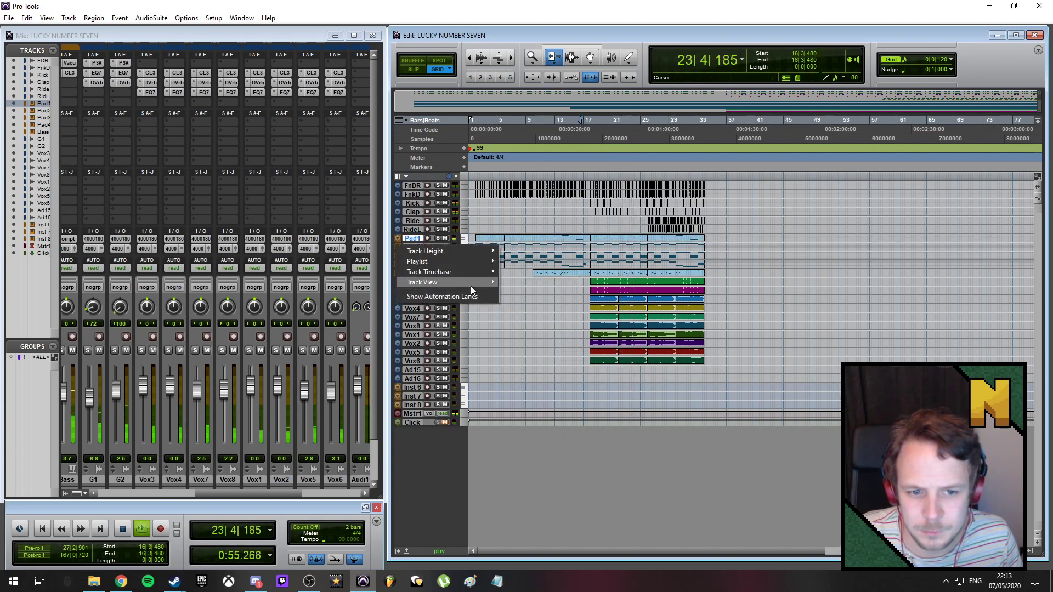
{"action": "mouse_move", "coordinate": [471, 286]}
{"action": "left_click", "coordinate": [526, 291]}
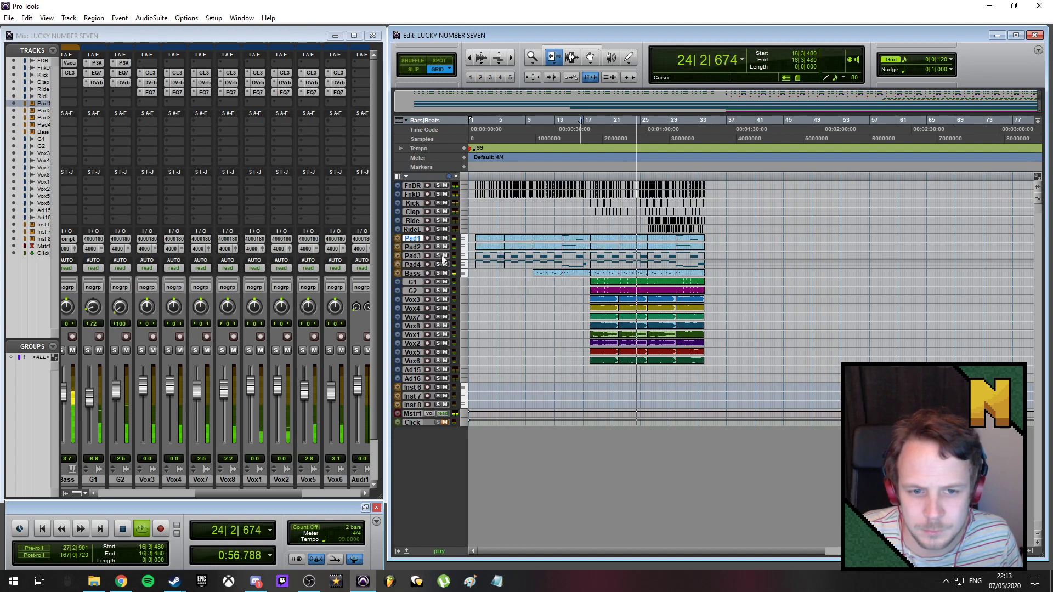
{"action": "left_click", "coordinate": [402, 258]}
{"action": "mouse_move", "coordinate": [465, 292]}
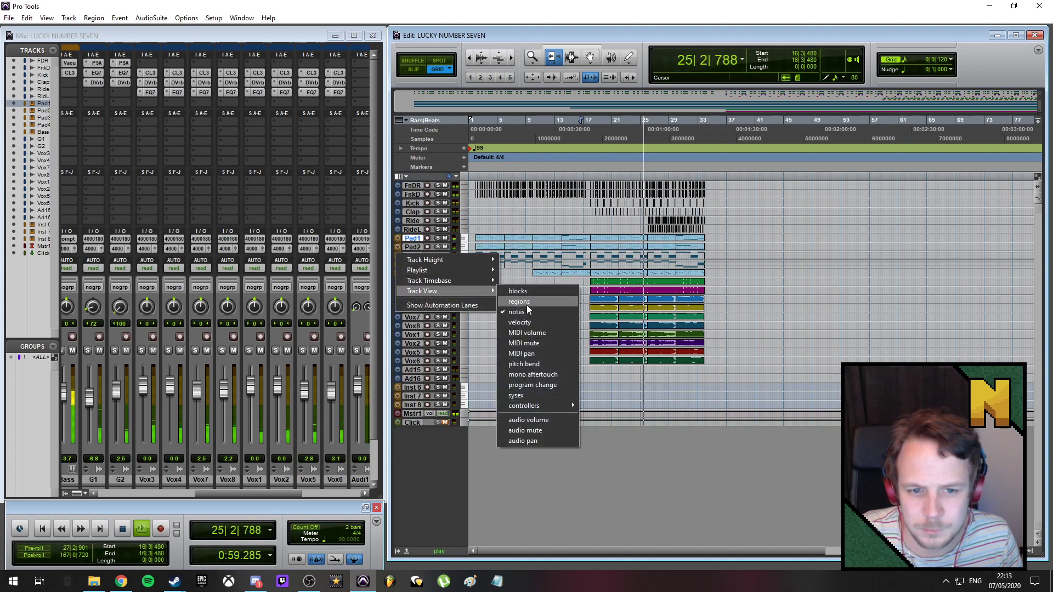
{"action": "left_click", "coordinate": [526, 303]}
{"action": "left_click", "coordinate": [398, 264]}
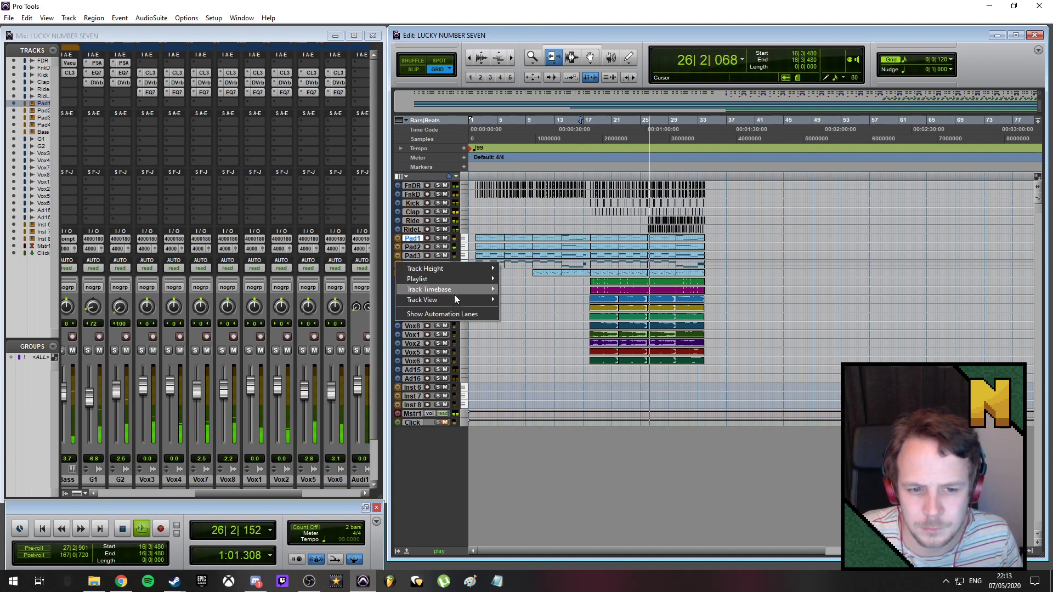
{"action": "left_click", "coordinate": [525, 304]}
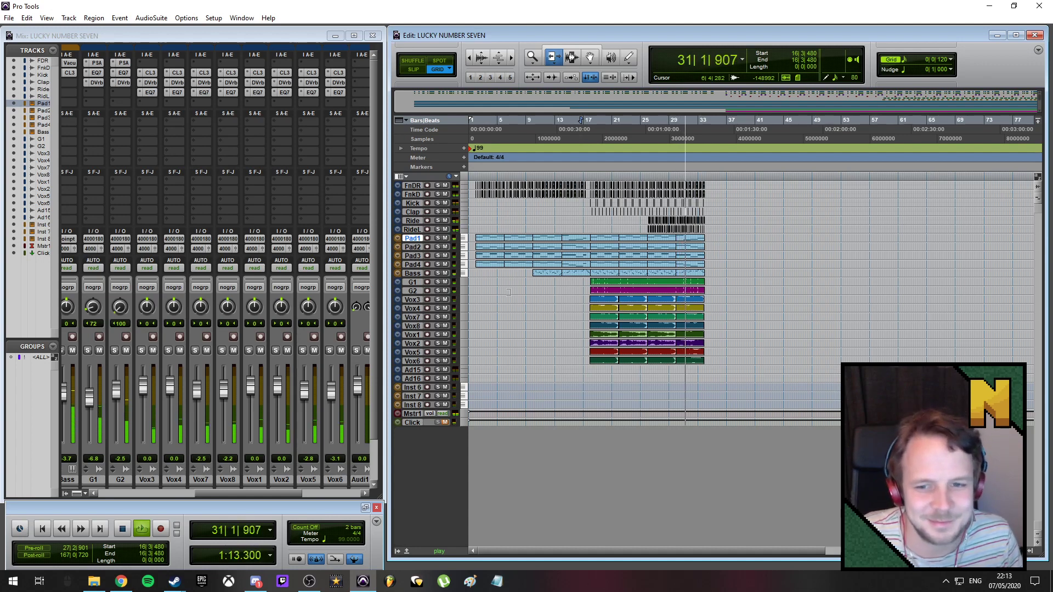
- Audition the second section up to bar 33 and stop playback
{"action": "key", "text": "t"}
{"action": "key", "text": "t"}
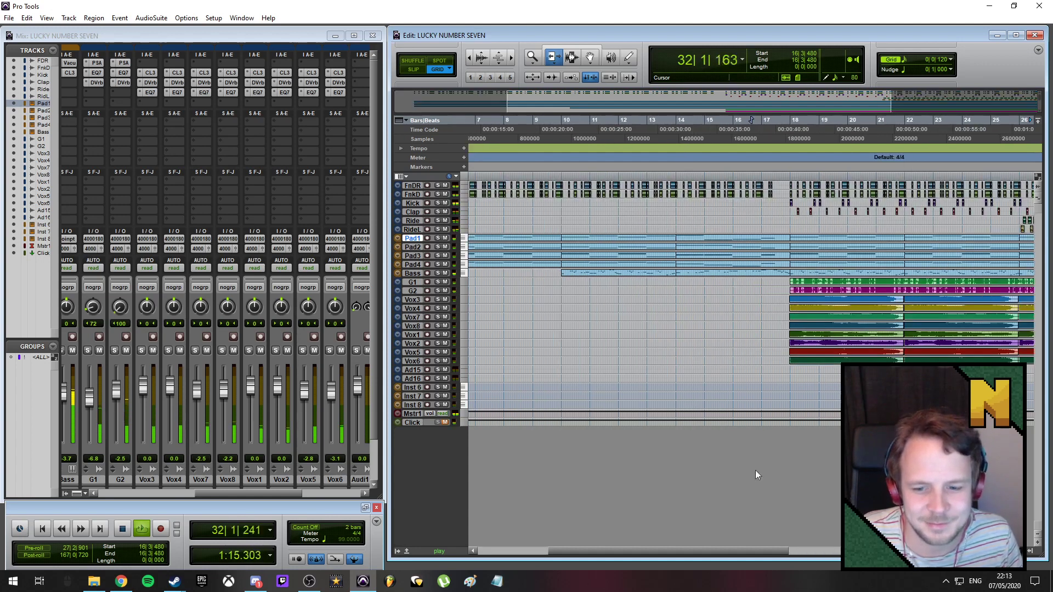
{"action": "left_click_drag", "start_coordinate": [742, 553], "coordinate": [861, 553]}
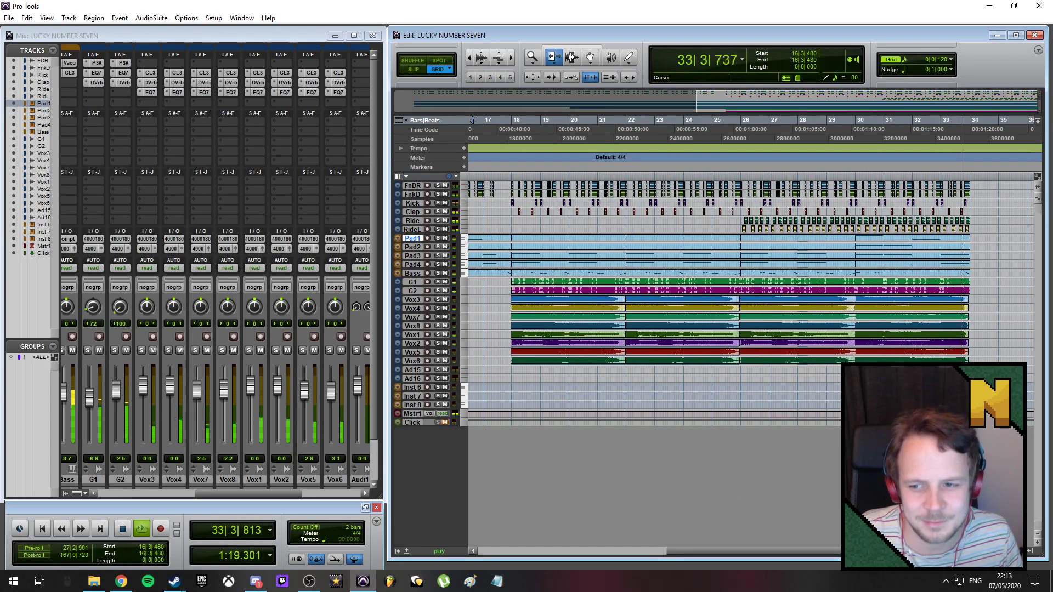
{"action": "key", "text": "space"}
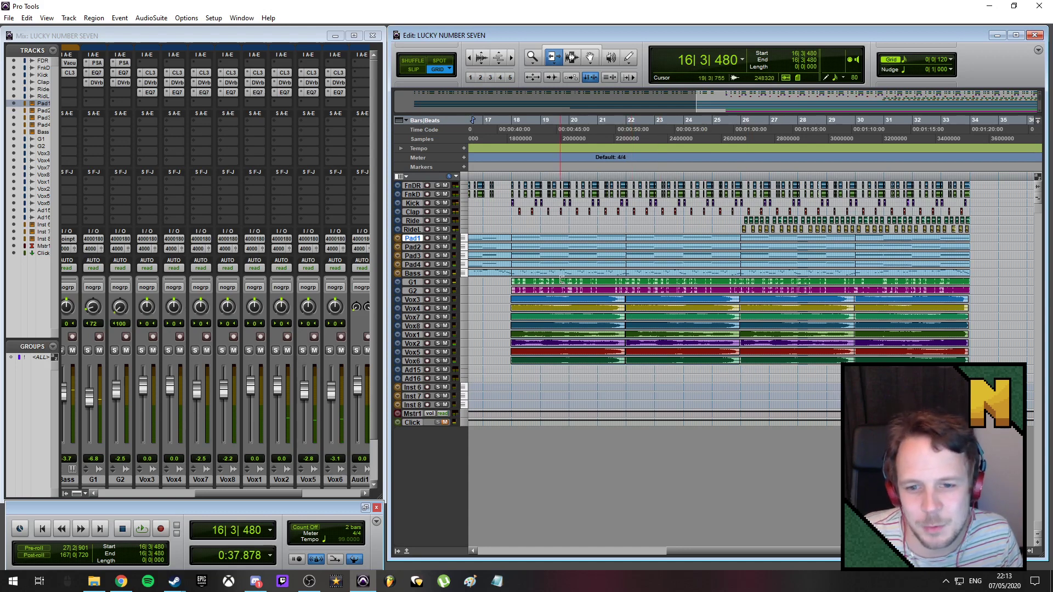
- Try moving the G1 and G2 guitar regions from 18|1|000 to 34|1|000, and undo the move
{"action": "left_click", "coordinate": [597, 285]}
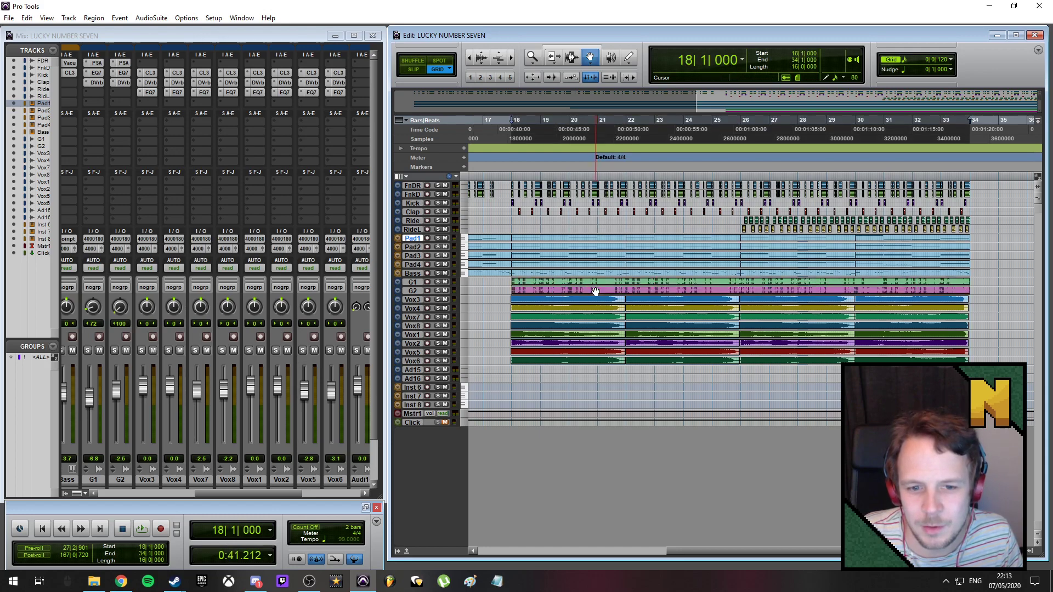
{"action": "key", "text": "t"}
{"action": "key", "text": "t"}
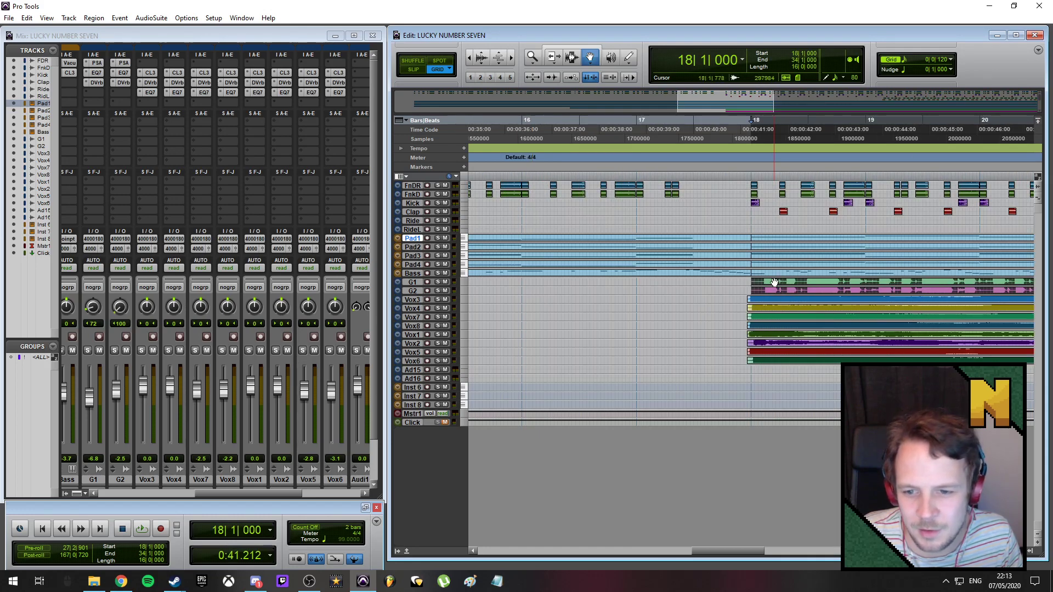
{"action": "mouse_move", "coordinate": [774, 282]}
{"action": "left_mouse_down"}
{"action": "mouse_move", "coordinate": [1051, 289]}
{"action": "mouse_move", "coordinate": [763, 281]}
{"action": "left_mouse_up"}
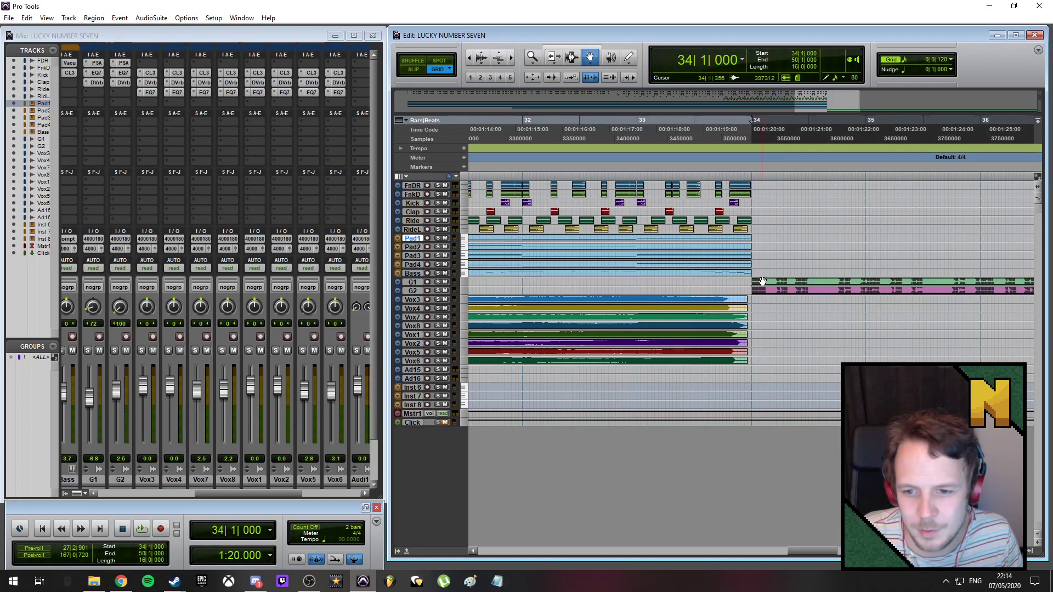
{"action": "key", "text": "ctrl+z"}
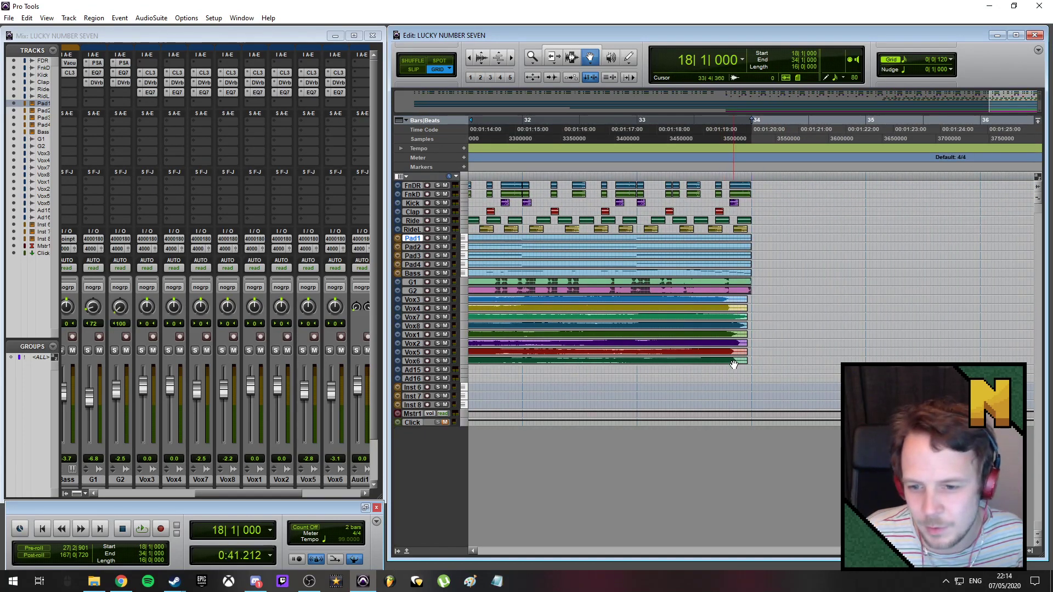
- Copy the section from 18|1|000 to 34|1|000 so that the copy starts at 34|1|000
{"action": "left_click", "coordinate": [734, 365]}
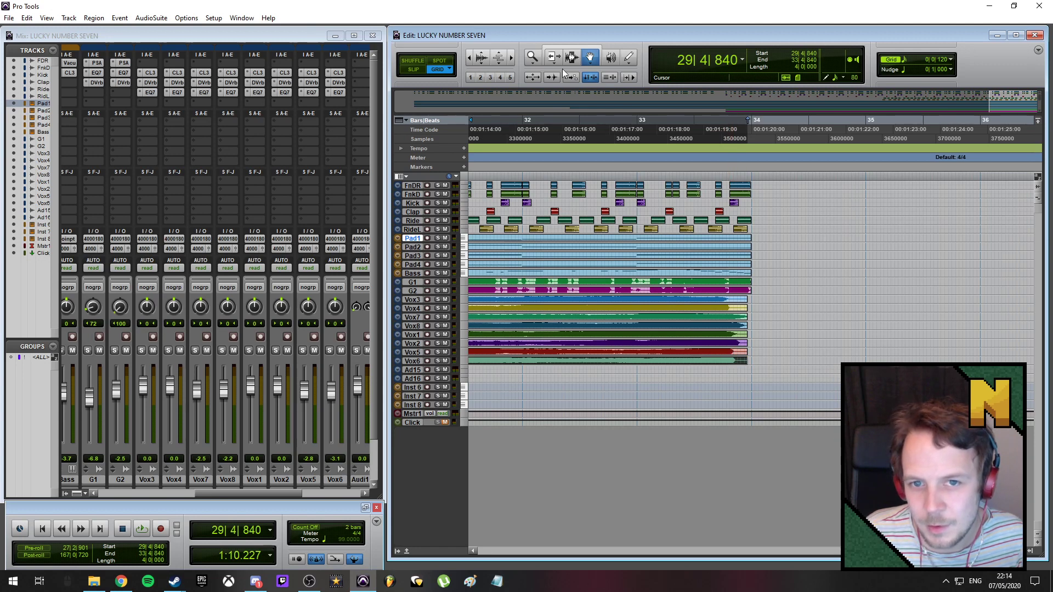
{"action": "left_click_drag", "start_coordinate": [750, 183], "coordinate": [952, 361]}
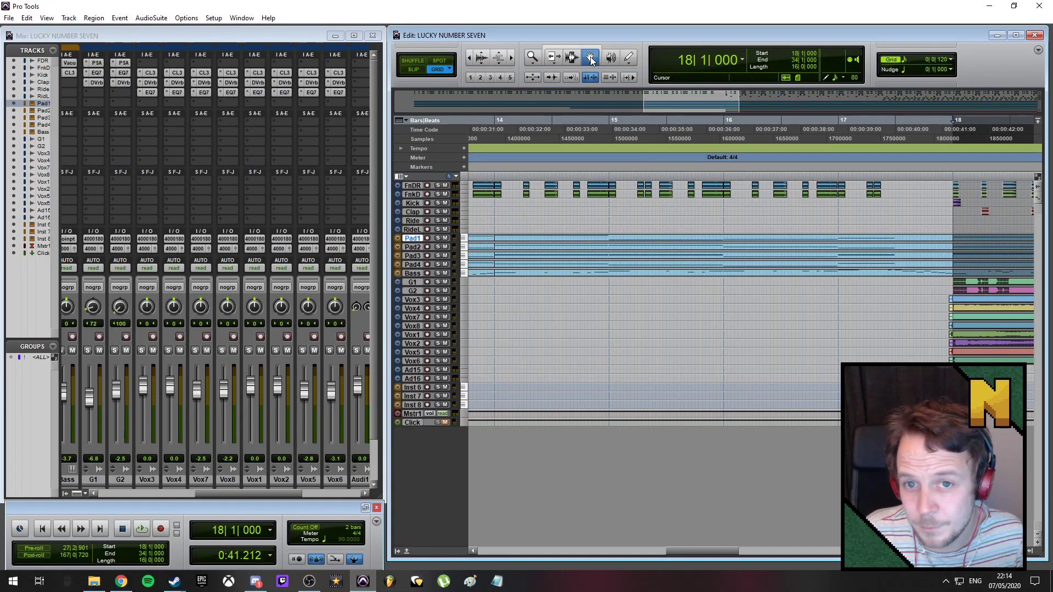
{"action": "left_click_drag", "start_coordinate": [971, 241], "coordinate": [772, 234]}
{"action": "left_click", "coordinate": [782, 334]}
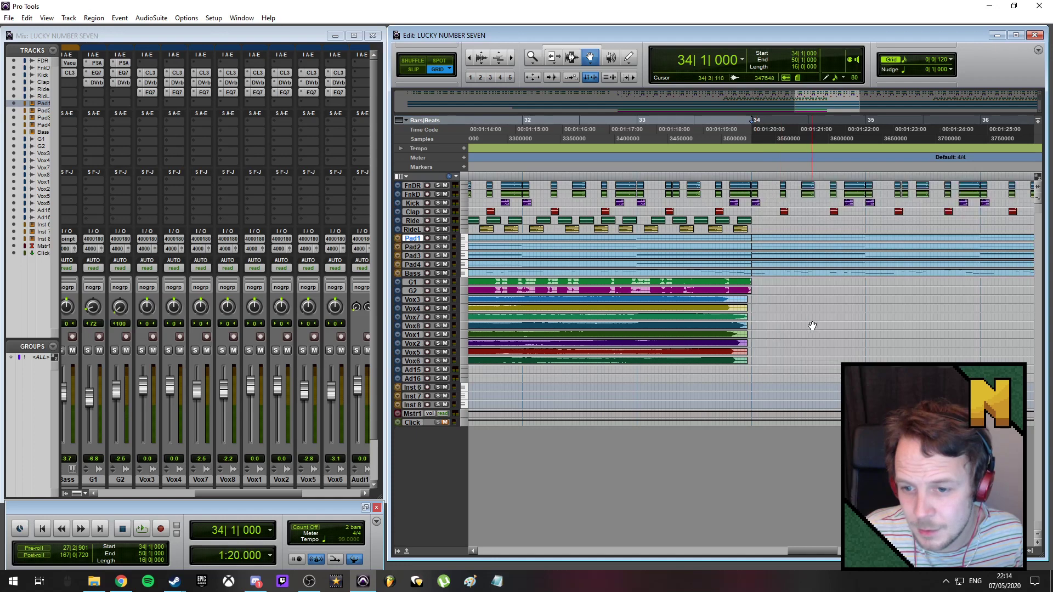
- Select the regions starting just before bar 38 on all eight Vox tracks and copy them to 34|1|120
{"action": "key", "text": "r"}
{"action": "key", "text": "r"}
{"action": "left_click", "coordinate": [881, 301]}
{"action": "left_click", "coordinate": [875, 360], "text": "shift"}
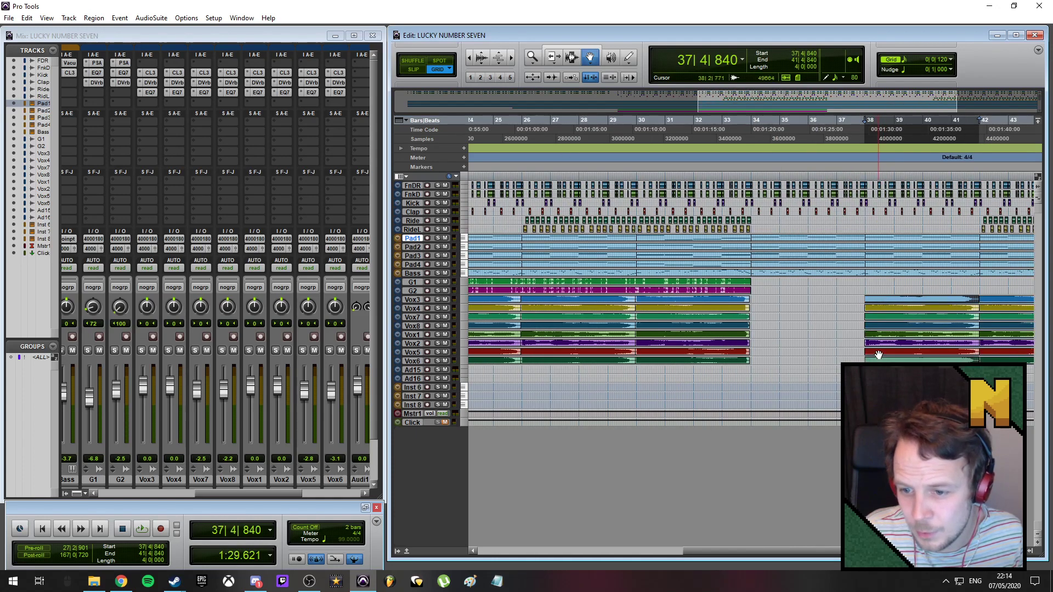
{"action": "left_click", "coordinate": [876, 353], "text": "shift"}
{"action": "left_click", "coordinate": [878, 344], "text": "shift"}
{"action": "left_click", "coordinate": [879, 335], "text": "shift"}
{"action": "left_click", "coordinate": [880, 325], "text": "shift"}
{"action": "left_click", "coordinate": [881, 317], "text": "shift"}
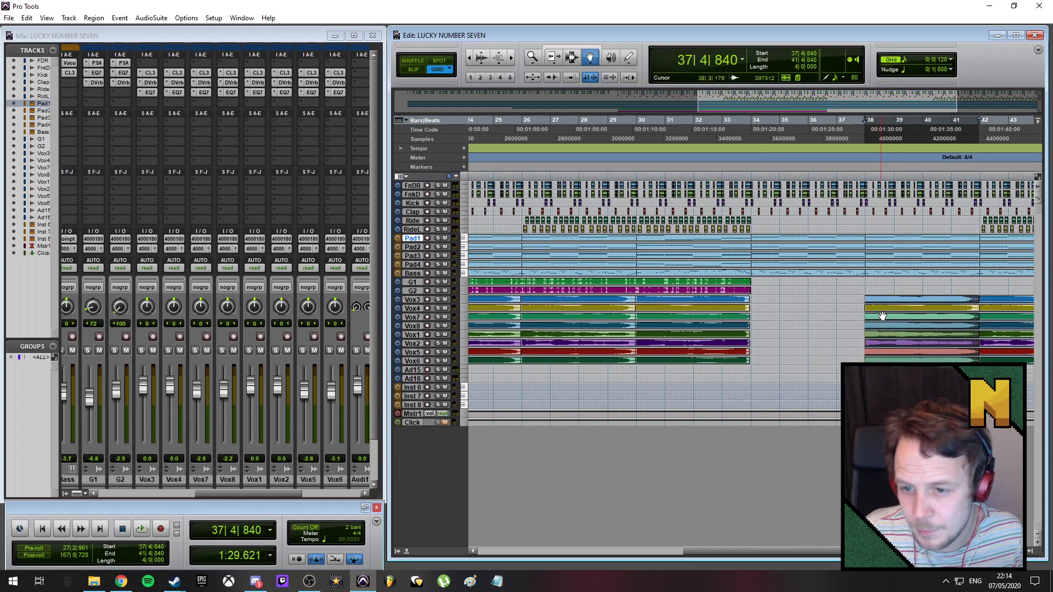
{"action": "left_click", "coordinate": [884, 308], "text": "shift"}
{"action": "left_click_drag", "start_coordinate": [883, 300], "coordinate": [772, 300]}
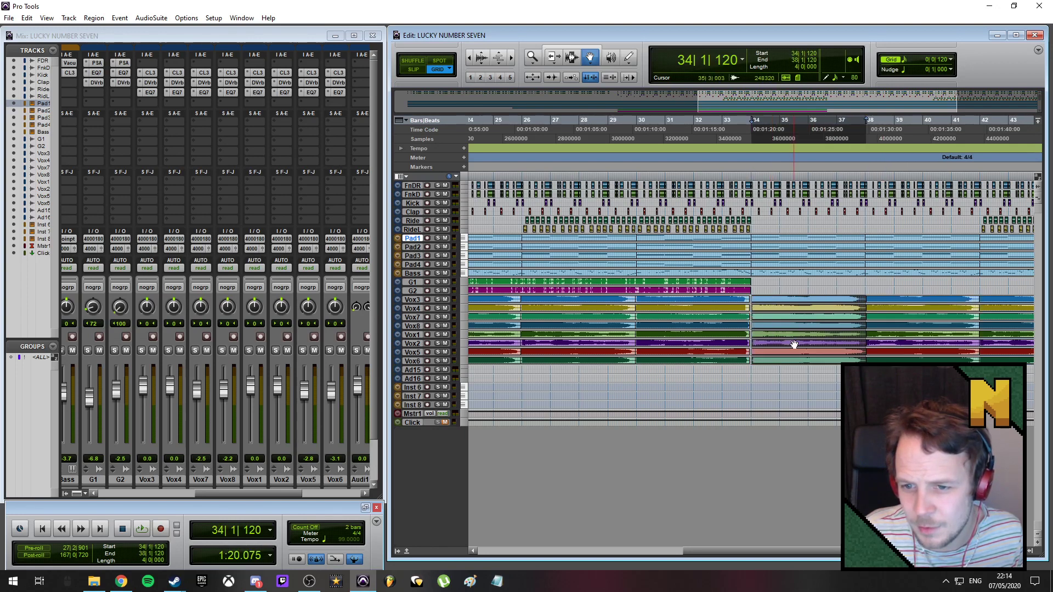
- Move the copied Vox regions to start exactly at 34|1|000
{"action": "key", "text": "ctrl+]"}
{"action": "key", "text": "ctrl+]"}
{"action": "key", "text": "ctrl+]"}
{"action": "left_click_drag", "start_coordinate": [779, 300], "coordinate": [772, 302]}
- Trim the starts of the Vox regions at 38|1|000 back to 37|4|840 to restore their overlapped beginnings
{"action": "left_click_drag", "start_coordinate": [819, 551], "coordinate": [855, 551]}
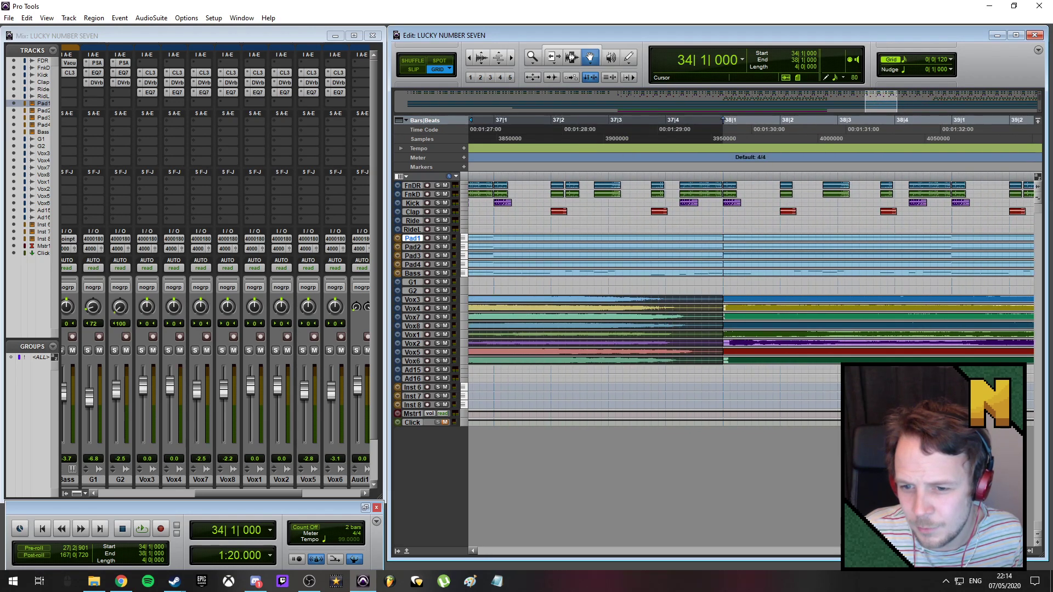
{"action": "left_click", "coordinate": [744, 350]}
{"action": "key", "text": "ctrl+["}
{"action": "key", "text": "ctrl+["}
{"action": "key", "text": "ctrl+["}
{"action": "key", "text": "ctrl+["}
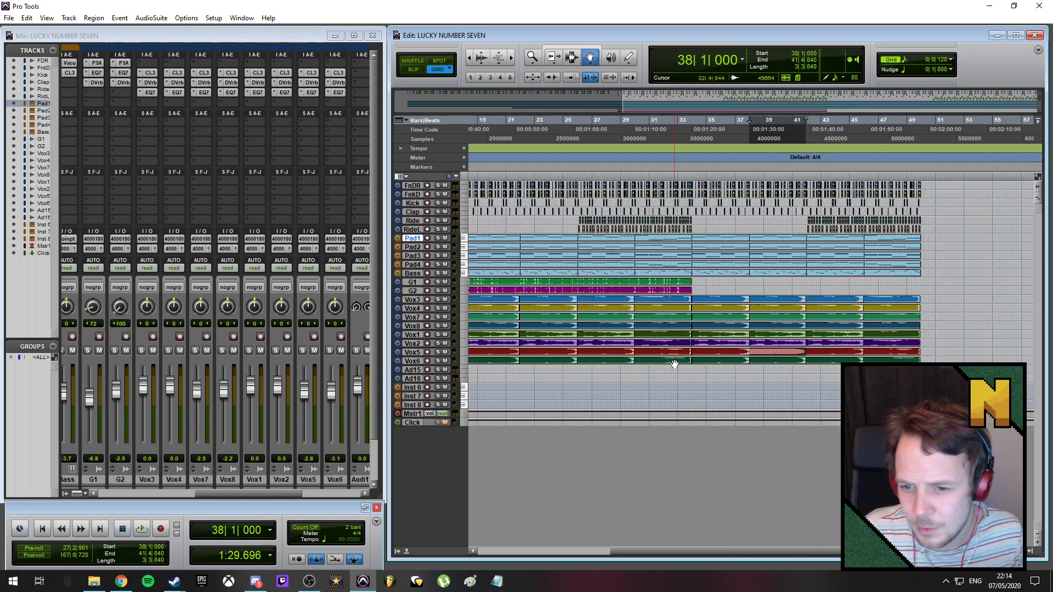
{"action": "key", "text": "ctrl+]"}
{"action": "key", "text": "ctrl+]"}
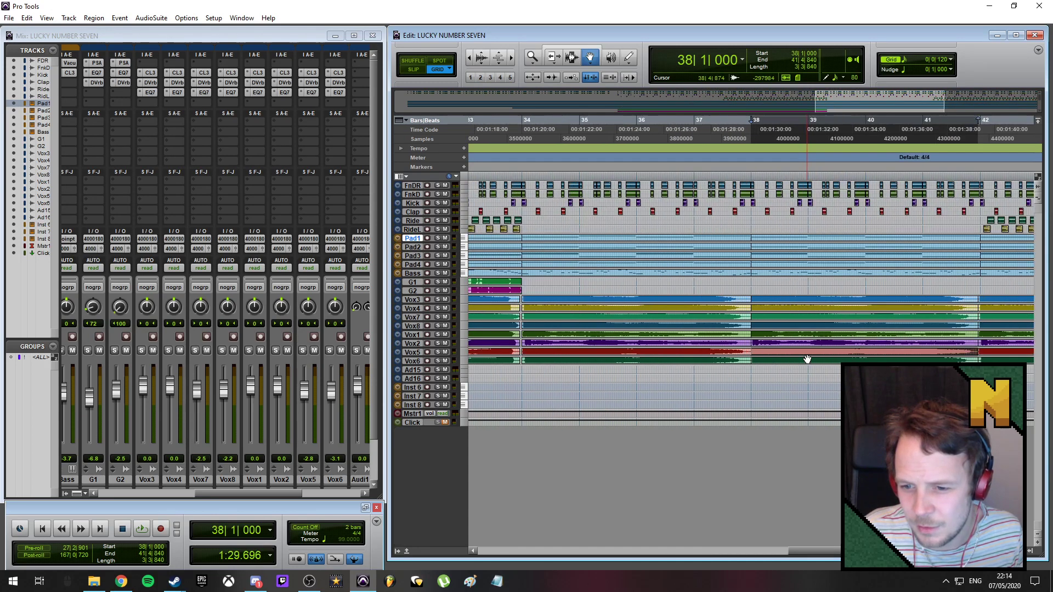
{"action": "key", "text": "ctrl+]"}
{"action": "key", "text": "ctrl+["}
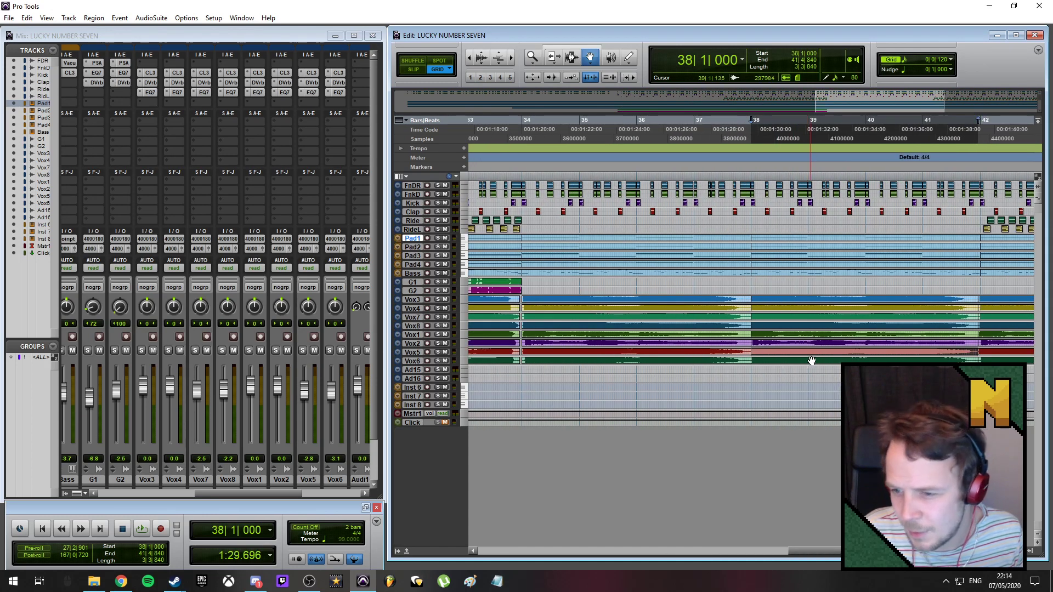
{"action": "key", "text": "ctrl+]"}
{"action": "key", "text": "ctrl+]"}
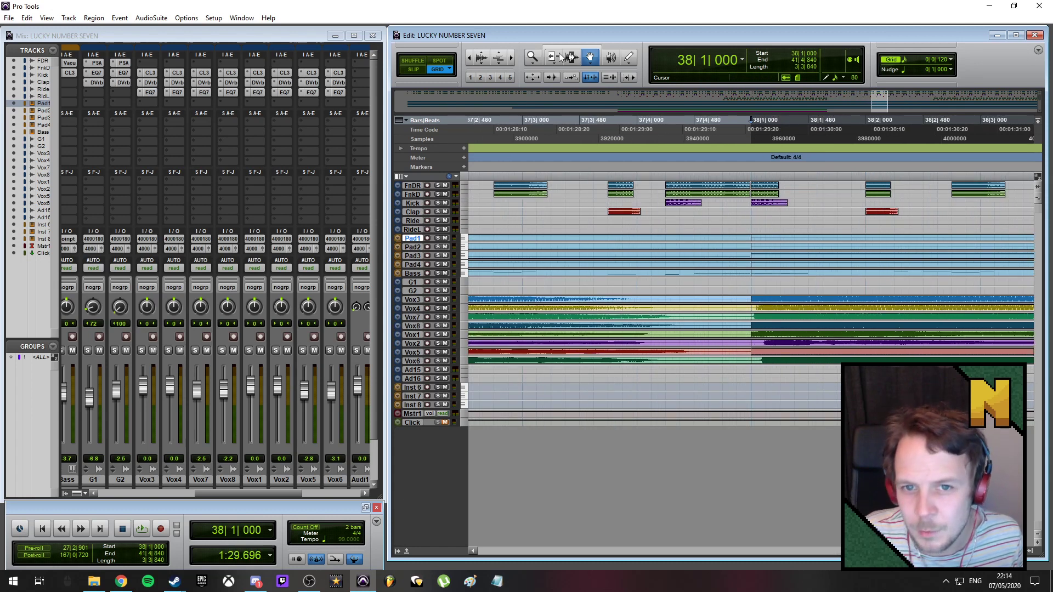
{"action": "key", "text": "F6"}
{"action": "left_click_drag", "start_coordinate": [753, 301], "coordinate": [739, 308]}
{"action": "left_click_drag", "start_coordinate": [754, 317], "coordinate": [739, 361]}
- Move the G1 and G2 guitar regions out of the second section to start at 34|1|000
{"action": "scroll", "coordinate": [674, 359], "scroll_direction": "down", "scroll_amount": 7}
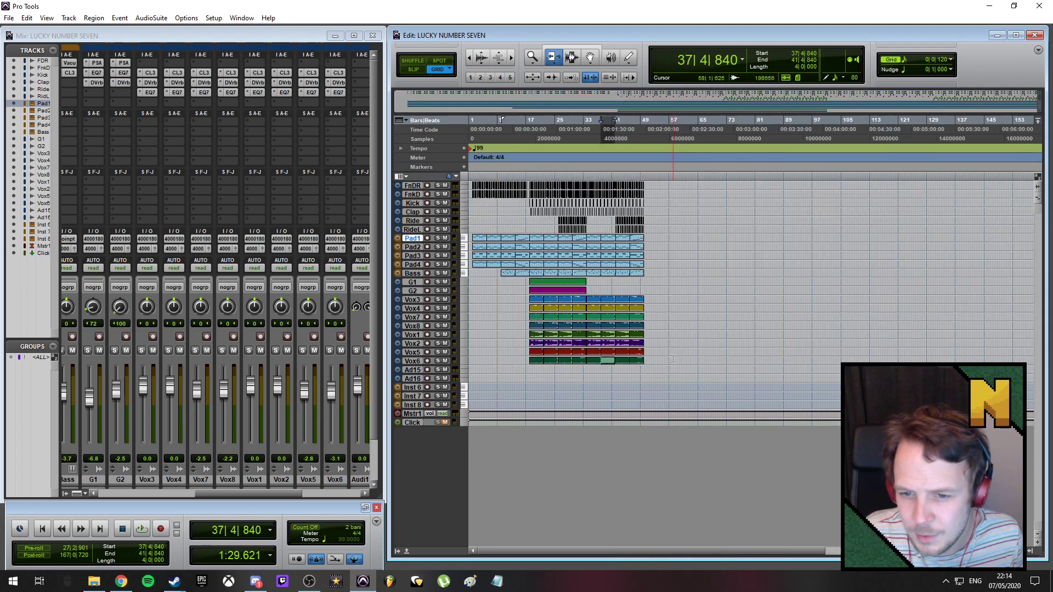
{"action": "scroll", "coordinate": [674, 359], "scroll_direction": "up", "scroll_amount": 2}
{"action": "scroll", "coordinate": [674, 359], "scroll_direction": "up", "scroll_amount": 1}
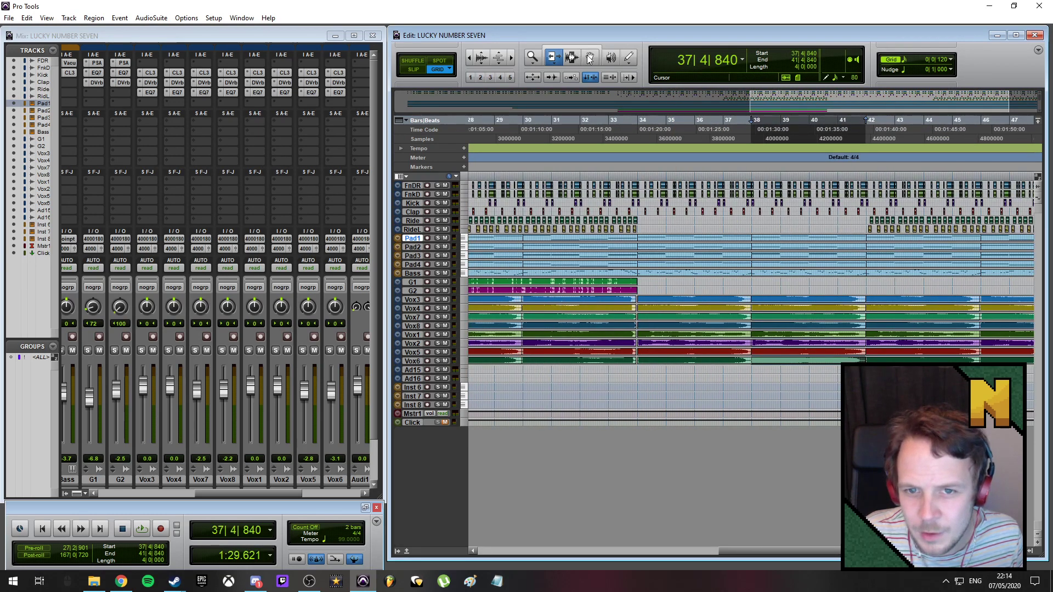
{"action": "key", "text": "F8"}
{"action": "left_click_drag", "start_coordinate": [615, 290], "coordinate": [1012, 276]}
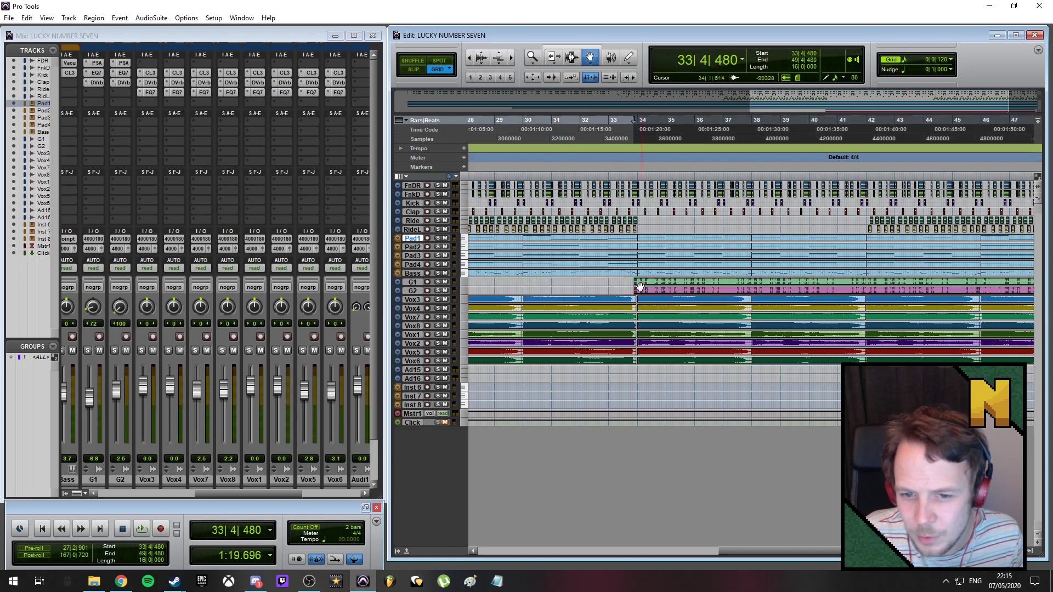
{"action": "scroll", "coordinate": [639, 286], "scroll_direction": "up", "scroll_amount": 2}
{"action": "left_click_drag", "start_coordinate": [757, 287], "coordinate": [768, 287]}
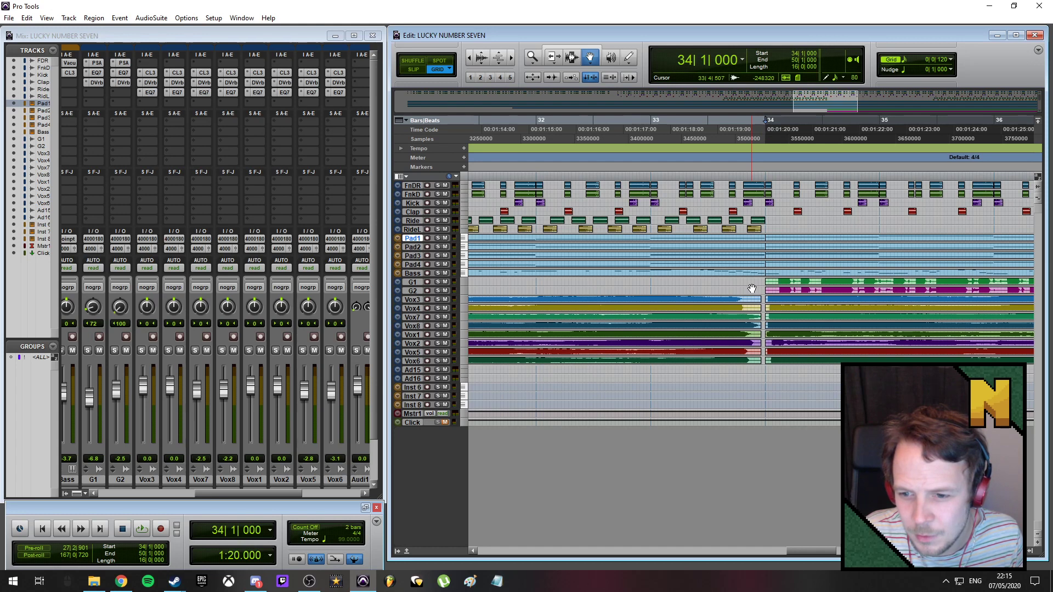
{"action": "scroll", "coordinate": [801, 367], "scroll_direction": "down", "scroll_amount": 2}
{"action": "scroll", "coordinate": [804, 368], "scroll_direction": "up", "scroll_amount": 1}
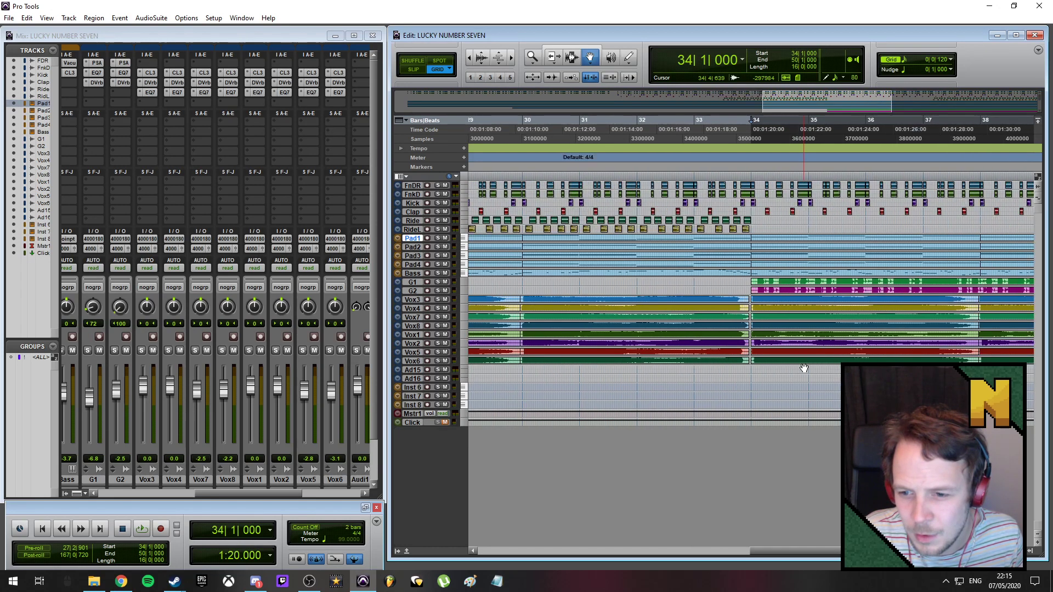
{"action": "scroll", "coordinate": [804, 368], "scroll_direction": "up", "scroll_amount": 2}
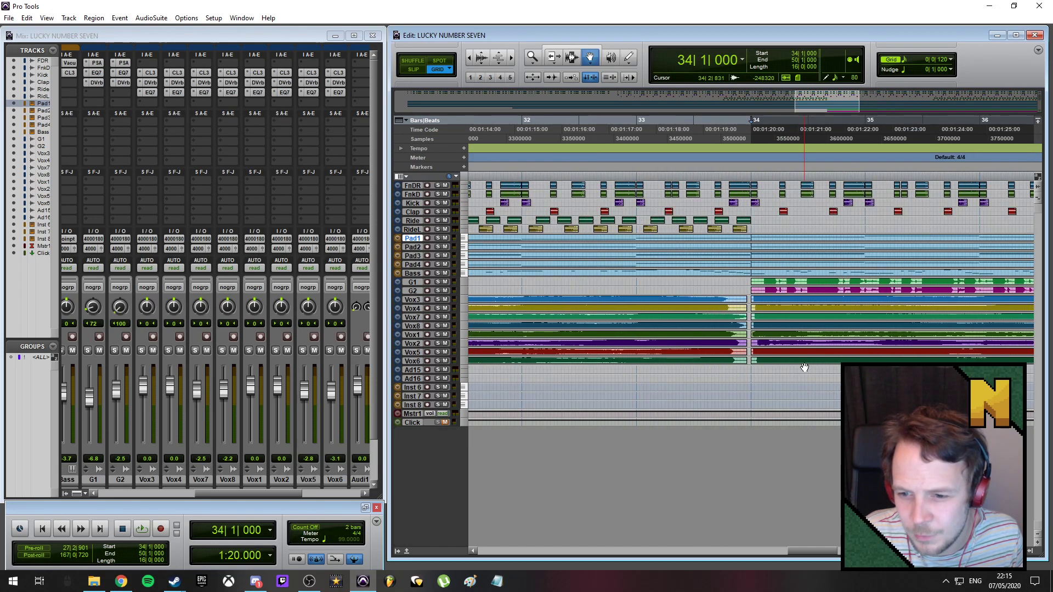
- Select the Vox regions starting at bar 34 on all eight Vox tracks and move them to start at 33|4|840
{"action": "left_click", "coordinate": [772, 309]}
{"action": "left_click", "coordinate": [773, 318], "text": "shift"}
{"action": "left_click", "coordinate": [774, 327], "text": "shift"}
{"action": "left_click", "coordinate": [775, 336], "text": "shift"}
{"action": "left_click", "coordinate": [775, 345], "text": "shift"}
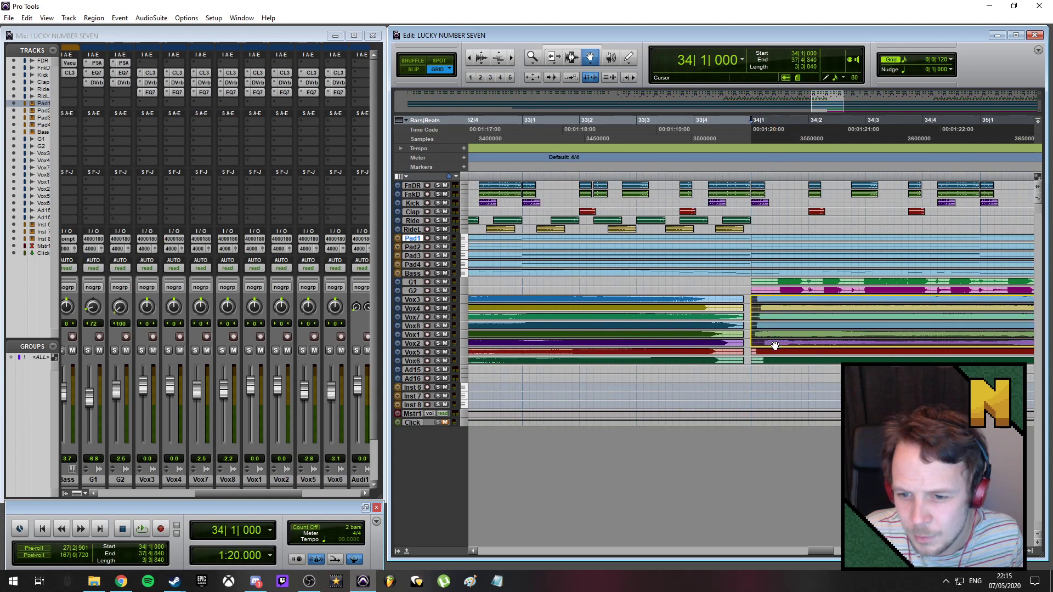
{"action": "left_click", "coordinate": [775, 352], "text": "shift"}
{"action": "left_click", "coordinate": [775, 360], "text": "shift"}
{"action": "left_click_drag", "start_coordinate": [764, 316], "coordinate": [758, 320]}
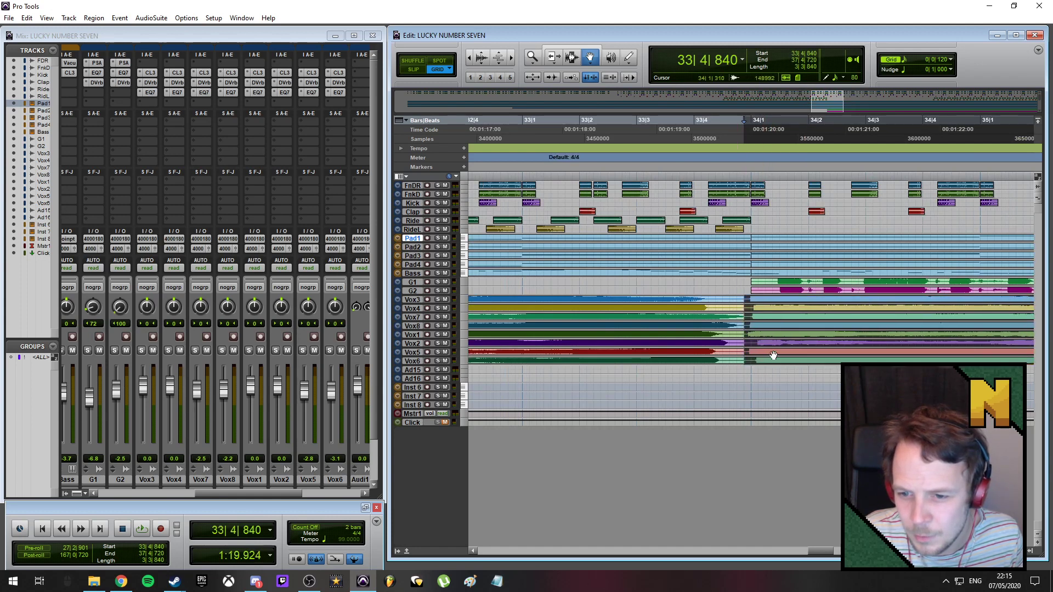
{"action": "left_click_drag", "start_coordinate": [813, 549], "coordinate": [862, 549]}
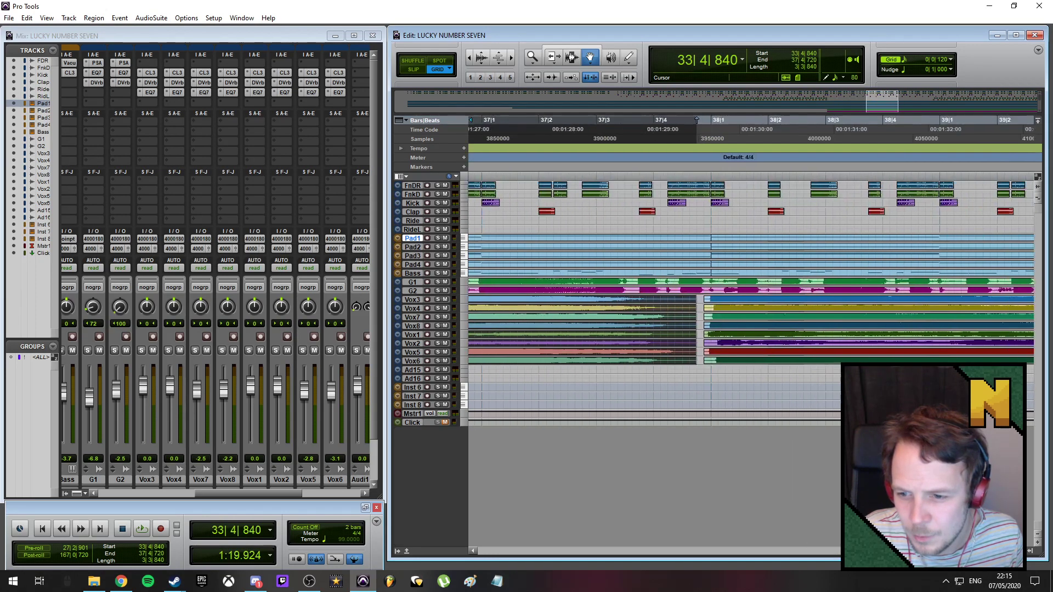
{"action": "left_click", "coordinate": [687, 406]}
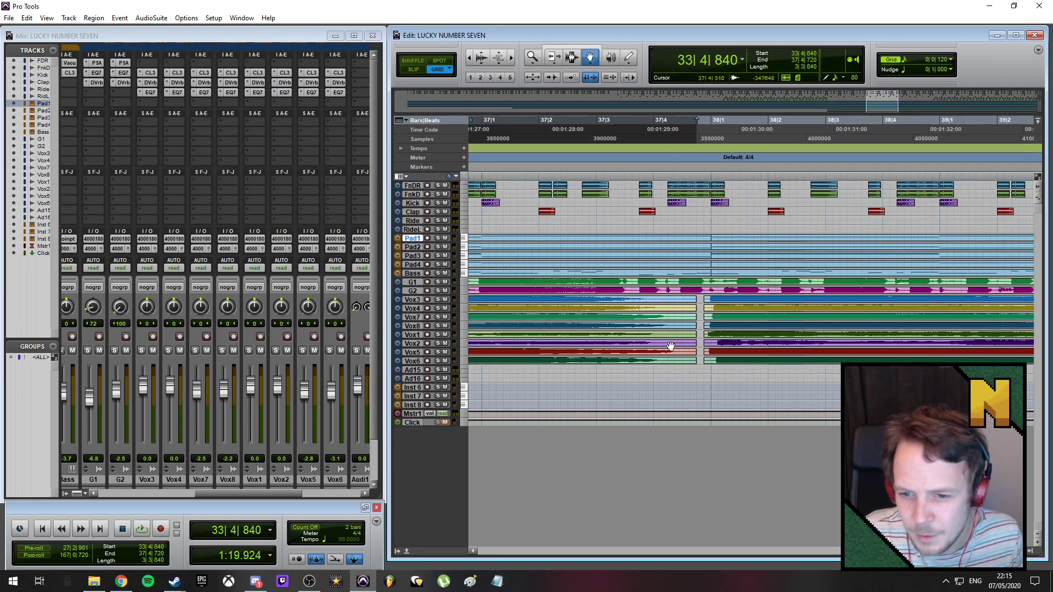
- Play the transition into the third section from 32|4|720 to check the Vox overlaps and guitar entry
{"action": "scroll", "coordinate": [641, 364], "scroll_direction": "down", "scroll_amount": 3}
{"action": "scroll", "coordinate": [639, 363], "scroll_direction": "down", "scroll_amount": 2}
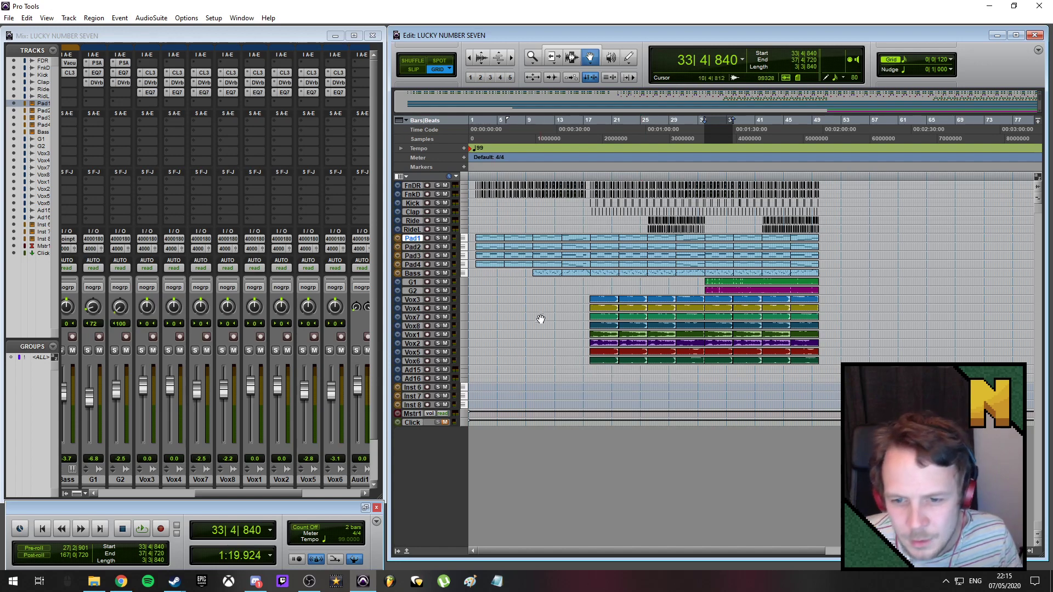
{"action": "left_click", "coordinate": [698, 131]}
{"action": "key", "text": "space"}
{"action": "scroll", "coordinate": [817, 341], "scroll_direction": "up", "scroll_amount": 6}
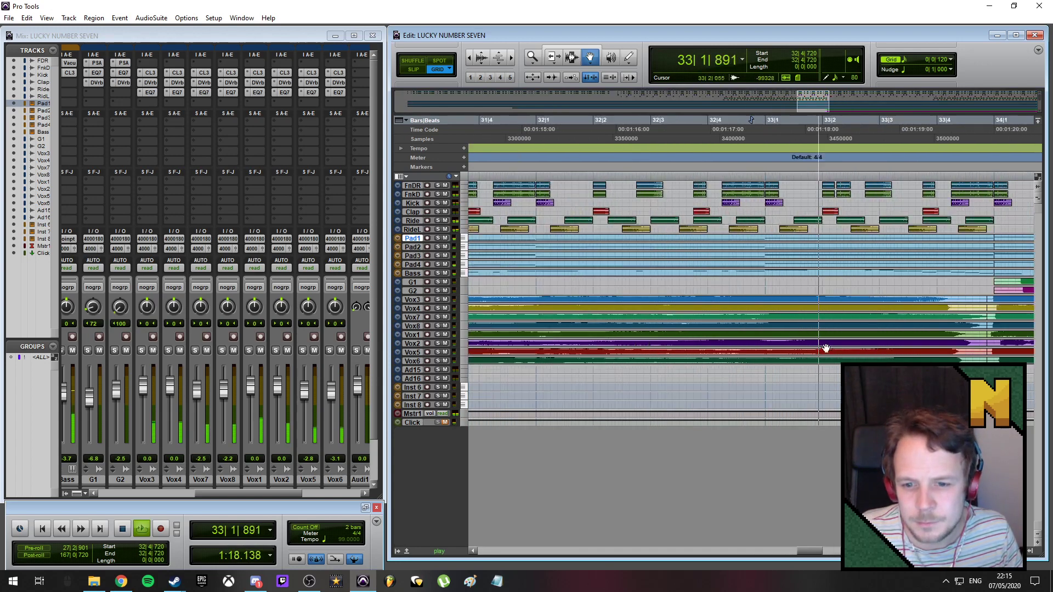
{"action": "left_click_drag", "start_coordinate": [814, 550], "coordinate": [827, 548]}
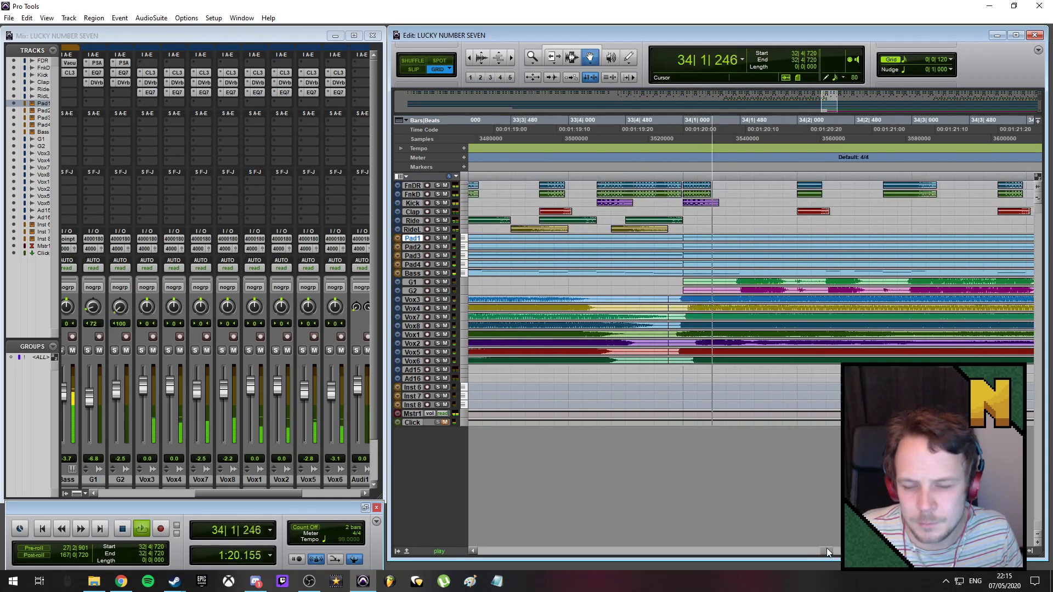
{"action": "scroll", "coordinate": [680, 347], "scroll_direction": "down", "scroll_amount": 6}
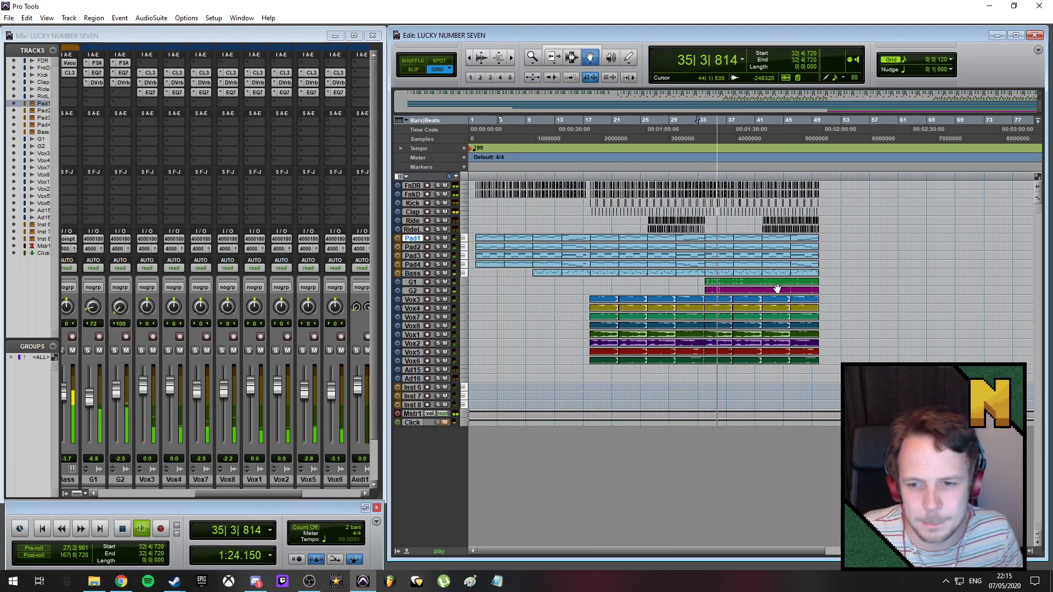
{"action": "key", "text": "space"}
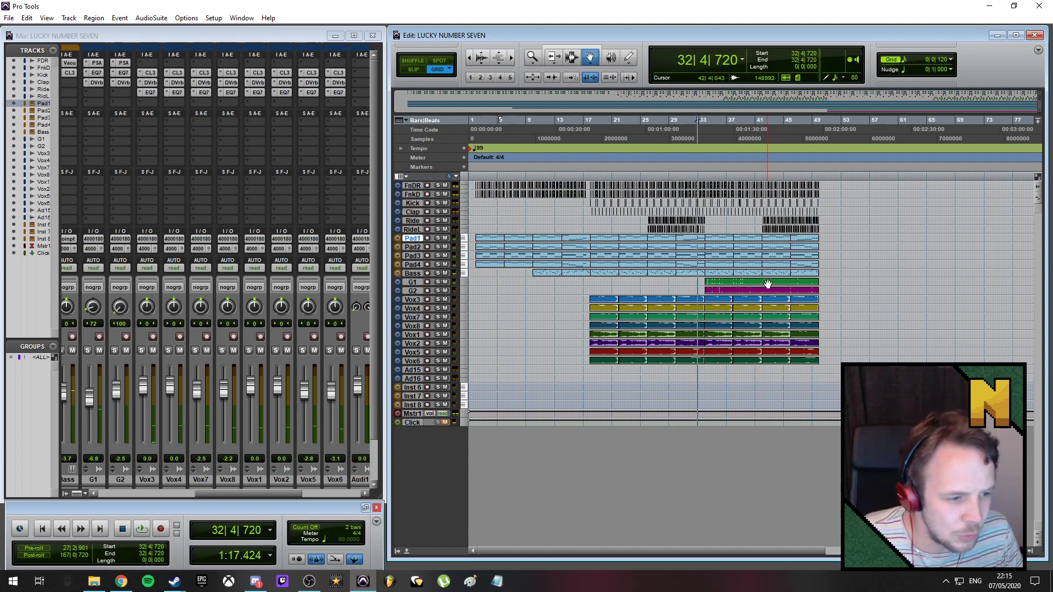
- Save the session
{"action": "left_click", "coordinate": [9, 17]}
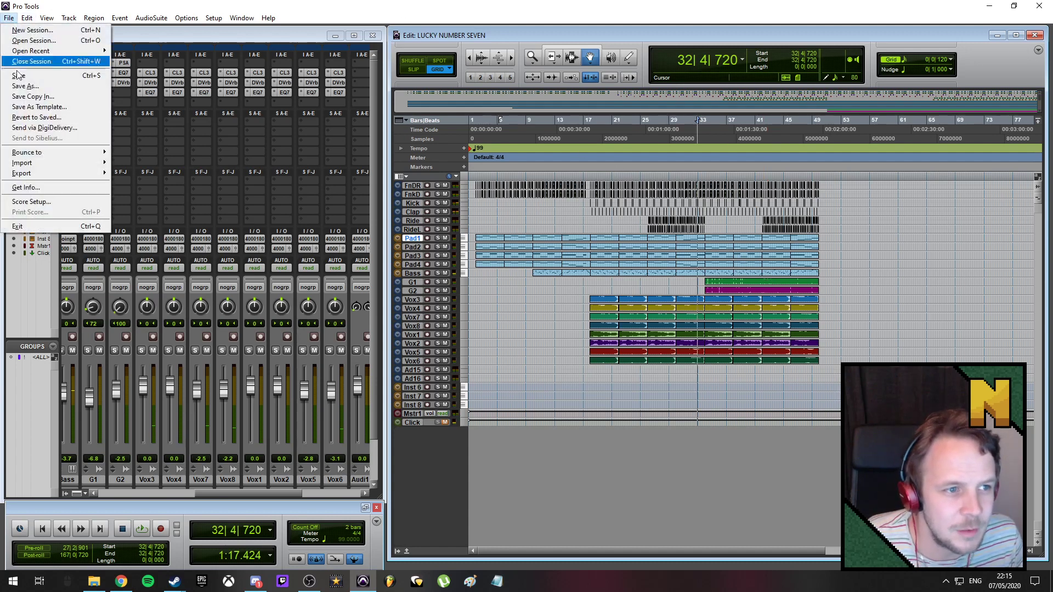
{"action": "left_click", "coordinate": [22, 75]}
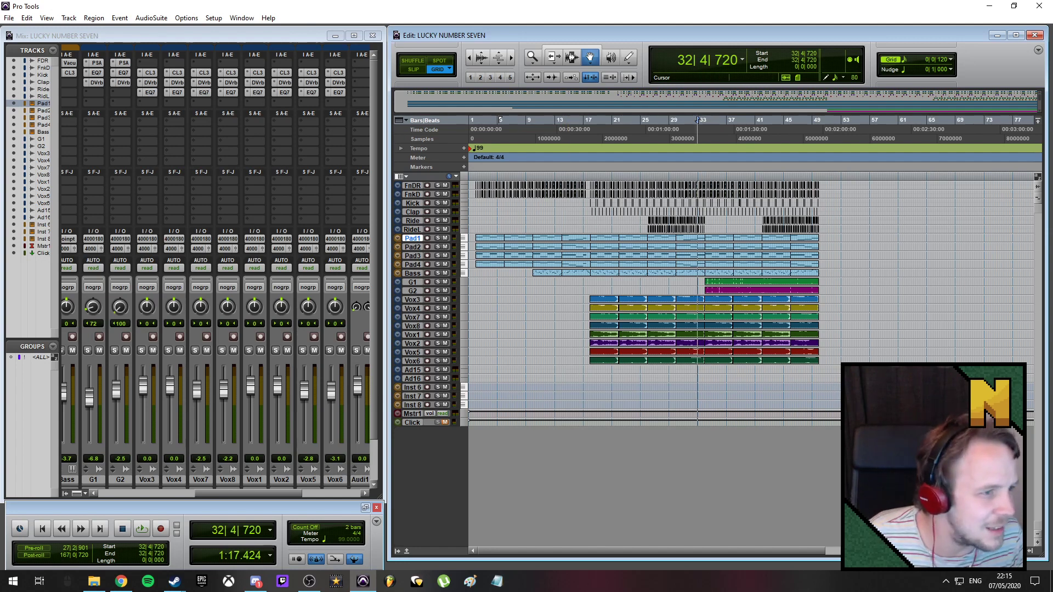
{"action": "key", "text": "alt+Tab"}
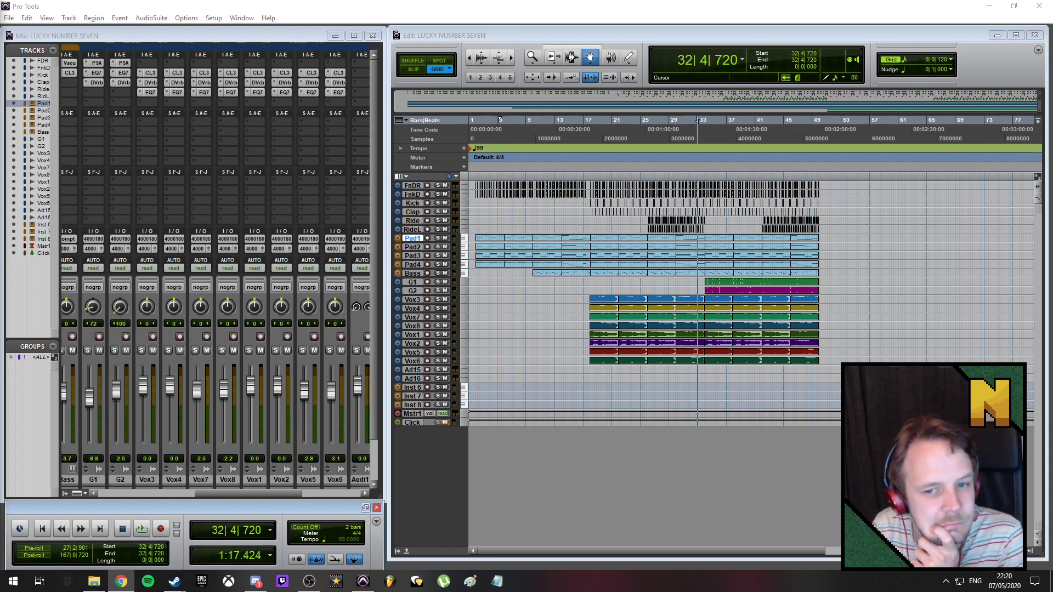
{"action": "left_click", "coordinate": [483, 551]}
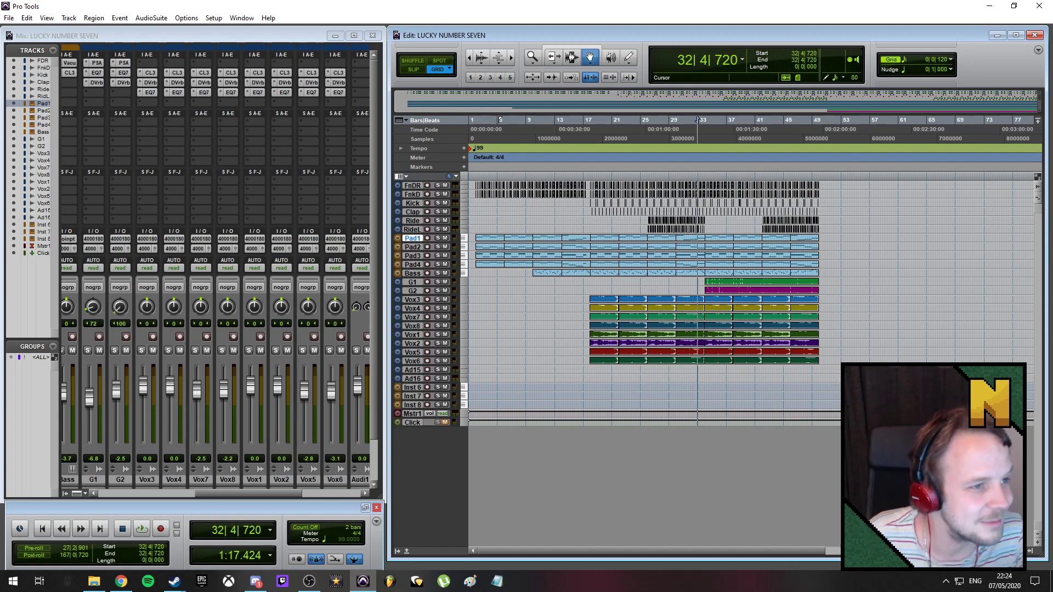
{"action": "key", "text": "alt+Tab"}
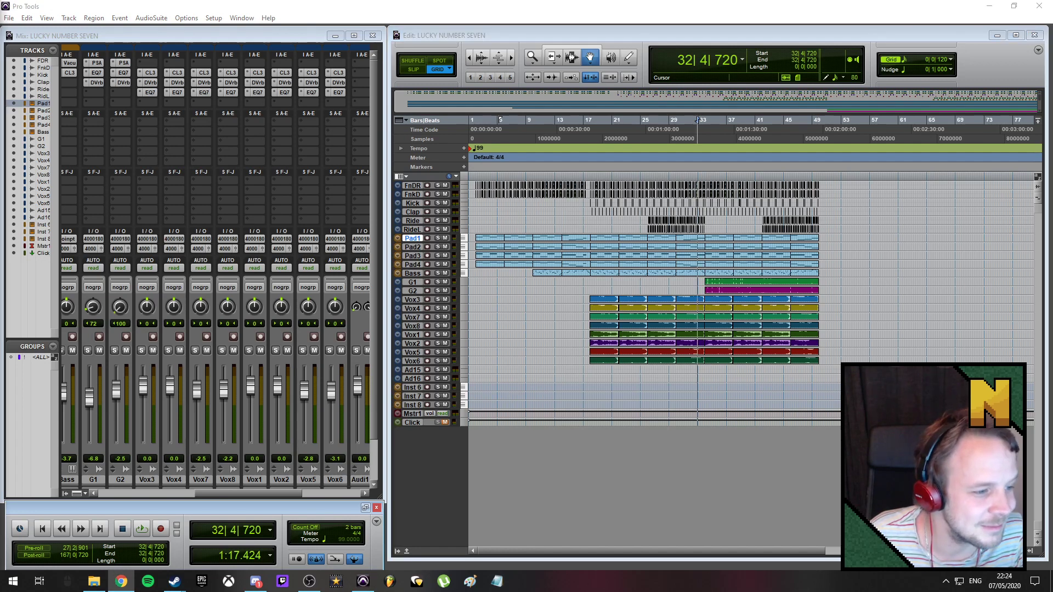
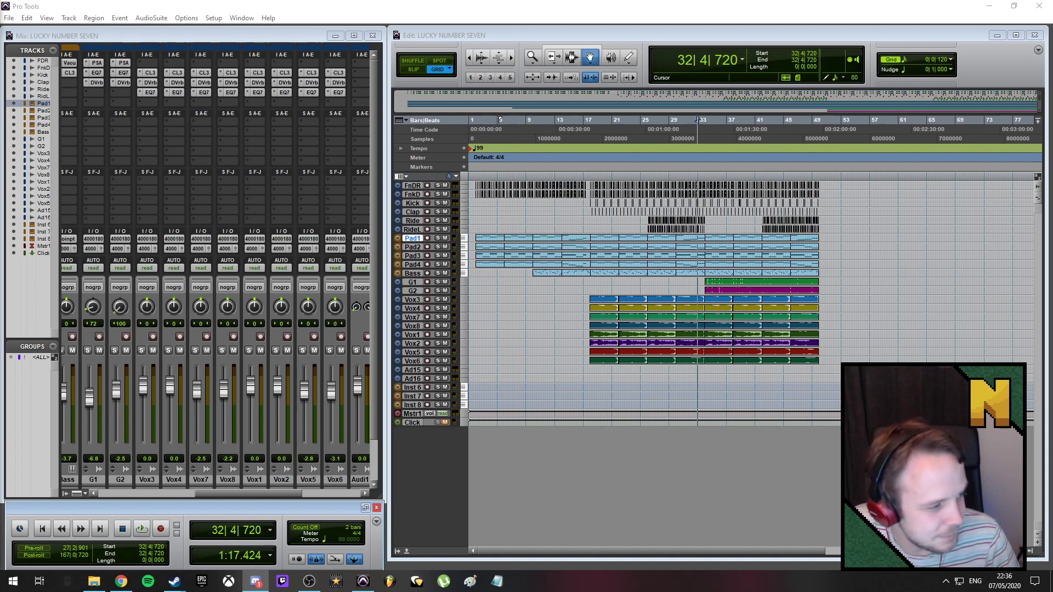
{"action": "left_click", "coordinate": [407, 8]}
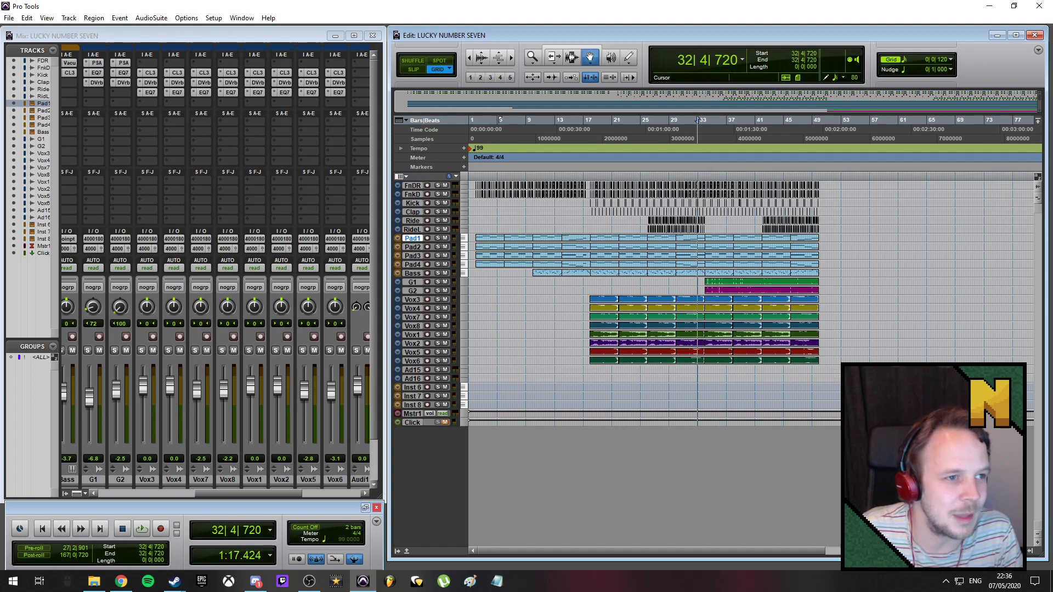
{"action": "key", "text": "alt+Tab"}
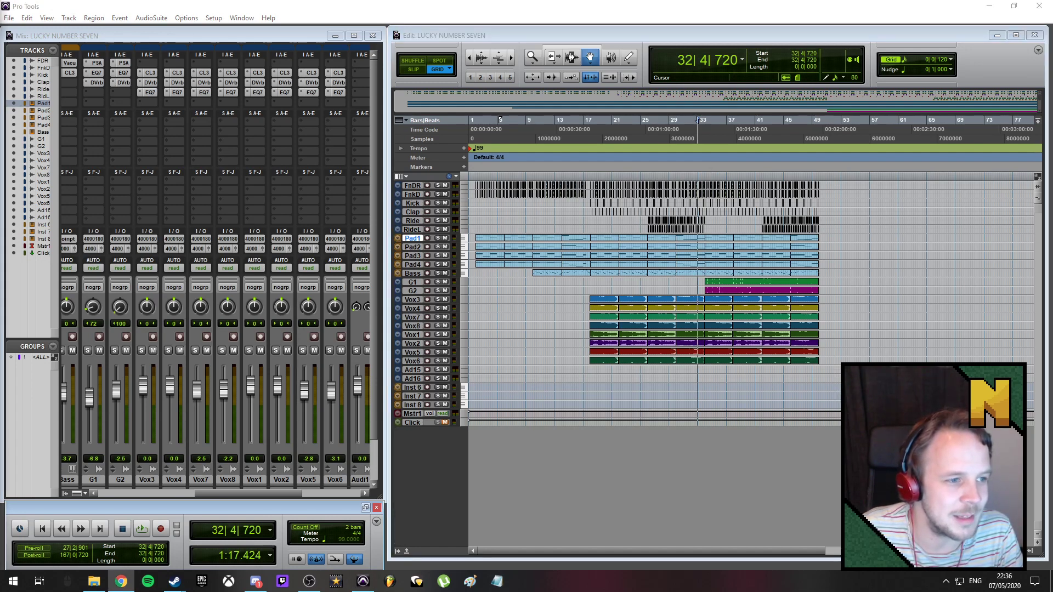
{"action": "left_click", "coordinate": [524, 8]}
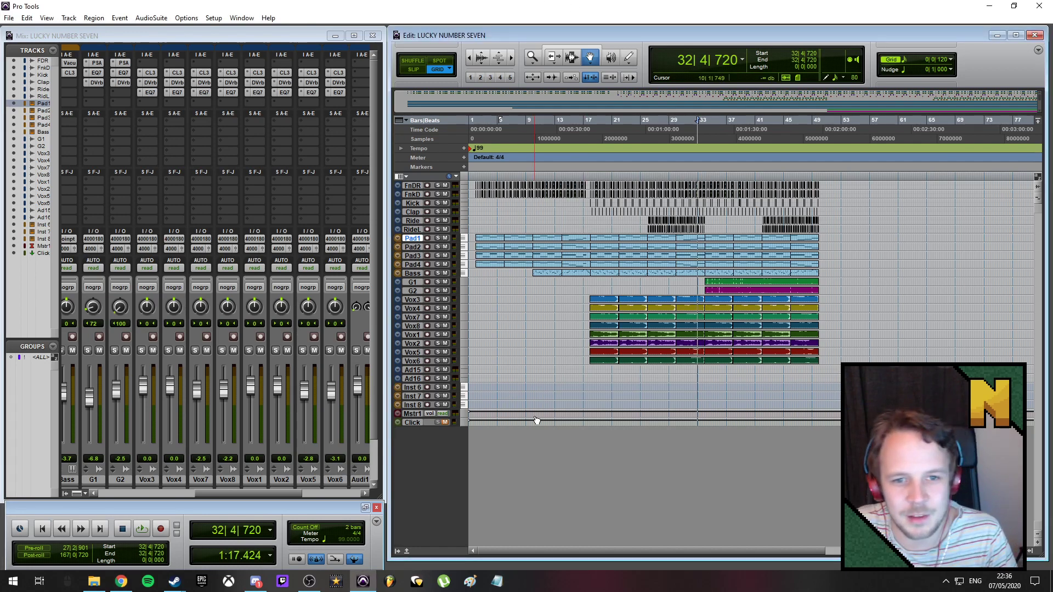
- Play the whole arrangement from 1|1|000 through its end
{"action": "key", "text": "Return"}
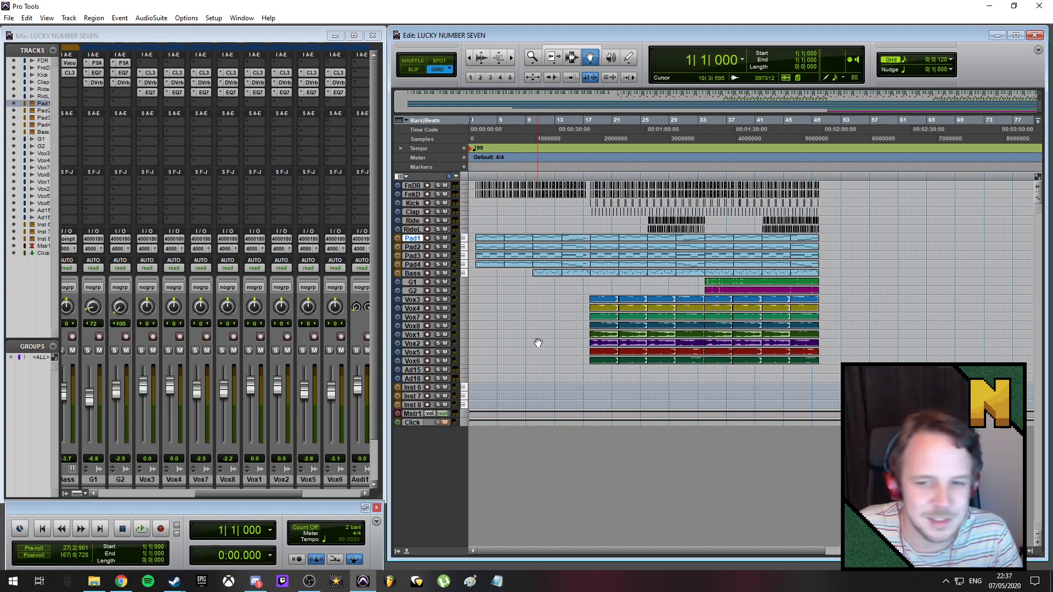
{"action": "key", "text": "space"}
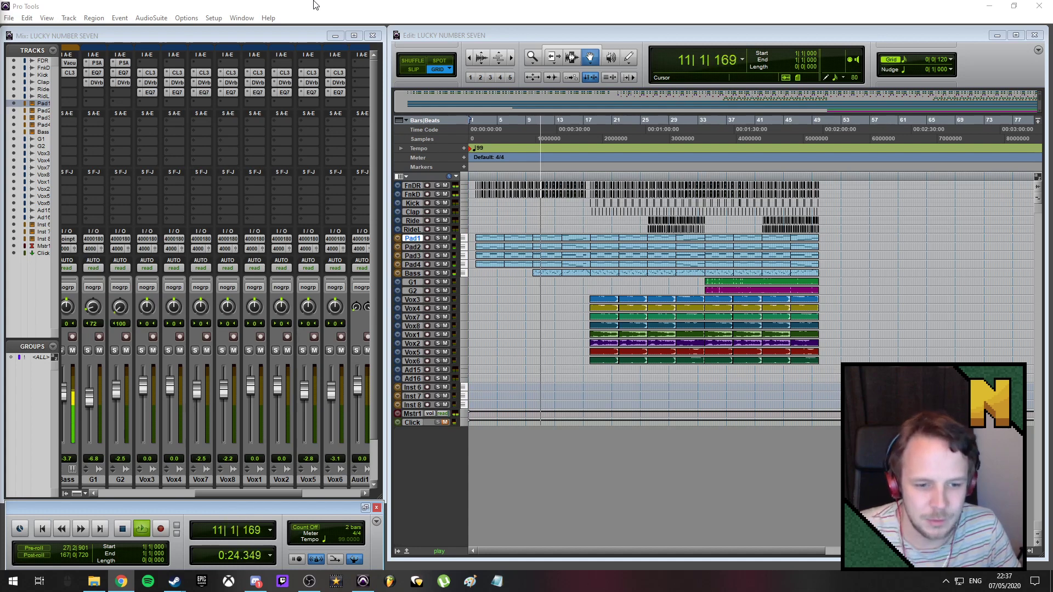
{"action": "left_click_drag", "start_coordinate": [278, 493], "coordinate": [353, 485]}
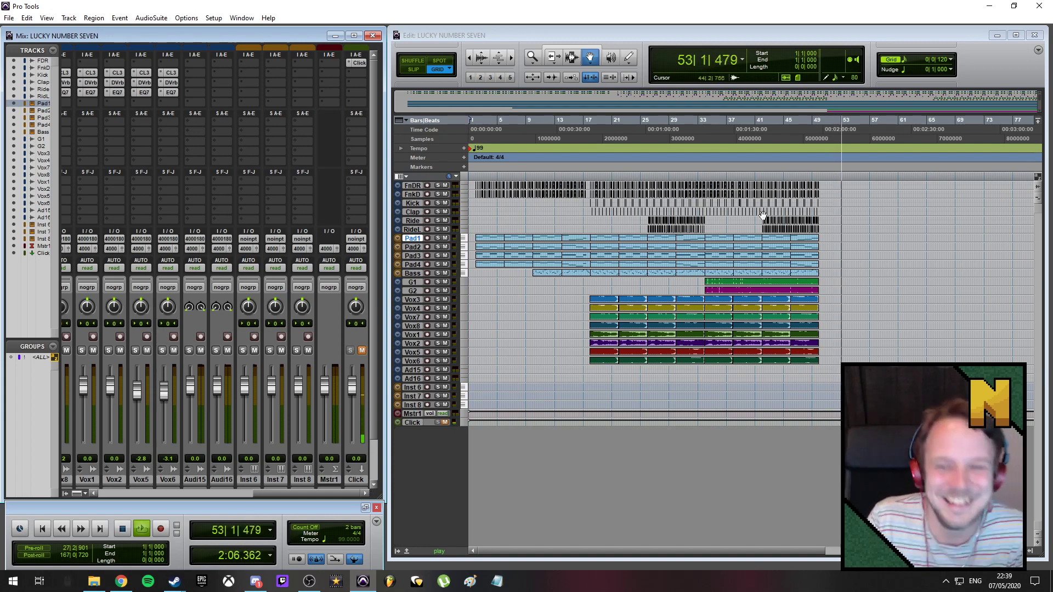
{"action": "key", "text": "space"}
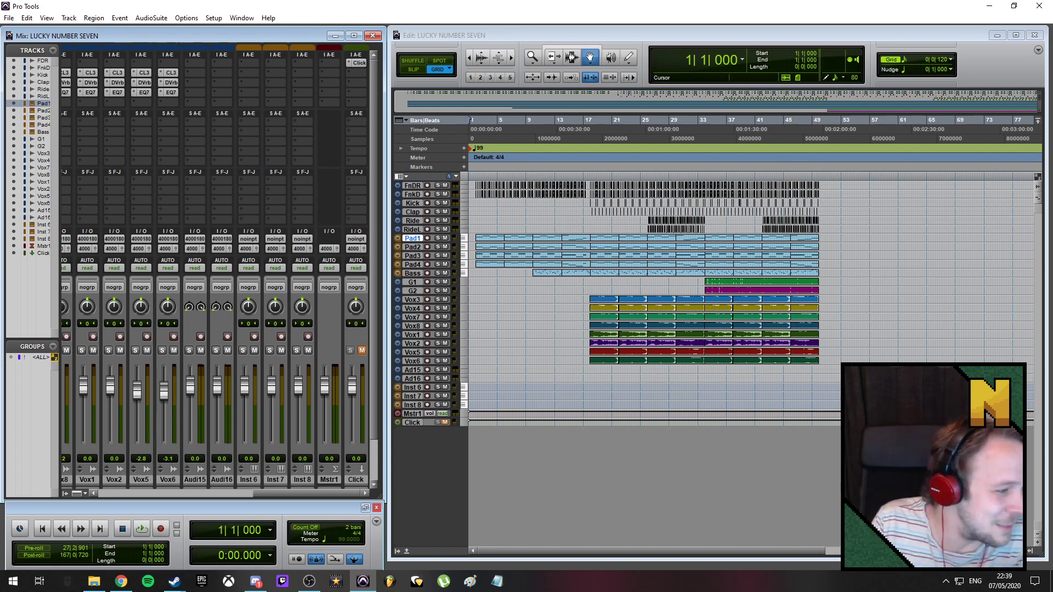
{"action": "key", "text": "alt+Tab"}
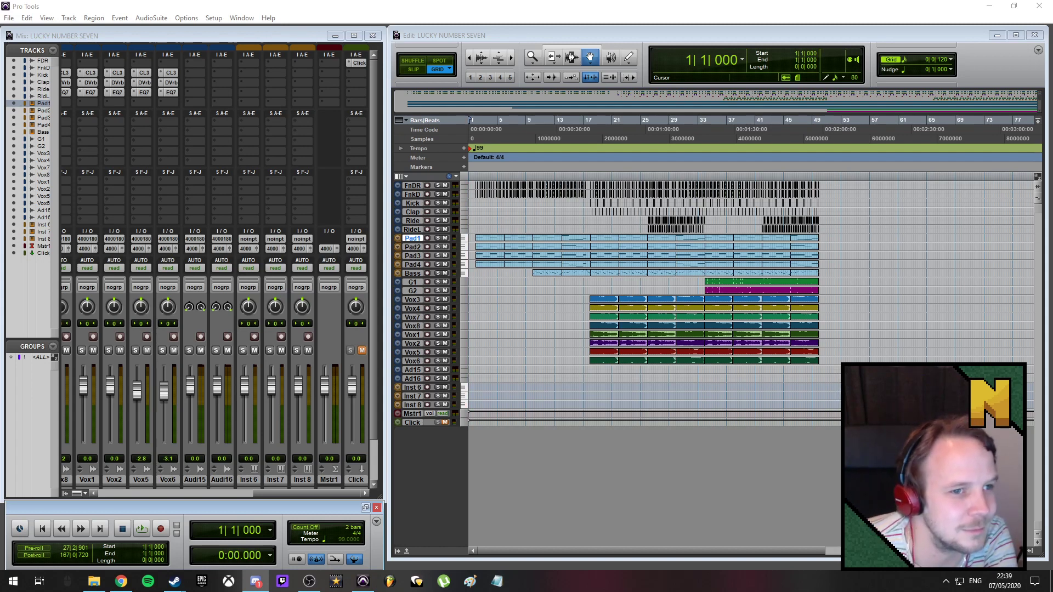
{"action": "key", "text": "alt+Tab"}
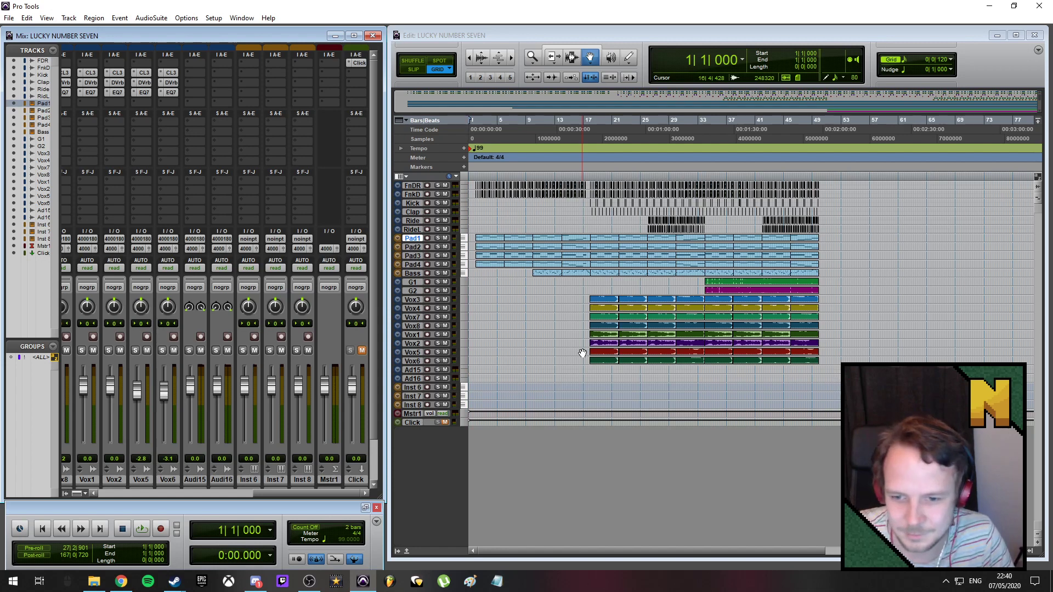
- Examine the layout of all sections and track entries across the full arrangement timeline
{"action": "key", "text": "ctrl+bracketright"}
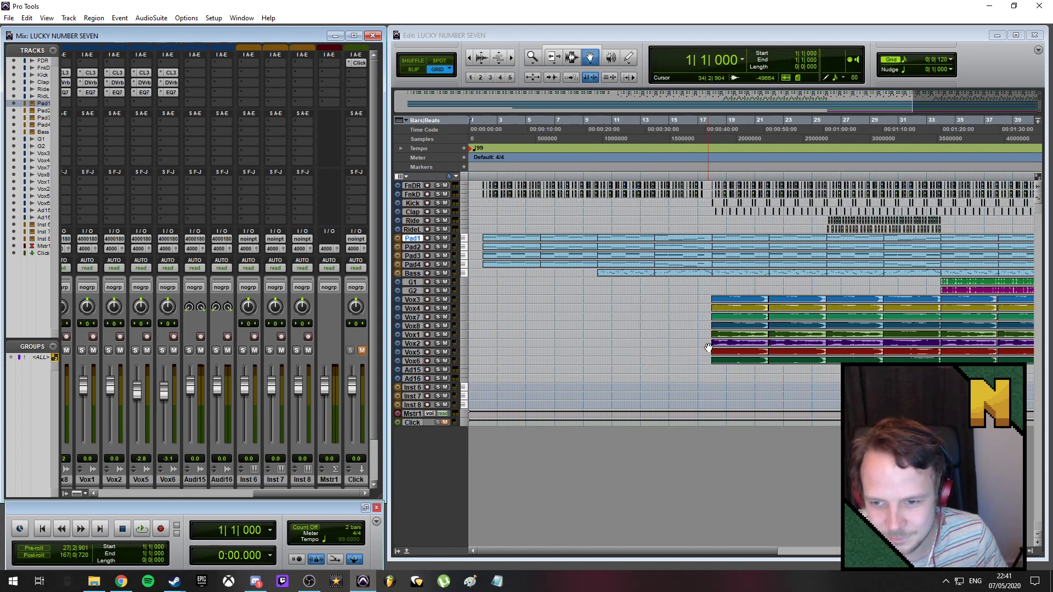
{"action": "key", "text": "ctrl+bracketright"}
{"action": "left_click_drag", "start_coordinate": [629, 549], "coordinate": [767, 536]}
{"action": "key", "text": "ctrl+bracketleft"}
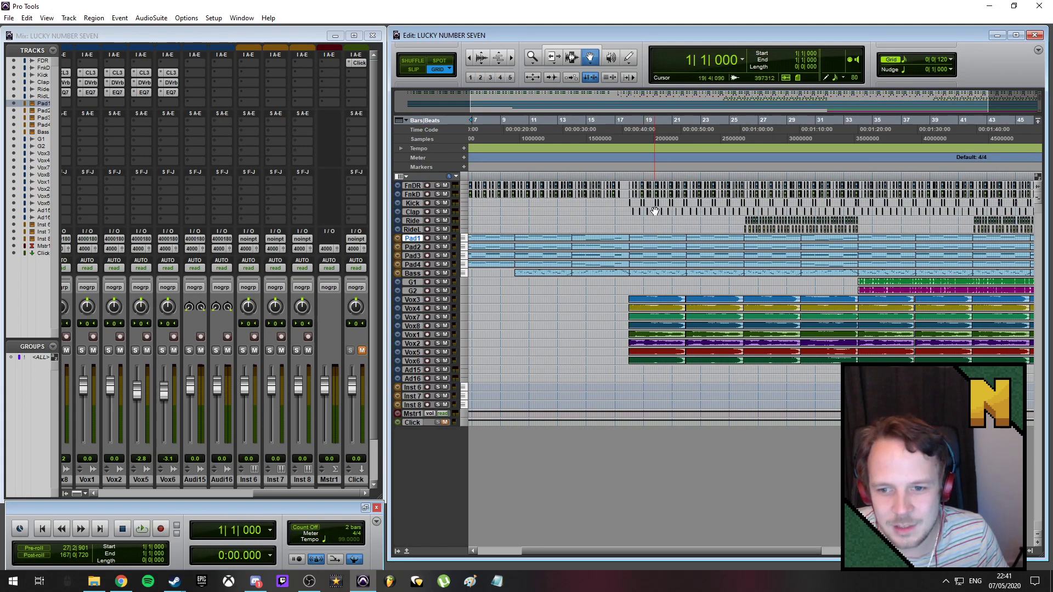
{"action": "left_click_drag", "start_coordinate": [737, 551], "coordinate": [778, 544]}
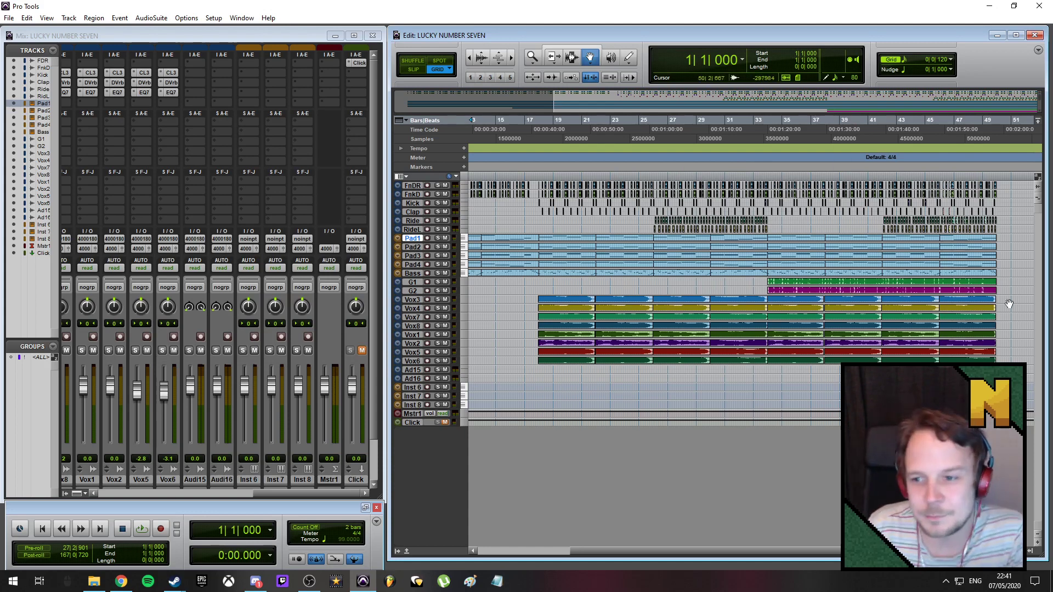
{"action": "left_click_drag", "start_coordinate": [706, 550], "coordinate": [587, 532]}
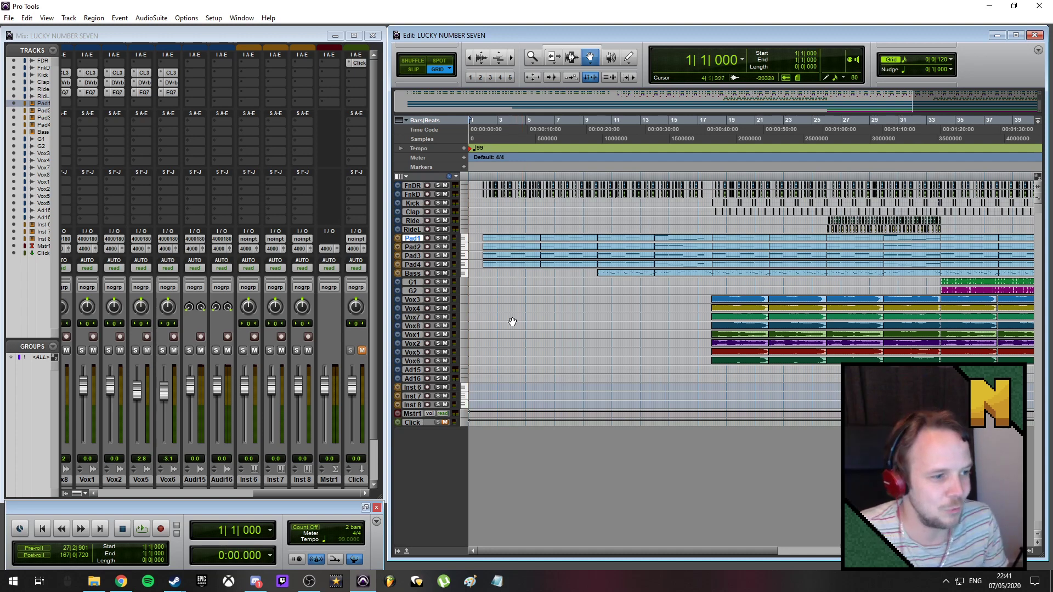
{"action": "key", "text": "ctrl+]"}
{"action": "key", "text": "ctrl+]"}
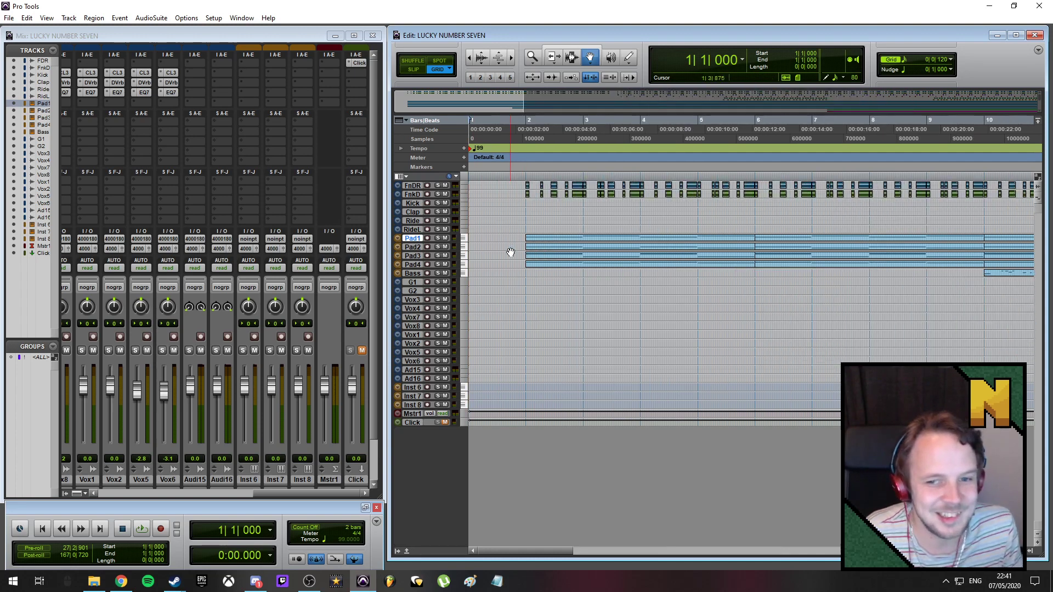
{"action": "key", "text": "ctrl+["}
{"action": "key", "text": "ctrl+["}
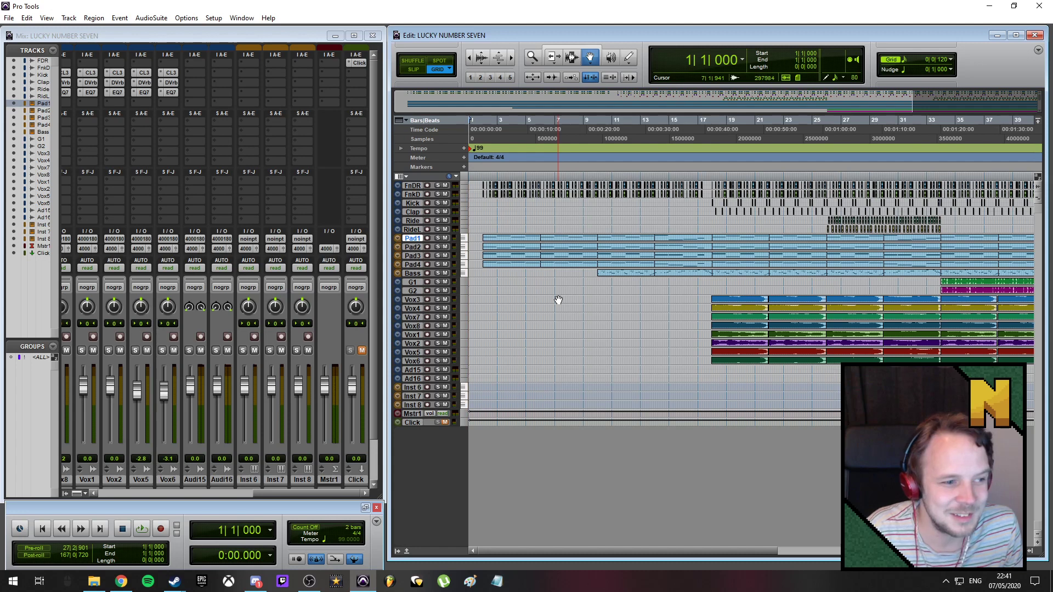
- Select bar 2, from 2|1|000 to 3|1|000, across all tracks
{"action": "scroll", "coordinate": [546, 302], "scroll_direction": "up", "scroll_amount": 4}
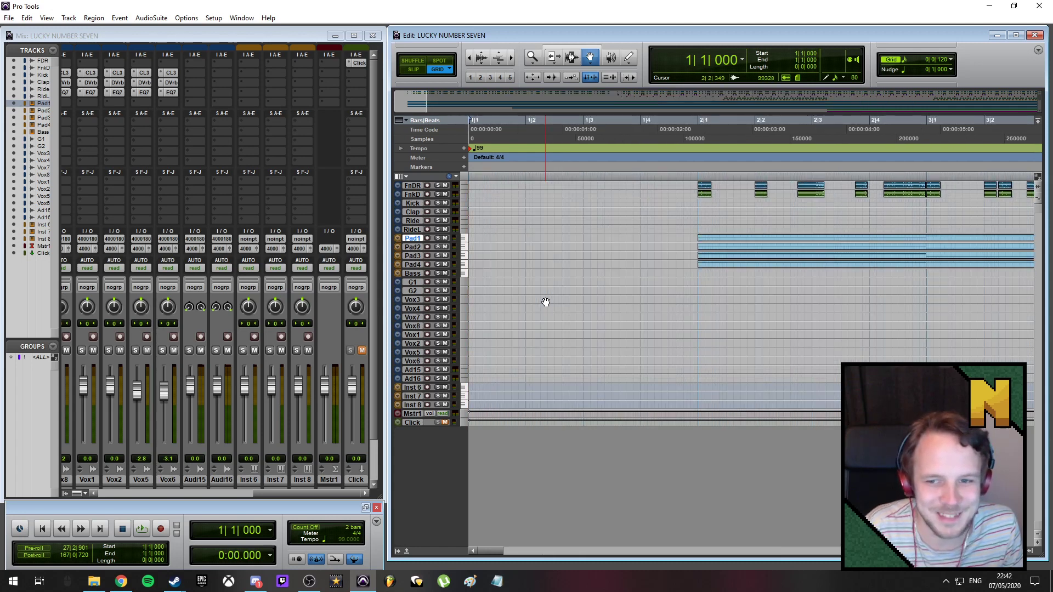
{"action": "scroll", "coordinate": [546, 302], "scroll_direction": "down", "scroll_amount": 1}
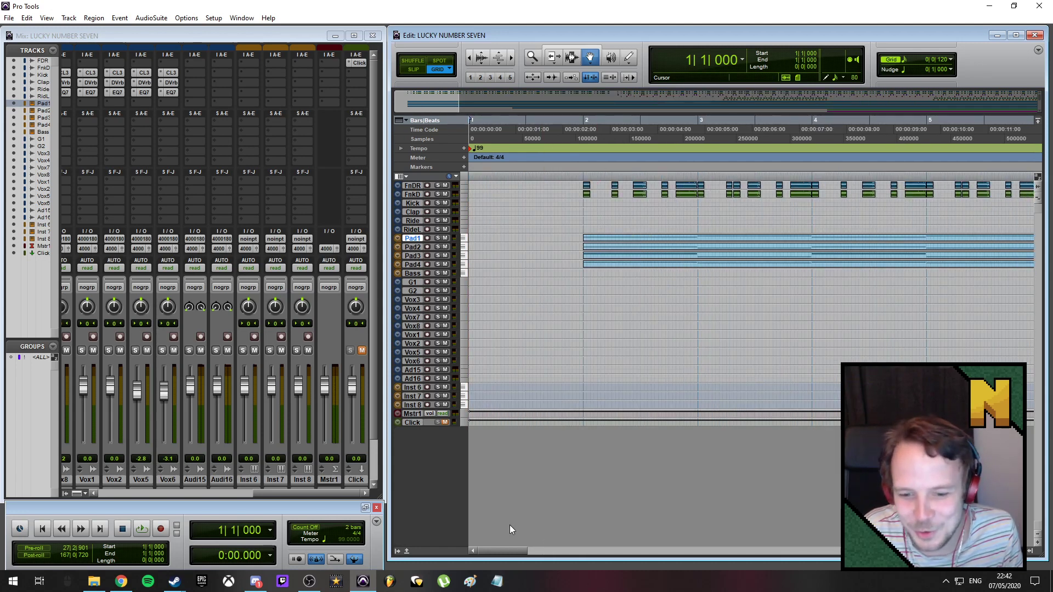
{"action": "left_click_drag", "start_coordinate": [506, 552], "coordinate": [513, 551]}
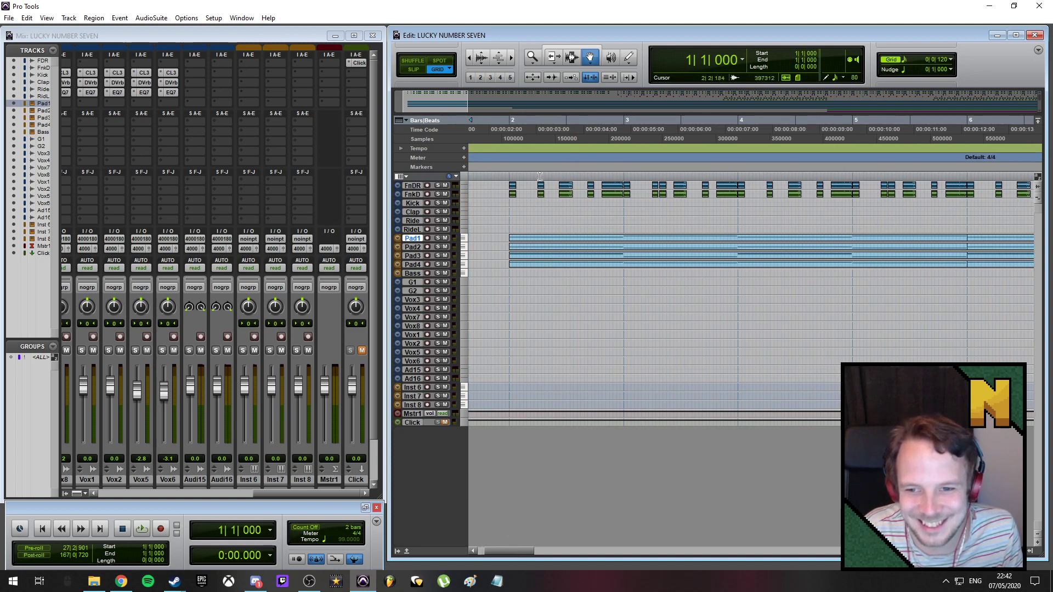
{"action": "left_click_drag", "start_coordinate": [509, 122], "coordinate": [622, 215]}
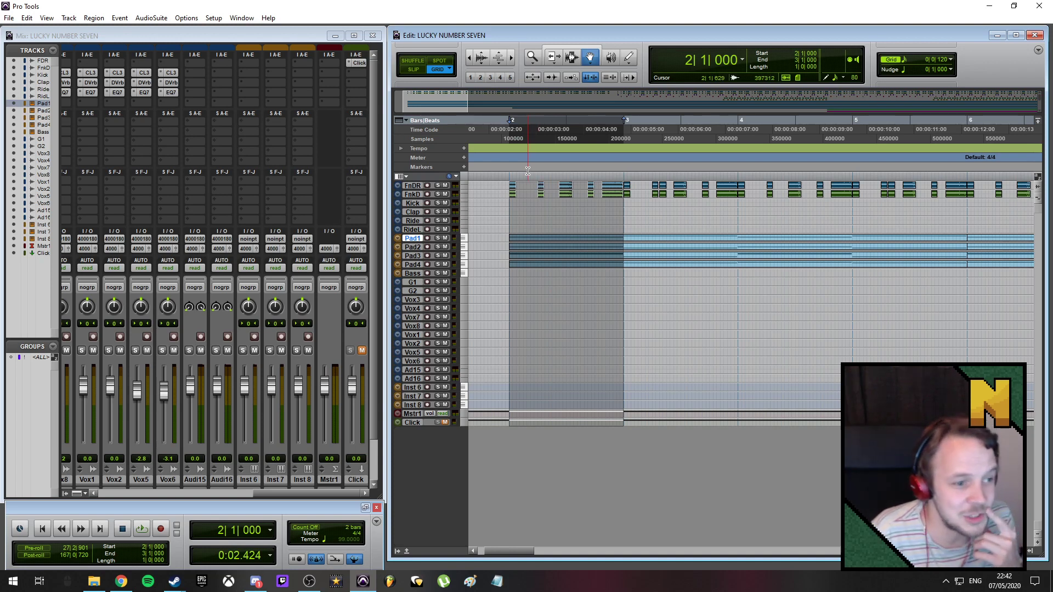
{"action": "key", "text": "alt+Tab"}
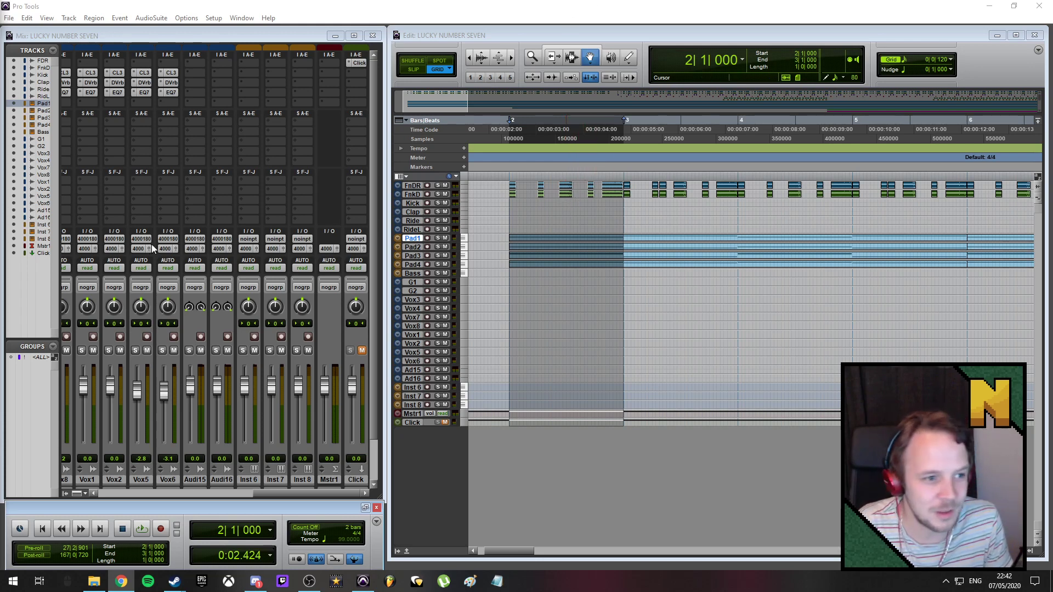
- Select the individual FnDR drum regions across bar 2, from 2|1|000 to 2|4|952, to examine the thinned drum pattern
{"action": "left_click", "coordinate": [586, 3]}
{"action": "key", "text": "t"}
{"action": "key", "text": "t"}
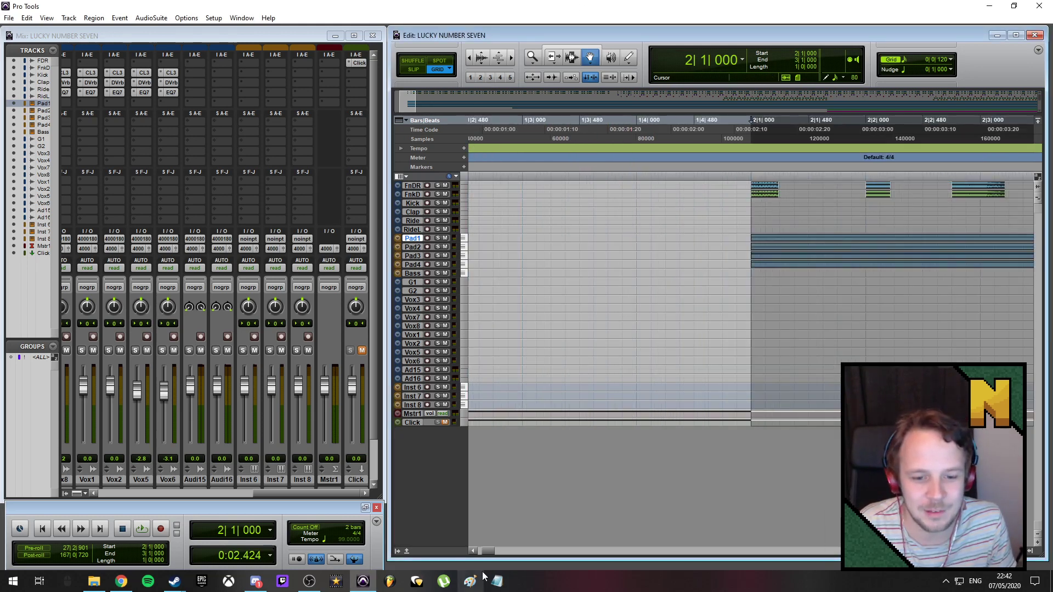
{"action": "left_click_drag", "start_coordinate": [489, 553], "coordinate": [495, 554]}
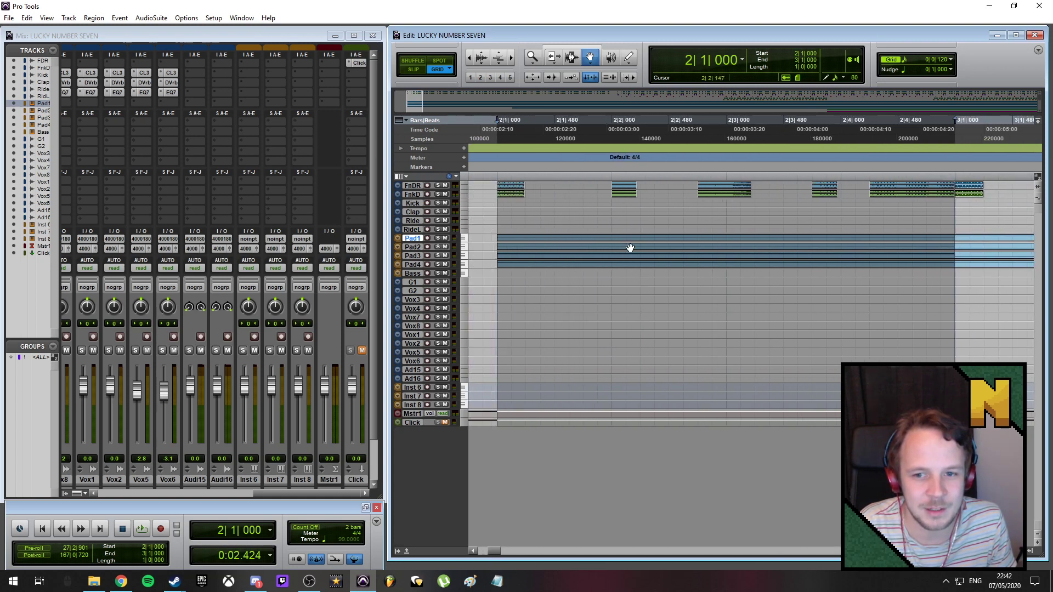
{"action": "left_click", "coordinate": [635, 223]}
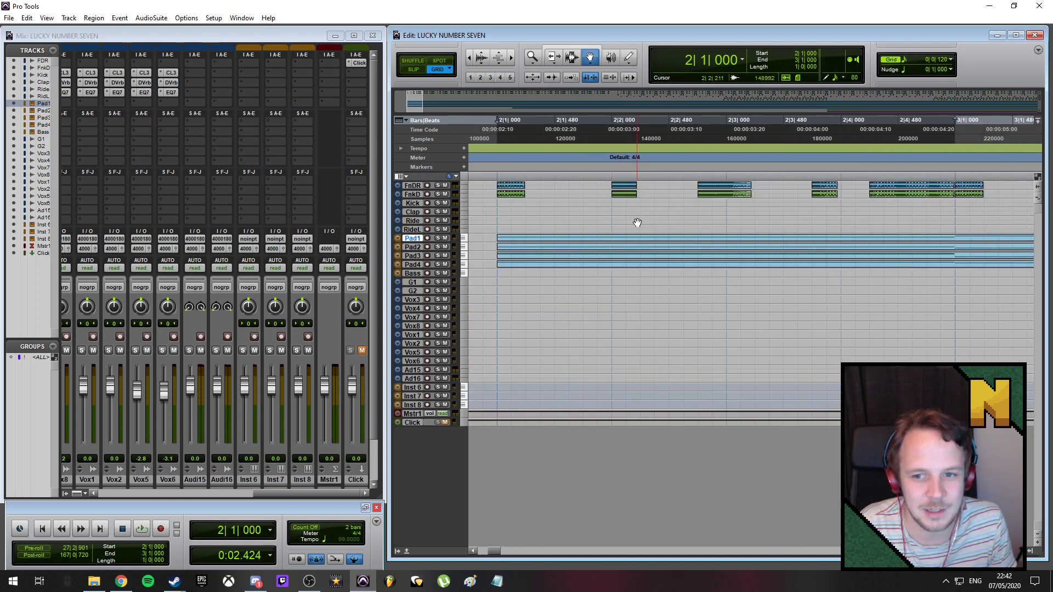
{"action": "left_click", "coordinate": [516, 188]}
{"action": "left_click", "coordinate": [632, 188], "text": "shift"}
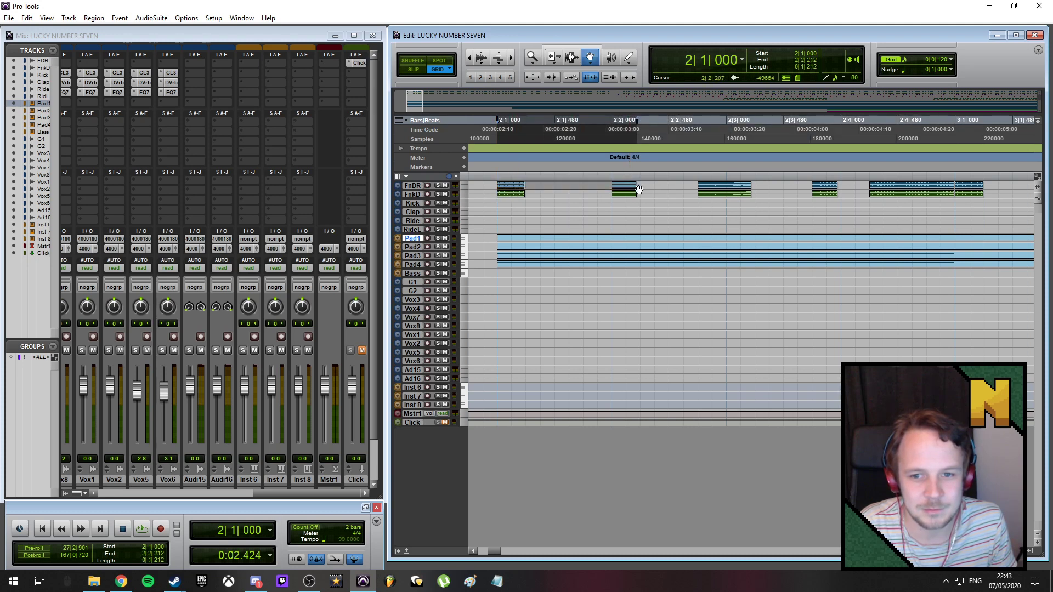
{"action": "left_click", "coordinate": [700, 187], "text": "shift"}
{"action": "left_click", "coordinate": [823, 188], "text": "shift"}
{"action": "left_click", "coordinate": [910, 187], "text": "shift"}
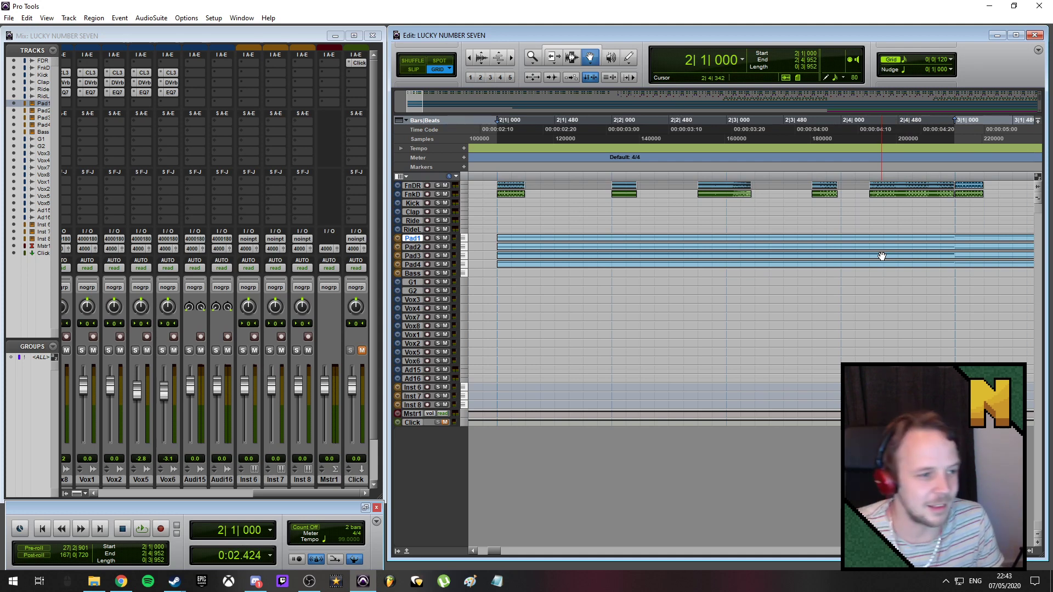
{"action": "scroll", "coordinate": [874, 256], "scroll_direction": "down", "scroll_amount": 6}
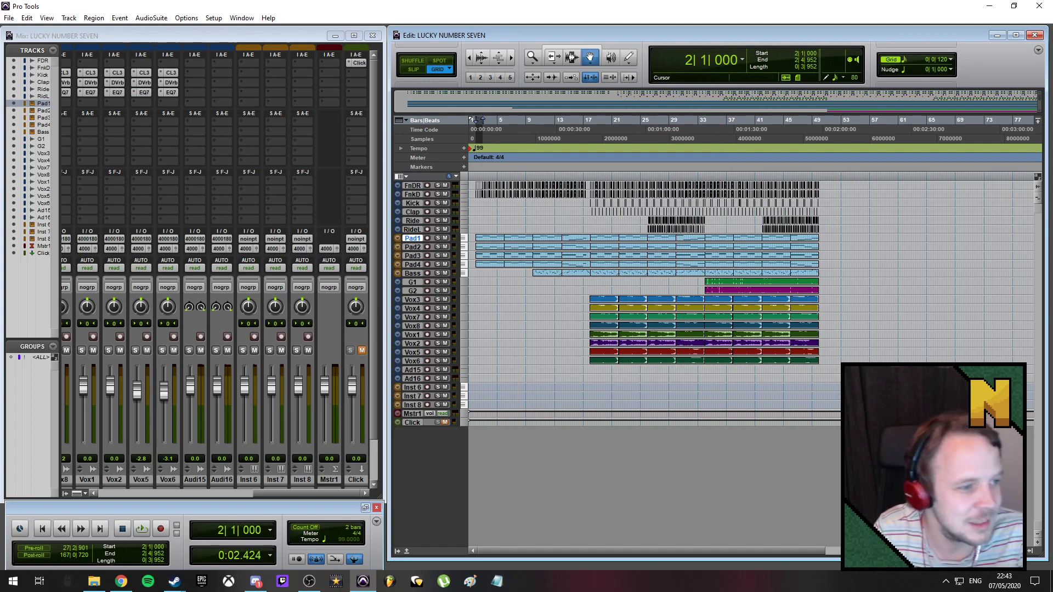
- Switch to VLC media player, play WASTEMAN.mp3 from its beginning, and return to the Pro Tools session
{"action": "key", "text": "alt+Tab"}
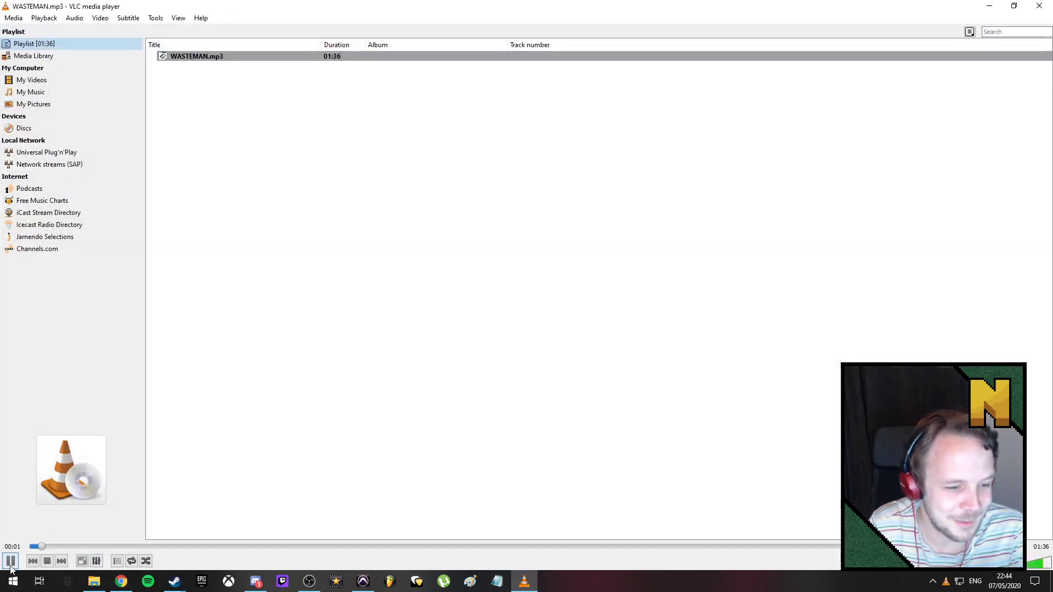
{"action": "left_click", "coordinate": [11, 561]}
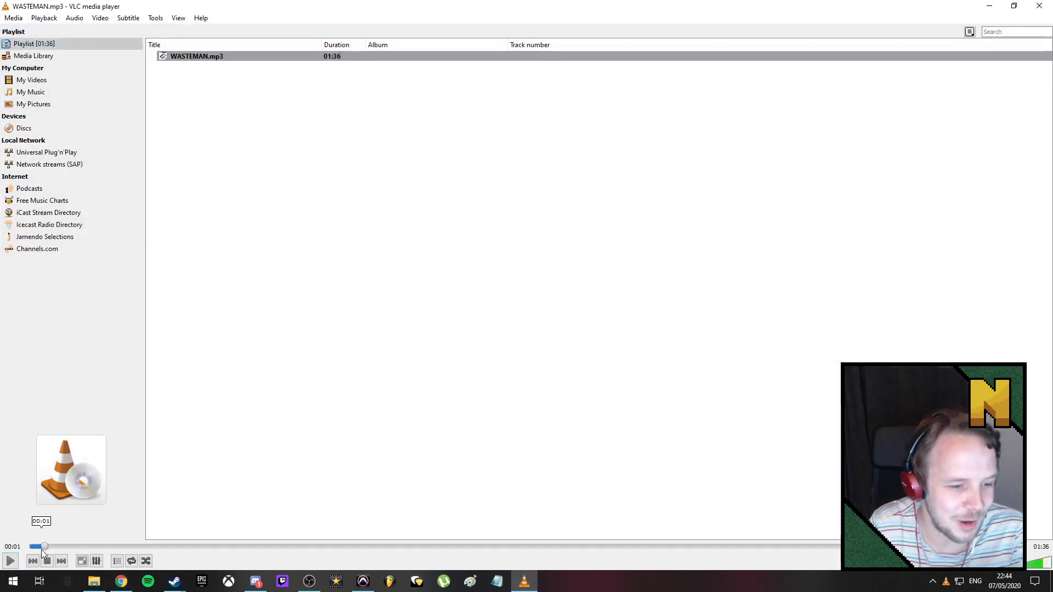
{"action": "left_click_drag", "start_coordinate": [42, 548], "coordinate": [1, 549]}
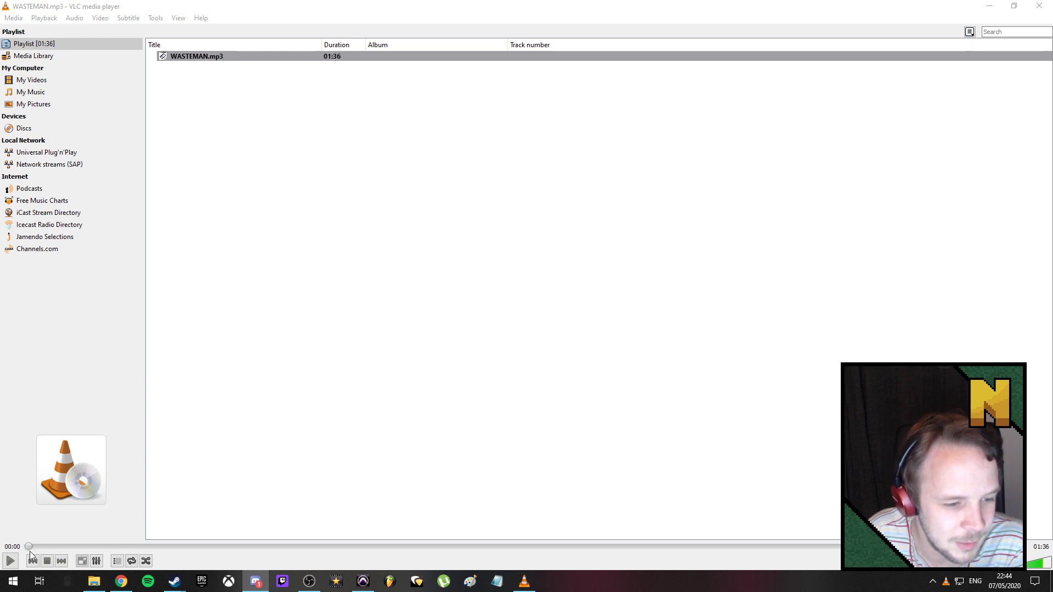
{"action": "left_click", "coordinate": [11, 562]}
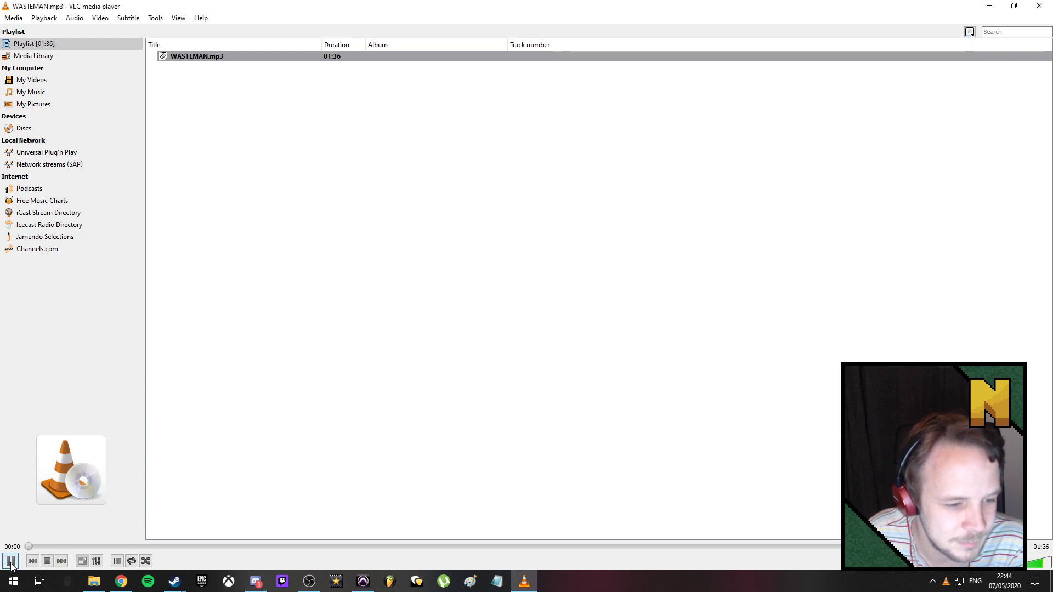
{"action": "left_click", "coordinate": [989, 6]}
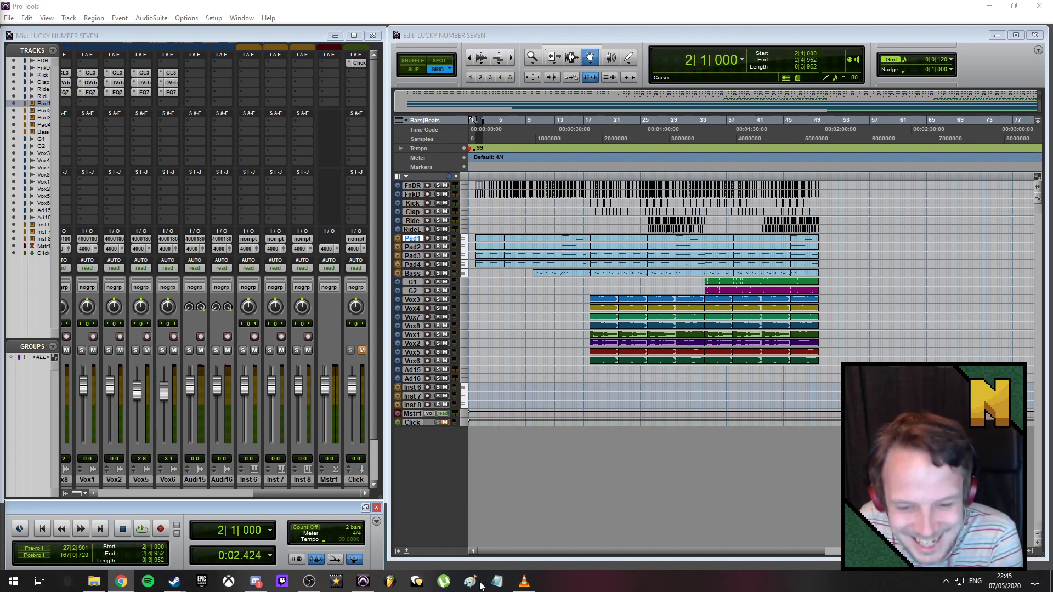
{"action": "left_click", "coordinate": [524, 581]}
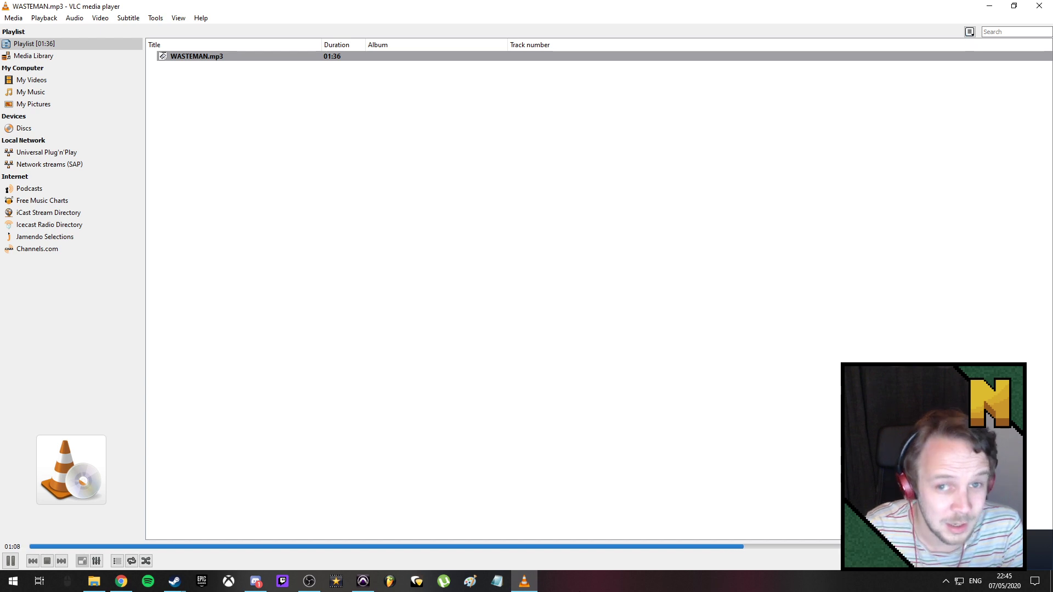
{"action": "left_click", "coordinate": [989, 10]}
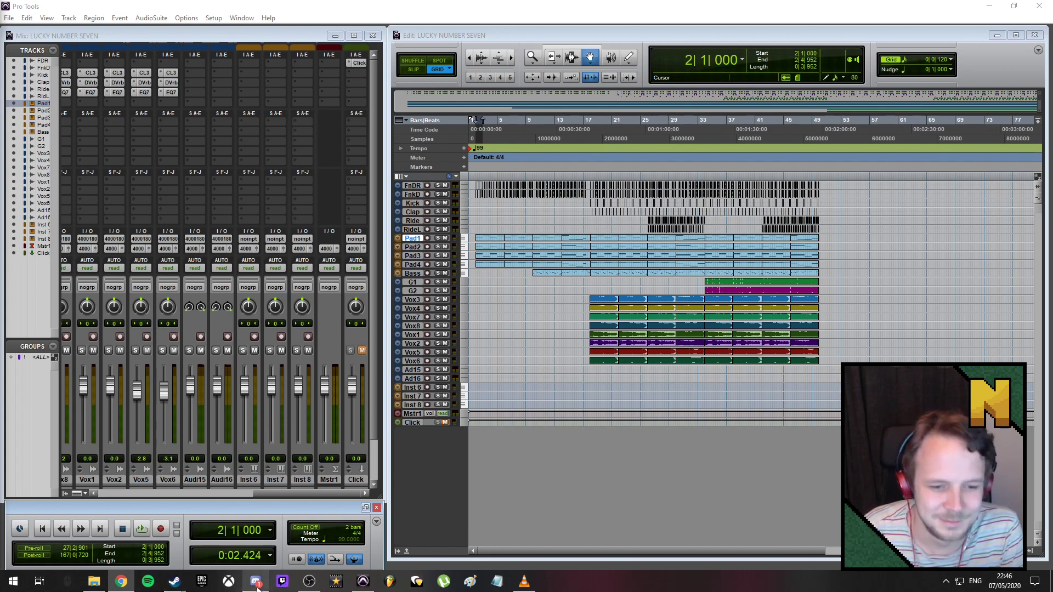
{"action": "mouse_move", "coordinate": [257, 587]}
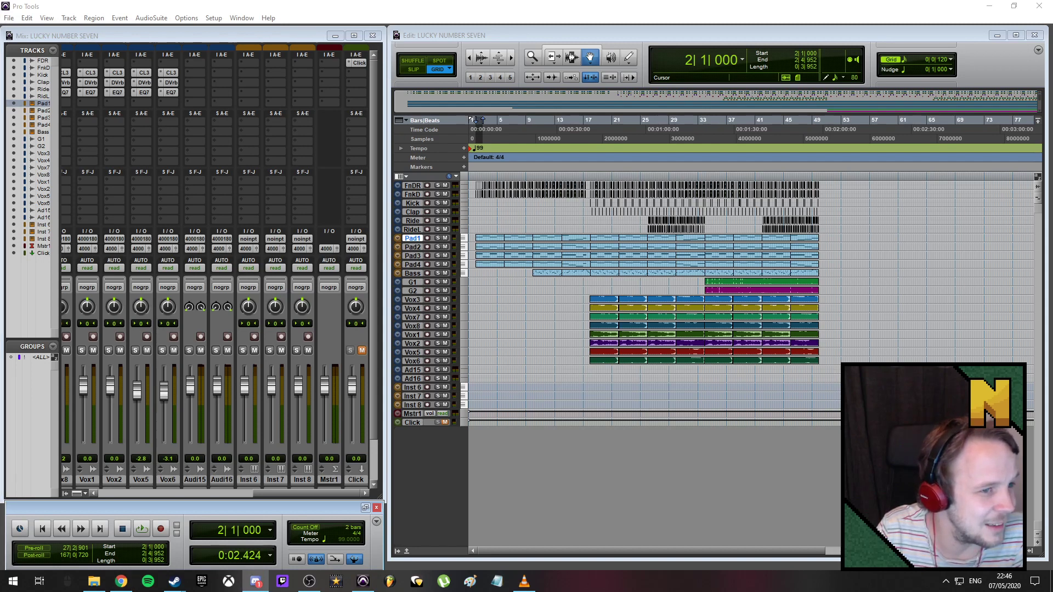
{"action": "key", "text": "alt+Tab"}
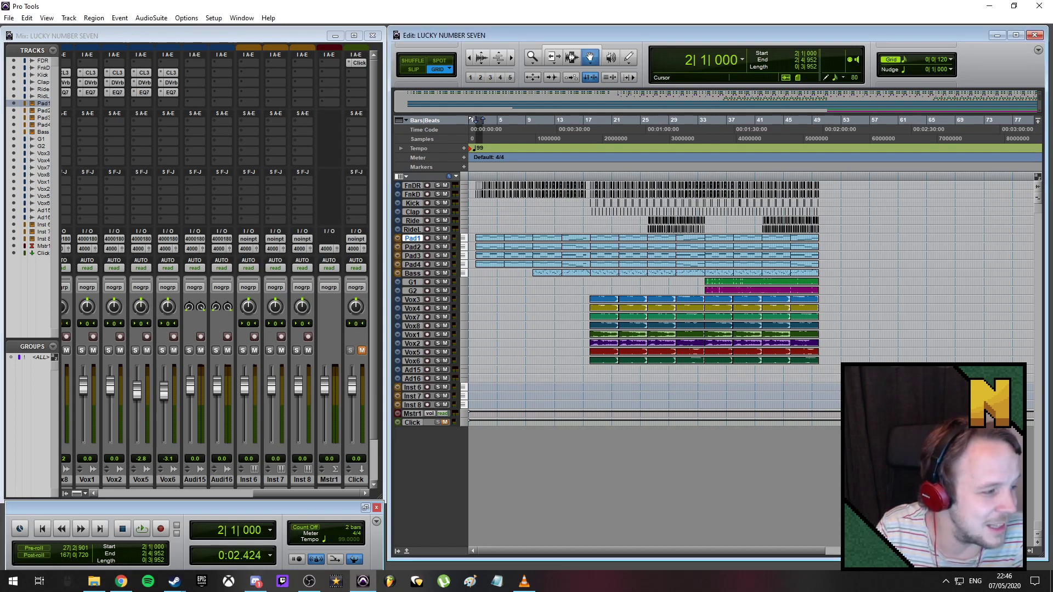
{"action": "key", "text": "alt+Tab"}
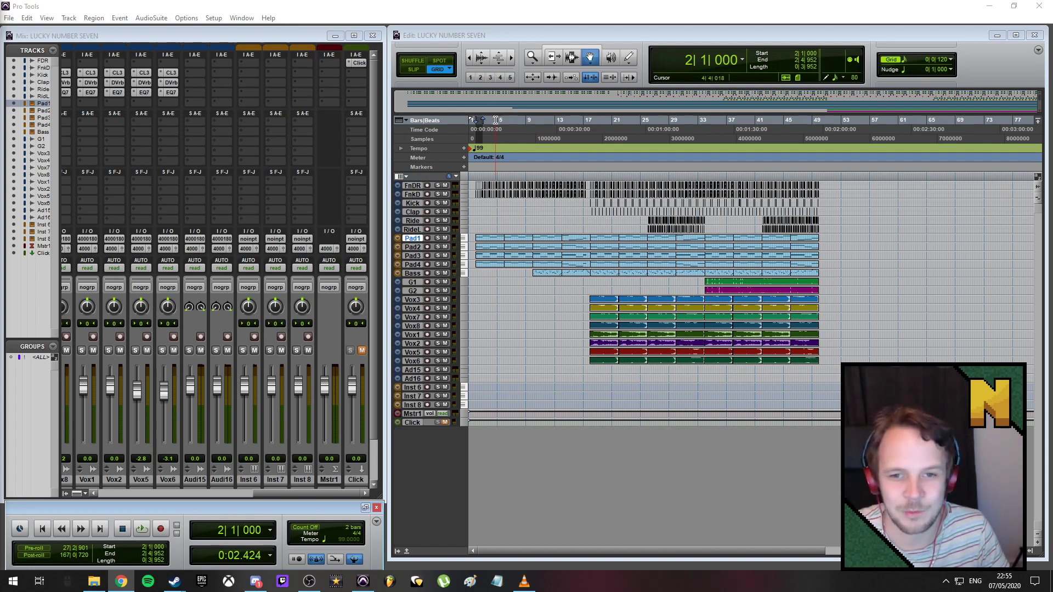
- Return to the session start at 1|1|000 and briefly play the opening of the arrangement
{"action": "left_click", "coordinate": [497, 130]}
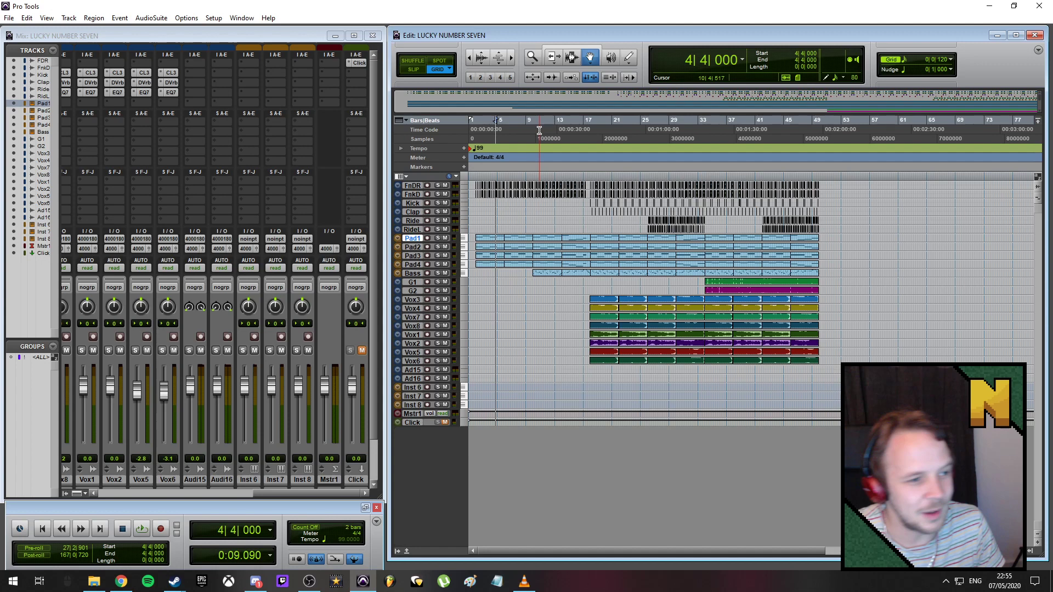
{"action": "key", "text": "Return"}
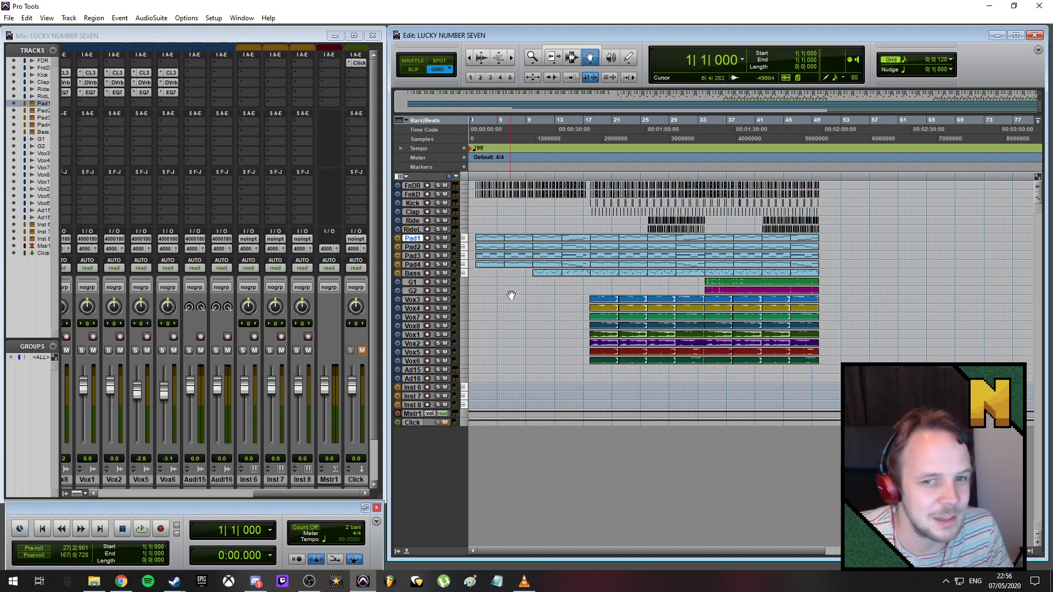
{"action": "key", "text": "space"}
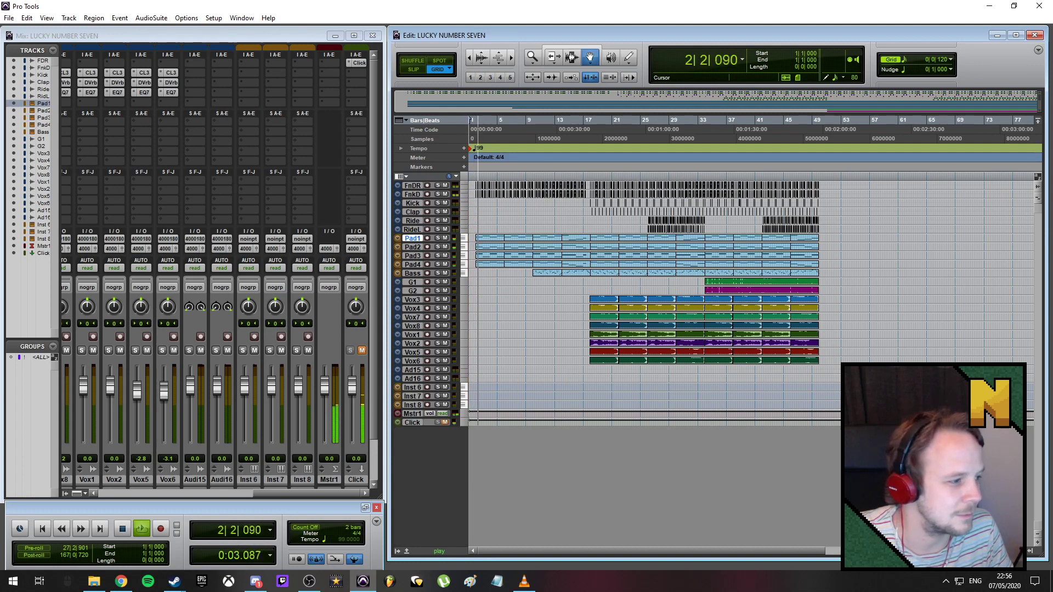
{"action": "key", "text": "space"}
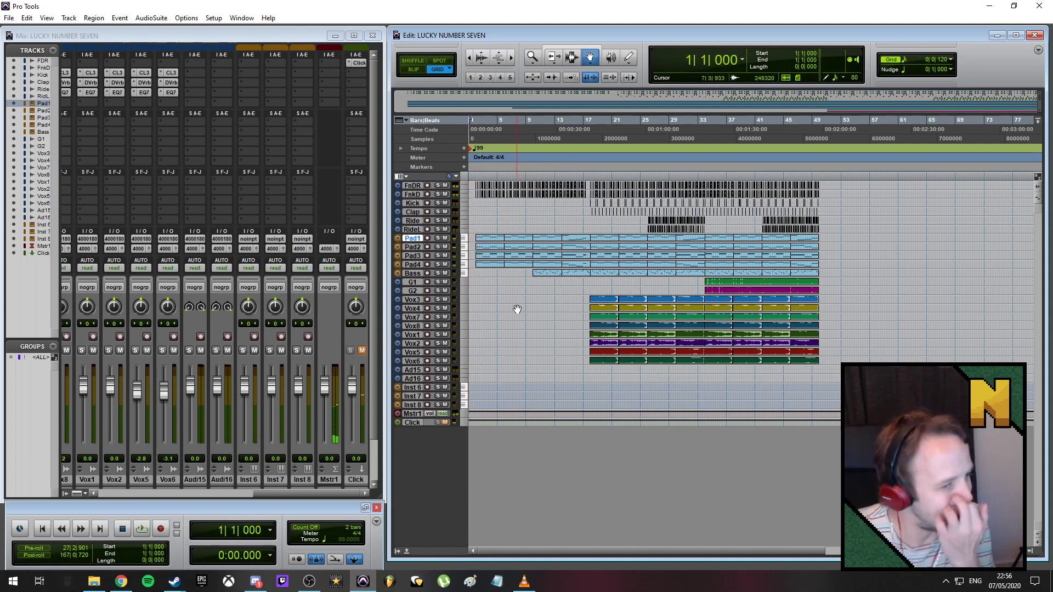
- Save the LUCKY NUMBER SEVEN session and exit Pro Tools
{"action": "left_click", "coordinate": [8, 18]}
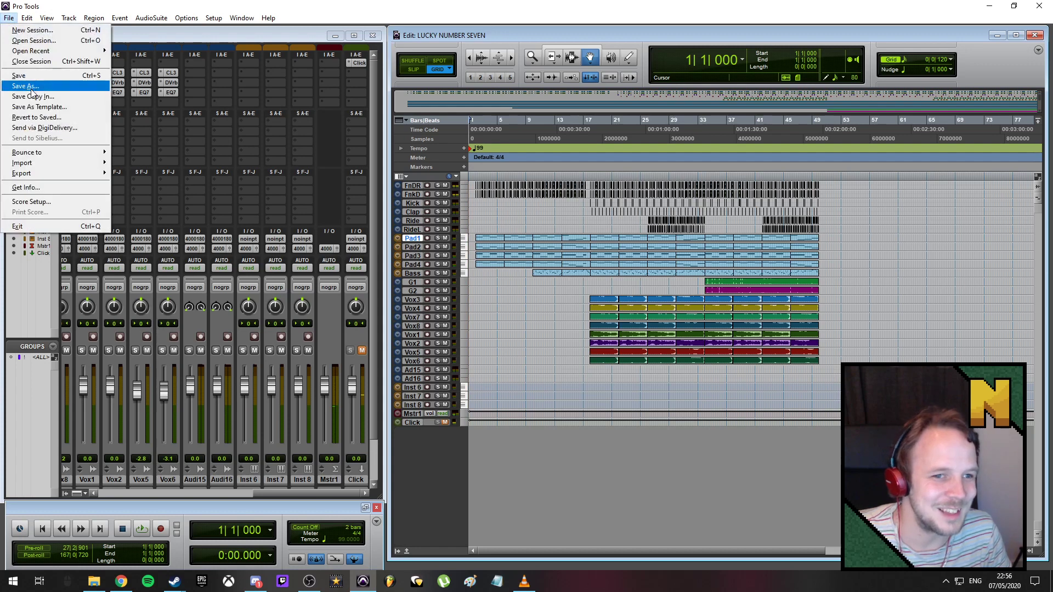
{"action": "left_click", "coordinate": [22, 75]}
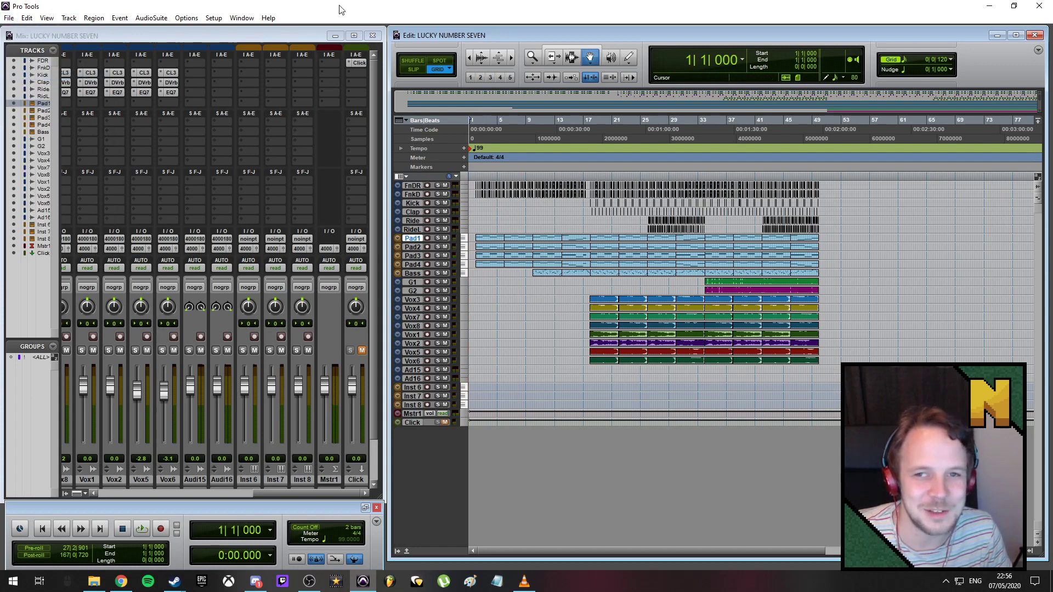
{"action": "left_click", "coordinate": [9, 21]}
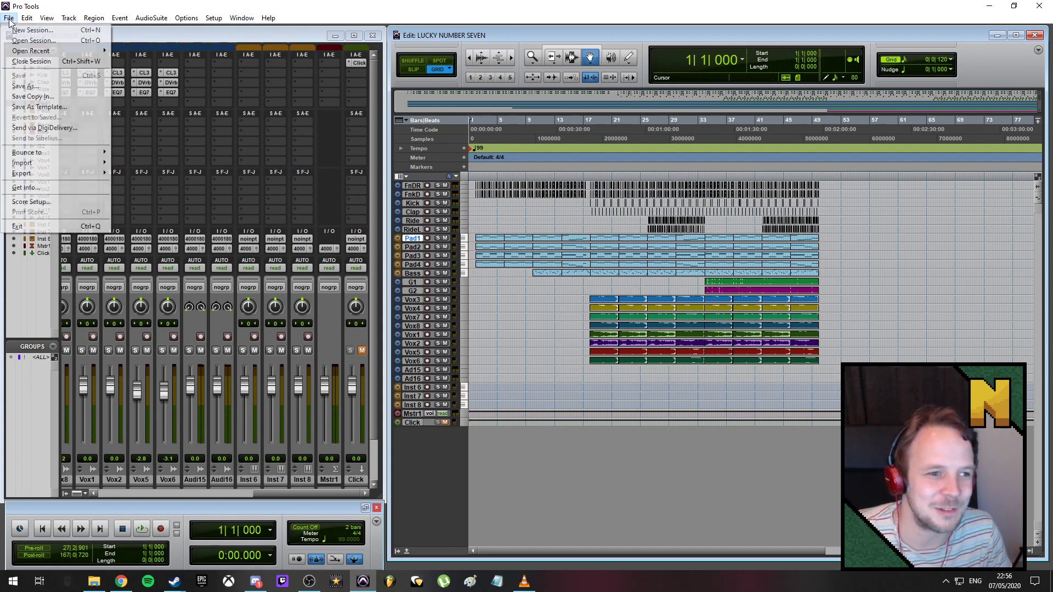
{"action": "left_click", "coordinate": [24, 230]}
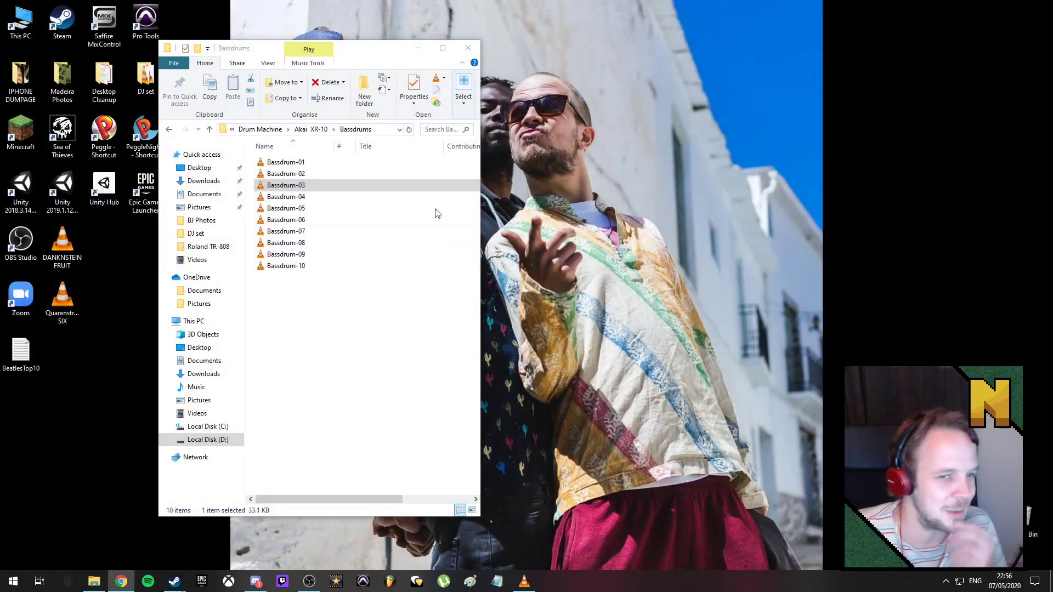
- Relaunch Pro Tools with VLC closed and reopen the recent session LUCKY NUMBER SEVEN.ptf
{"action": "double_click", "coordinate": [151, 22]}
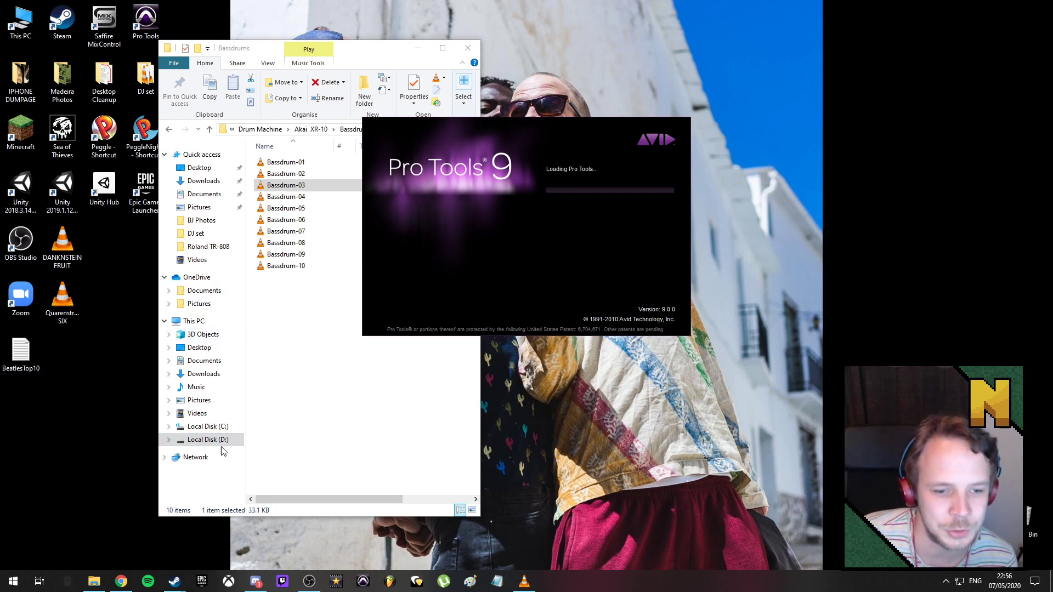
{"action": "left_click_drag", "start_coordinate": [360, 50], "coordinate": [0, 107]}
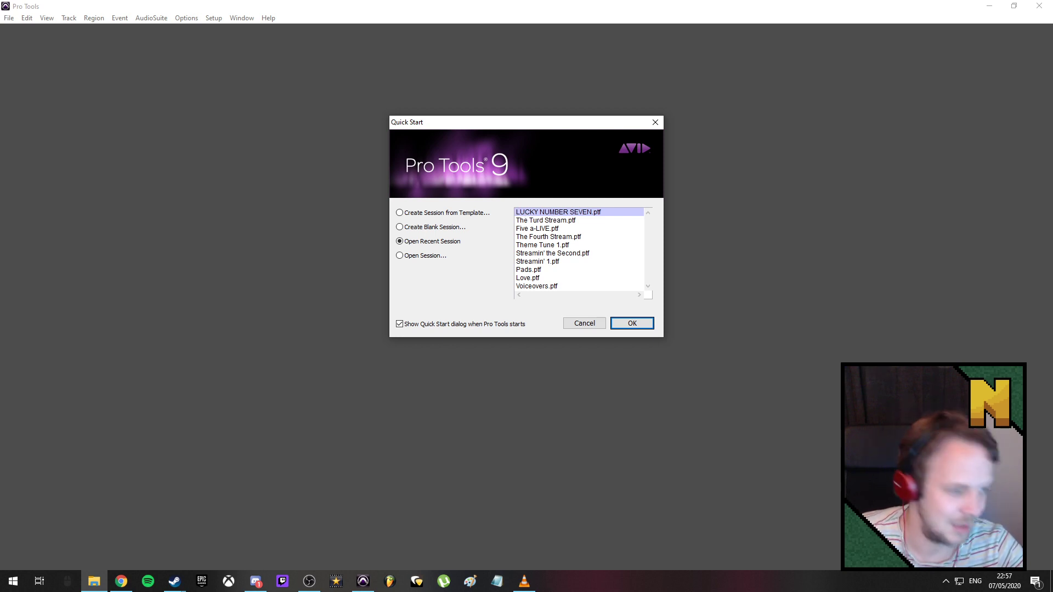
{"action": "key", "text": "alt+Tab"}
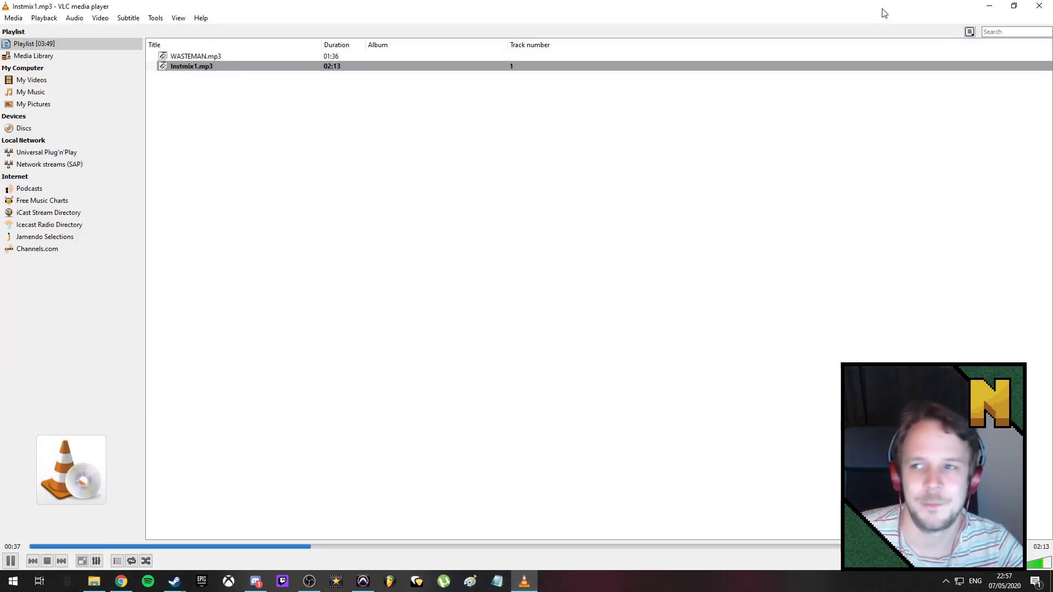
{"action": "left_click", "coordinate": [1039, 6]}
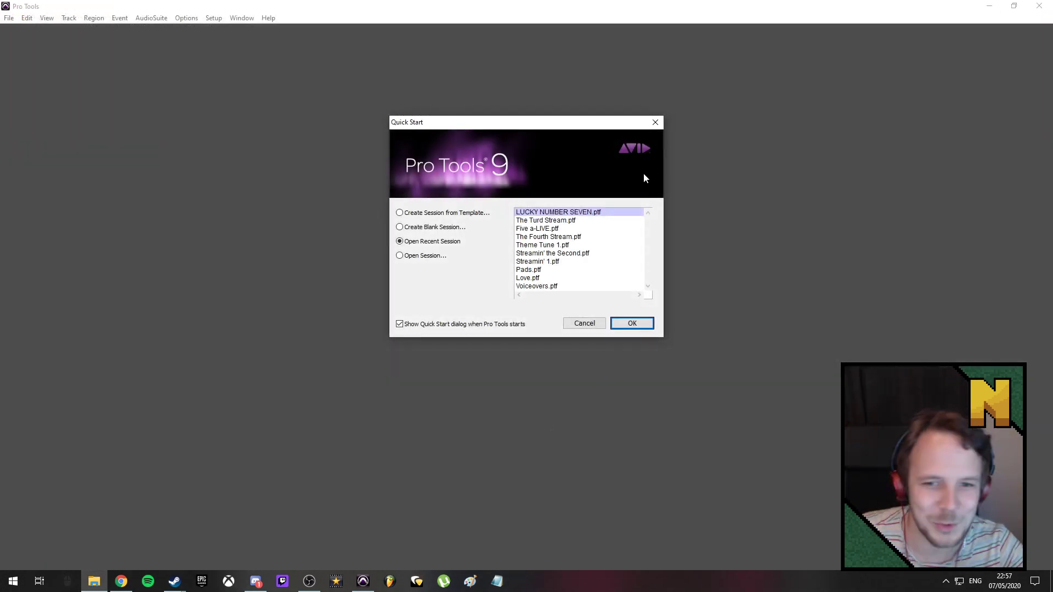
{"action": "double_click", "coordinate": [580, 212]}
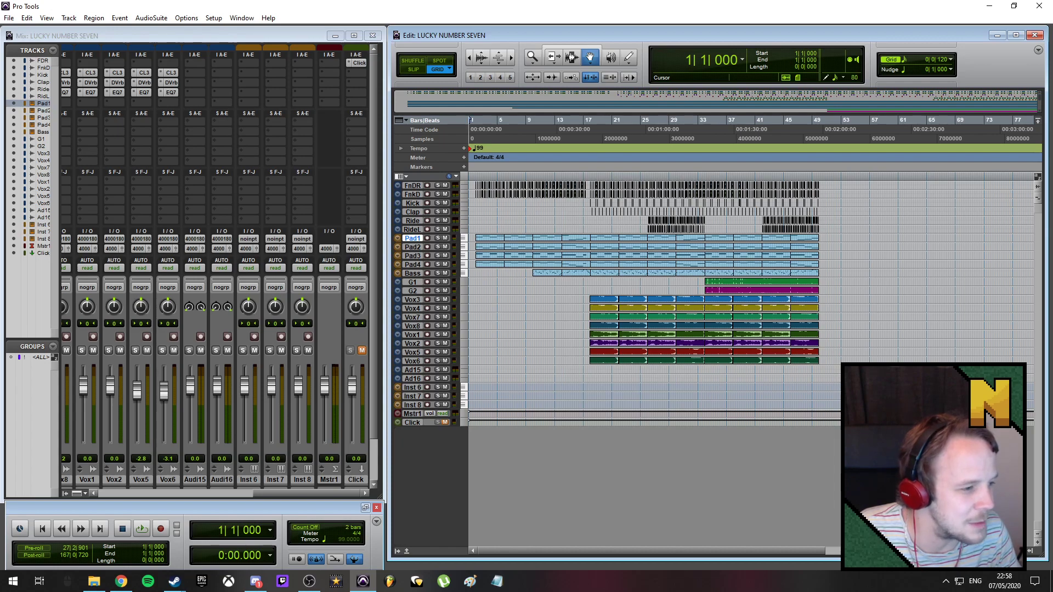
{"action": "key", "text": "alt+Tab"}
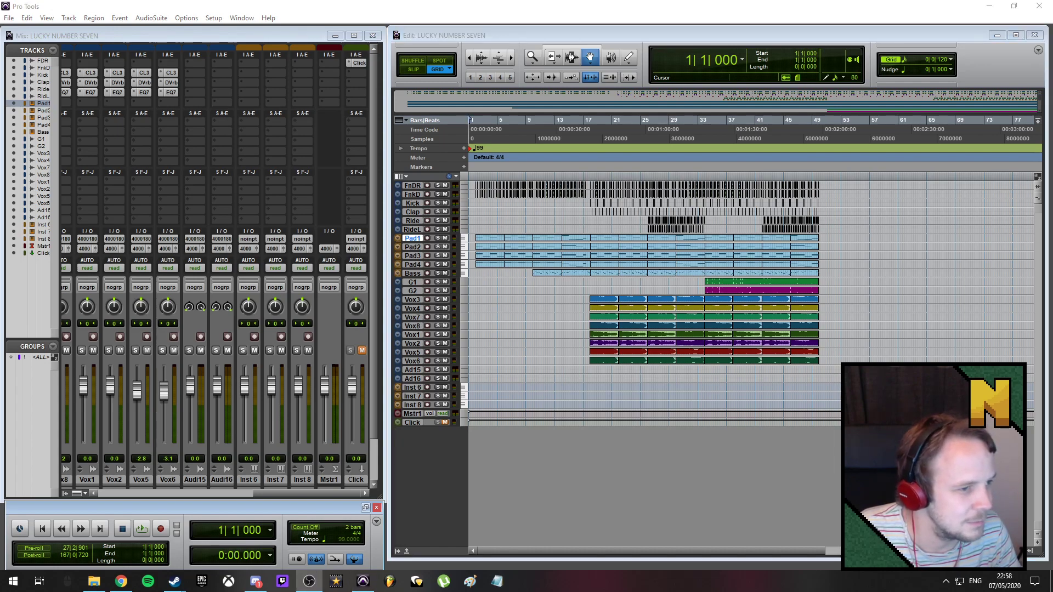